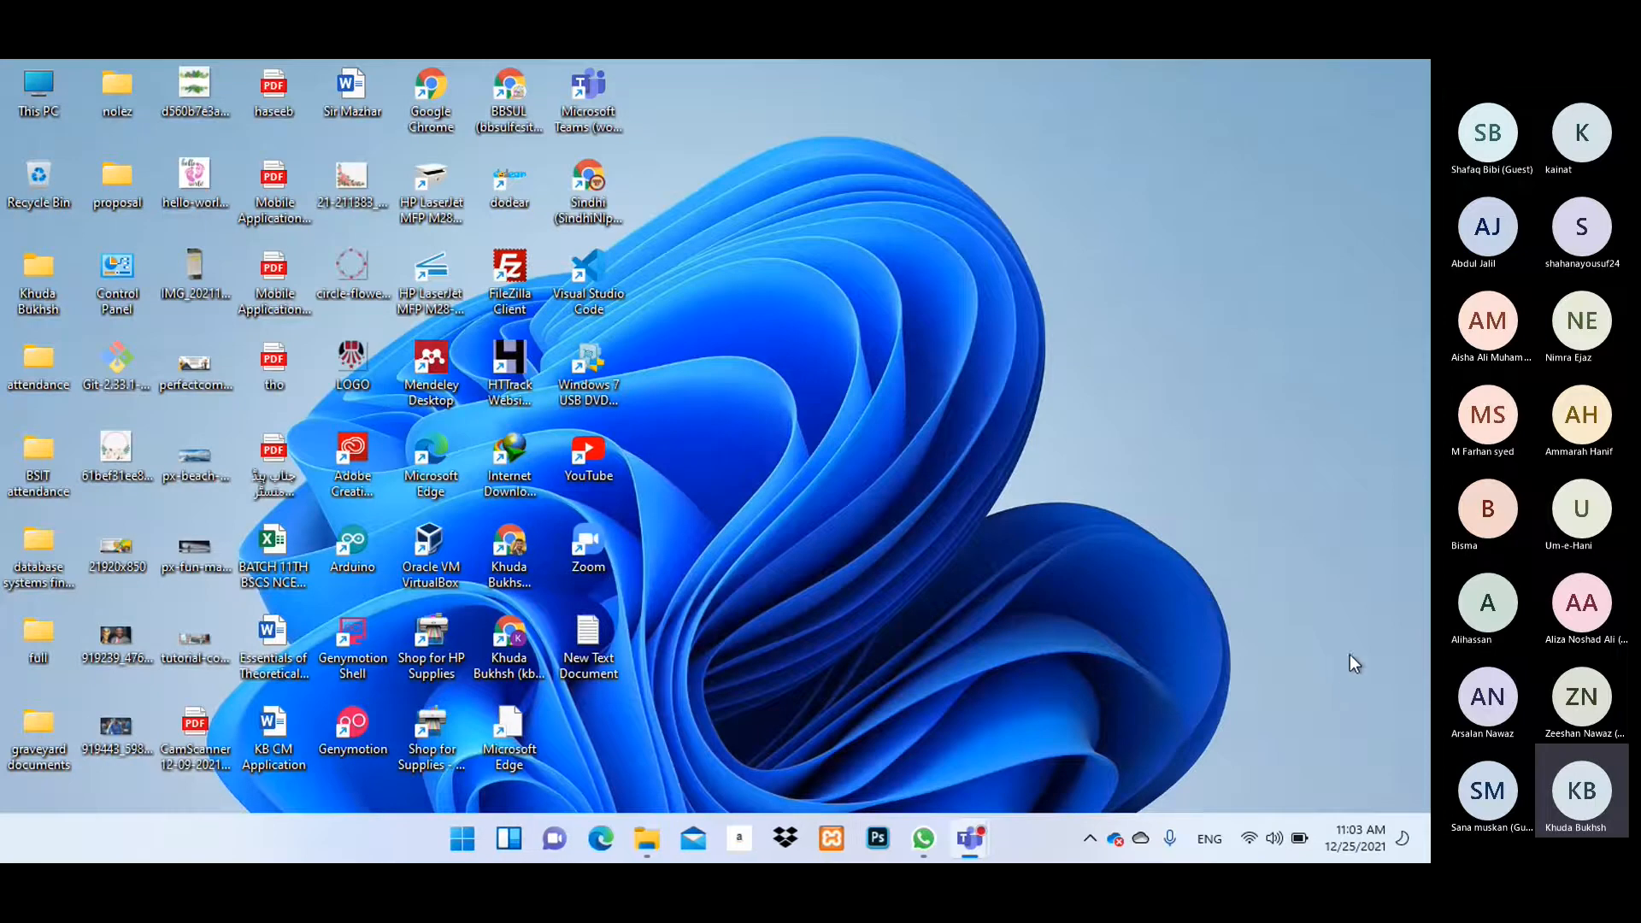
Open the XAMPP Control Panel, check that the Apache and MySQL modules are running, and close it.
left_click(841, 812)
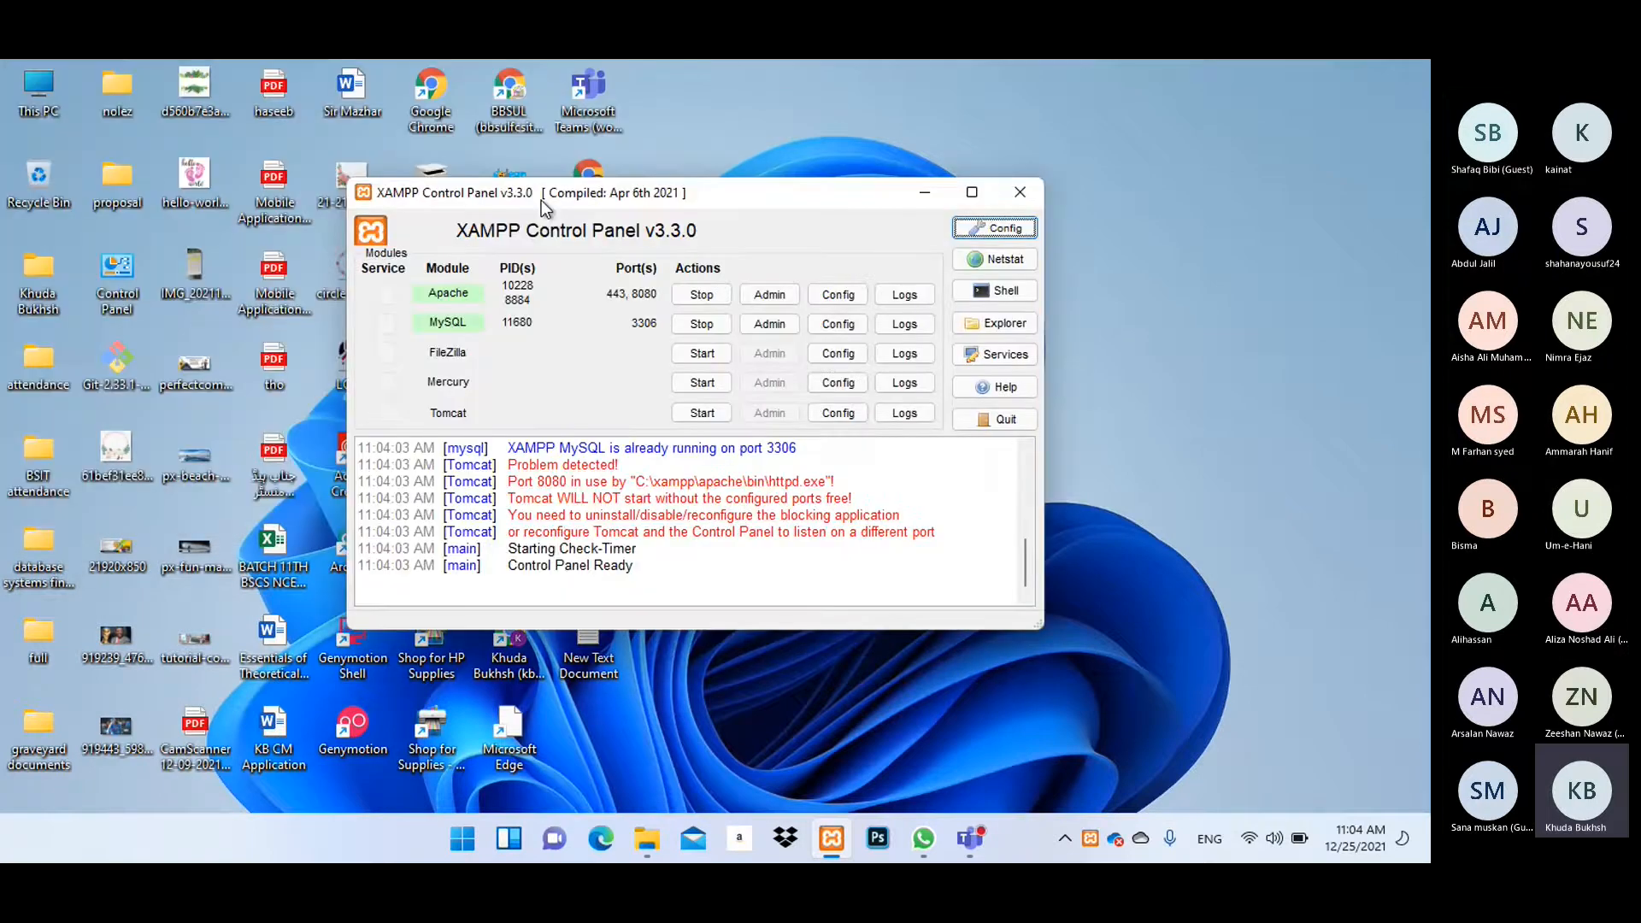
left_click_drag(540, 201, 559, 201)
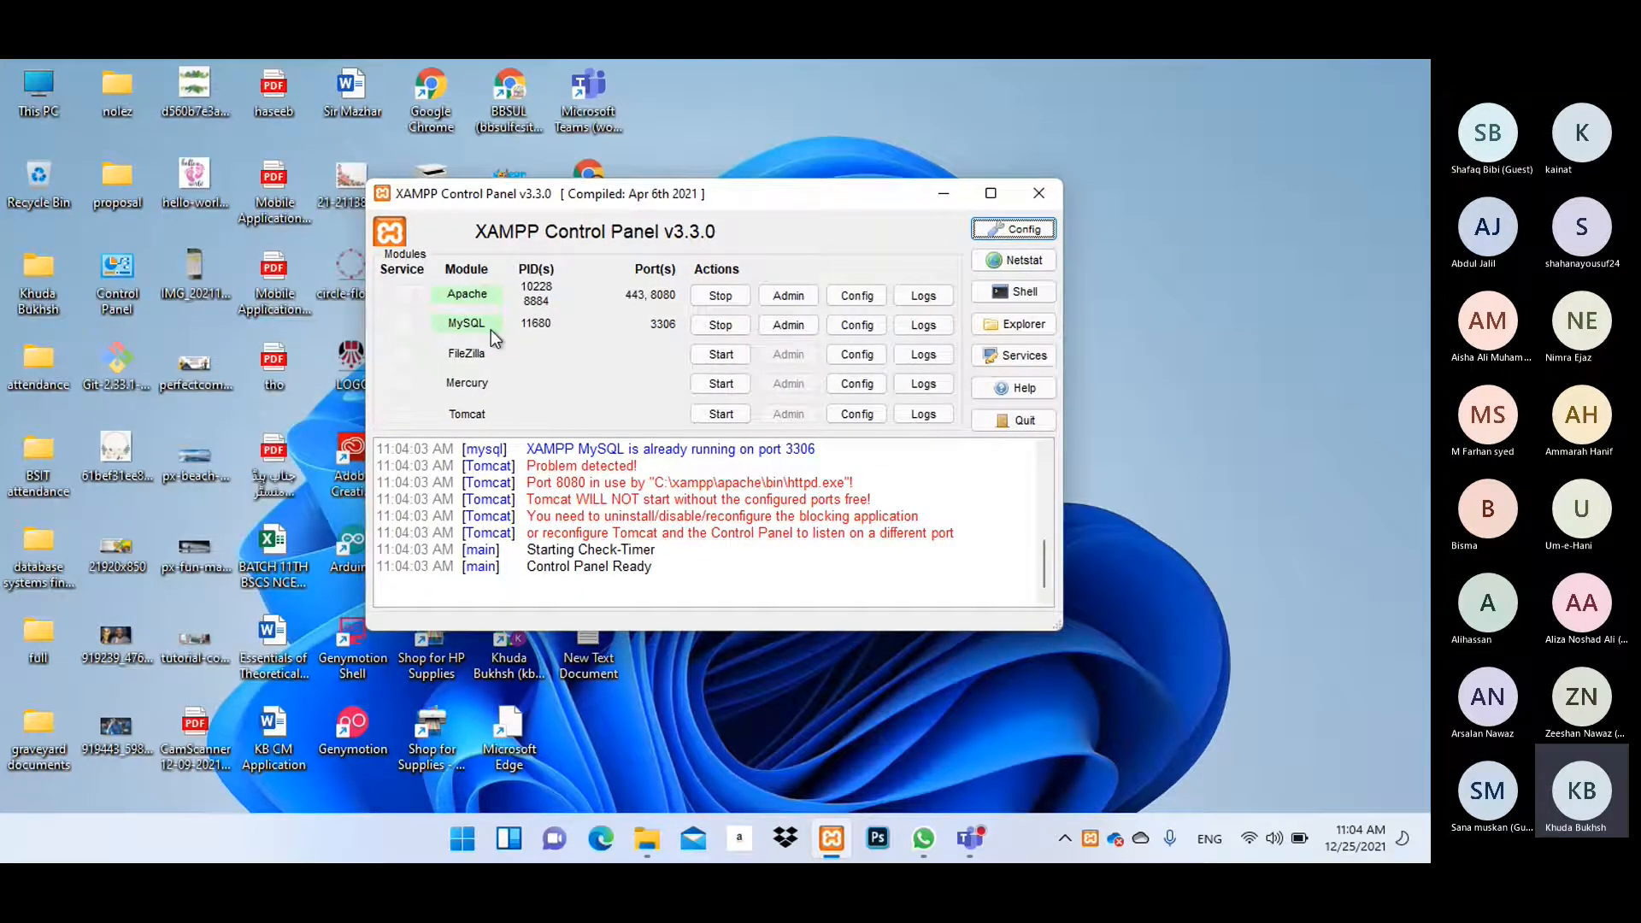
left_click(1038, 193)
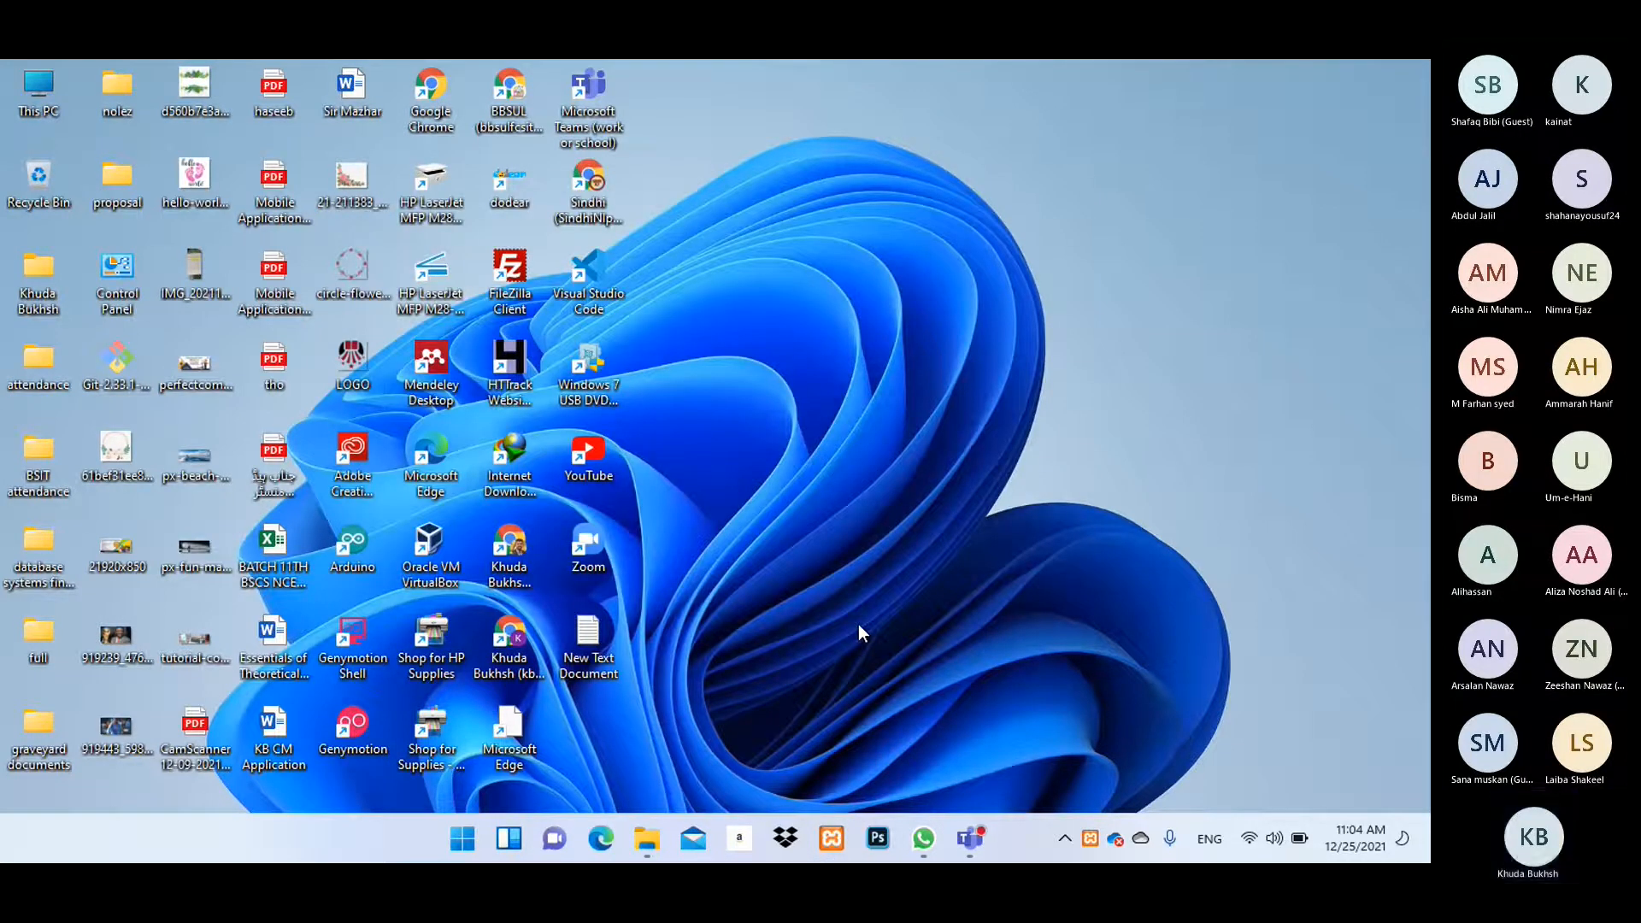
Switch to Chrome and load the local WordPress site at localhost:8080/my_demo.
left_click(509, 637)
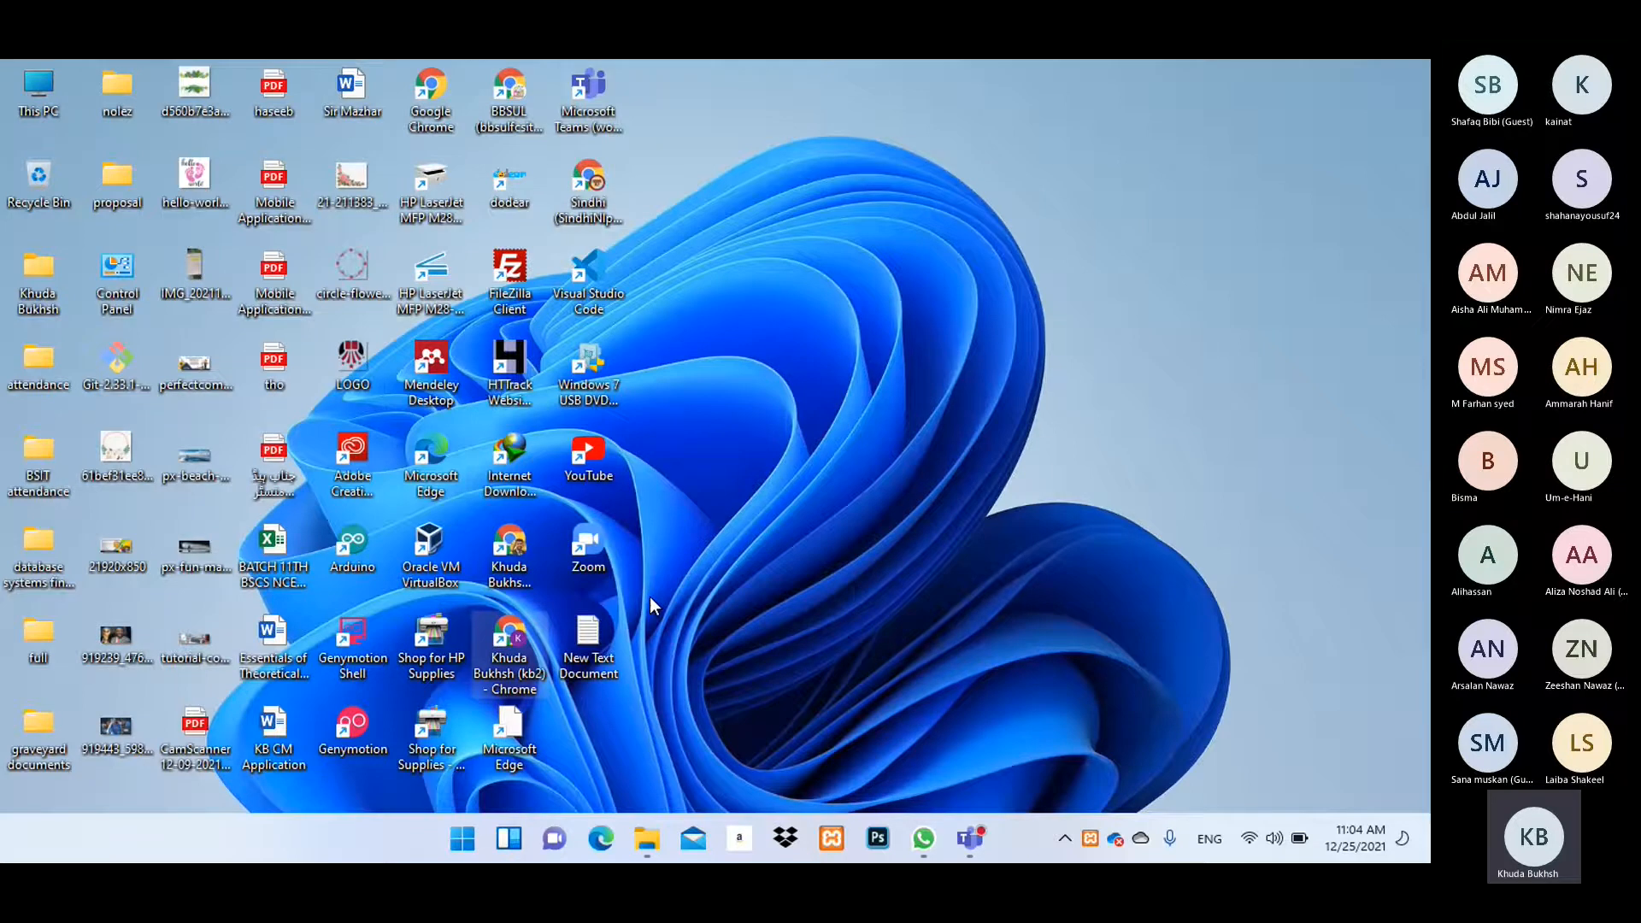
key("Return")
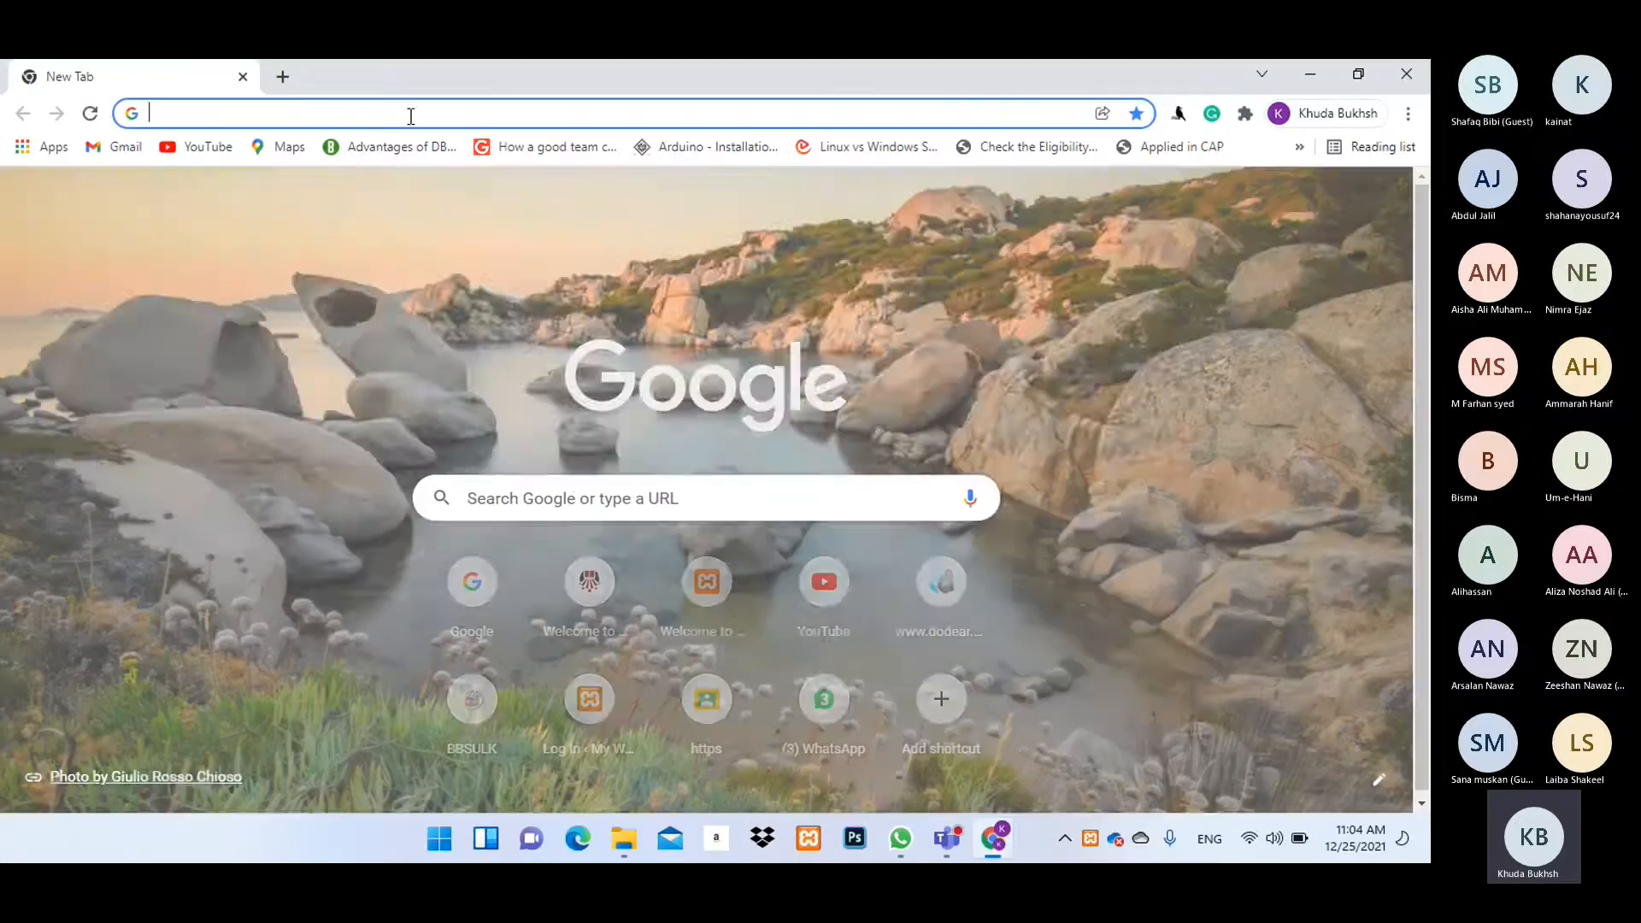
left_click(407, 115)
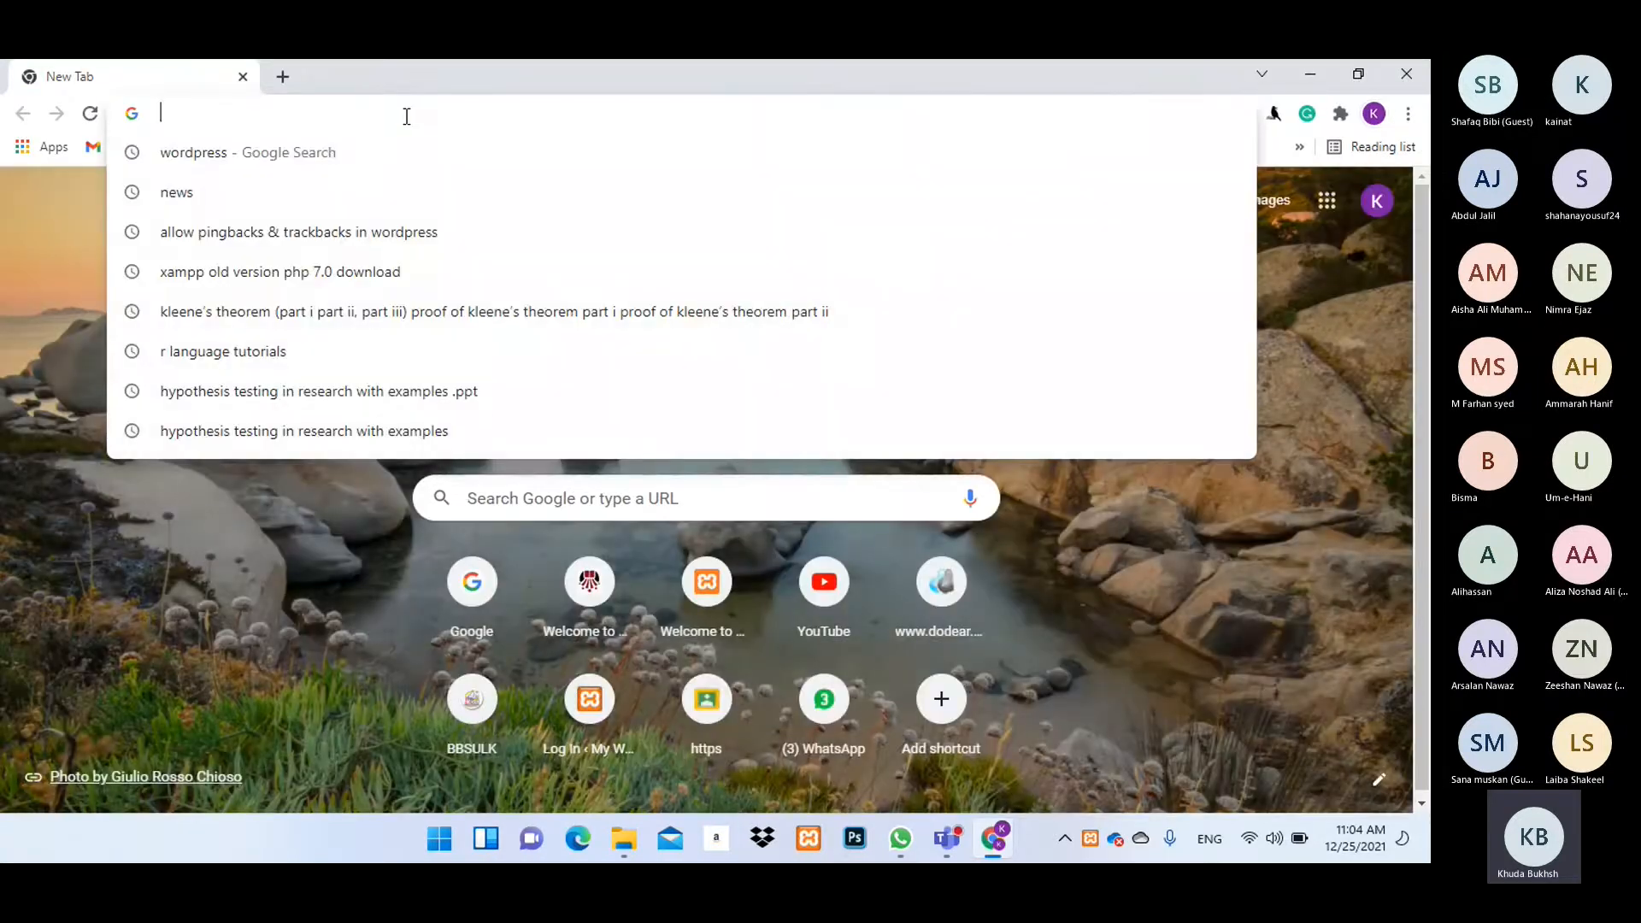
type("localhost:8080")
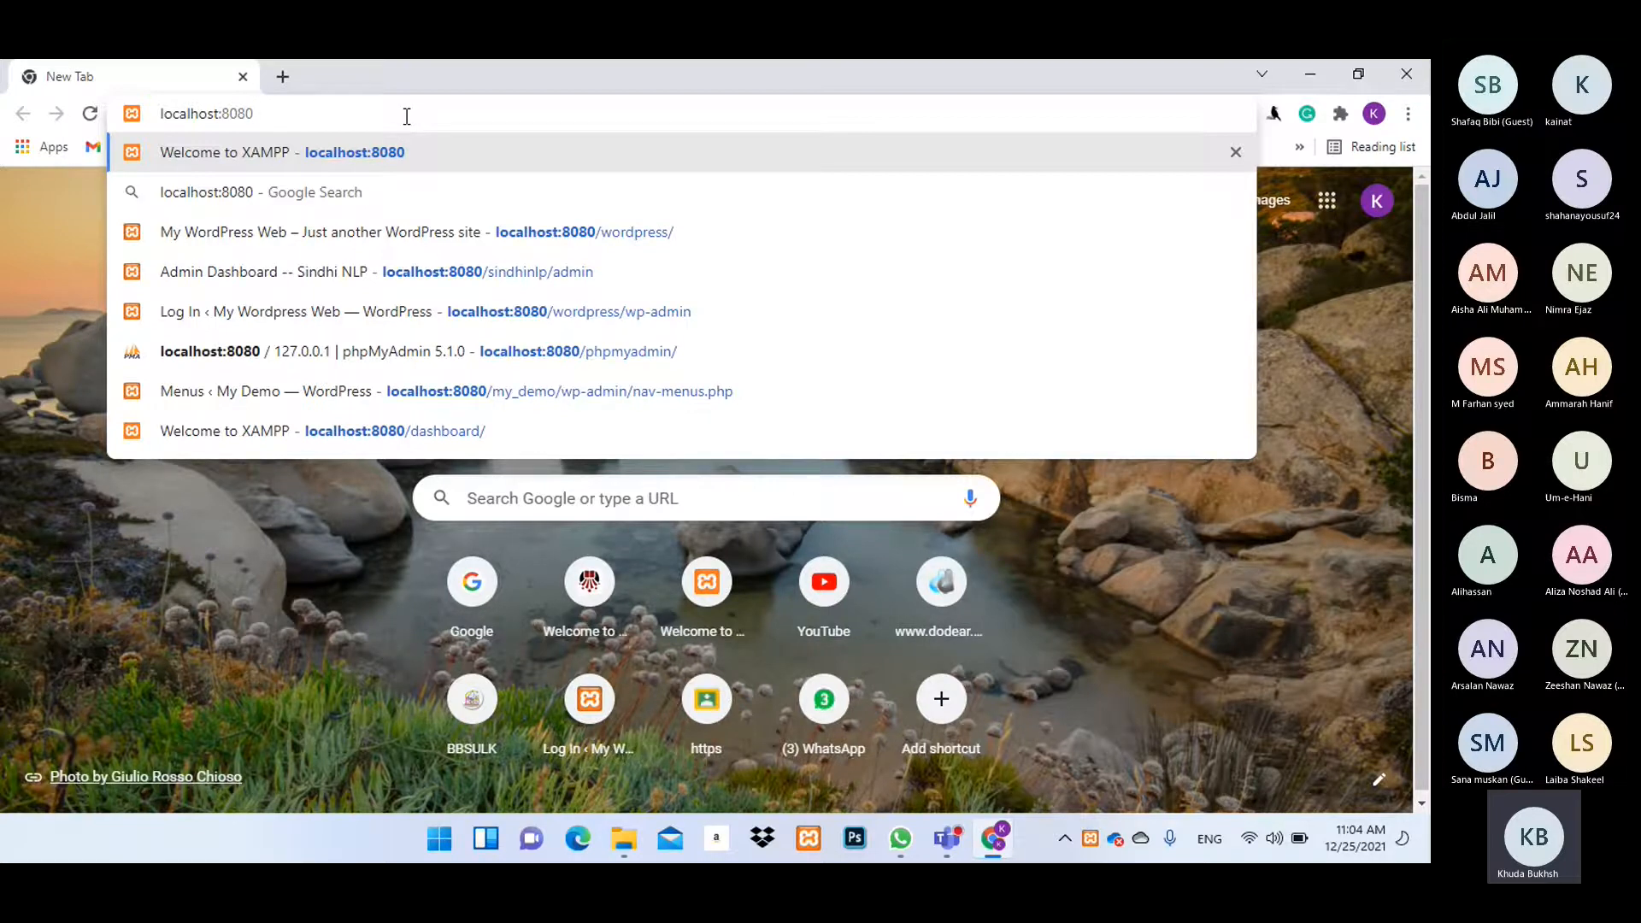
type("/")
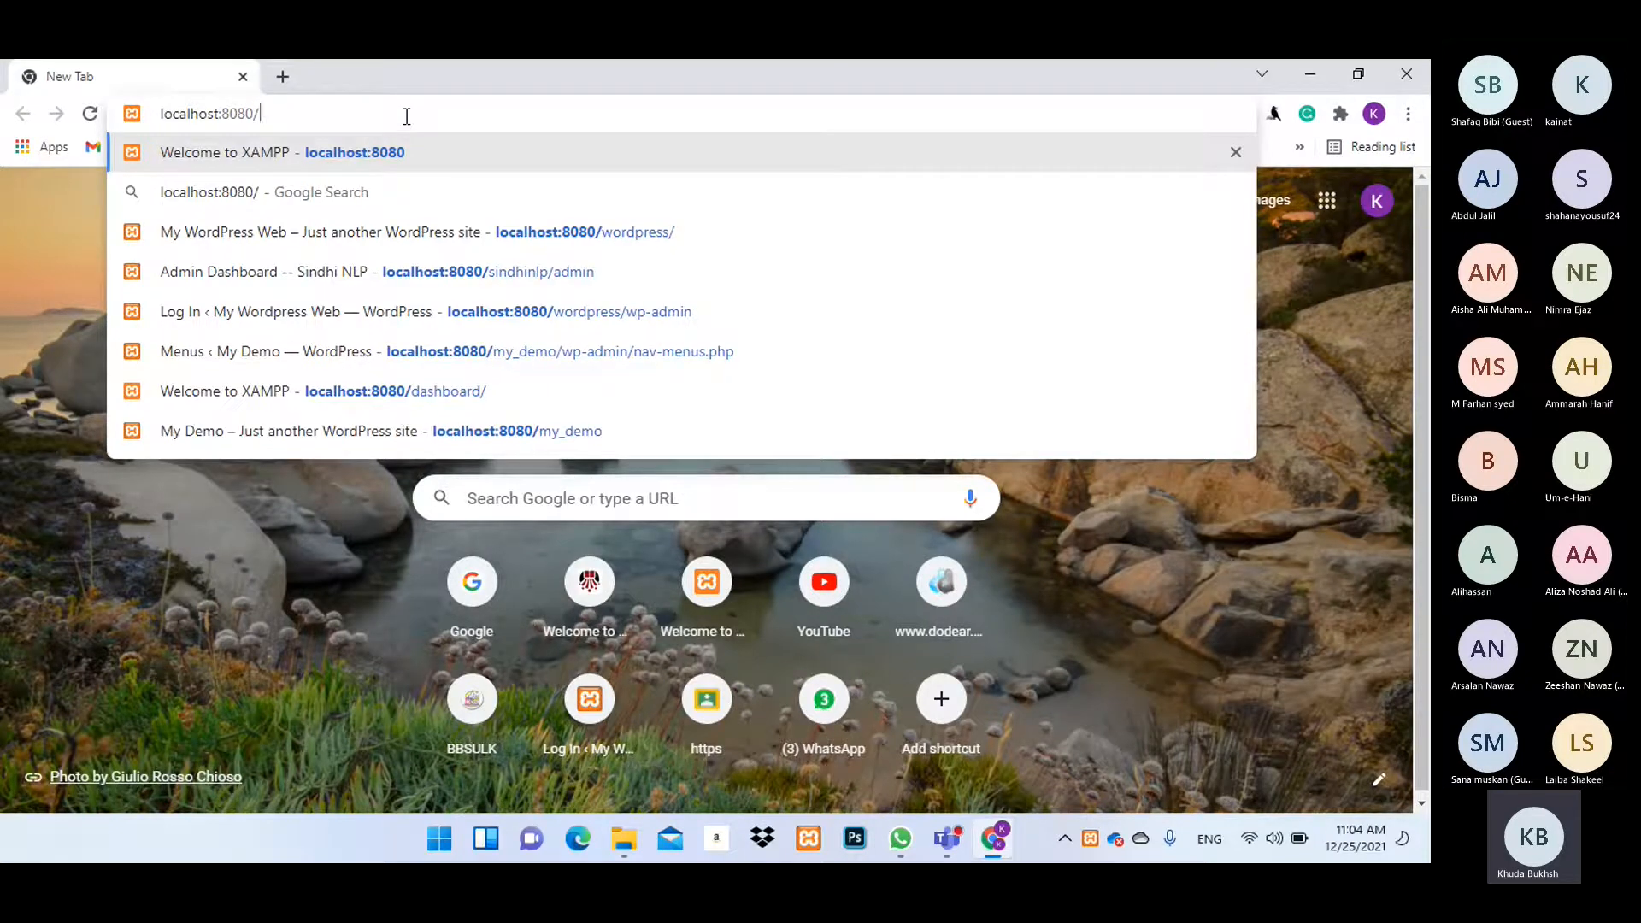
type("my")
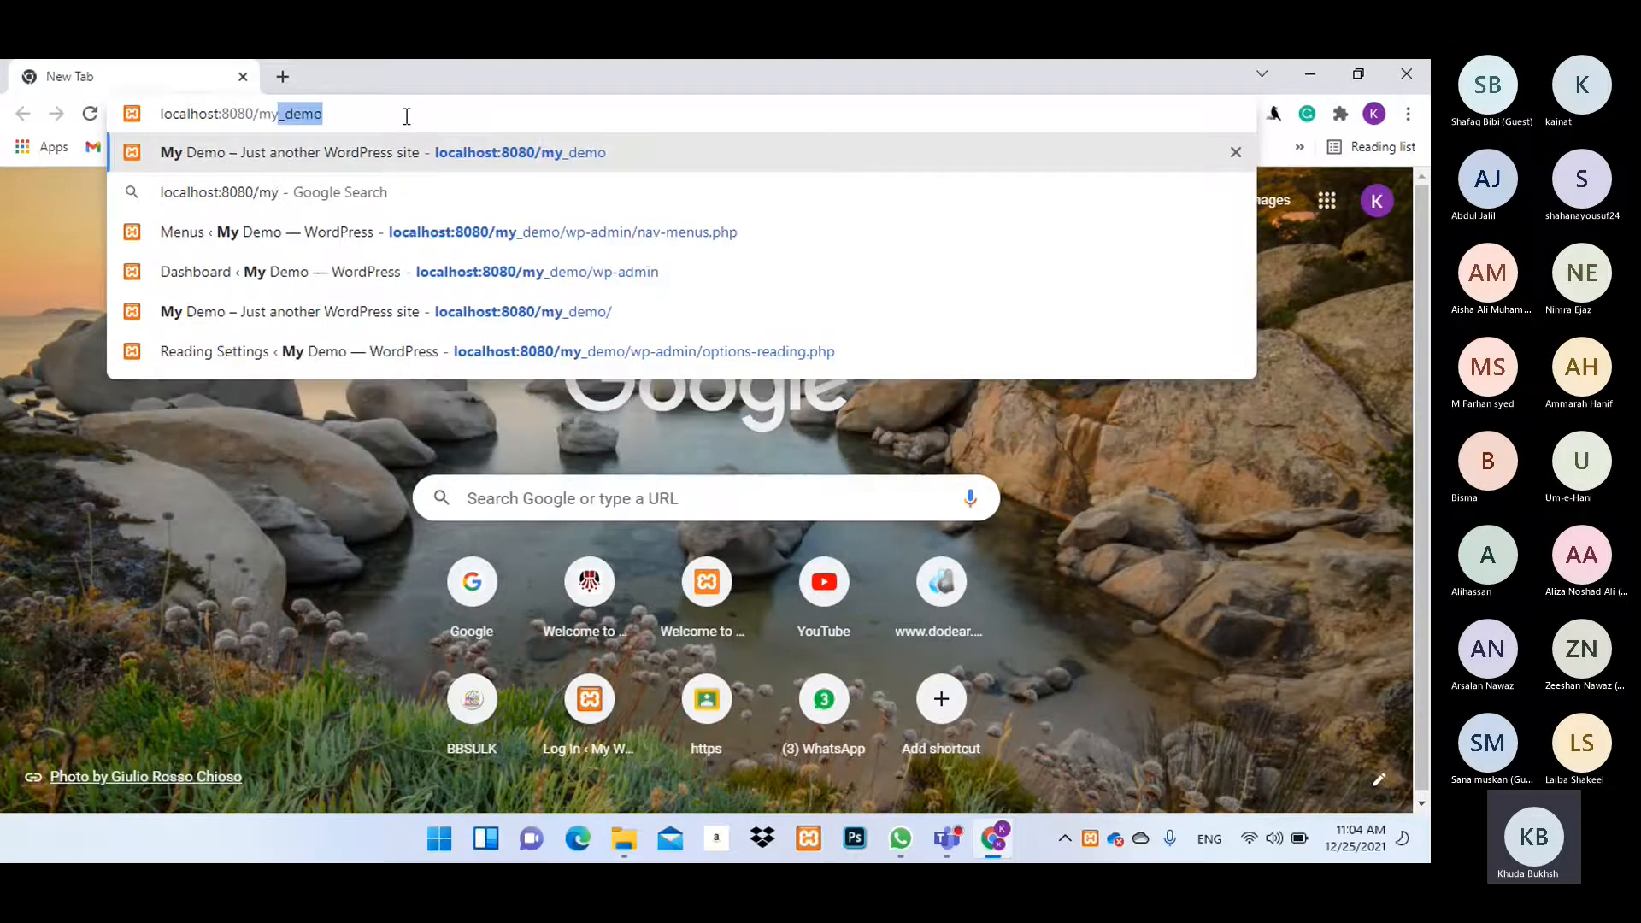
key("Return")
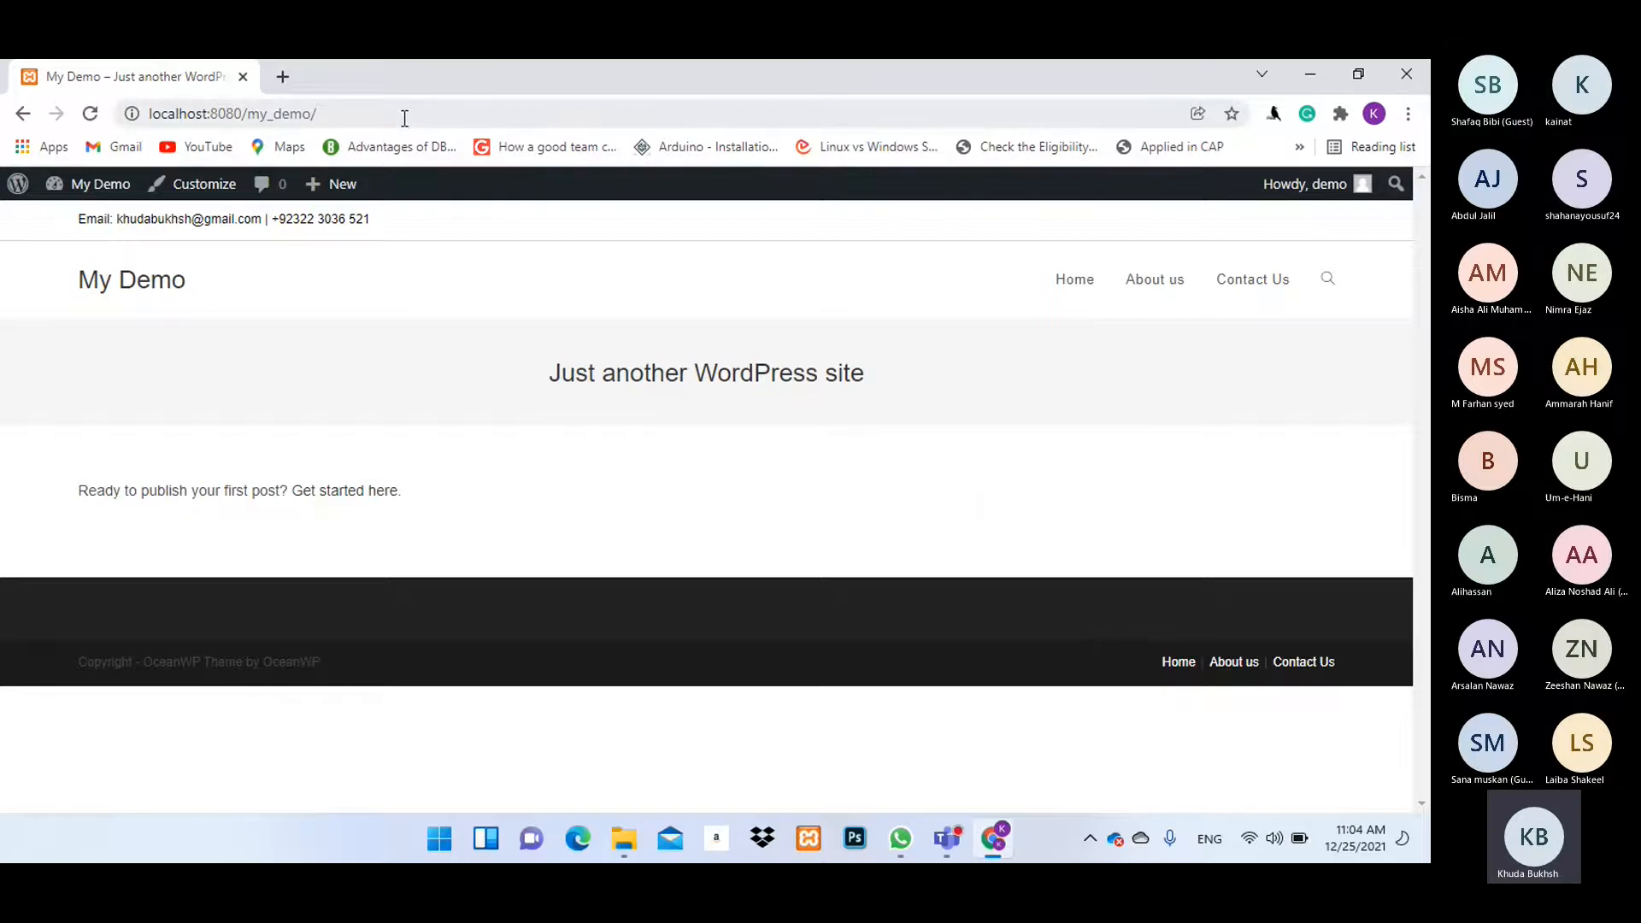
Load the site's admin dashboard at localhost:8080/my_demo/wp-admin in a new browser tab.
left_click(281, 76)
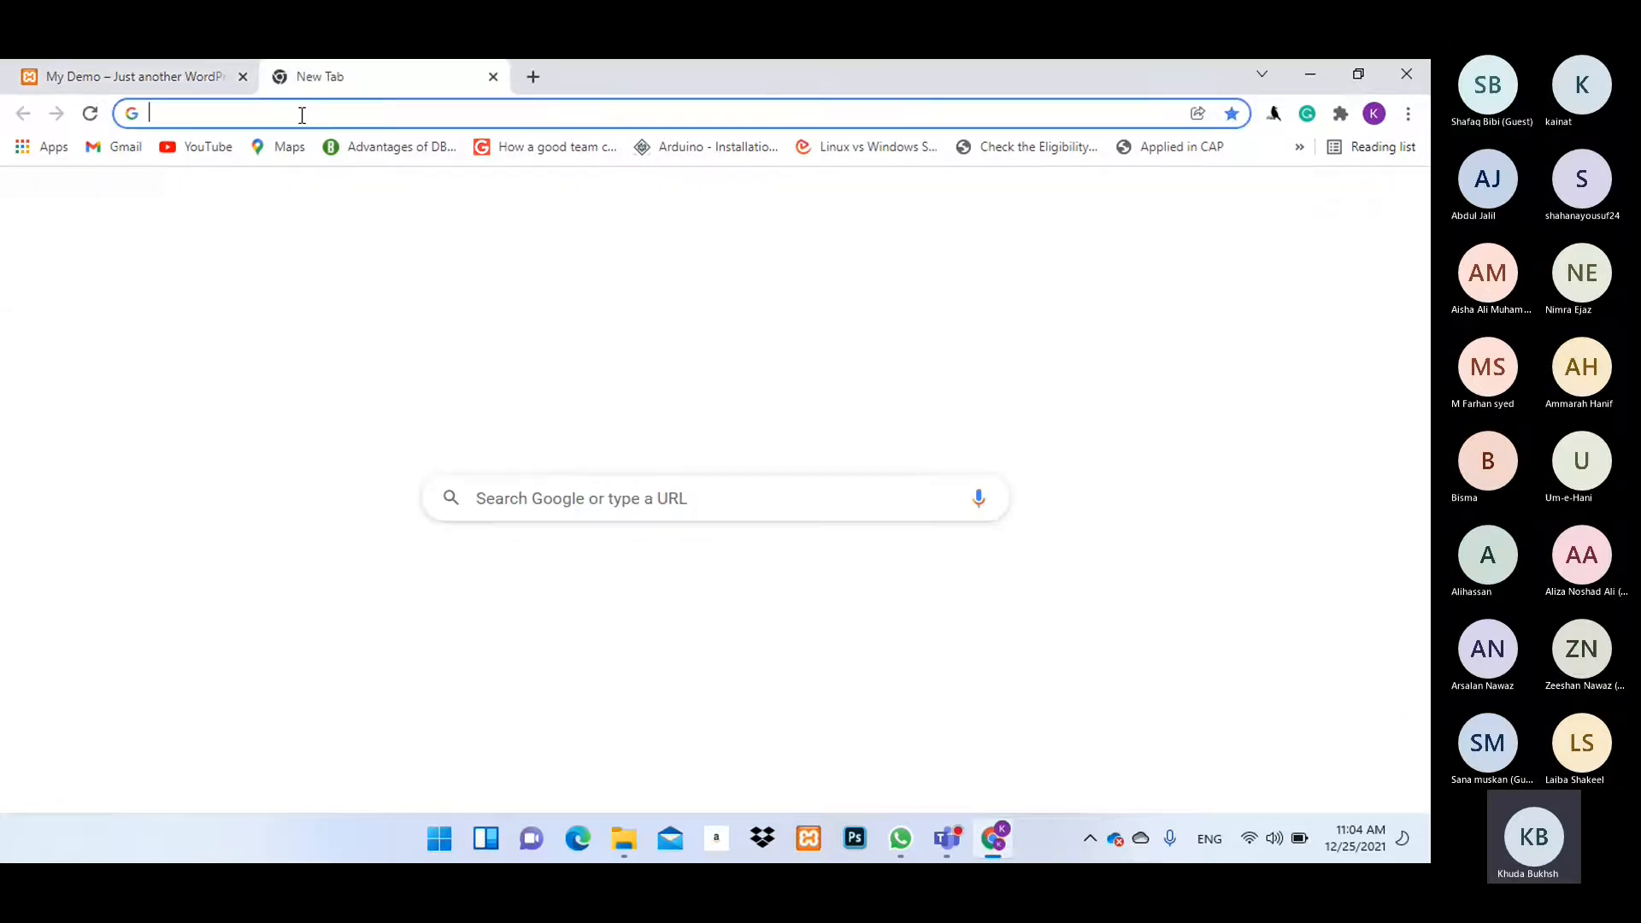
left_click(302, 114)
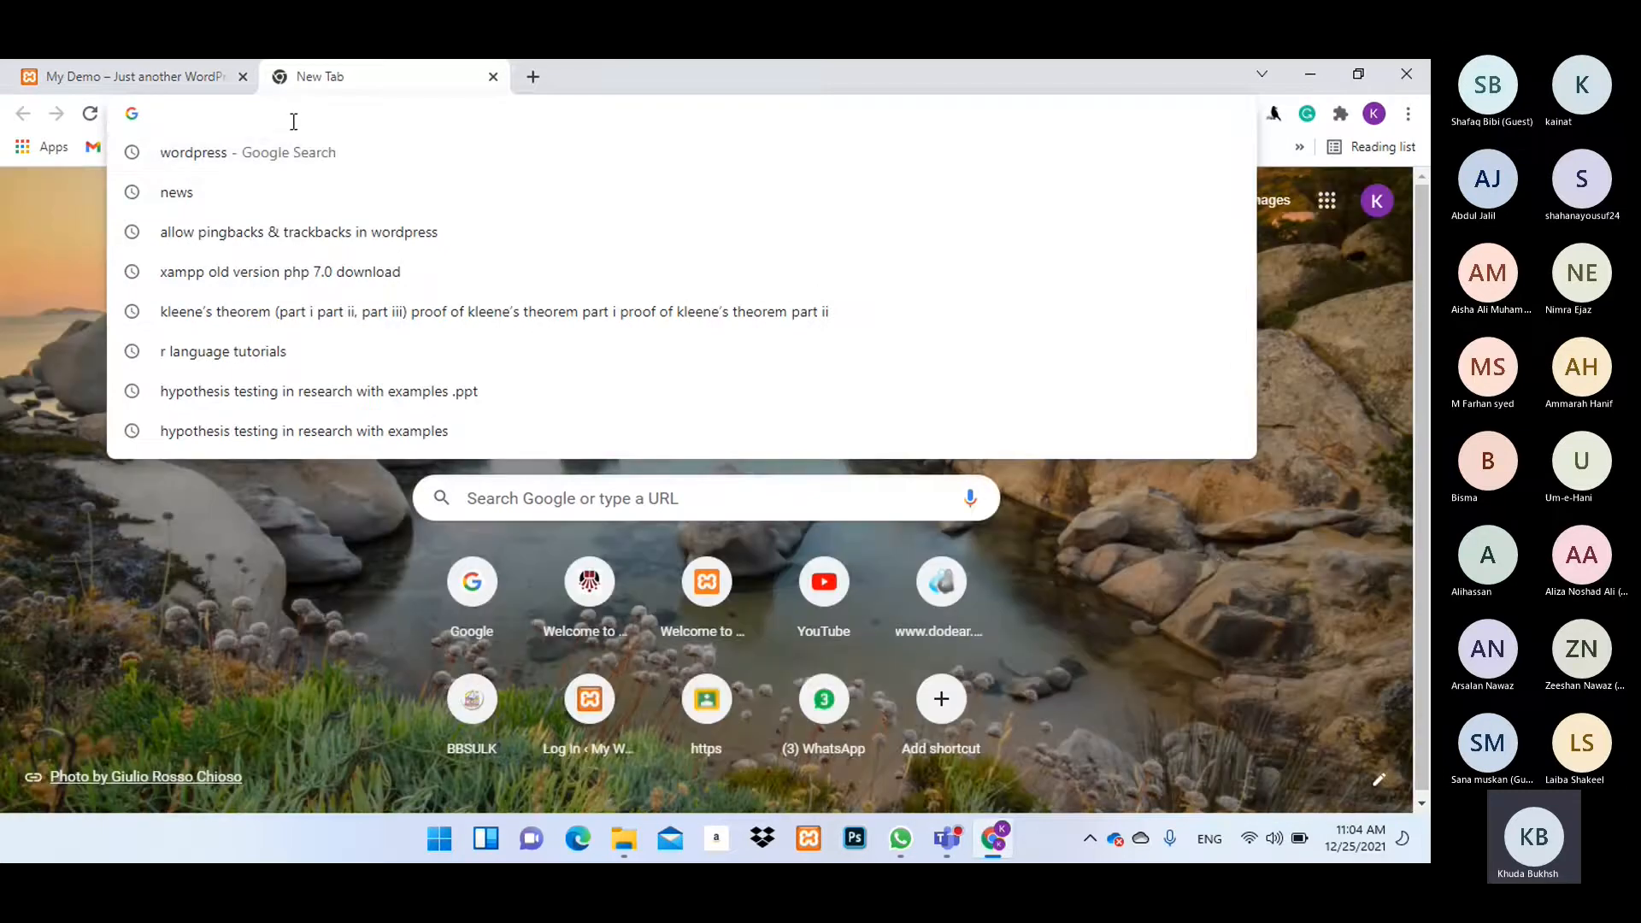
type("localhost:8080")
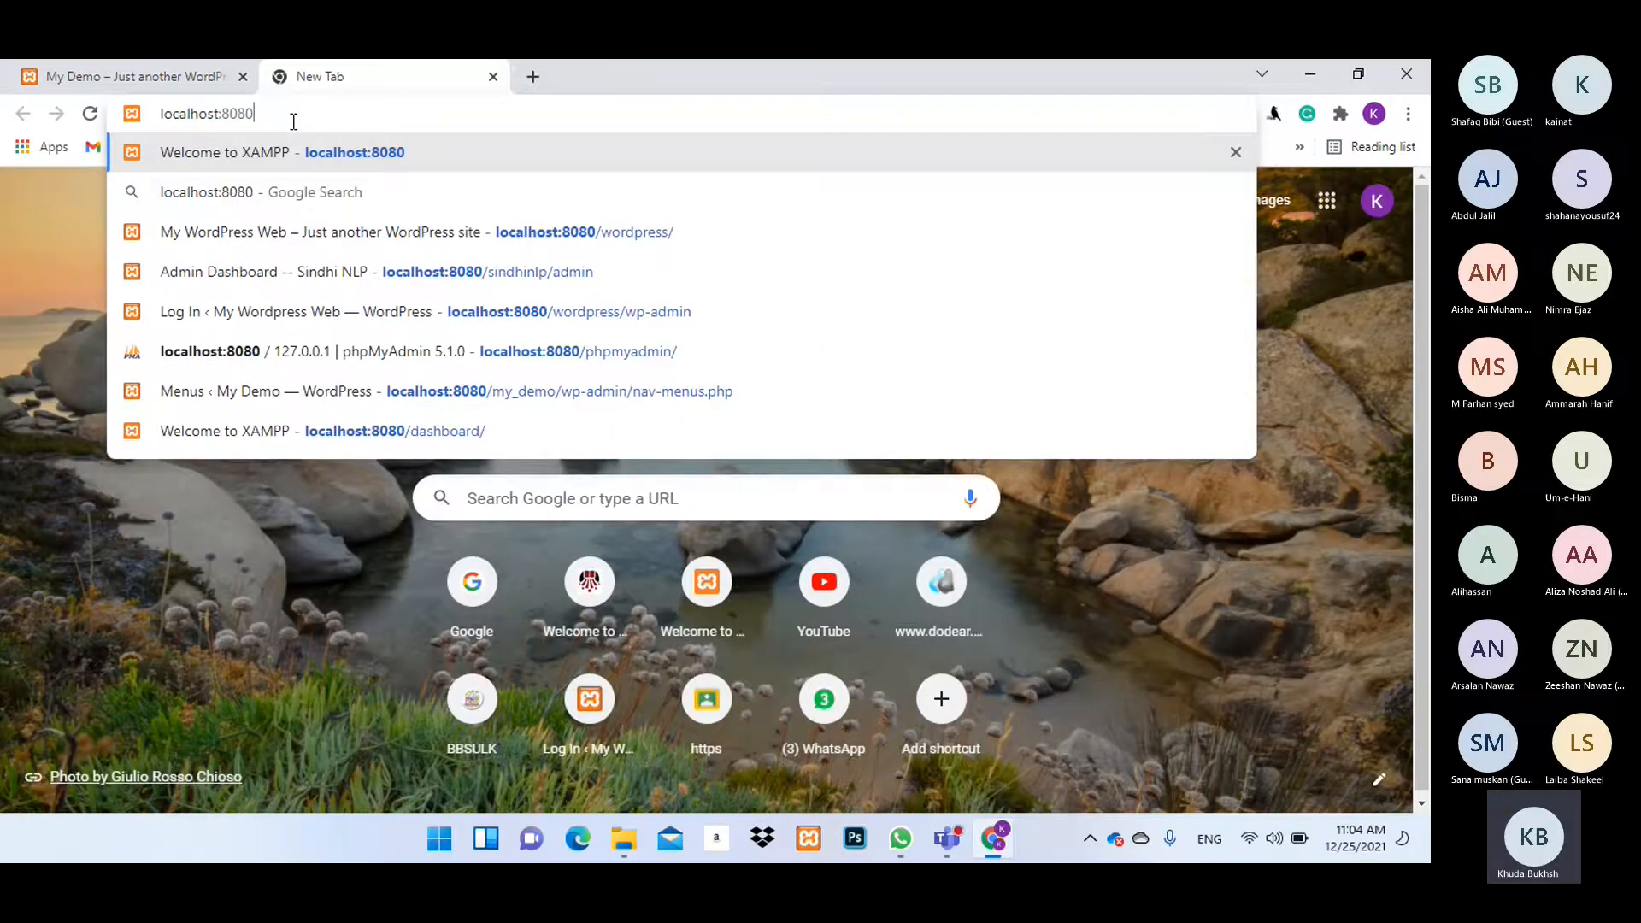
type("/my_demo/")
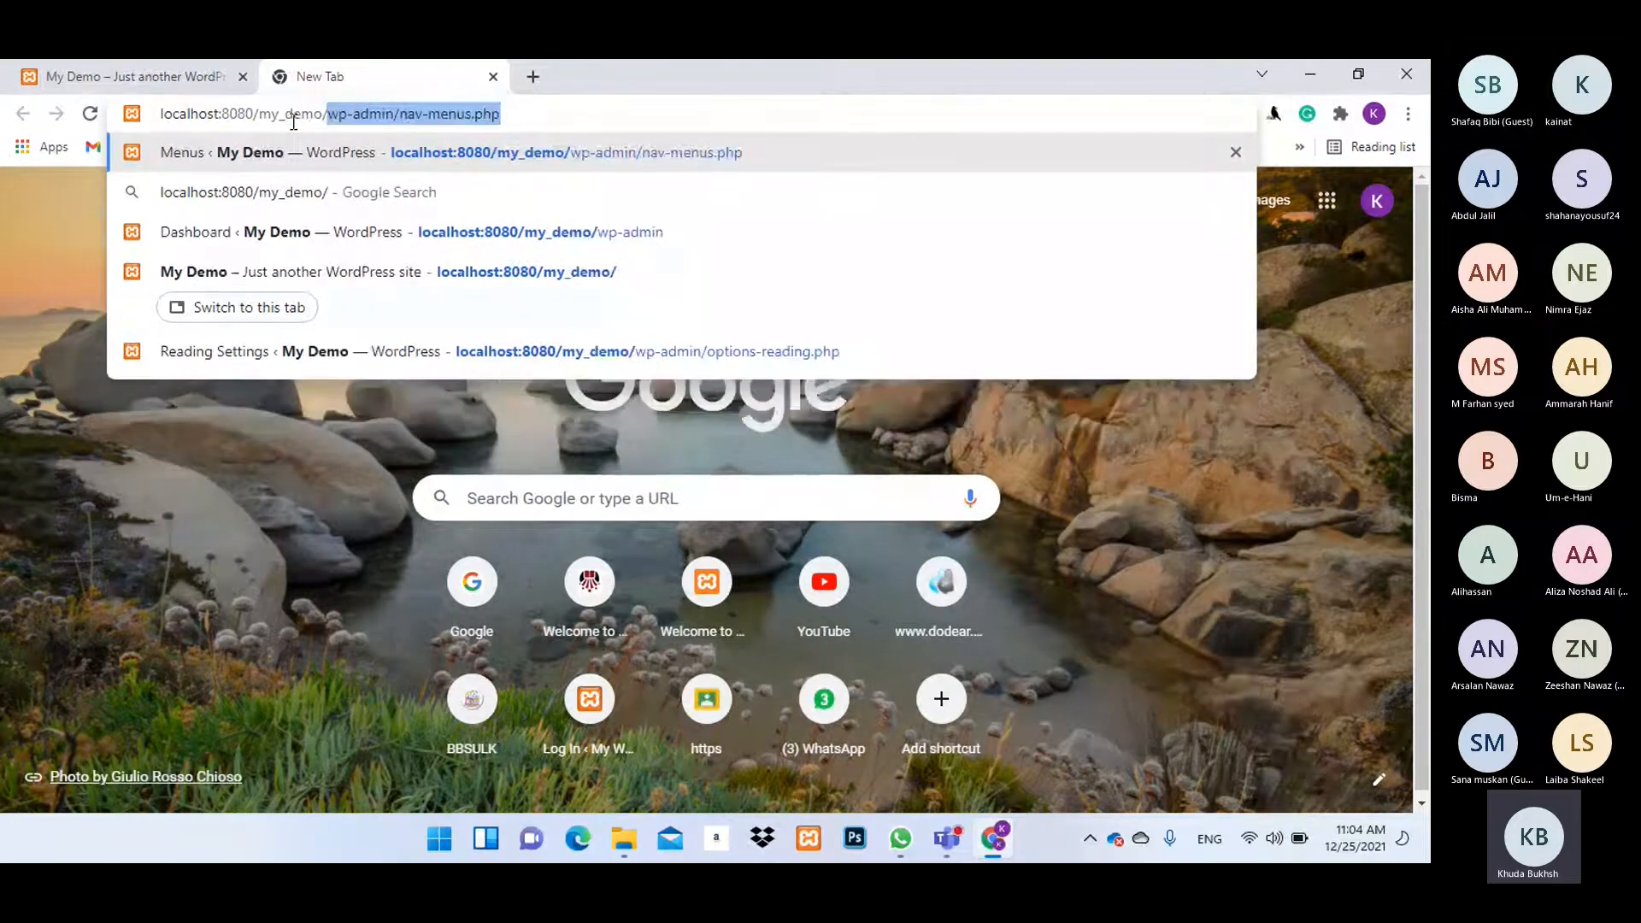
type("wp-admin")
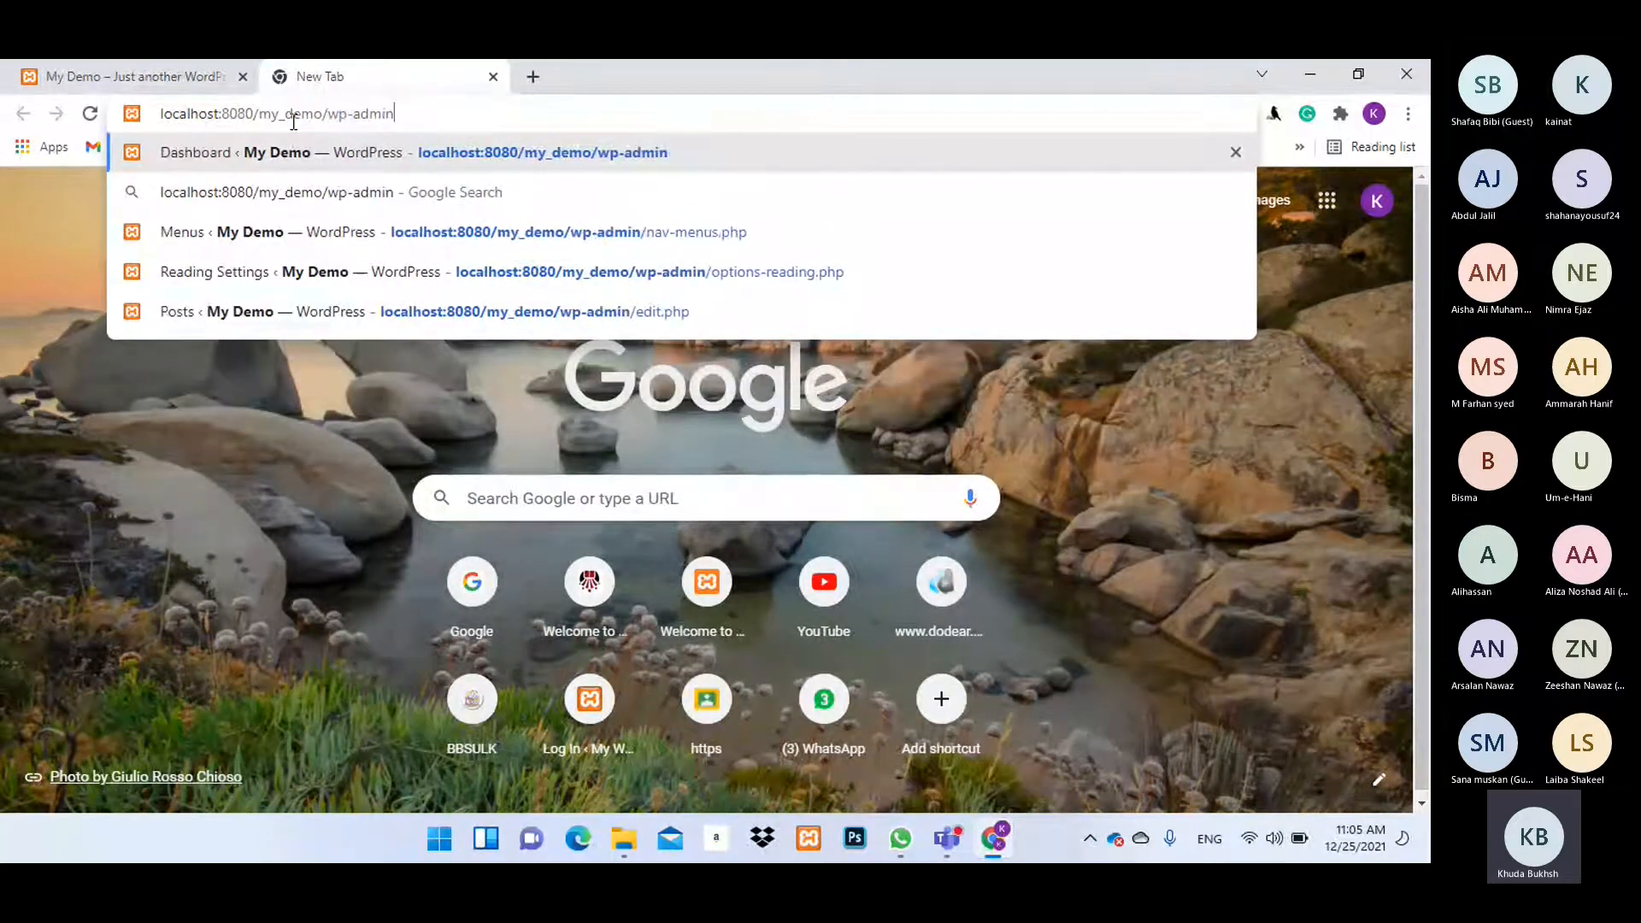
key("Return")
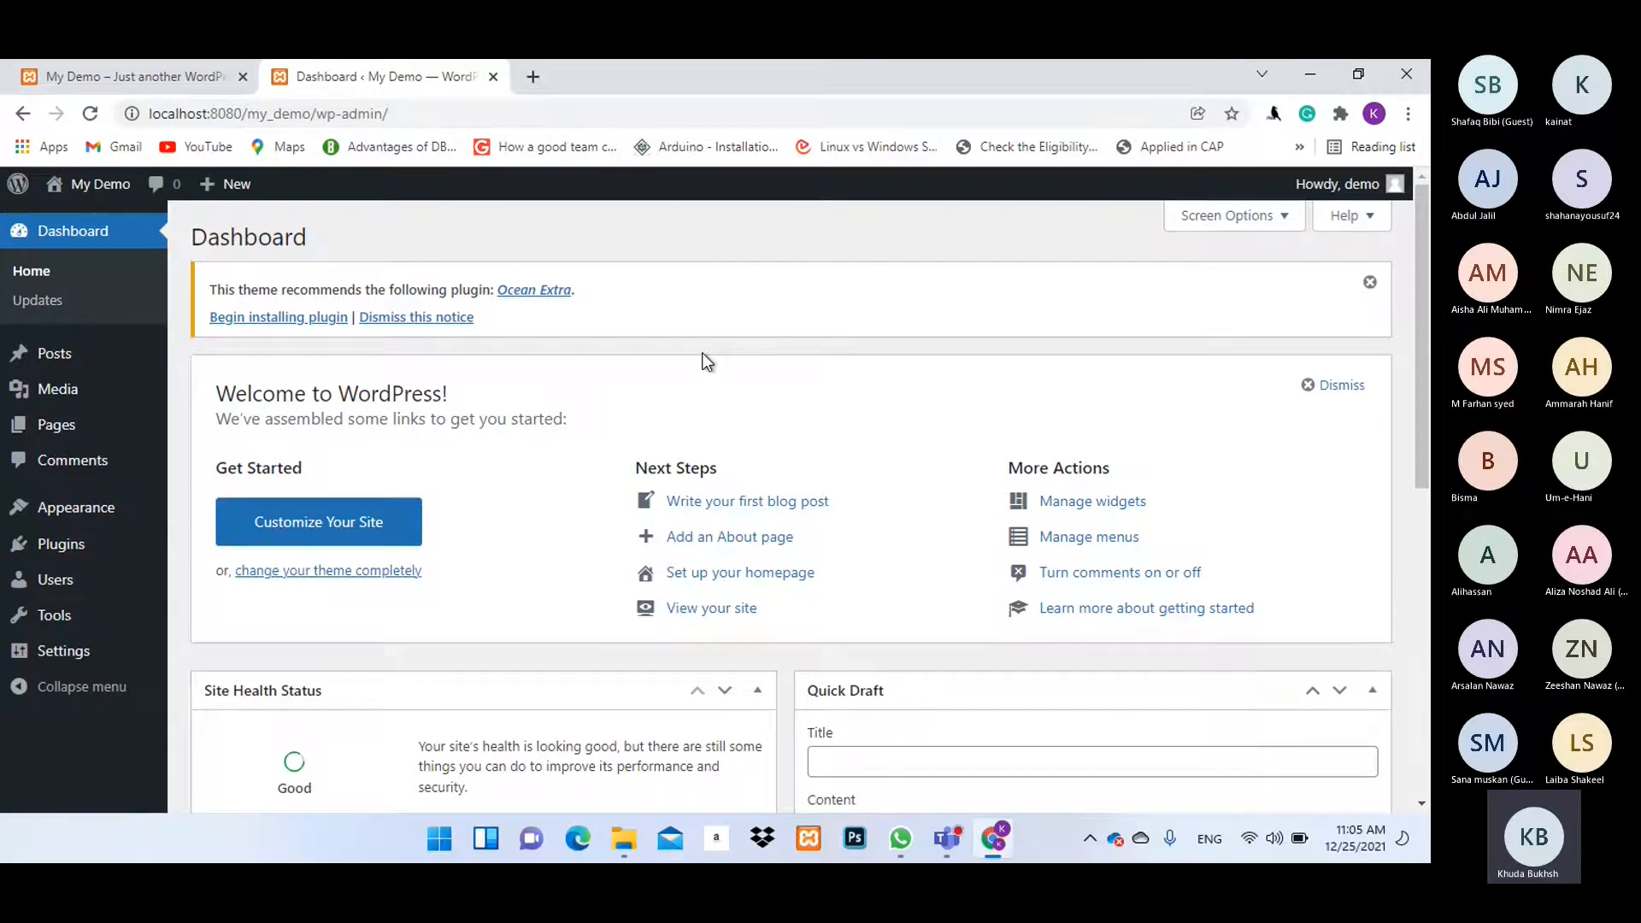
View the site's list of all pages and open the list of all posts.
left_click(19, 426)
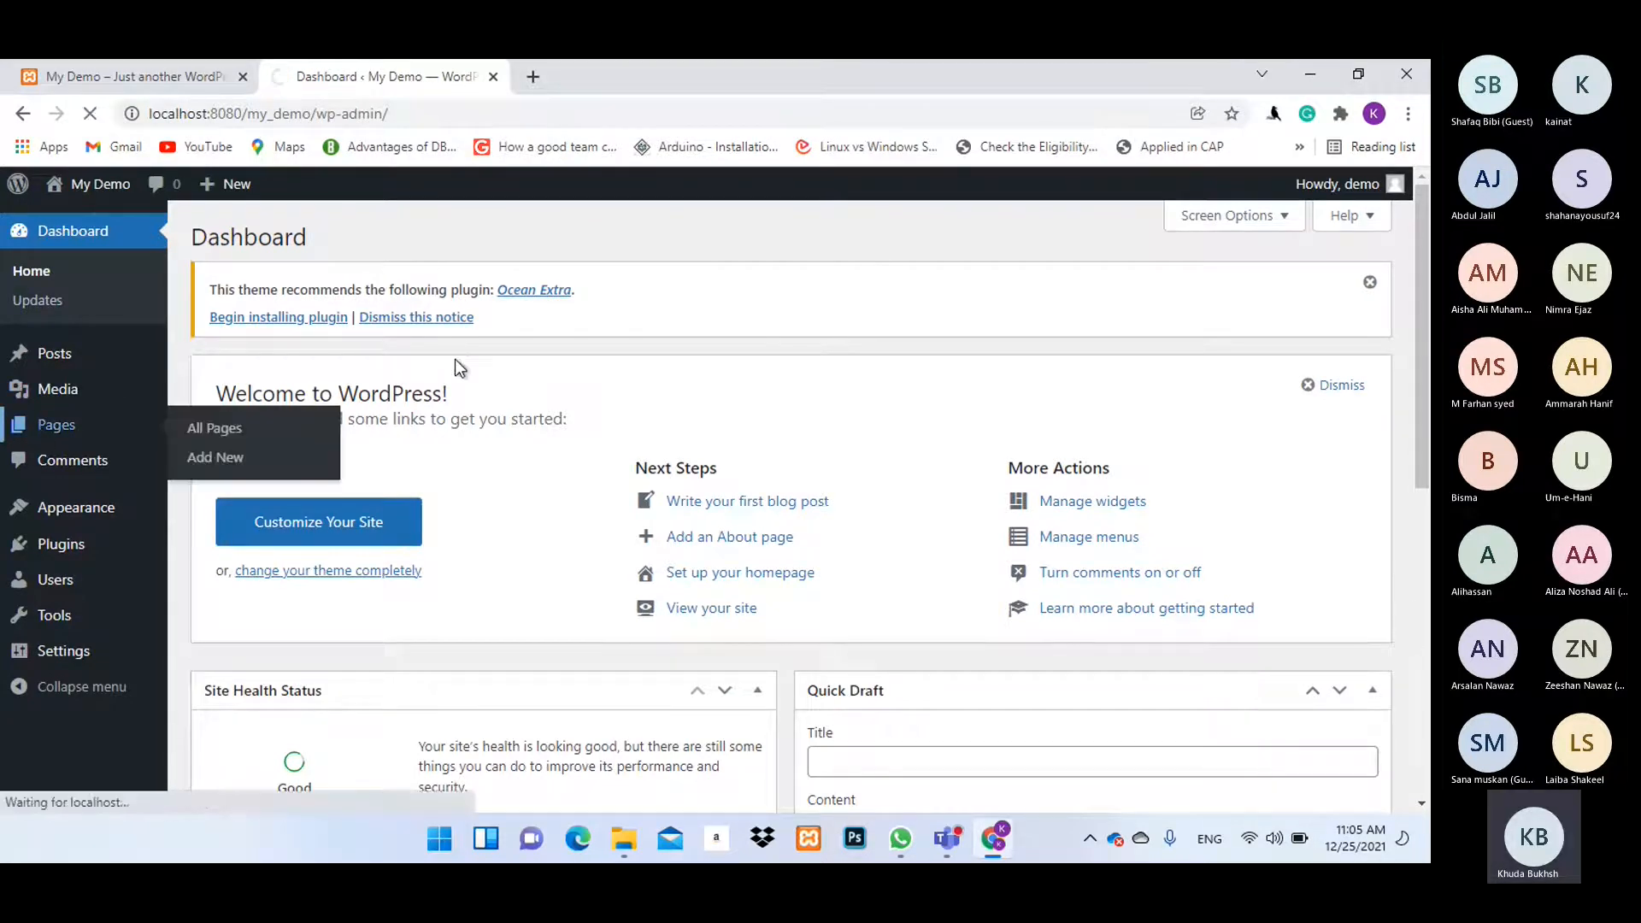
mouse_move(285, 526)
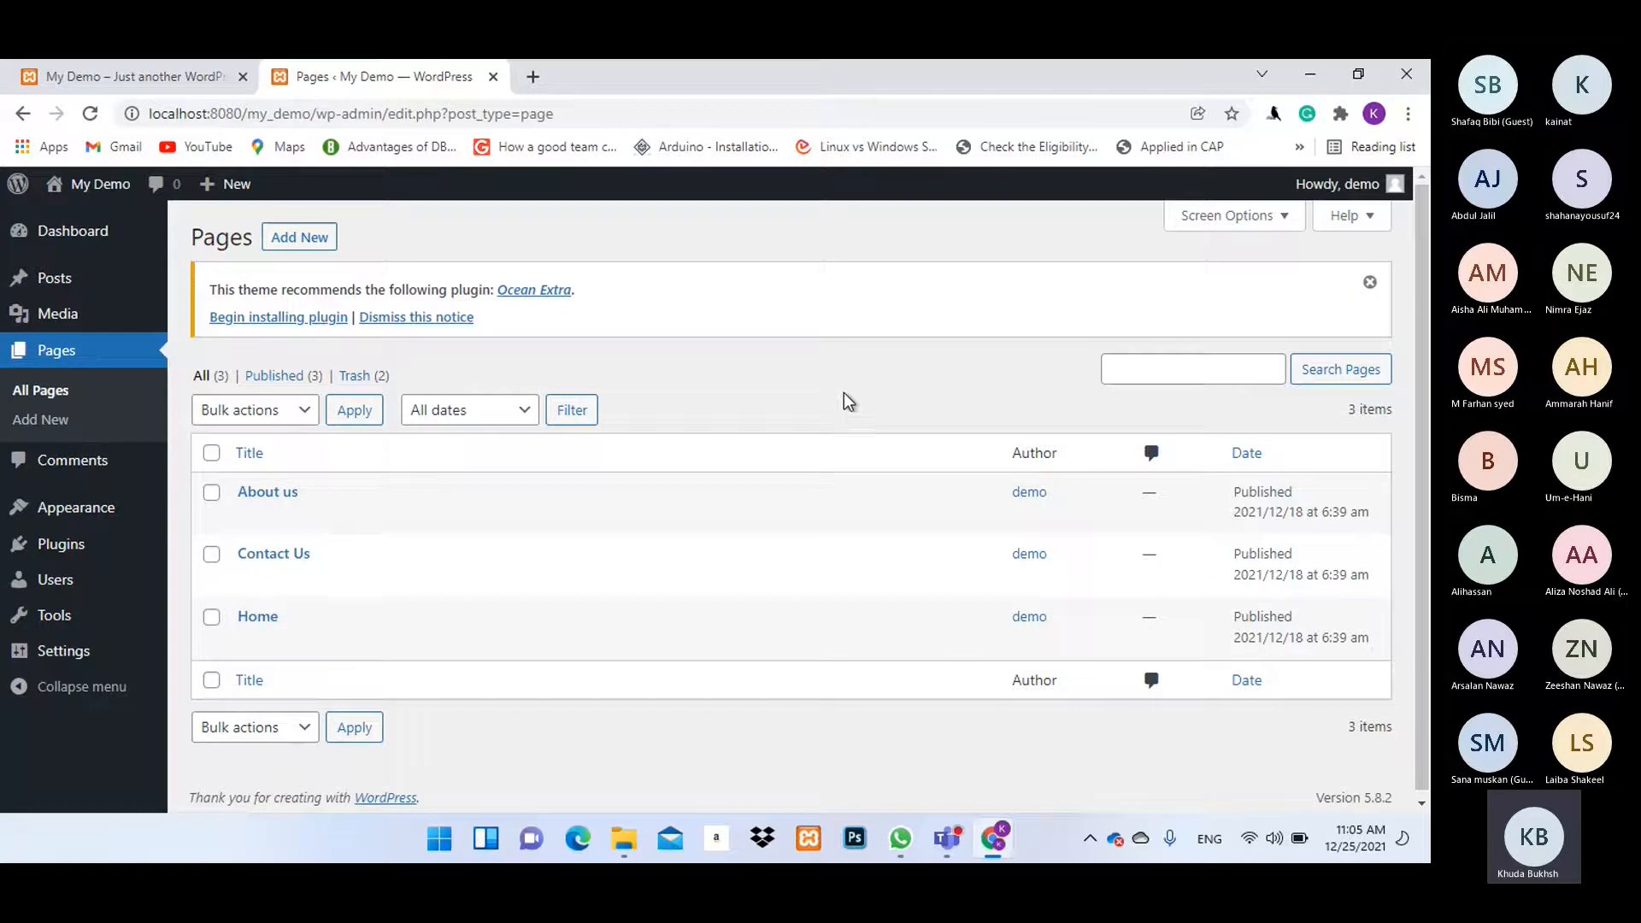
mouse_move(51, 293)
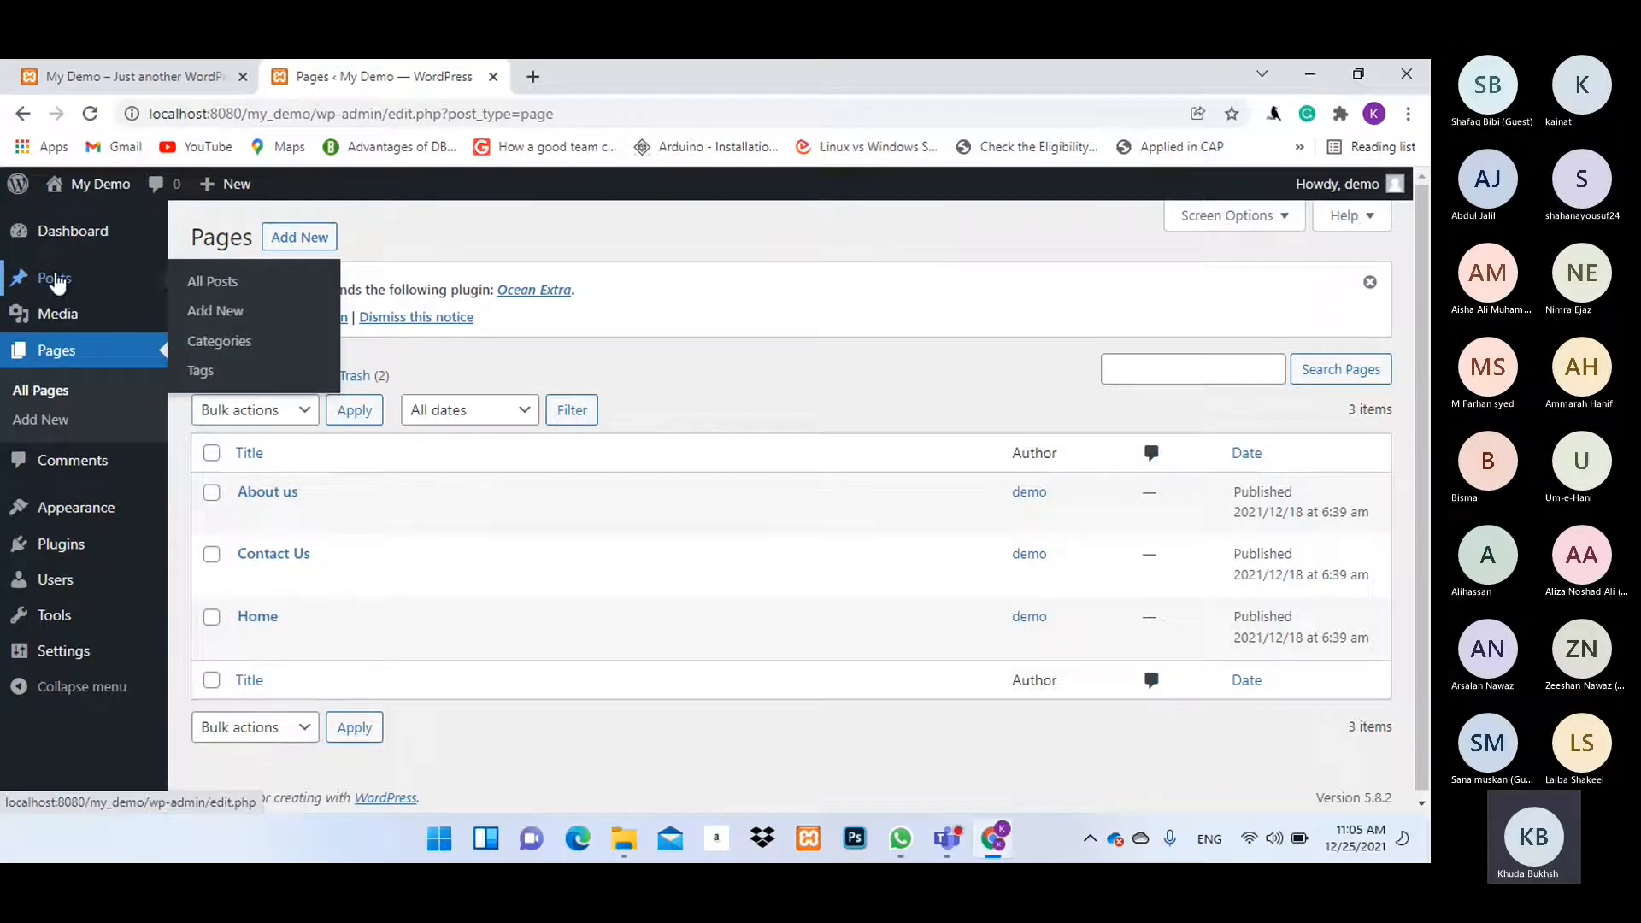
left_click(55, 279)
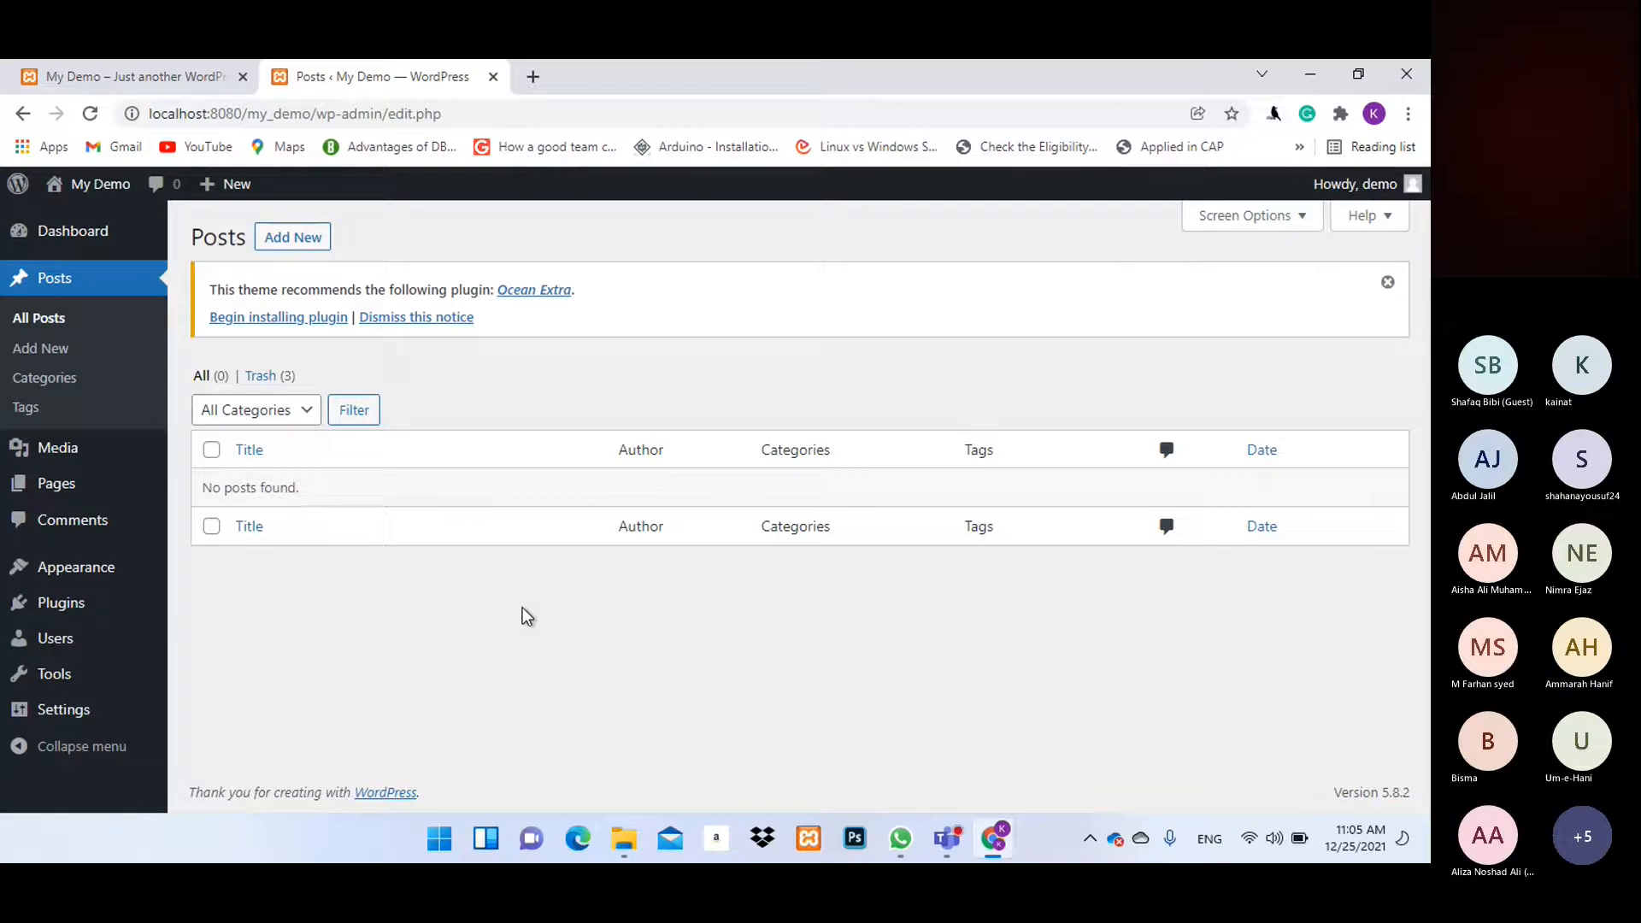
Search the web for "news website" in a new tab, open the DAWN.COM home page and dismiss its notification request.
left_click(533, 76)
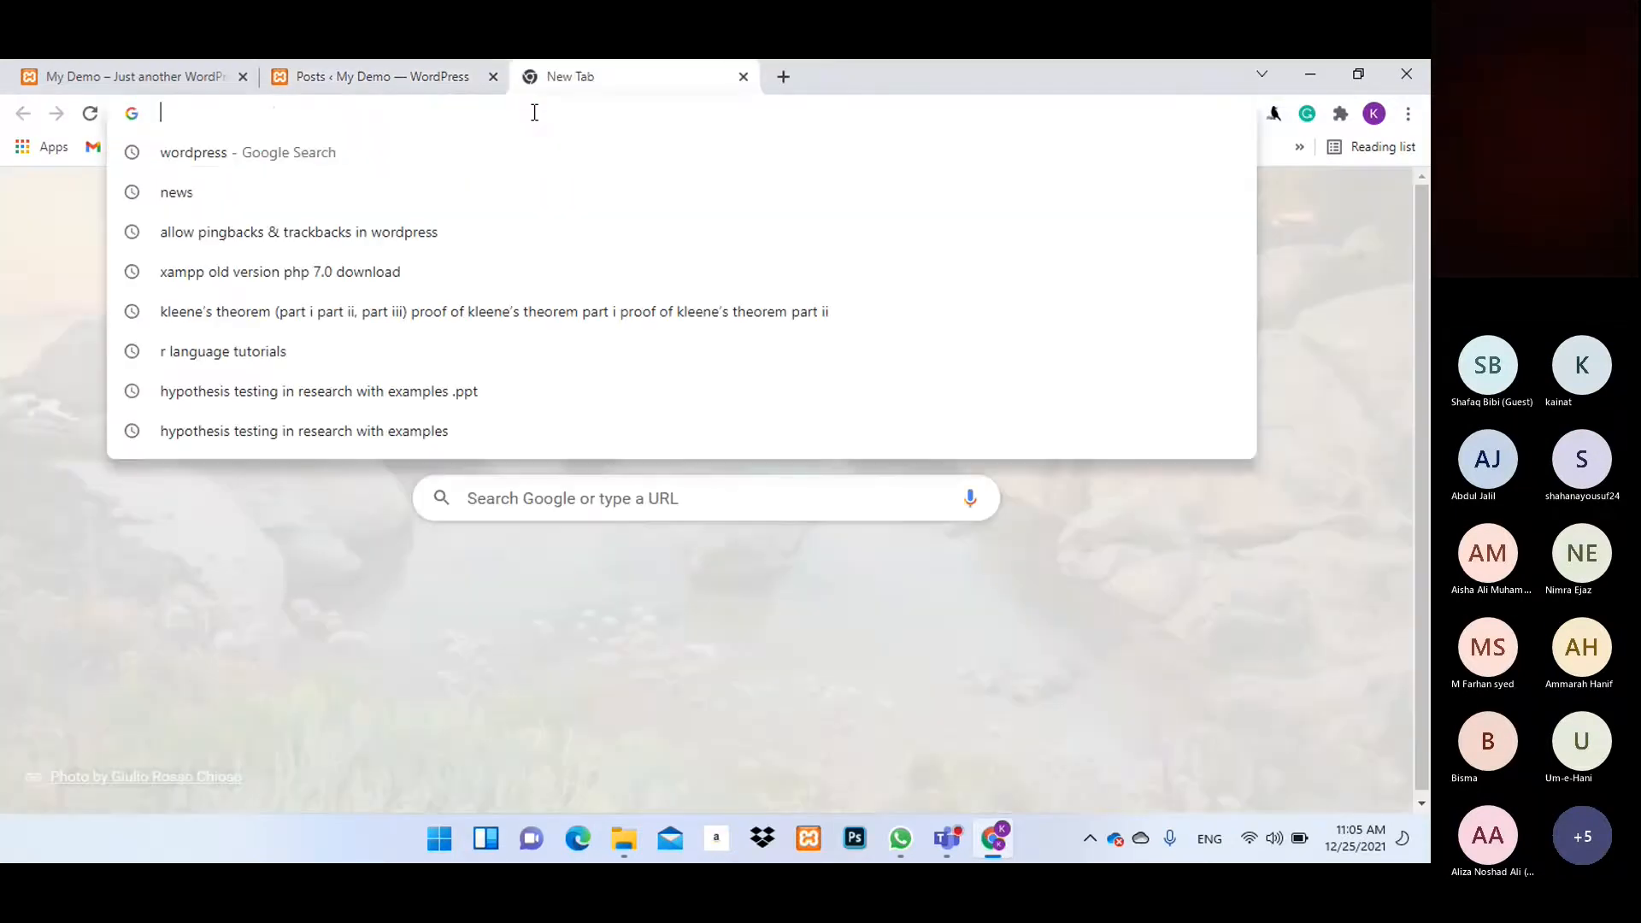
type("new")
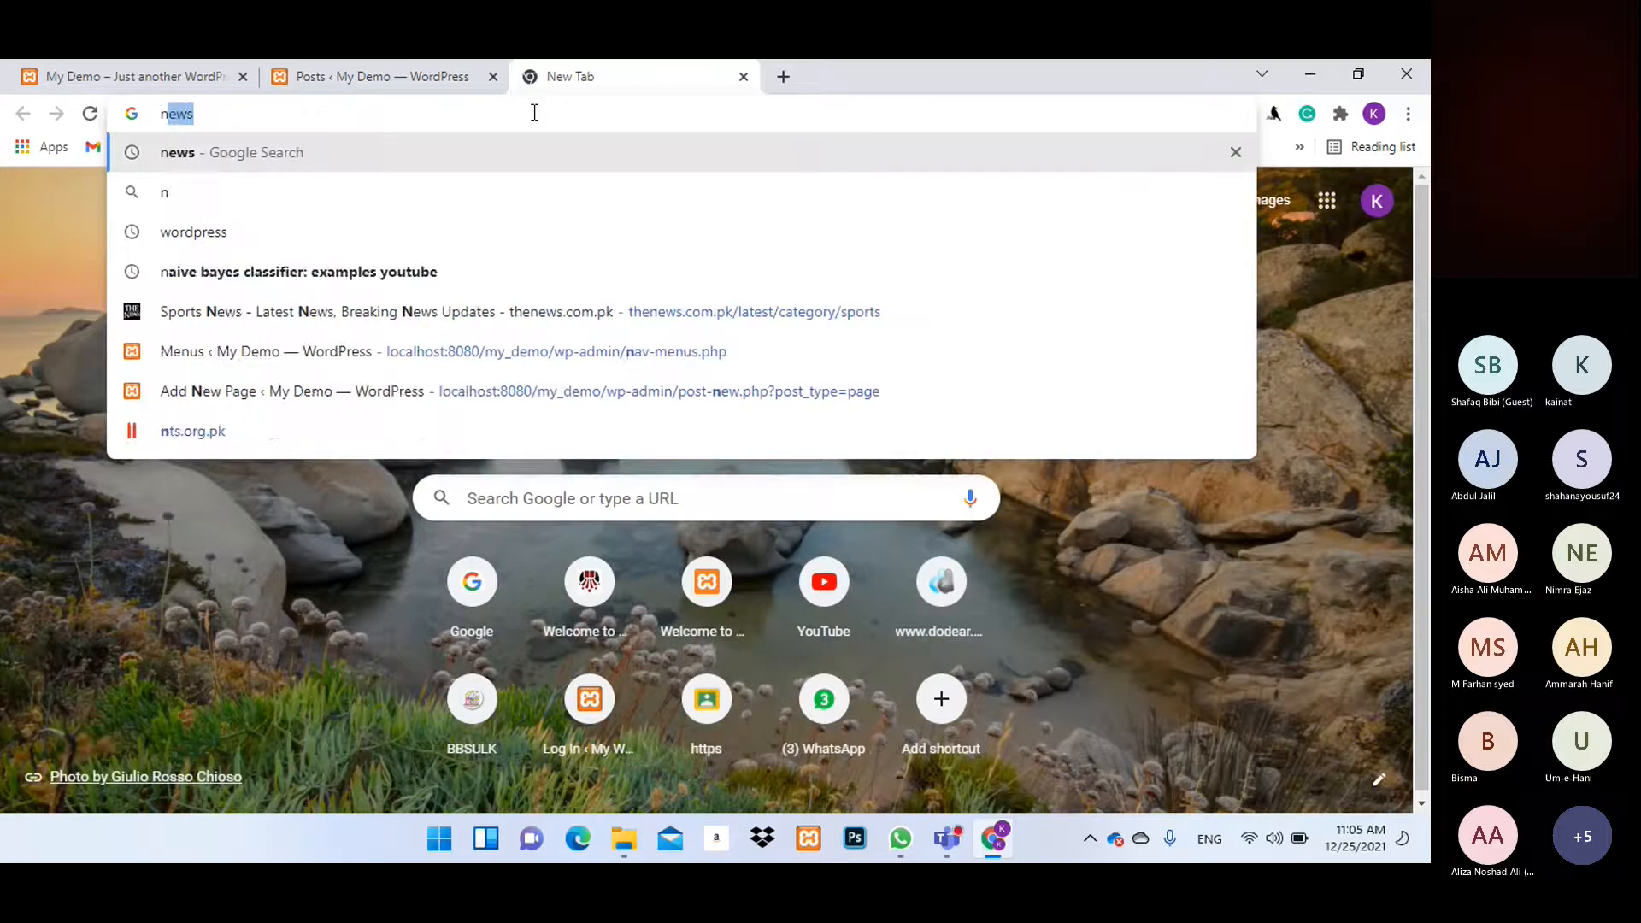
type("s website")
key("Return")
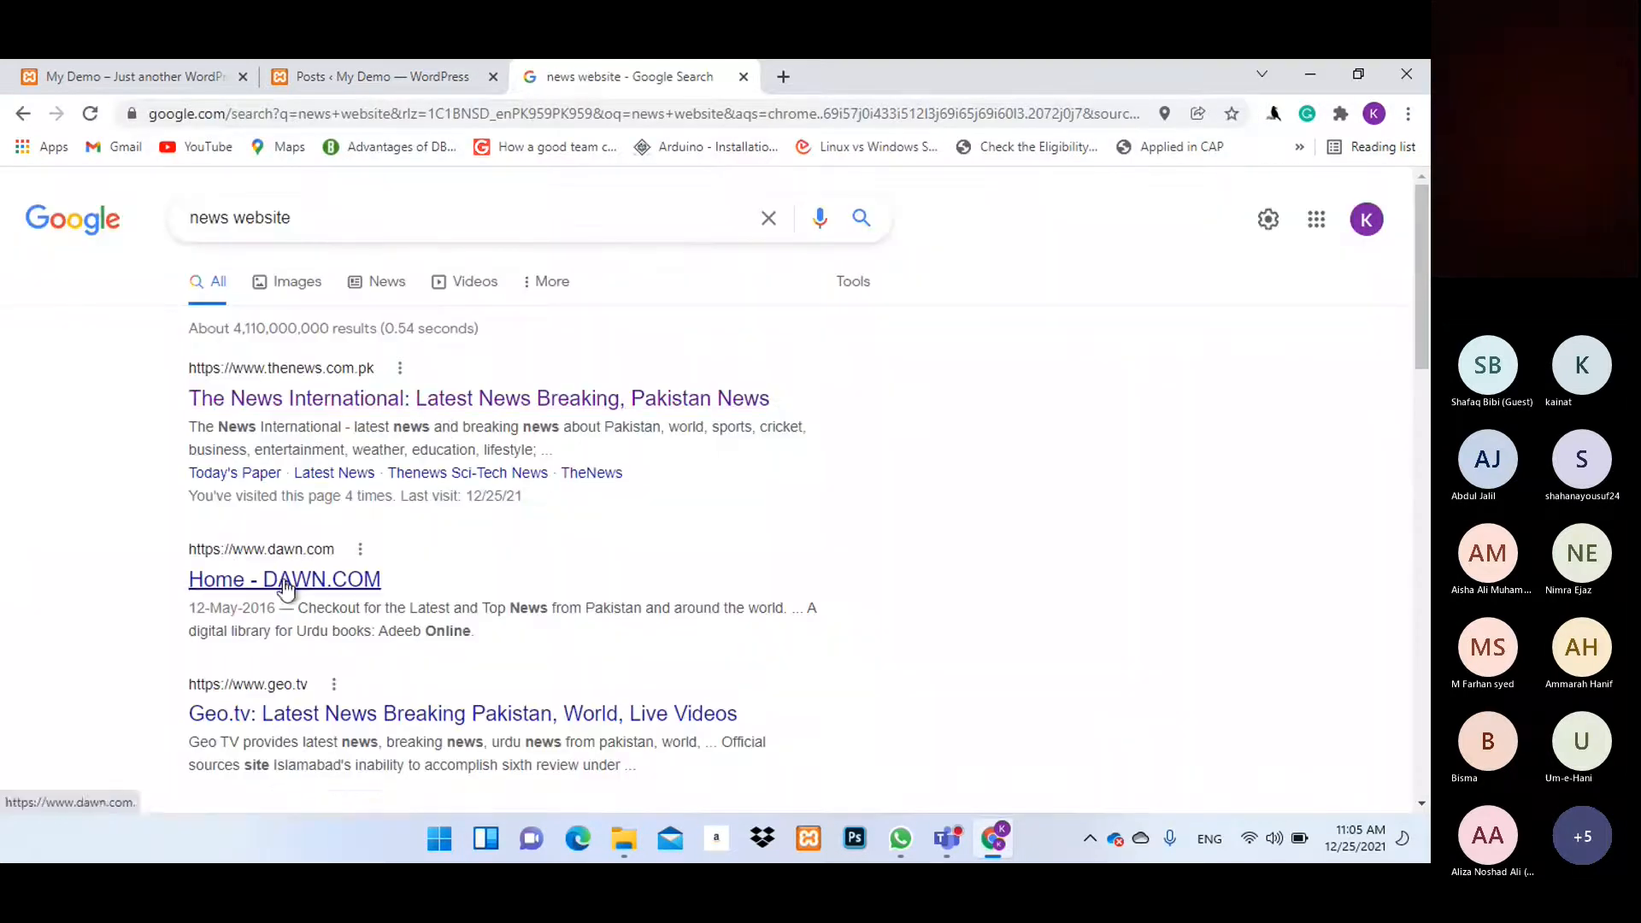
left_click(317, 585)
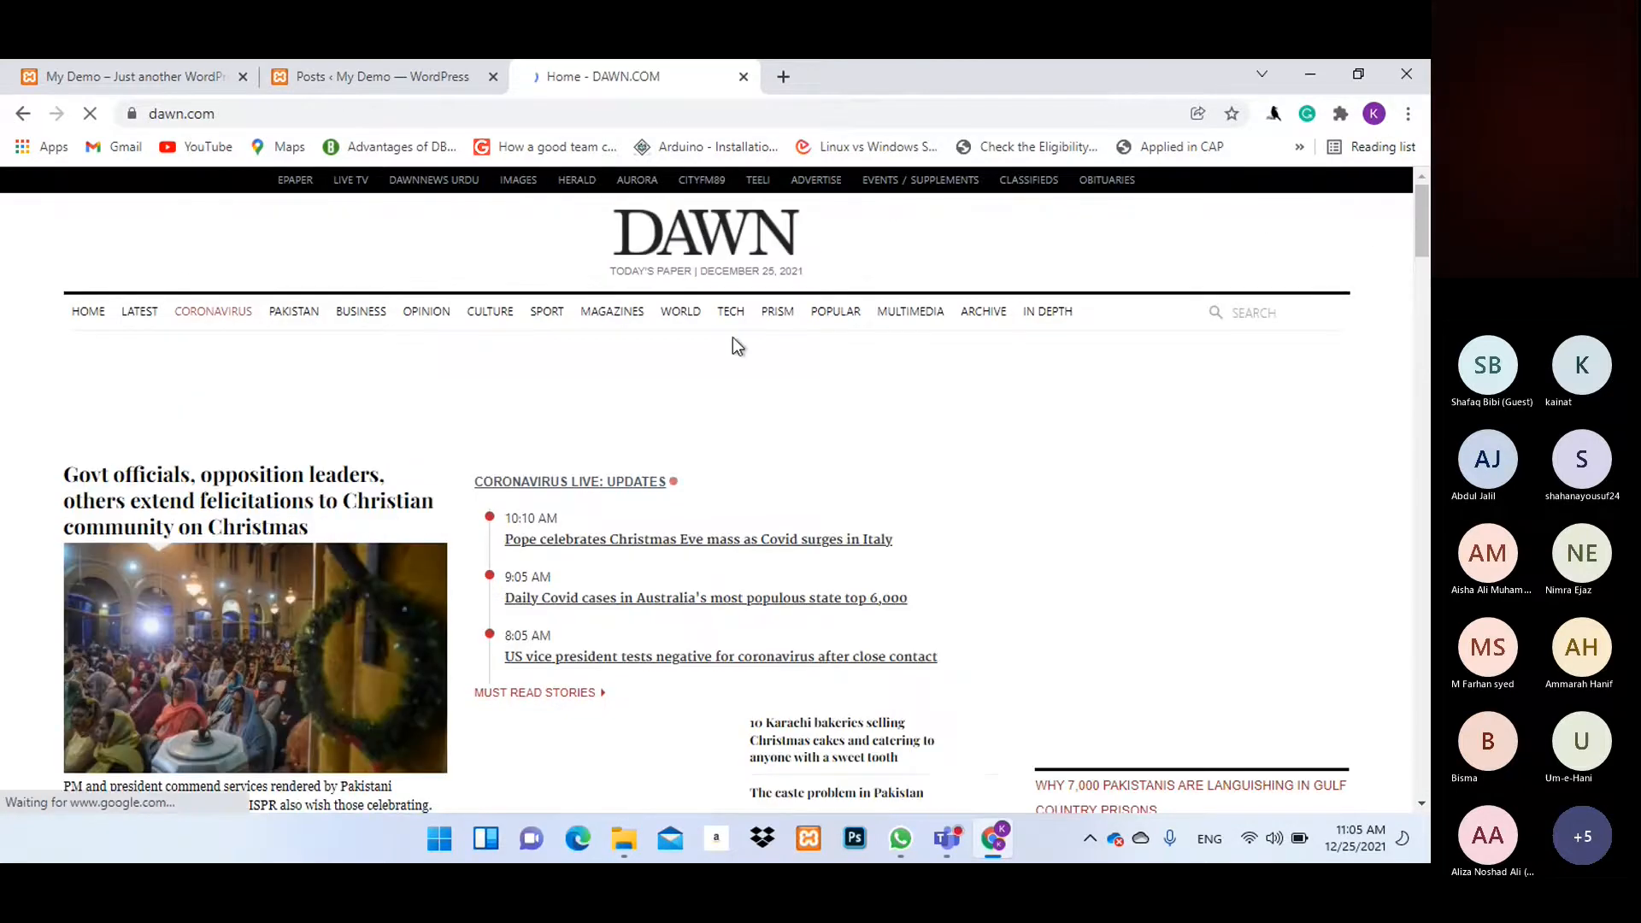
scroll(725, 342, "down", 3)
scroll(724, 341, "up", 4)
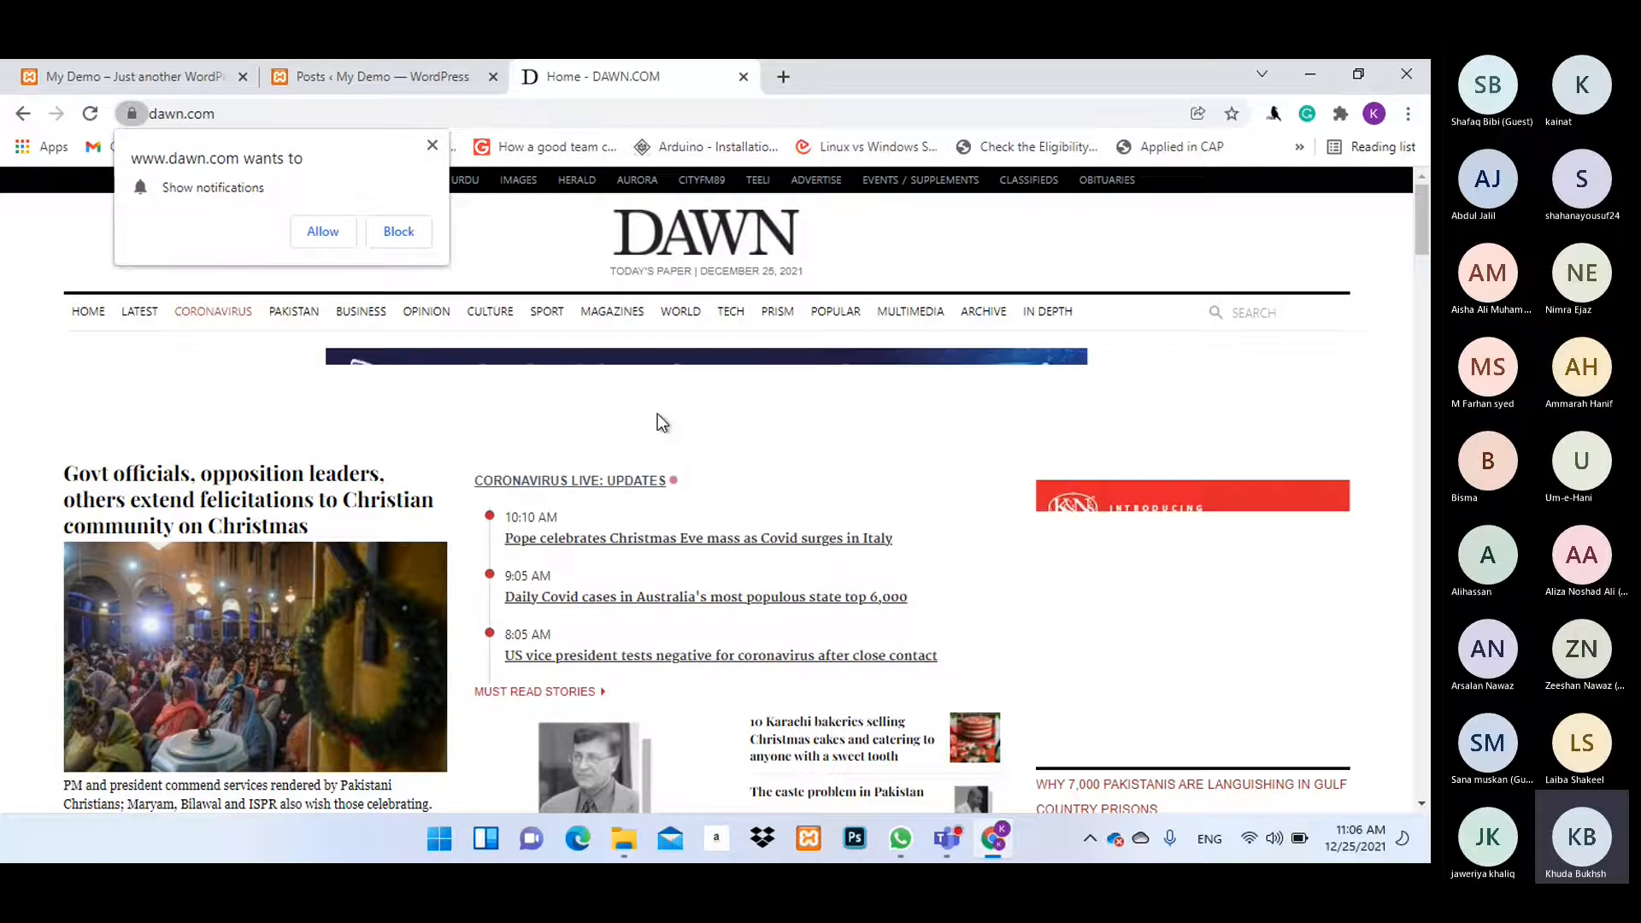
left_click(433, 147)
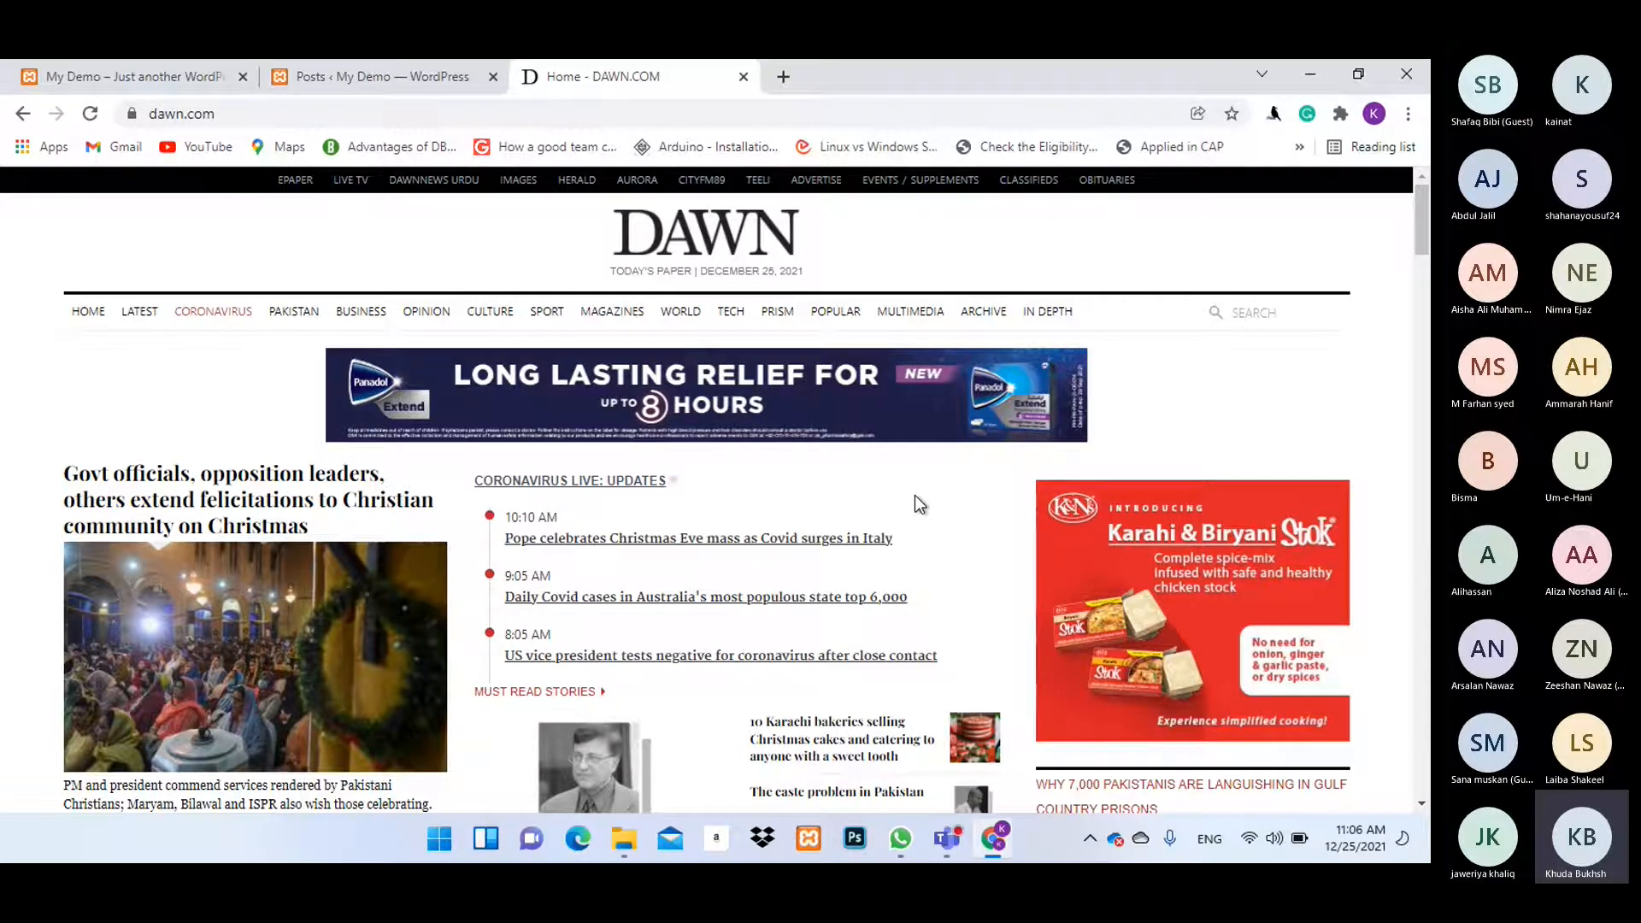
Open Dawn's Sport section and examine how its top stories are laid out.
left_click(546, 316)
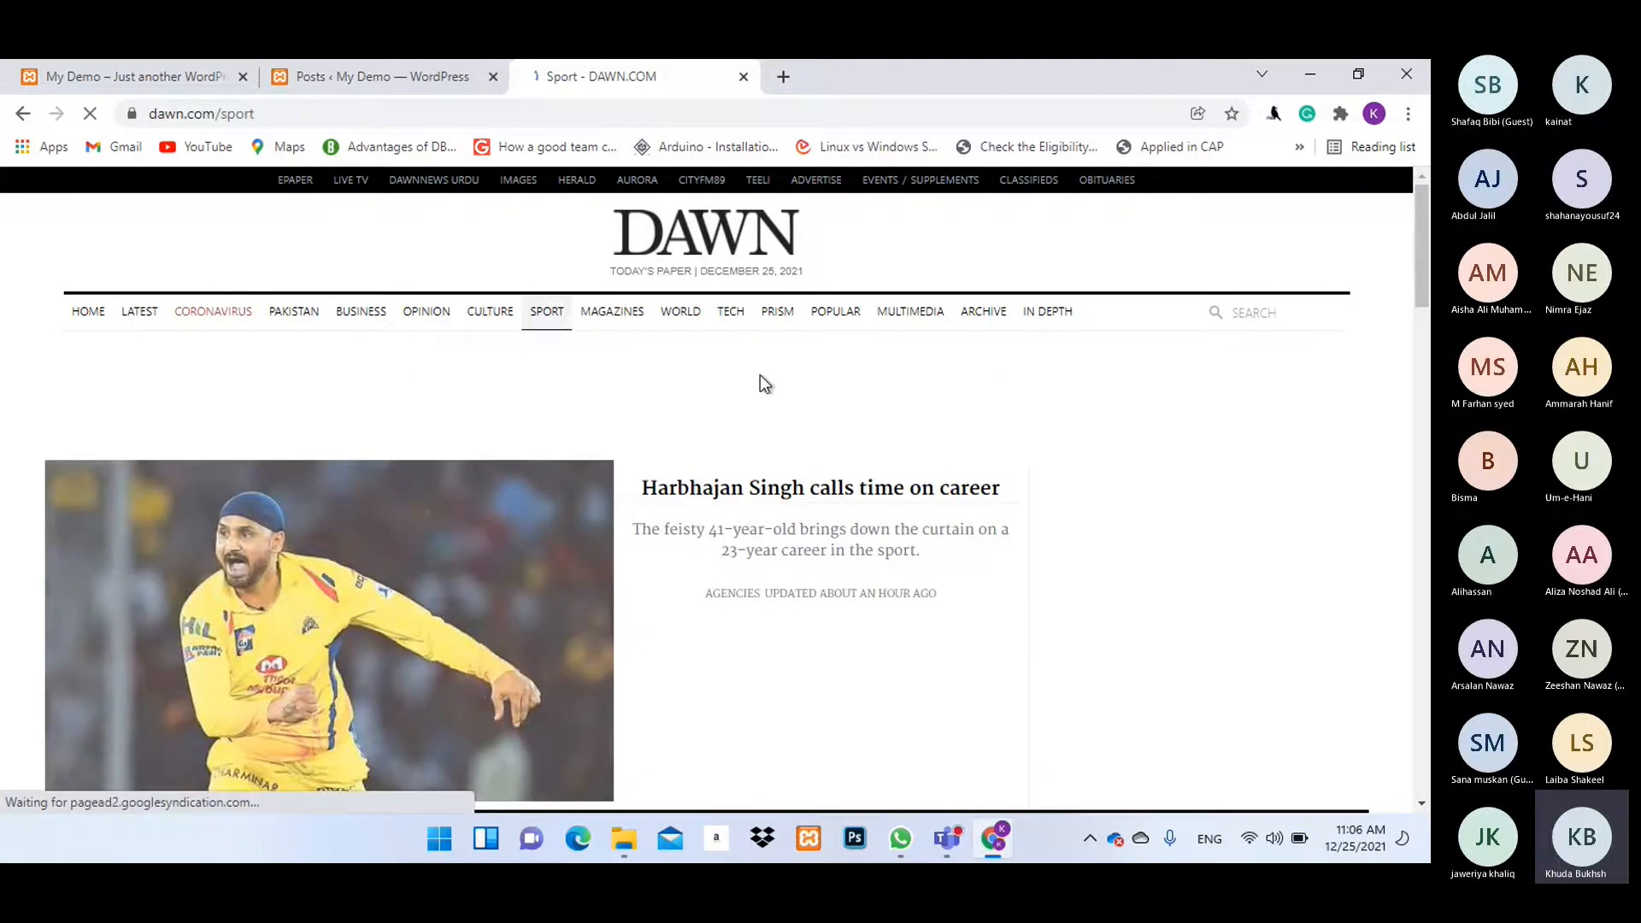
scroll(889, 374, "down", 3)
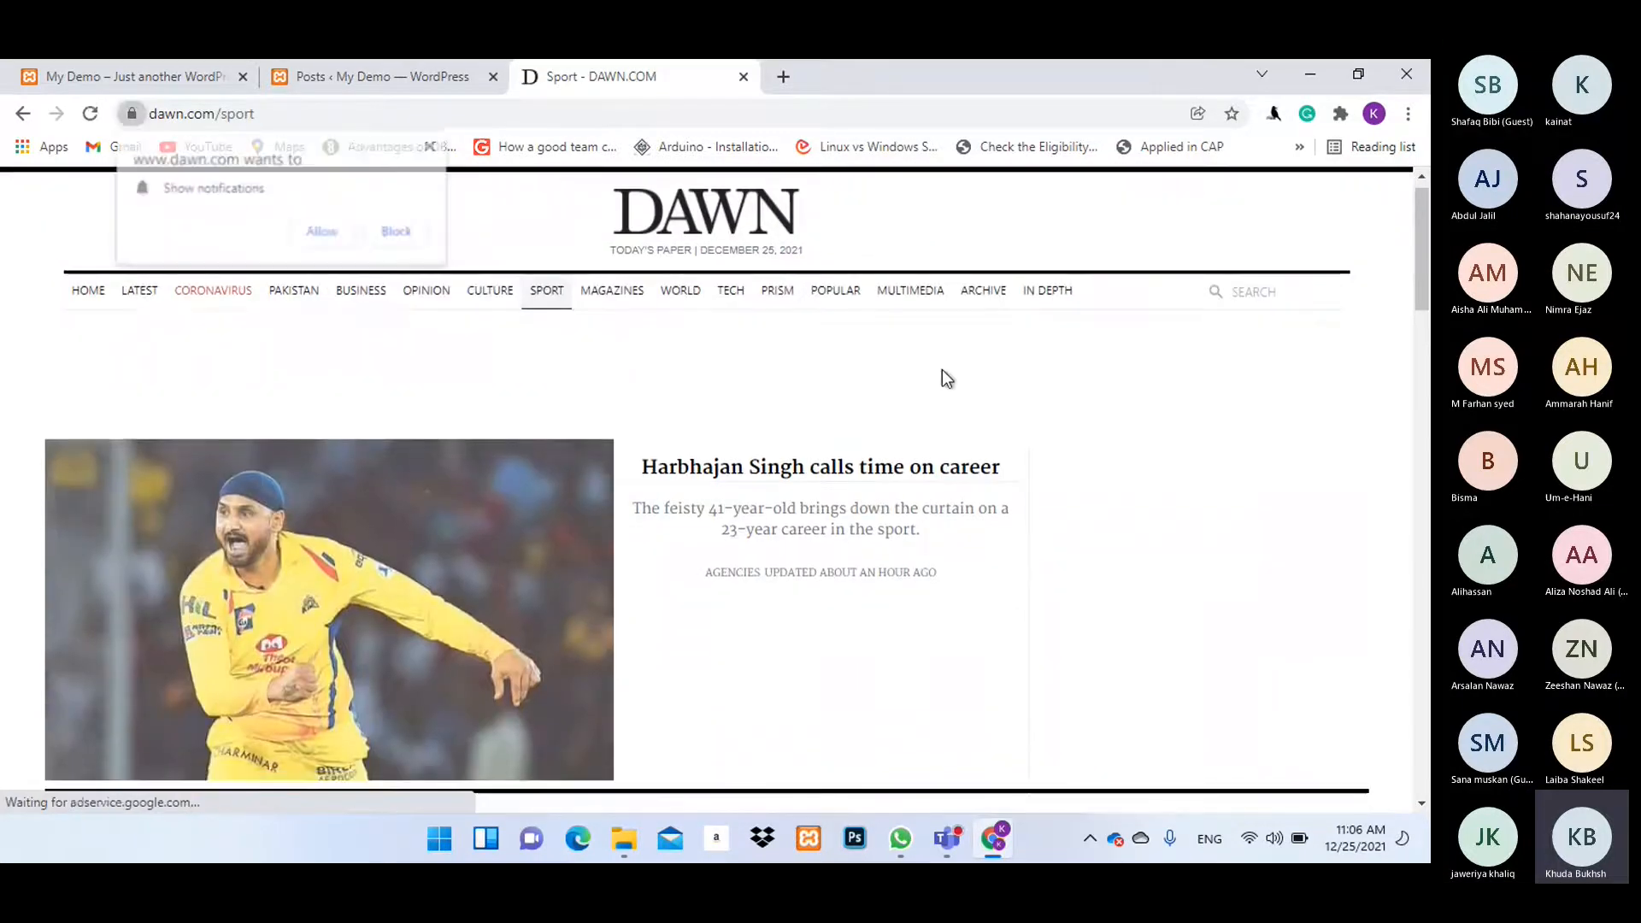
scroll(944, 380, "down", 5)
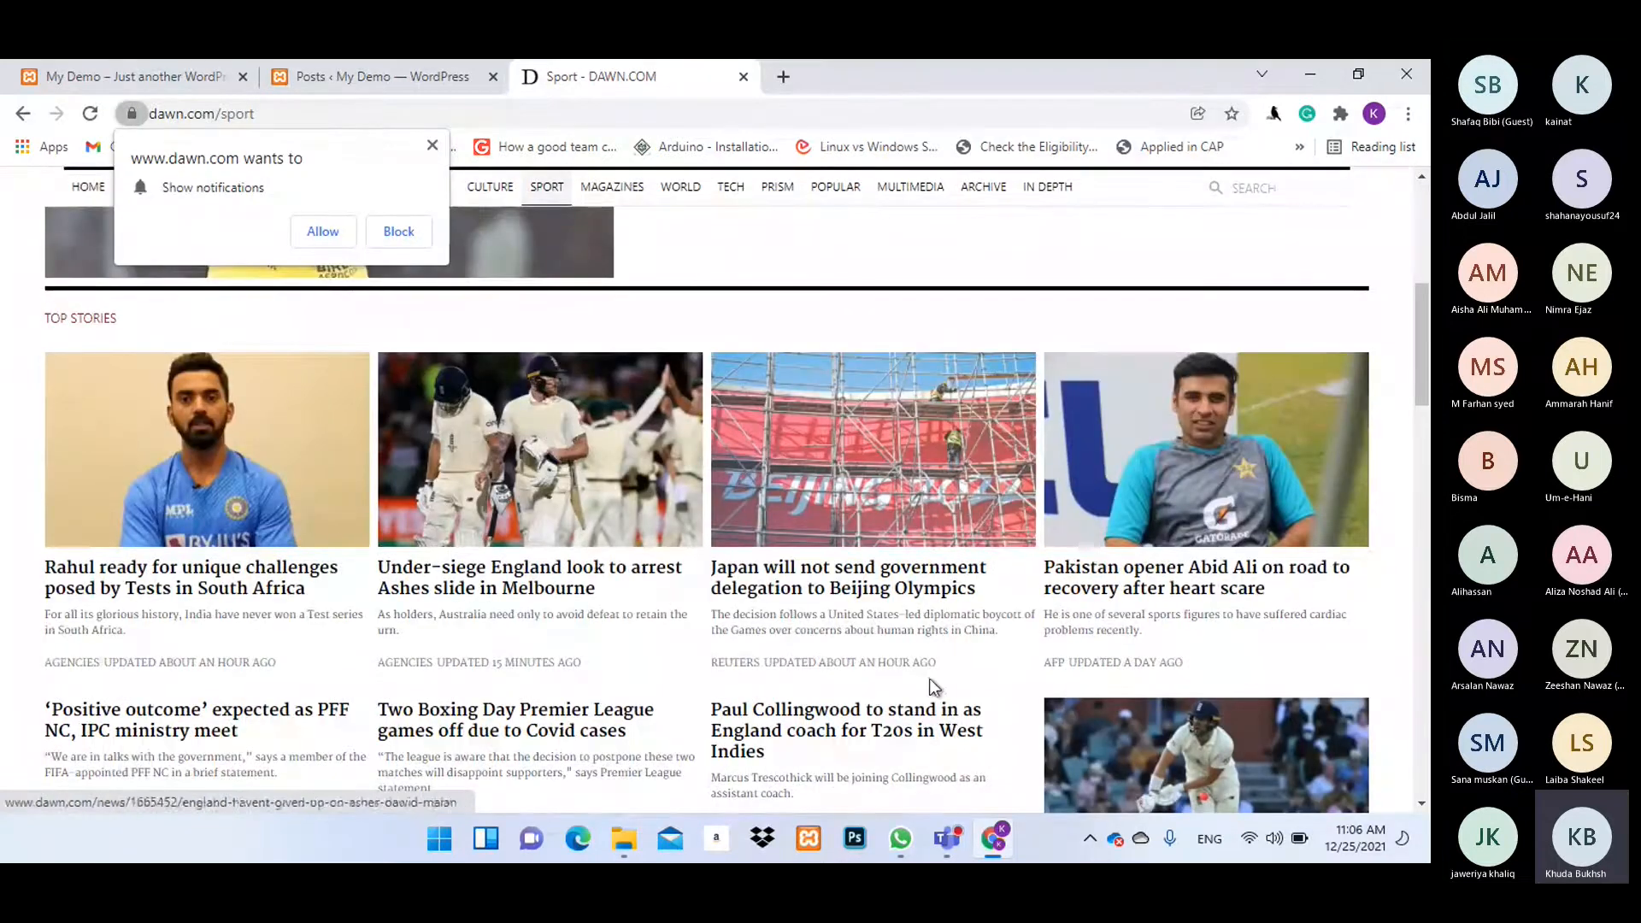
scroll(1192, 556, "down", 1)
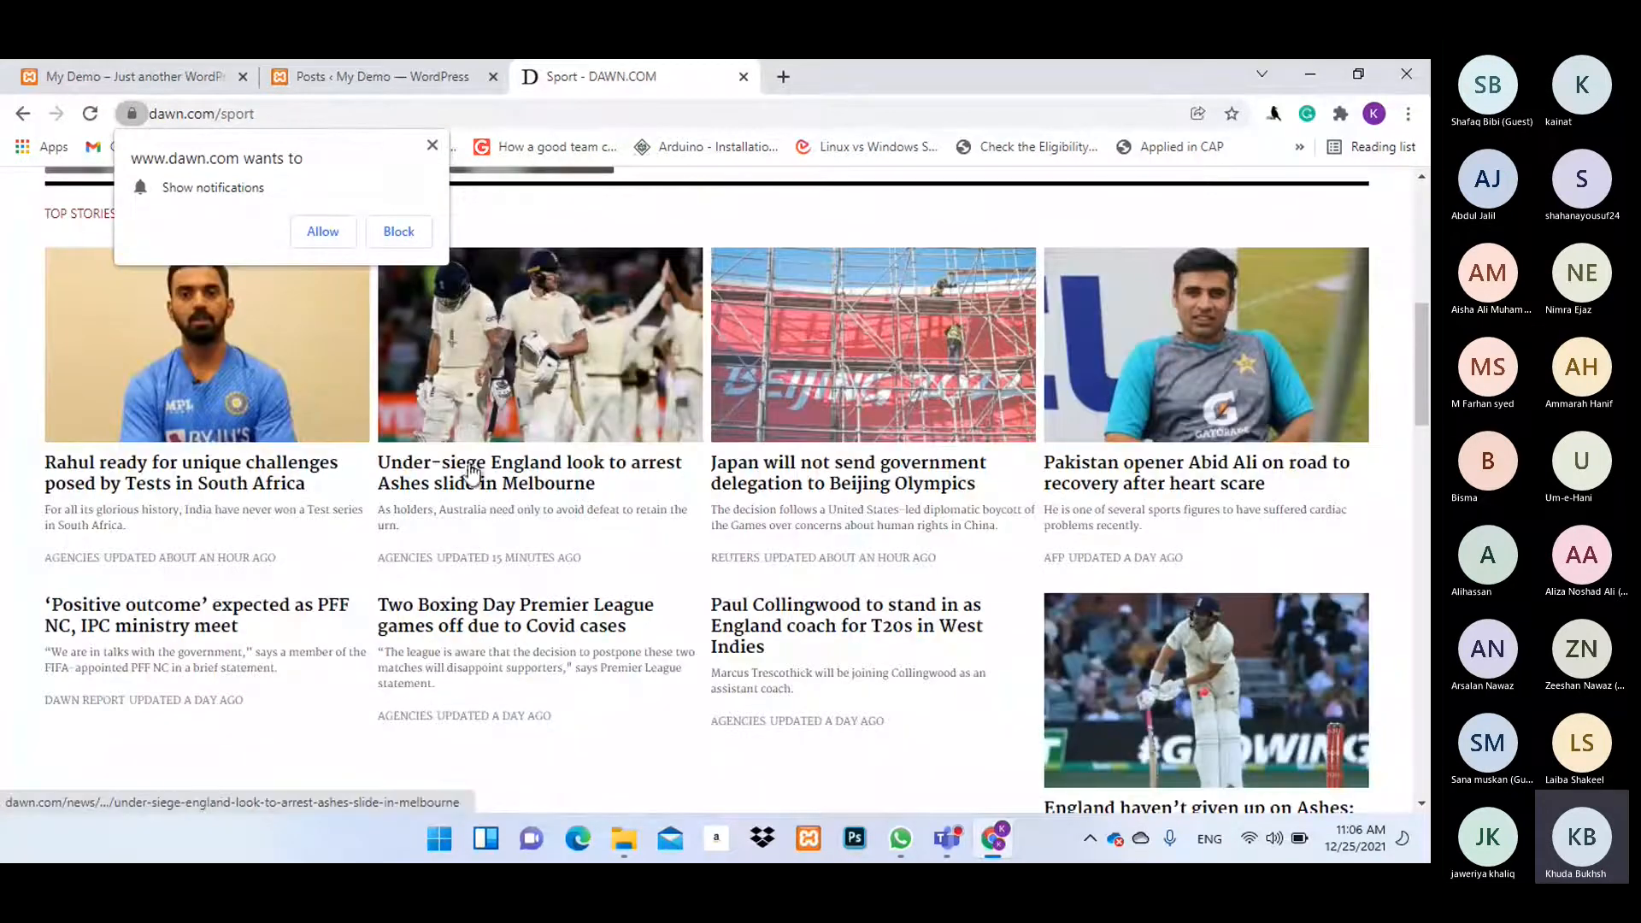
scroll(550, 476, "down", 3)
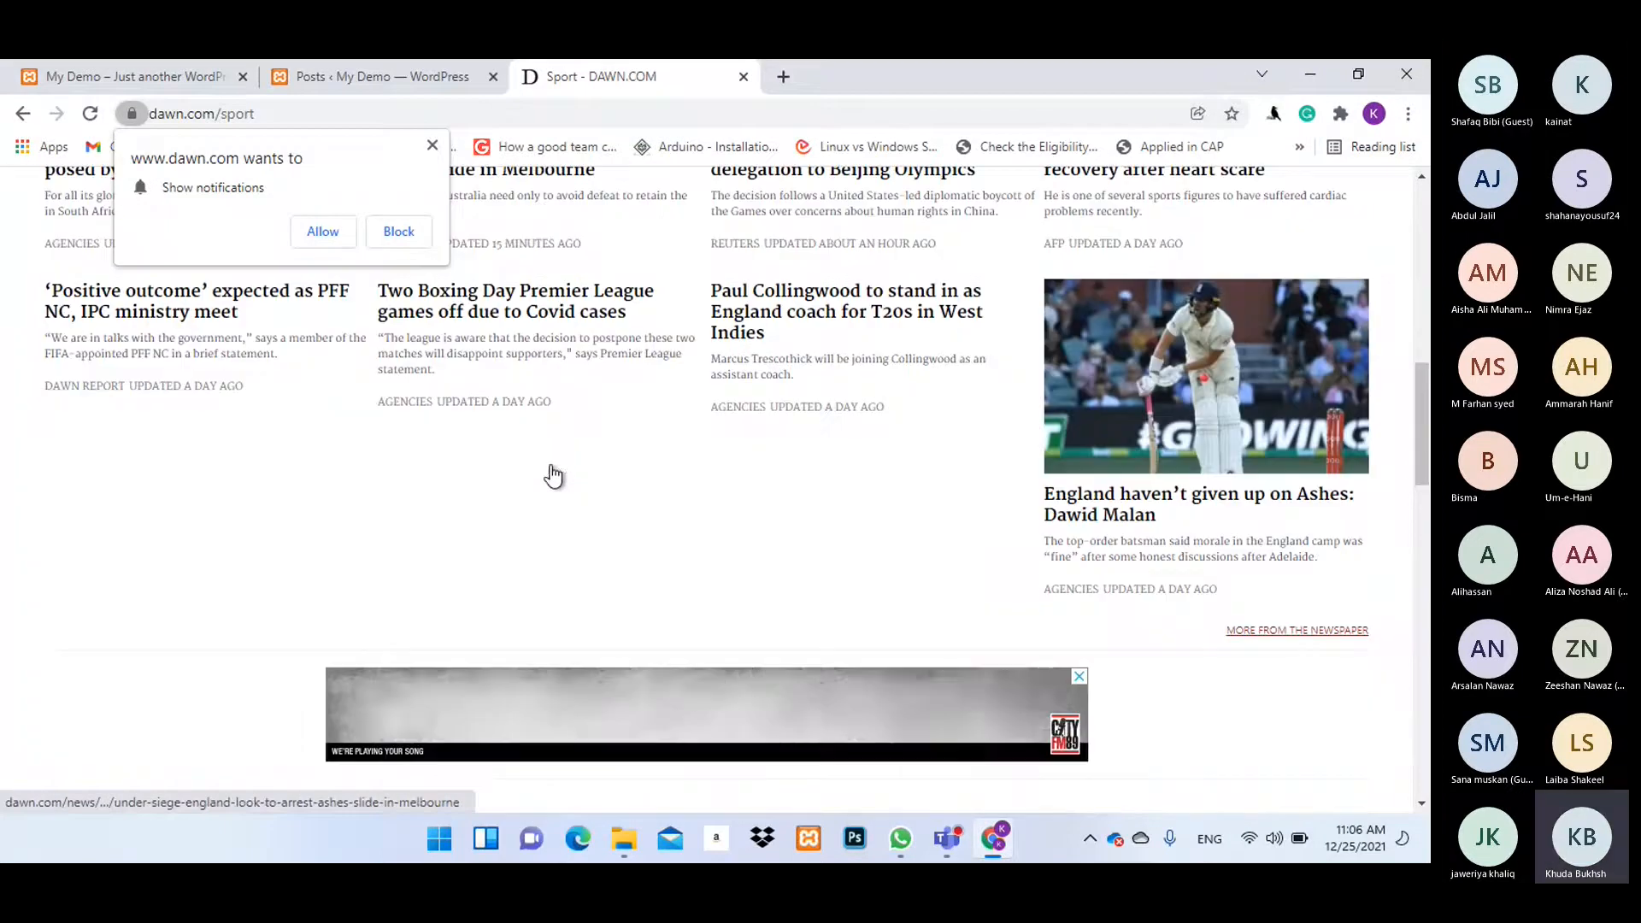
scroll(959, 509, "up", 3)
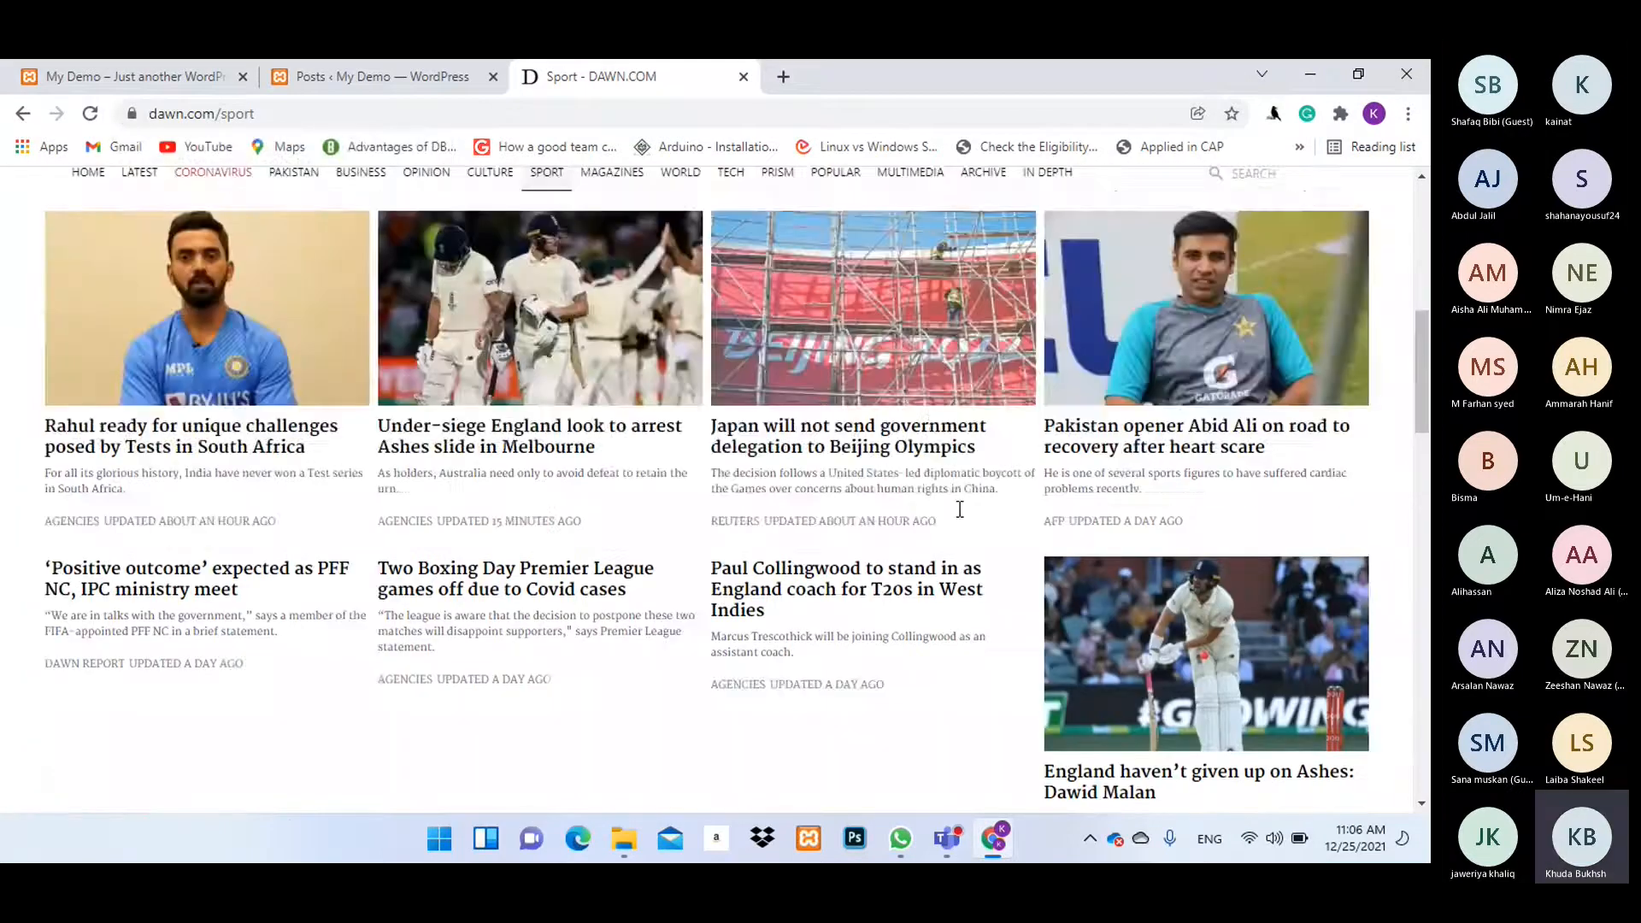
scroll(1193, 448, "up", 5)
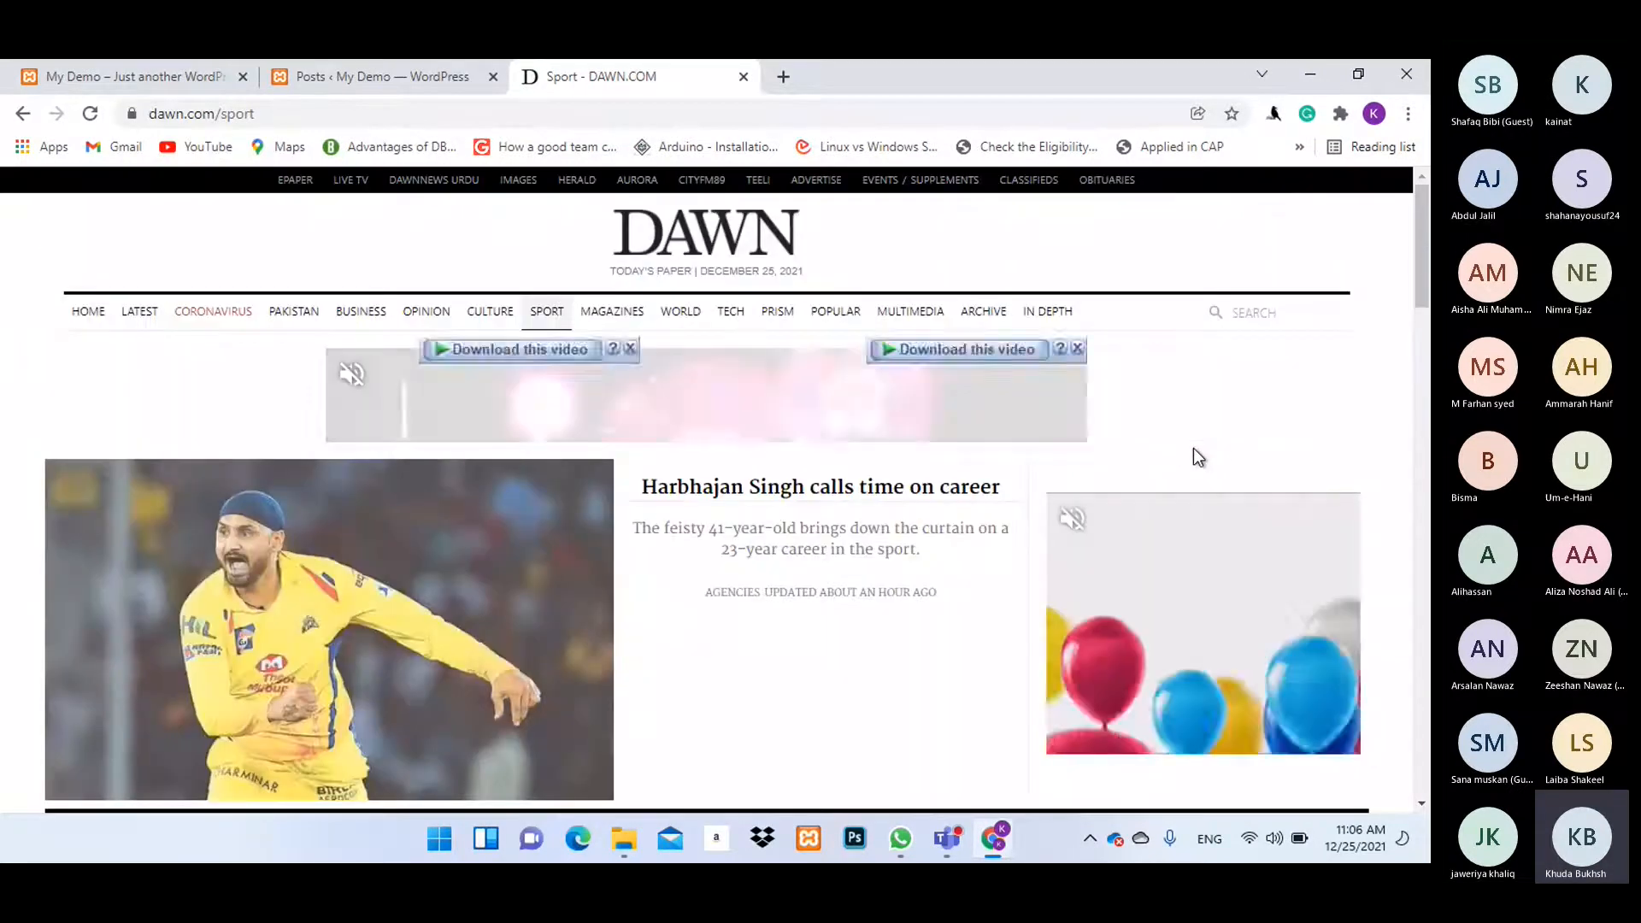
Open the most popular sport article "Pakistan beat West Indies by 7 wickets to sweep T20 series".
scroll(926, 449, "down", 5)
scroll(858, 449, "down", 10)
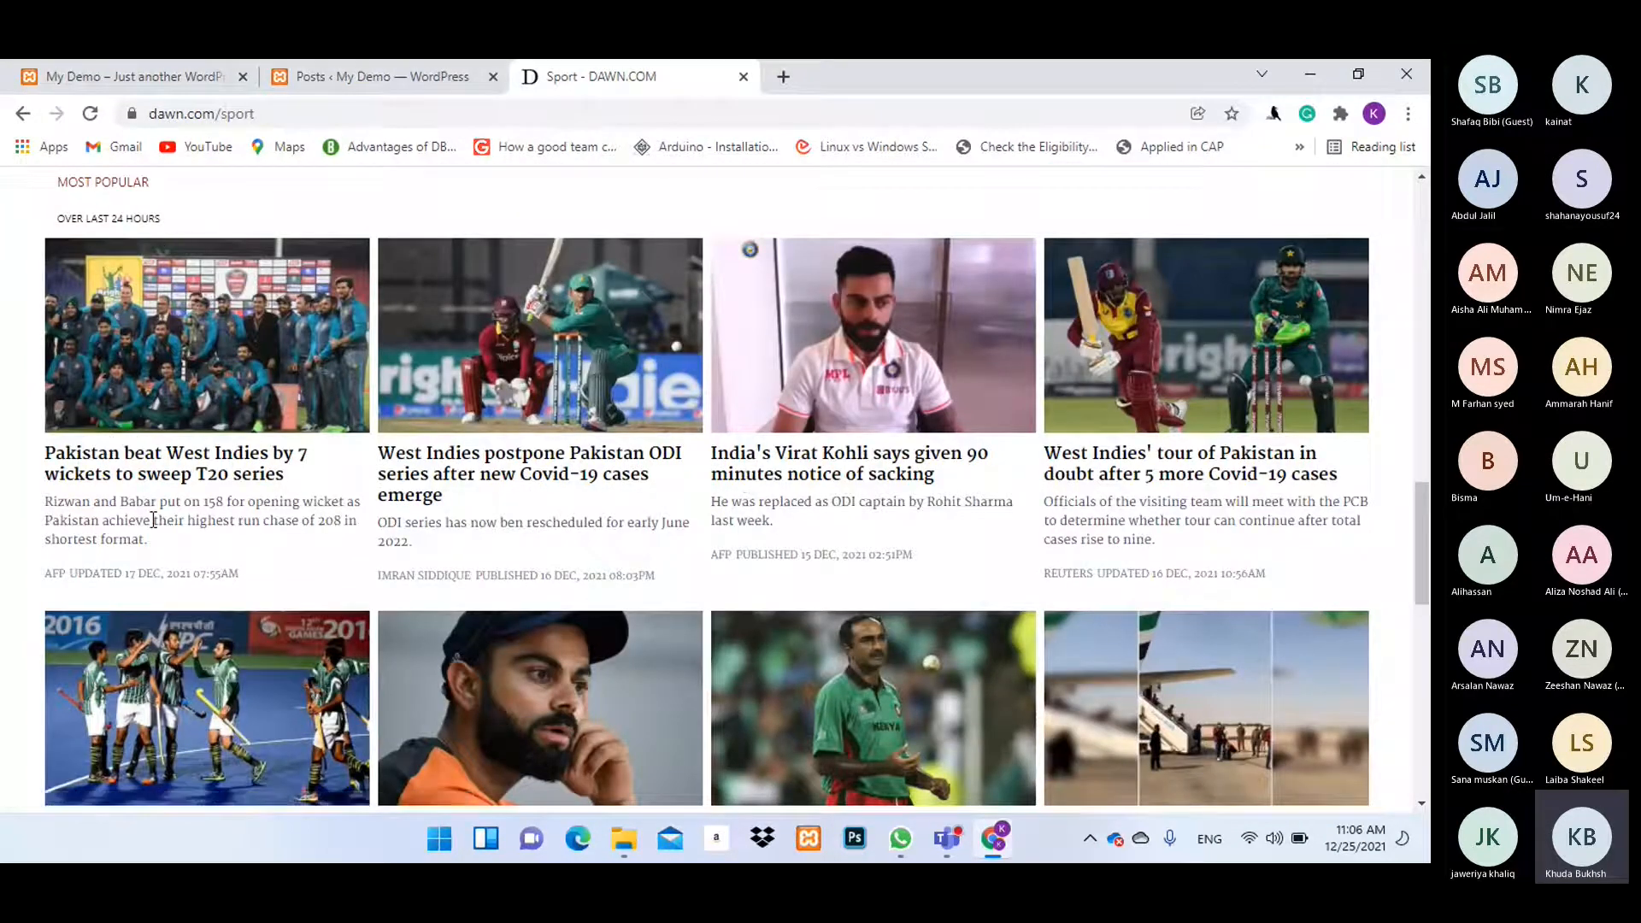
left_click(299, 335)
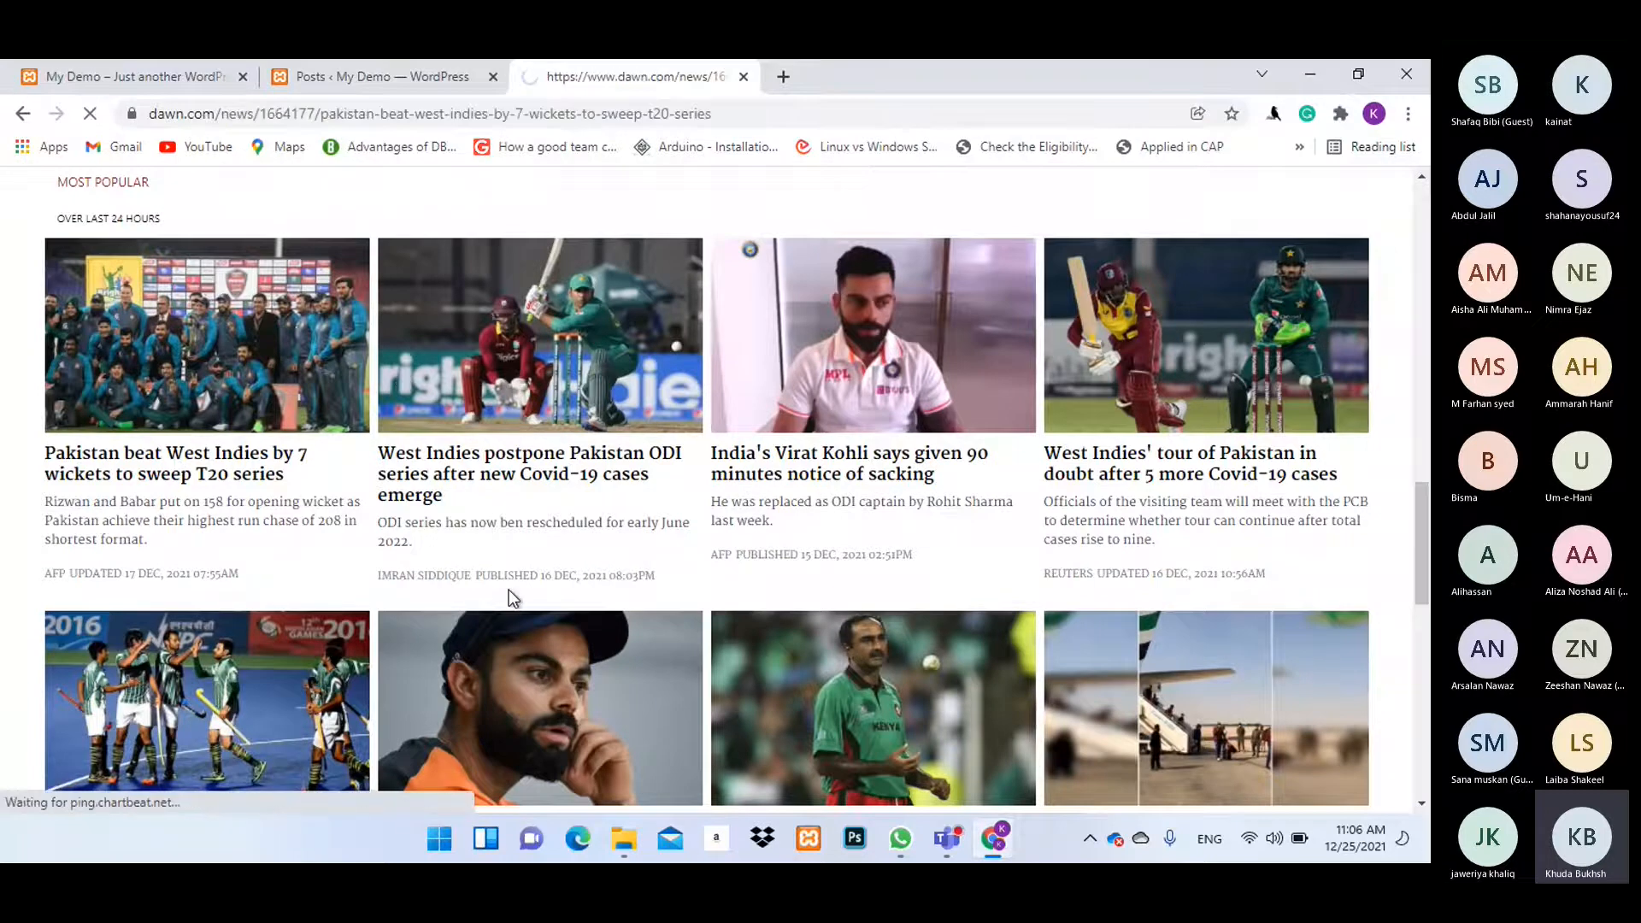
Examine the article's headline, byline, publication date and comment count, and block the site's notification request.
scroll(576, 383, "down", 3)
scroll(581, 381, "up", 2)
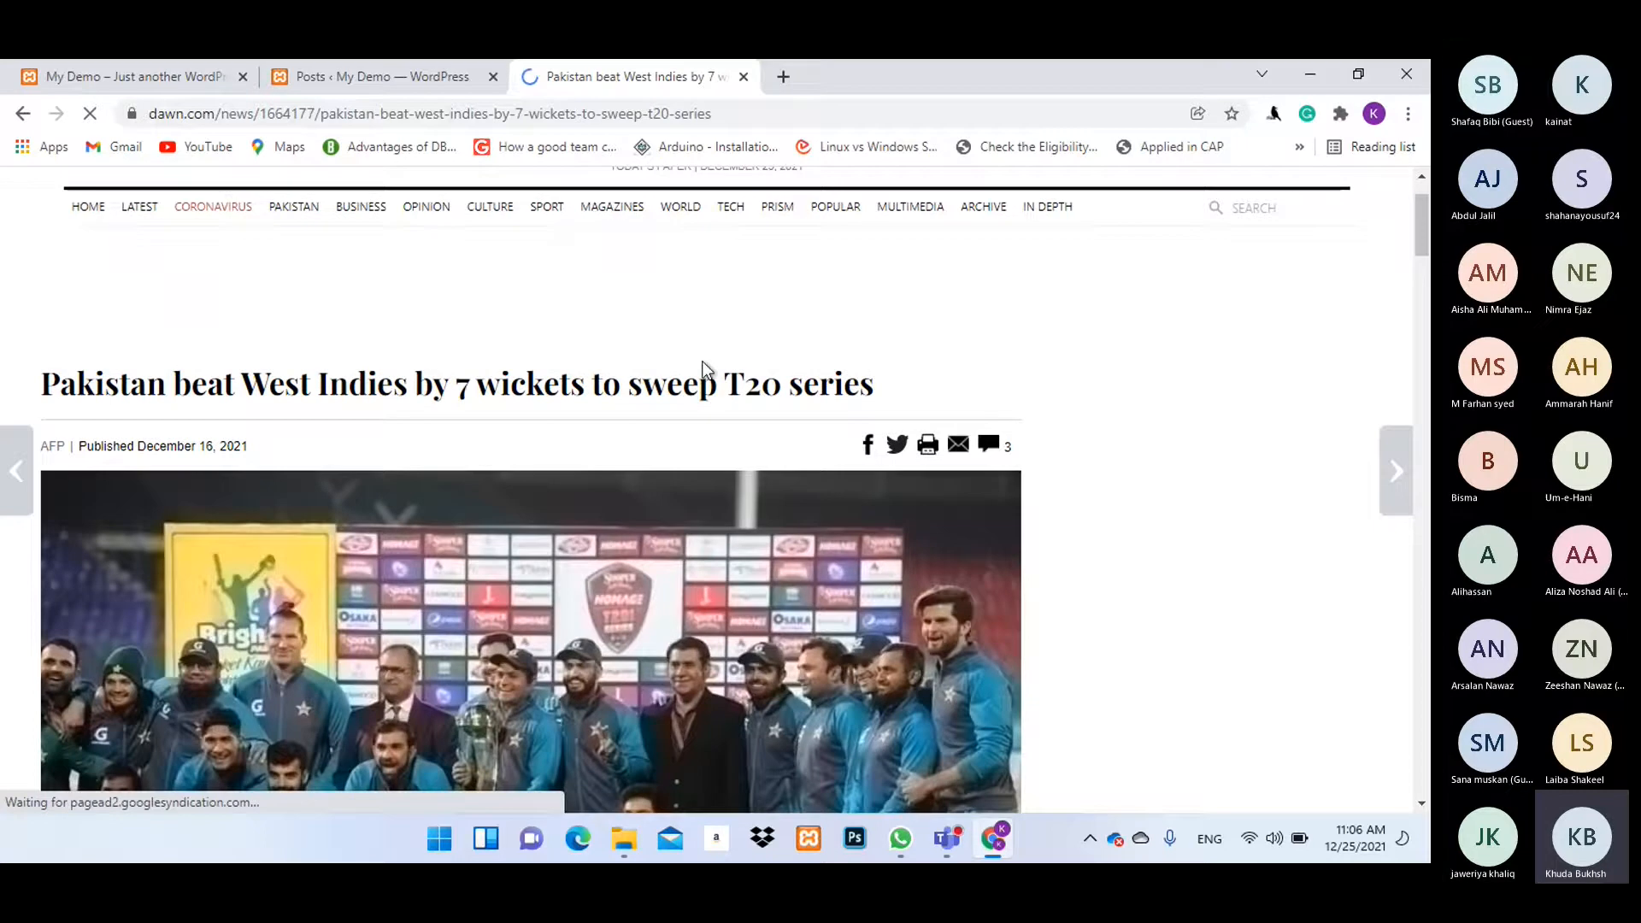
left_click_drag(34, 386, 928, 394)
scroll(769, 358, "down", 1)
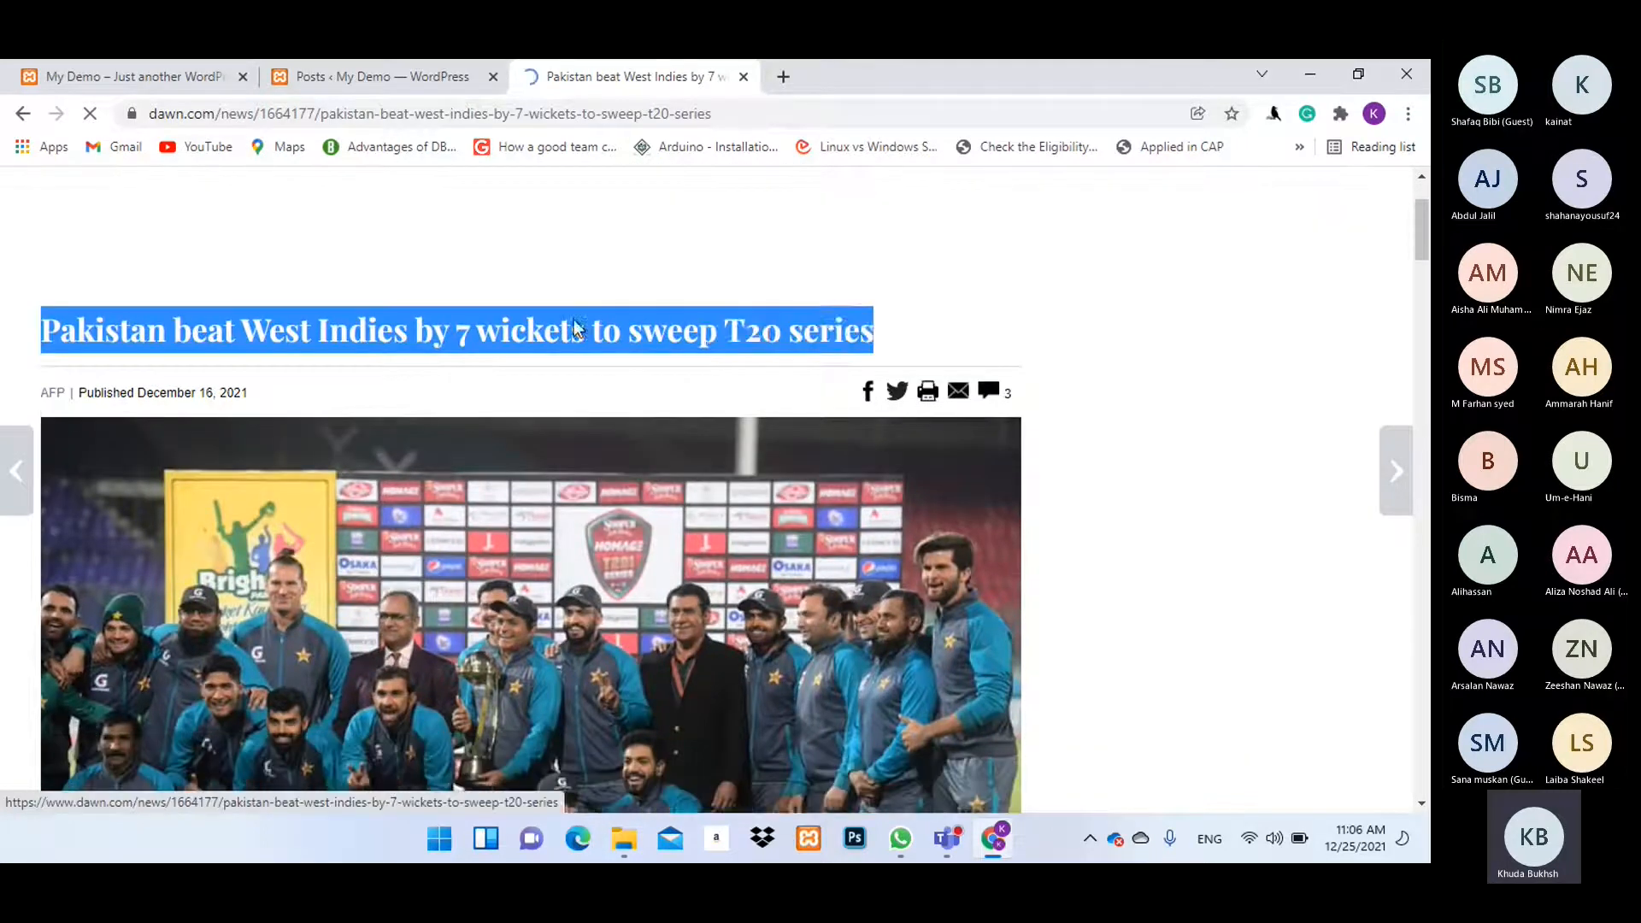
left_click(611, 340)
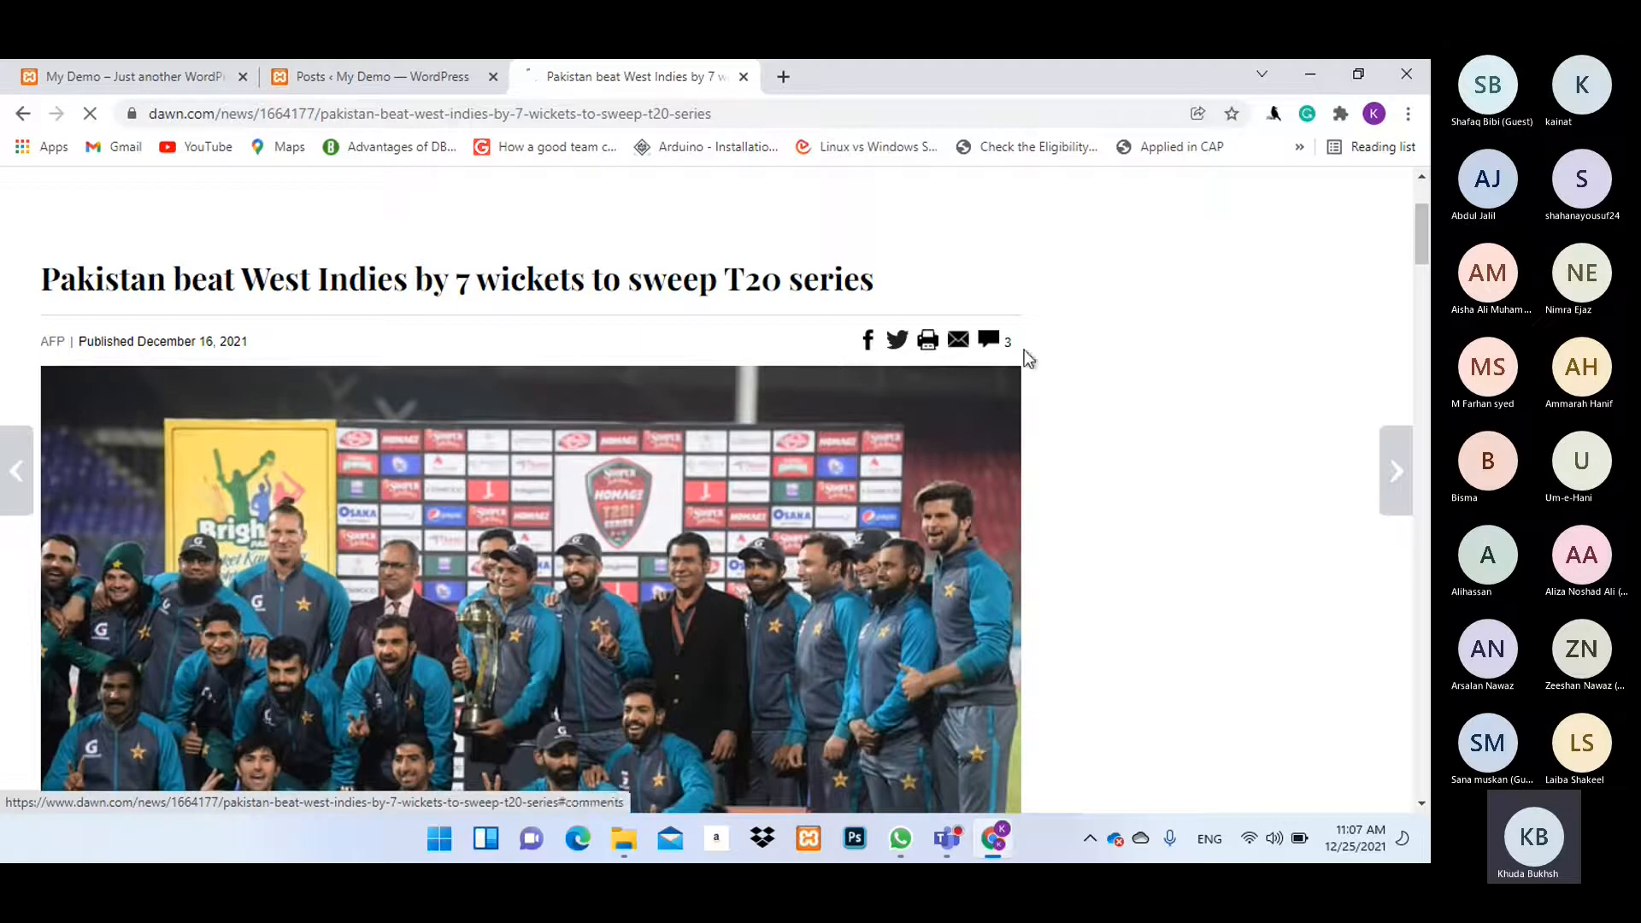
left_click_drag(1023, 350, 917, 351)
left_click(441, 320)
scroll(441, 320, "down", 1)
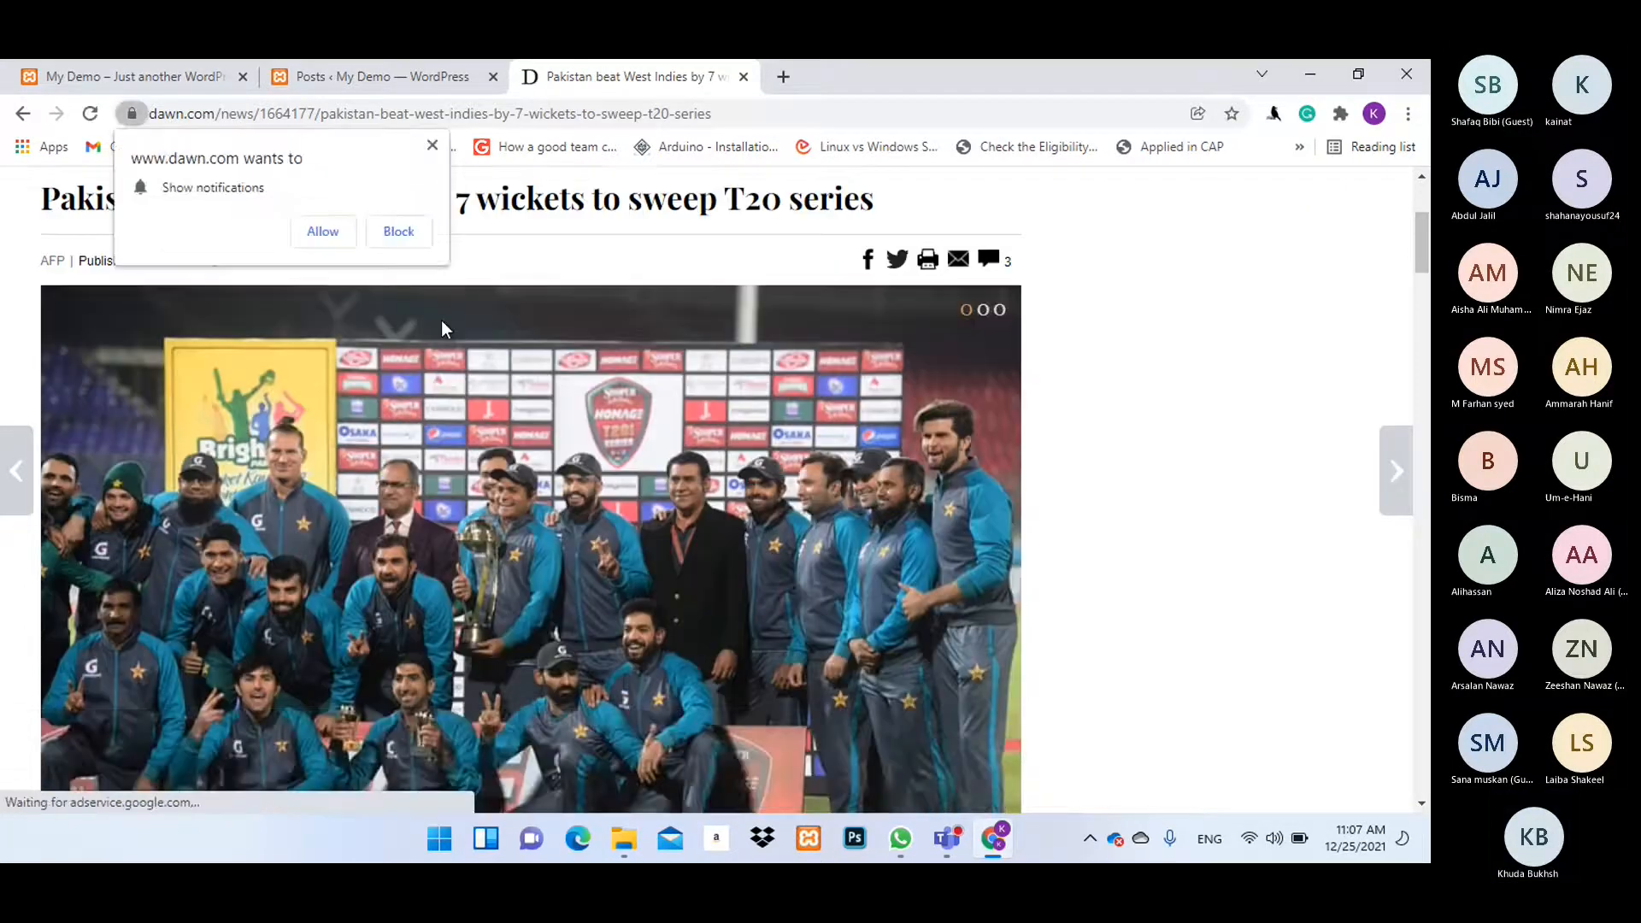
left_click(399, 231)
left_click_drag(270, 249, 65, 243)
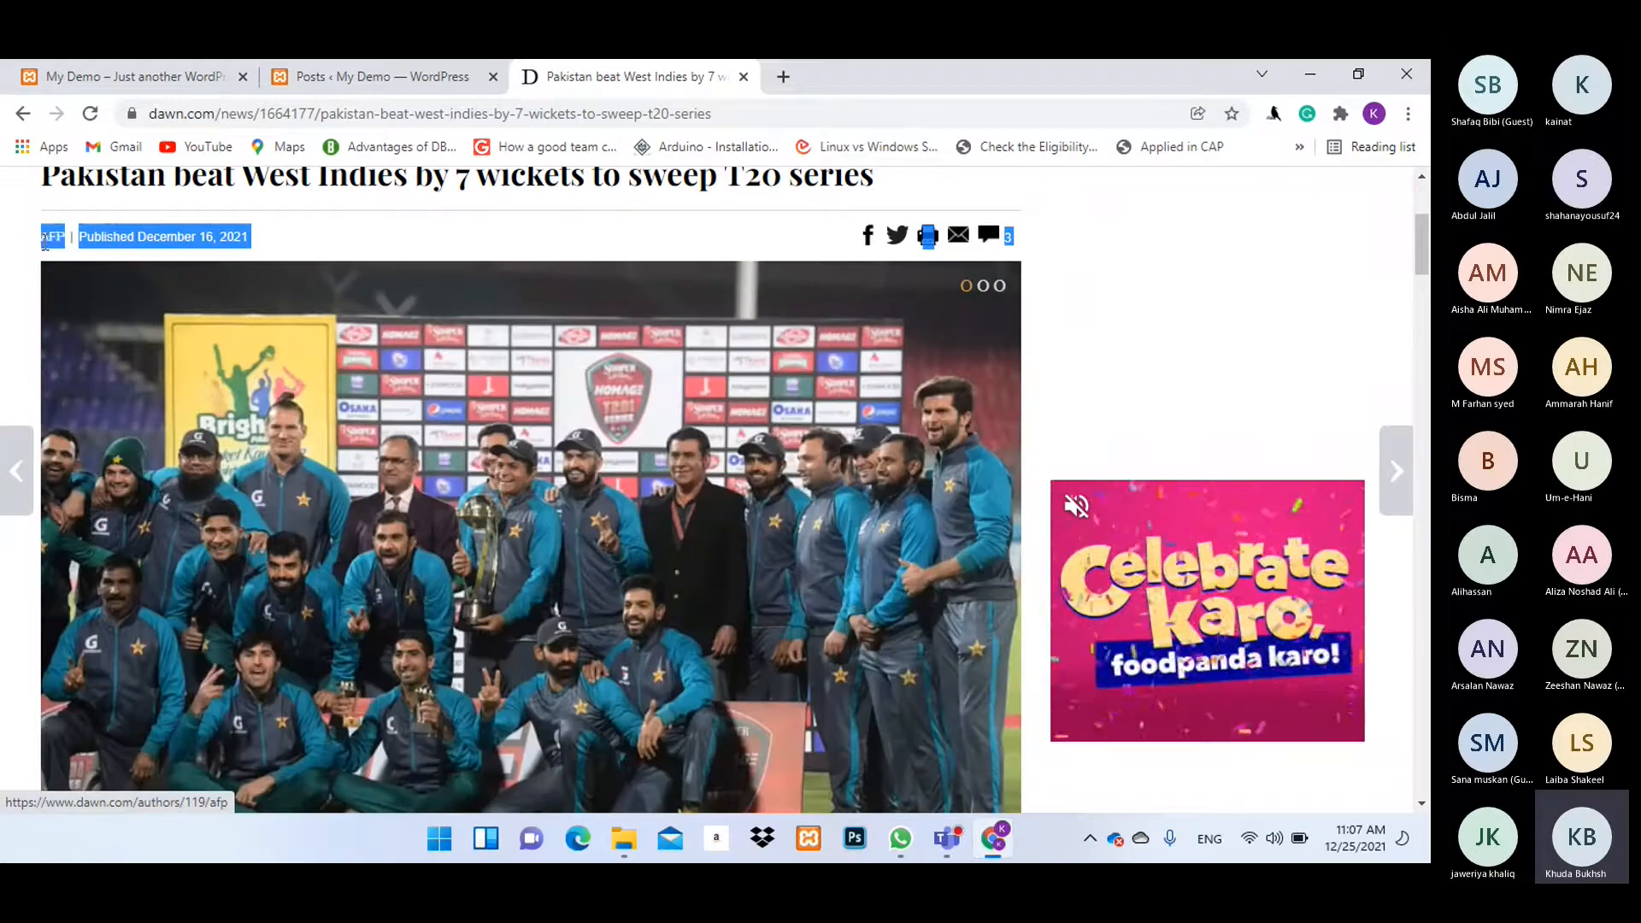
left_click(296, 241)
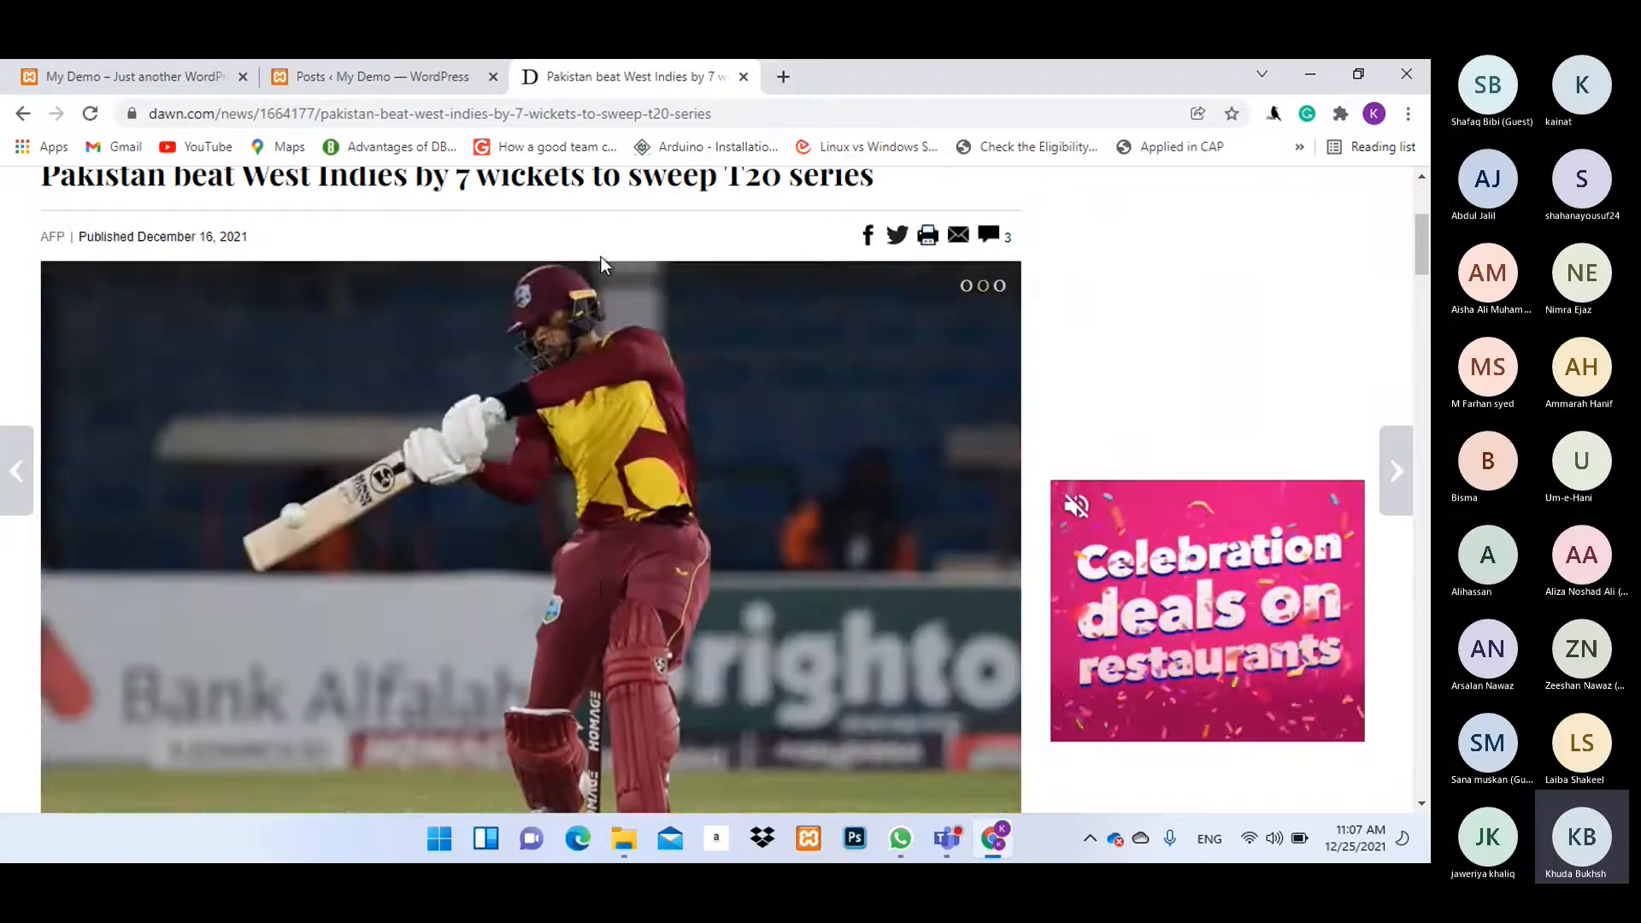
Examine the body text below the article's photo, from its bold introduction through the following paragraphs.
scroll(602, 265, "down", 8)
left_click_drag(437, 374, 183, 321)
left_click(225, 418)
left_click_drag(205, 422, 350, 711)
scroll(654, 508, "up", 4)
scroll(839, 483, "up", 1)
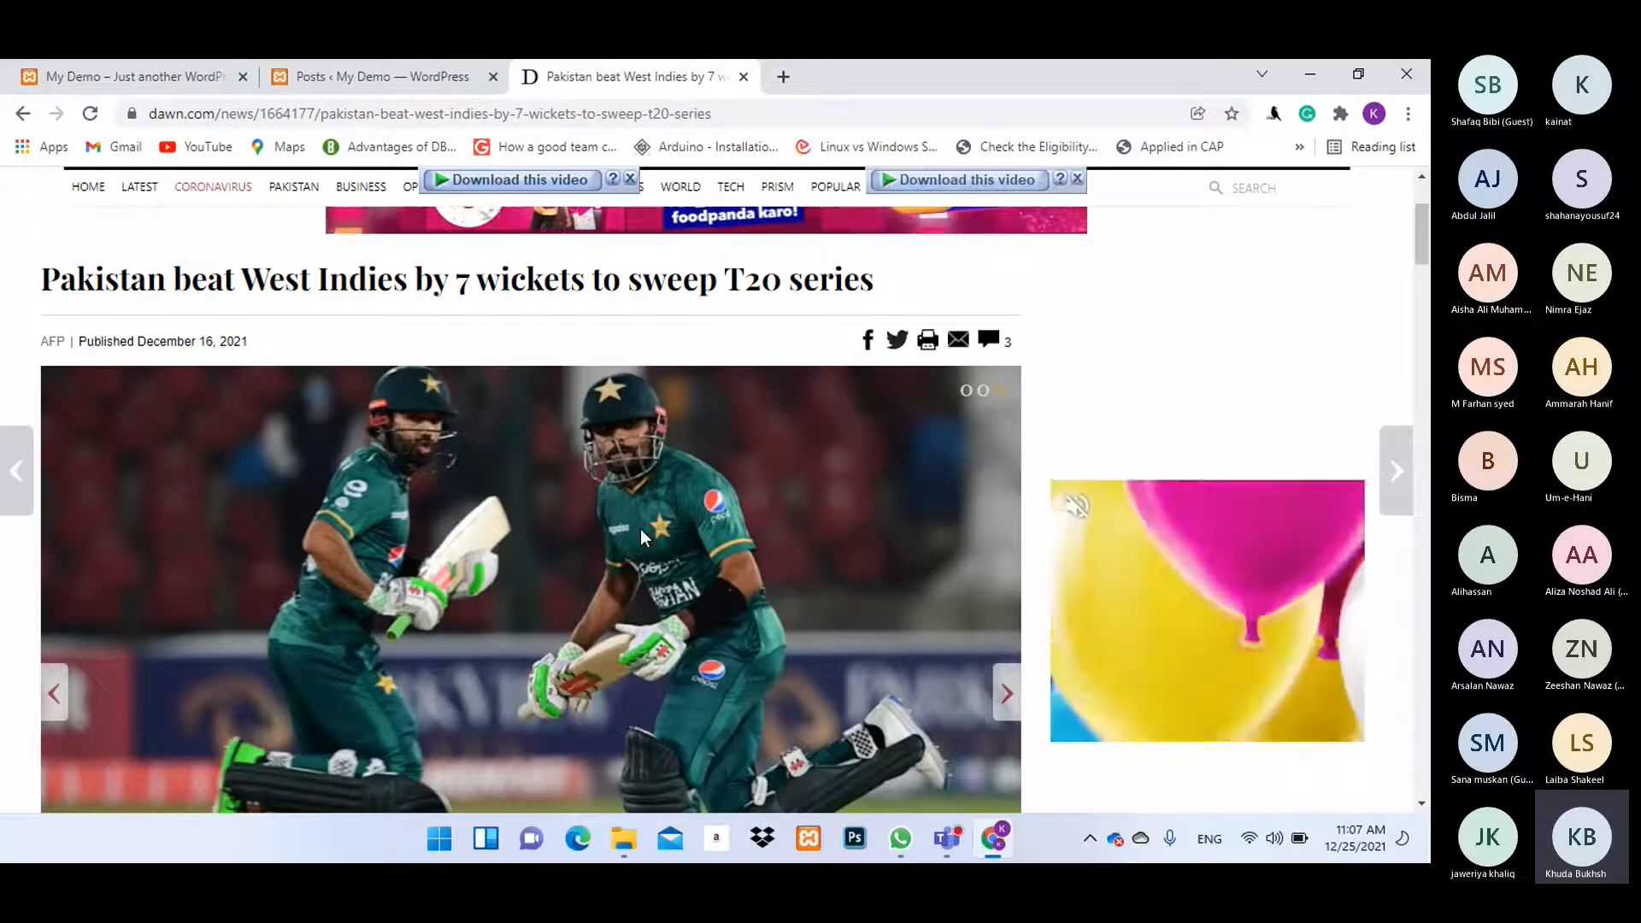
Return to Dawn's Sport section and open the article "West Indies postpone Pakistan ODI series after new Covid-19 cases emerge".
scroll(359, 606, "up", 3)
key("alt+Left")
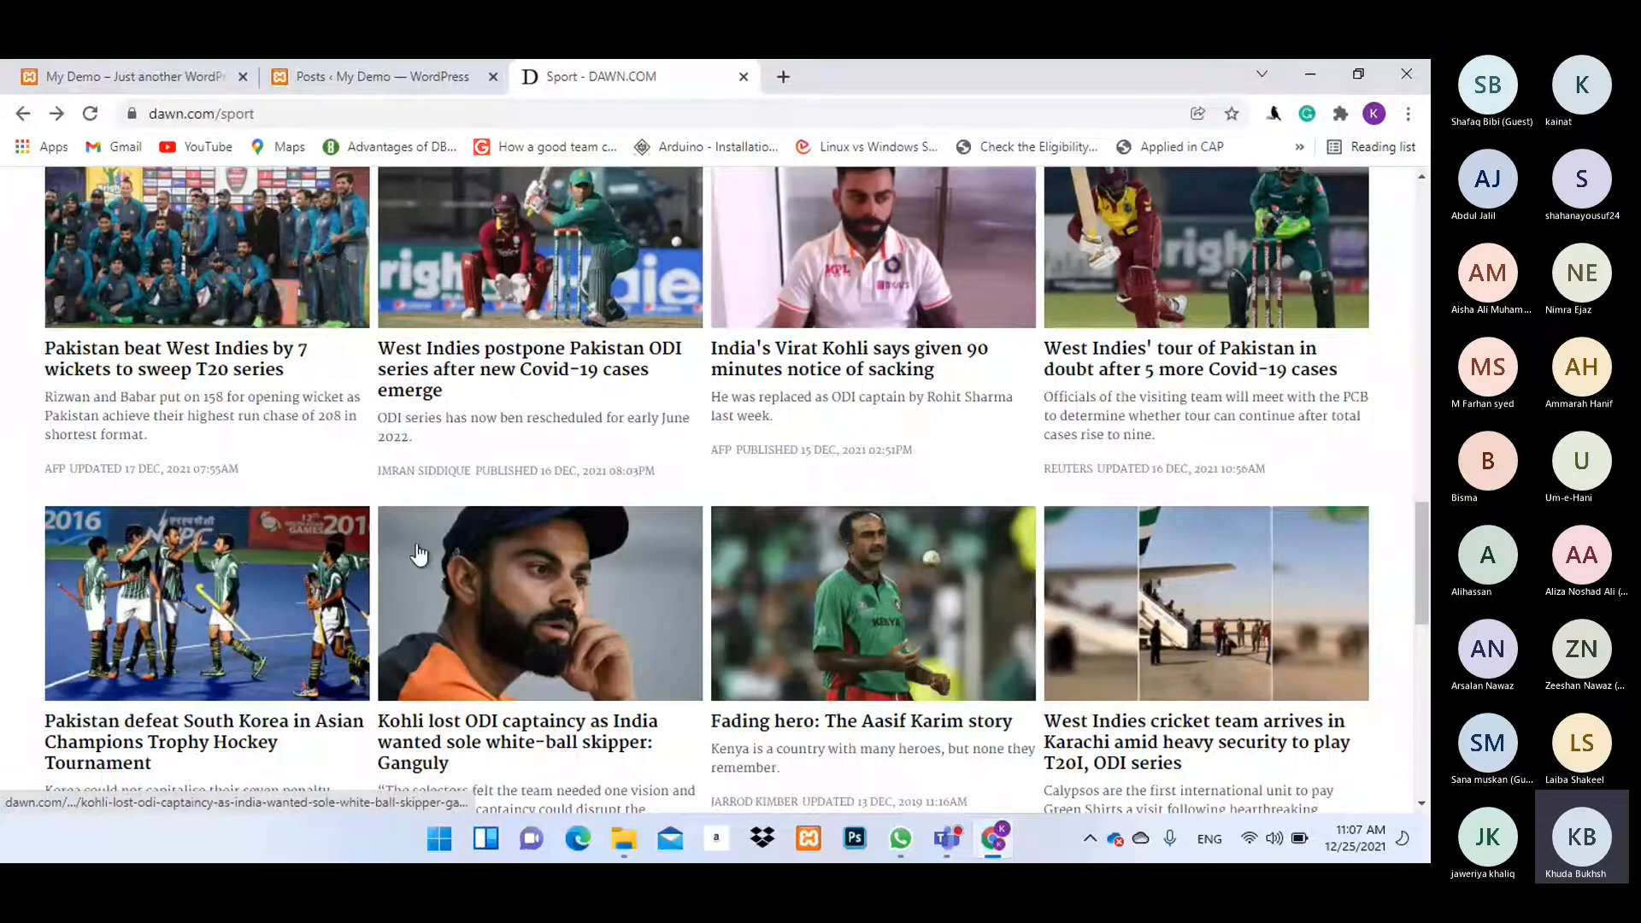
left_click(546, 224)
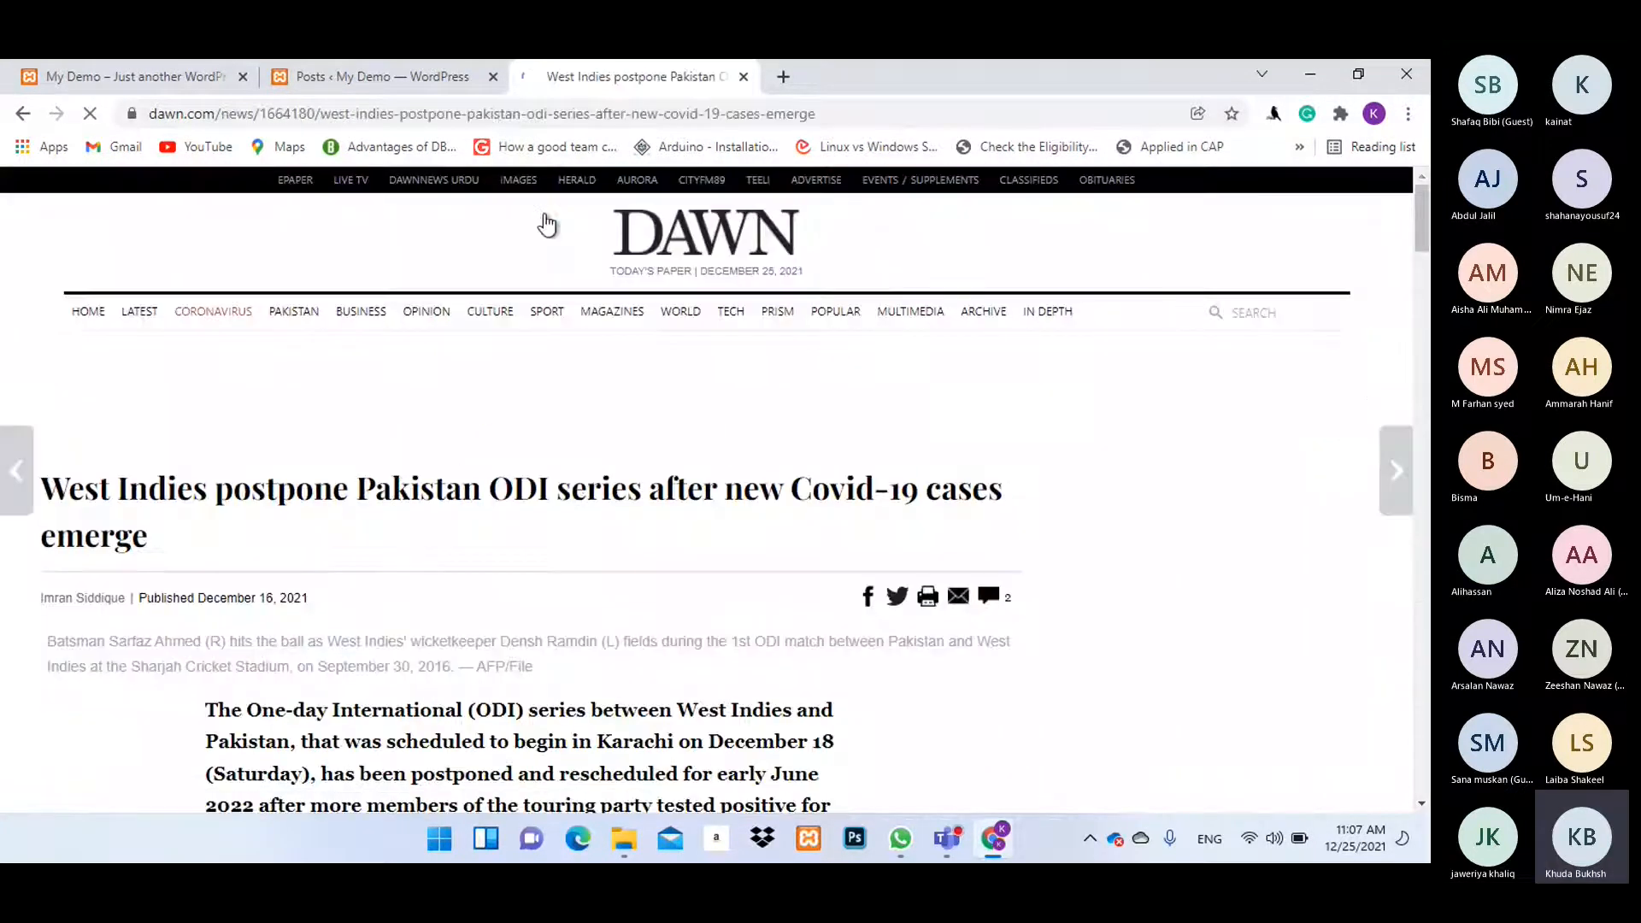
Save the article's main photo to the Desktop as the JPEG image 61bb5266a540c.
scroll(774, 372, "down", 5)
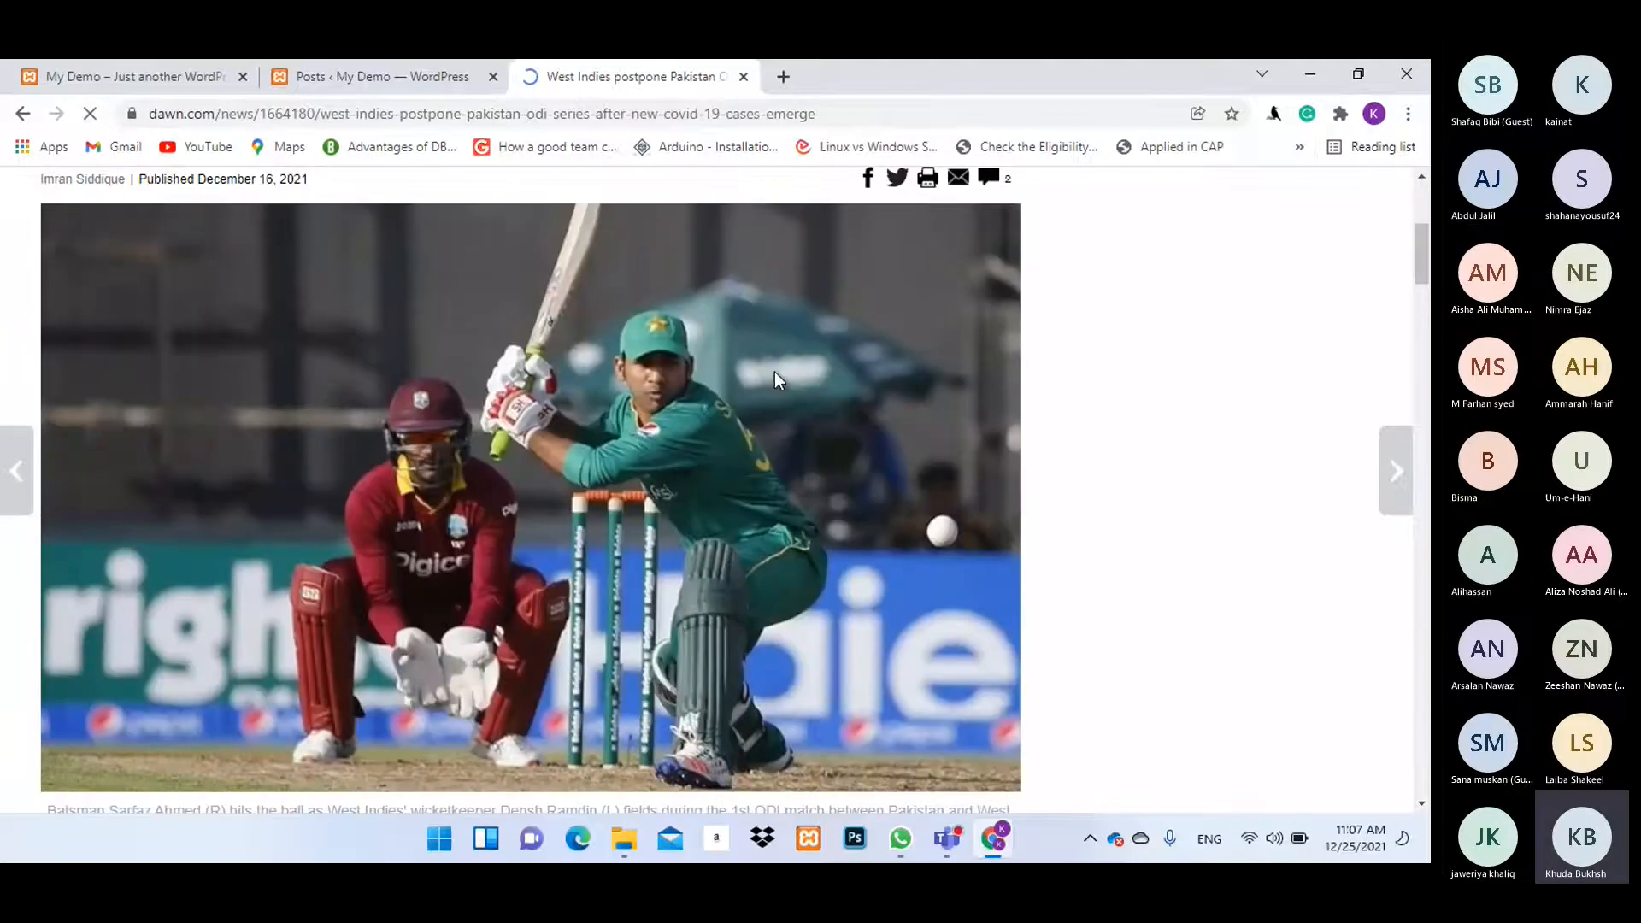
right_click(556, 395)
left_click(627, 441)
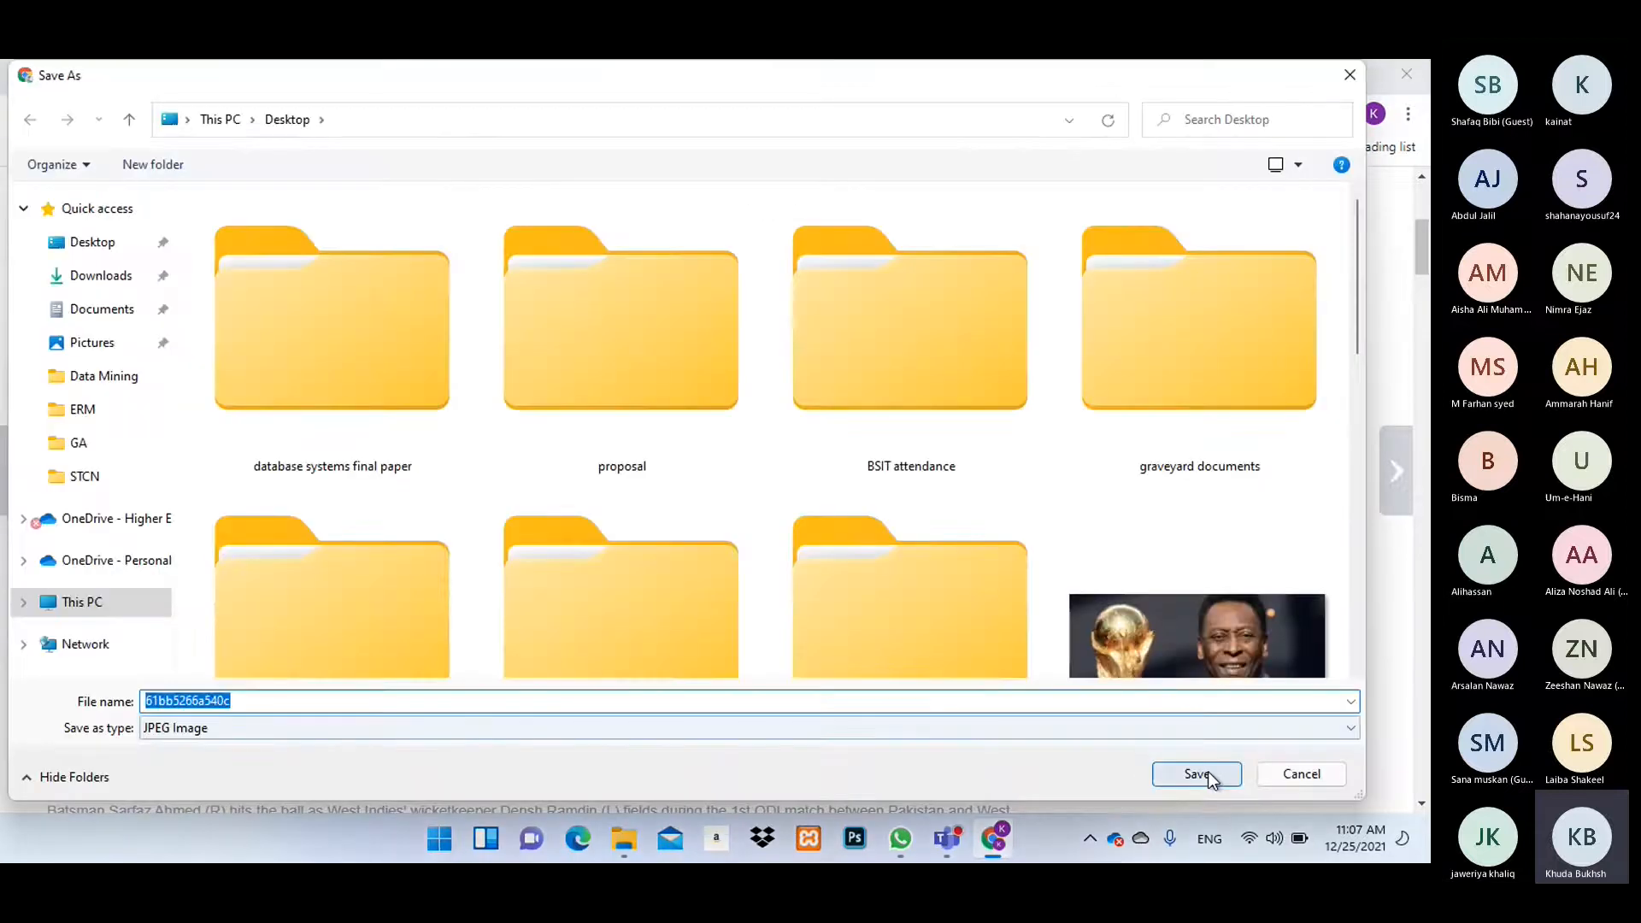
left_click(1207, 771)
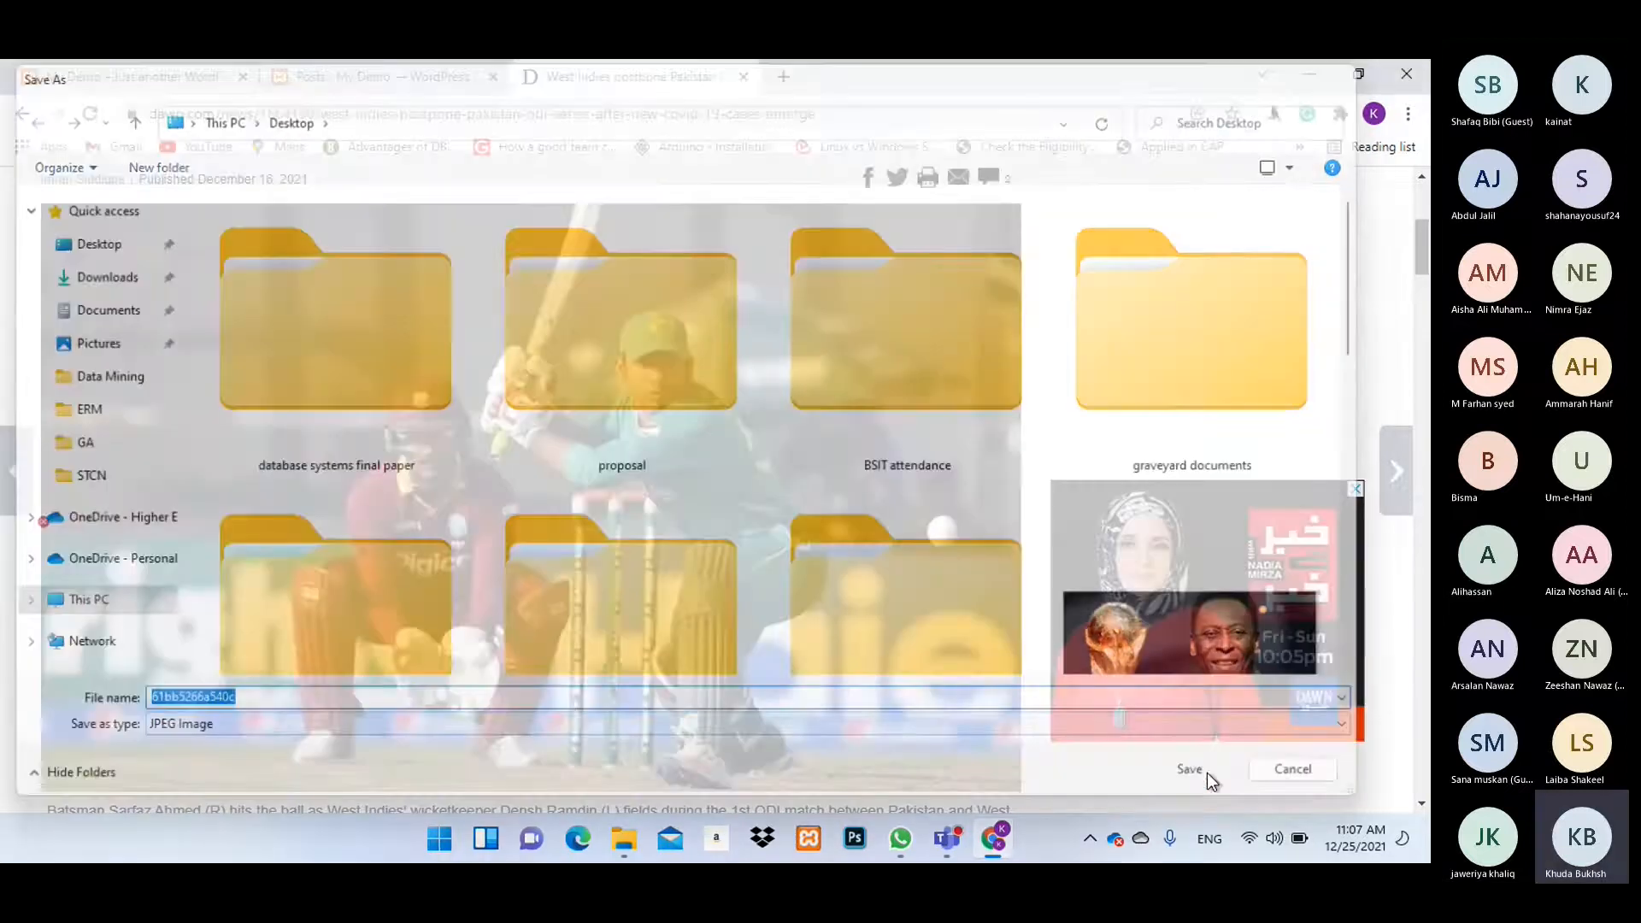
Add a new post in WordPress and title it with the headline copied from the Dawn article, "West Indies postpone Pakistan ODI series after new Covid-19 cases emerge".
left_click(361, 82)
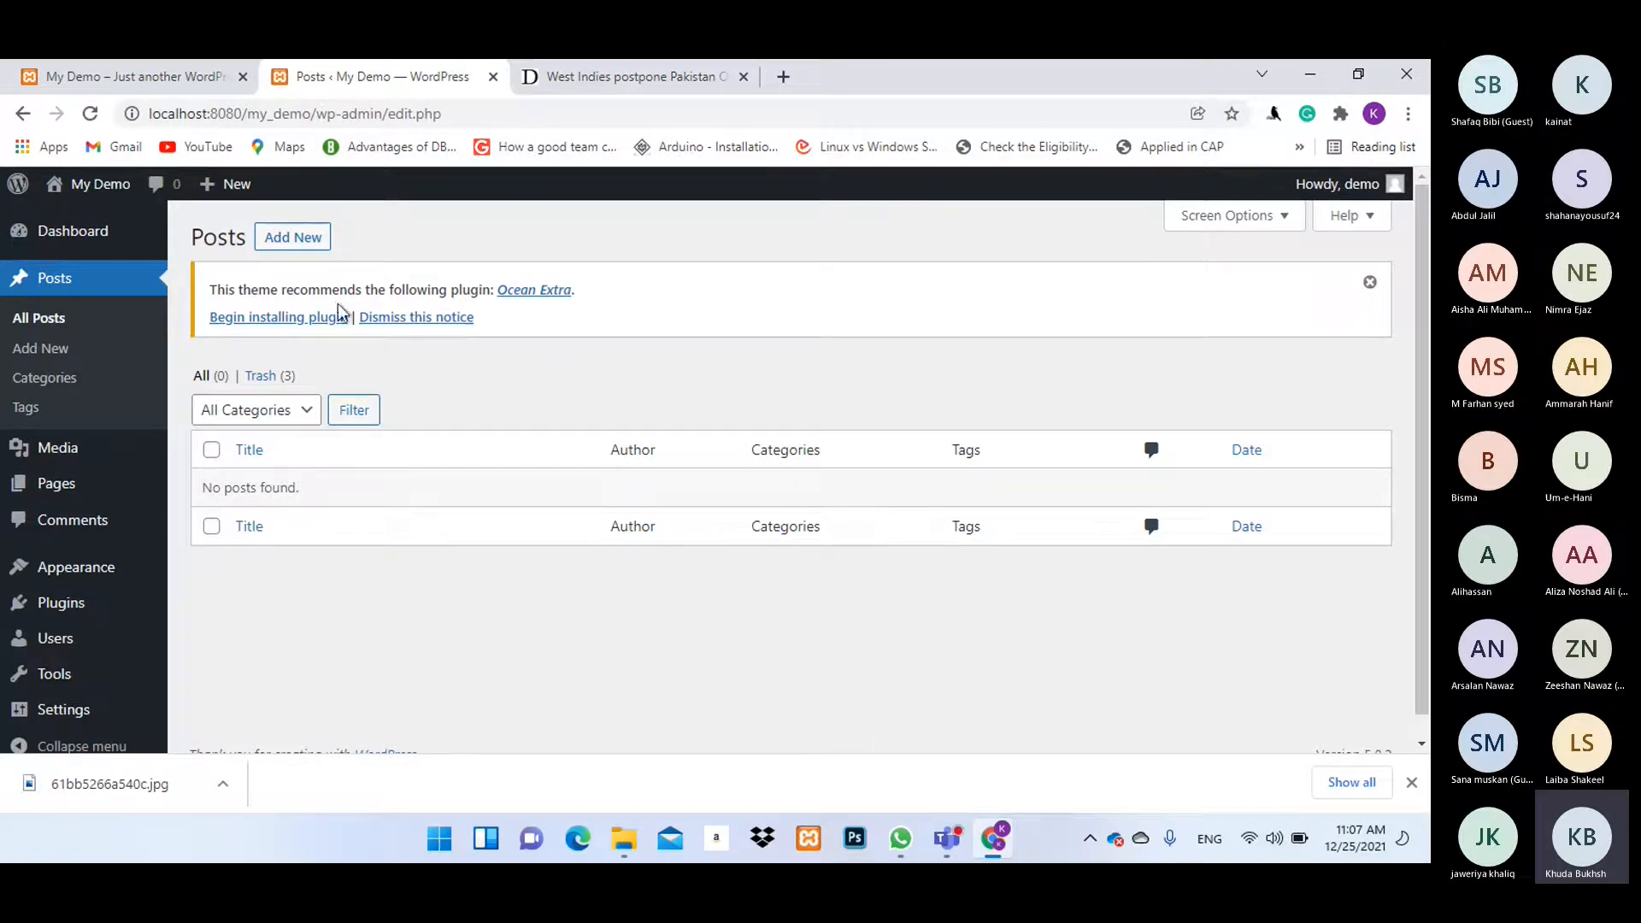
left_click(287, 248)
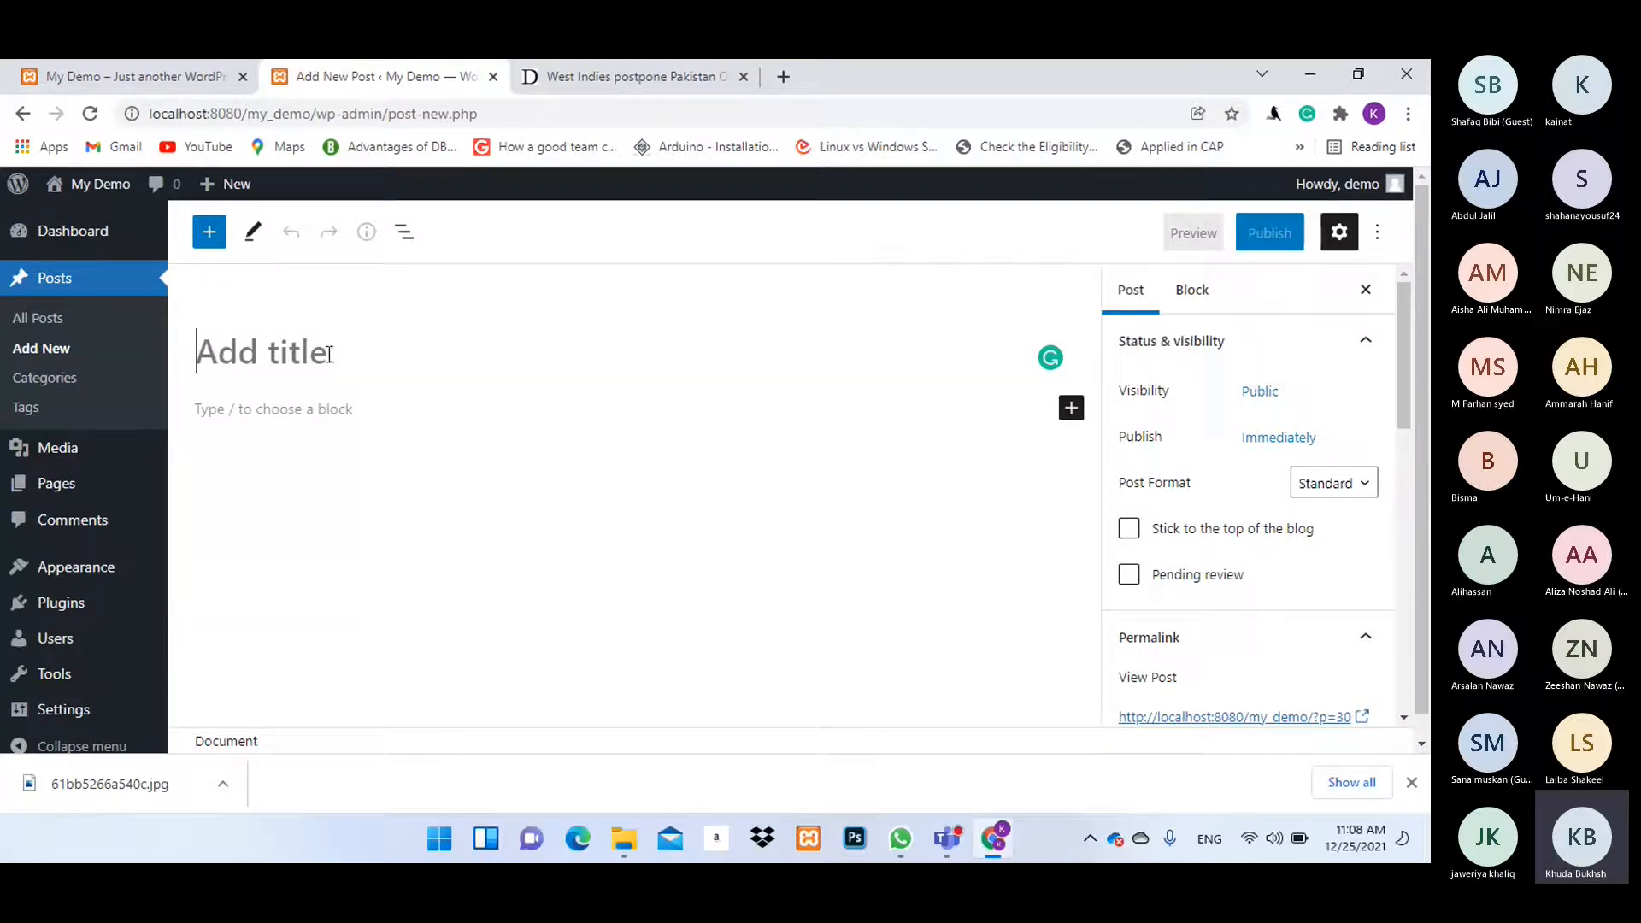
left_click(659, 63)
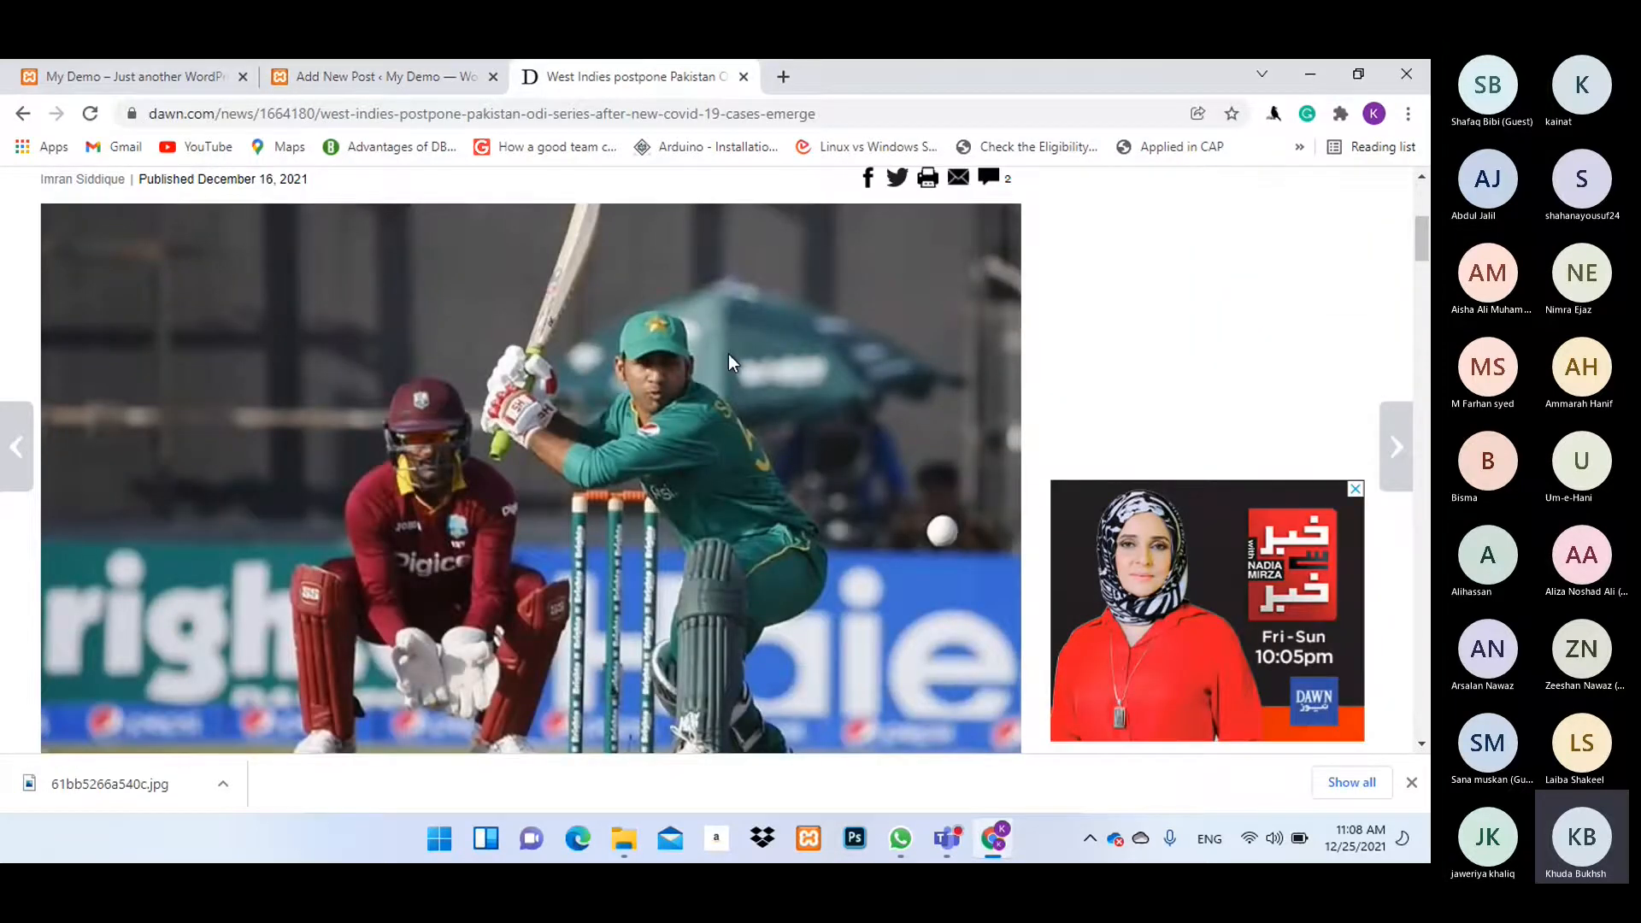
scroll(728, 354, "up", 5)
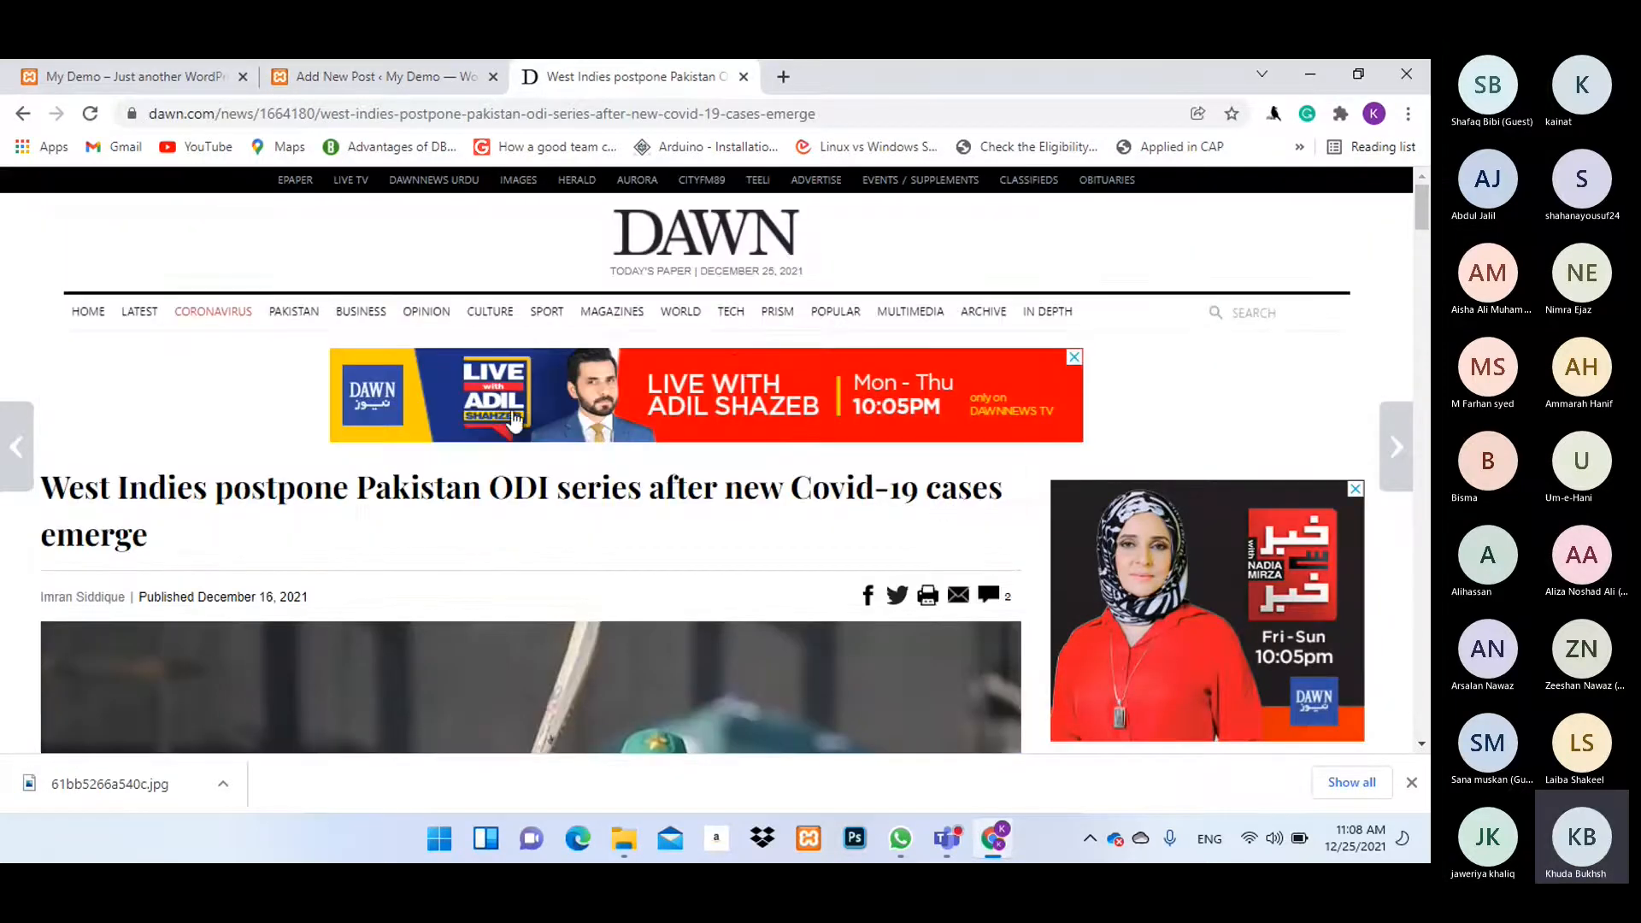
left_click_drag(168, 542, 35, 487)
key("ctrl+c")
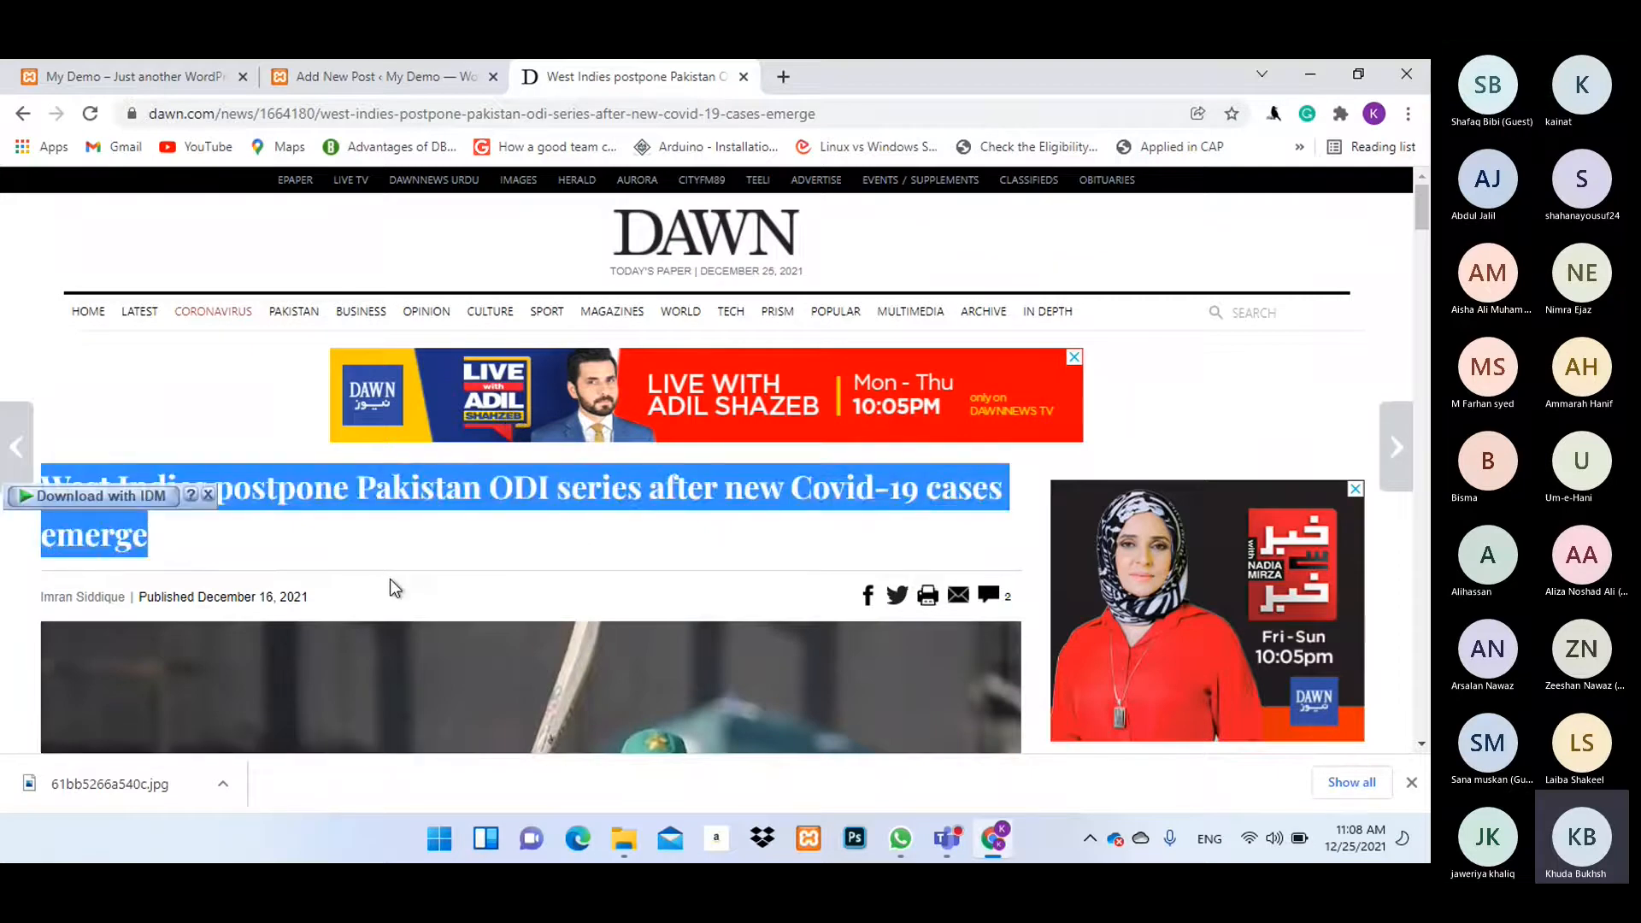
left_click(424, 69)
key("ctrl+v")
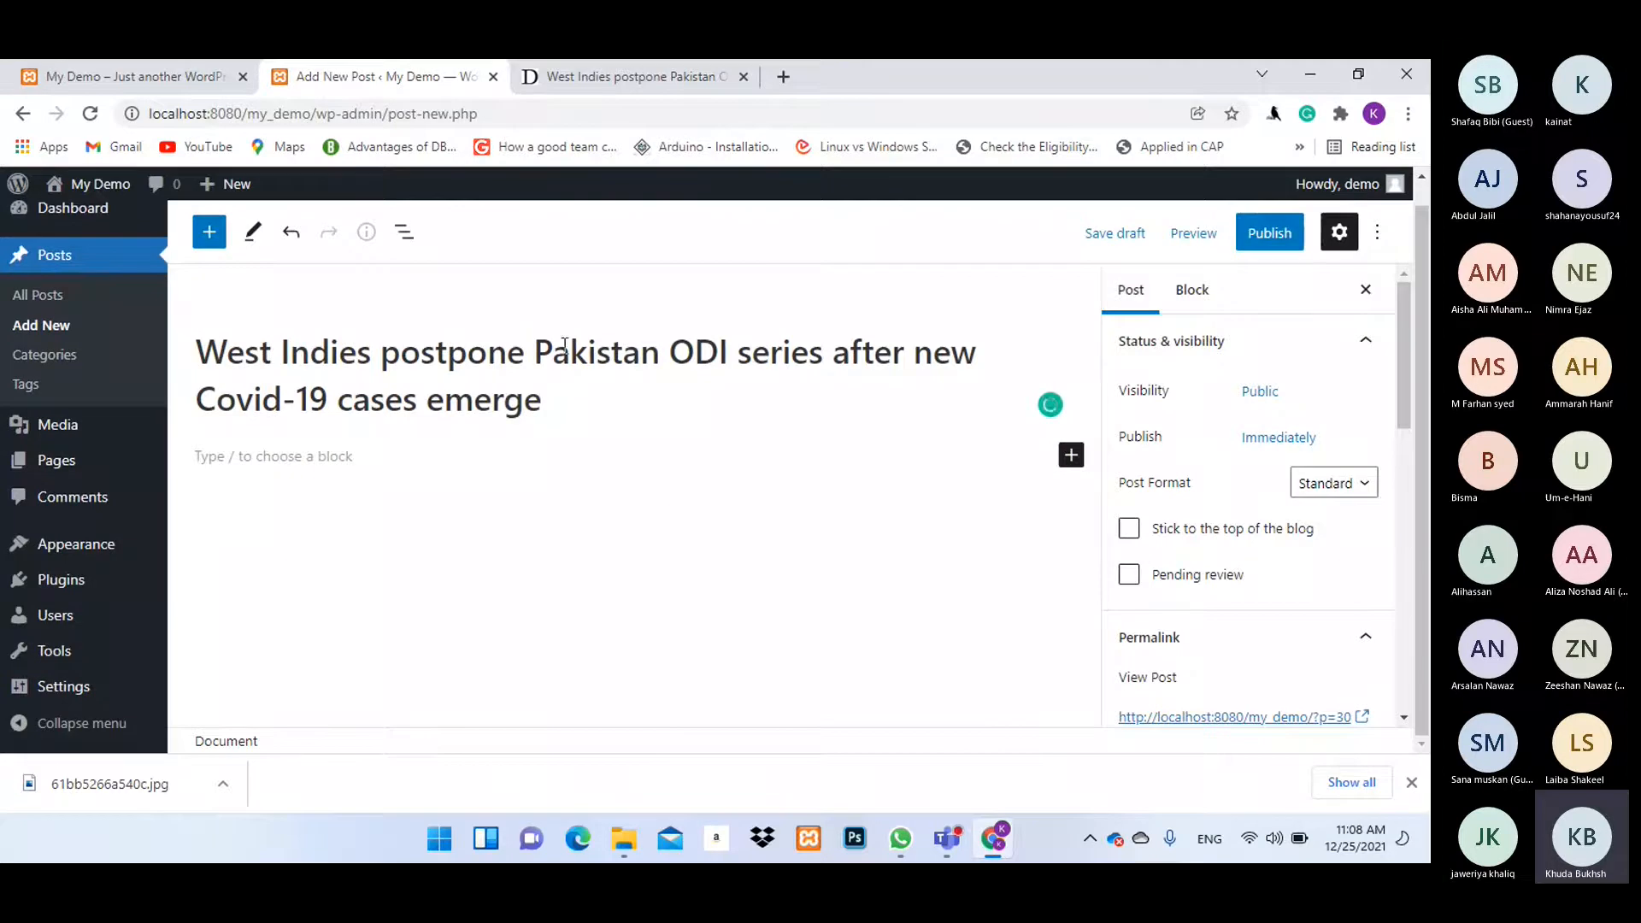
Copy the Dawn article's first three paragraphs, from "The One-day International (ODI) series" to "Karachi's National Stadium", into the post body.
left_click(606, 75)
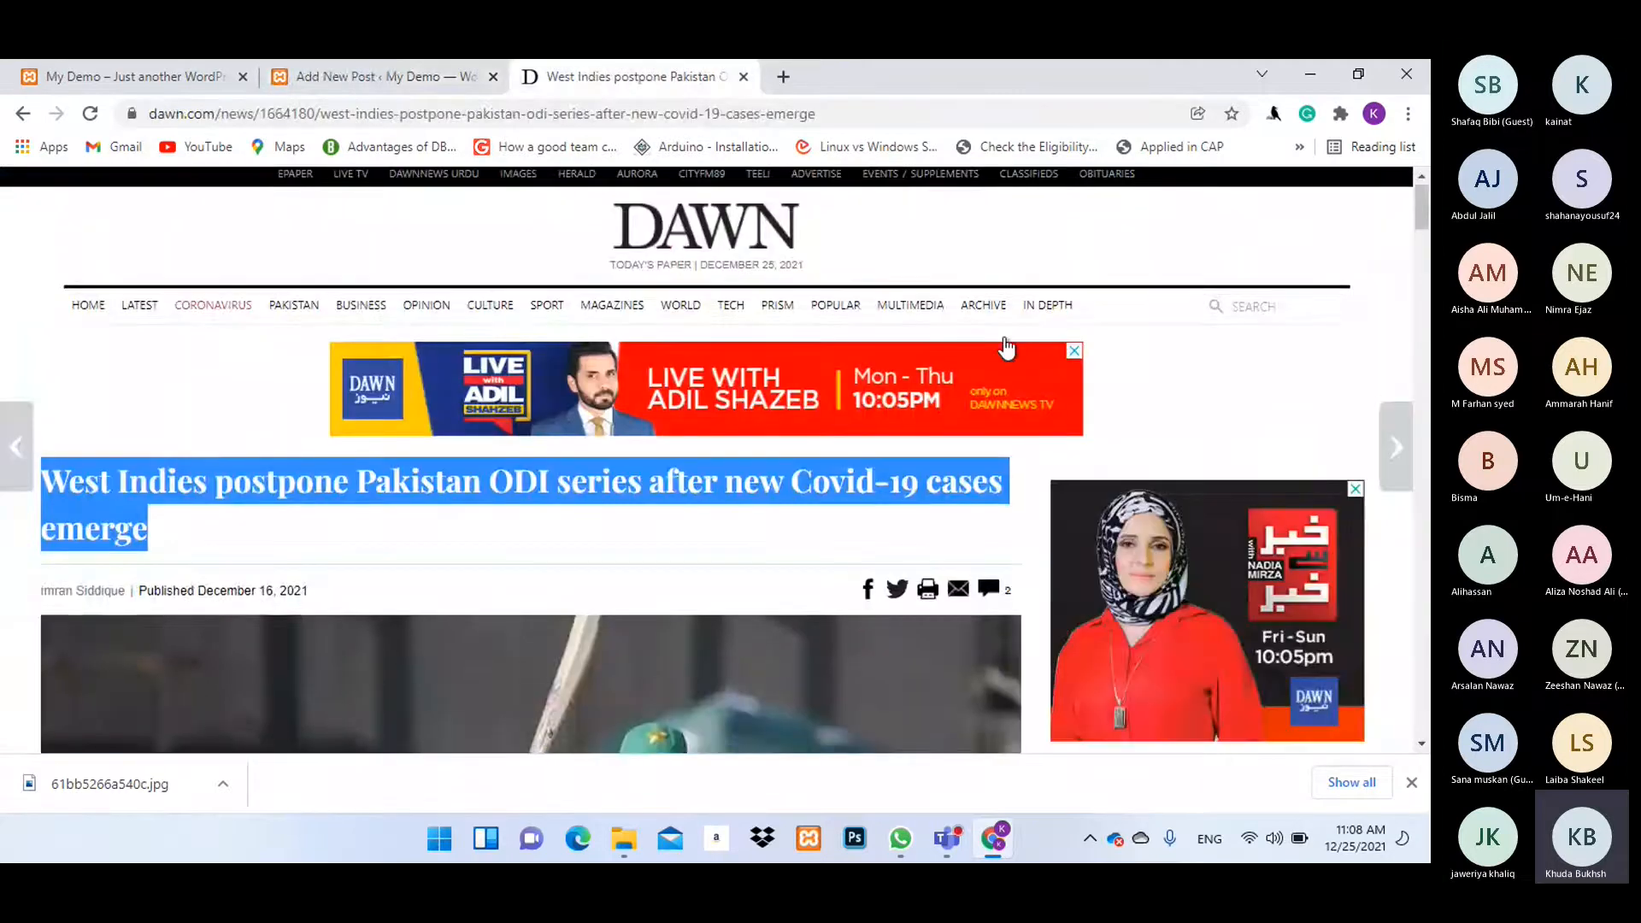
scroll(741, 330, "down", 10)
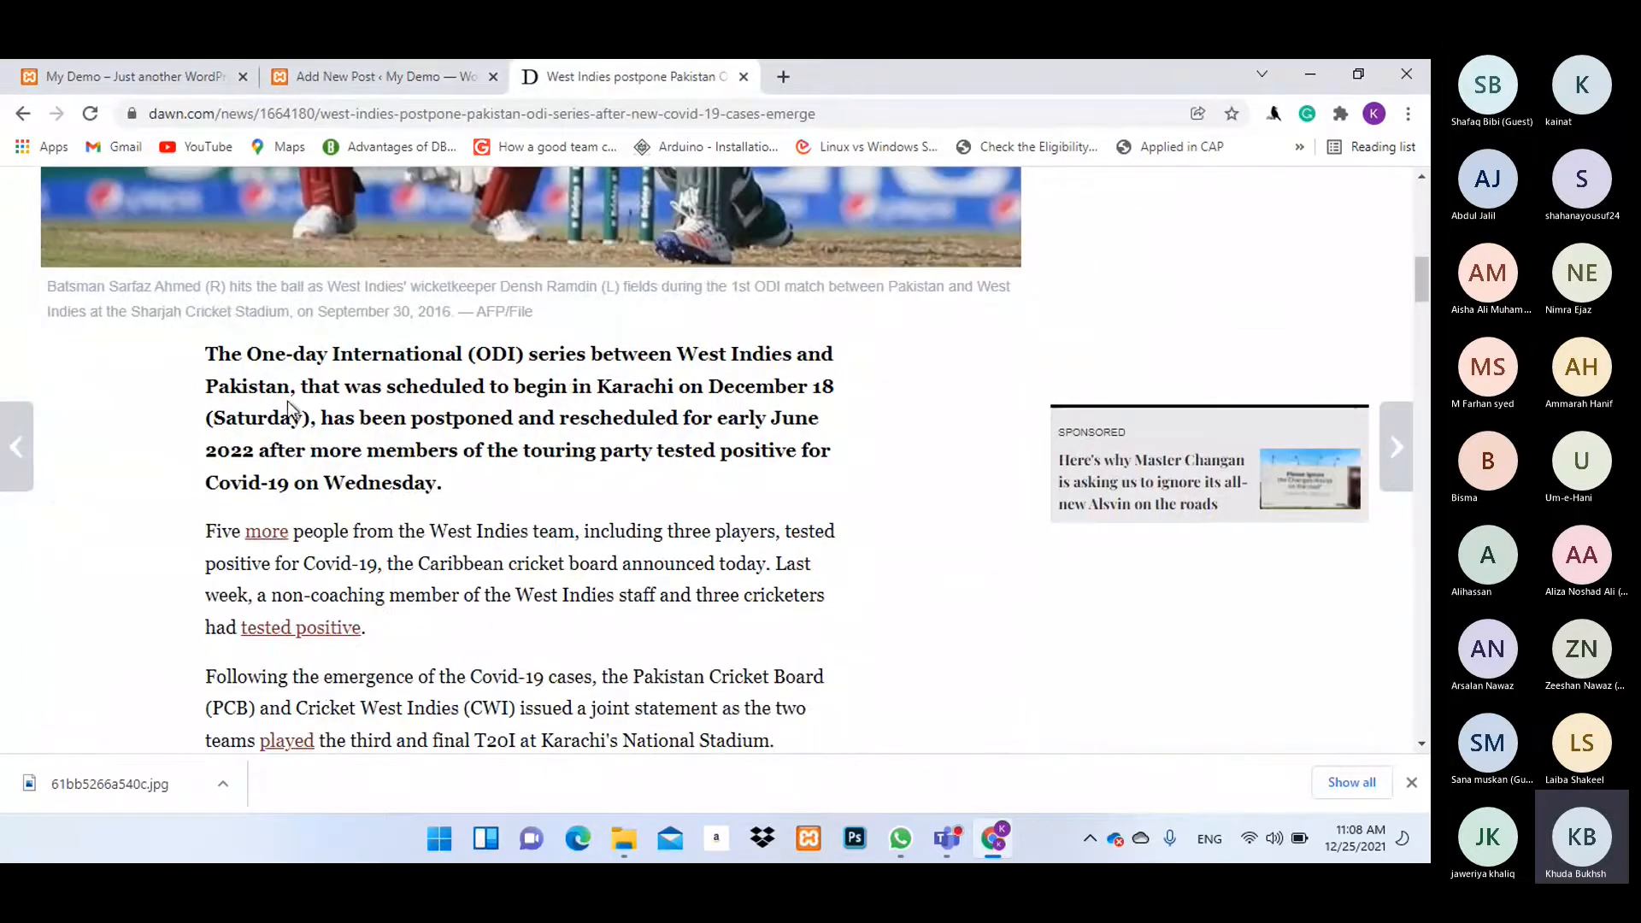
left_click_drag(206, 353, 787, 726)
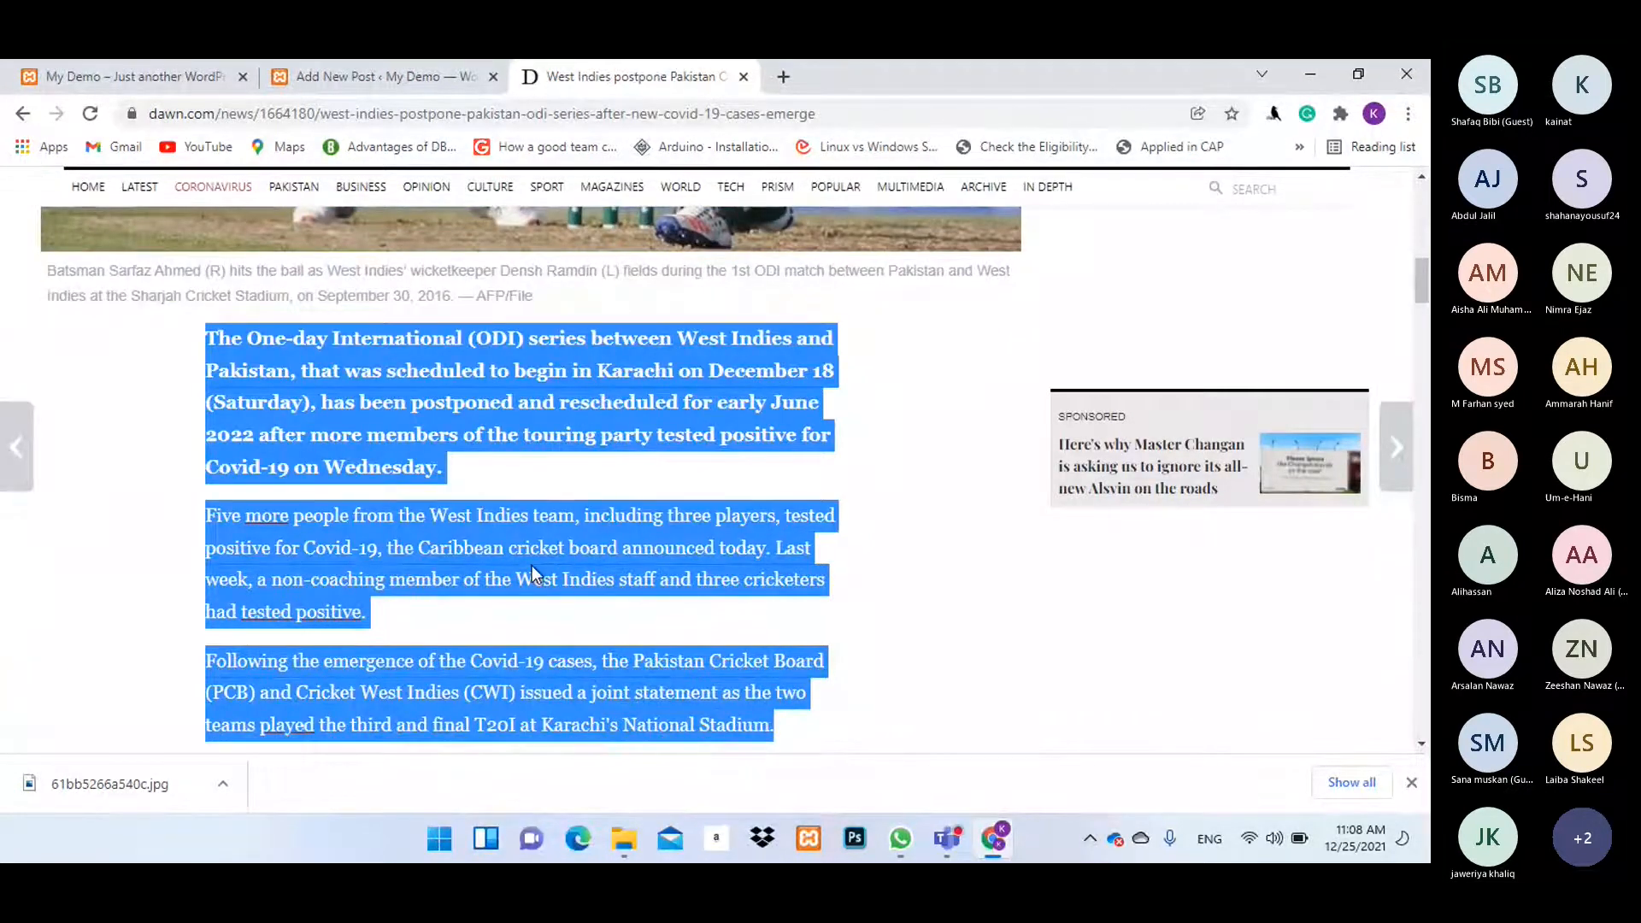
left_click(376, 76)
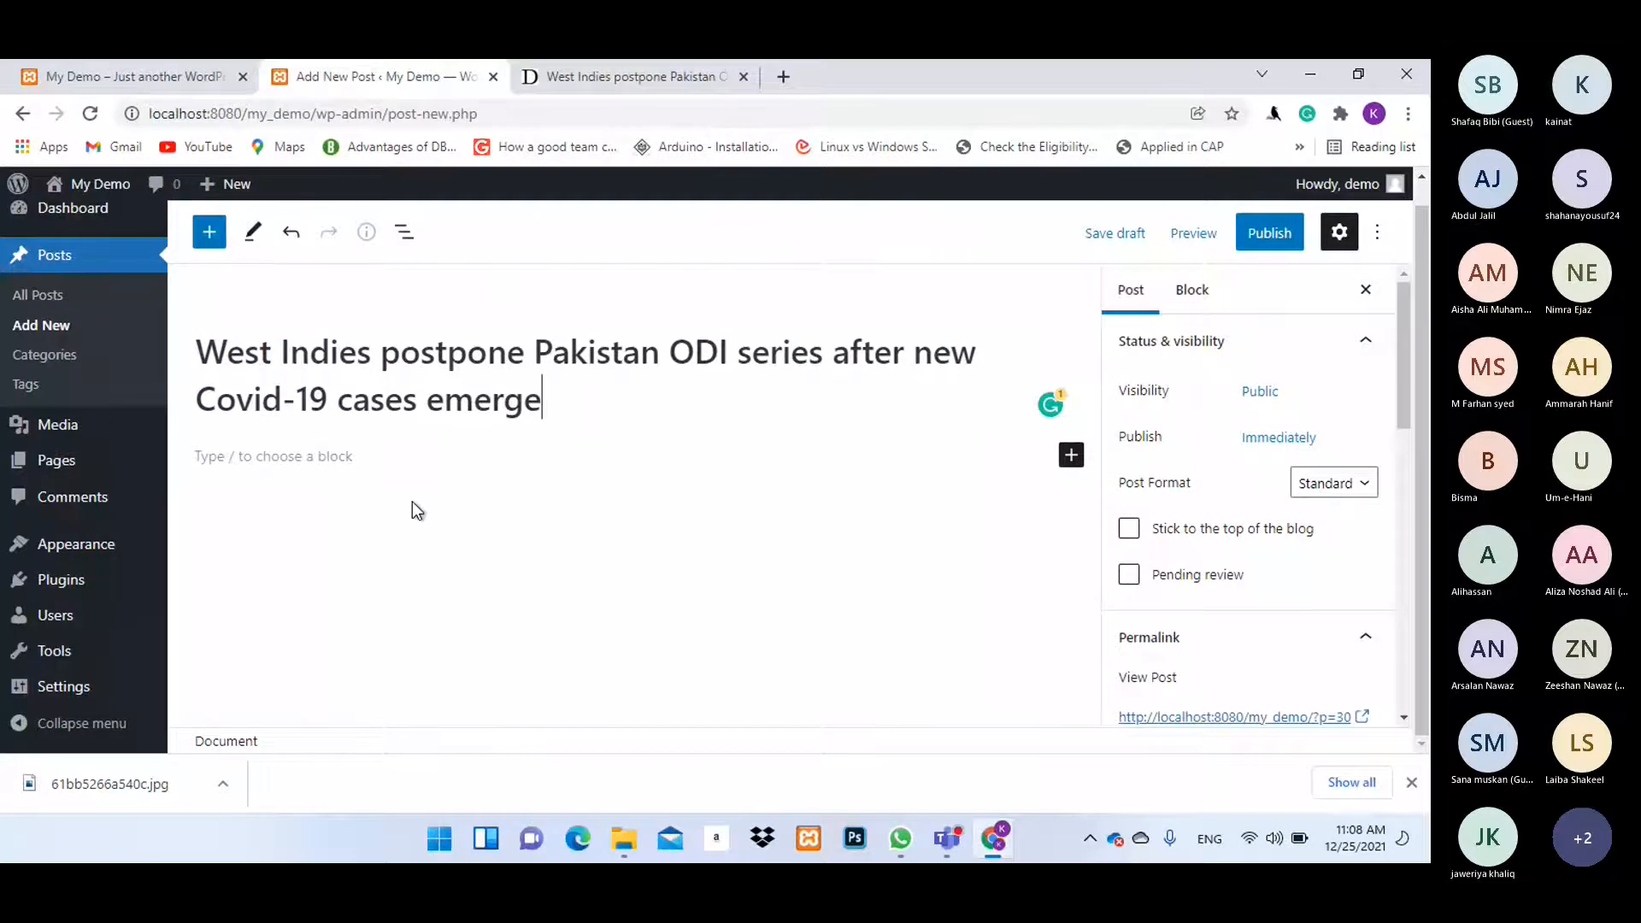
left_click(1071, 462)
left_click(1053, 455)
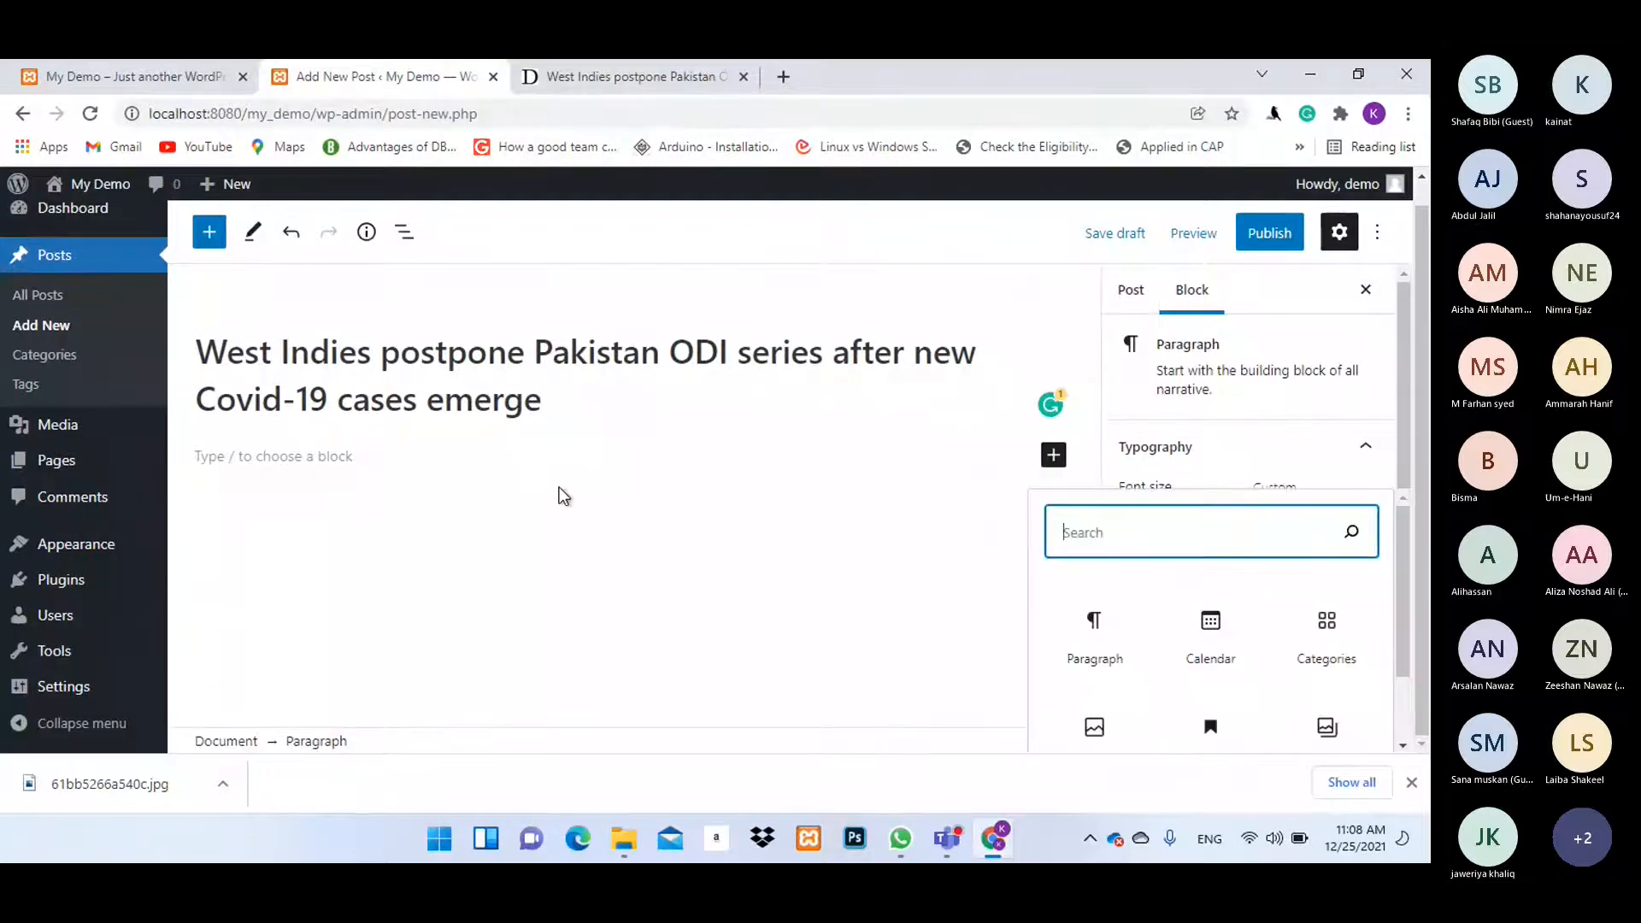
left_click(274, 457)
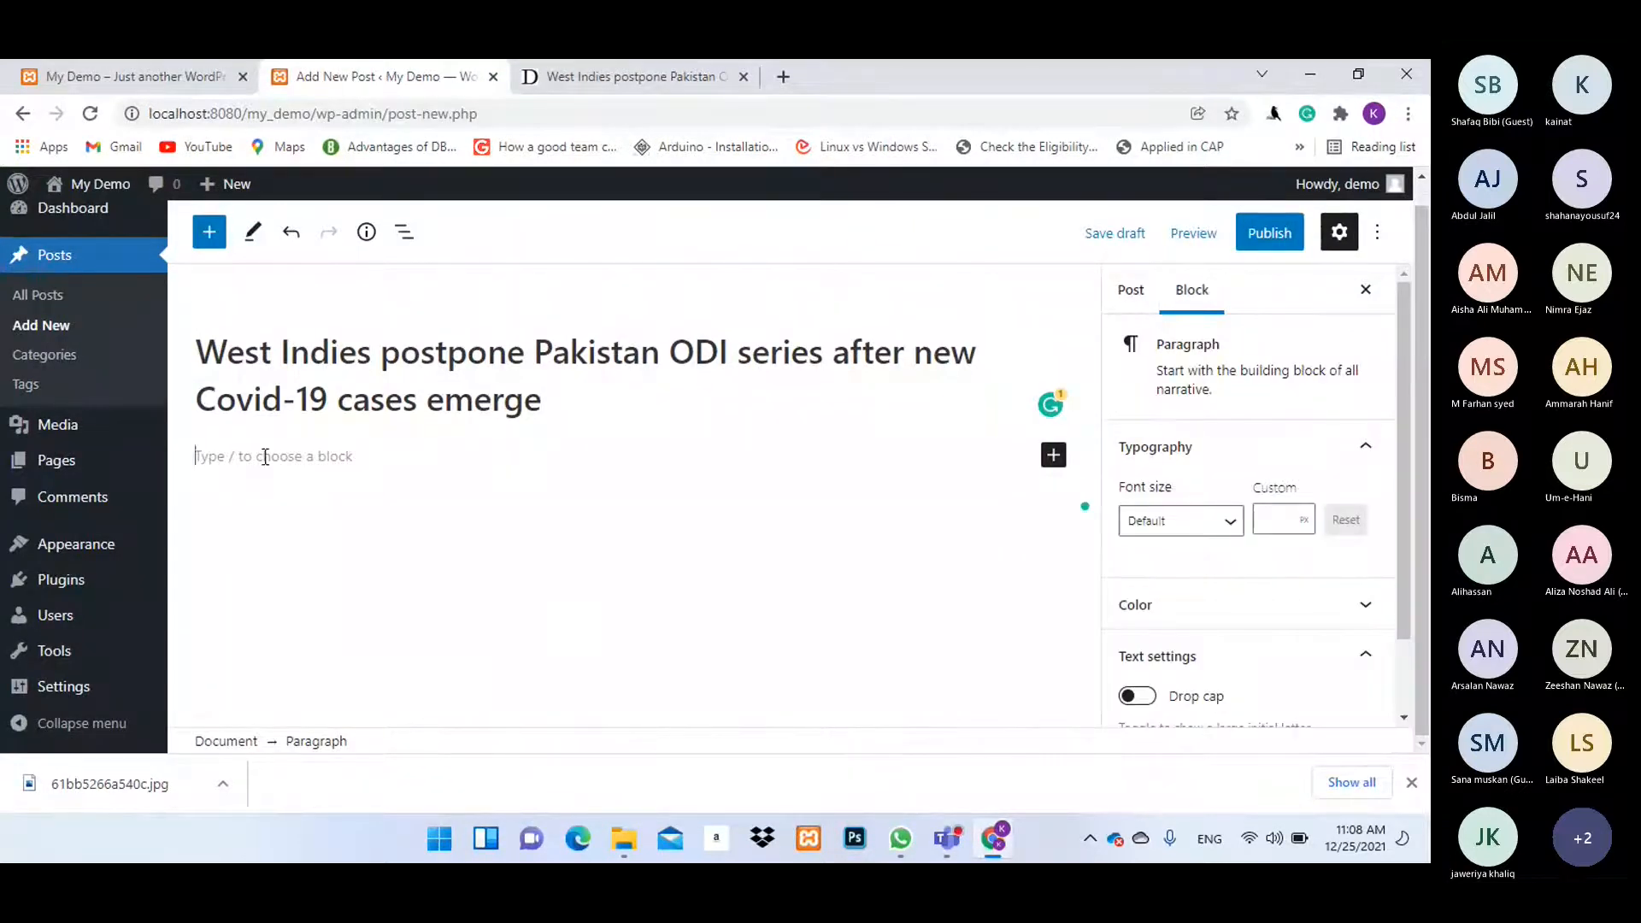
key("ctrl+v")
scroll(946, 494, "down", 2)
scroll(946, 494, "up", 2)
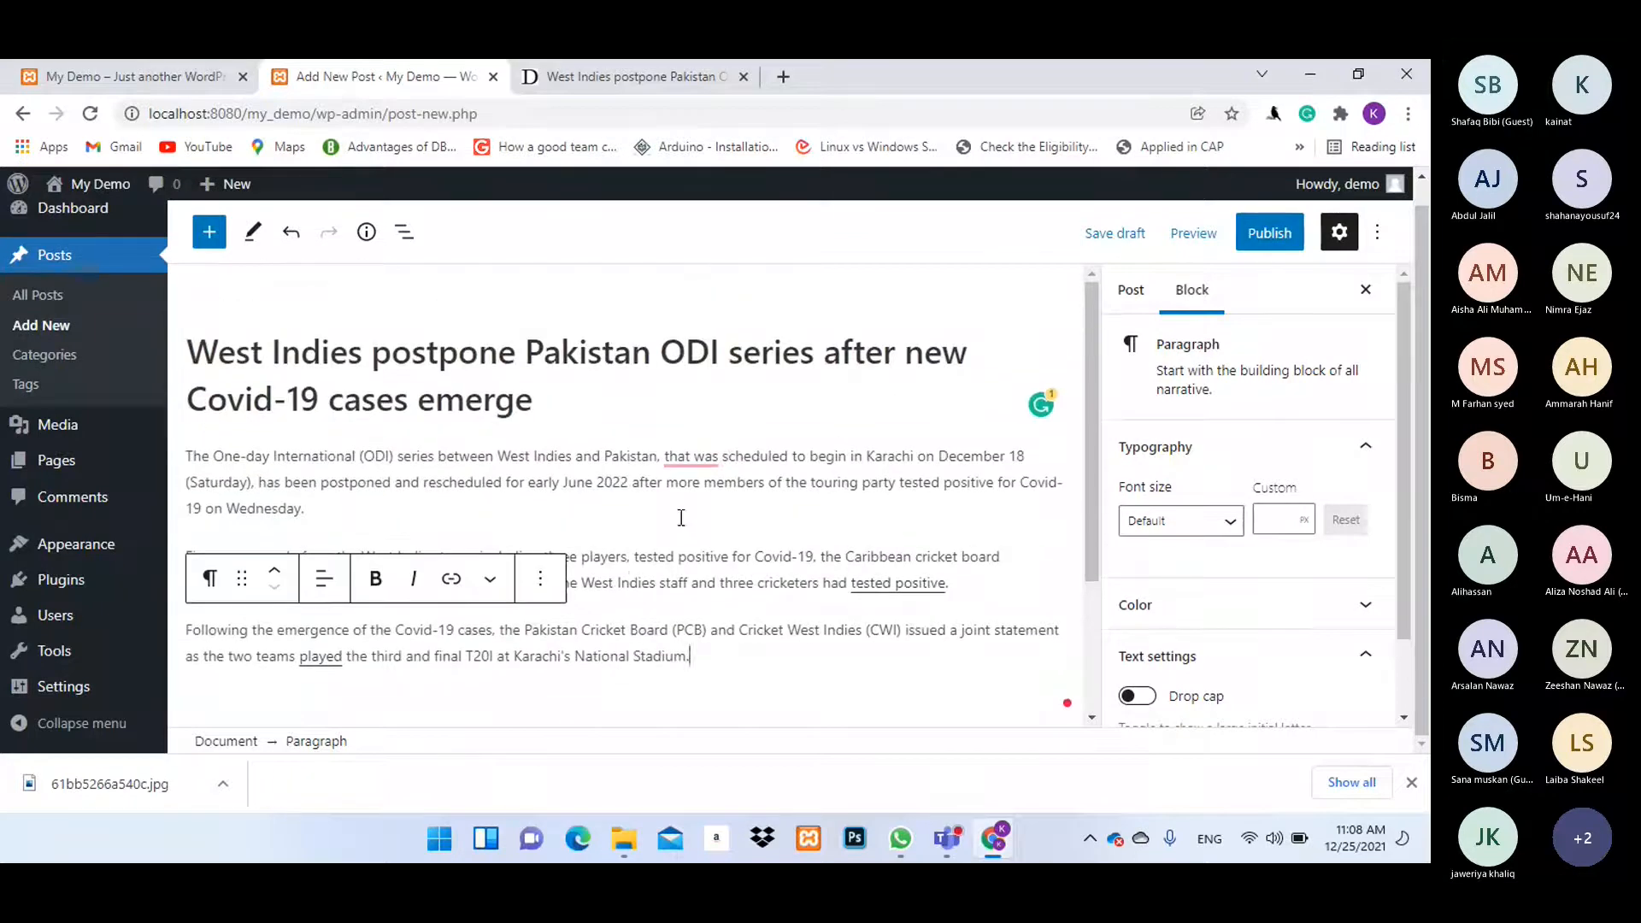
Insert an empty block between the post title and the first paragraph.
left_click(629, 582)
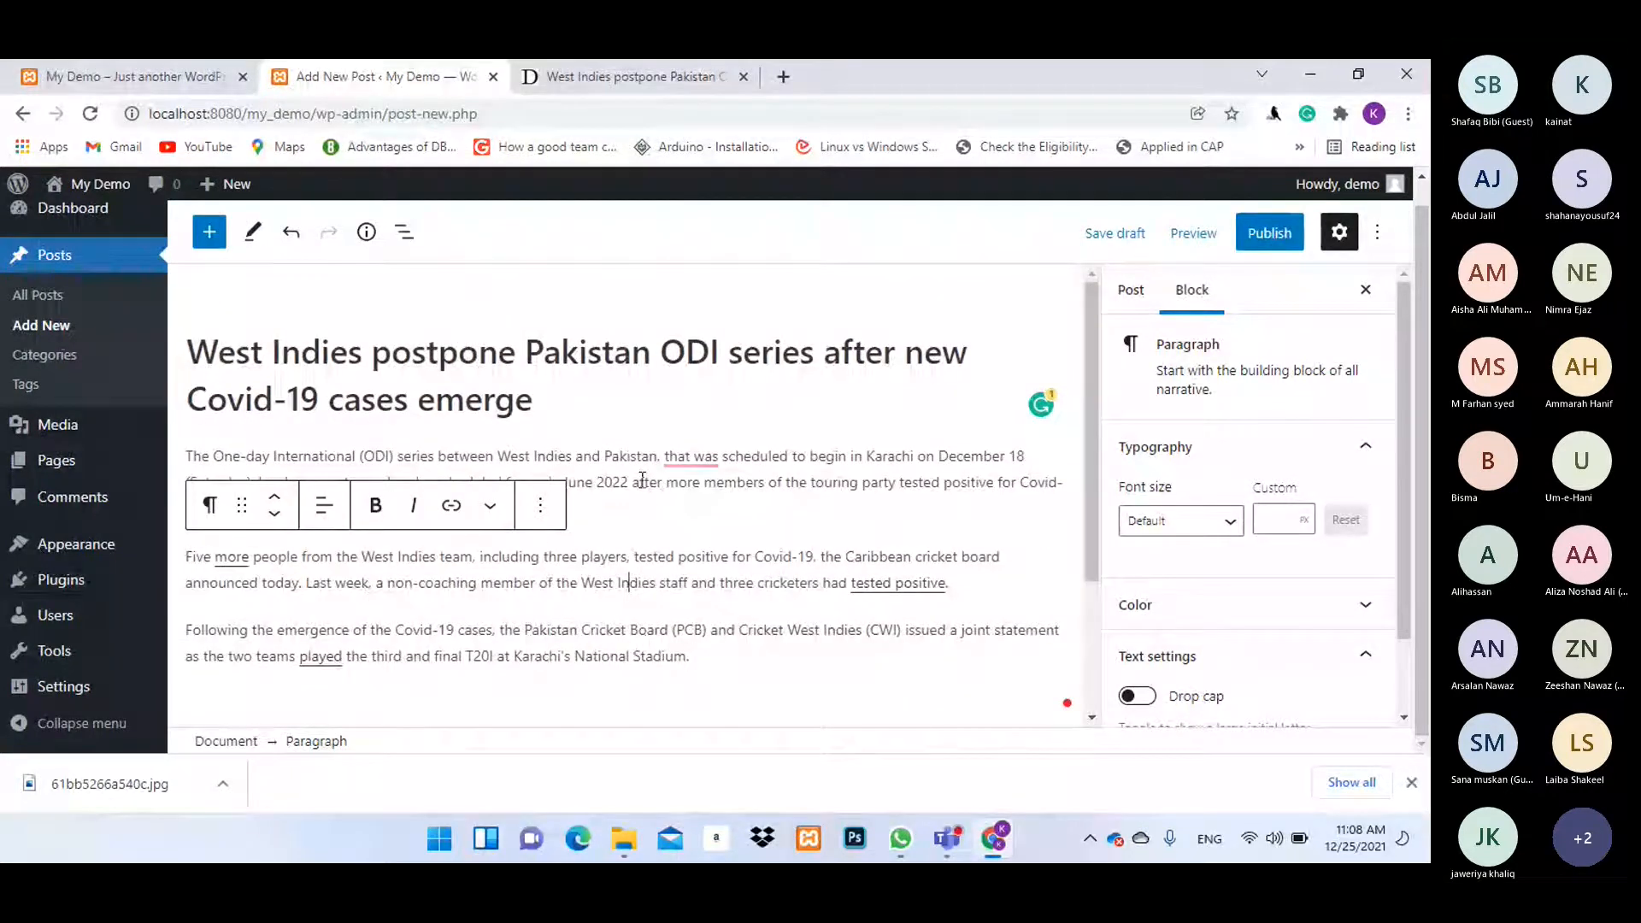
left_click(585, 494)
scroll(585, 494, "down", 1)
scroll(585, 494, "up", 1)
left_click(642, 481)
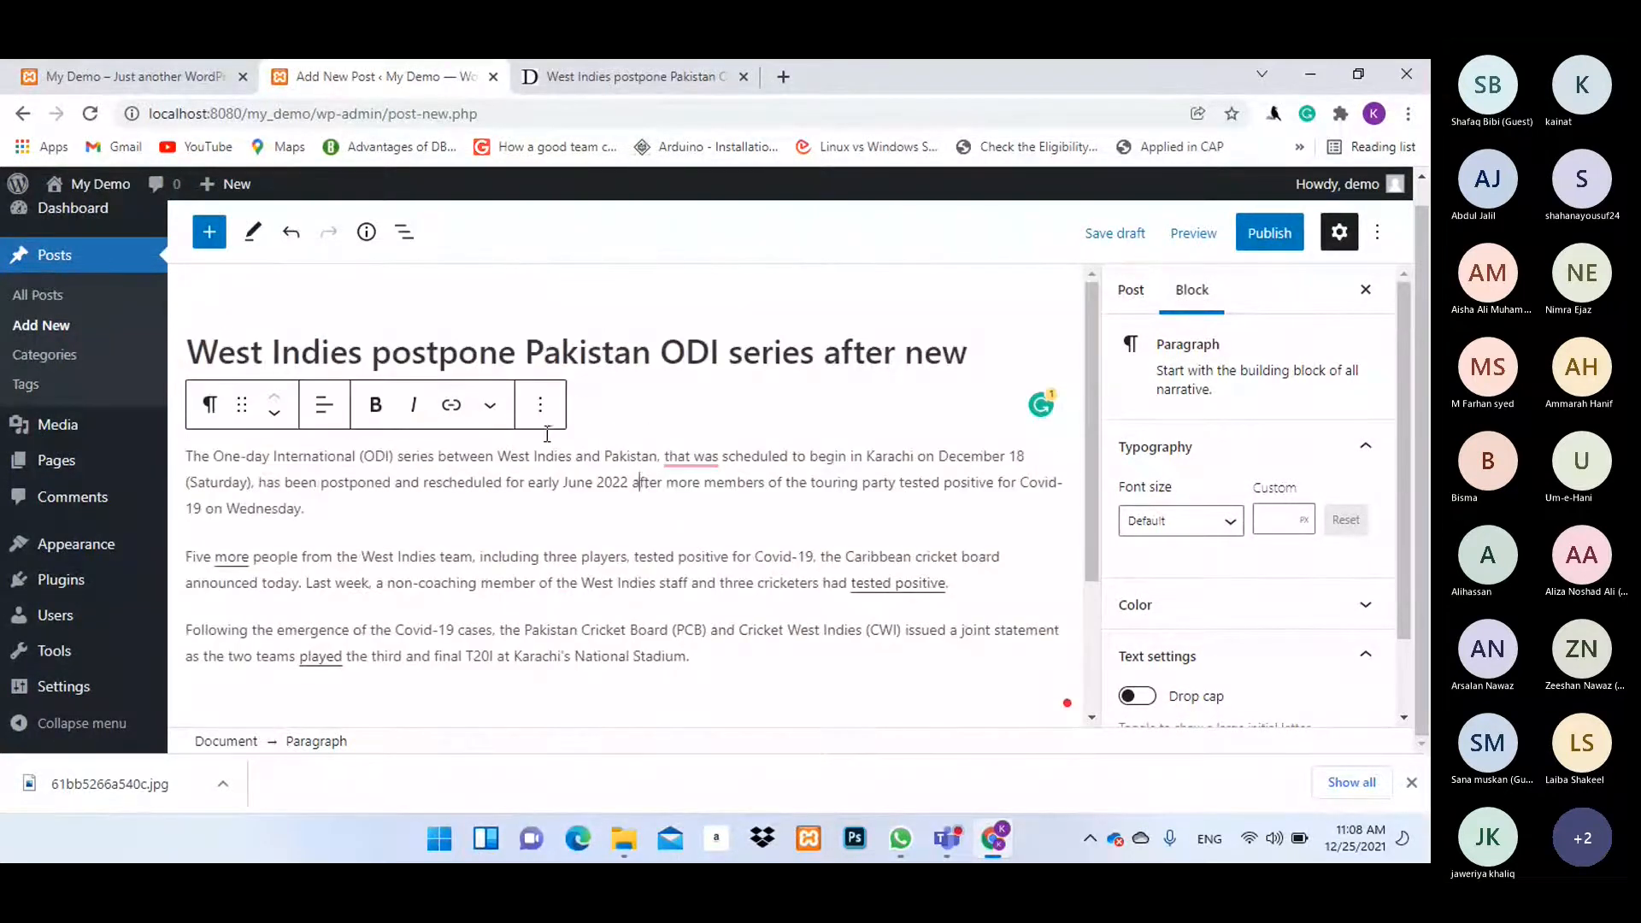
left_click(598, 407)
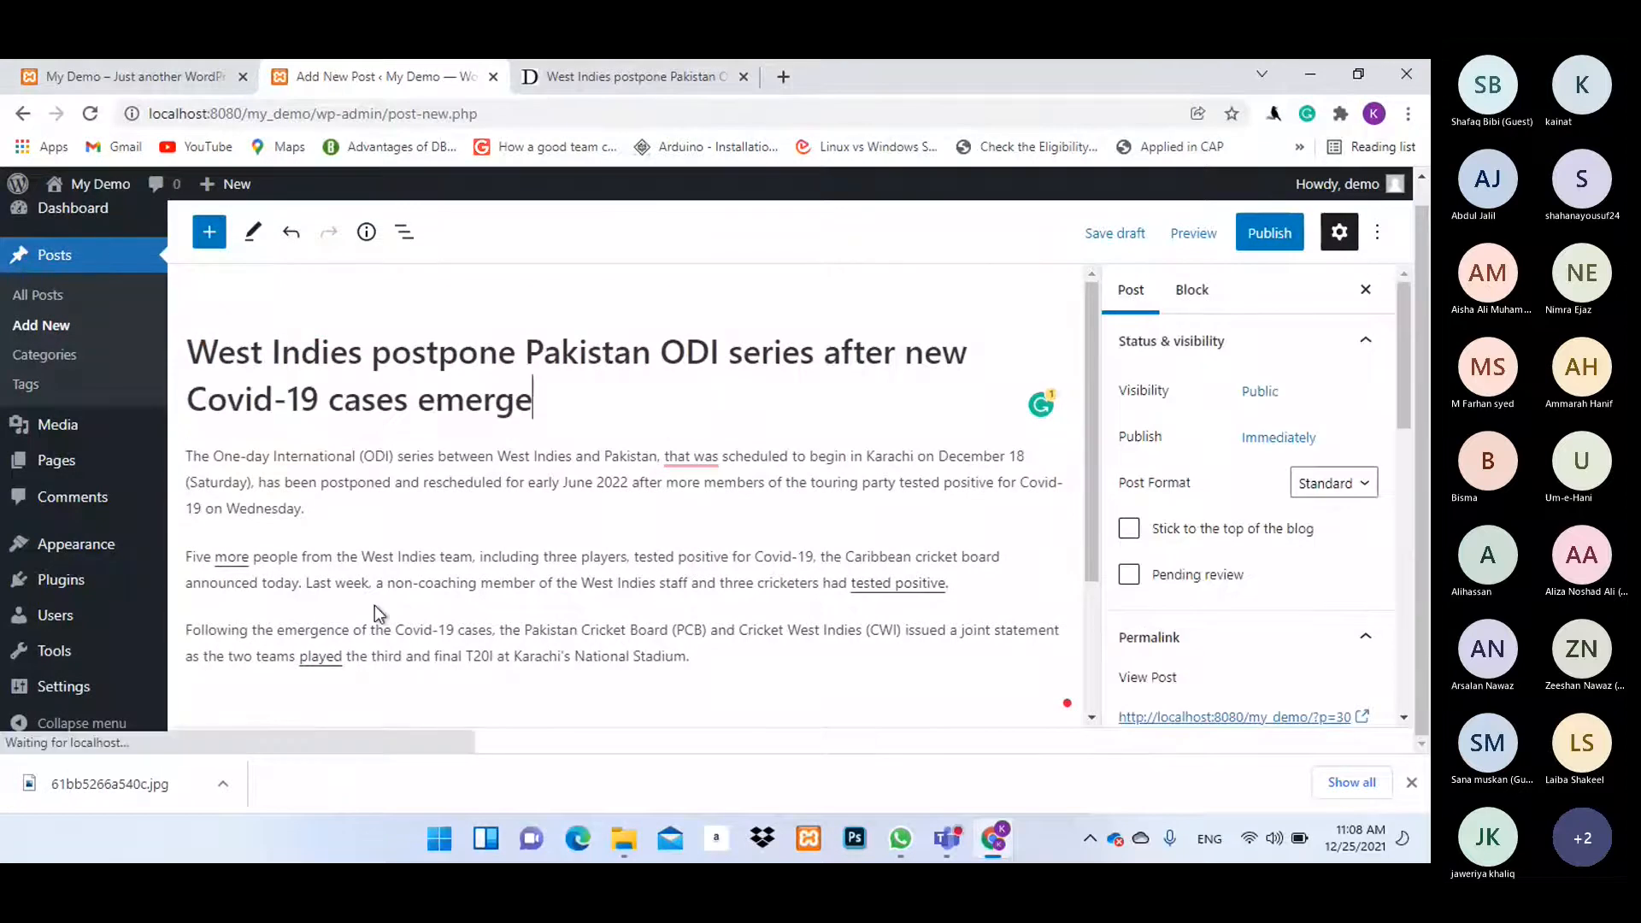
key("Return")
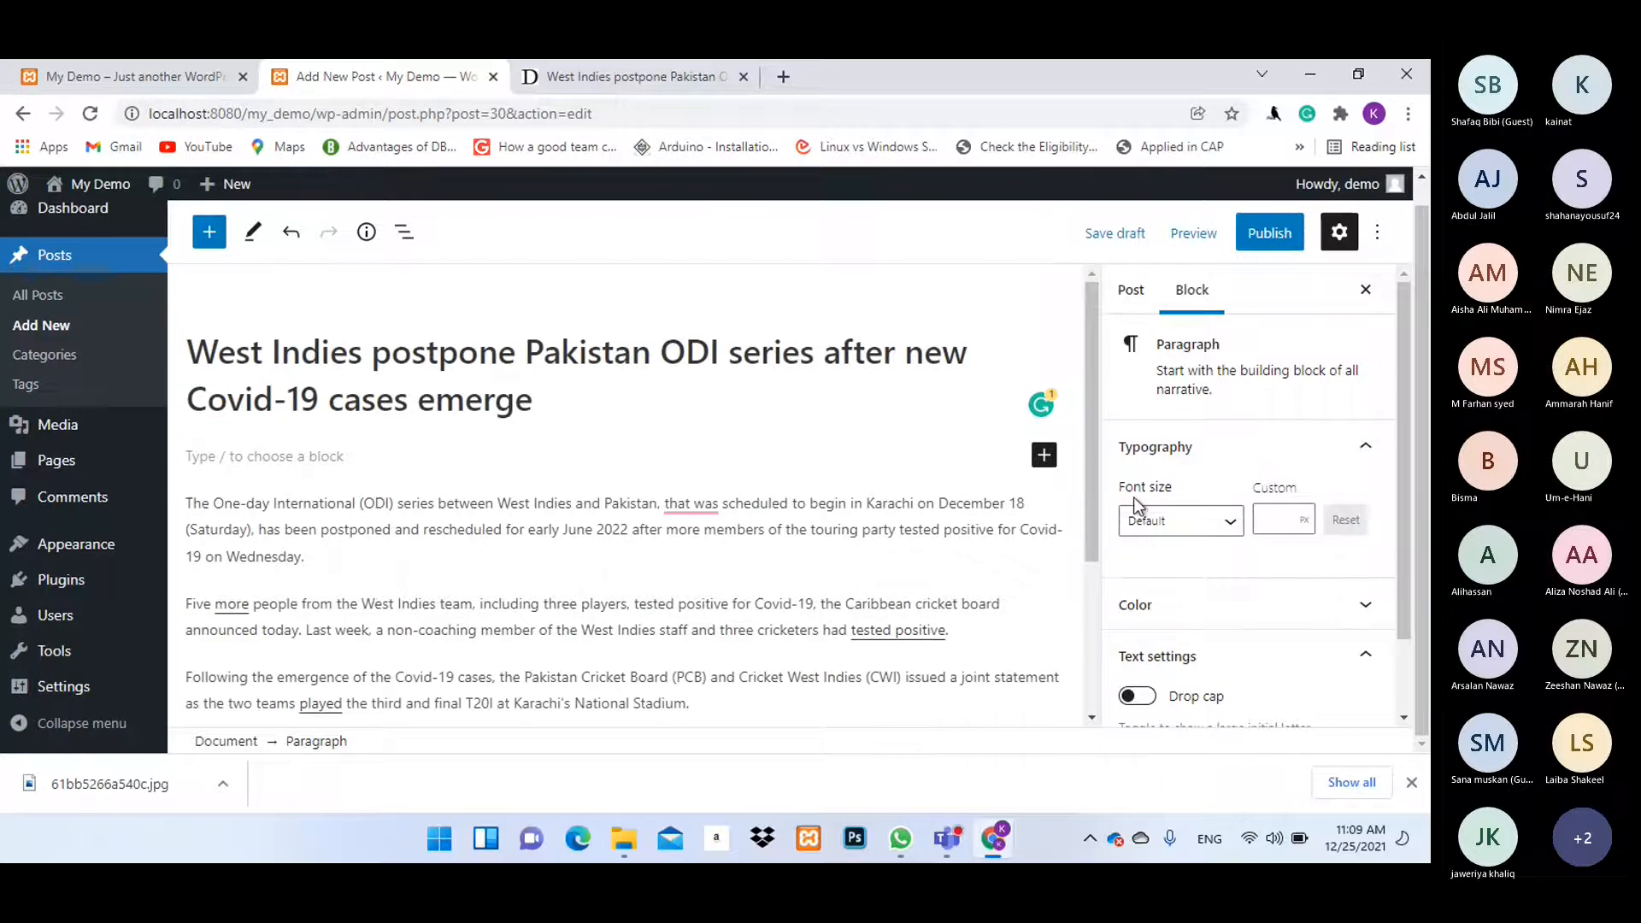
Turn the empty block into an Image block and upload 919239_4760537_pele-brazil-football_updates from the Desktop into it.
left_click(1043, 458)
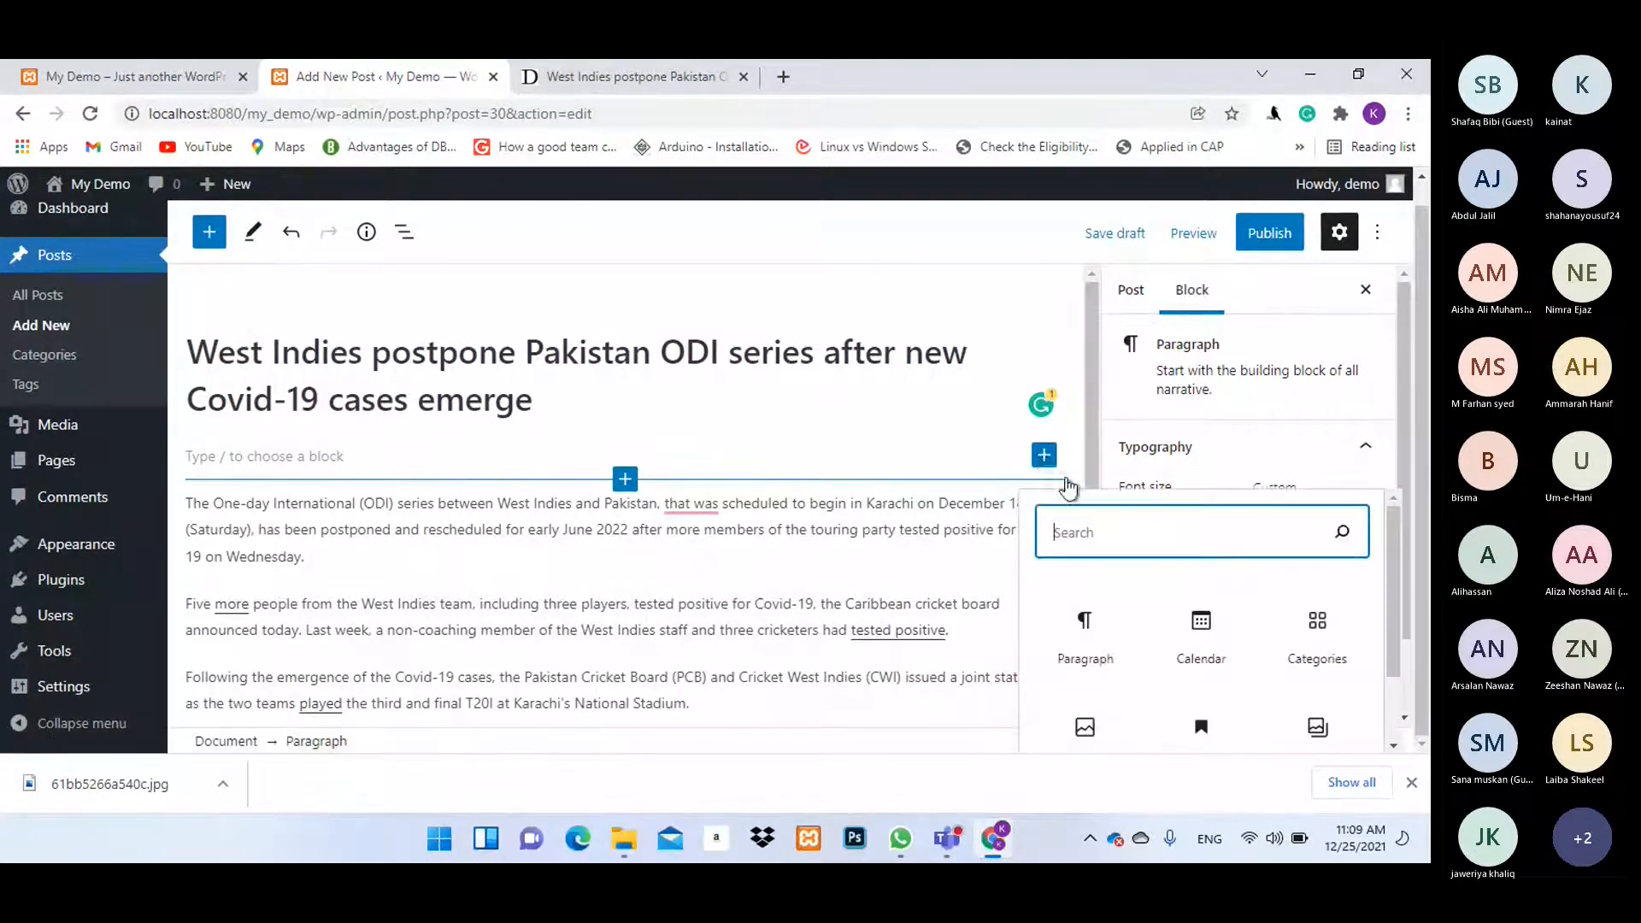
scroll(1084, 714, "down", 2)
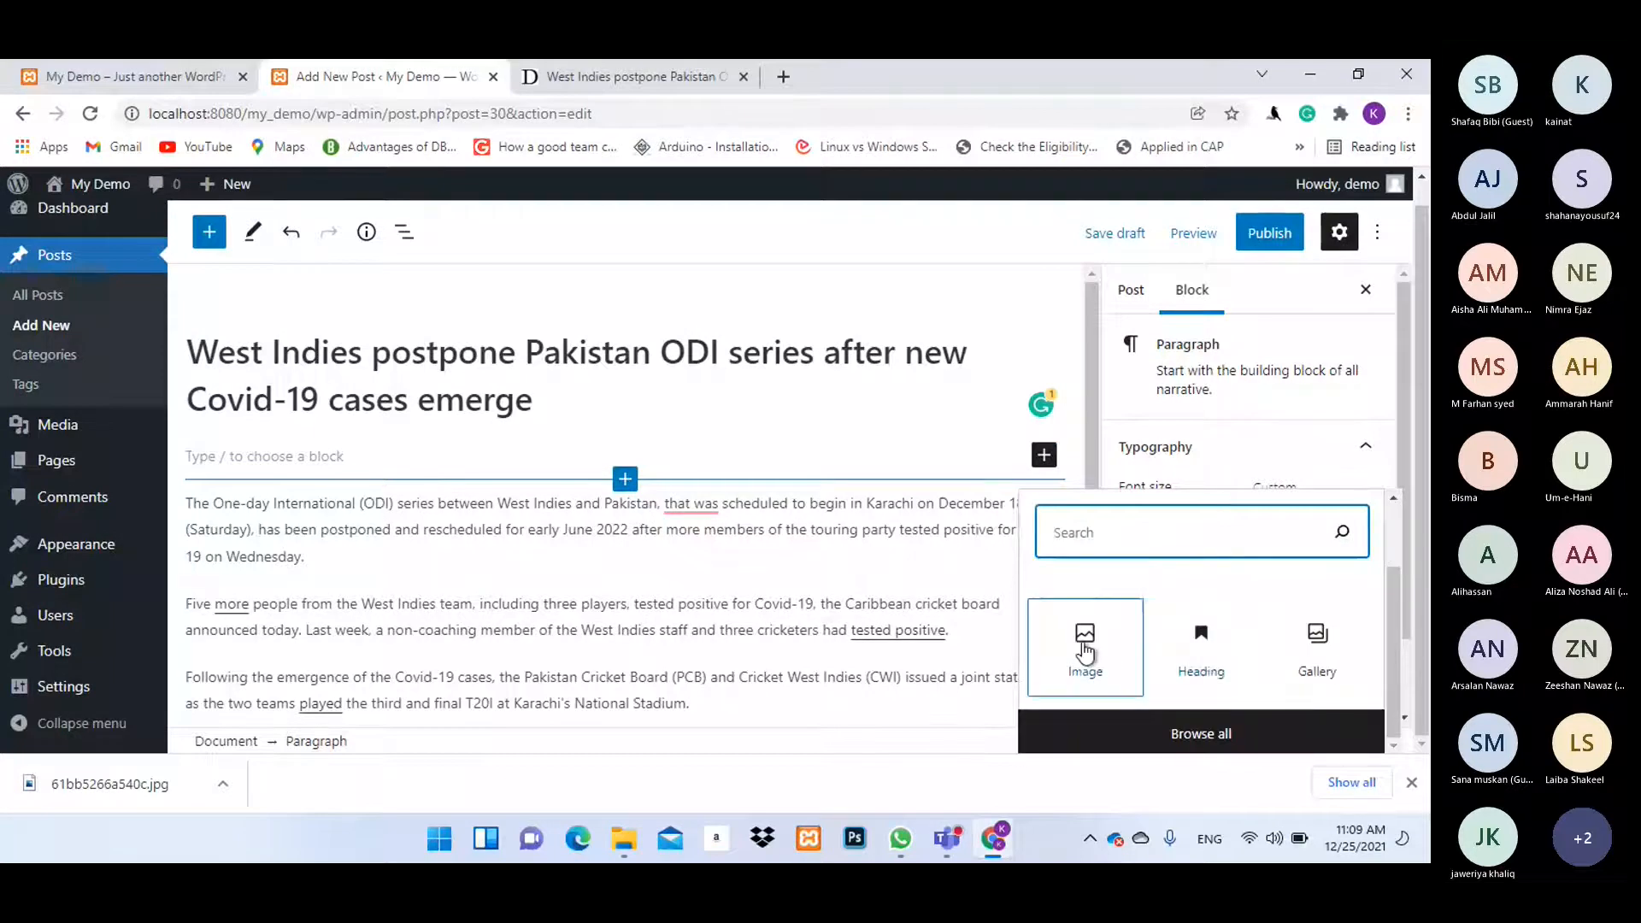
left_click(1084, 651)
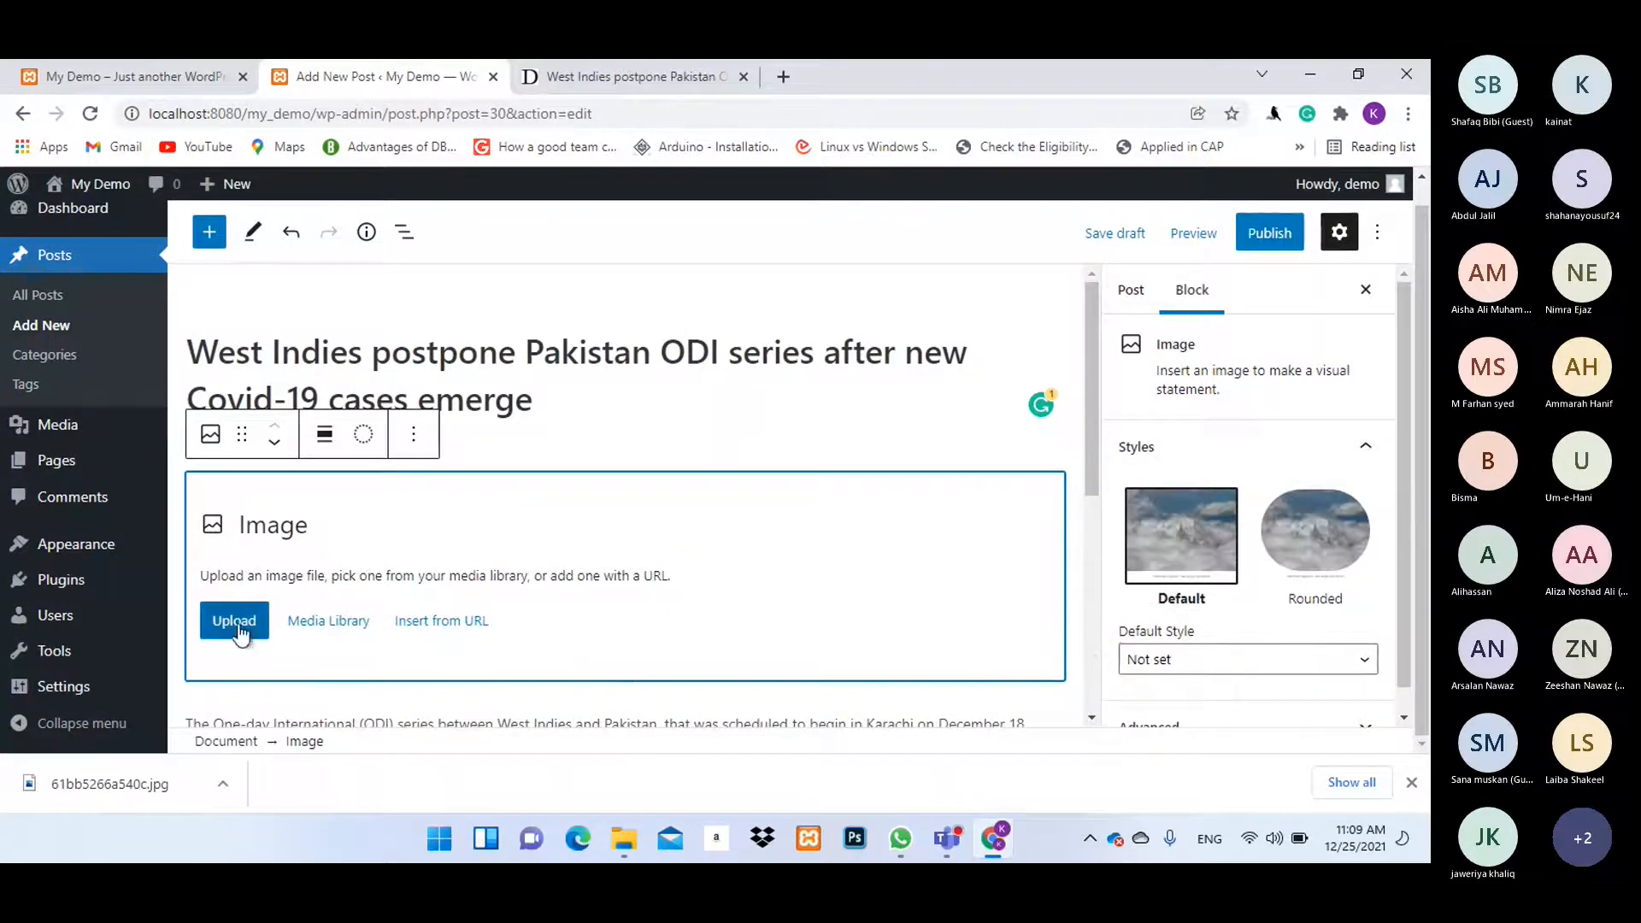
left_click(234, 619)
left_click(1234, 639)
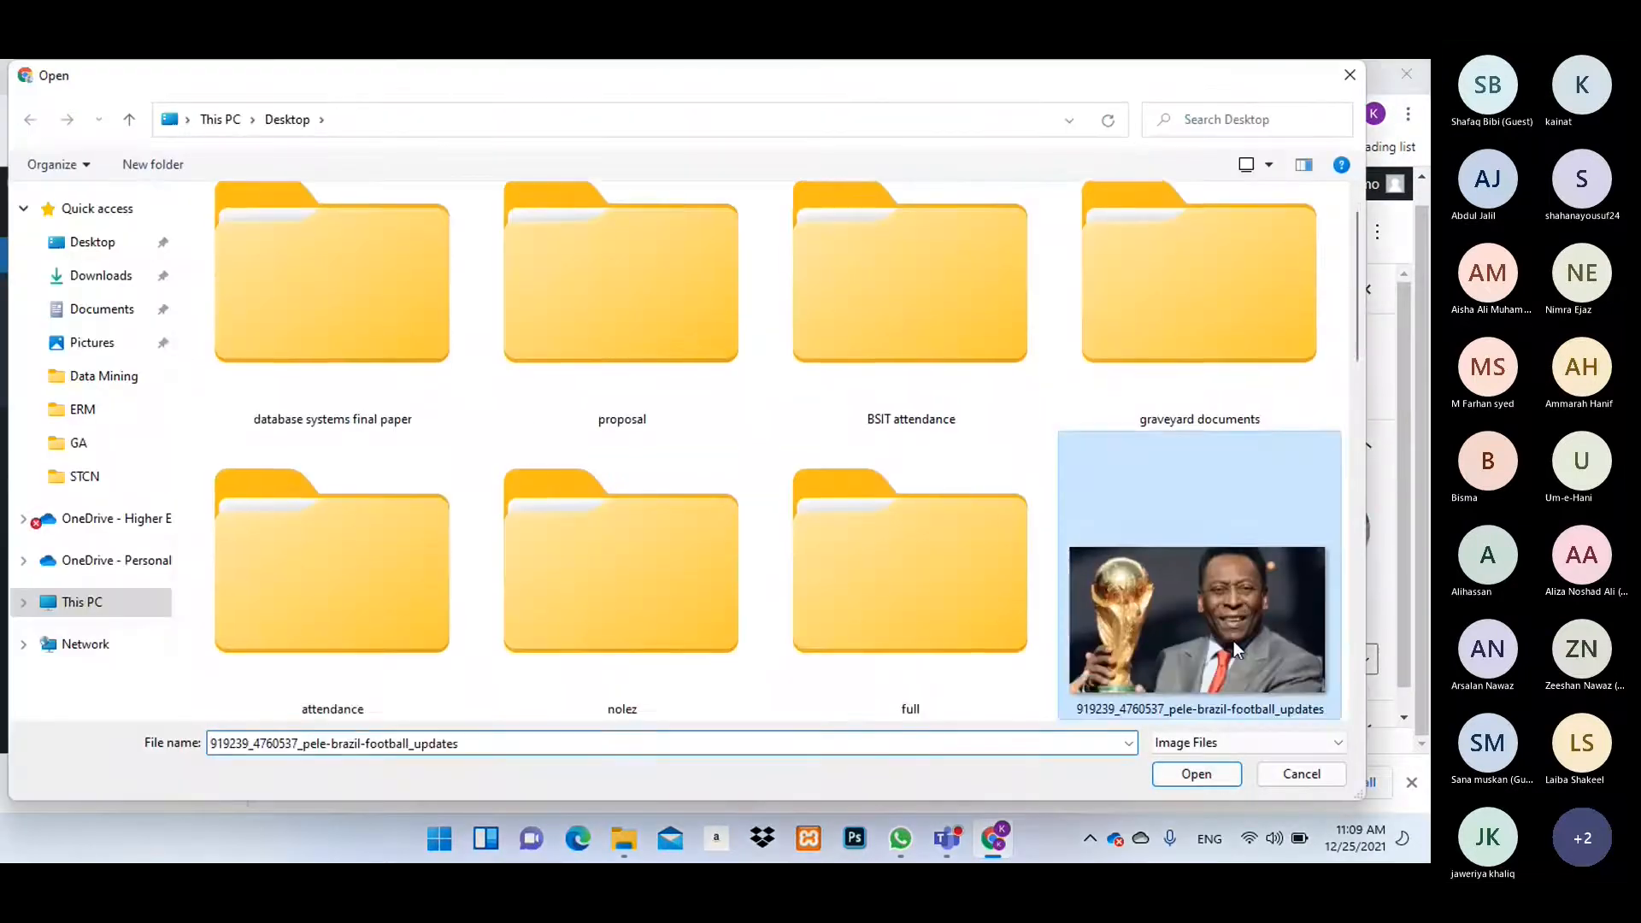
left_click(1192, 774)
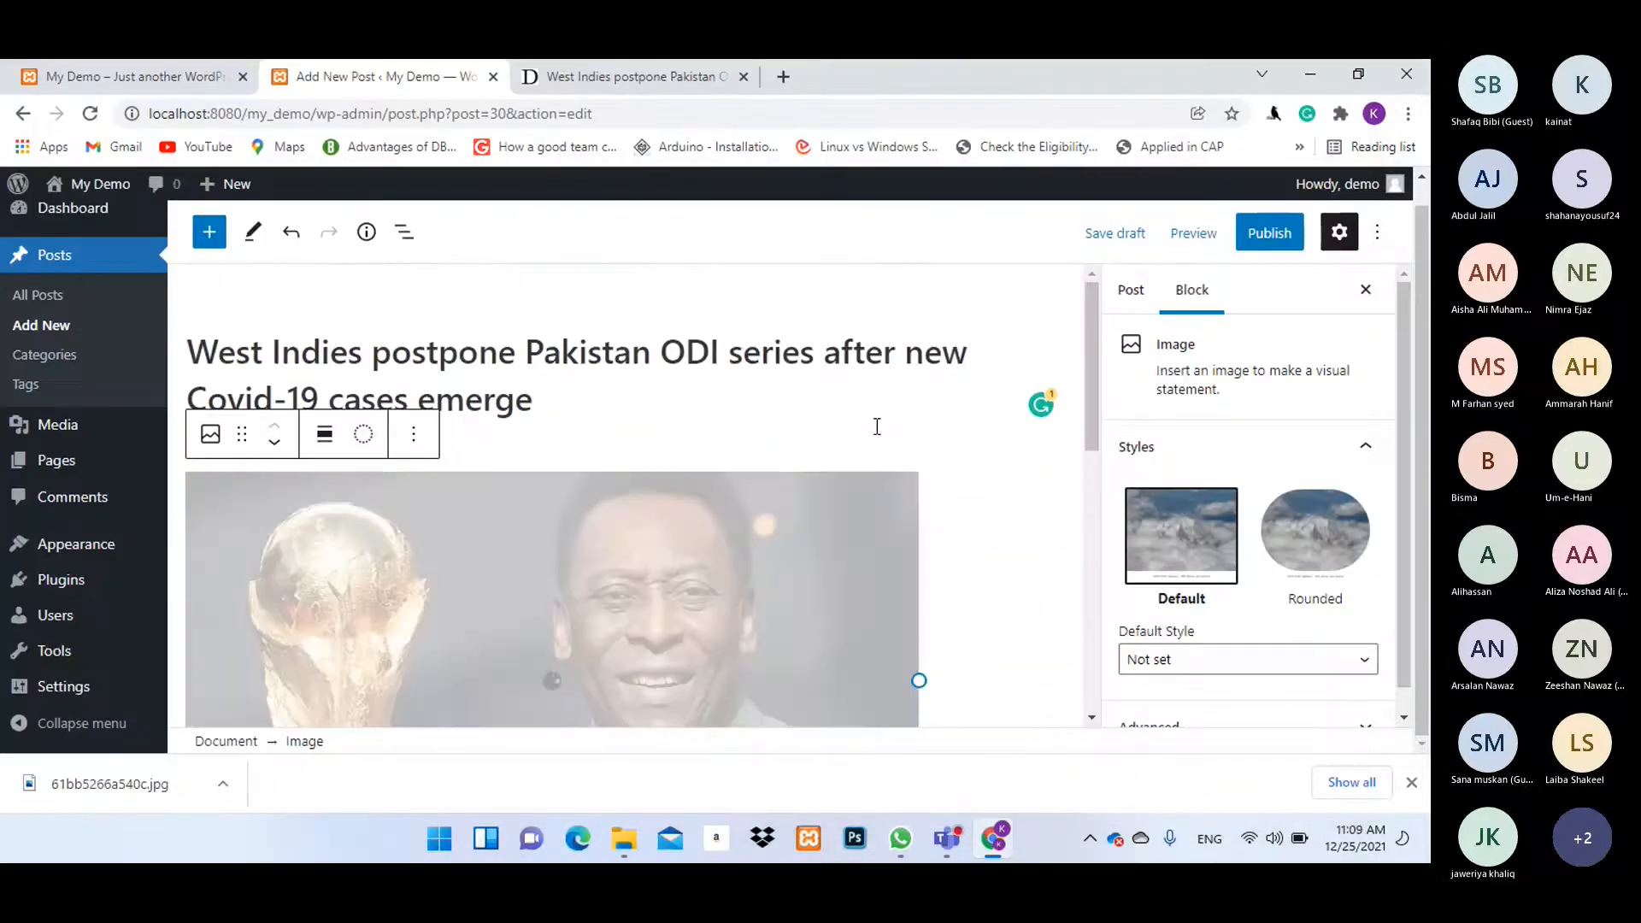
scroll(952, 414, "down", 5)
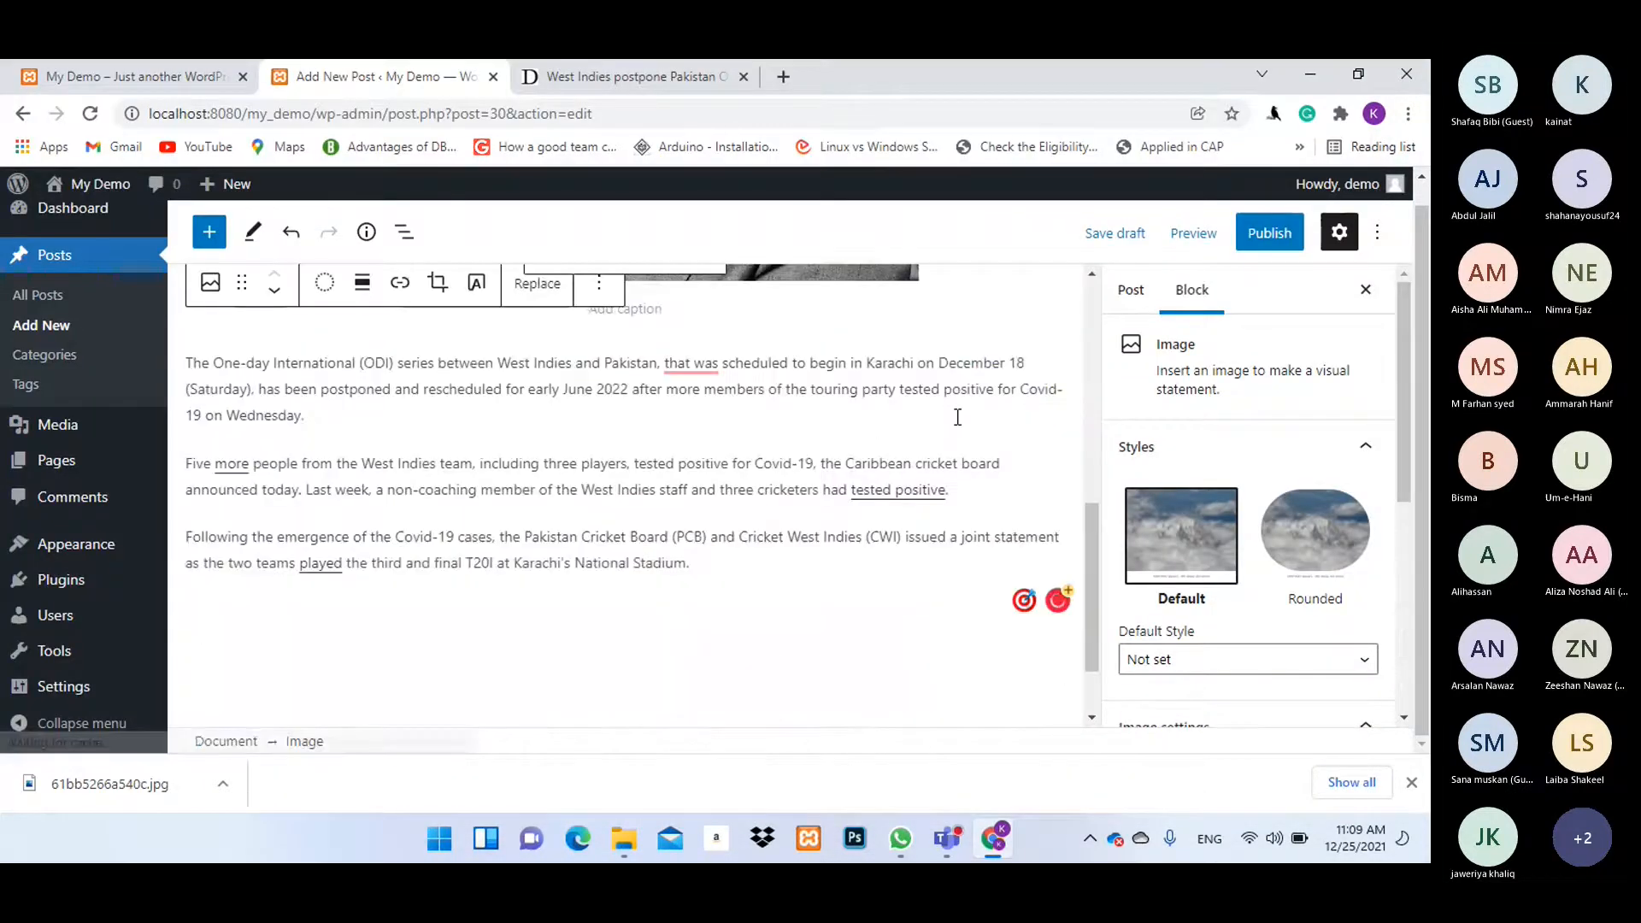
Review the post's title, image and body paragraphs in the editor.
scroll(957, 417, "up", 6)
left_click(977, 351)
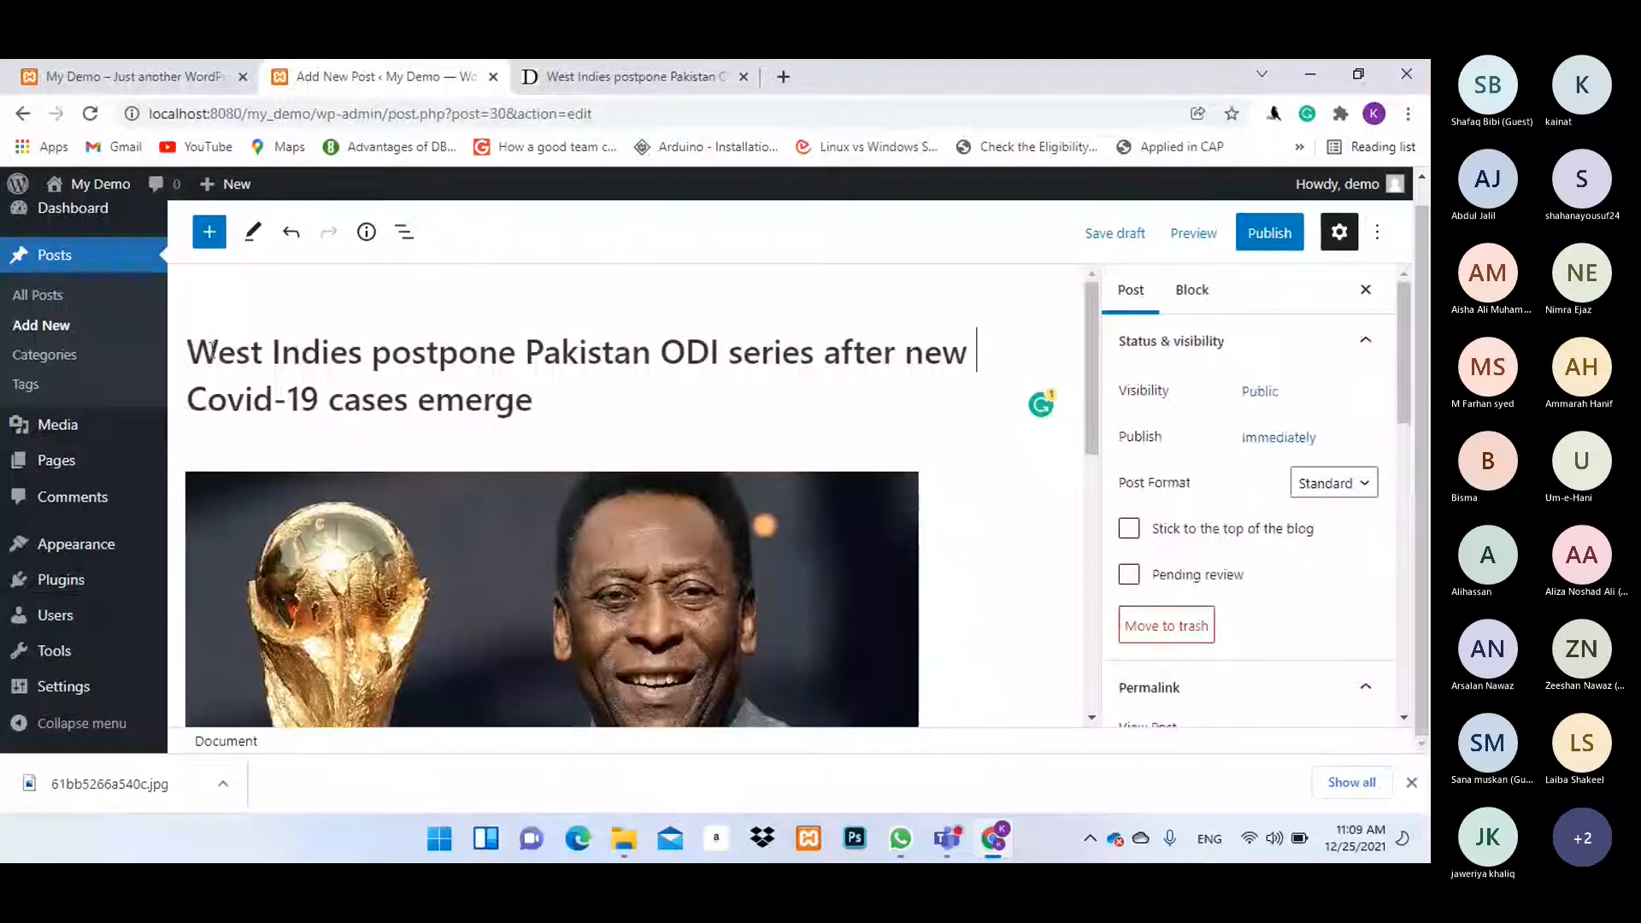
double_click(212, 351)
left_click_drag(295, 365, 575, 402)
left_click(575, 402)
scroll(770, 359, "down", 3)
left_click(815, 392)
scroll(820, 392, "down", 8)
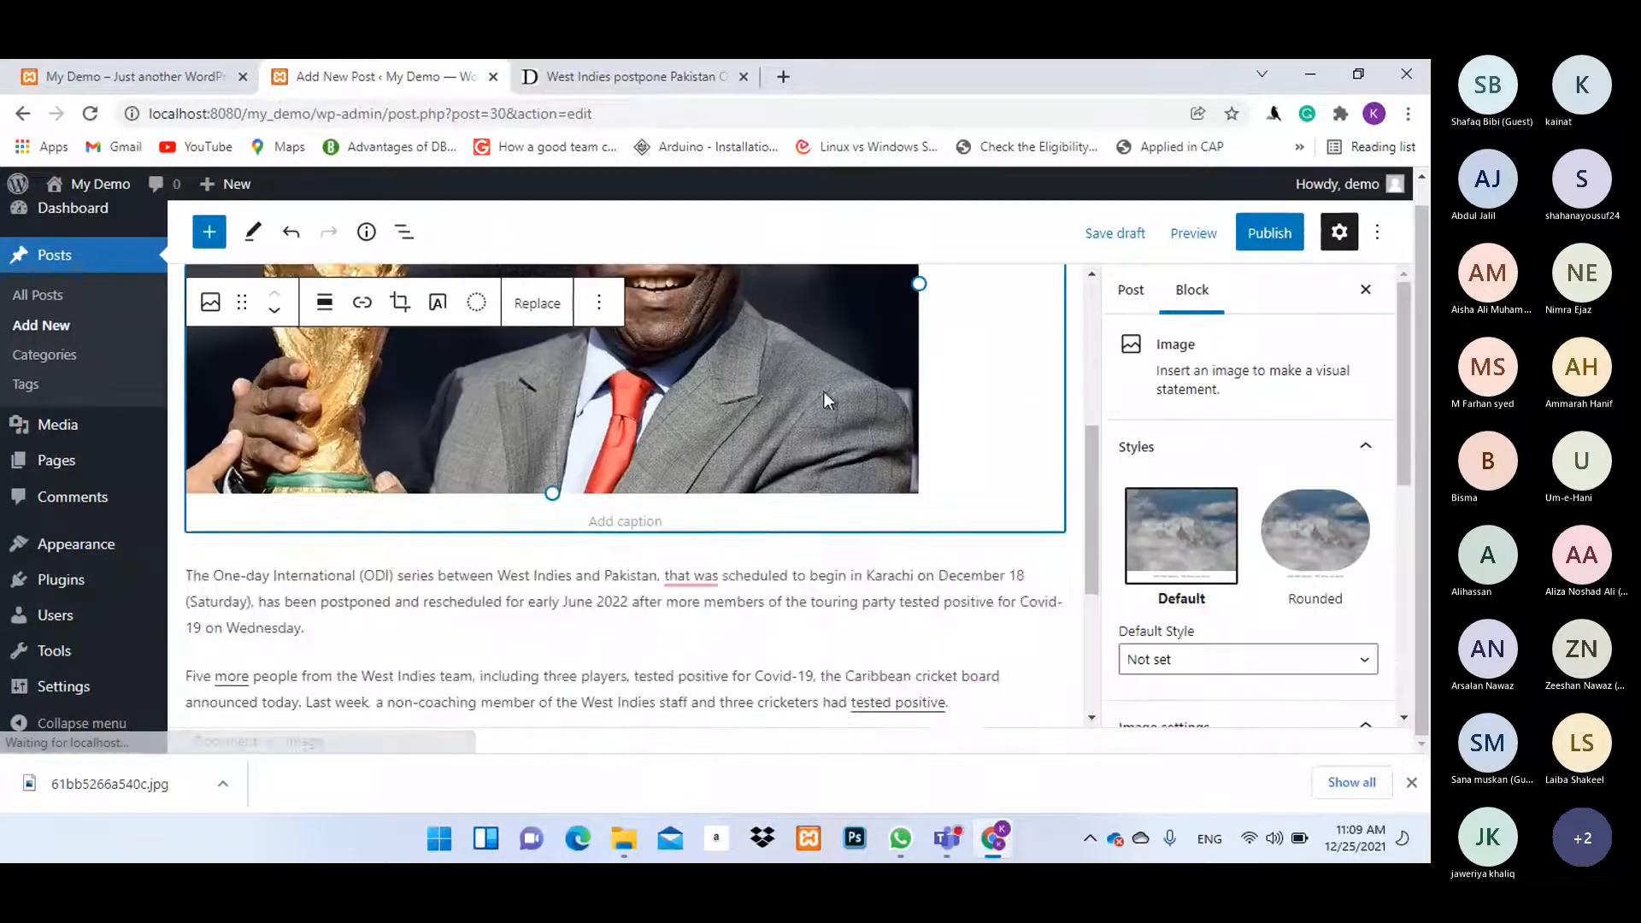
left_click(577, 394)
scroll(590, 413, "up", 3)
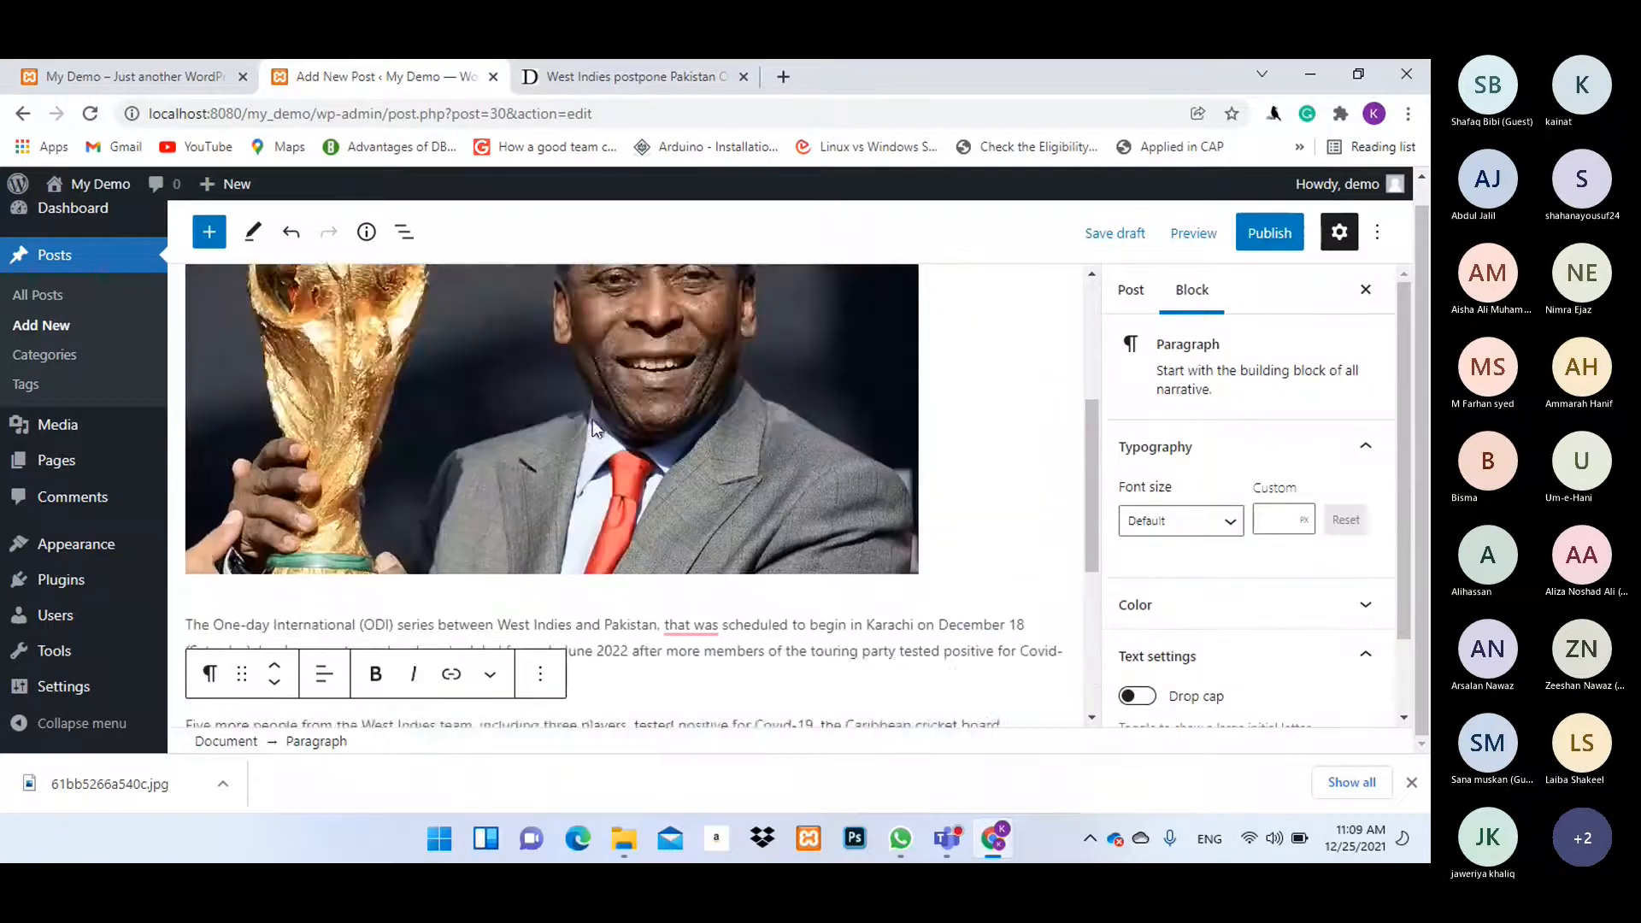
scroll(709, 586, "down", 2)
scroll(873, 489, "up", 7)
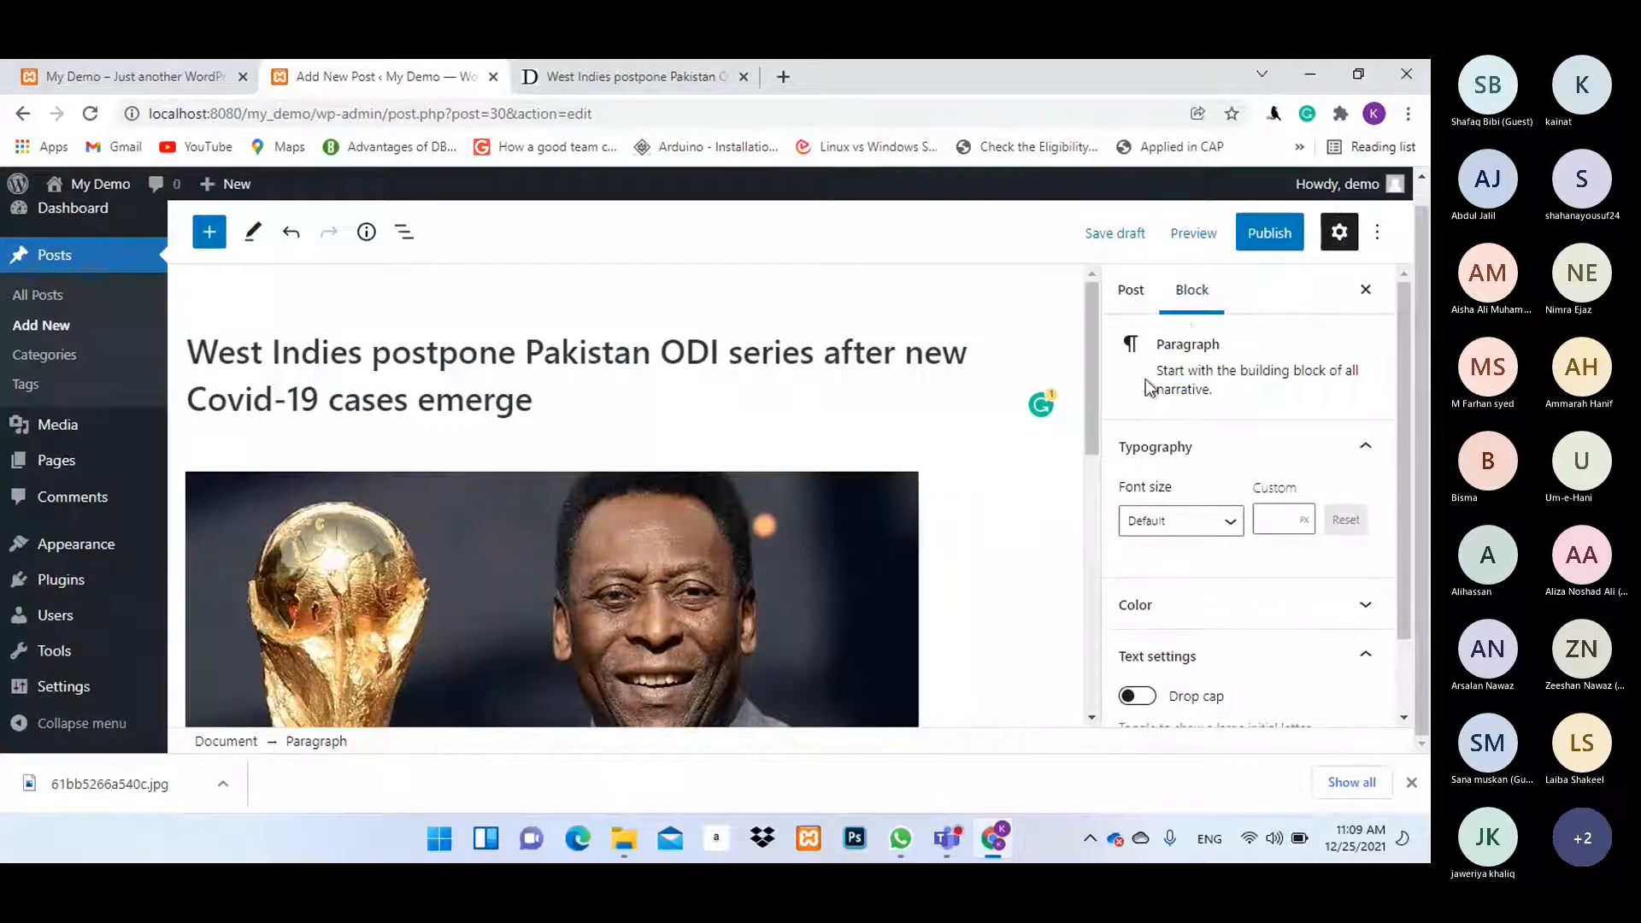
Examine the post's visibility options and its publish date and time settings.
left_click(1134, 295)
left_click(1179, 293)
left_click(1133, 293)
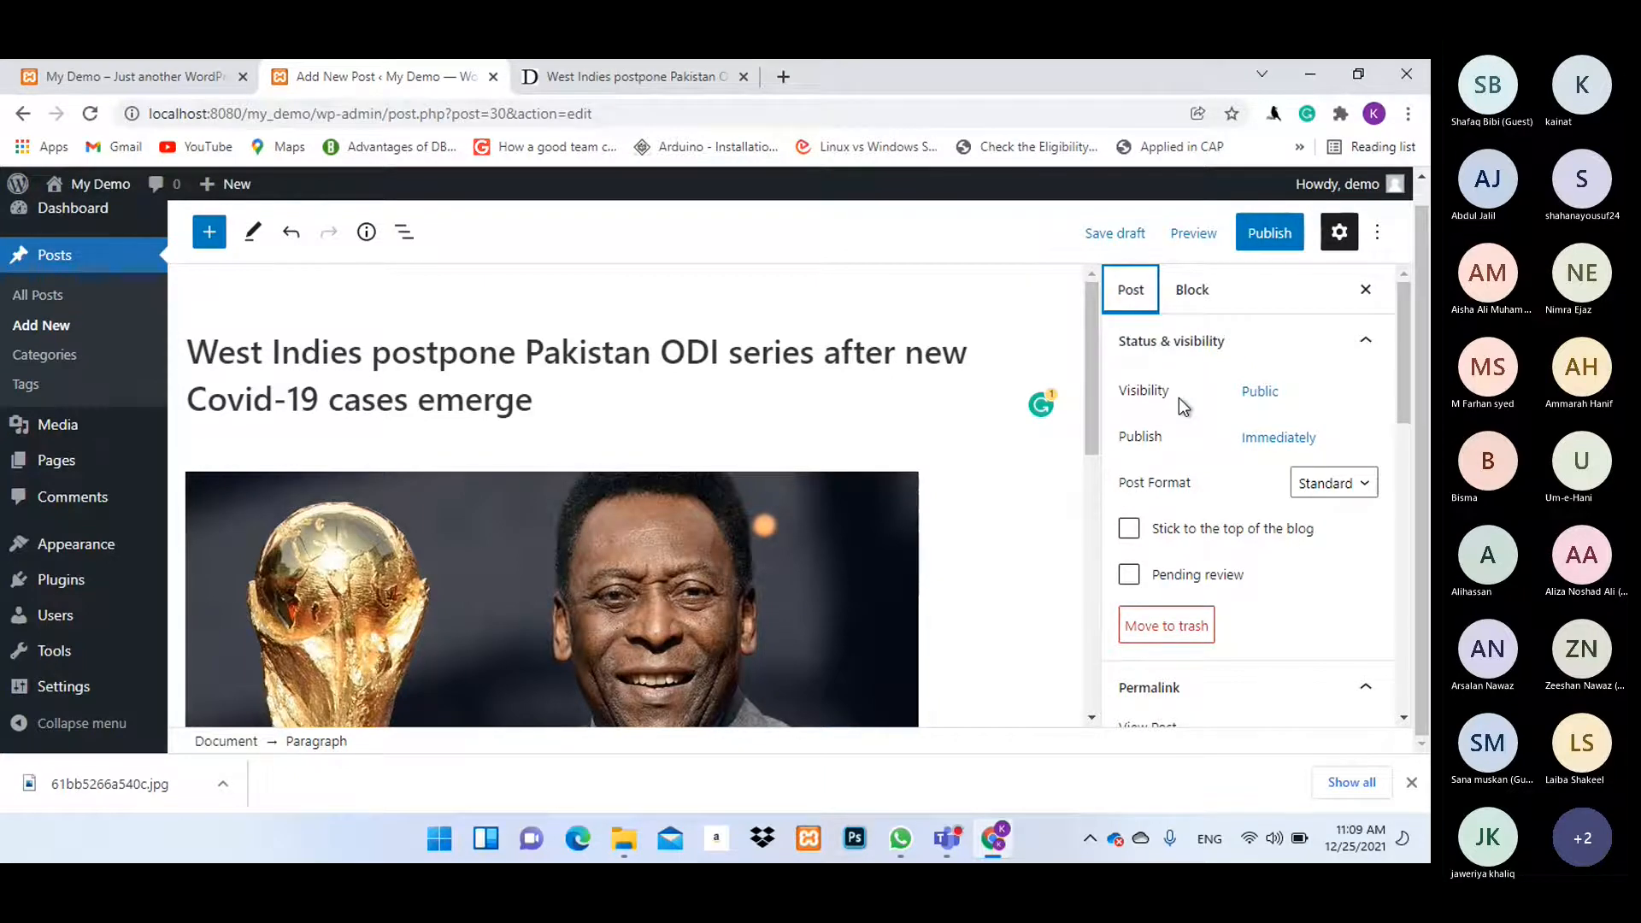
left_click(1259, 390)
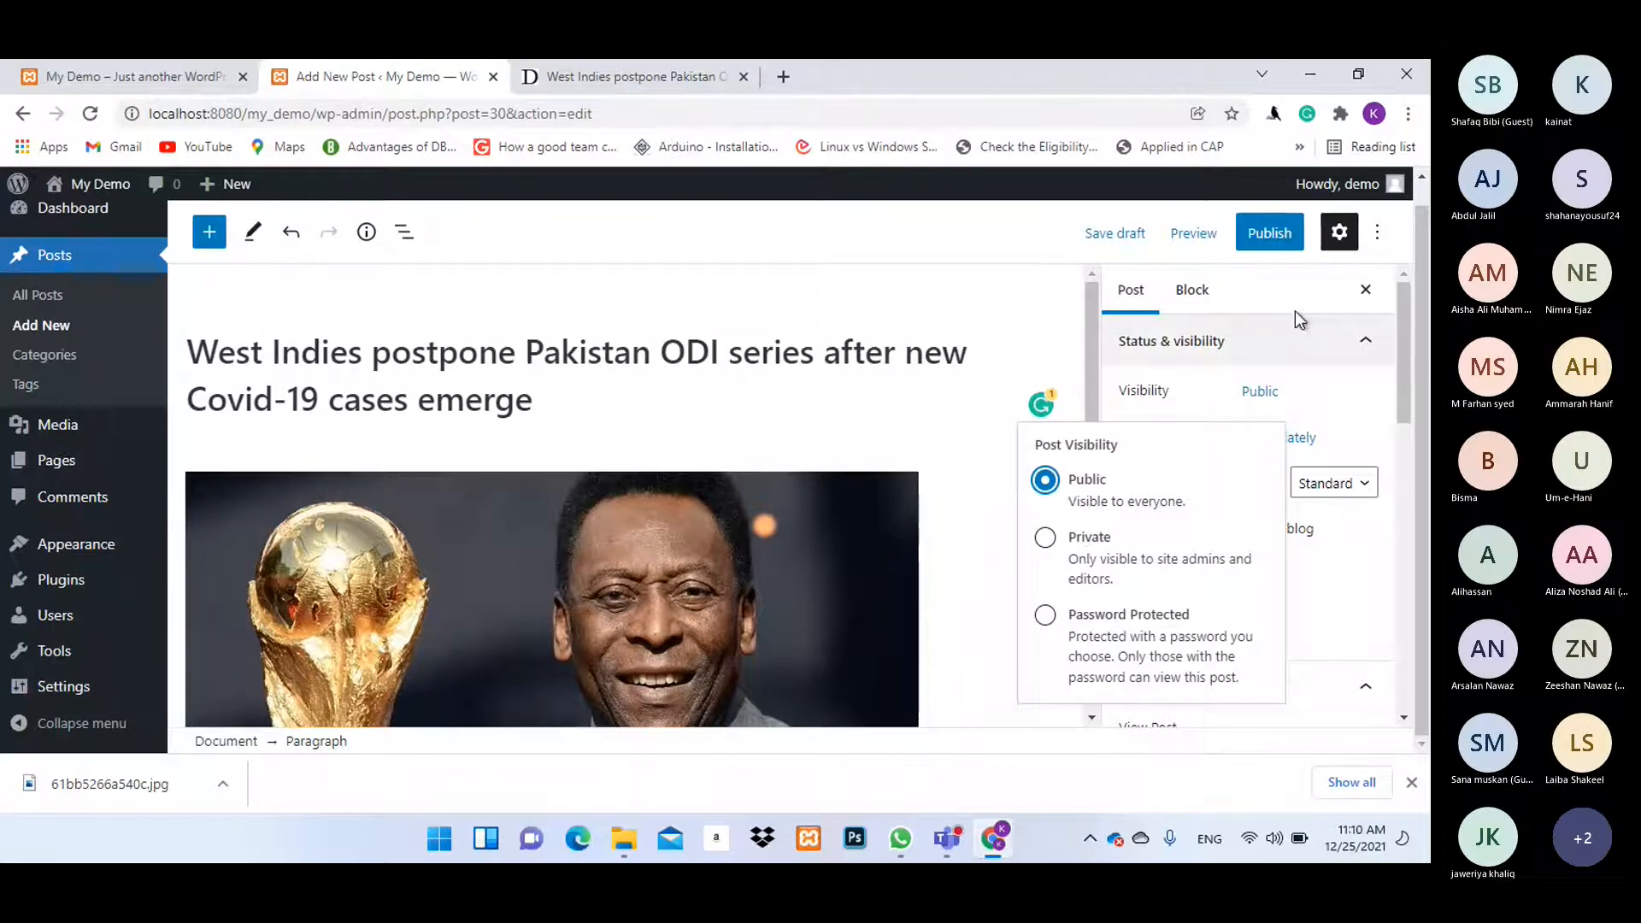
left_click(1139, 296)
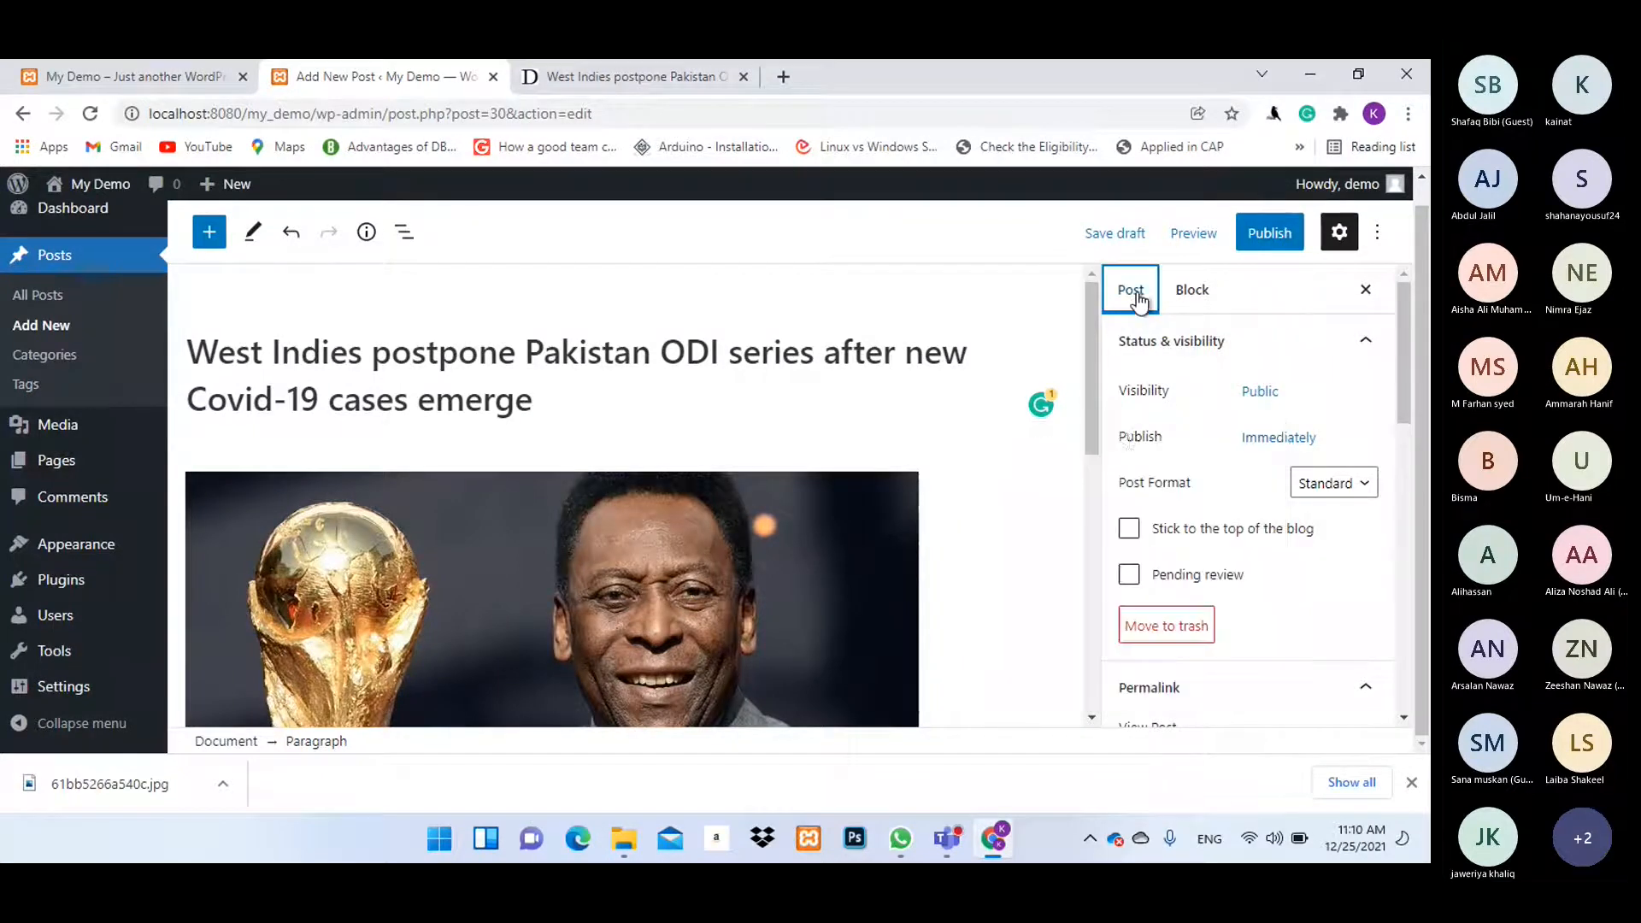
left_click(1252, 438)
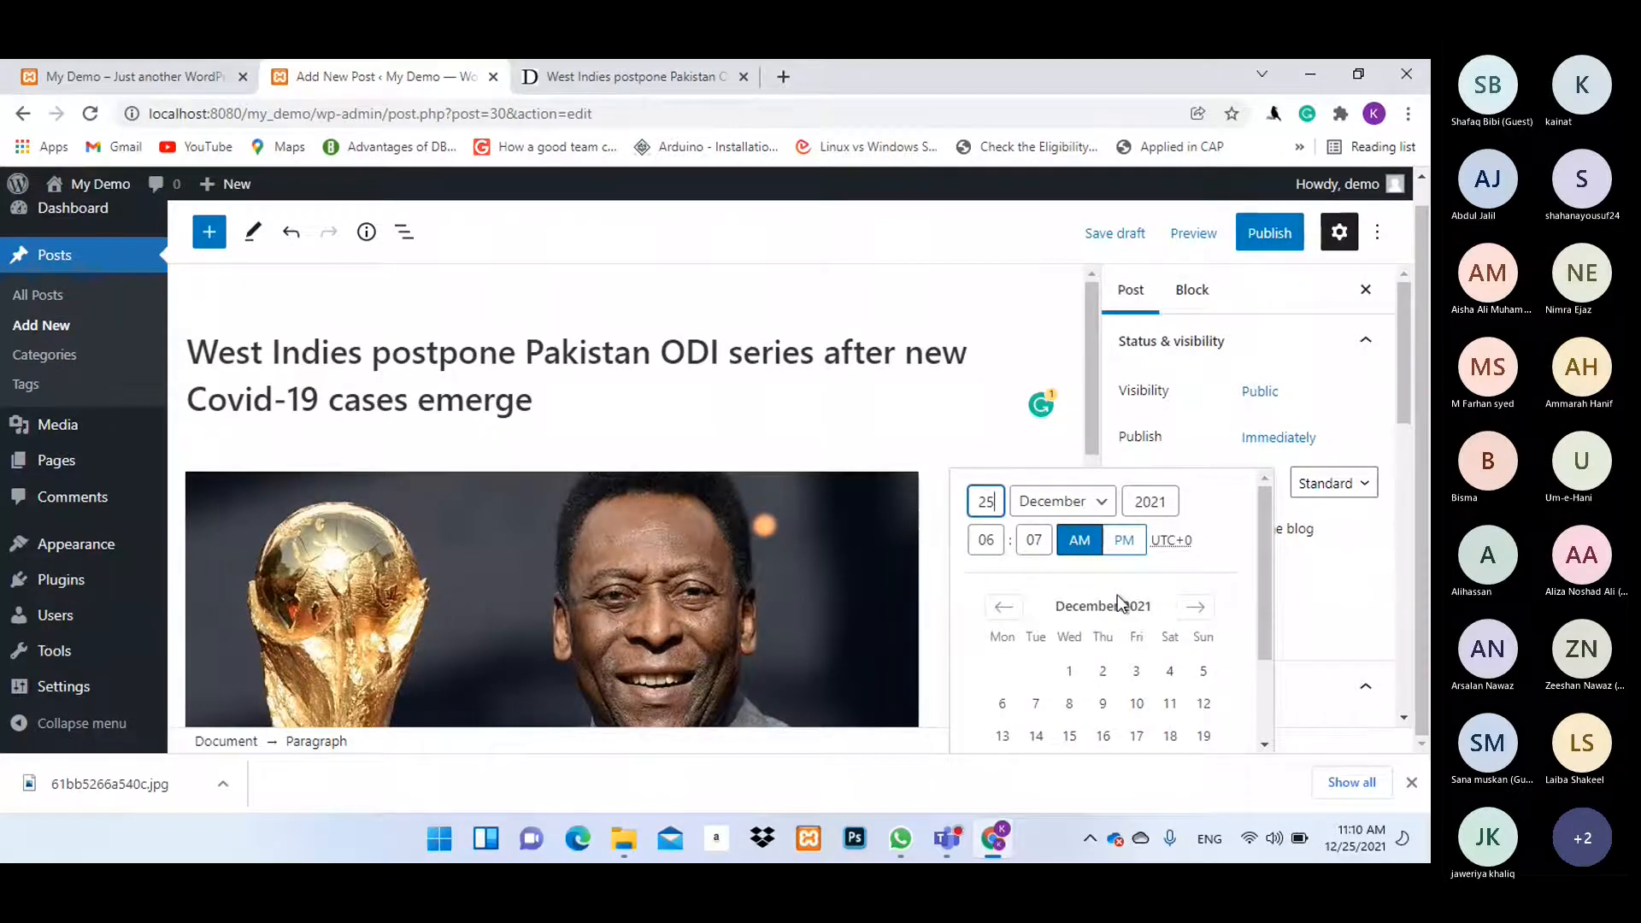
double_click(1350, 436)
left_click(1341, 438)
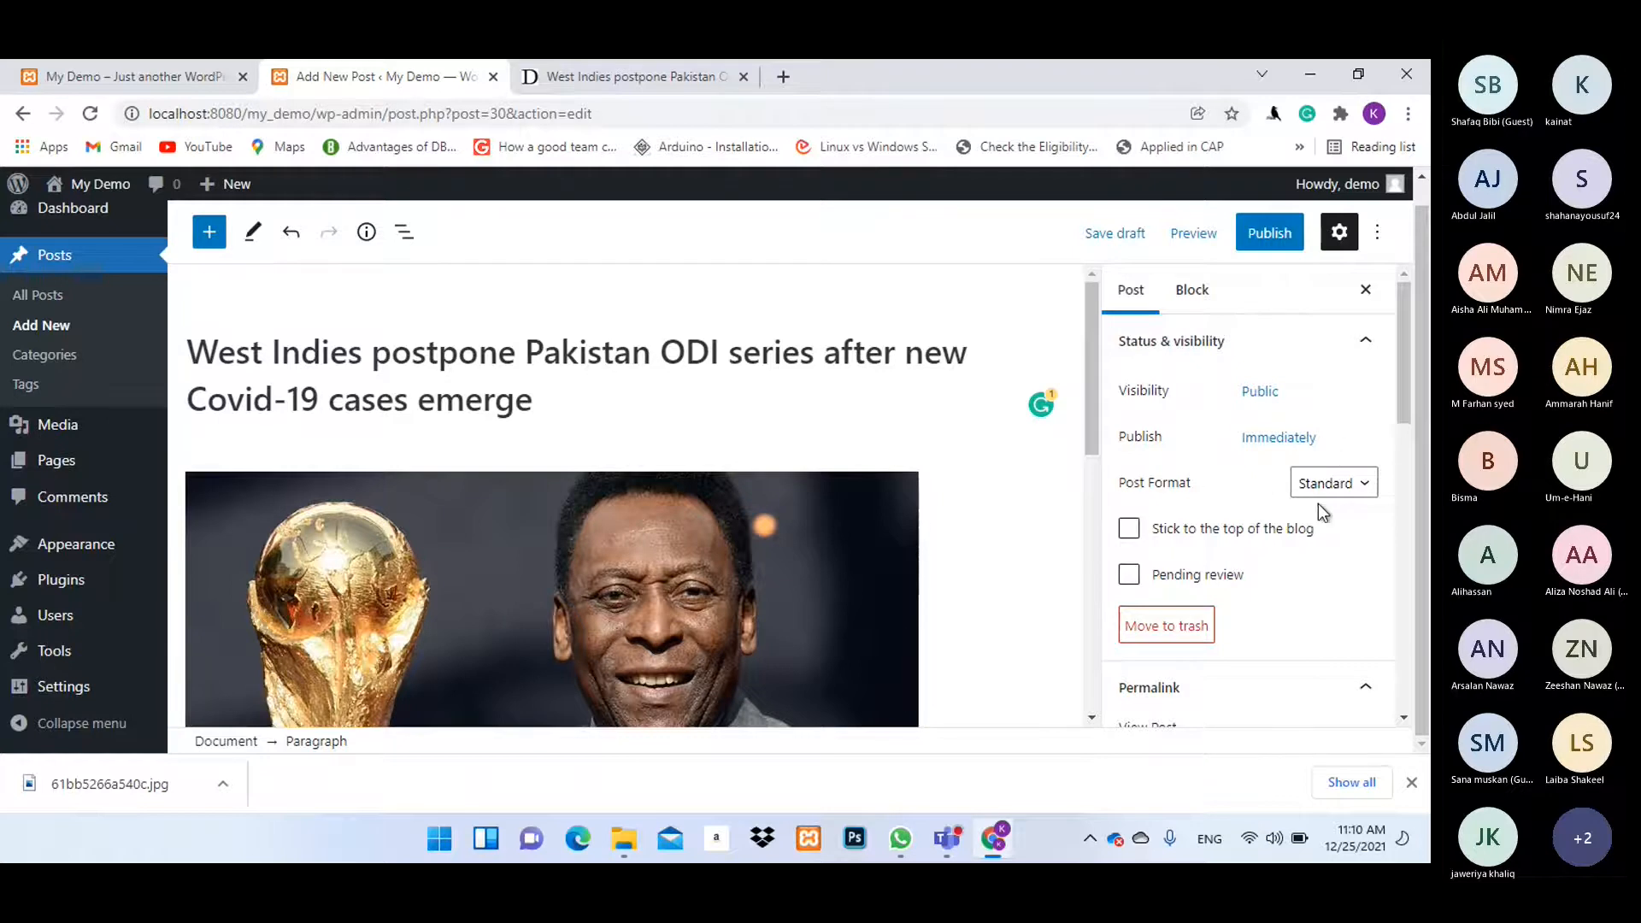
Choose Standard as the post format and stick the post to the top of the blog.
left_click(1343, 494)
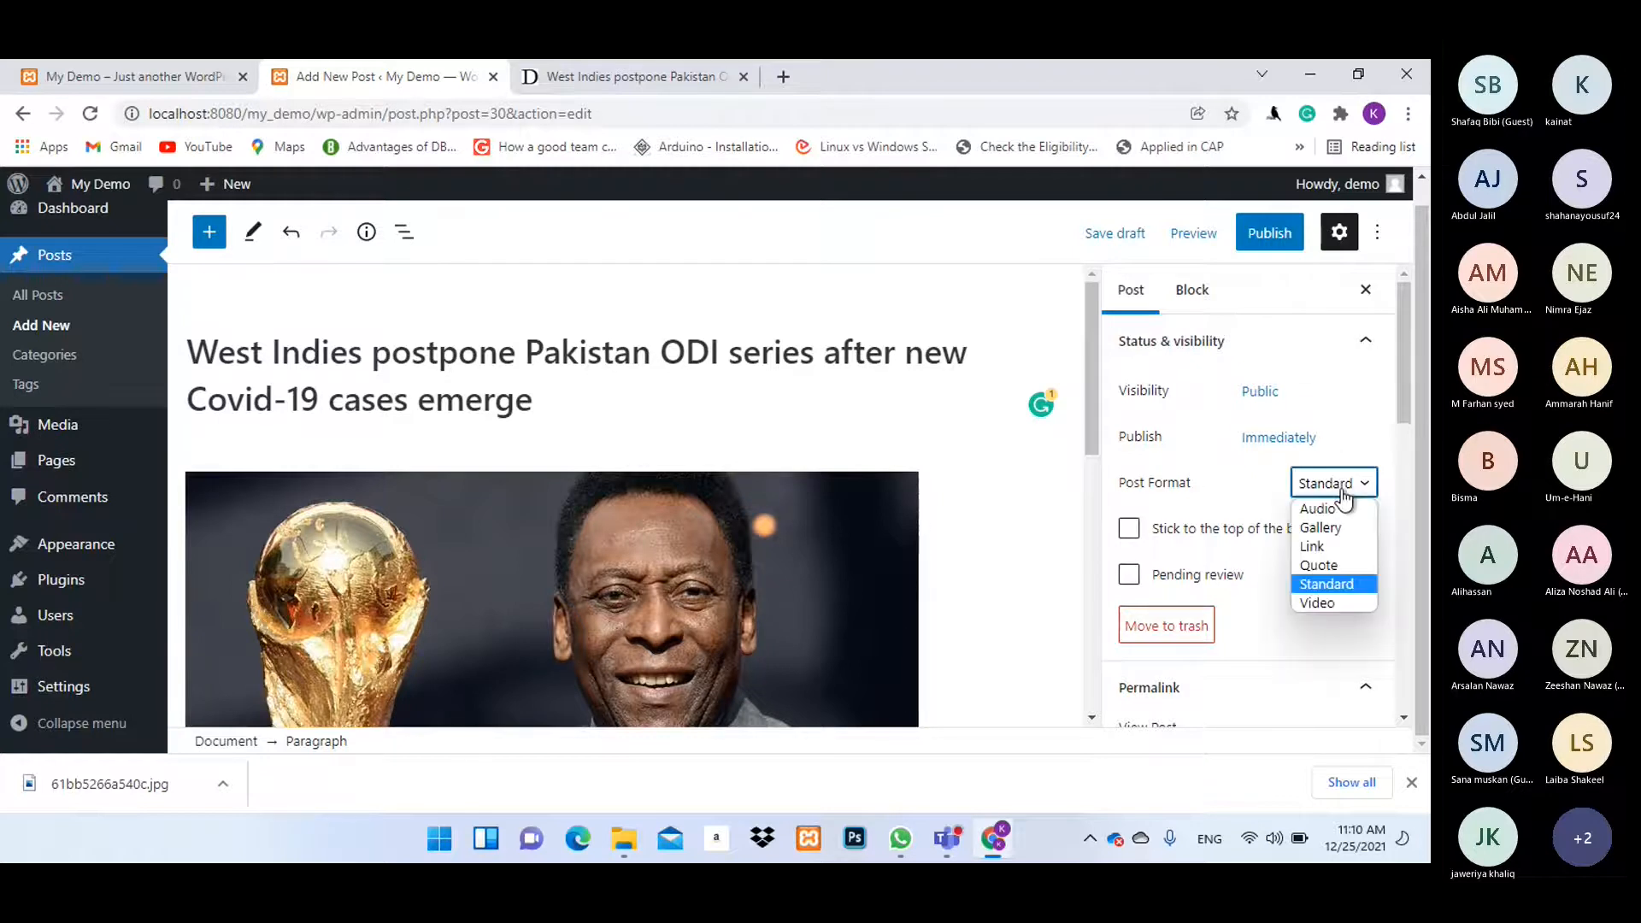
left_click(1332, 582)
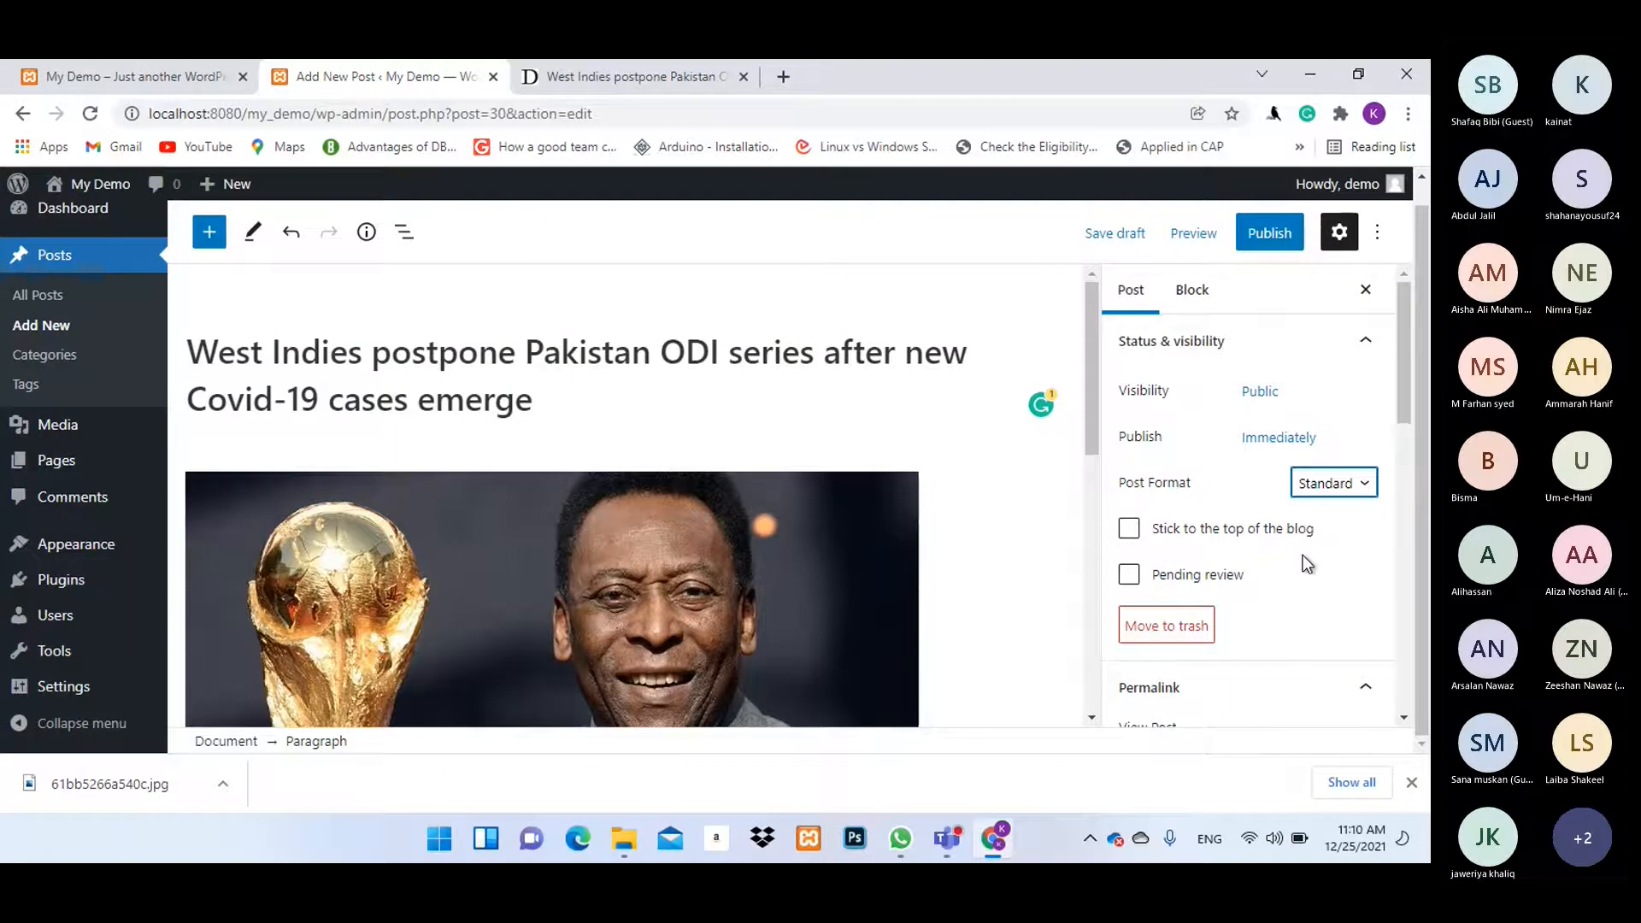
scroll(1307, 557, "down", 1)
scroll(1307, 581, "down", 1)
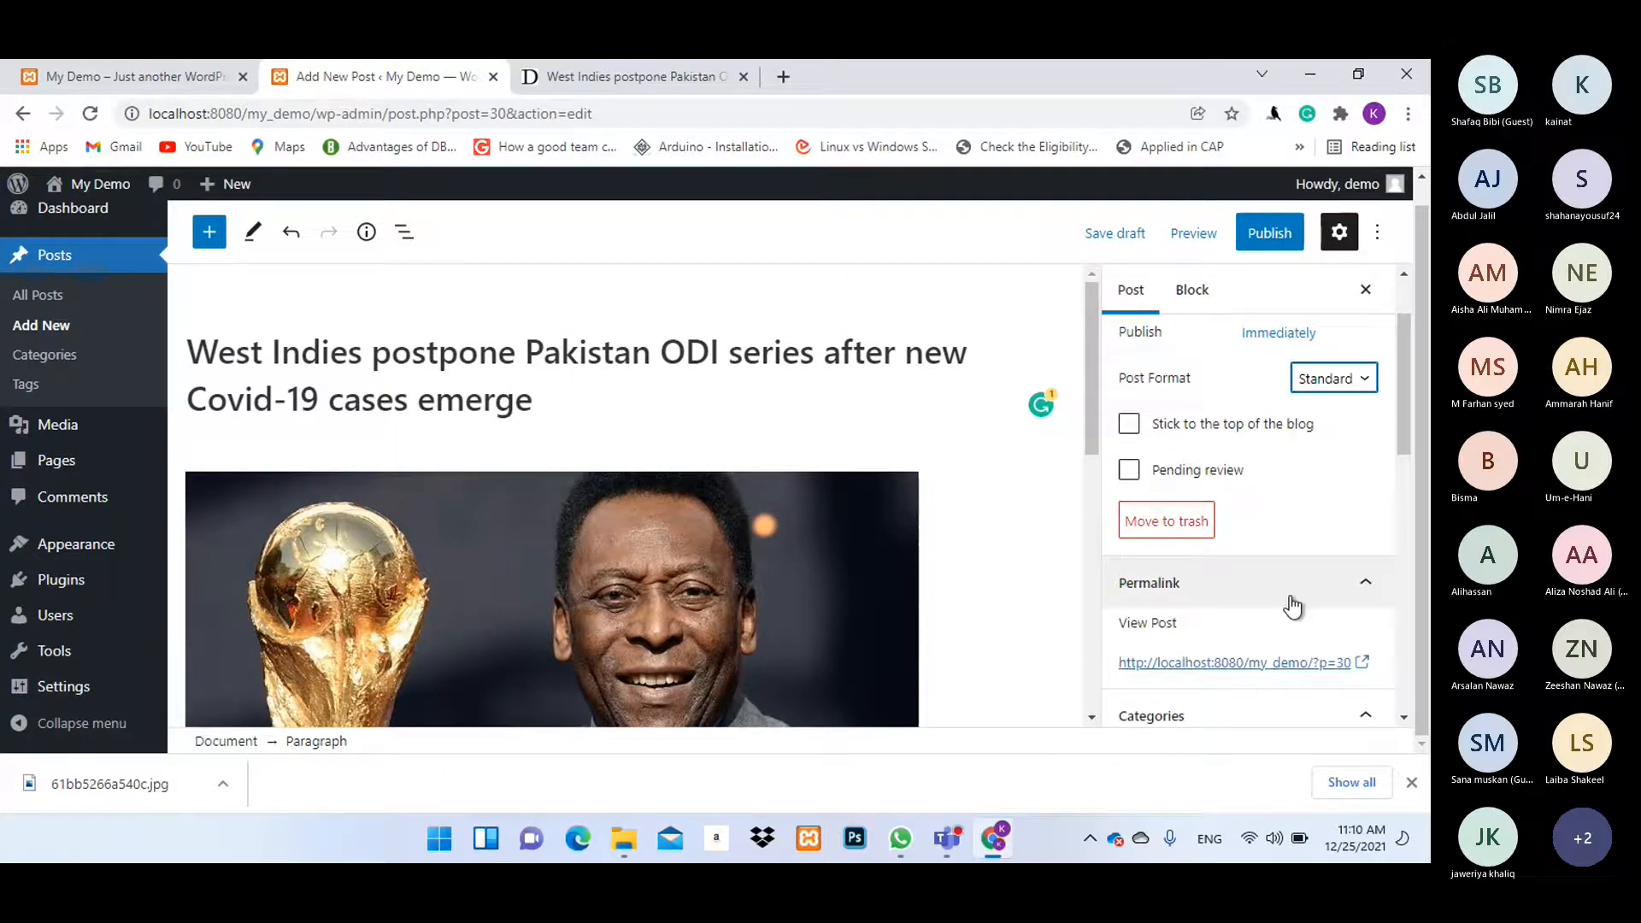
left_click(1170, 438)
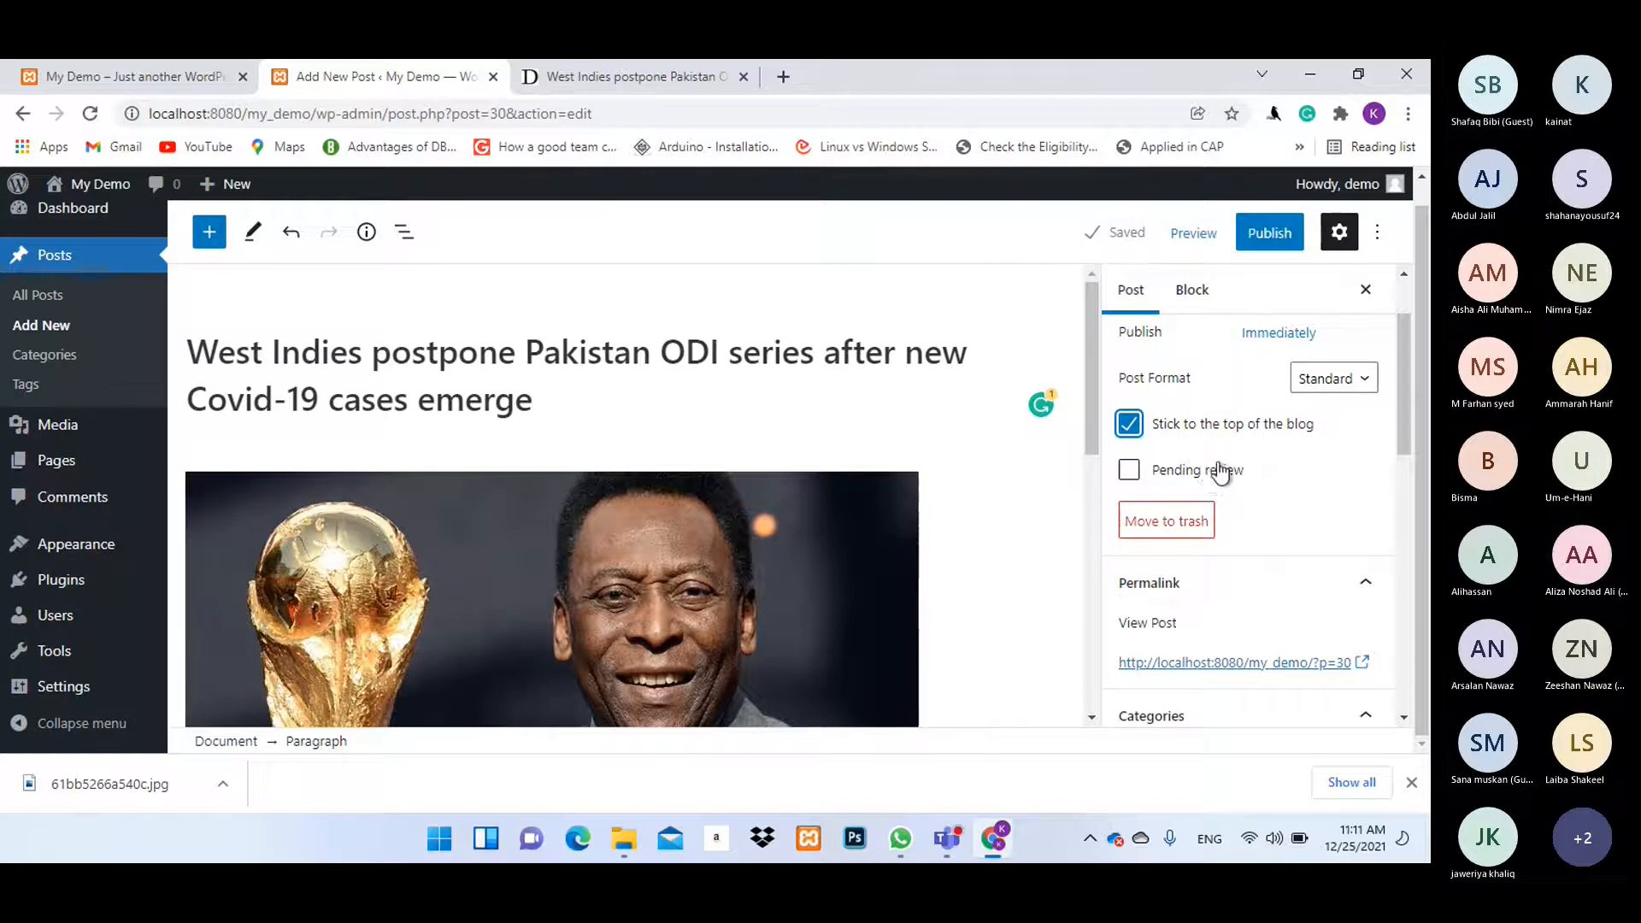
Create a new category named Sports without a parent category and assign it to the post.
scroll(1222, 475, "down", 1)
scroll(1231, 466, "down", 1)
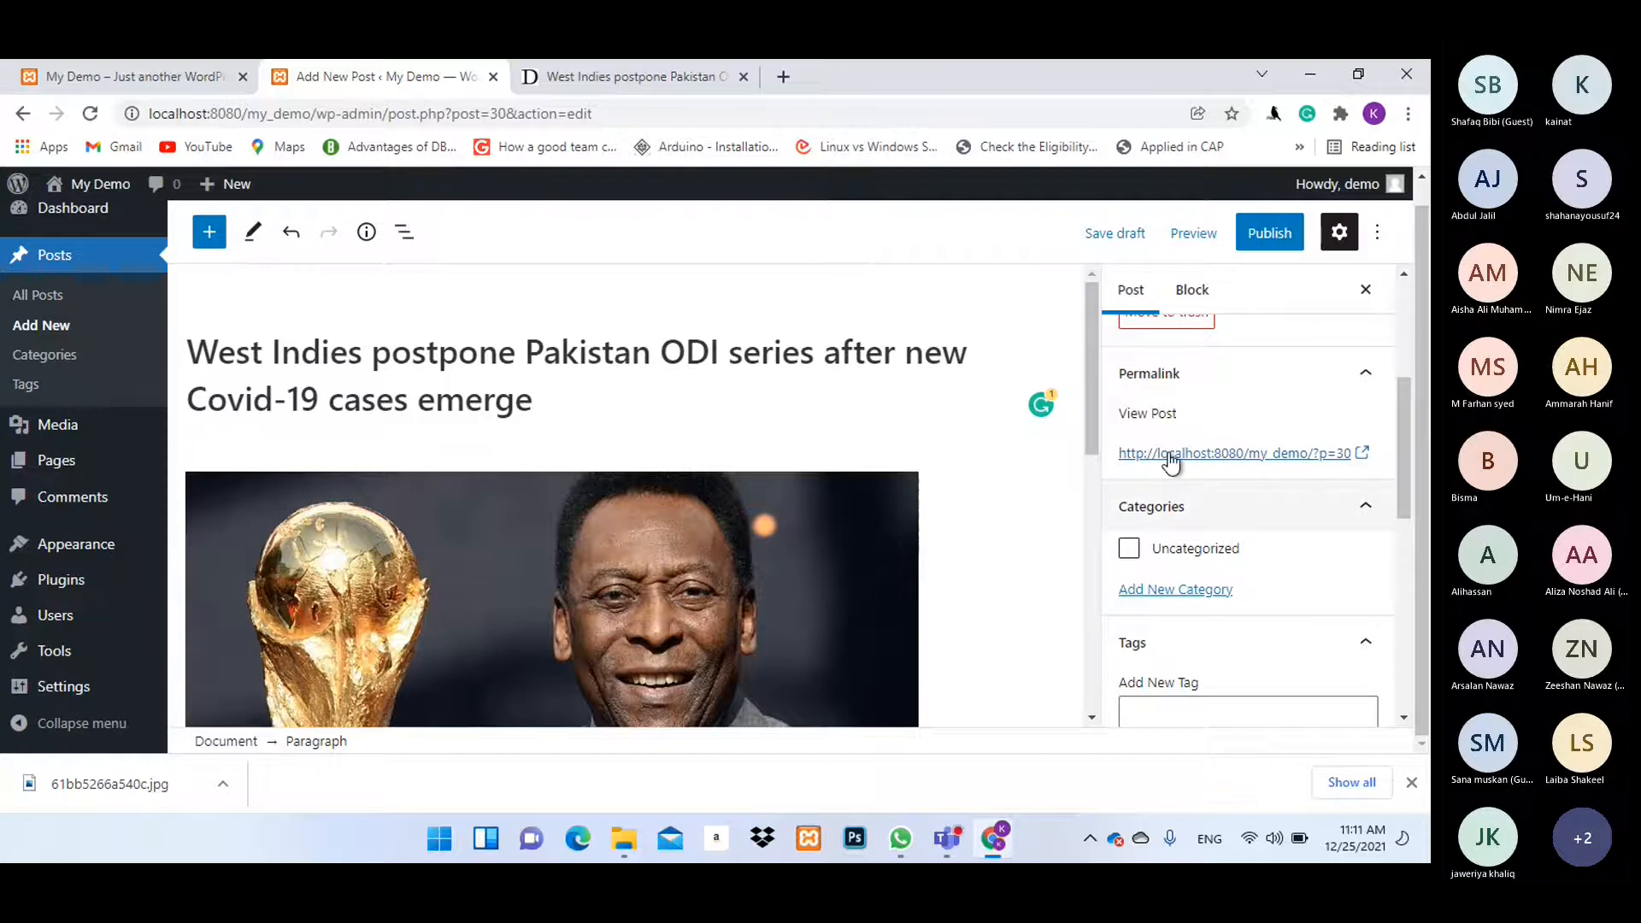
scroll(1259, 403, "down", 1)
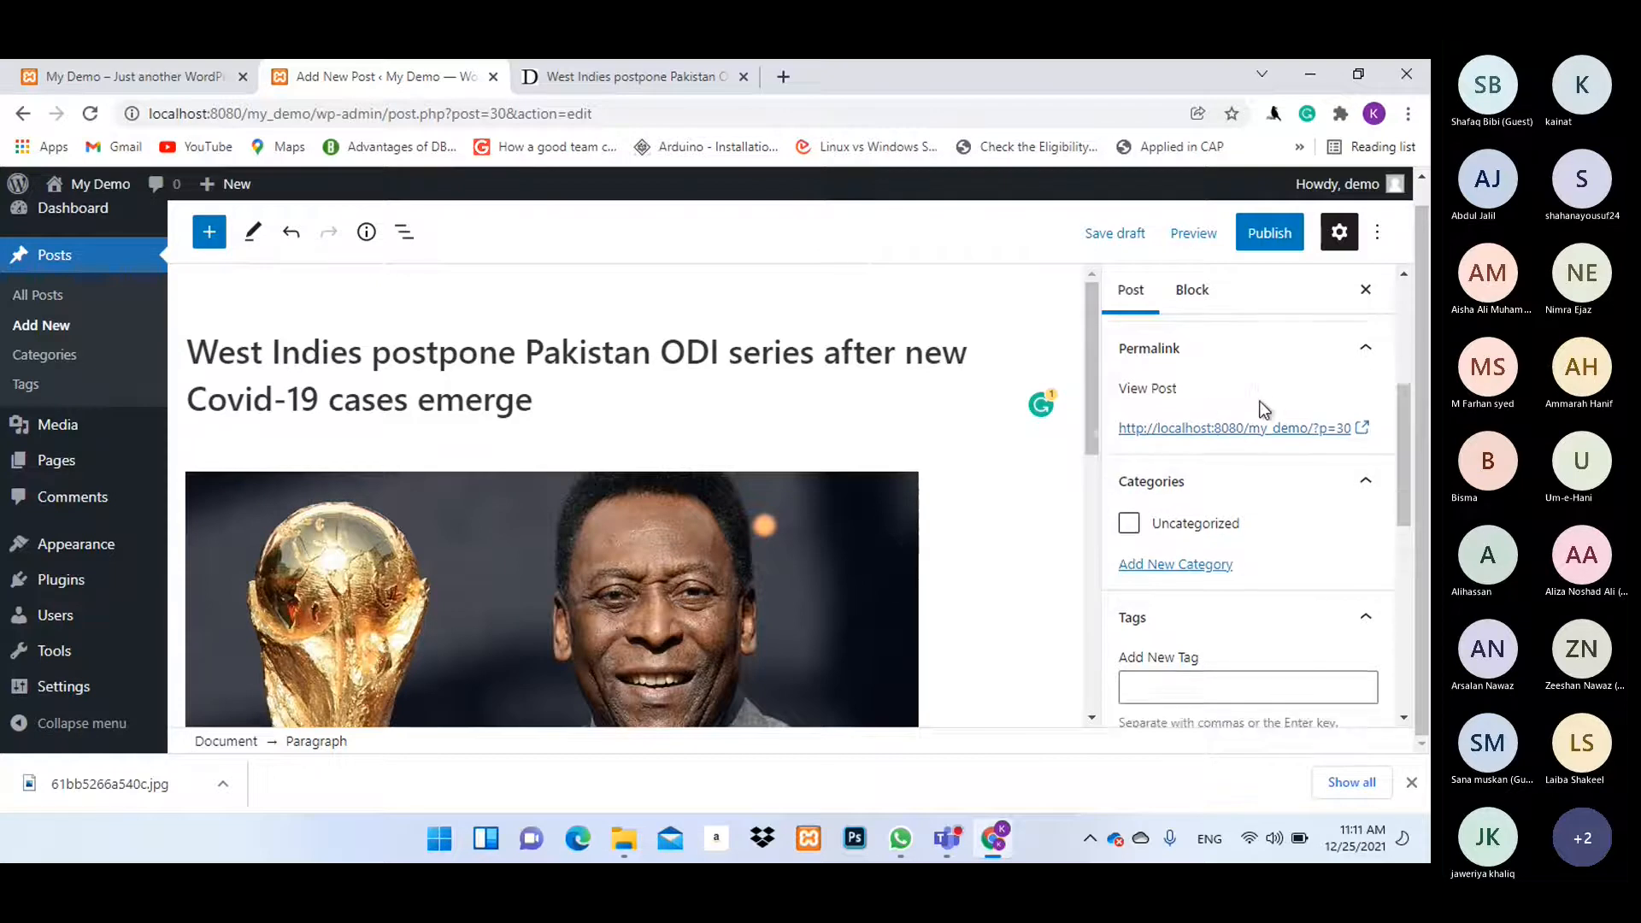
scroll(1263, 408, "down", 1)
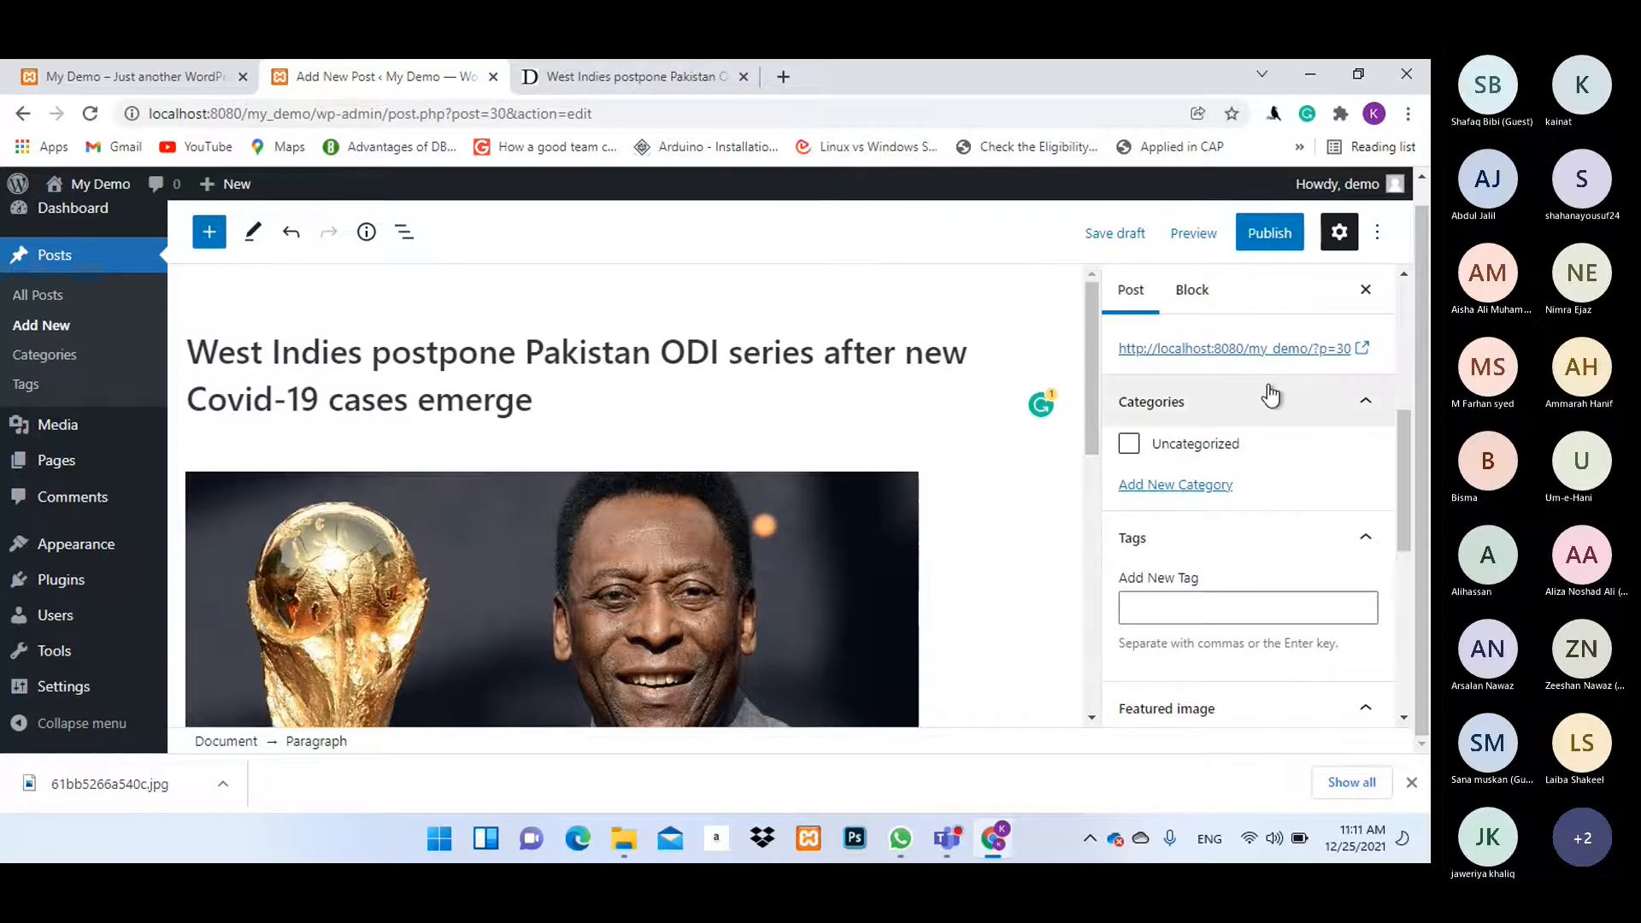
left_click(1182, 487)
left_click(1190, 554)
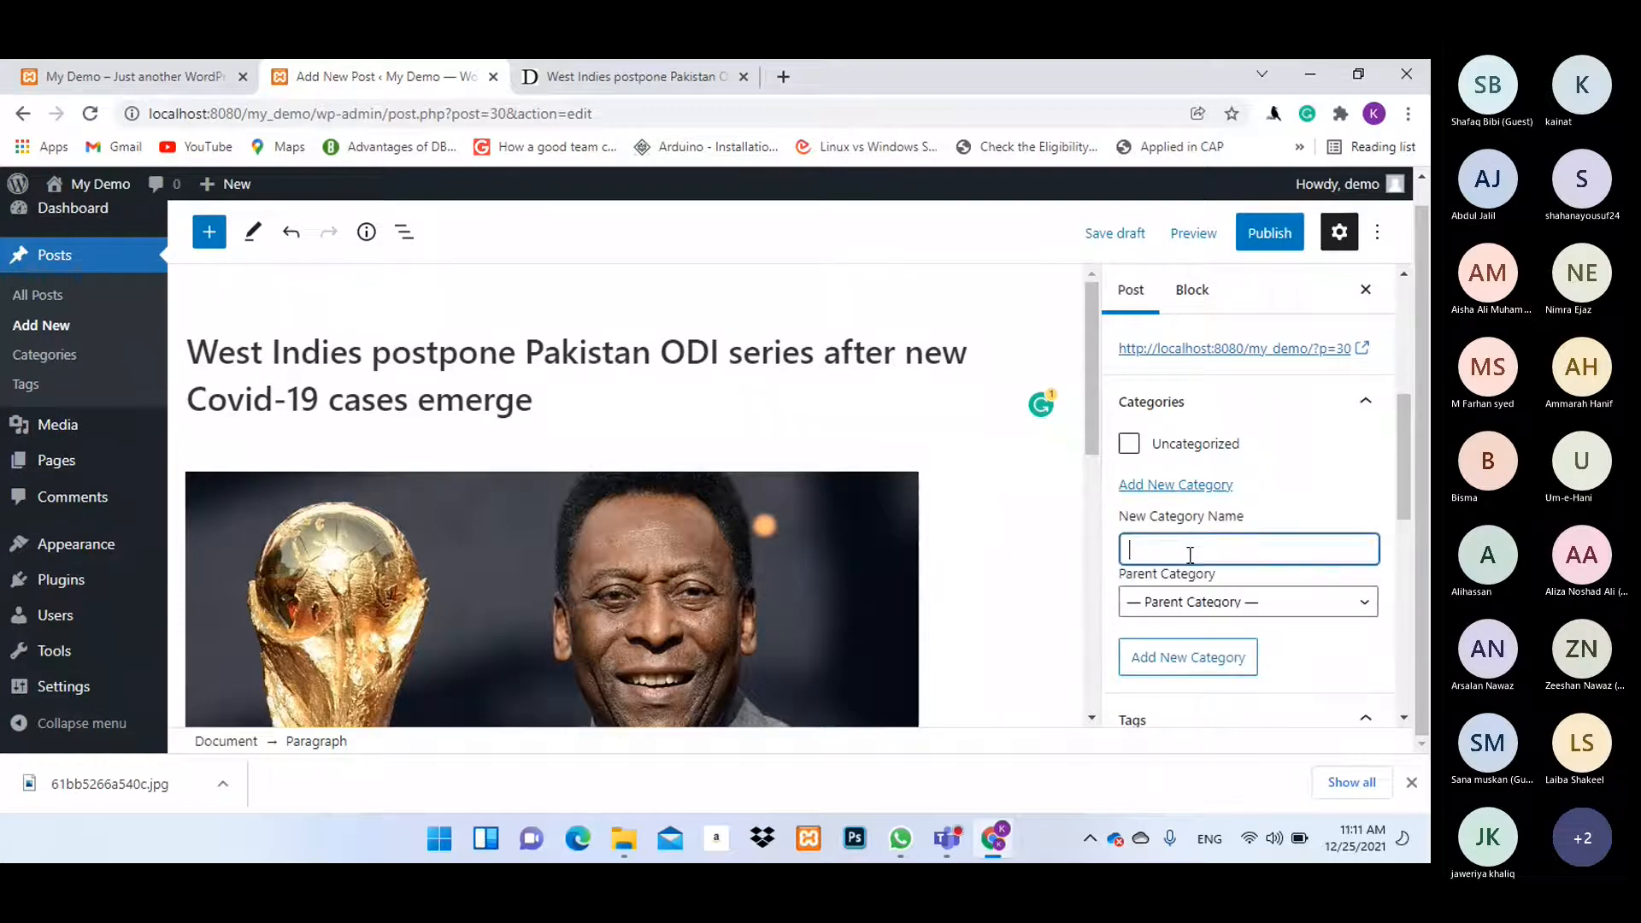
type("Sports")
left_click(1199, 614)
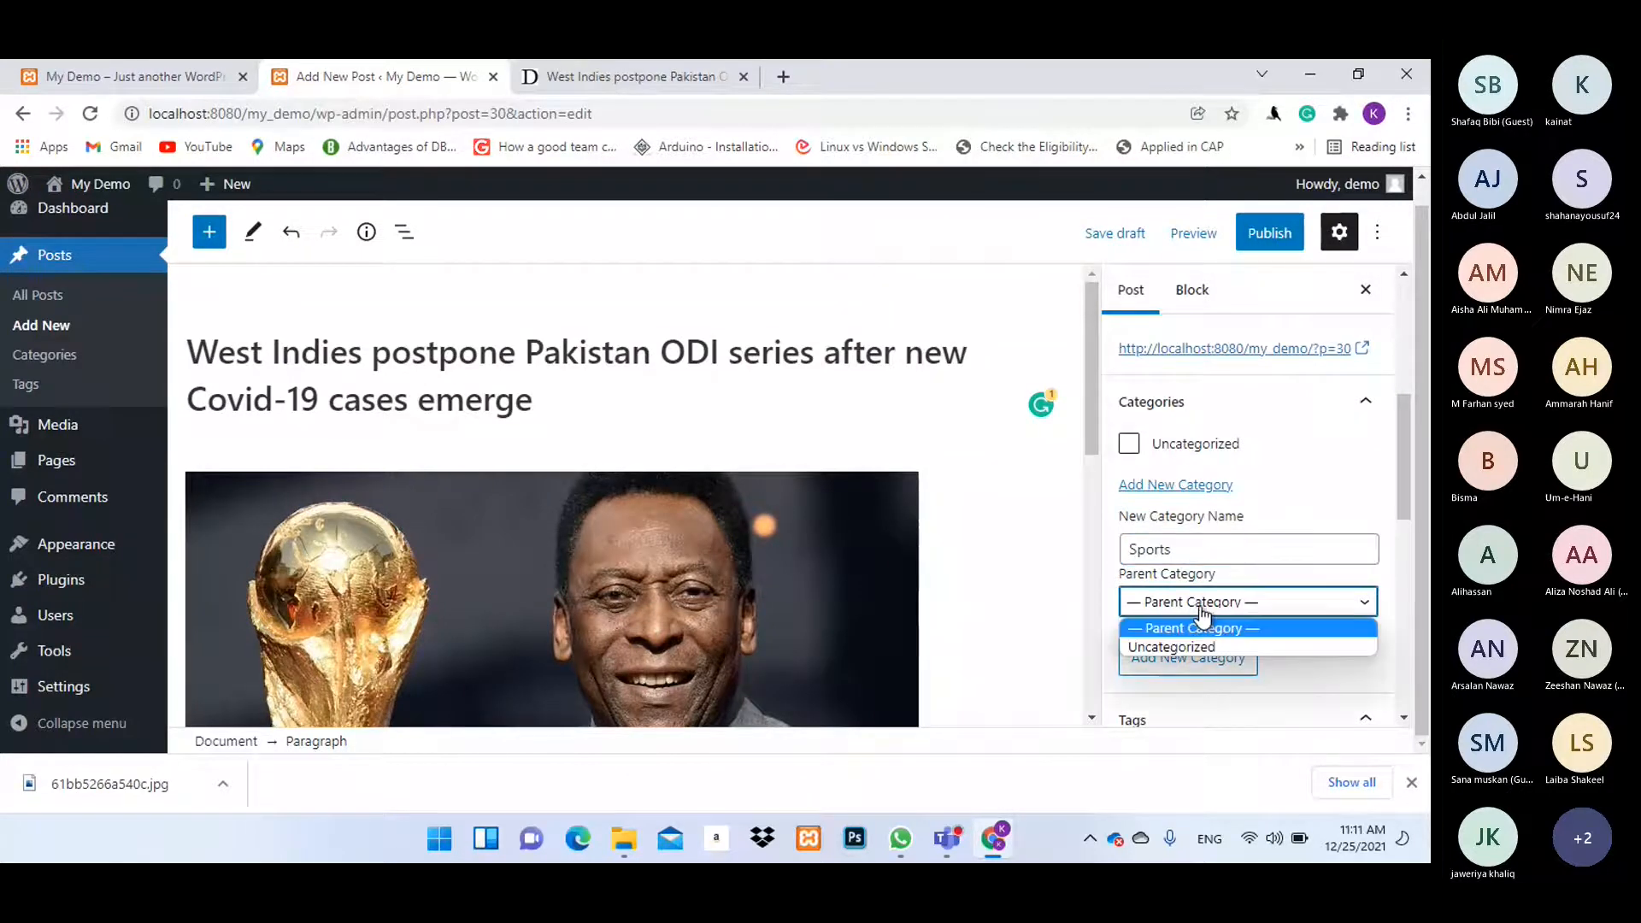
left_click(1201, 612)
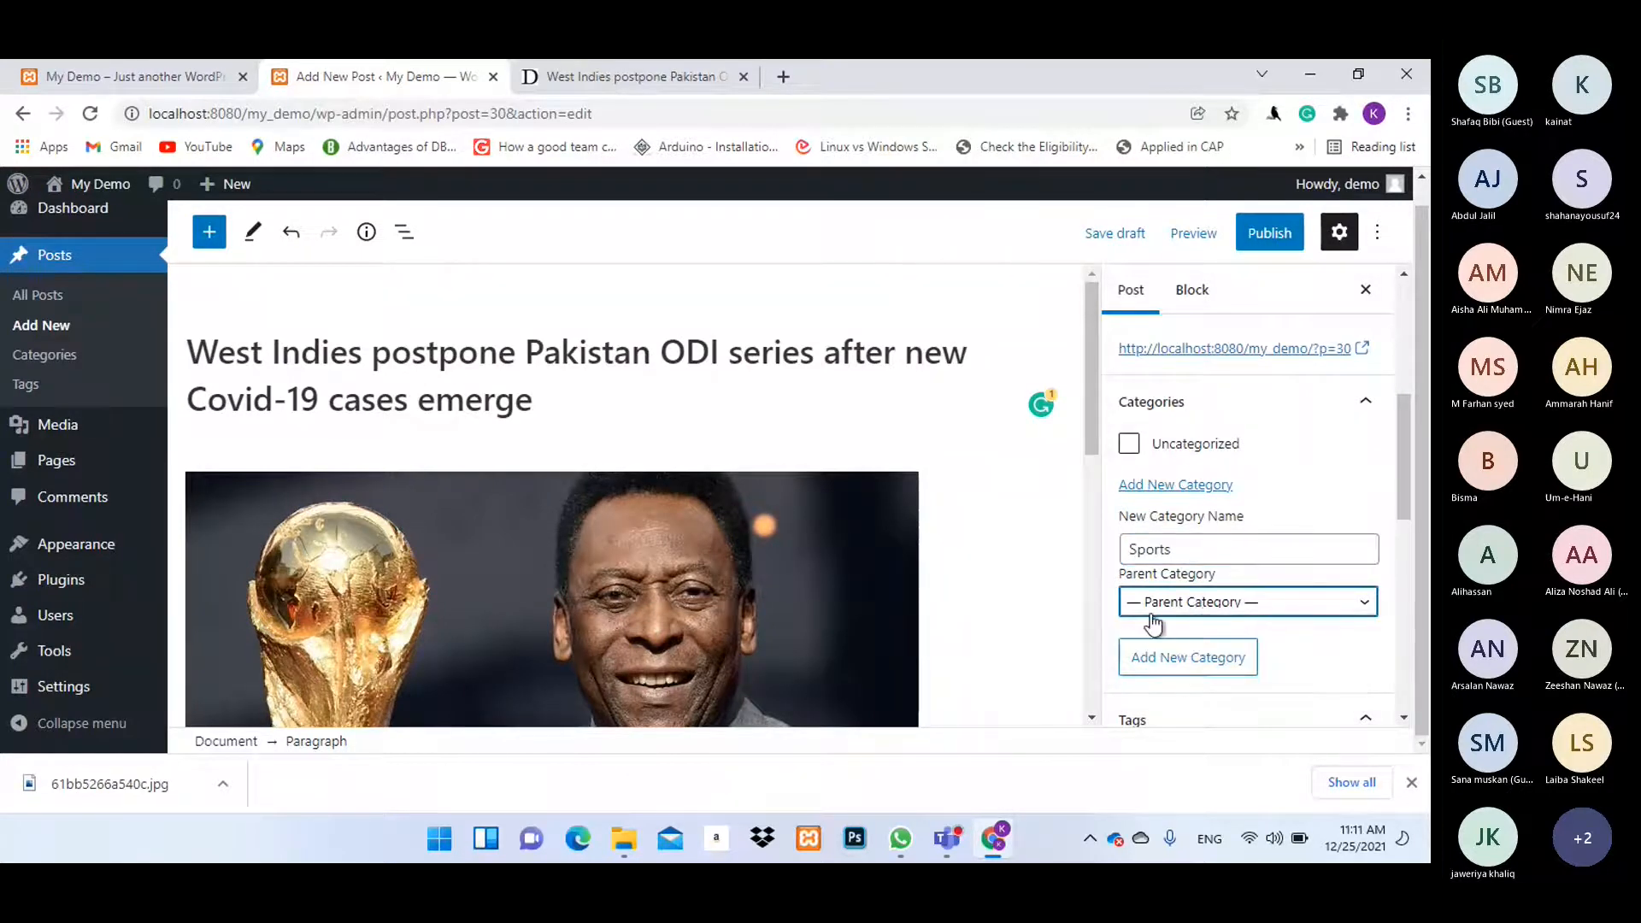
left_click(1171, 605)
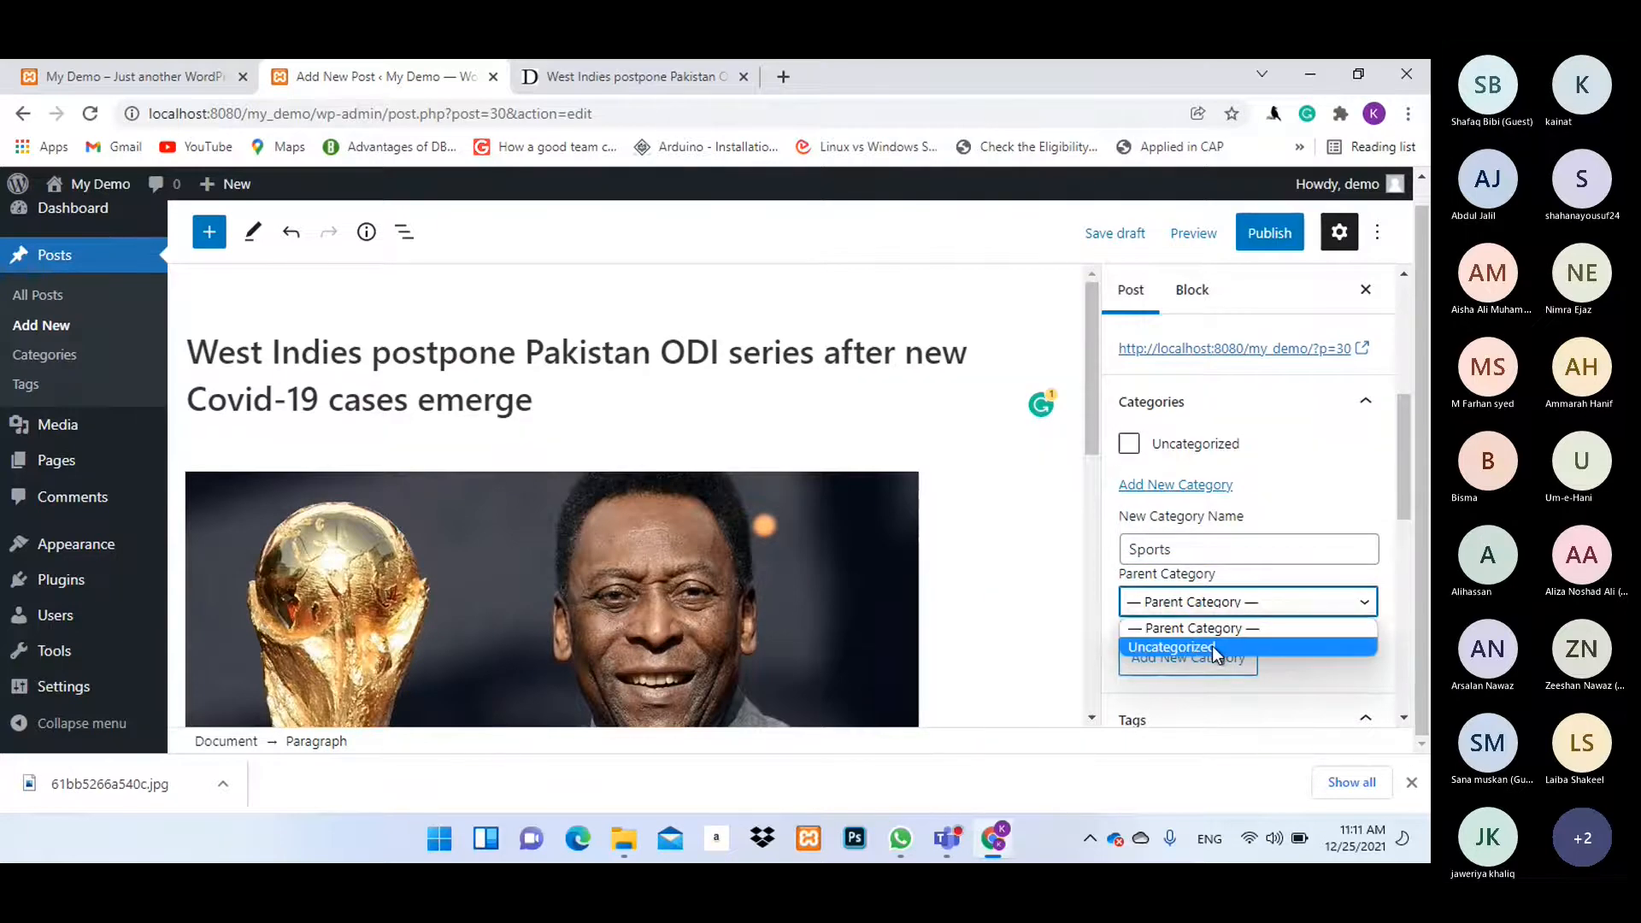
left_click(1198, 623)
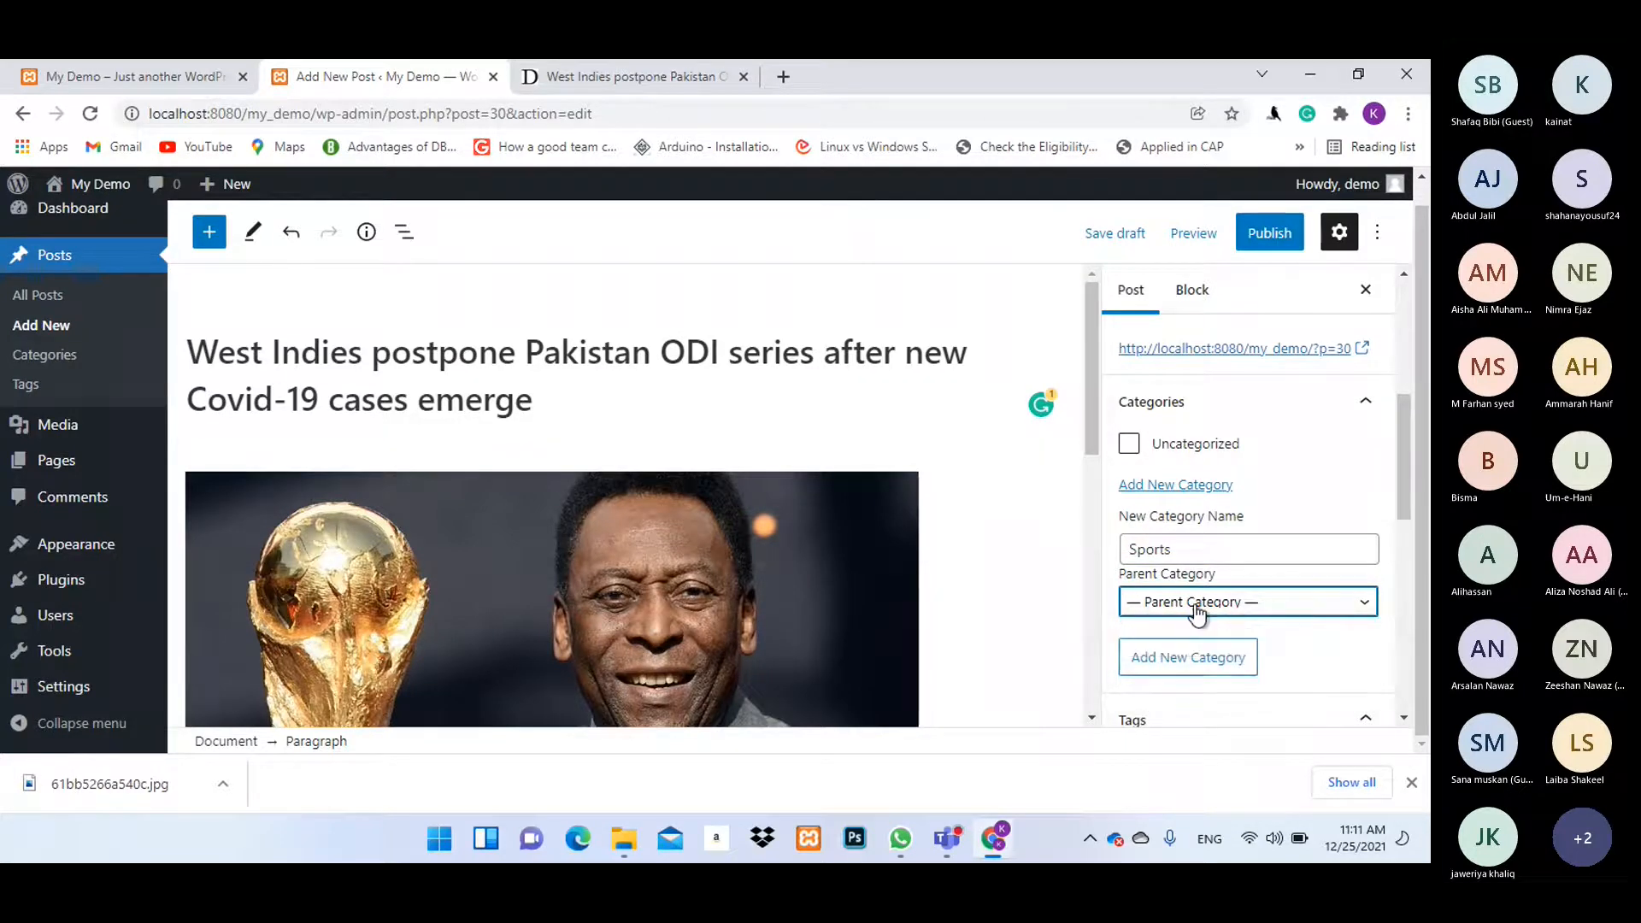
left_click(1173, 663)
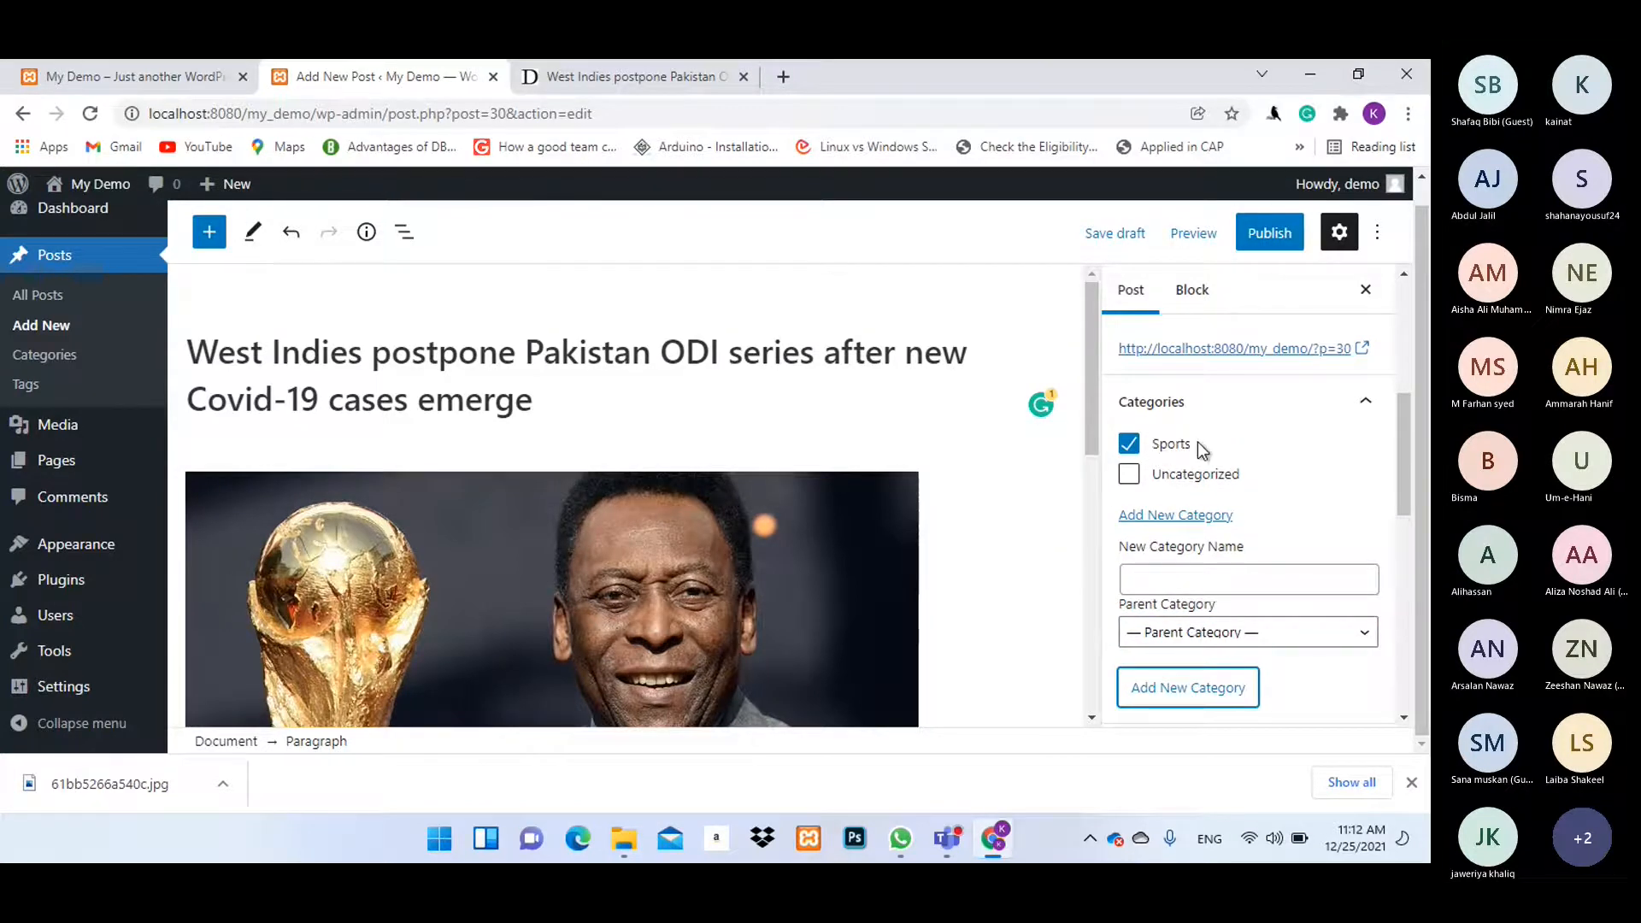
Create another category named Education without a parent category.
left_click(1213, 576)
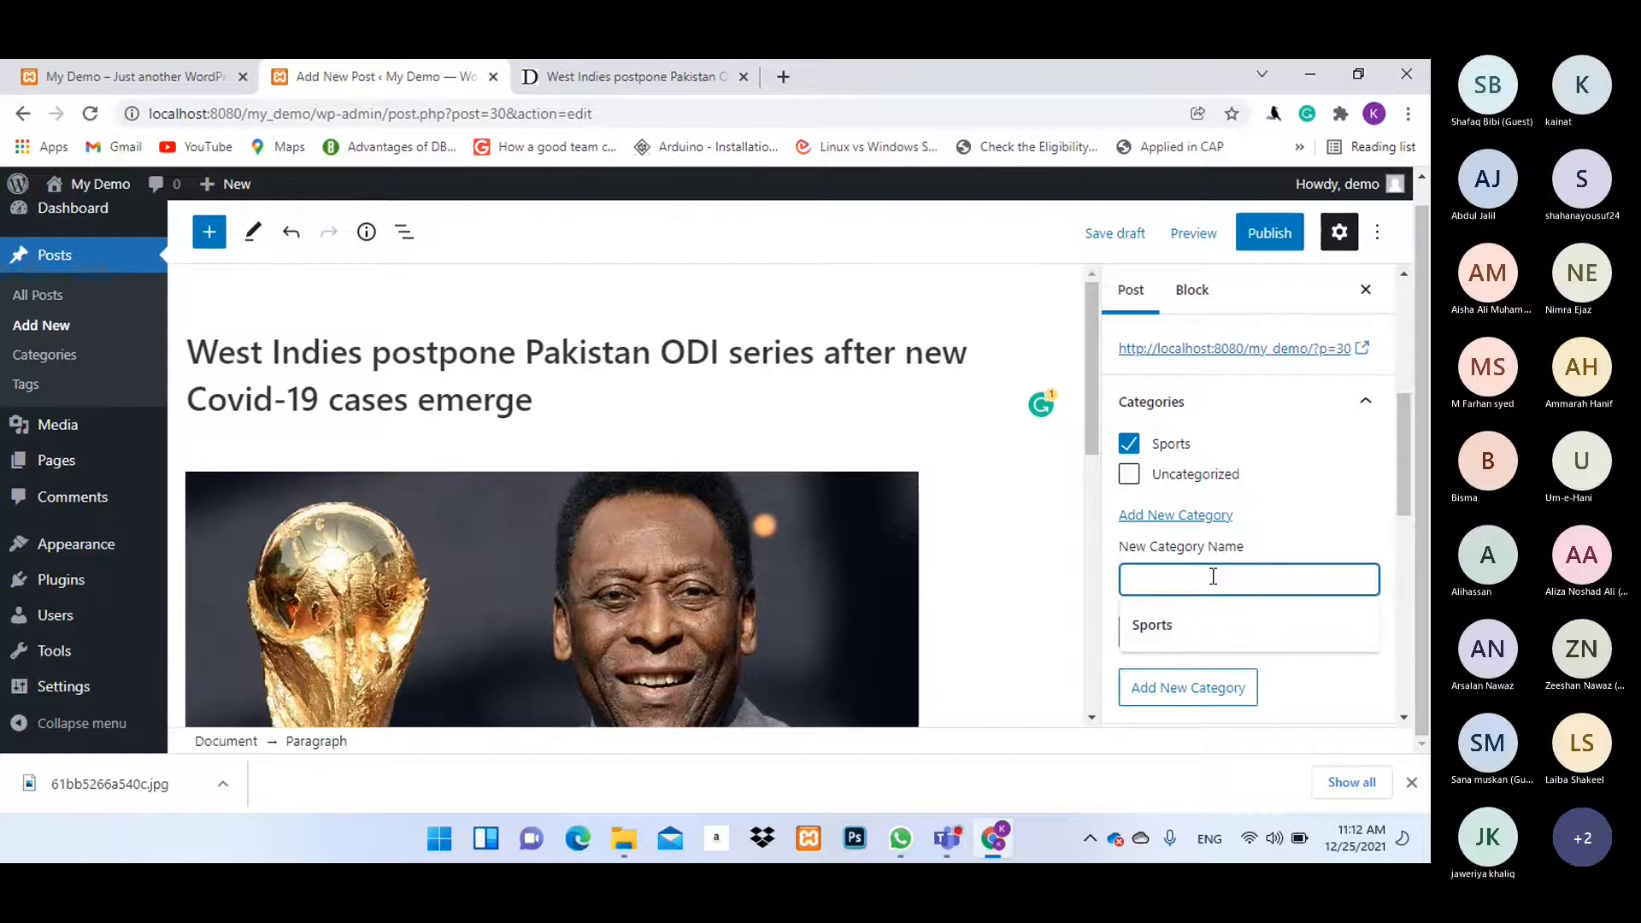
type("Education")
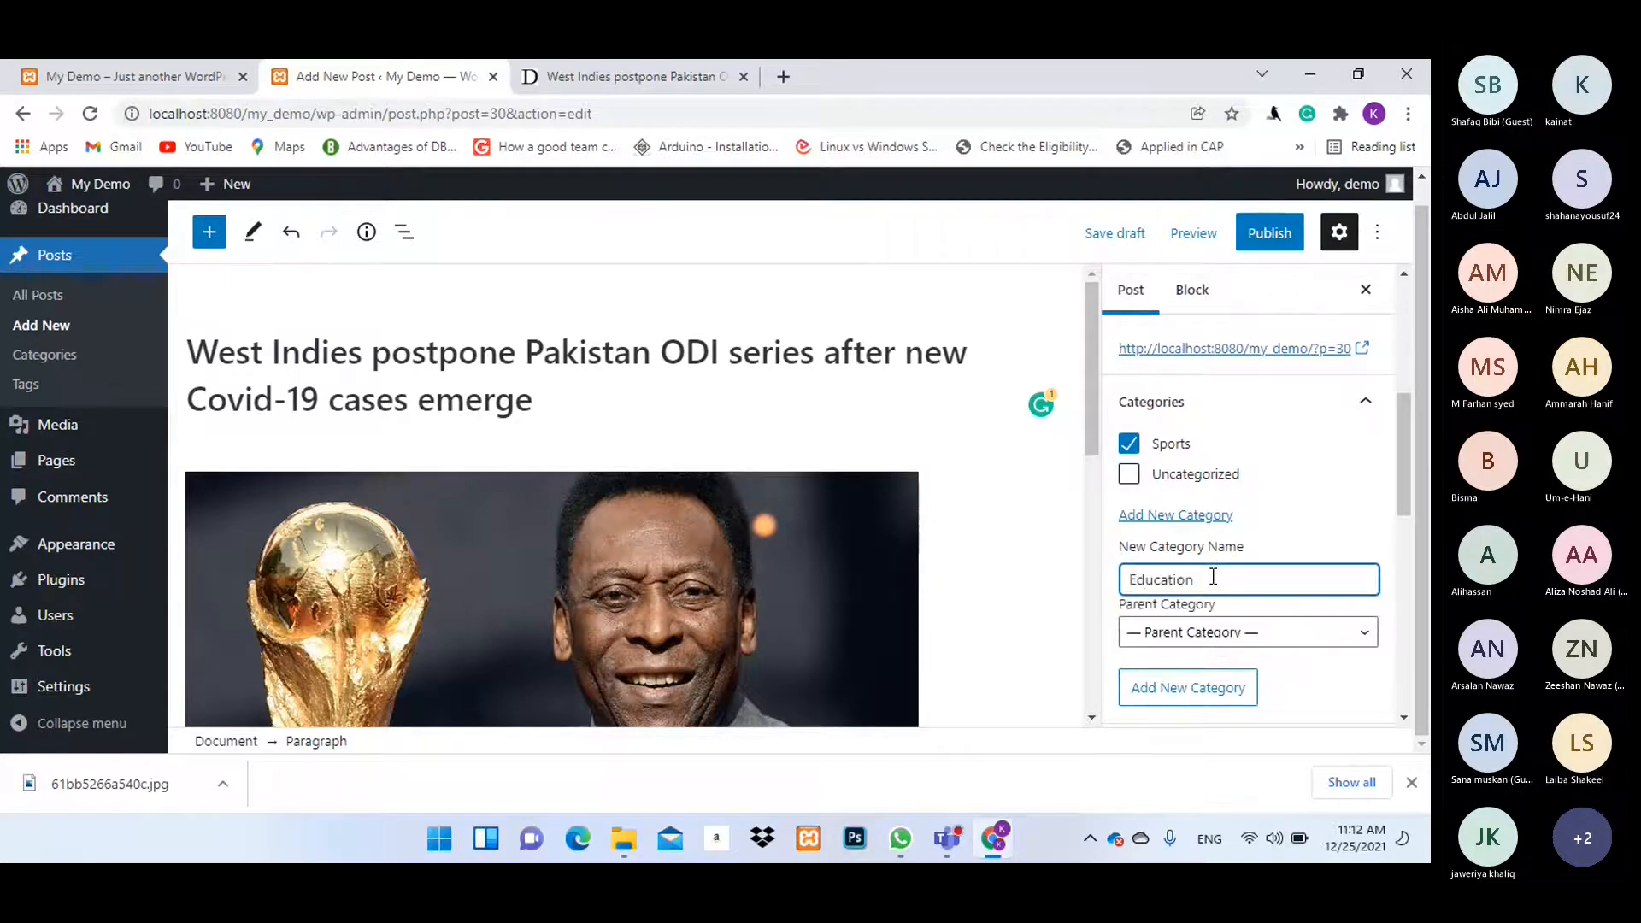
left_click(1207, 688)
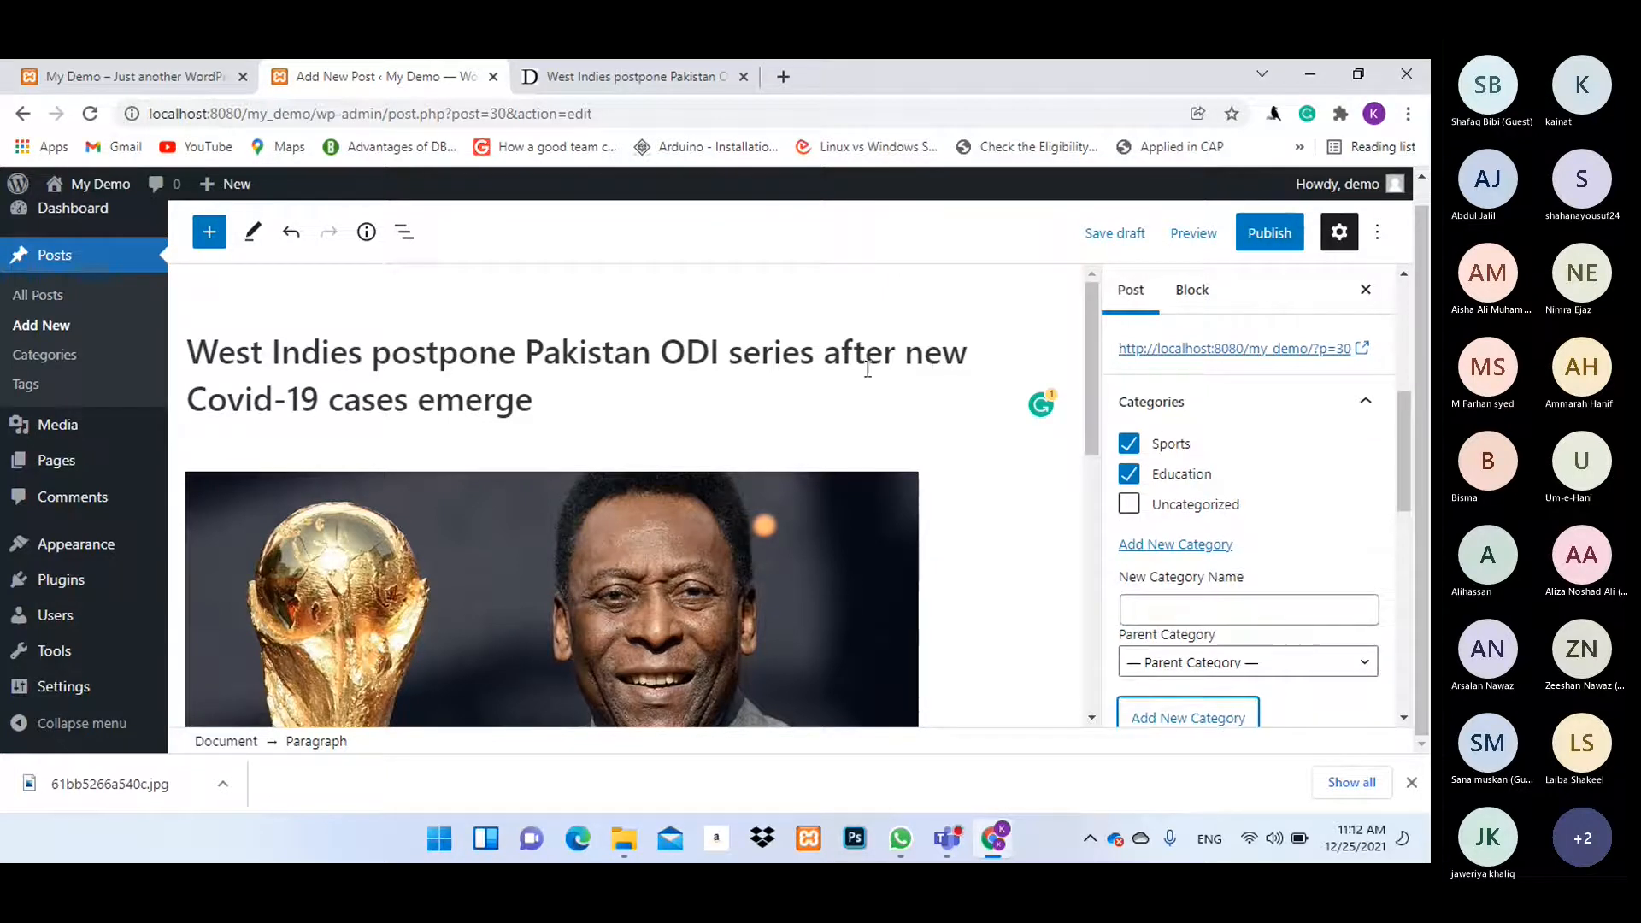
Remove the Education category from the post and assign Uncategorized alongside Sports.
left_click_drag(539, 401, 186, 352)
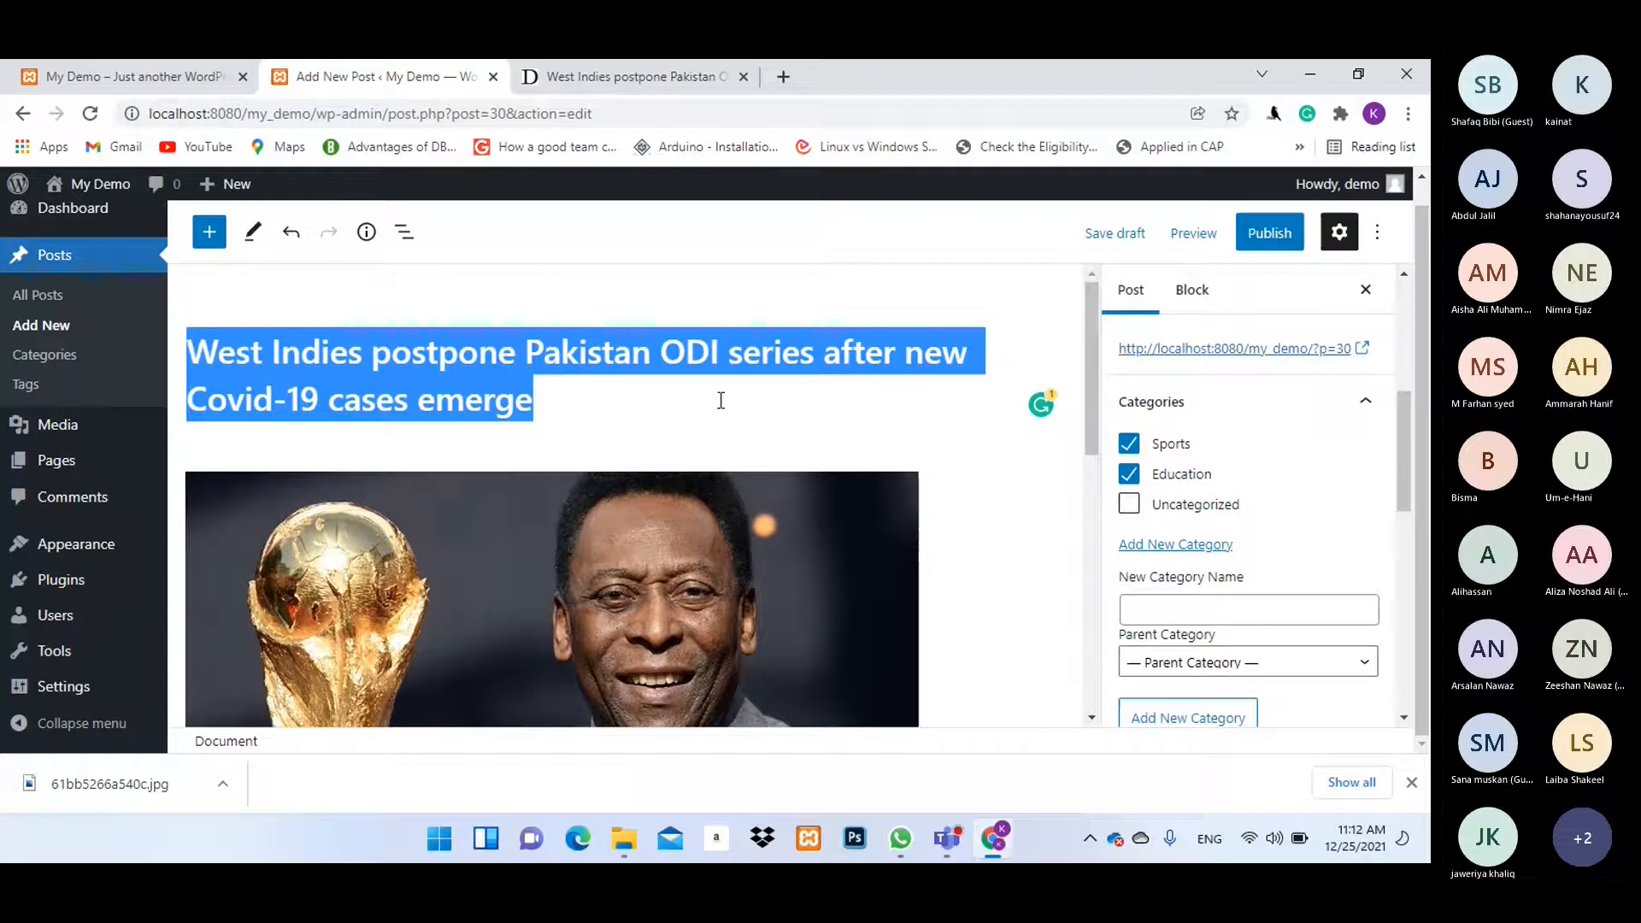
left_click(648, 402)
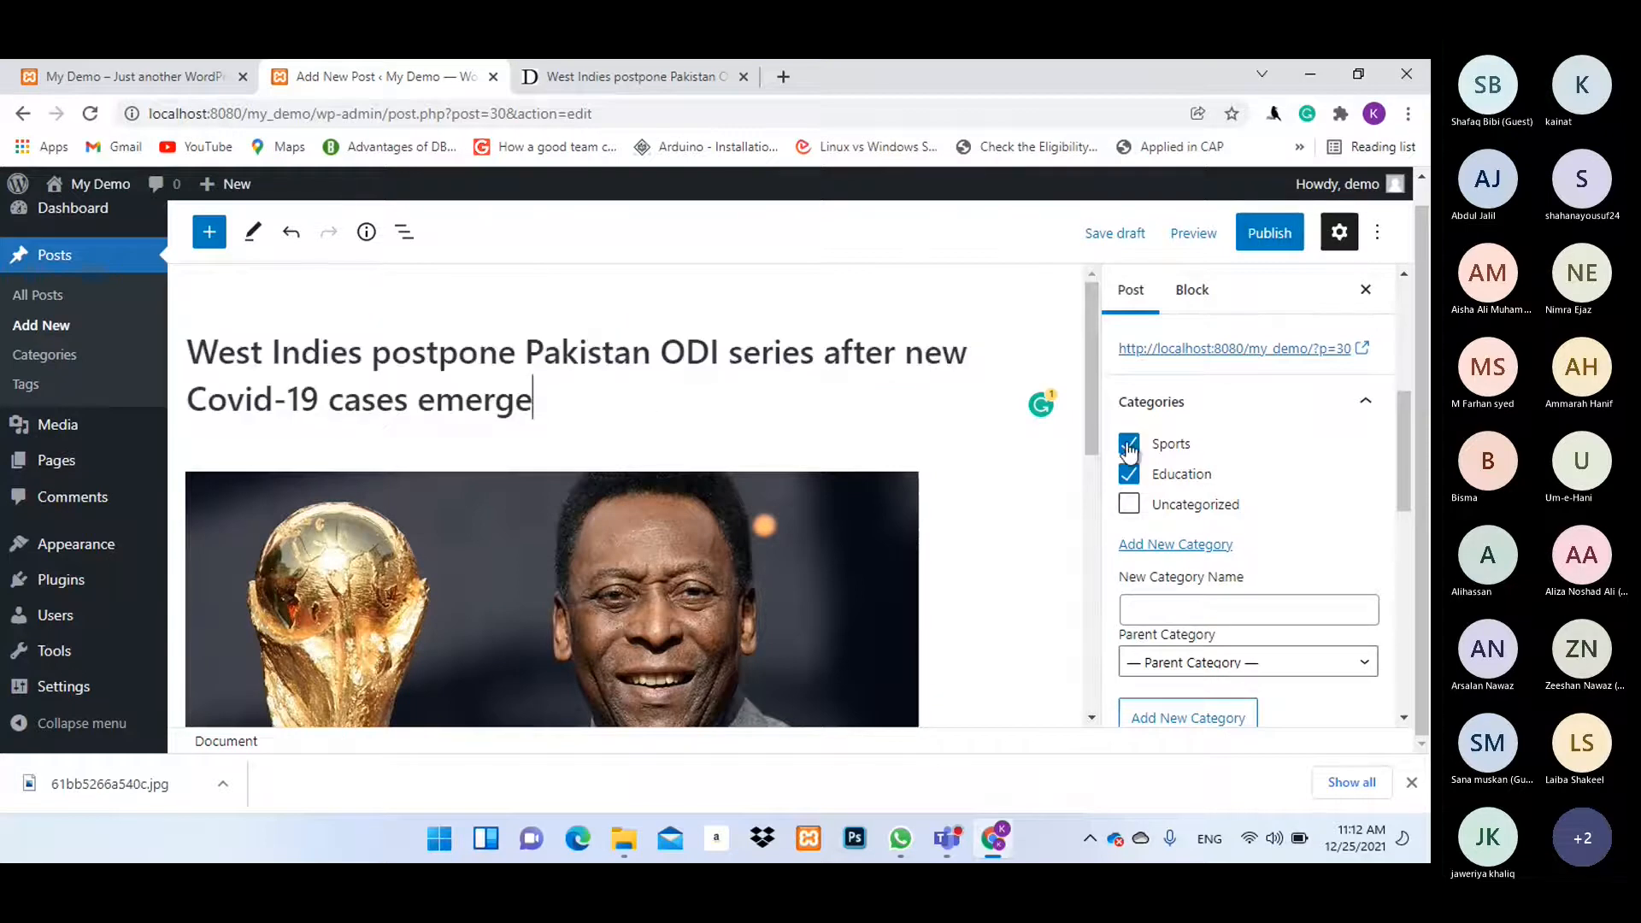
left_click(1131, 480)
left_click(1187, 506)
left_click_drag(556, 405, 328, 402)
left_click(553, 402)
Tag the post with "covid 19", "pakistan" and "odi series".
scroll(1194, 453, "down", 5)
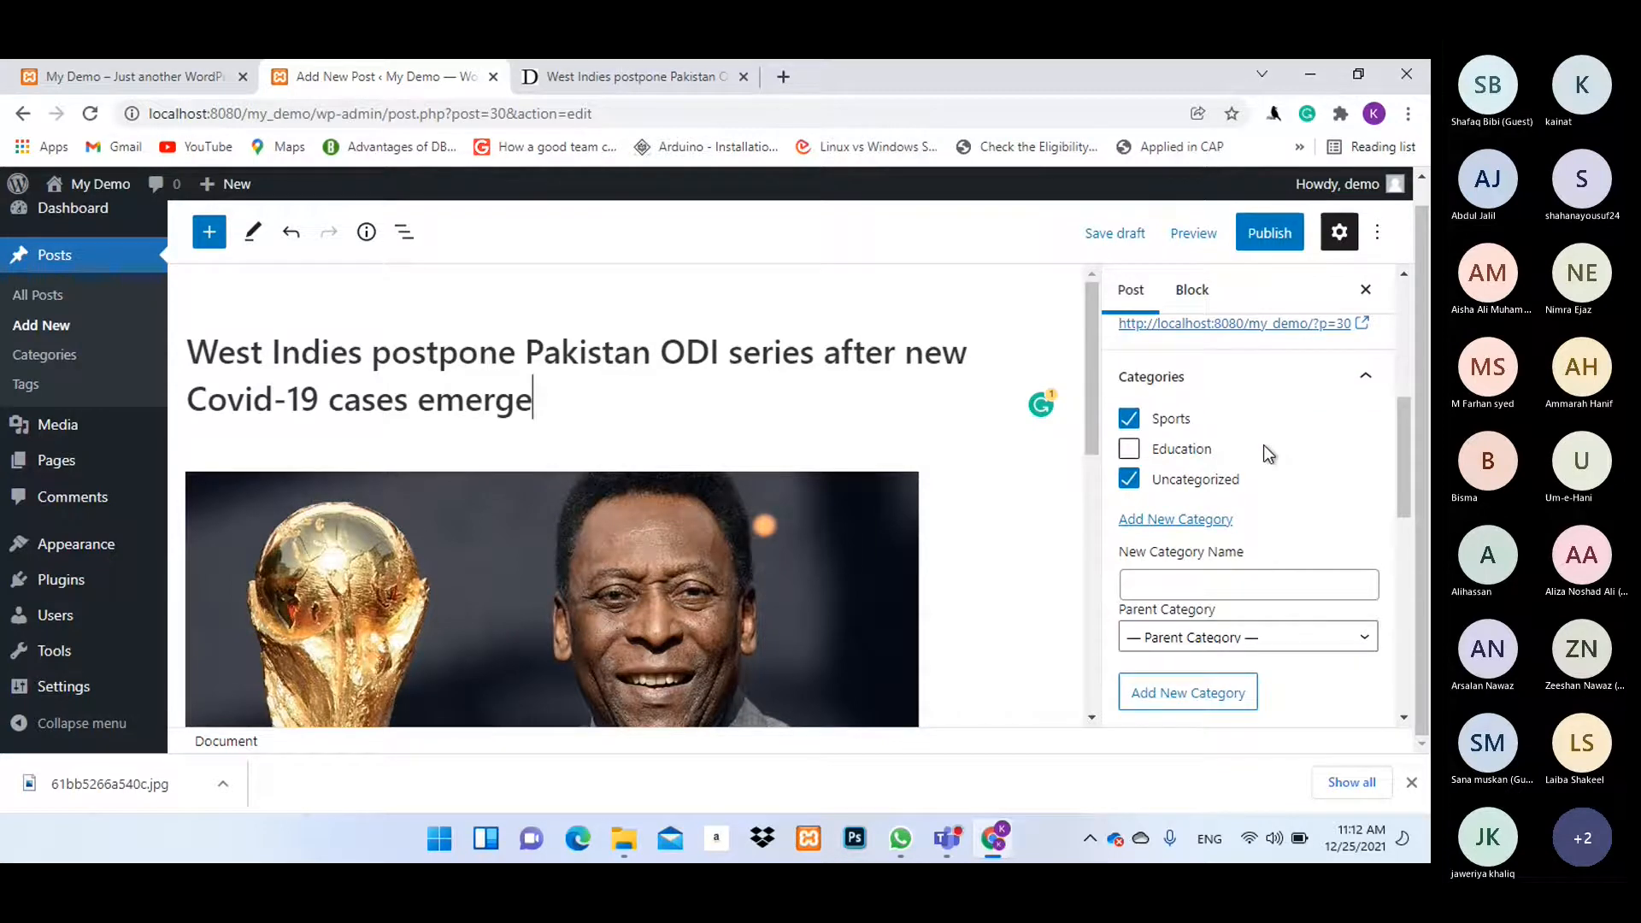
scroll(1311, 457, "up", 1)
left_click(1190, 430)
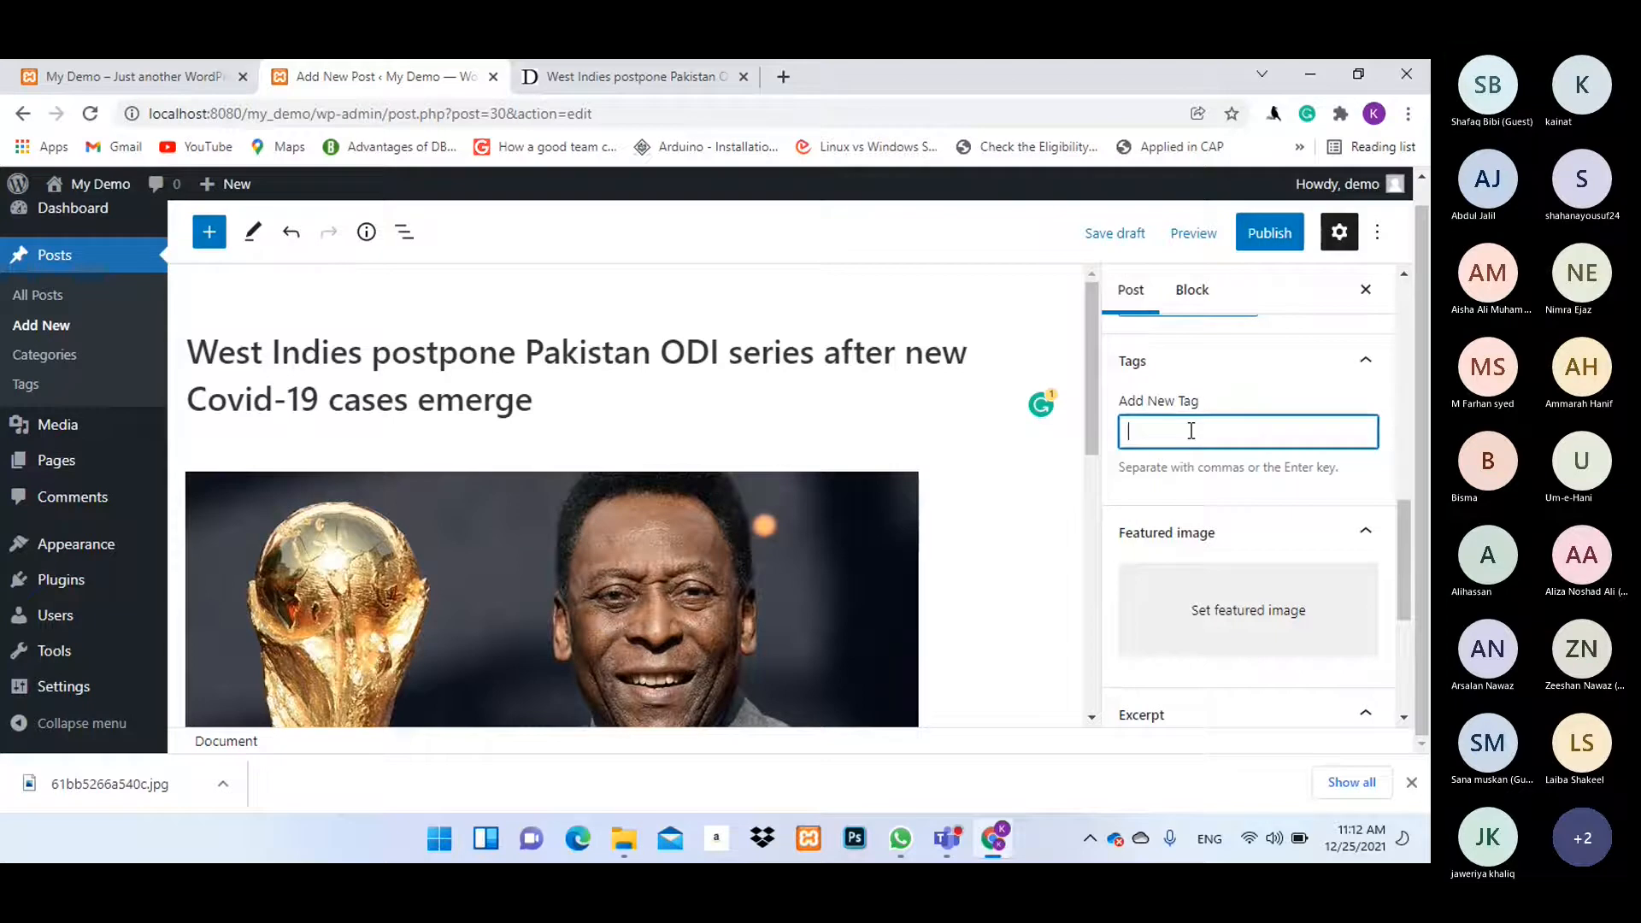
type("covid 19")
key("Return")
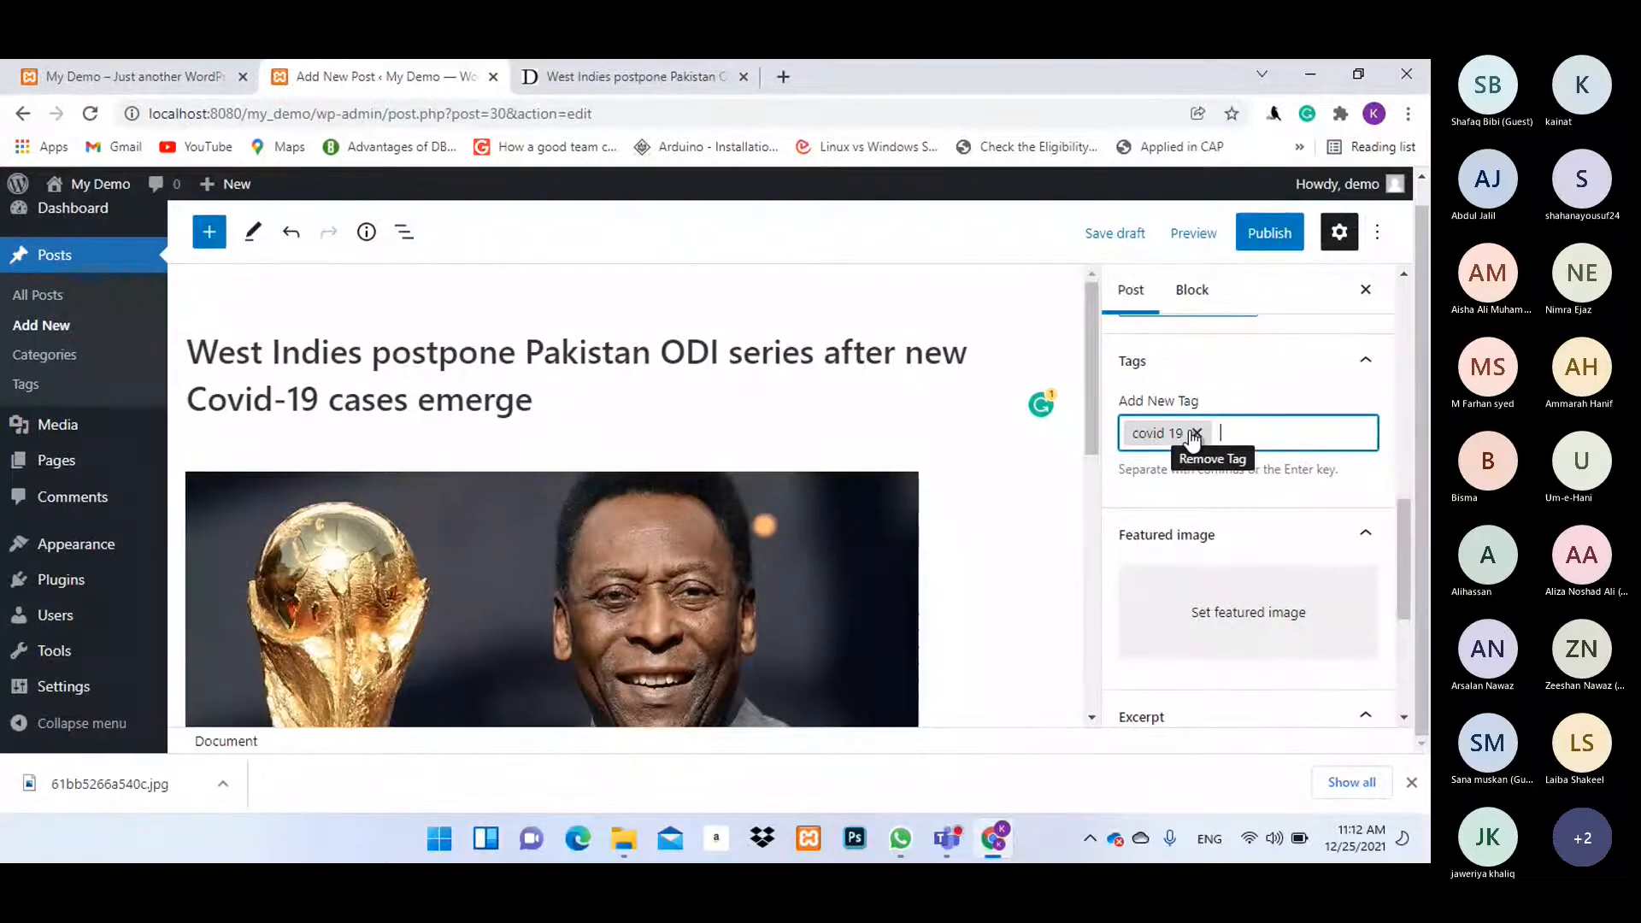
type("pakistan")
key("Return")
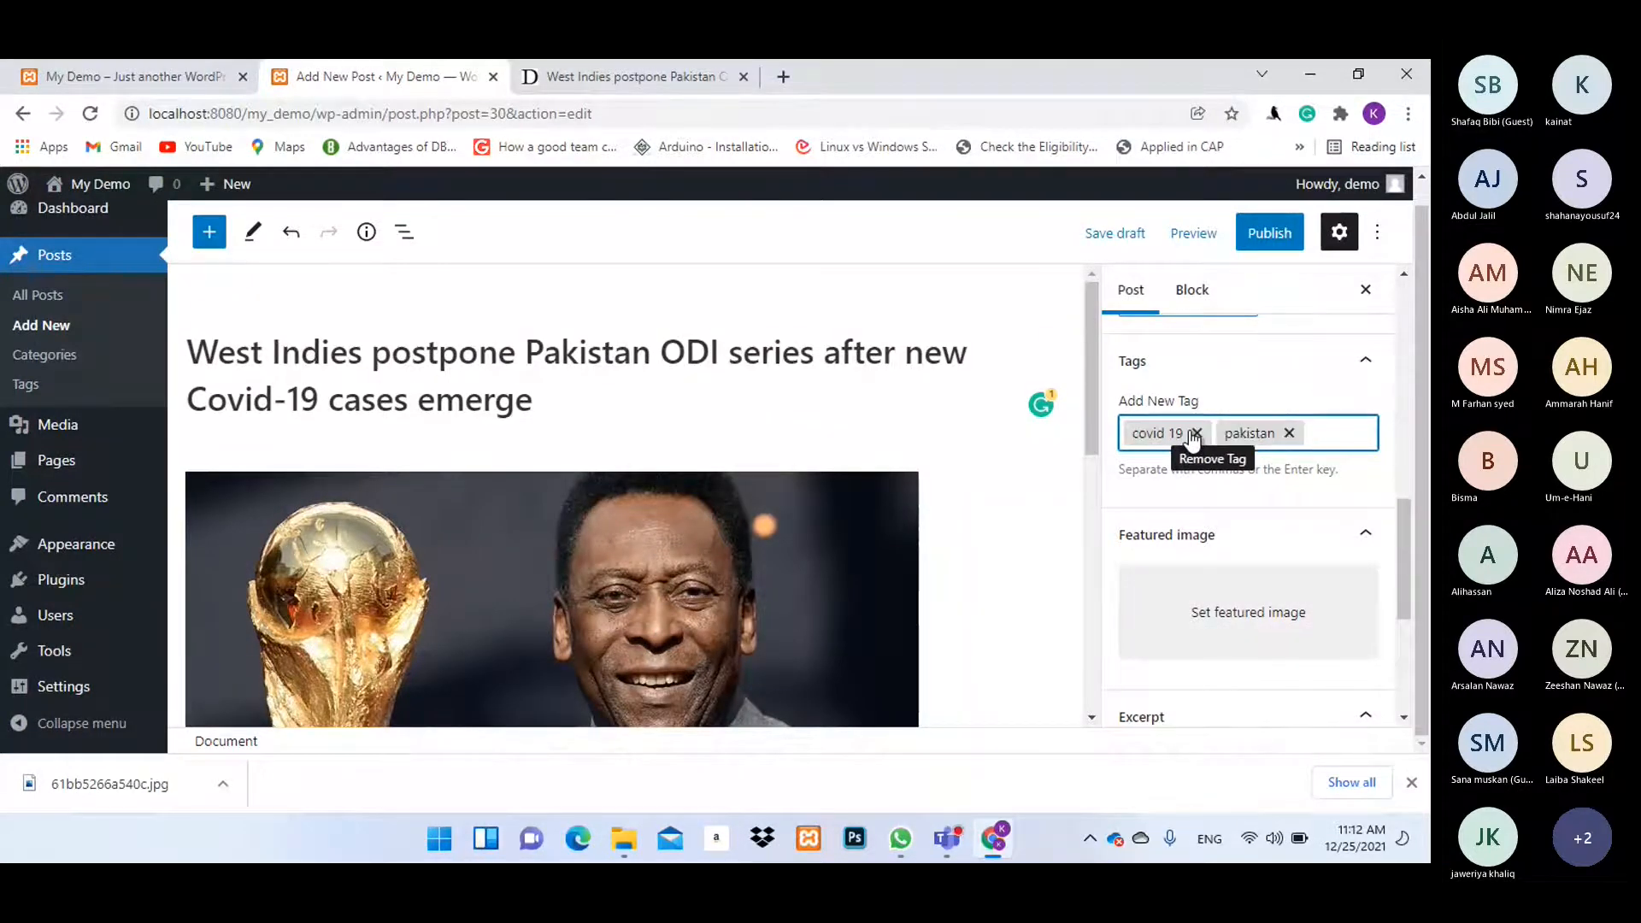
type("odi series")
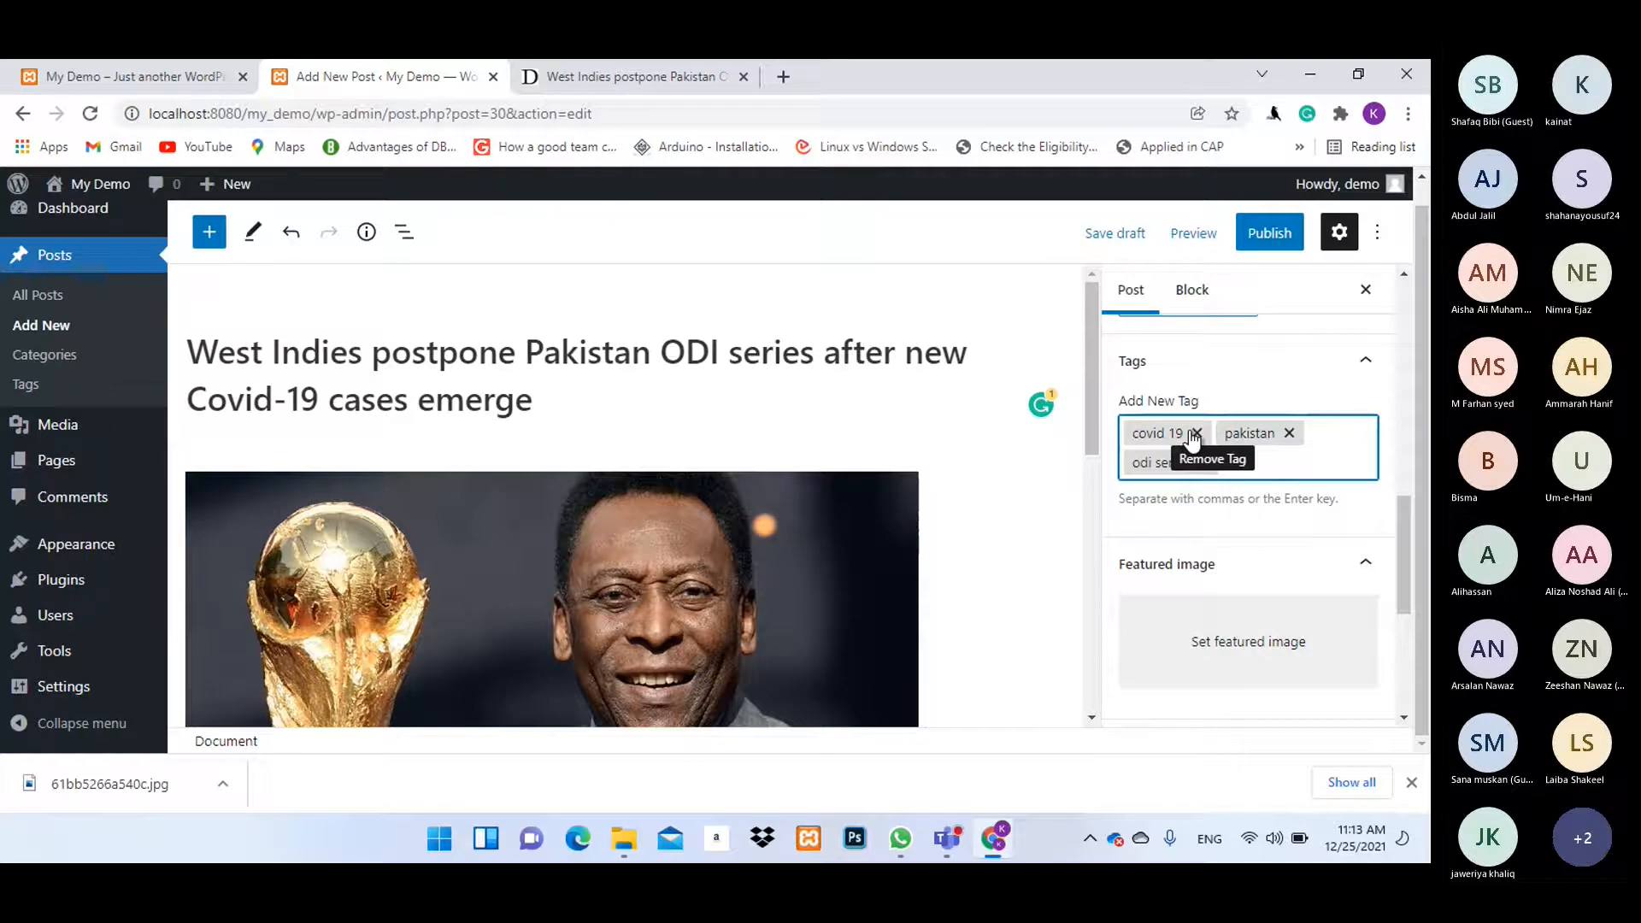
key("Return")
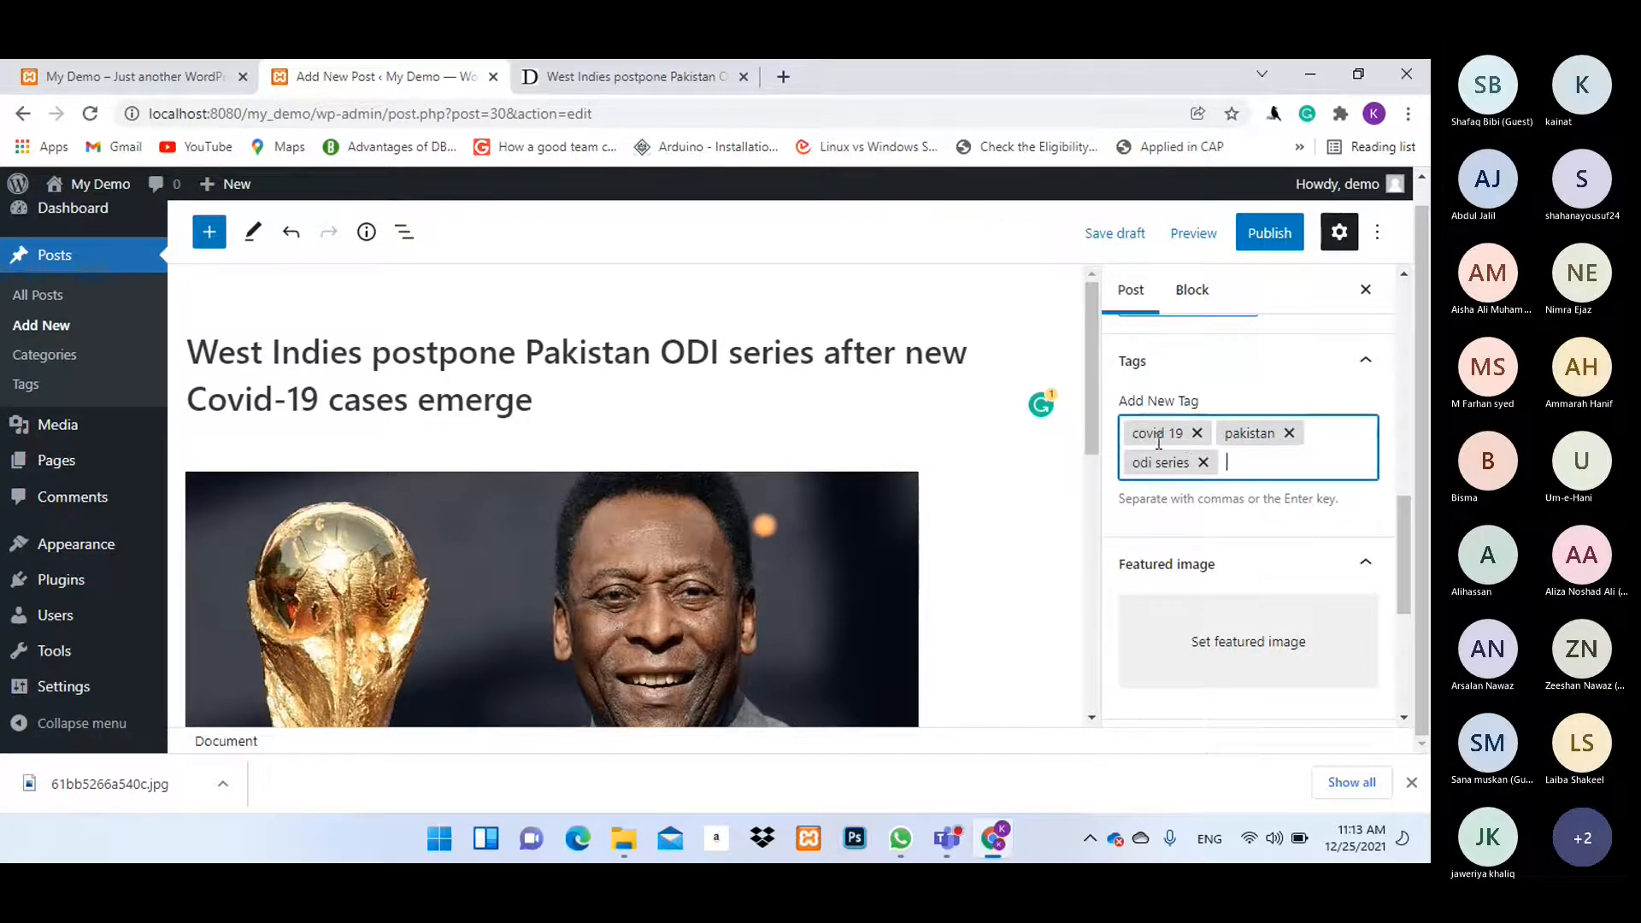
Examine the post's featured image, excerpt and discussion settings.
scroll(1282, 448, "down", 1)
scroll(1290, 465, "down", 4)
scroll(1197, 410, "up", 1)
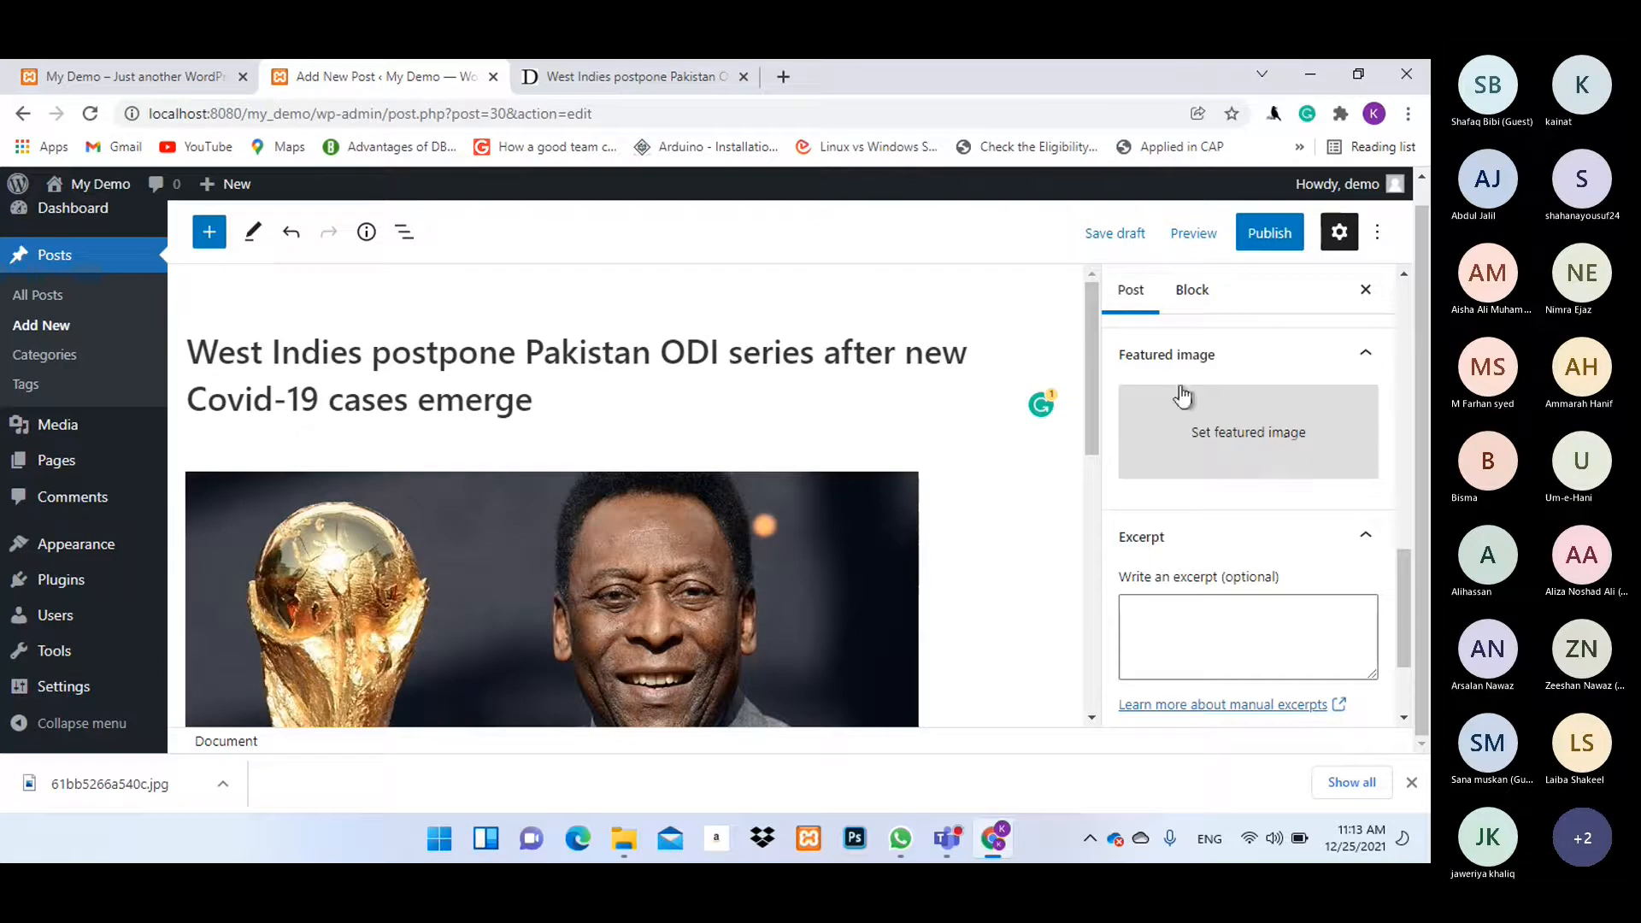
scroll(1192, 410, "up", 3)
scroll(1231, 406, "down", 3)
scroll(1278, 417, "down", 2)
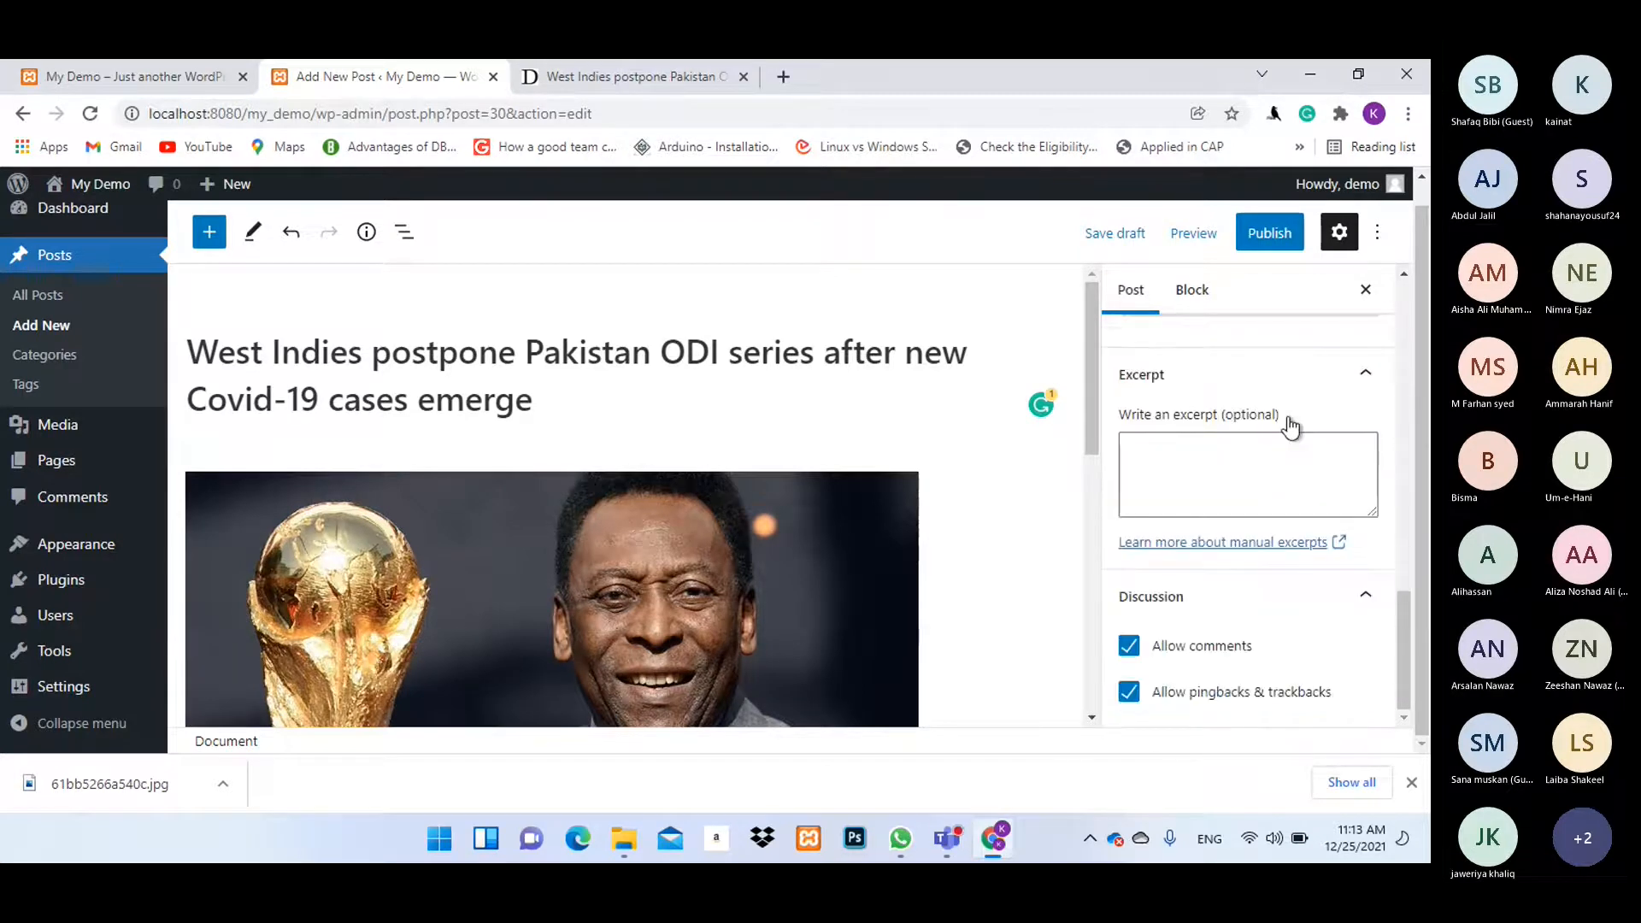
Examine the image block's style settings and the post's categories, tags, excerpt and discussion options.
left_click(601, 545)
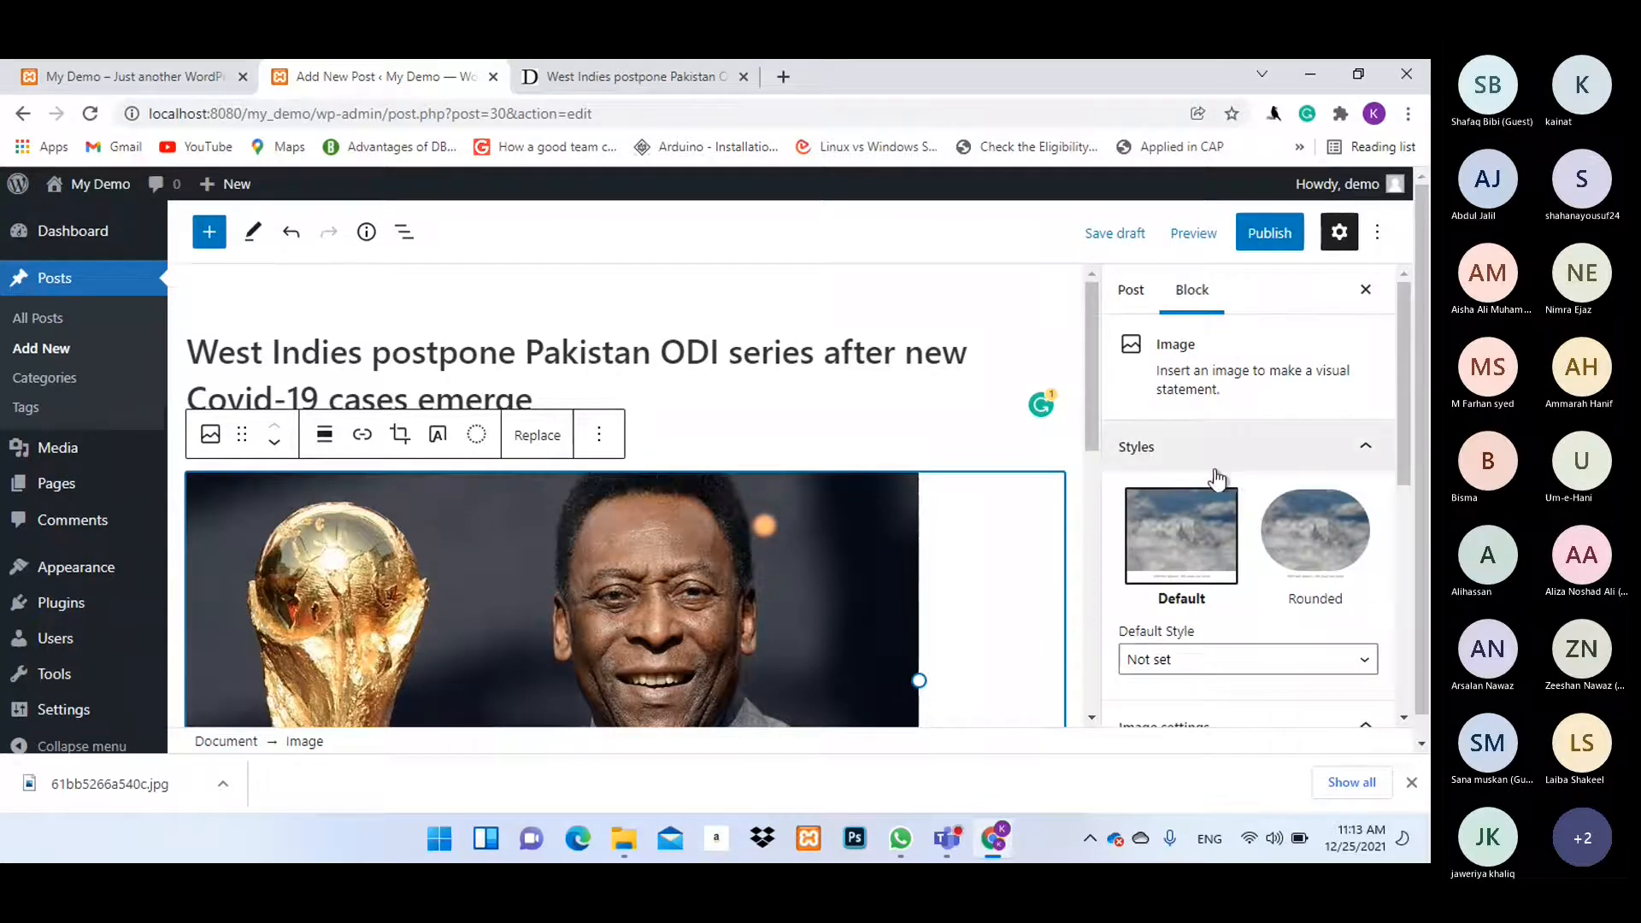
left_click_drag(1405, 408, 1407, 475)
left_click(868, 380)
scroll(1274, 421, "down", 6)
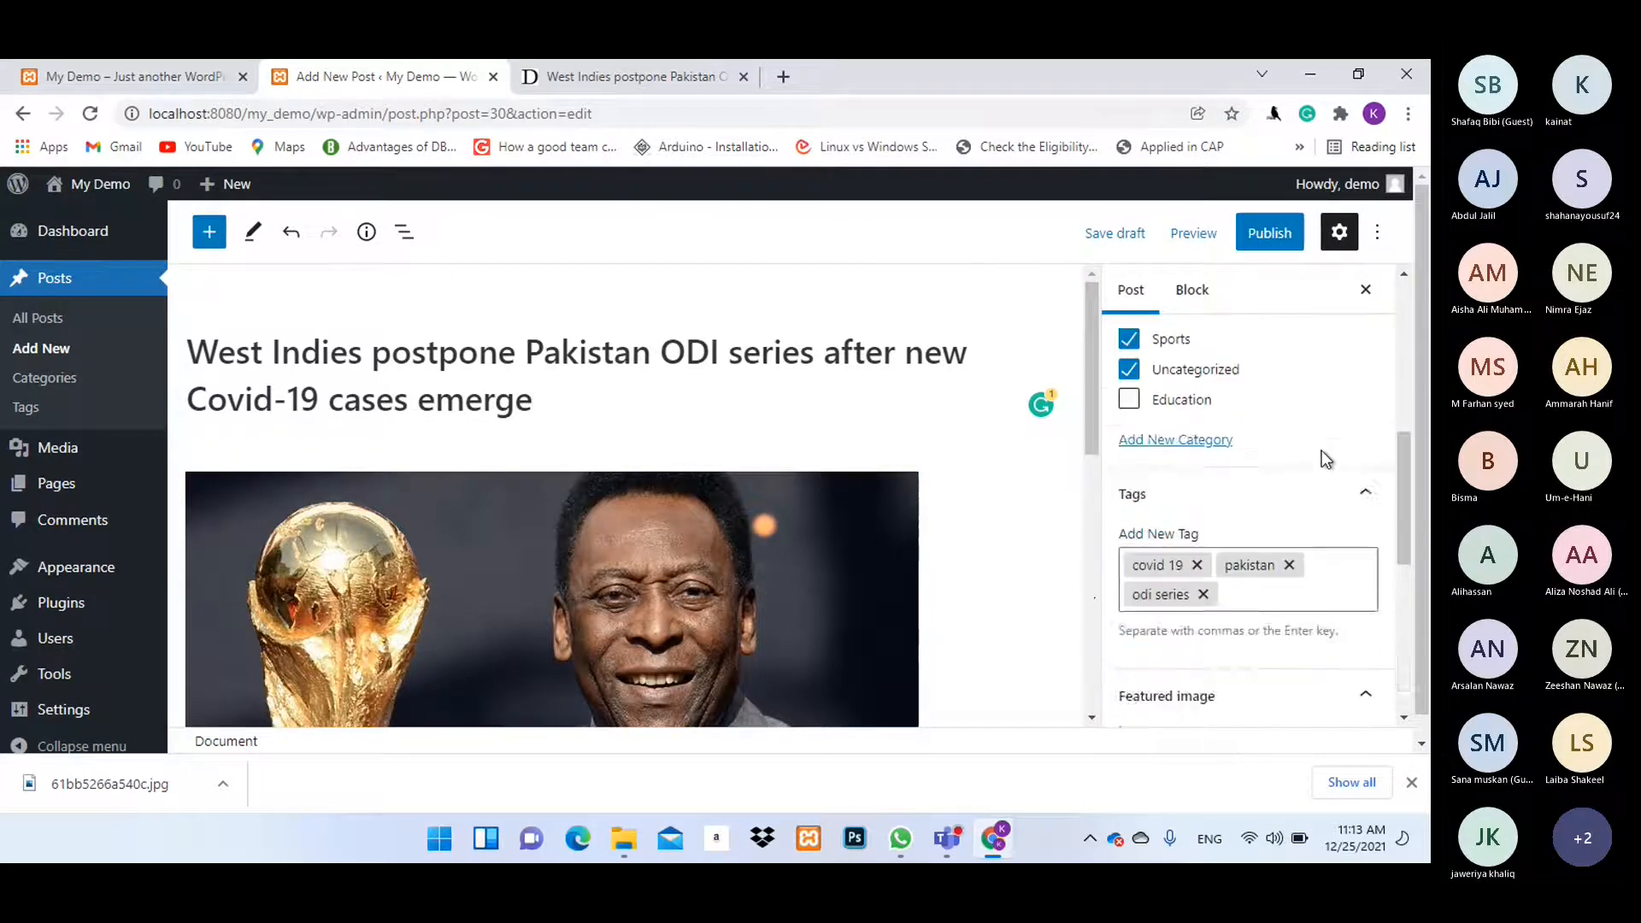
scroll(1321, 449, "down", 4)
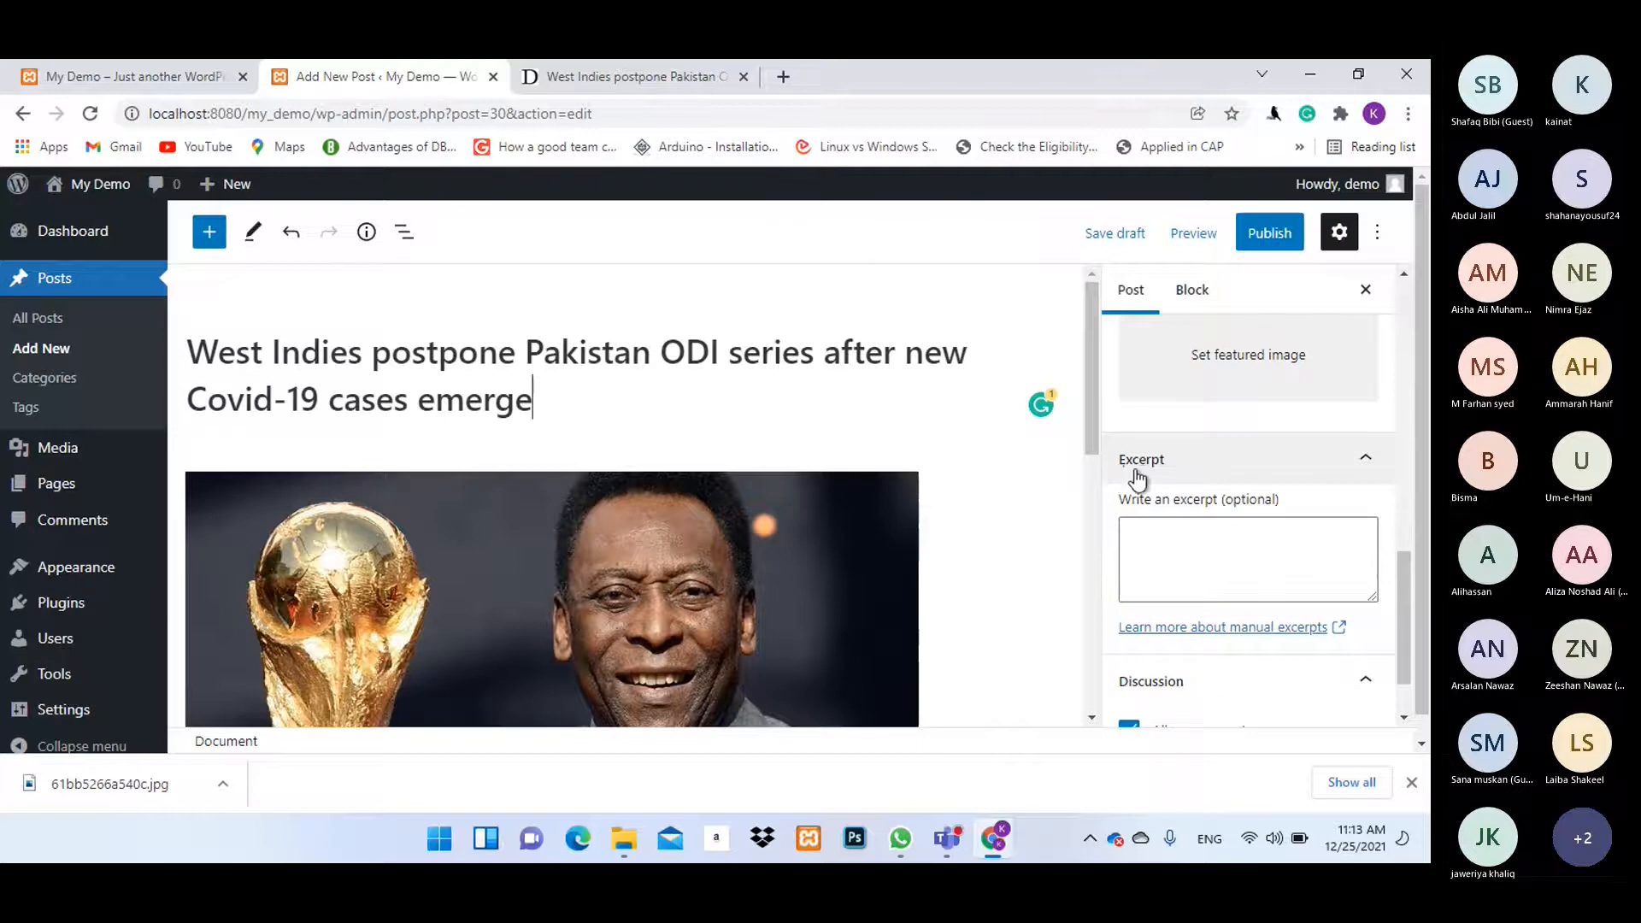
scroll(1263, 468, "down", 1)
left_click(1170, 464)
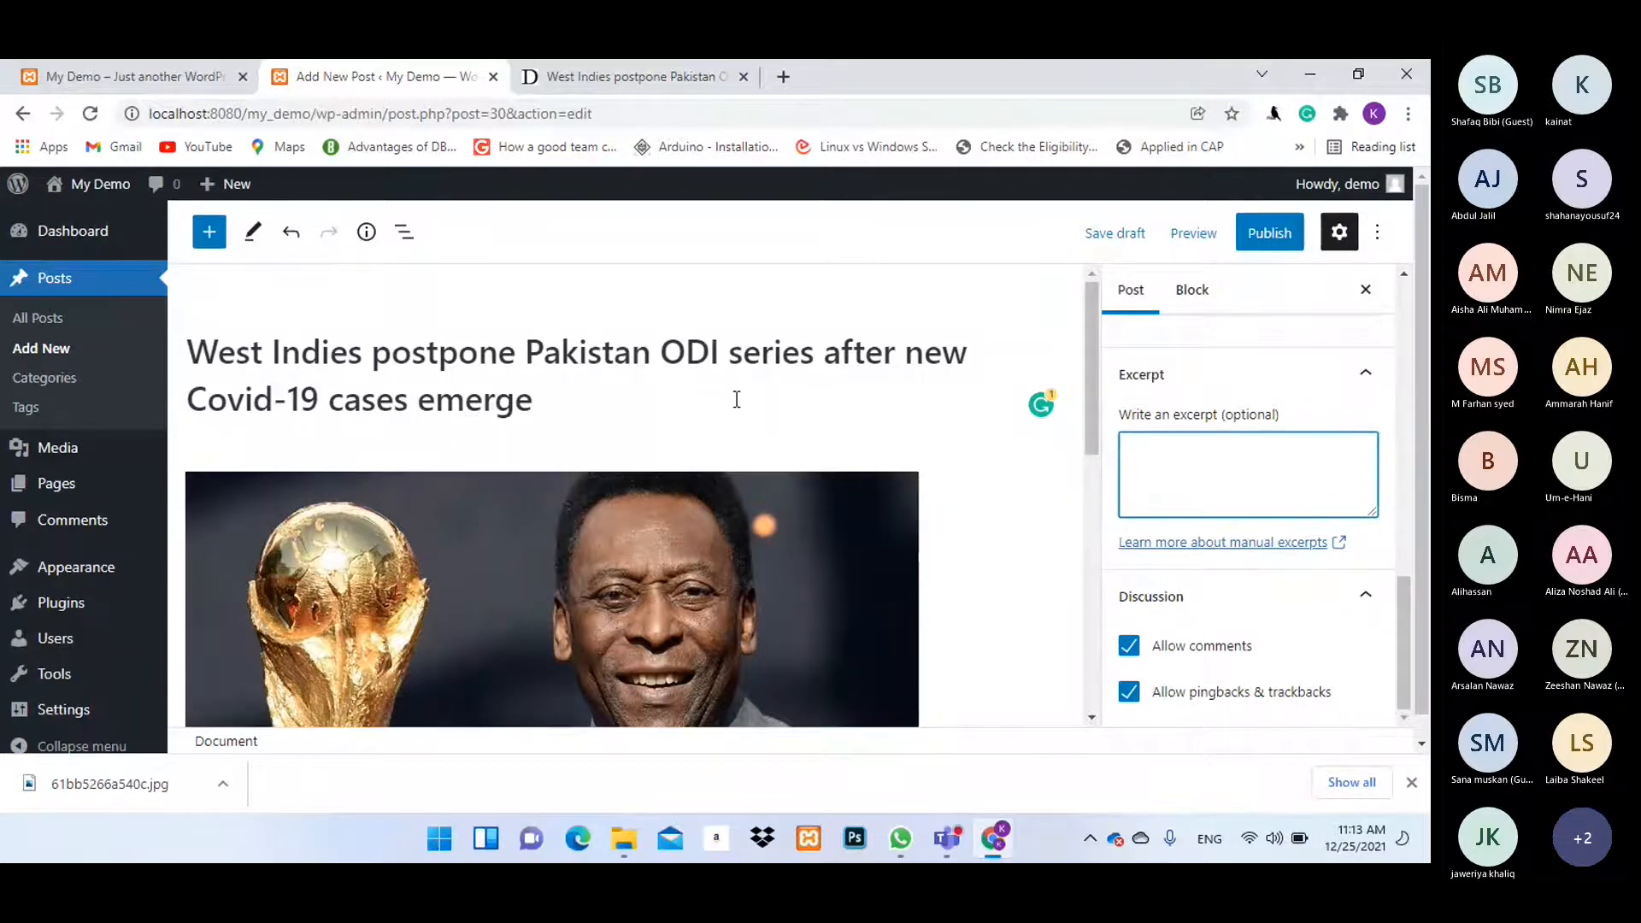
scroll(747, 406, "down", 1)
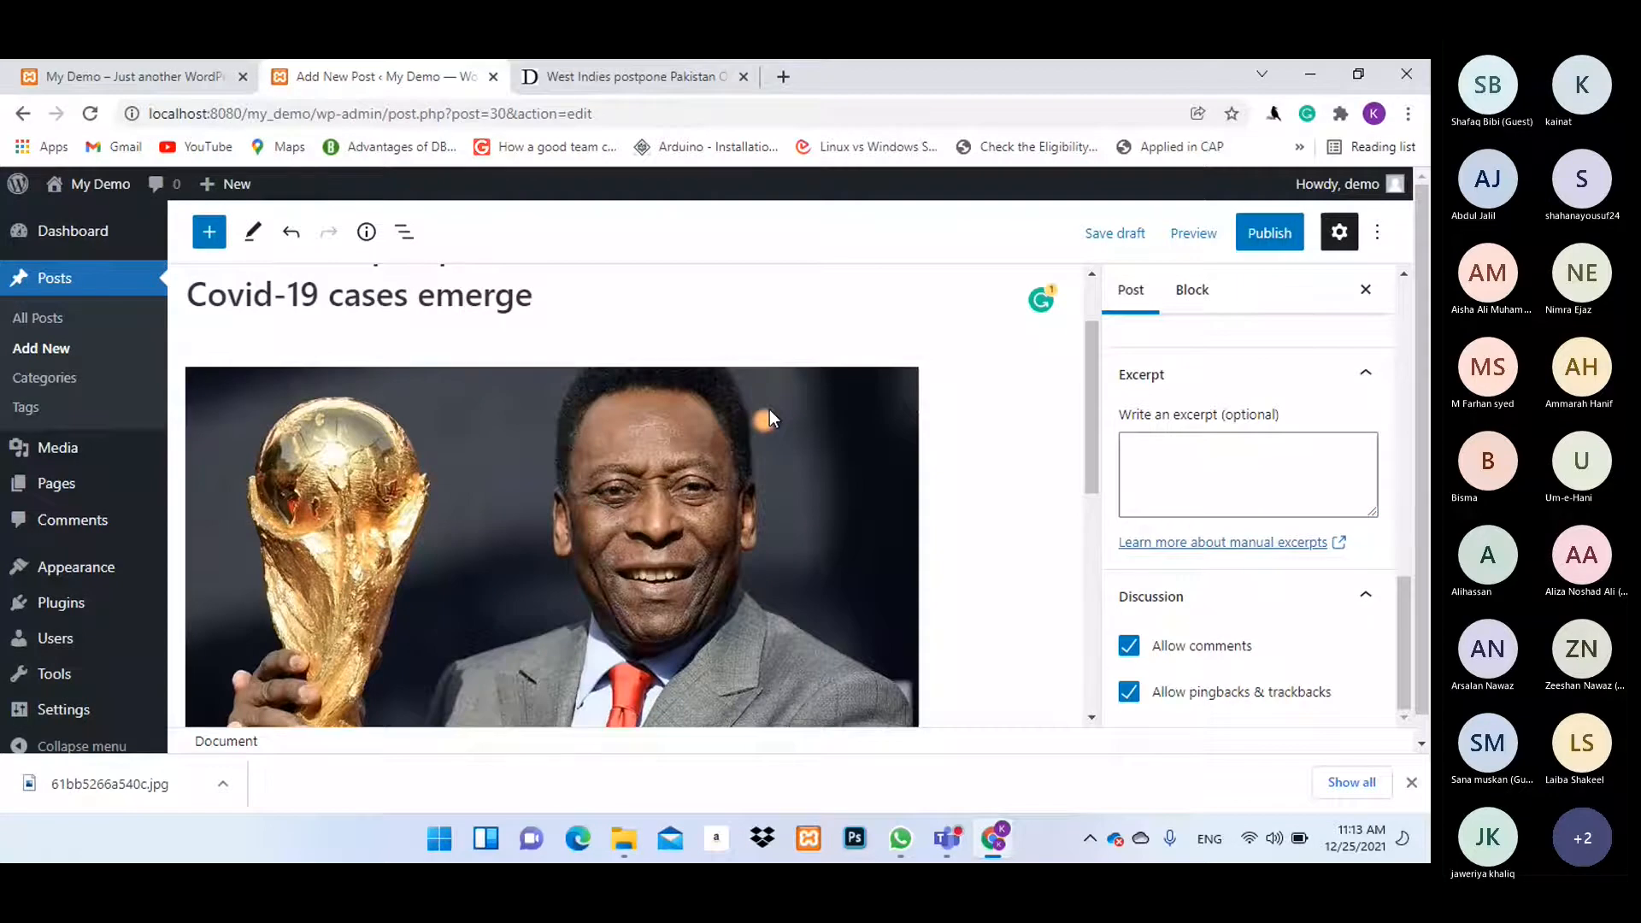
left_click(1169, 465)
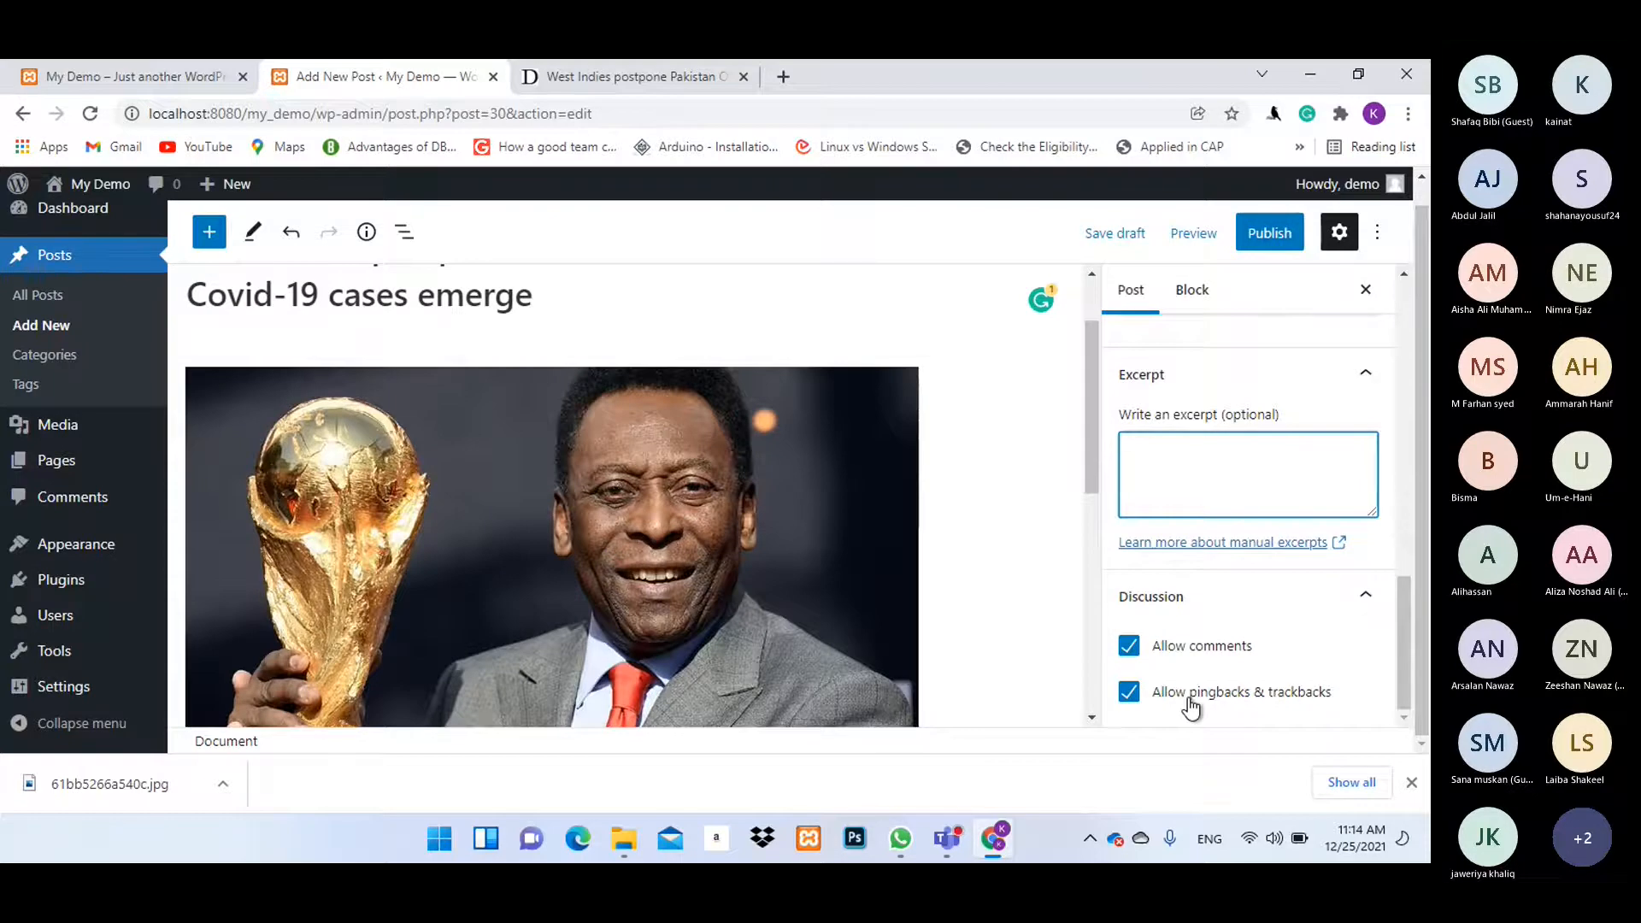
Publish the post "West Indies postpone Pakistan ODI series after new Covid-19 cases emerge".
scroll(1007, 483, "down", 5)
scroll(1007, 480, "up", 4)
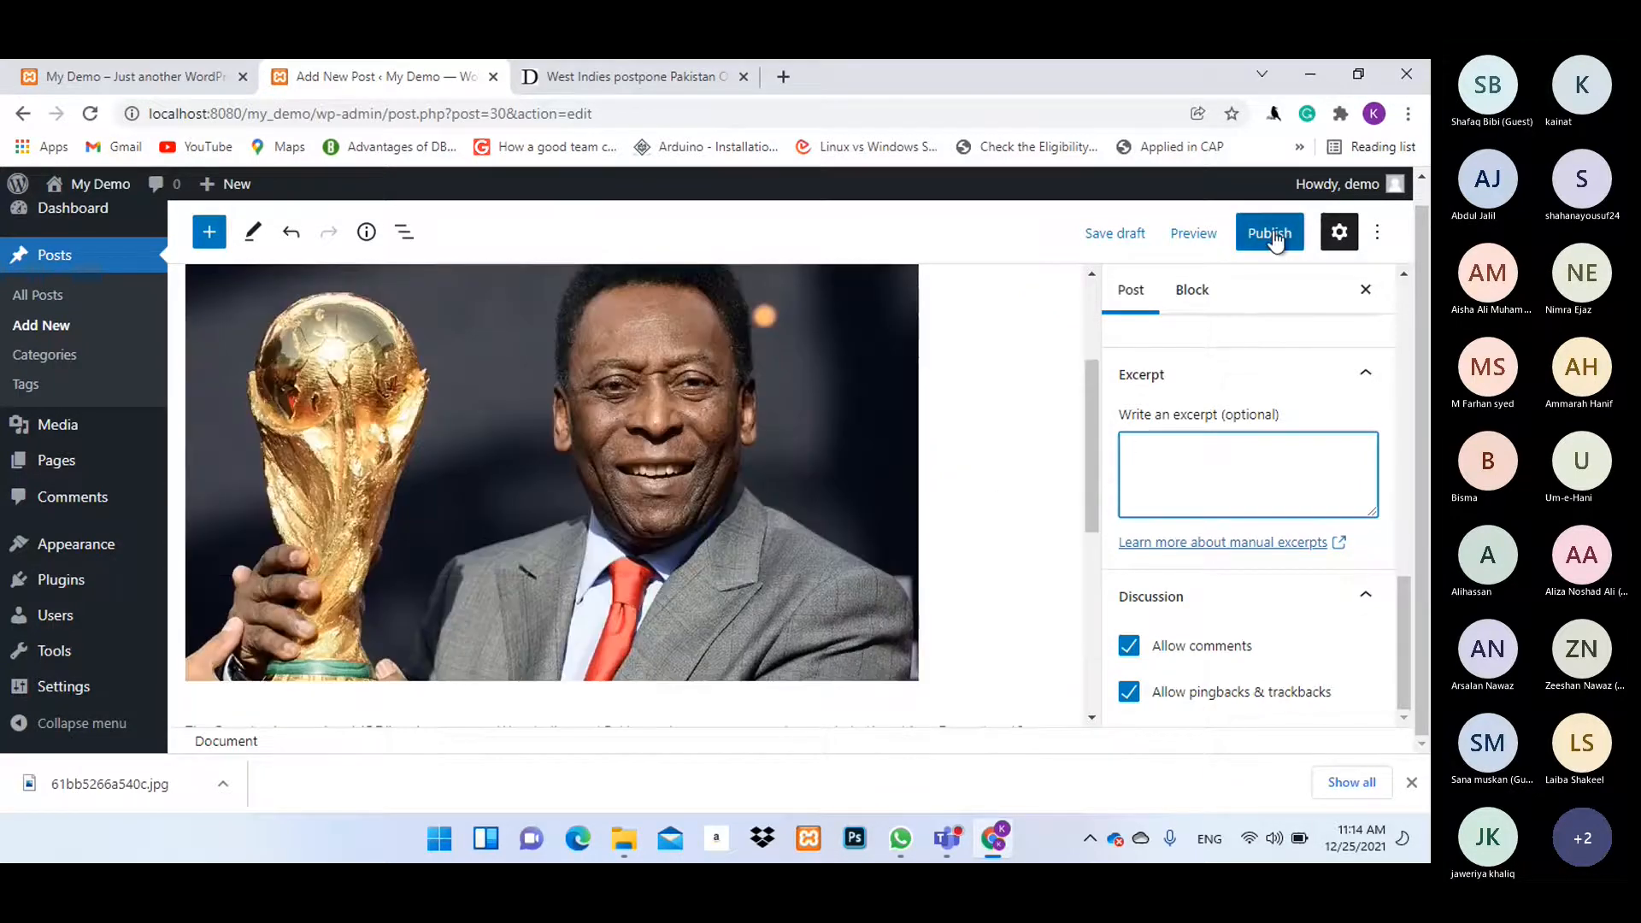
left_click(1273, 239)
left_click(1201, 240)
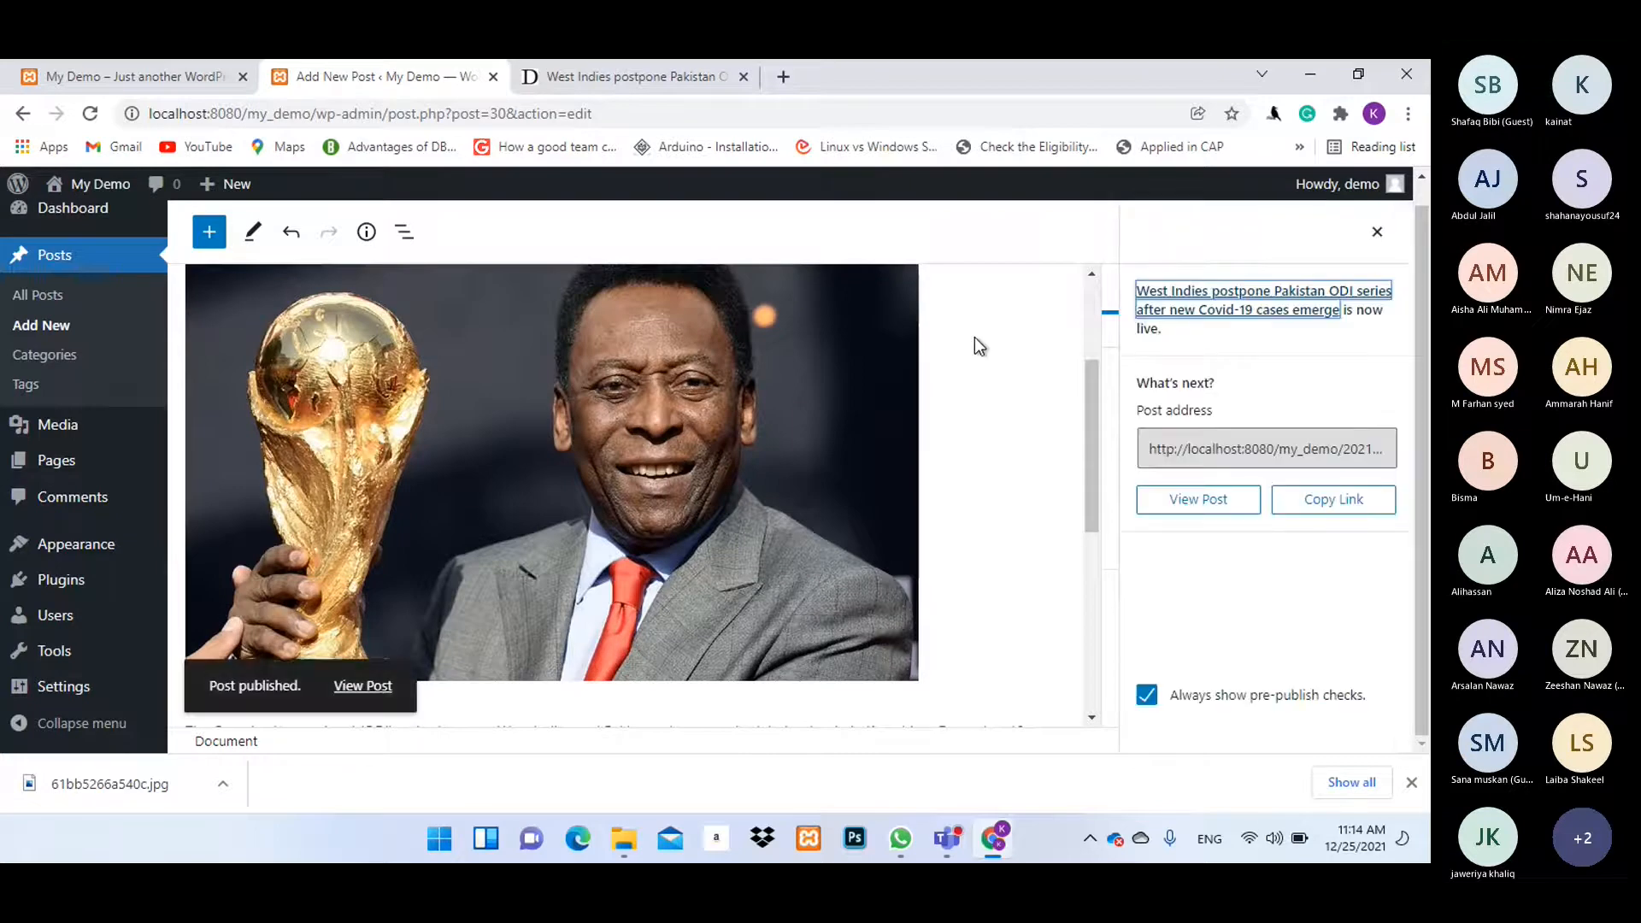
Reload the My Demo home page and review the published post's summary, categories and date.
left_click(578, 62)
left_click(147, 72)
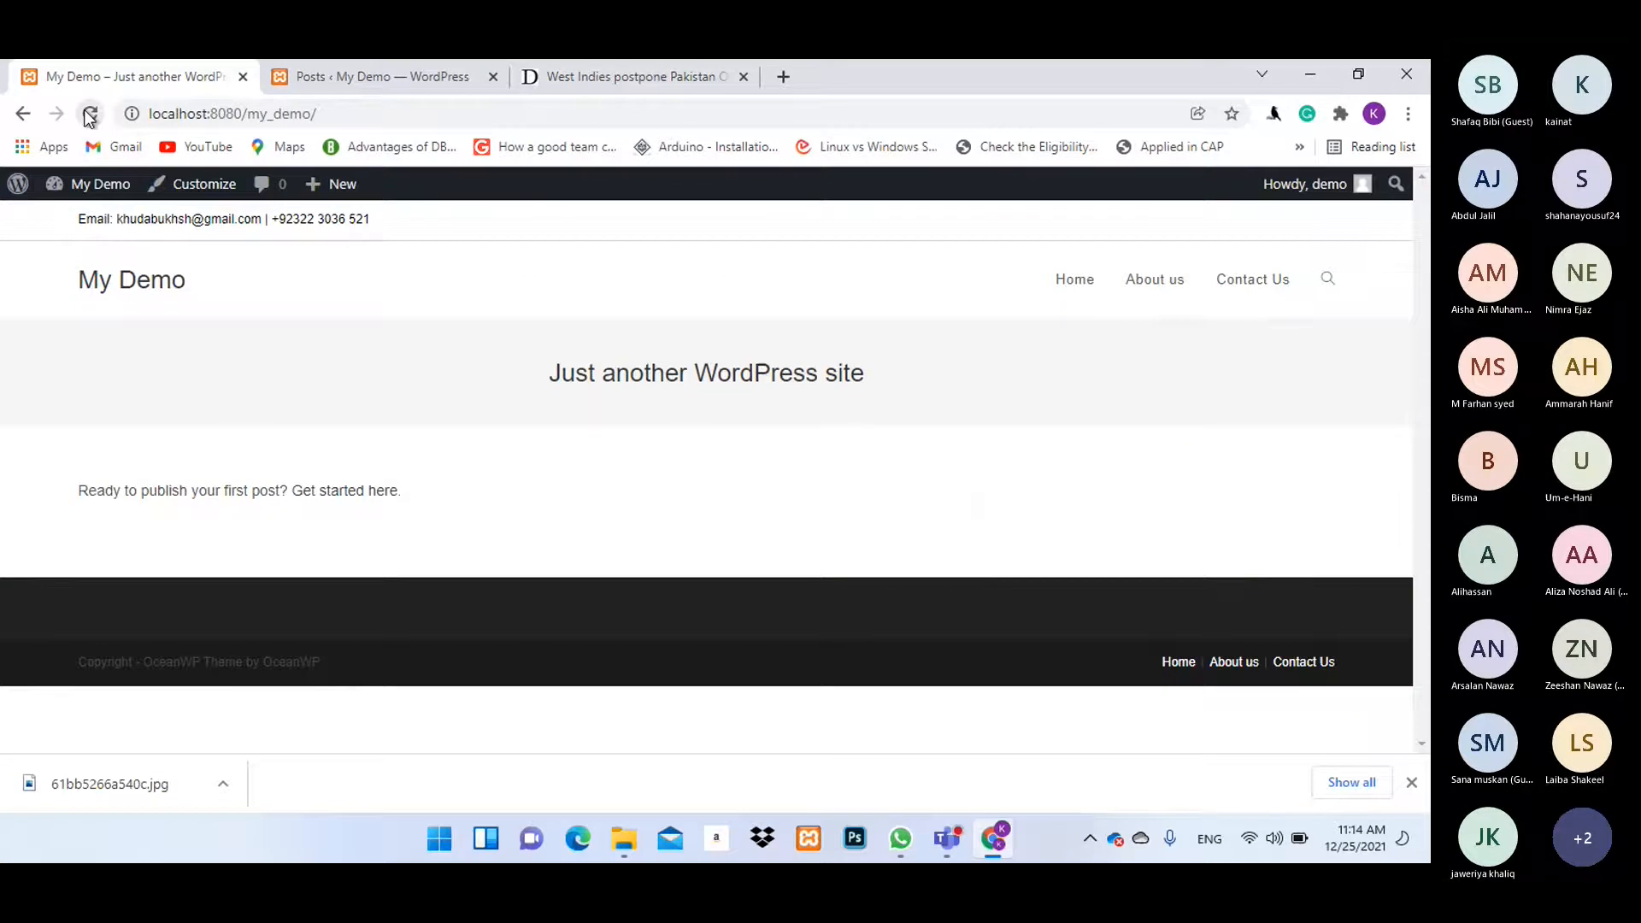
left_click(89, 114)
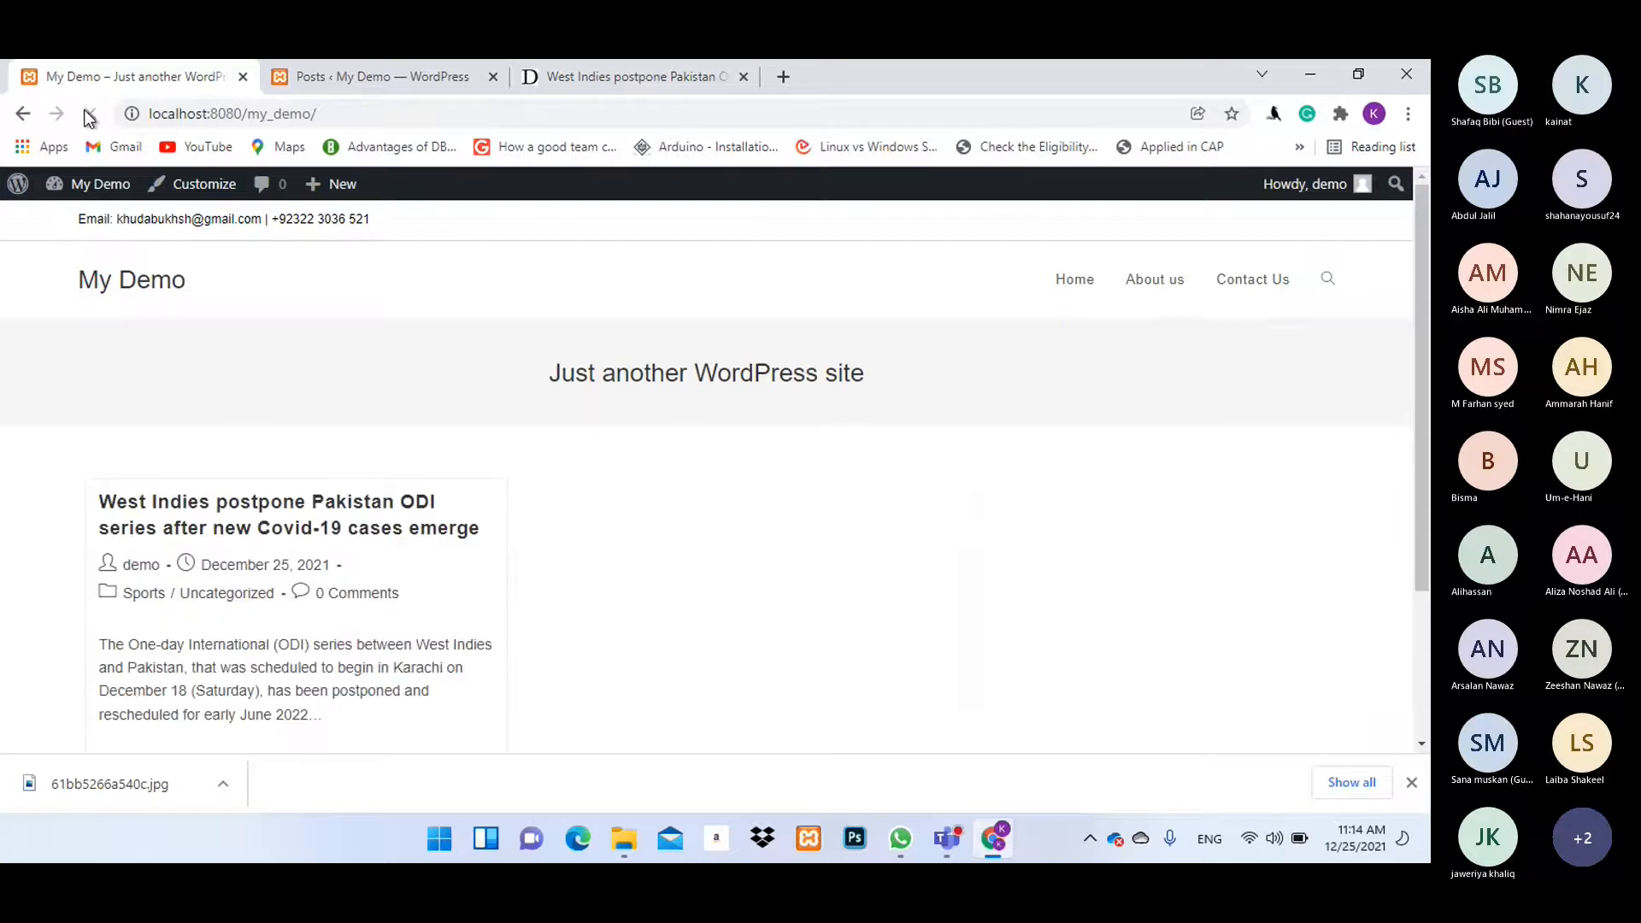
scroll(673, 468, "down", 3)
scroll(674, 468, "up", 3)
scroll(649, 411, "down", 3)
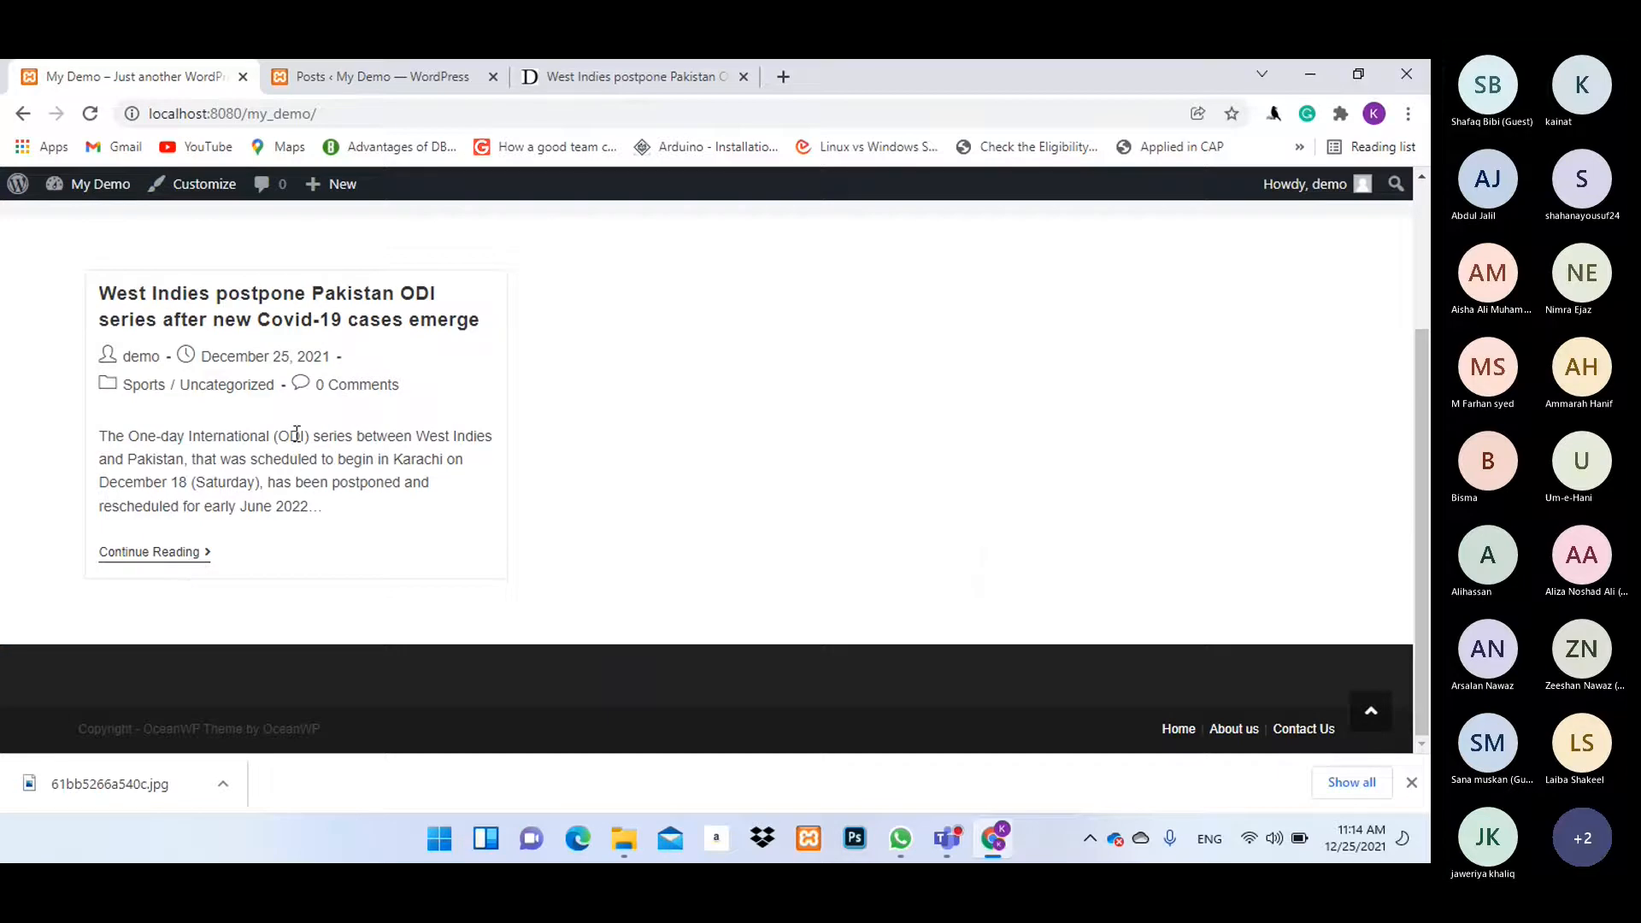
scroll(299, 458, "up", 3)
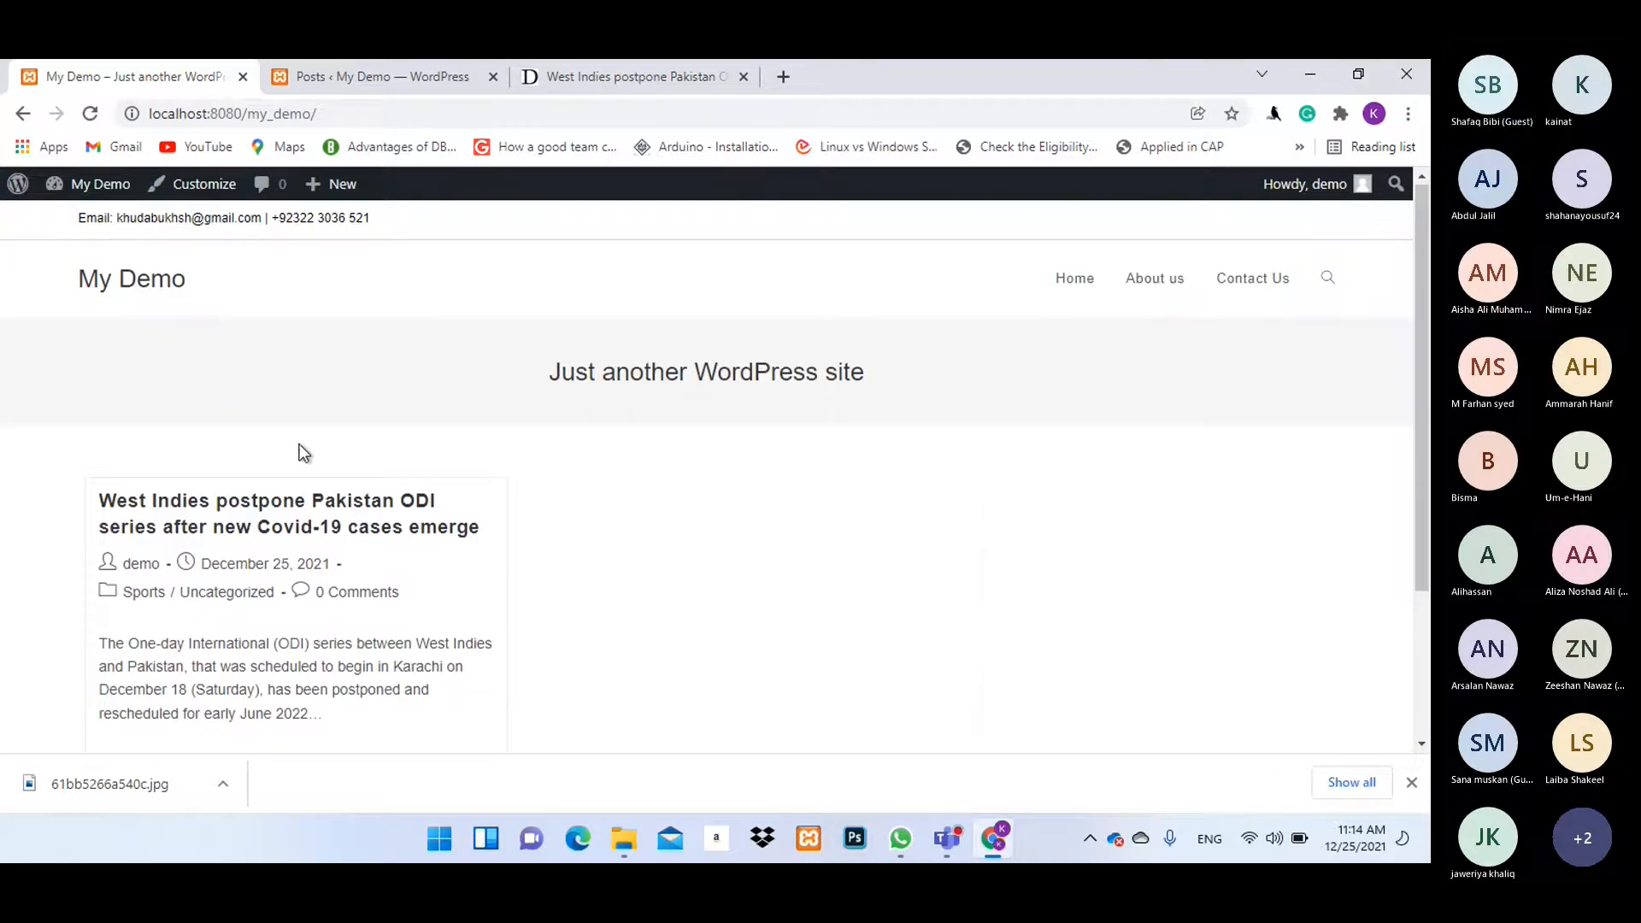
scroll(304, 453, "down", 1)
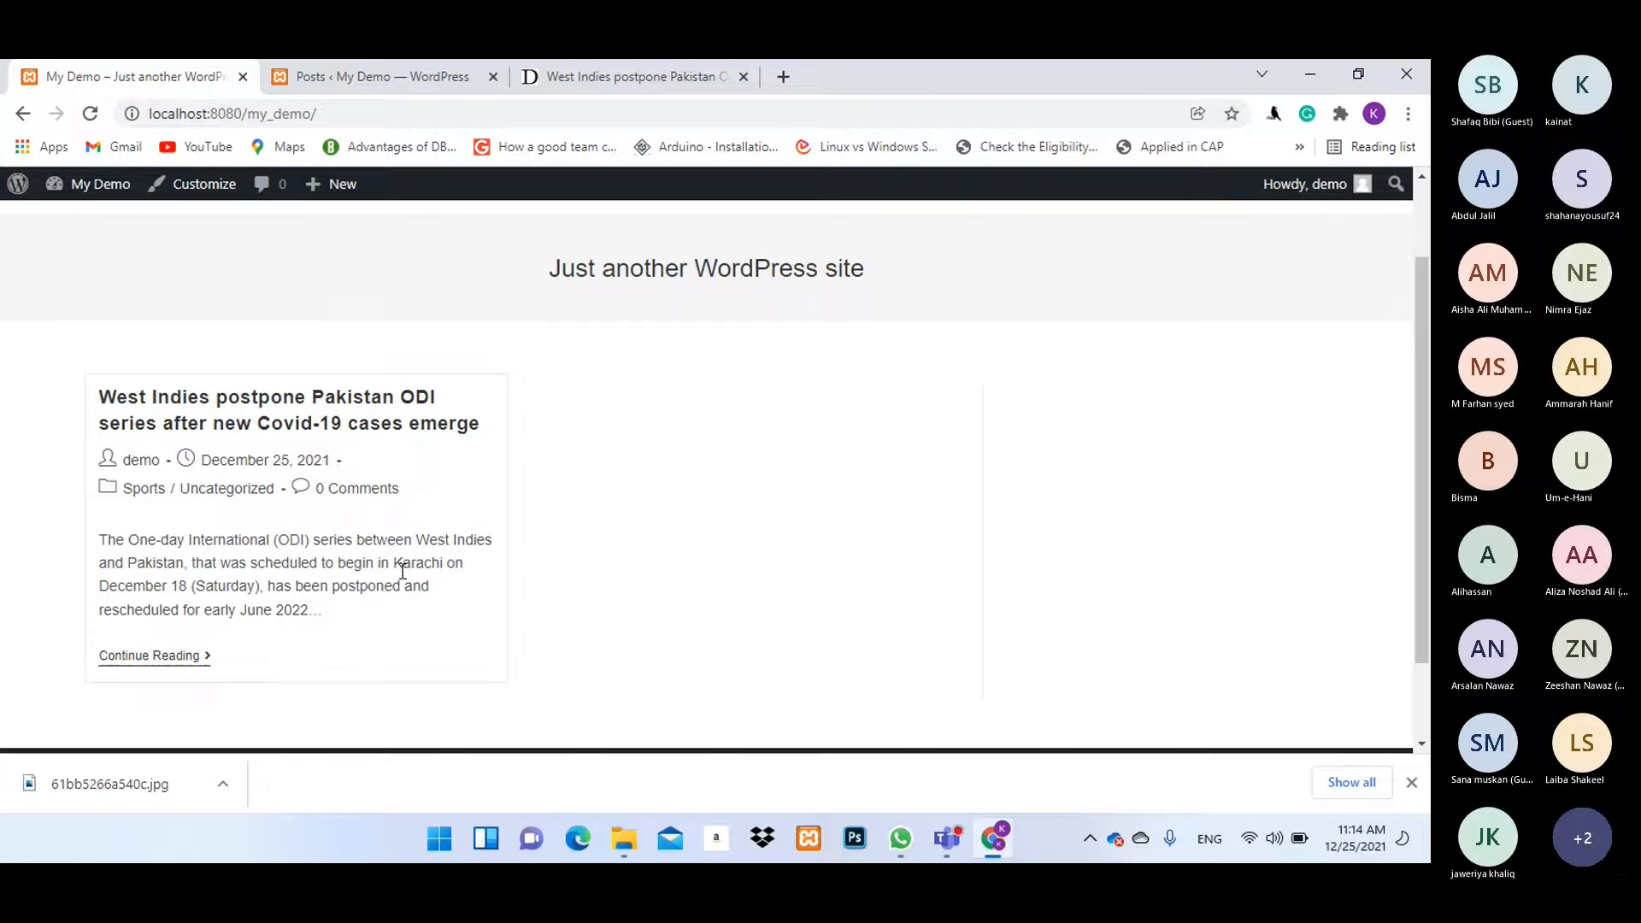
Open the West Indies post from the home page and review its image, text, tags and comment form.
left_click(229, 412)
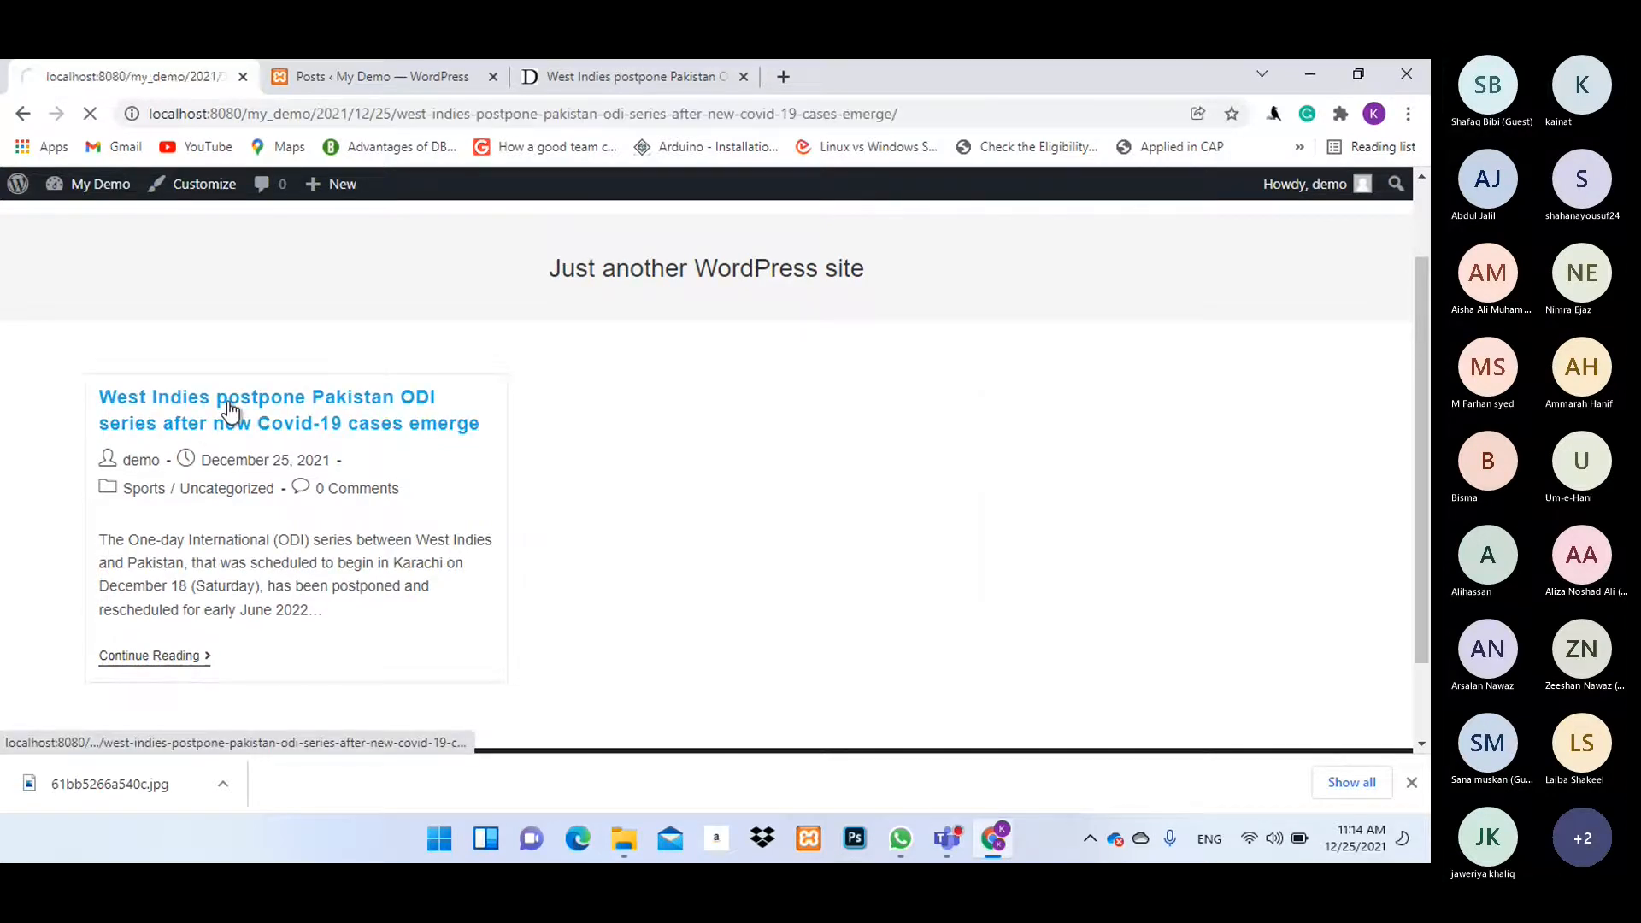
scroll(596, 479, "down", 1)
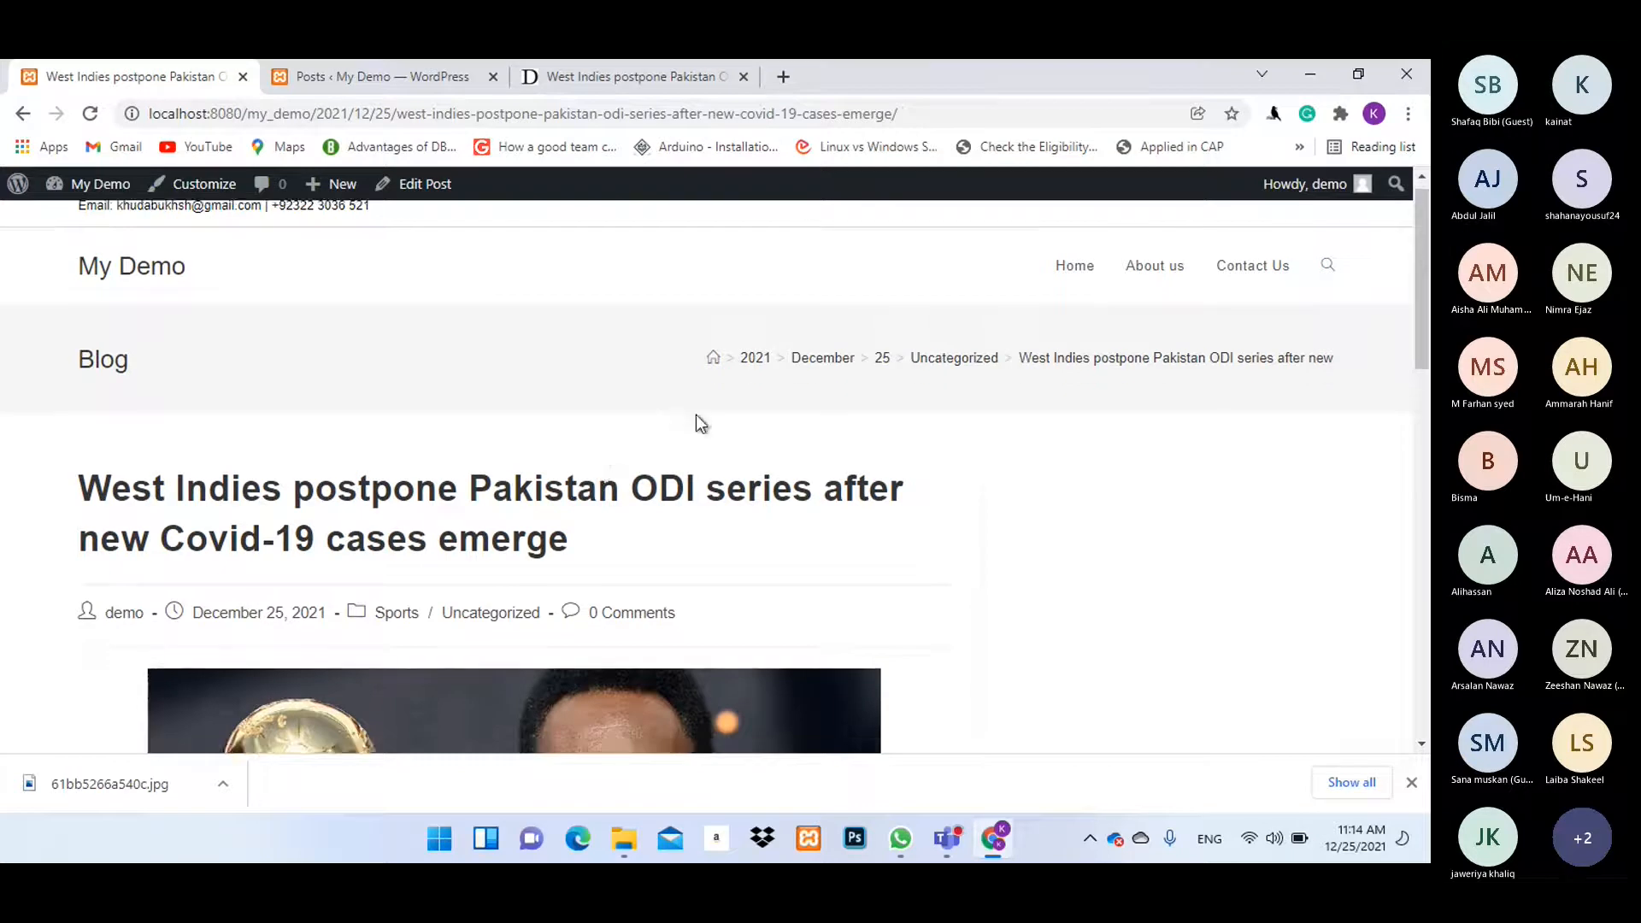
scroll(598, 440, "down", 7)
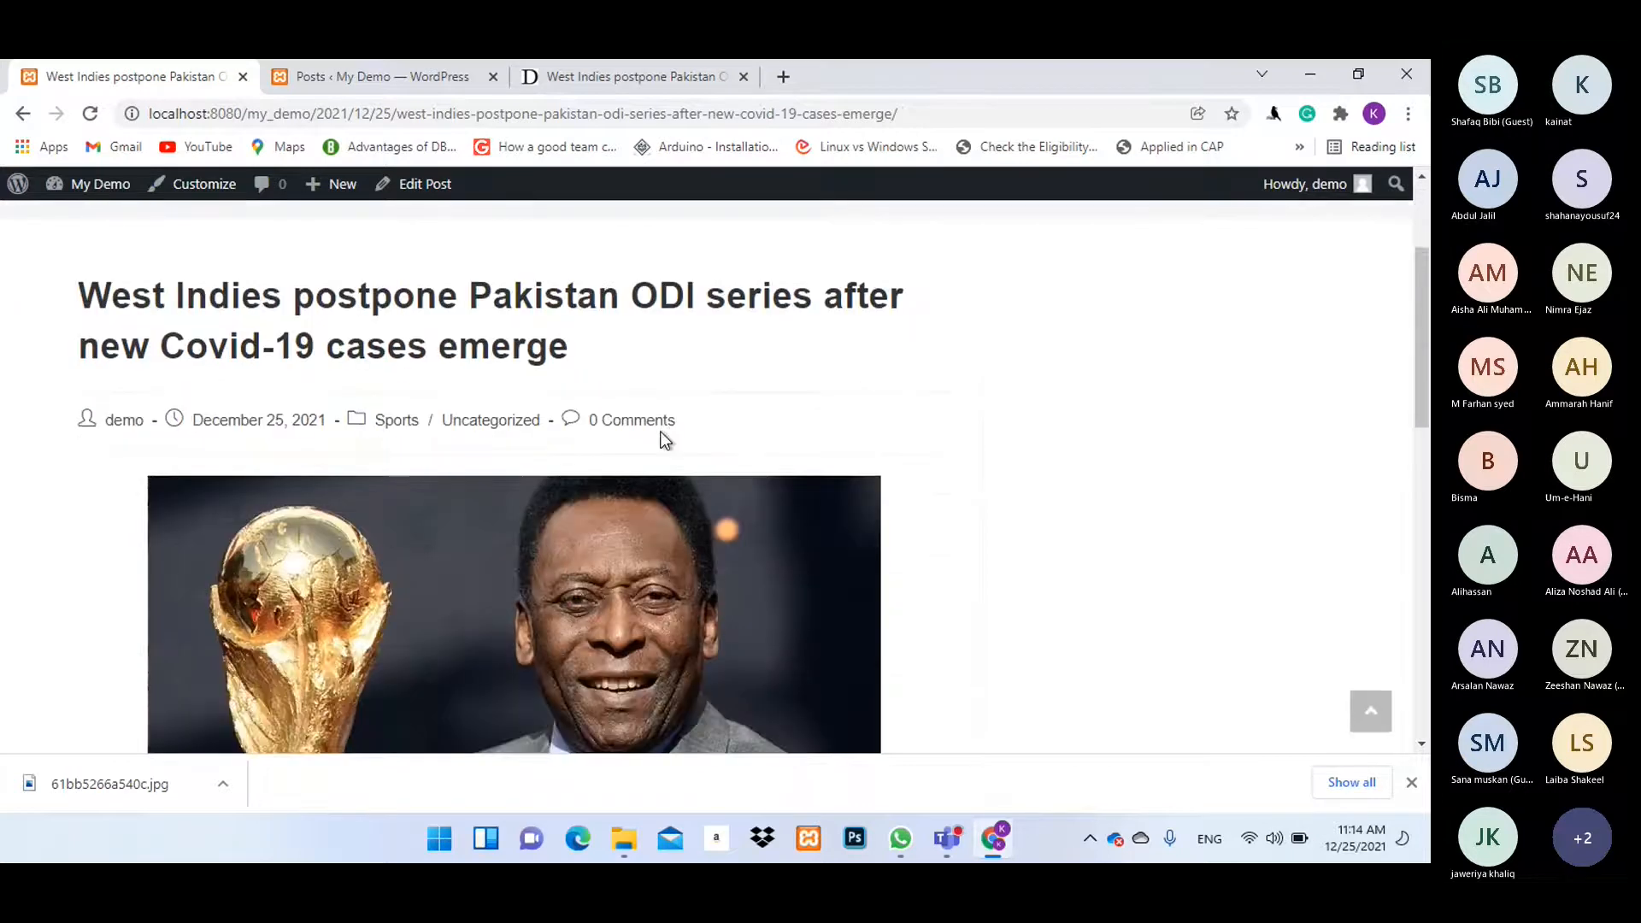
scroll(665, 441, "down", 3)
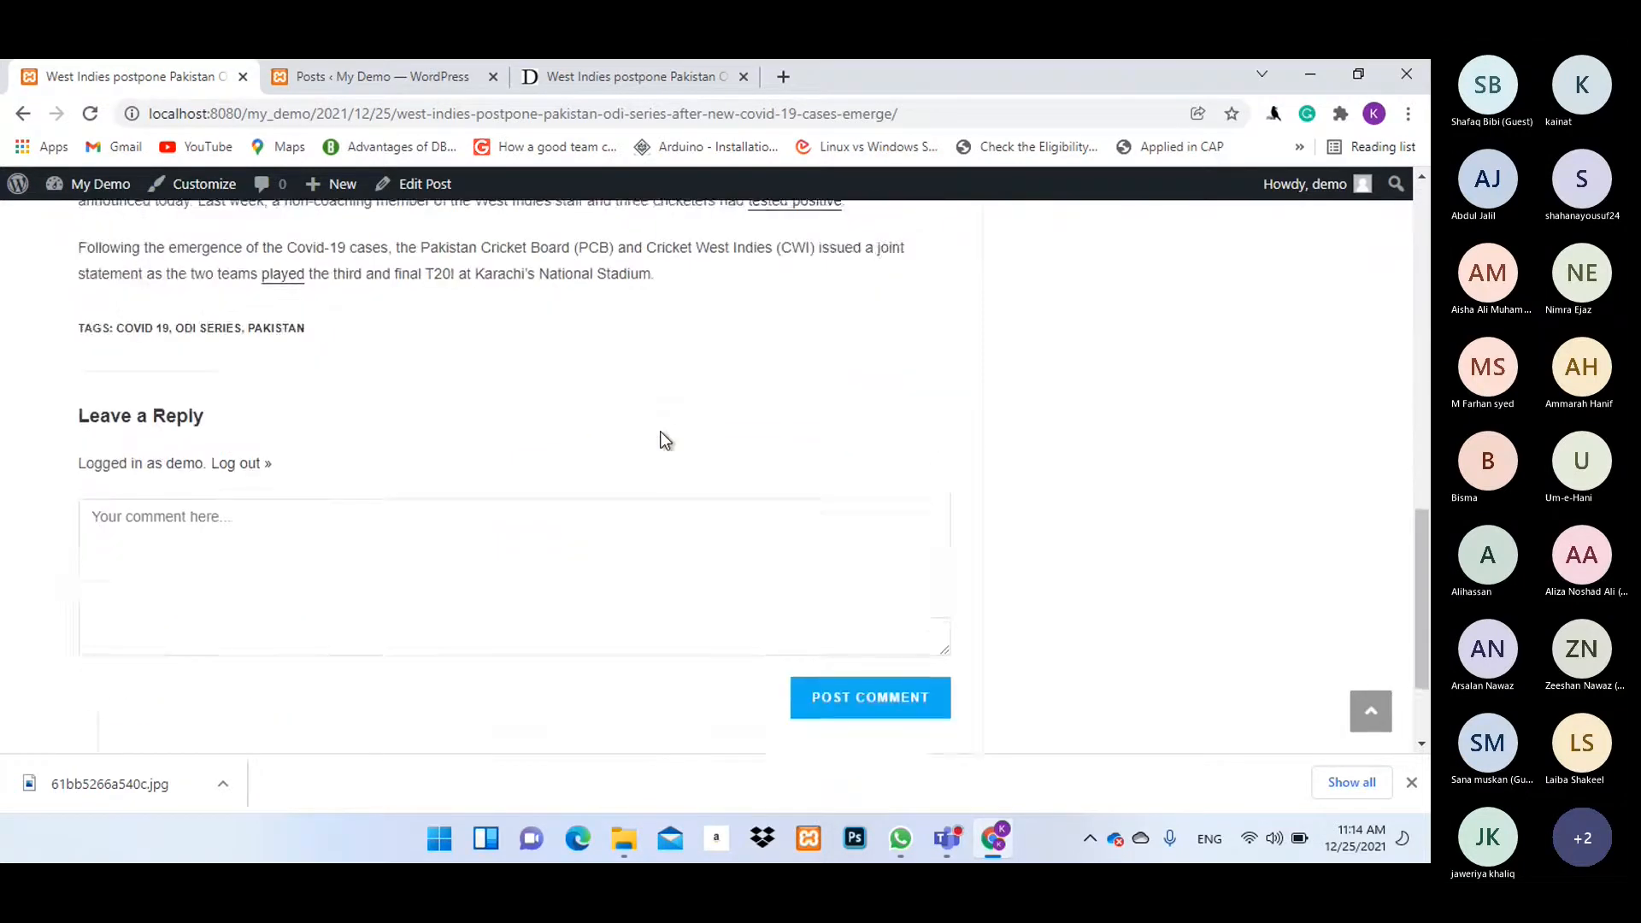
left_click(352, 479)
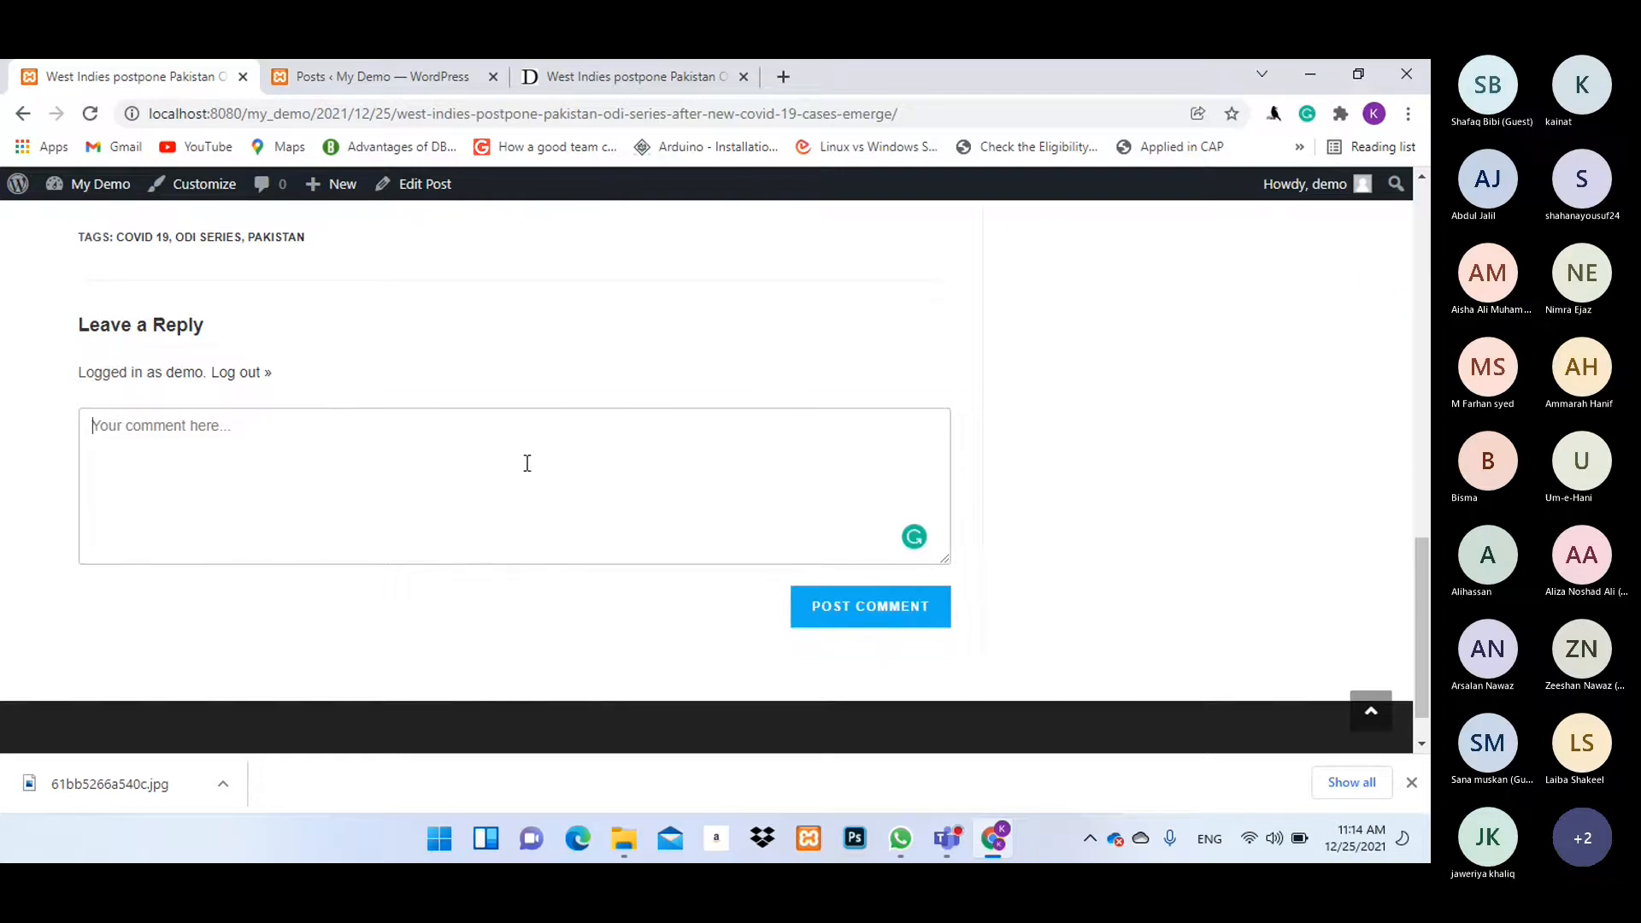
scroll(549, 550, "up", 3)
scroll(550, 547, "up", 8)
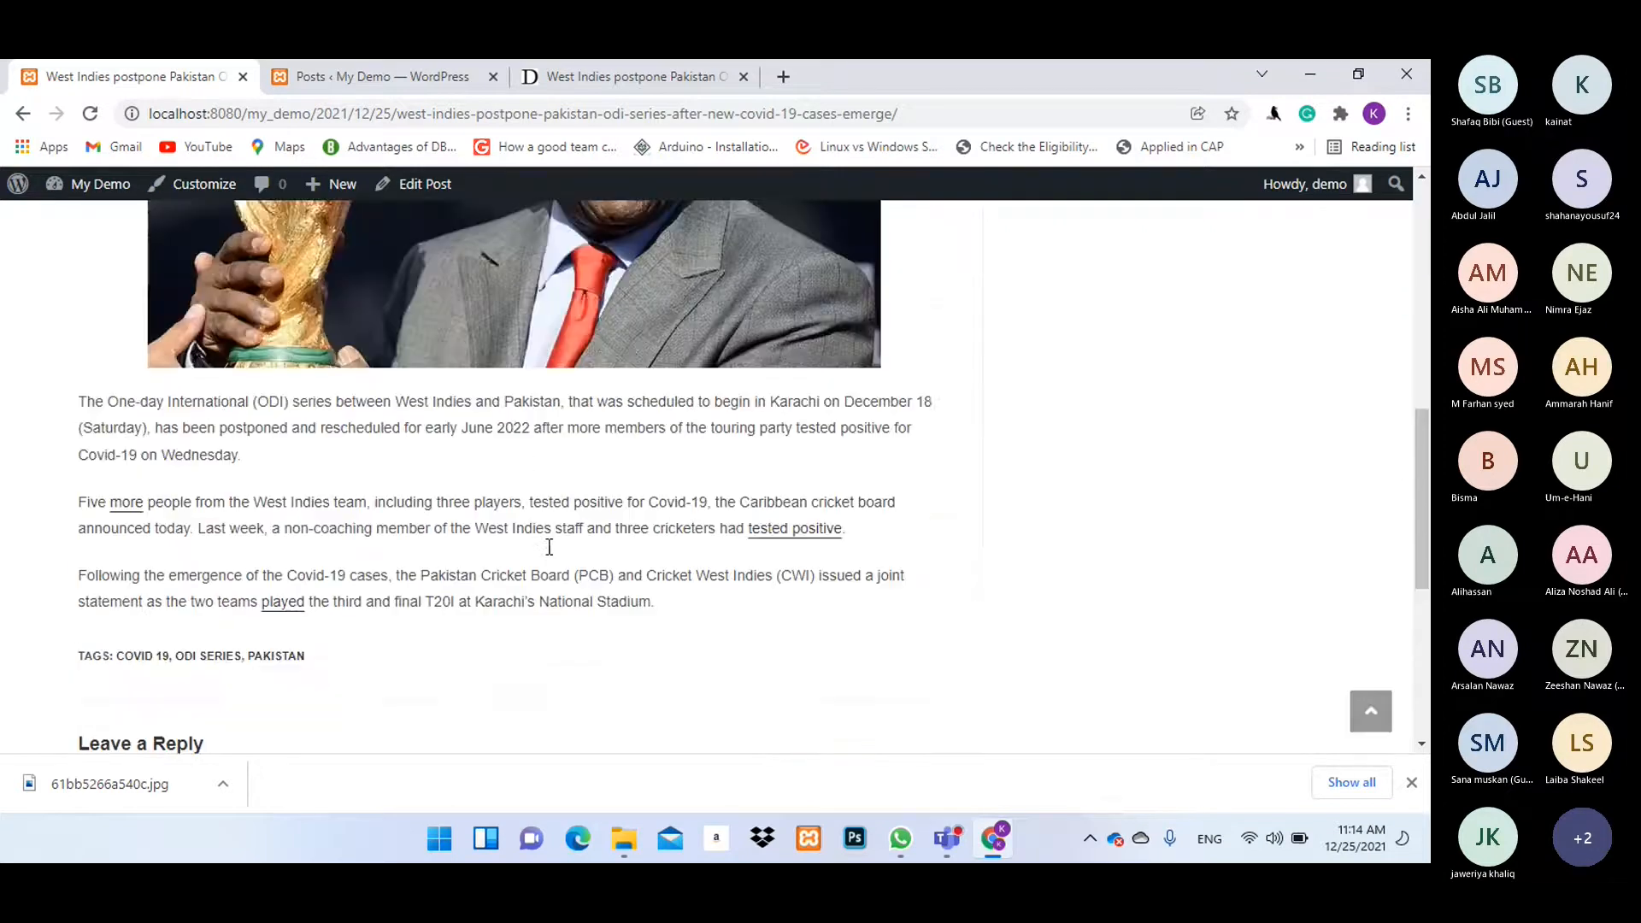
scroll(547, 555, "up", 1)
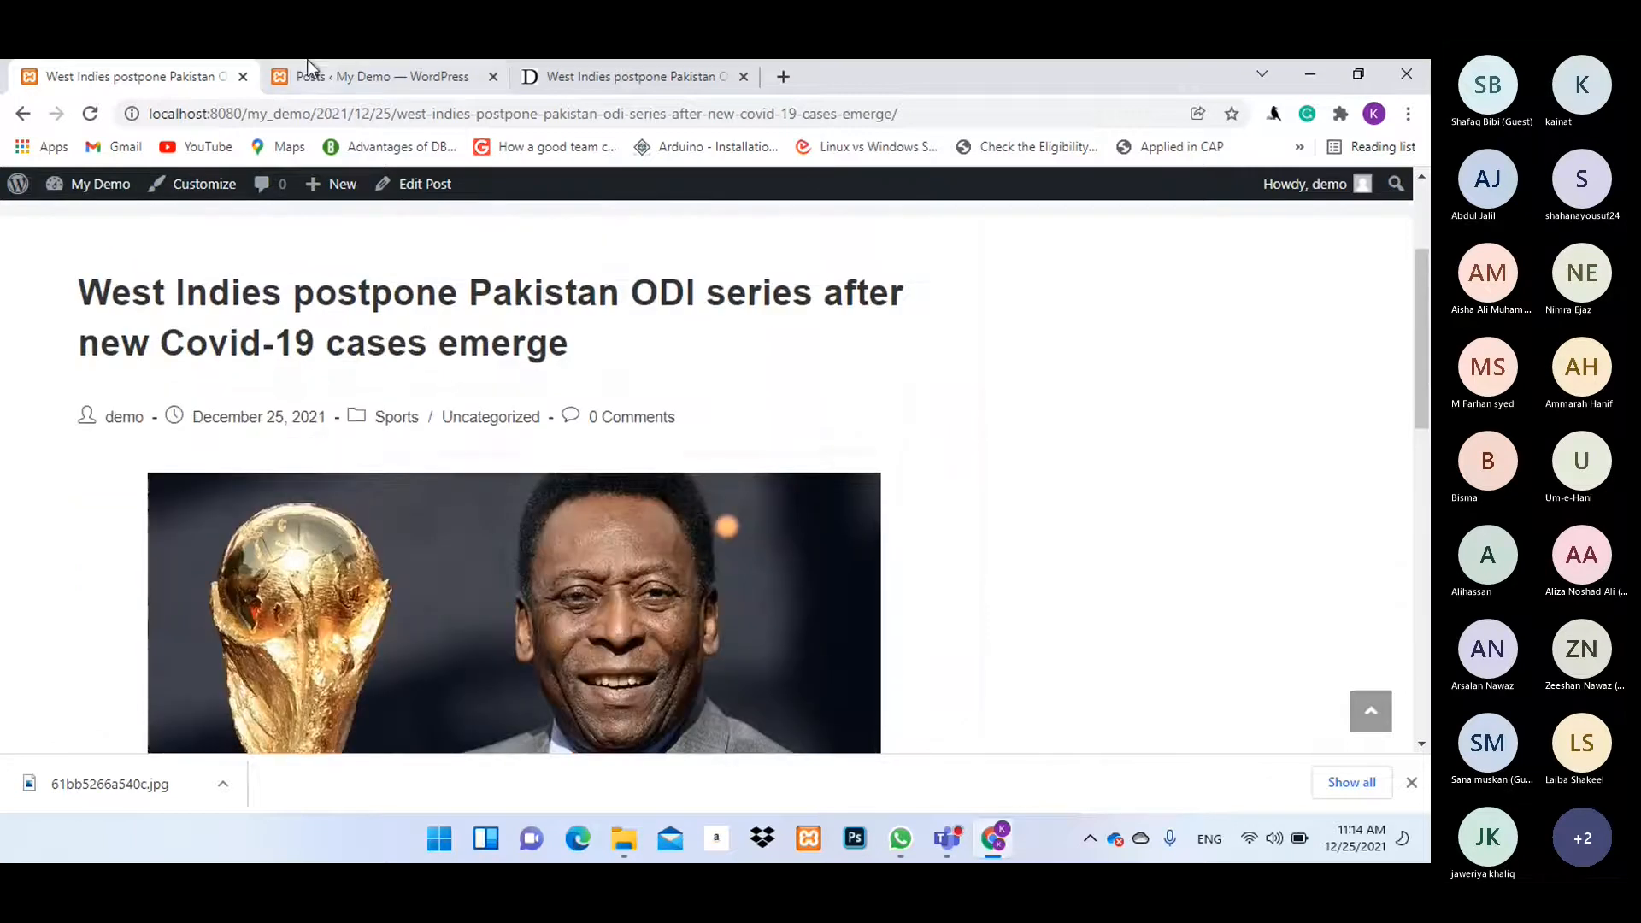
Open the West Indies post for editing from the posts list and add an empty paragraph between the title and the image.
left_click(312, 75)
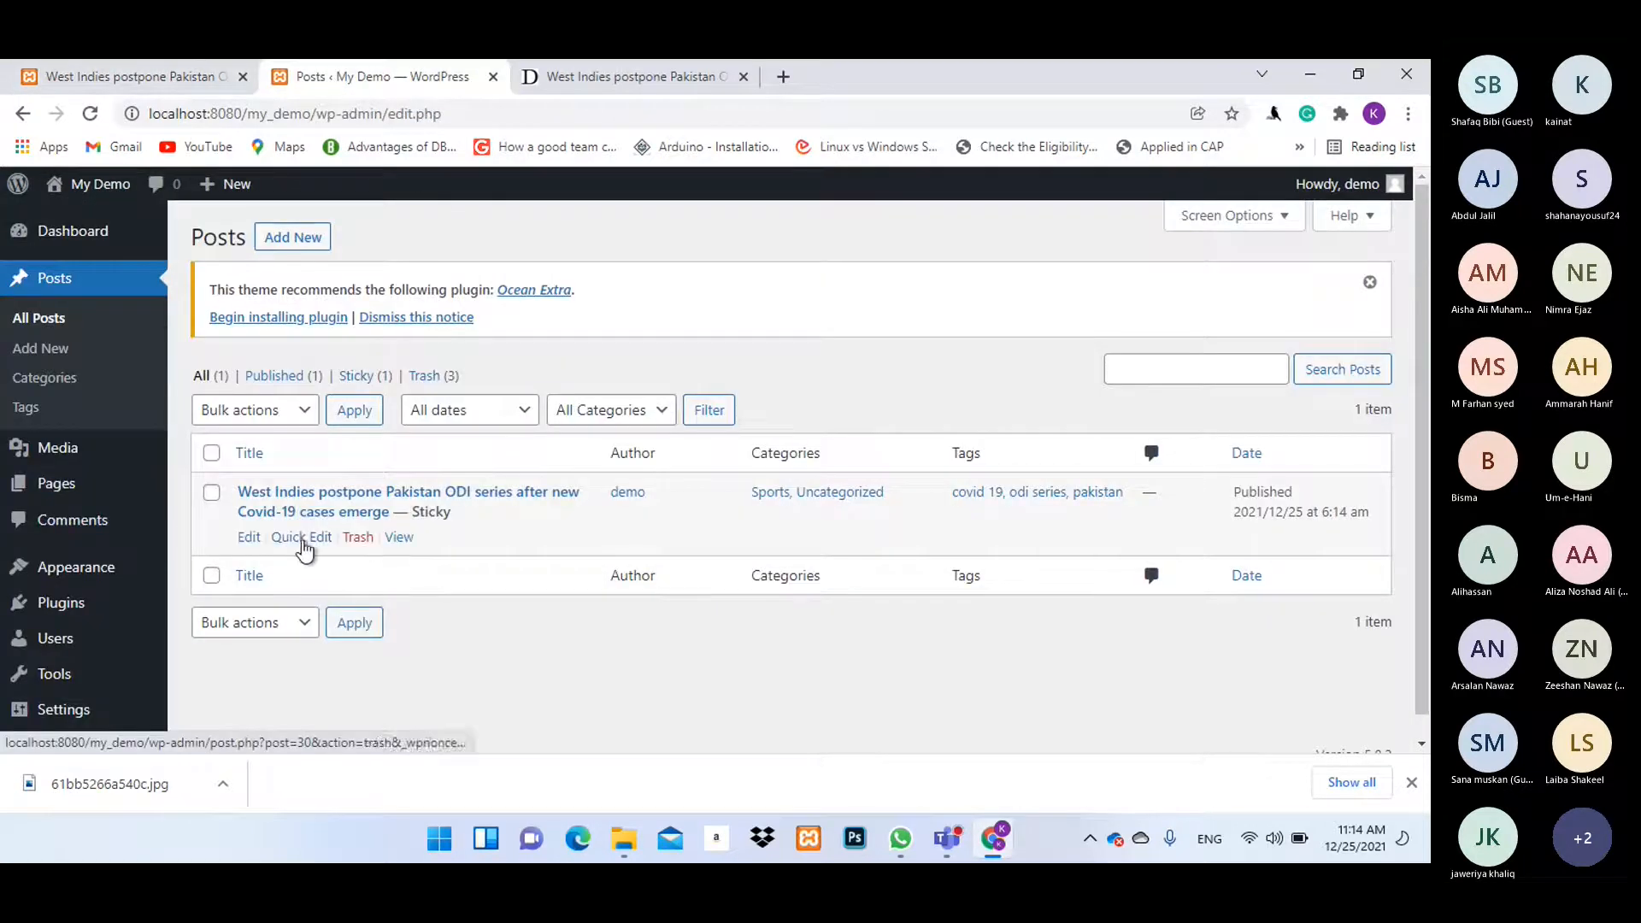
left_click(249, 537)
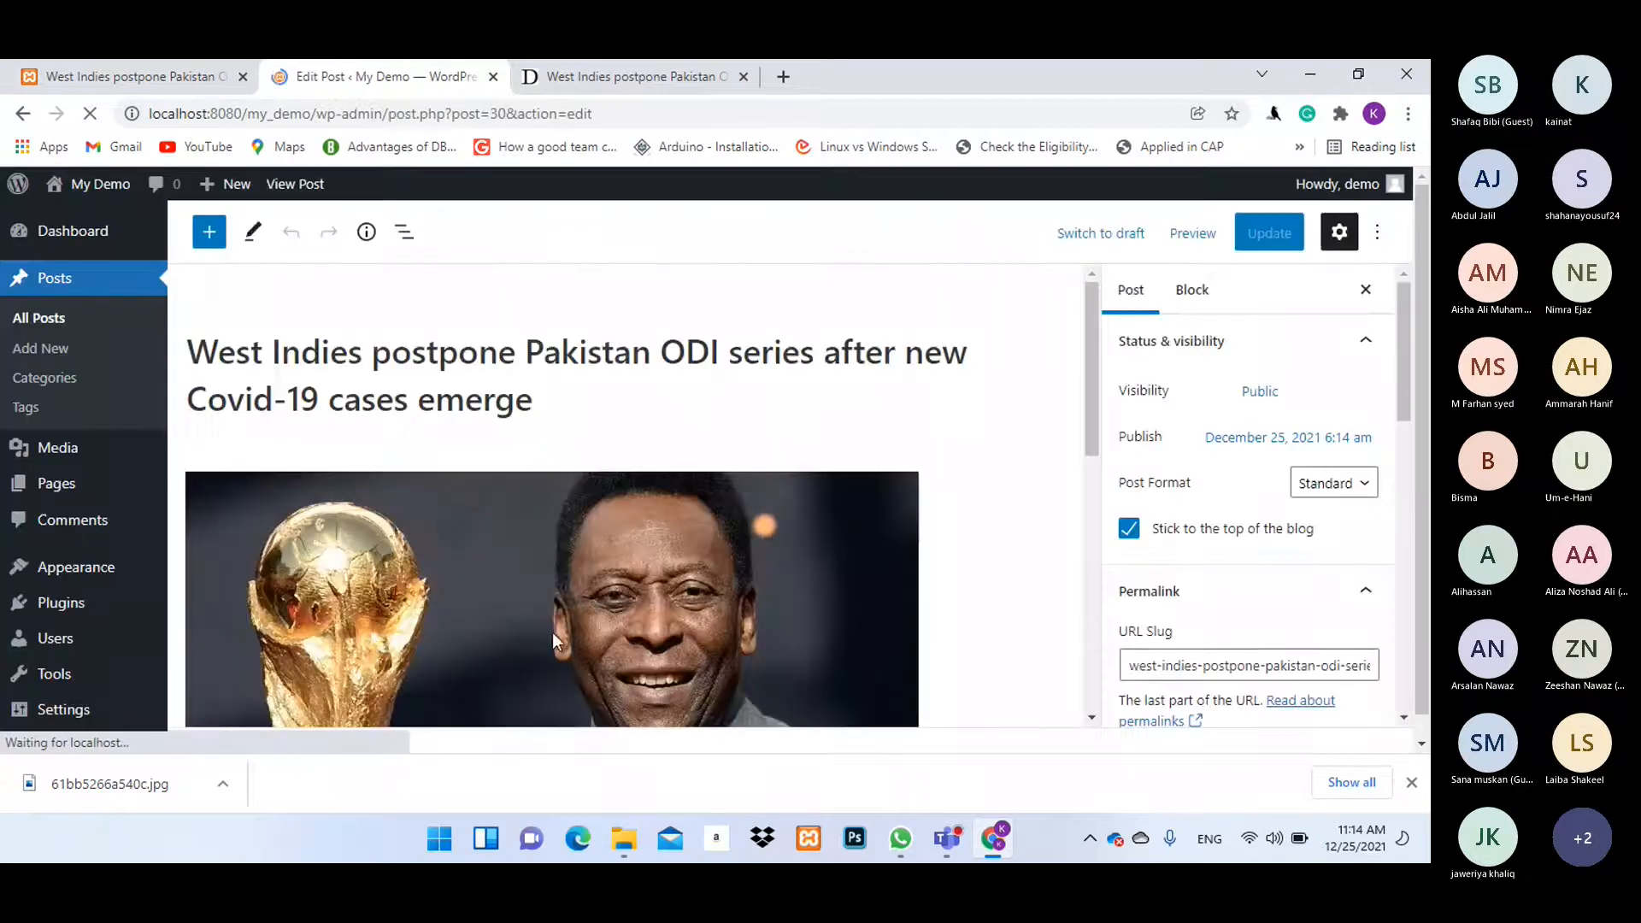
scroll(783, 547, "down", 3)
scroll(726, 490, "up", 1)
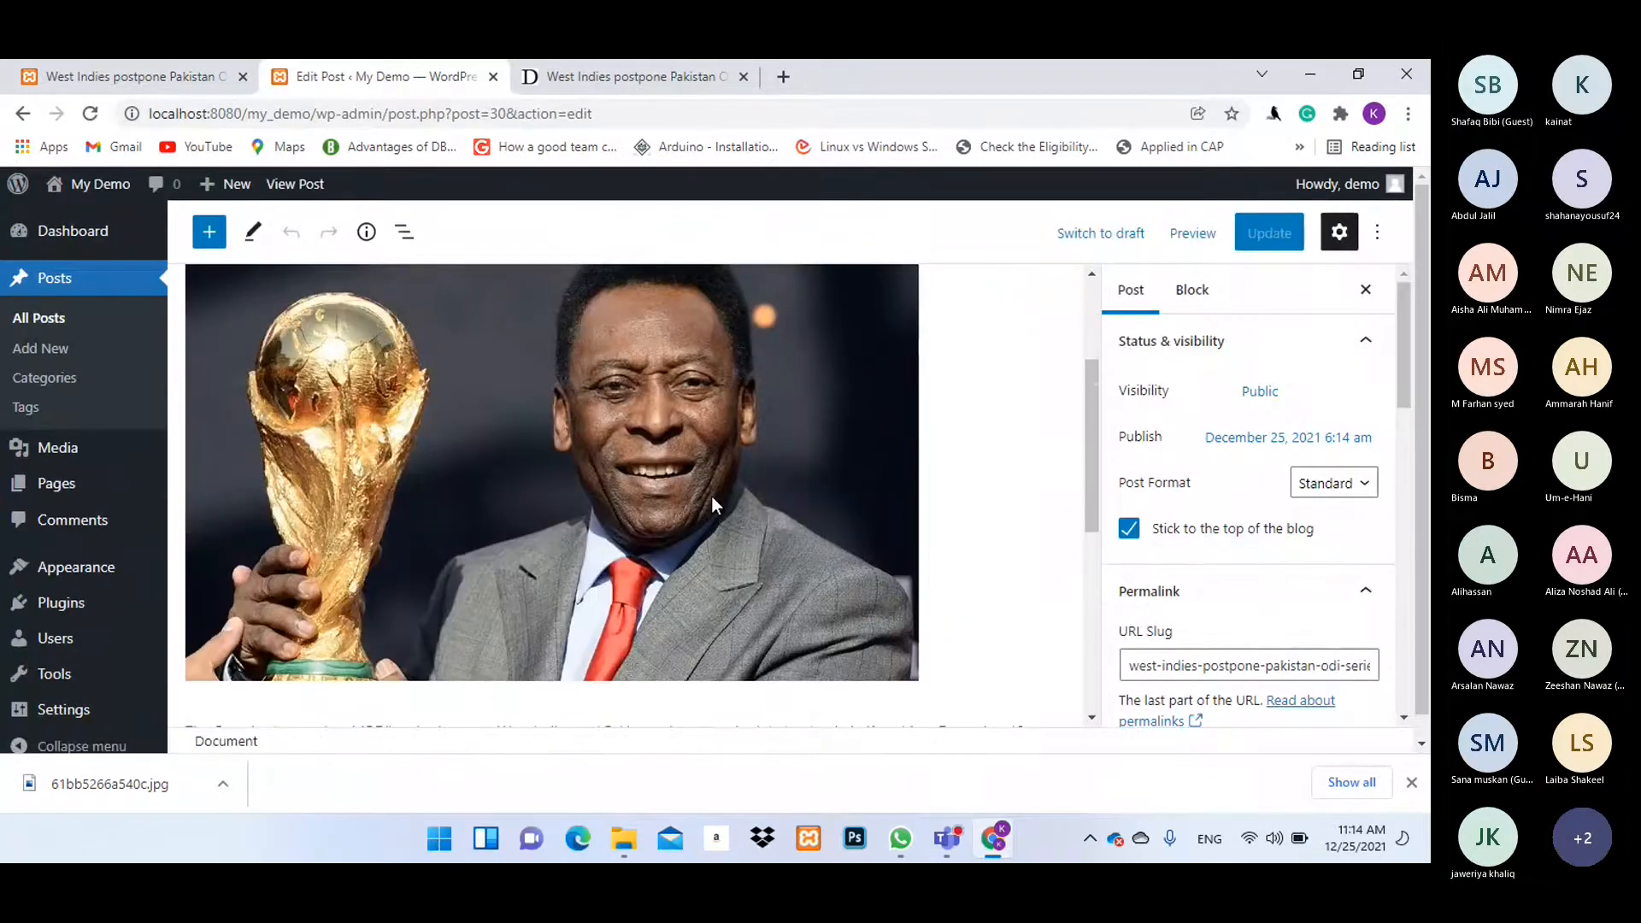
left_click(711, 496)
scroll(757, 475, "up", 3)
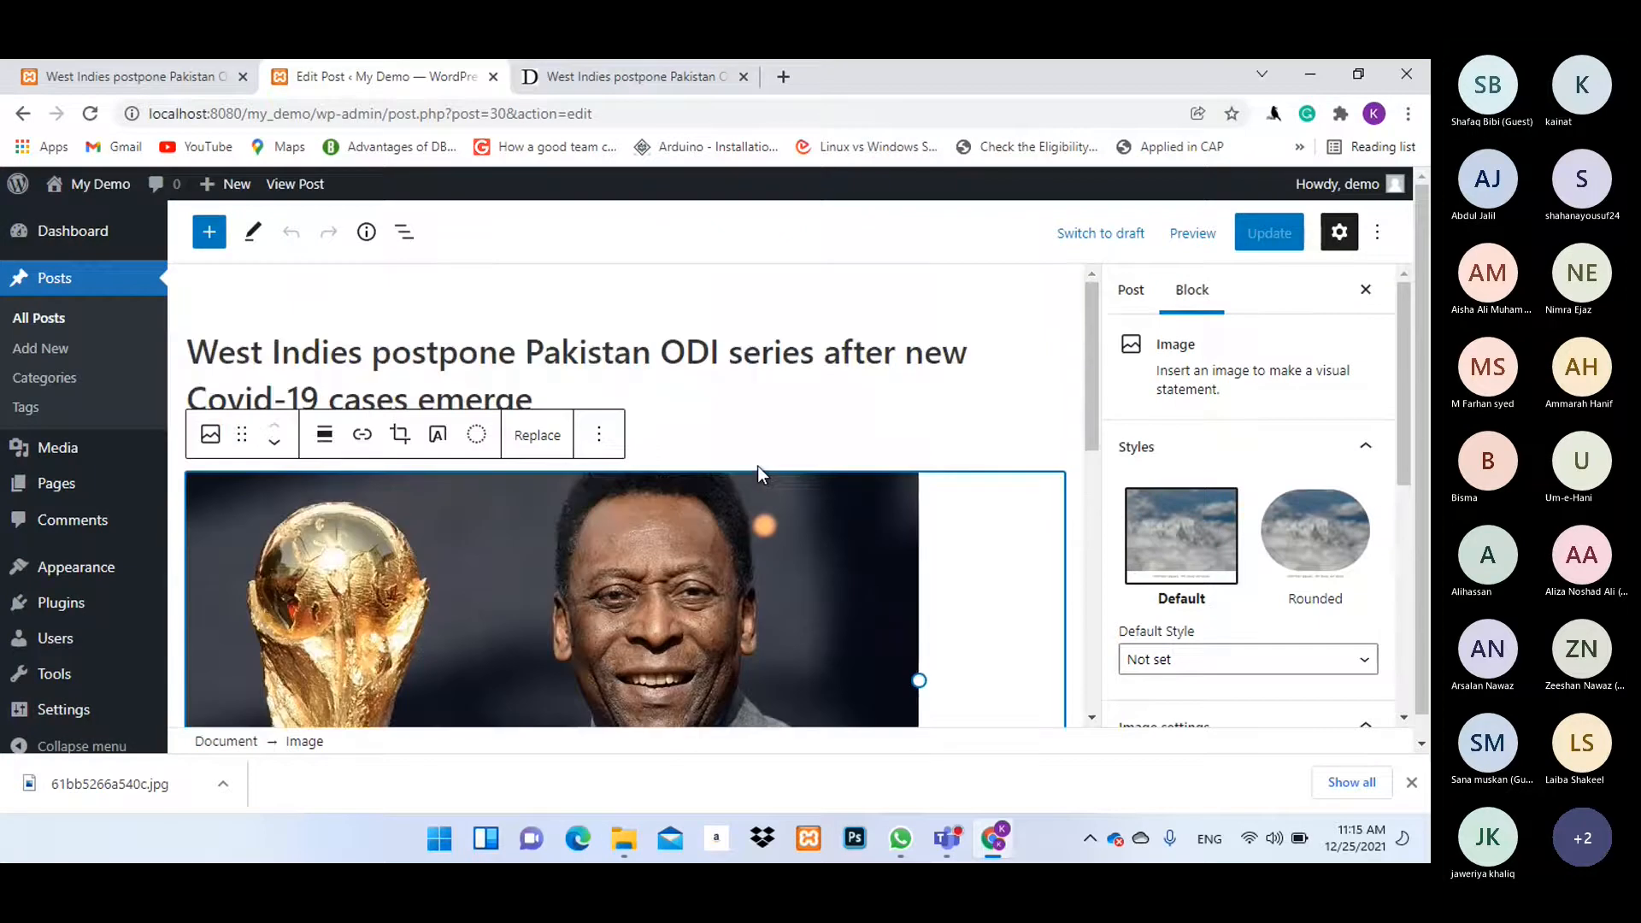
left_click(749, 401)
key("Return")
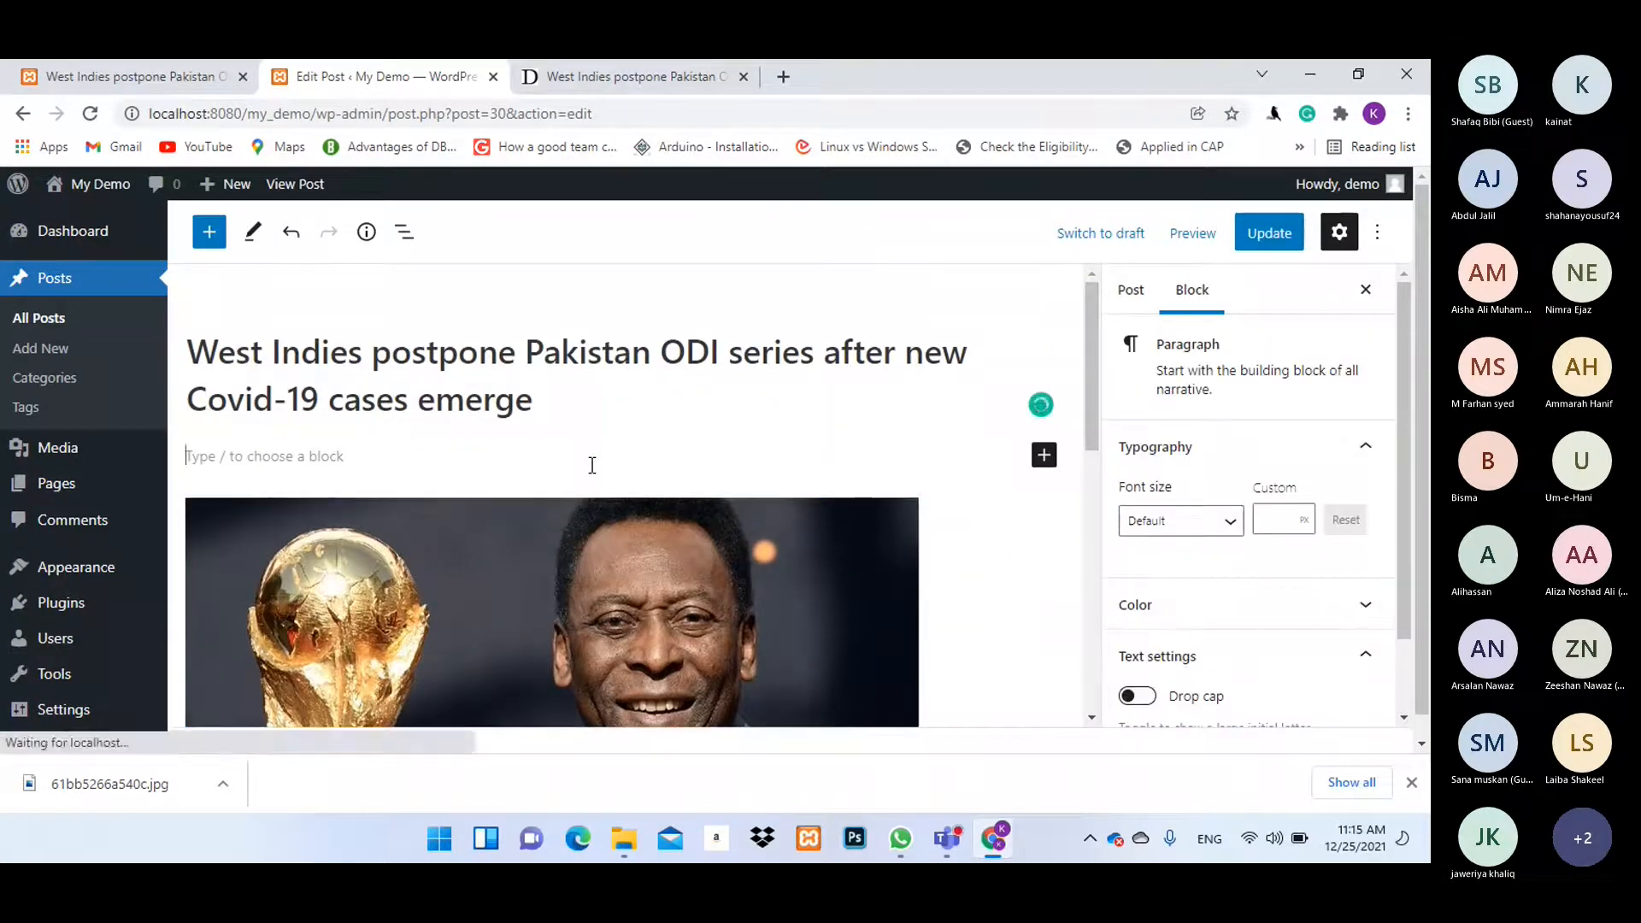
Copy the closing paragraph starting "Following the emergence of the Covid-19 cases" into the empty paragraph above the image and update the post.
scroll(633, 445, "down", 8)
left_click(694, 438)
left_click_drag(693, 459, 186, 434)
key("ctrl+c")
scroll(357, 489, "up", 1)
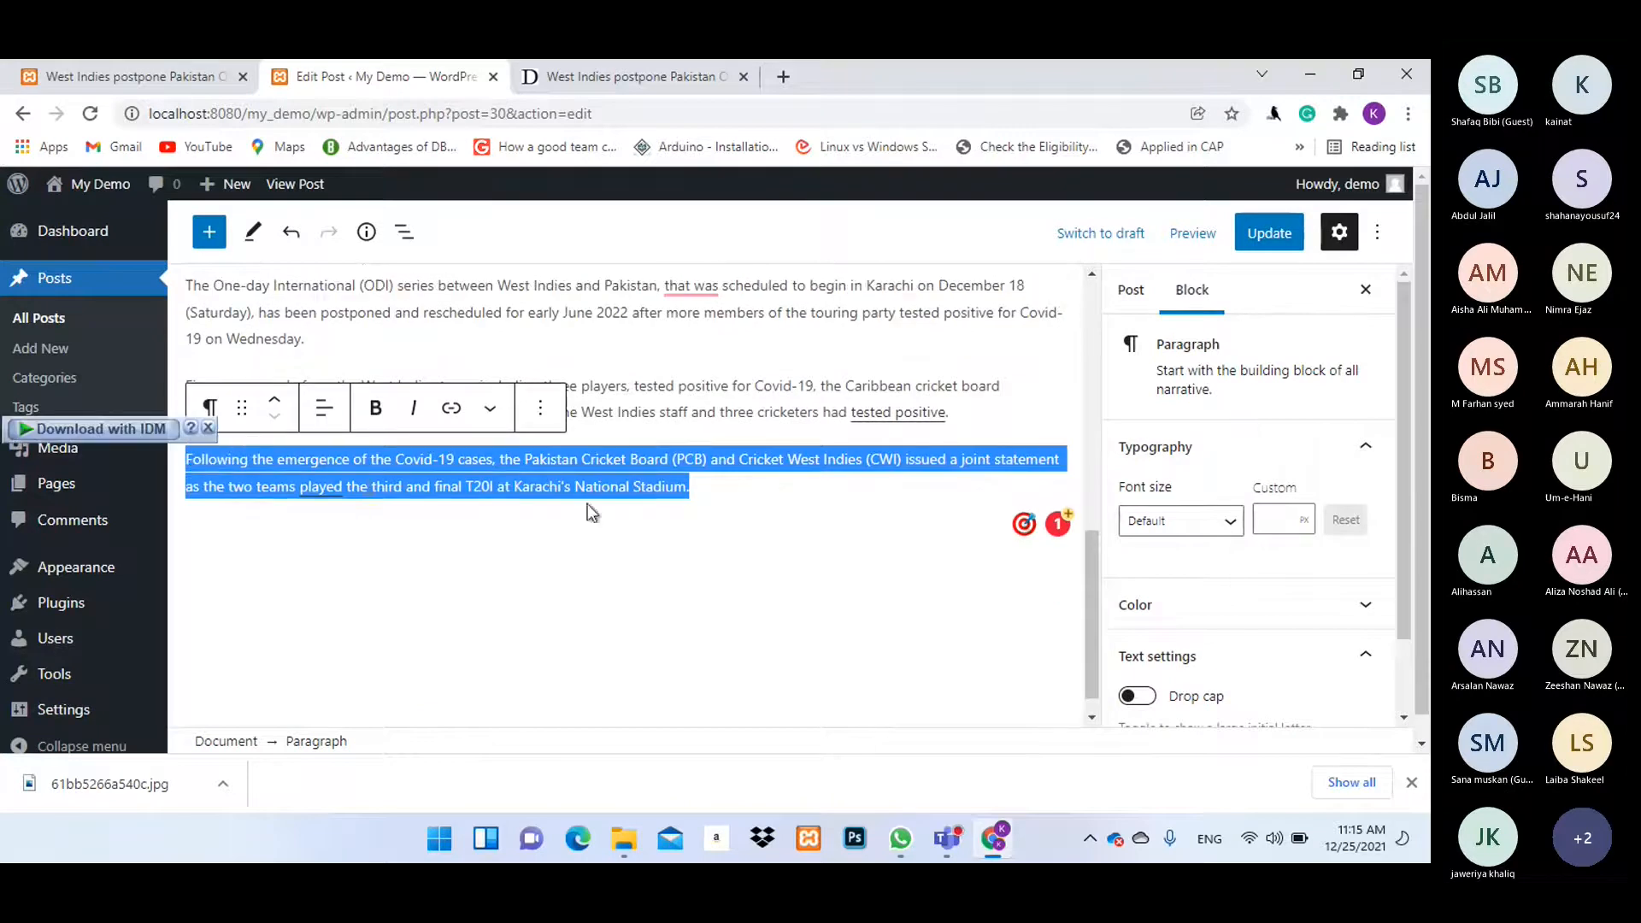
scroll(587, 504, "up", 8)
left_click(346, 459)
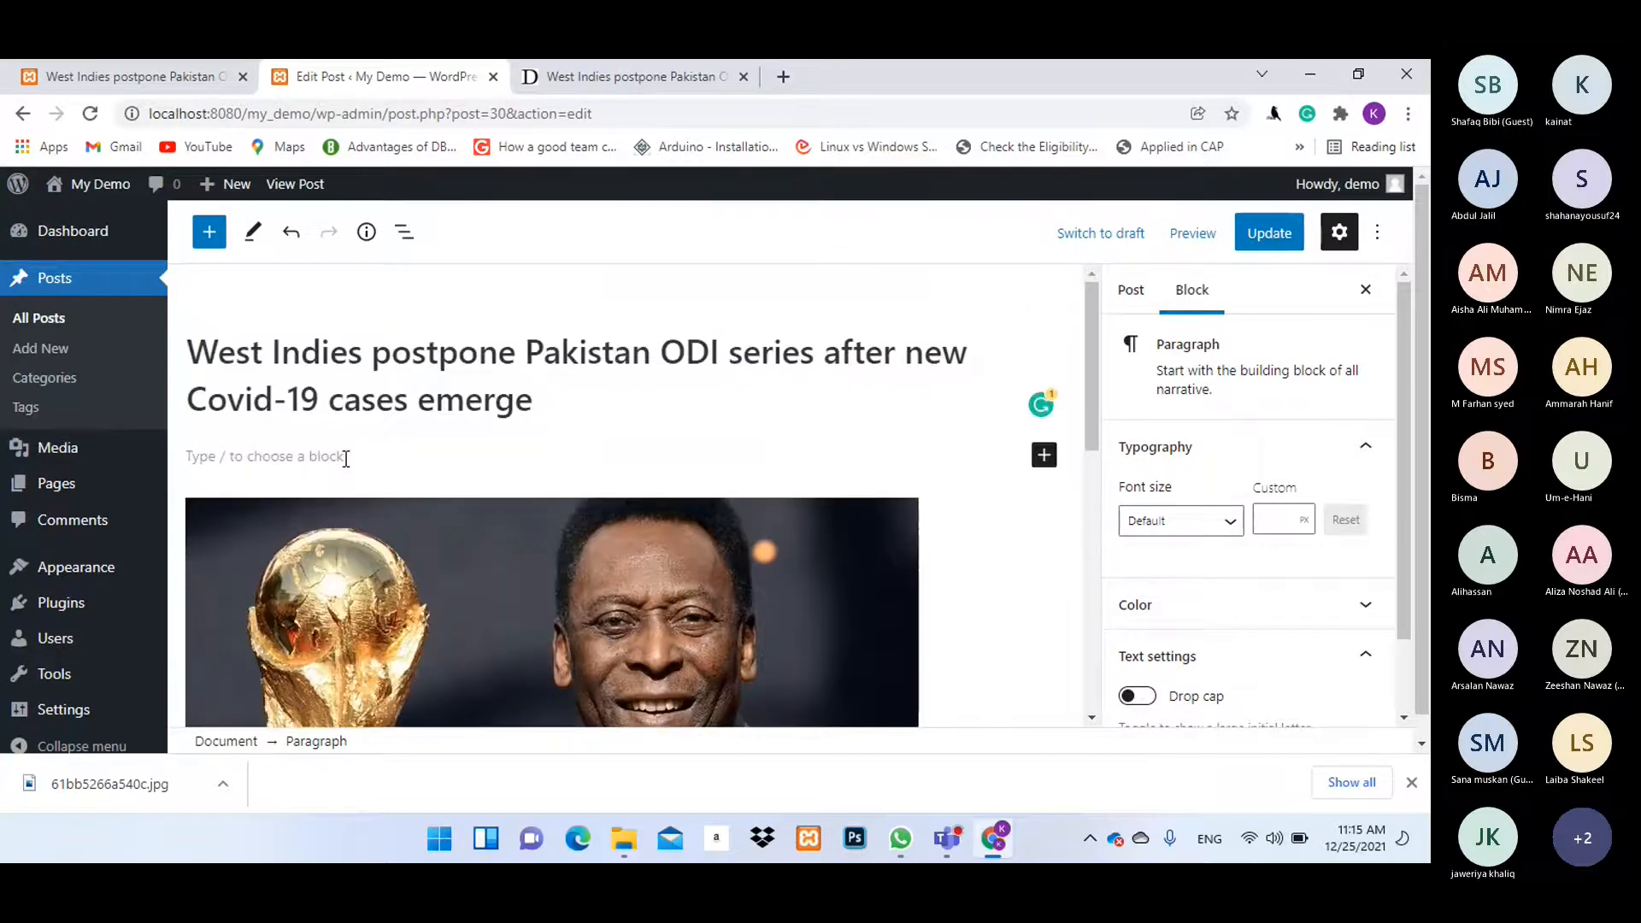
key("ctrl+v")
left_click(1254, 236)
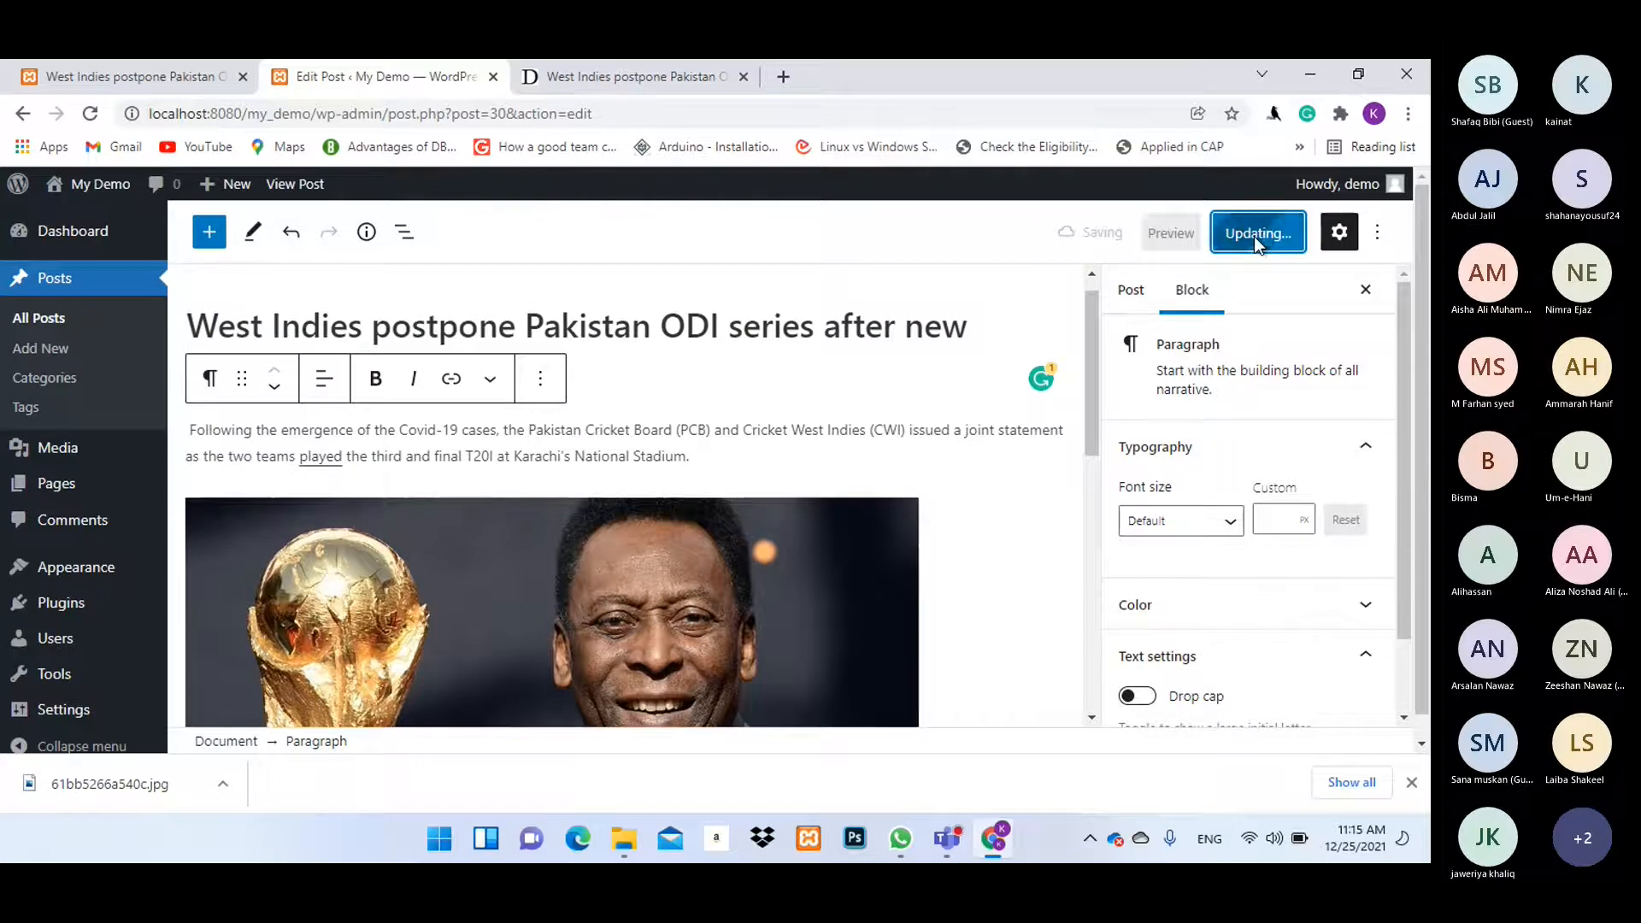
Review the copied paragraph above the image and the three body paragraphs below it in the editor.
left_click(628, 360)
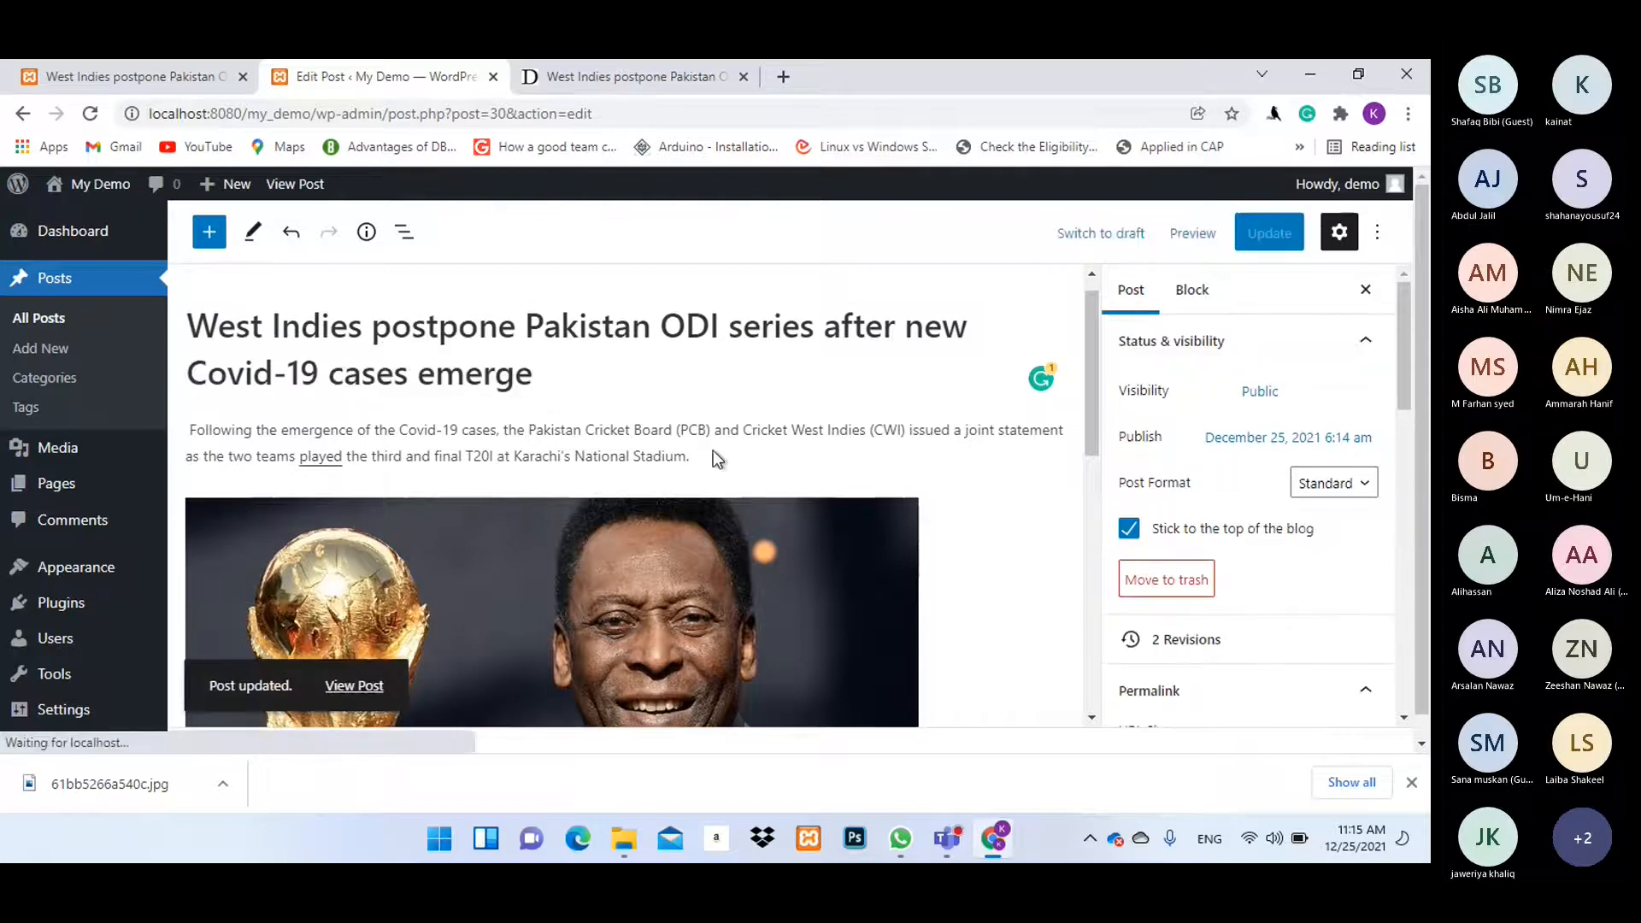
left_click_drag(712, 453, 212, 439)
left_click(403, 457)
scroll(810, 497, "down", 2)
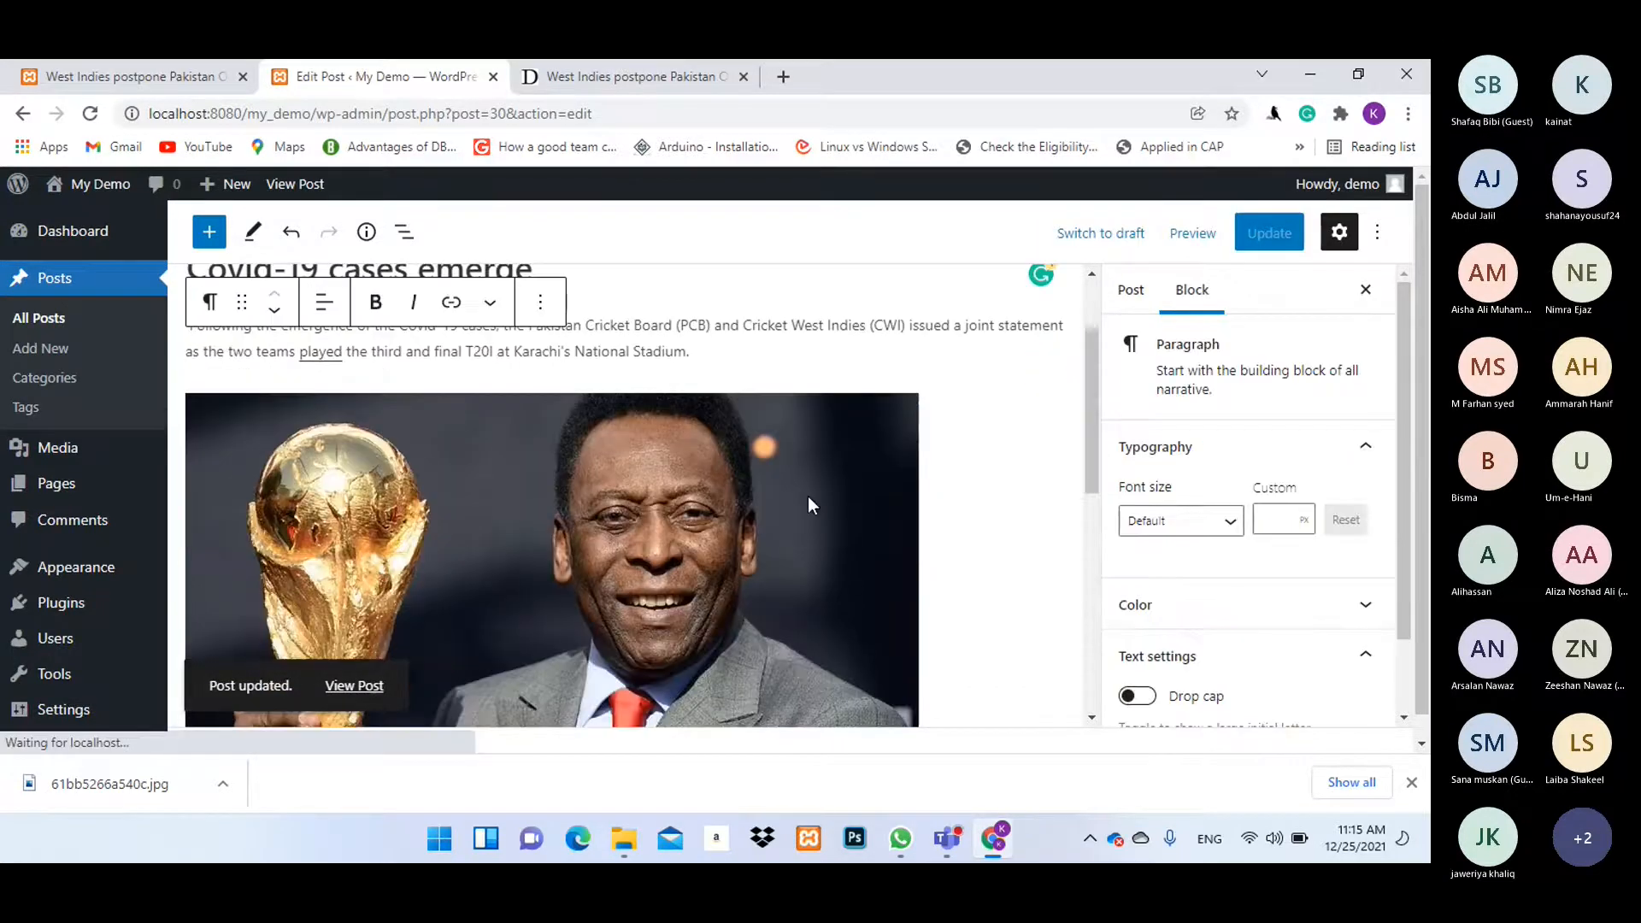
left_click(653, 484)
scroll(889, 448, "down", 5)
left_click_drag(696, 570, 389, 436)
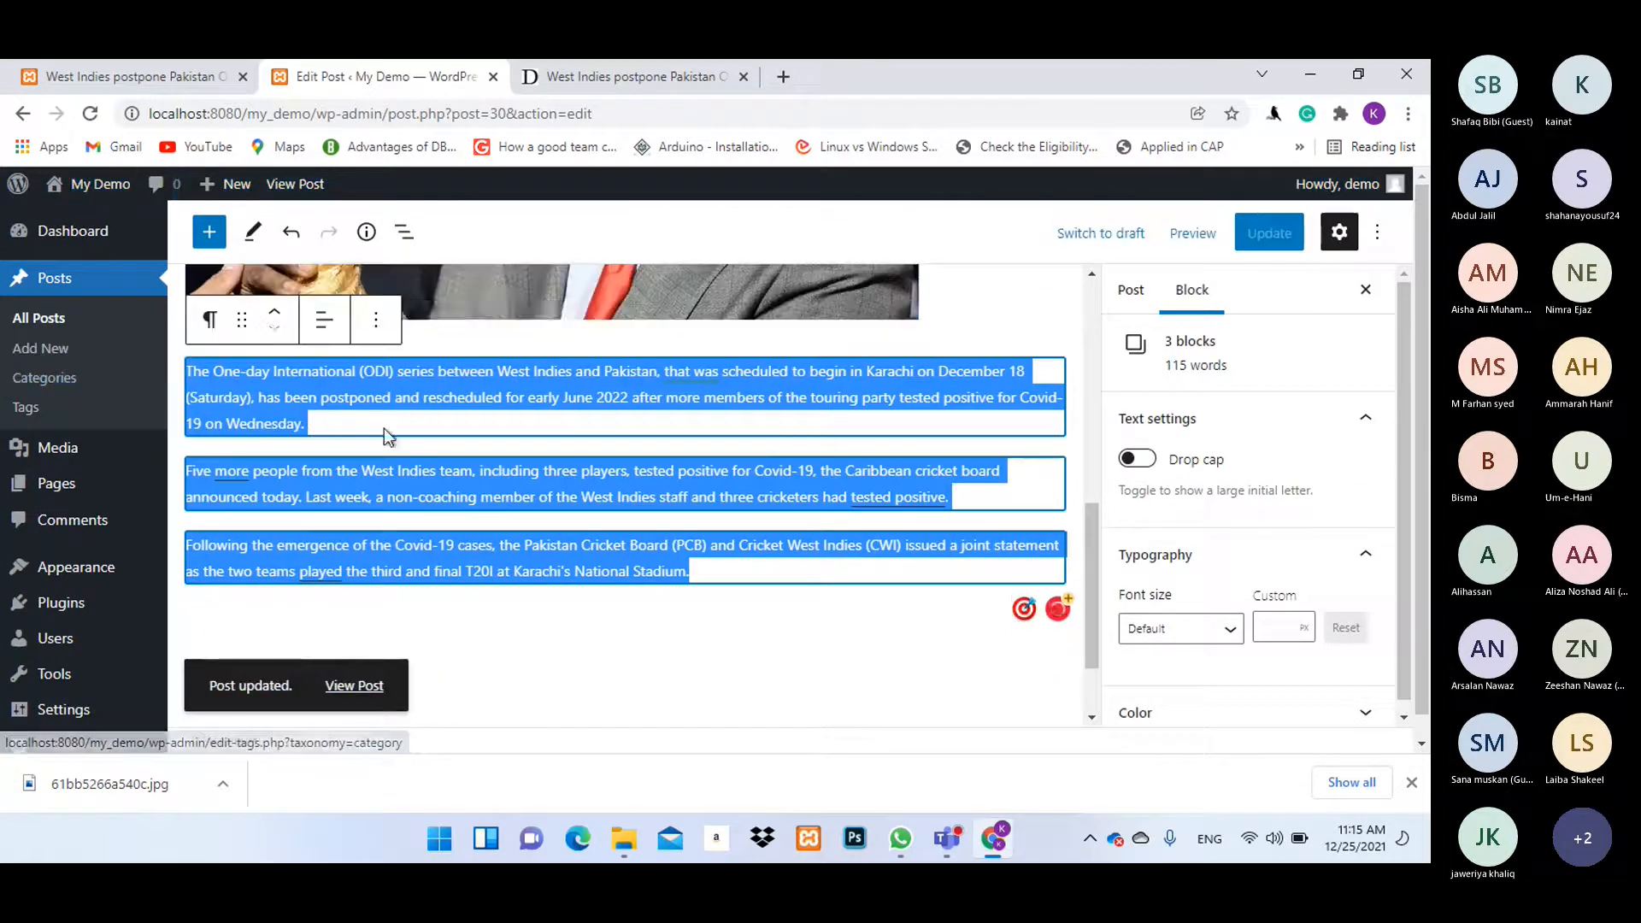
left_click(389, 436)
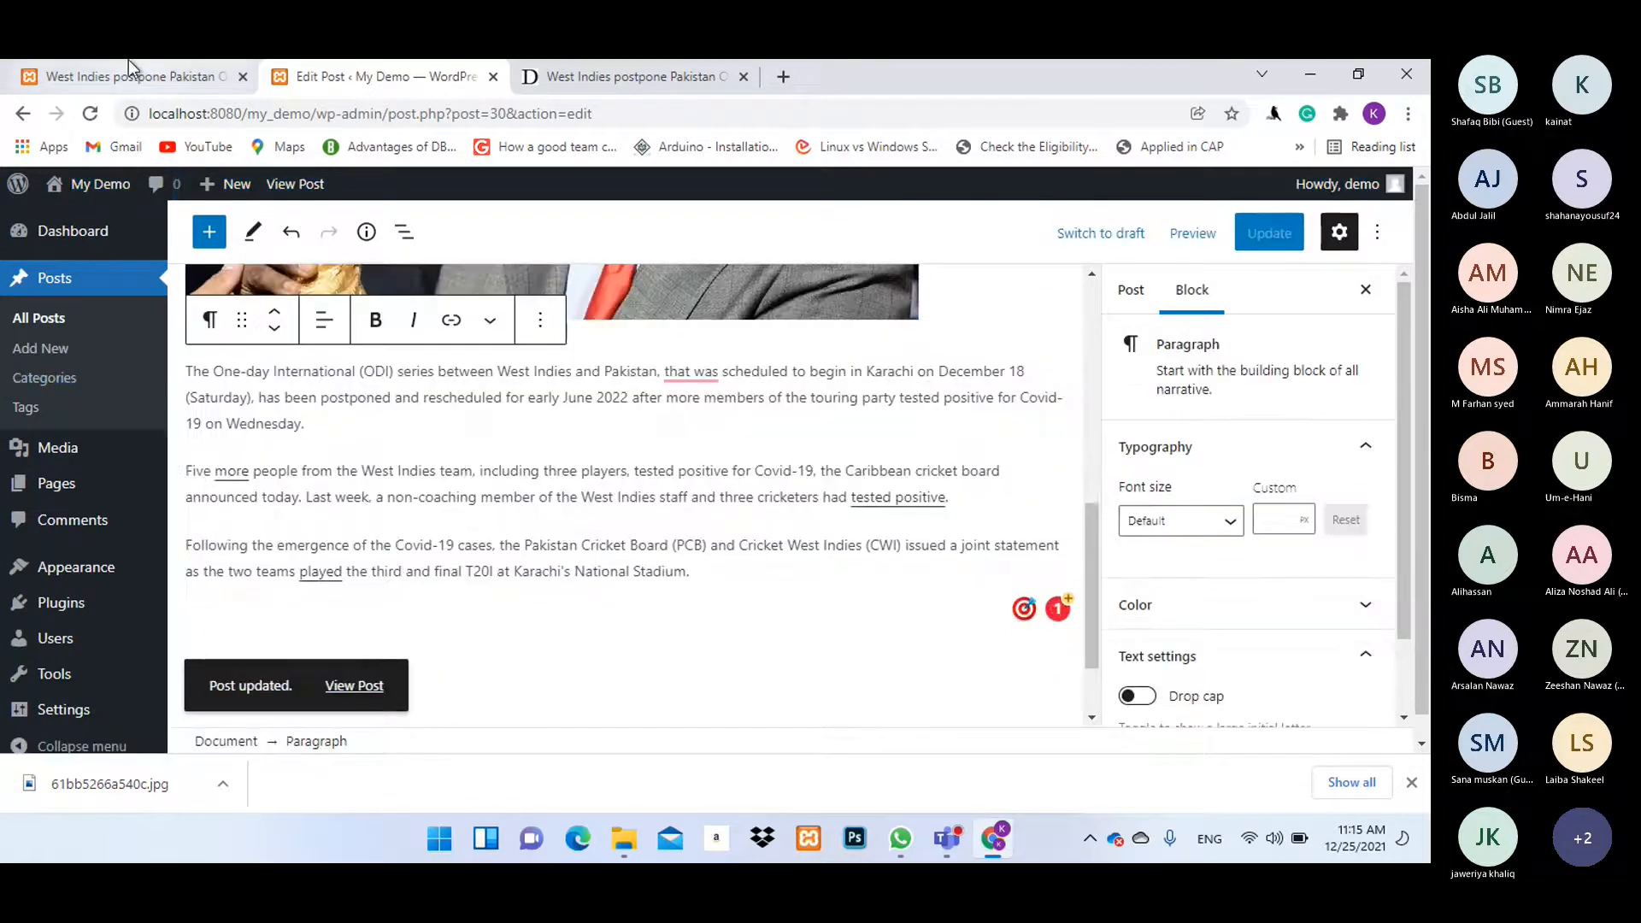
Reload the published post page and check the paragraph above the image.
left_click(128, 69)
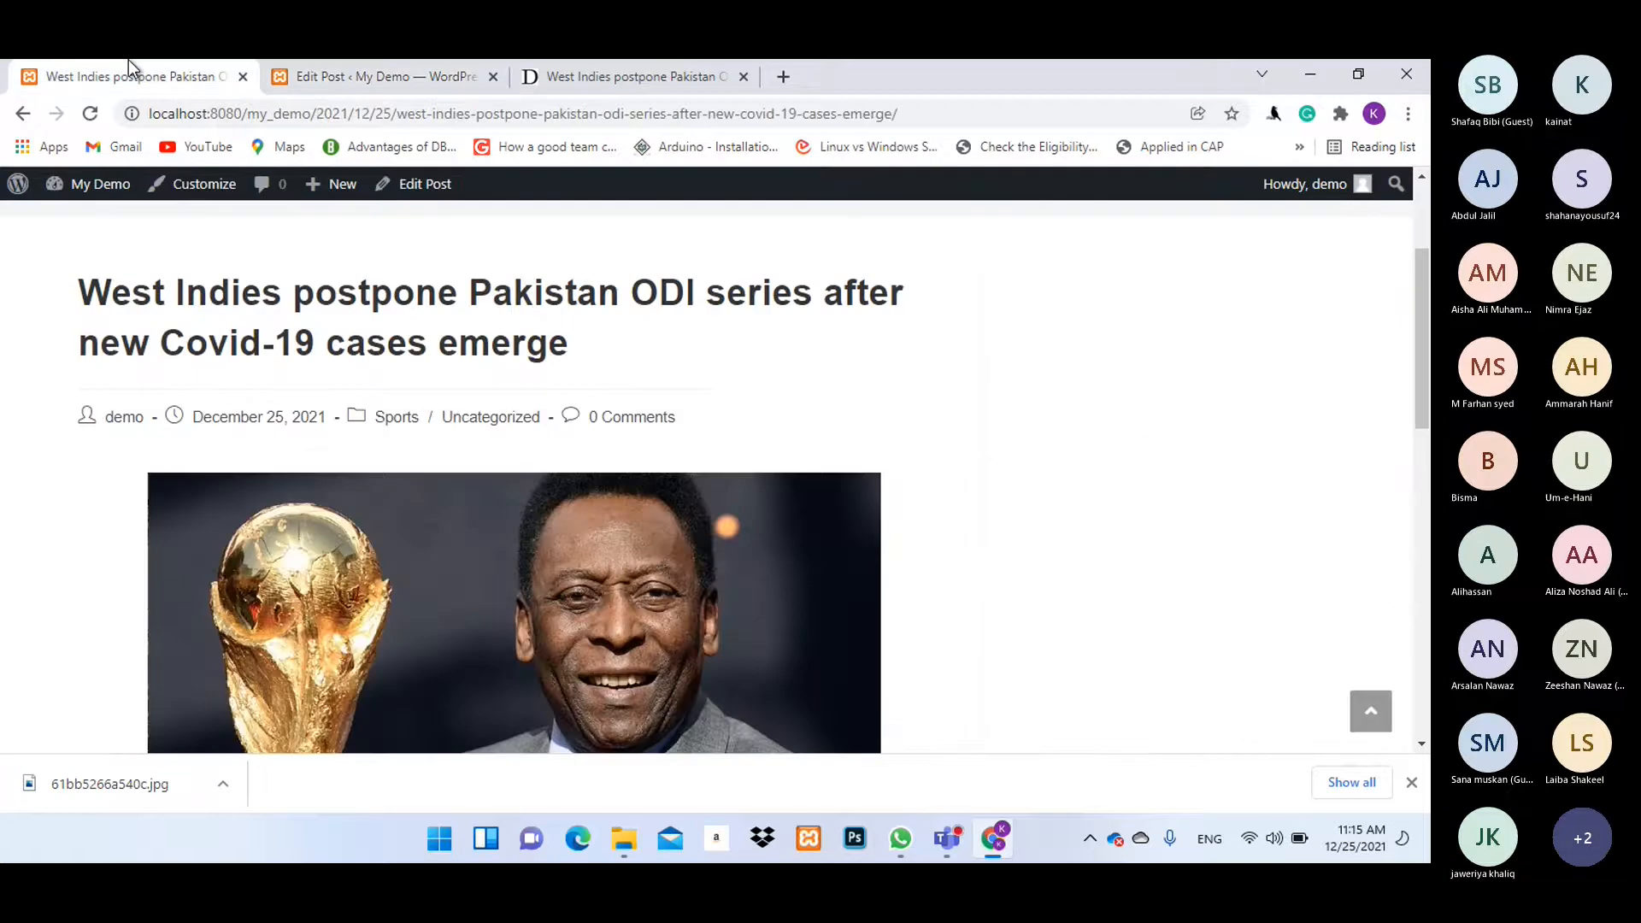
left_click(91, 115)
scroll(769, 355, "down", 1)
left_click_drag(654, 408, 79, 381)
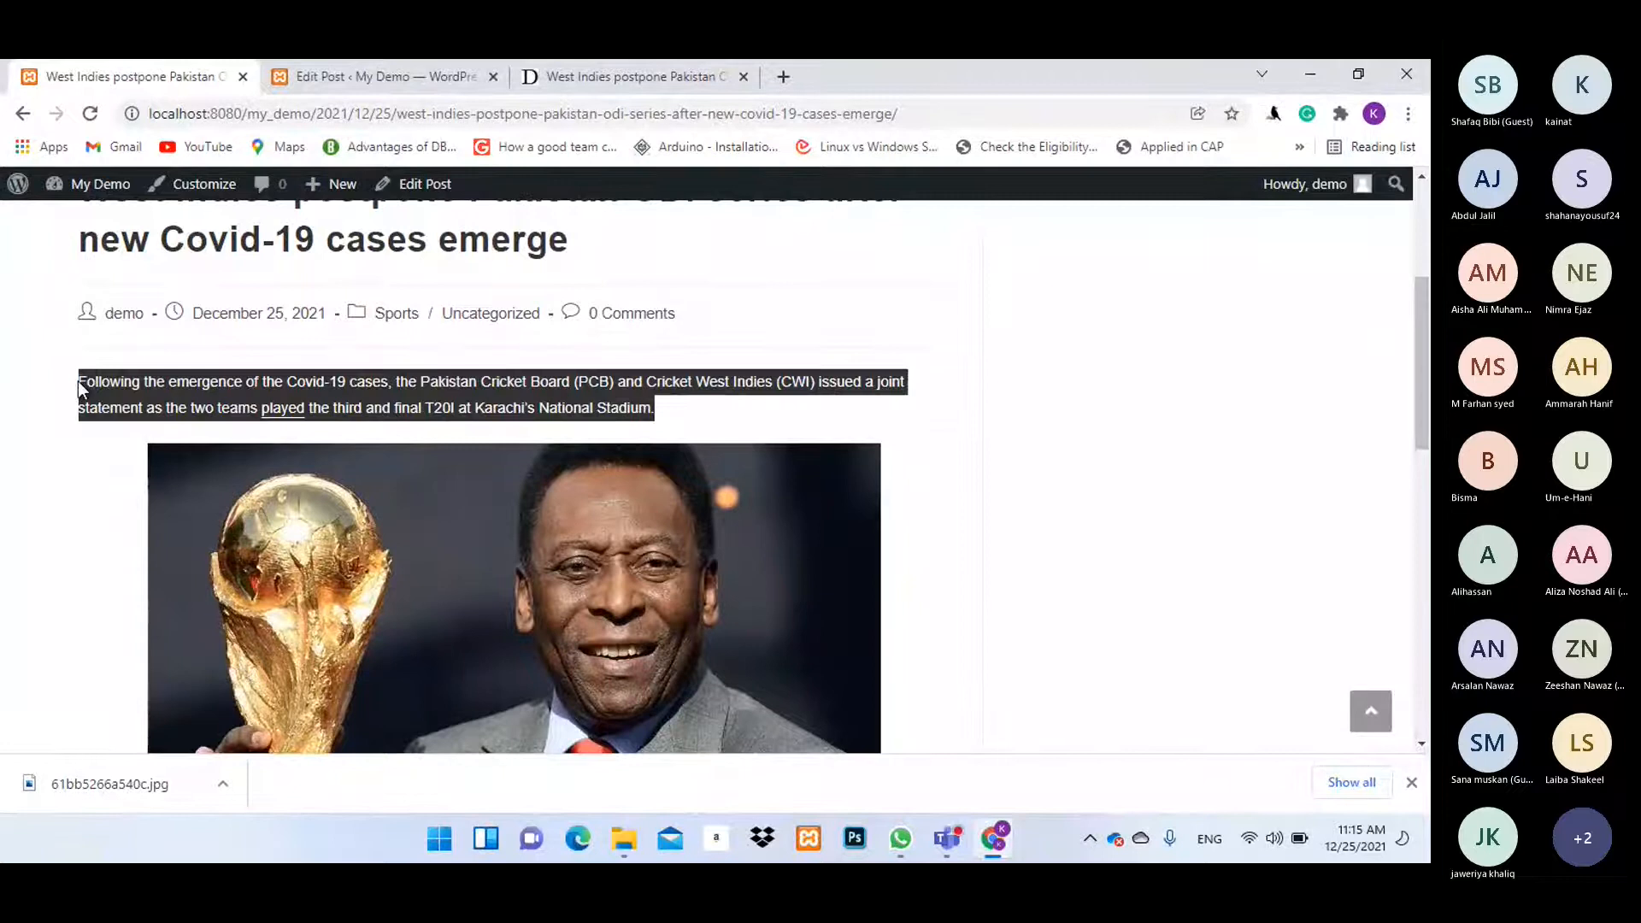
left_click(709, 398)
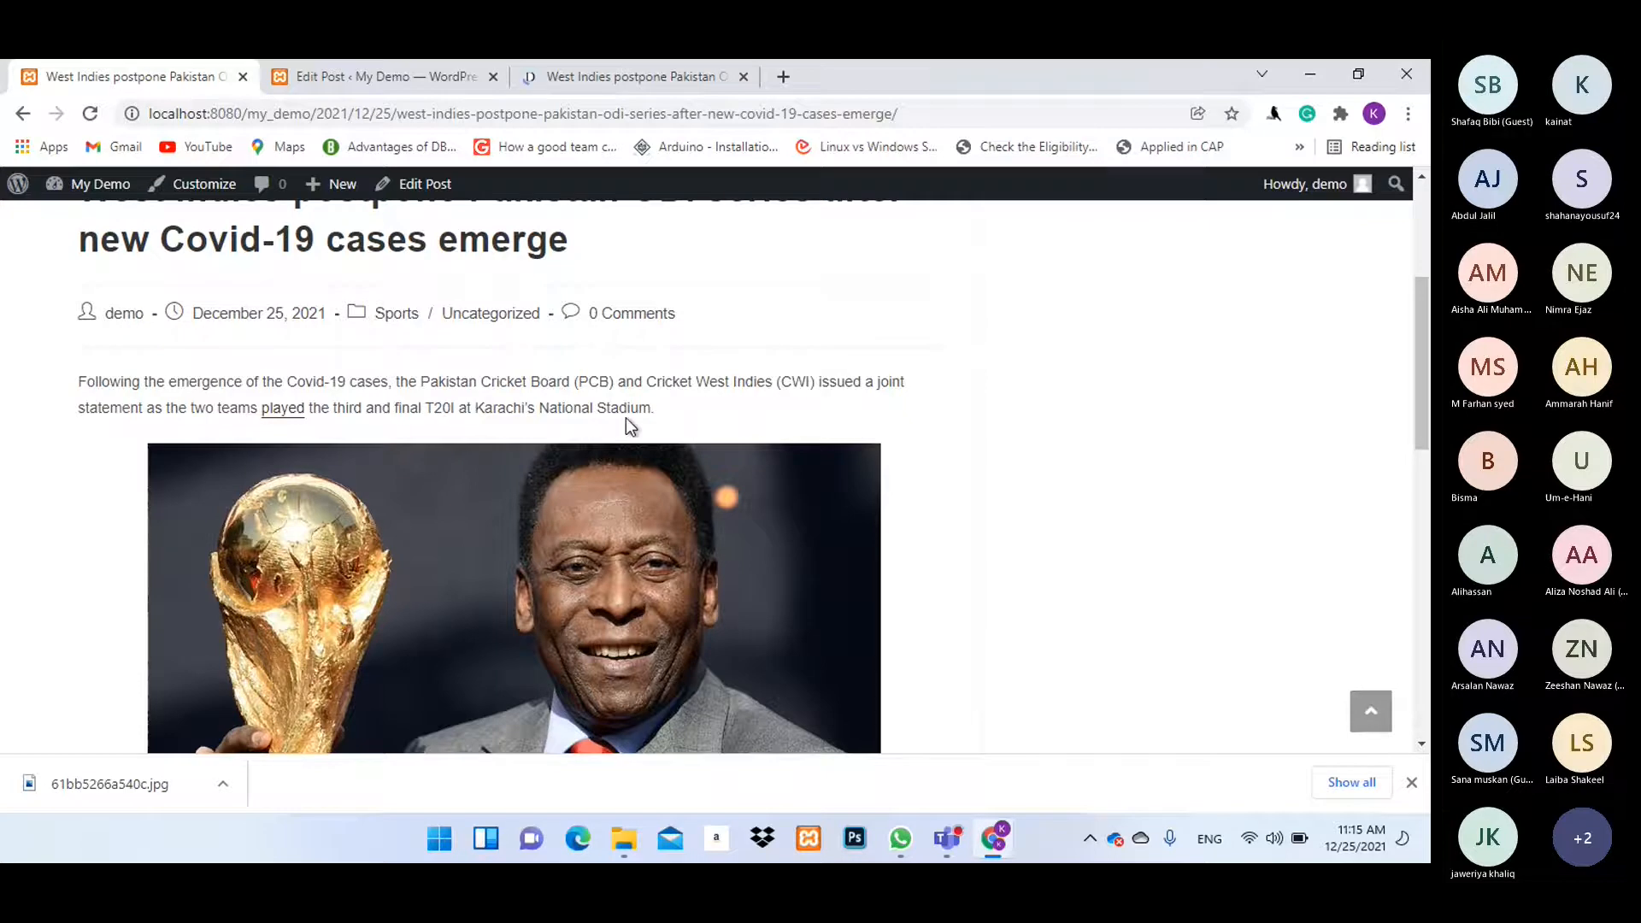
Delete the image block of the man with the trophy from the West Indies post's body in the editor.
scroll(672, 401, "down", 3)
scroll(672, 397, "down", 3)
scroll(617, 386, "up", 8)
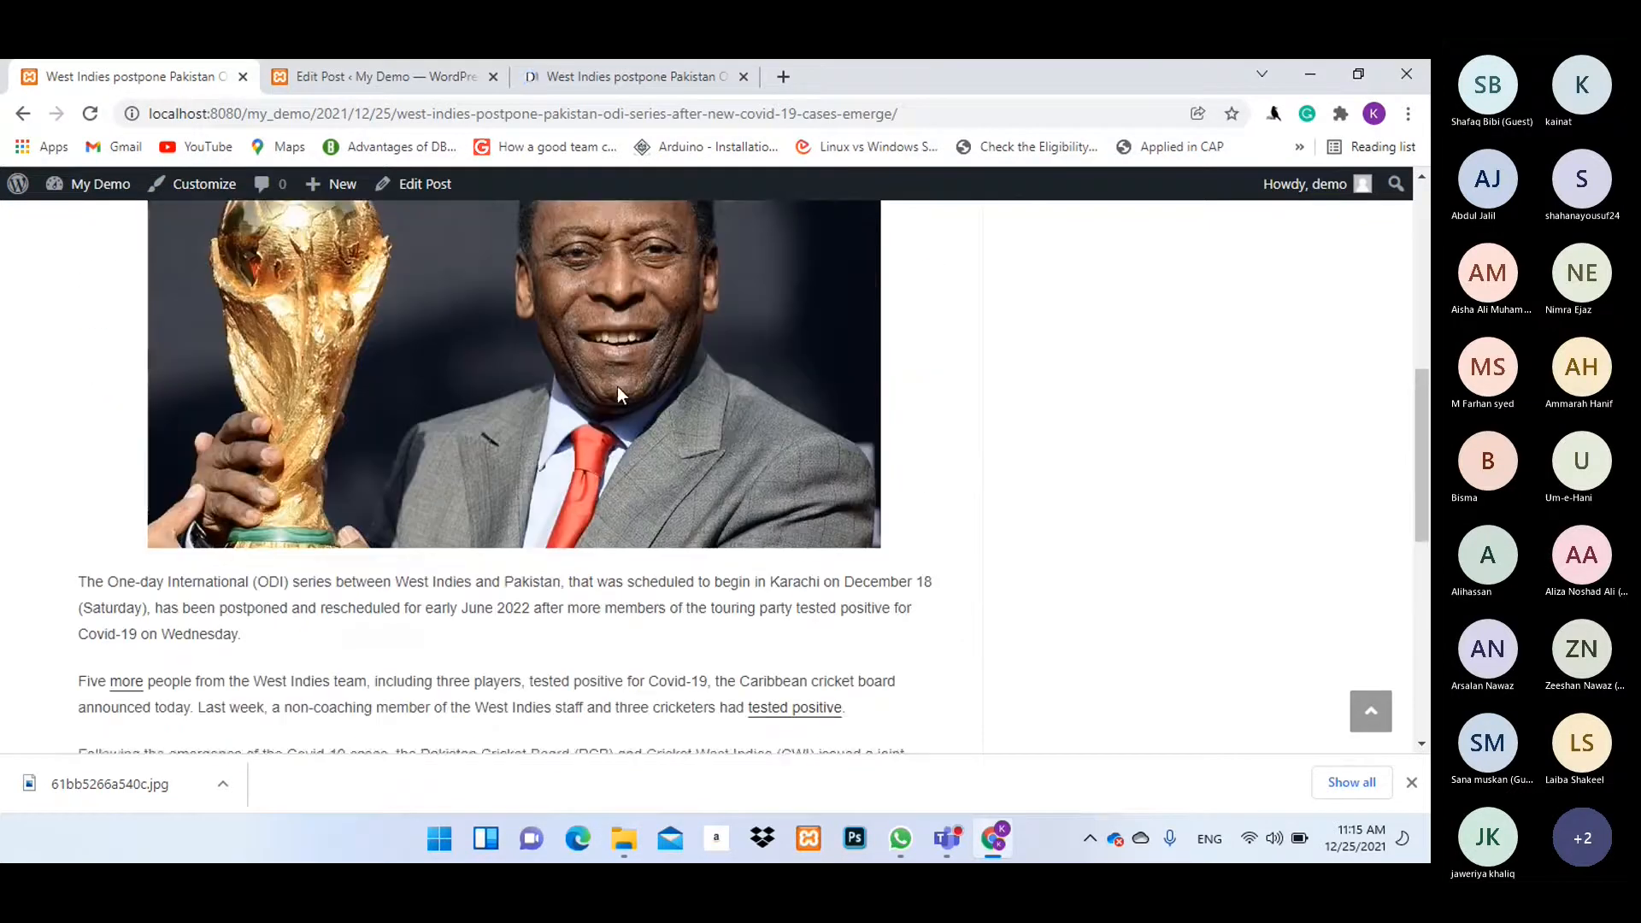
scroll(552, 509, "up", 1)
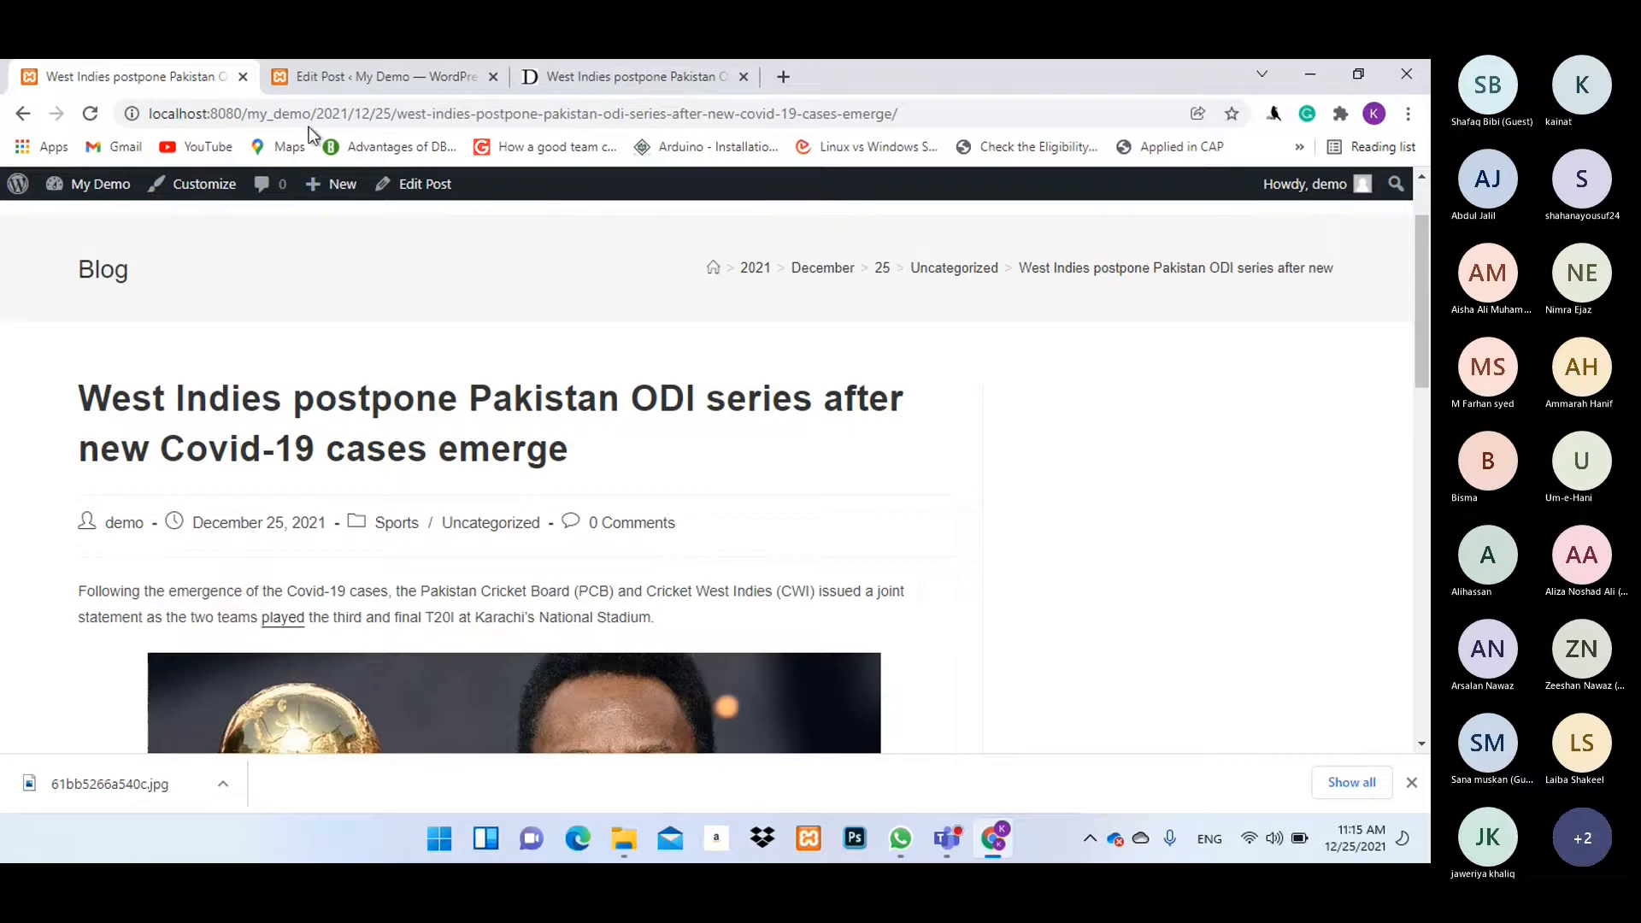
left_click(308, 78)
scroll(813, 499, "down", 3)
left_click(712, 531)
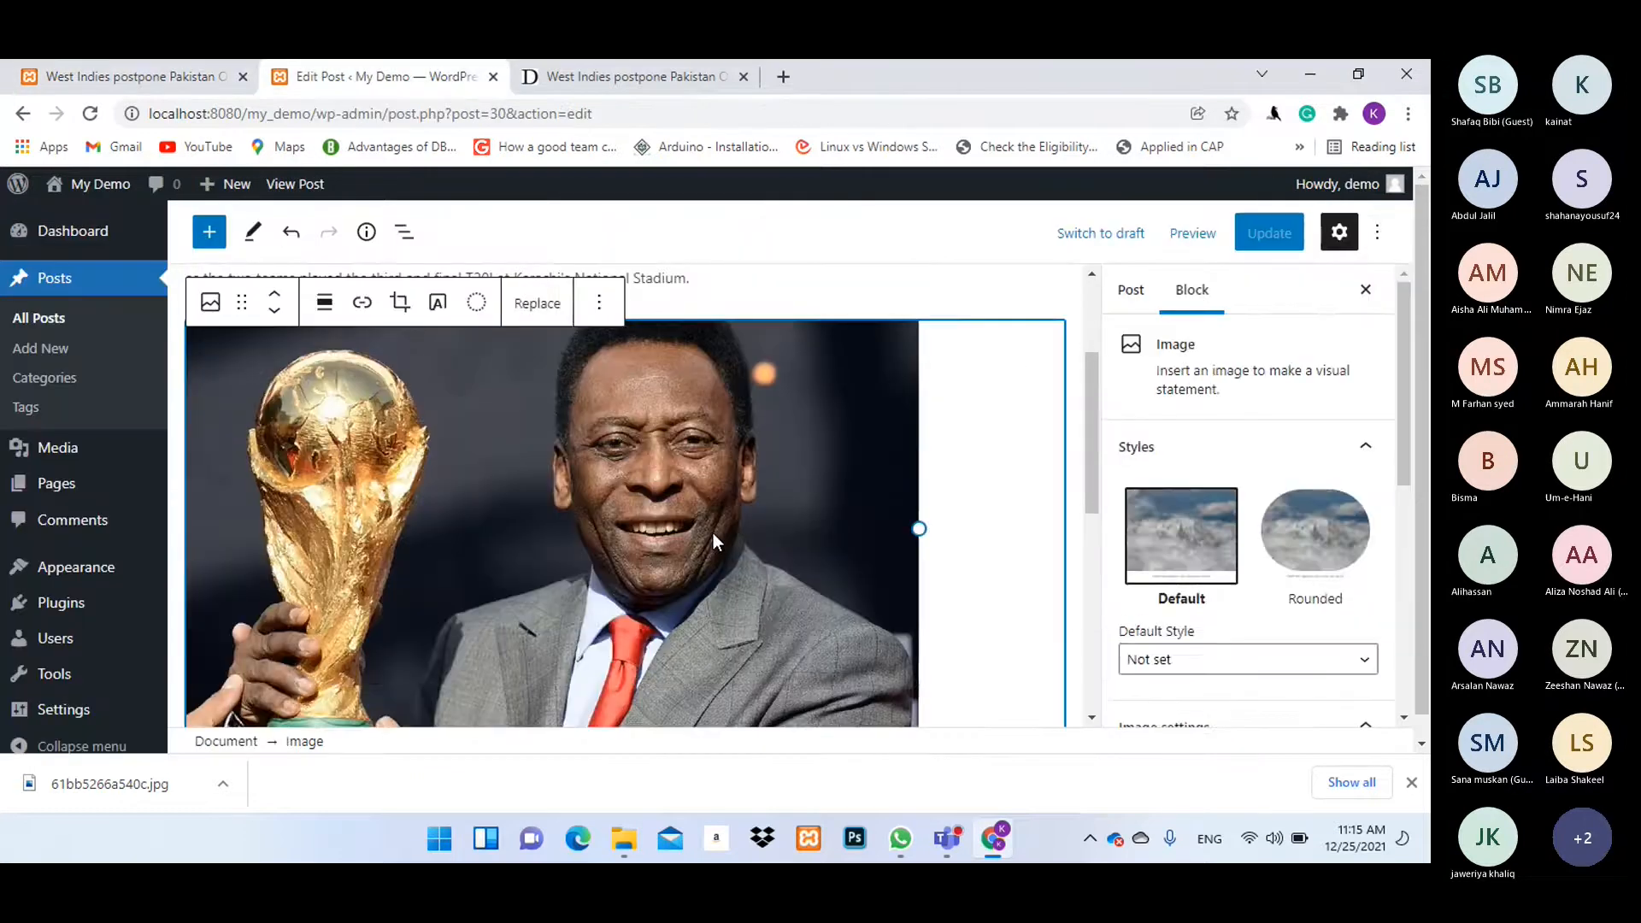
key("Delete")
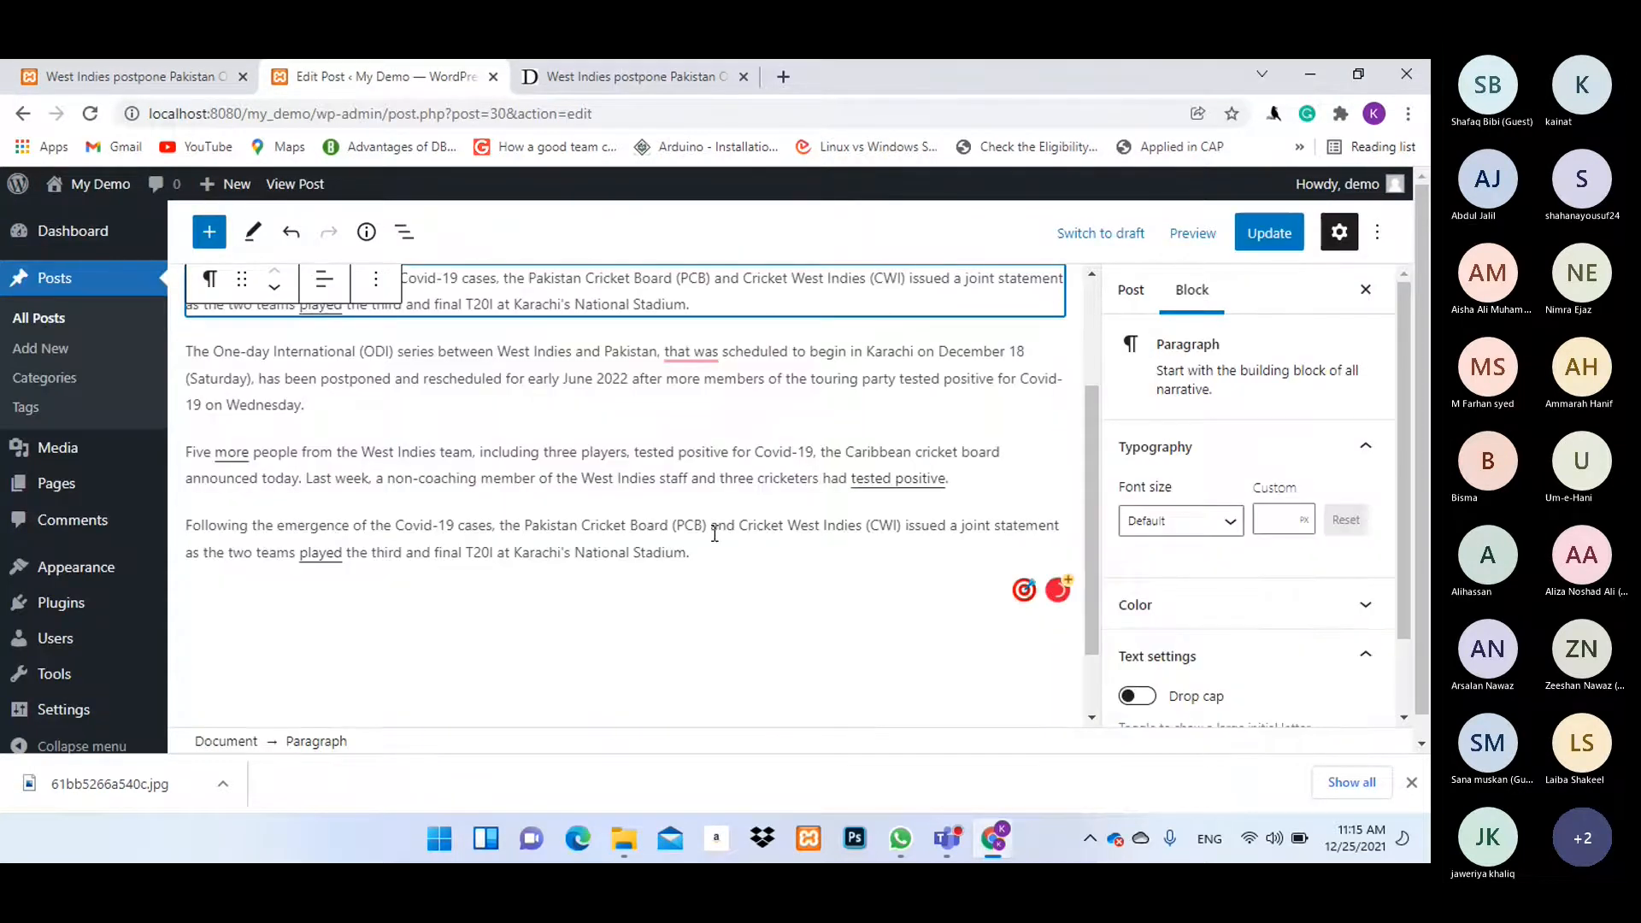
scroll(637, 406, "up", 2)
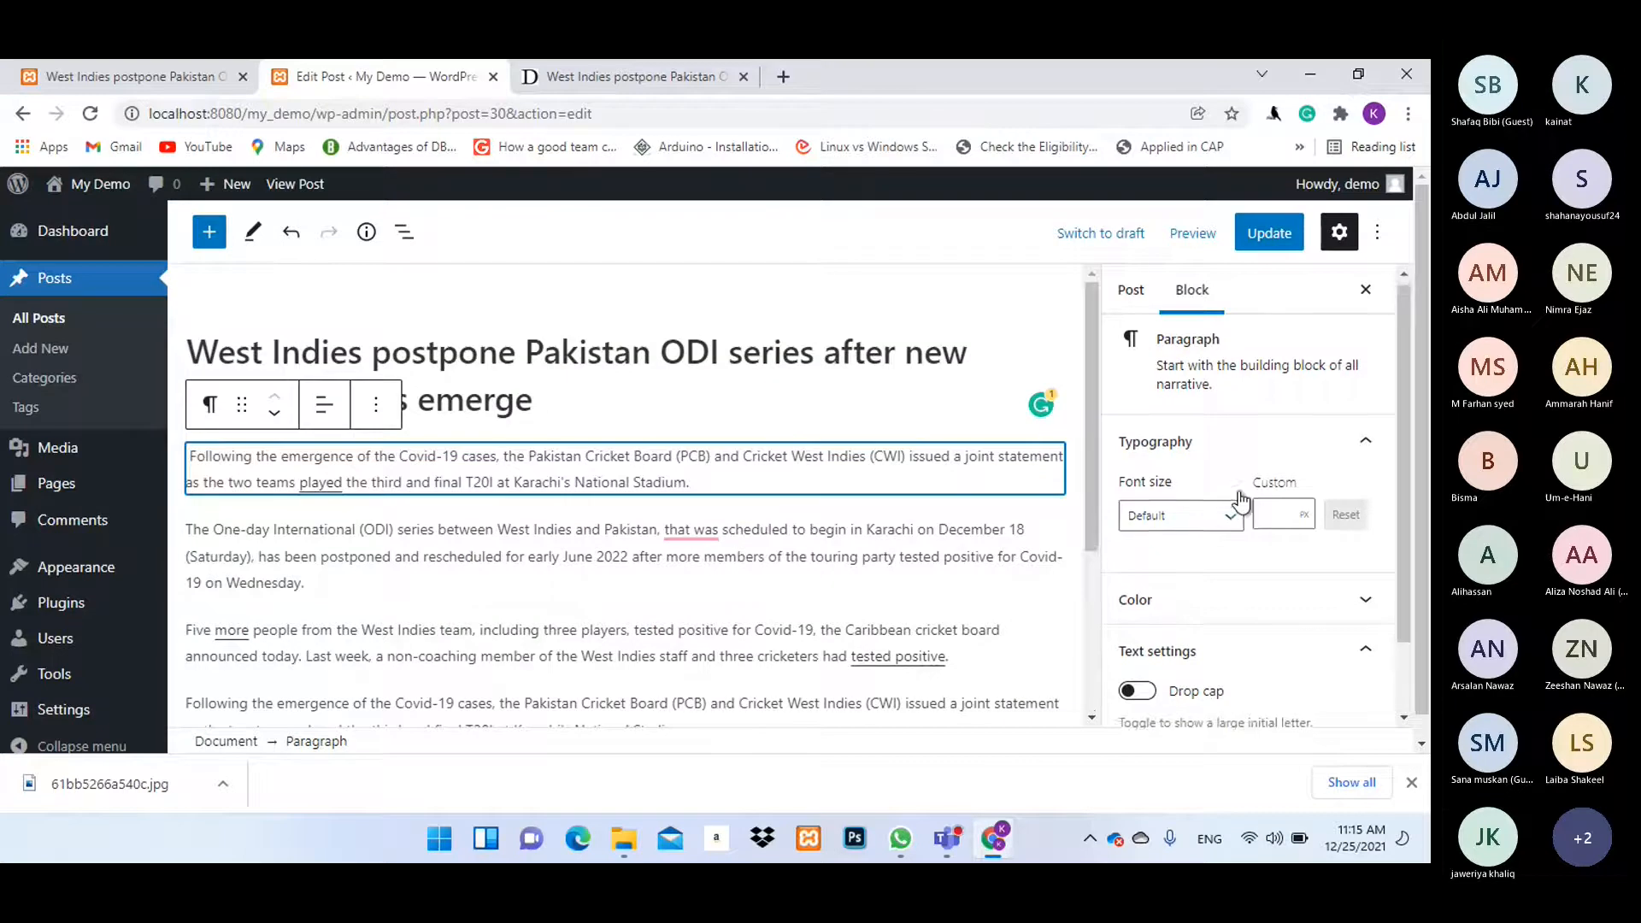
Go back to the live site's home page, check the post's card there, and return to the post editor.
left_click(130, 61)
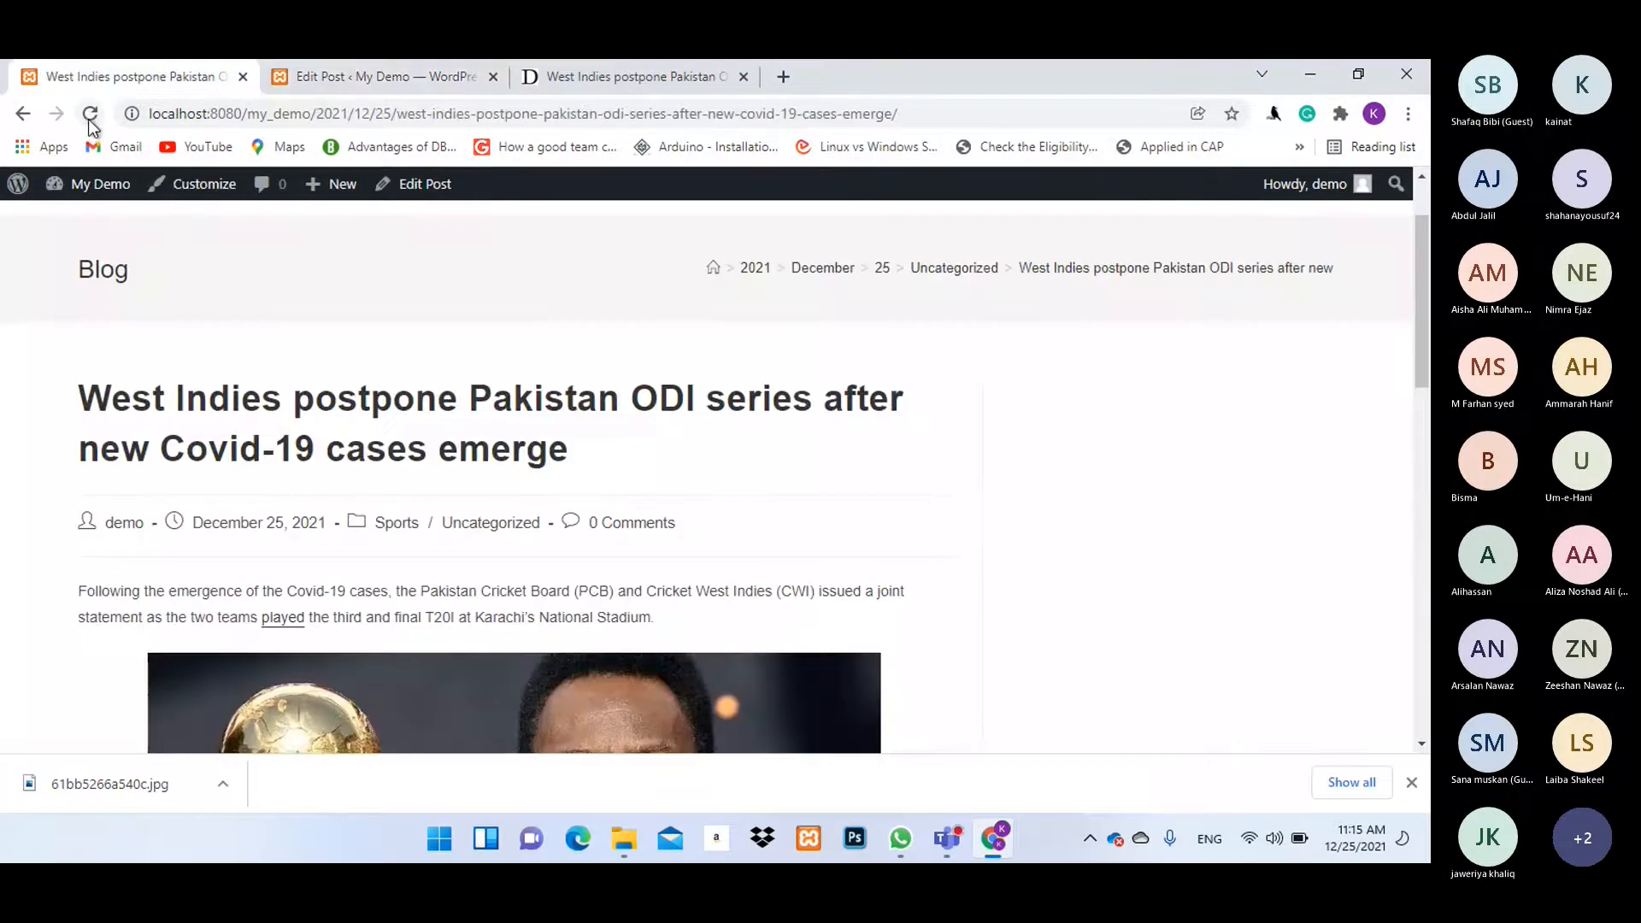
left_click(23, 113)
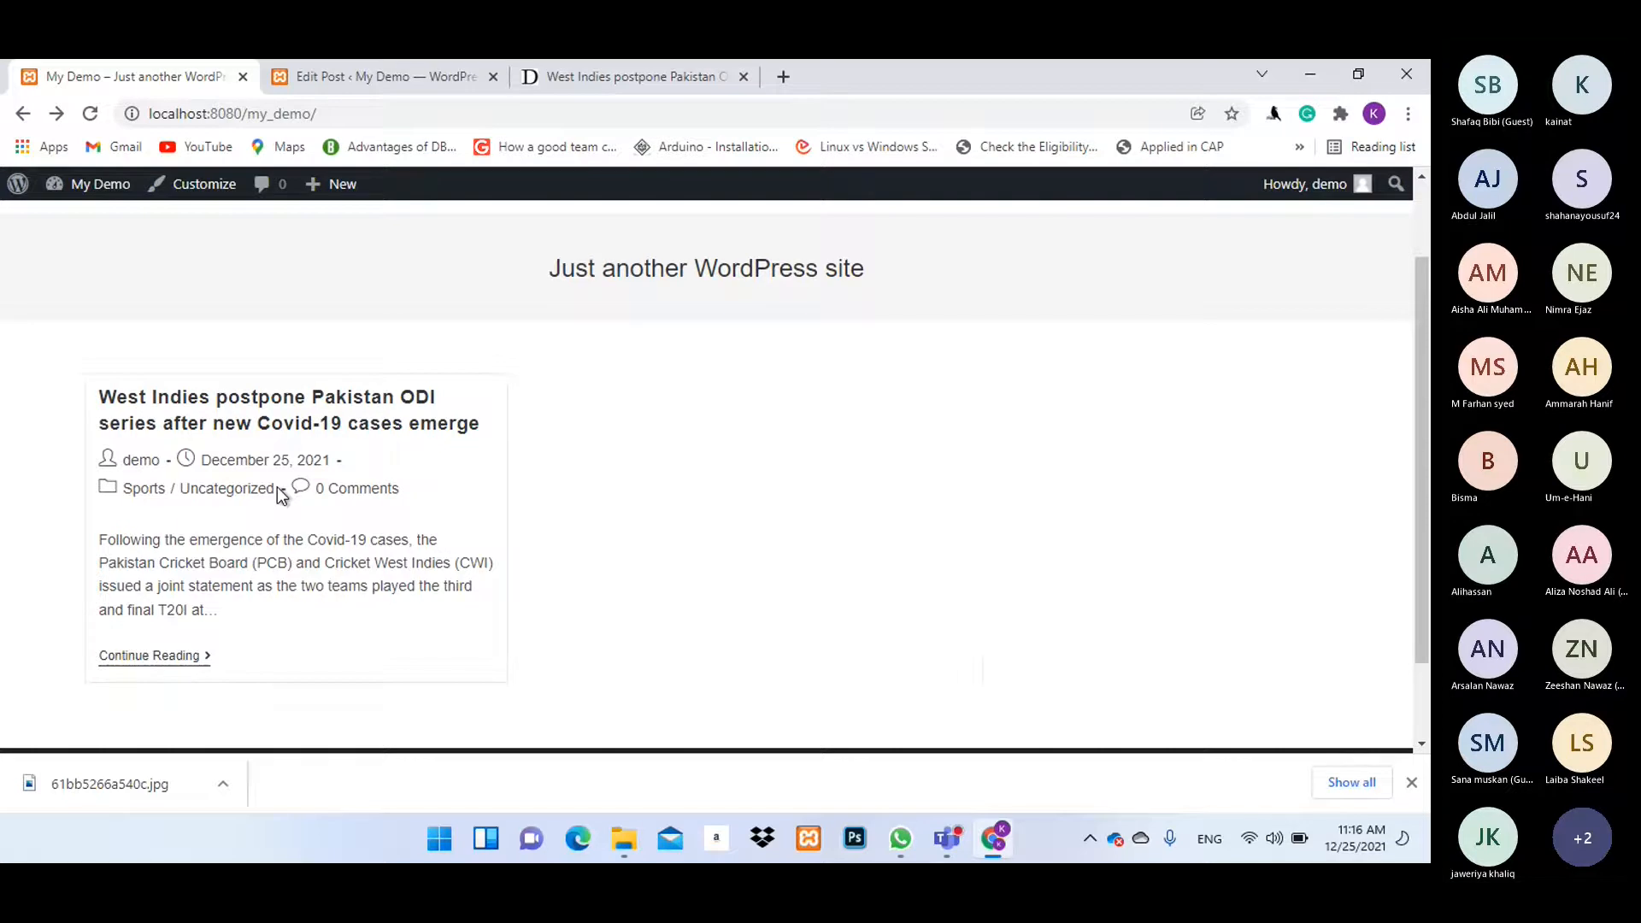
left_click(325, 79)
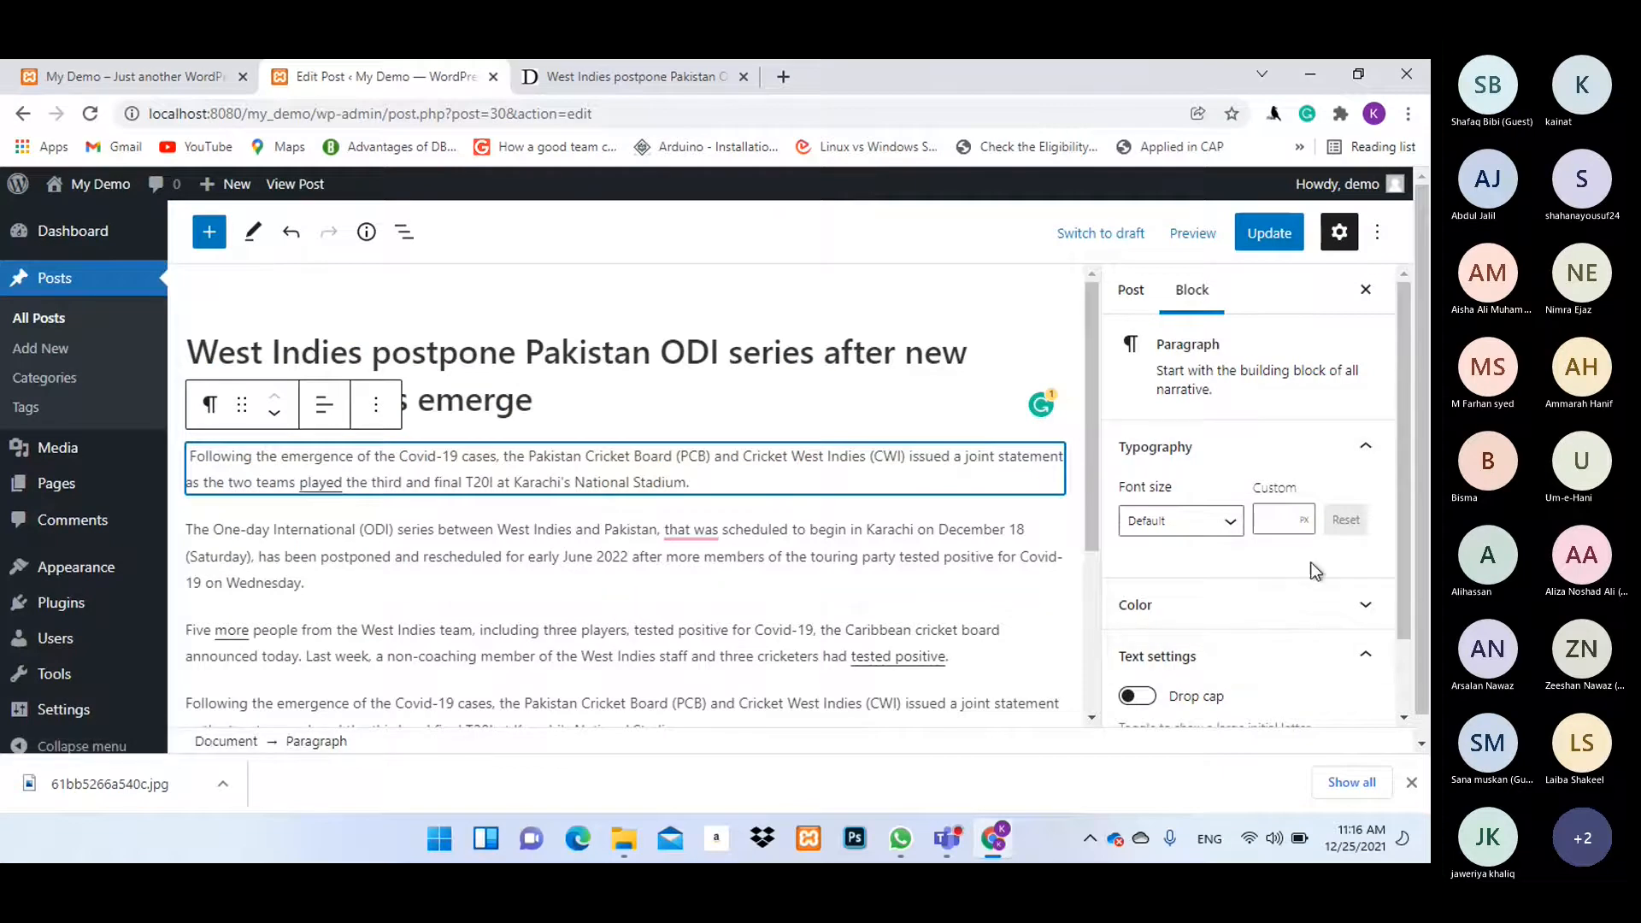
Open the featured image picker from the post's settings.
scroll(1306, 485, "down", 1)
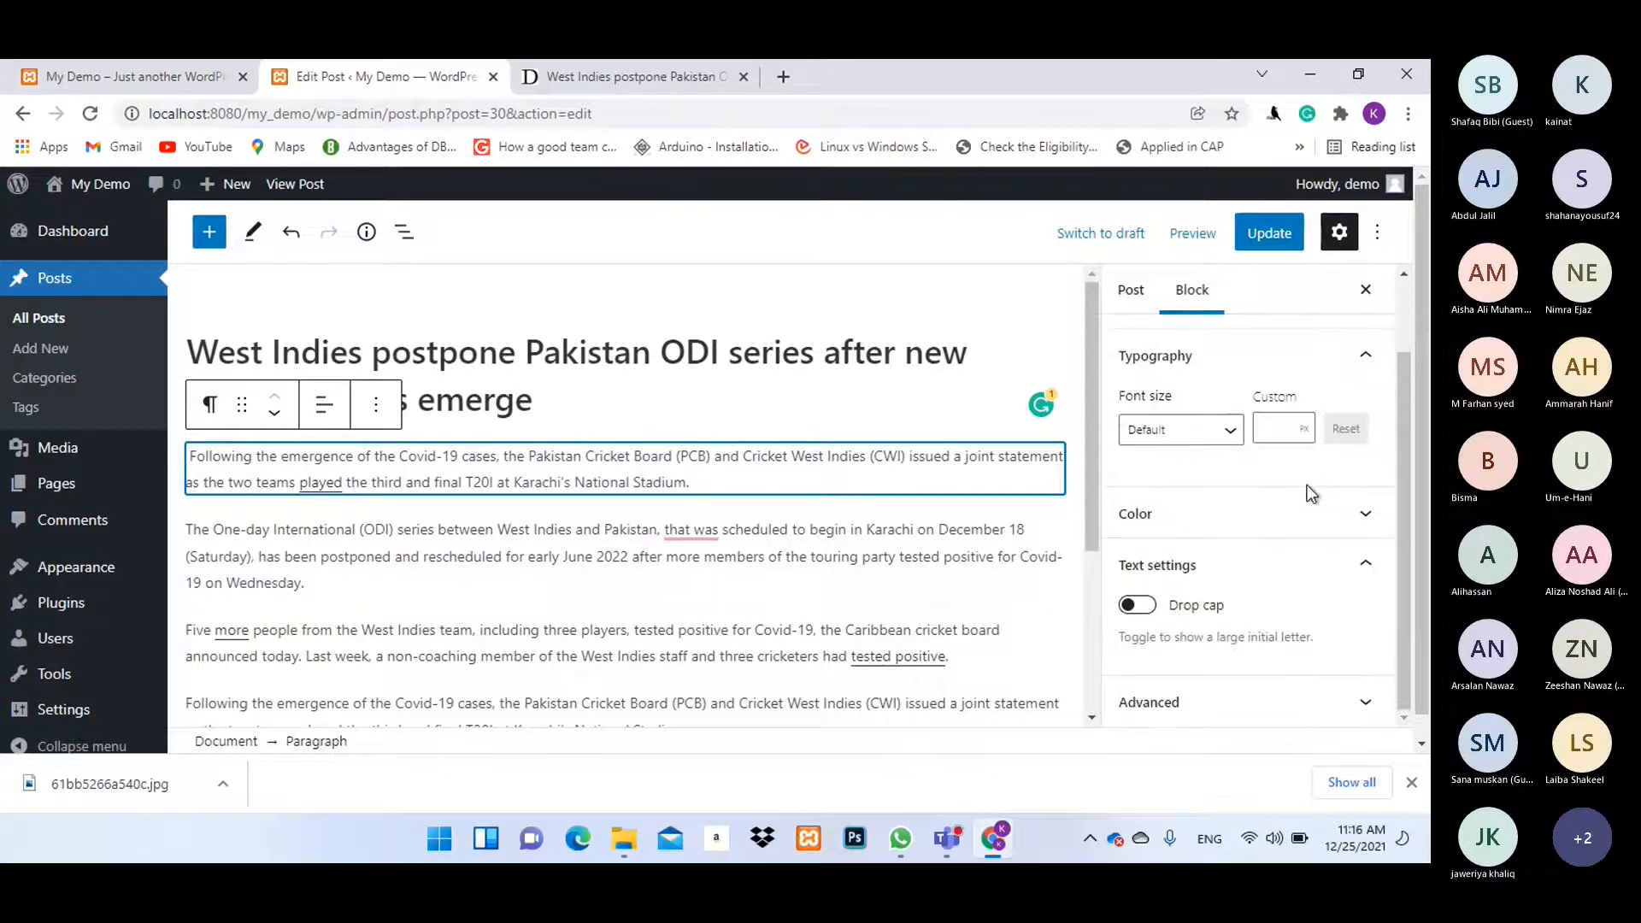
left_click_drag(1416, 460, 1430, 534)
scroll(1254, 526, "up", 1)
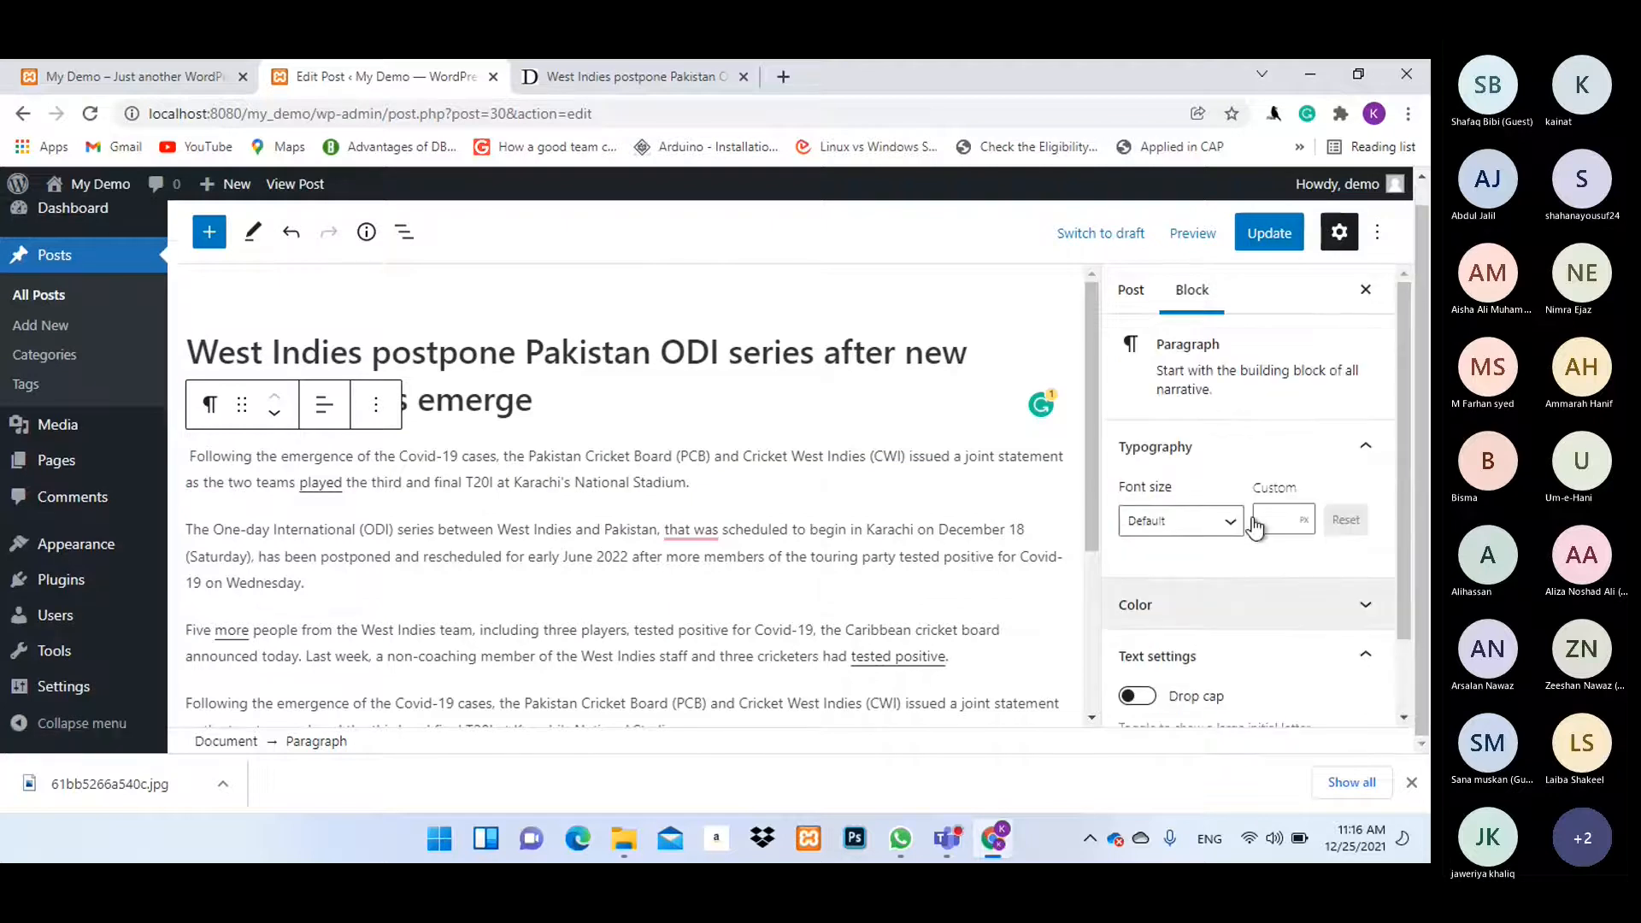
scroll(1253, 525, "up", 1)
left_click(1138, 312)
scroll(1296, 527, "down", 4)
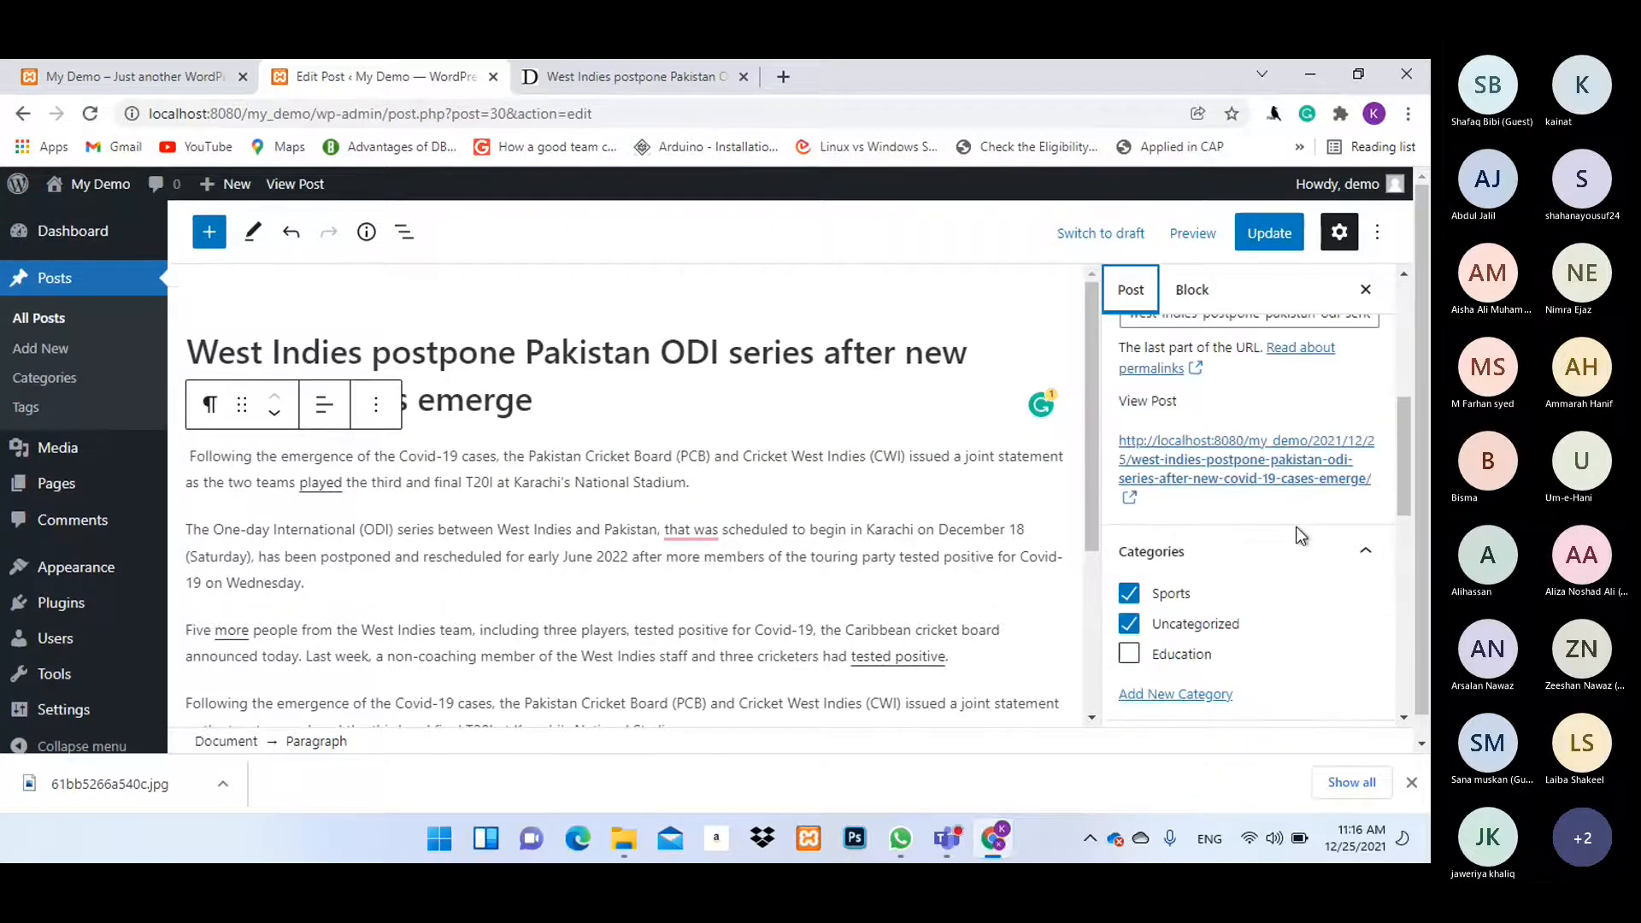
scroll(1296, 535, "down", 2)
scroll(1301, 536, "down", 3)
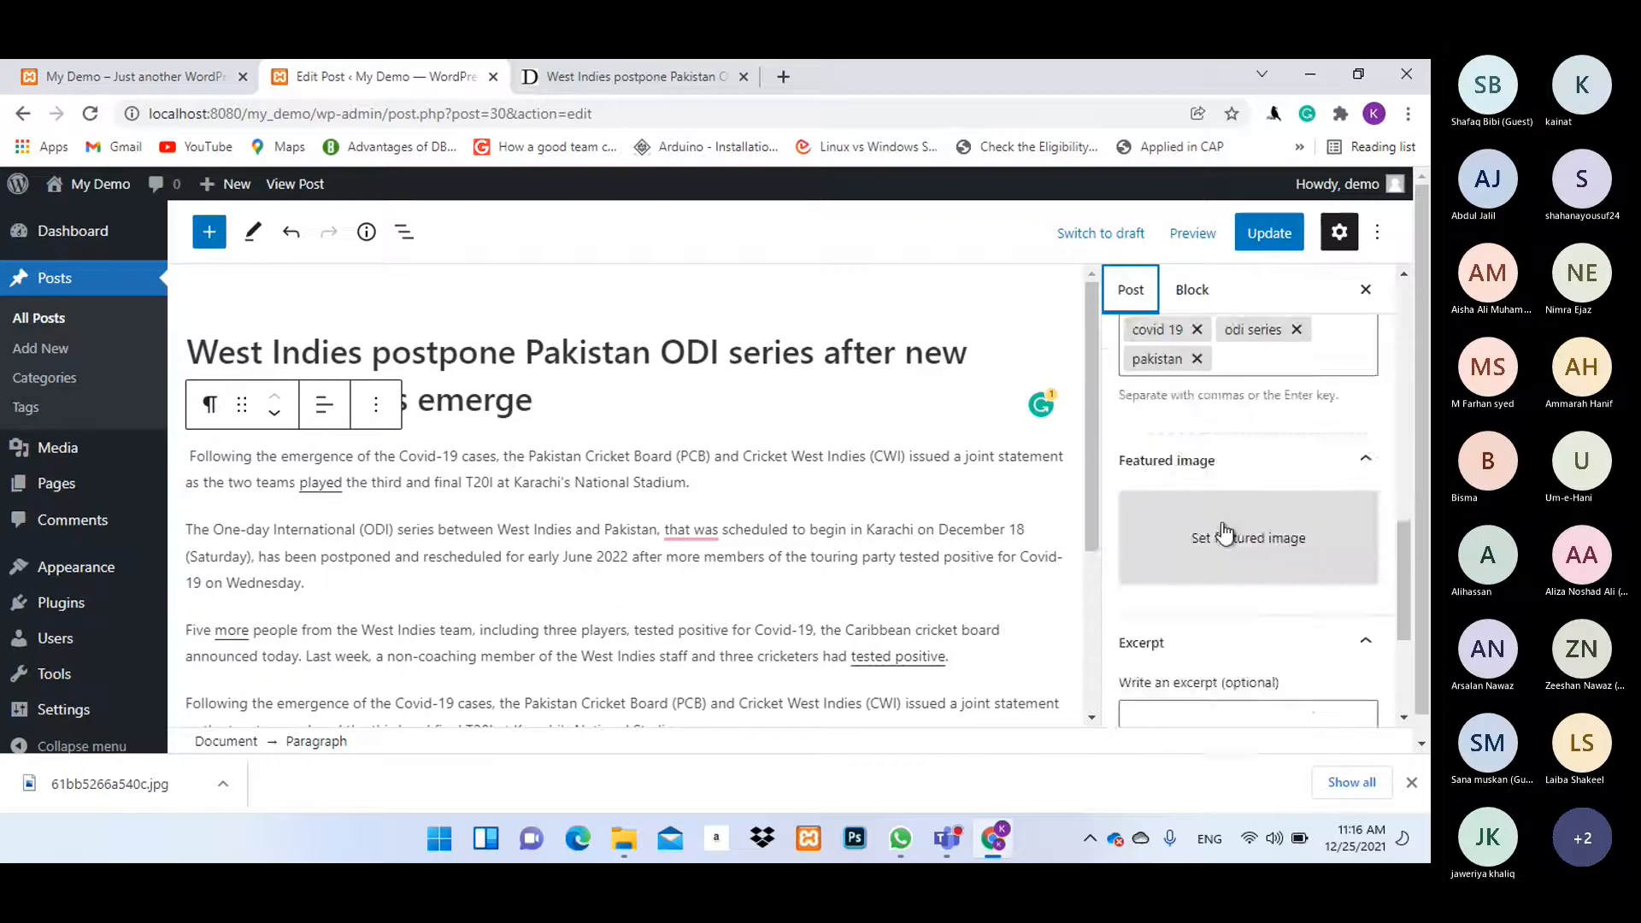
left_click(1227, 521)
Upload 919443_598745_Singh_updates.jpg from the Desktop folder and set it as the post's featured image.
left_click(727, 517)
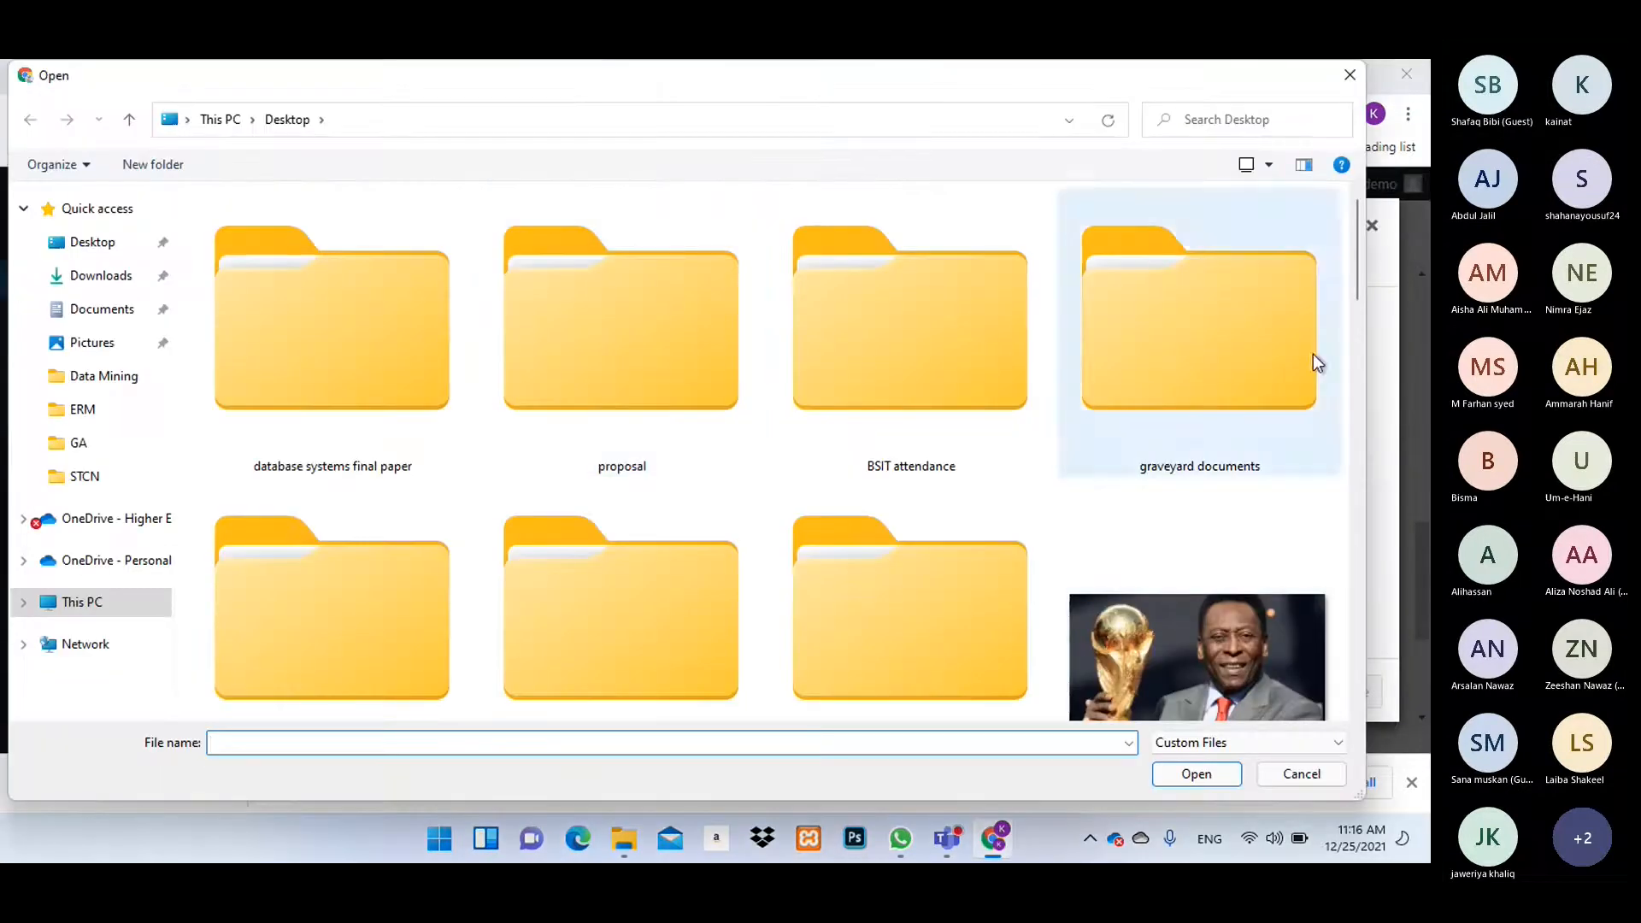
left_click_drag(1358, 253, 1357, 341)
left_click(444, 462)
left_click(1192, 776)
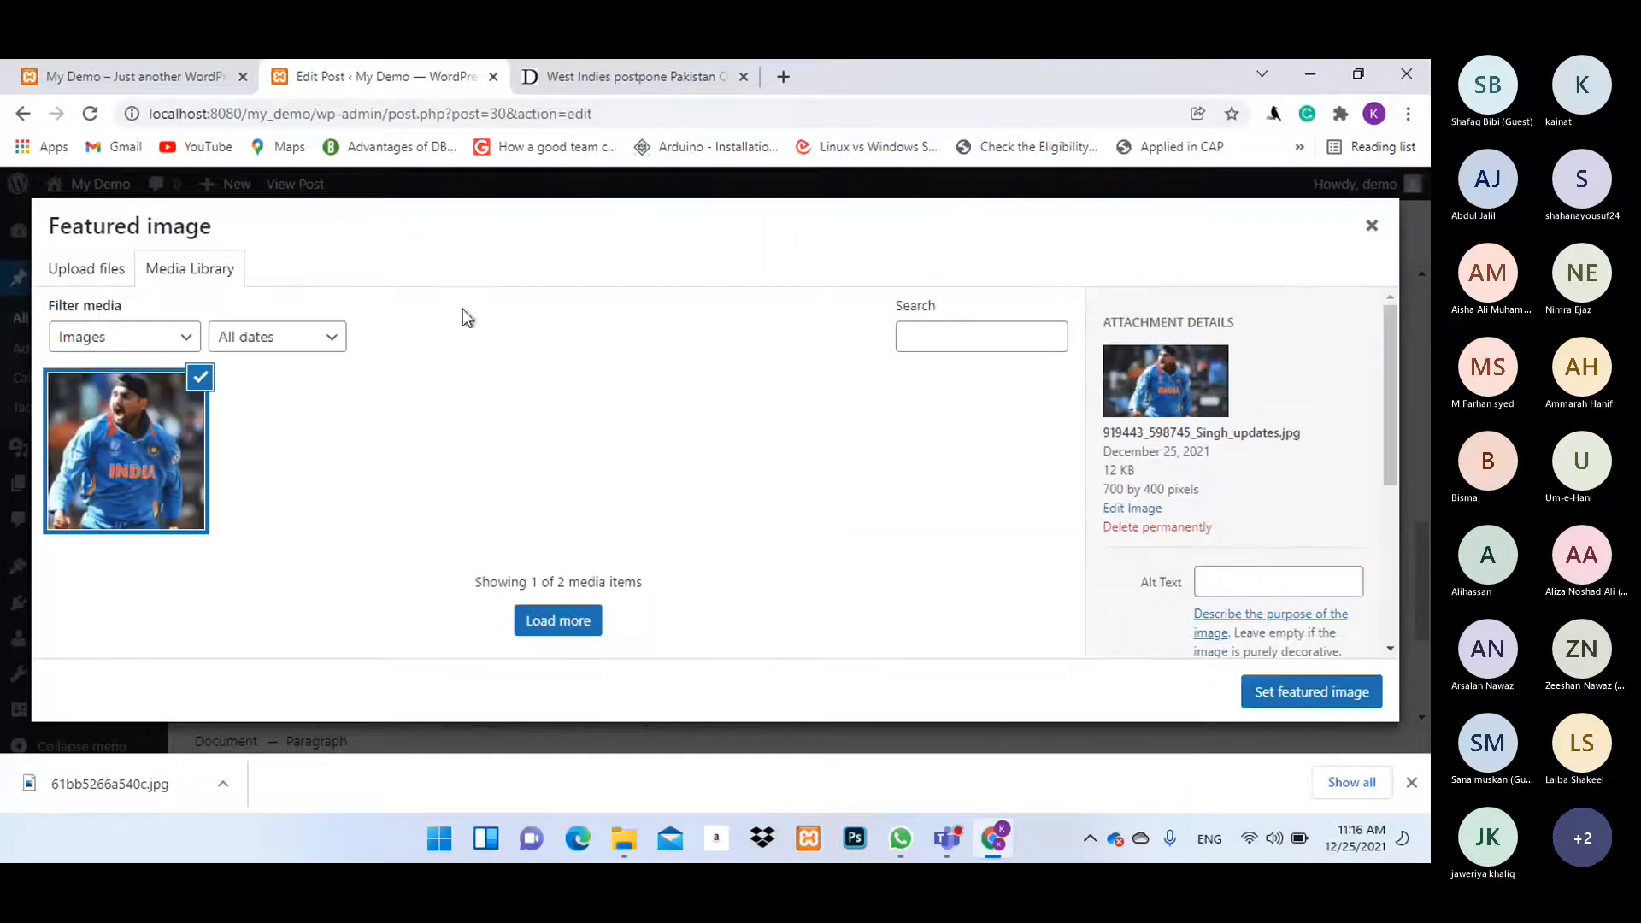
left_click(1309, 699)
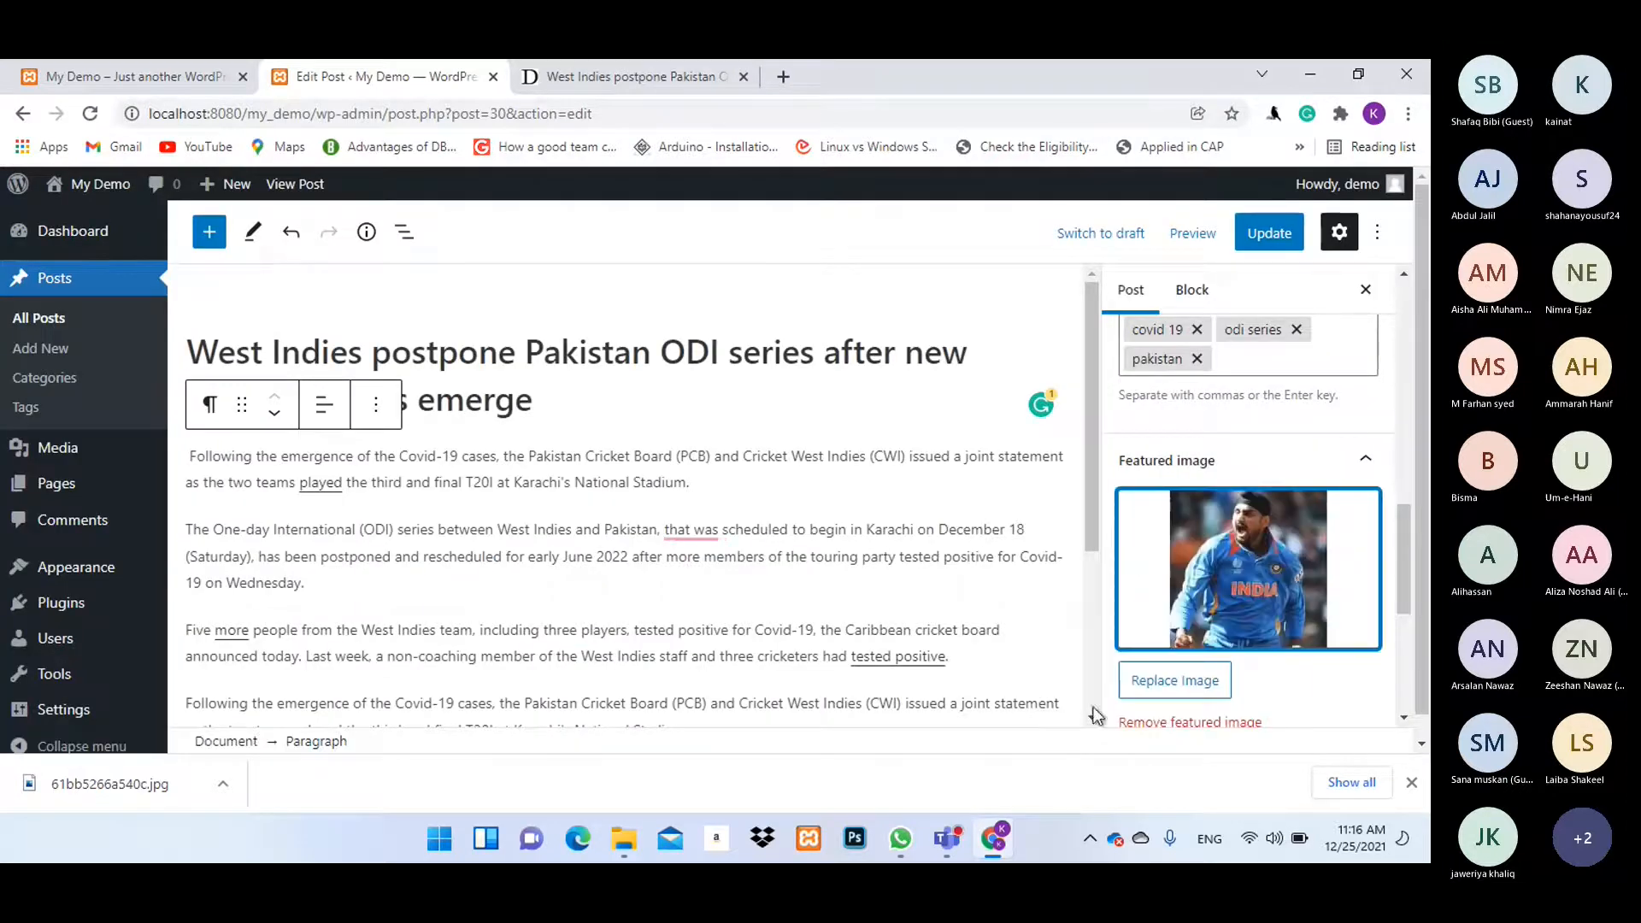
Update the published post with its new featured image.
left_click(690, 529)
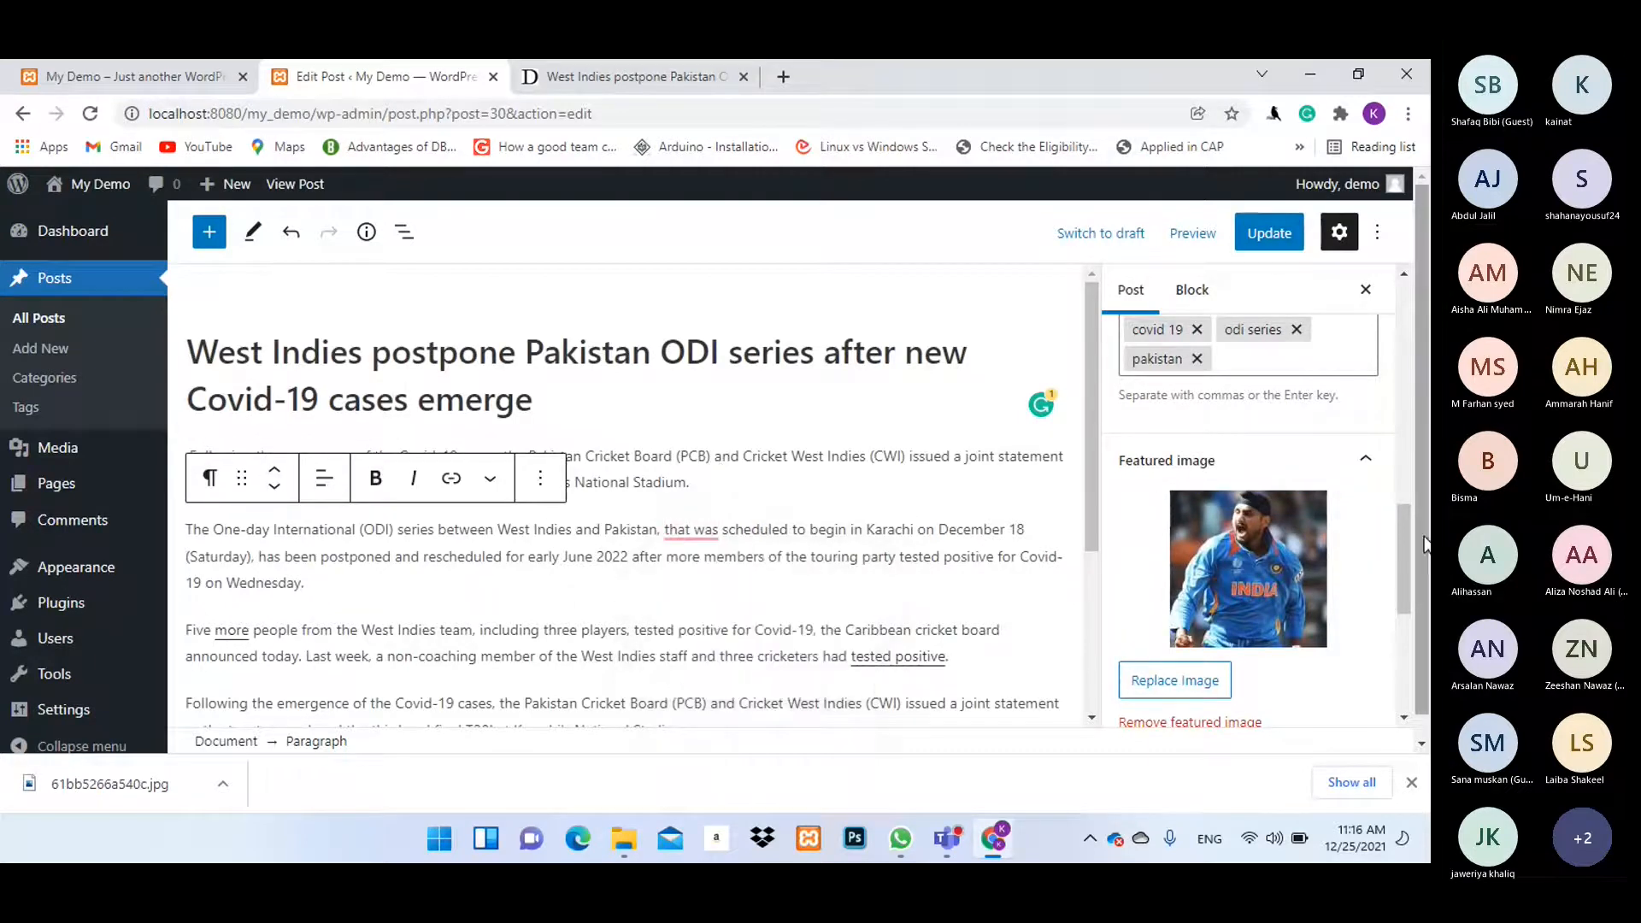
left_click_drag(1411, 526, 1419, 626)
left_click(1269, 232)
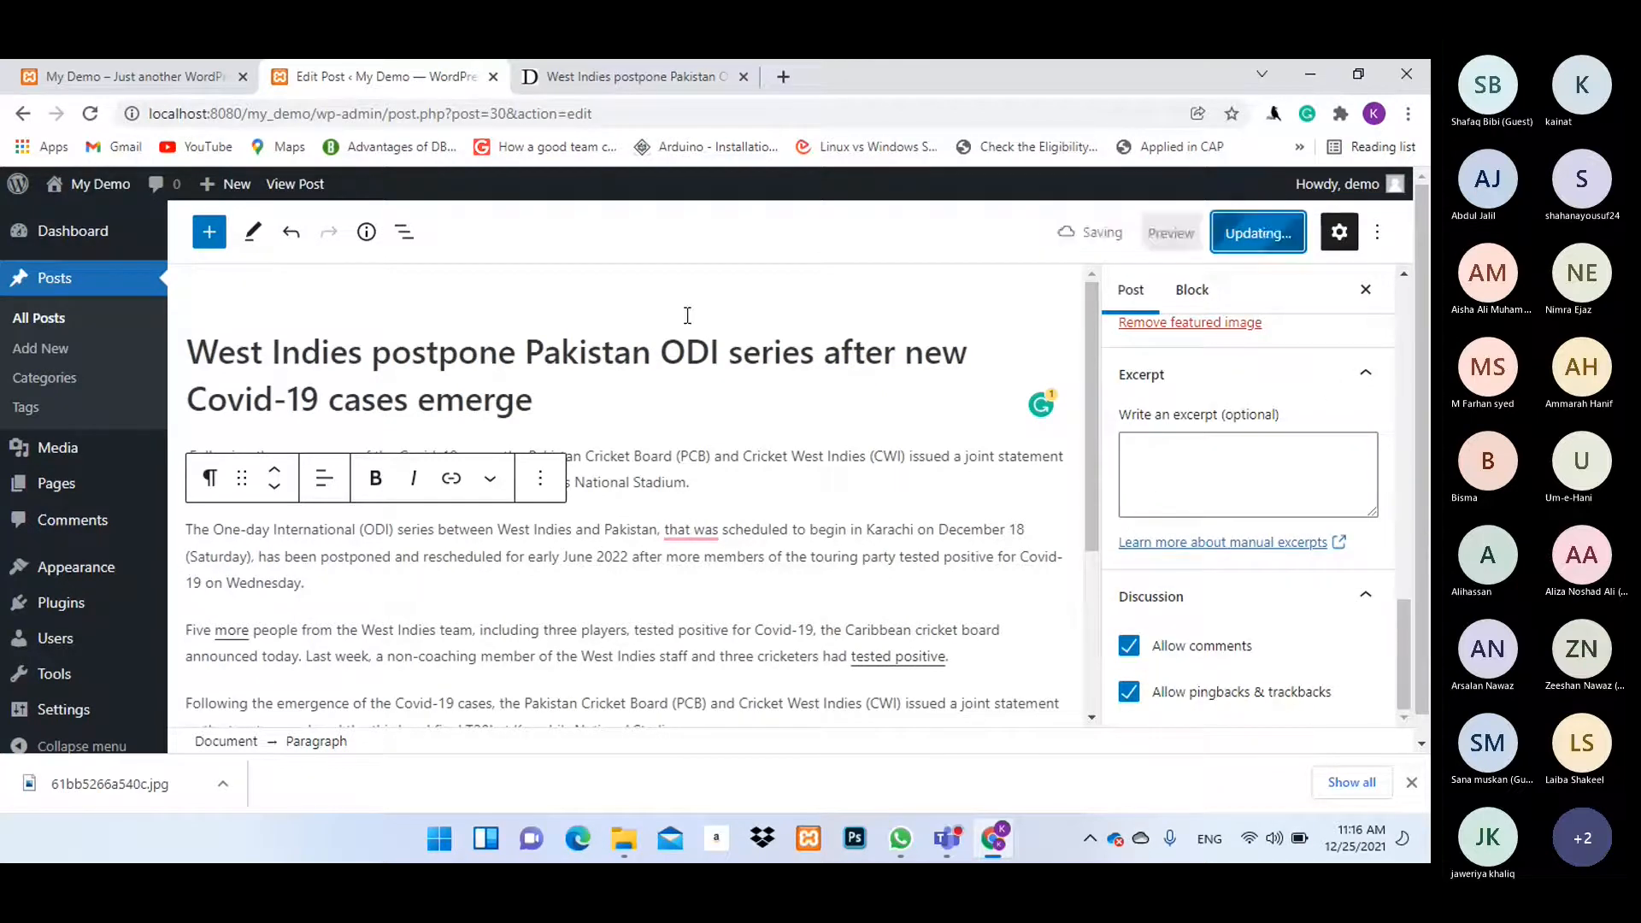
Reload the live home page and examine the post card's featured image, title, author, date, categories, comments and excerpt.
left_click(141, 77)
left_click(91, 115)
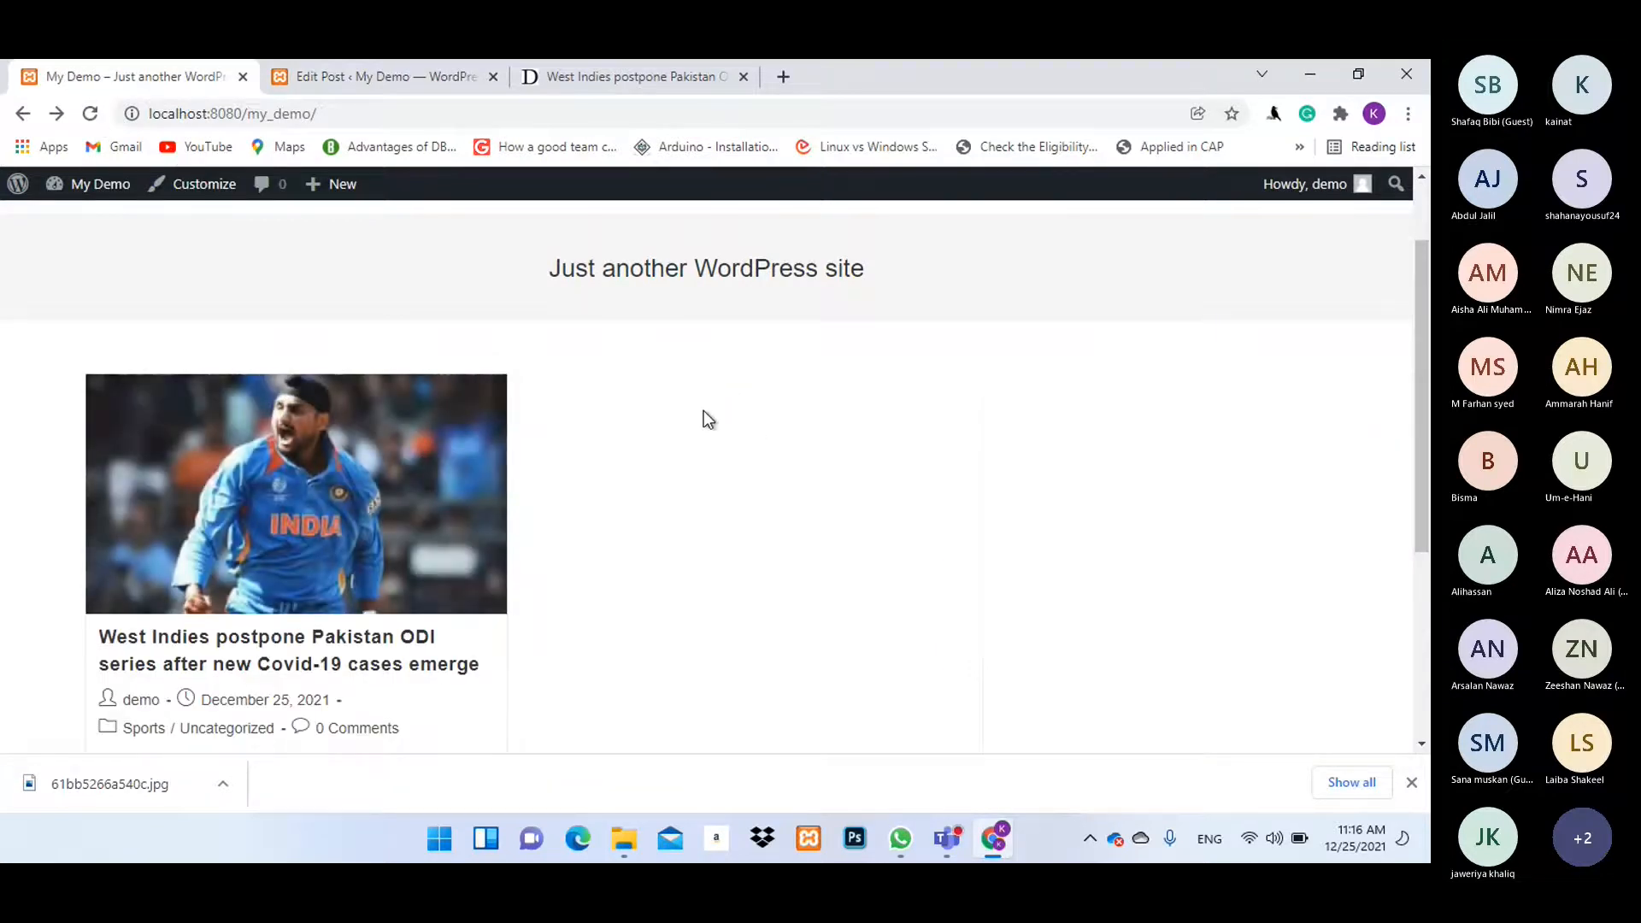
scroll(704, 415, "down", 4)
scroll(790, 468, "up", 2)
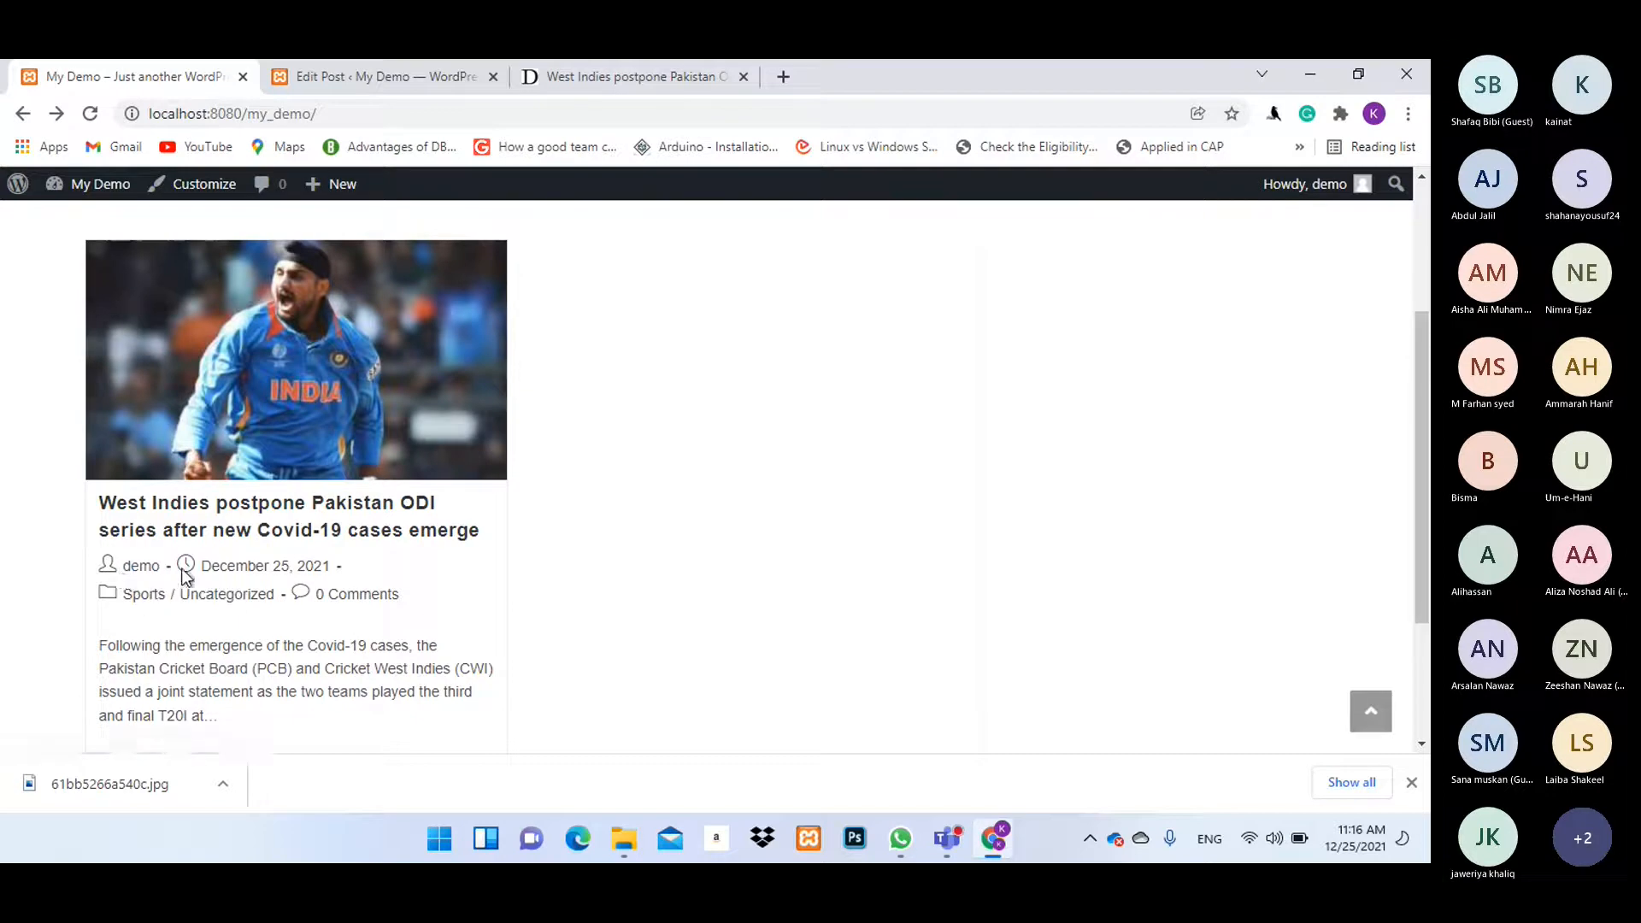
left_click_drag(199, 566, 341, 575)
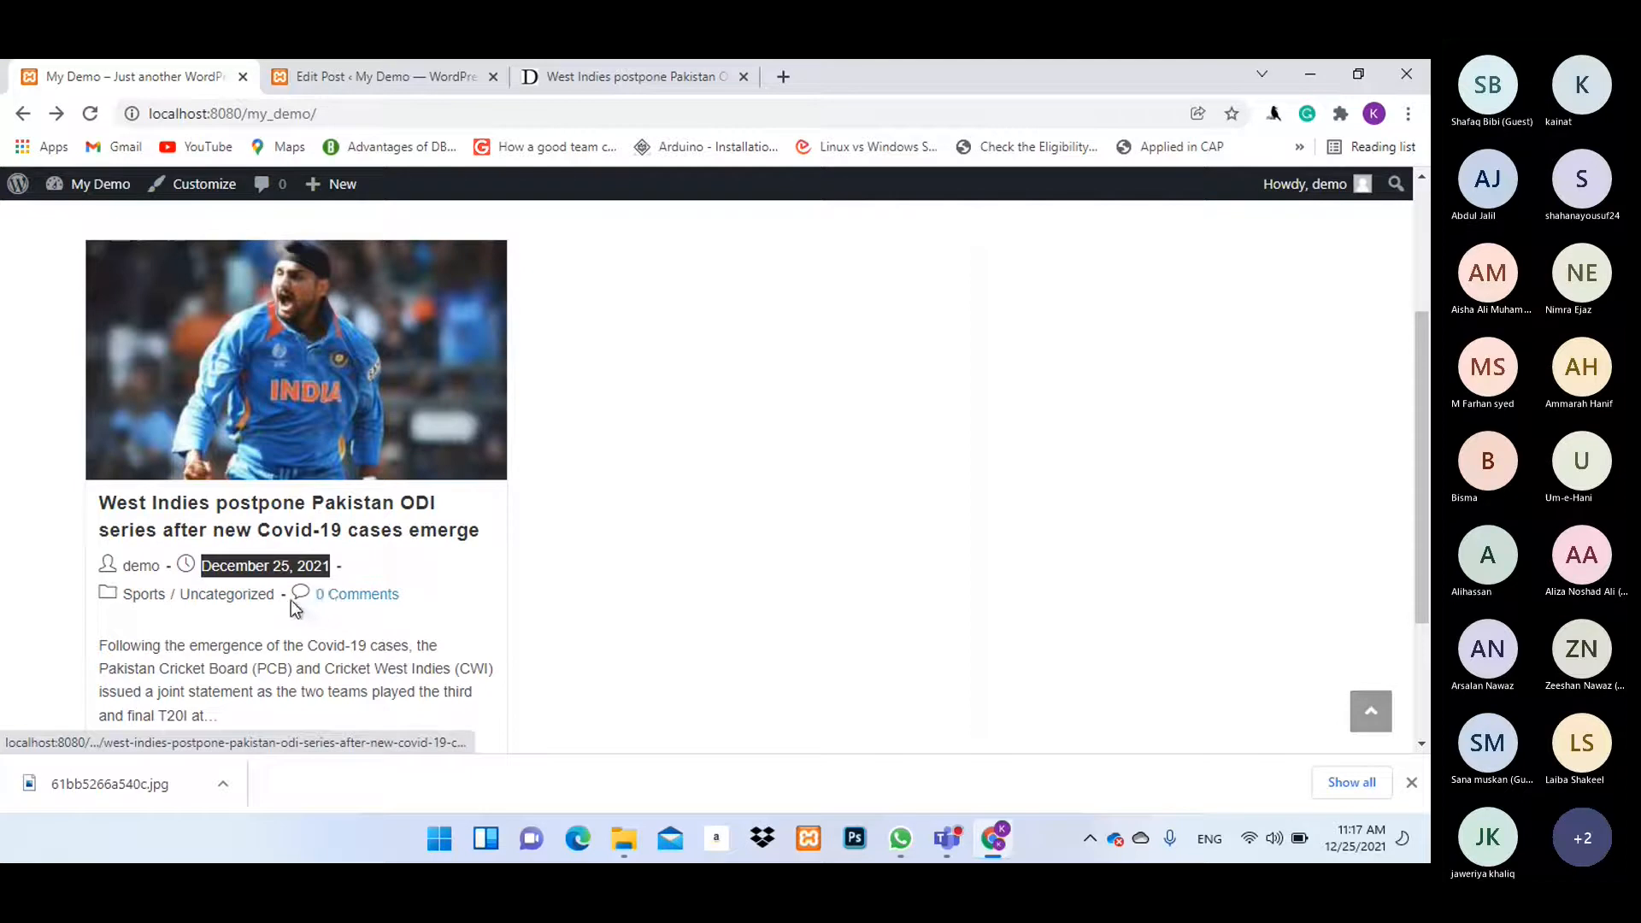
left_click(339, 366)
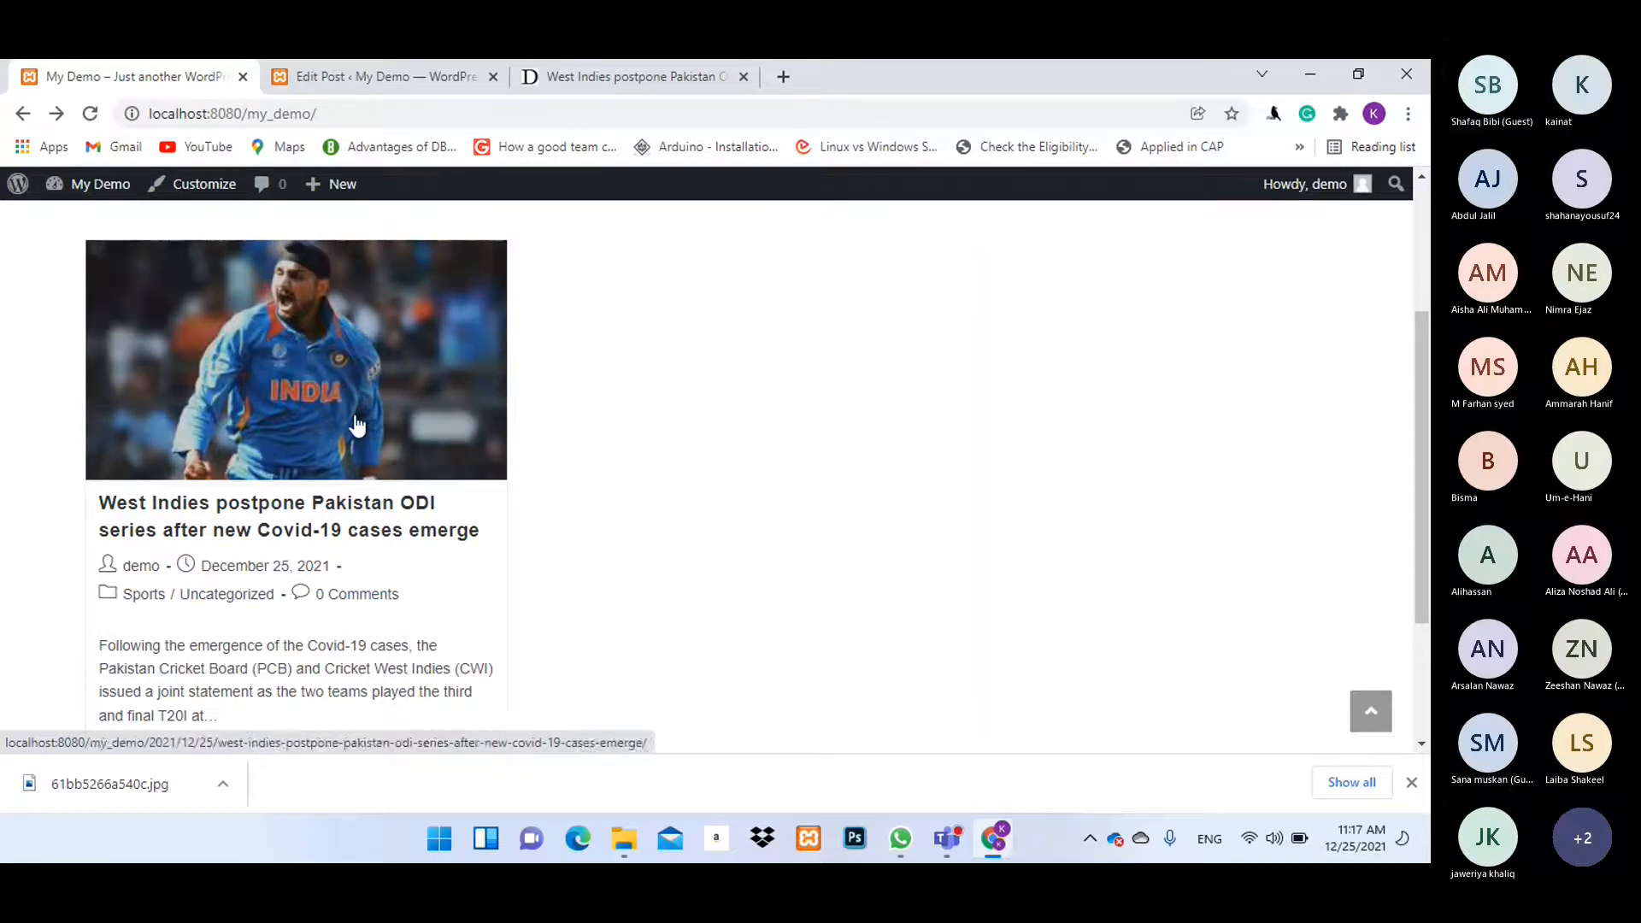
scroll(387, 496, "up", 1)
scroll(390, 478, "up", 2)
scroll(427, 479, "down", 4)
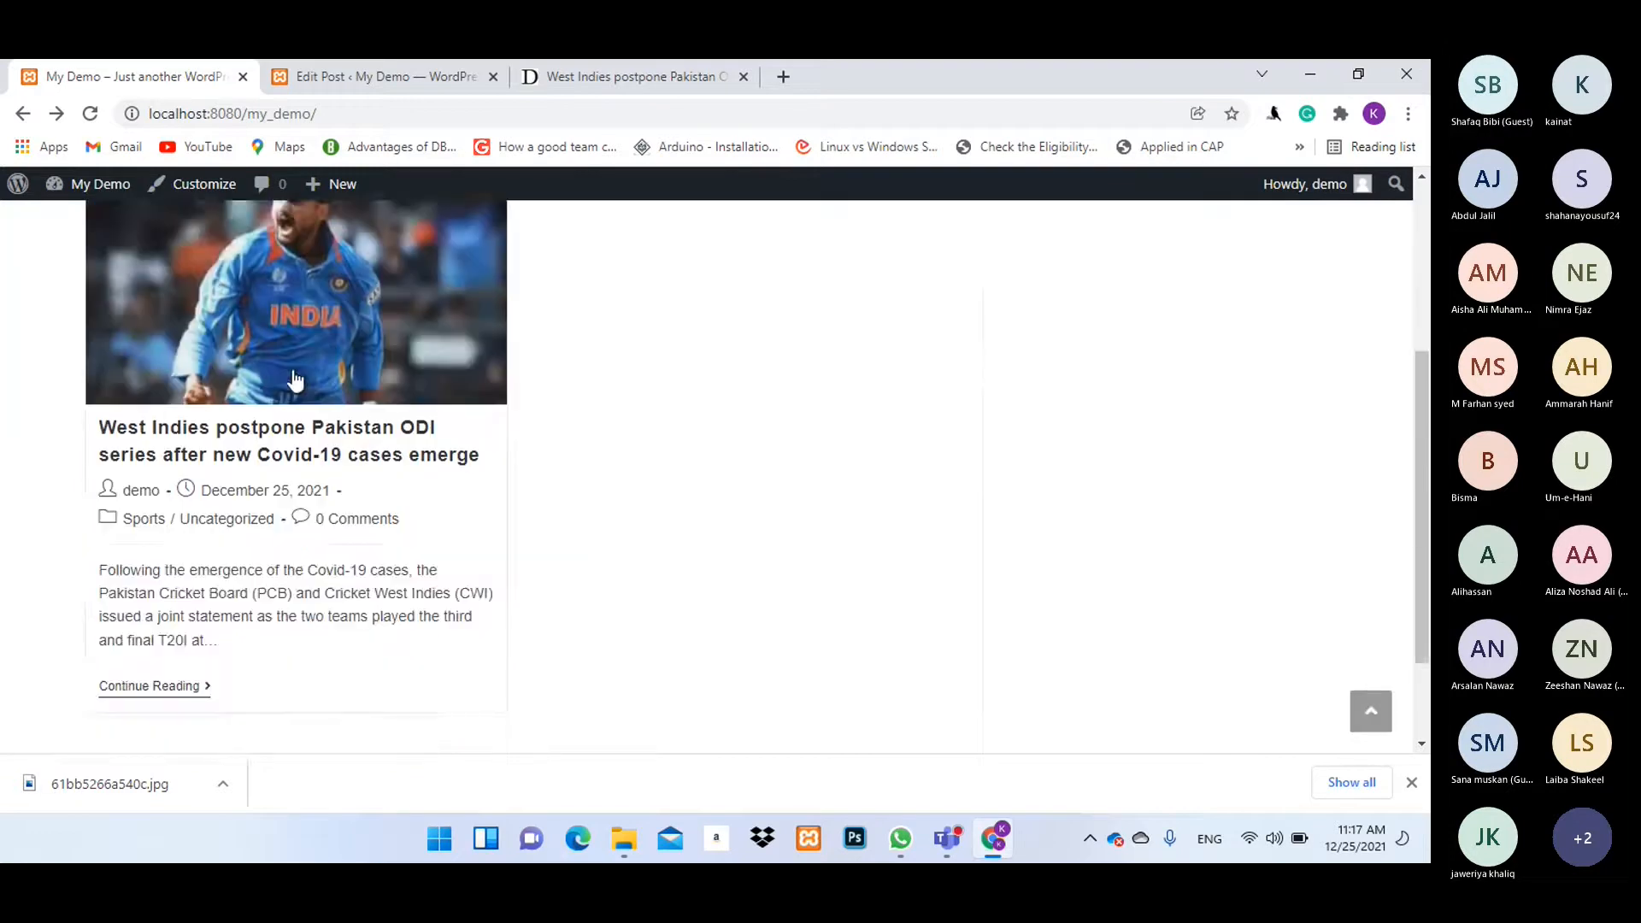
scroll(608, 316, "up", 4)
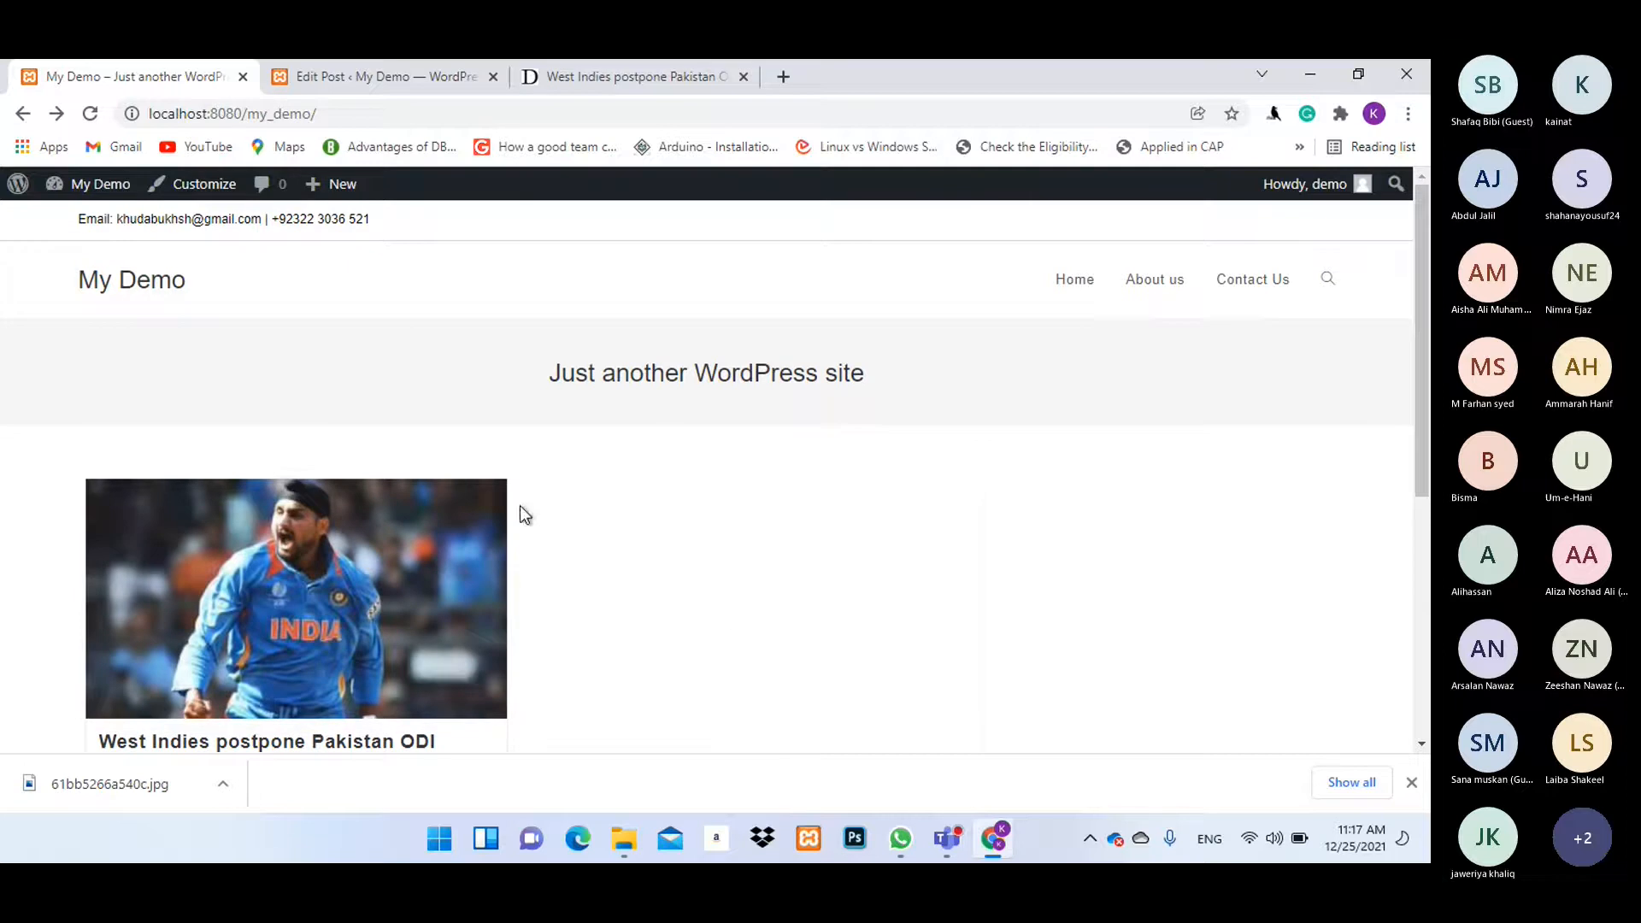
scroll(609, 519, "down", 1)
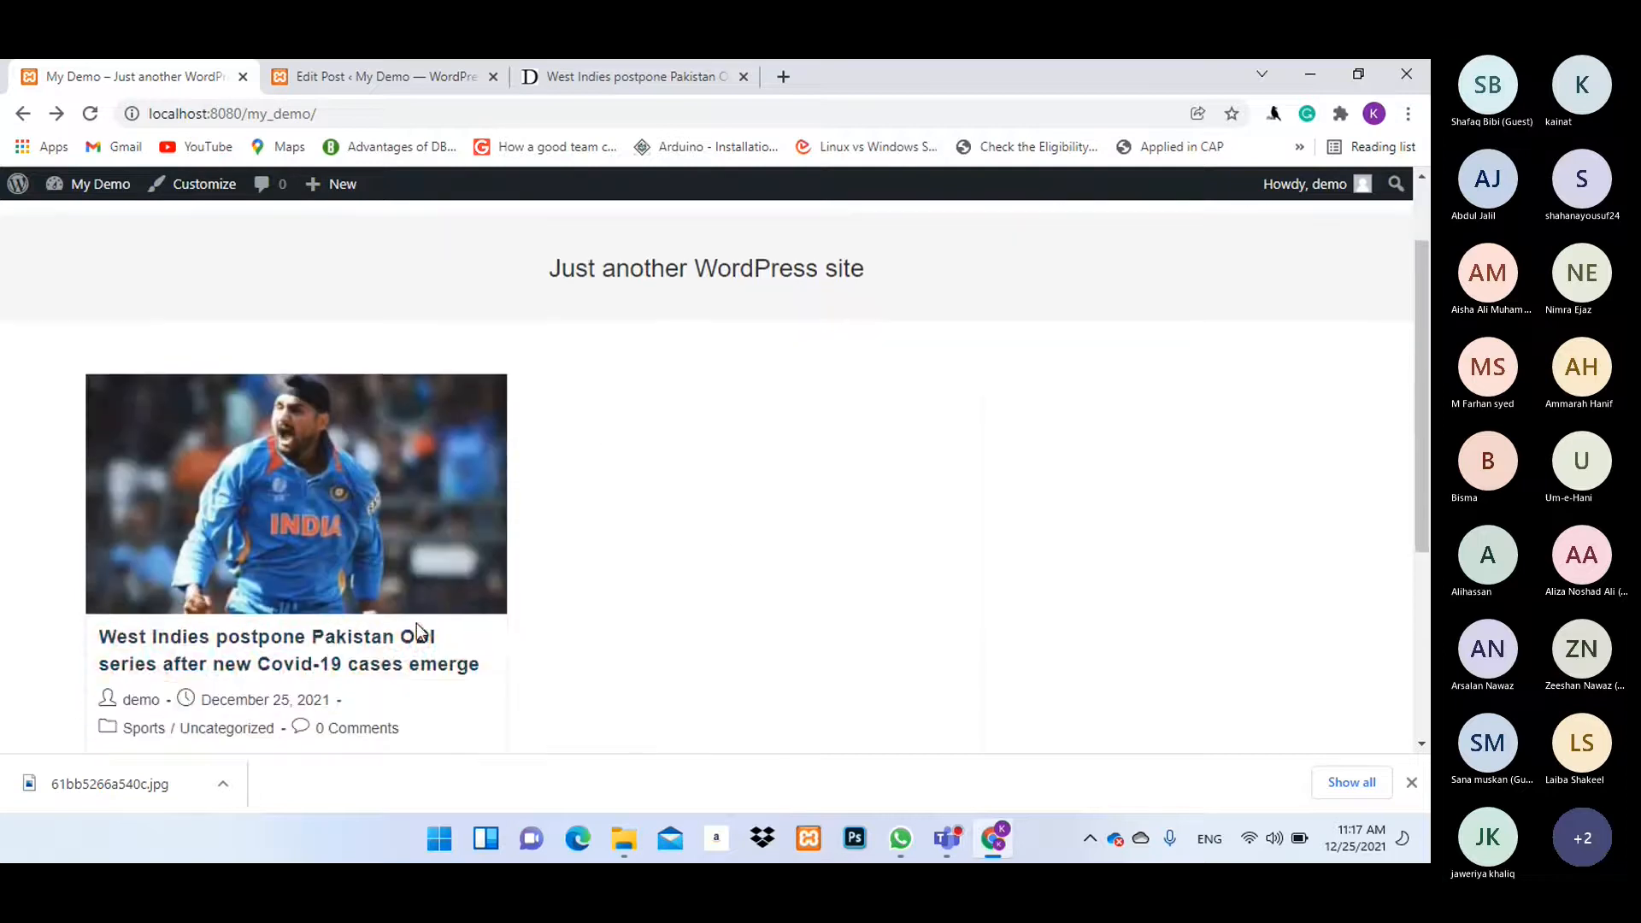
Open the West Indies post from the home page and review its featured image, title, post details, body, tags and comment form.
left_click(315, 623)
scroll(762, 370, "down", 1)
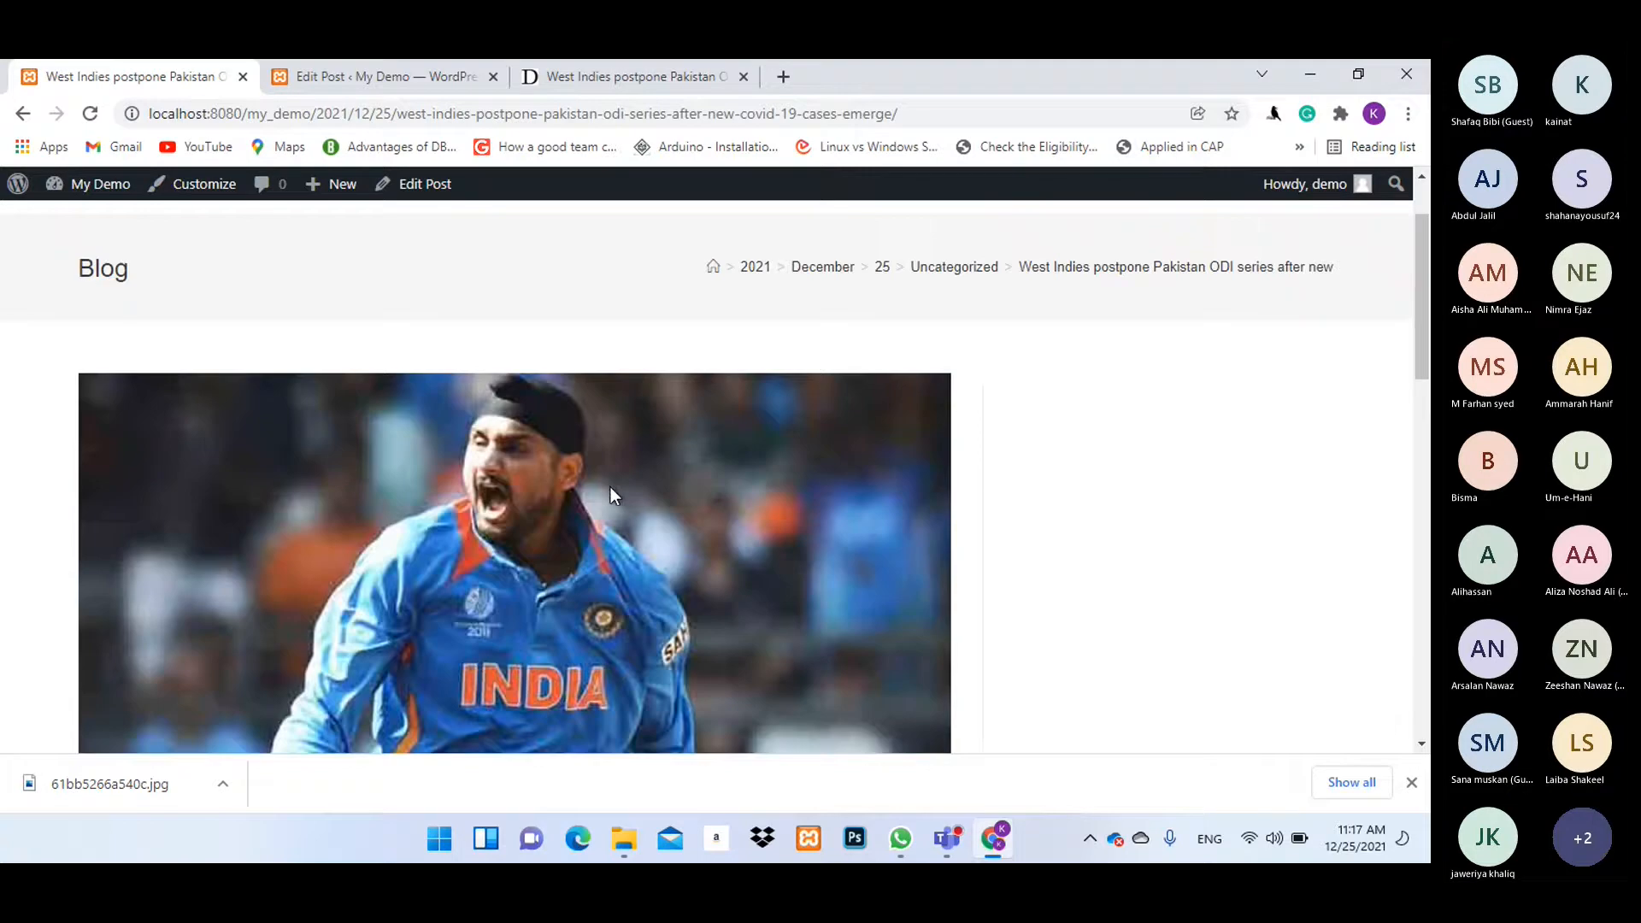
scroll(610, 487, "down", 5)
left_click_drag(106, 497, 652, 567)
left_click_drag(55, 629, 714, 622)
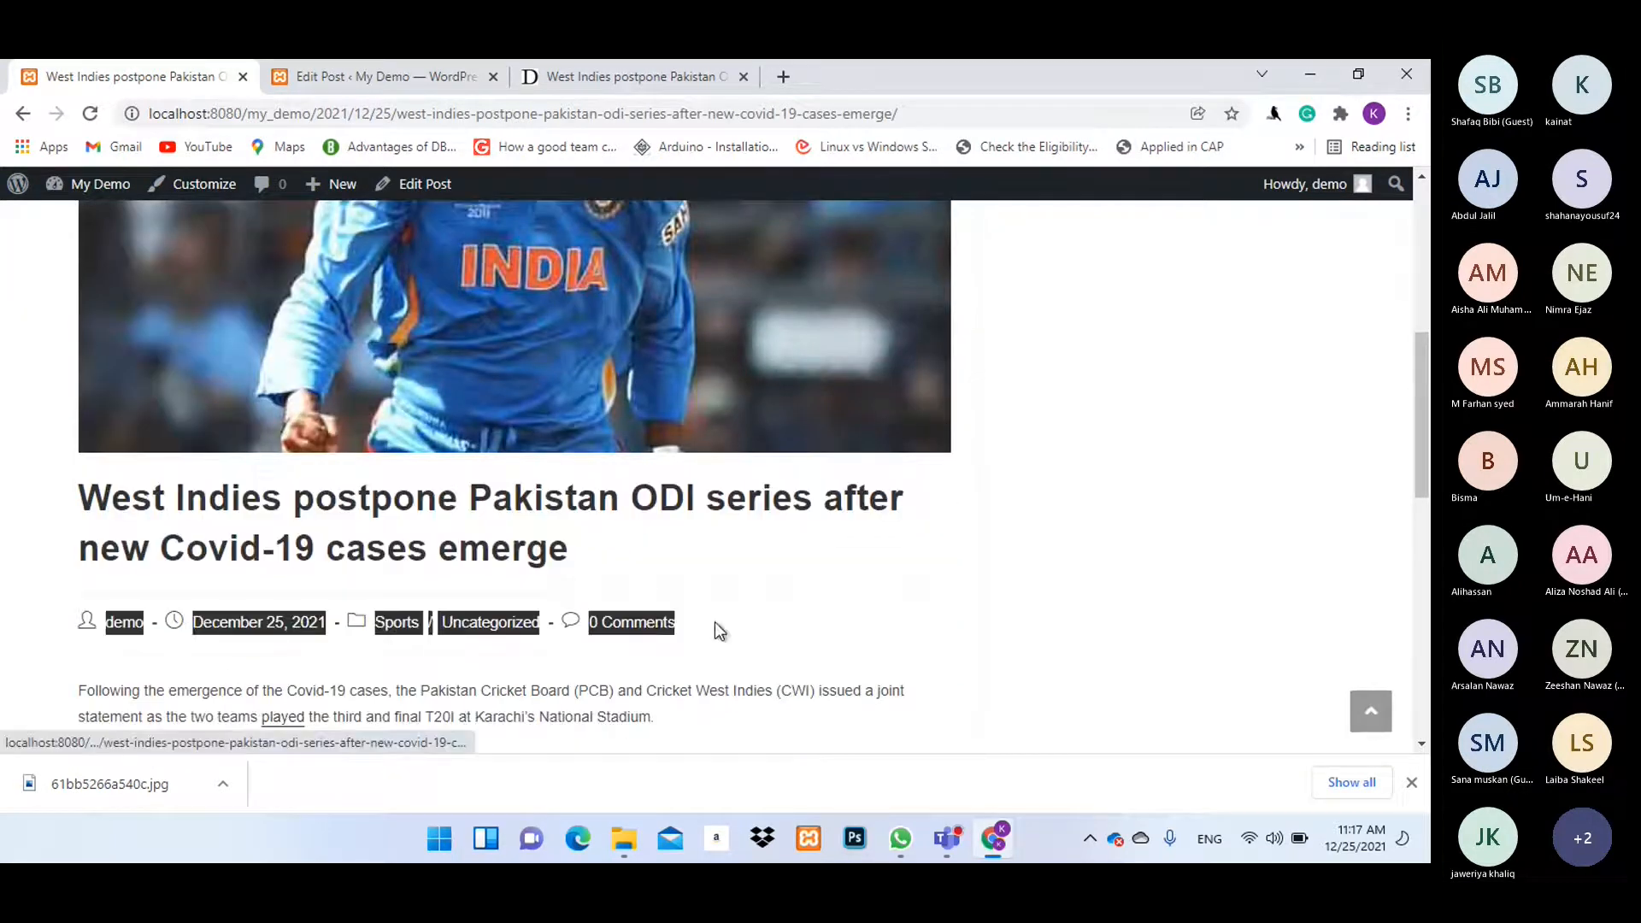
left_click(703, 497)
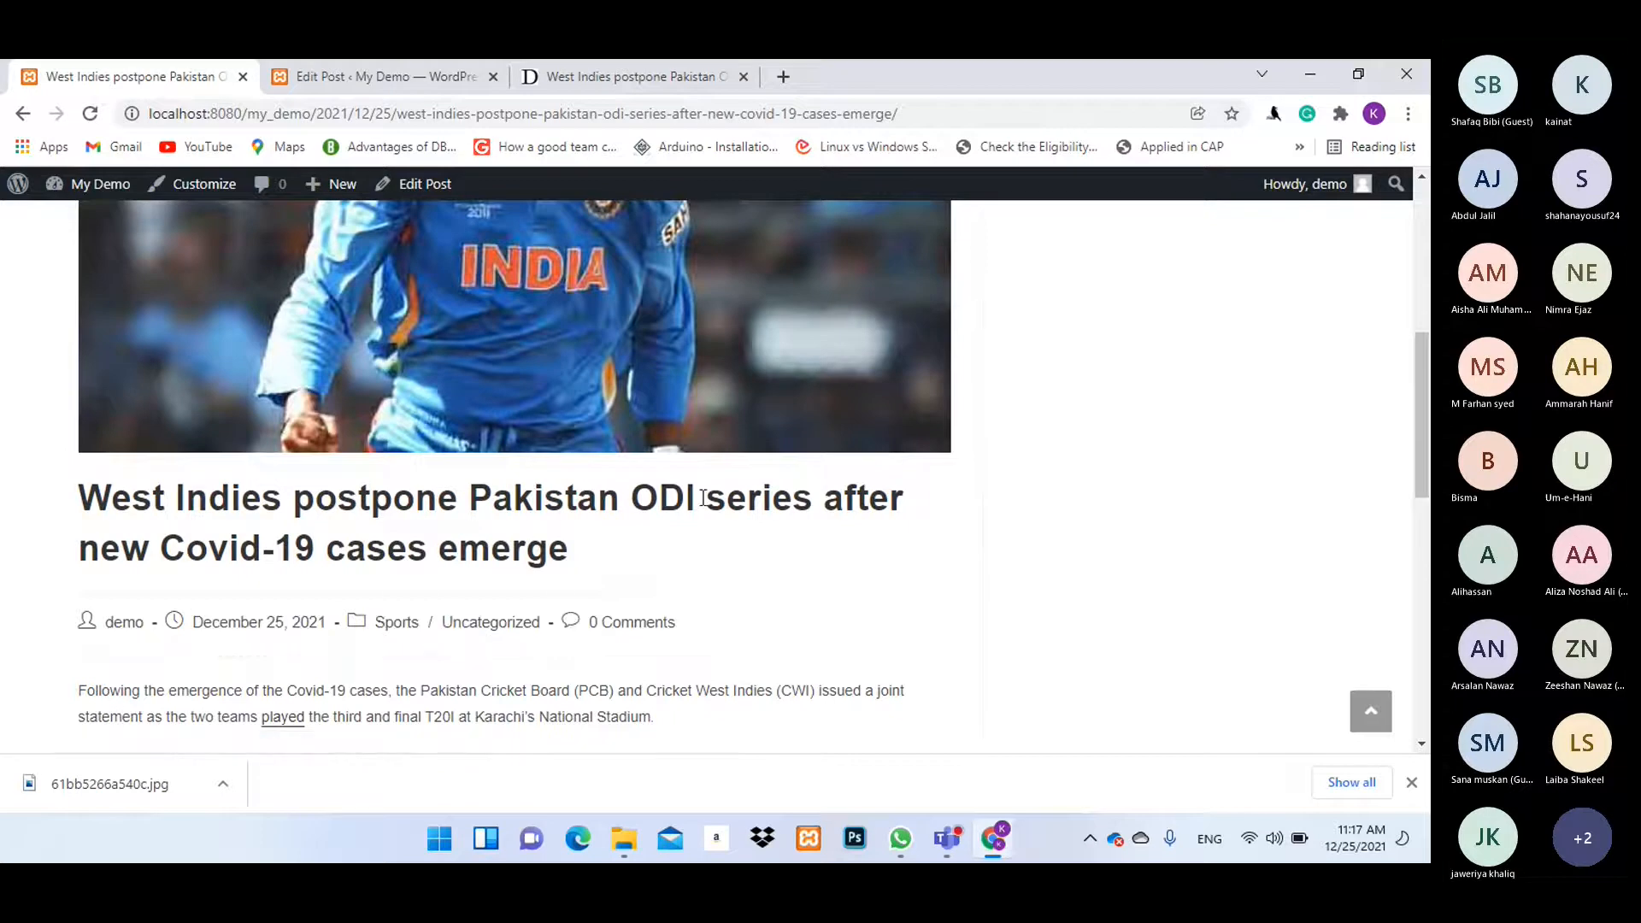
scroll(702, 497, "down", 5)
scroll(643, 510, "down", 4)
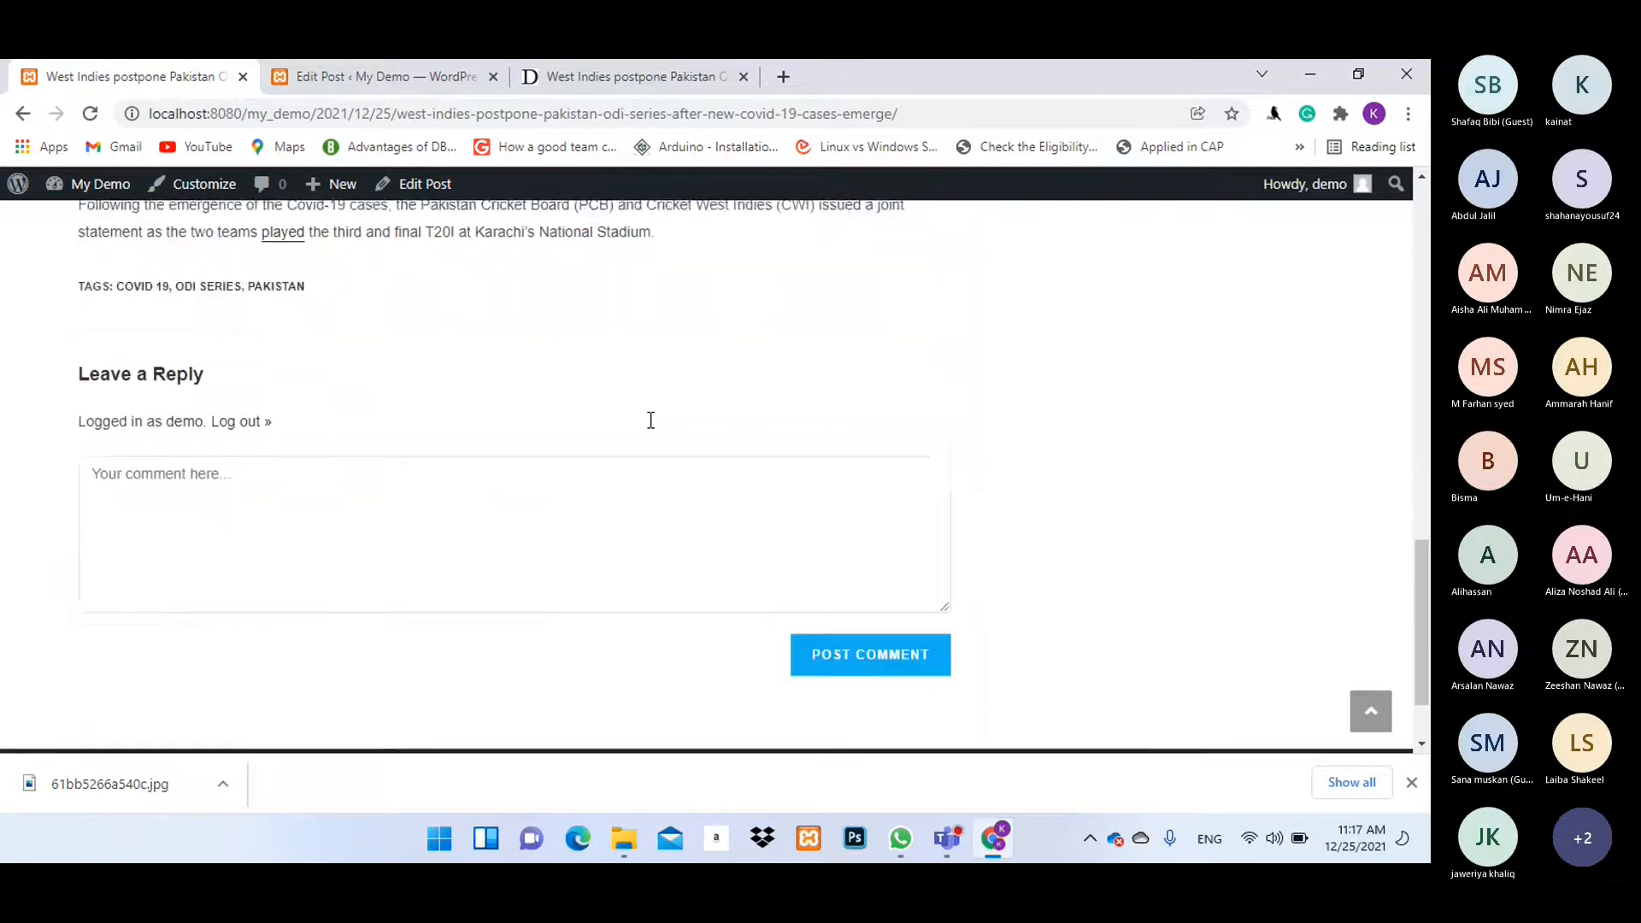
left_click(292, 467)
scroll(412, 491, "up", 12)
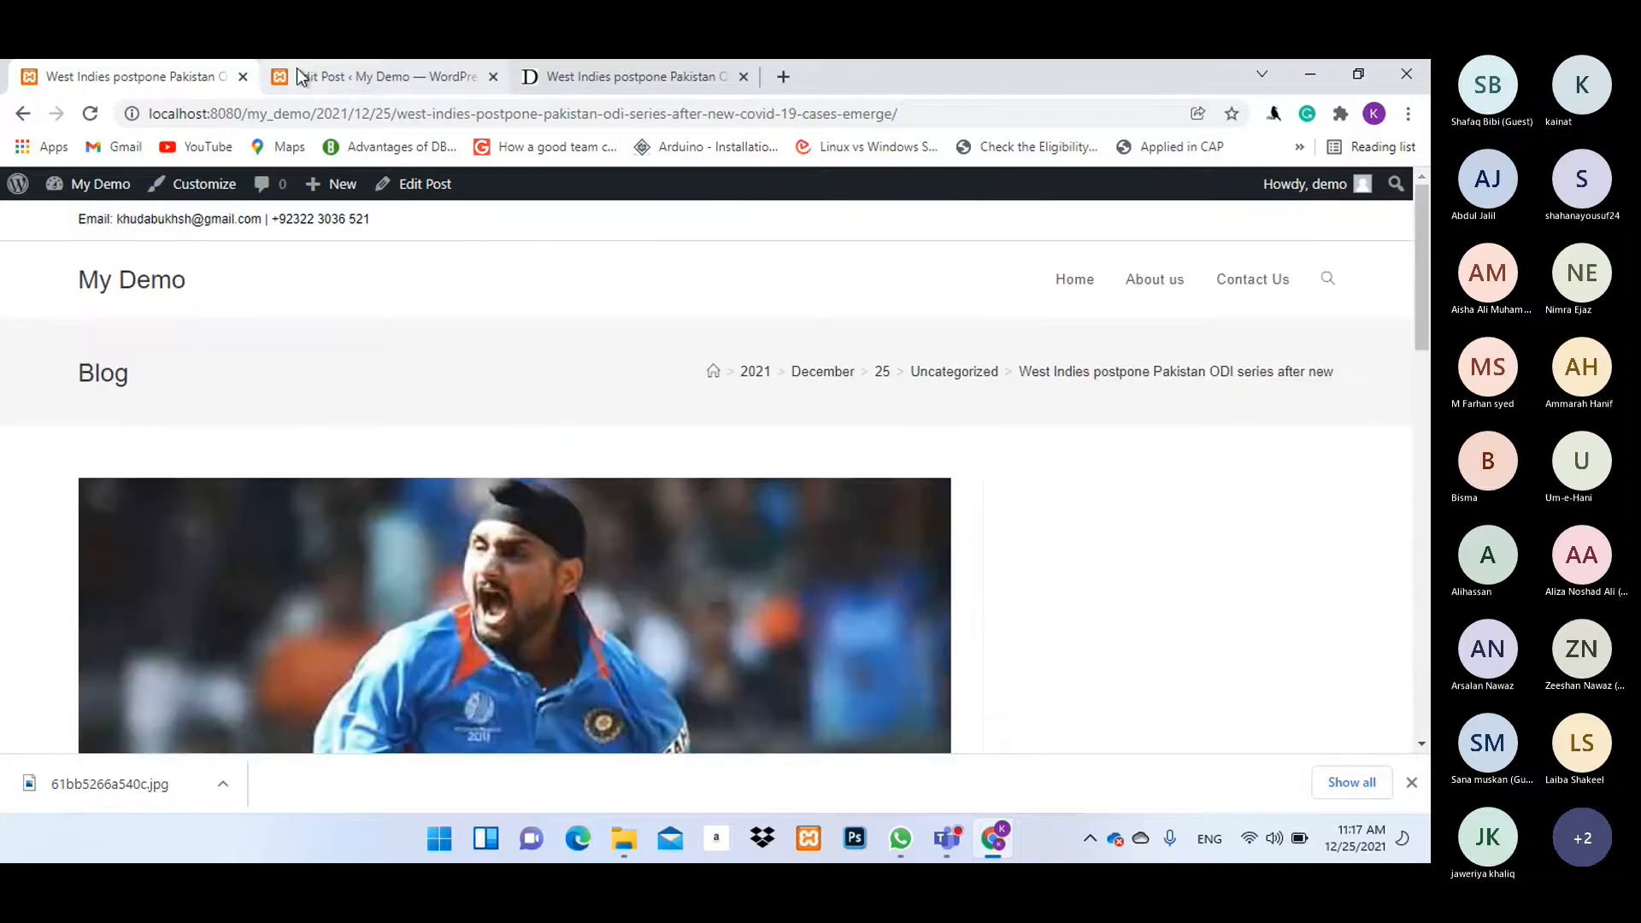
Return to the WordPress admin and start a new blank post.
left_click(306, 70)
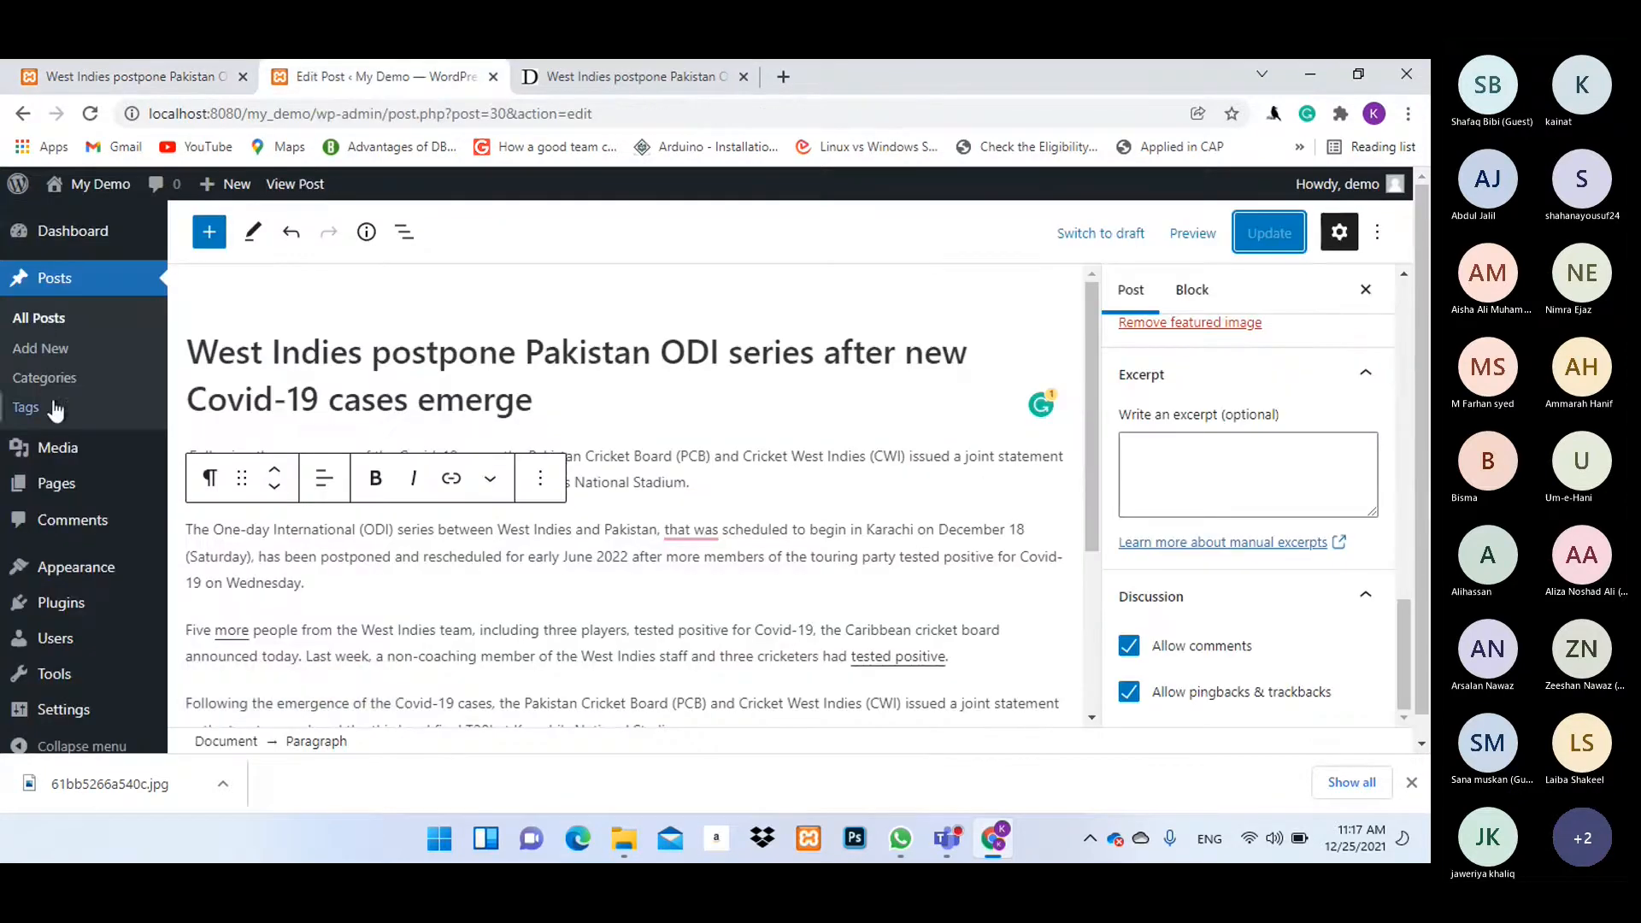
left_click(41, 348)
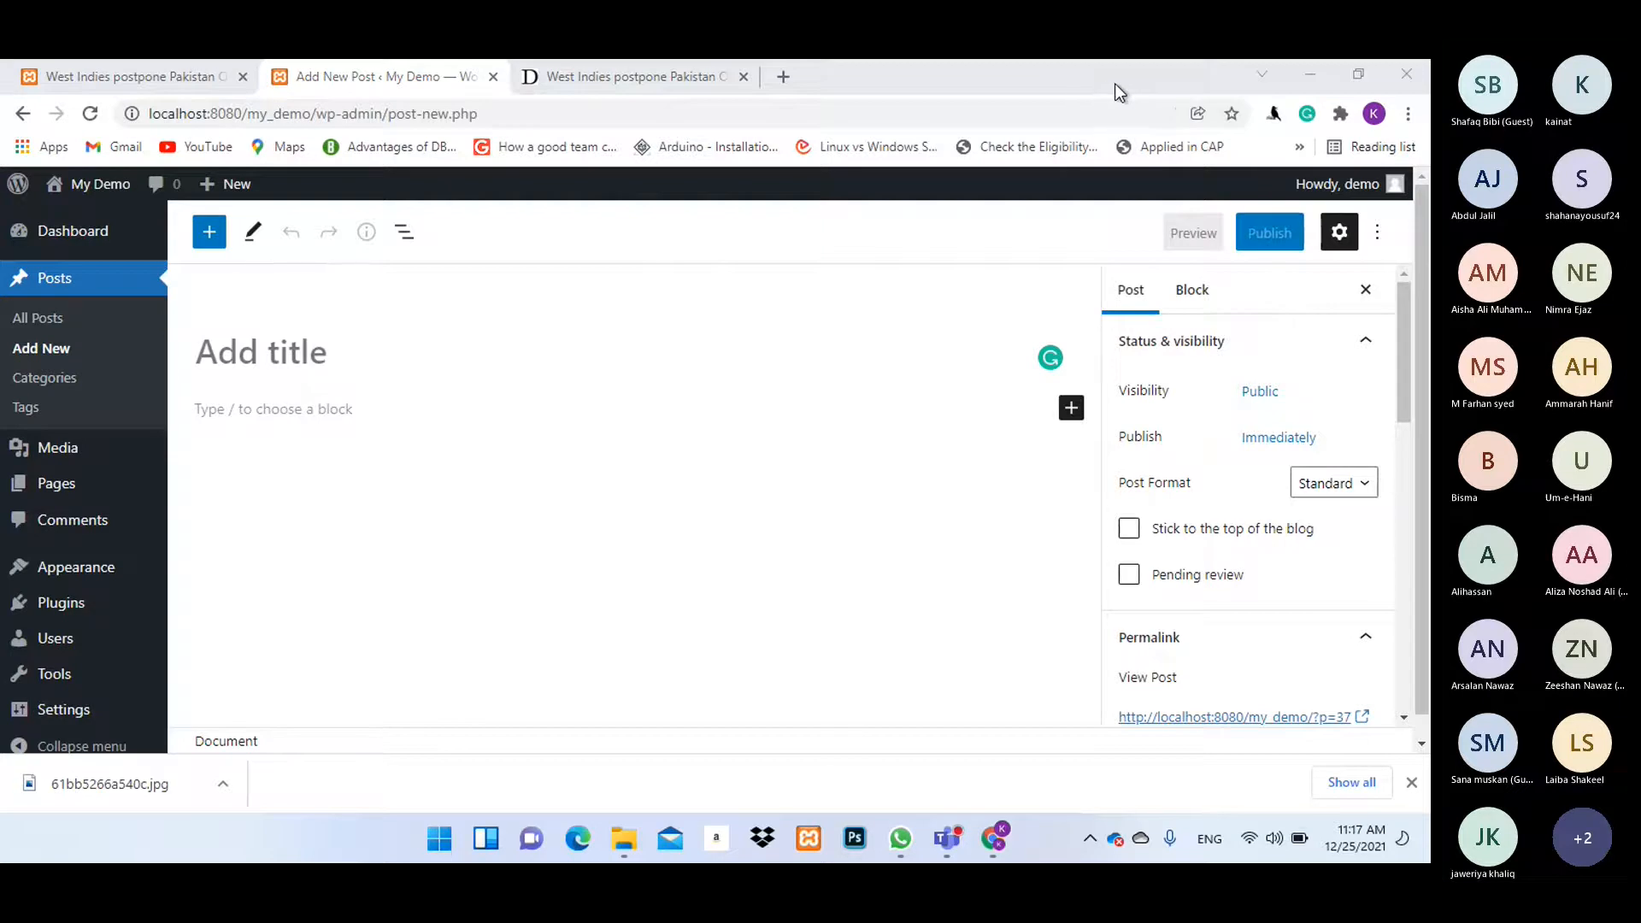
Show the live post, restore the browser window from full size, move it lower and widen it across most of the screen.
left_click(185, 64)
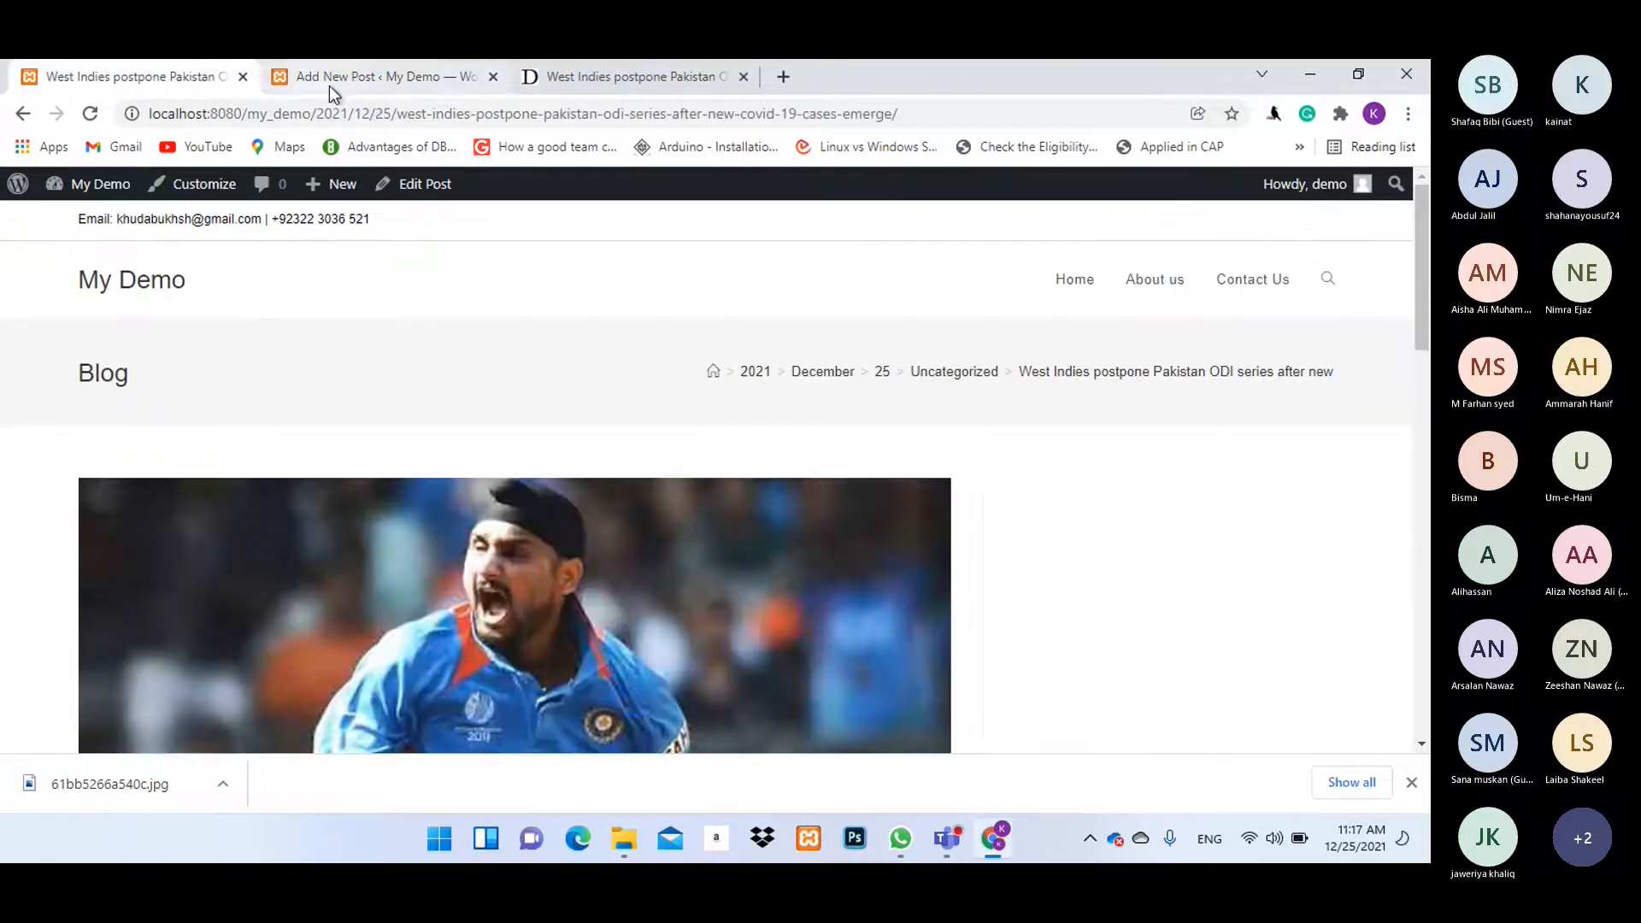
double_click(1151, 75)
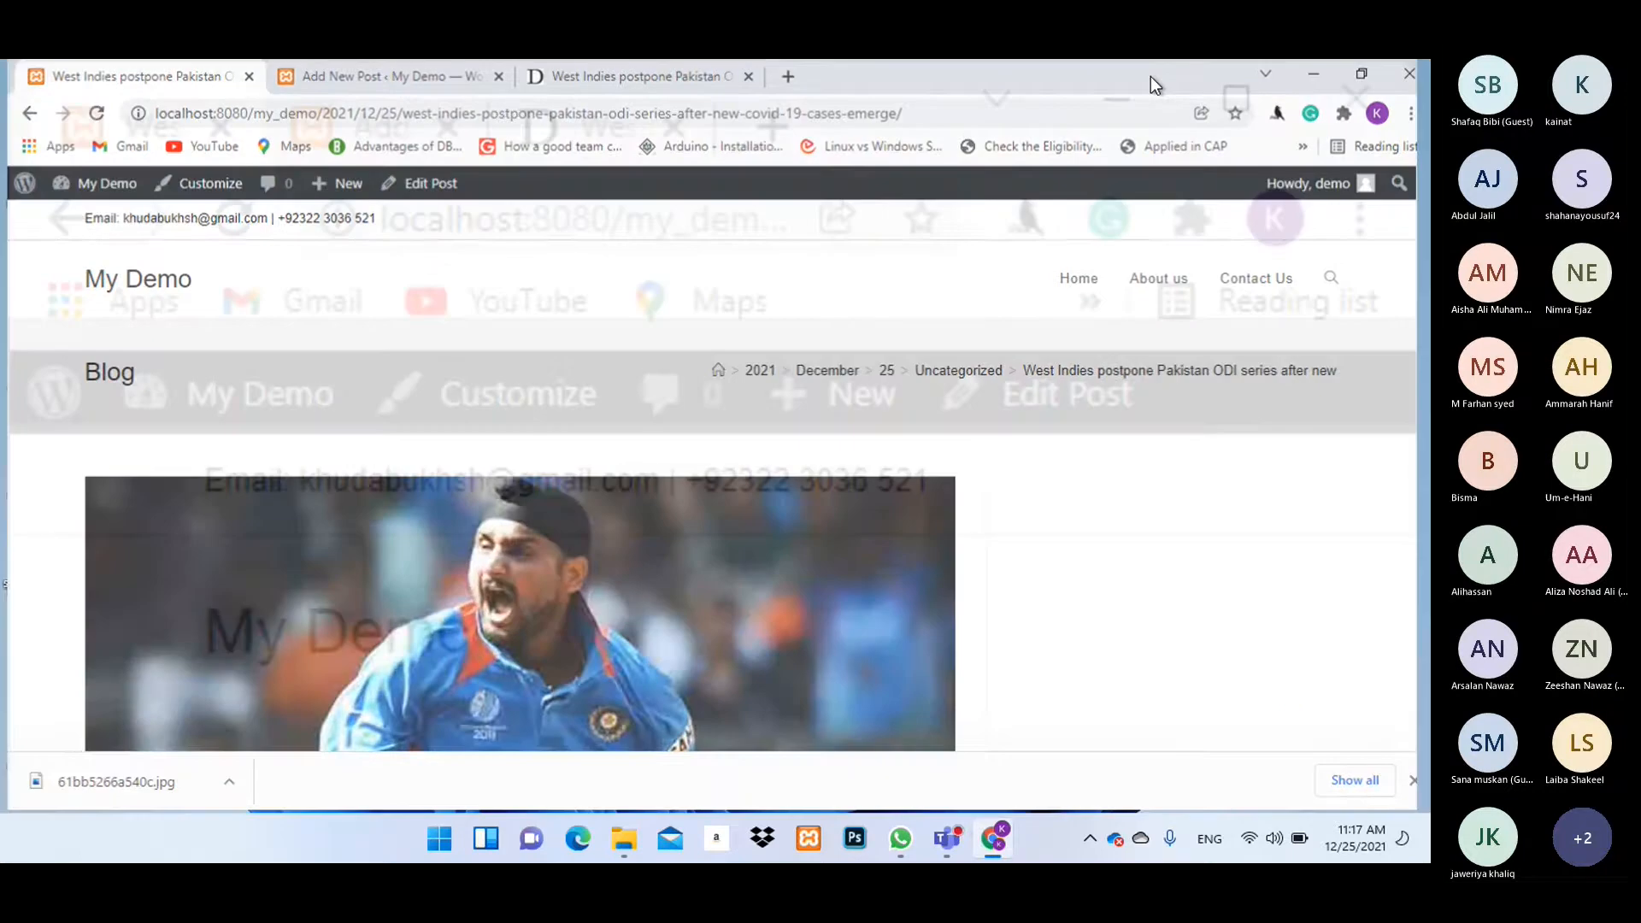
left_click_drag(320, 108, 303, 224)
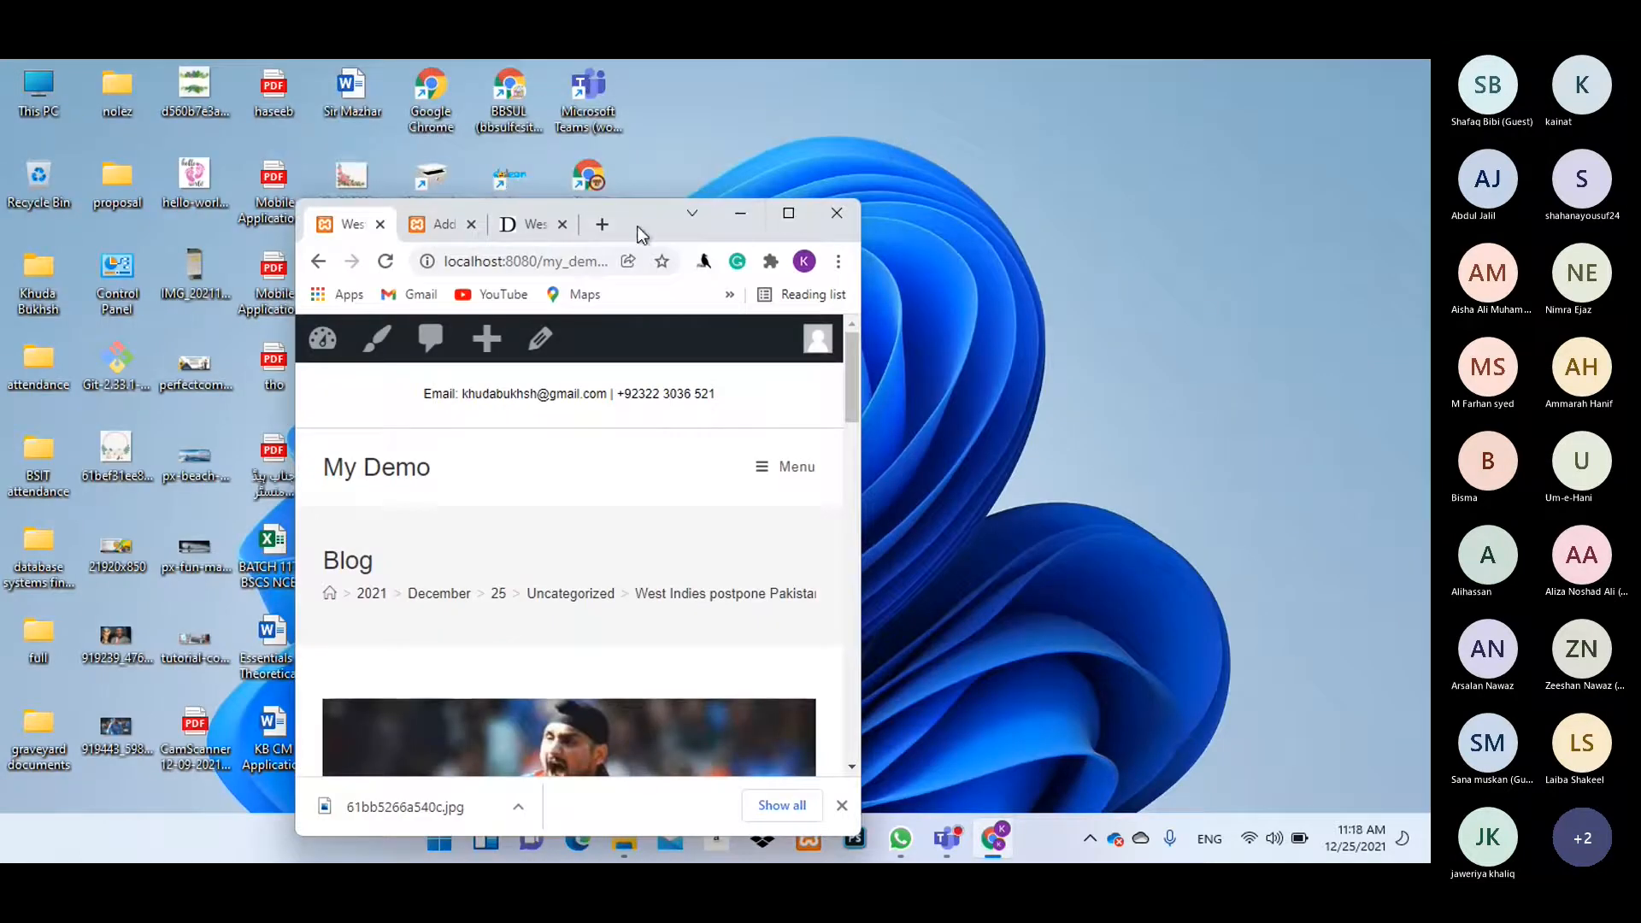
left_click_drag(861, 479, 1390, 479)
left_click_drag(299, 295, 6, 267)
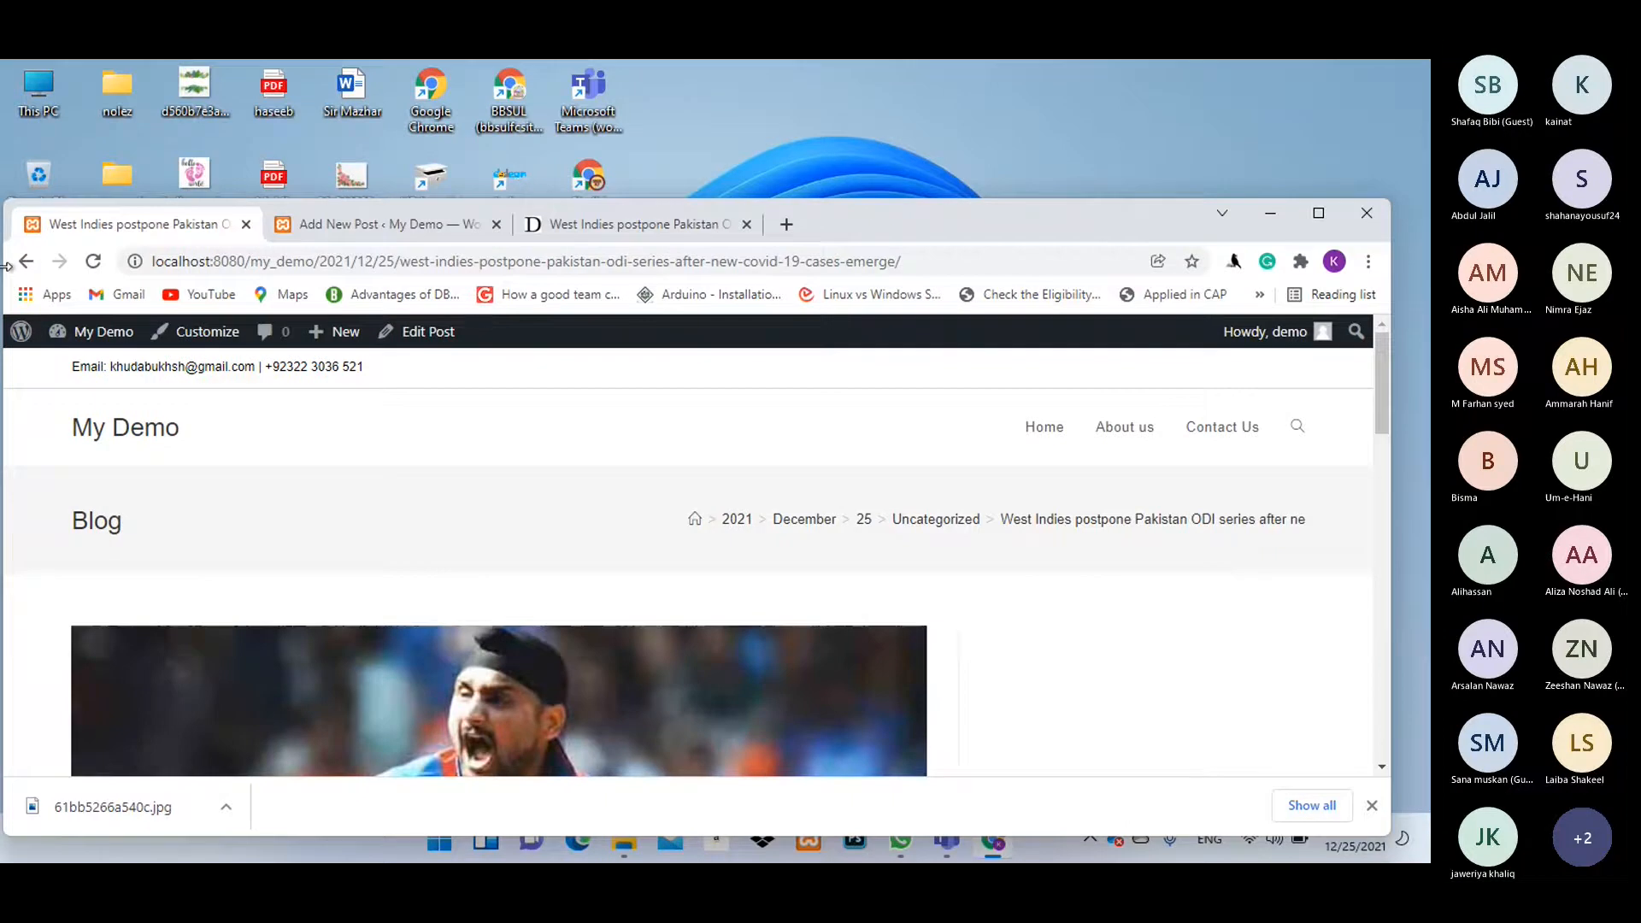
Copy the Dawn article's headline and set the new post's title to "West Indies postpone Pakistan ODI series after new Covid-19 cases emerge".
left_click_drag(863, 224, 927, 164)
left_click(746, 170)
scroll(866, 328, "down", 4)
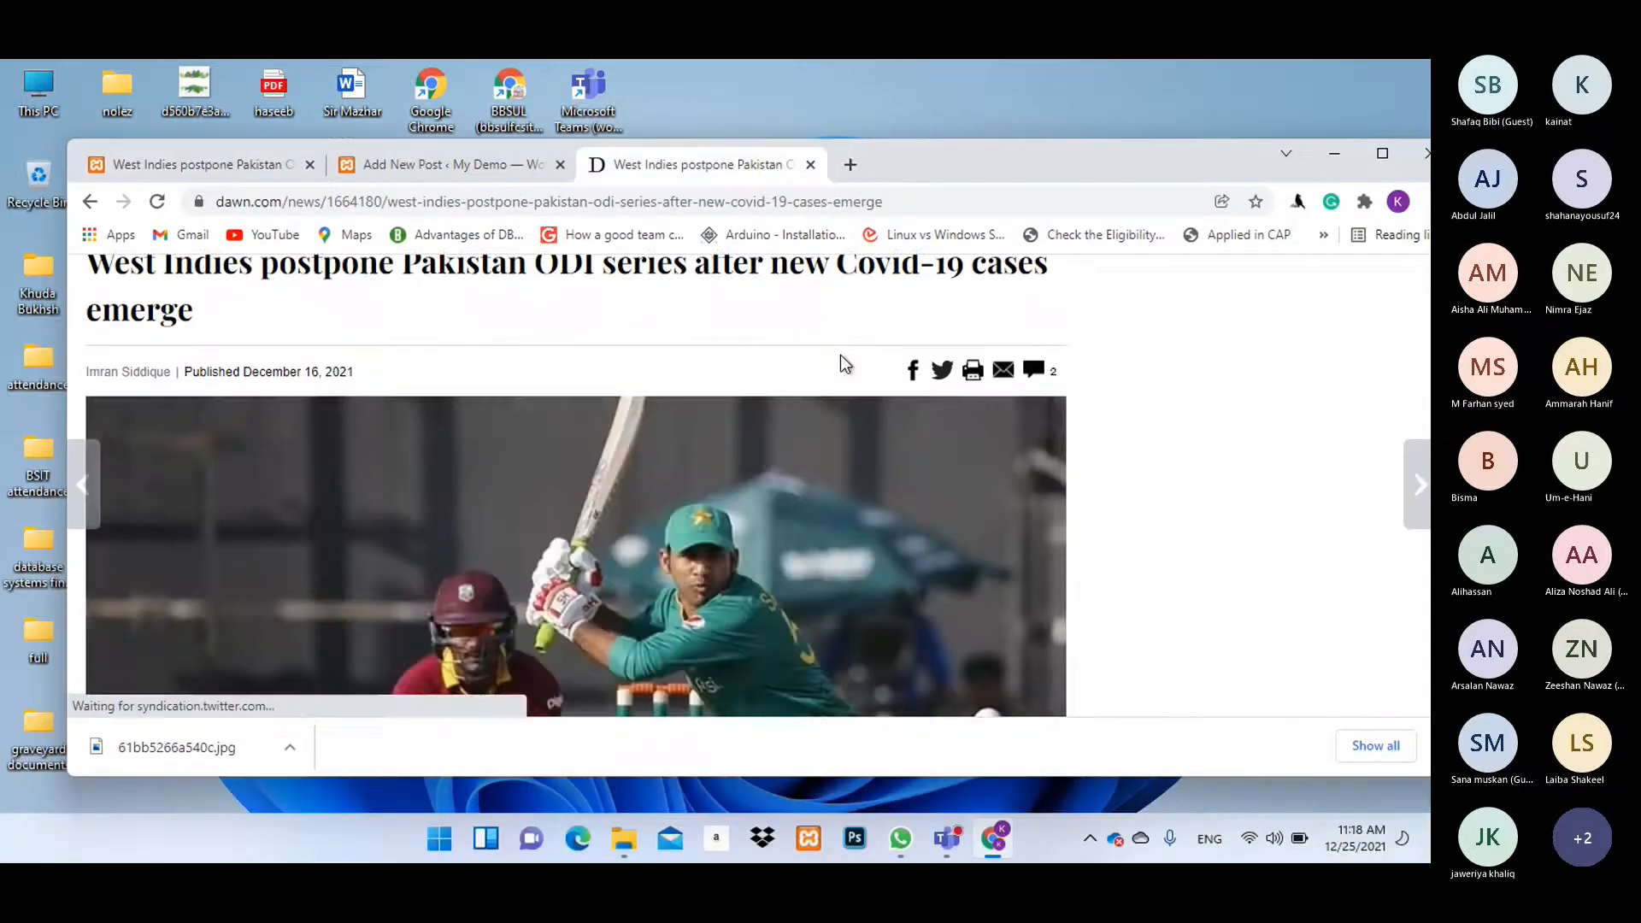
scroll(817, 392, "down", 3)
scroll(817, 391, "down", 4)
scroll(817, 391, "up", 4)
scroll(817, 391, "down", 4)
scroll(816, 397, "up", 8)
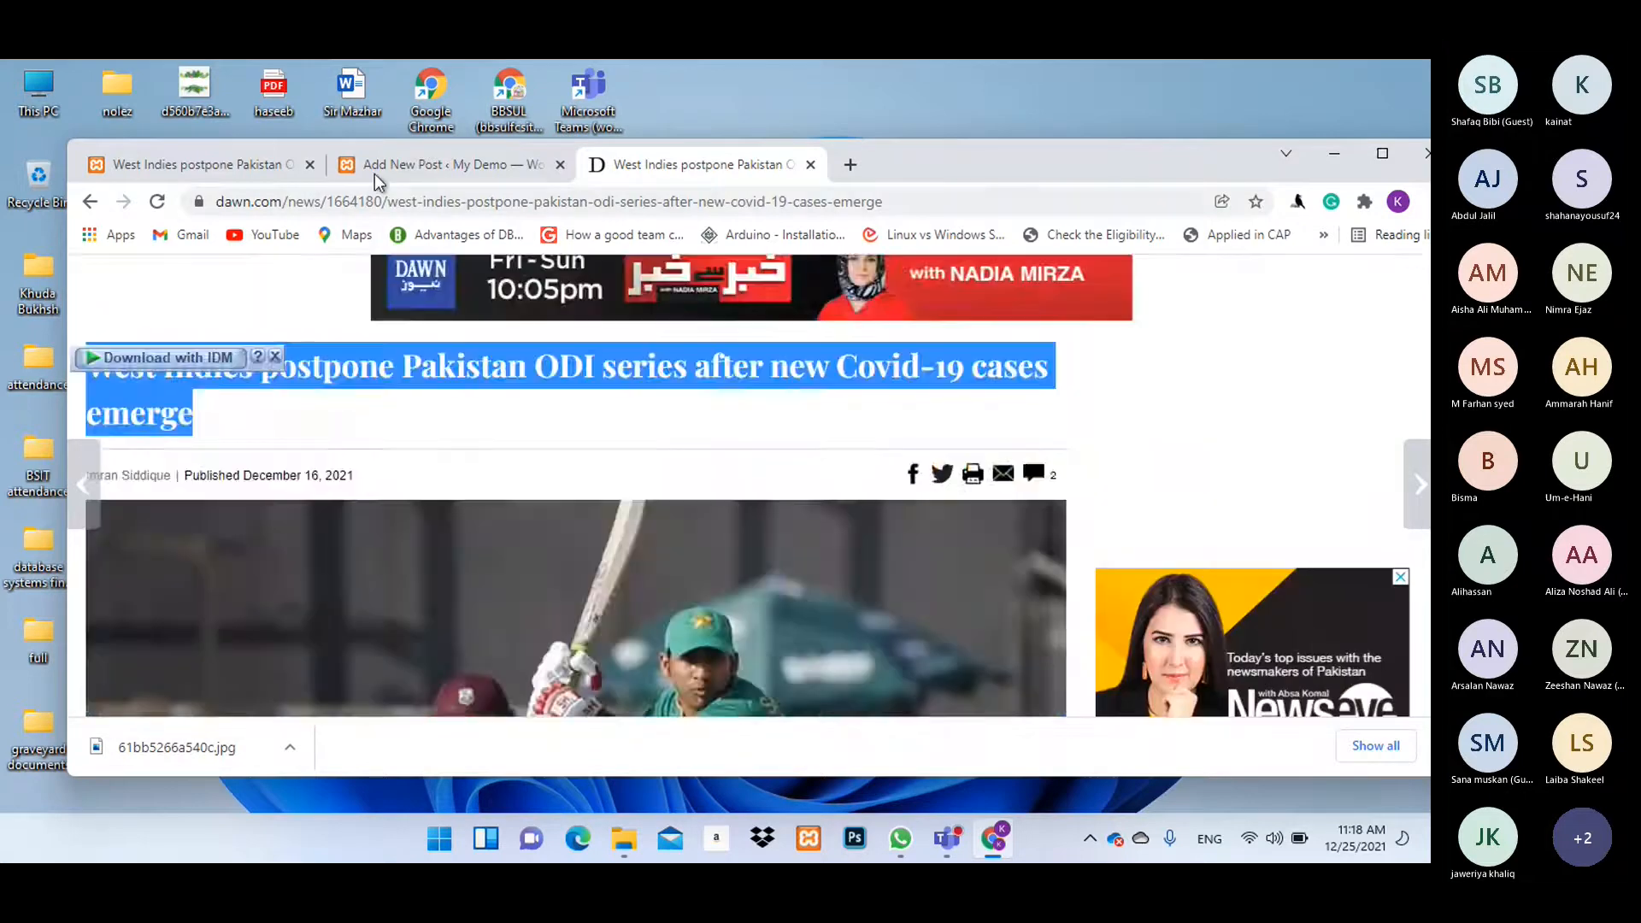
left_click(376, 173)
left_click(399, 457)
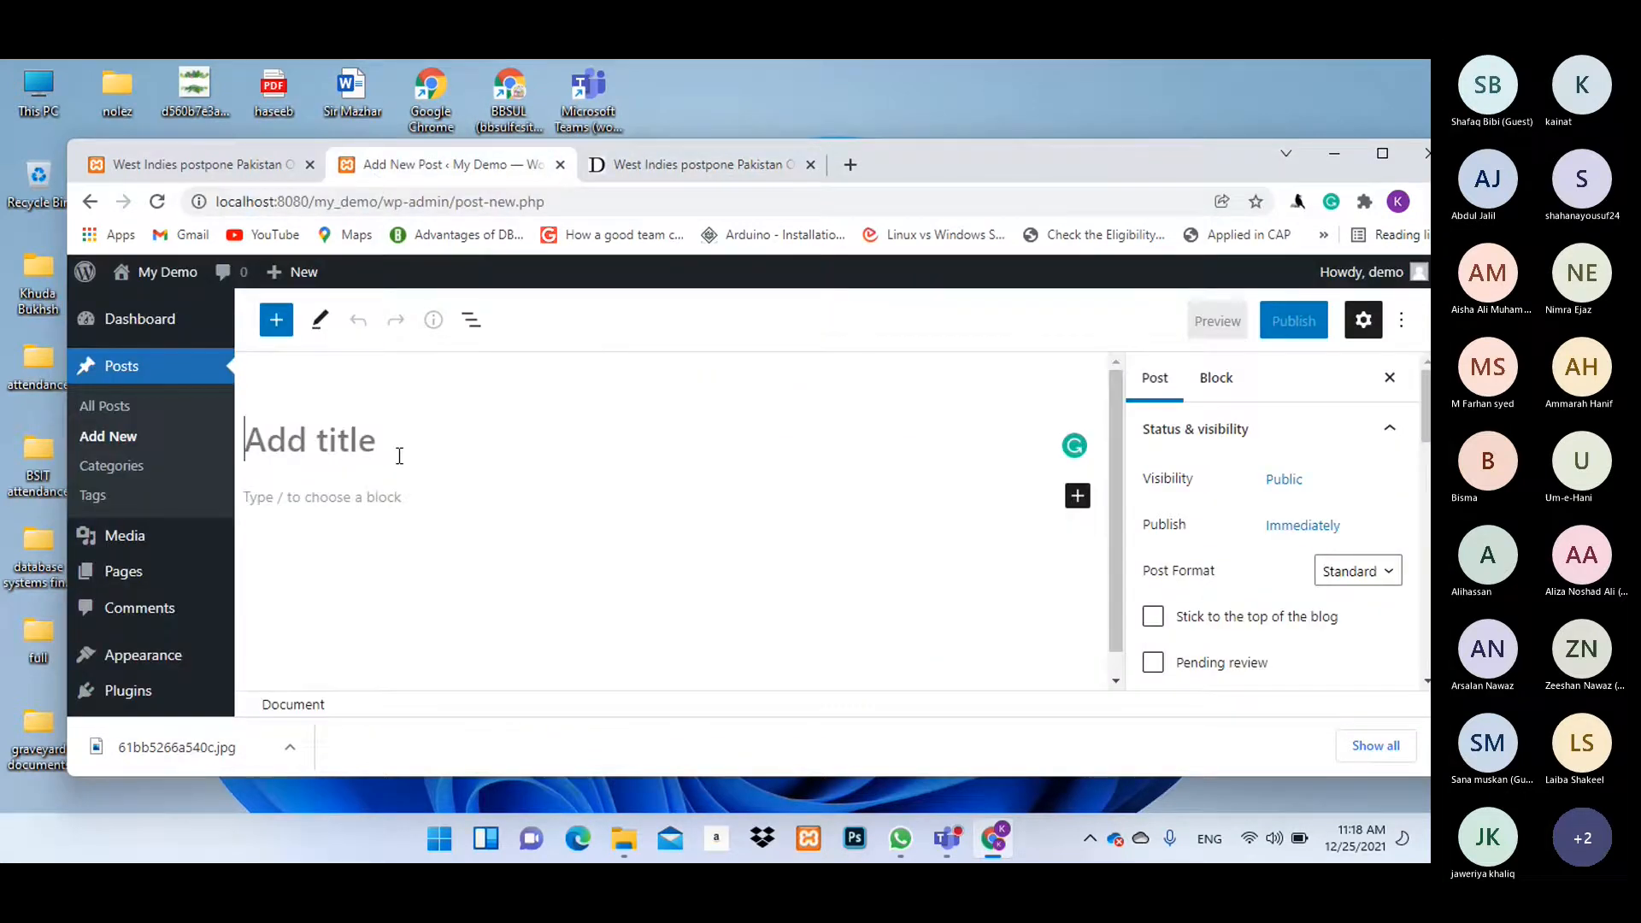
type("West Indies postpone Pakistan ODI series after new Covid-19 cases emerge")
Copy the Dawn article's first three paragraphs, from "The One-day International" through "Karachi's National Stadium".
key("ctrl+Tab")
scroll(613, 434, "down", 3)
scroll(613, 434, "down", 5)
scroll(613, 434, "up", 1)
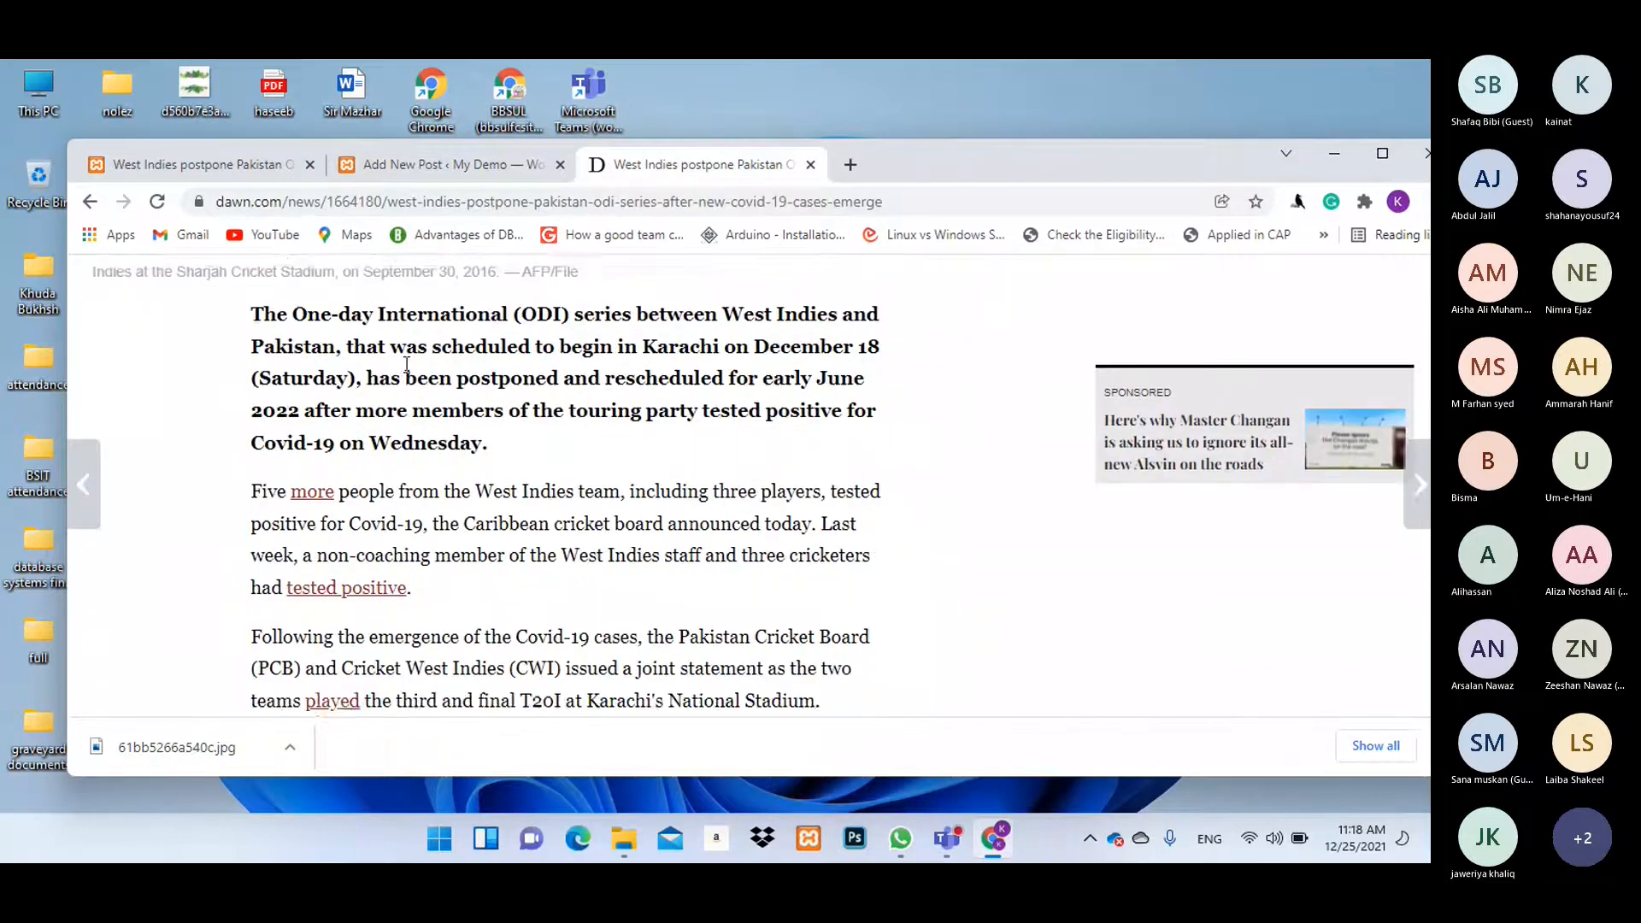
left_click_drag(250, 335, 717, 659)
scroll(722, 479, "down", 5)
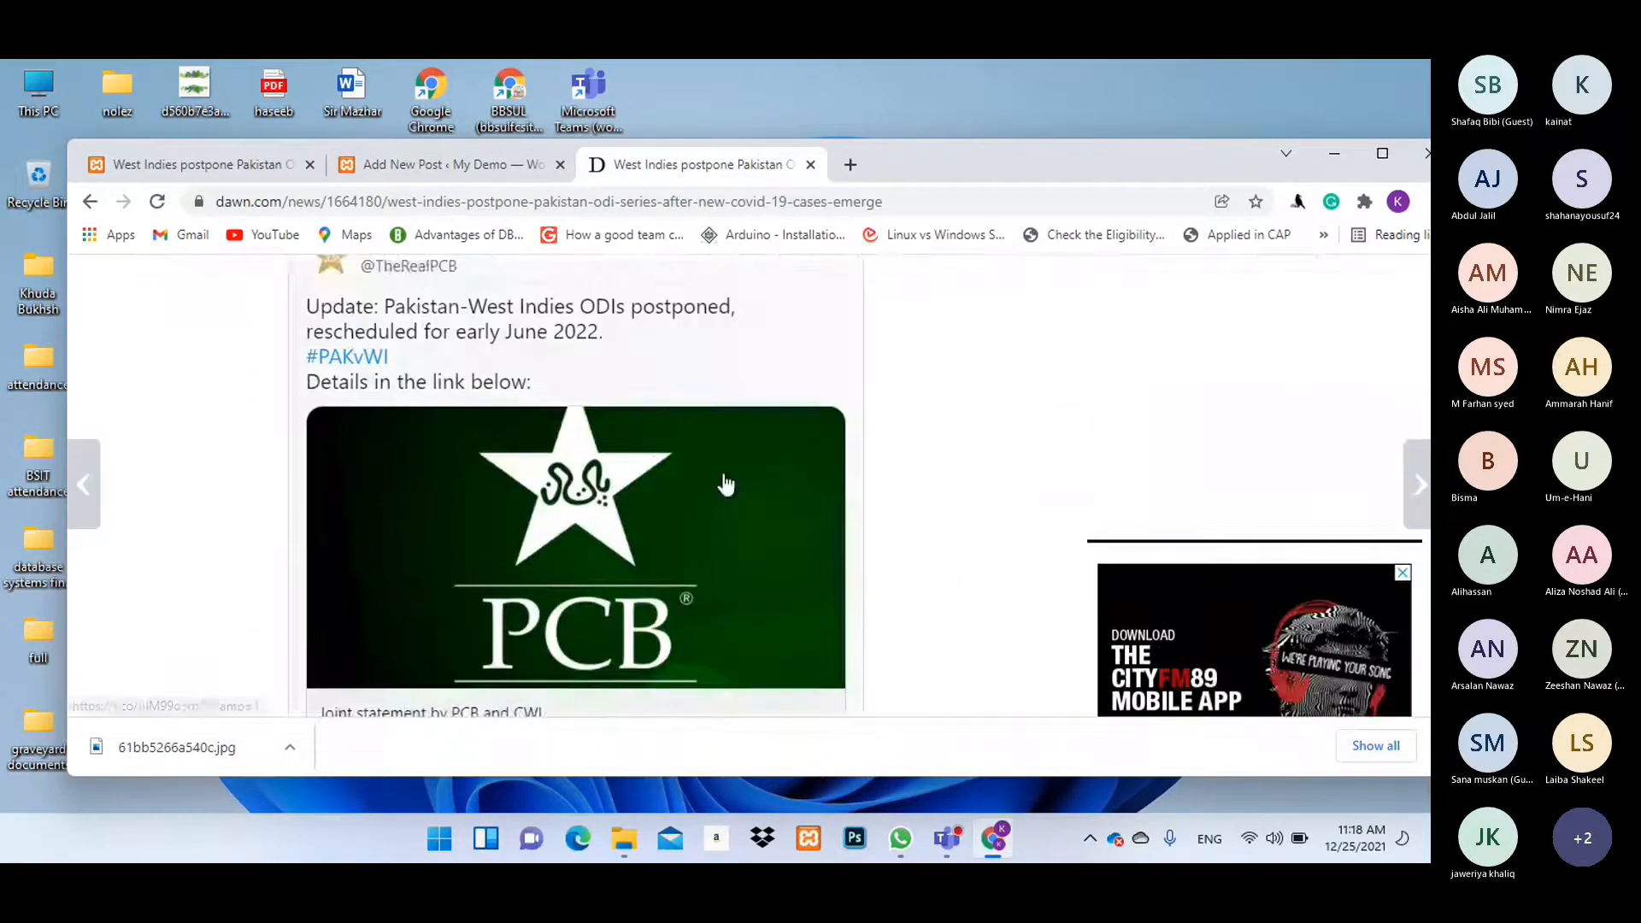
left_click_drag(844, 202, 822, 413)
key("ctrl+c")
scroll(848, 573, "down", 5)
scroll(849, 572, "down", 4)
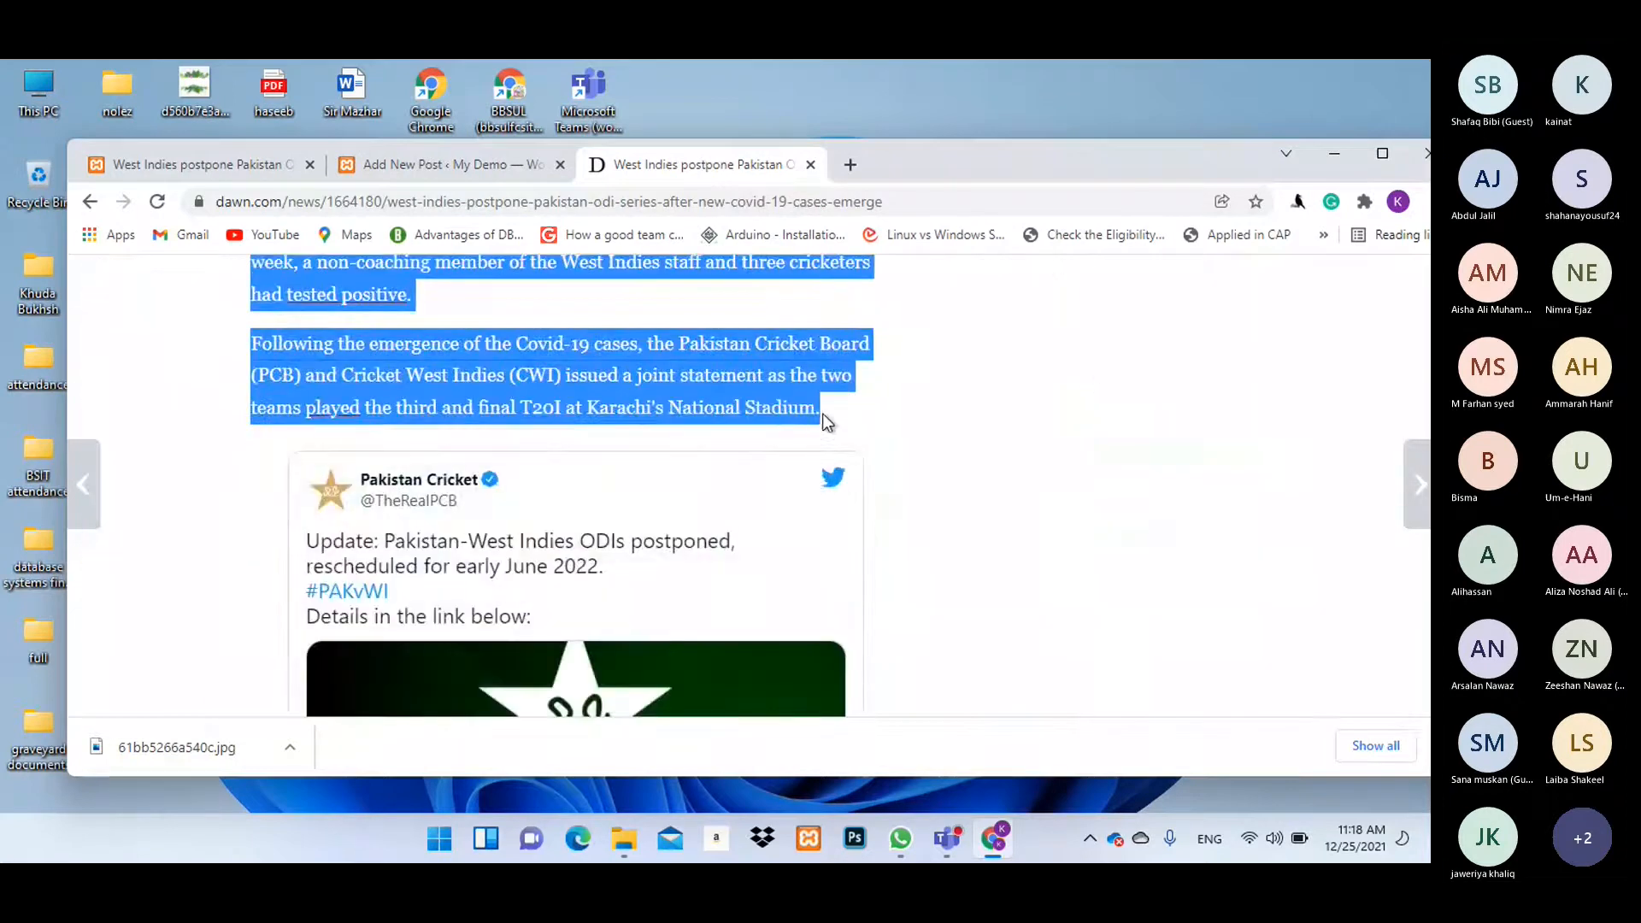
Paste the copied cricket article paragraphs into the new post's body below the title.
left_click(418, 164)
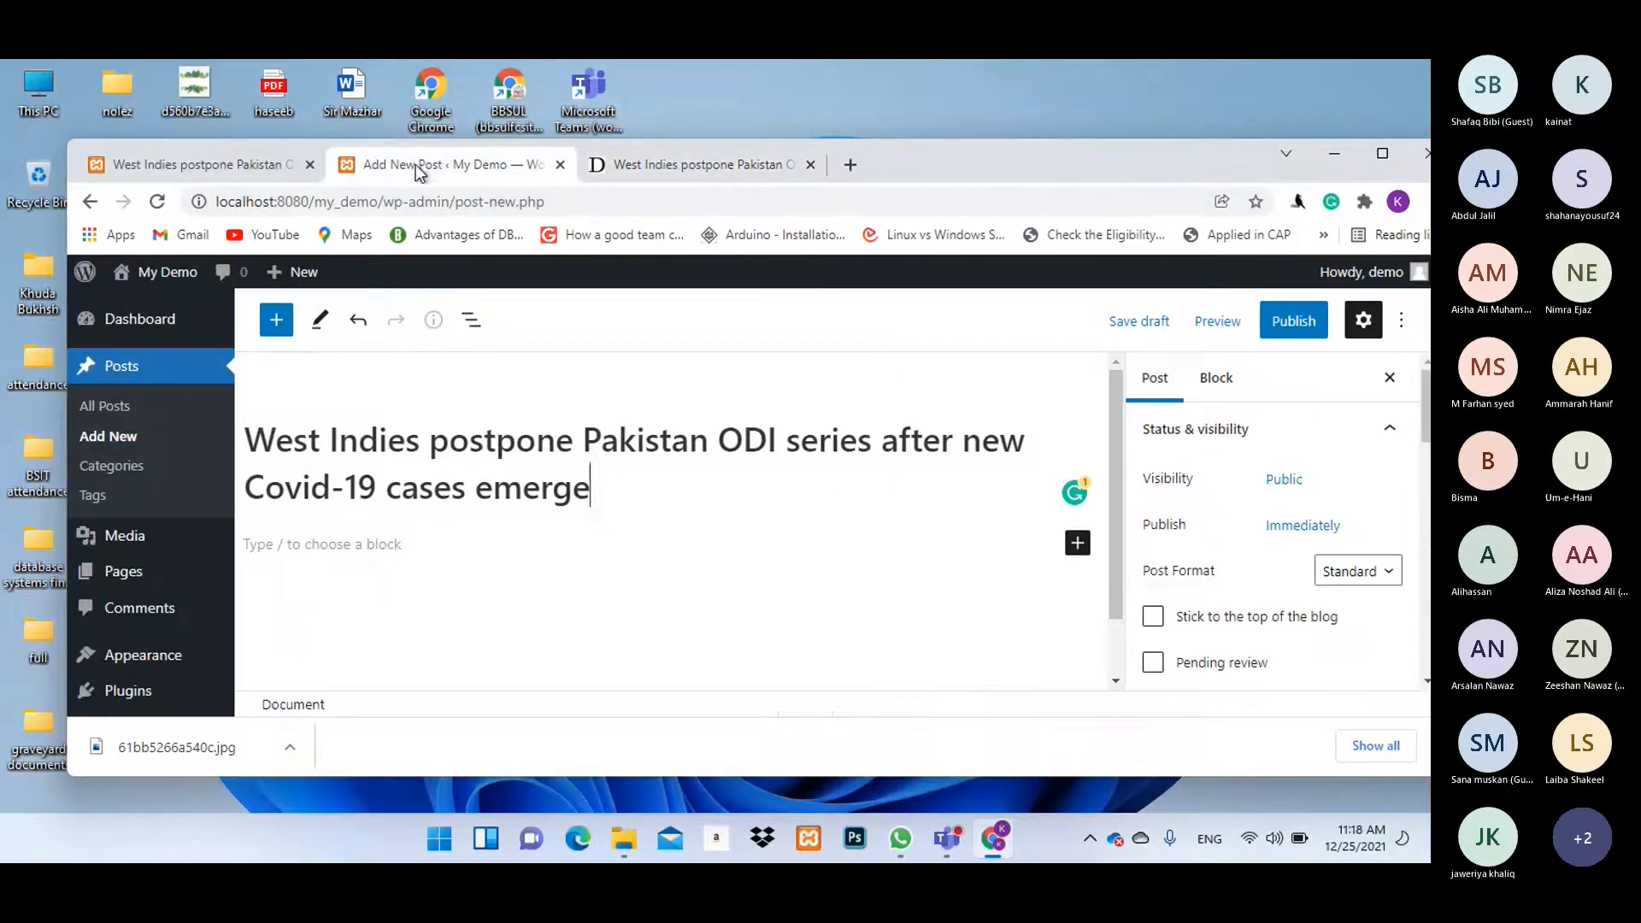
left_click(400, 545)
key("ctrl+v")
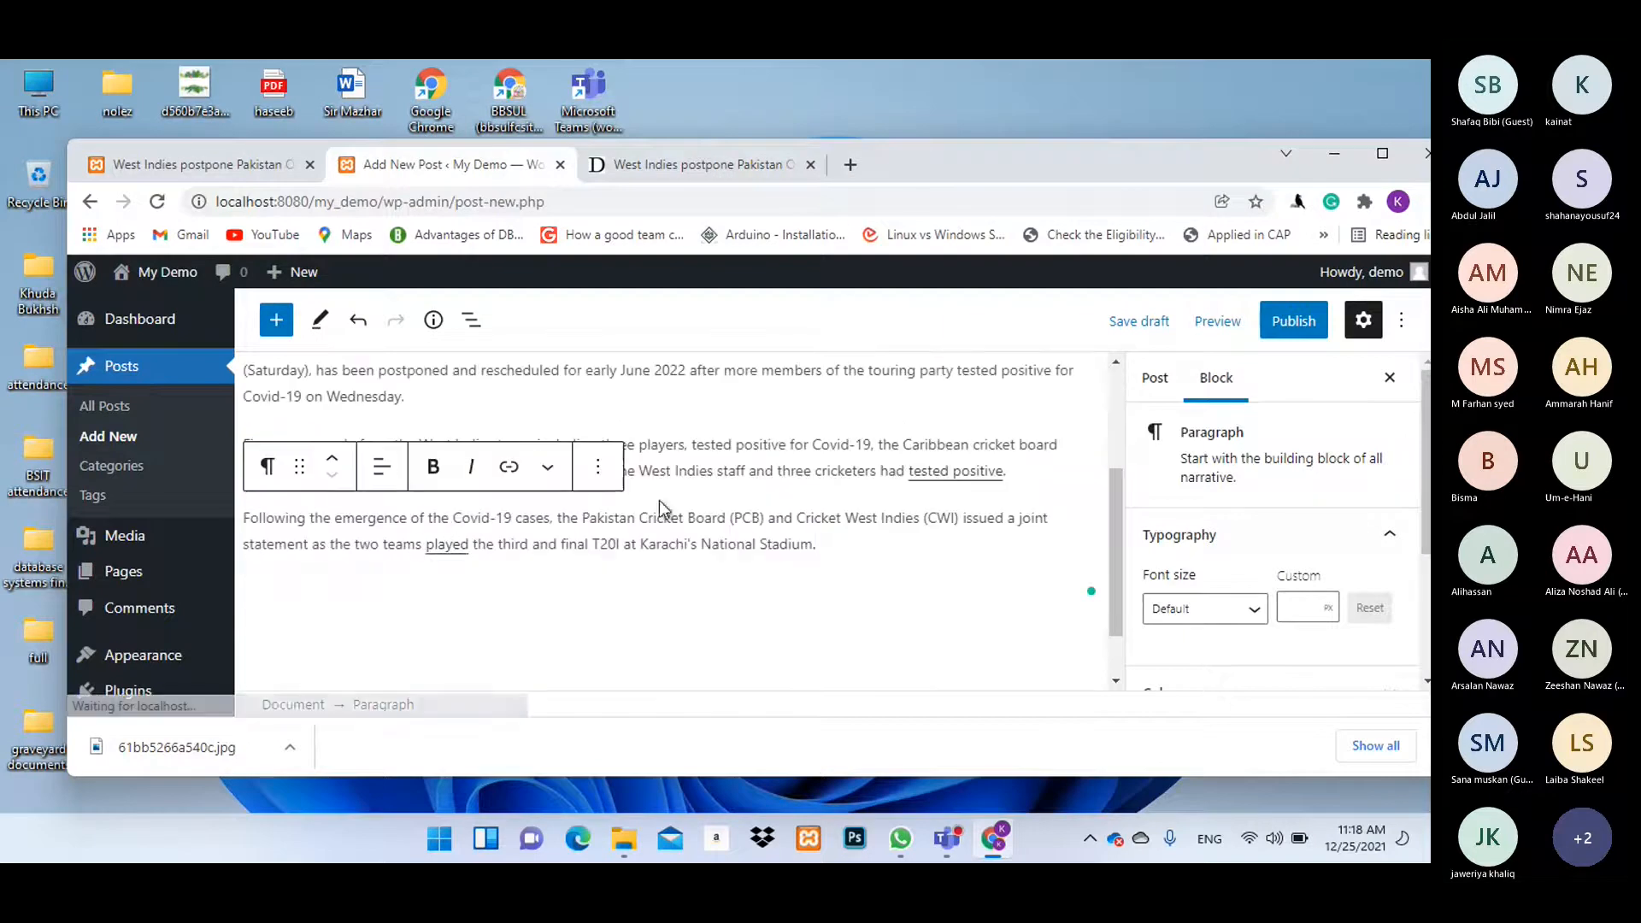
Assign the Sports category to the new West Indies post.
left_click(1155, 377)
scroll(1273, 572, "down", 3)
scroll(1249, 555, "up", 3)
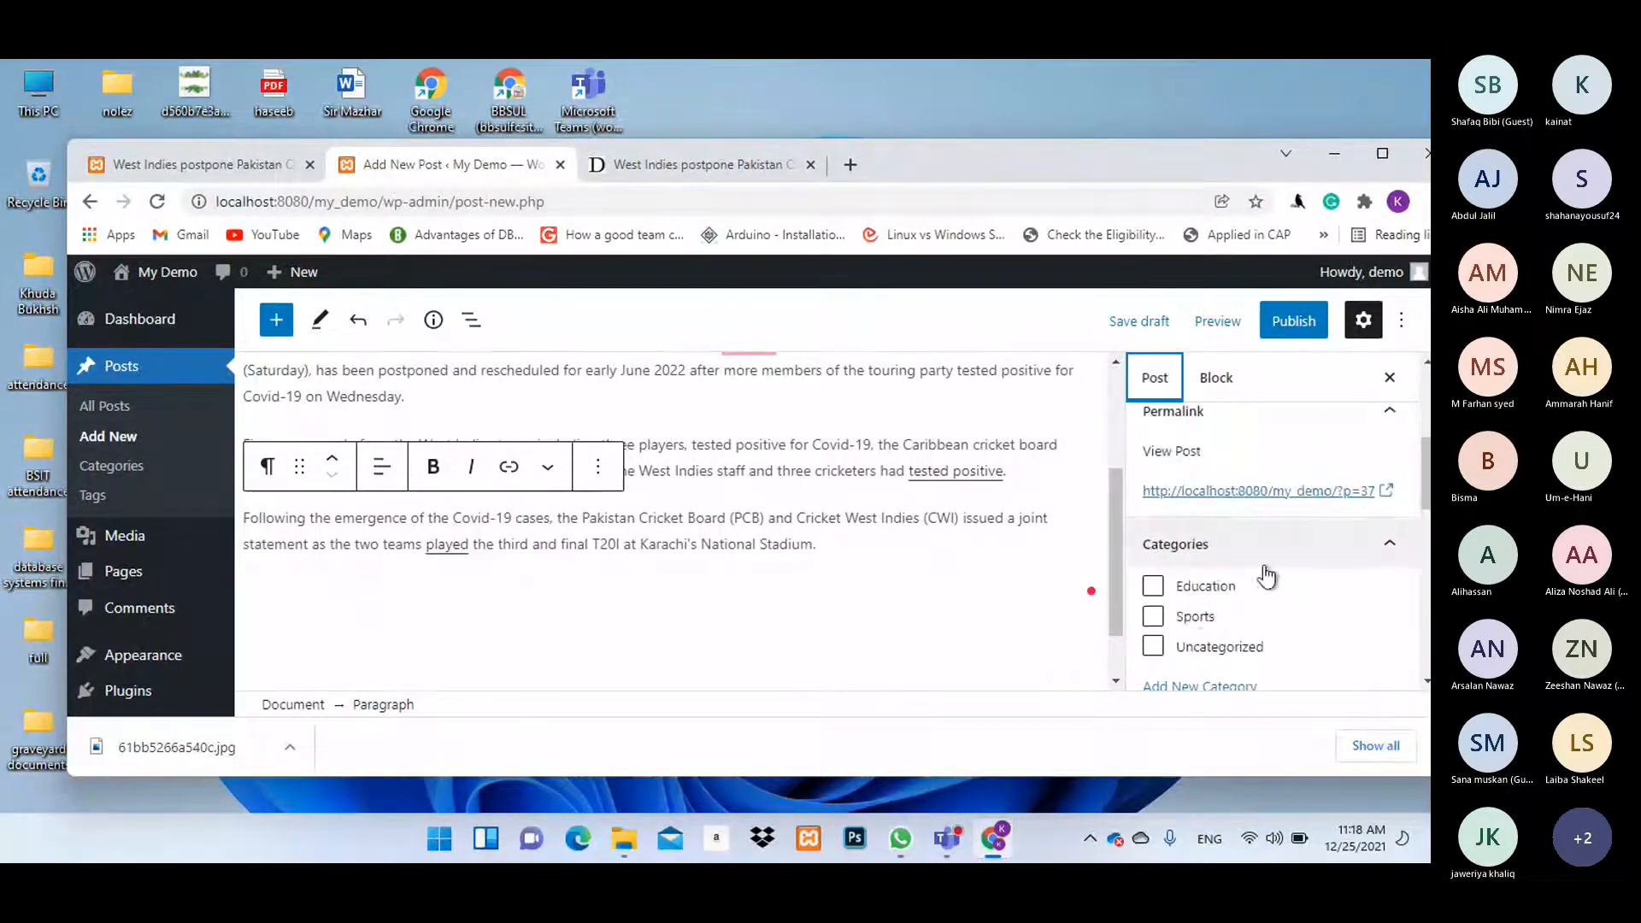
left_click(1153, 617)
scroll(1299, 488, "down", 4)
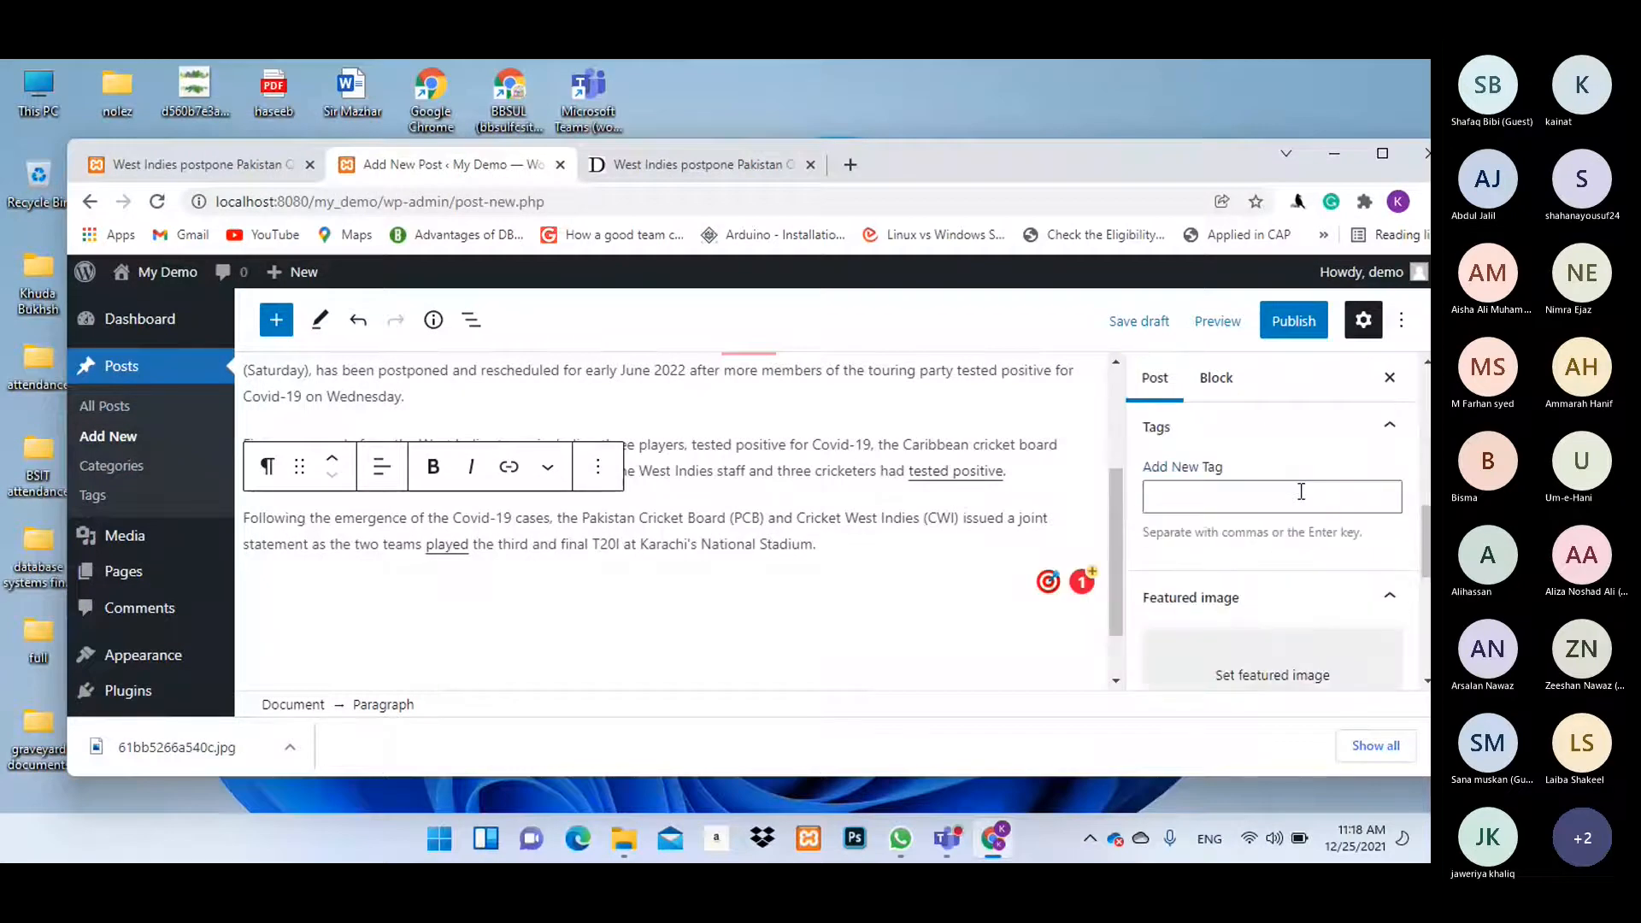
scroll(1300, 495, "up", 2)
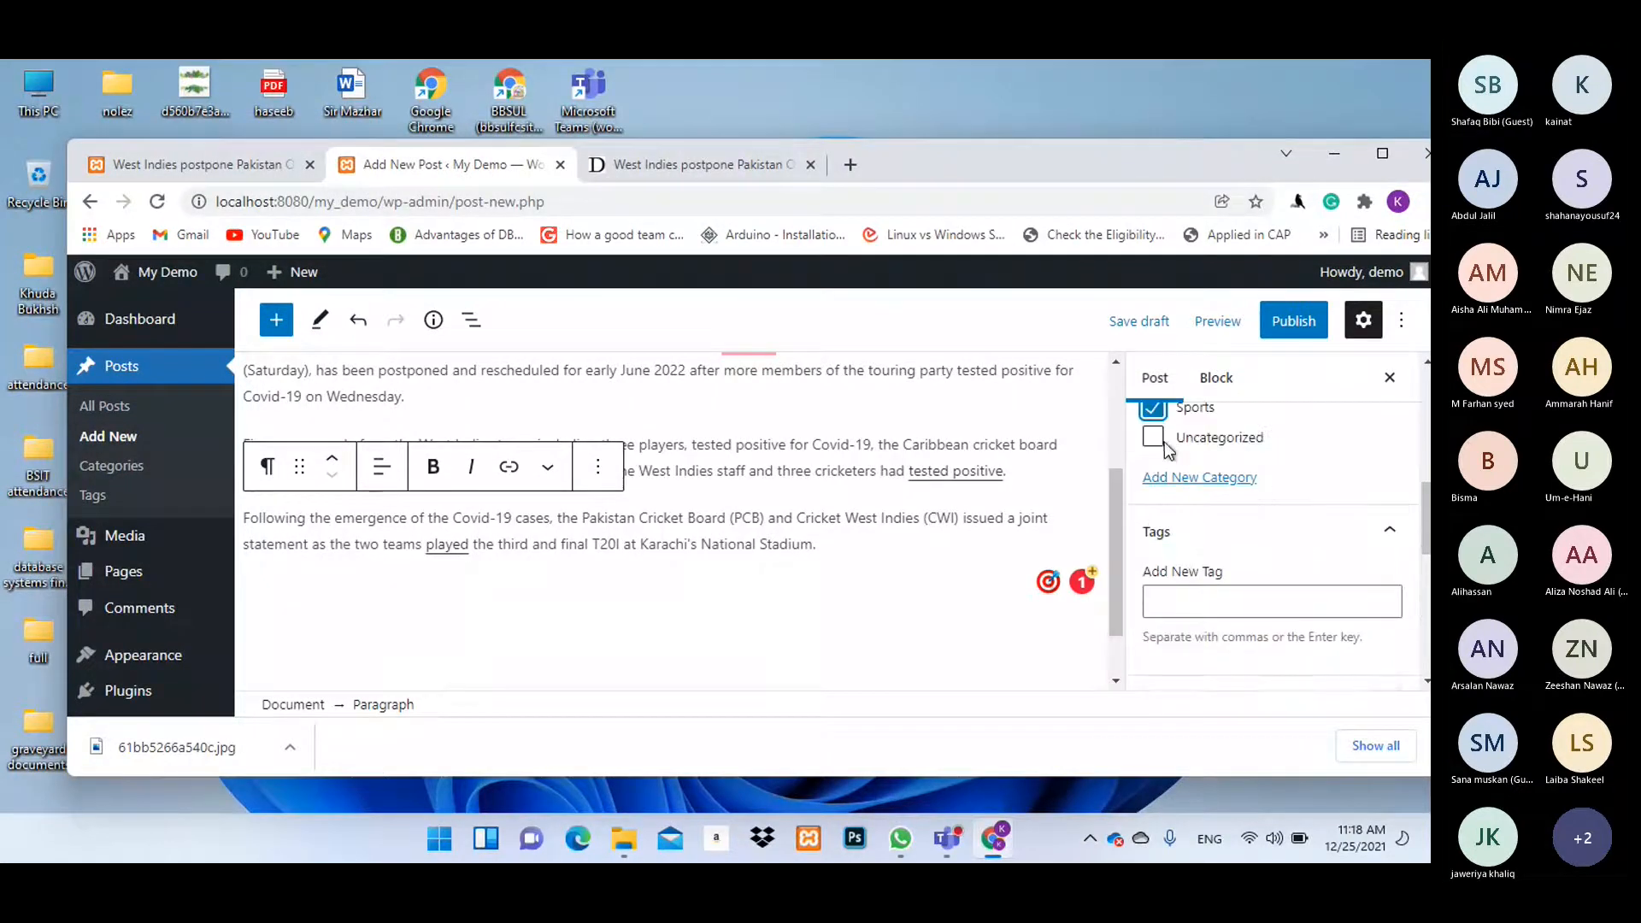
Set the Pele photo from the media library as the West Indies post's featured image.
scroll(1265, 556, "down", 3)
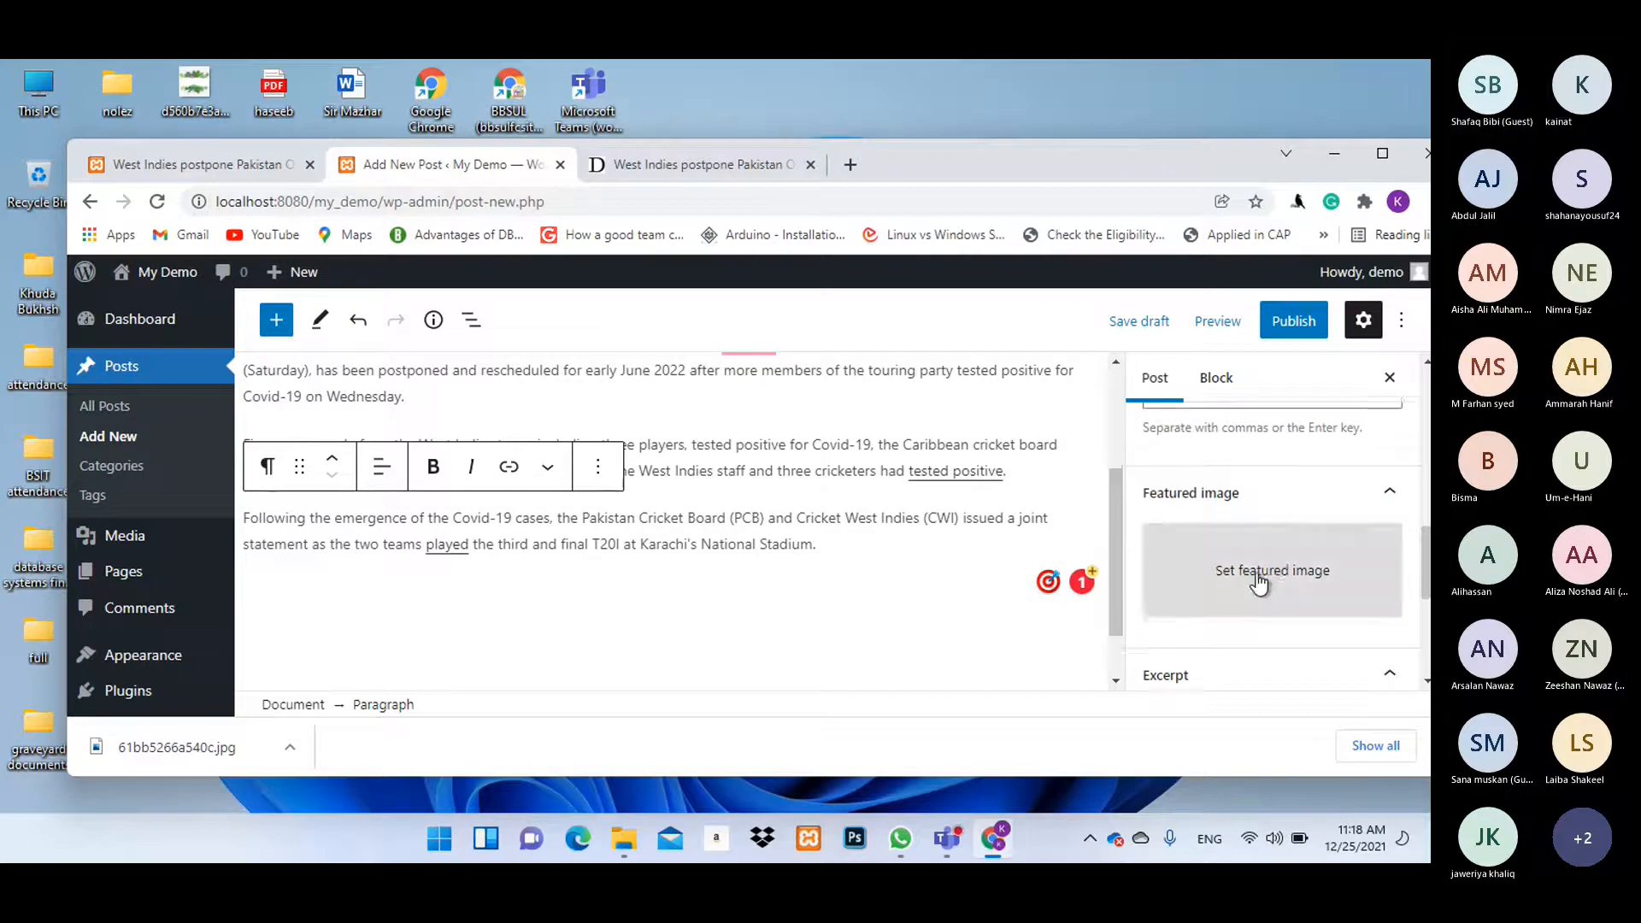
left_click(1259, 578)
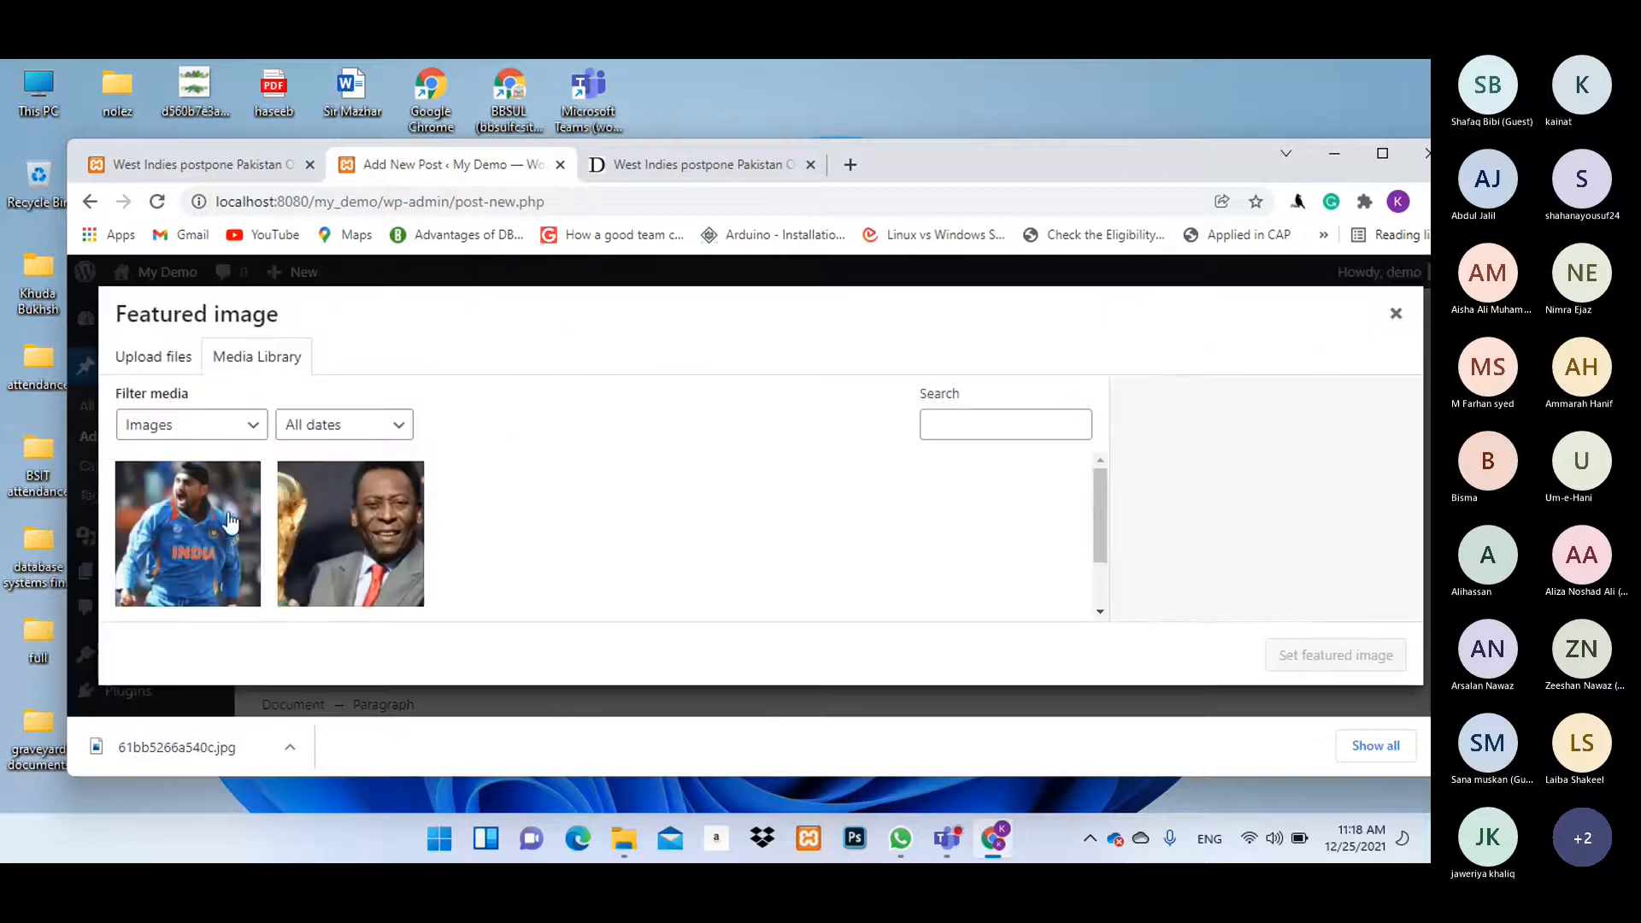
left_click(350, 533)
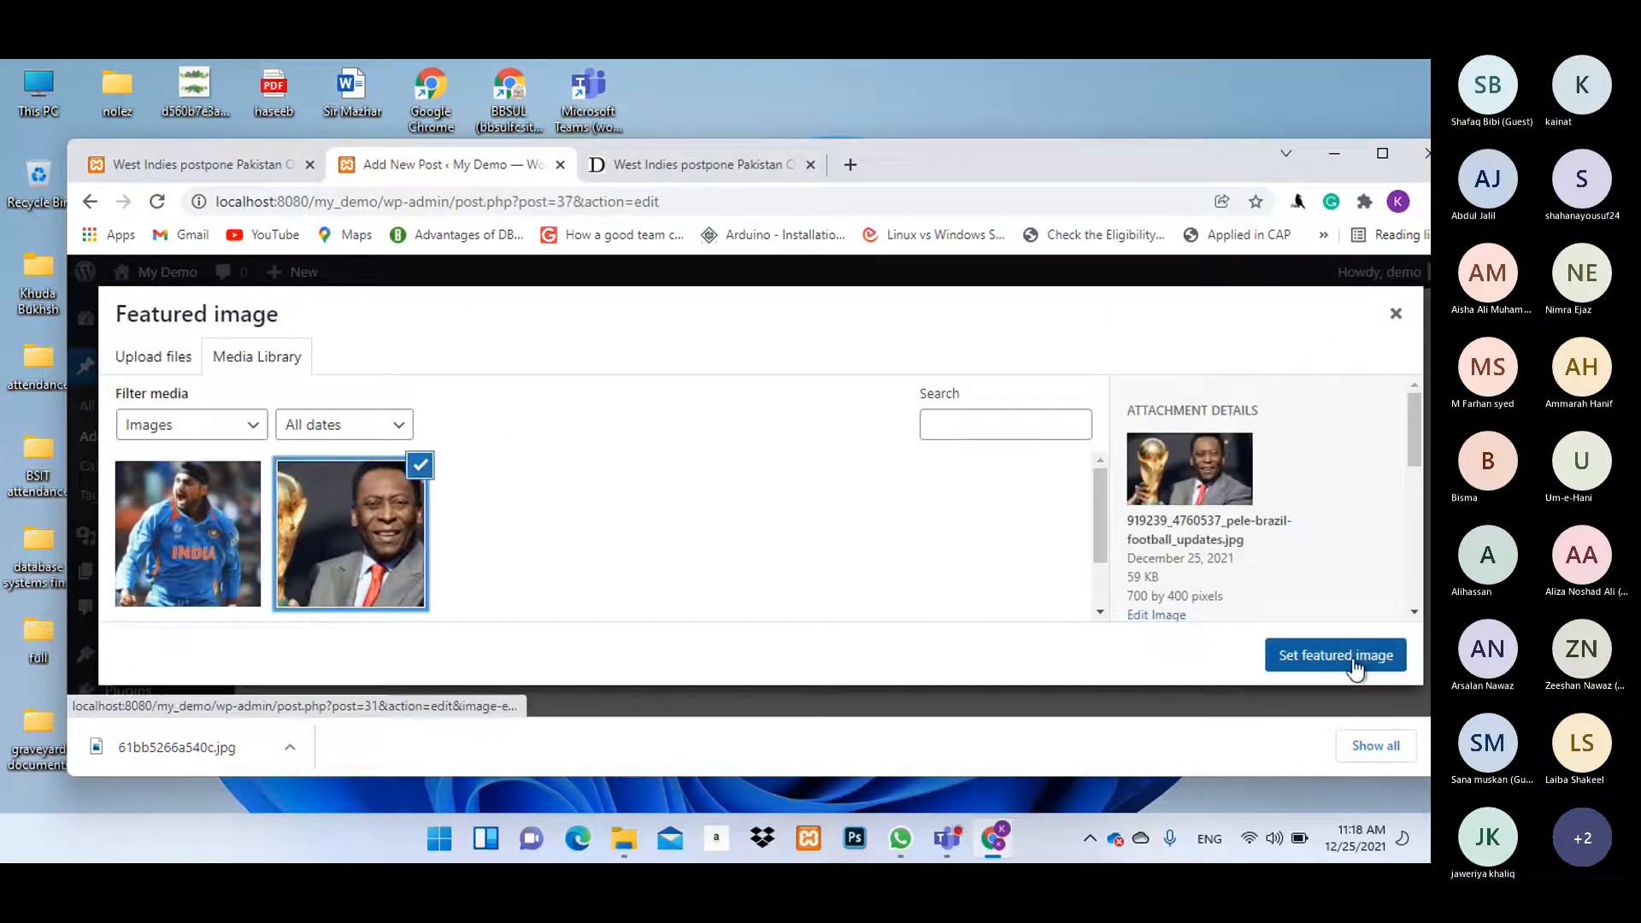
left_click(1353, 663)
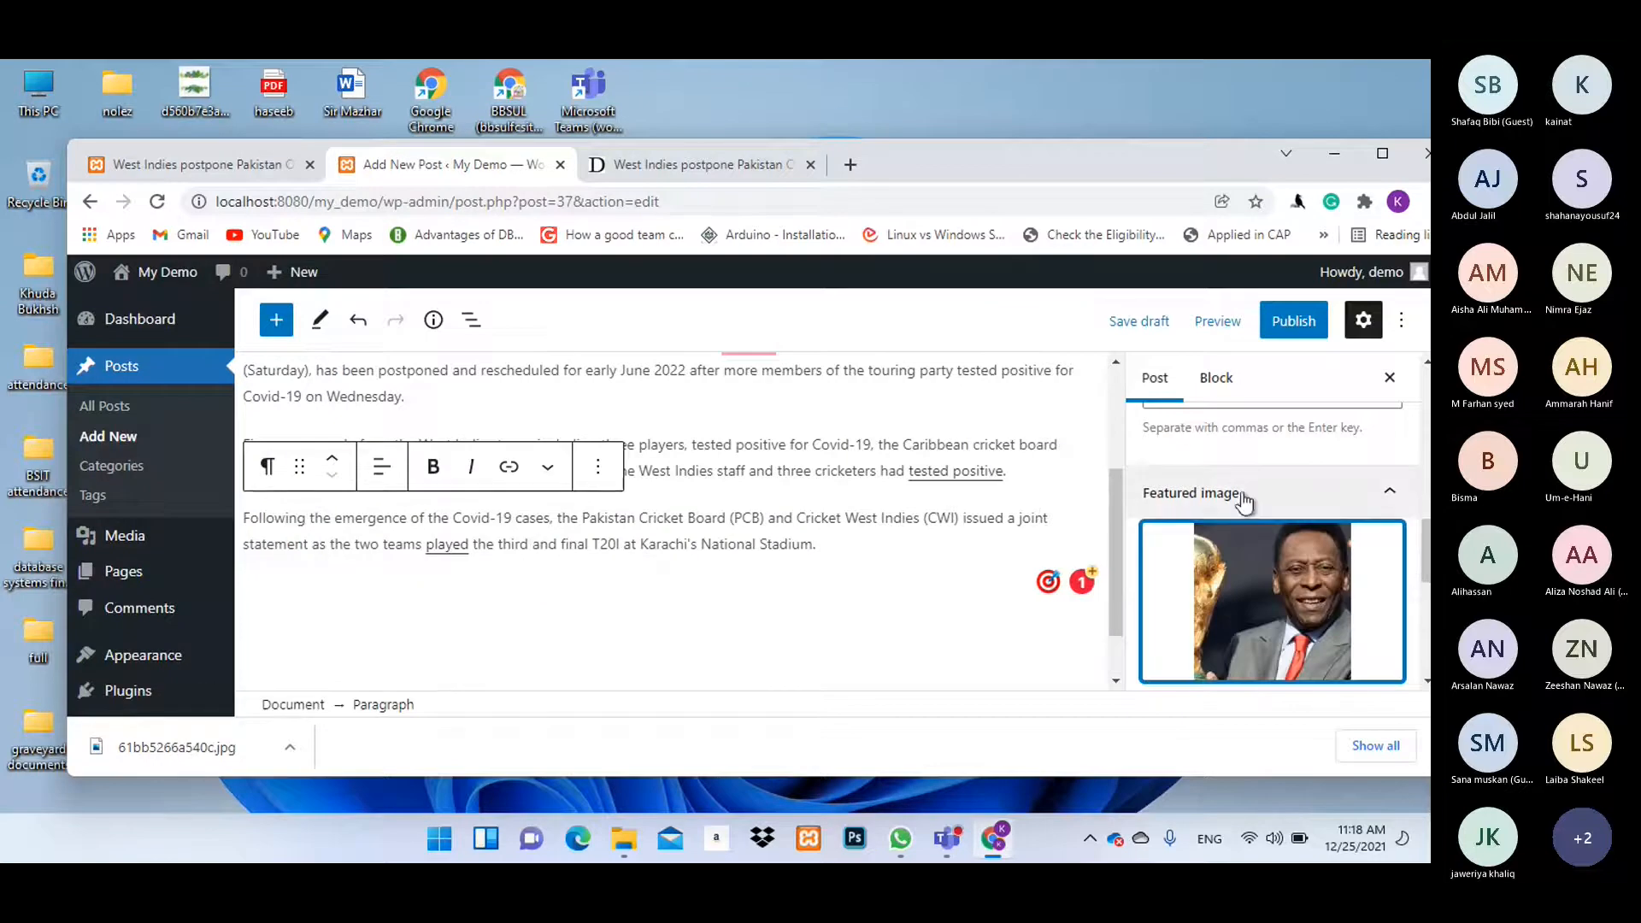
Publish the West Indies post and confirm the pre-publish check.
scroll(1243, 502, "down", 5)
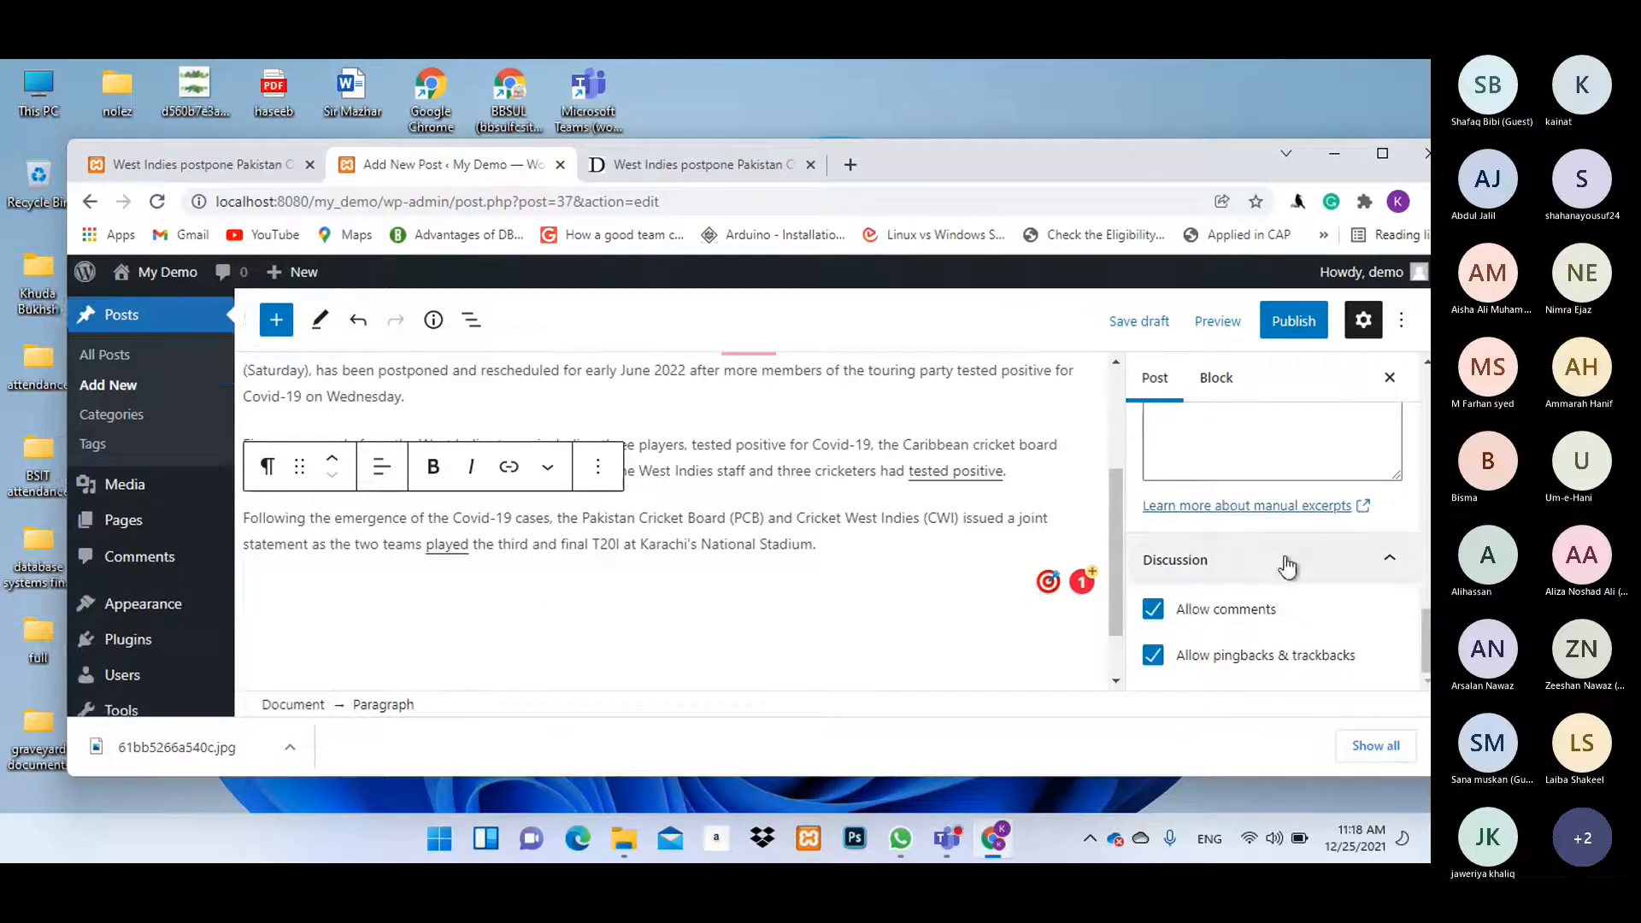
left_click(1294, 322)
left_click(1239, 332)
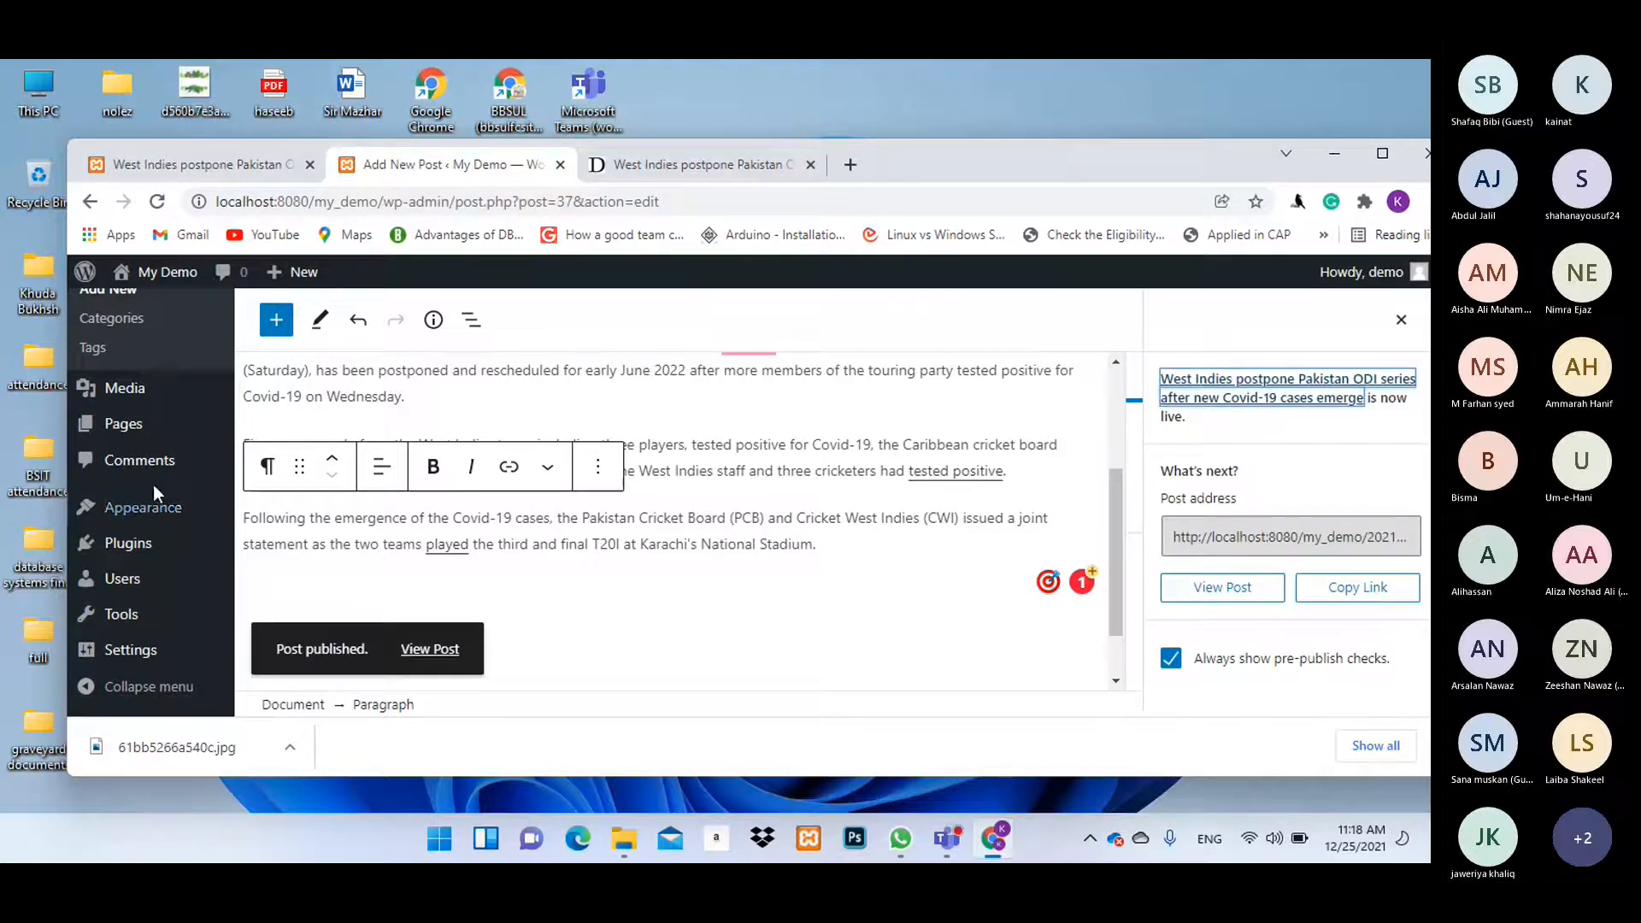
Start another new blank post in the WordPress admin.
scroll(162, 459, "up", 1)
scroll(162, 459, "up", 1)
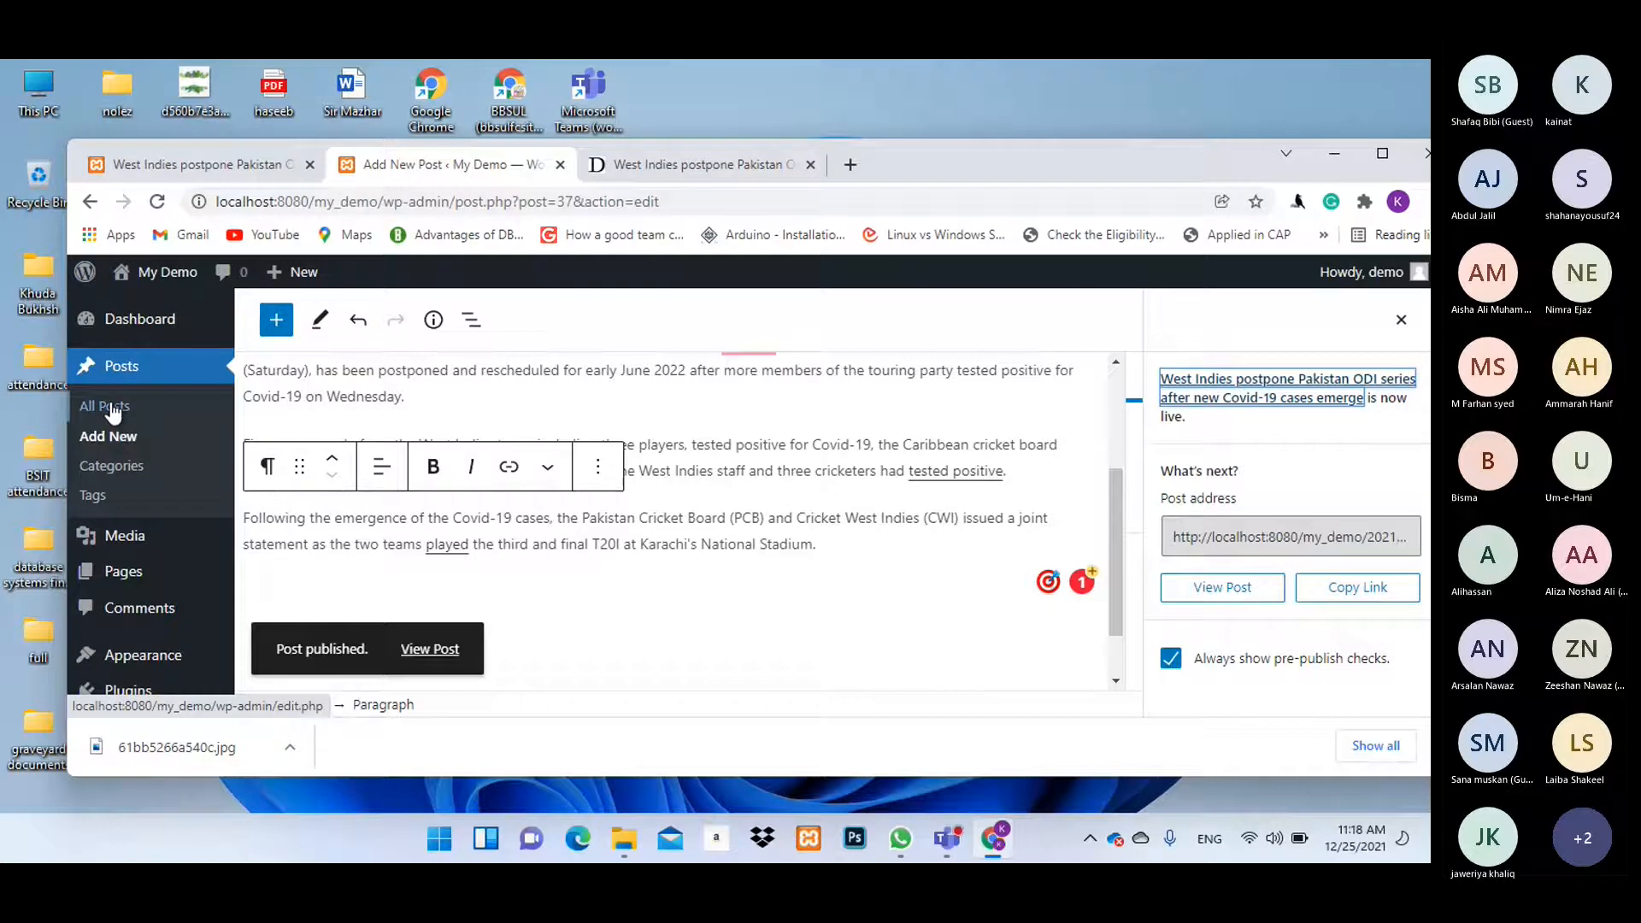
left_click(113, 438)
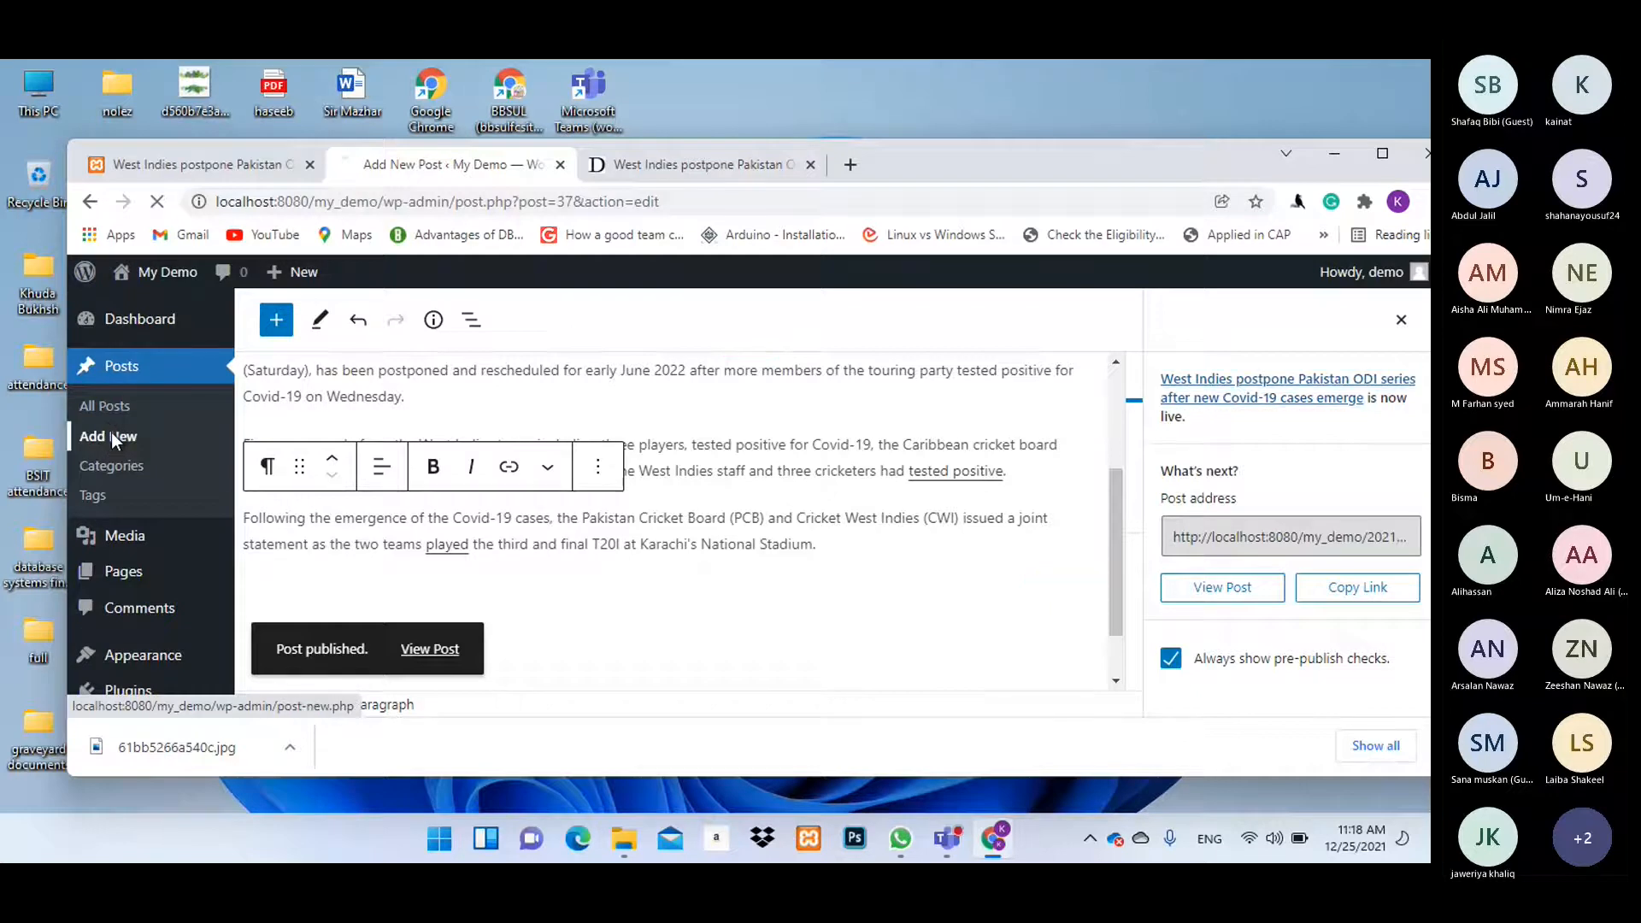
Go to the Dawn site's Culture section and open the review of the Korean series Hellbound.
left_click(695, 168)
scroll(696, 439, "up", 1)
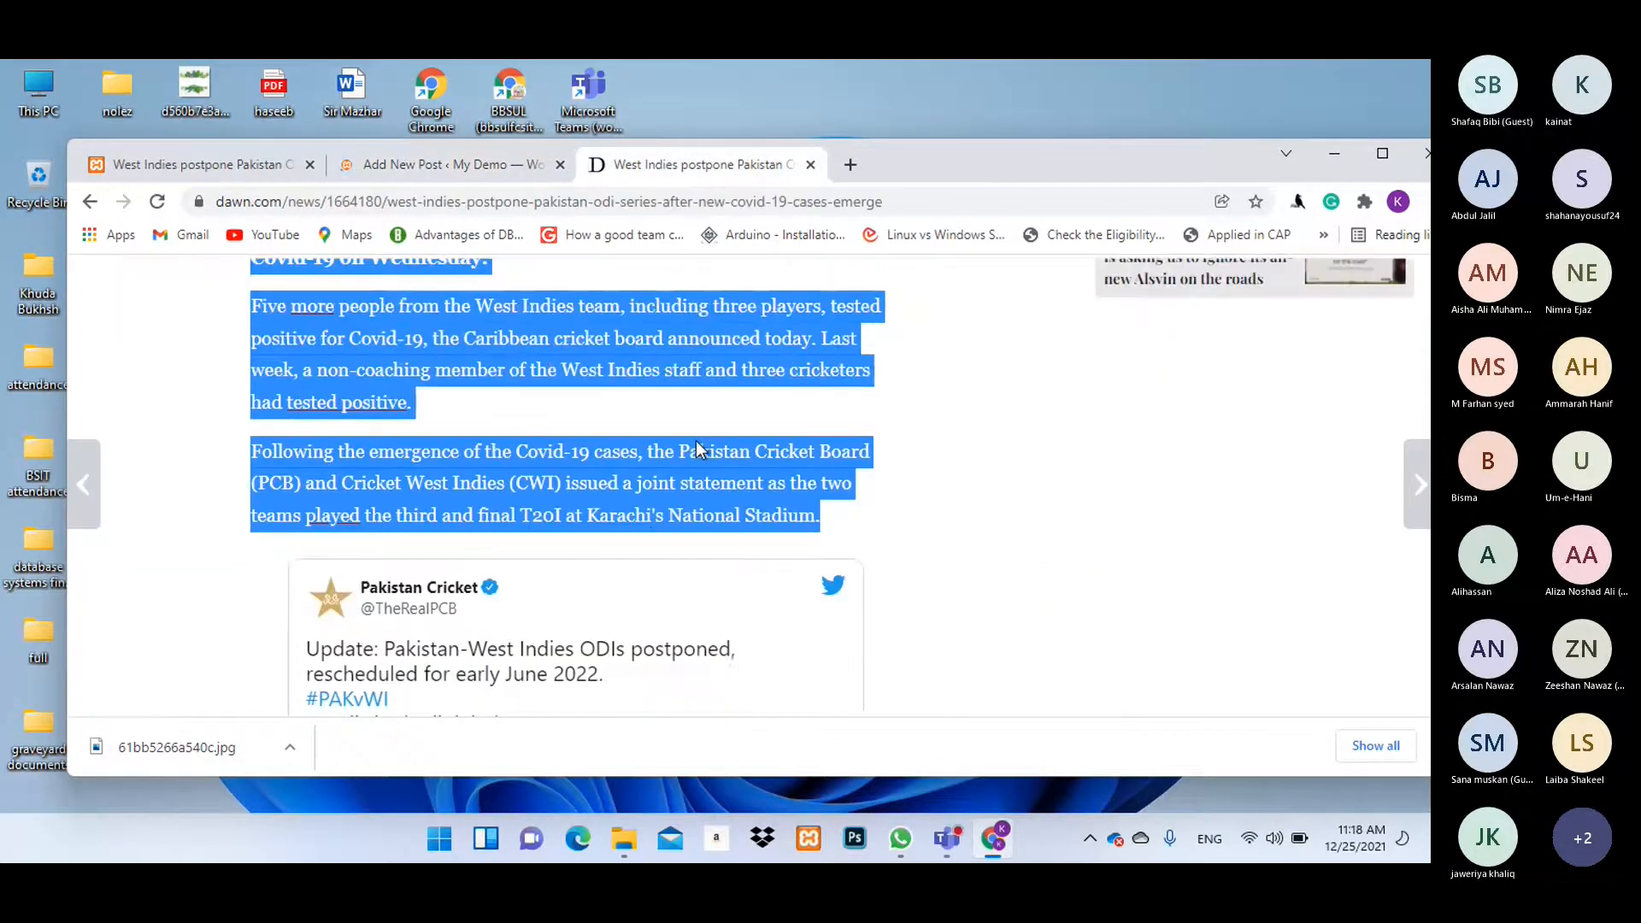
scroll(882, 462, "up", 5)
scroll(881, 465, "up", 3)
left_click(538, 399)
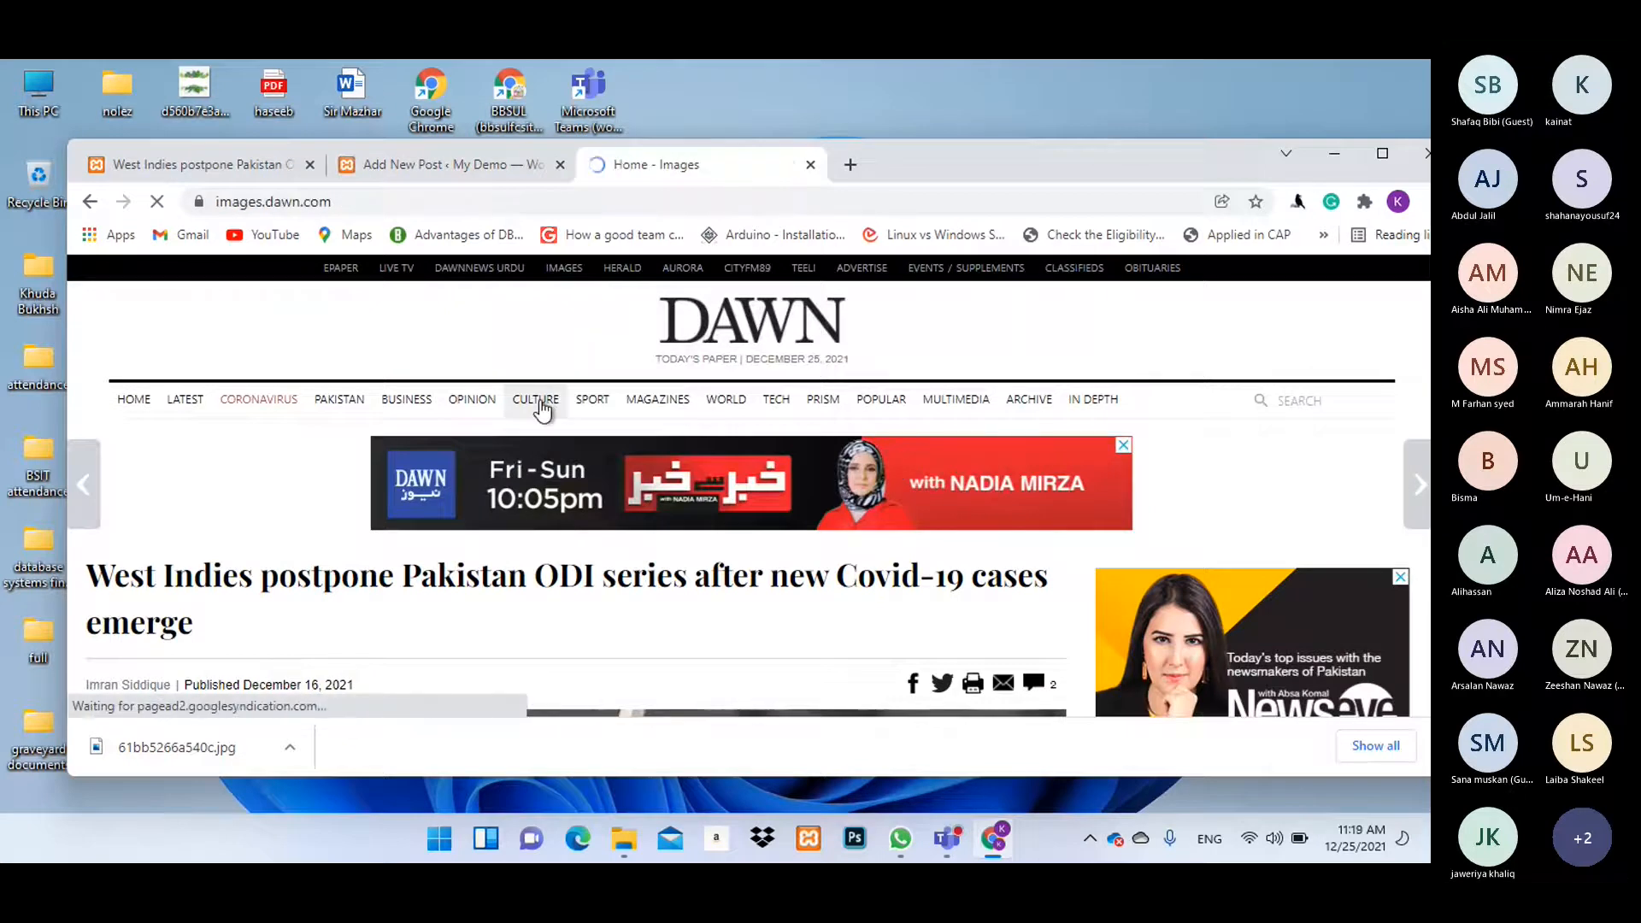
scroll(861, 436, "down", 5)
scroll(861, 436, "down", 7)
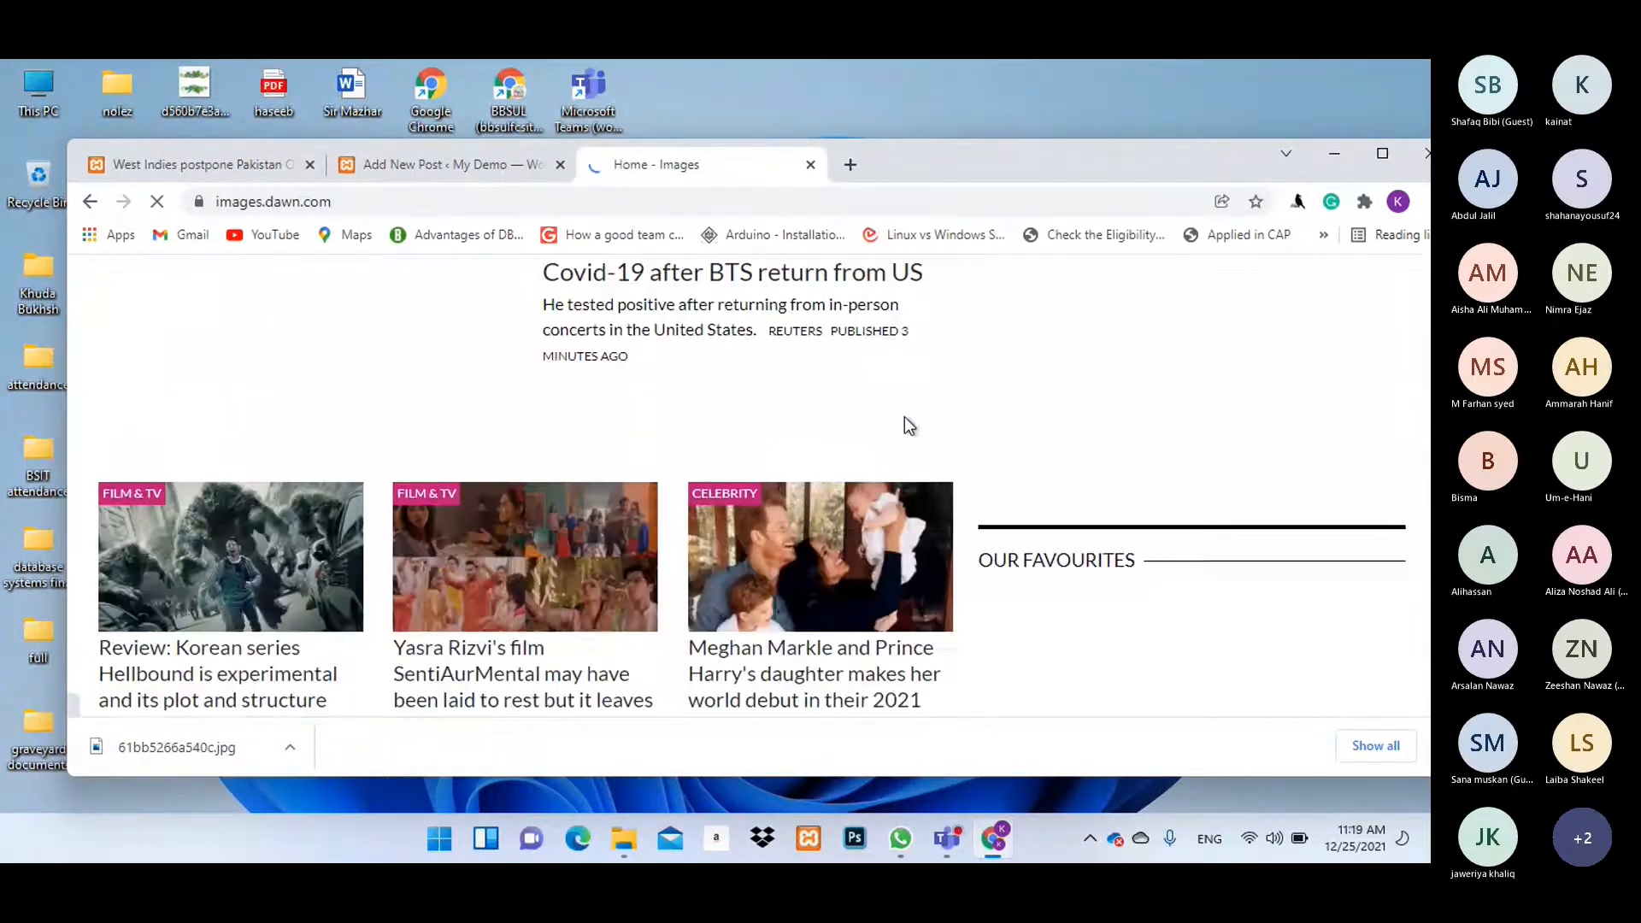
left_click(239, 572)
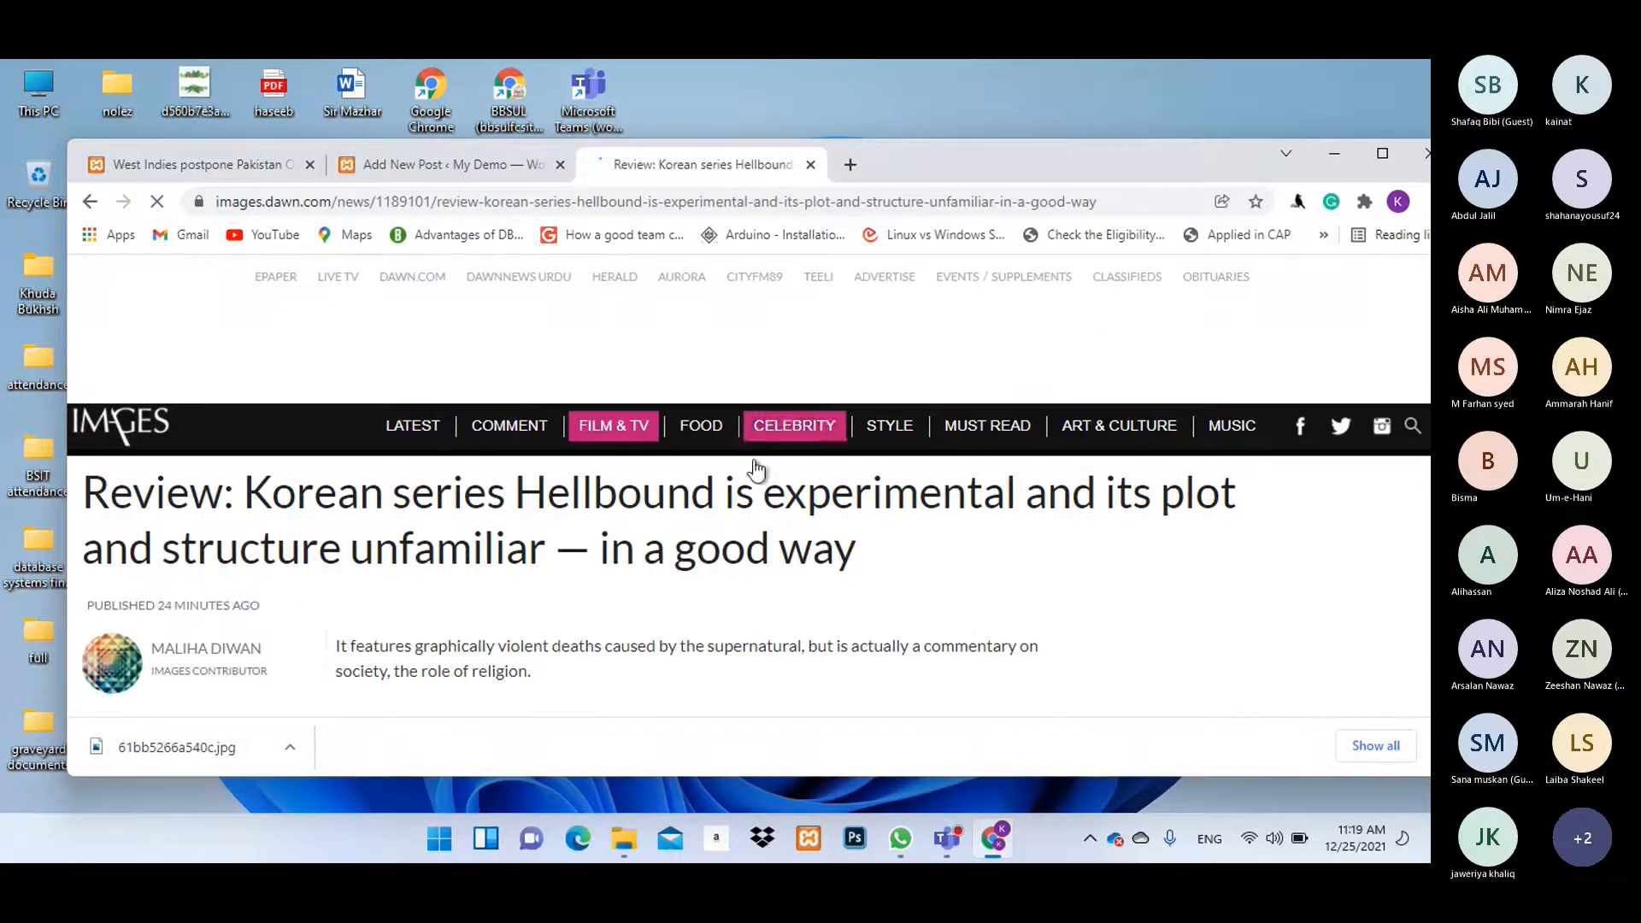
Copy the review's headline and use it as the title: "Review: Korean series Hellbound is experimental and its plot and structure unfamiliar — in a good way".
left_click_drag(880, 556, 88, 498)
key("ctrl+c")
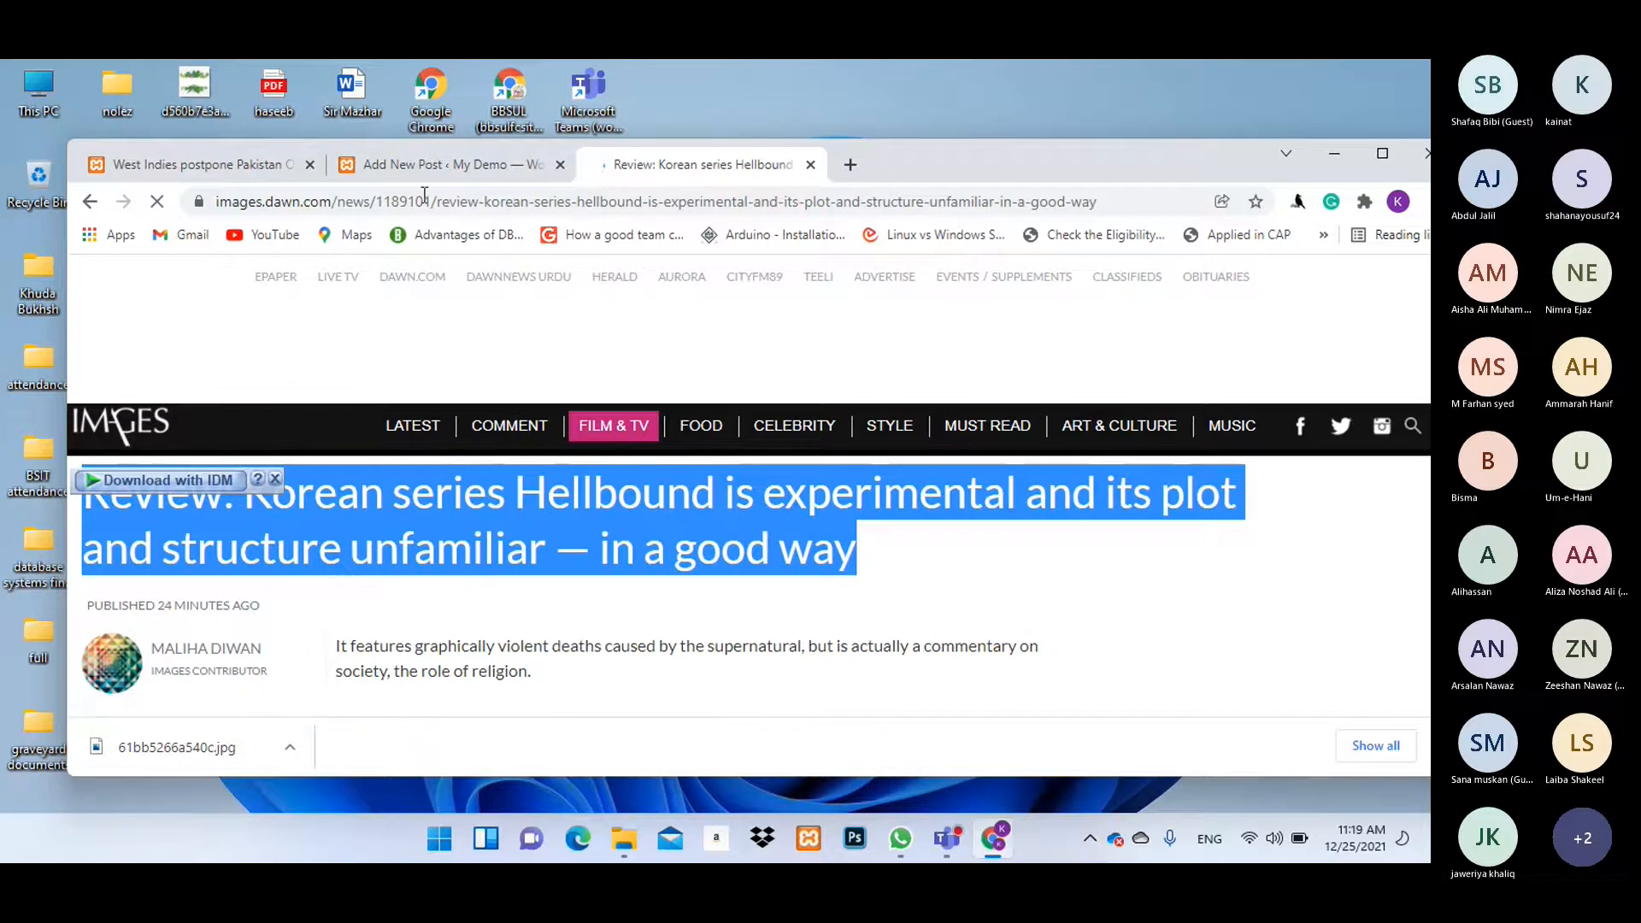
left_click(428, 164)
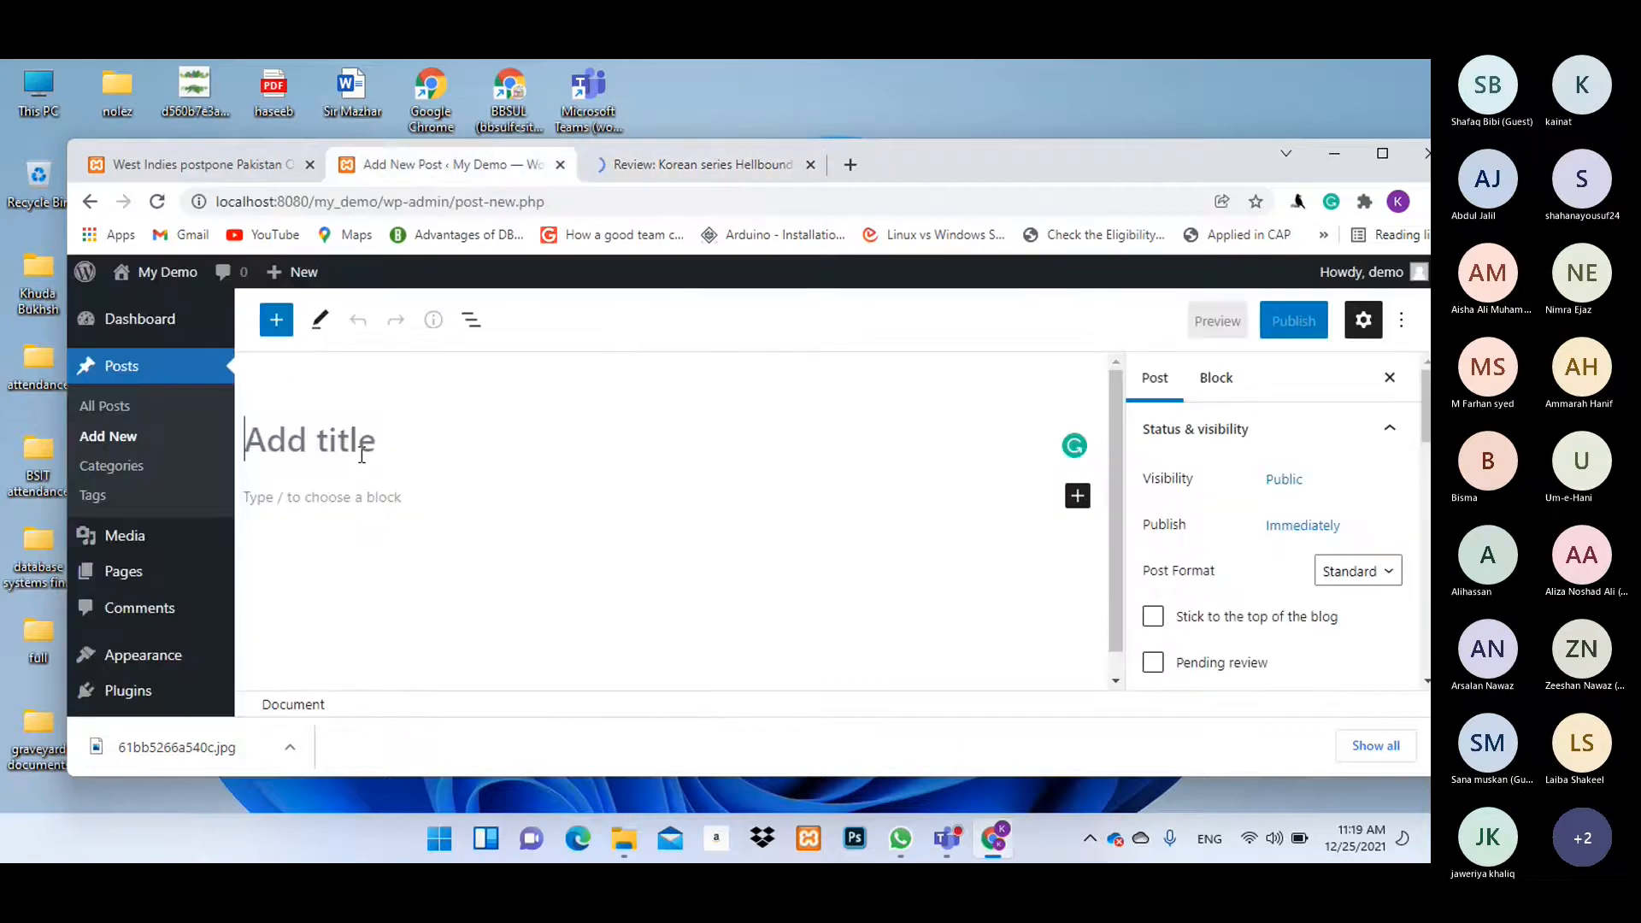
key("ctrl+v")
Save the Hellbound review's lead image to the Desktop as the JPEG file 61be3c2d79077.
left_click(669, 163)
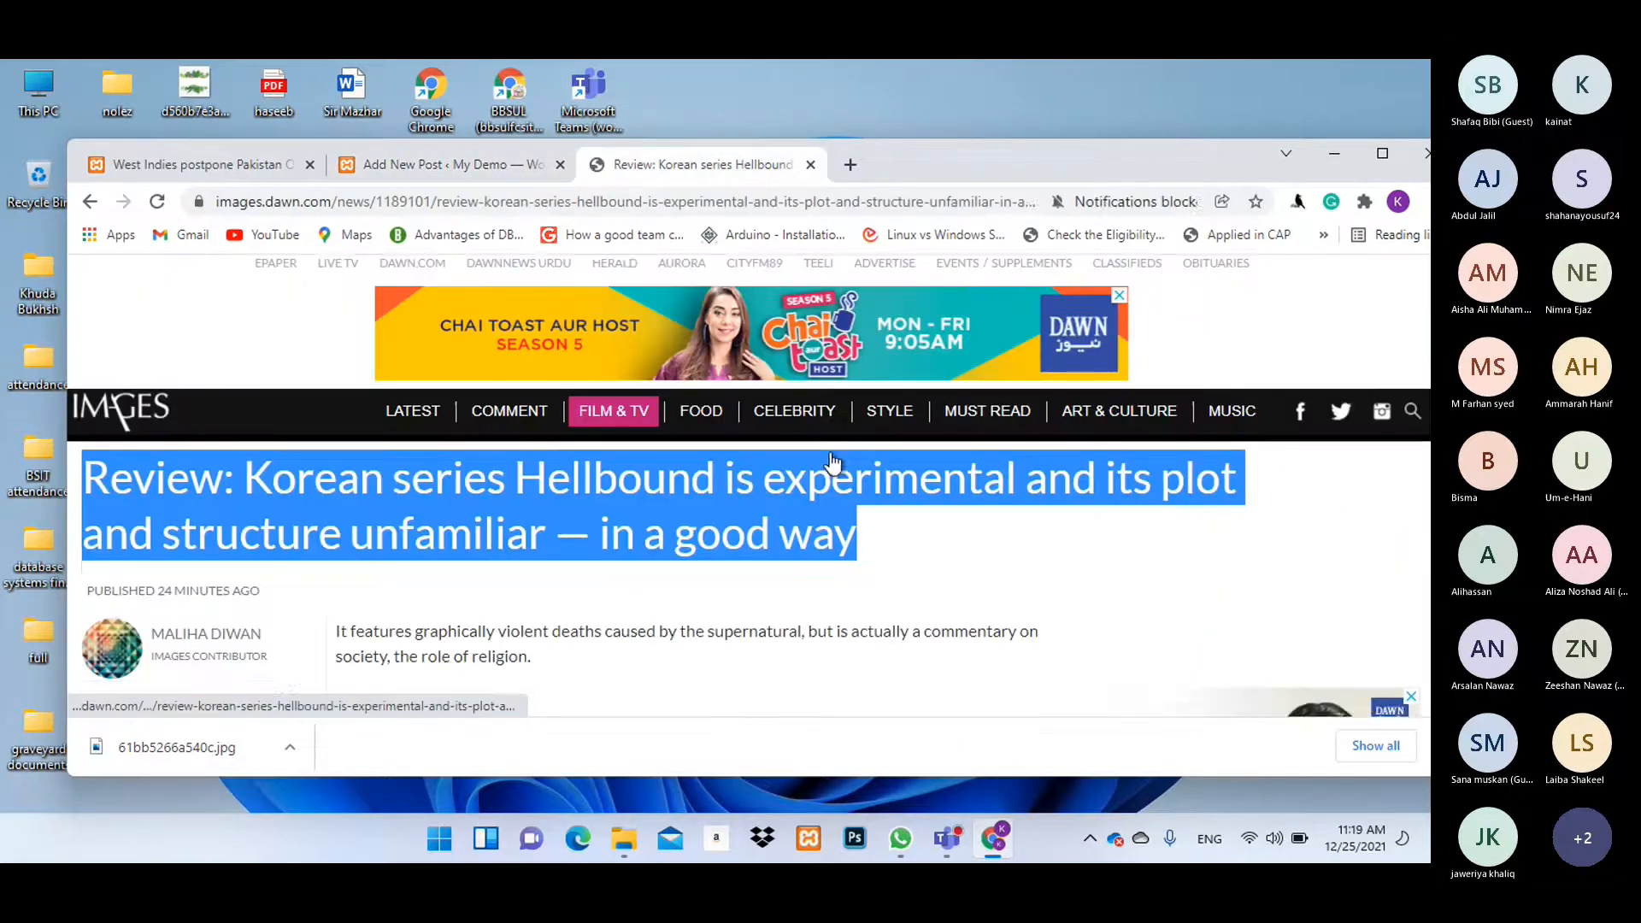
scroll(833, 463, "down", 8)
right_click(564, 330)
left_click(658, 375)
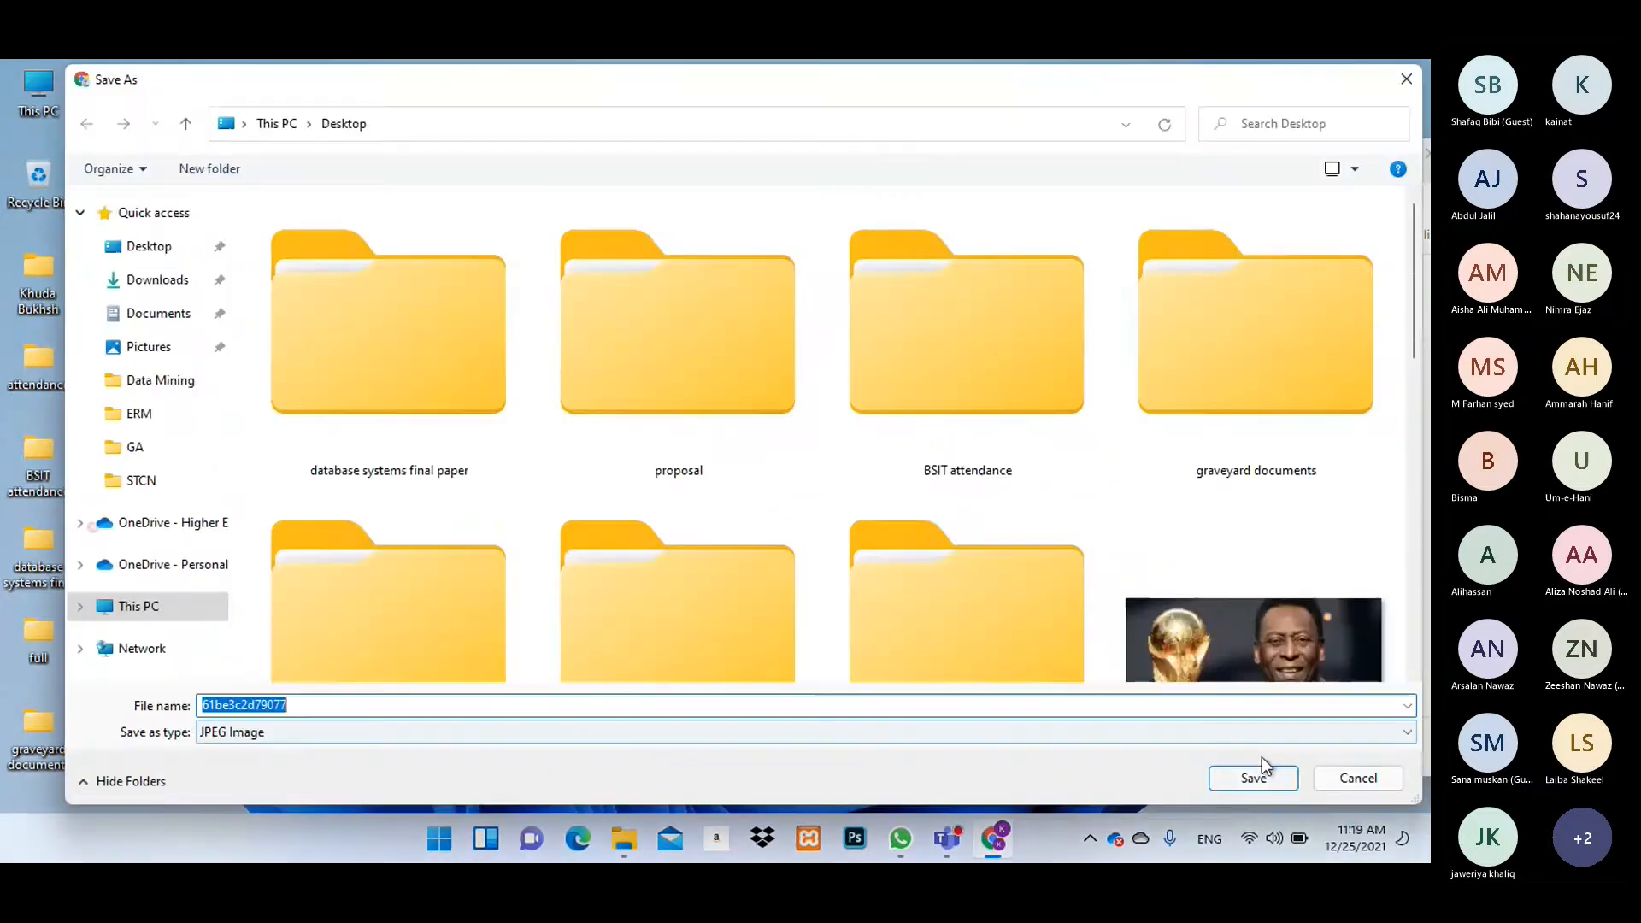
left_click(1249, 776)
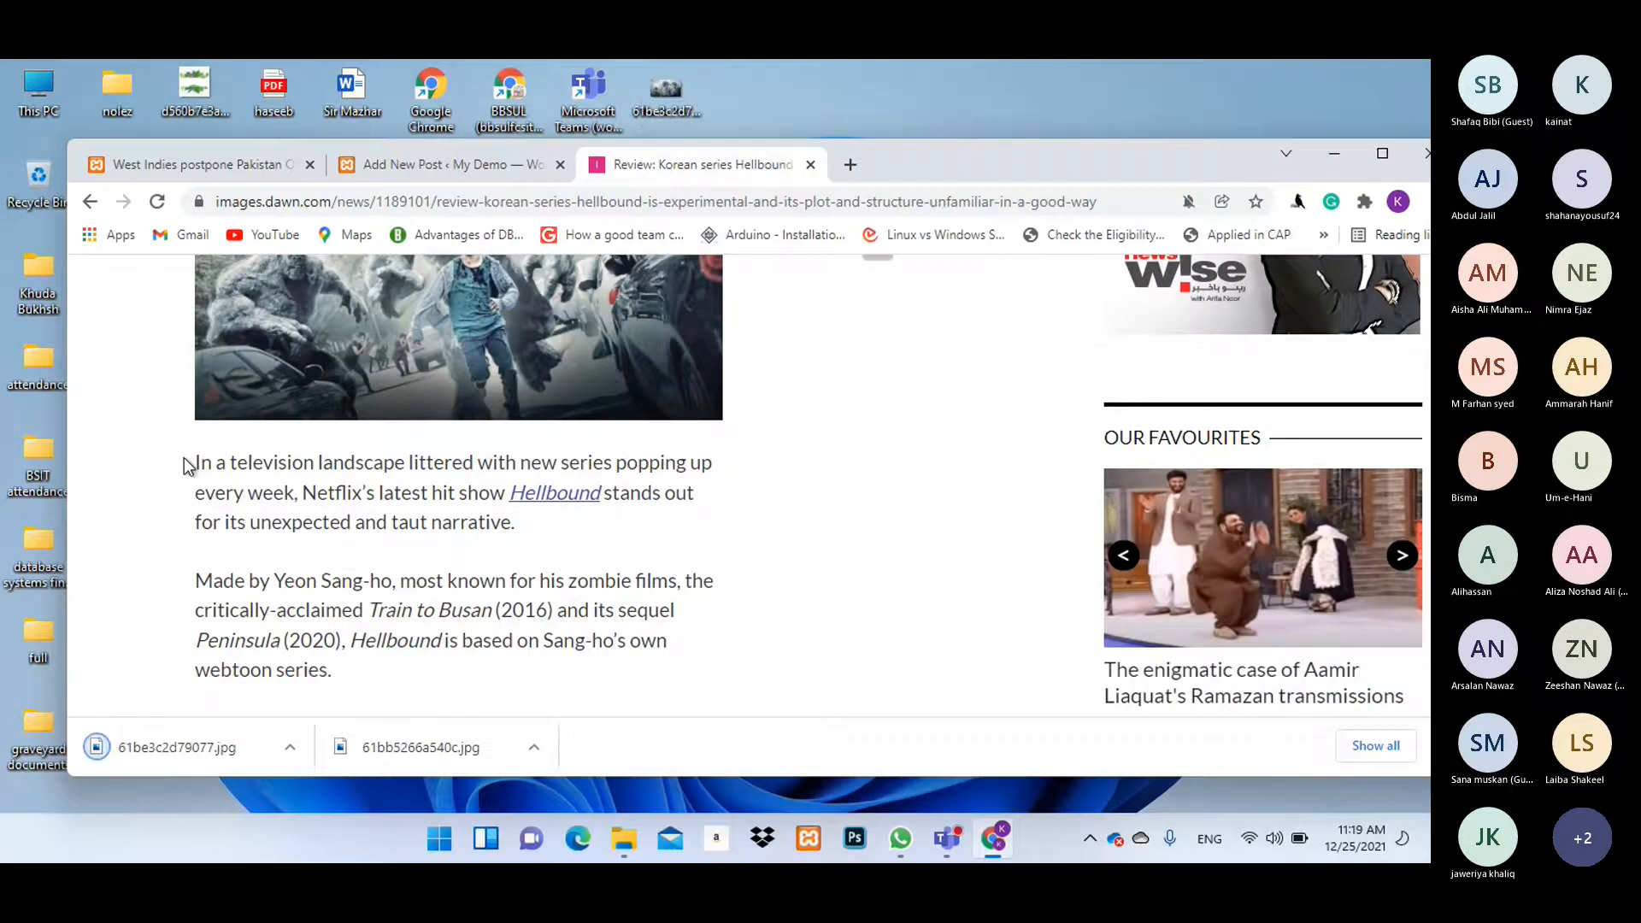
Select and copy the Hellbound review's text from "In a television landscape" through "Sang-ho switches gears".
left_click_drag(183, 465, 334, 671)
key("ctrl+c")
scroll(813, 526, "down", 5)
key("shift+Down")
key("shift+Down")
key("shift+Down")
key("shift+Down")
key("shift+Down")
key("shift+Down")
key("shift+Down")
key("shift+Down")
key("shift+Down")
key("shift+Down")
key("shift+Down")
key("shift+Down")
key("shift+Down")
key("shift+Down")
key("shift+Down")
key("shift+Down")
key("shift+Down")
key("shift+Down")
key("shift+Down")
key("shift+Down")
key("shift+Down")
key("shift+Down")
key("shift+Down")
key("shift+Down")
key("shift+Down")
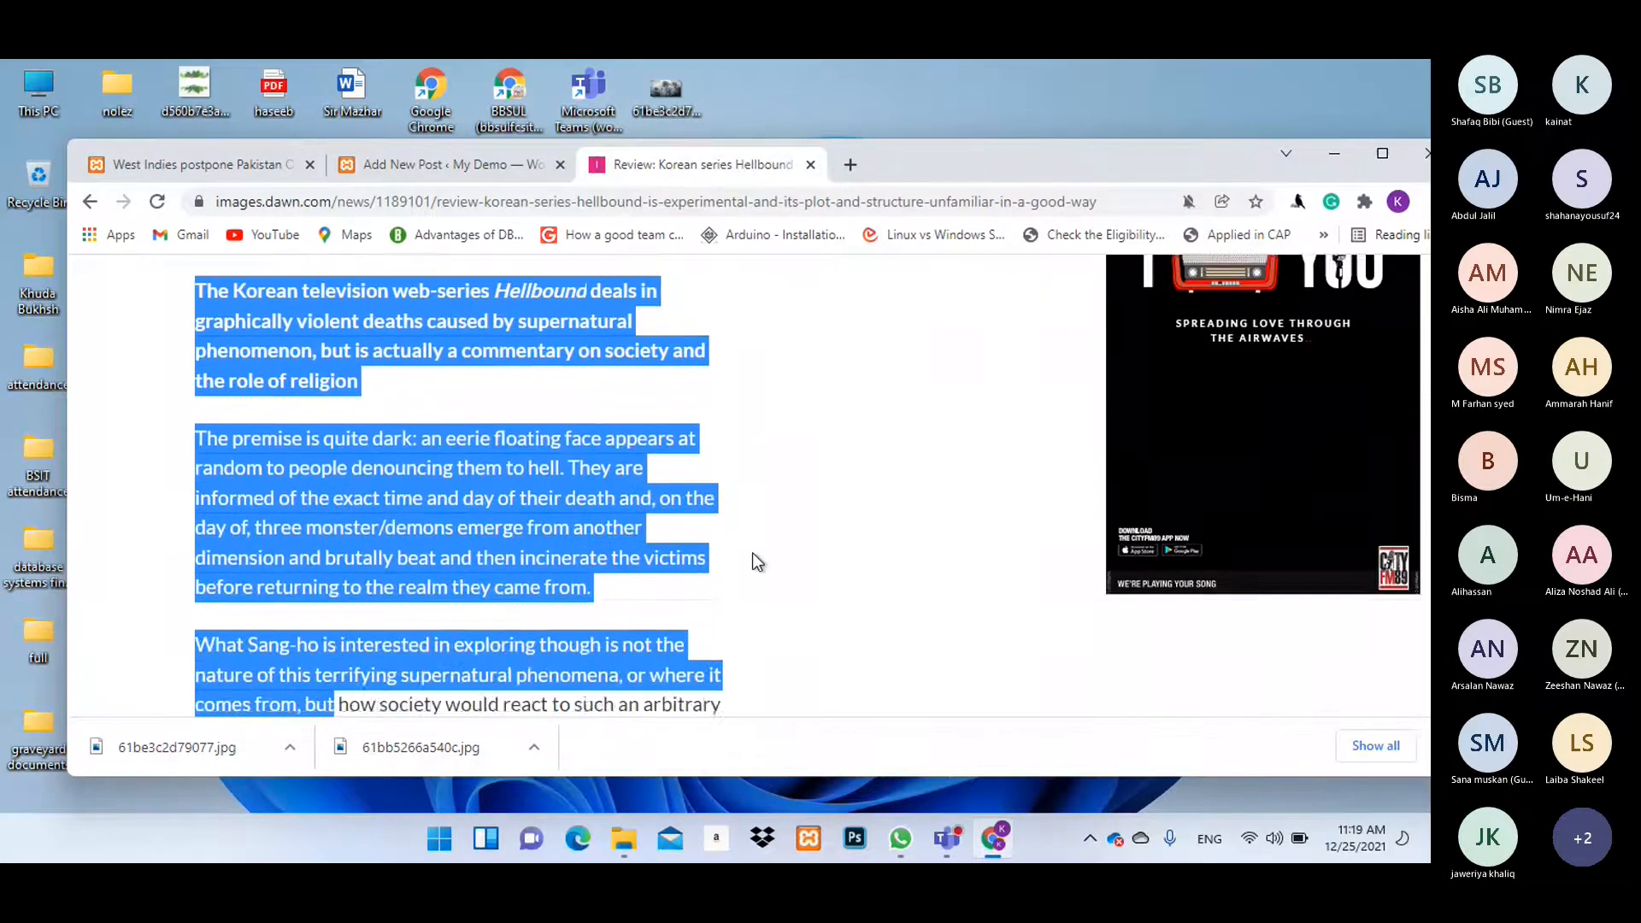
key("shift+Down")
key("shift+Down")
key("shift+Down")
key("shift+Down")
key("shift+Down")
key("shift+Down")
key("shift+Down")
key("shift+Down")
key("shift+Down")
key("shift+Down")
key("shift+Down")
key("shift+Down")
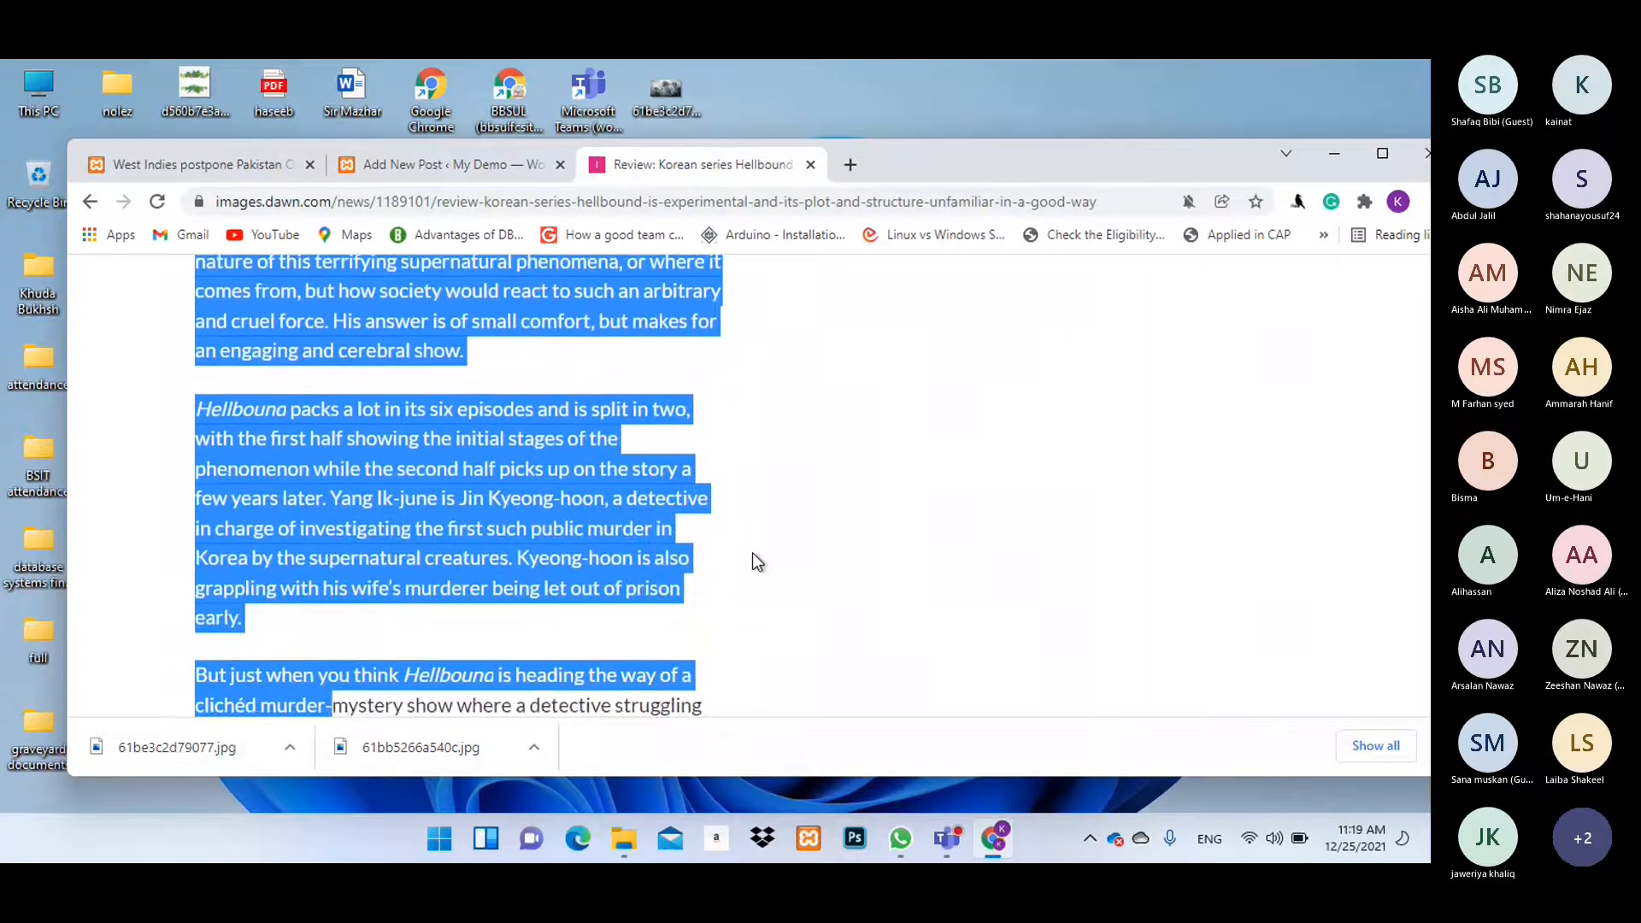
key("shift+Down")
key("shift+Down")
key("shift+Down")
key("shift+Down")
key("shift+Down")
key("shift+Up")
key("shift+Up")
key("shift+Up")
key("shift+End")
scroll(751, 561, "up", 1)
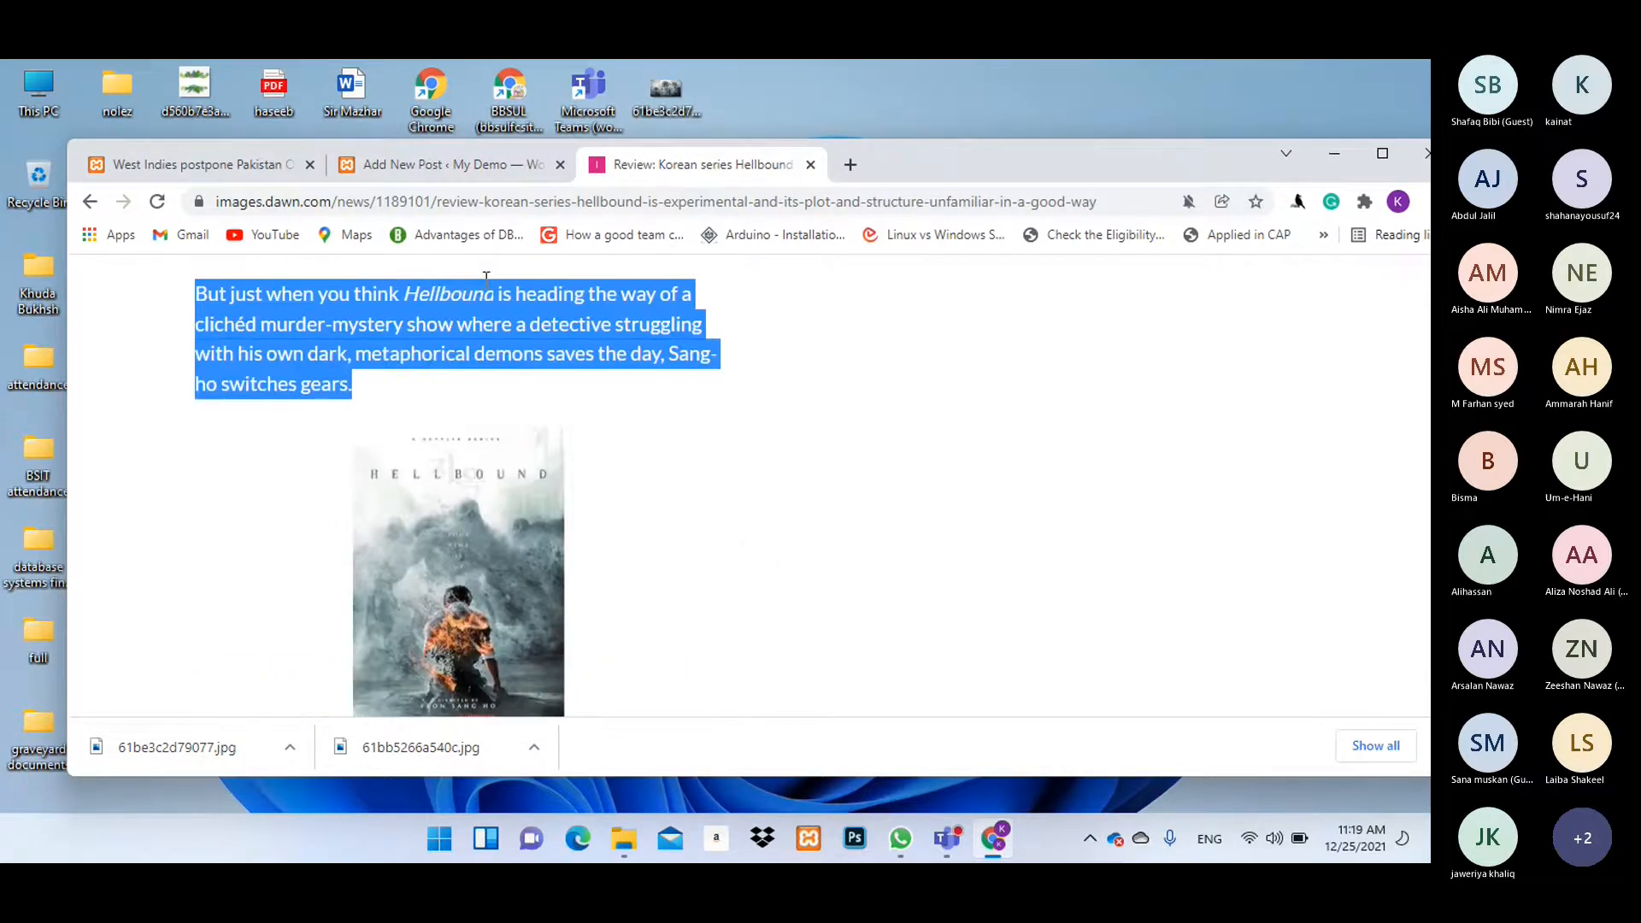
Paste the copied Hellbound review text into the new post's body.
left_click(439, 157)
left_click(386, 554)
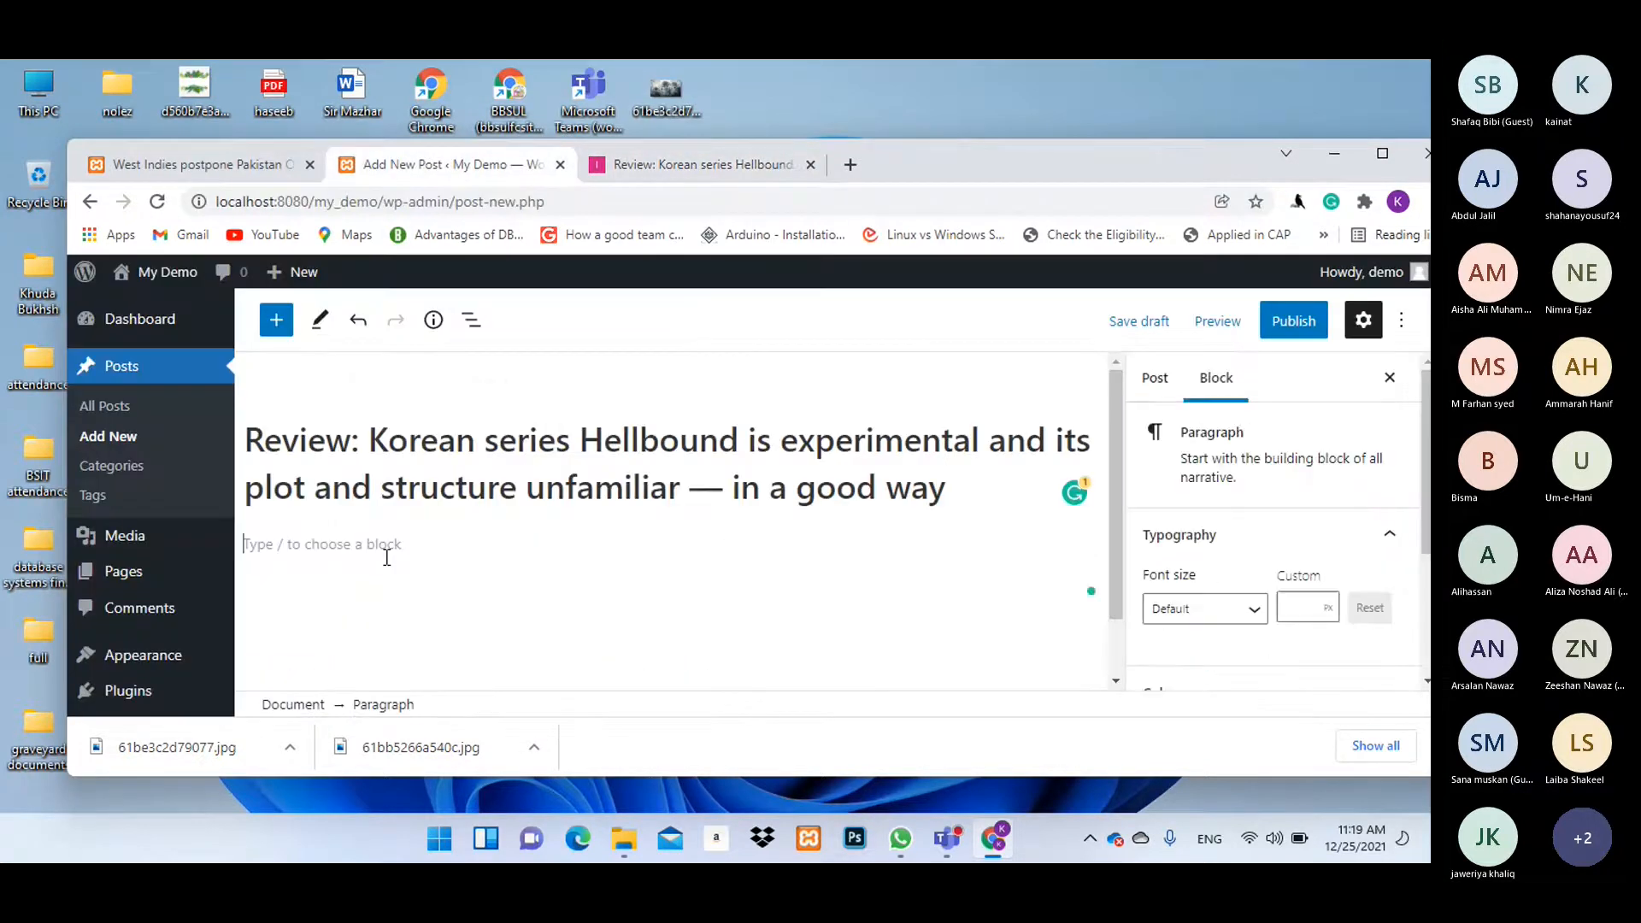
key("ctrl+v")
scroll(900, 643, "up", 10)
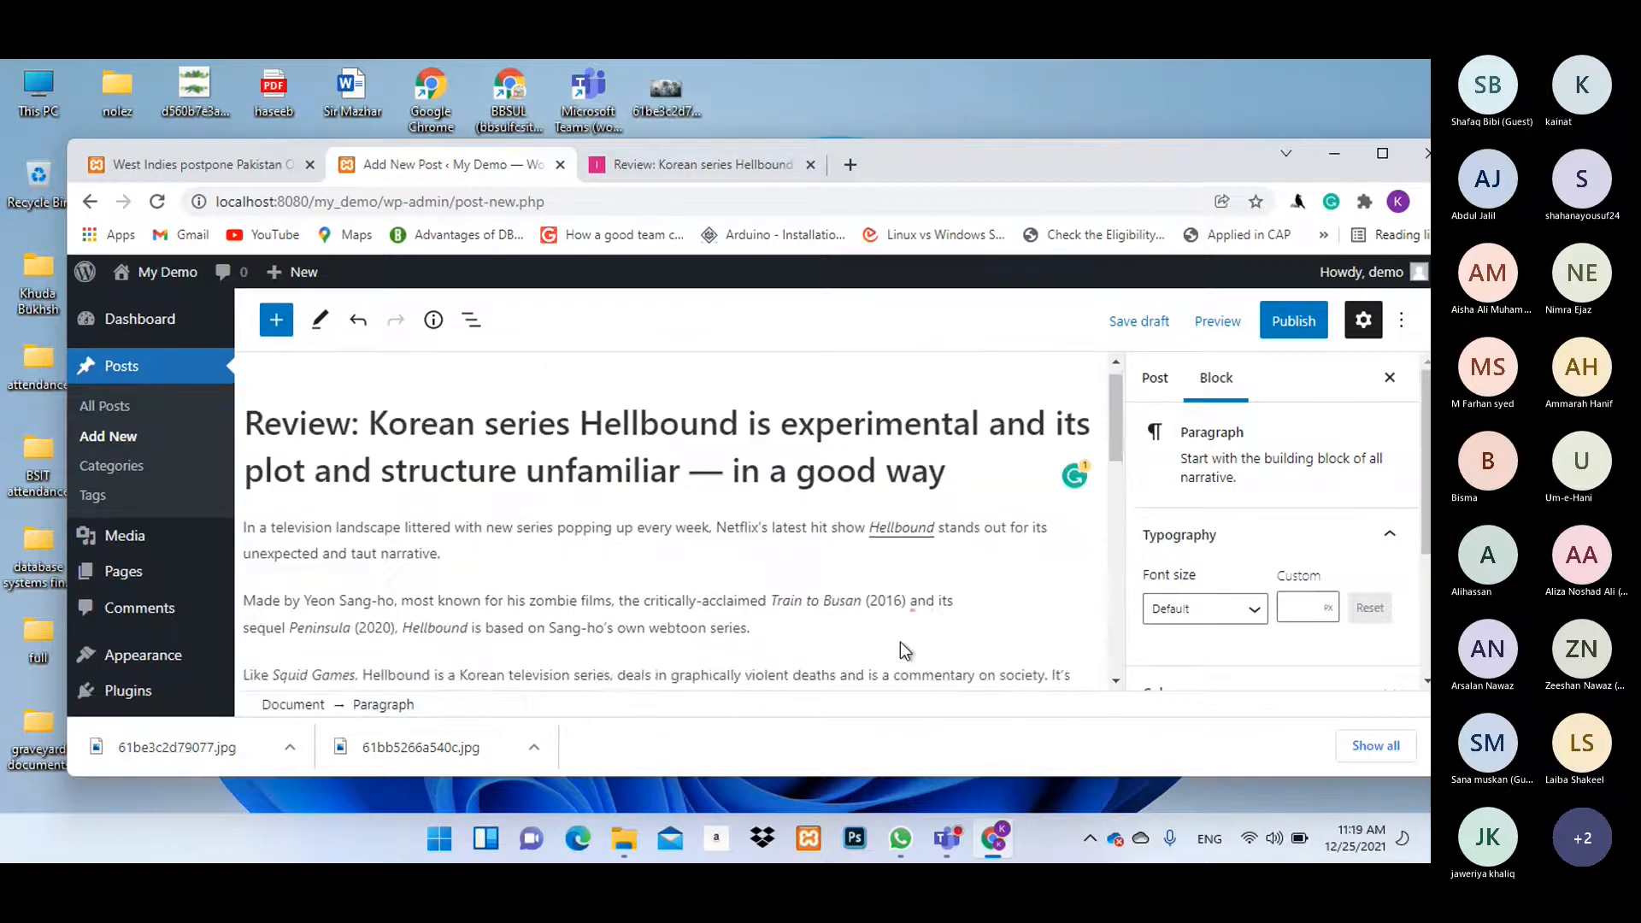
Assign the Hellbound review post to the Education and Uncategorized categories.
scroll(1275, 495, "down", 5)
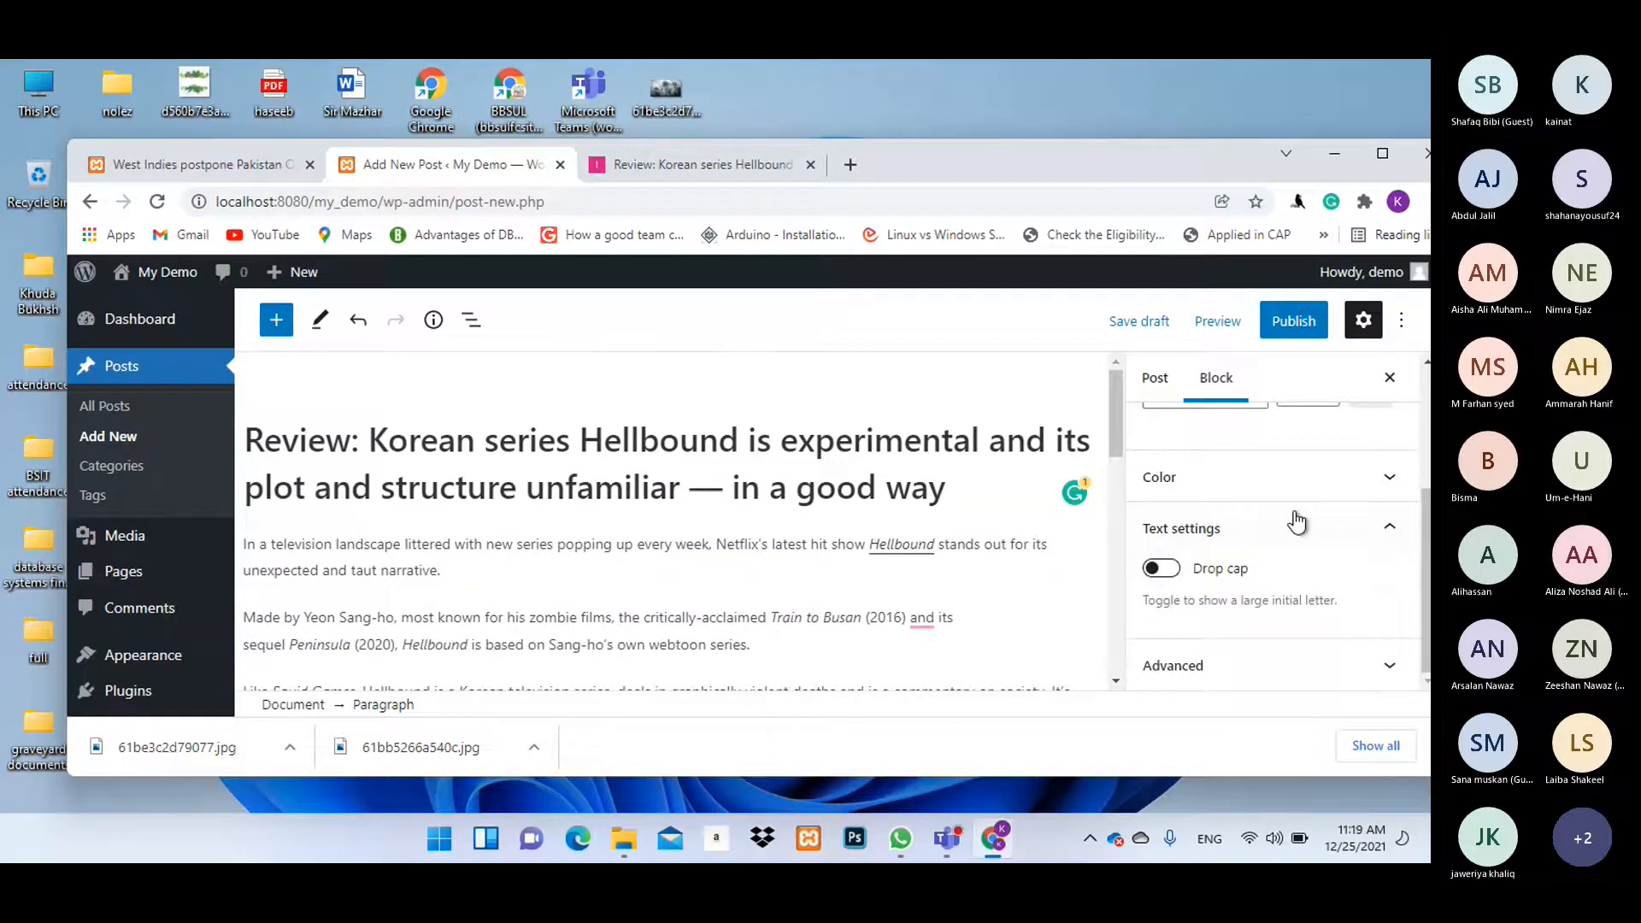
left_click(1156, 377)
scroll(1323, 554, "down", 4)
scroll(1316, 574, "up", 1)
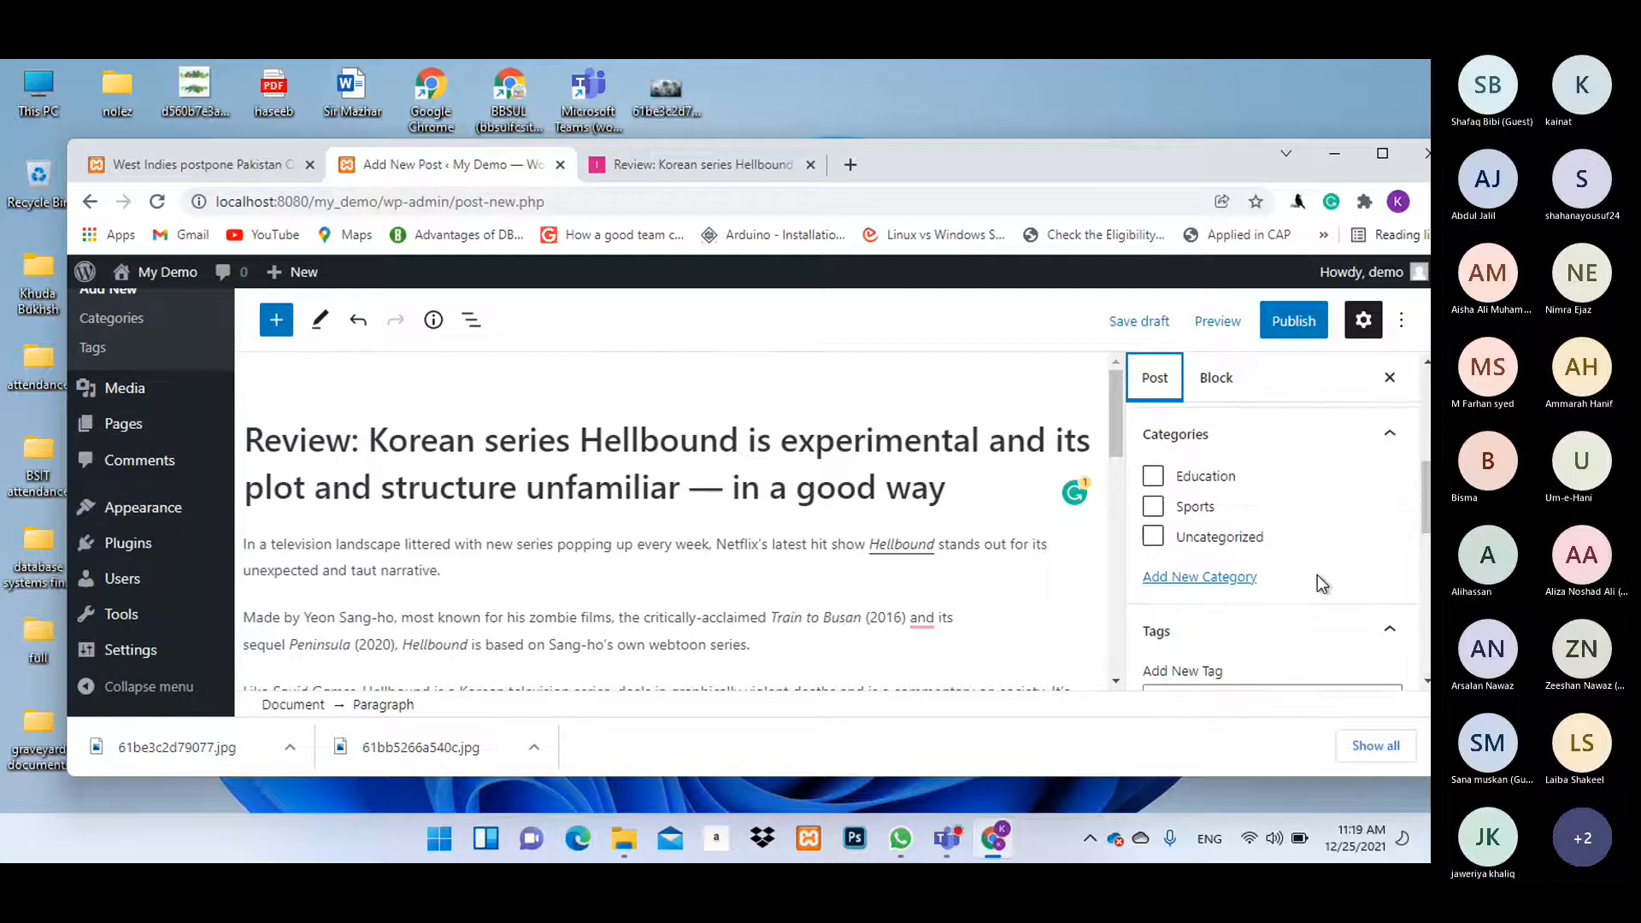
left_click(1154, 479)
left_click(1192, 540)
Upload 61be3c2d79077 from the Desktop as the Hellbound review's featured image and publish the post.
scroll(1330, 517, "down", 5)
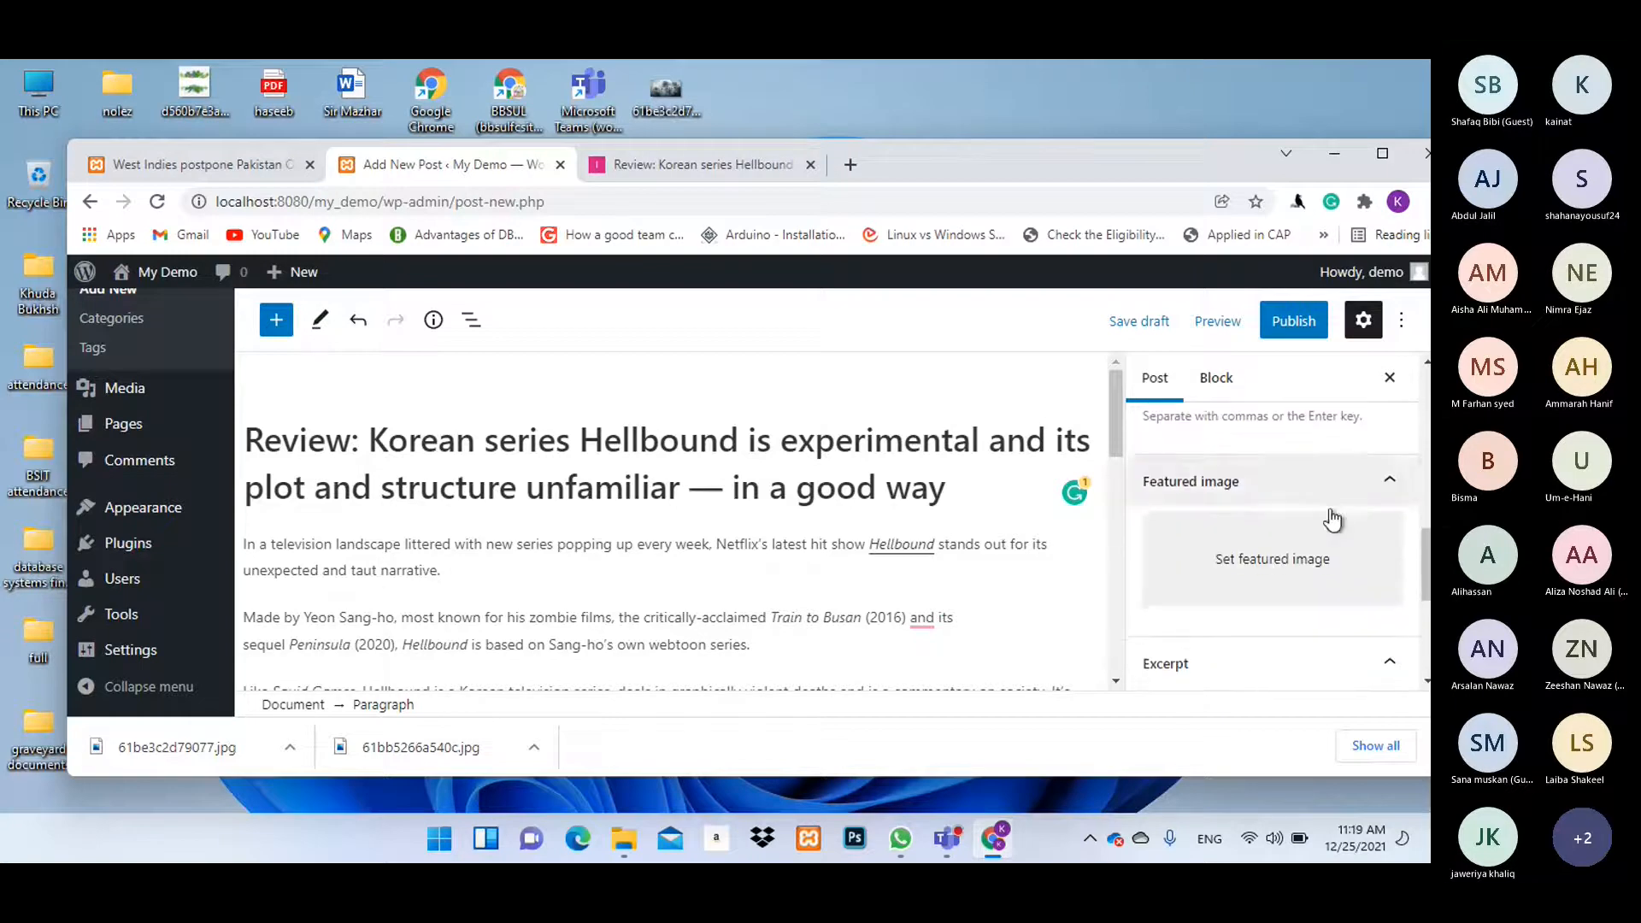
left_click(1263, 469)
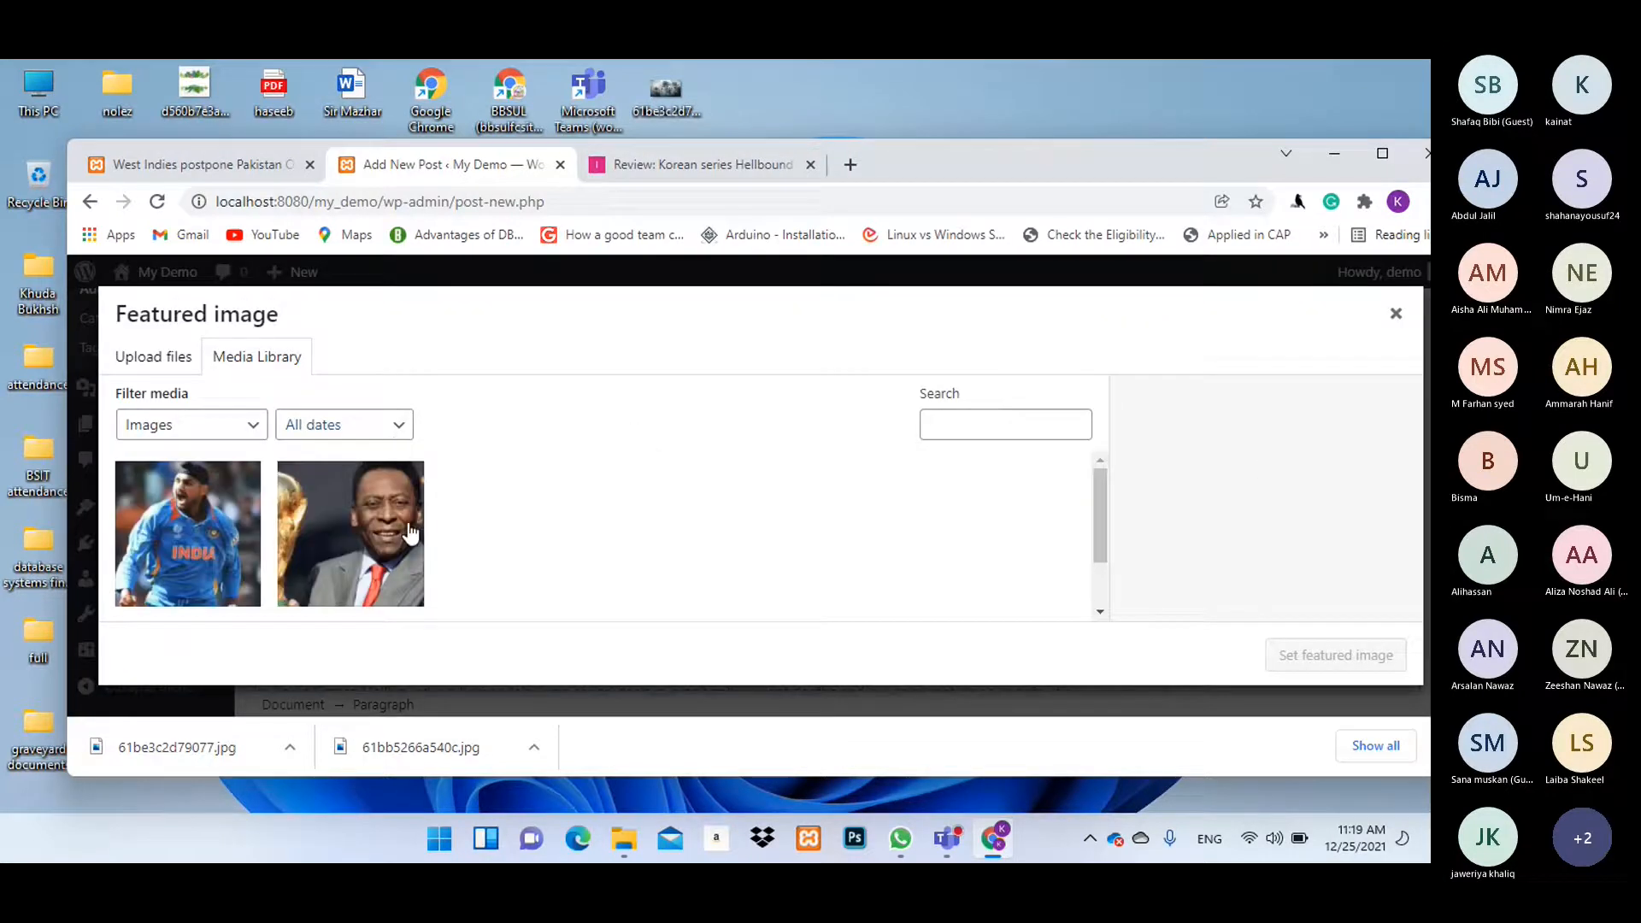
left_click(158, 359)
left_click(732, 560)
left_click(1164, 575)
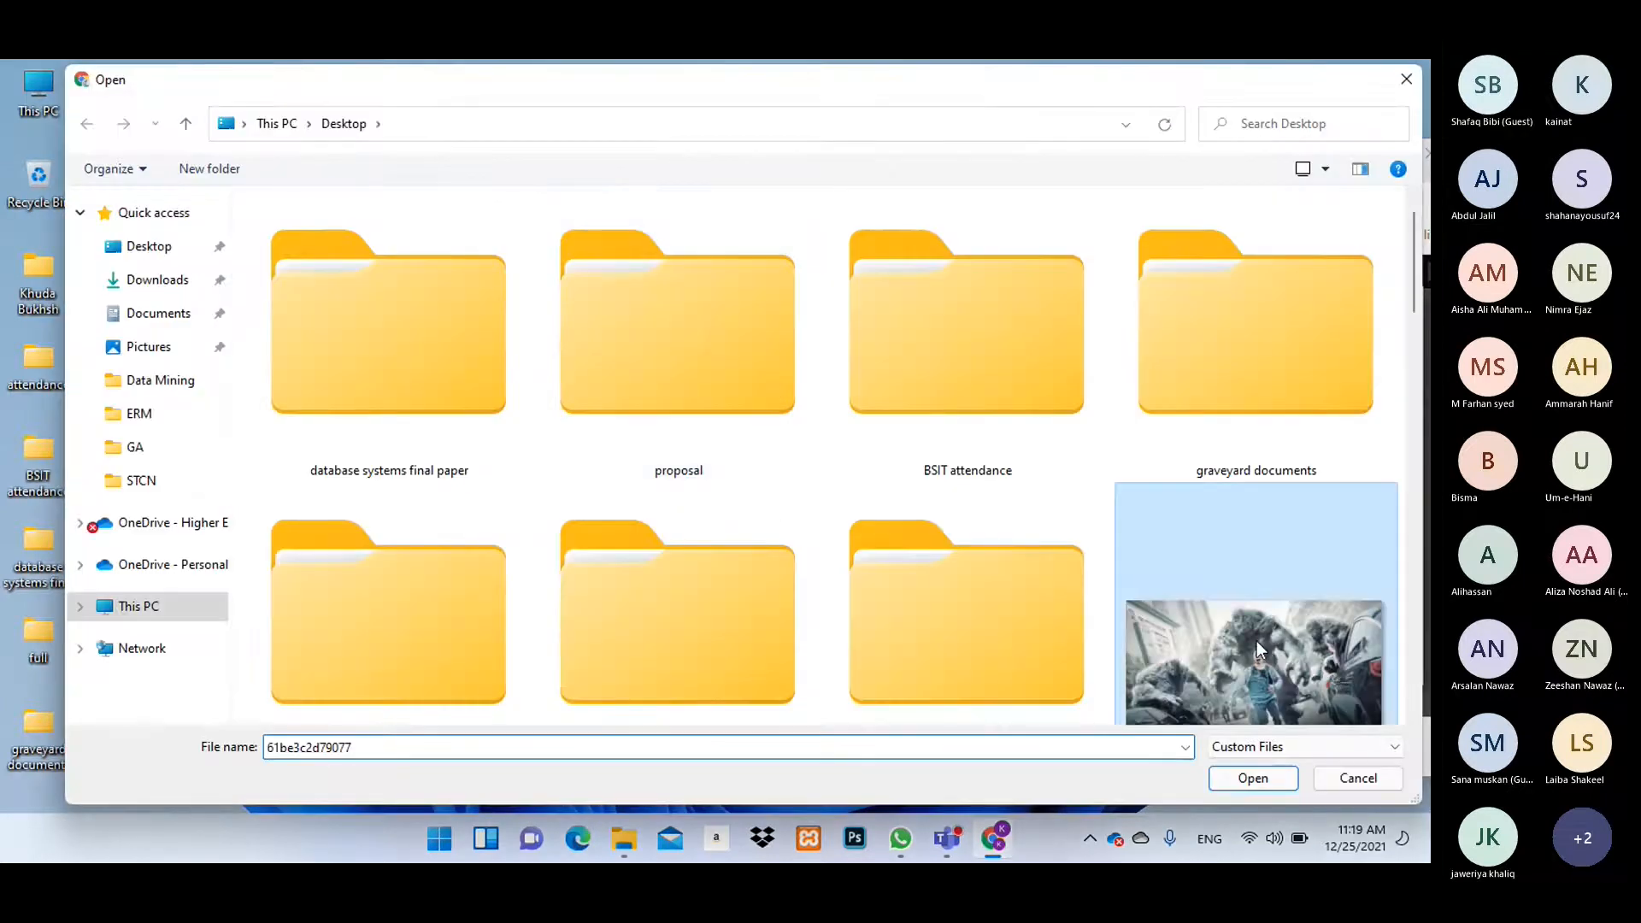
left_click(1249, 776)
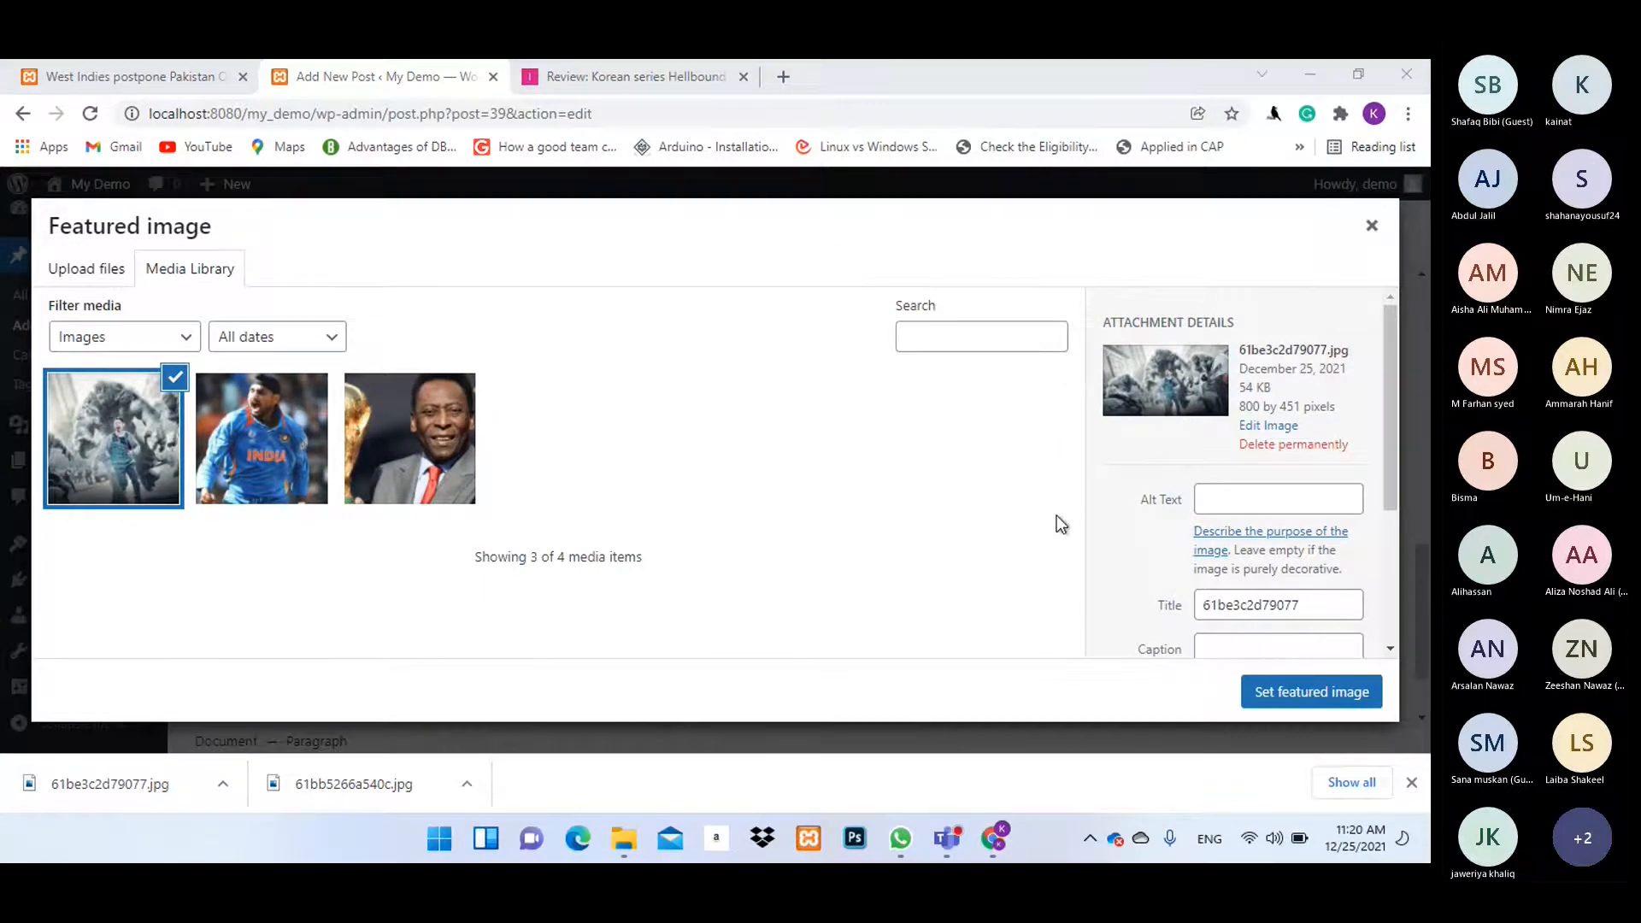
left_click(1295, 699)
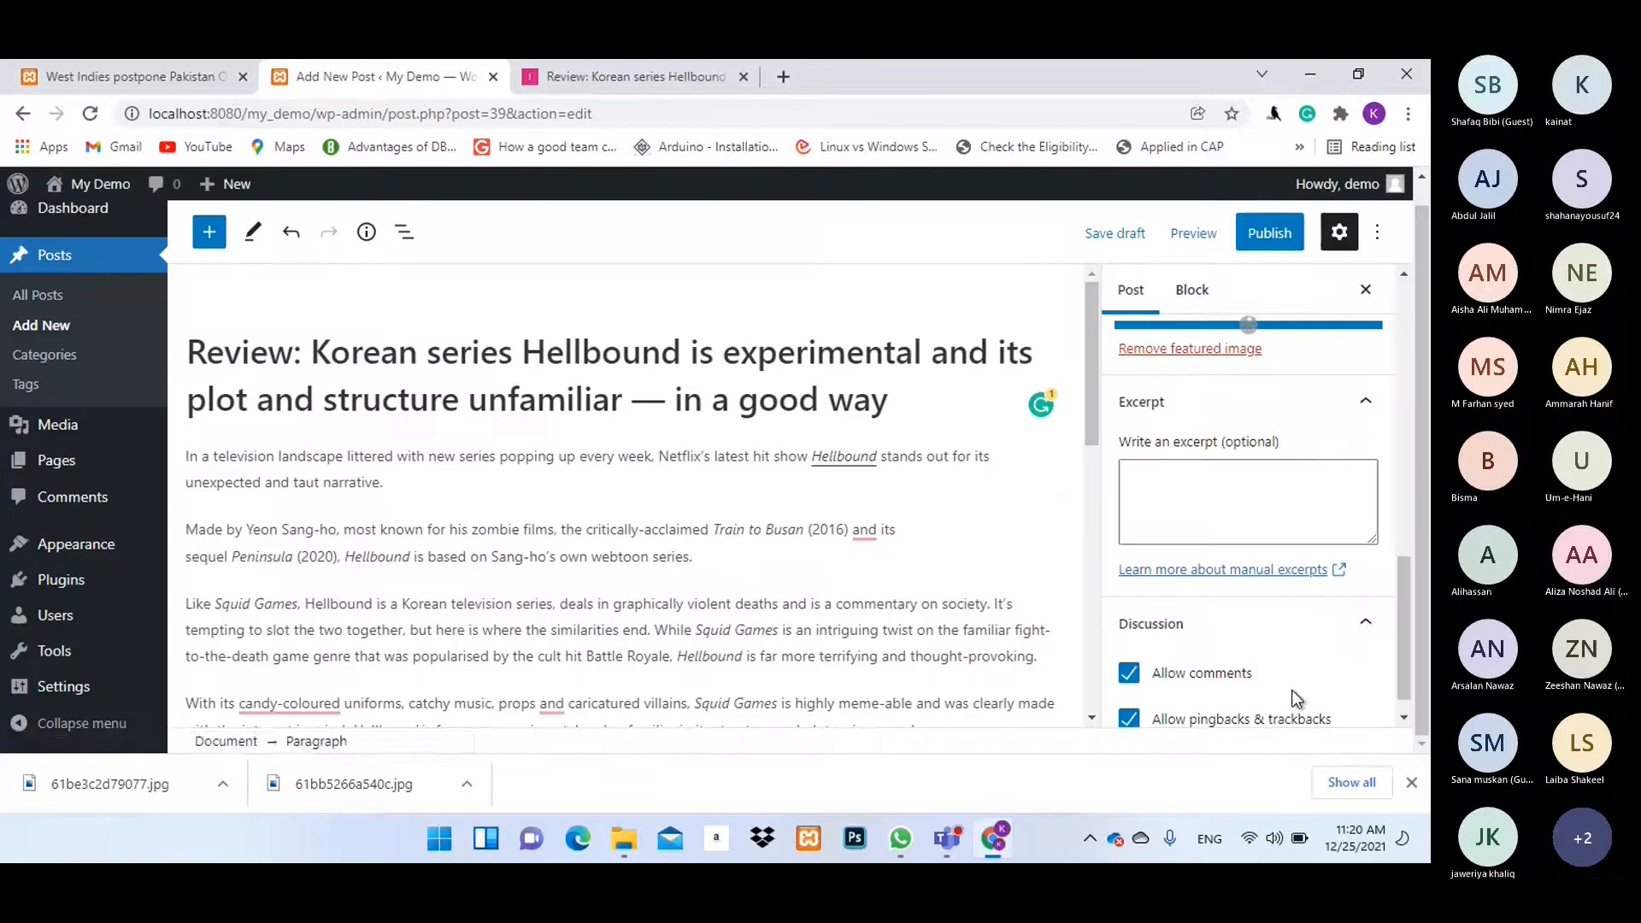
left_click(1269, 232)
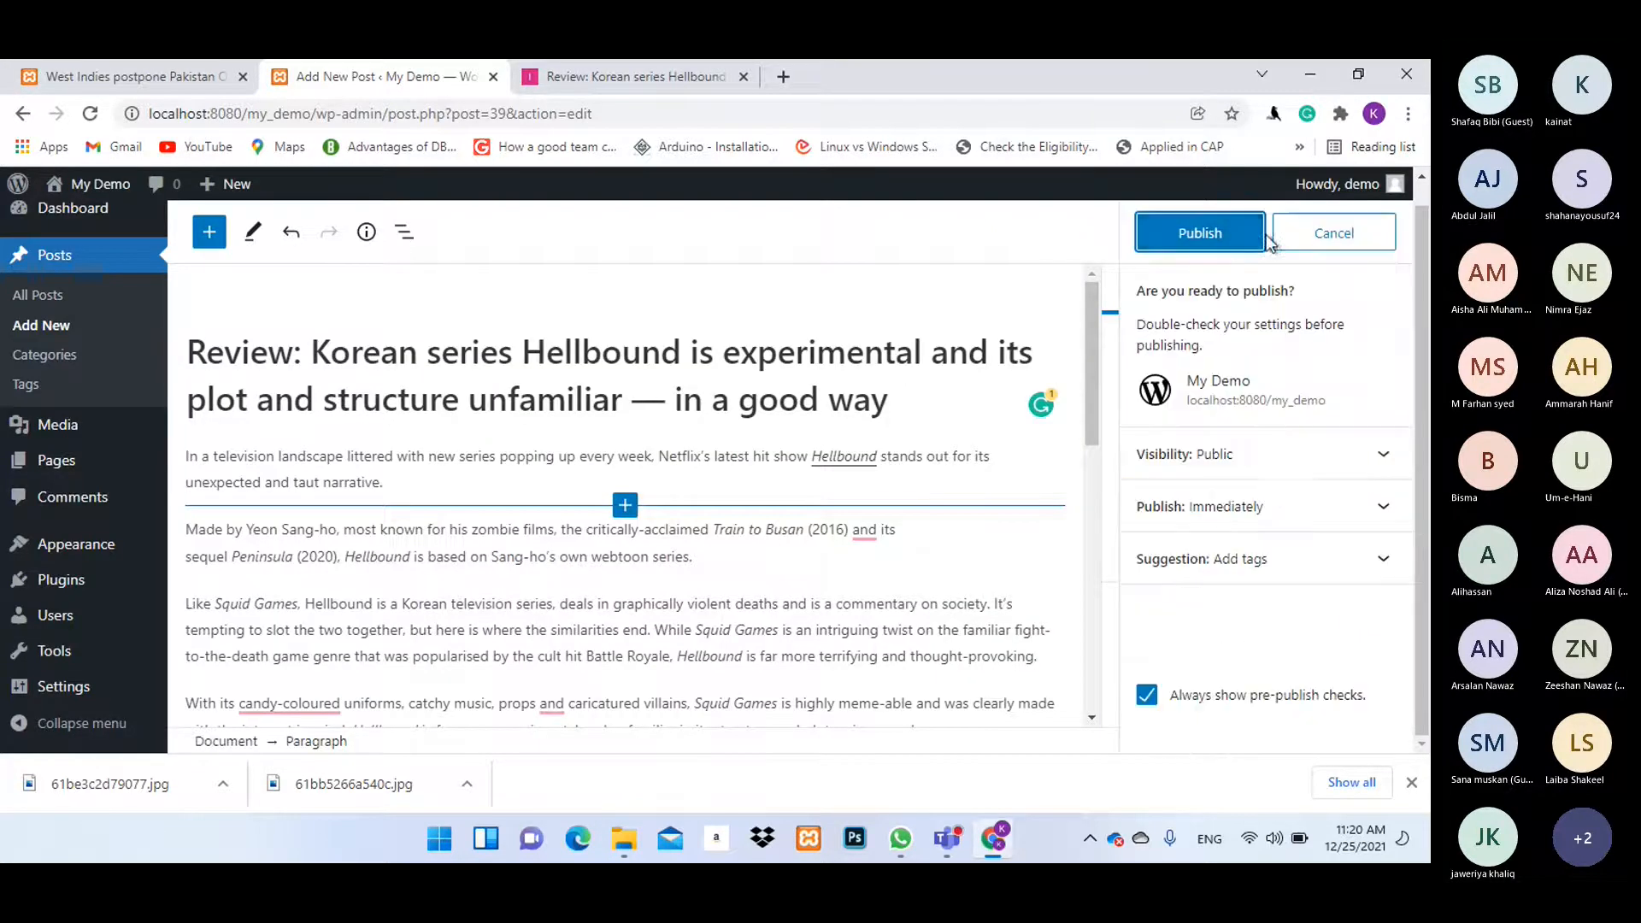
left_click(1182, 235)
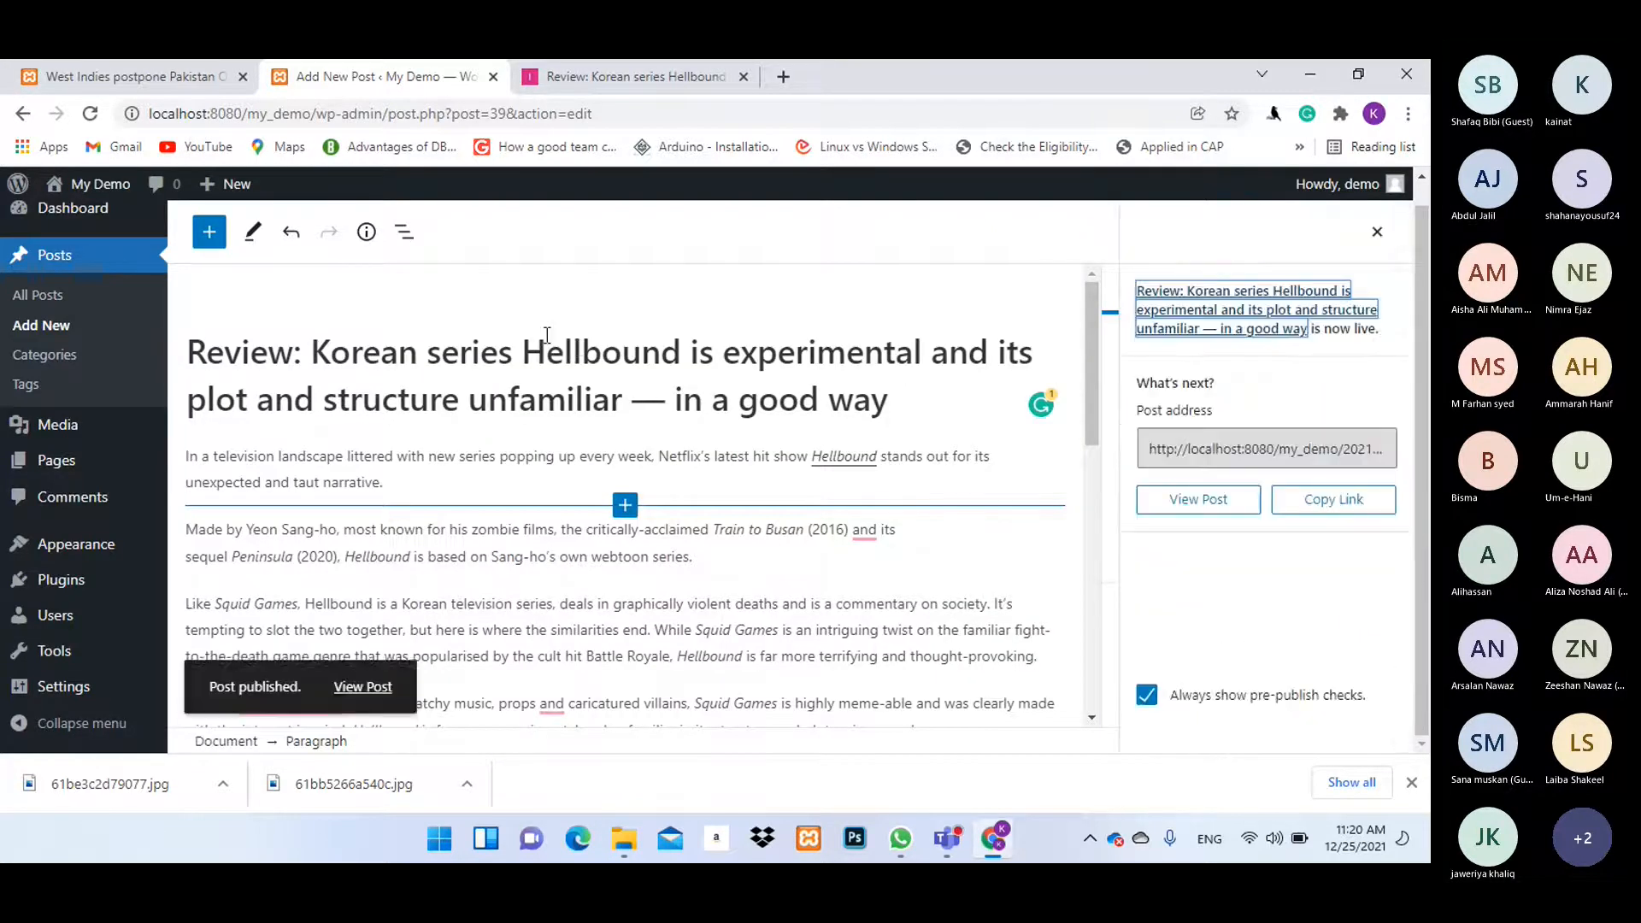
Go back to the My Demo home page and examine the listed posts with their images, categories and excerpts.
left_click(171, 78)
left_click(89, 113)
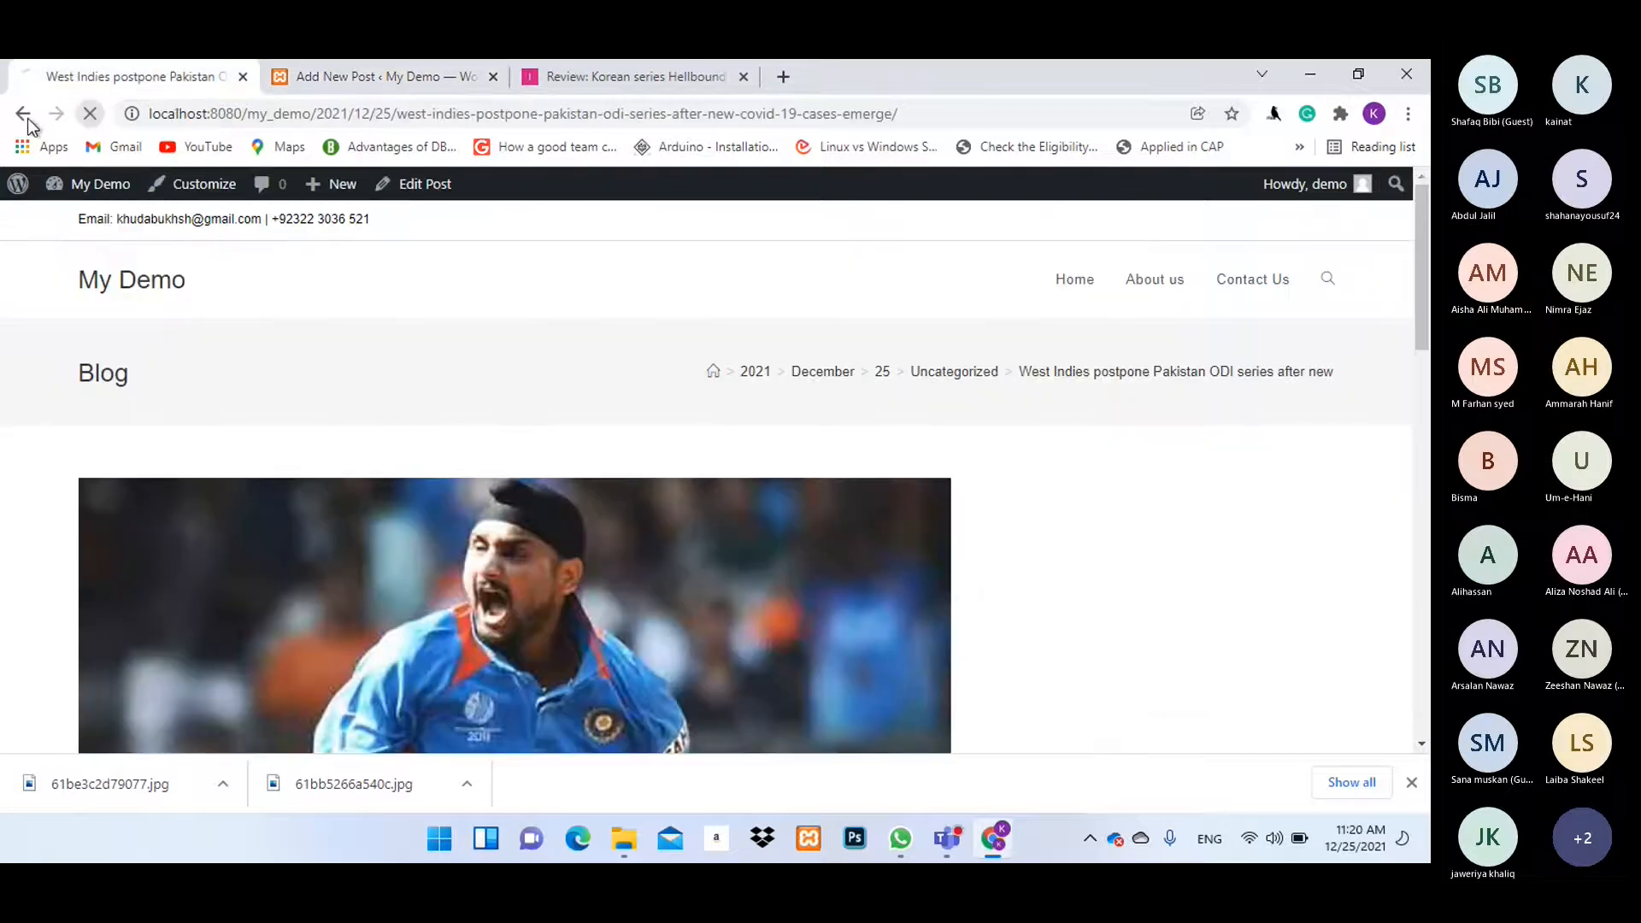
left_click(23, 114)
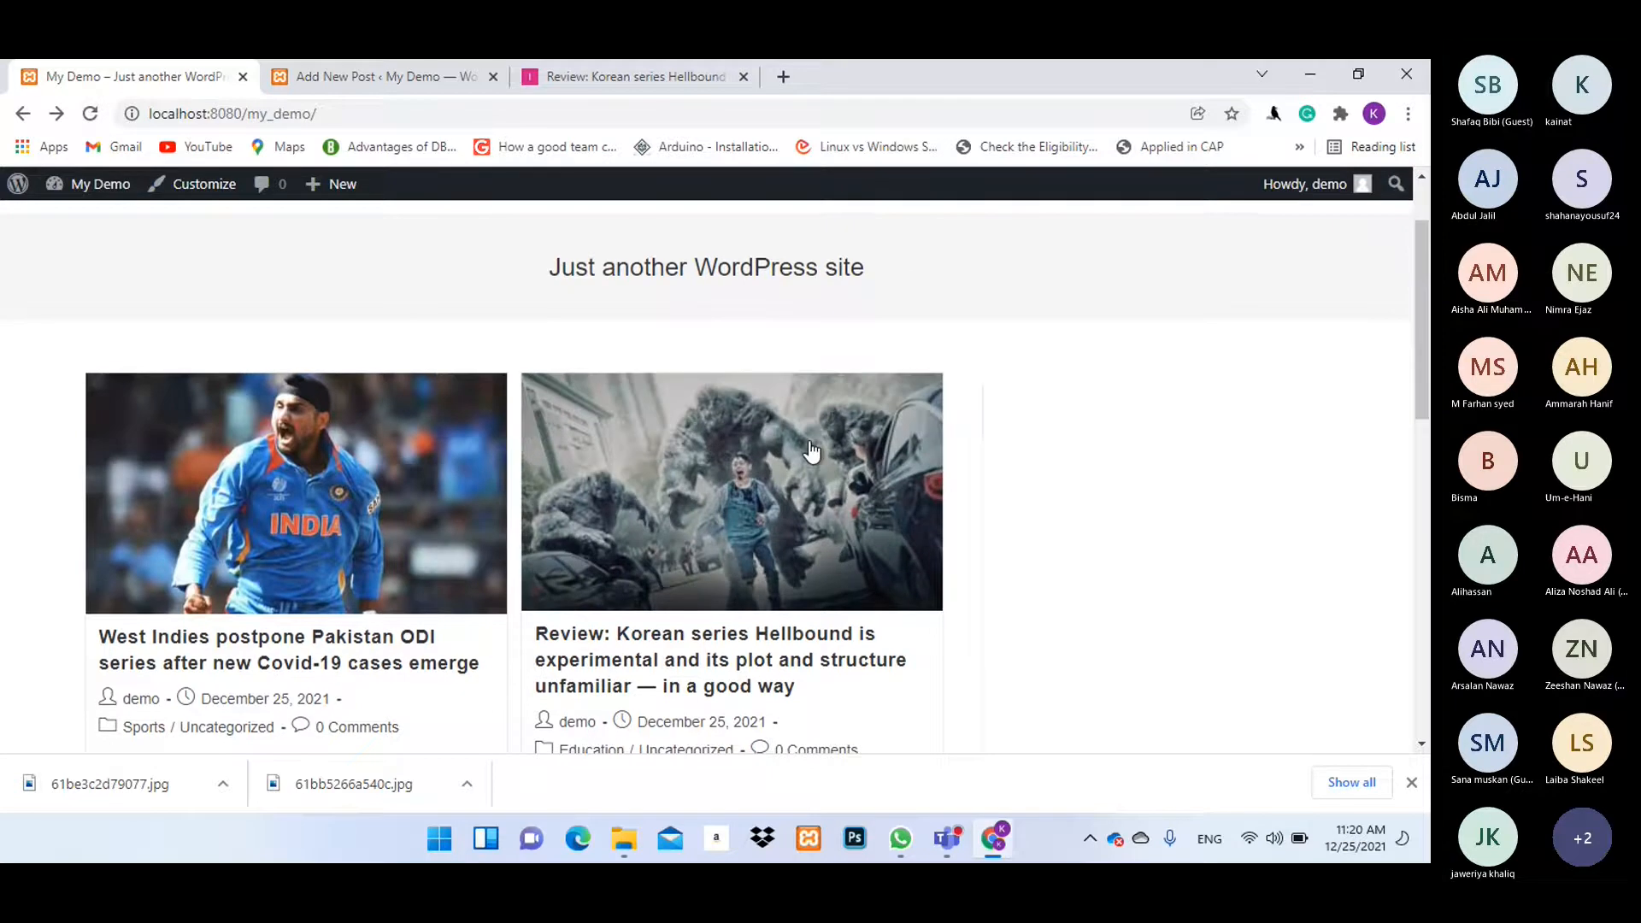
scroll(827, 439, "down", 5)
scroll(826, 439, "up", 6)
scroll(826, 440, "down", 10)
scroll(826, 439, "up", 10)
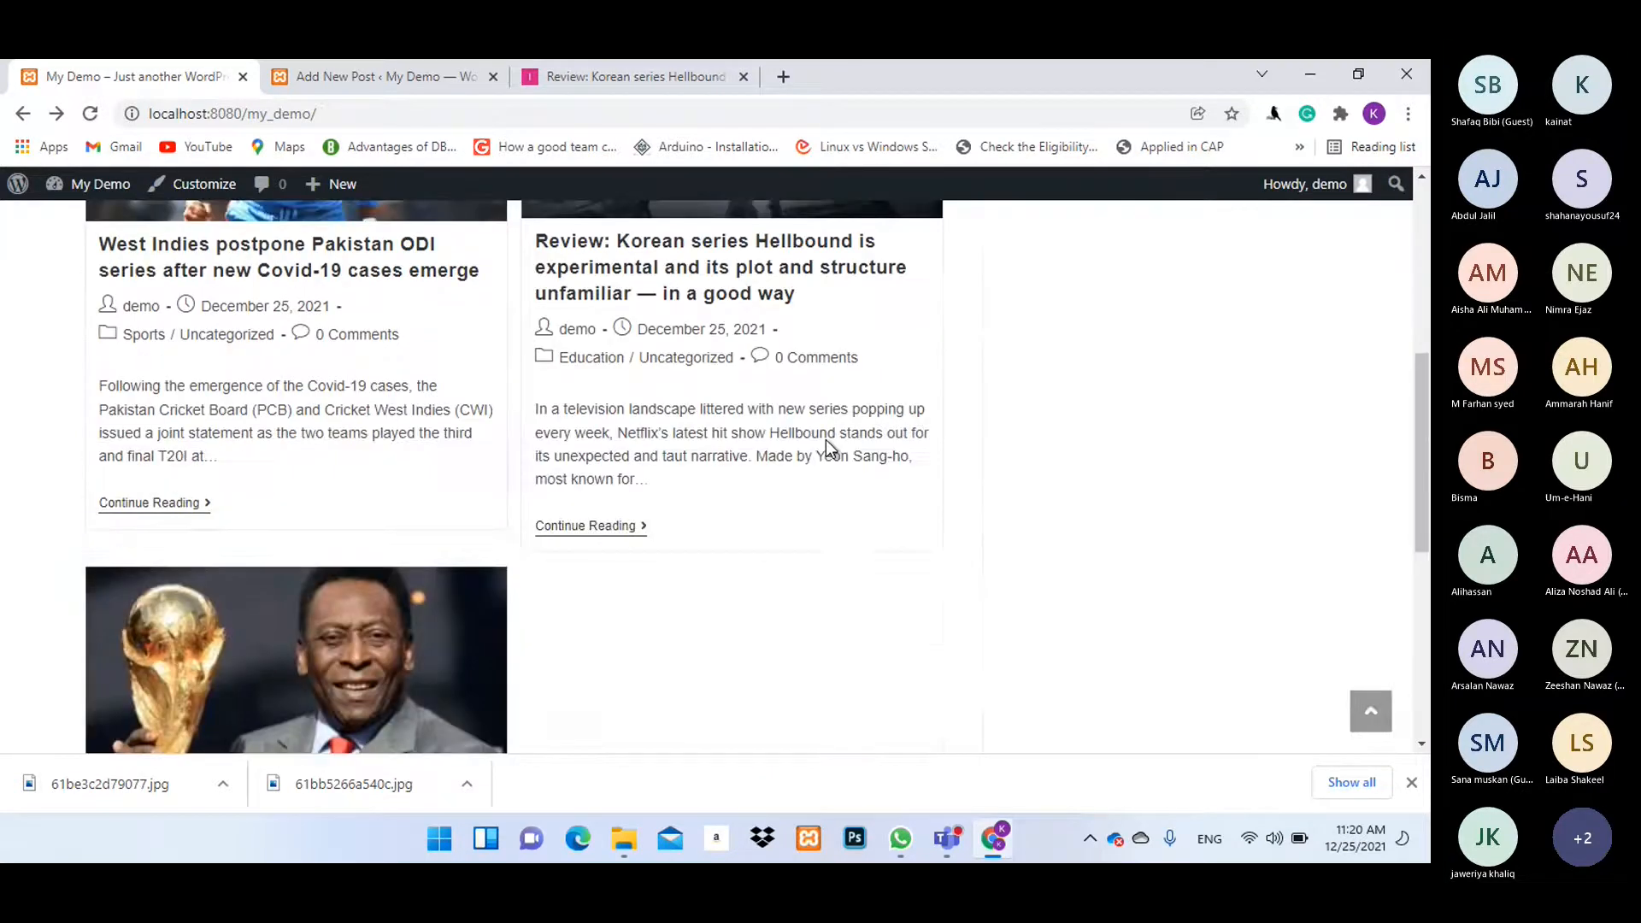
scroll(827, 439, "down", 10)
scroll(827, 439, "up", 8)
scroll(827, 444, "up", 3)
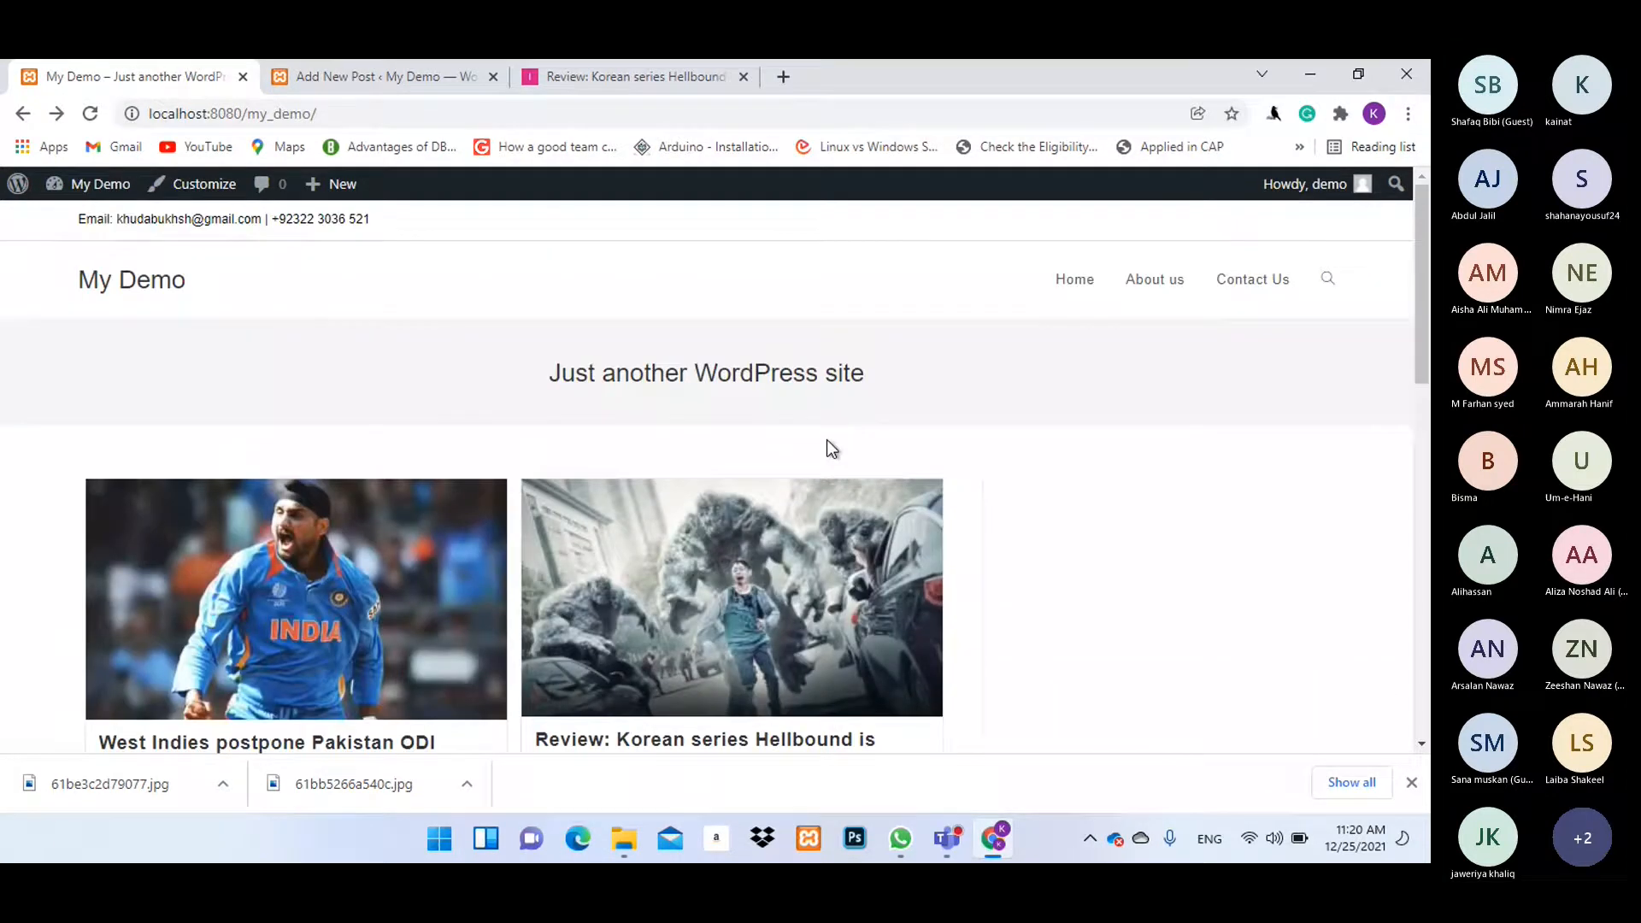
scroll(827, 440, "down", 10)
scroll(827, 440, "up", 5)
scroll(827, 440, "down", 2)
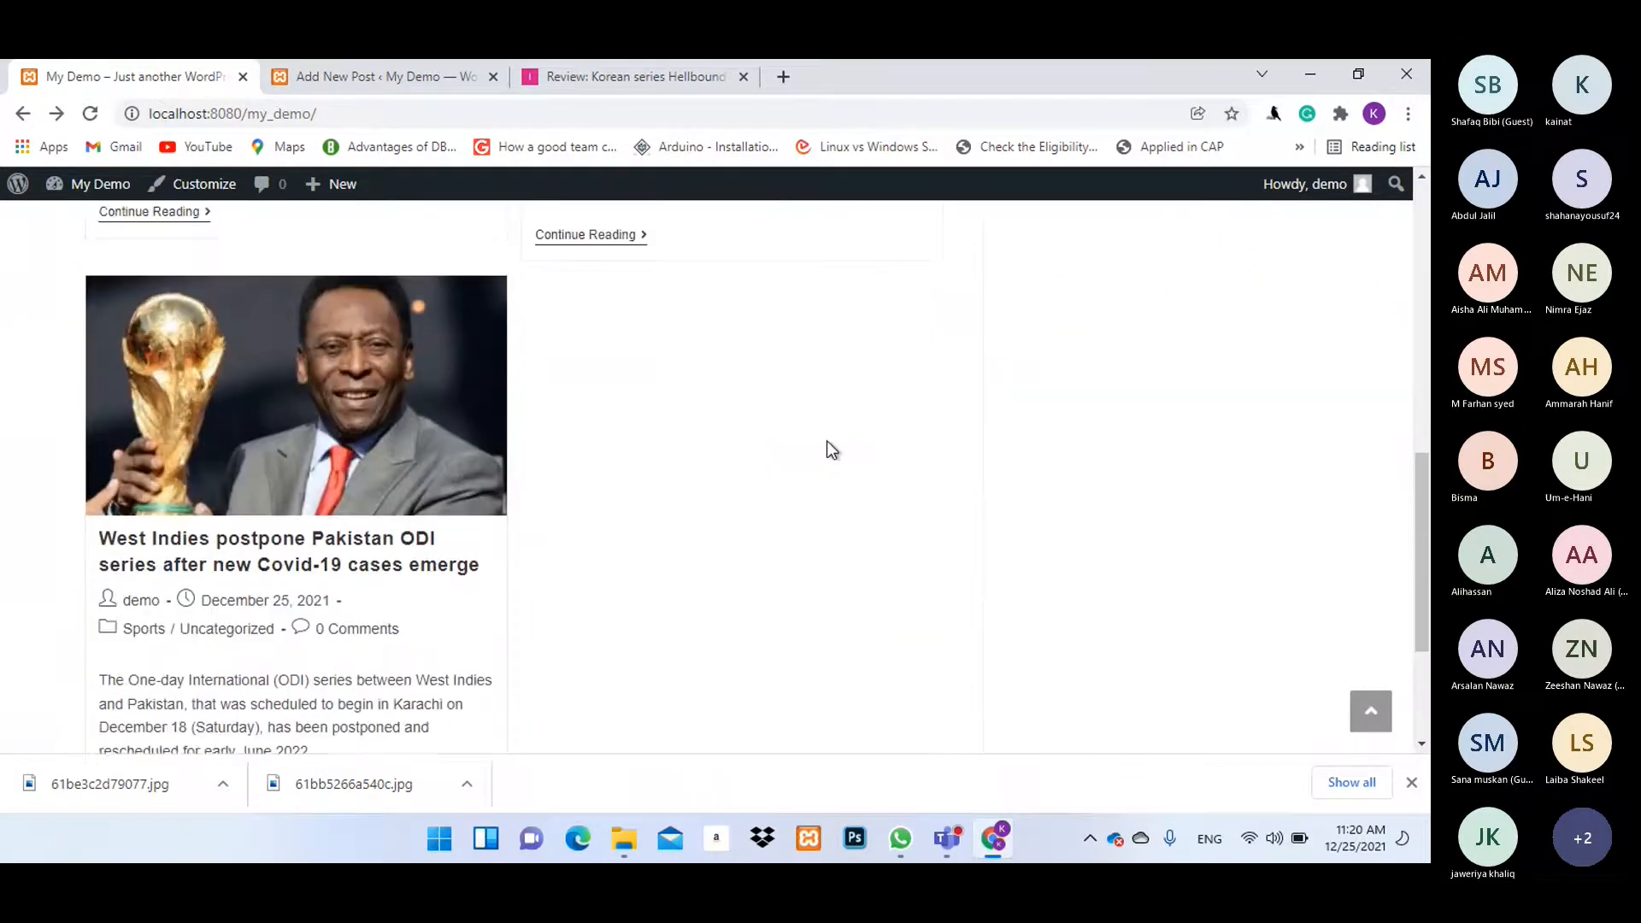
scroll(827, 439, "up", 3)
View the Education category archive from the Hellbound review's listing, then return to the home page.
left_click(591, 345)
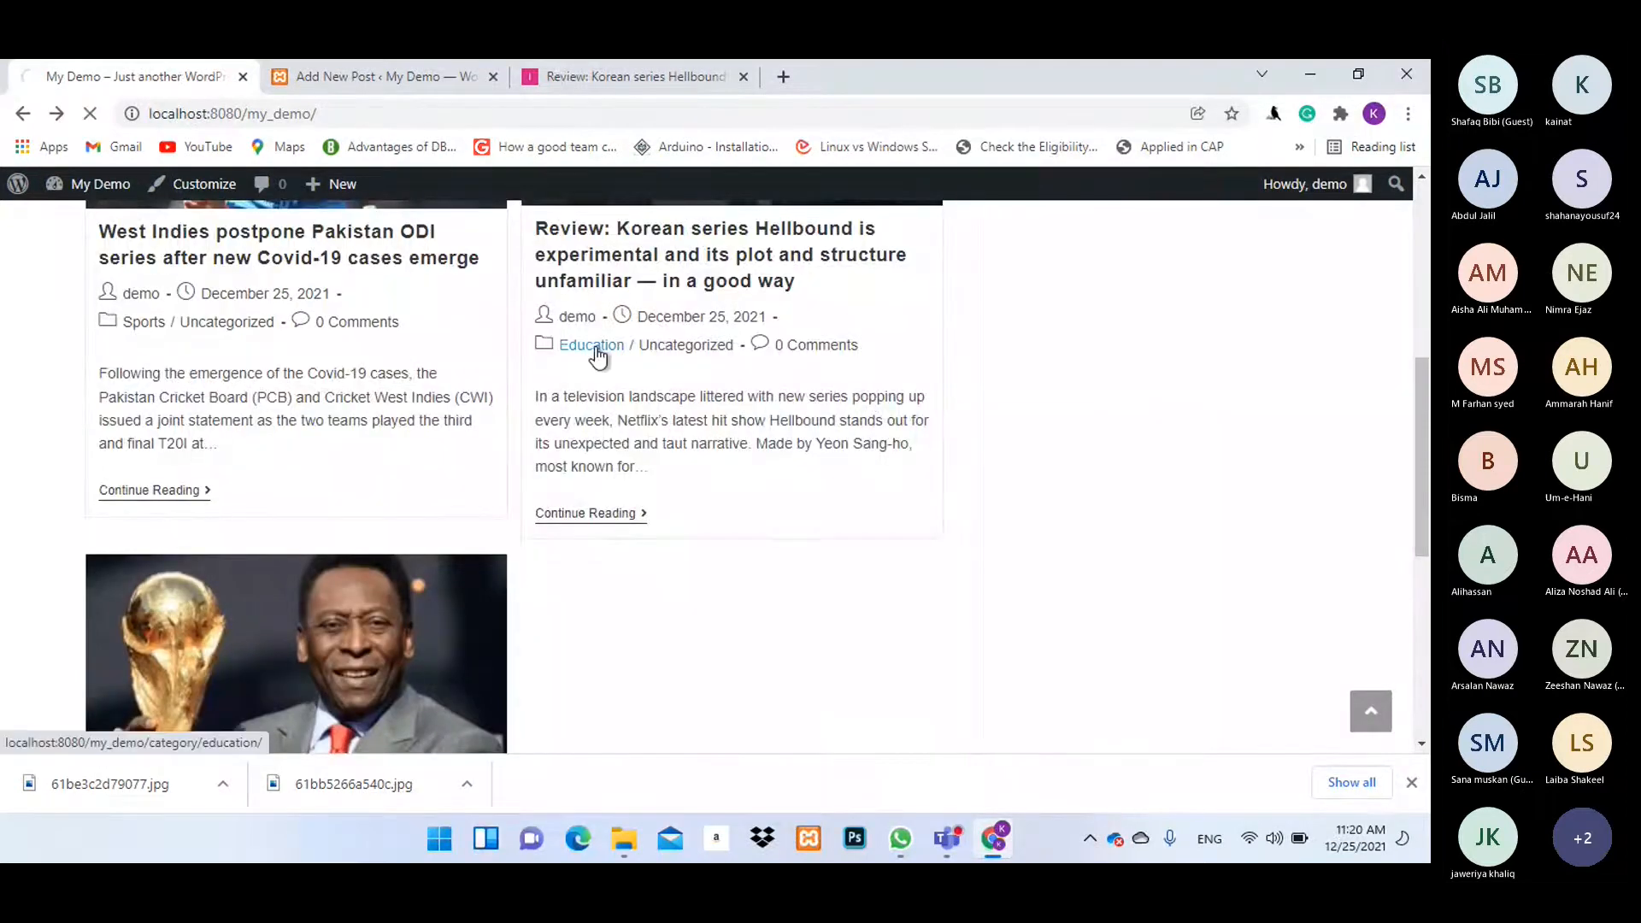
scroll(815, 434, "down", 4)
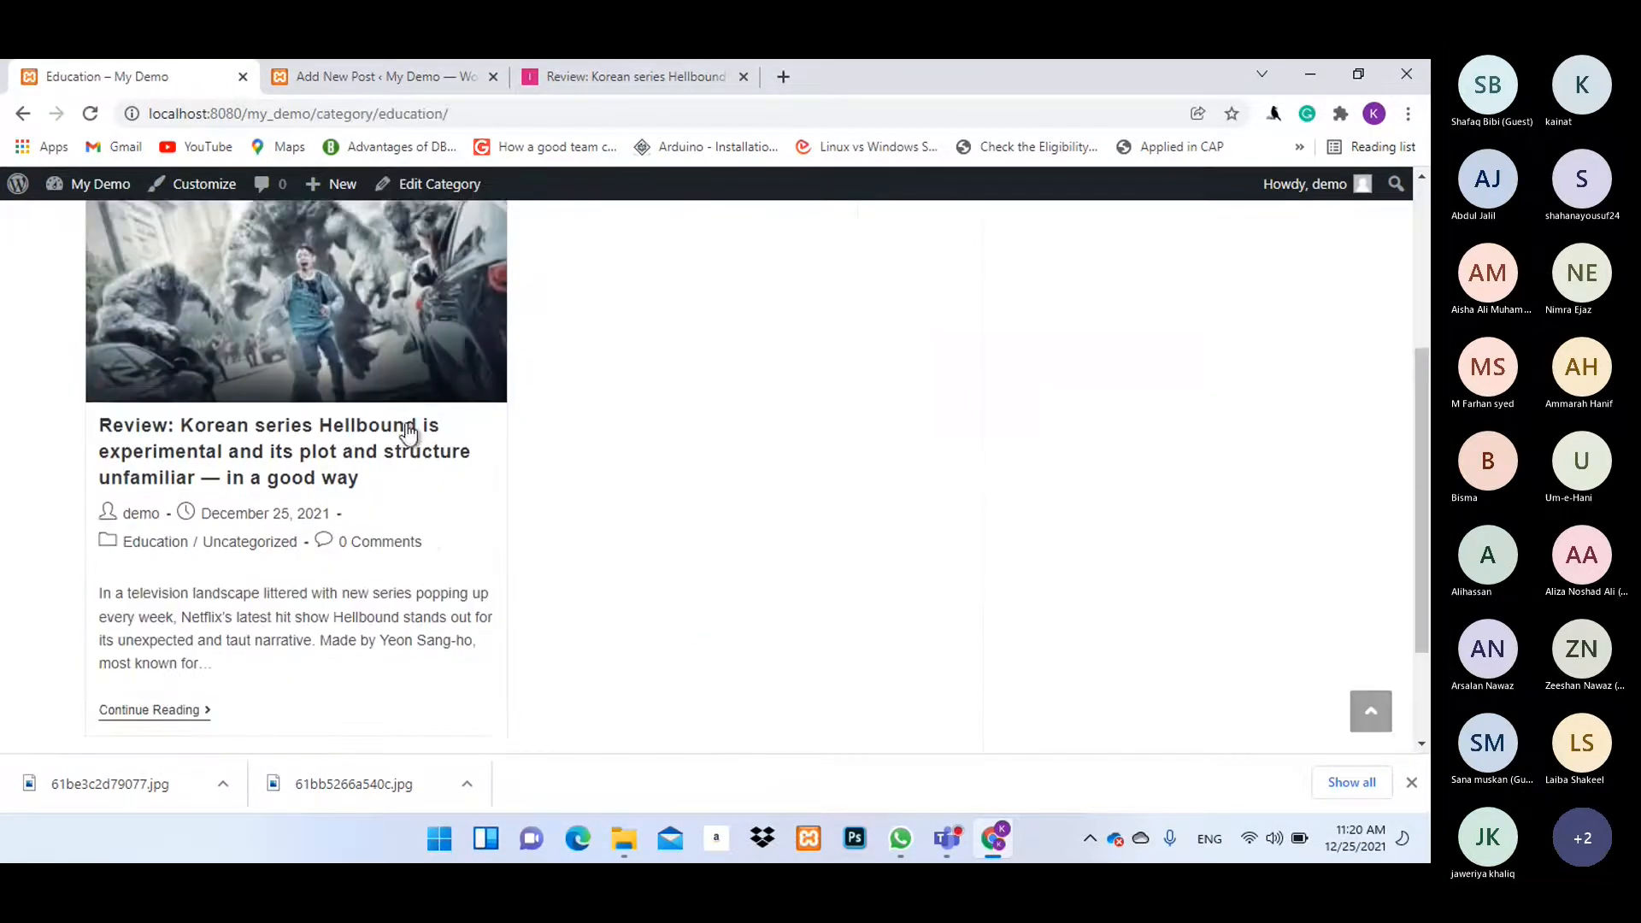
scroll(409, 433, "down", 2)
scroll(412, 520, "up", 1)
key("alt+Left")
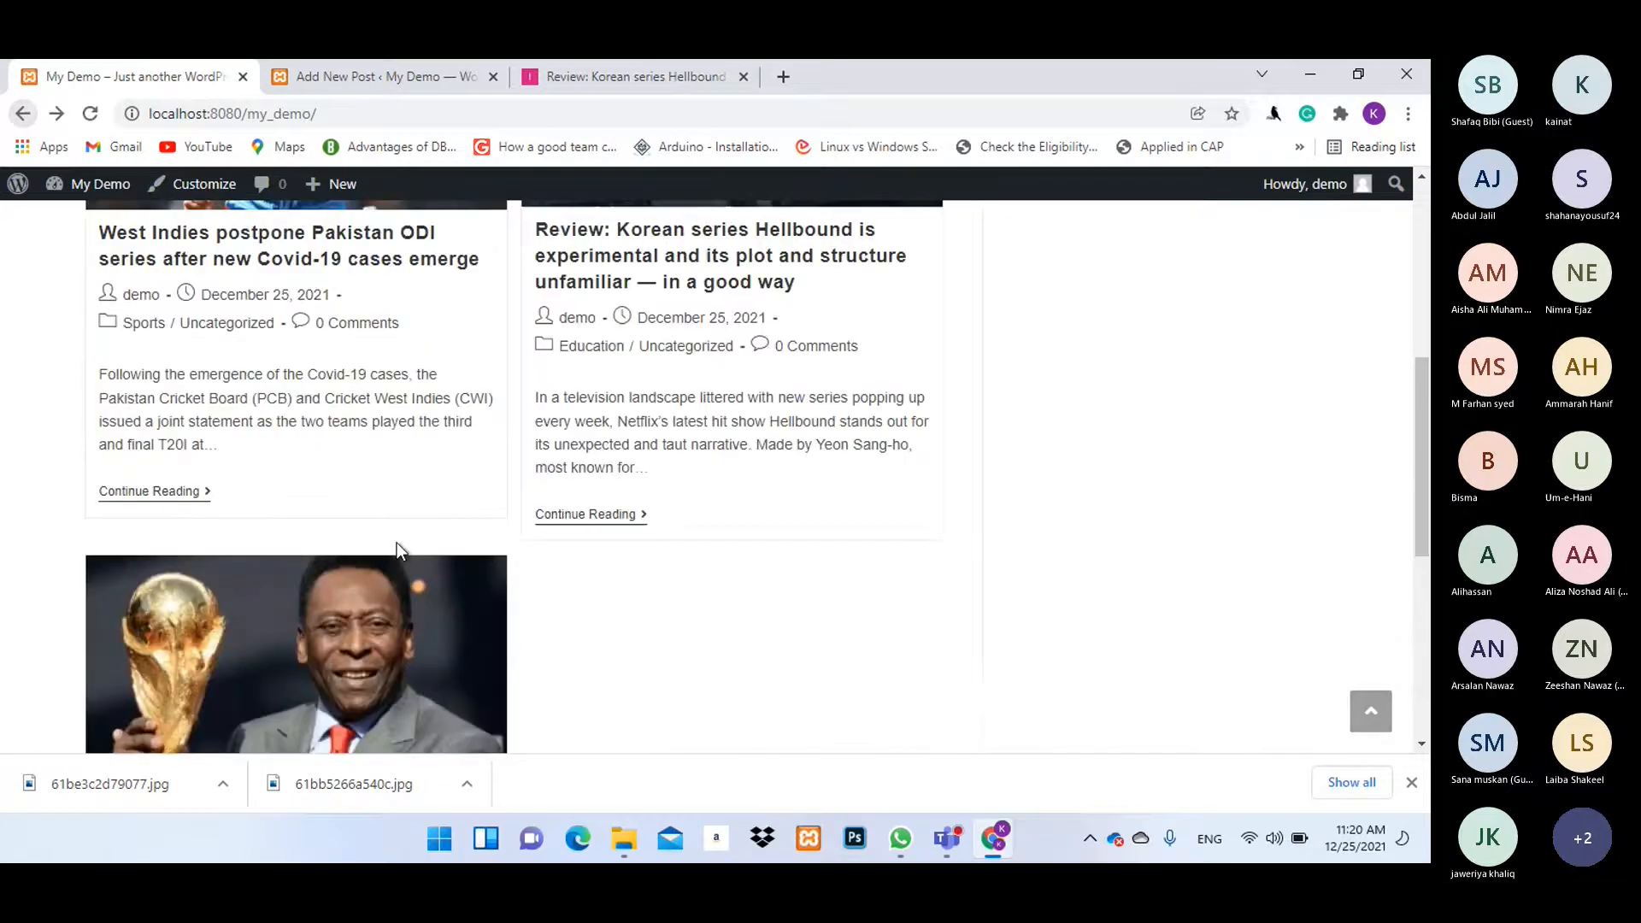
View the Sports category archive from the West Indies post's listing and return to the home page.
scroll(342, 541, "up", 2)
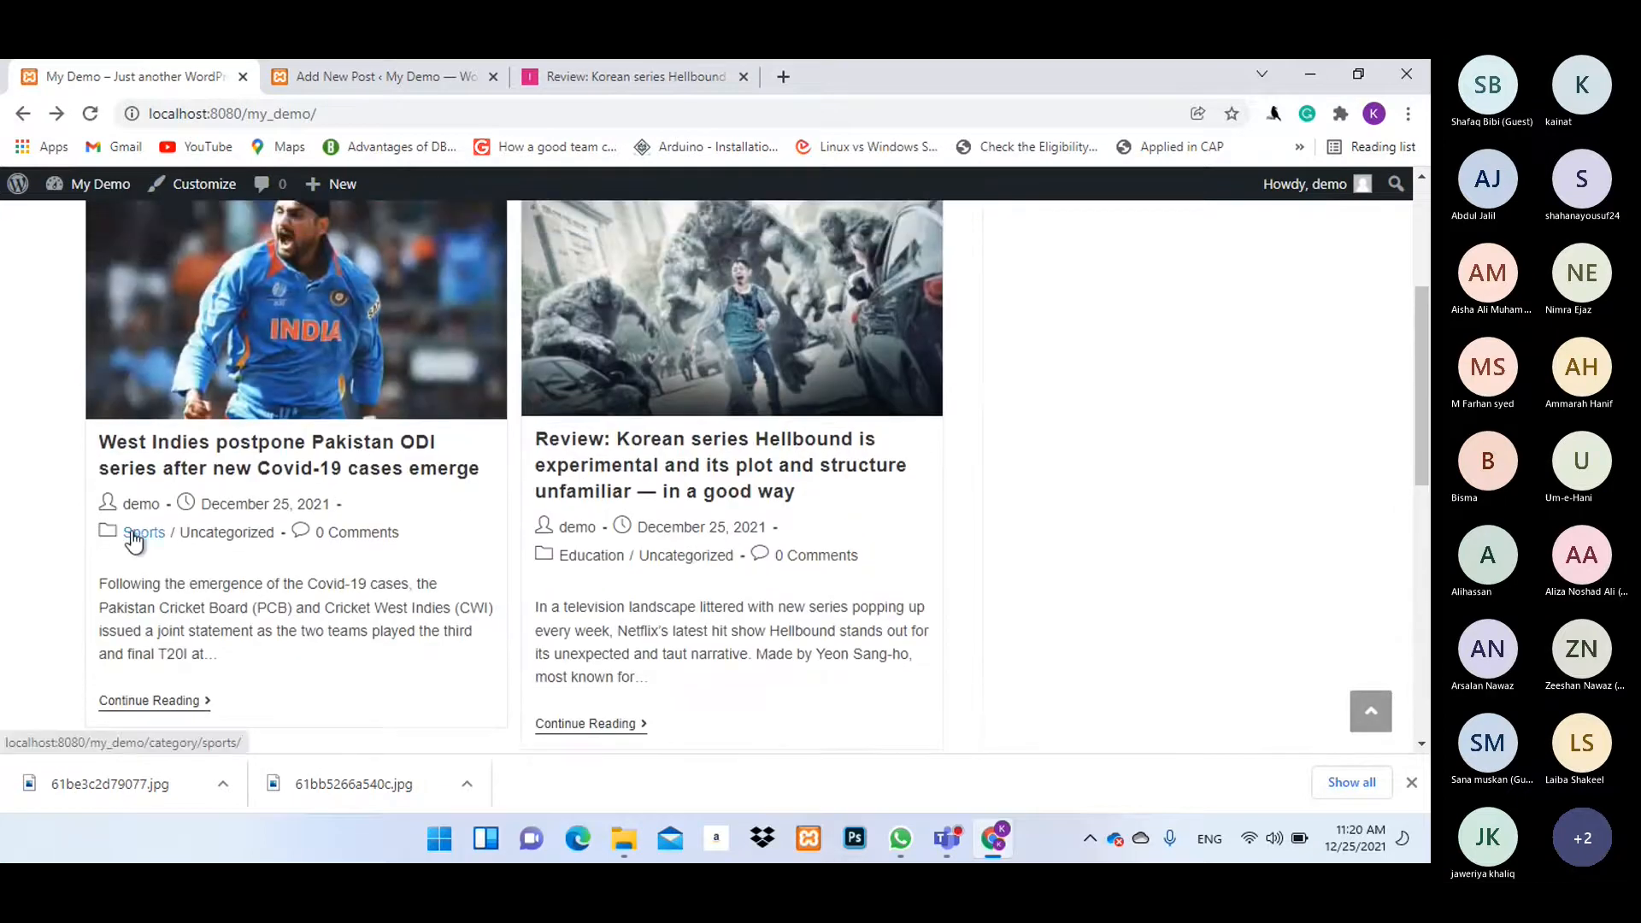
left_click(134, 539)
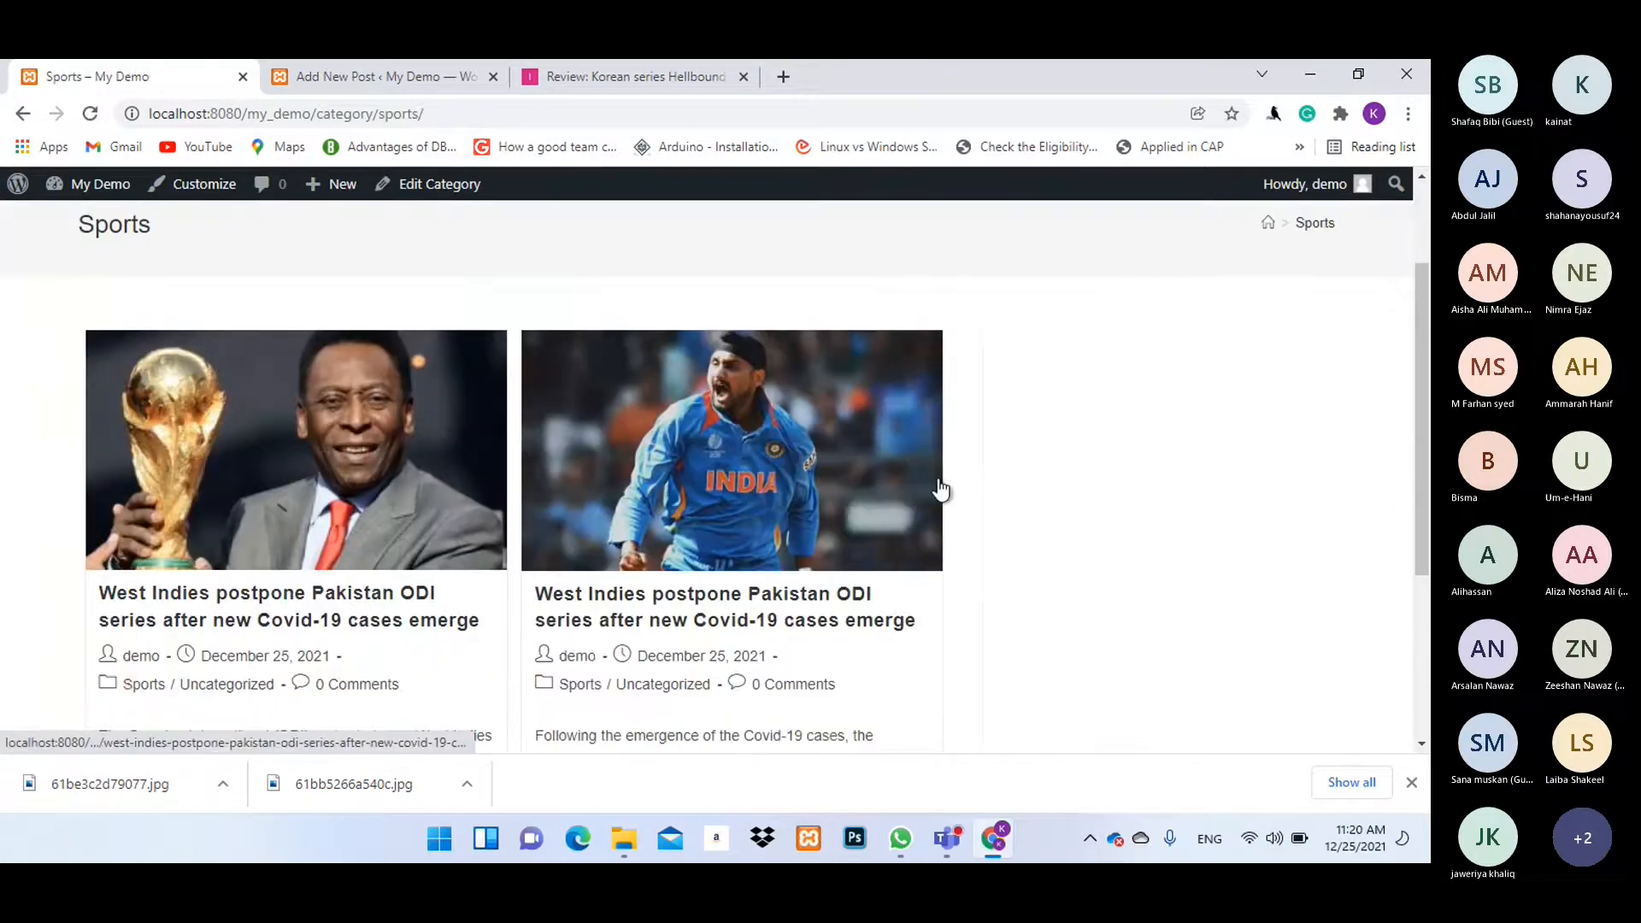
scroll(940, 490, "down", 4)
scroll(207, 245, "up", 6)
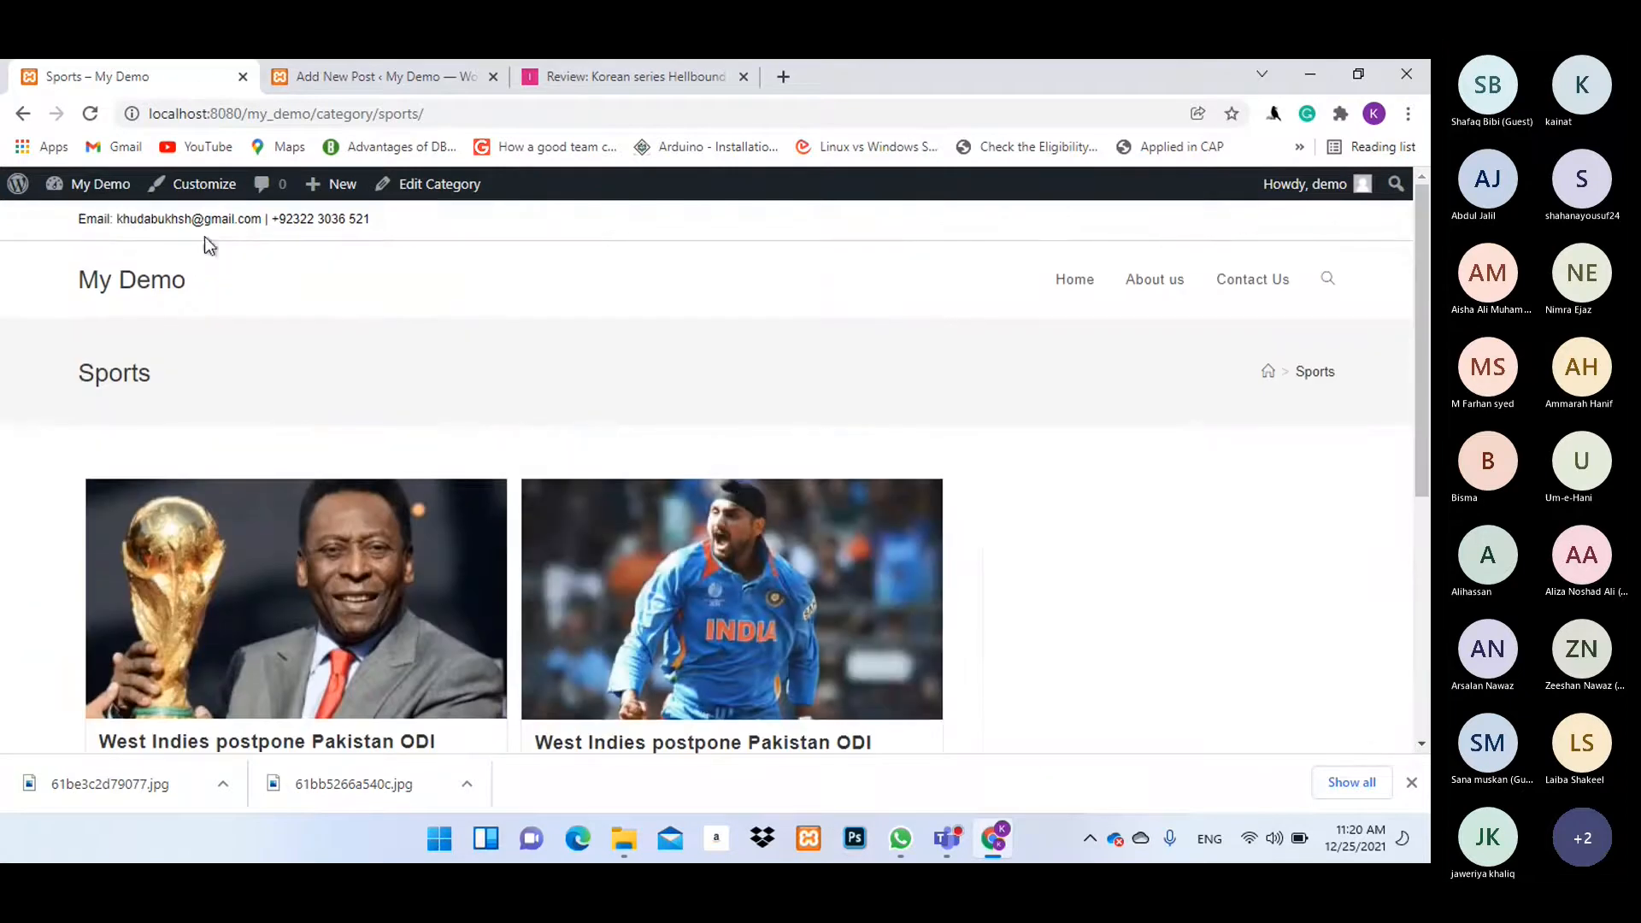
left_click(19, 116)
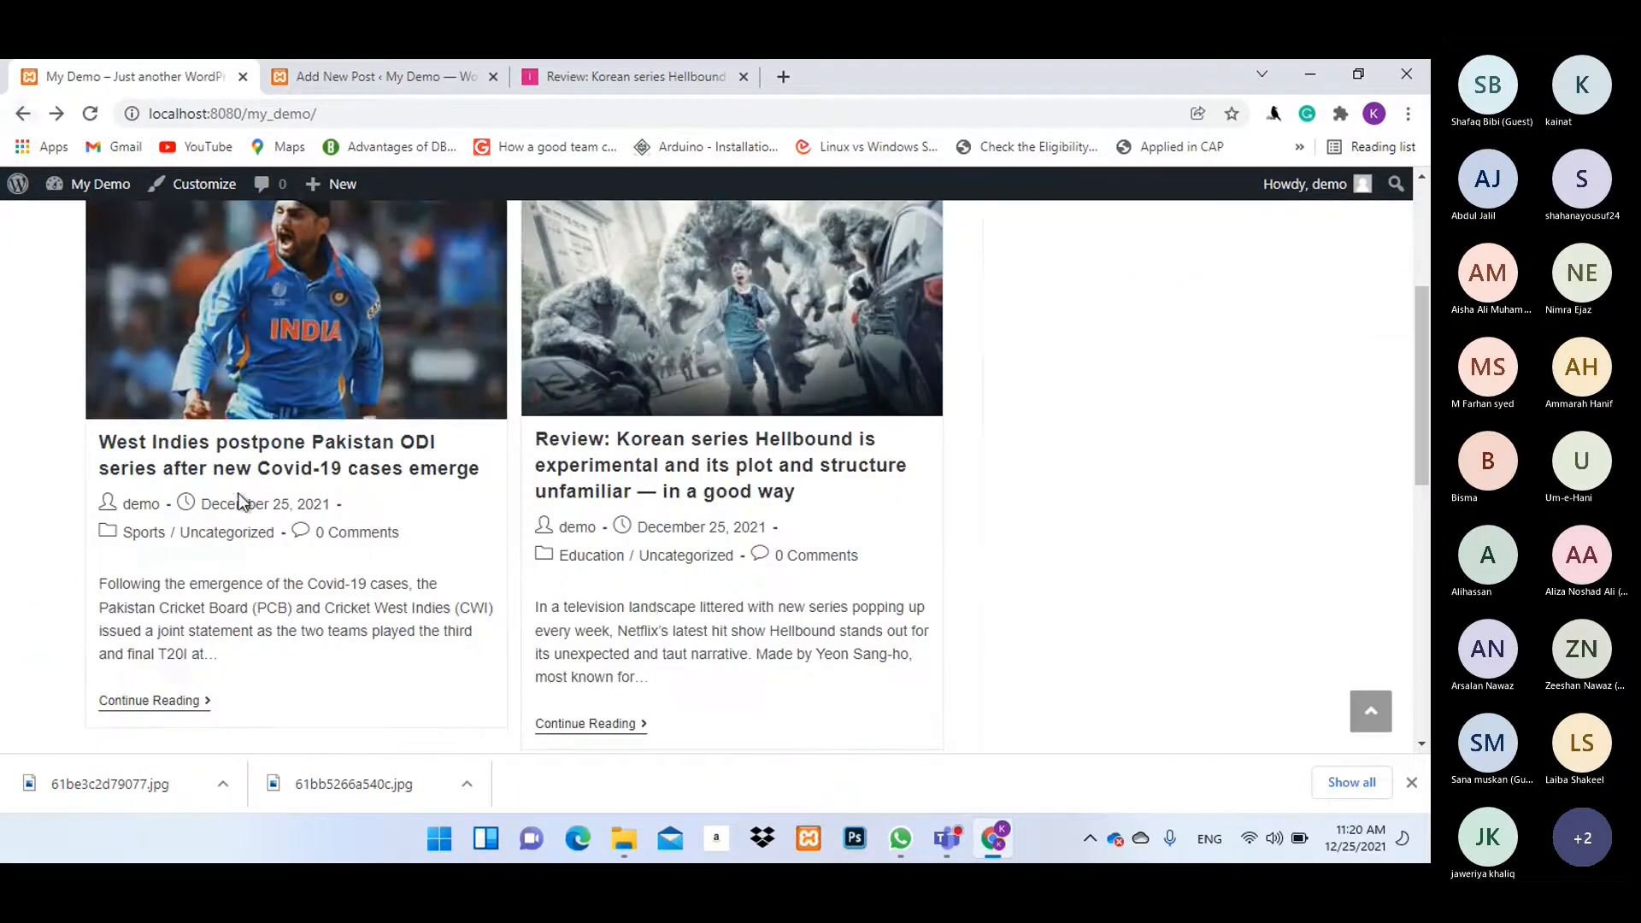
Examine the posts in the Uncategorized category archive, return to the home page and look over its post listing.
scroll(648, 597, "up", 2)
scroll(648, 596, "down", 1)
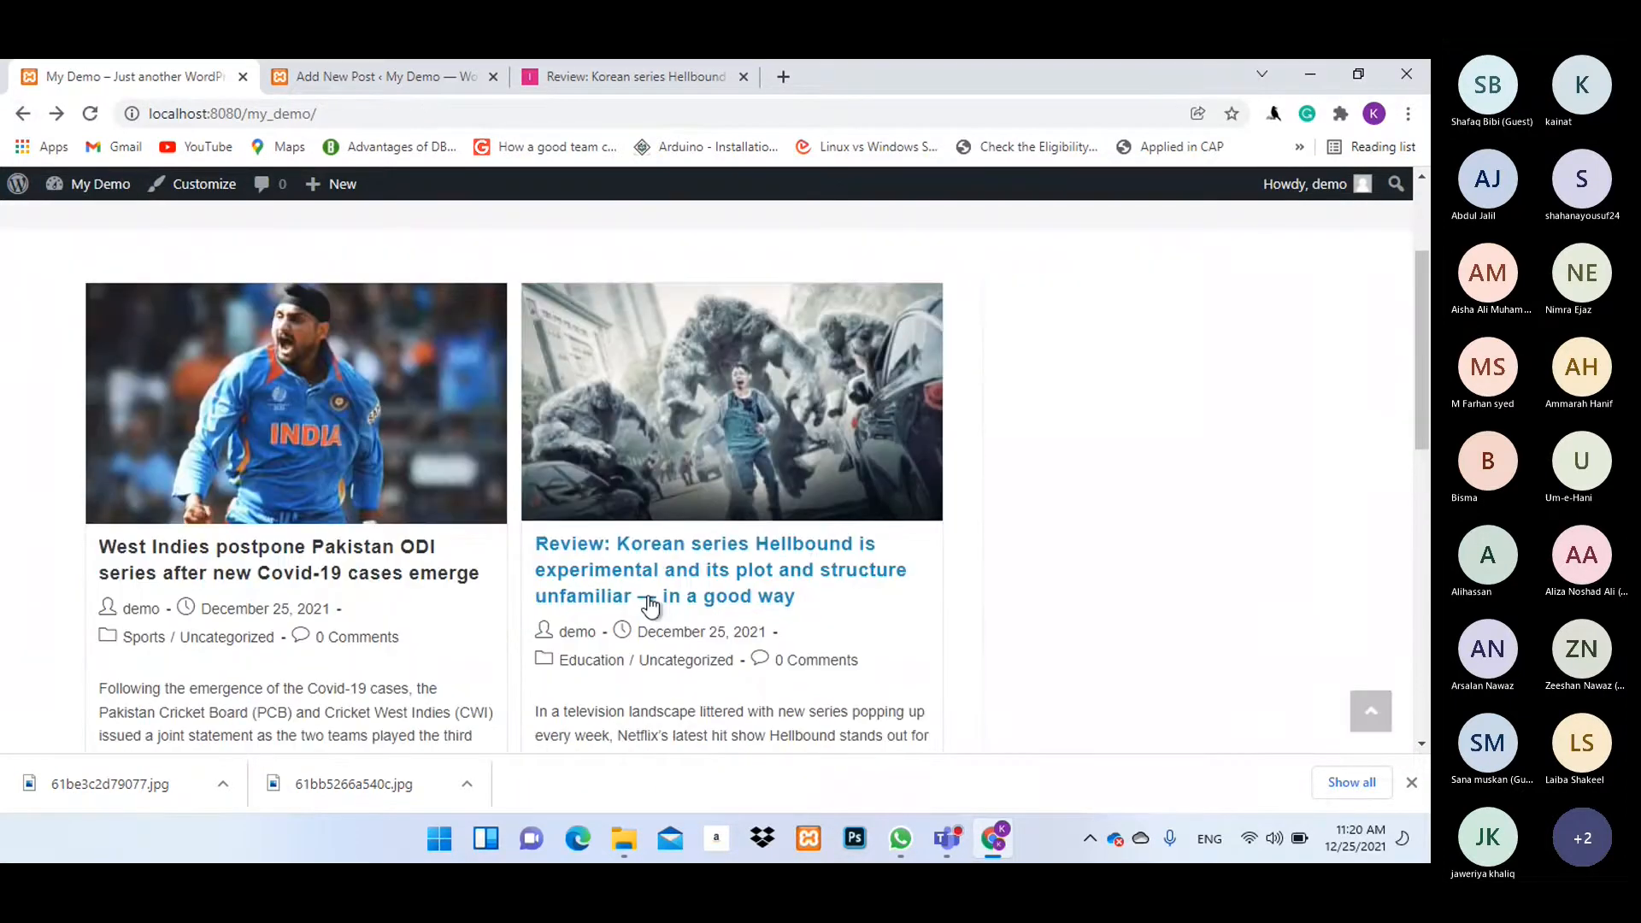
left_click(689, 663)
scroll(1047, 445, "down", 6)
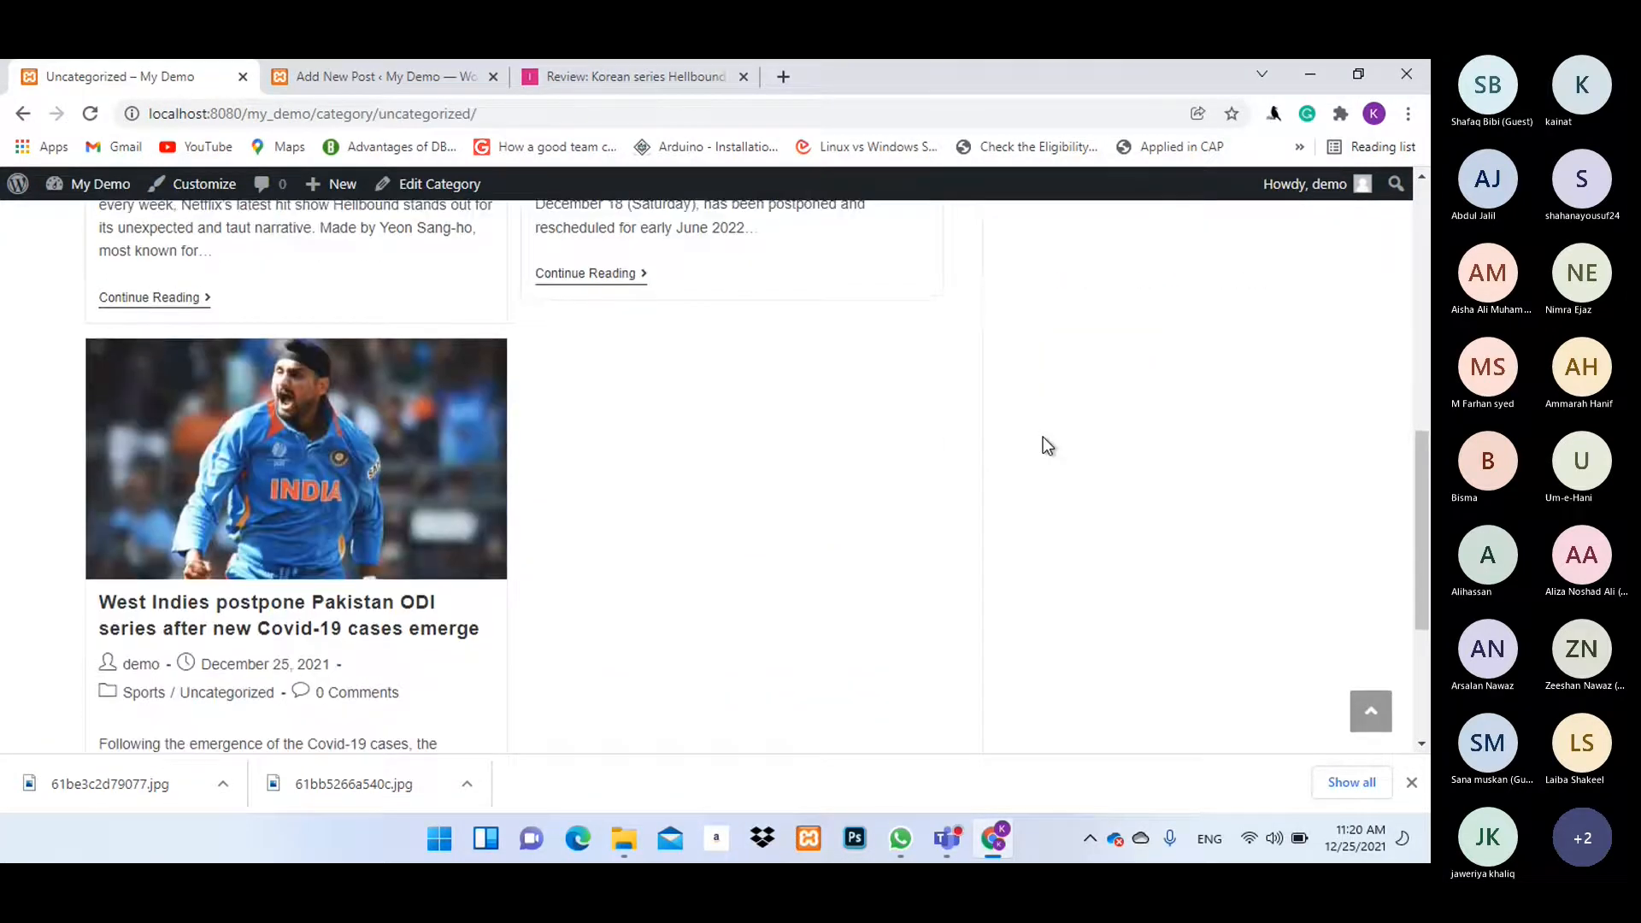
scroll(1043, 438, "up", 6)
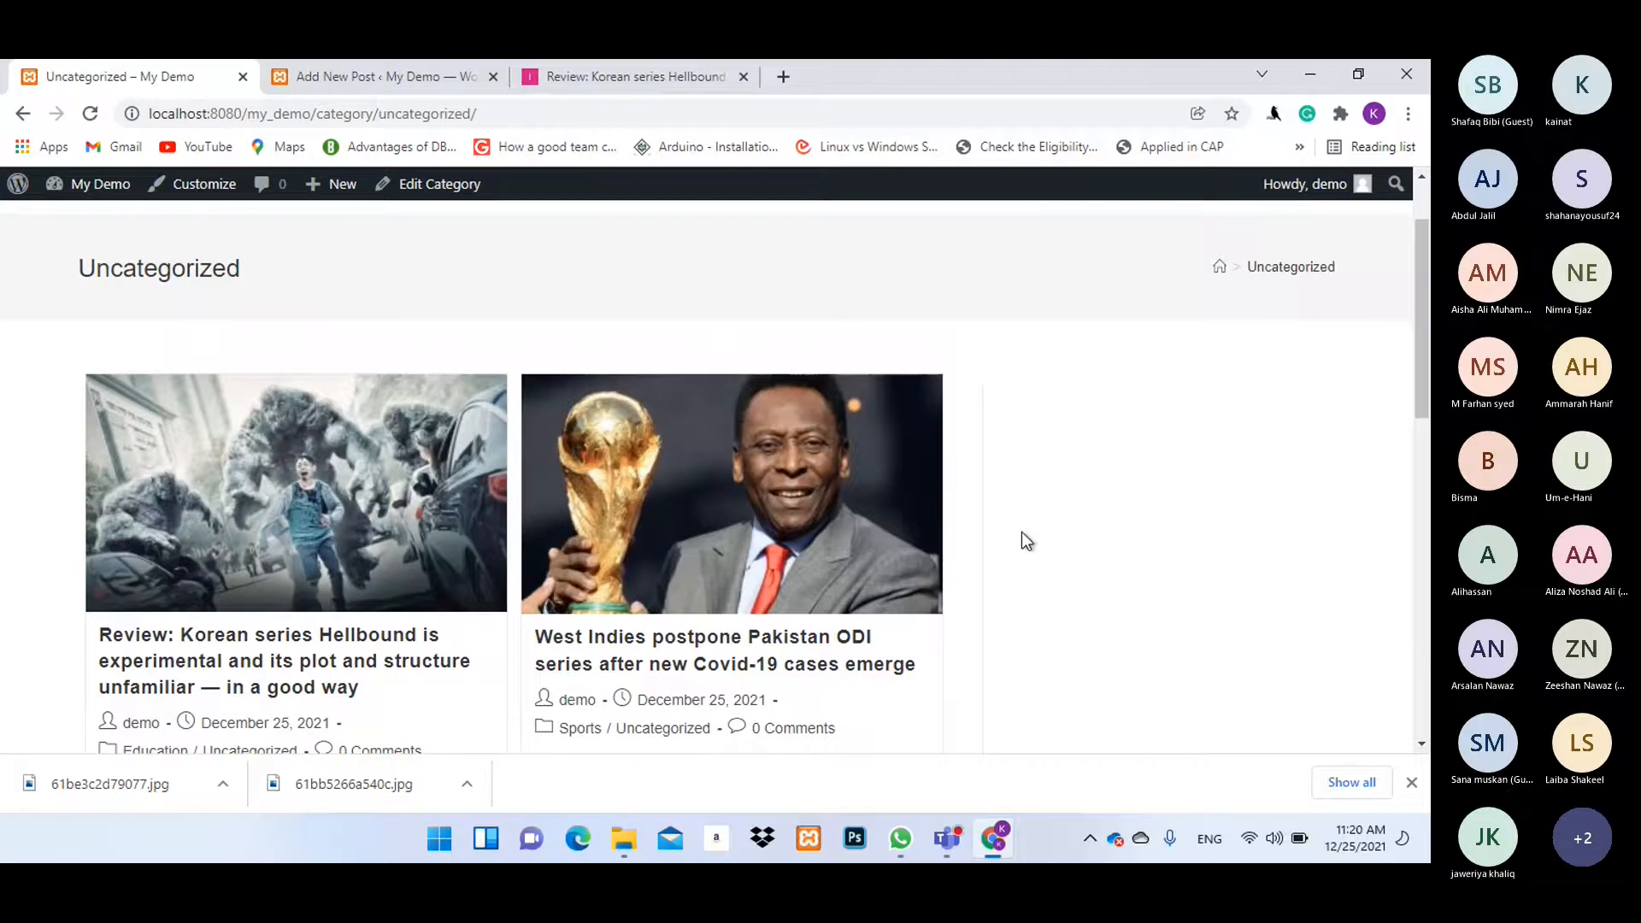
left_click(23, 114)
scroll(1112, 502, "up", 3)
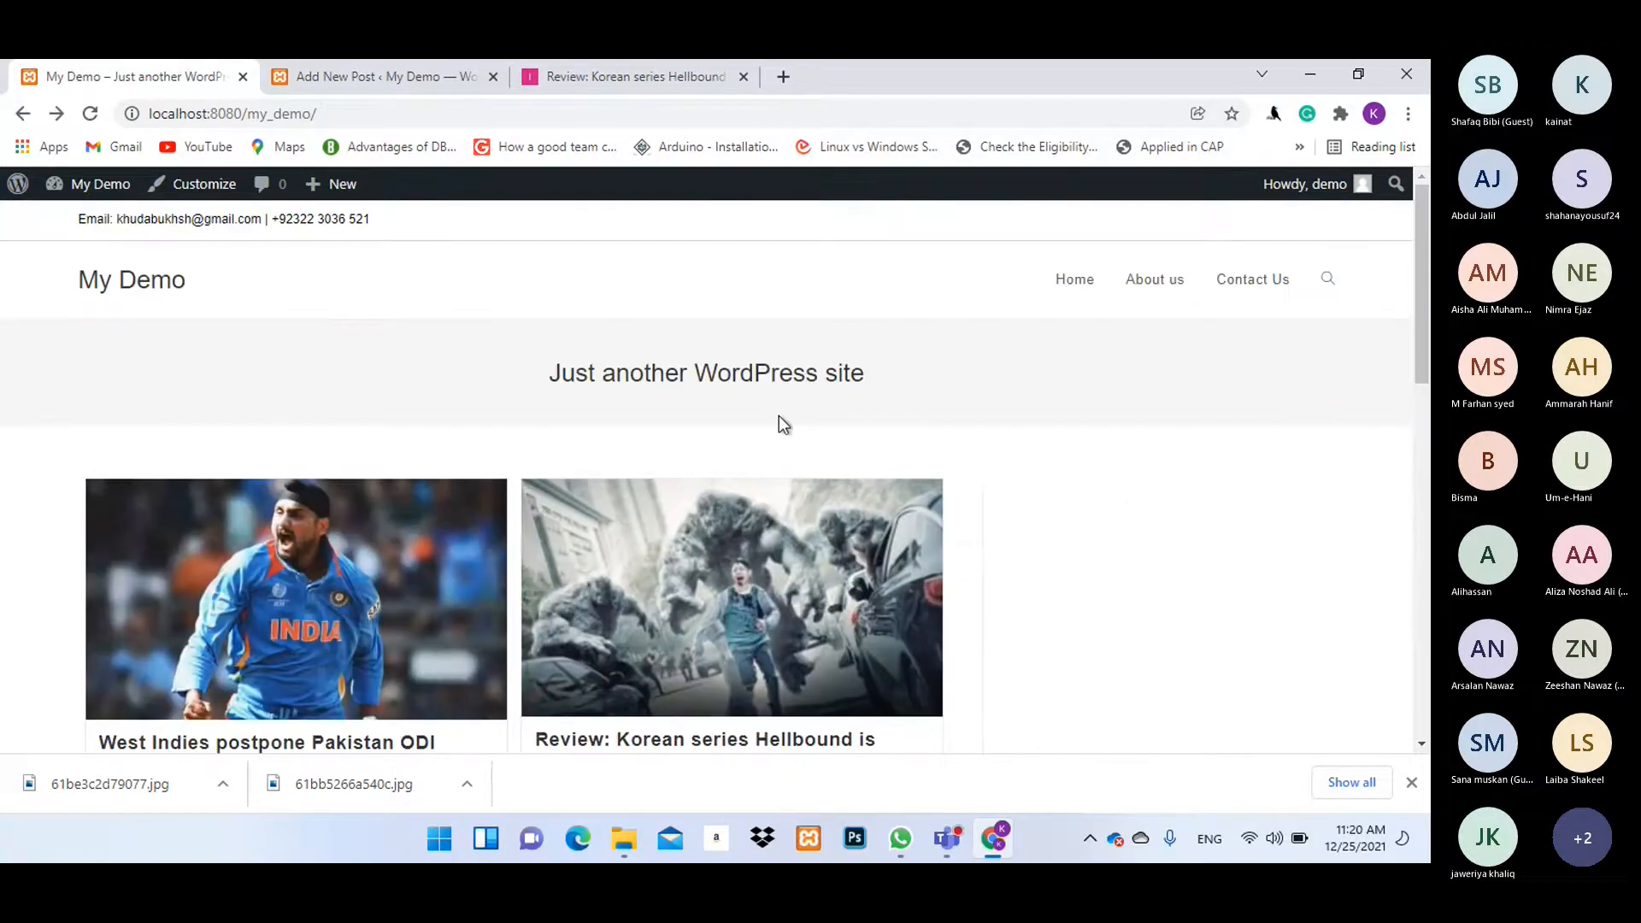
scroll(780, 425, "down", 7)
scroll(884, 425, "up", 8)
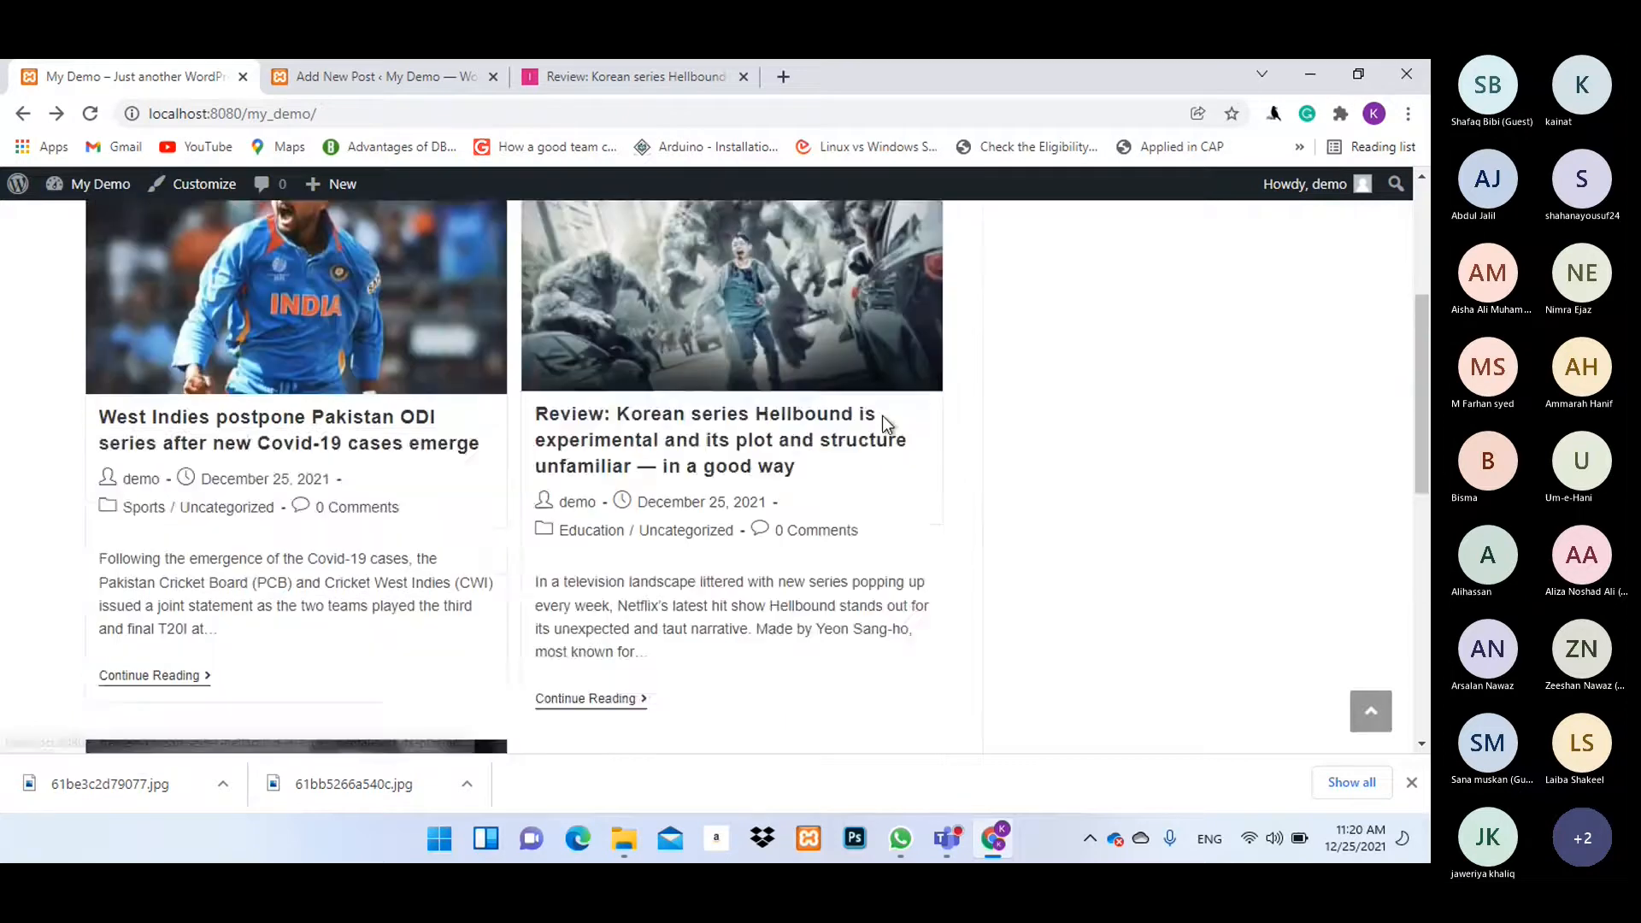
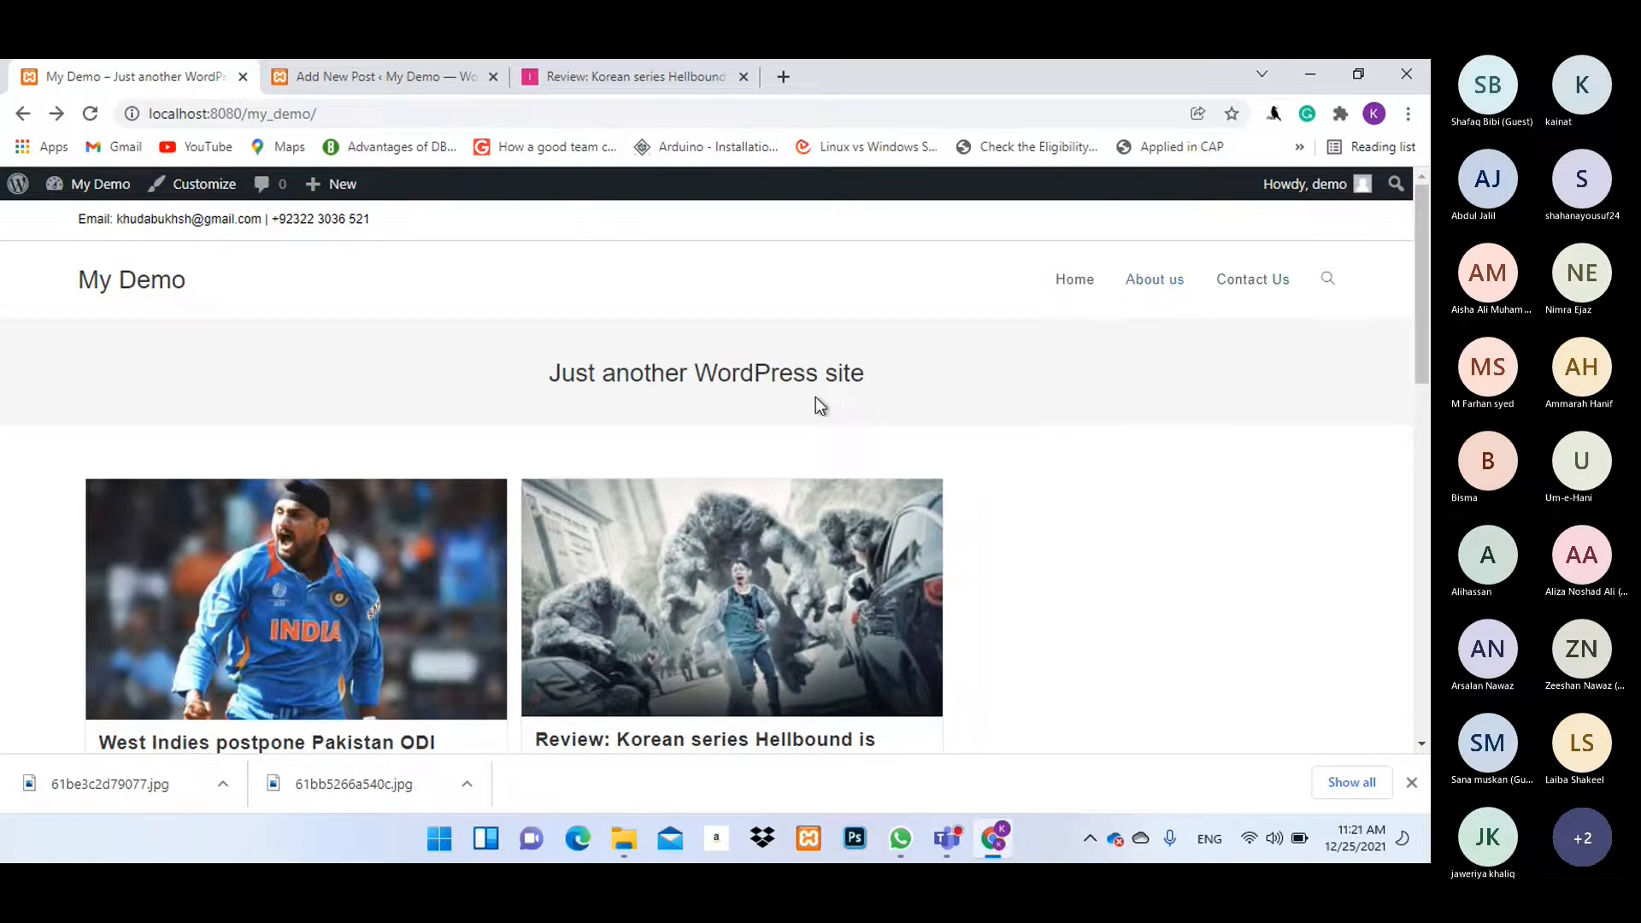
Return to the WordPress admin and open the Main Menu's structure for editing.
left_click(395, 81)
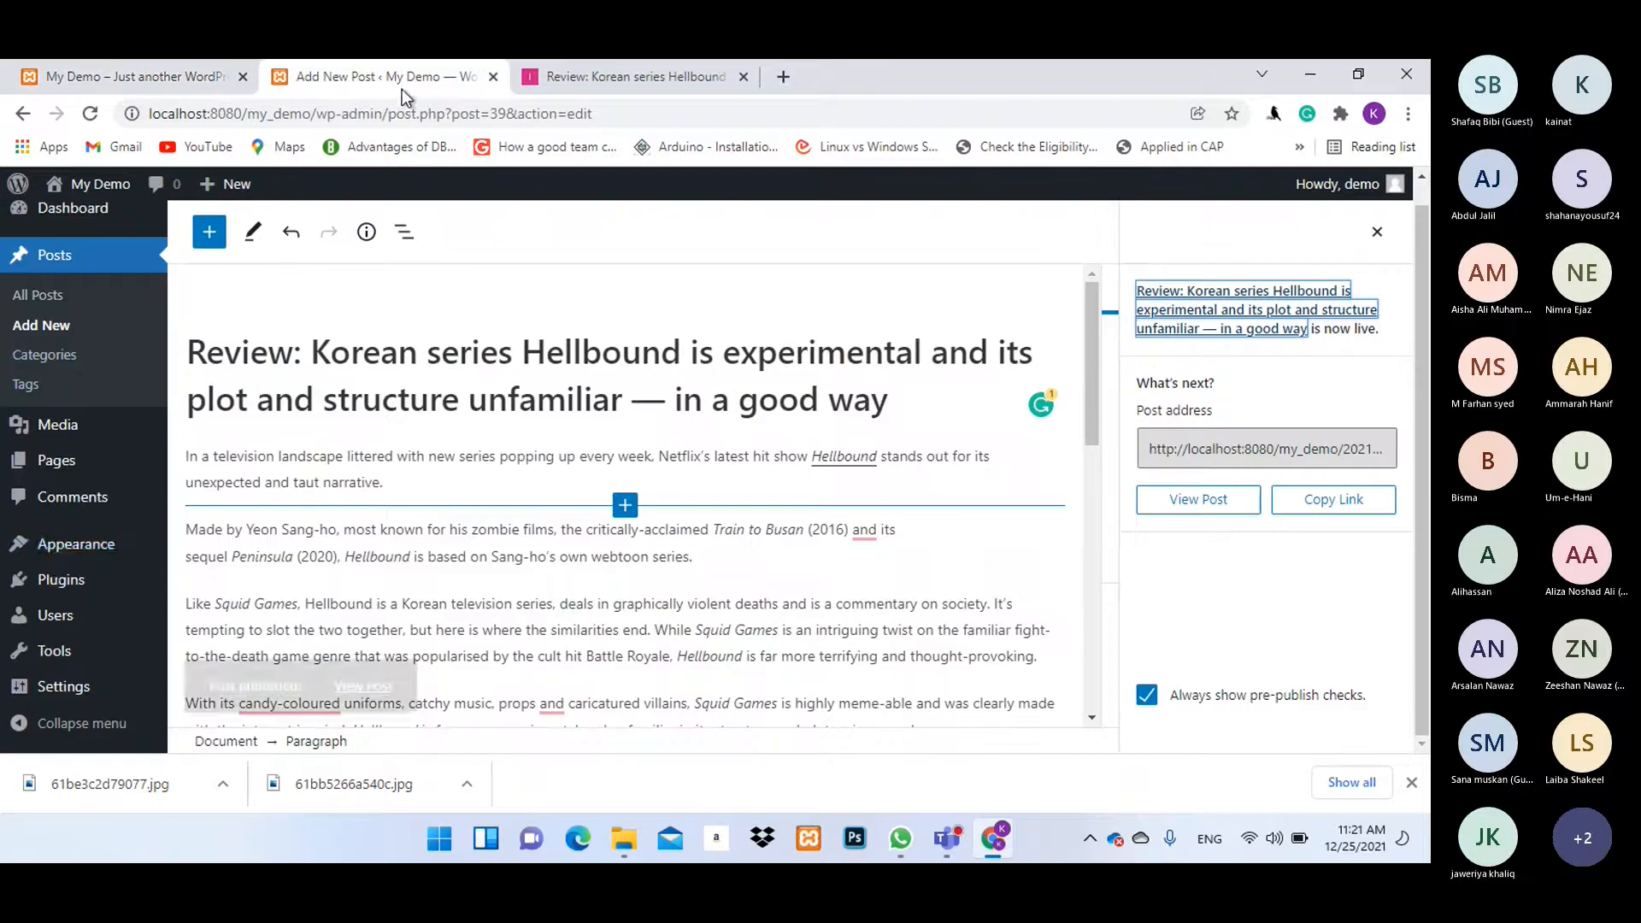
mouse_move(103, 578)
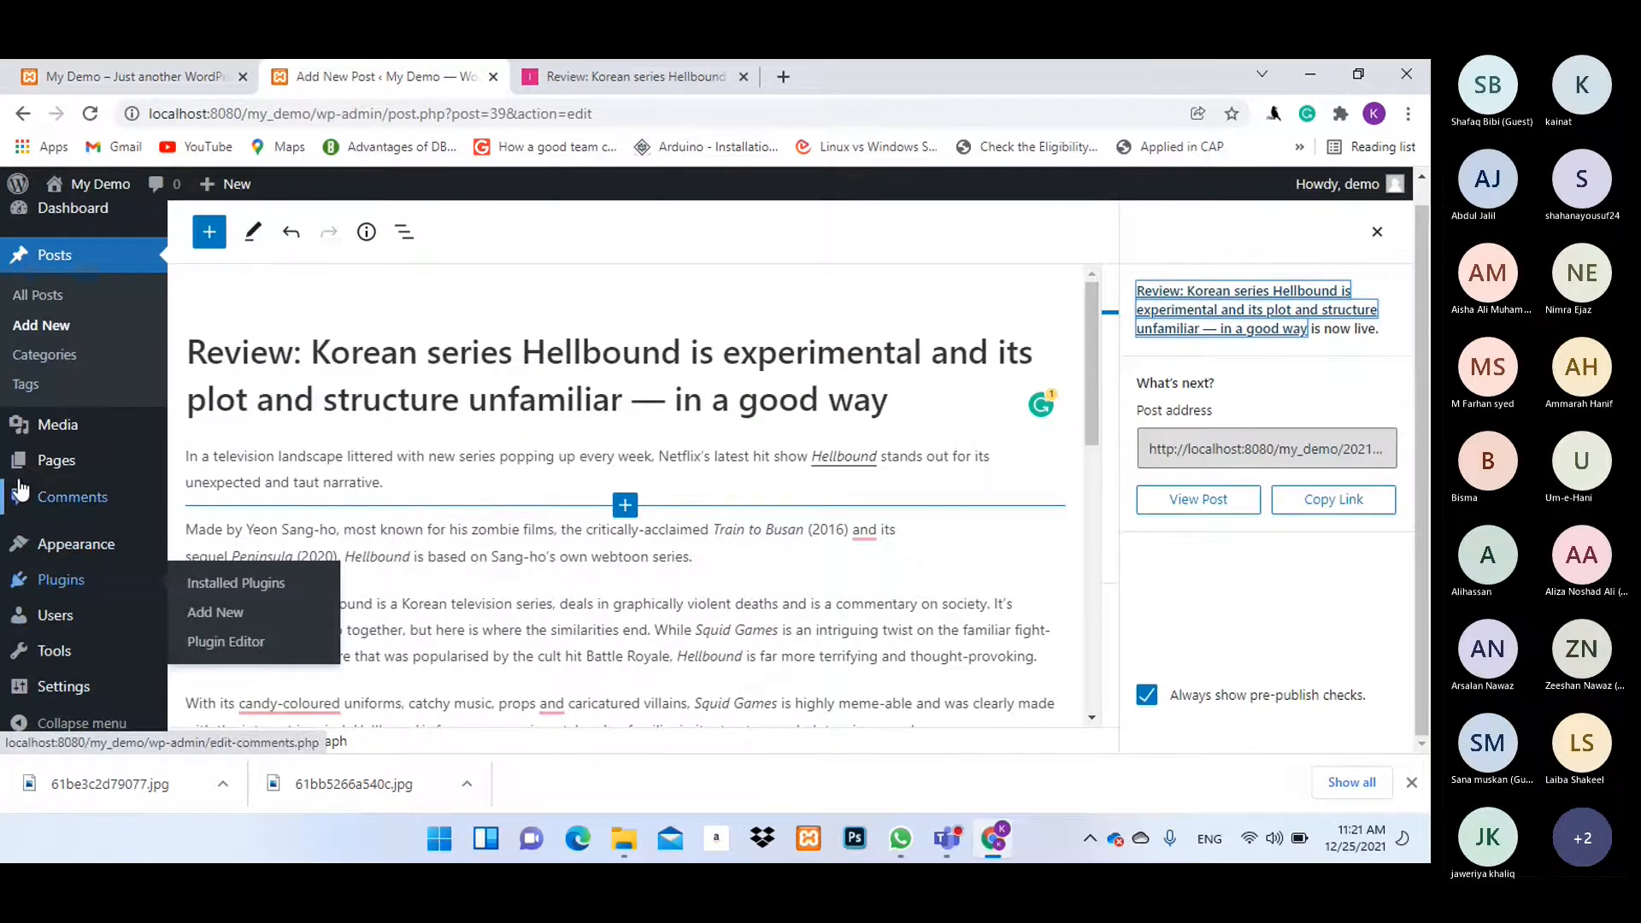
mouse_move(77, 545)
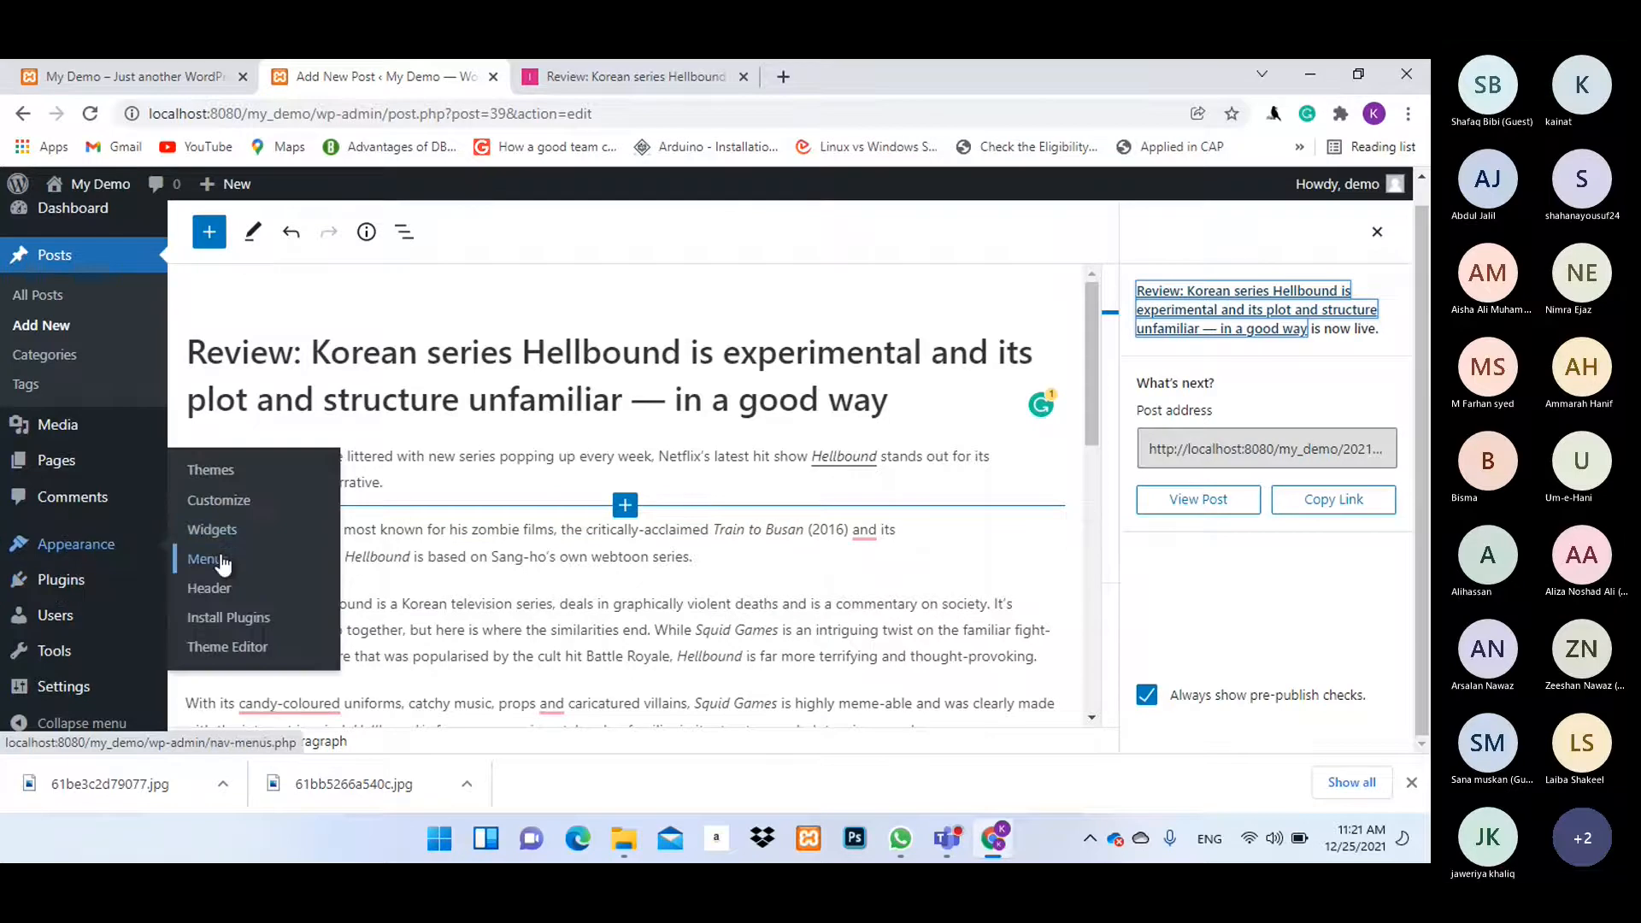
left_click(203, 559)
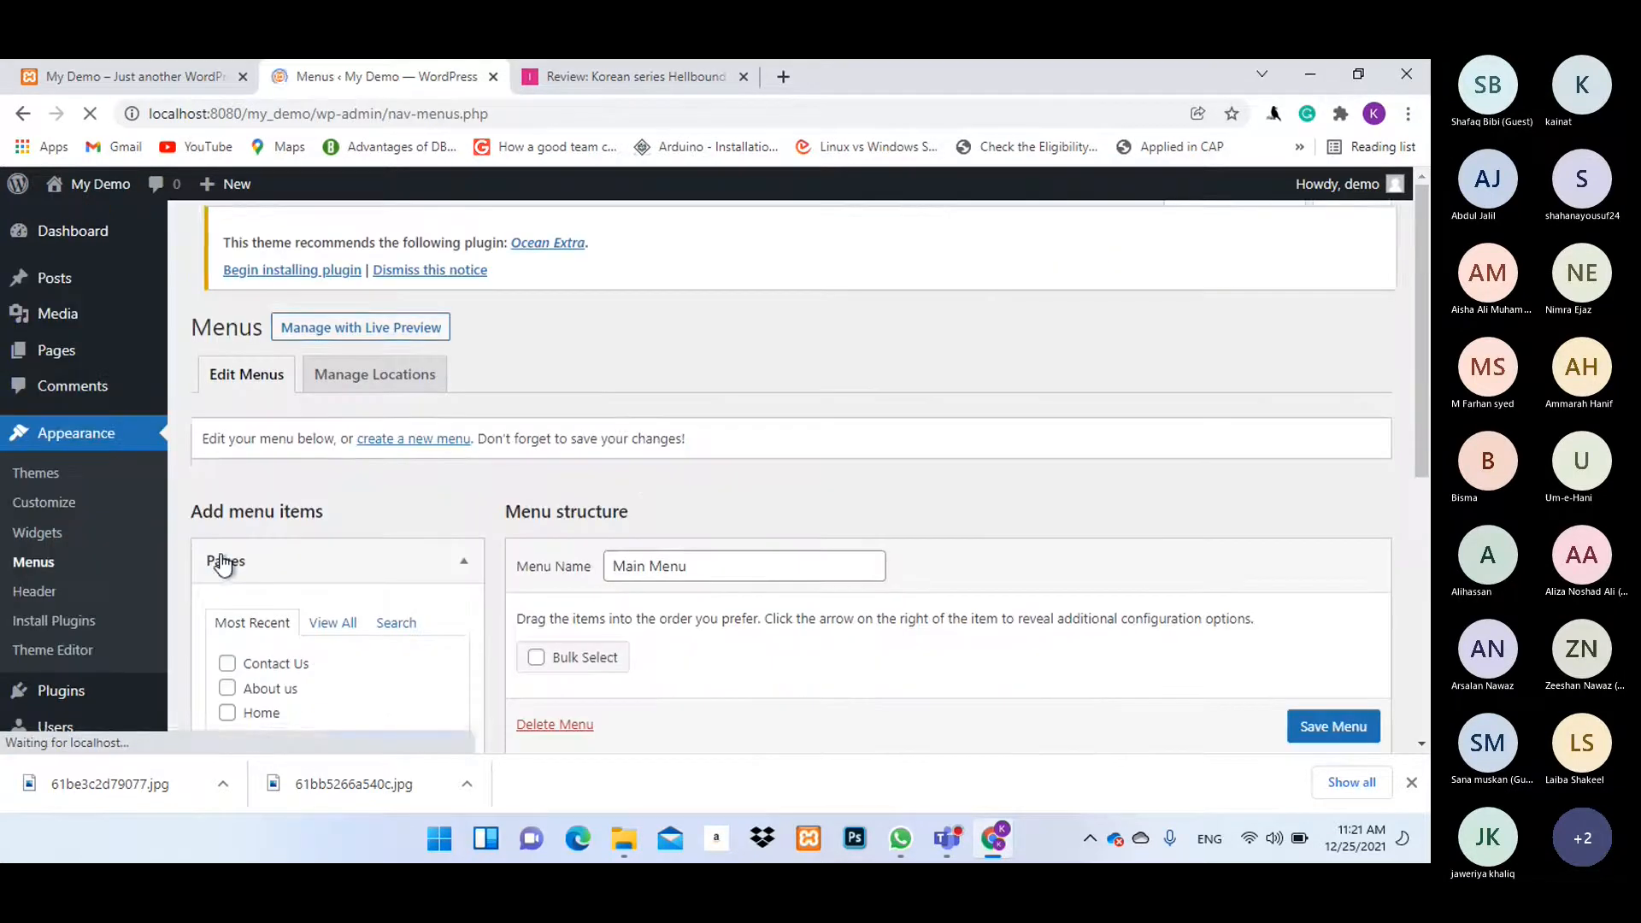
scroll(781, 485, "down", 4)
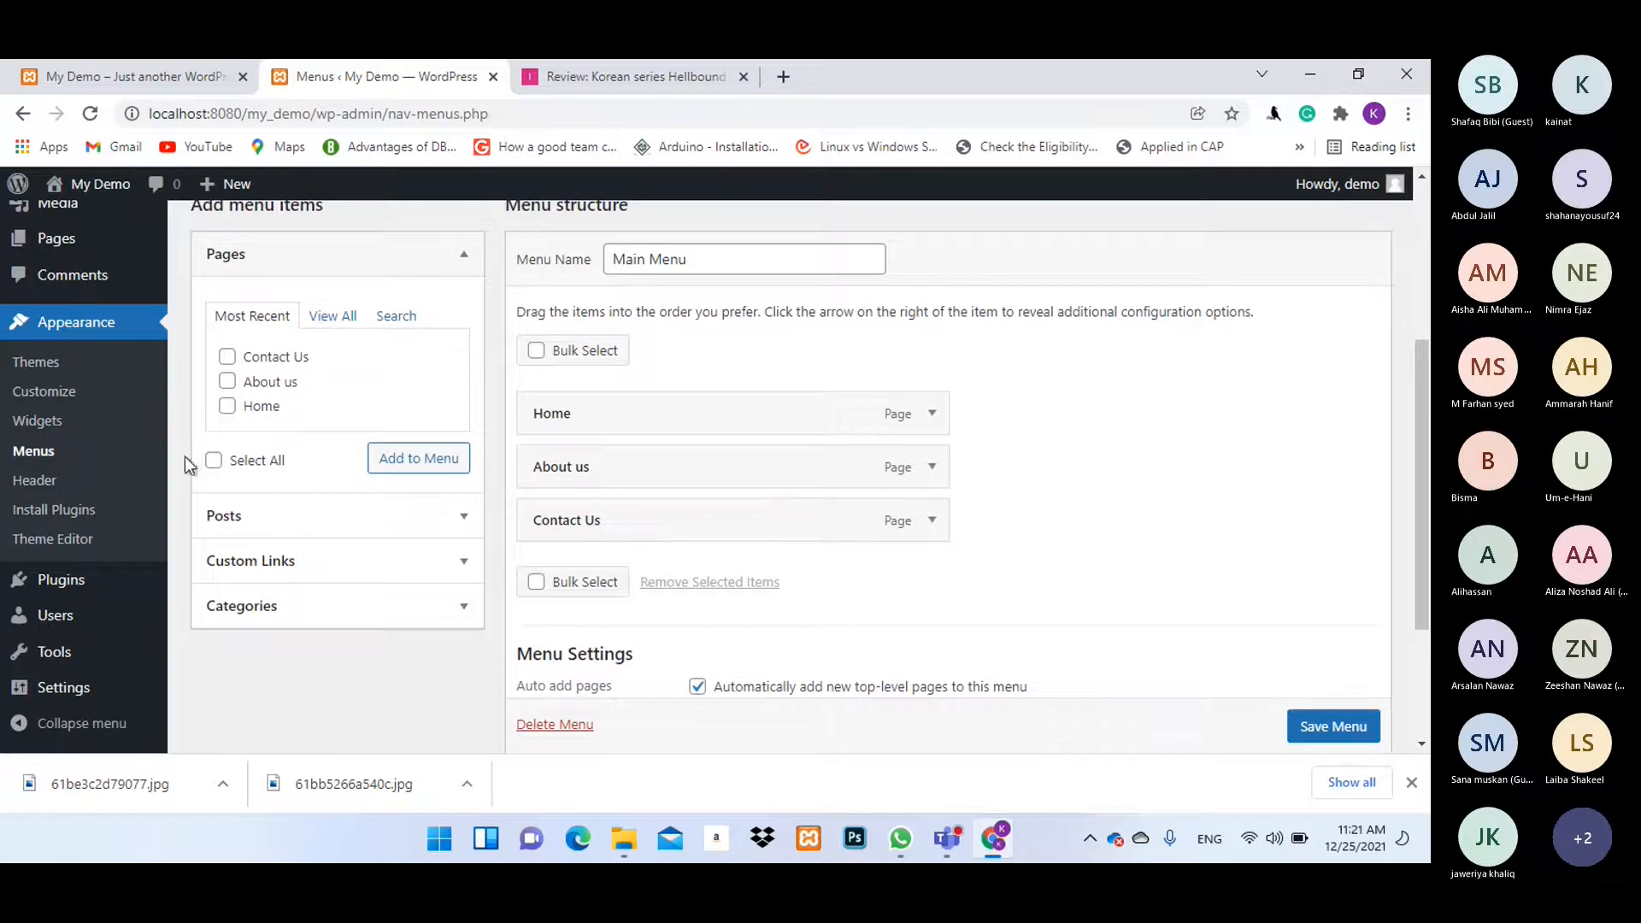
Look through the posts, custom link fields and categories available as items for the Main Menu.
left_click(253, 523)
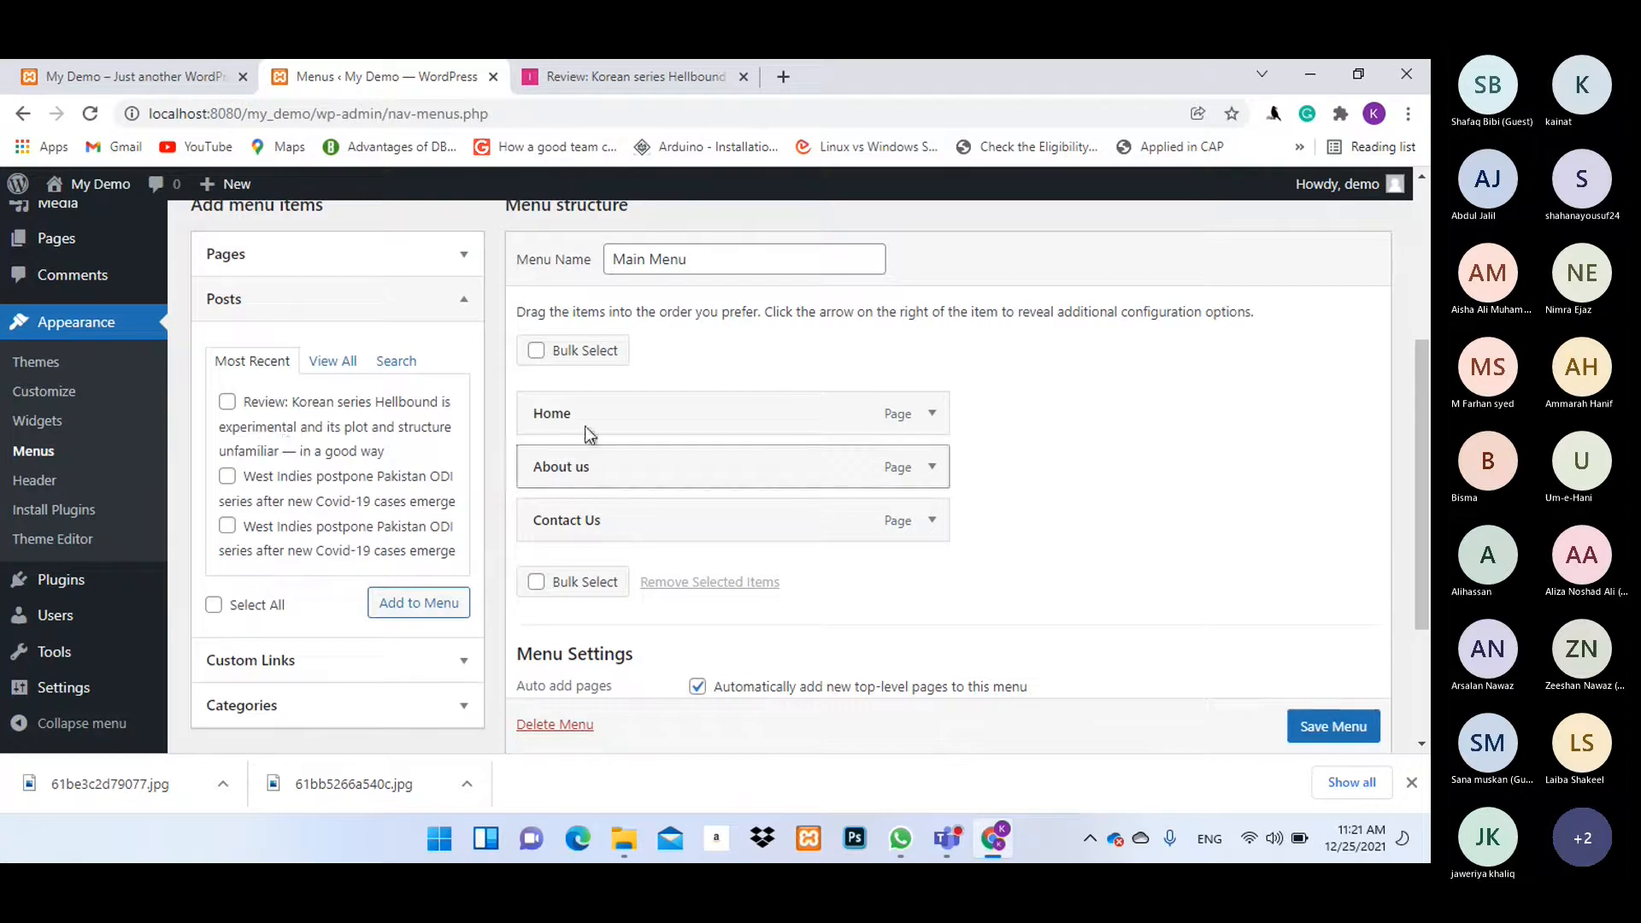
left_click(282, 663)
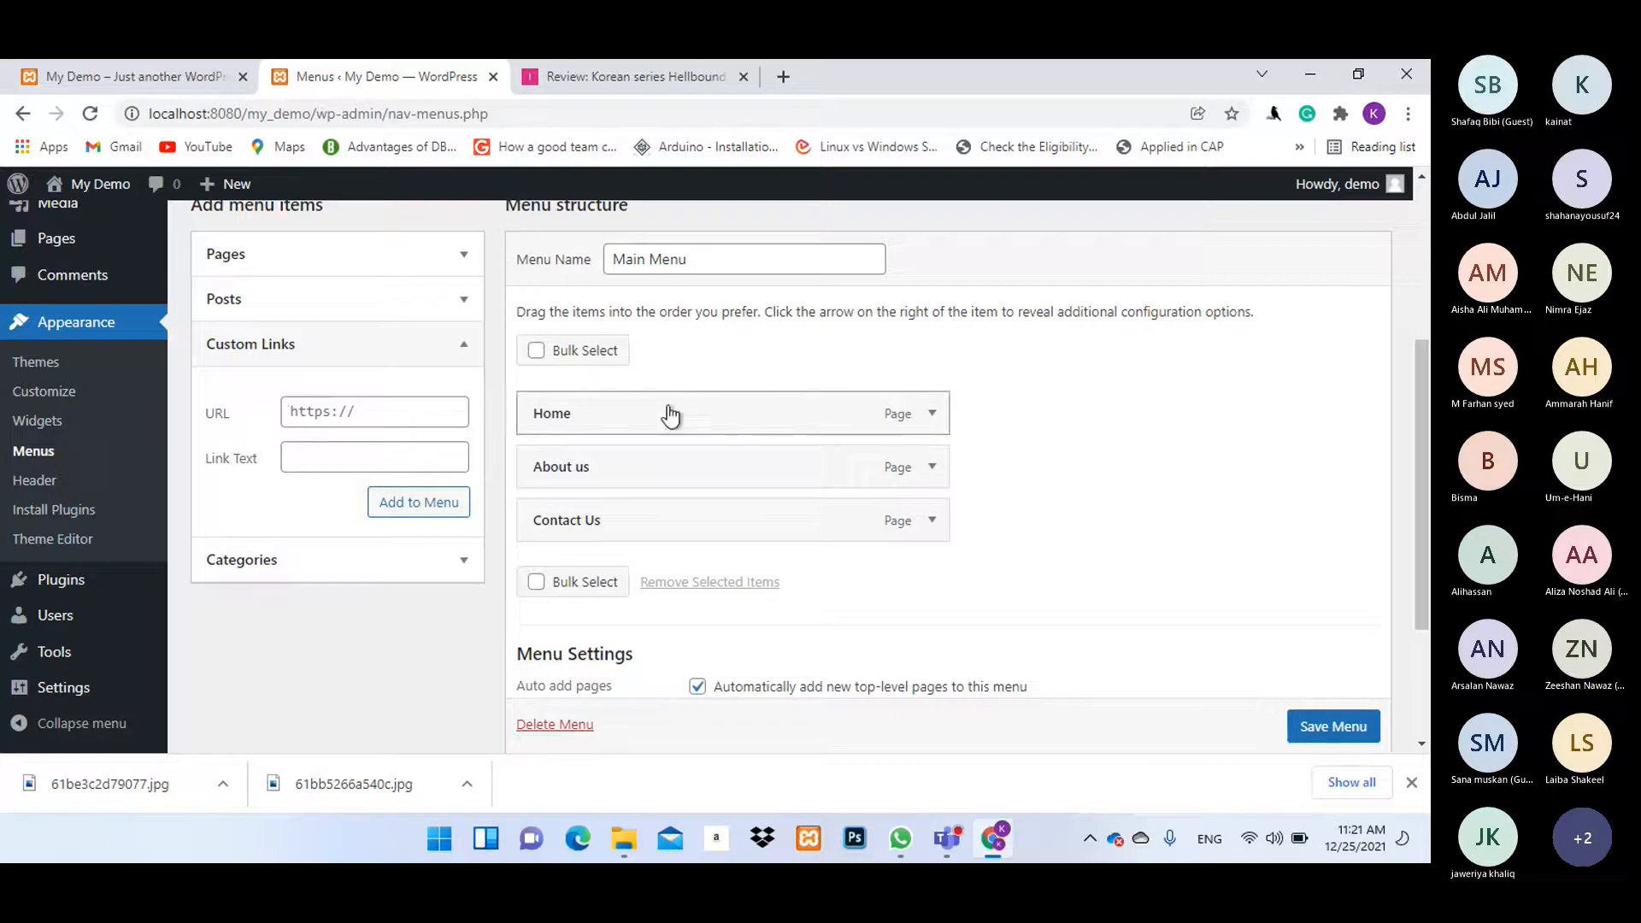
left_click(284, 560)
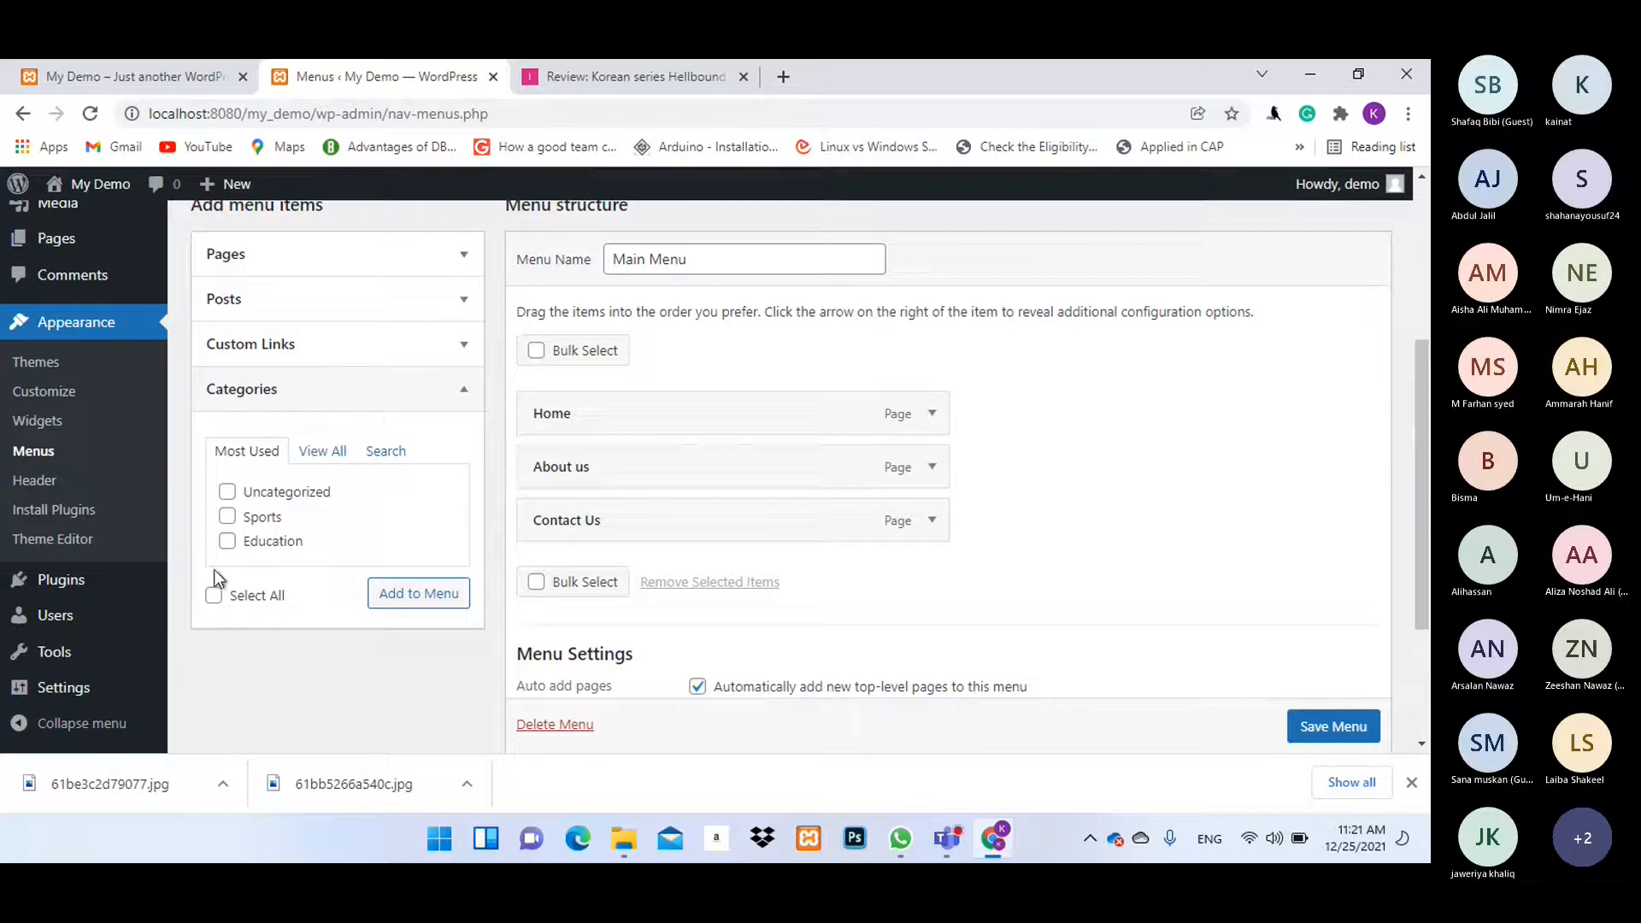
Add the Sports and Education categories to the Main Menu.
left_click(227, 540)
left_click(227, 517)
left_click(405, 595)
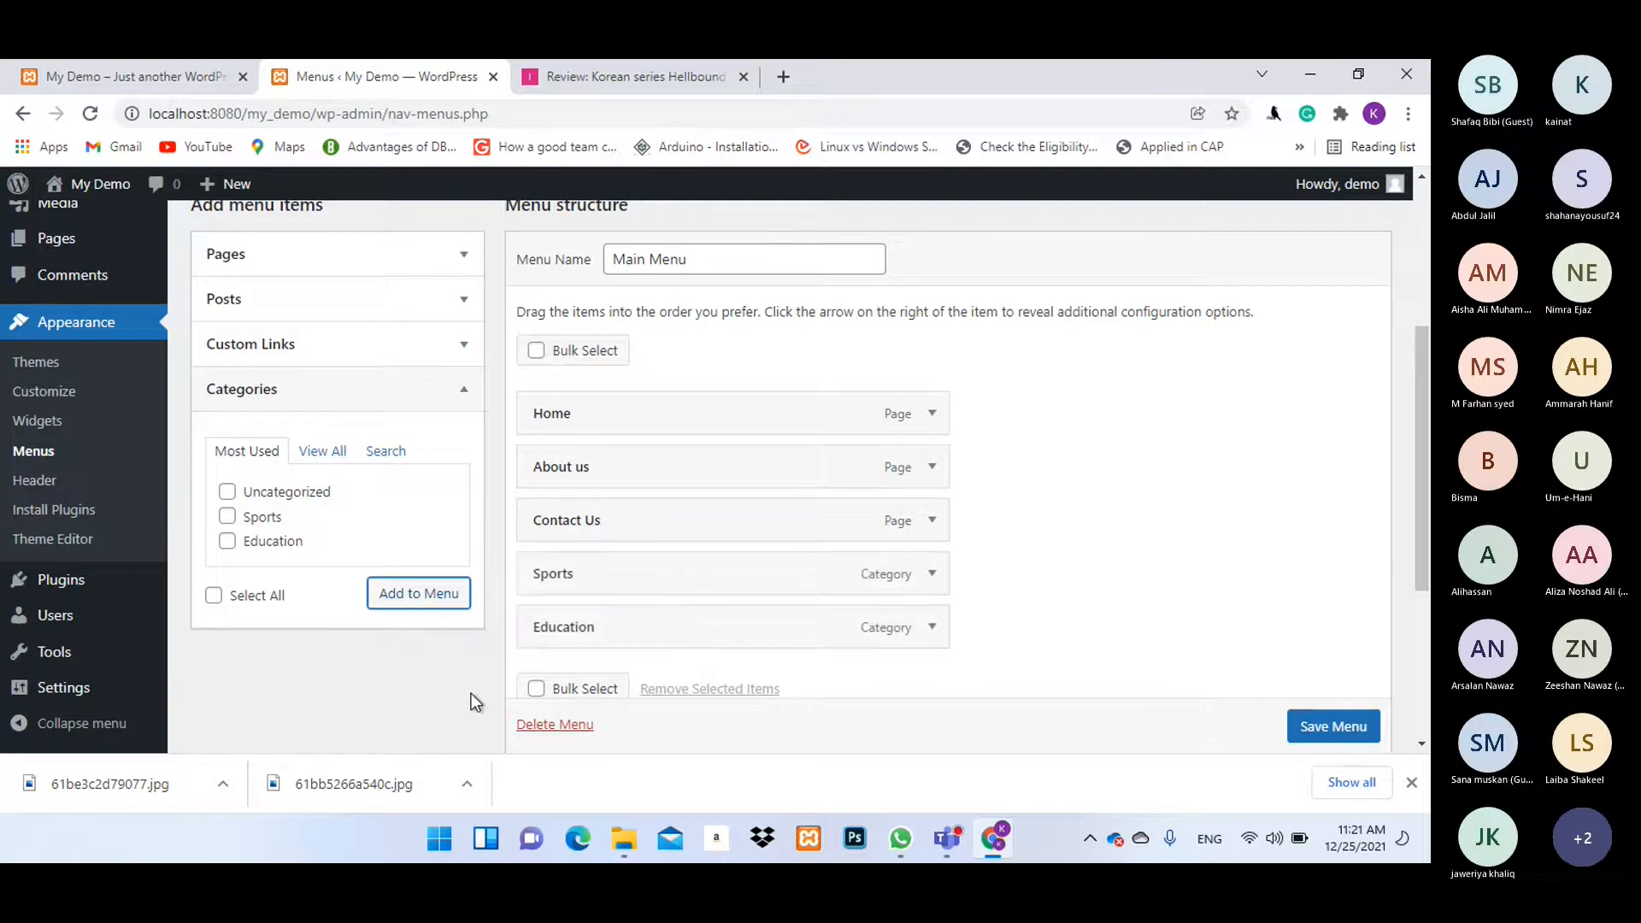
Reorder the Main Menu so Sports and Education sit between About us and Contact Us, and save the menu.
scroll(1124, 449, "down", 3)
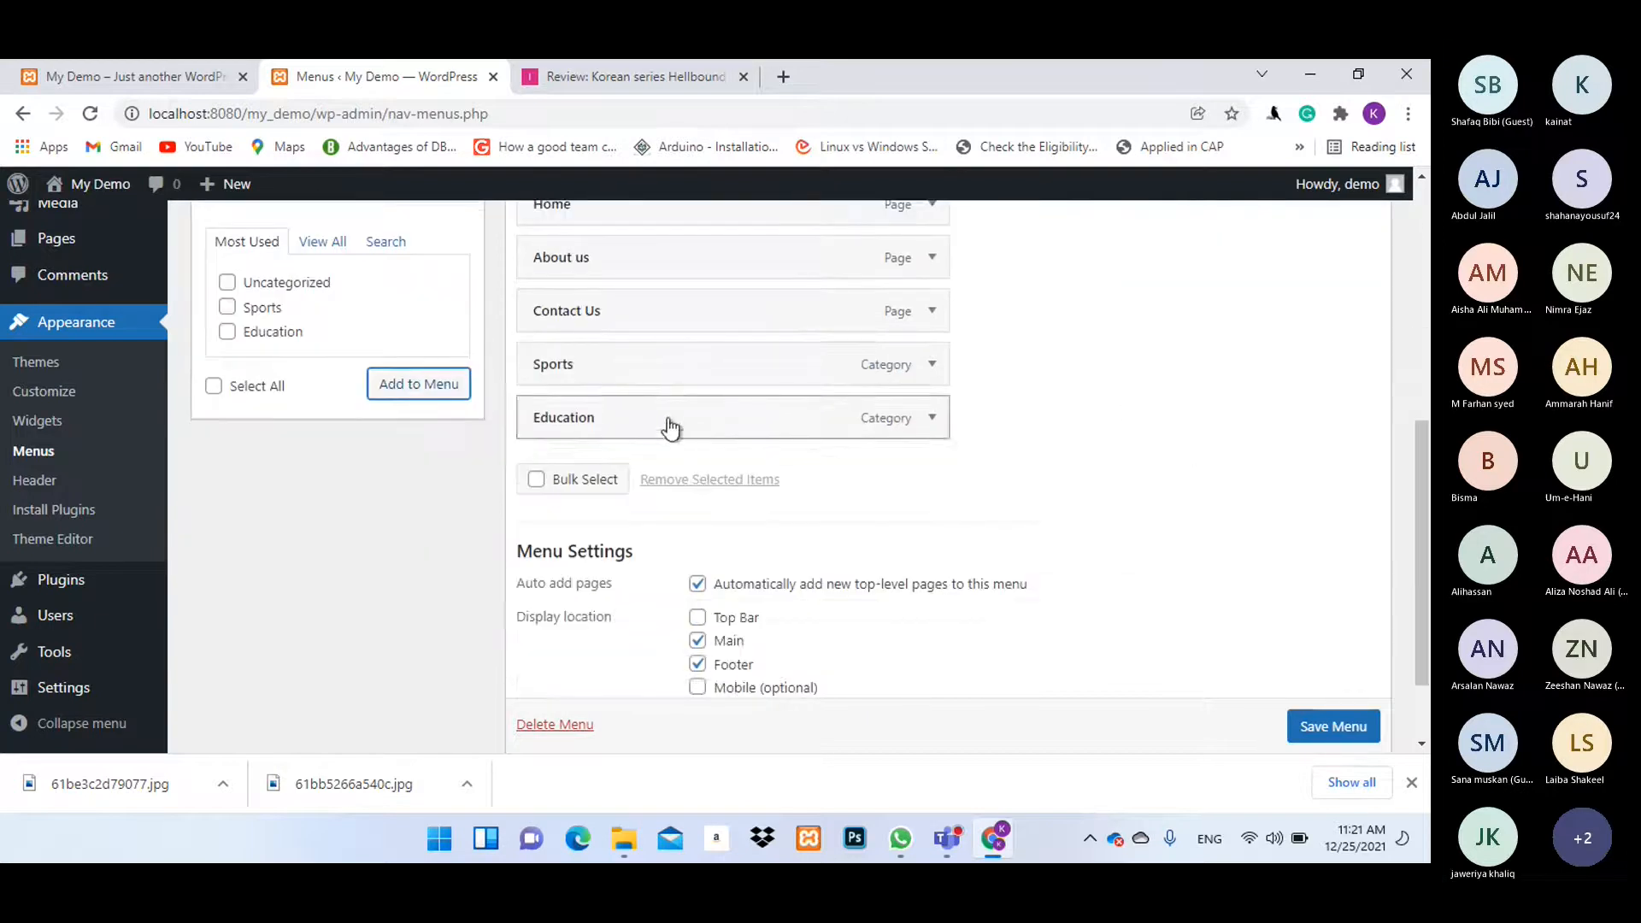
scroll(696, 342, "up", 2)
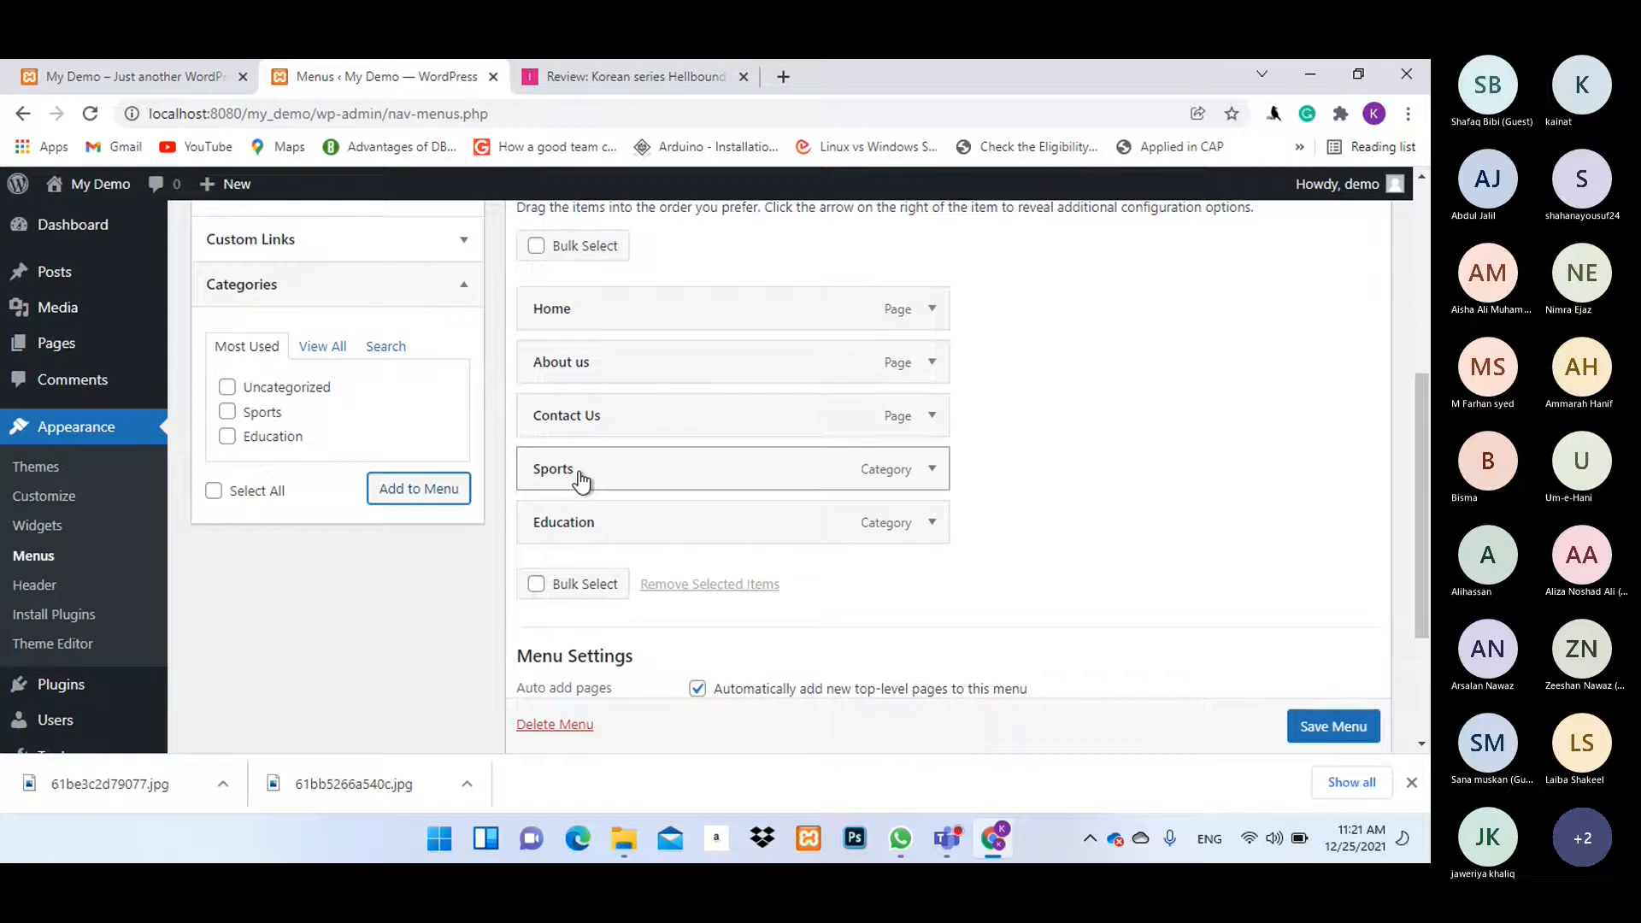
left_click_drag(577, 479, 577, 423)
left_click_drag(575, 523, 579, 469)
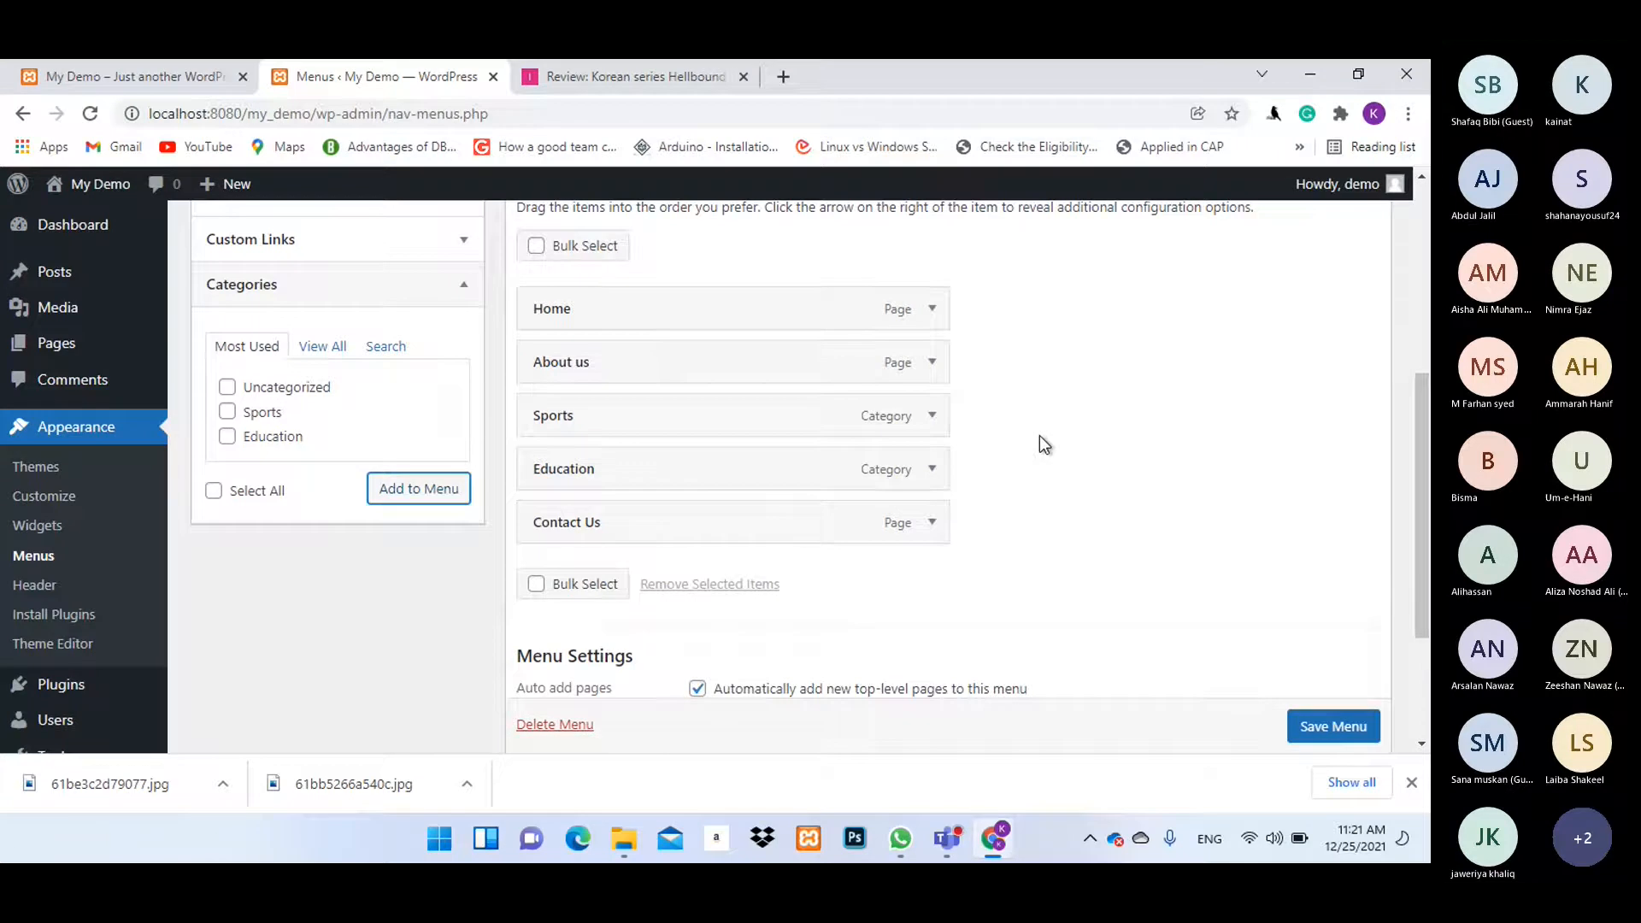
scroll(1039, 434, "up", 2)
scroll(1039, 434, "down", 2)
scroll(1039, 434, "down", 3)
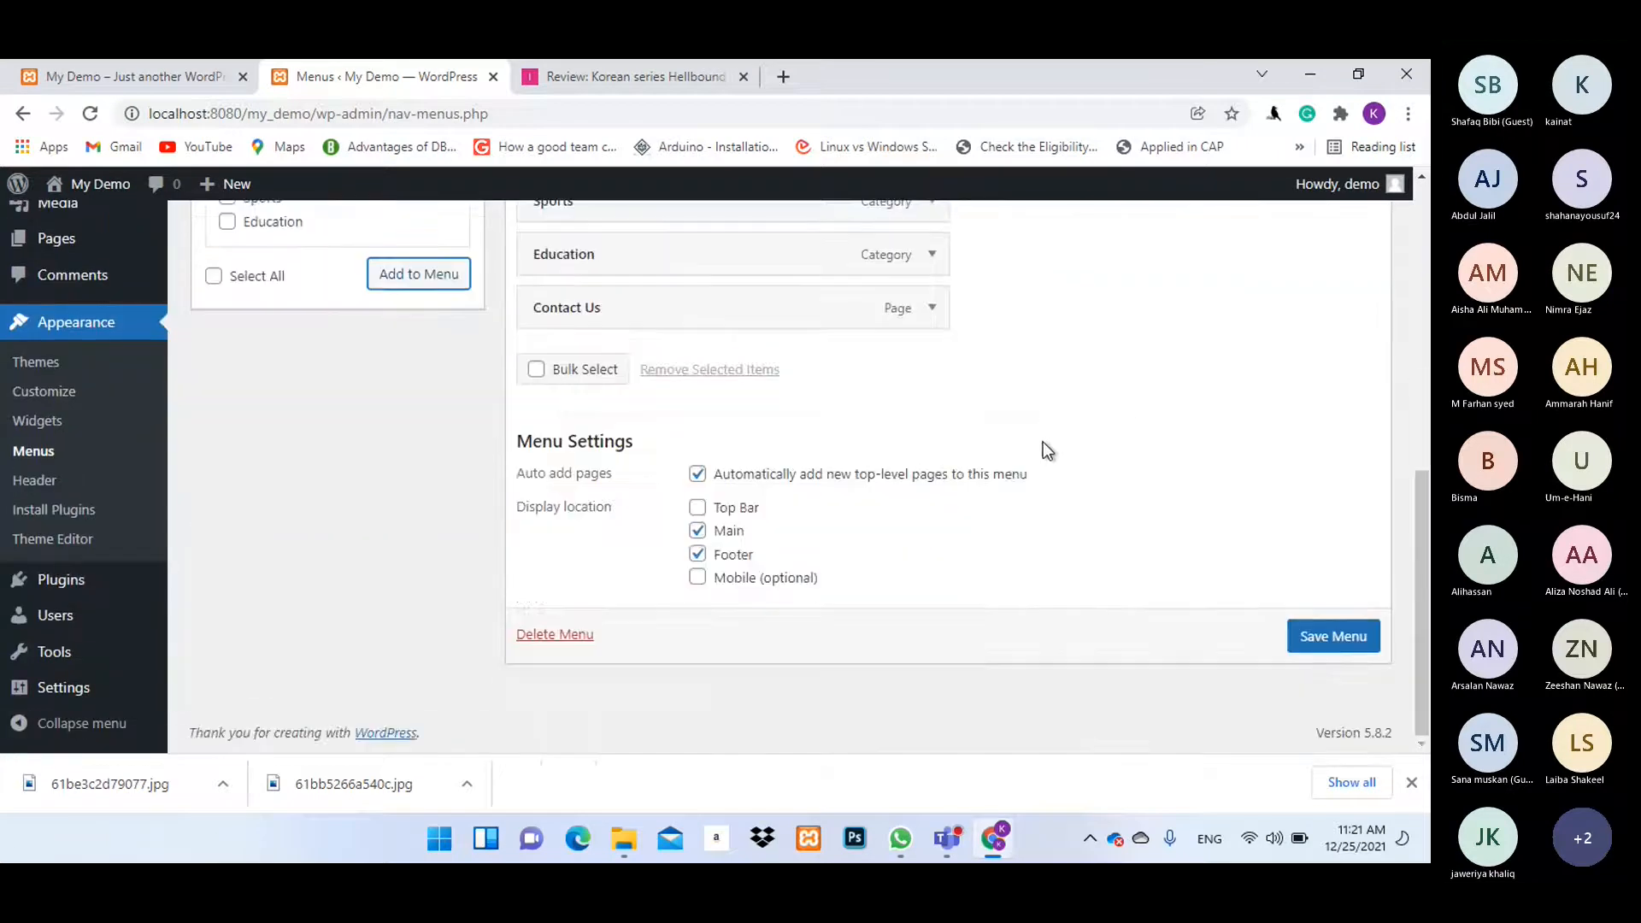
left_click(1322, 633)
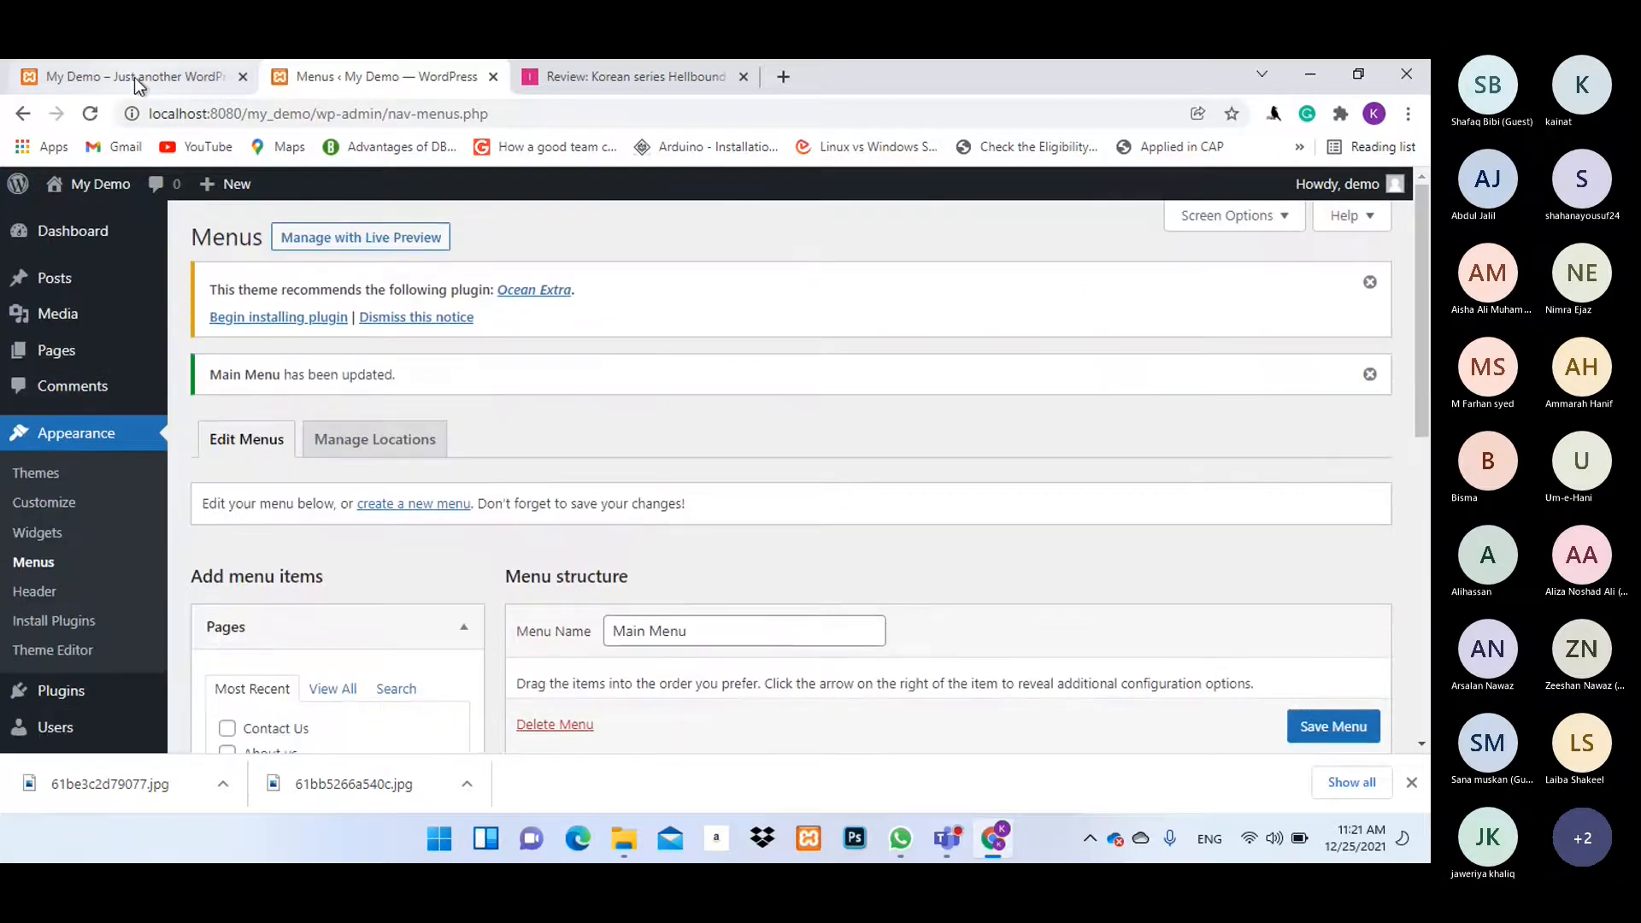
Reload the My Demo site and check its Home and About us pages through the site's navigation menu.
left_click(135, 77)
key("F5")
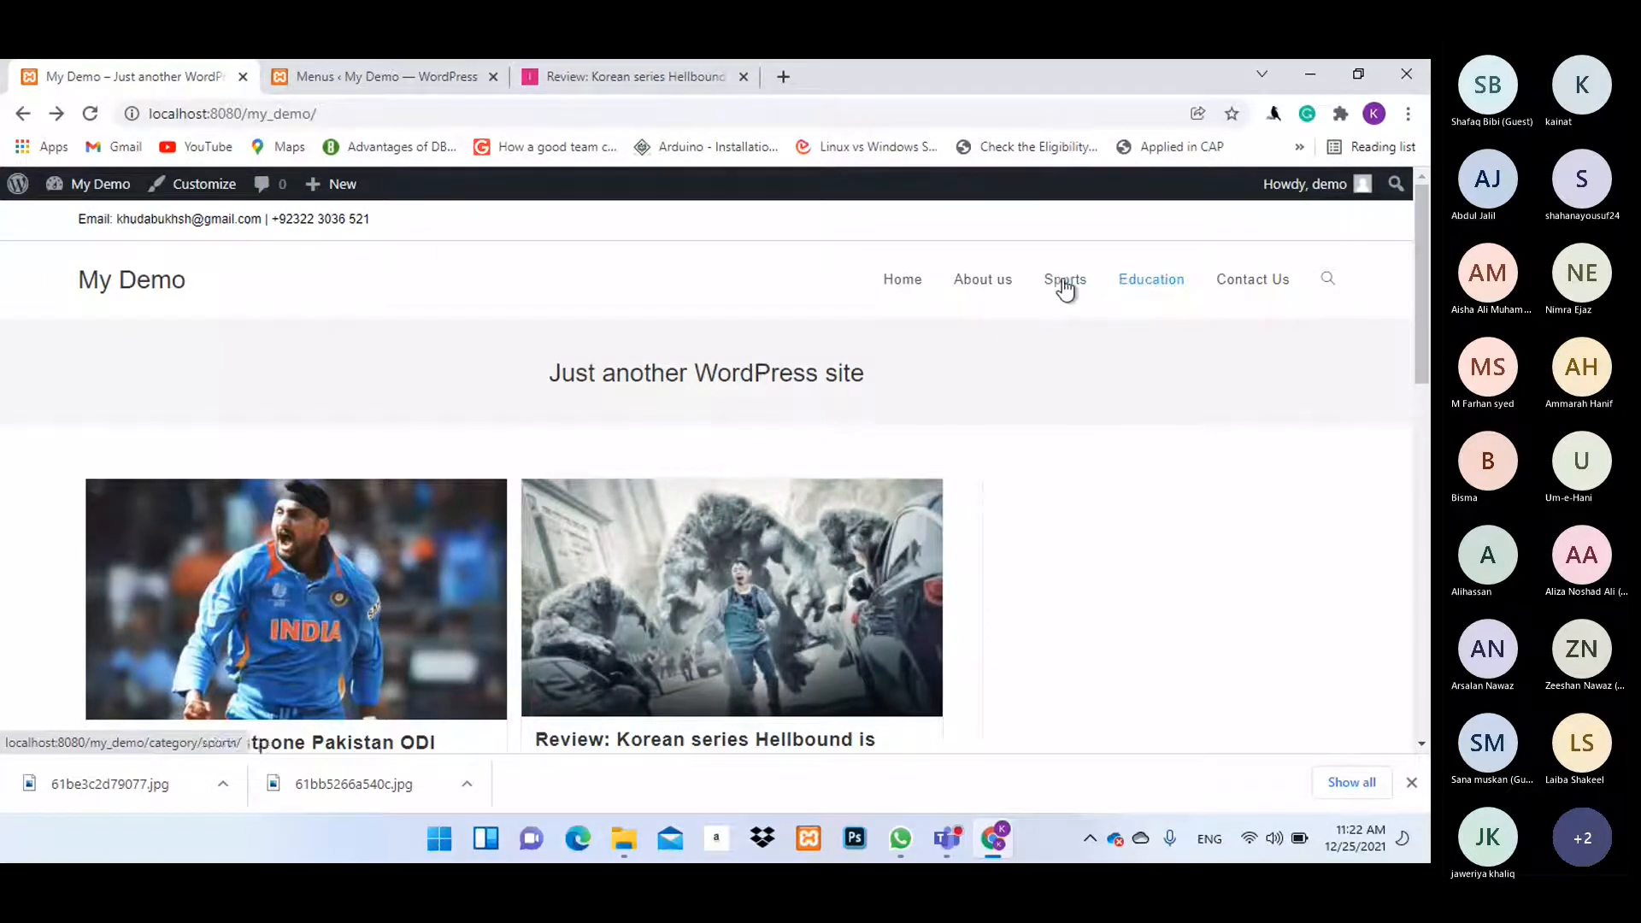
left_click(897, 290)
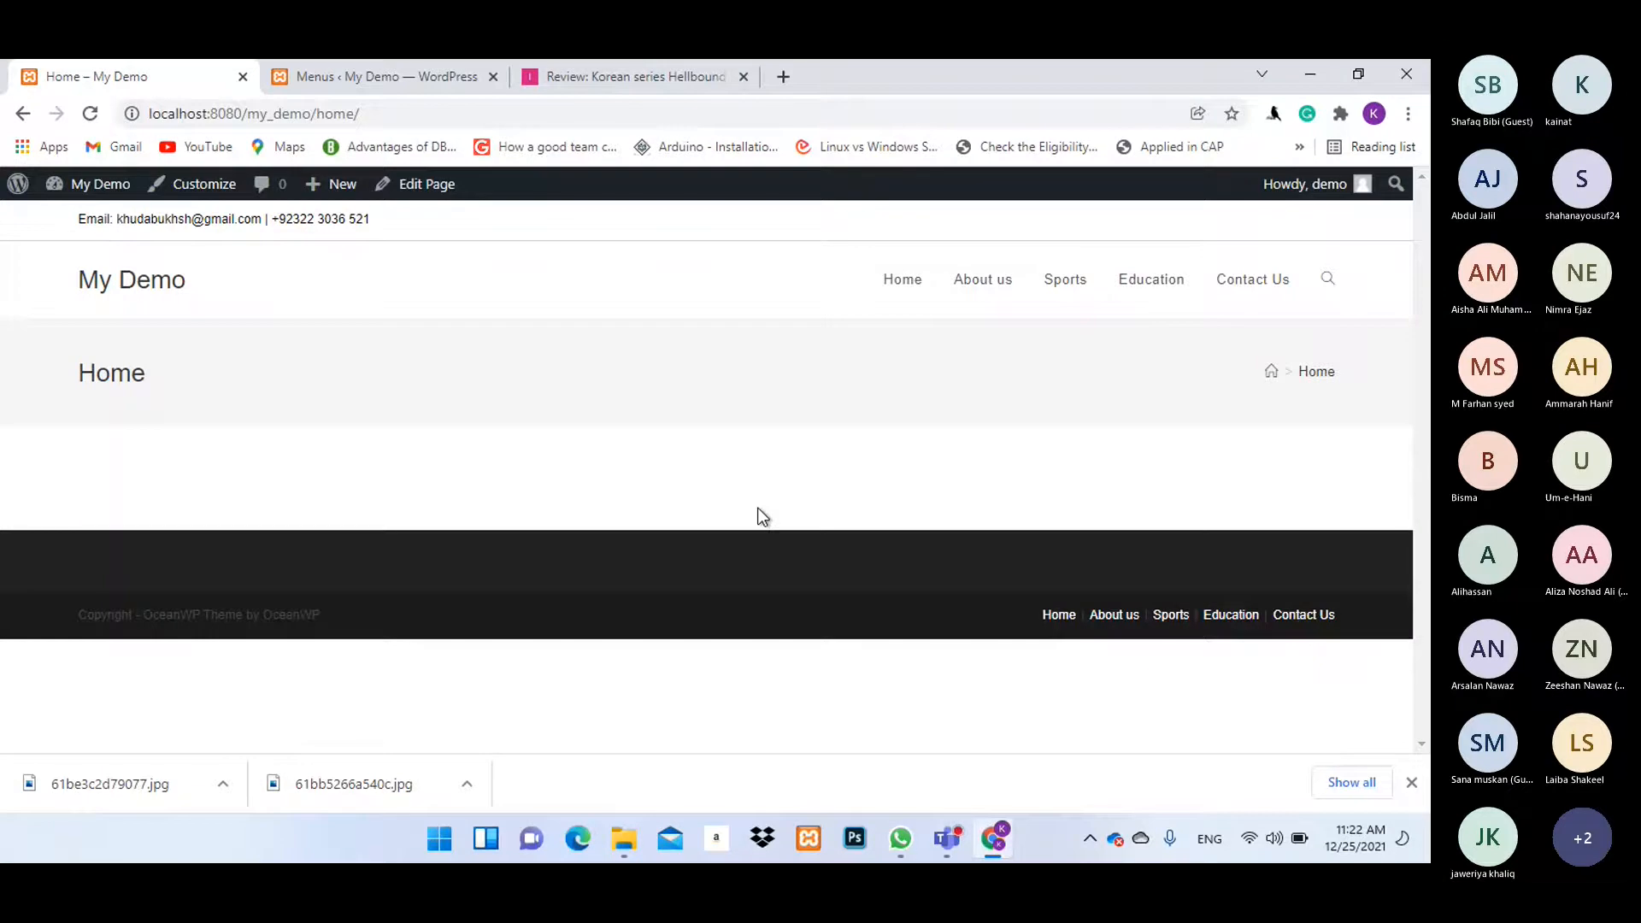
left_click(982, 280)
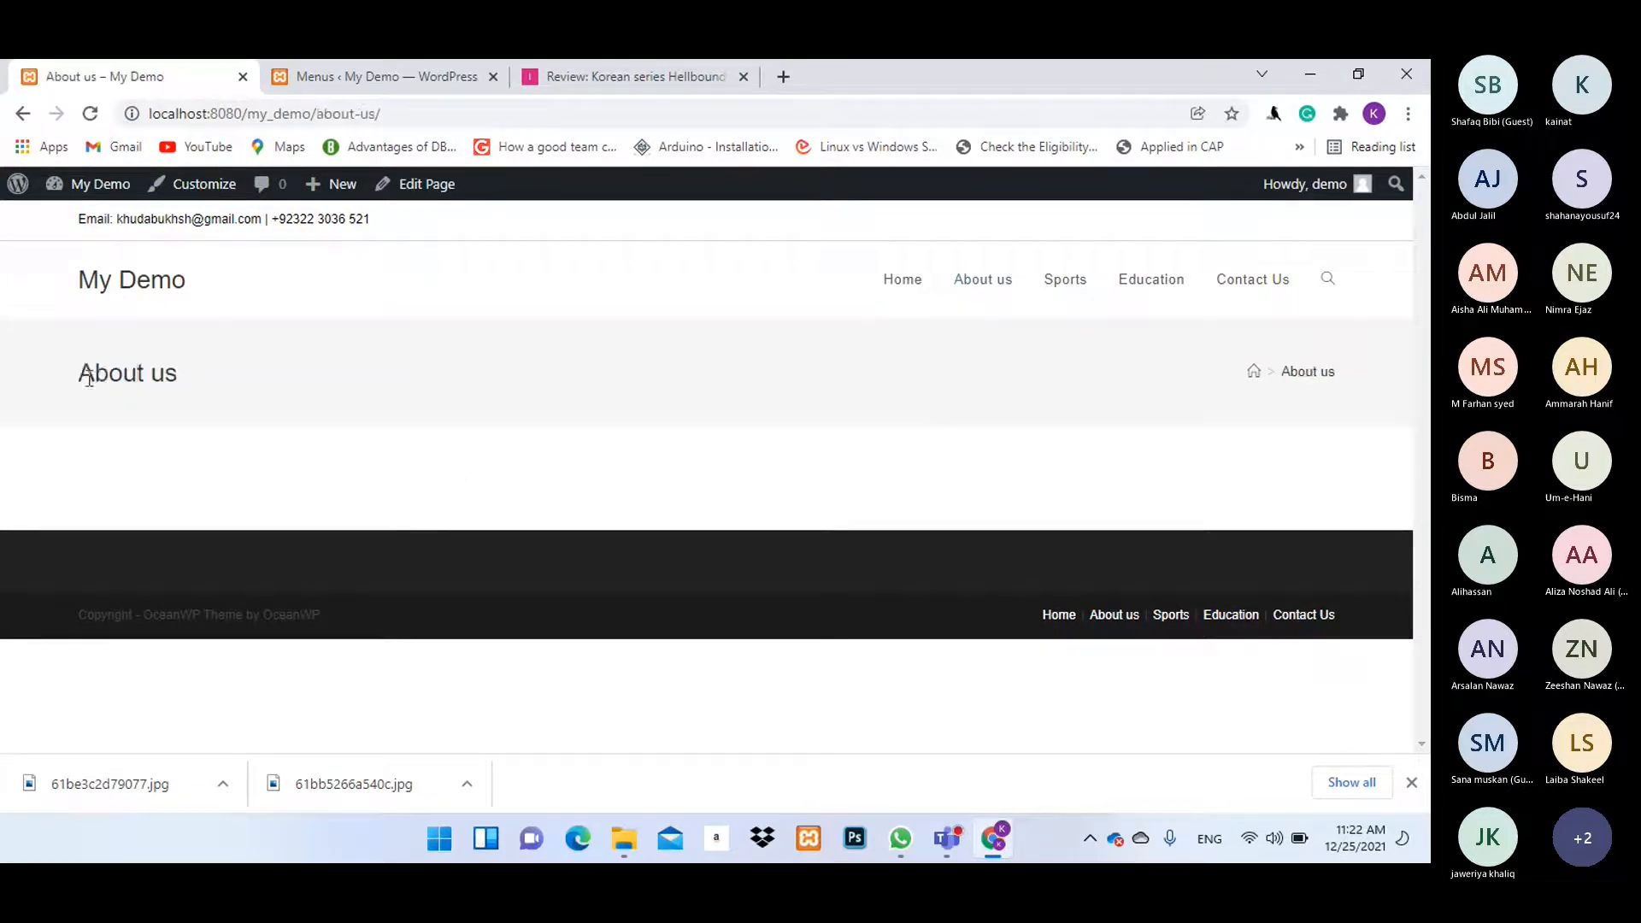
left_click_drag(77, 372, 239, 381)
left_click(760, 338)
Open Sports from the site's navigation menu and look over the heading and posts in its category archive.
left_click(1055, 291)
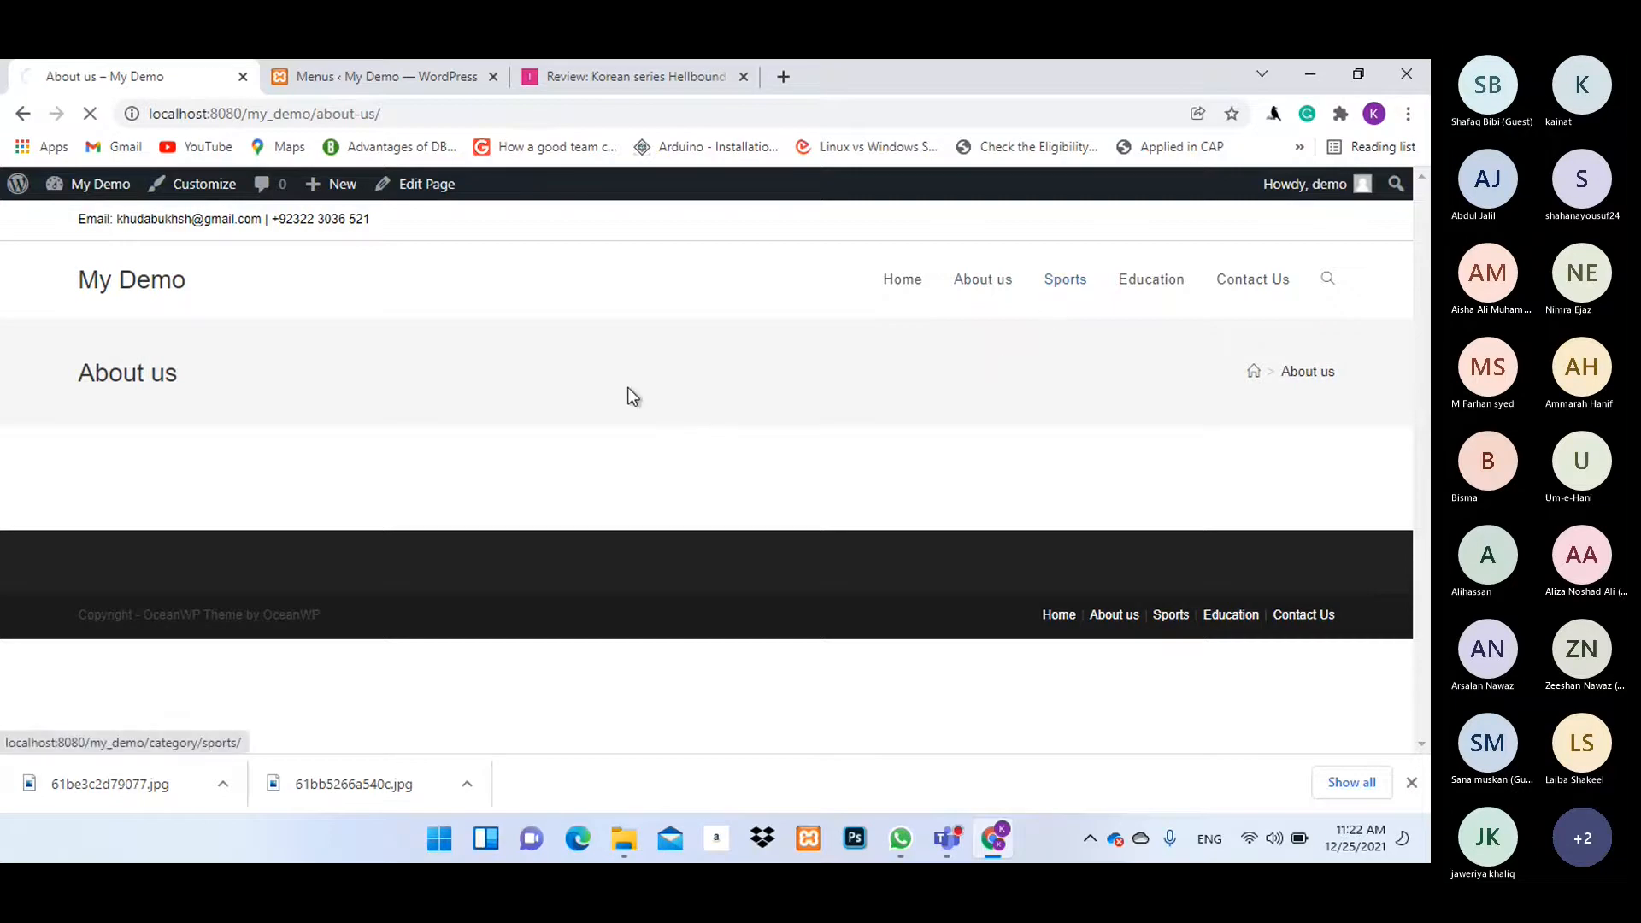
scroll(1015, 391, "down", 5)
scroll(1015, 391, "up", 5)
left_click_drag(75, 373, 190, 381)
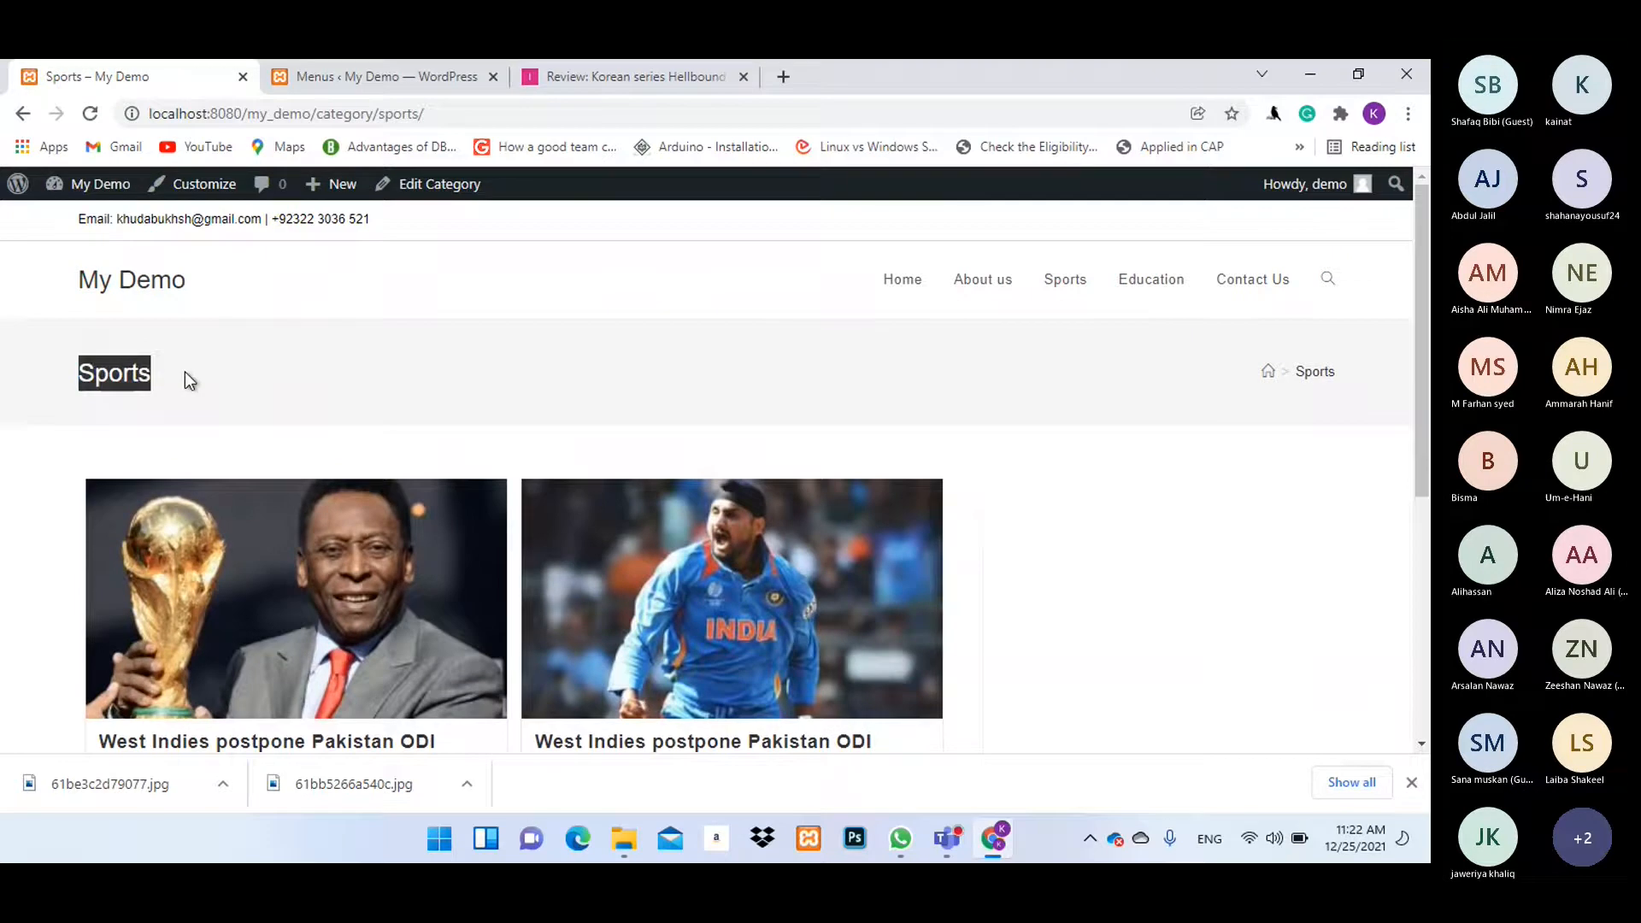
left_click(185, 373)
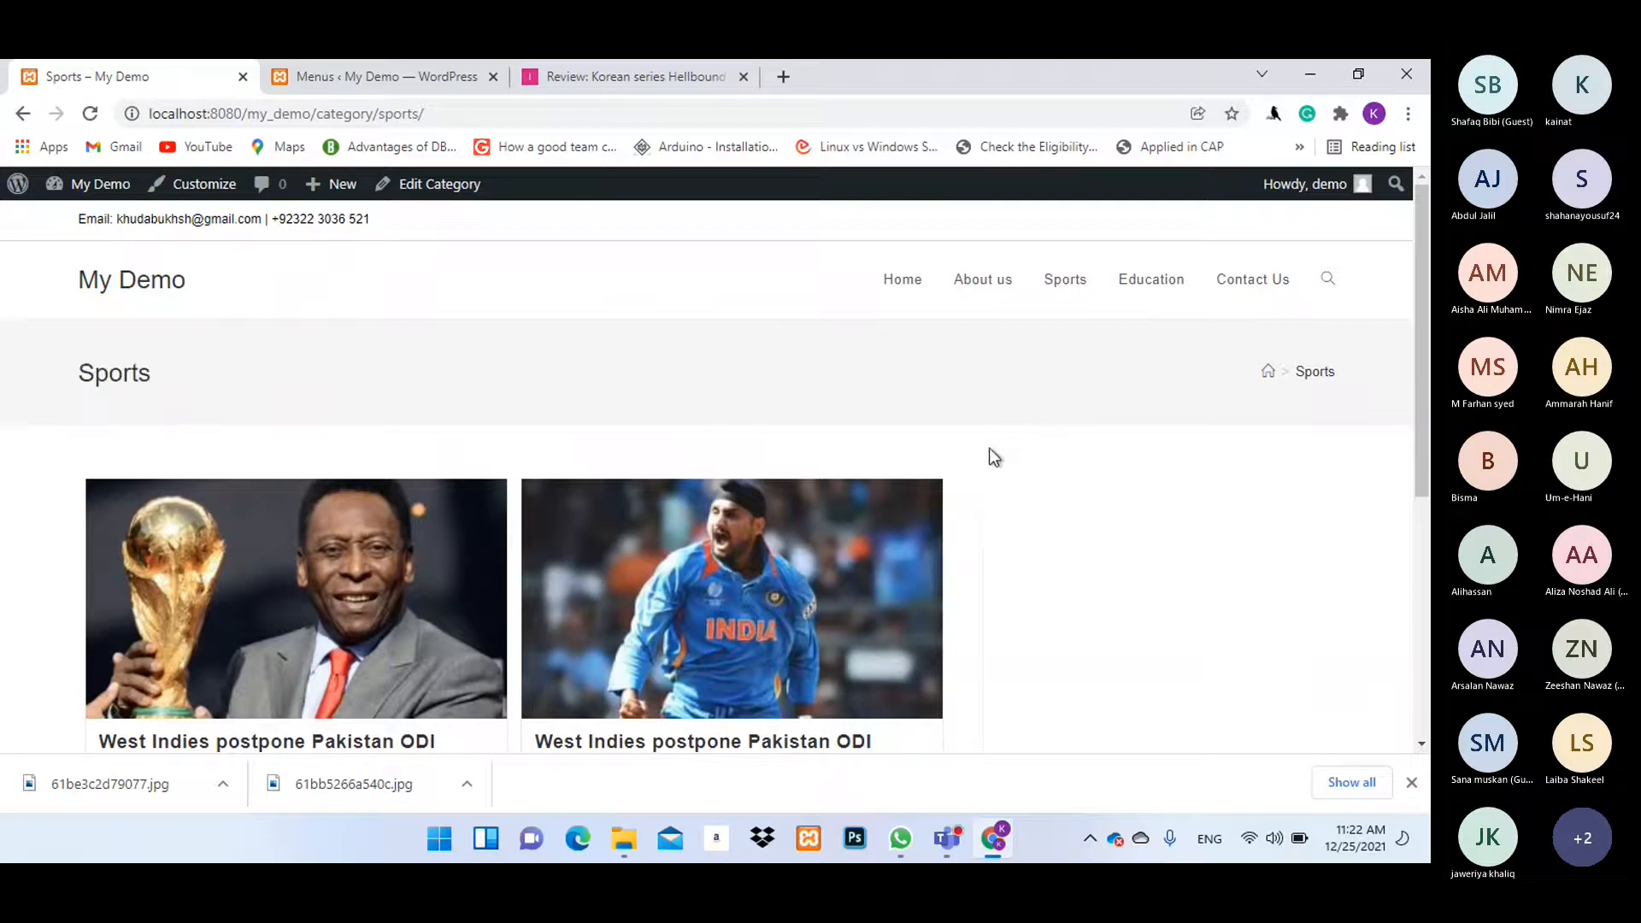
scroll(989, 450, "down", 5)
scroll(993, 459, "up", 3)
scroll(993, 460, "down", 3)
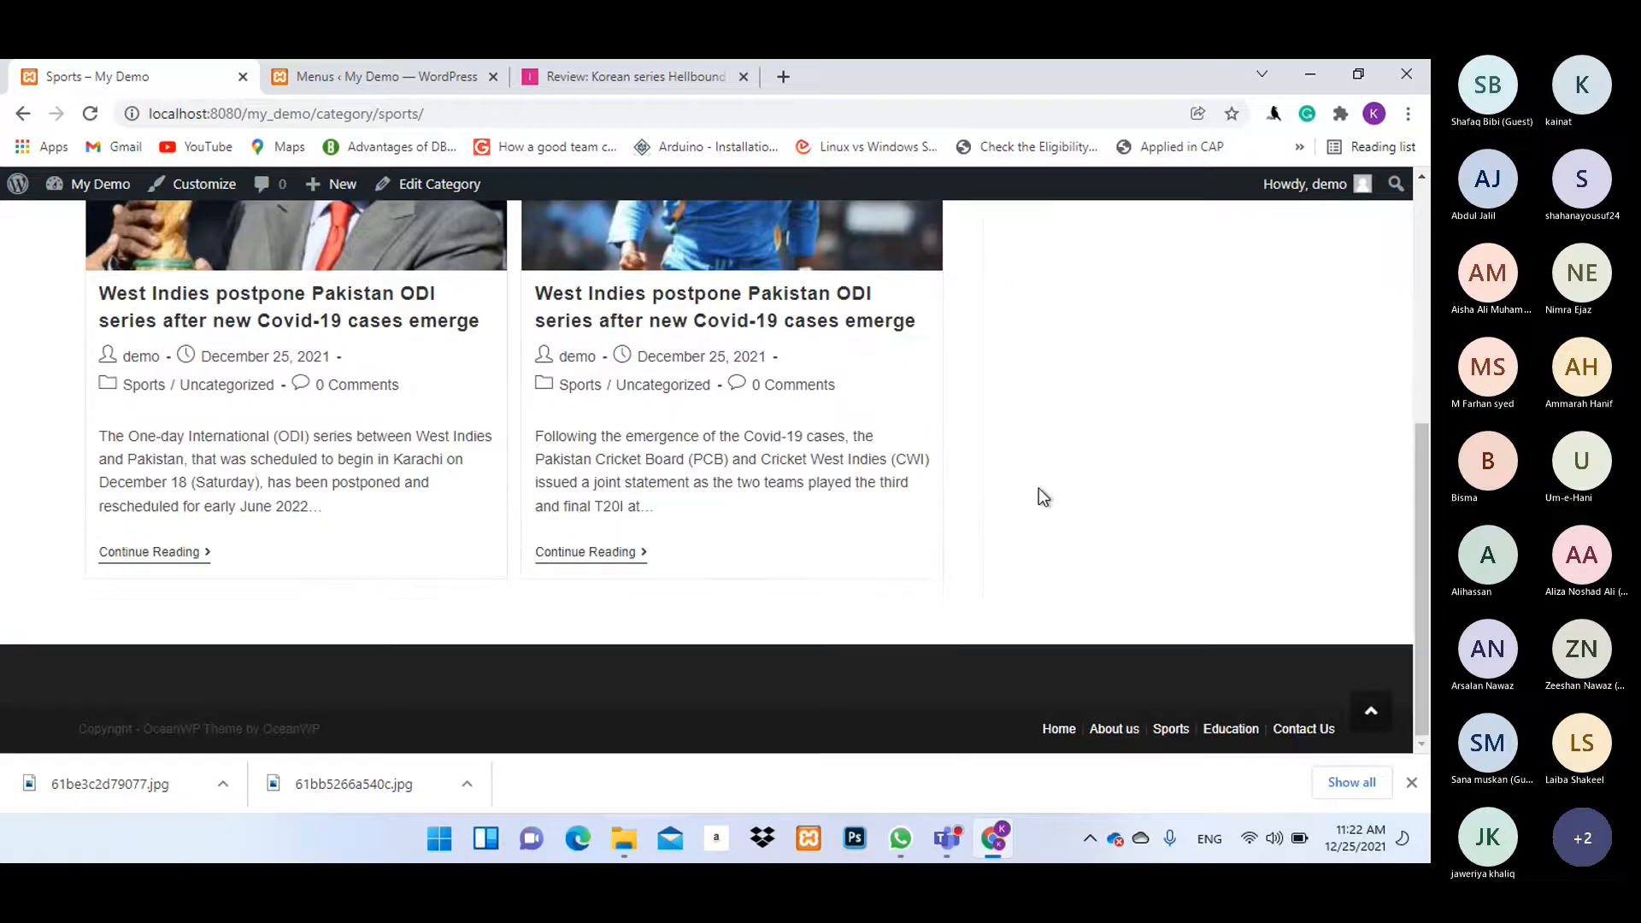
scroll(1039, 489, "up", 5)
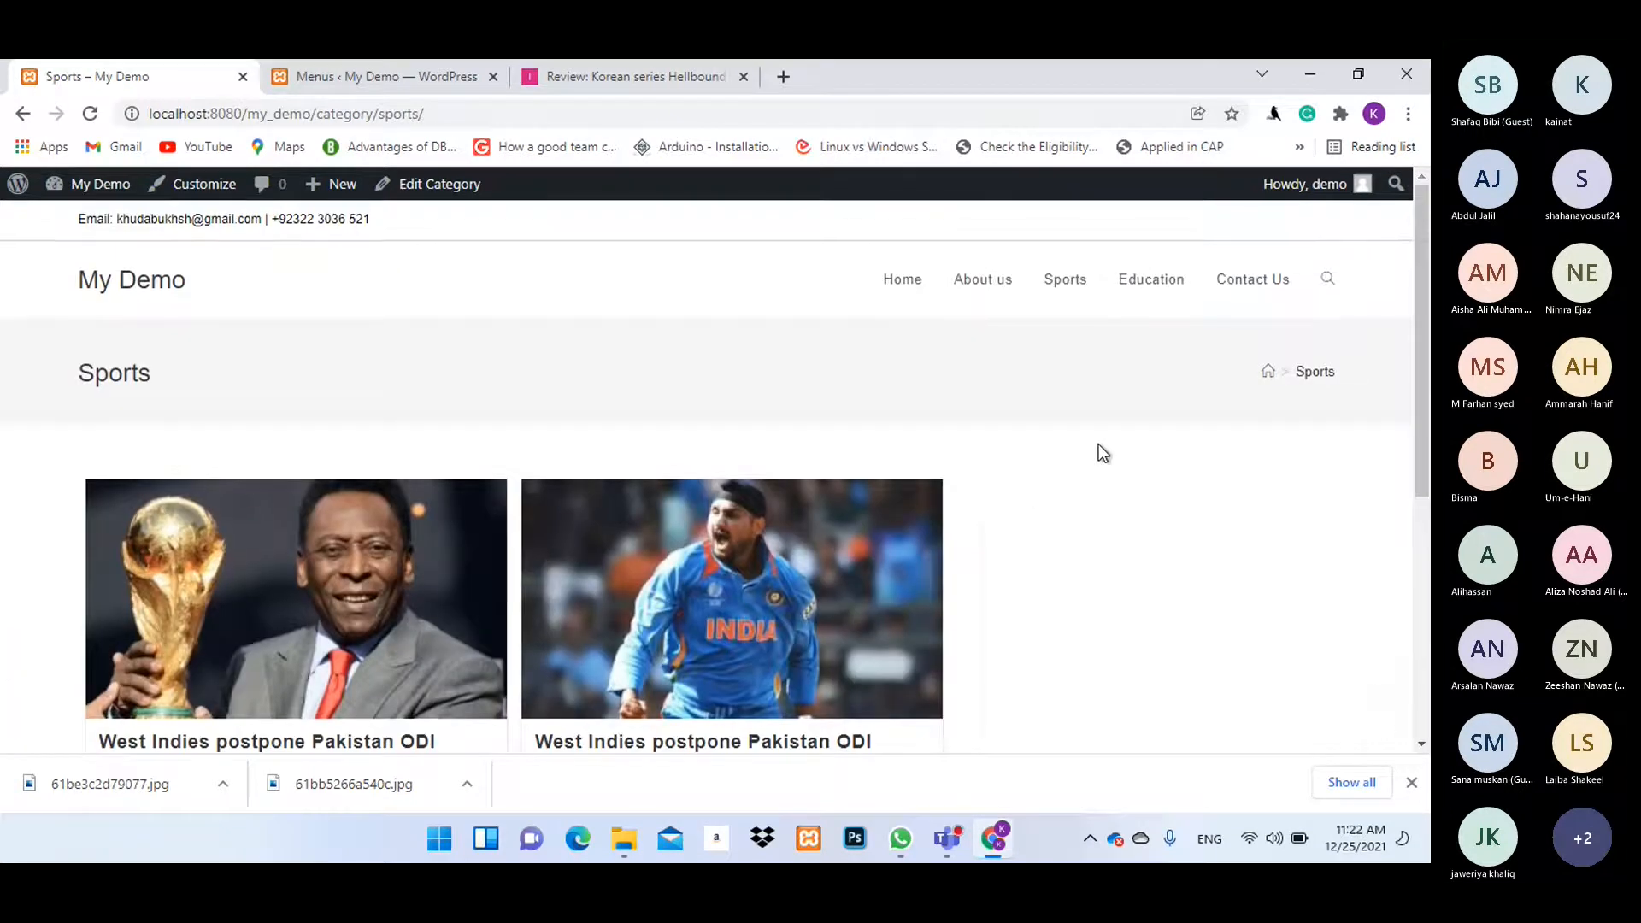
Look over the post in the Education category archive and open the Contact Us page.
left_click(1154, 280)
scroll(734, 513, "down", 2)
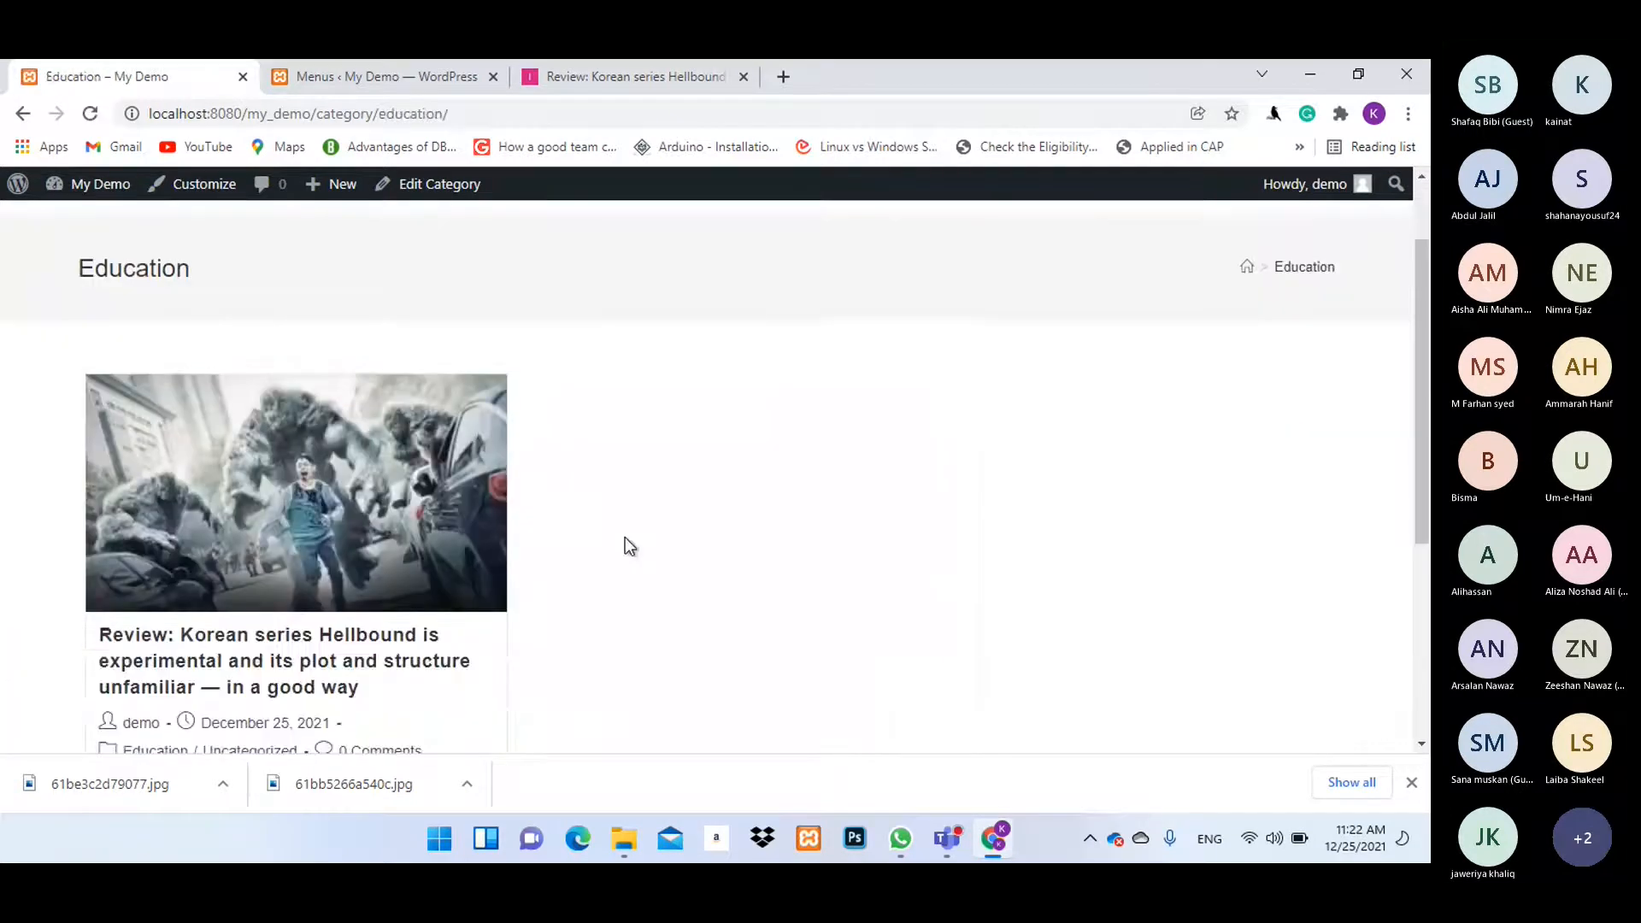
scroll(487, 564, "down", 3)
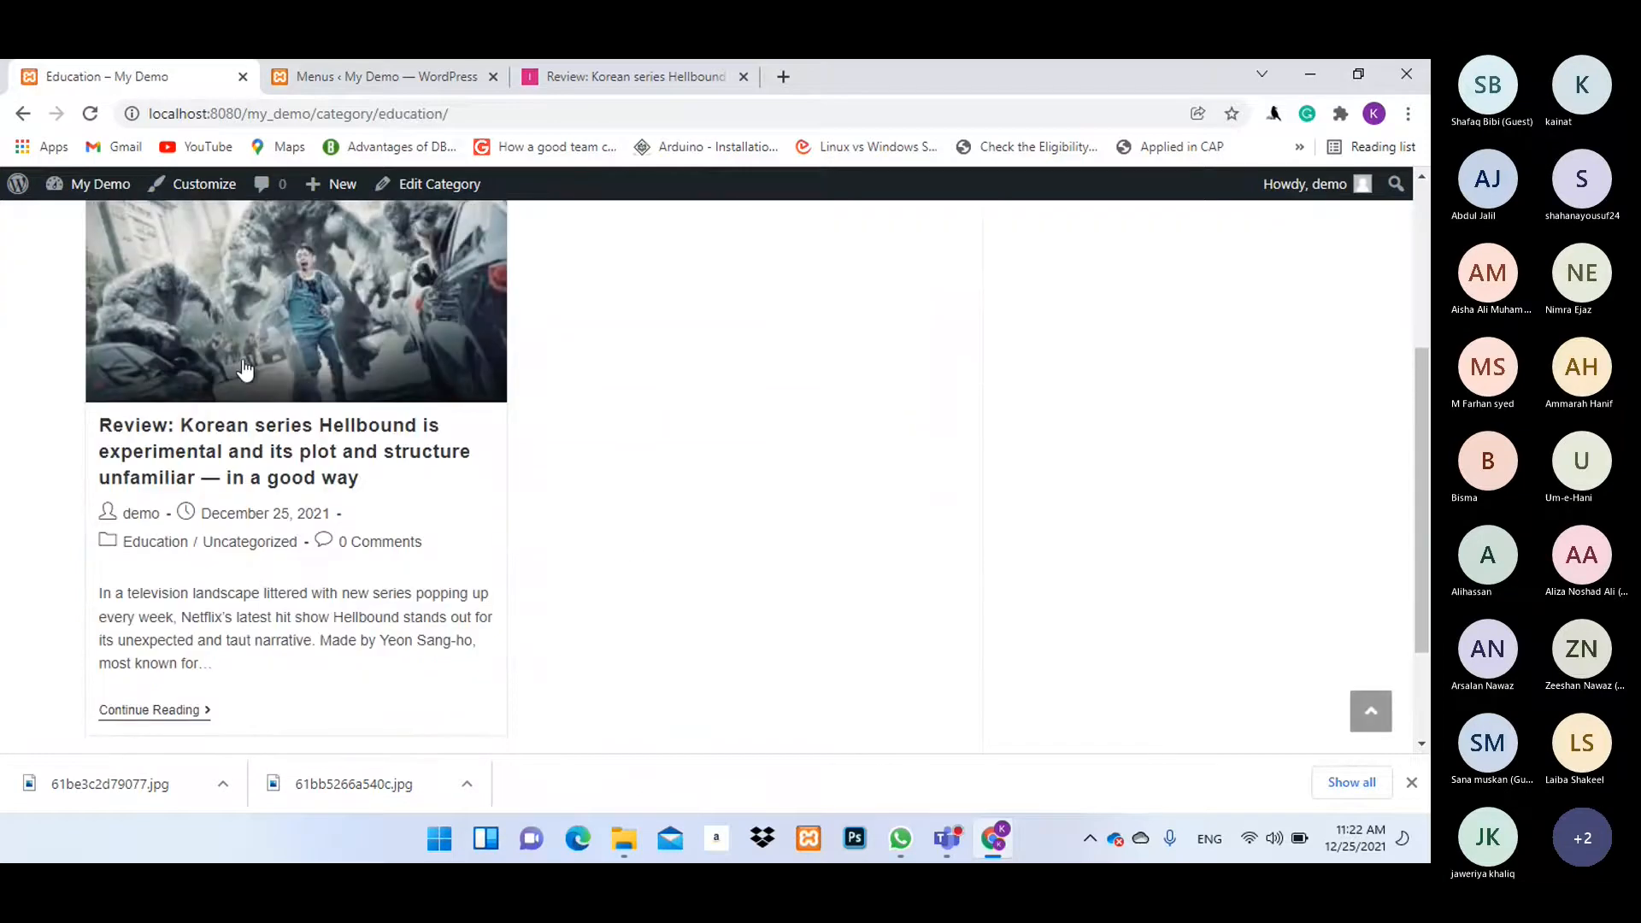
scroll(351, 528, "down", 3)
scroll(351, 528, "up", 4)
scroll(353, 530, "down", 3)
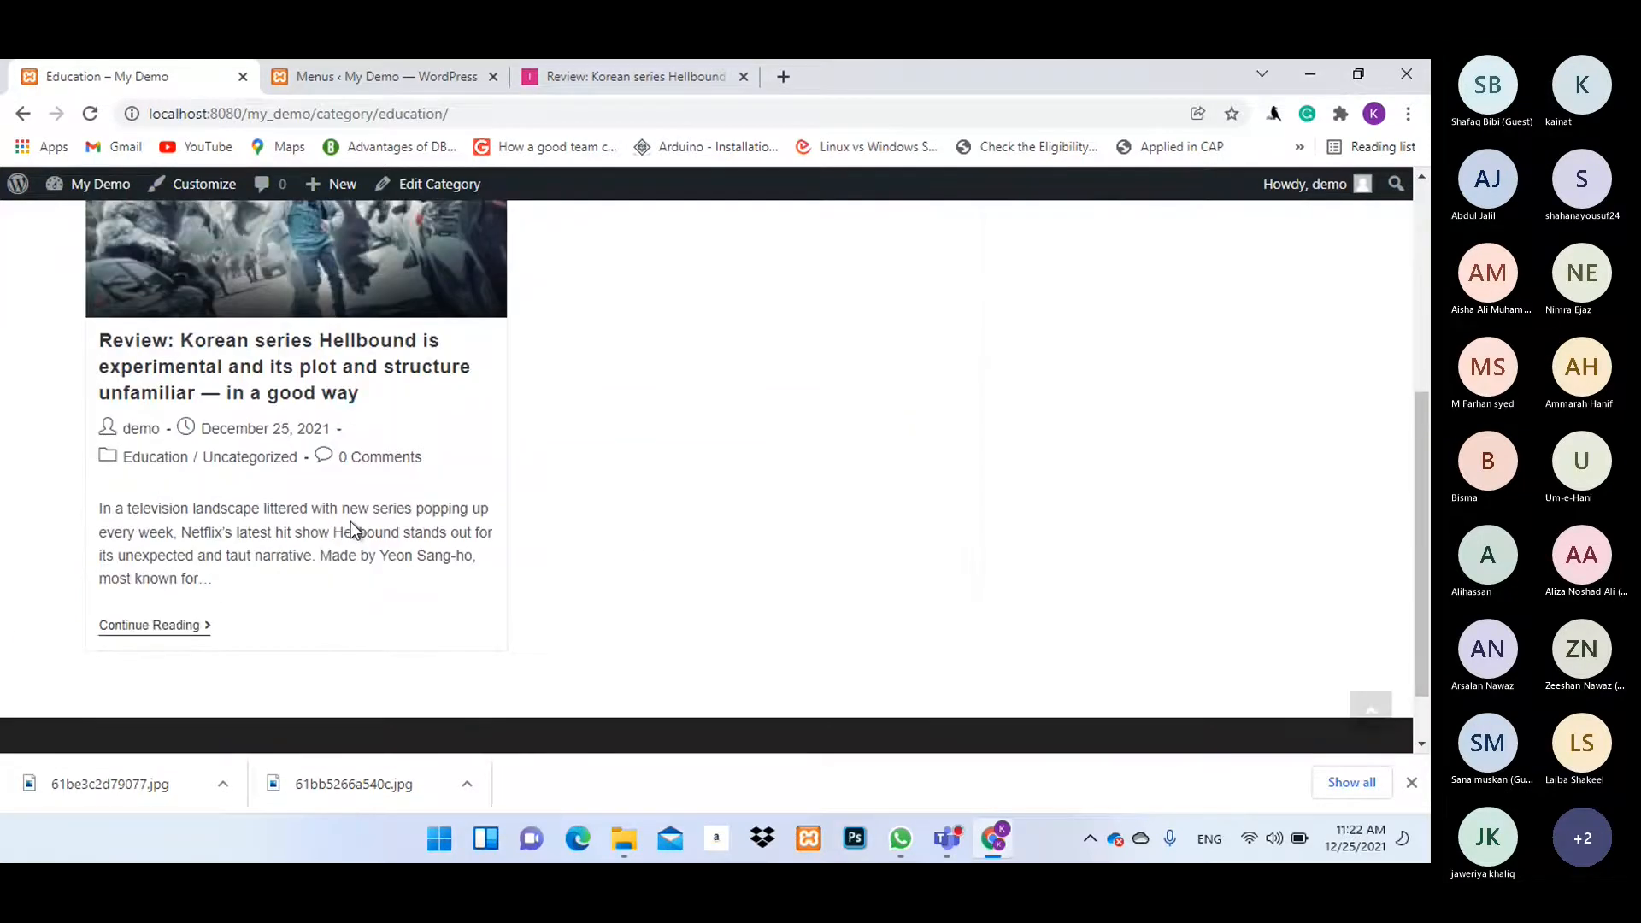
scroll(352, 530, "up", 5)
left_click(1236, 289)
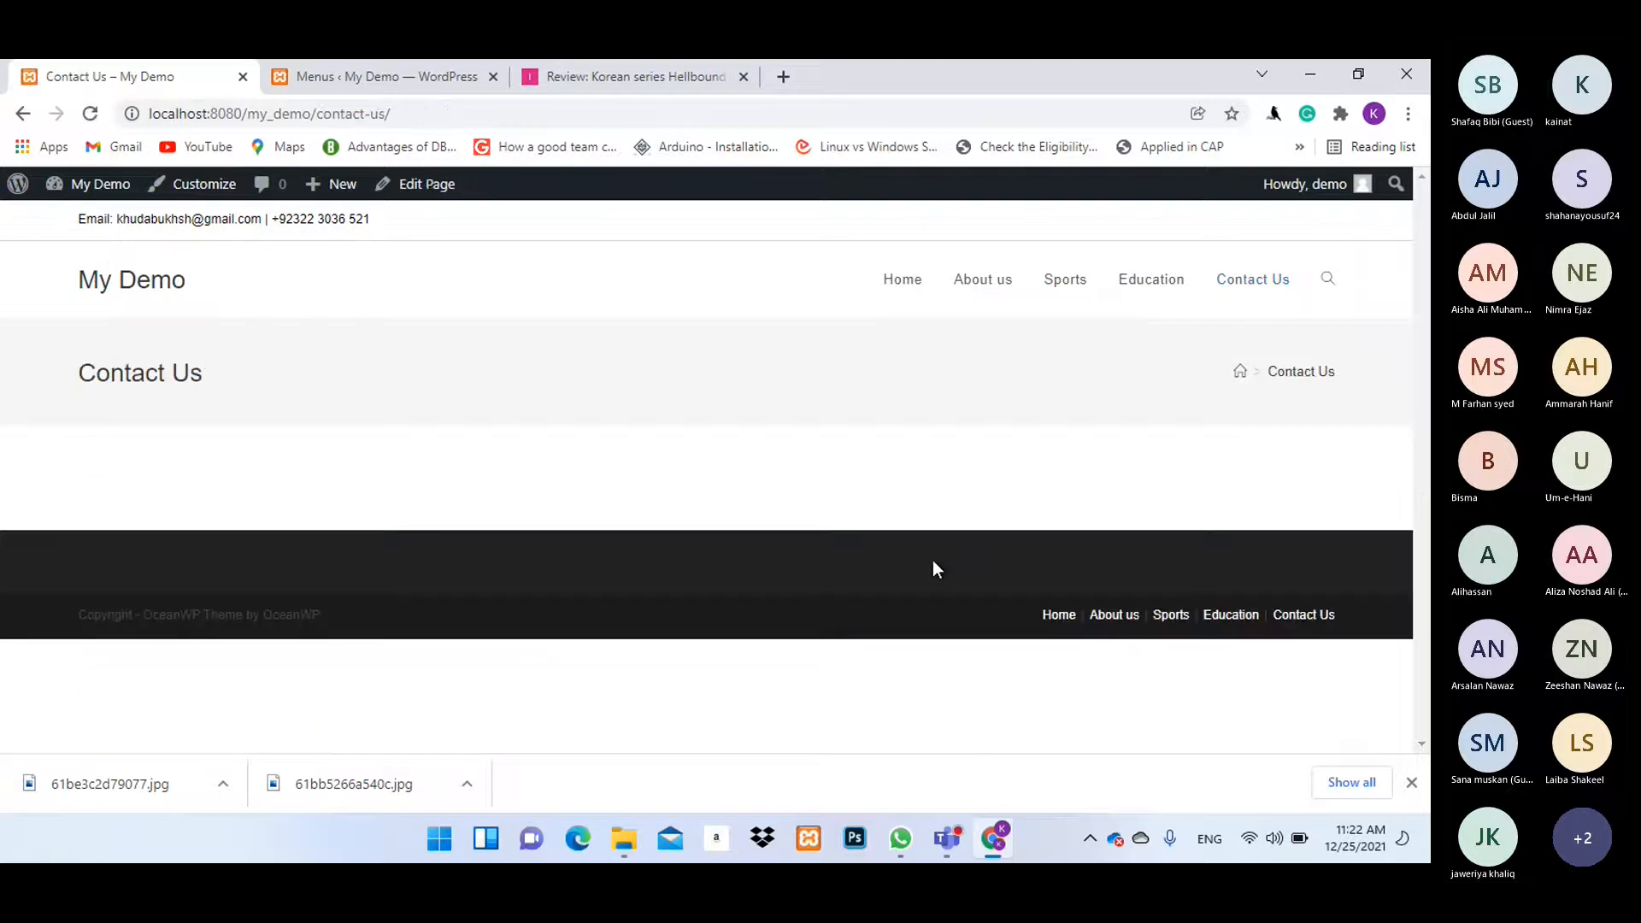
Return to the site's Home page and look through the Sports category archive again.
left_click(904, 292)
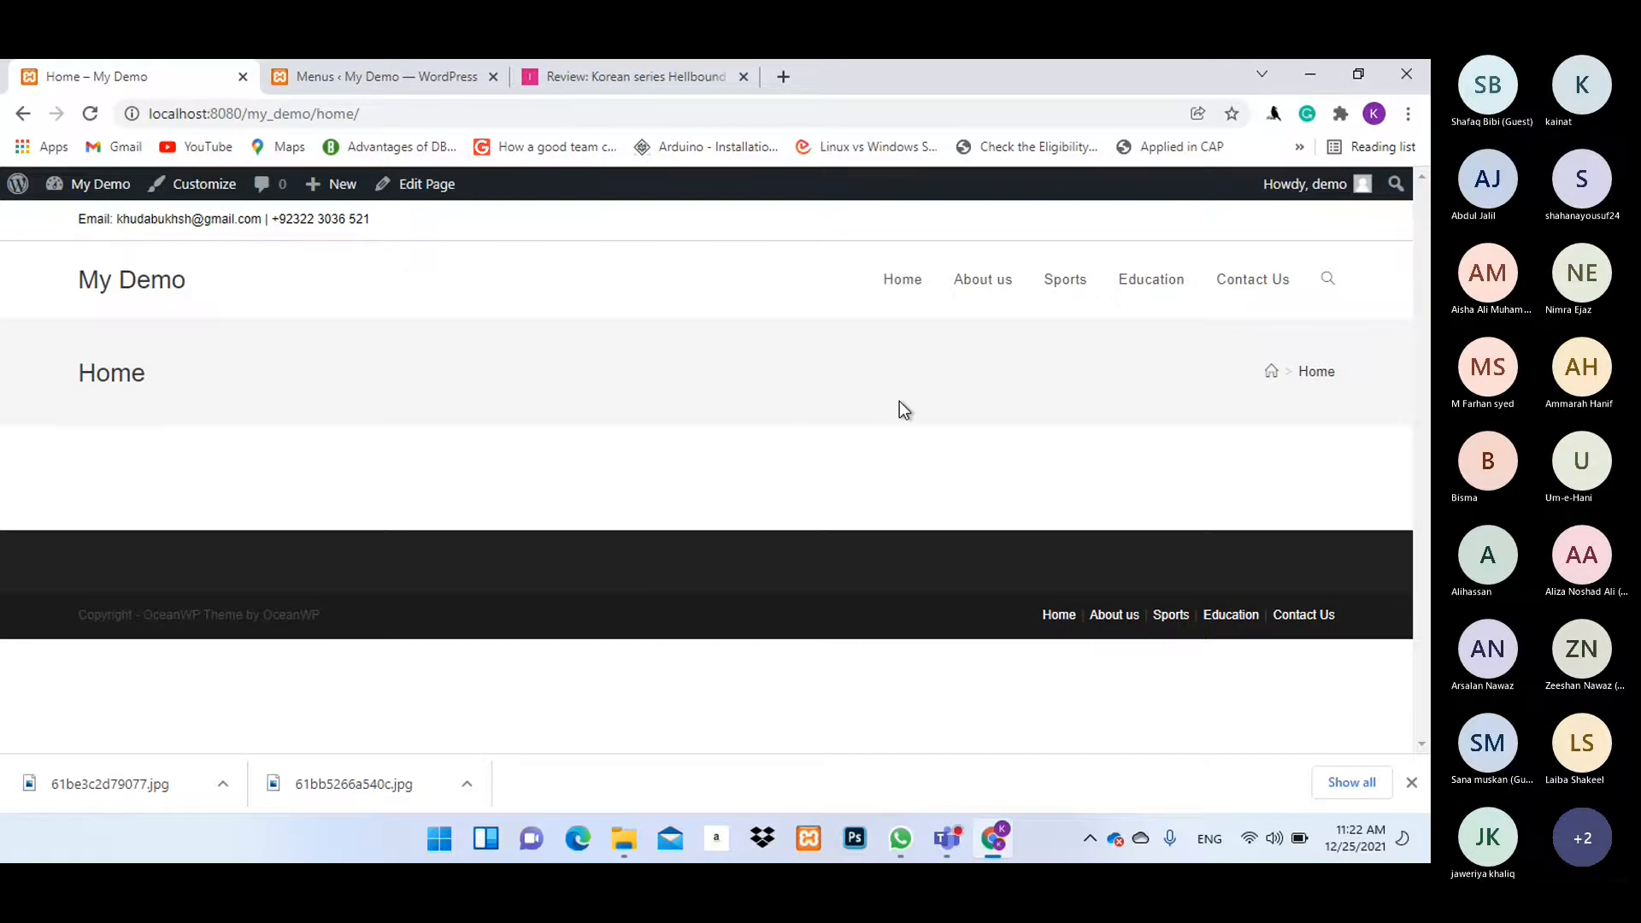
left_click(1067, 289)
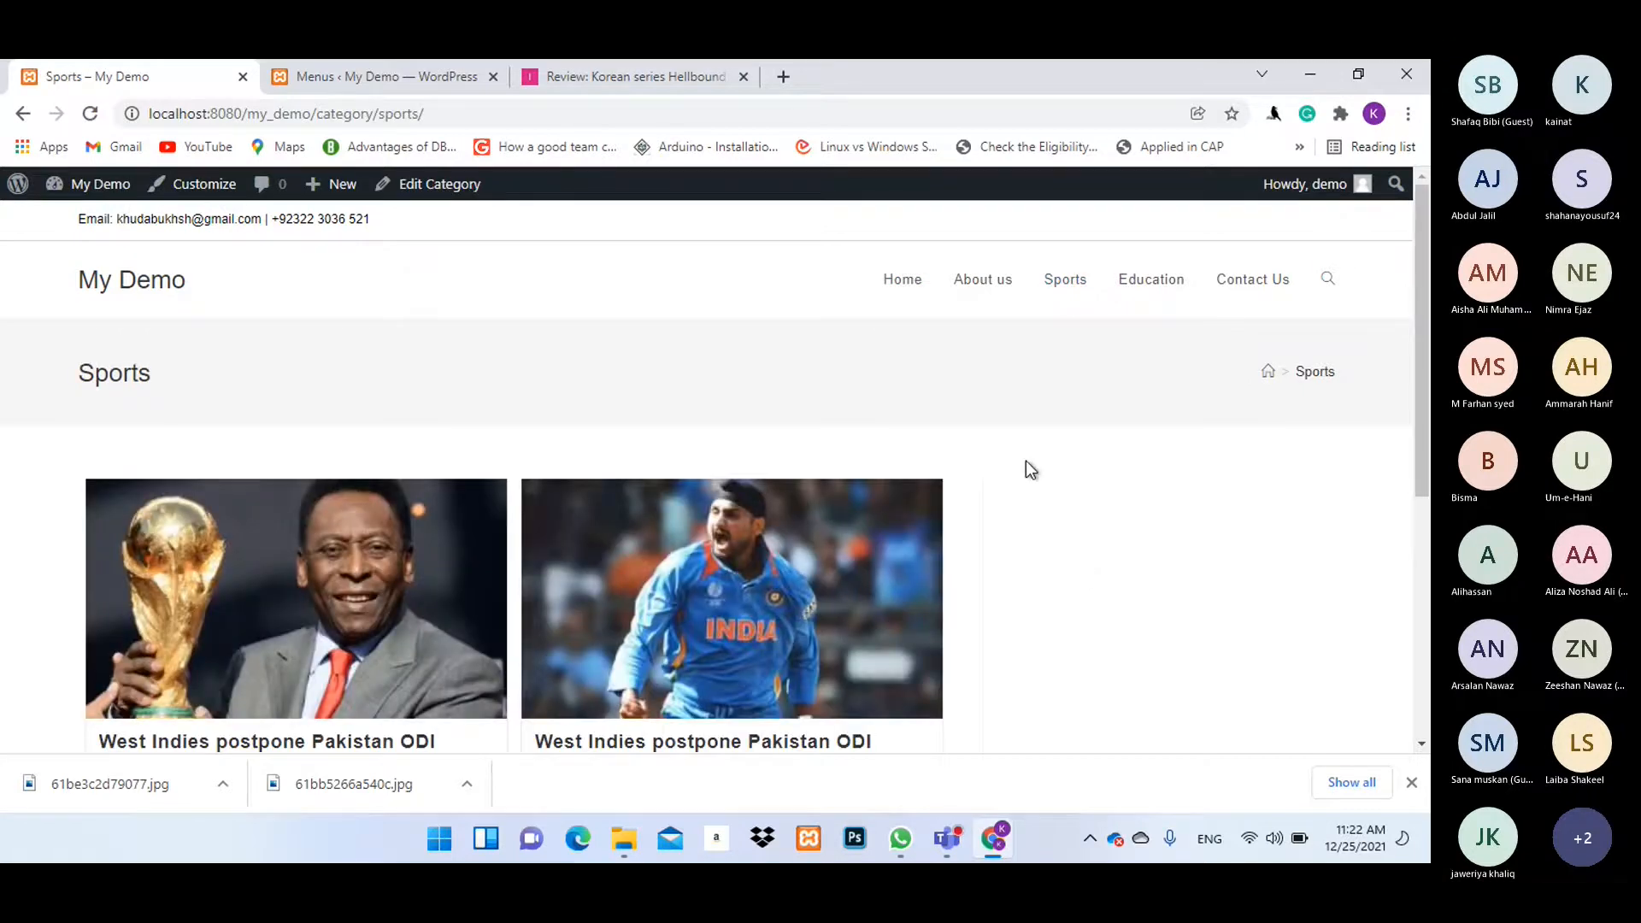
scroll(1025, 460, "down", 2)
scroll(1036, 470, "up", 2)
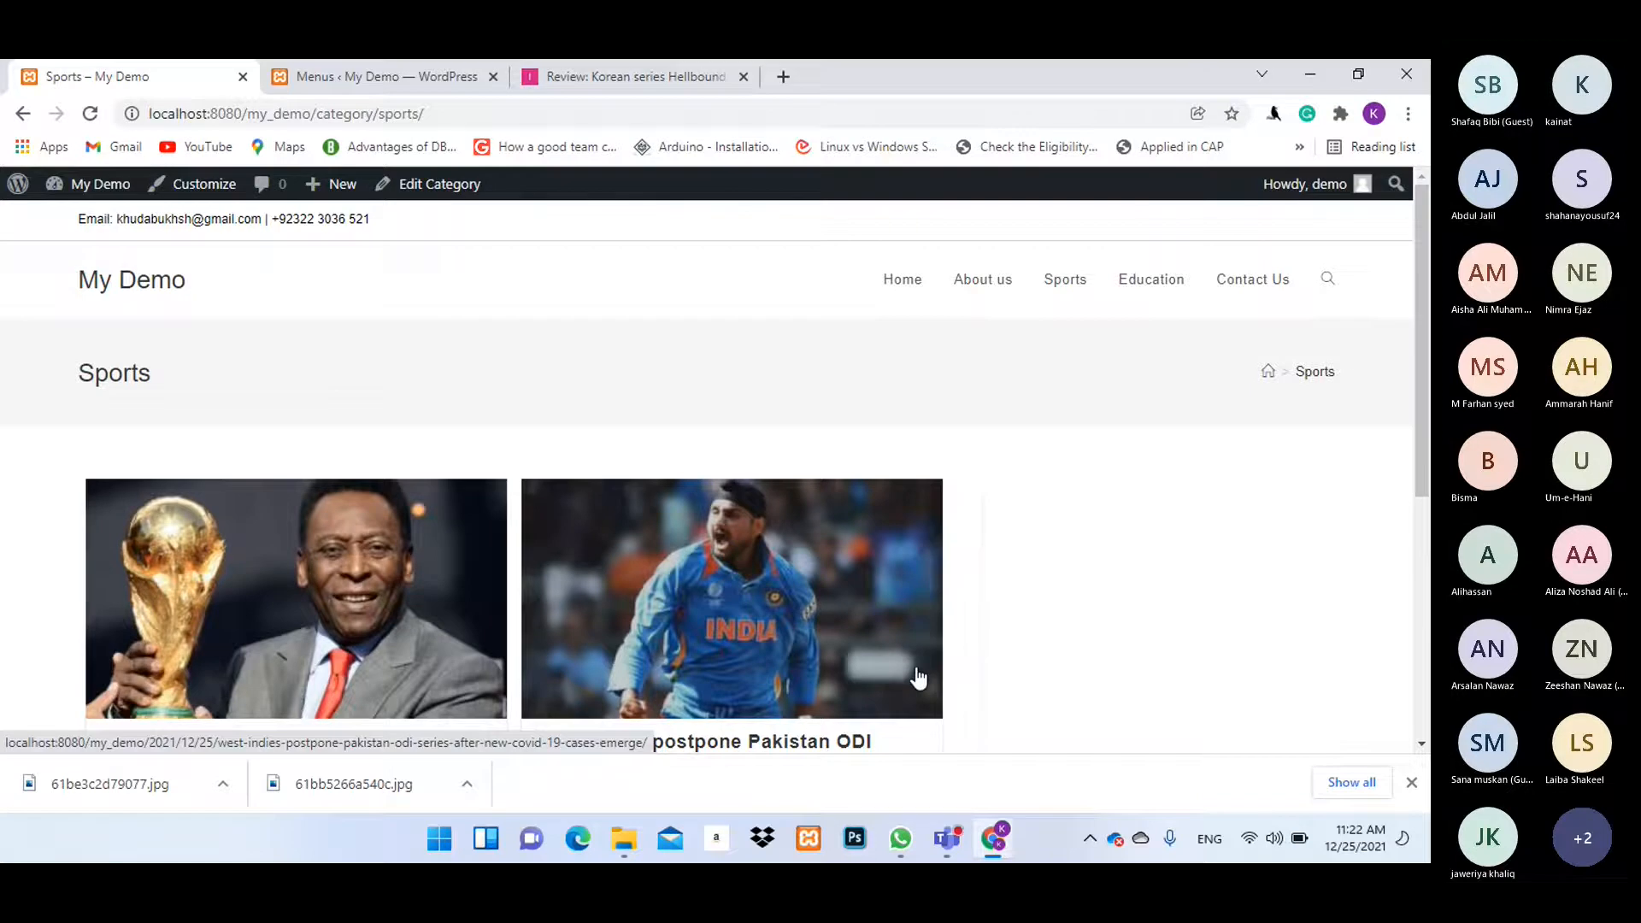
scroll(1067, 440, "down", 3)
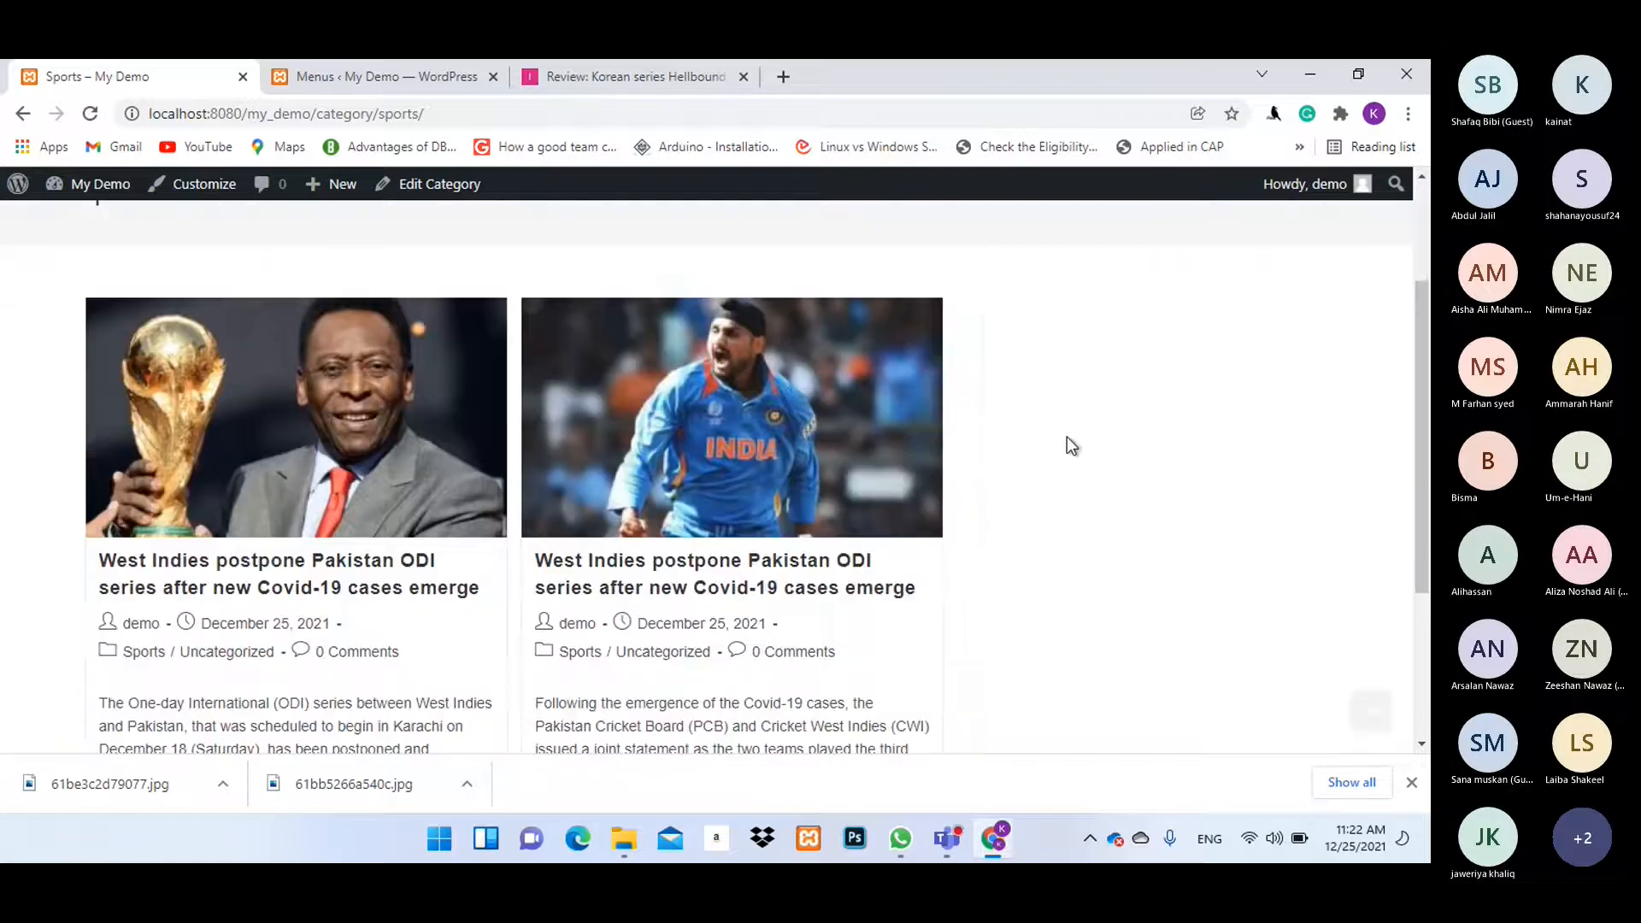
scroll(1073, 438, "down", 2)
scroll(1080, 440, "up", 5)
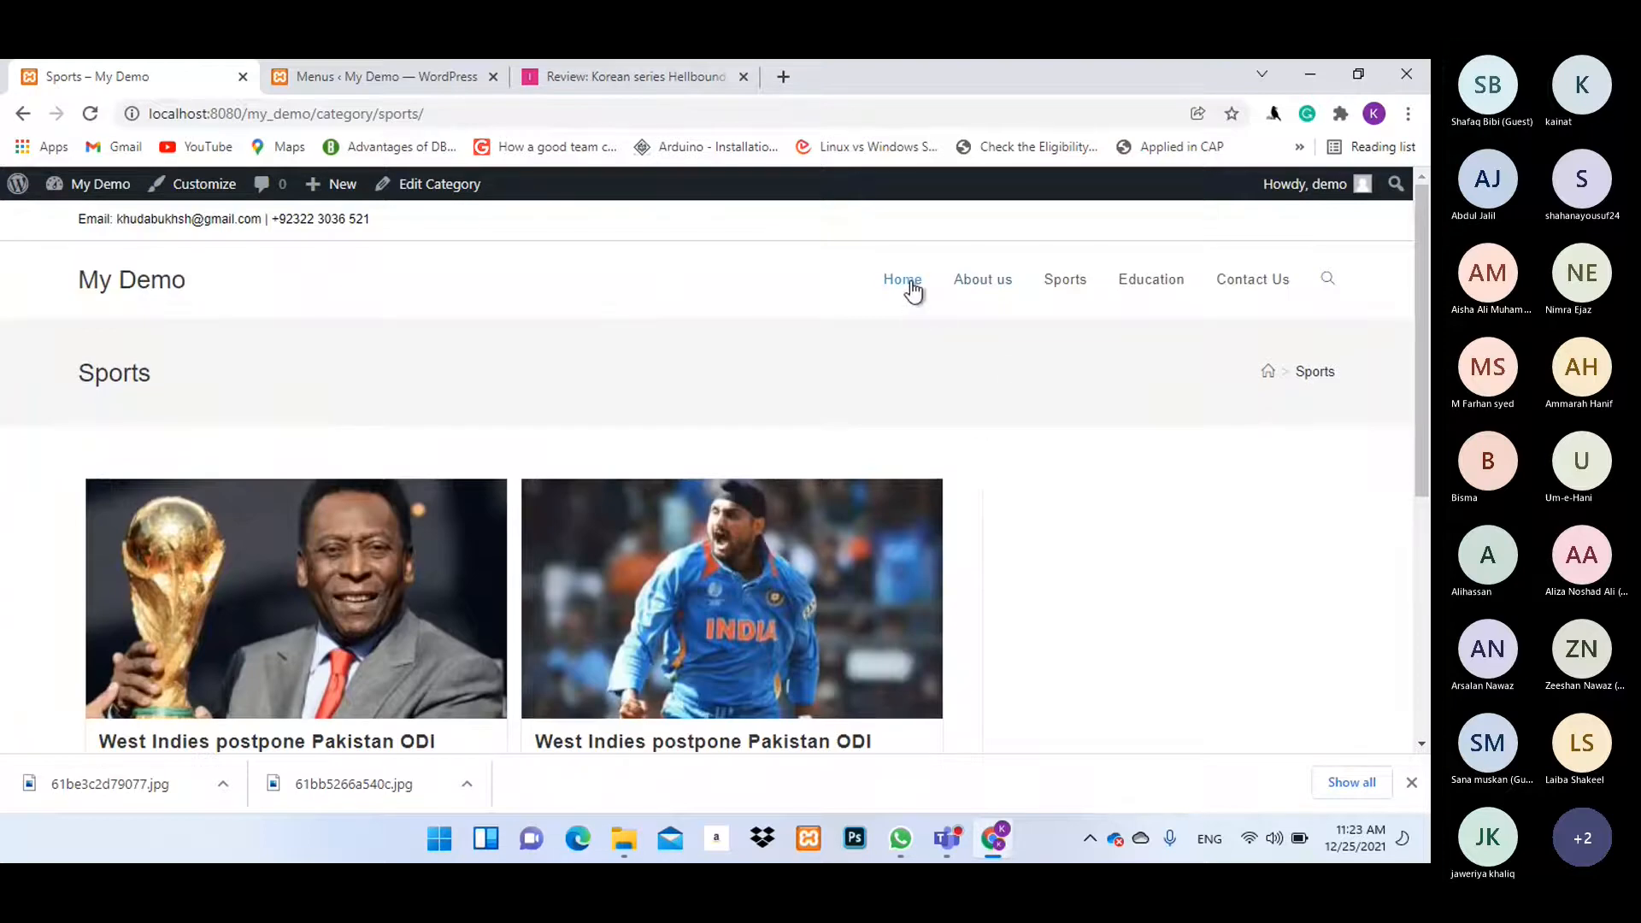
Create and publish a new page titled Blogs in the WordPress admin.
left_click(426, 63)
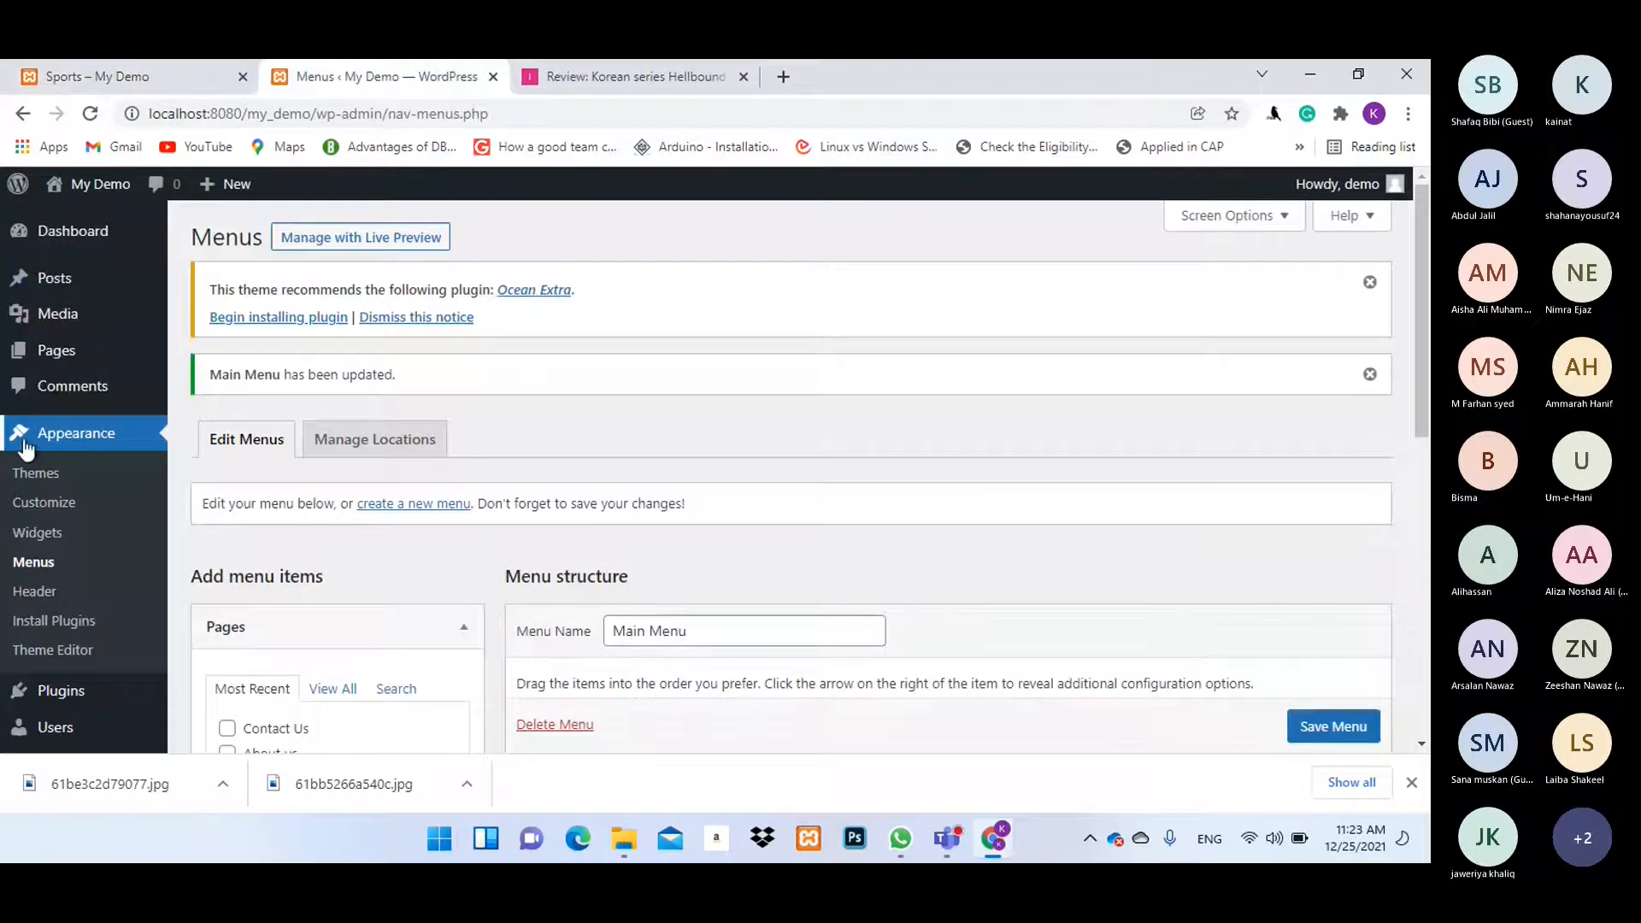
mouse_move(52, 289)
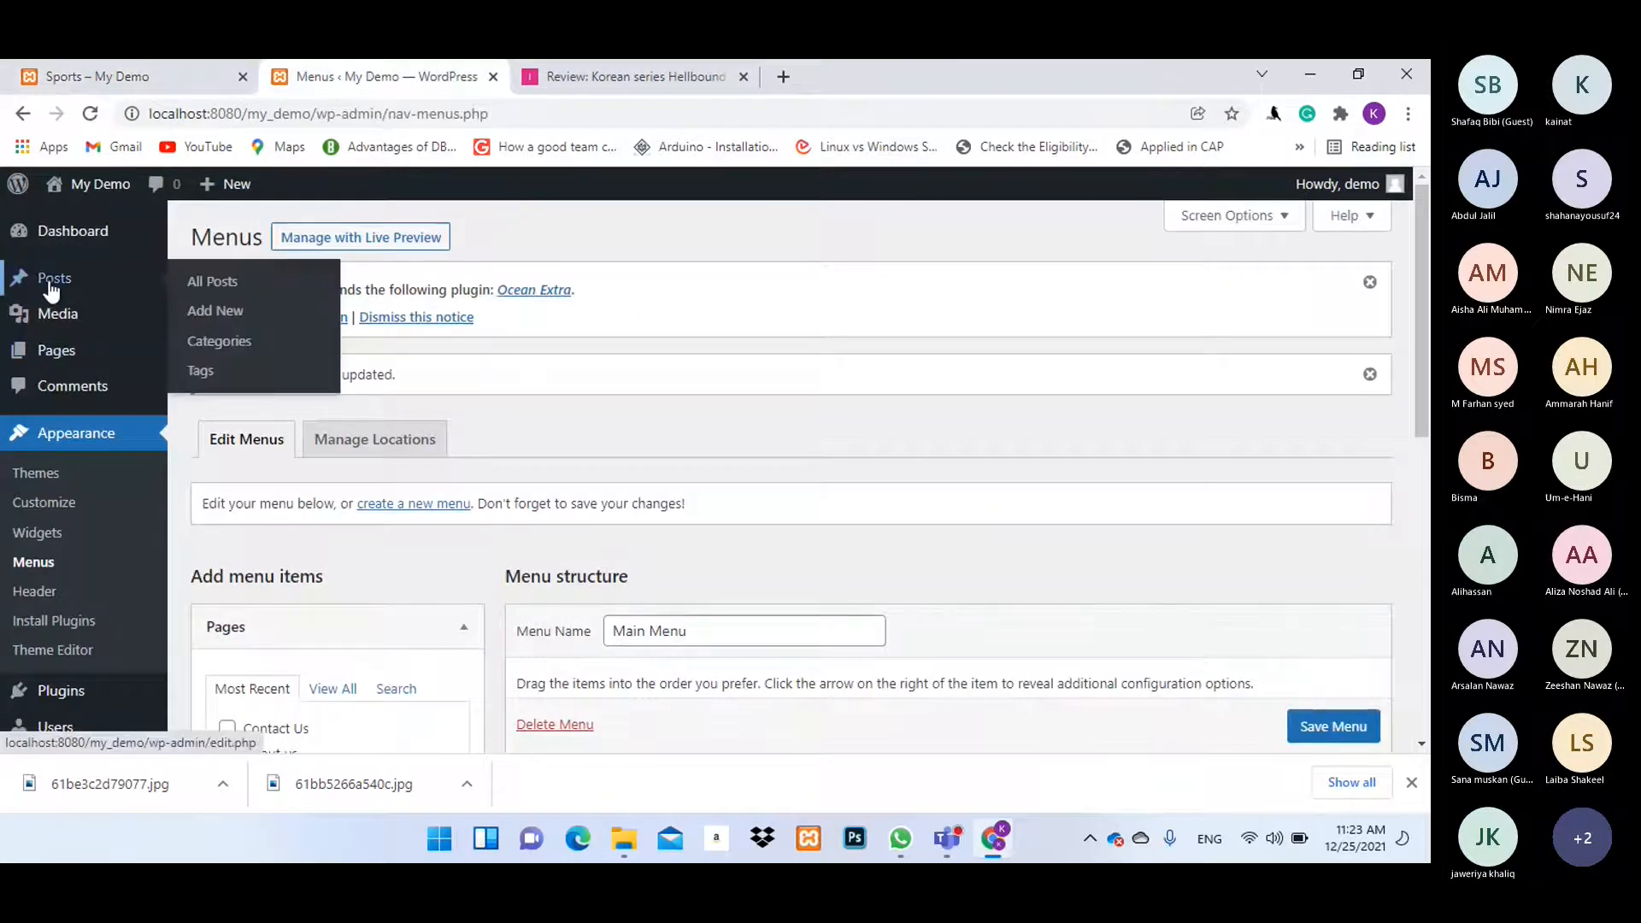
left_click(52, 359)
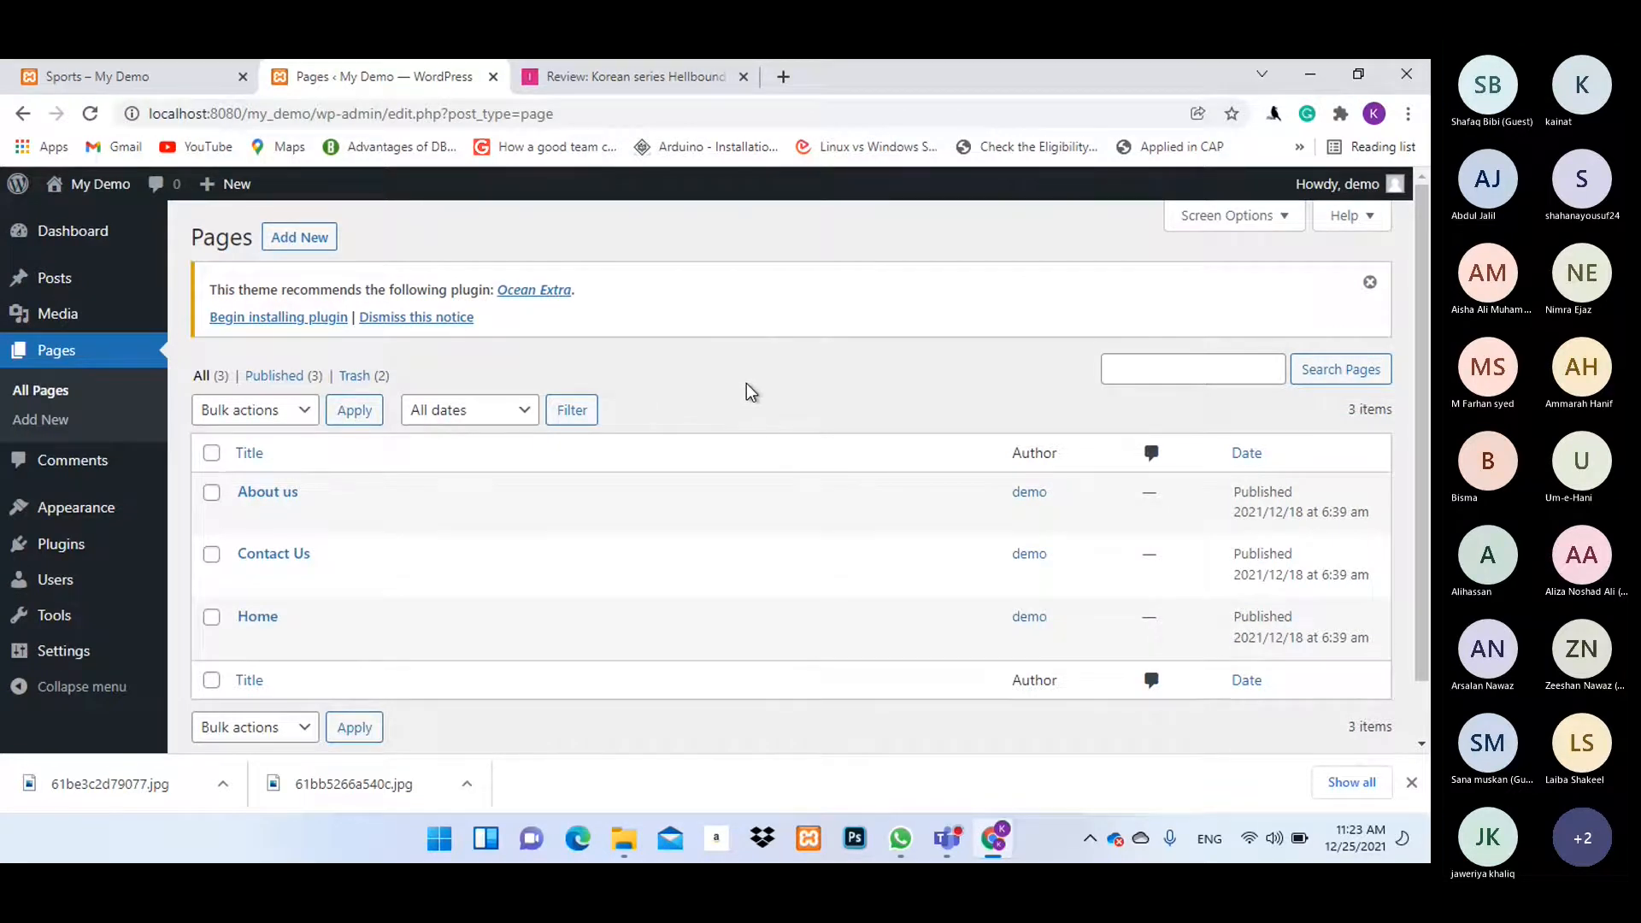
left_click(301, 239)
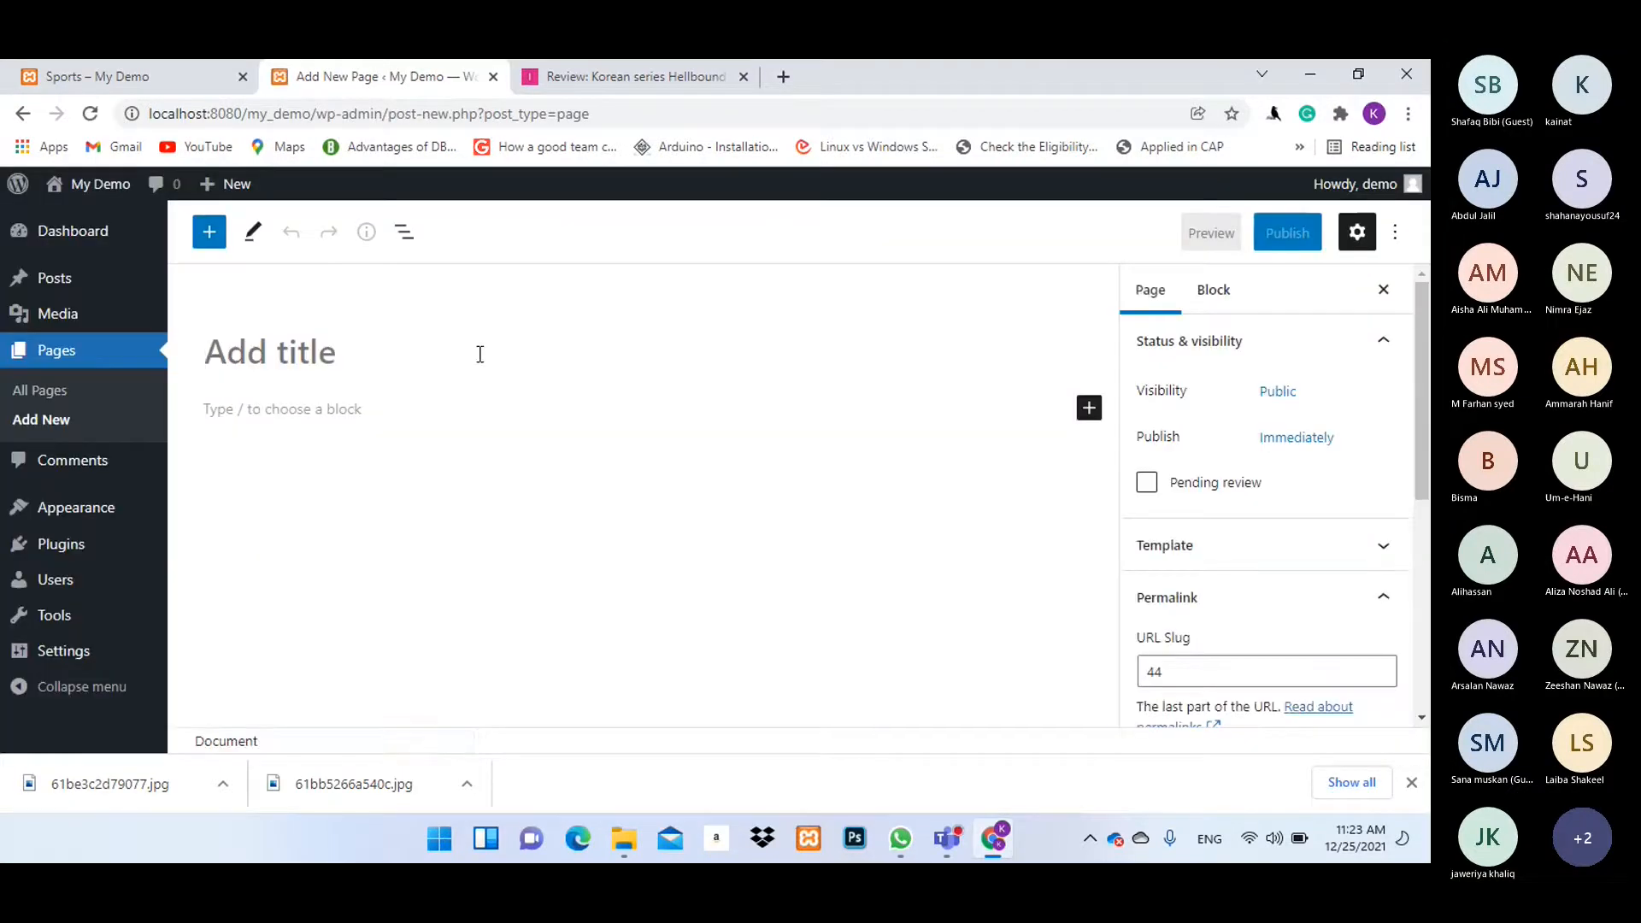
type("Blogs")
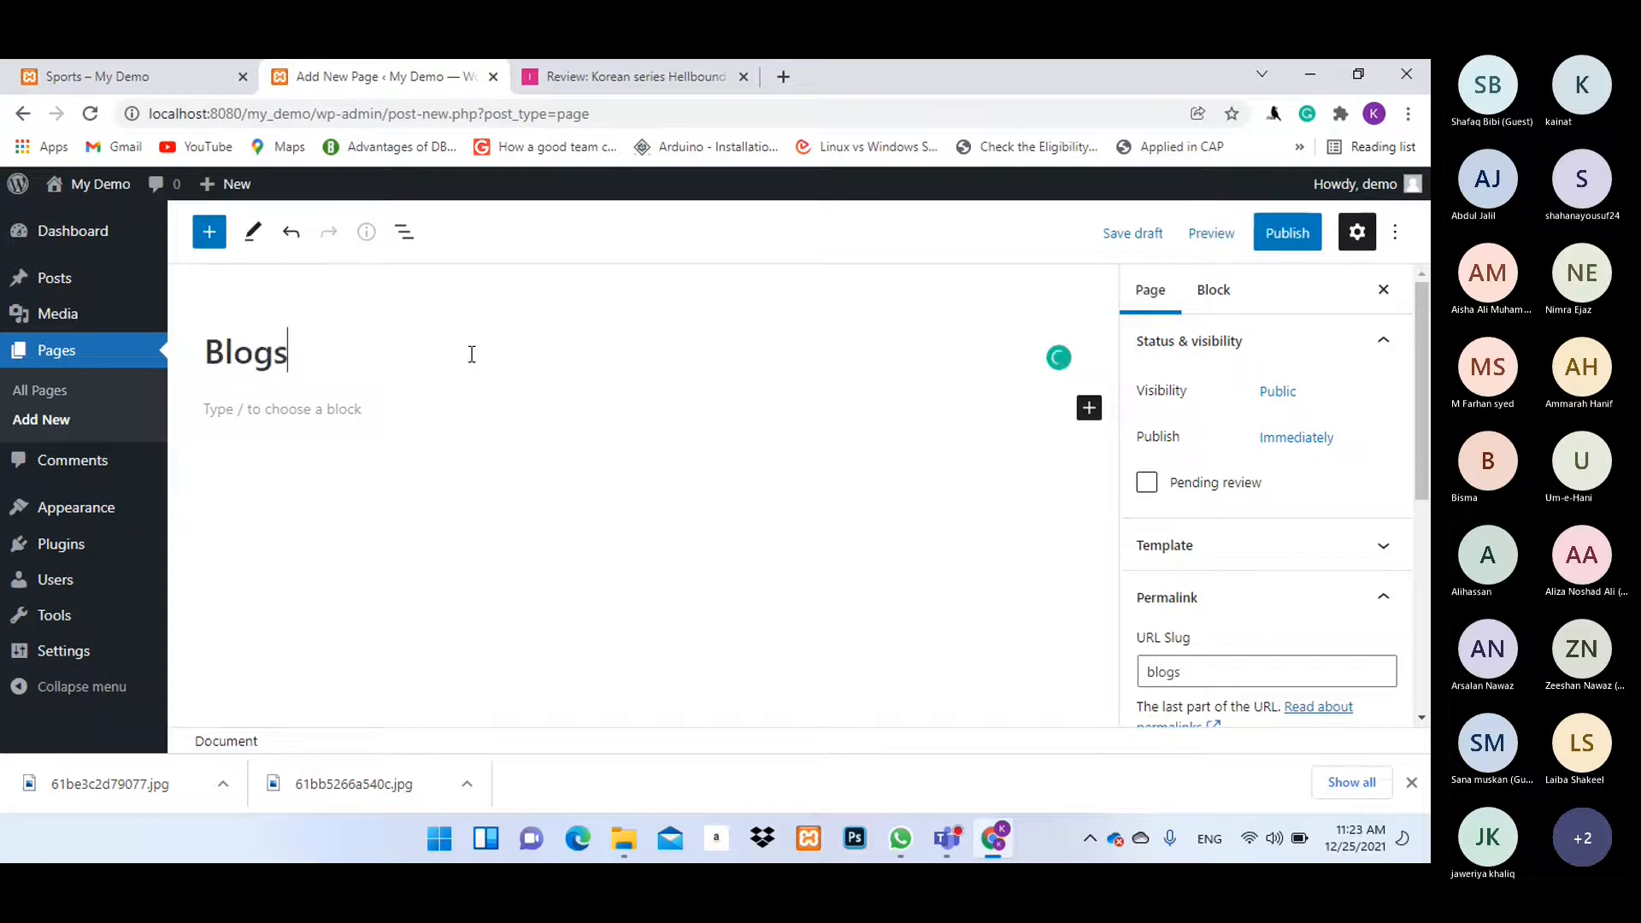
left_click(1286, 232)
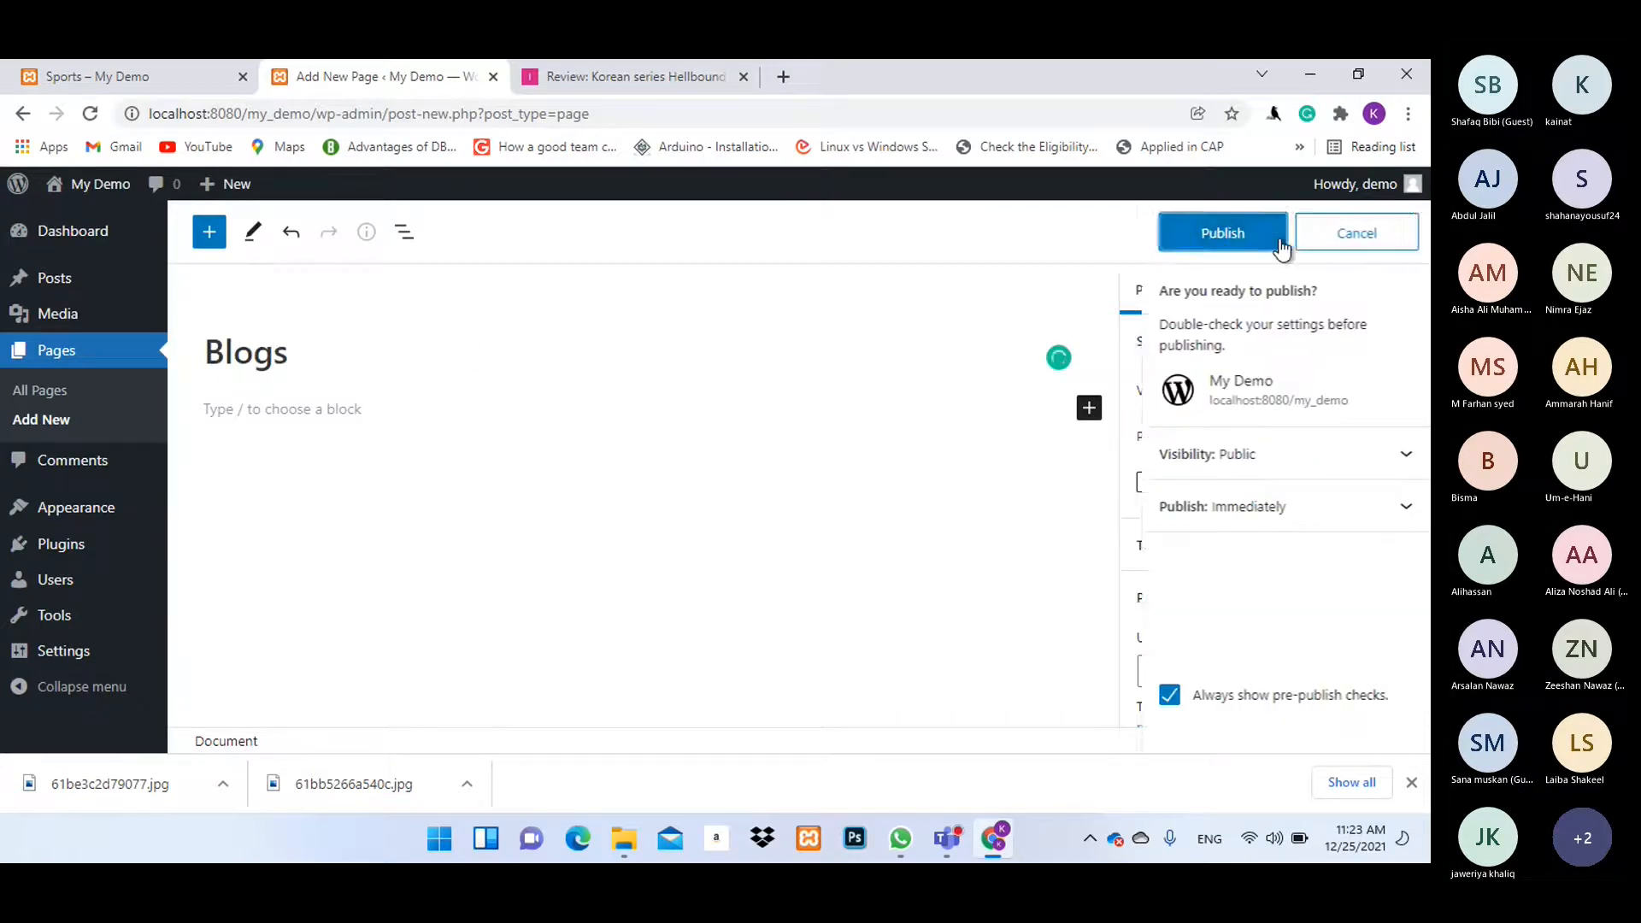
left_click(1224, 238)
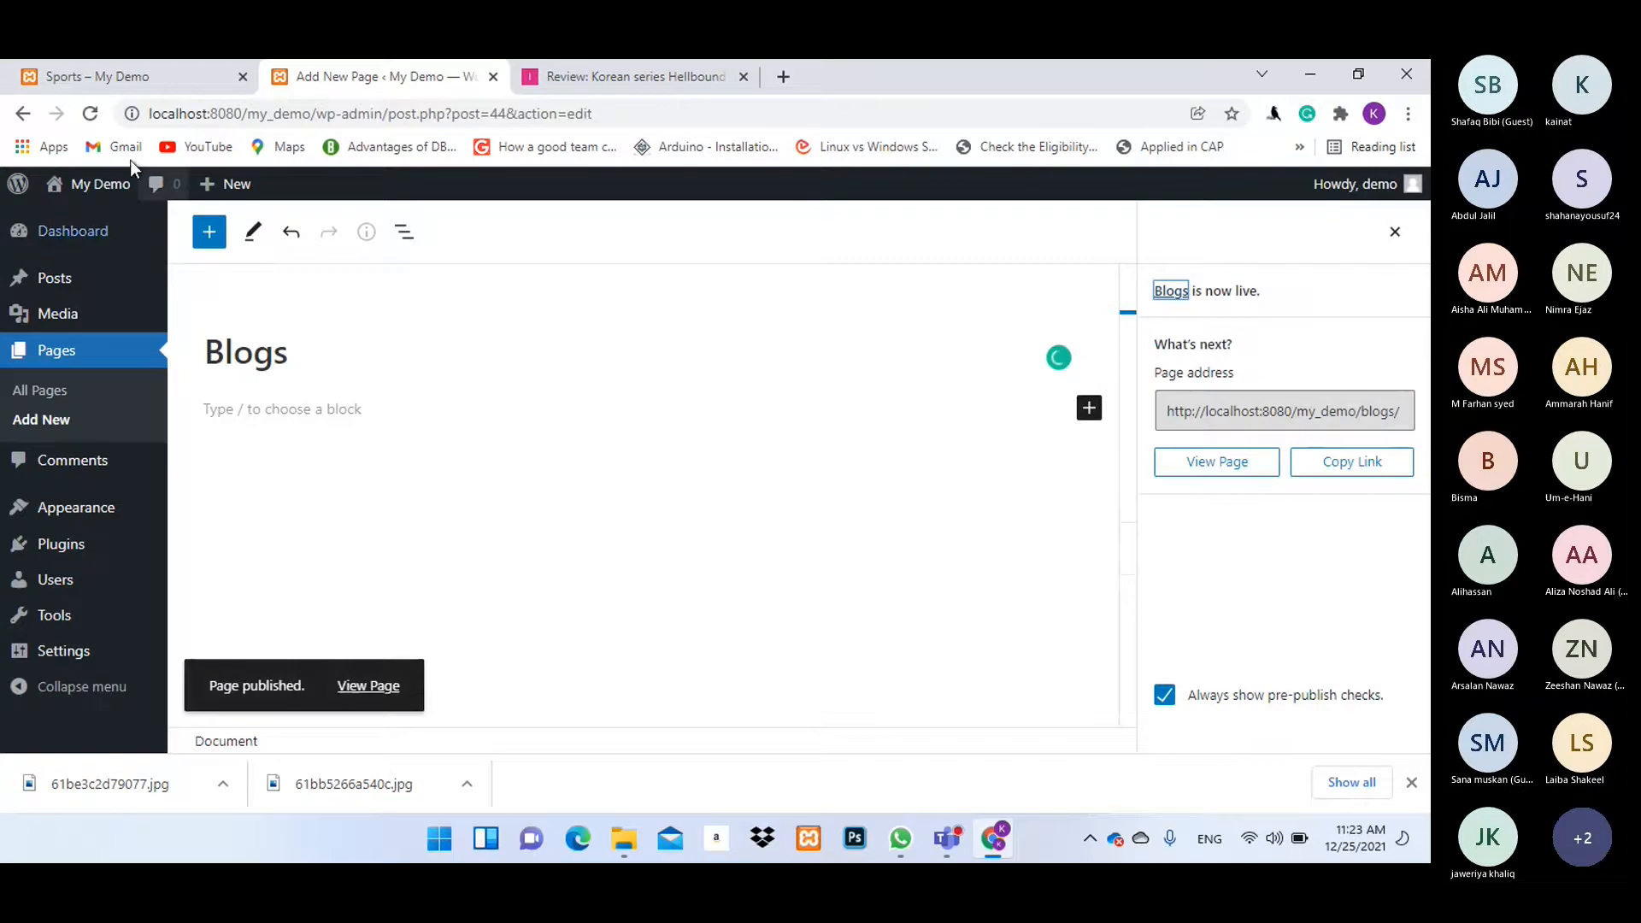
Reopen the Main Menu's structure and move the Blogs page between About us and Sports.
left_click(118, 85)
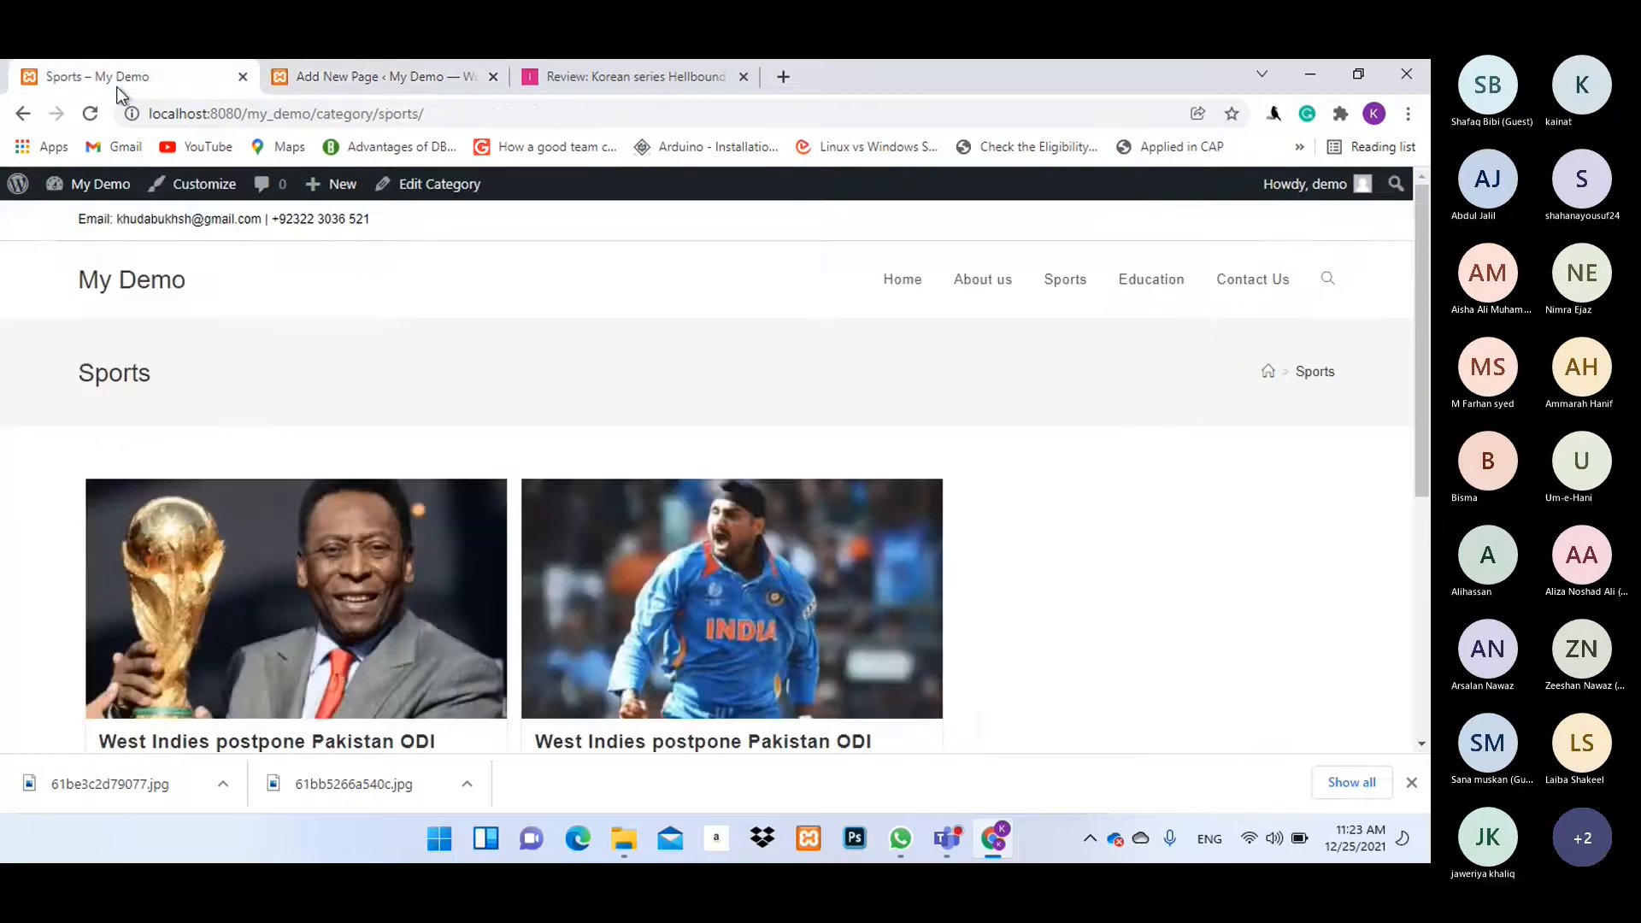
left_click(300, 80)
mouse_move(99, 506)
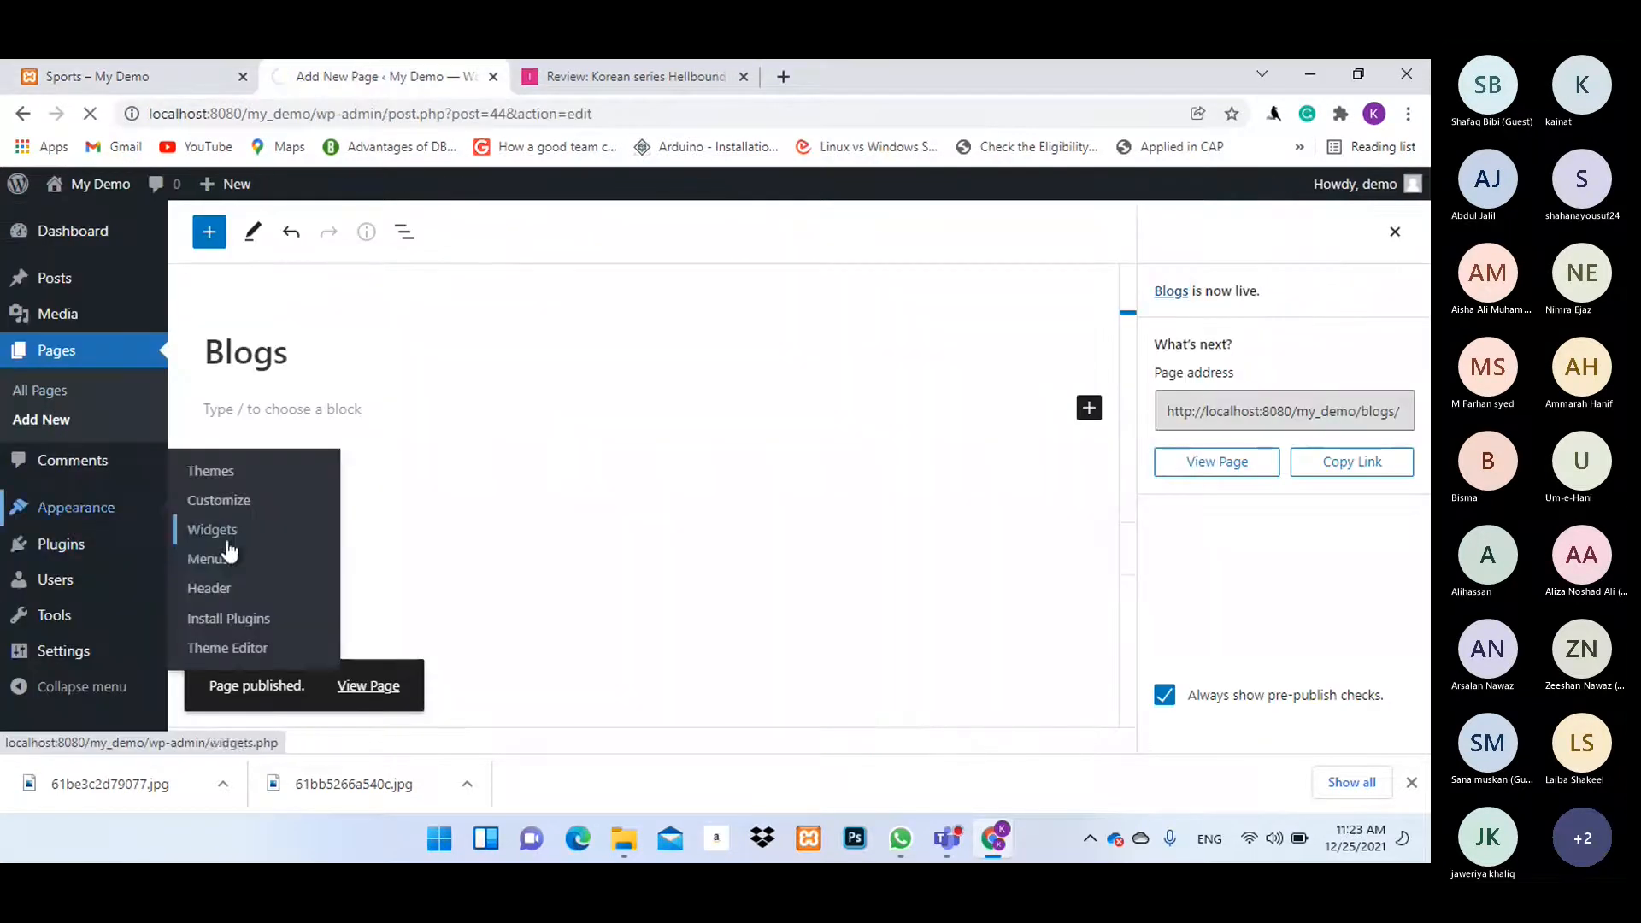
left_click(215, 565)
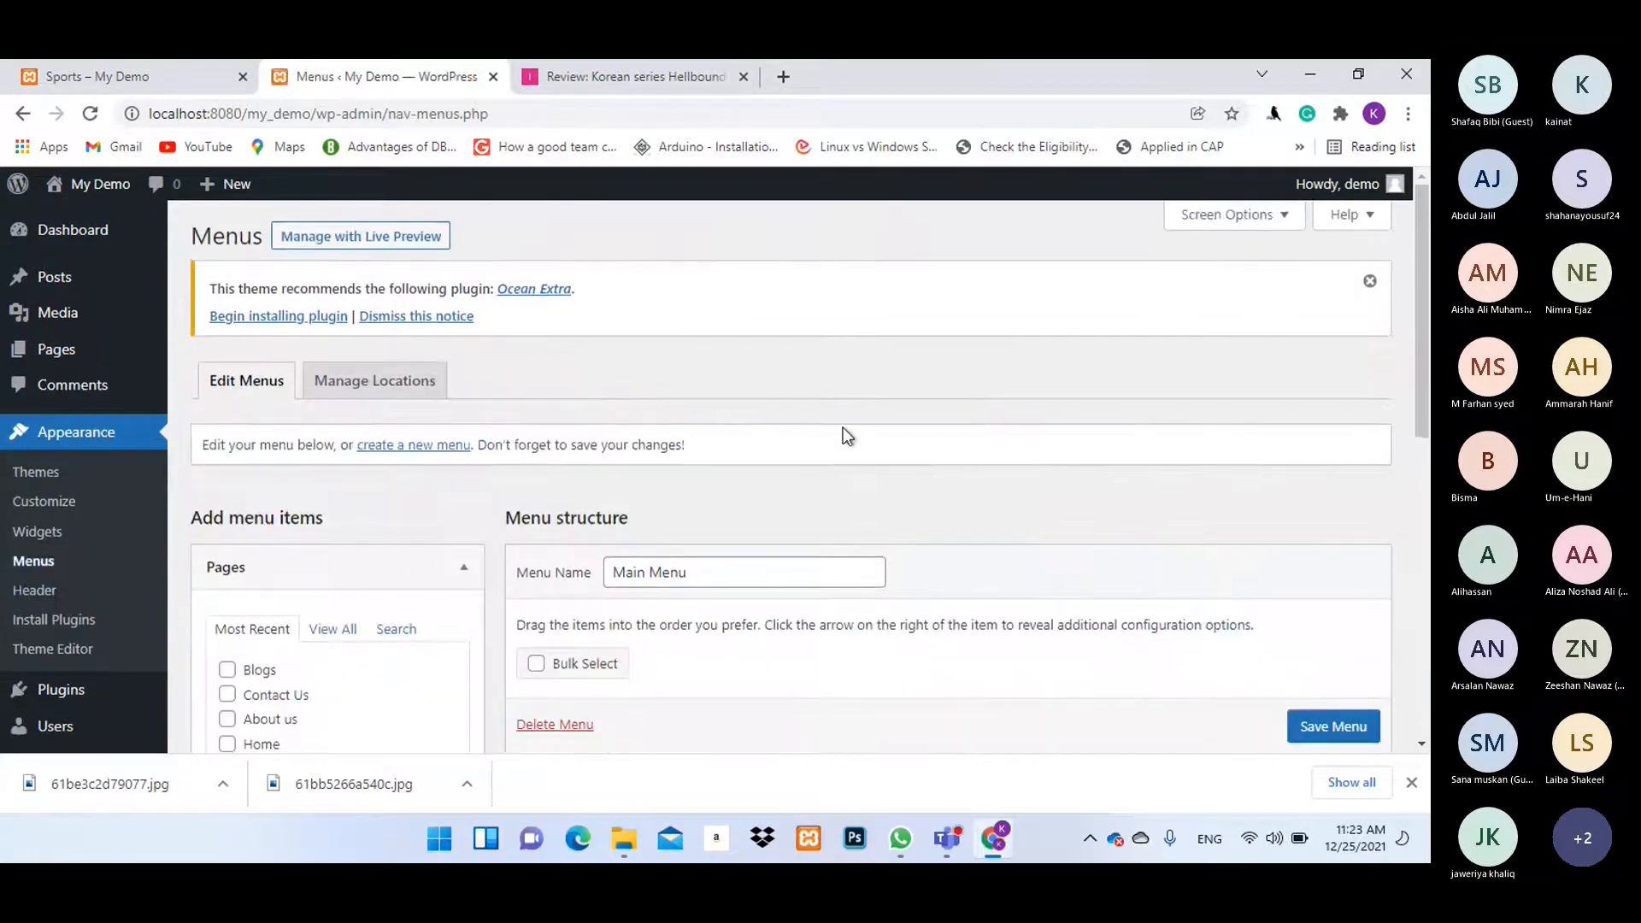
scroll(846, 428, "down", 2)
scroll(853, 425, "down", 2)
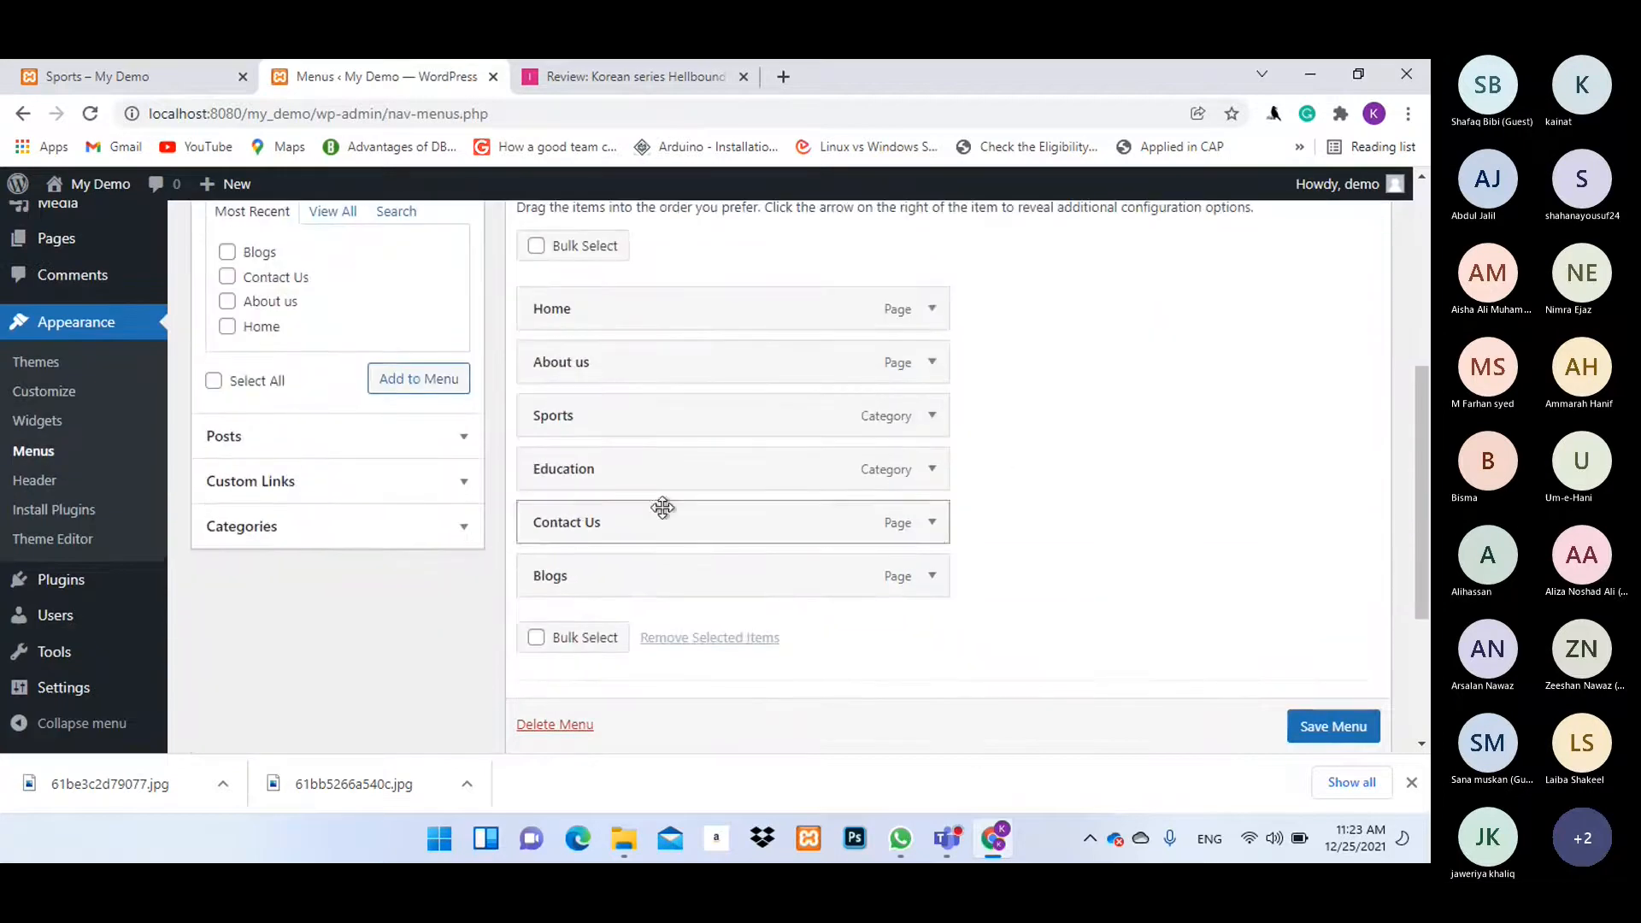
left_click_drag(599, 592, 589, 421)
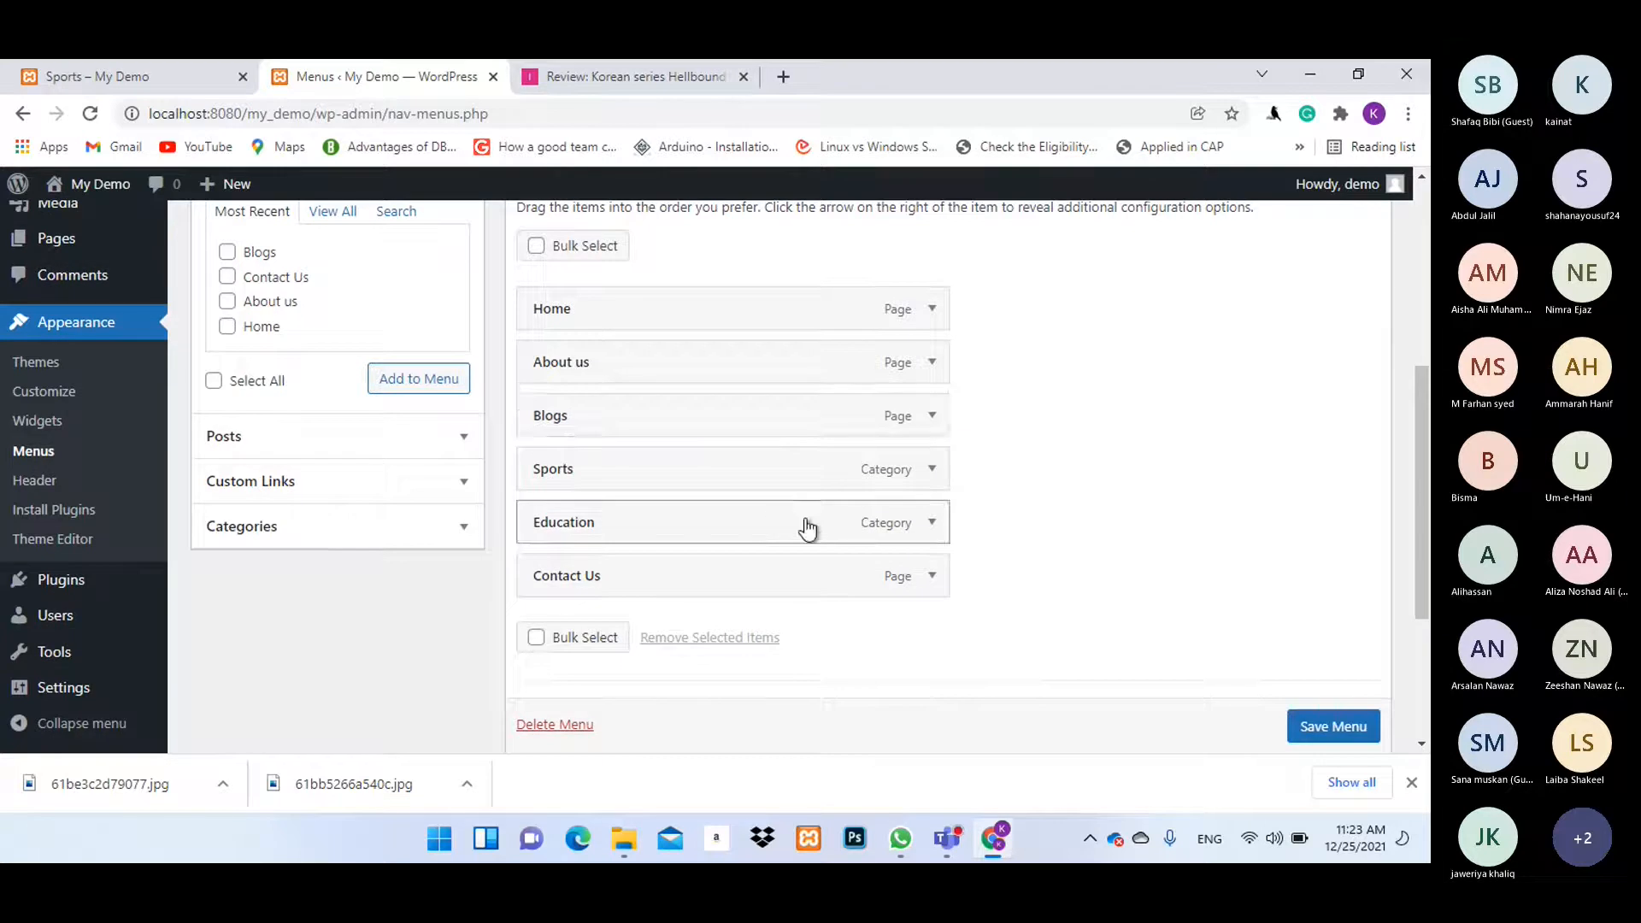
Save the Main Menu with its new item order and open the Blogs page on the live site.
left_click(1335, 726)
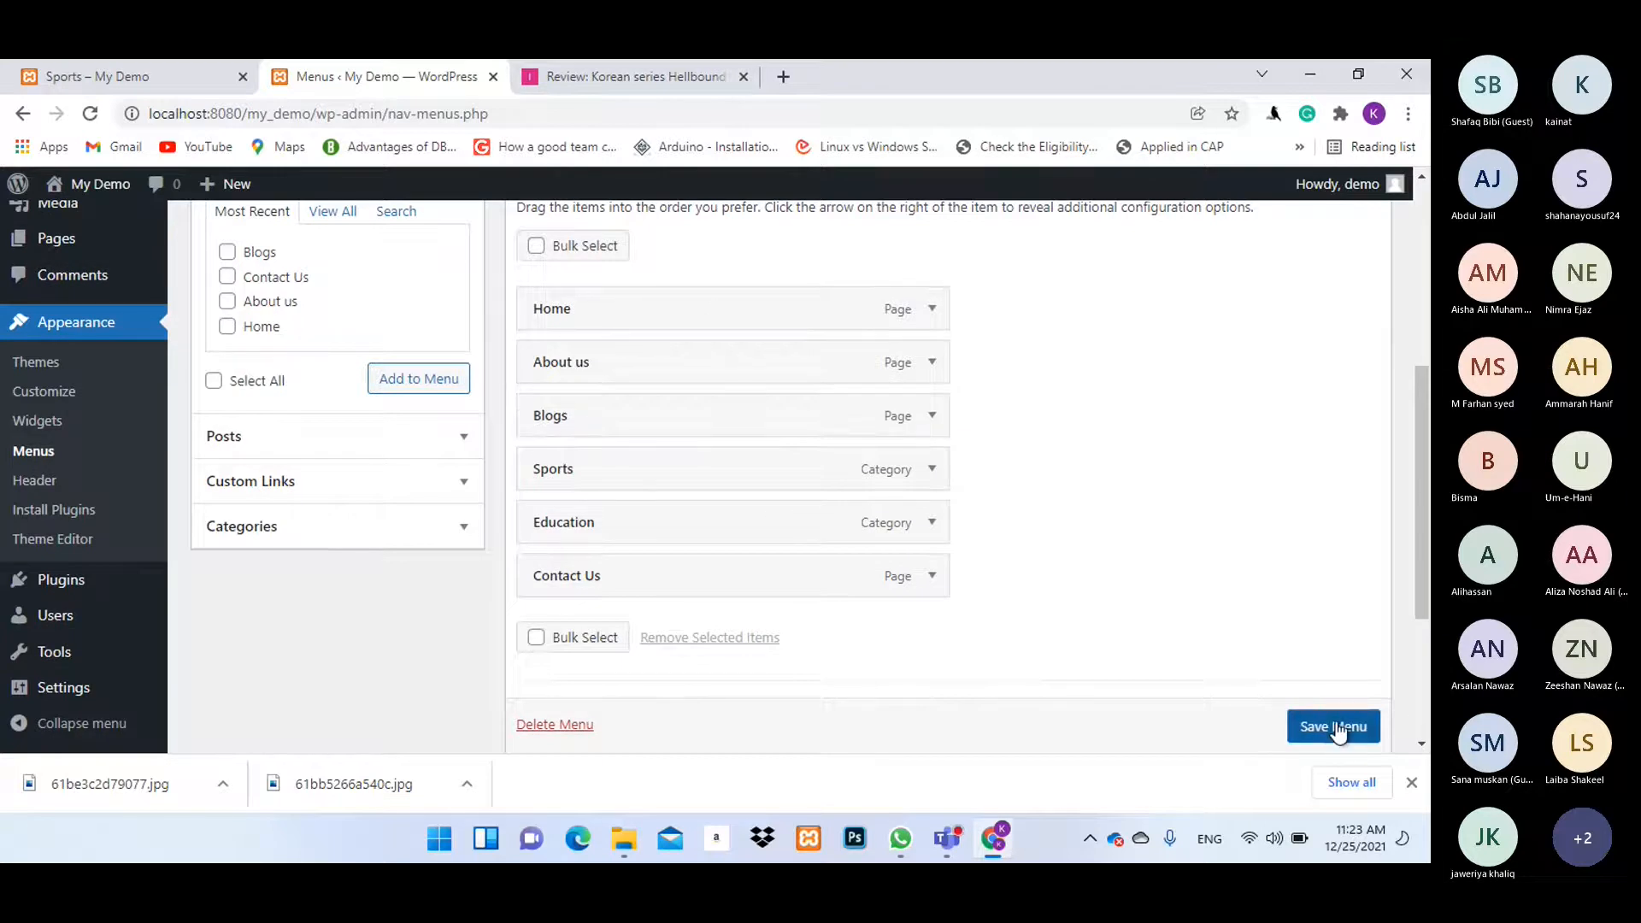
scroll(840, 431, "down", 1)
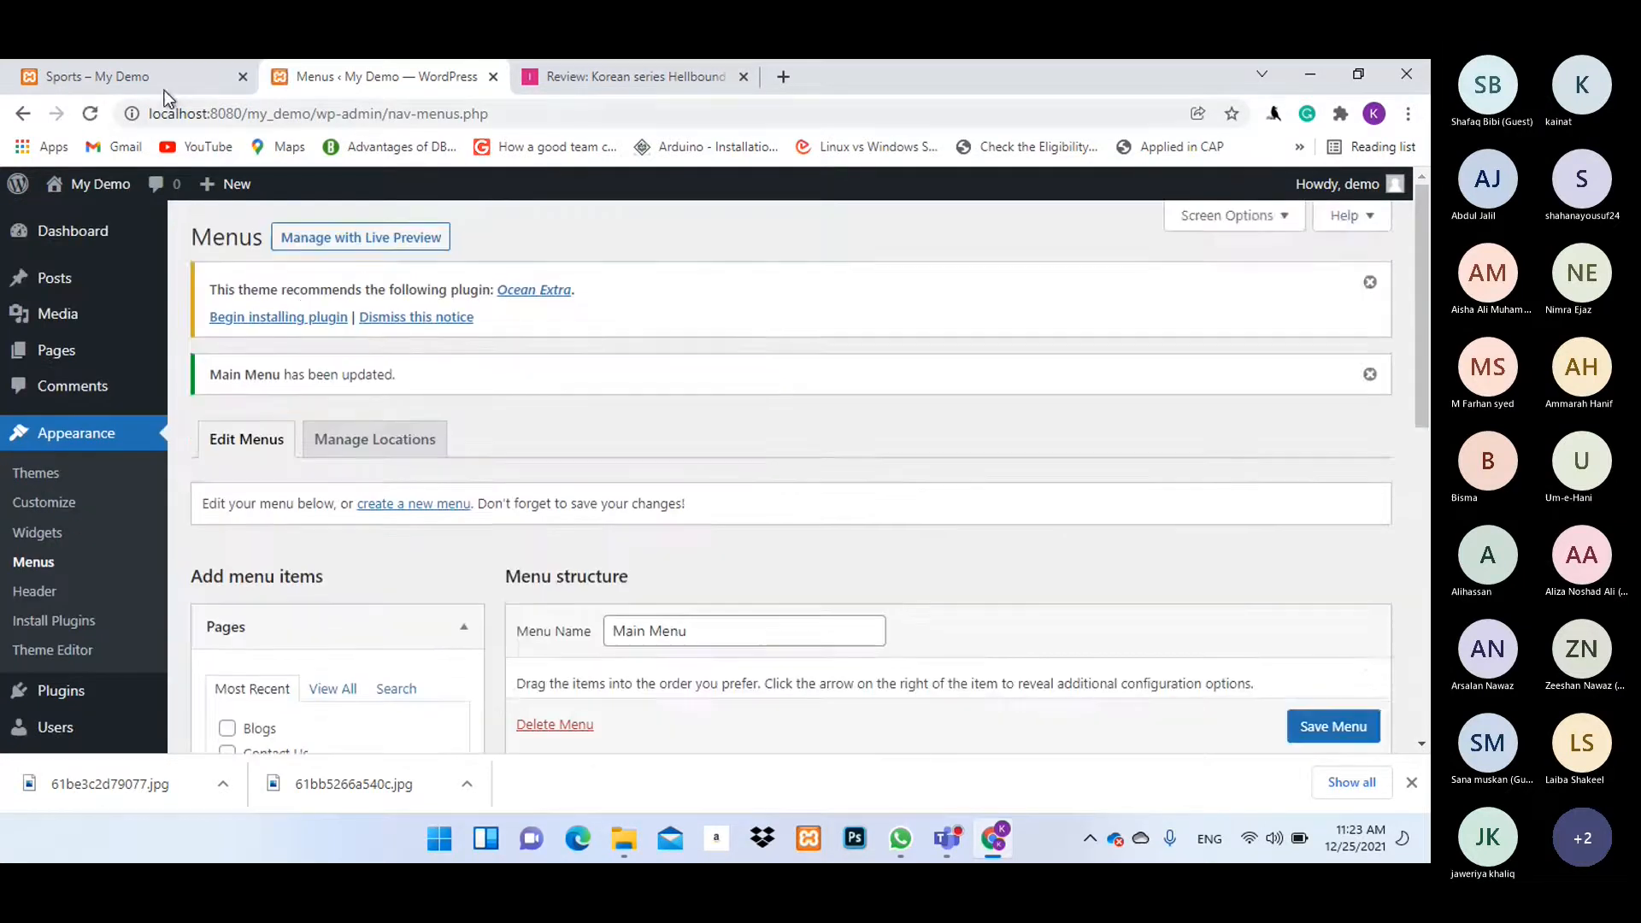
left_click(164, 86)
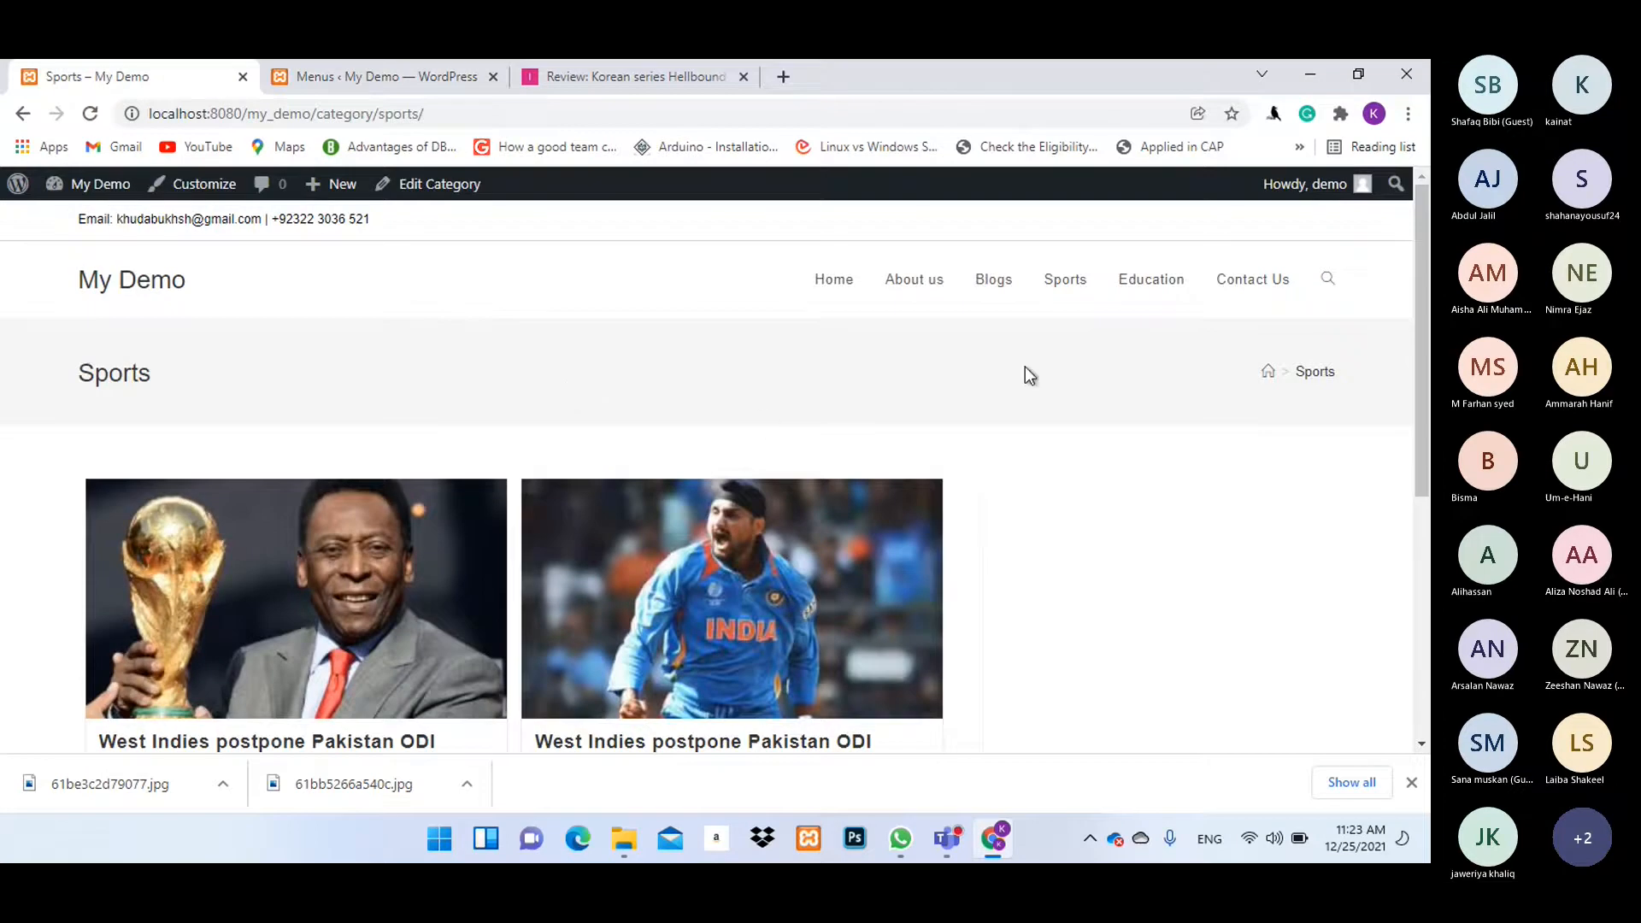
left_click(1000, 287)
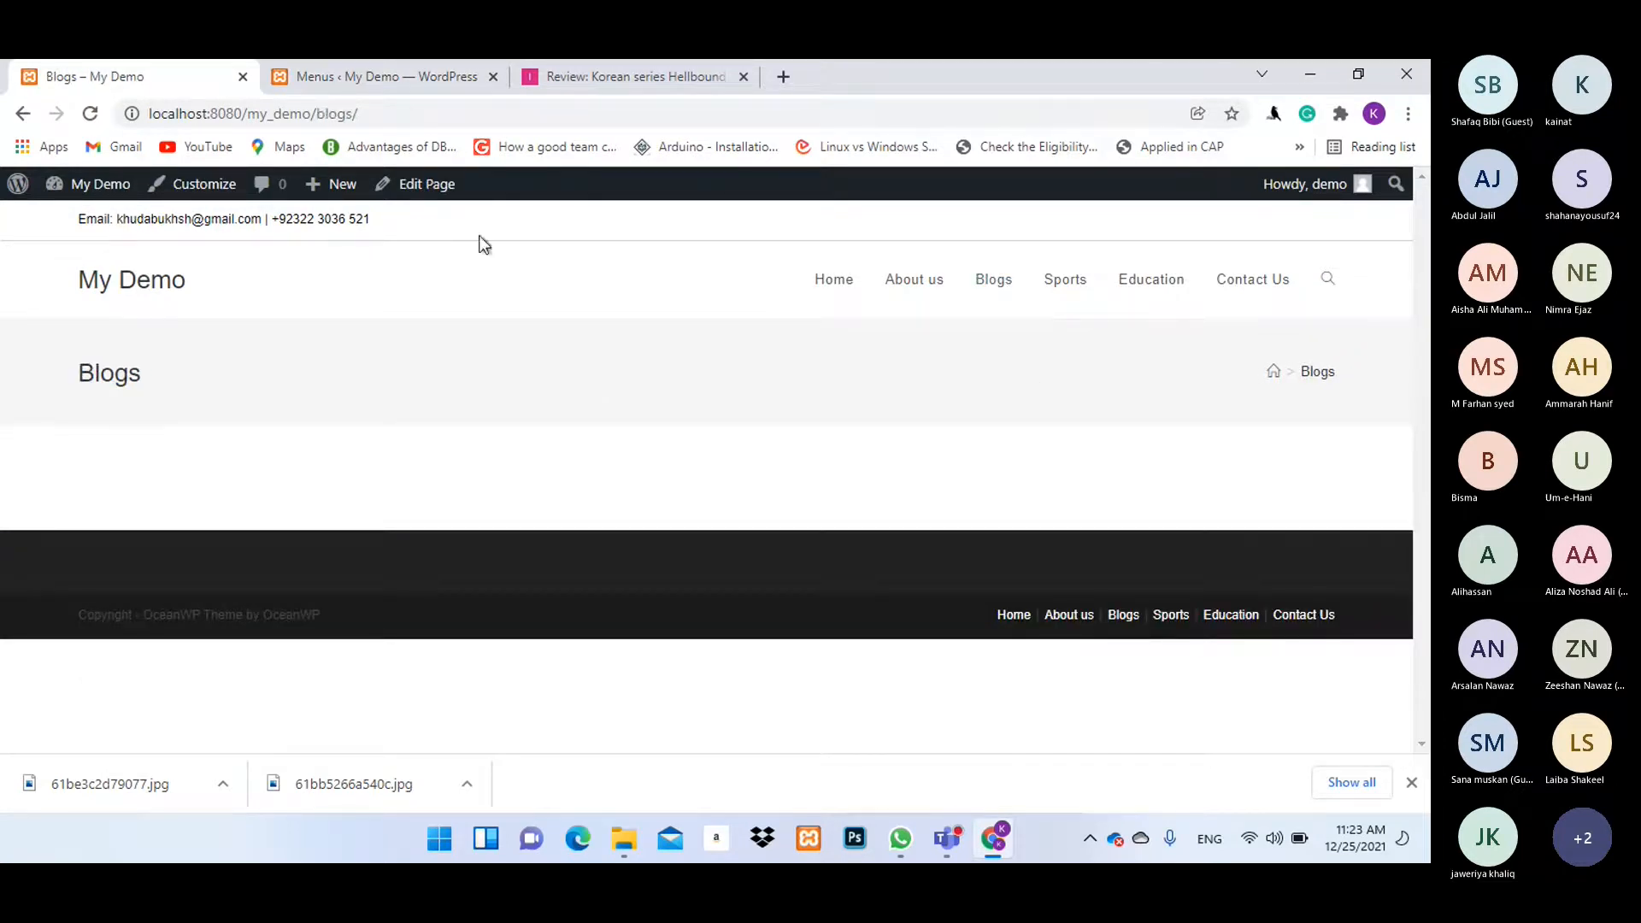
Open the Reading settings in the WordPress admin and find the option for what the homepage displays.
left_click(393, 80)
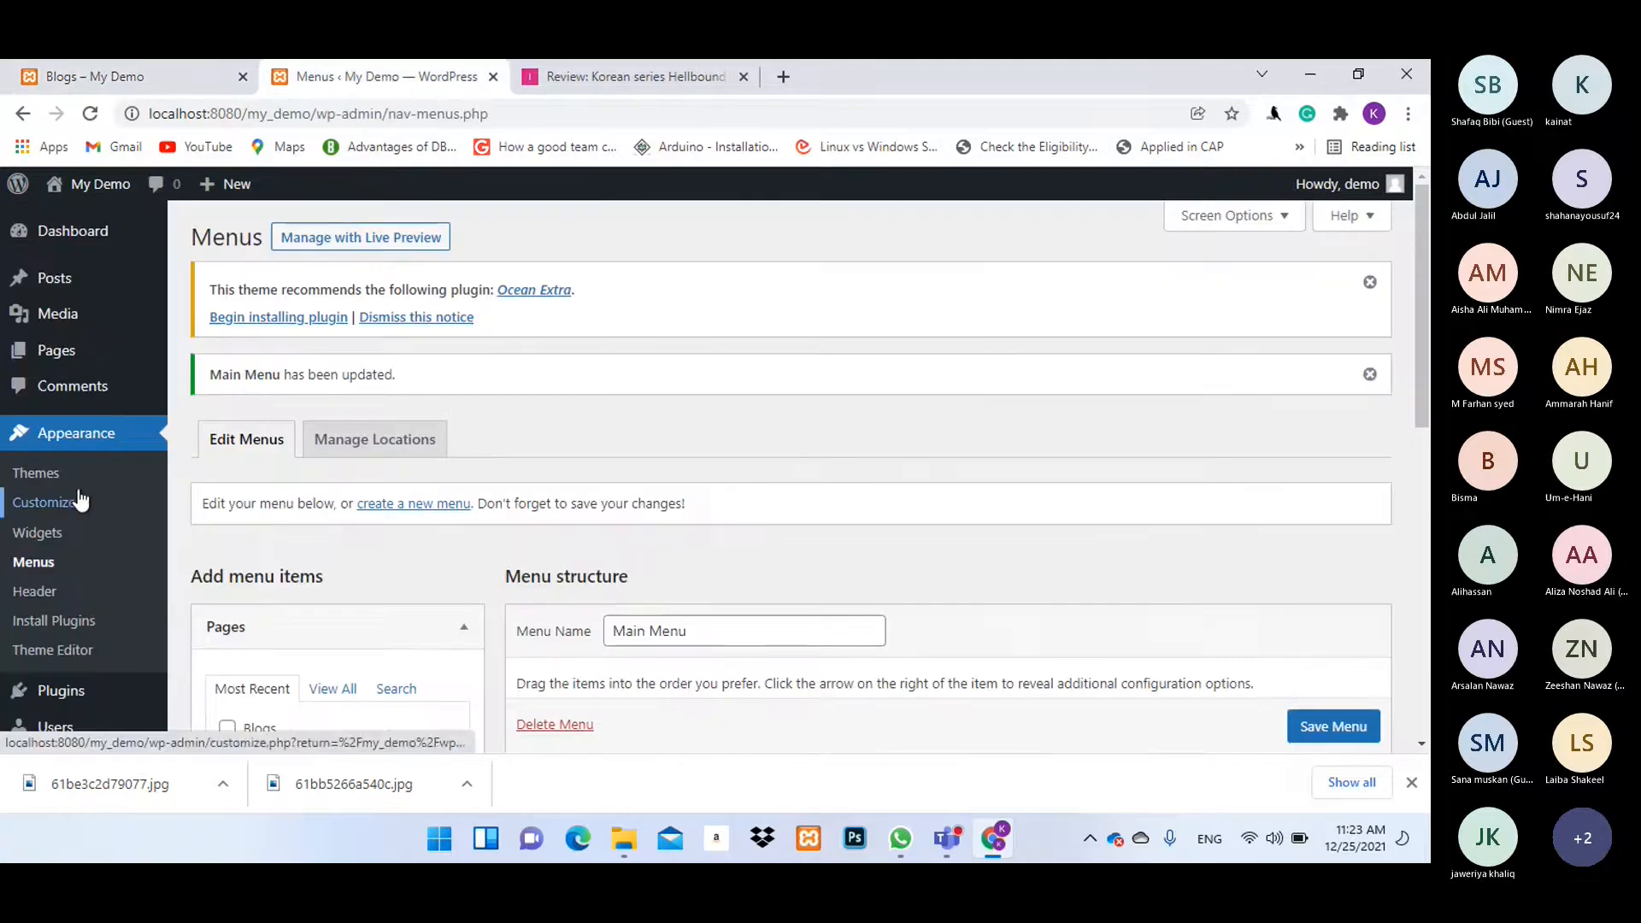
scroll(80, 499, "down", 5)
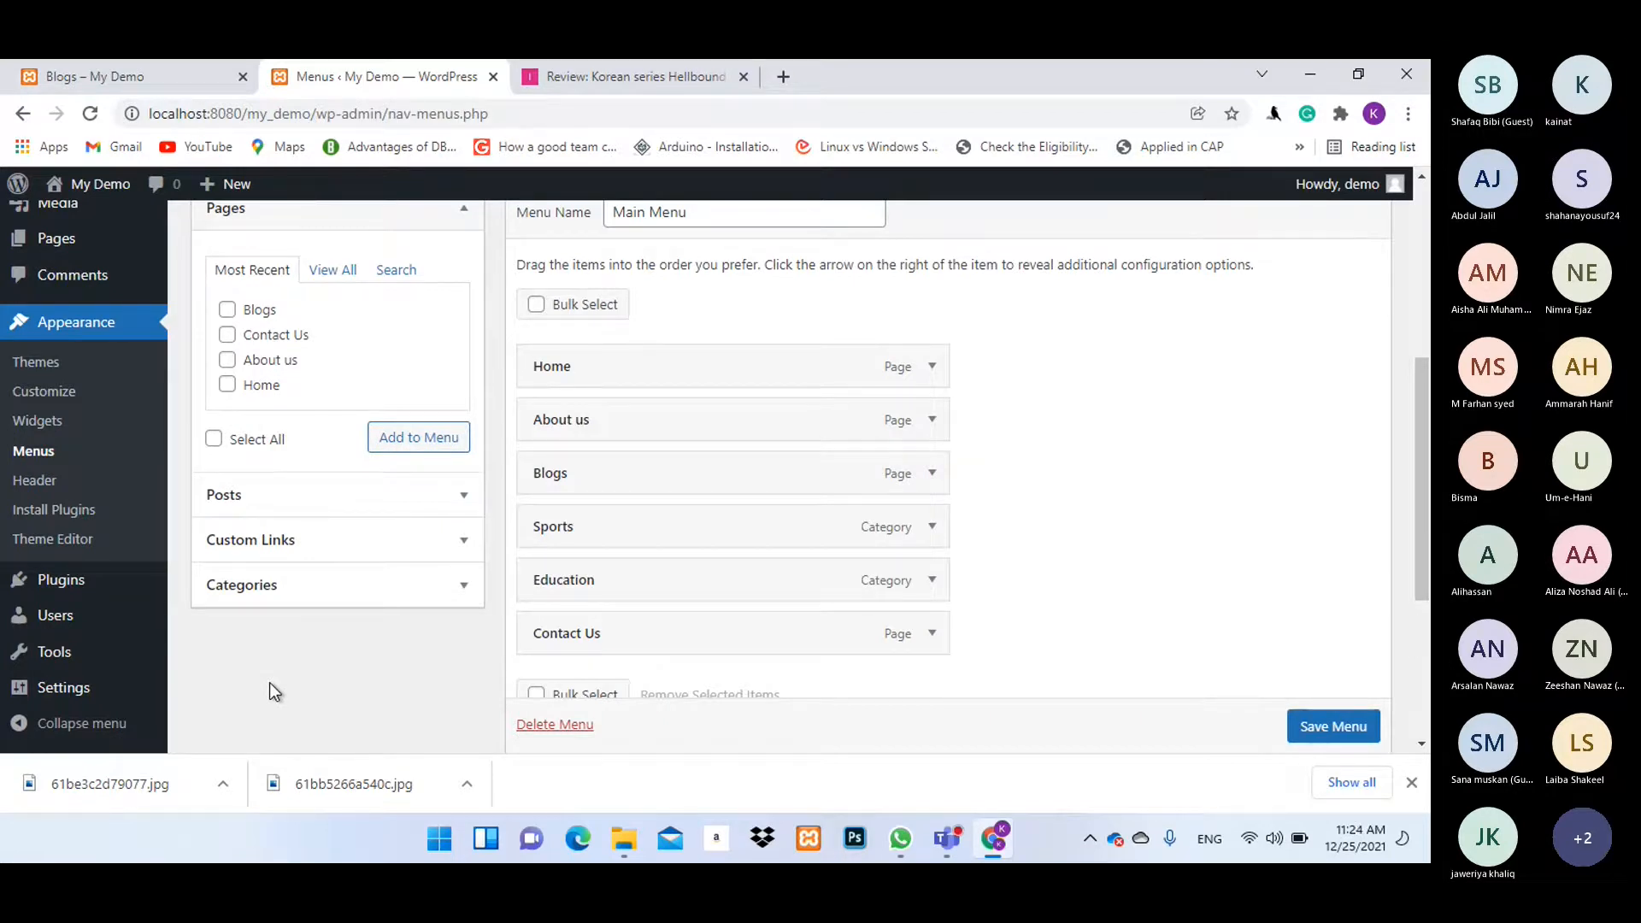
left_click(59, 689)
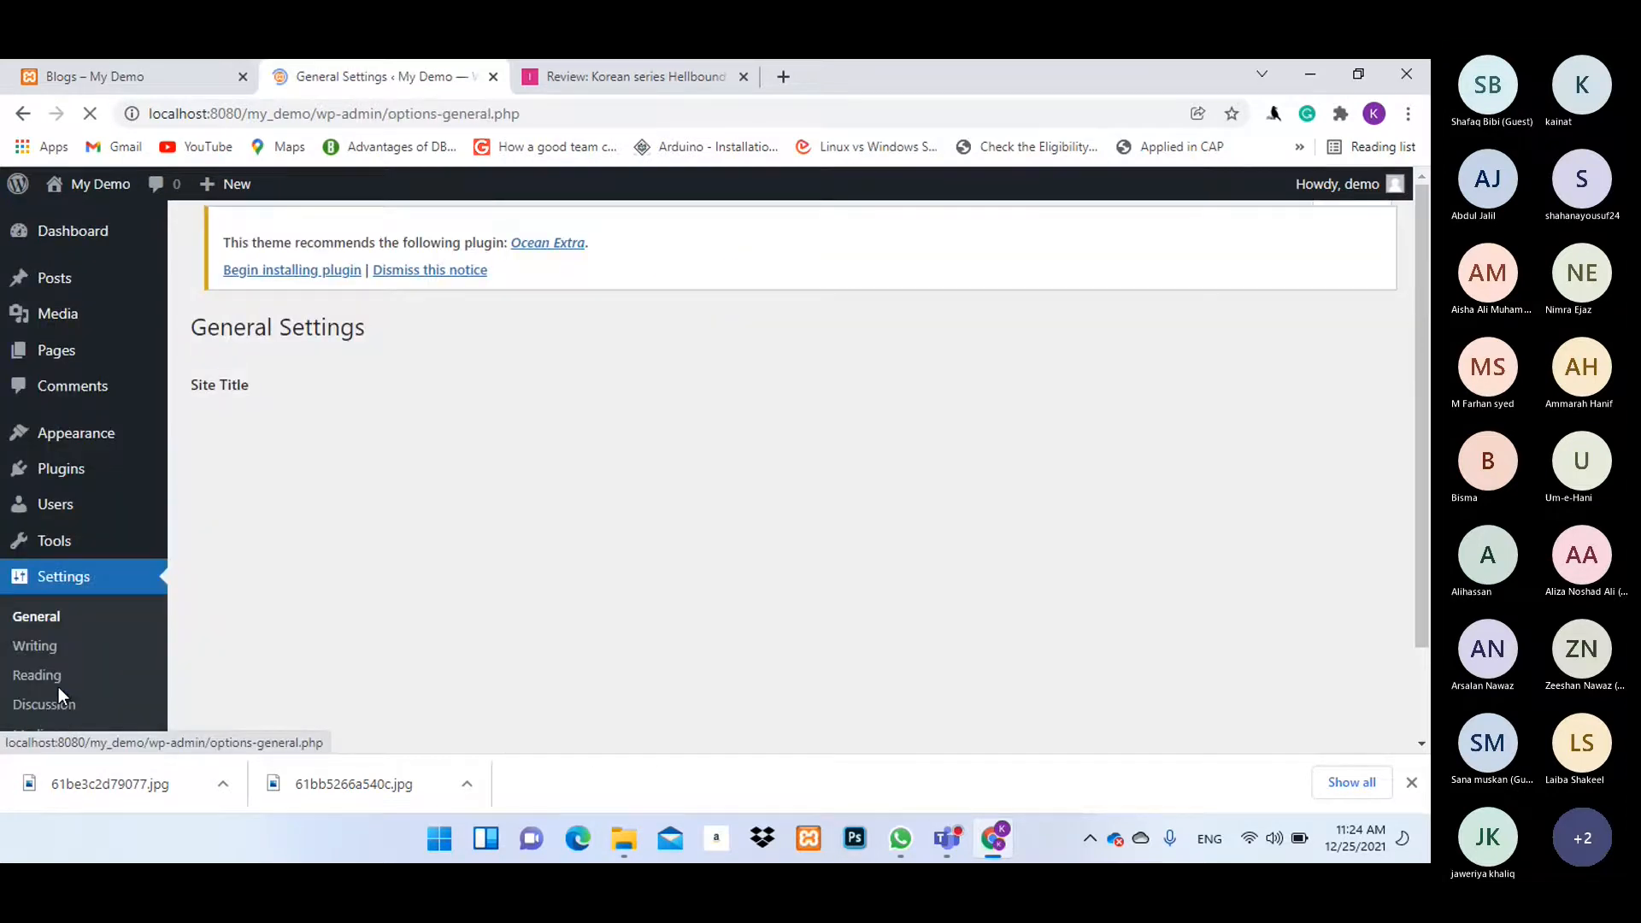
scroll(63, 554, "down", 2)
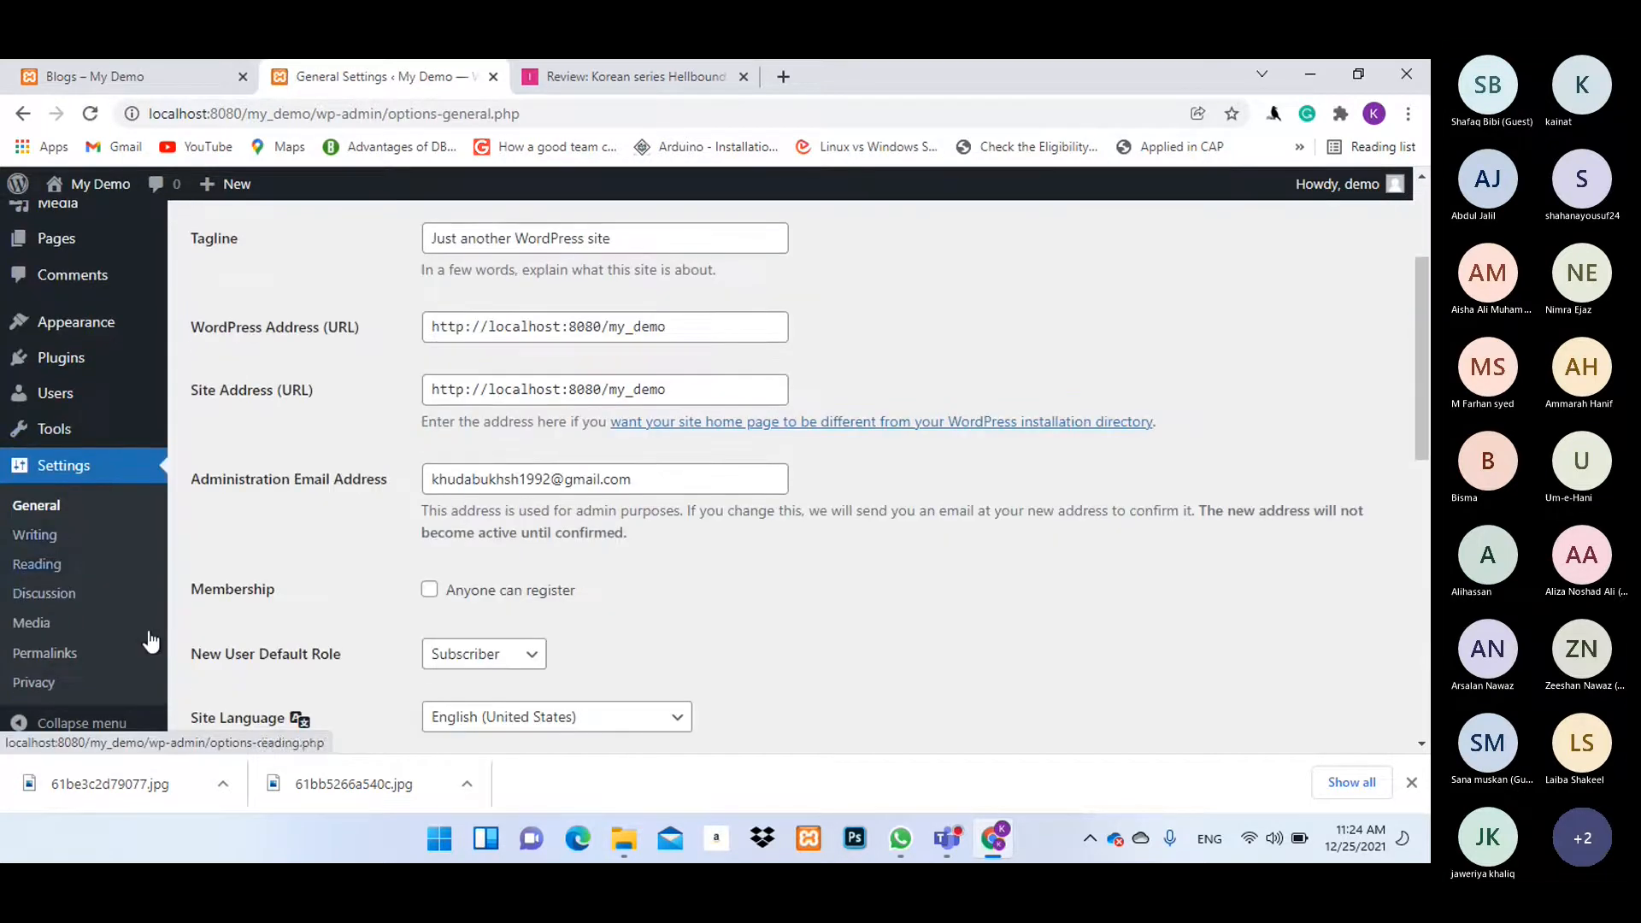
left_click(36, 565)
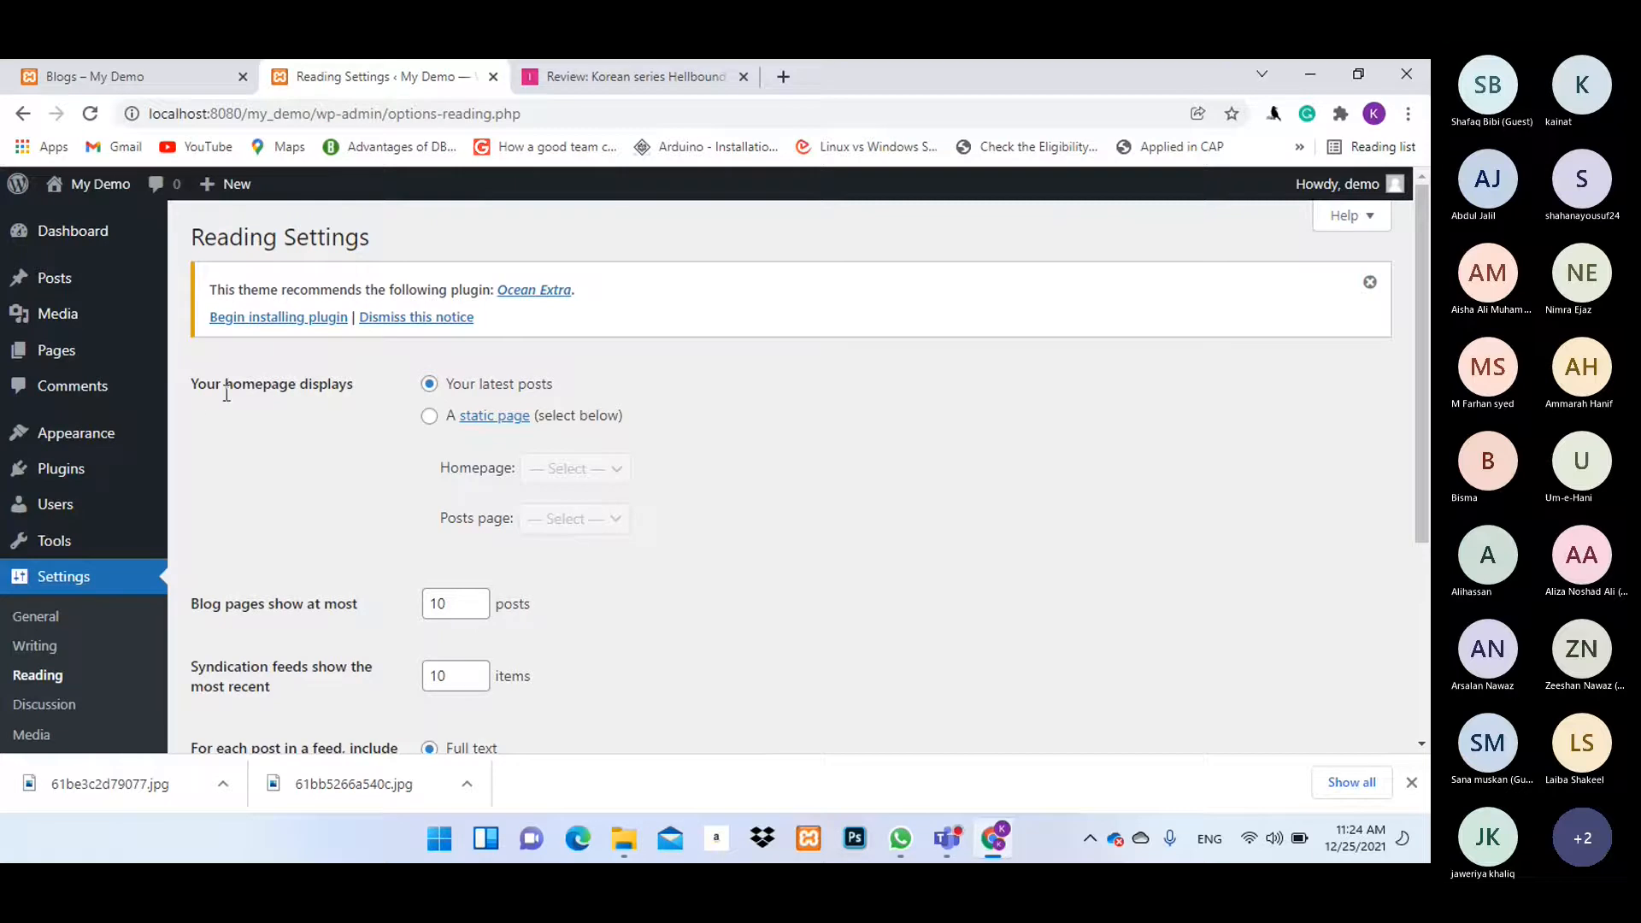
left_click_drag(354, 386, 198, 357)
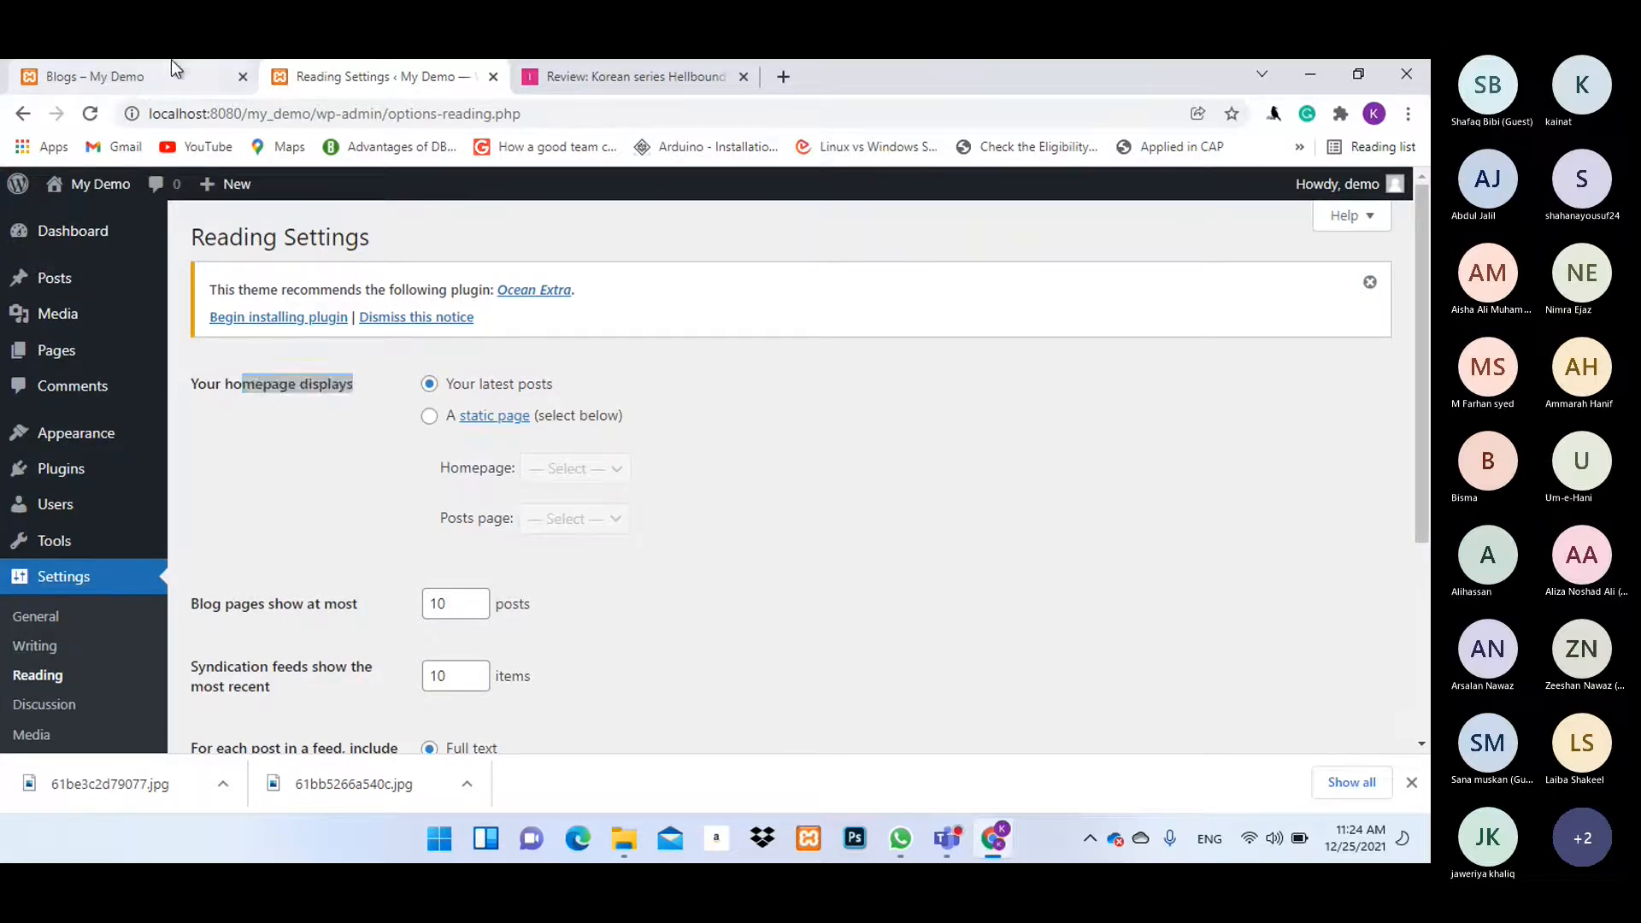
Load the site root at localhost:8080/my_demo and look over its heading and list of posts.
left_click(172, 72)
left_click_drag(359, 115, 300, 138)
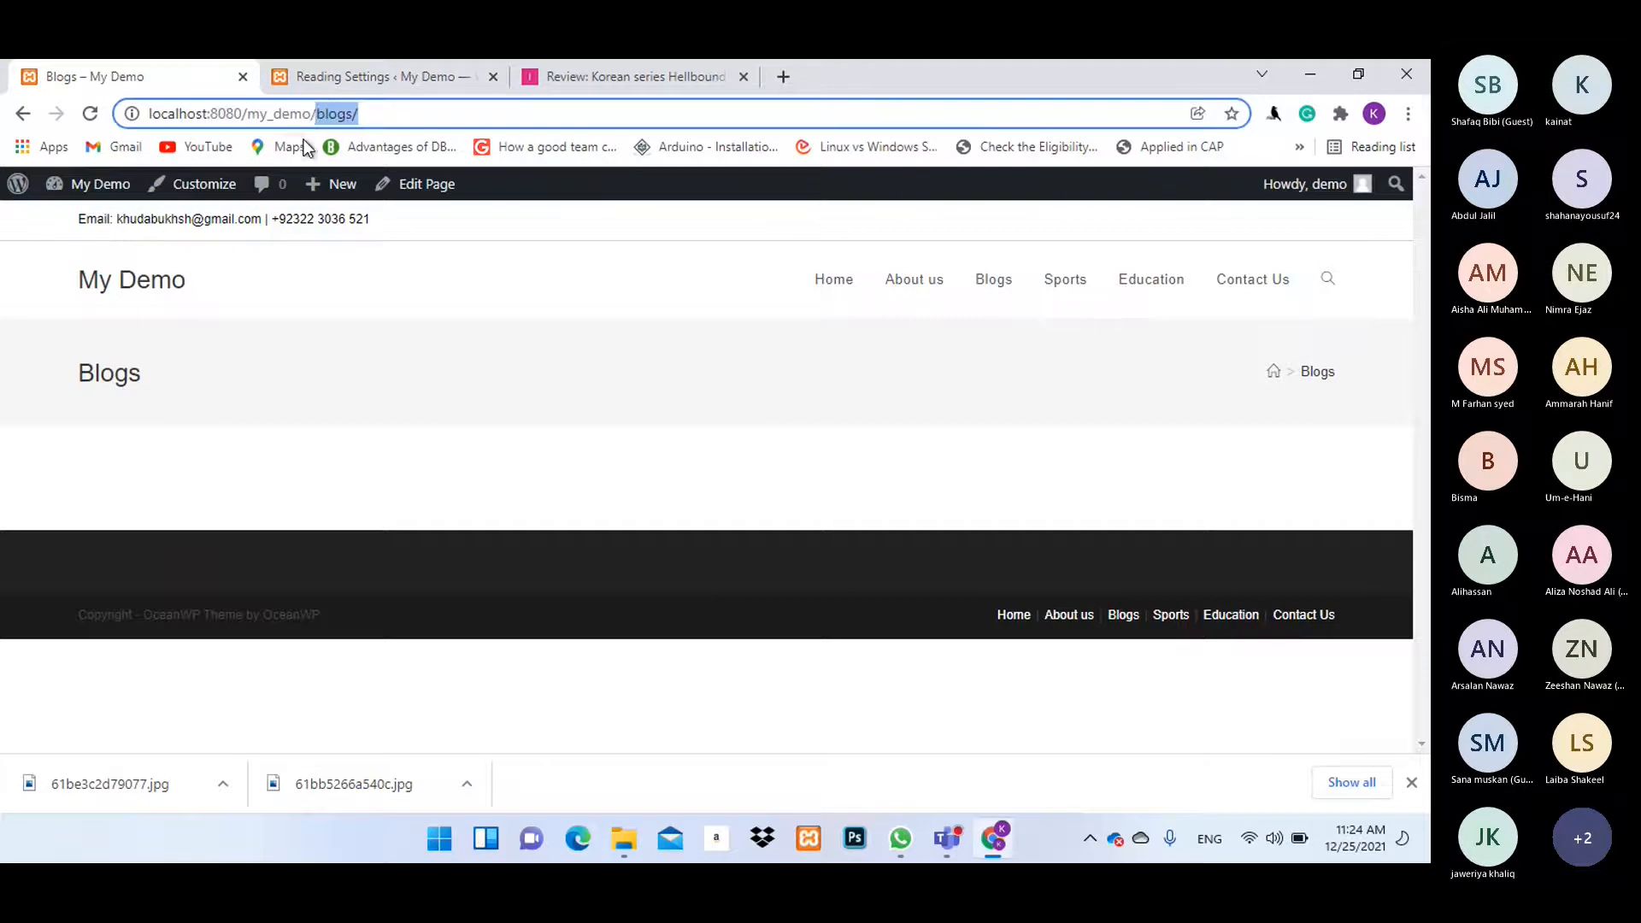
key("BackSpace")
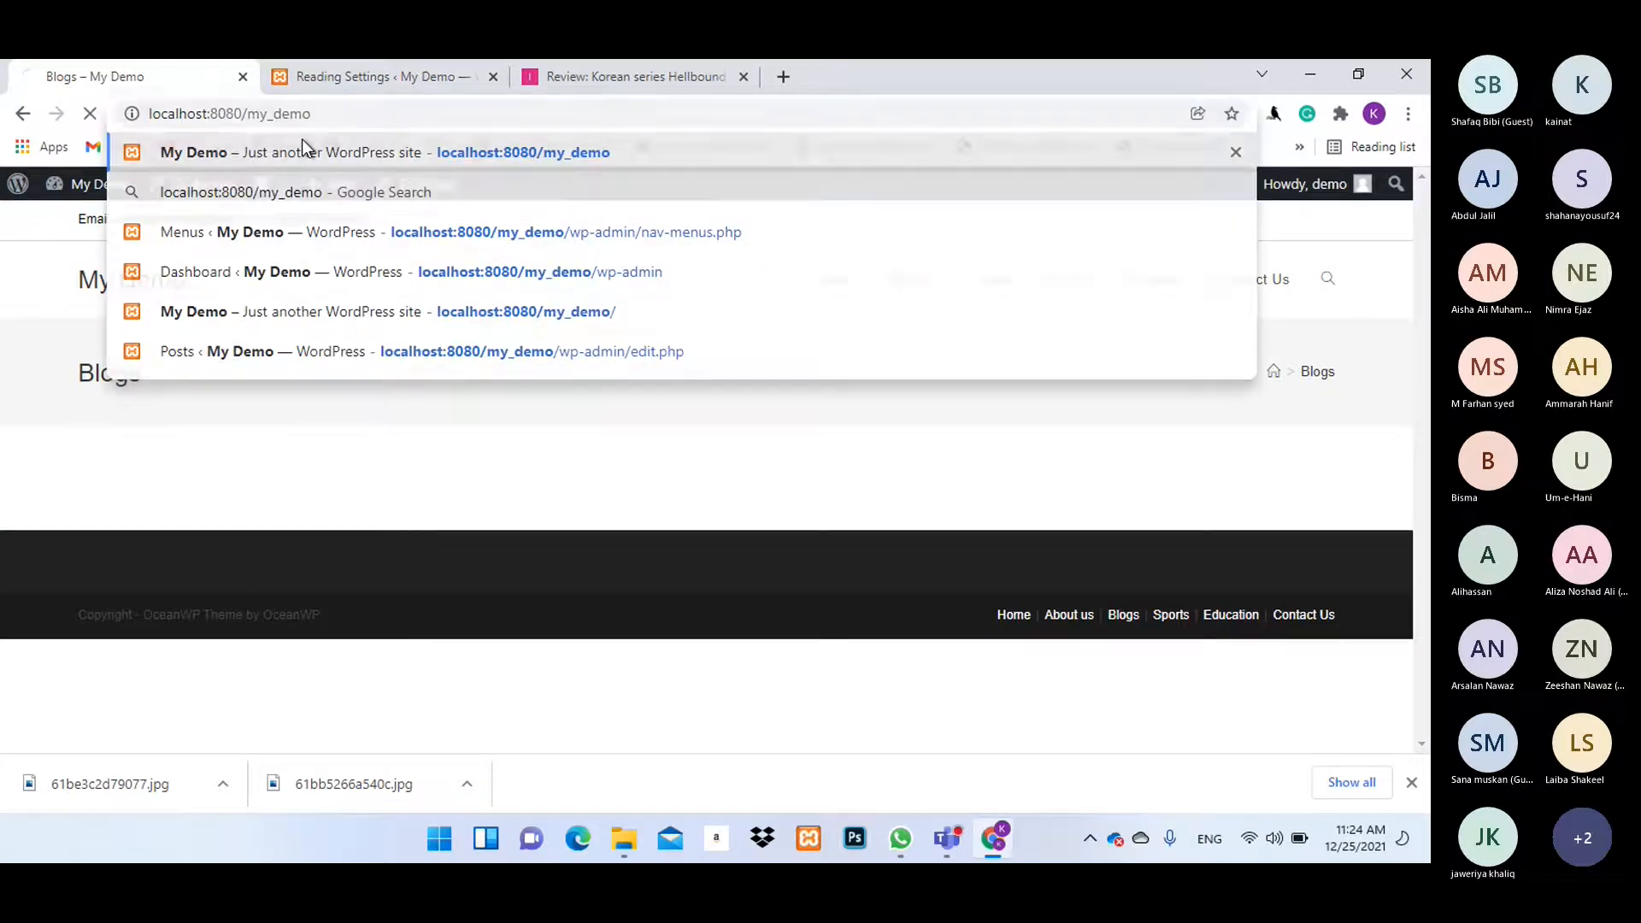
key("Return")
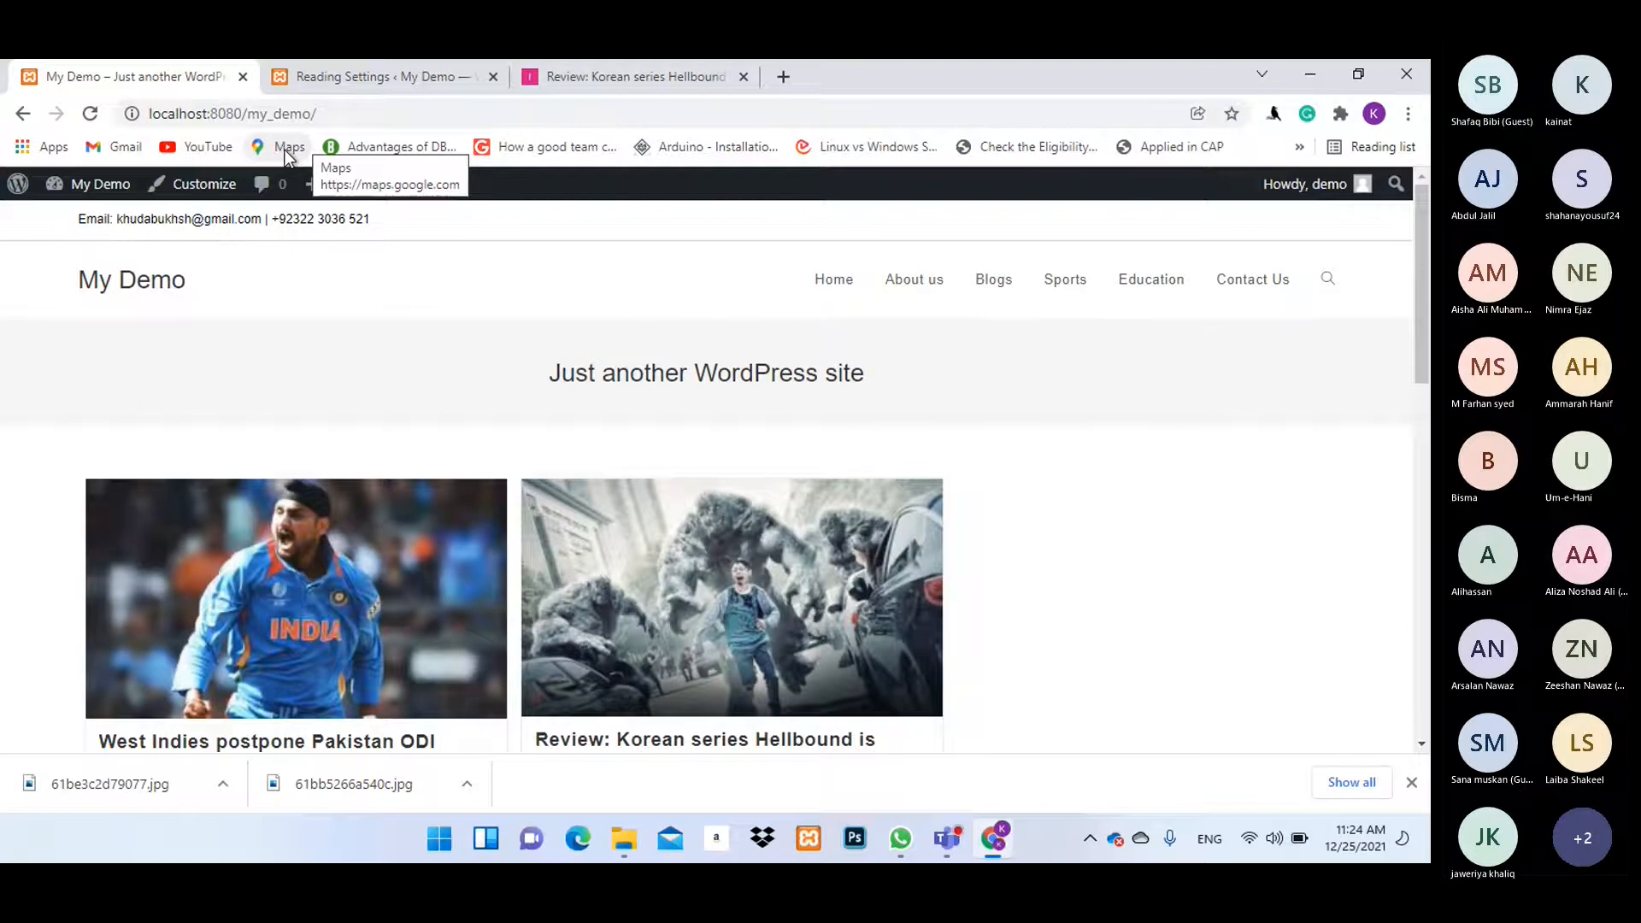
left_click_drag(581, 376, 901, 388)
left_click(946, 417)
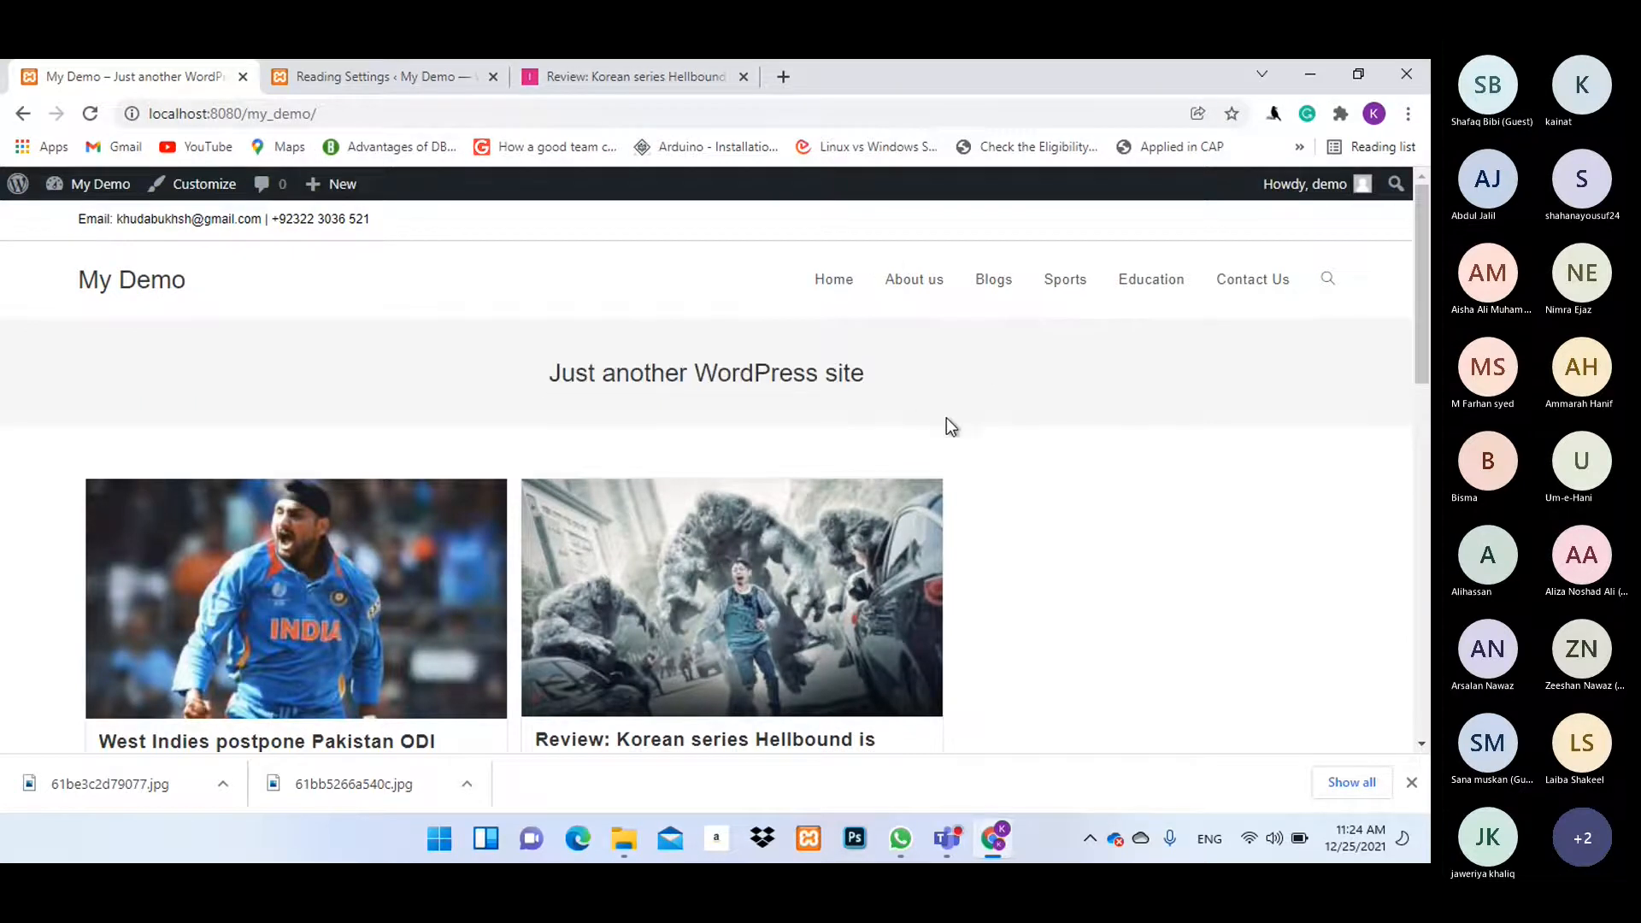
left_click_drag(577, 382, 890, 402)
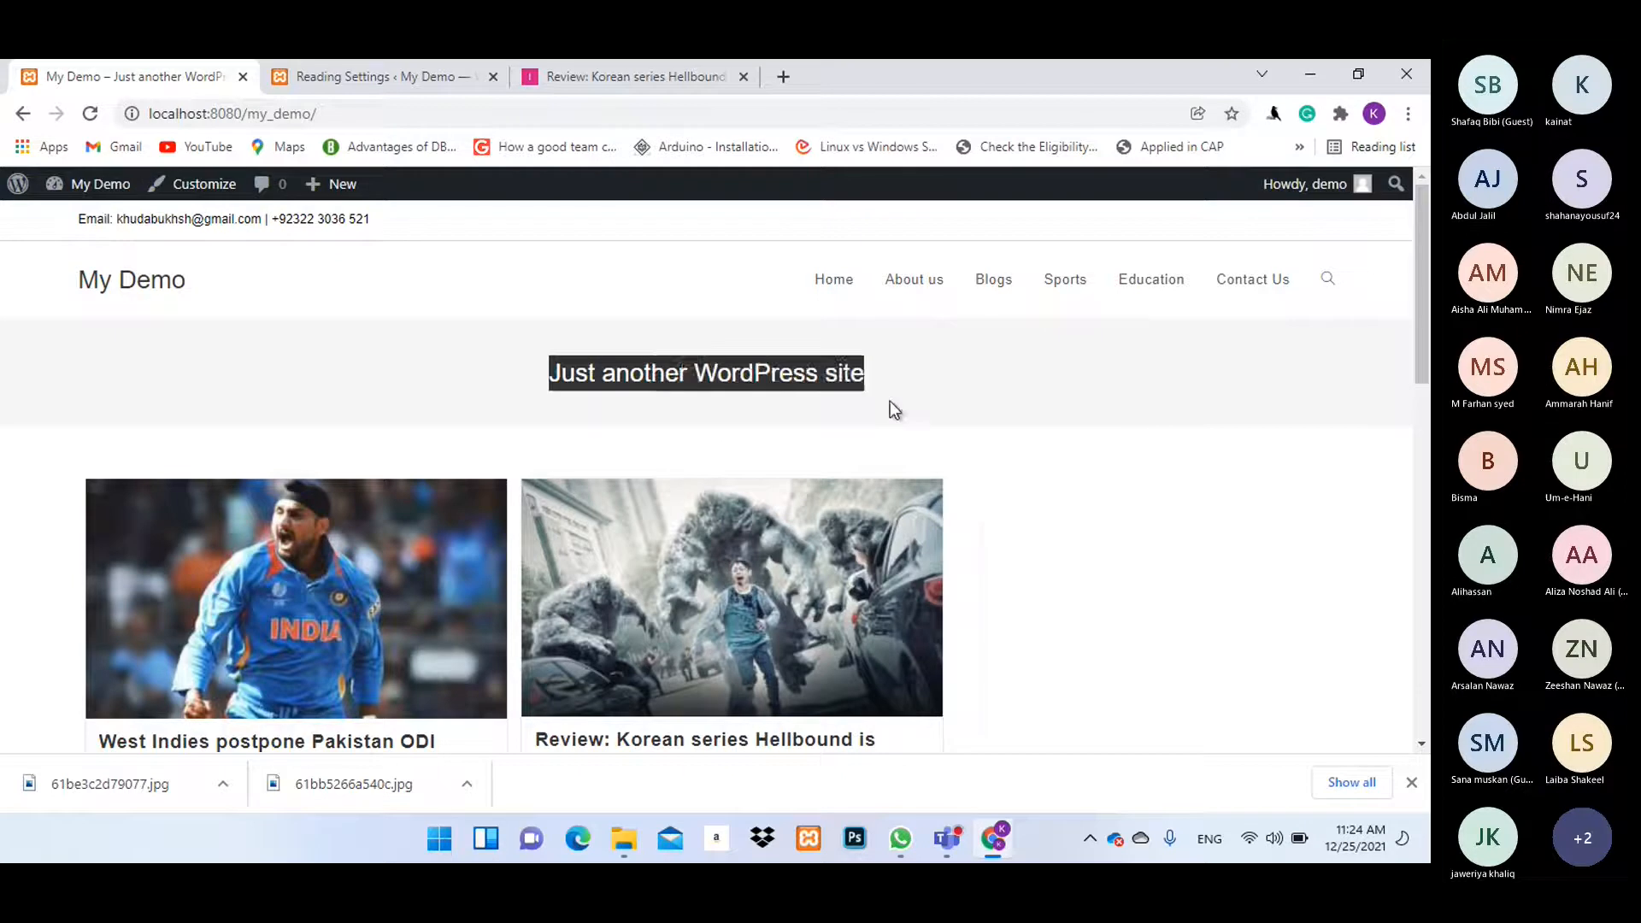
left_click(465, 395)
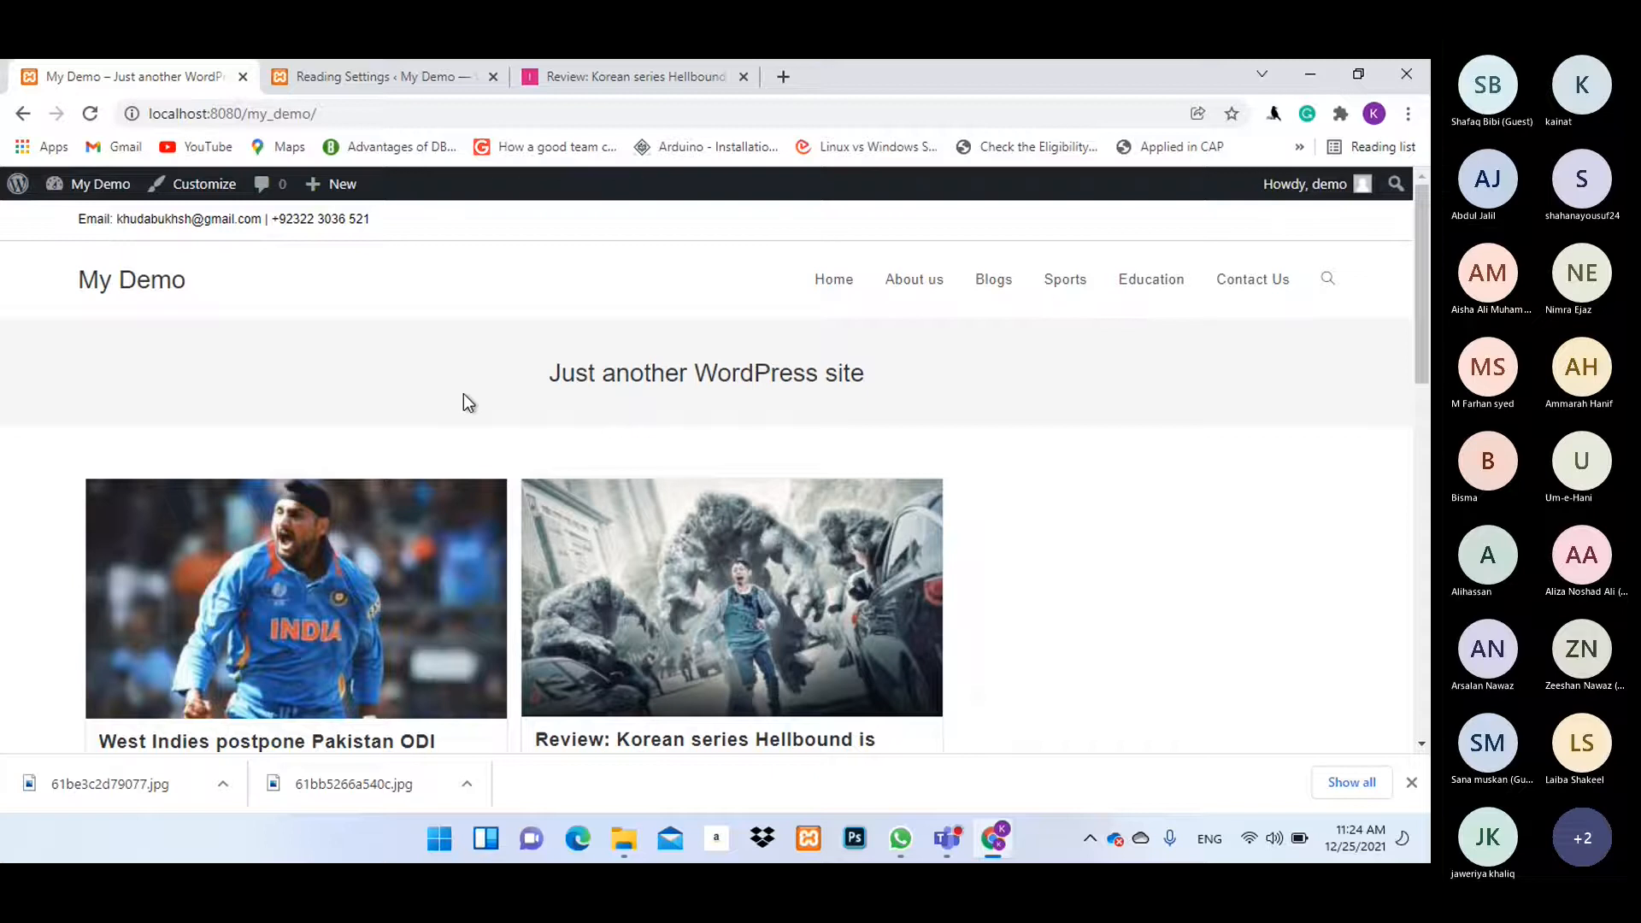
mouse_move(551, 386)
left_mouse_down()
mouse_move(894, 423)
mouse_move(548, 387)
left_mouse_up()
scroll(548, 383, "down", 6)
scroll(686, 579, "down", 5)
scroll(687, 577, "up", 12)
Open the Home page from the site navigation, then return to the root address and compare its post listing.
left_click(838, 288)
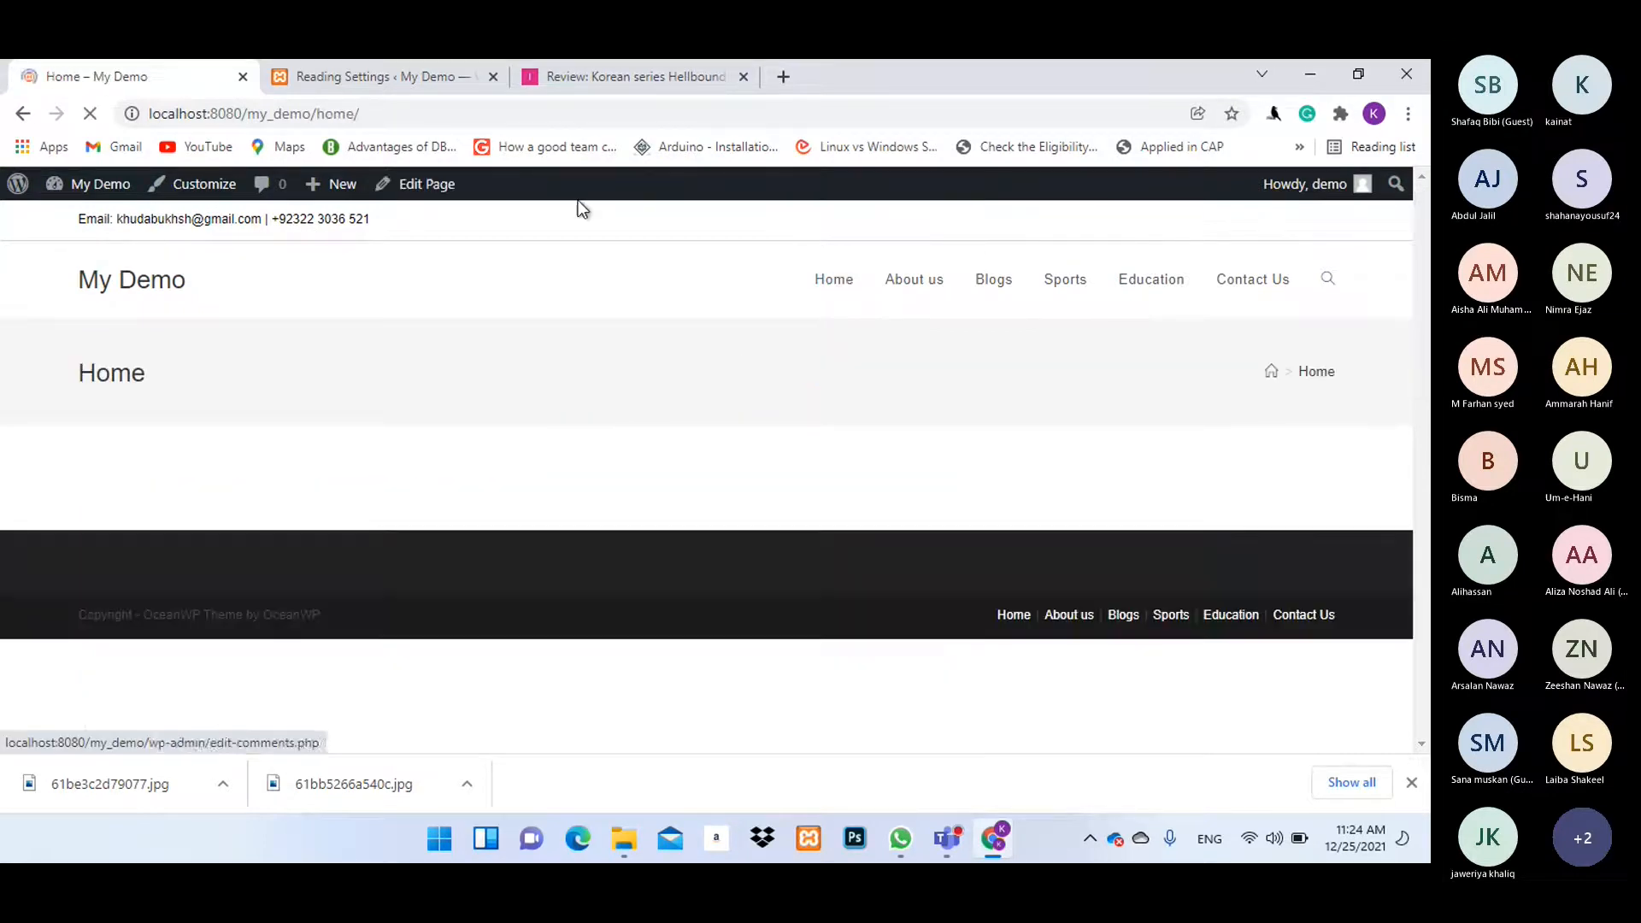
left_click_drag(366, 114, 325, 125)
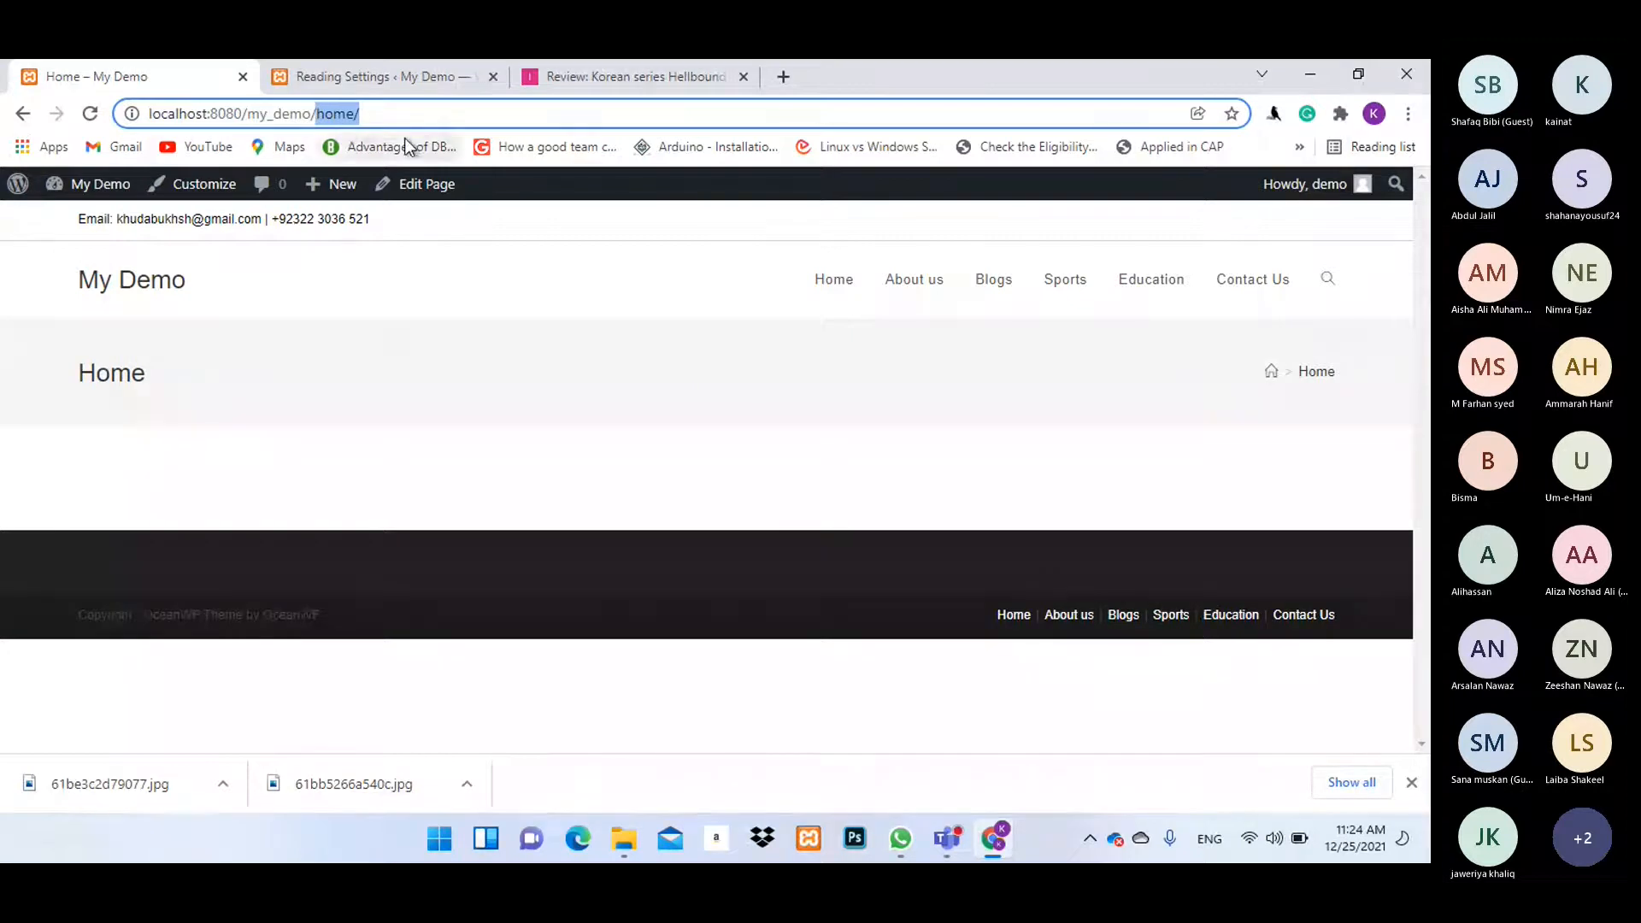
key("BackSpace")
key("Return")
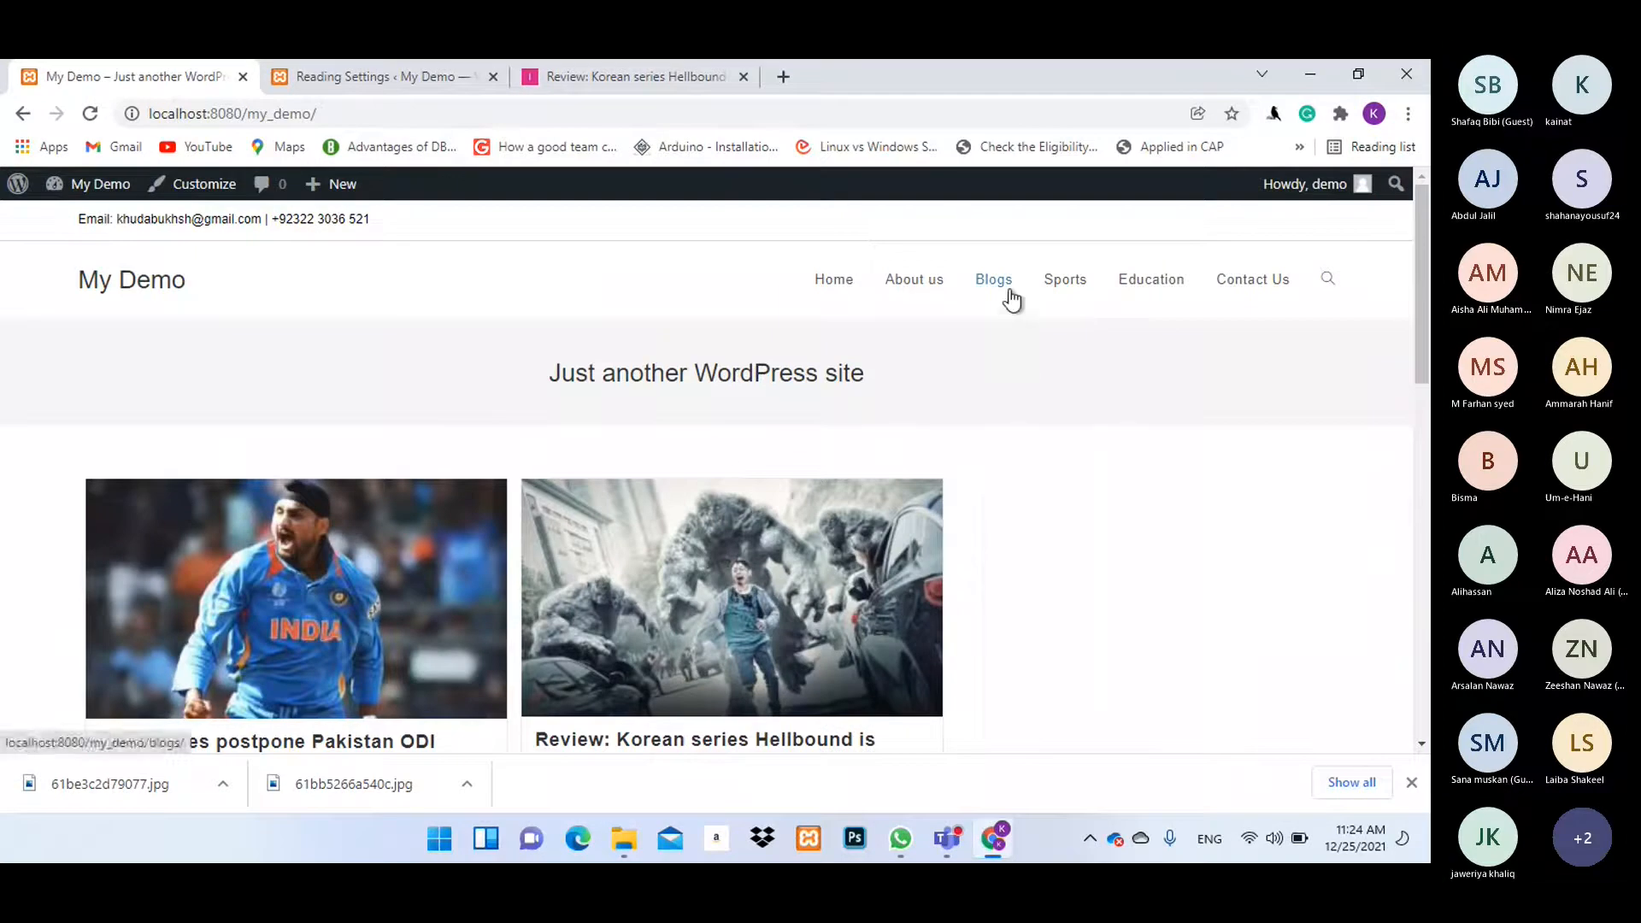
scroll(658, 387, "down", 5)
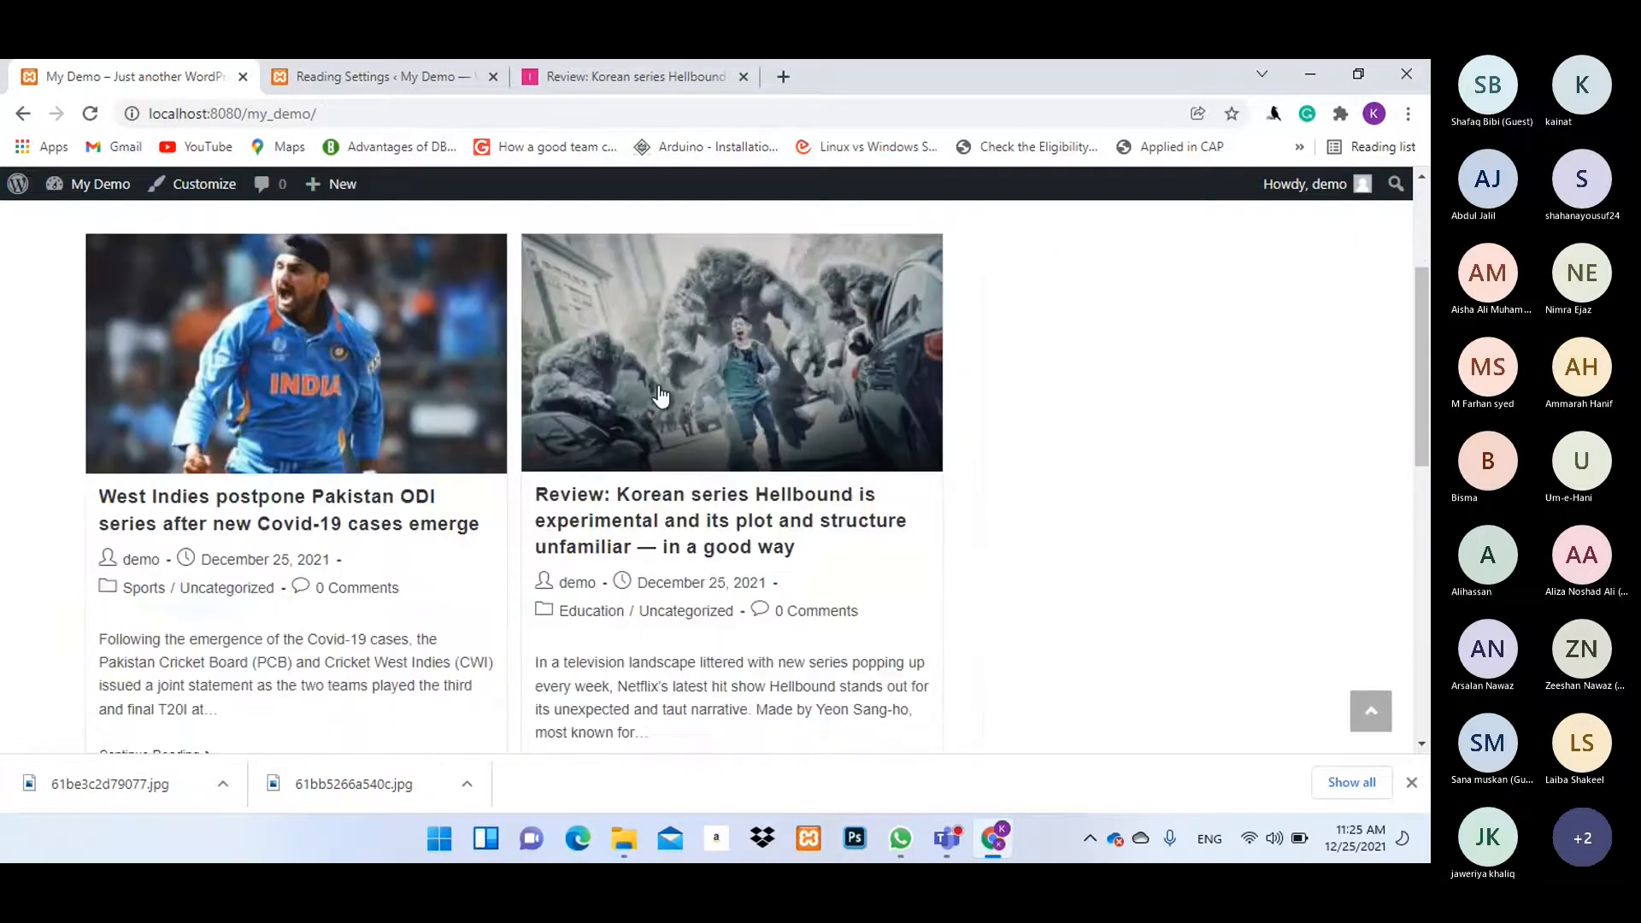
scroll(658, 385, "down", 4)
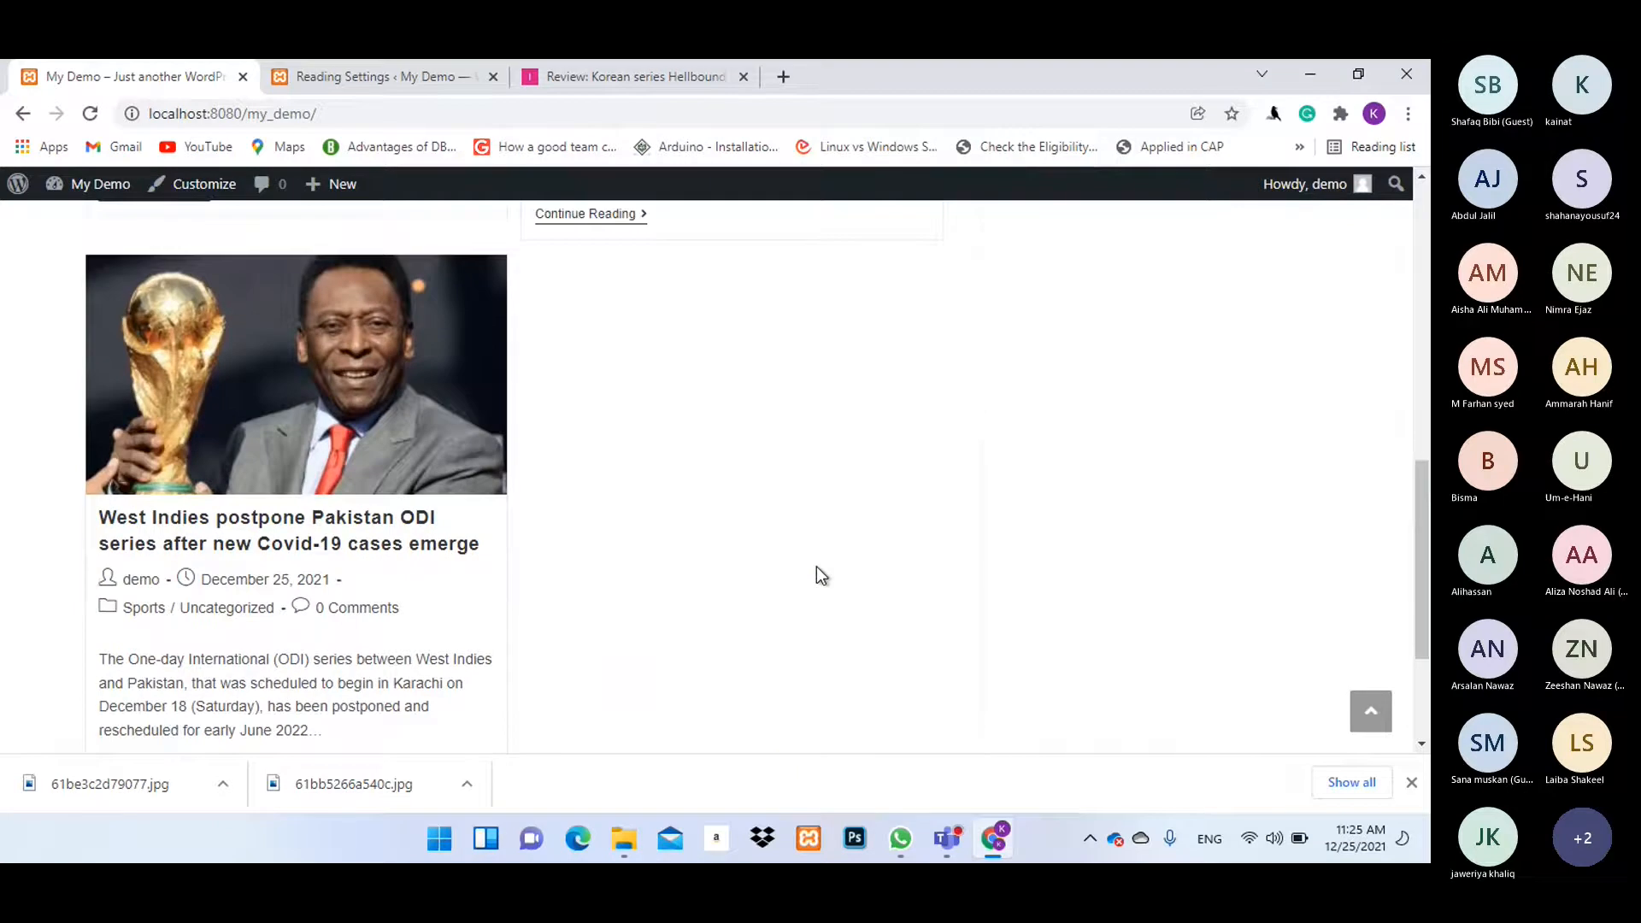
scroll(817, 565, "up", 10)
Set the homepage to a static page with Home as homepage and Blogs as posts page, and save the Reading settings.
left_click(370, 74)
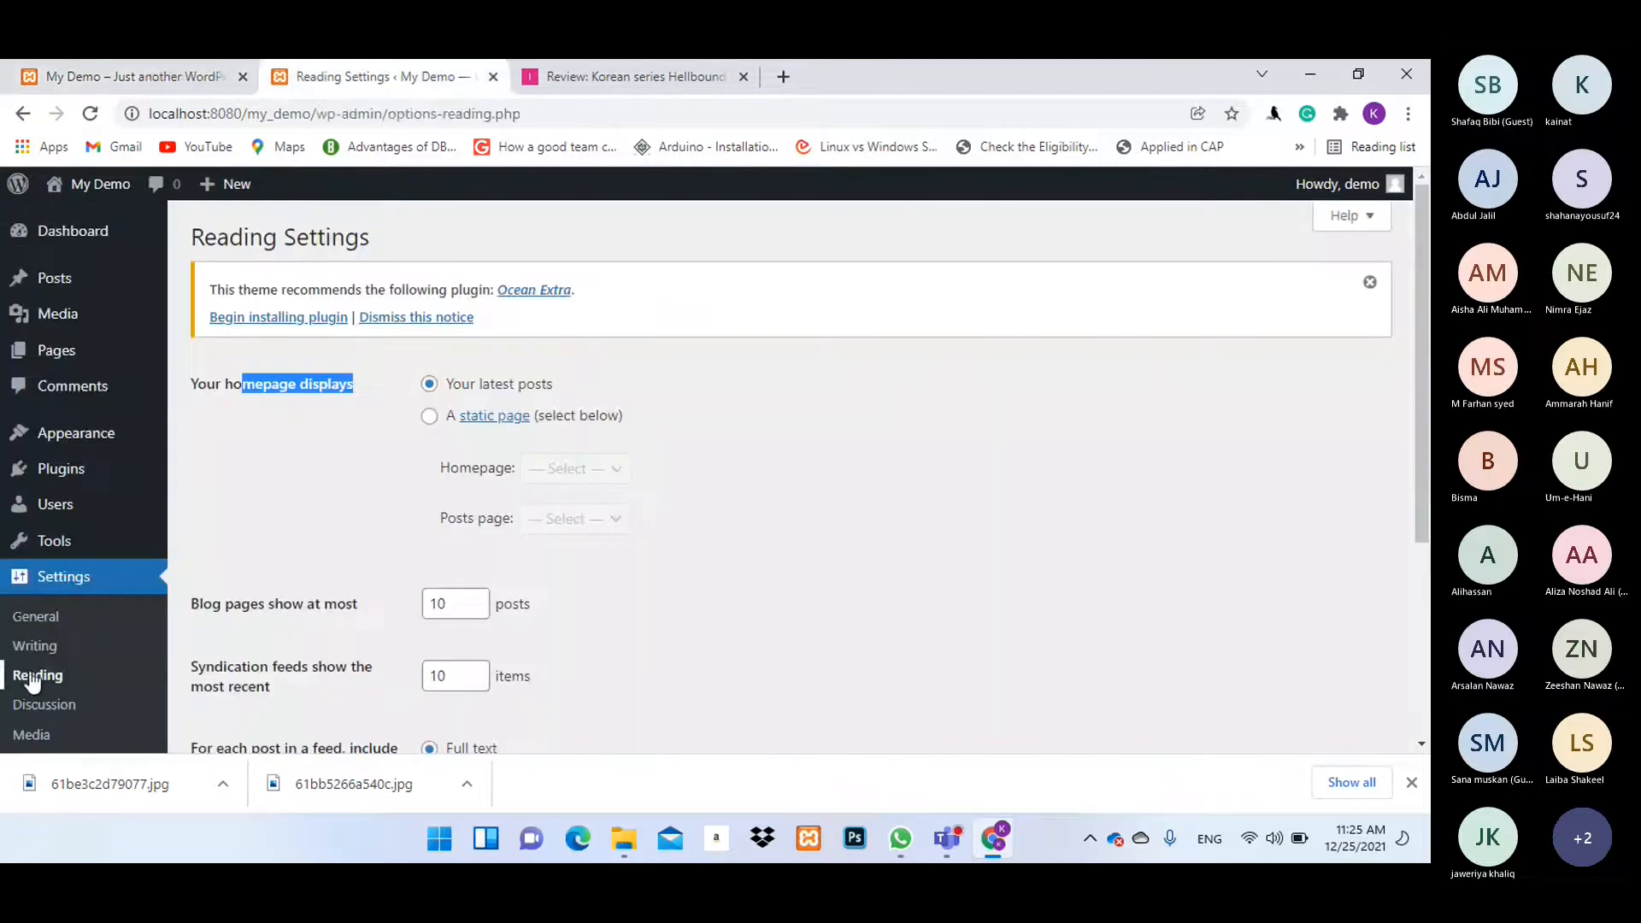
left_click(440, 391)
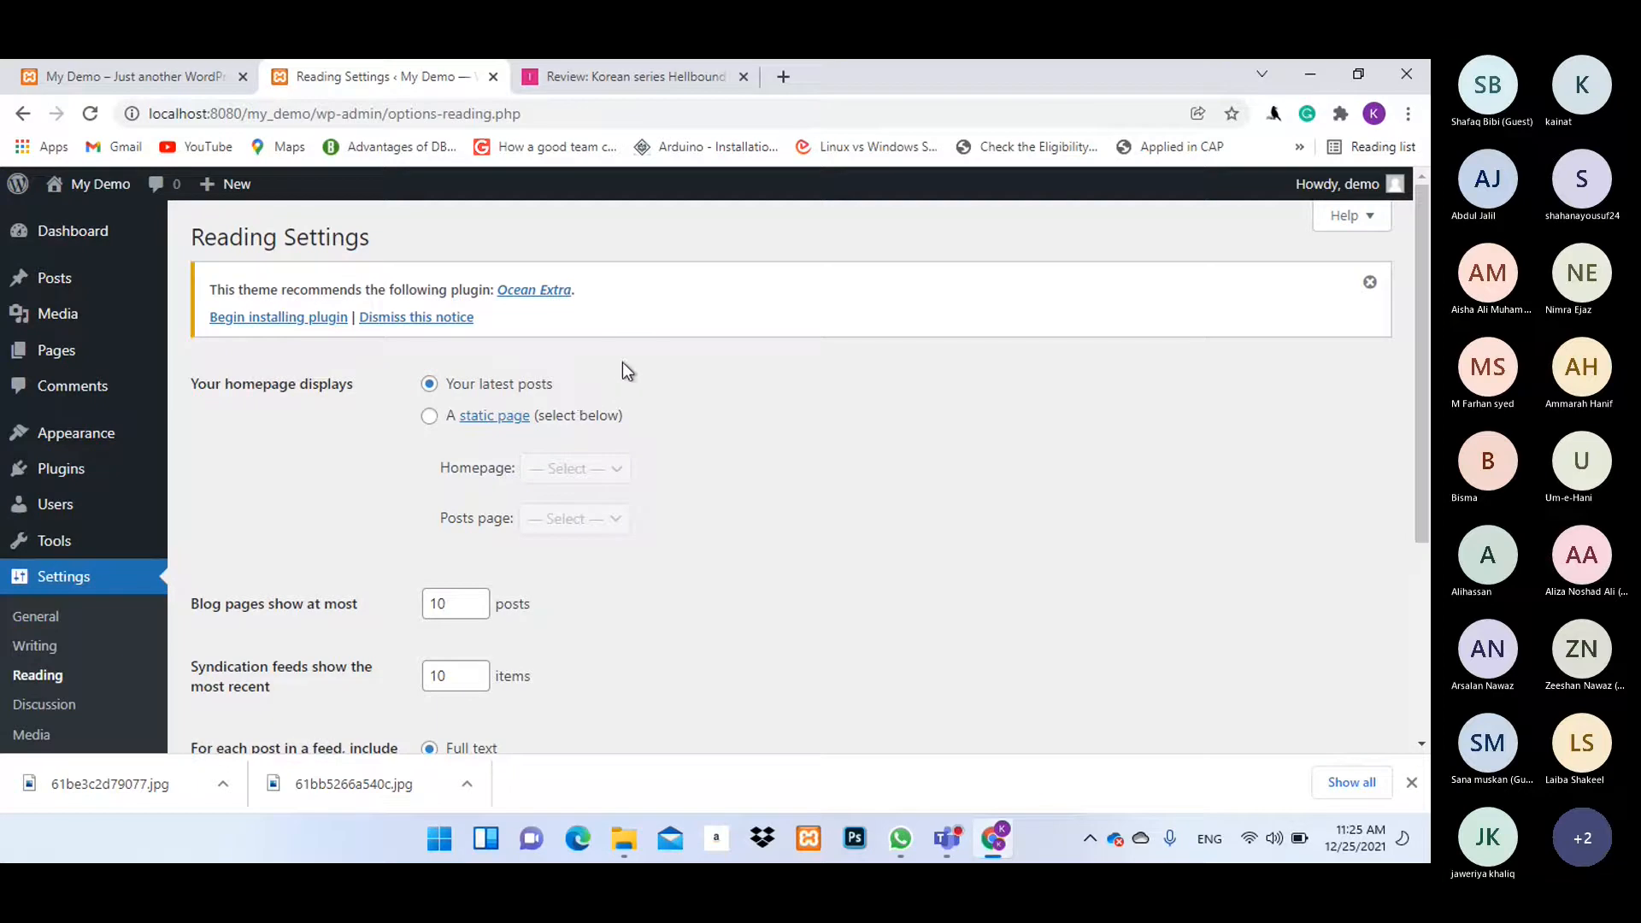
left_click(430, 417)
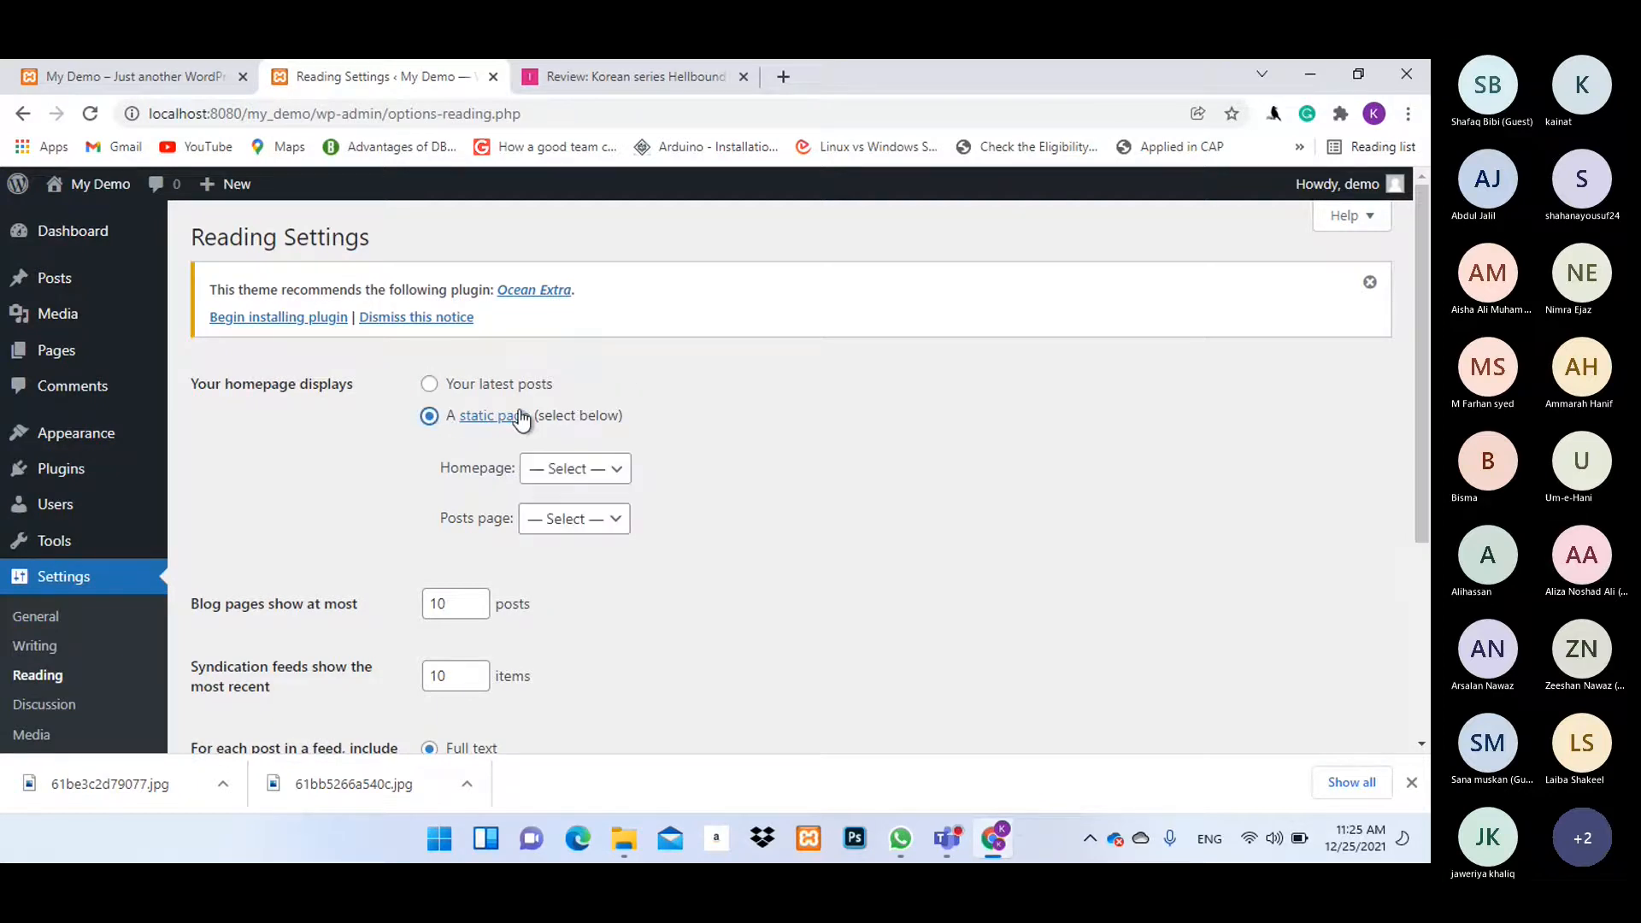
scroll(820, 496, "down", 1)
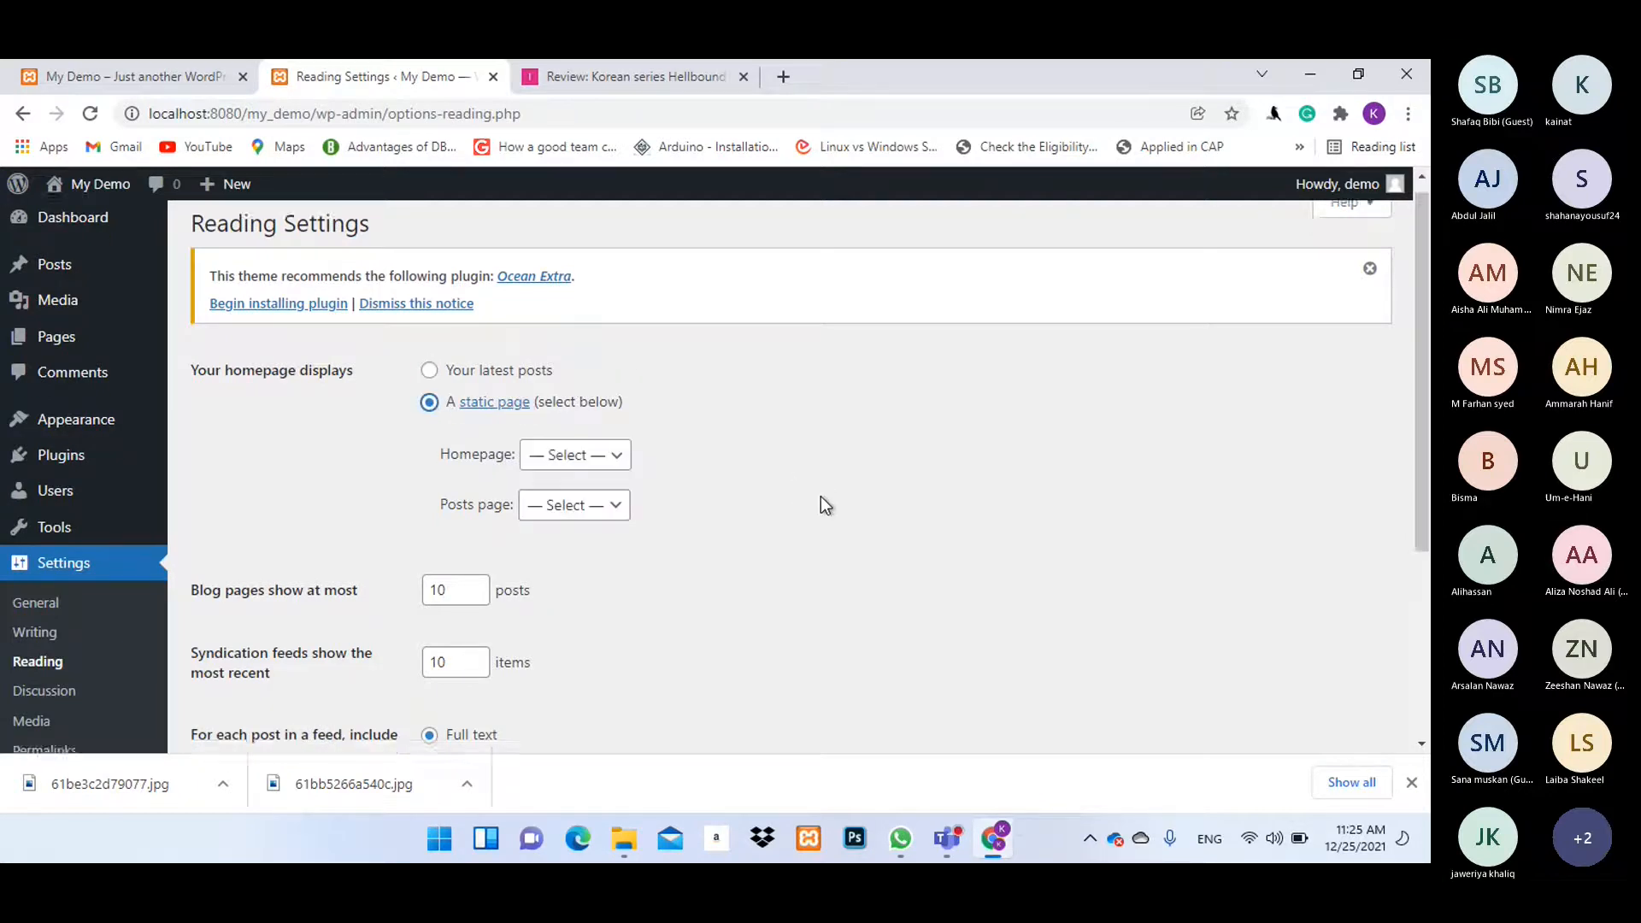
left_click(601, 374)
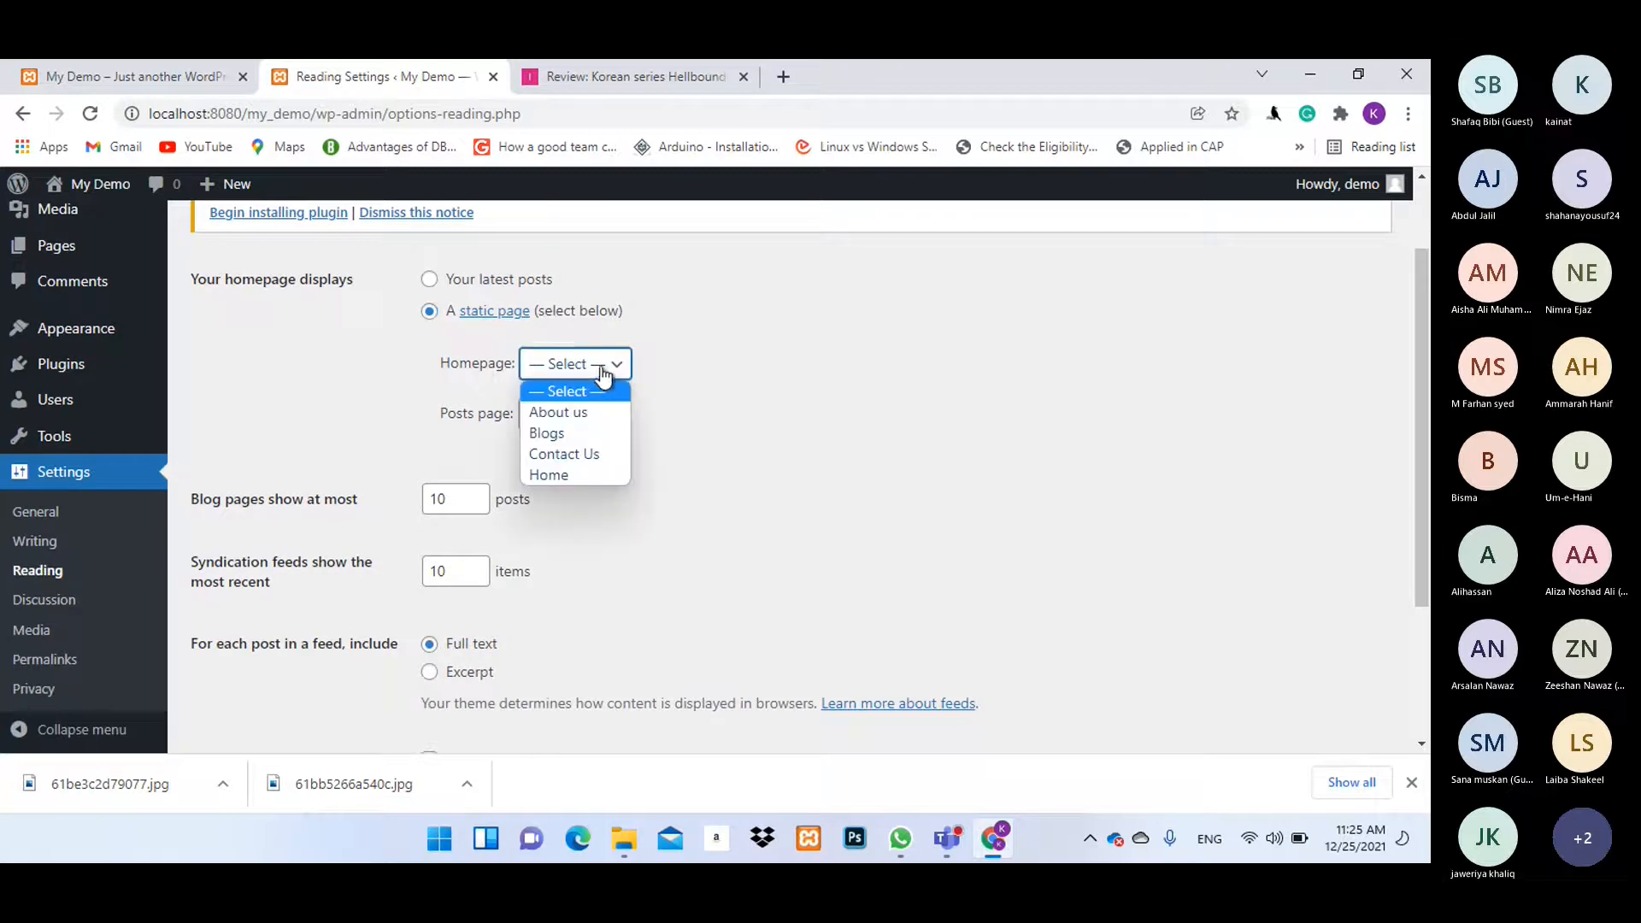
left_click(547, 476)
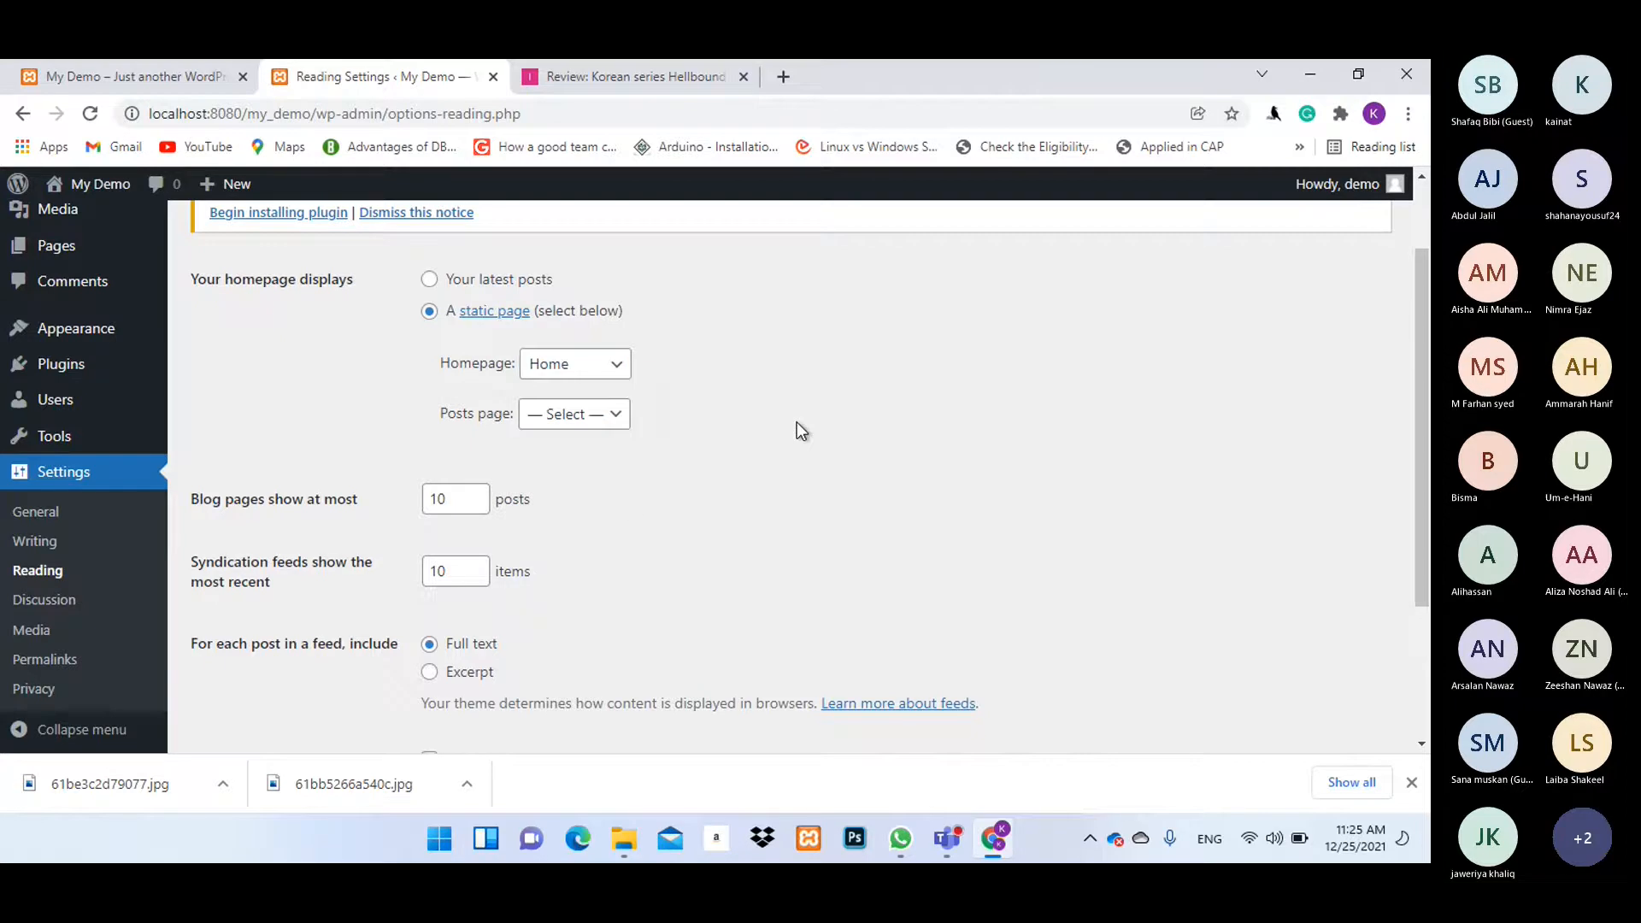
left_click(587, 418)
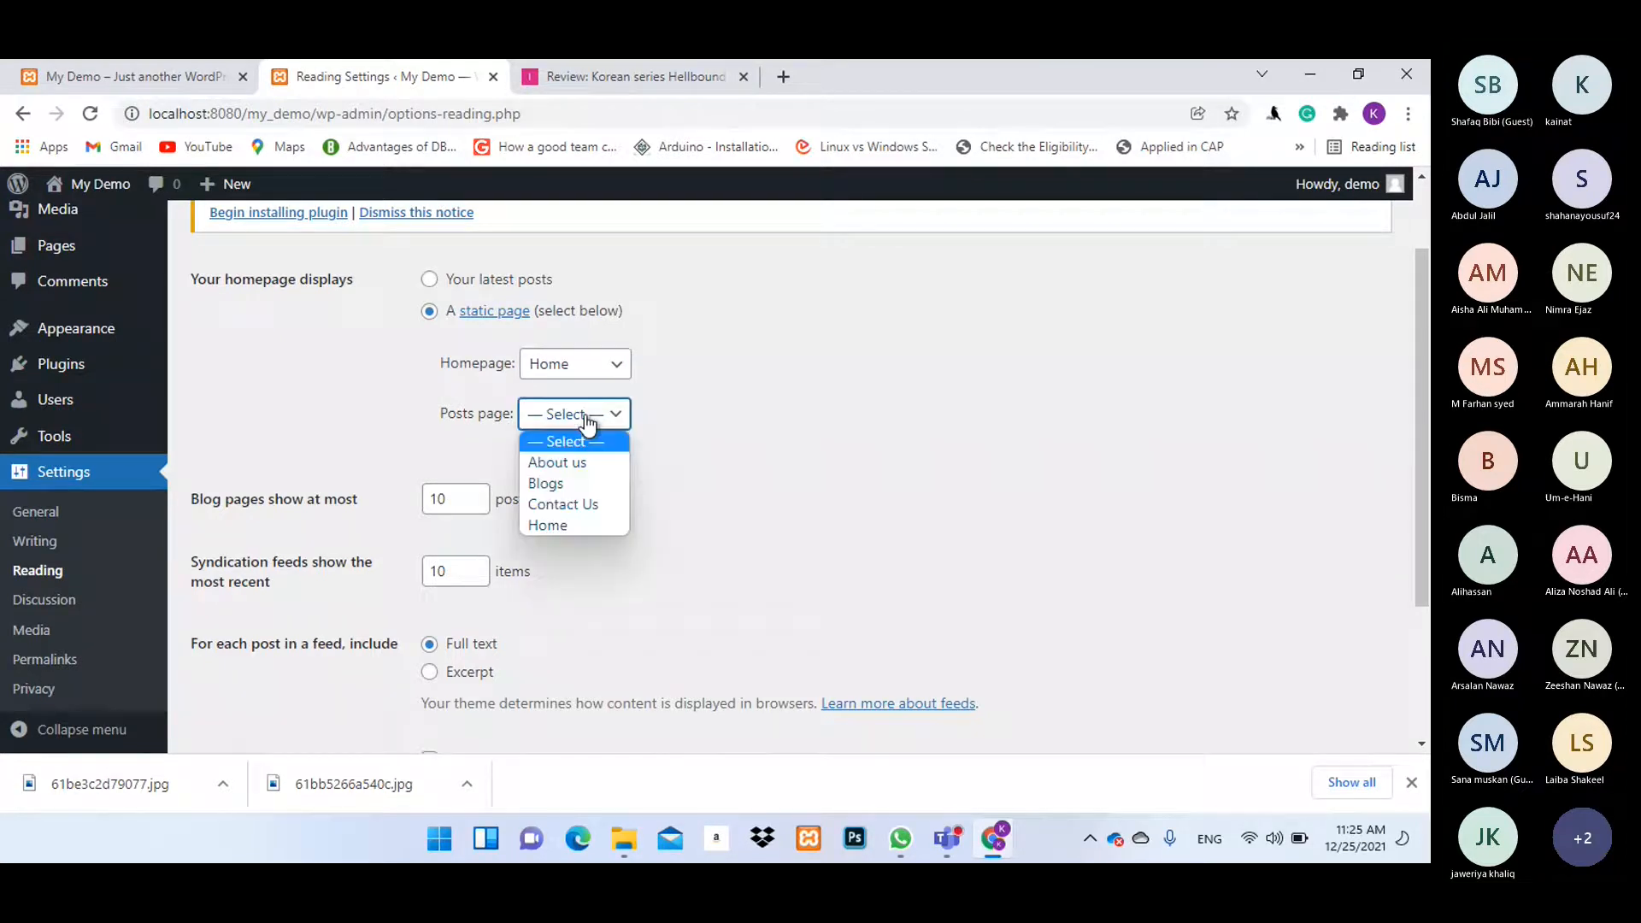
left_click(547, 485)
scroll(875, 419, "down", 3)
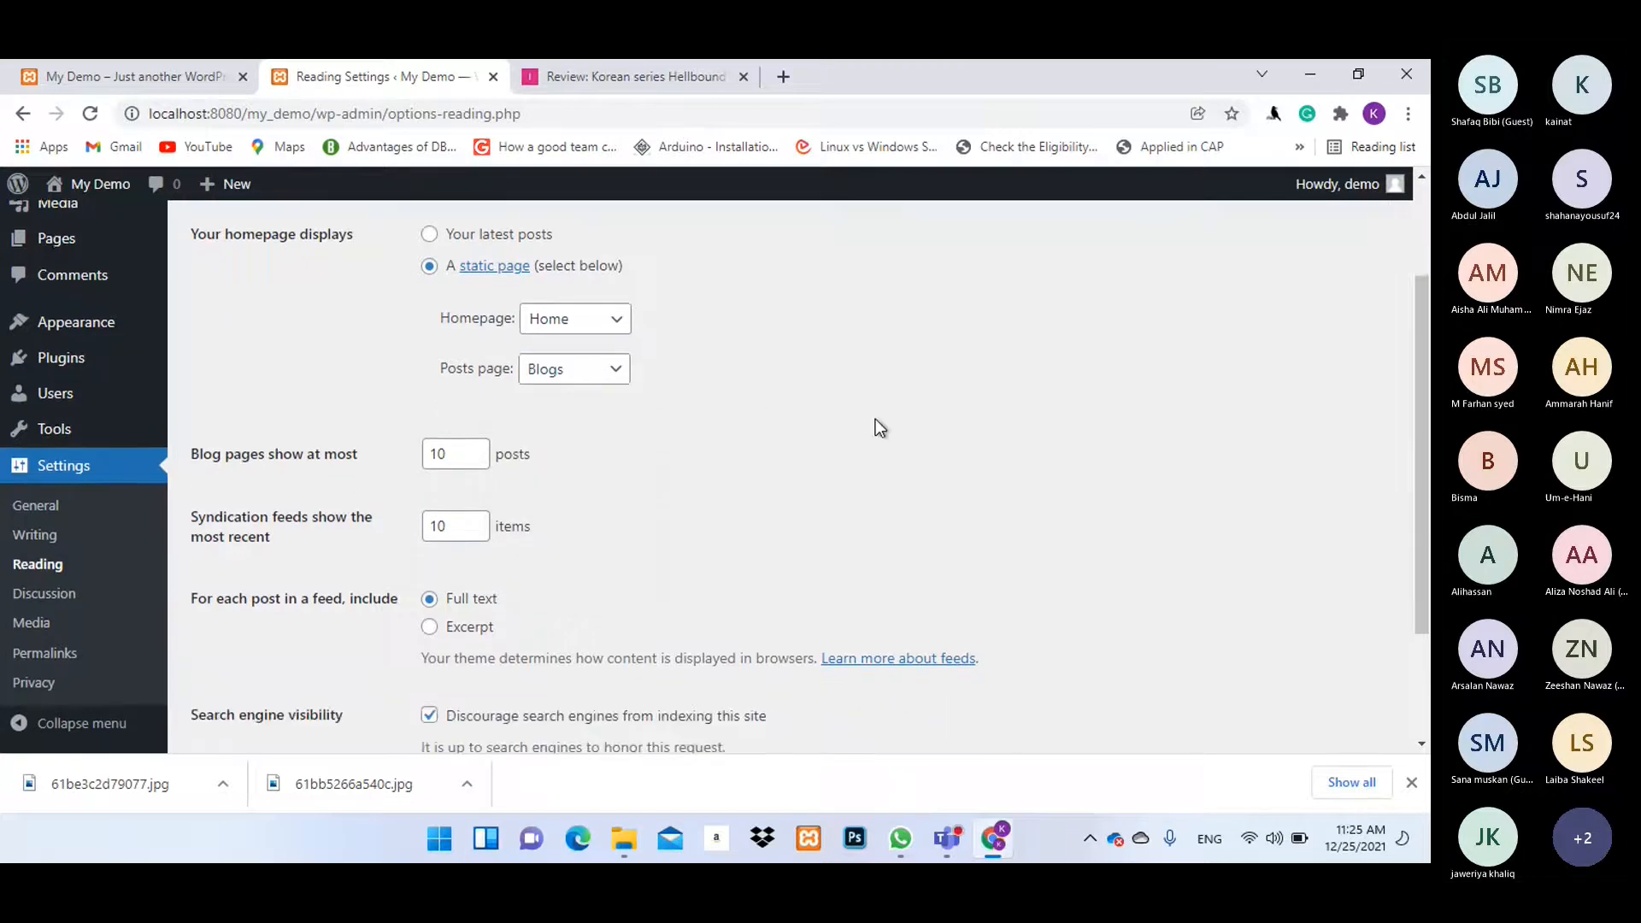
left_click(245, 646)
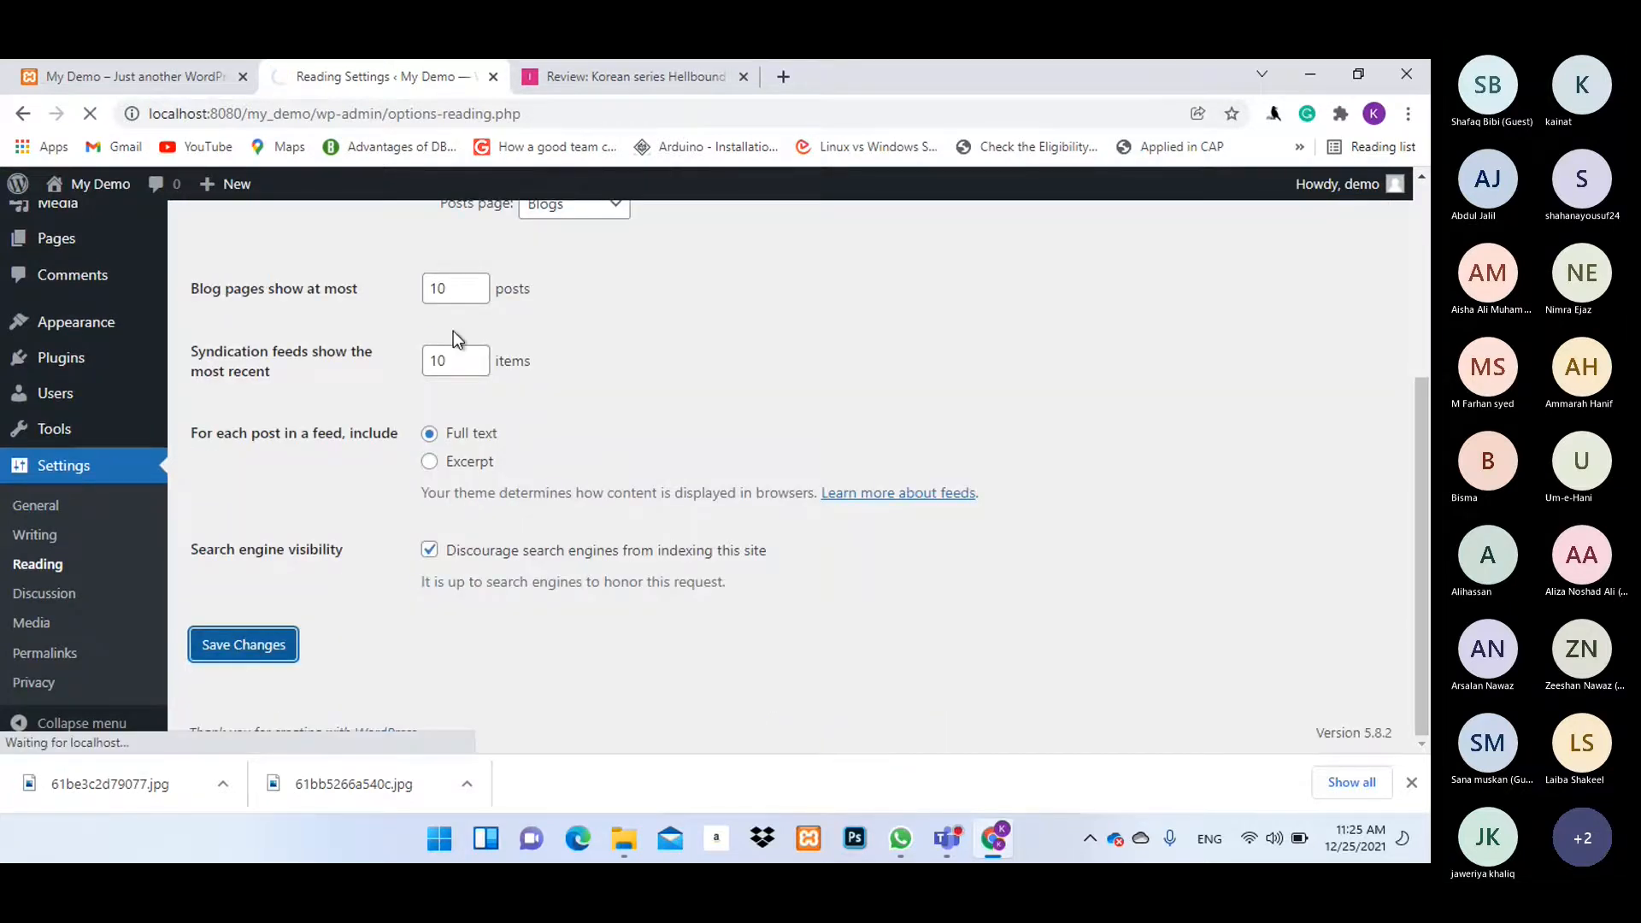
Reload the site at localhost:8080/my_demo and check which page the root address displays.
left_click(202, 79)
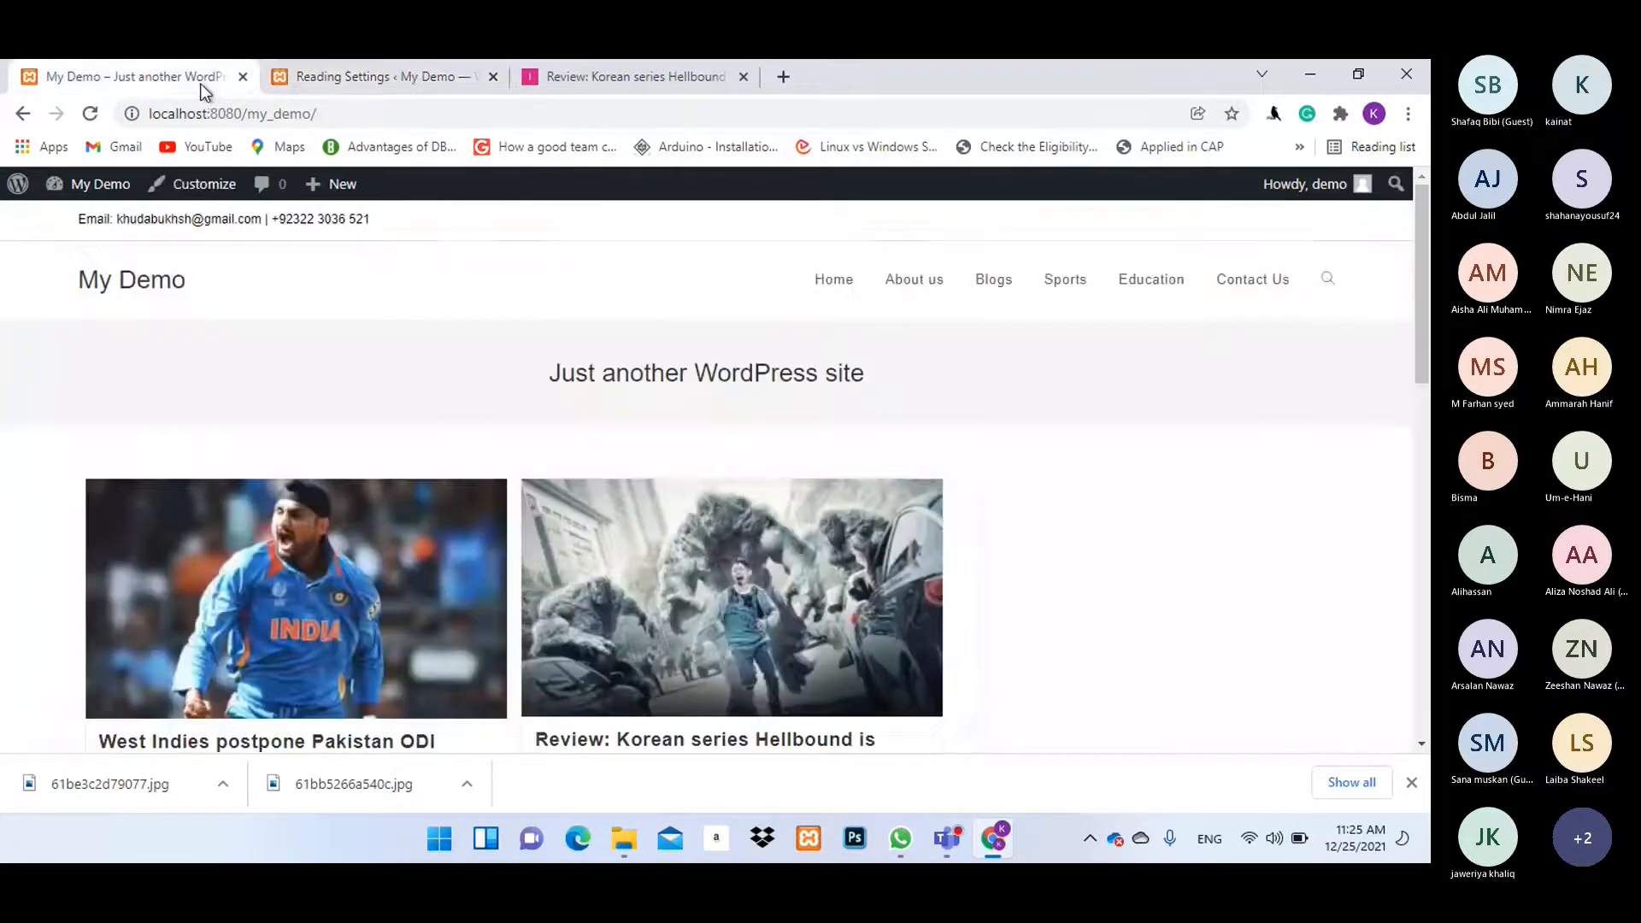
left_click(90, 115)
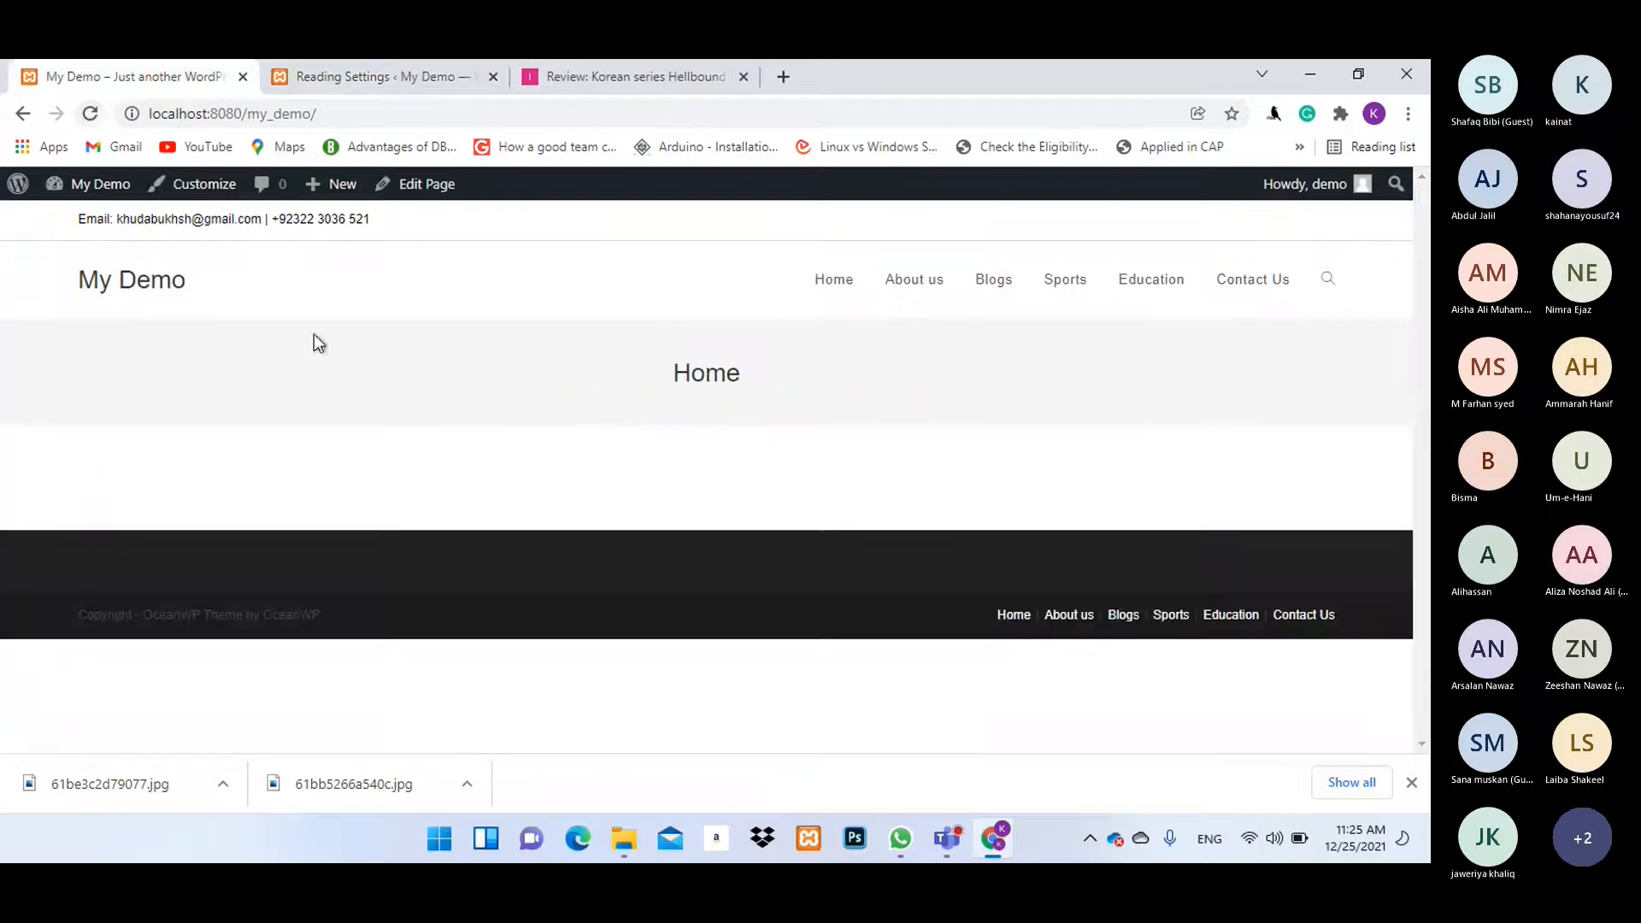
left_click(124, 117)
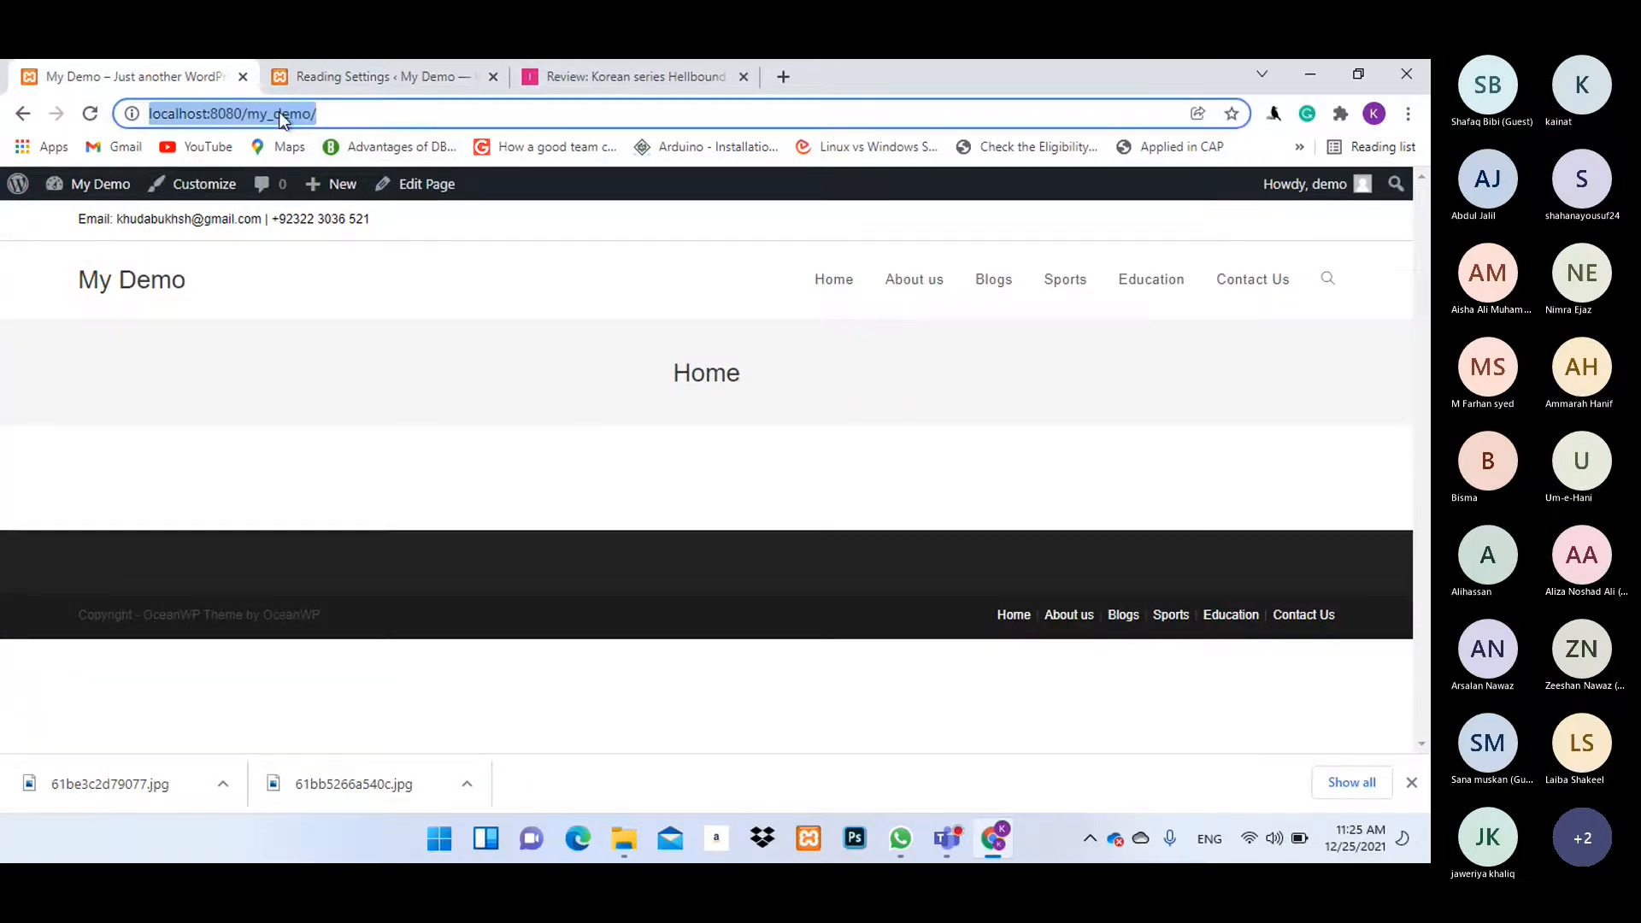
left_click(280, 115)
left_click_drag(304, 117, 251, 119)
left_click(357, 122)
key("Return")
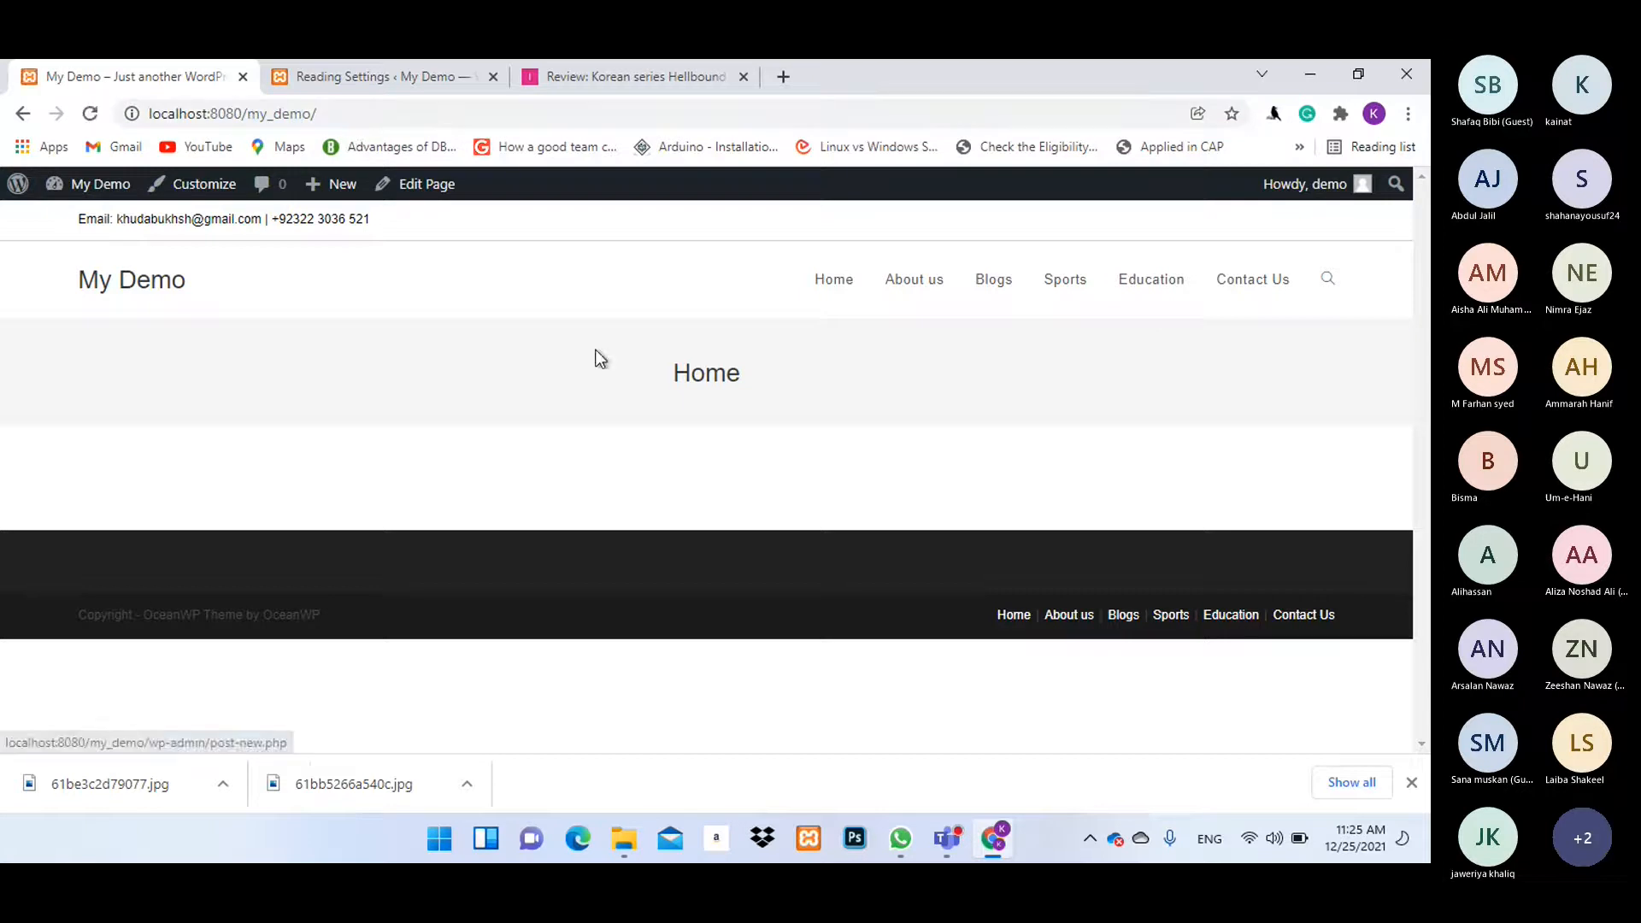
left_click_drag(689, 377, 741, 372)
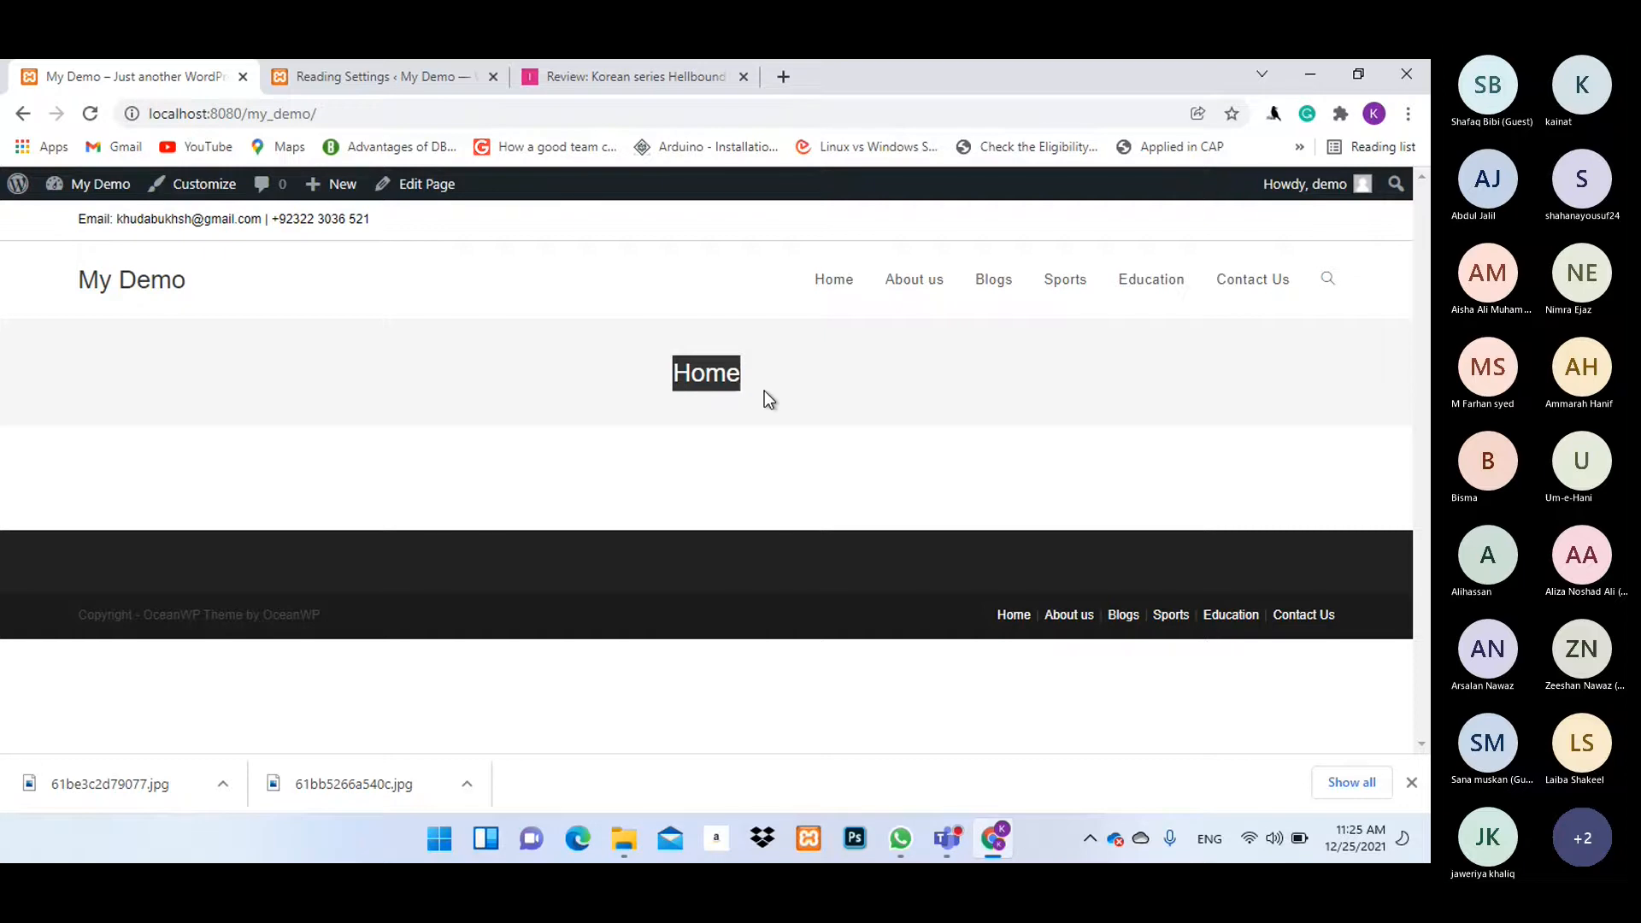
Open the Blogs page from the site navigation and look through all of its listed posts.
left_click(992, 455)
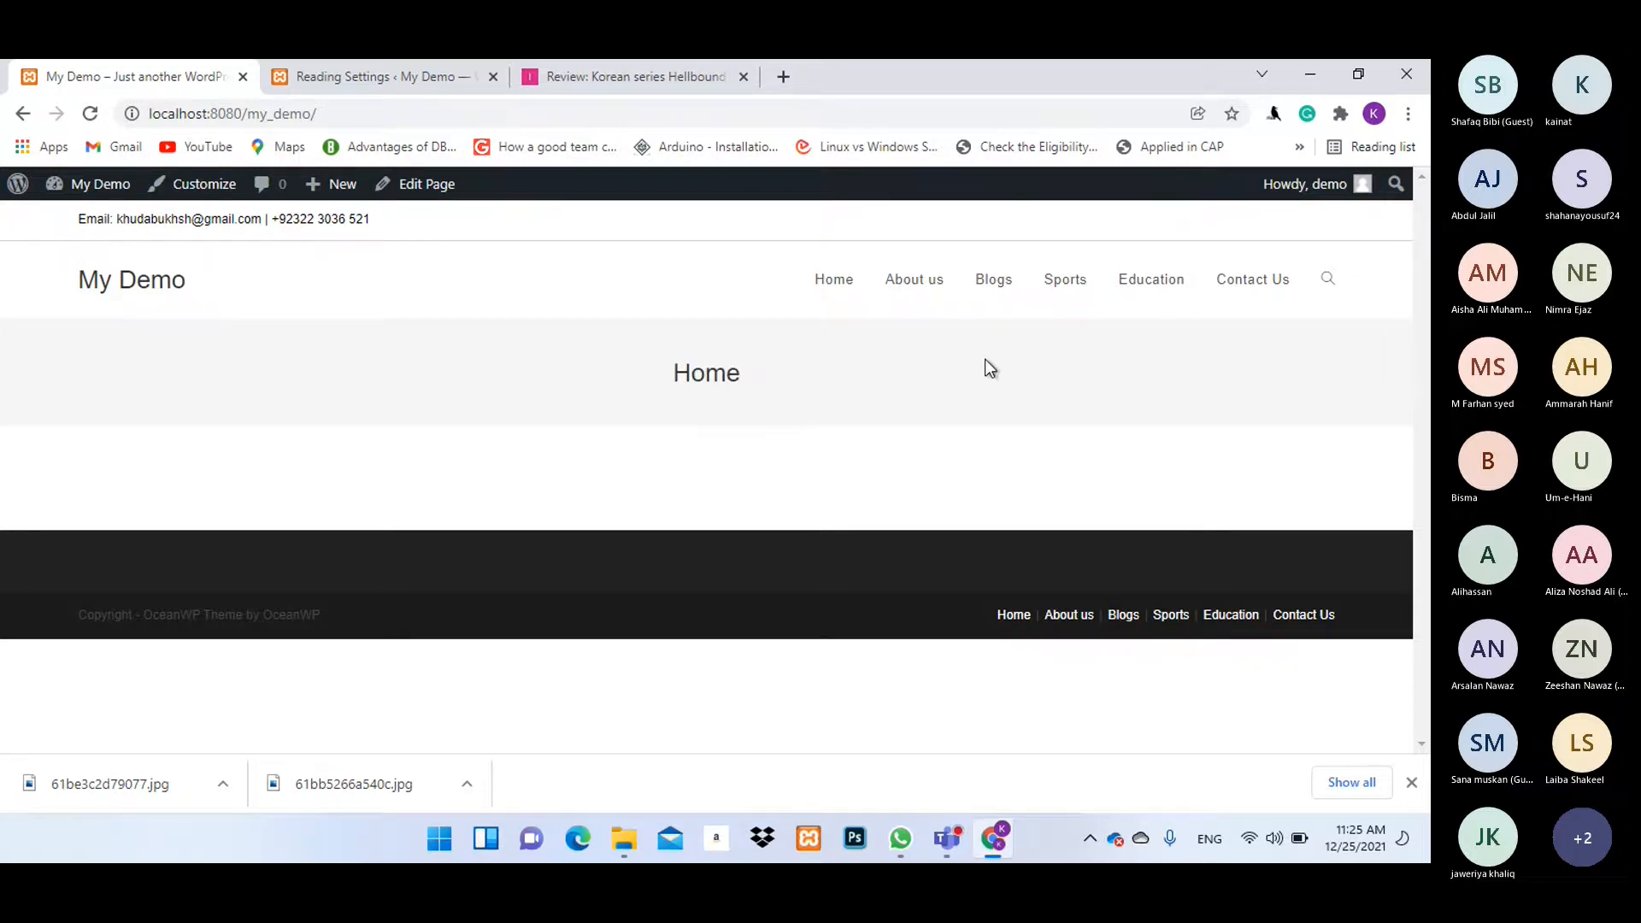
left_click(993, 282)
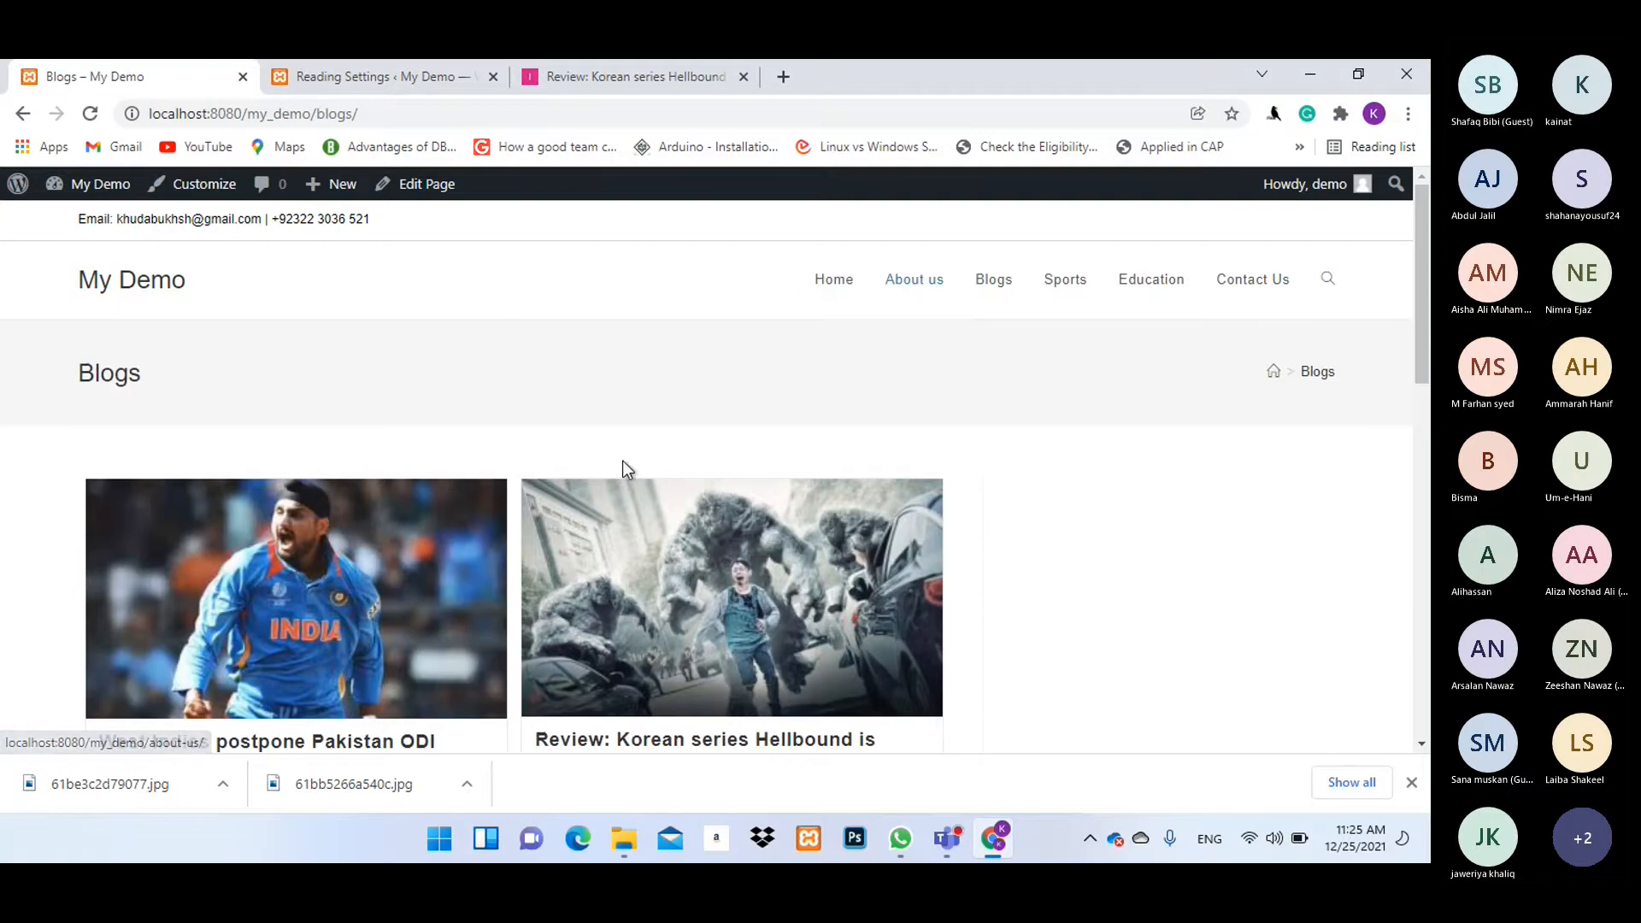
scroll(797, 444, "down", 2)
scroll(937, 550, "down", 10)
scroll(921, 559, "up", 5)
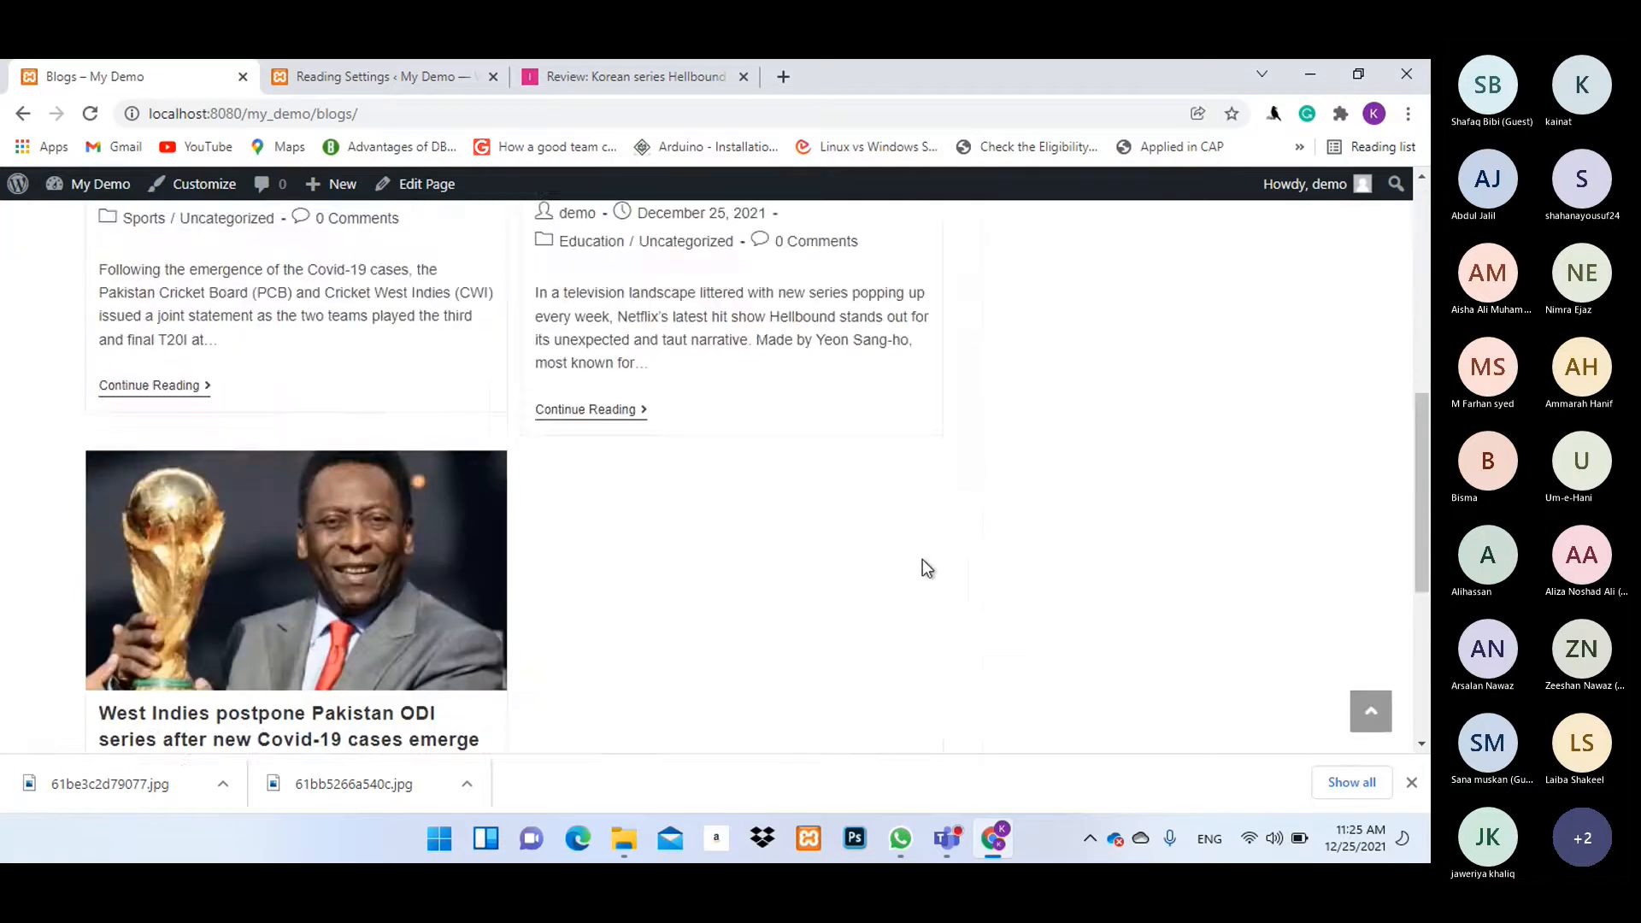
scroll(921, 559, "up", 10)
Open the Sports and Education category pages in turn and check which posts each one lists.
left_click(1068, 287)
scroll(912, 604, "down", 10)
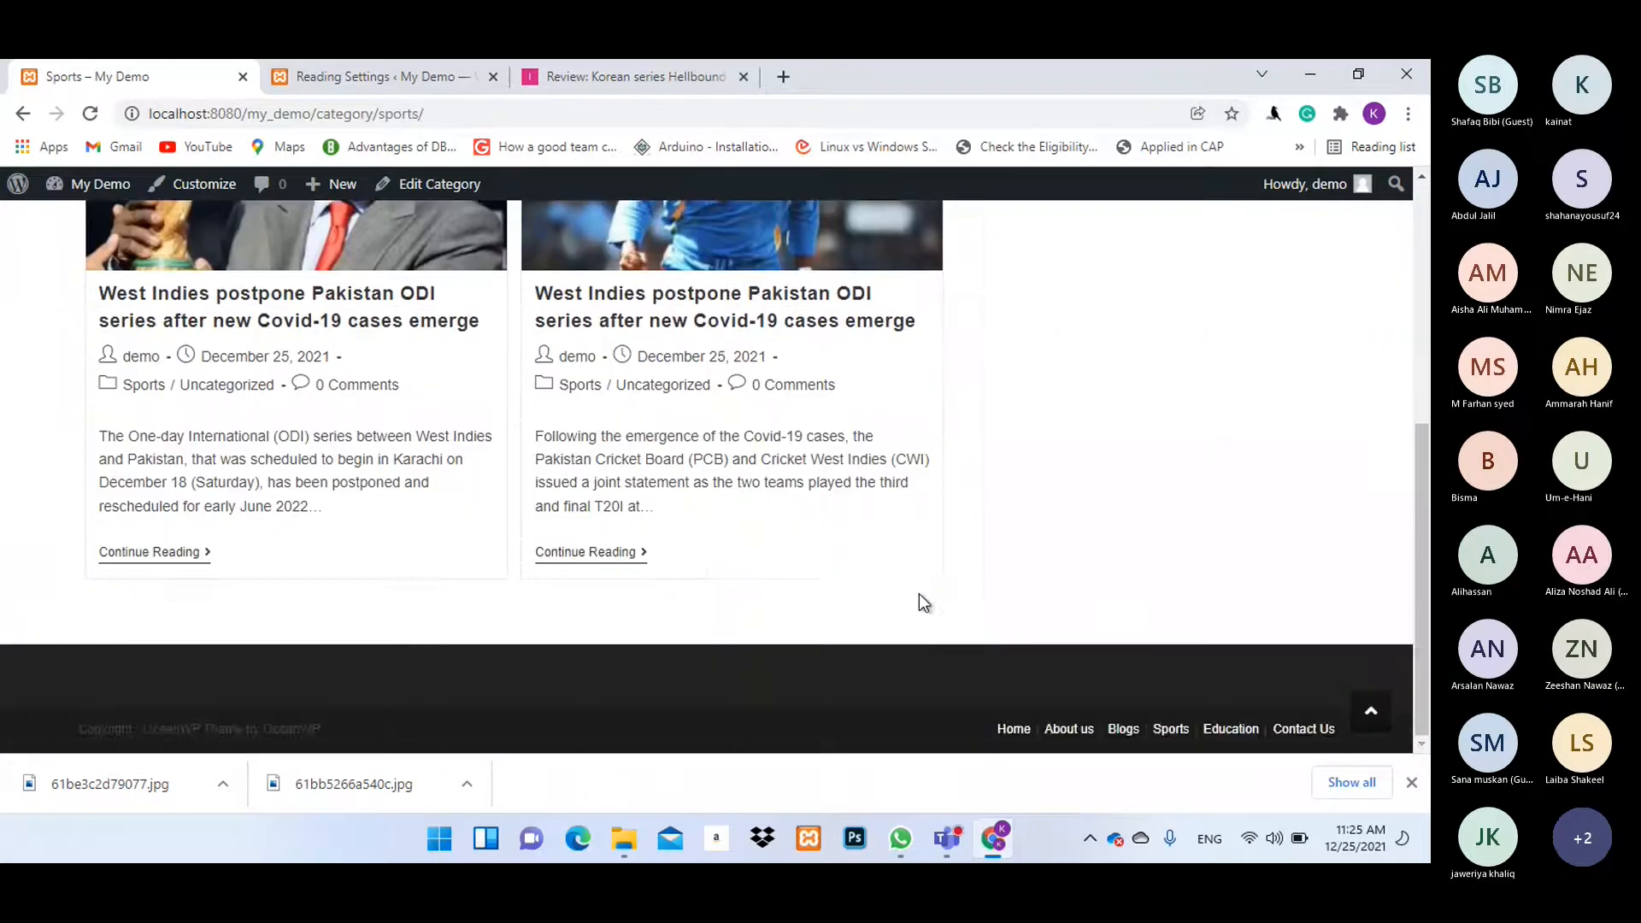
scroll(920, 593, "up", 10)
left_click(1137, 297)
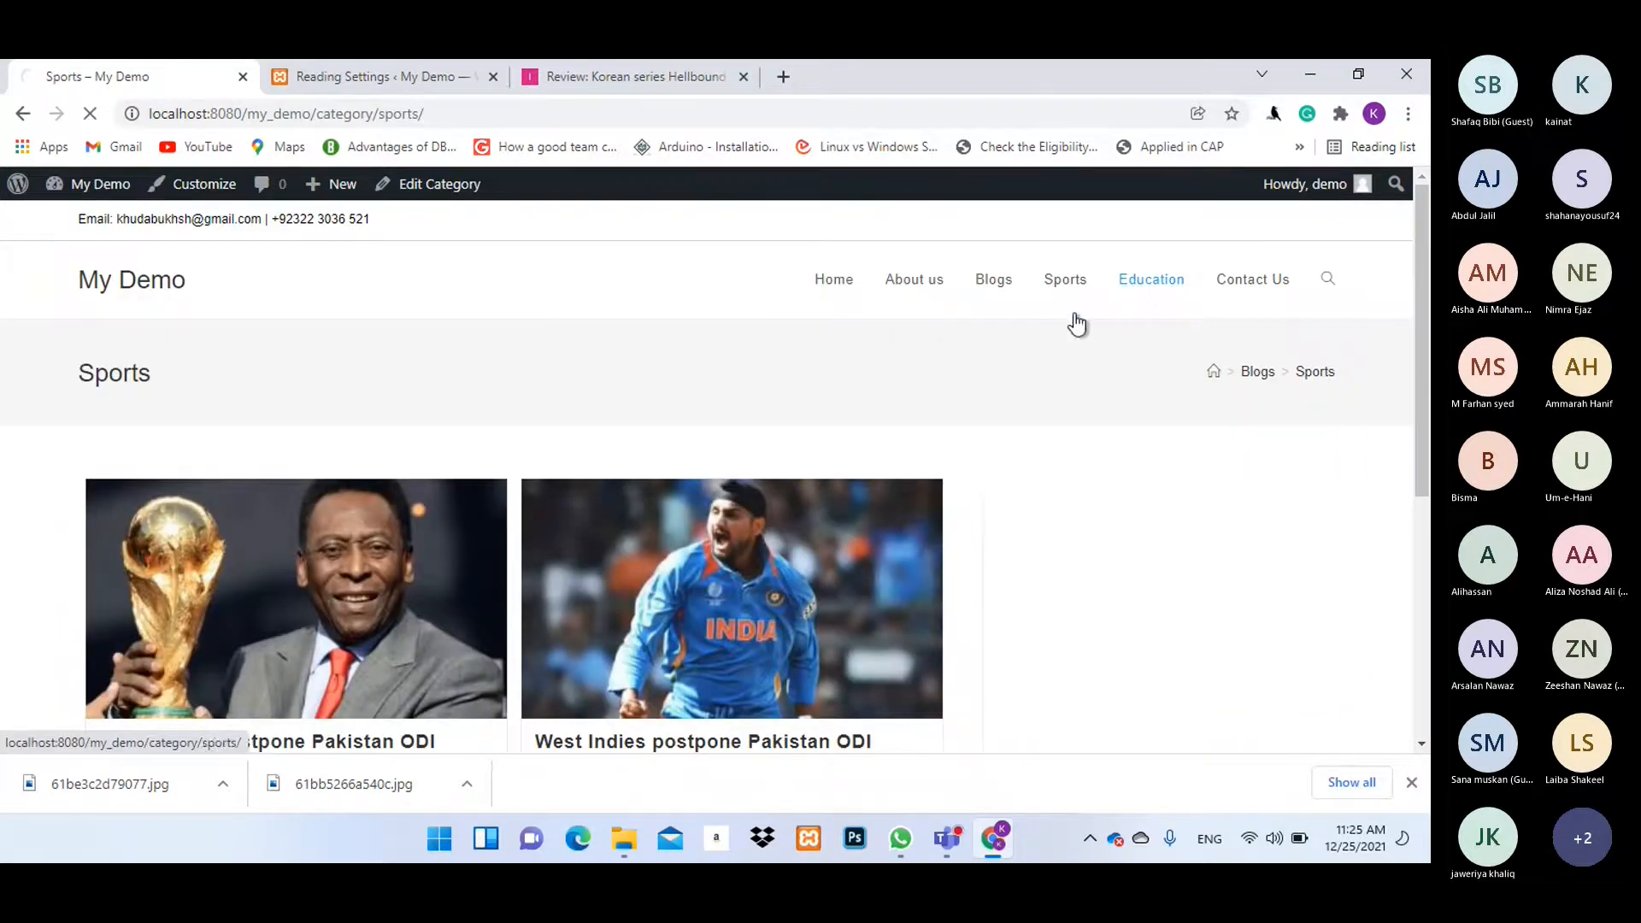
scroll(733, 598, "down", 5)
scroll(733, 597, "up", 5)
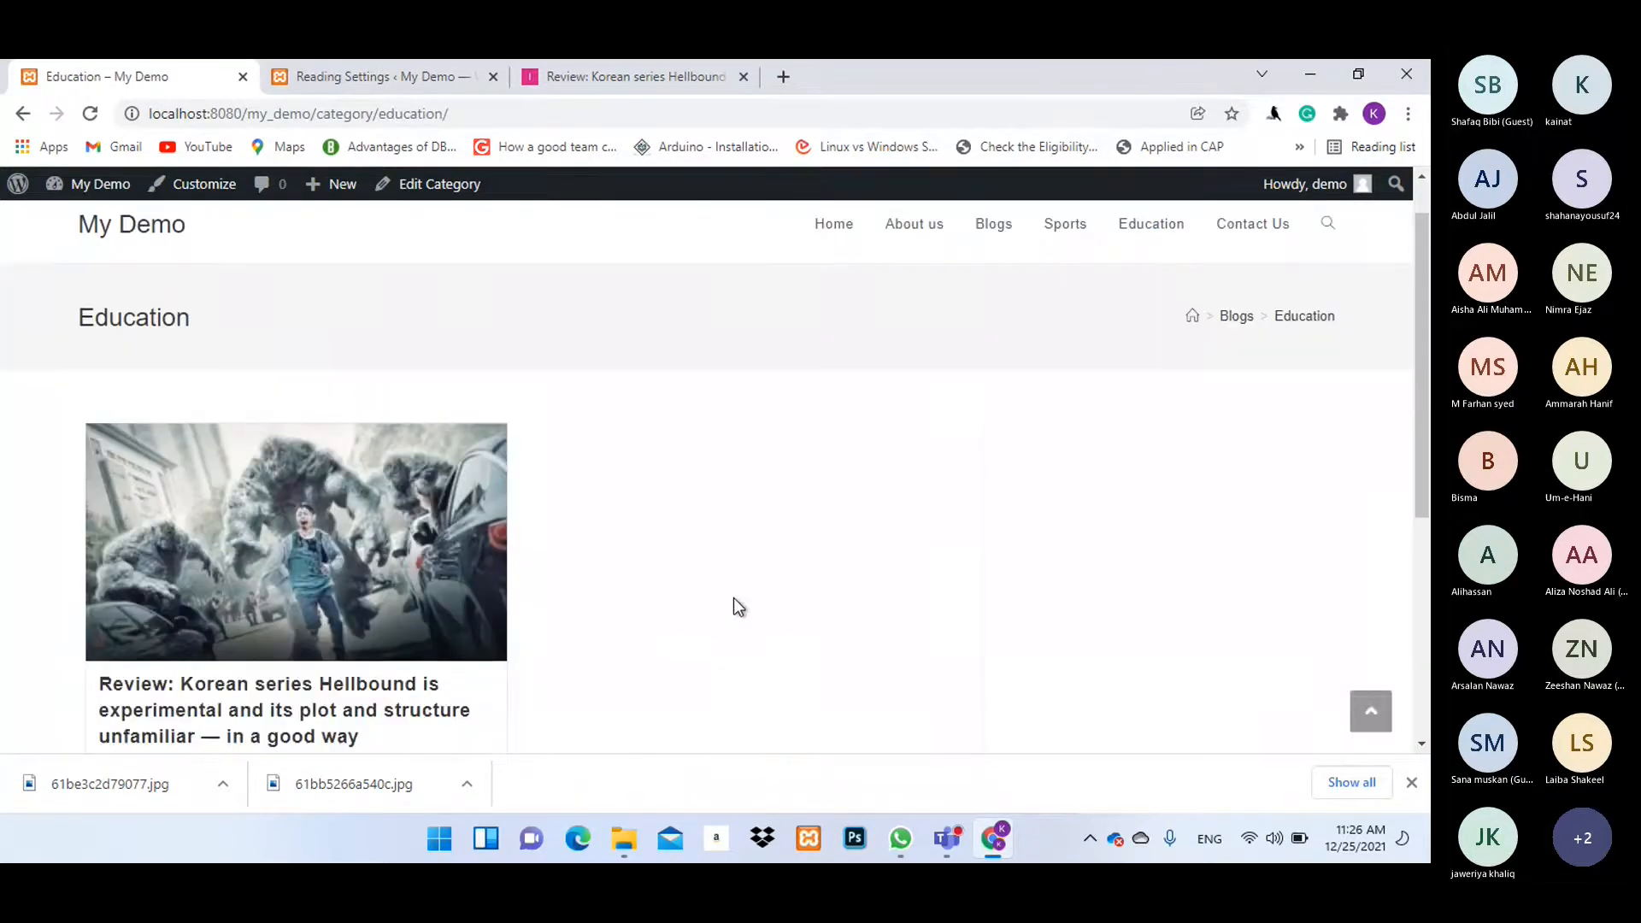
Visit the Home page, return to the Blogs page and review its post excerpts and categories.
left_click(833, 279)
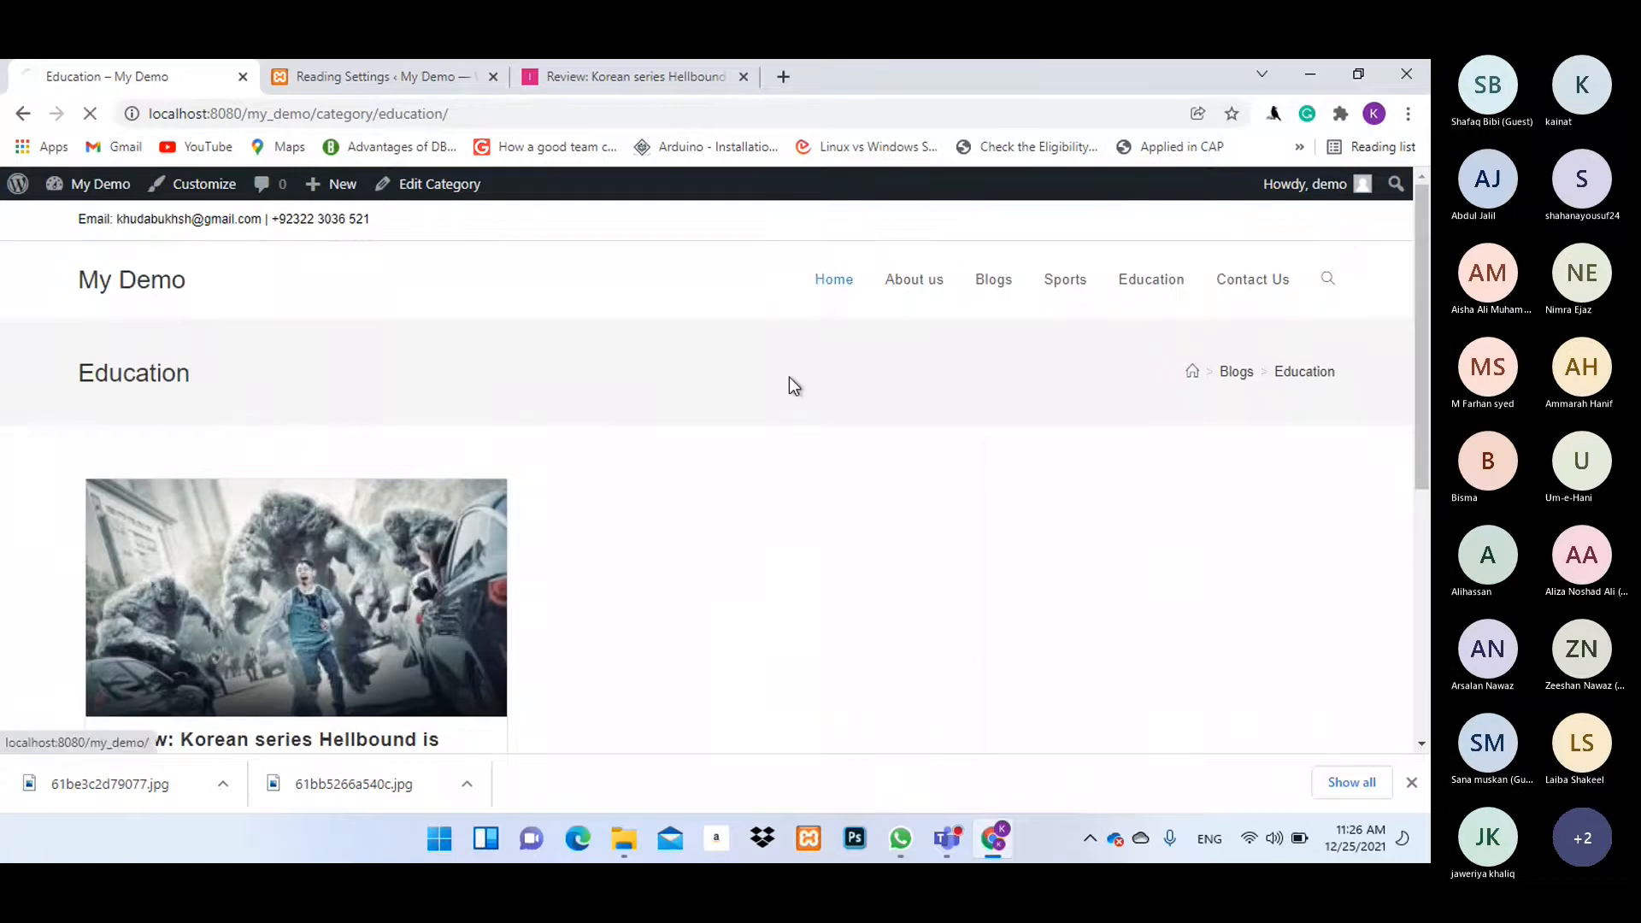
left_click(993, 281)
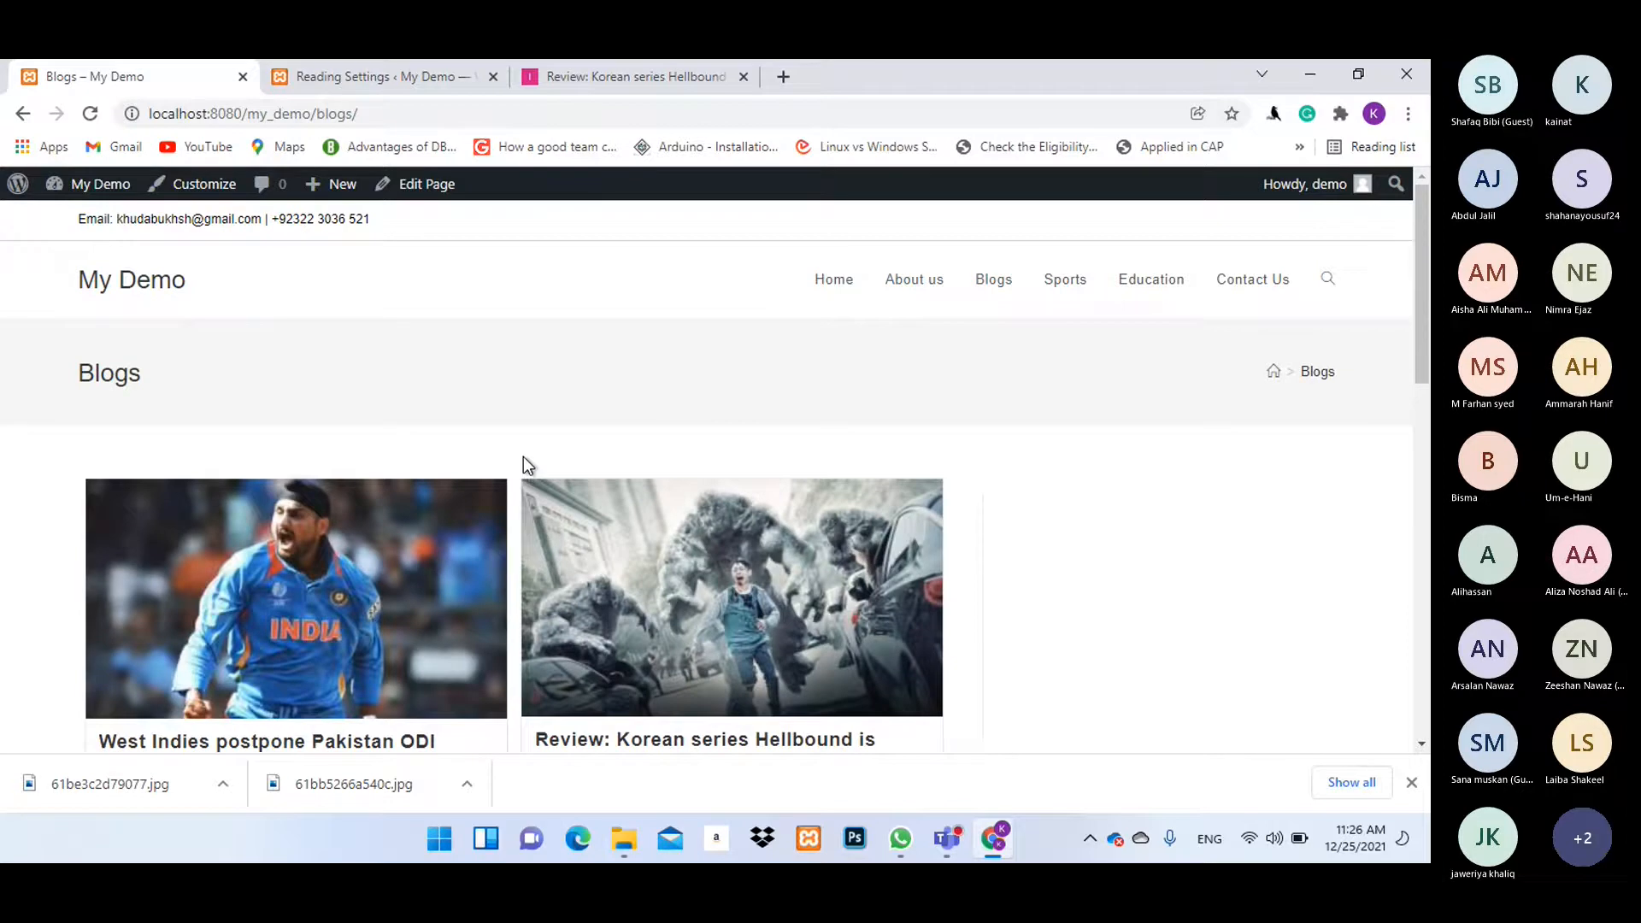
scroll(558, 473, "down", 6)
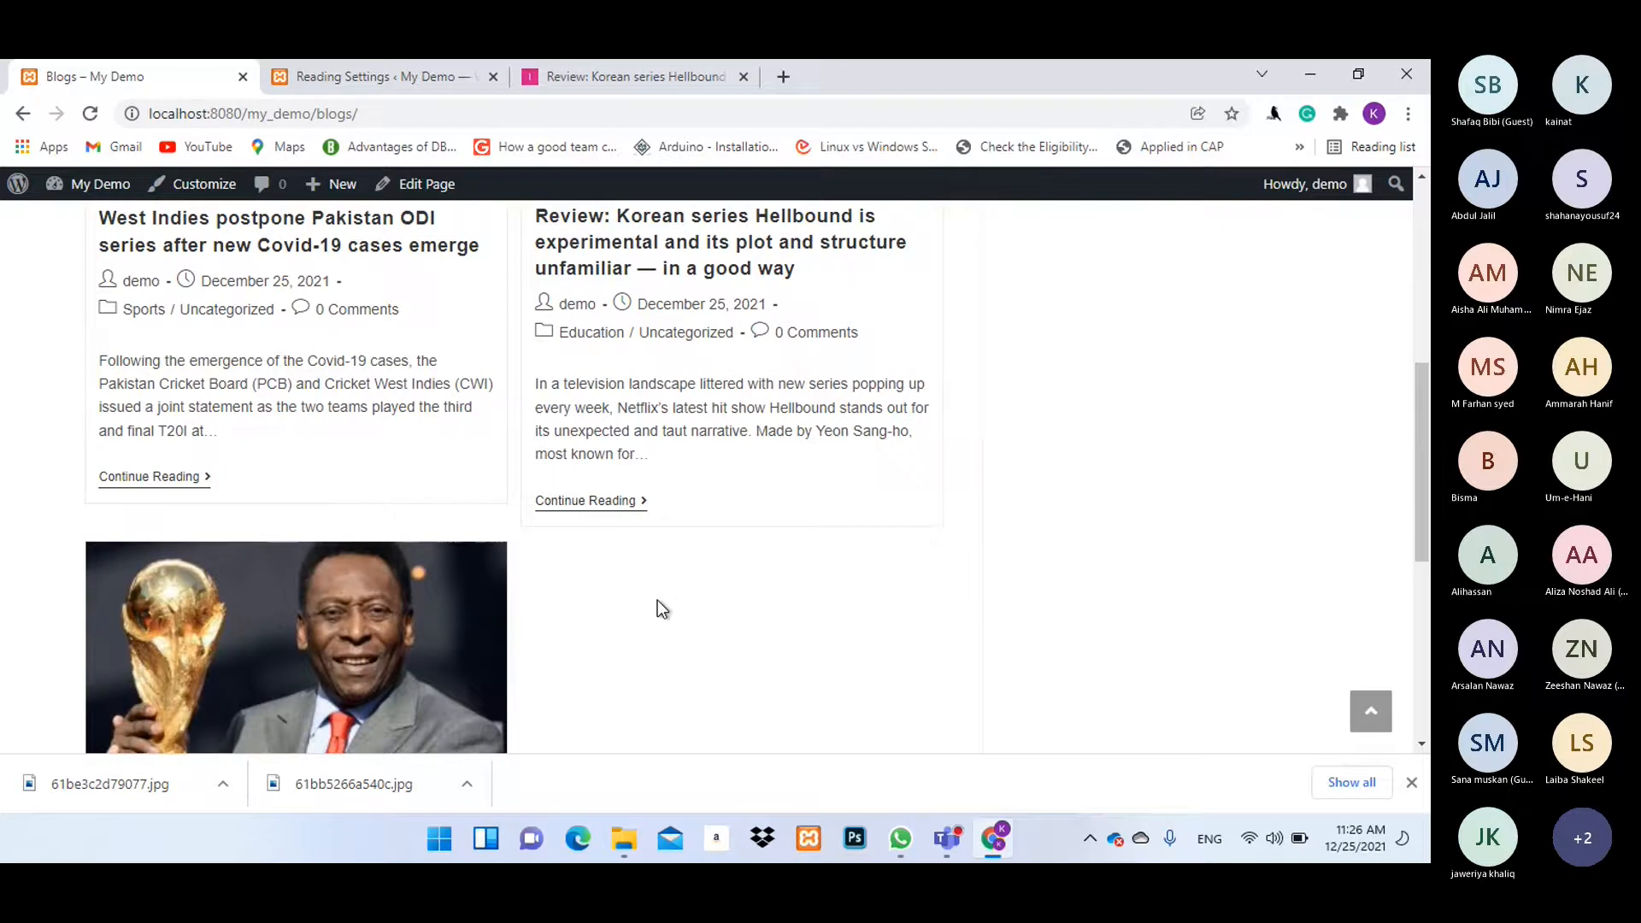
scroll(658, 600, "down", 5)
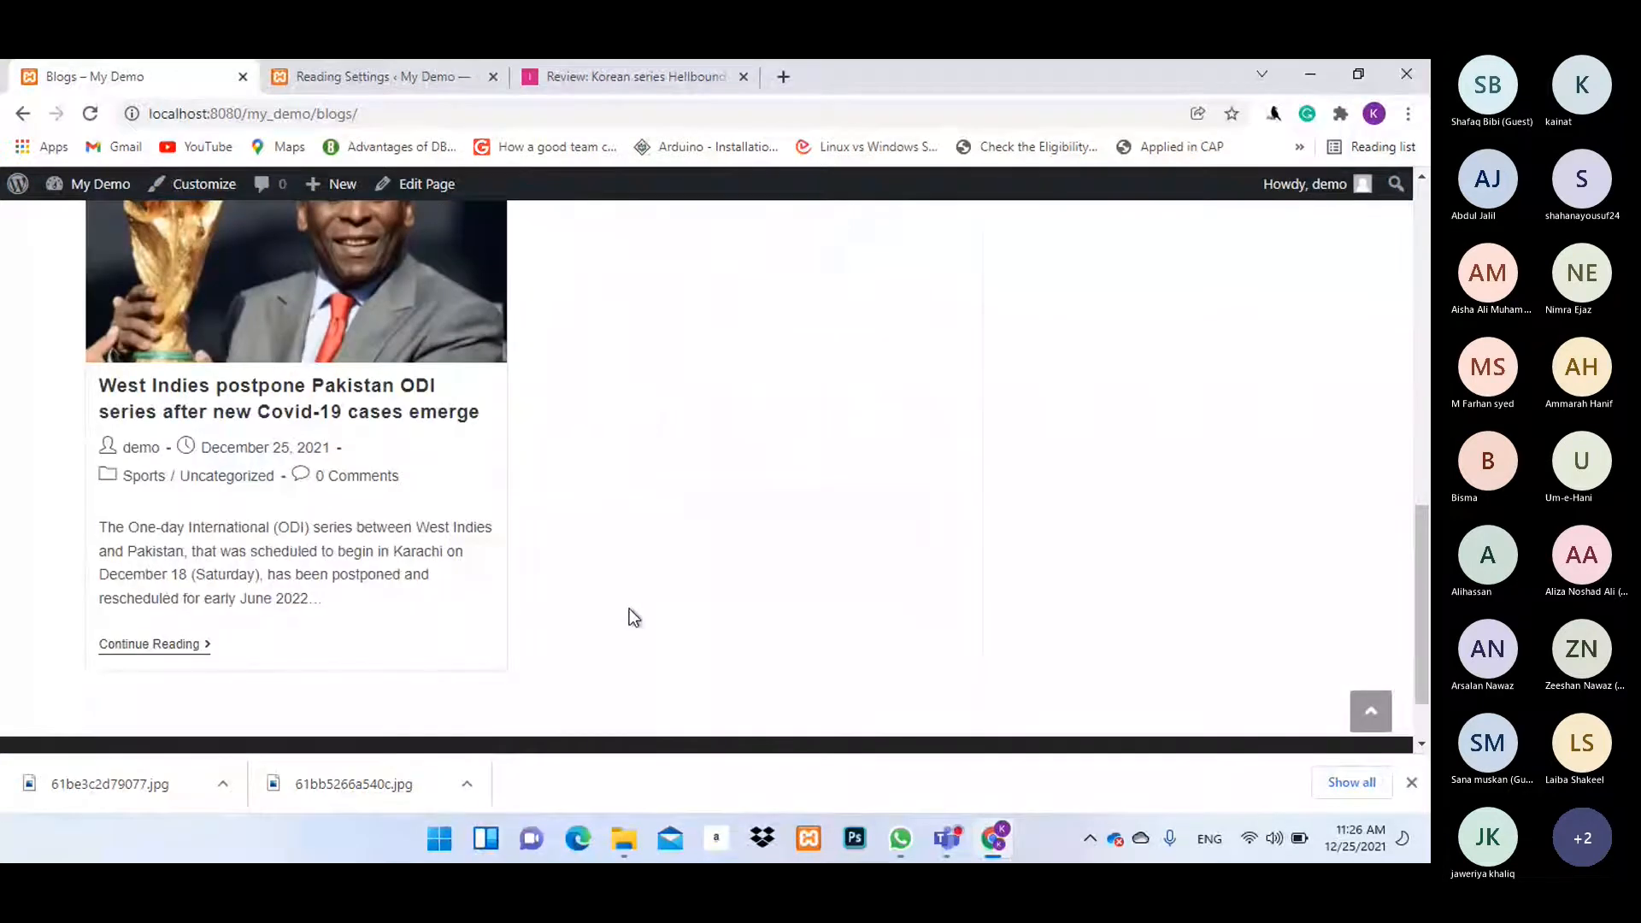
scroll(629, 608, "up", 4)
scroll(629, 609, "up", 5)
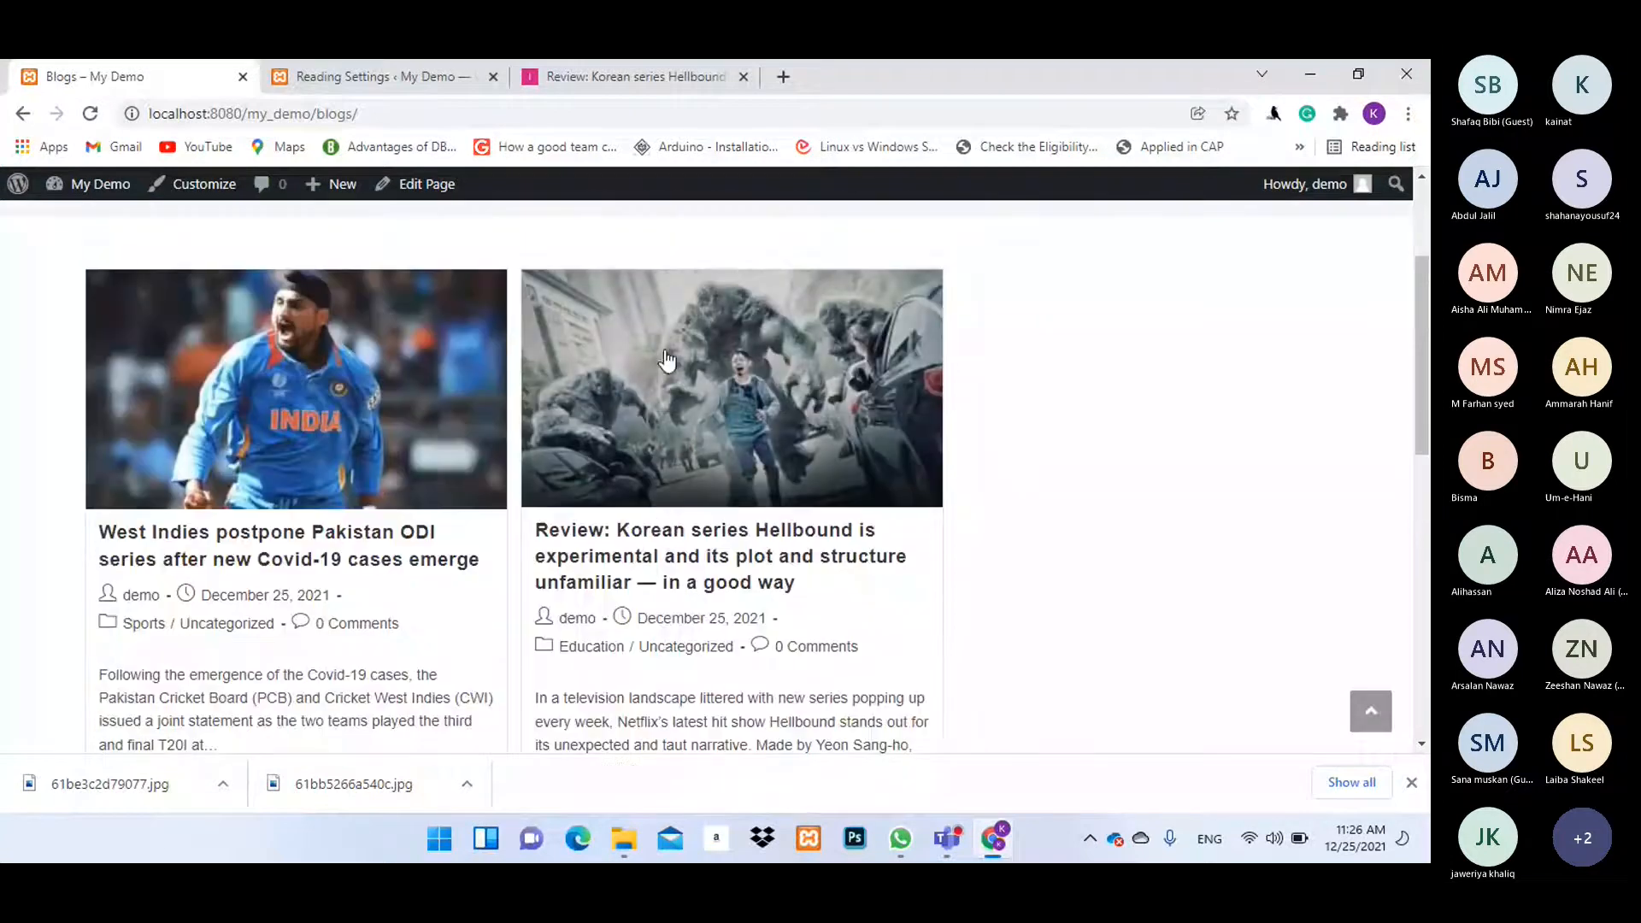
Open the Korean series Hellbound review post and read through its image, article text and related posts section.
left_click(670, 547)
scroll(713, 557, "down", 14)
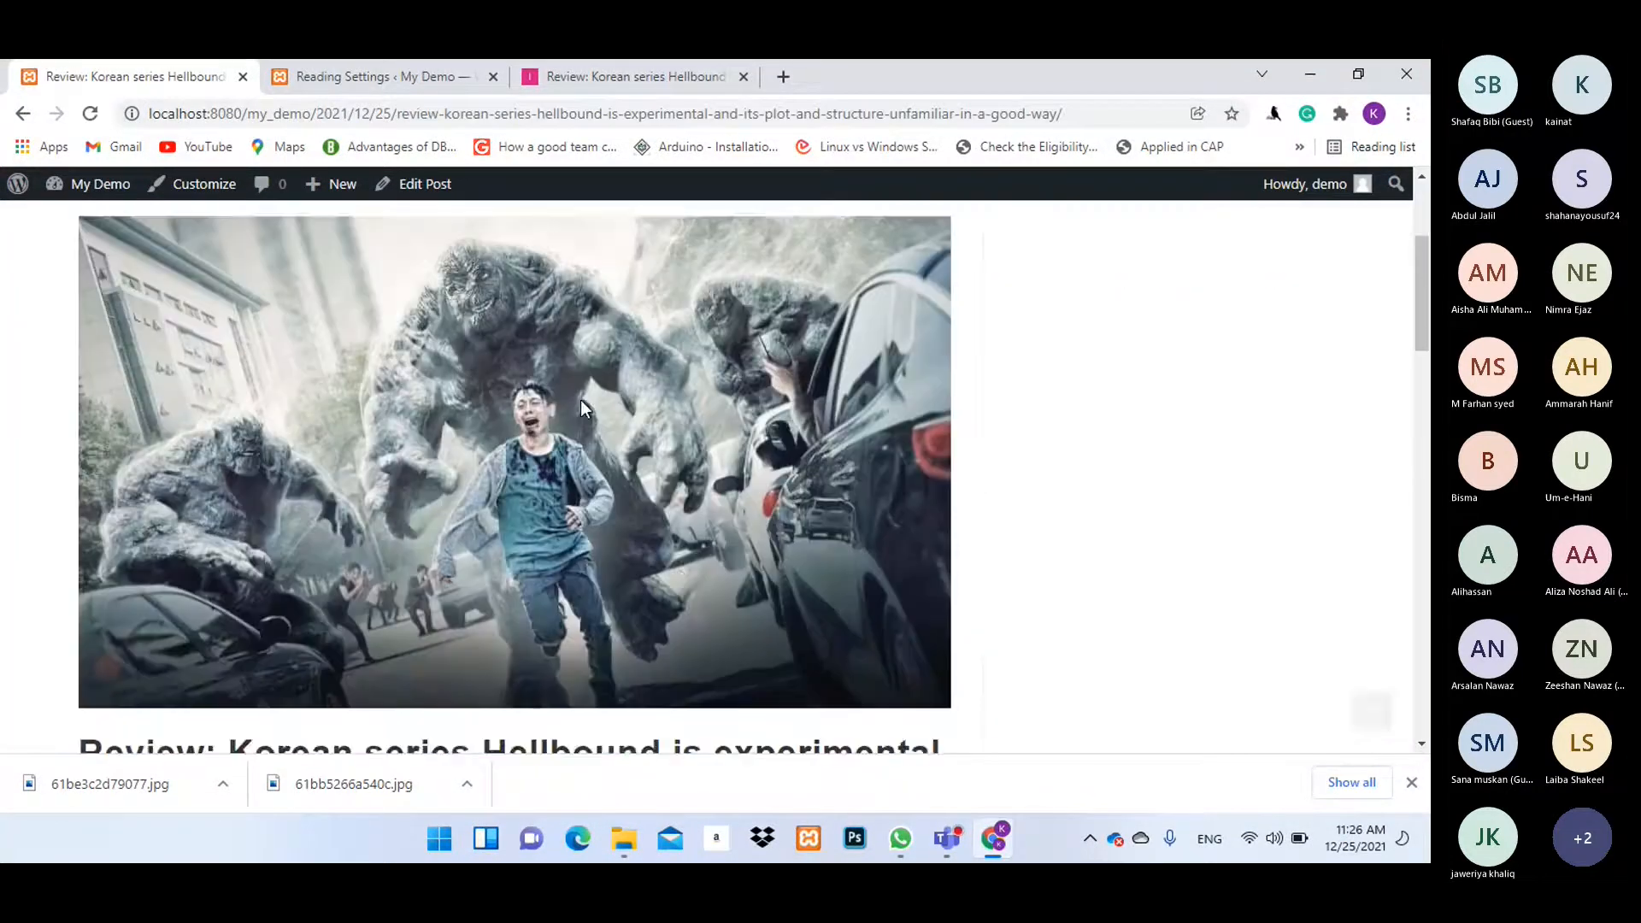
scroll(680, 401, "down", 12)
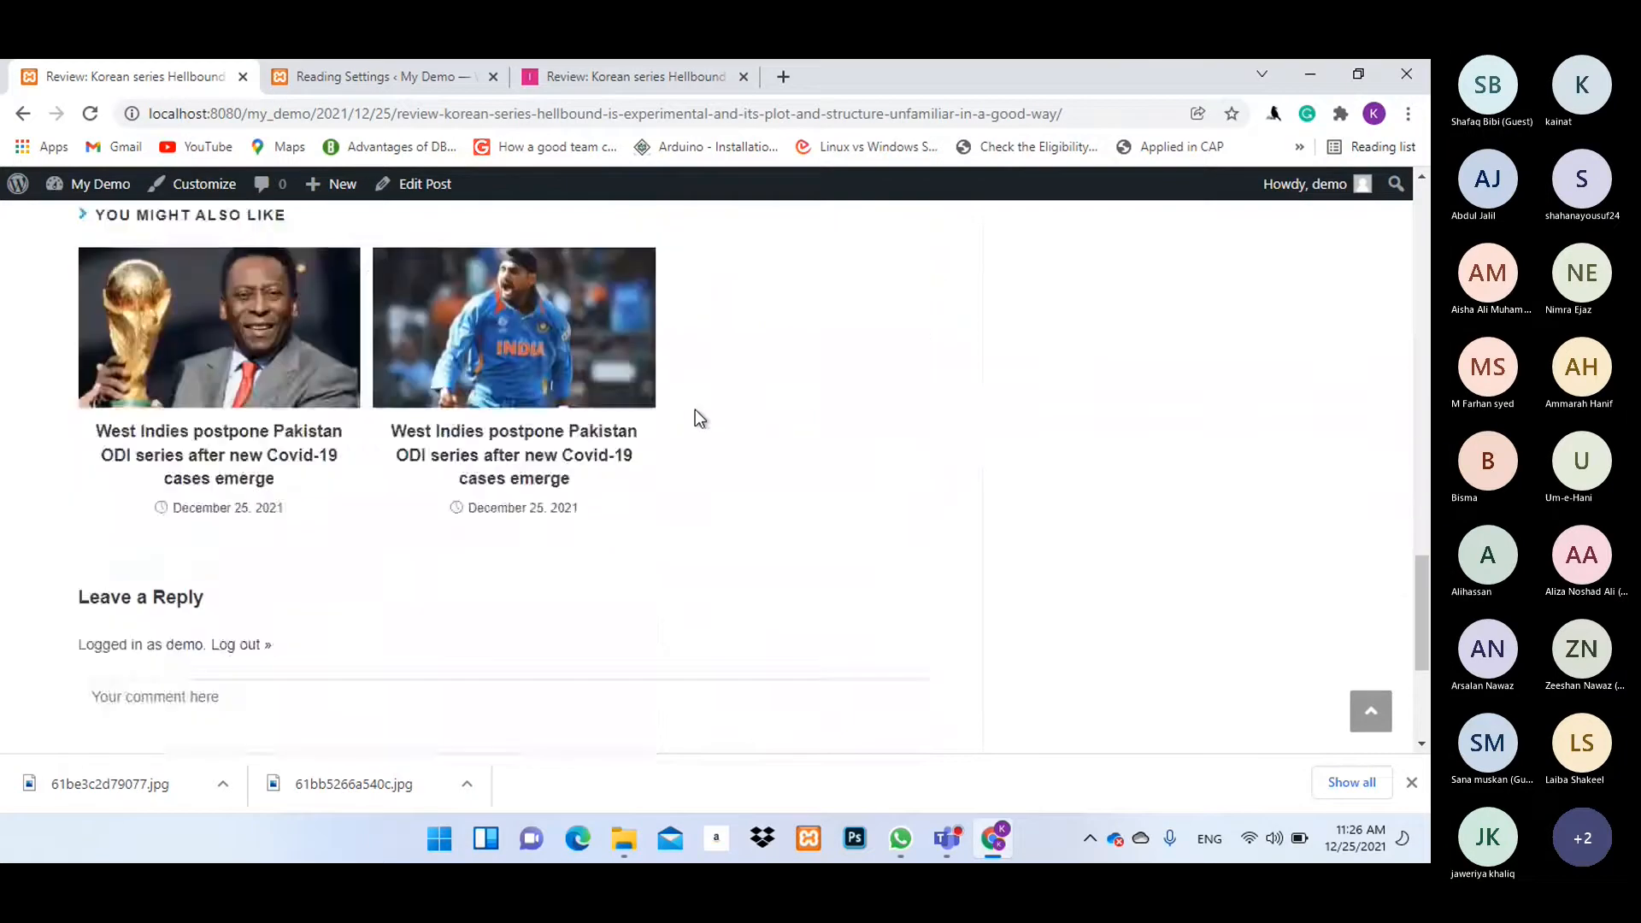
scroll(695, 415, "up", 5)
left_click_drag(455, 444, 106, 442)
left_click(719, 433)
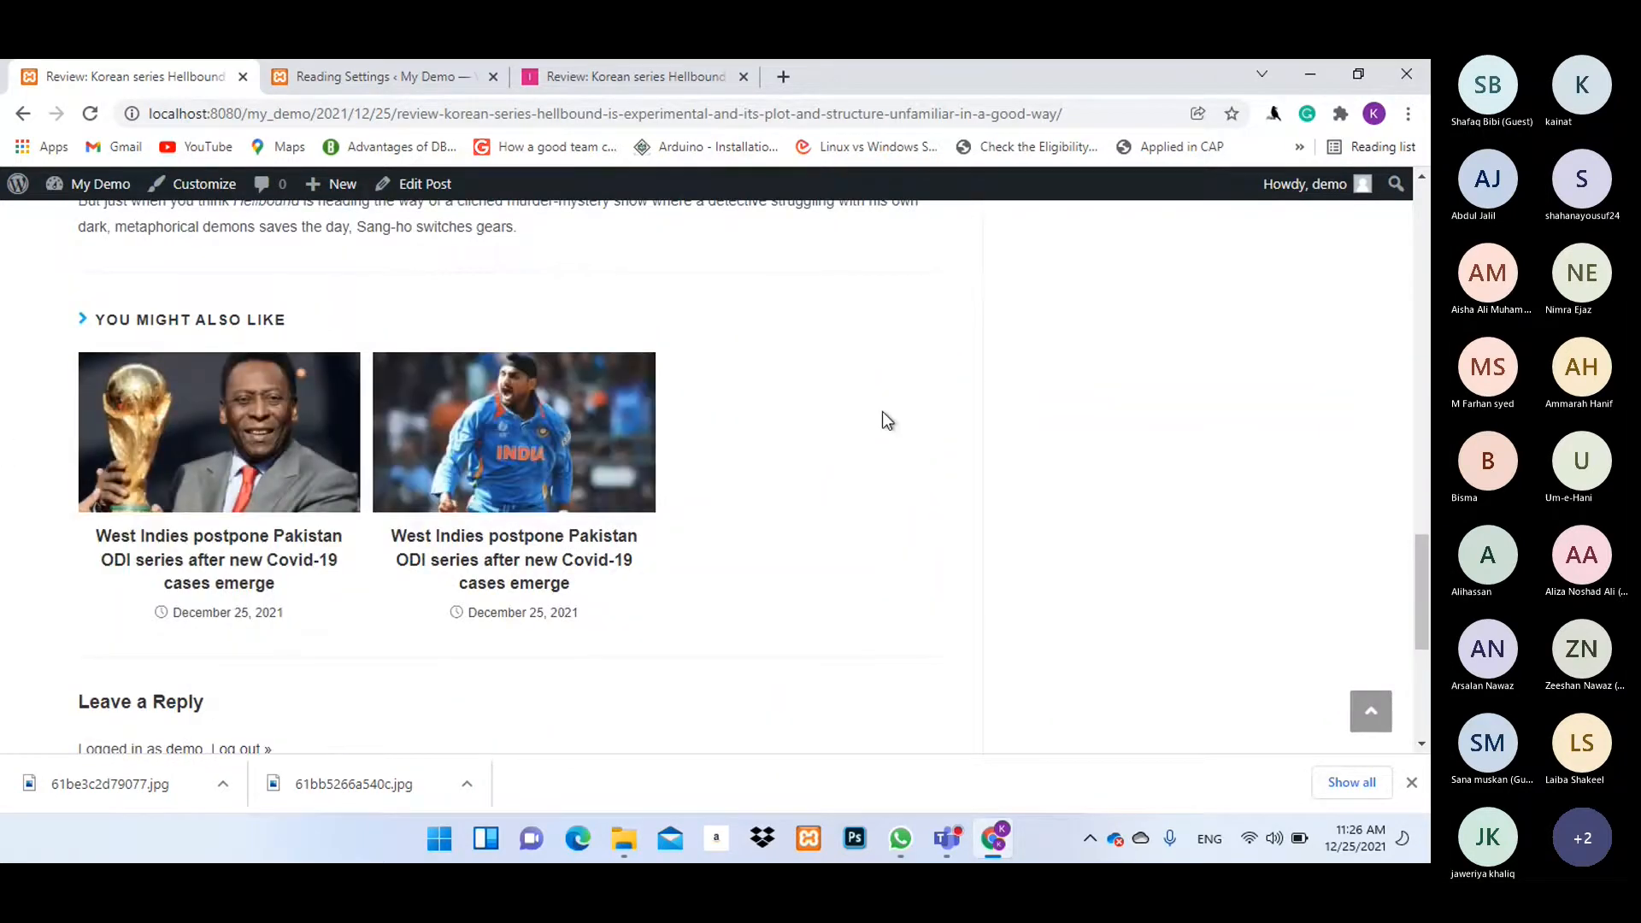
Review the Hellbound post page and examine the posts in its Uncategorized category archive.
scroll(779, 489, "up", 2)
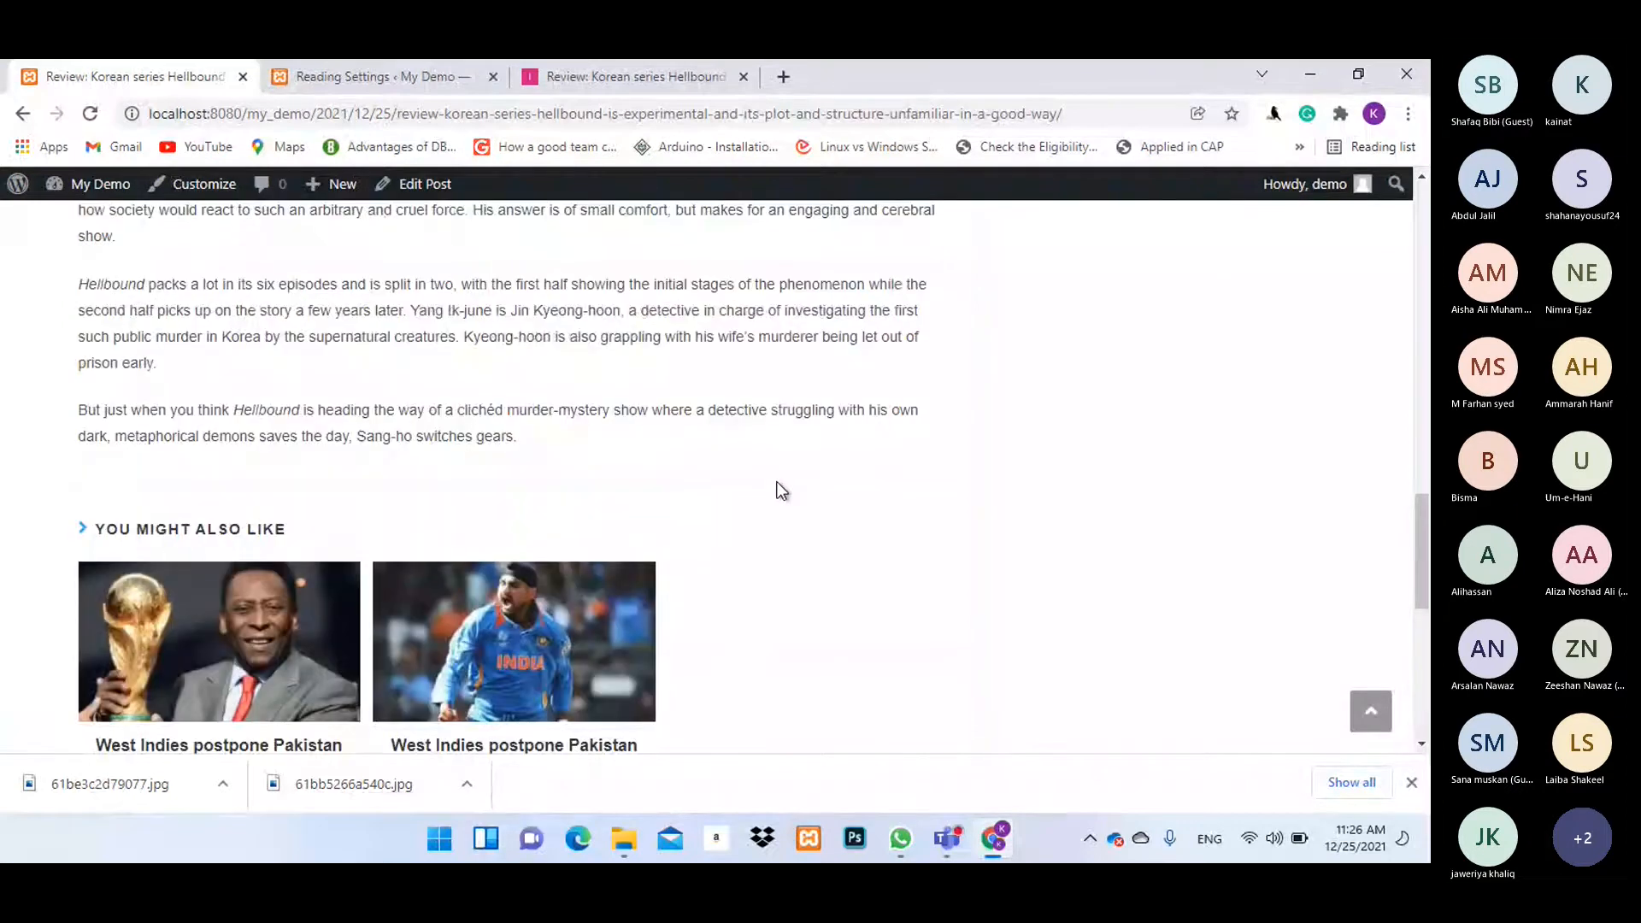
scroll(779, 491, "up", 15)
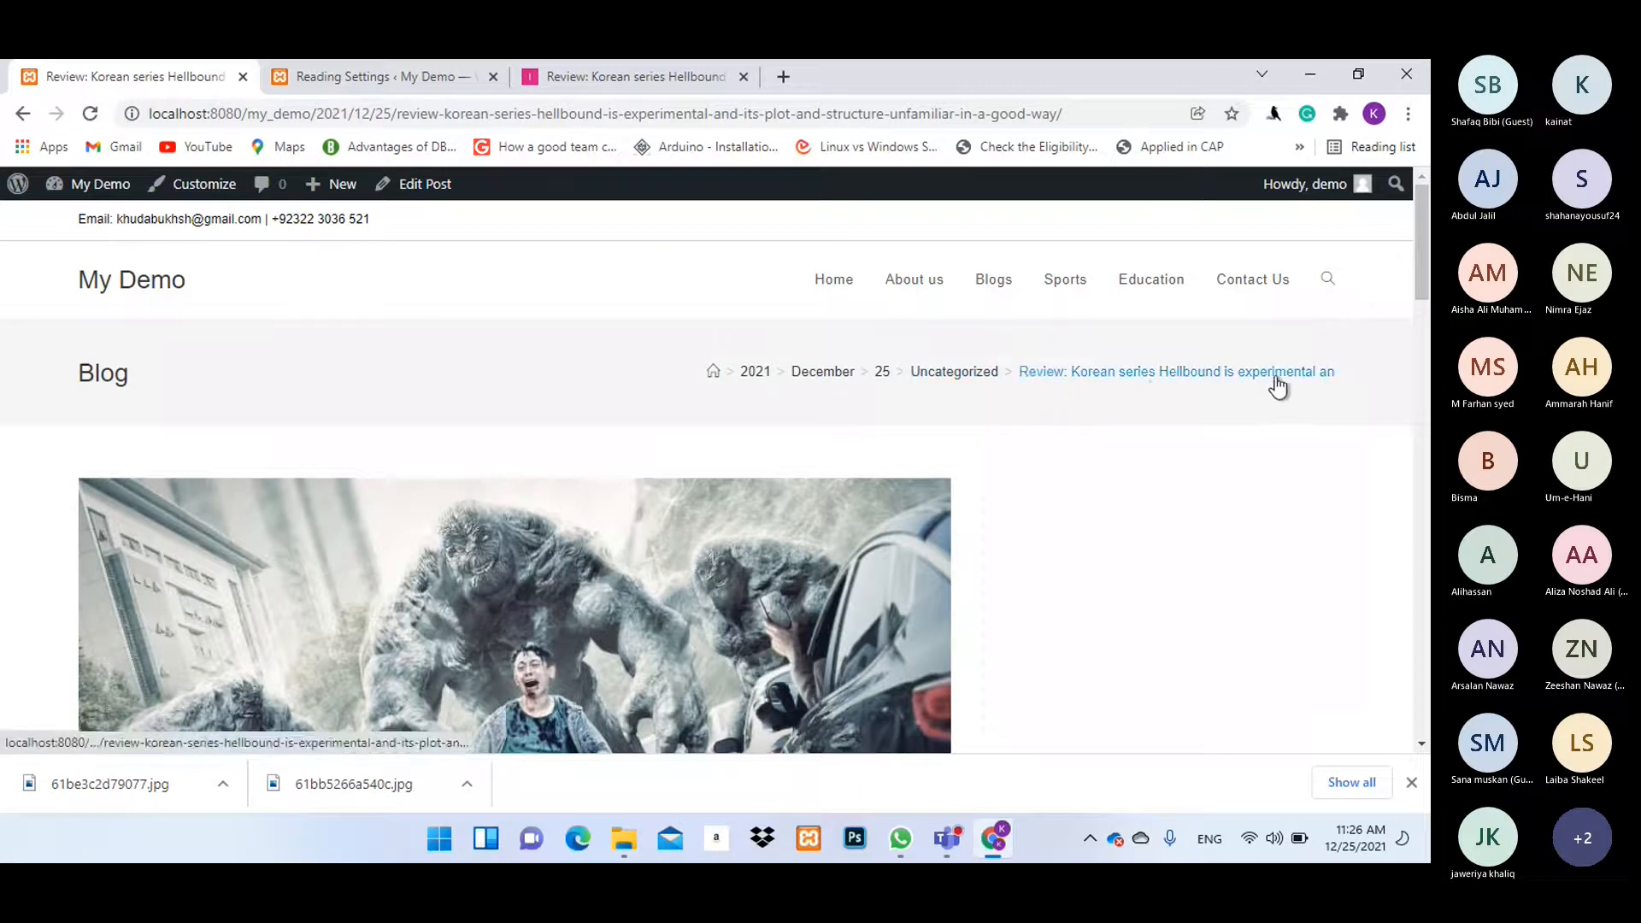
left_click(947, 376)
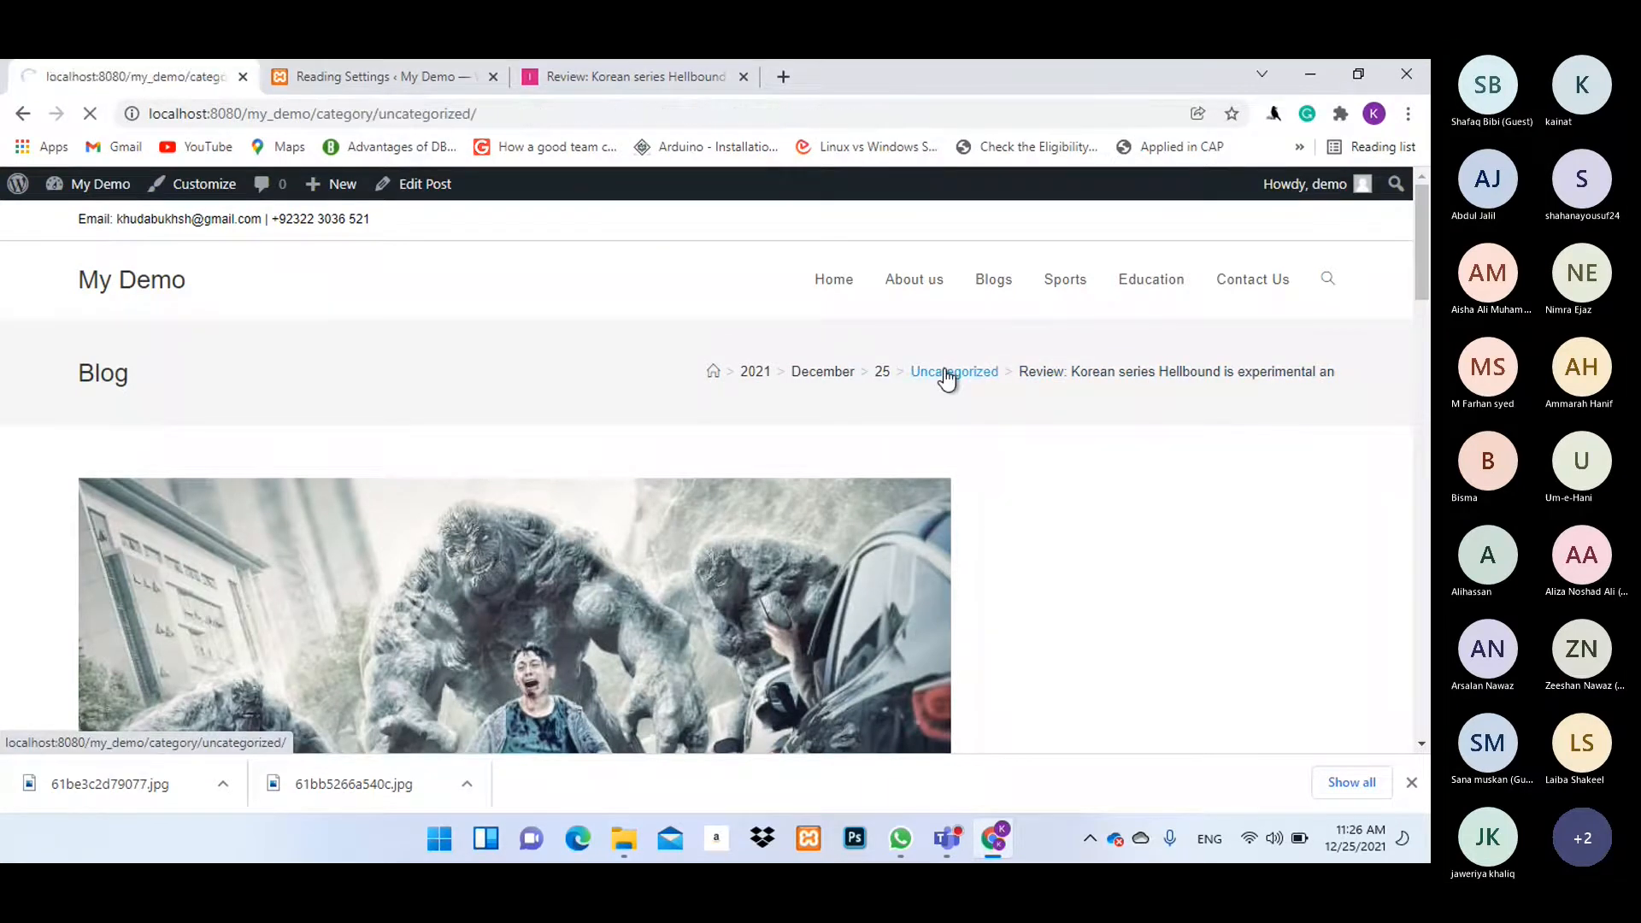
scroll(872, 387, "down", 10)
scroll(999, 402, "up", 10)
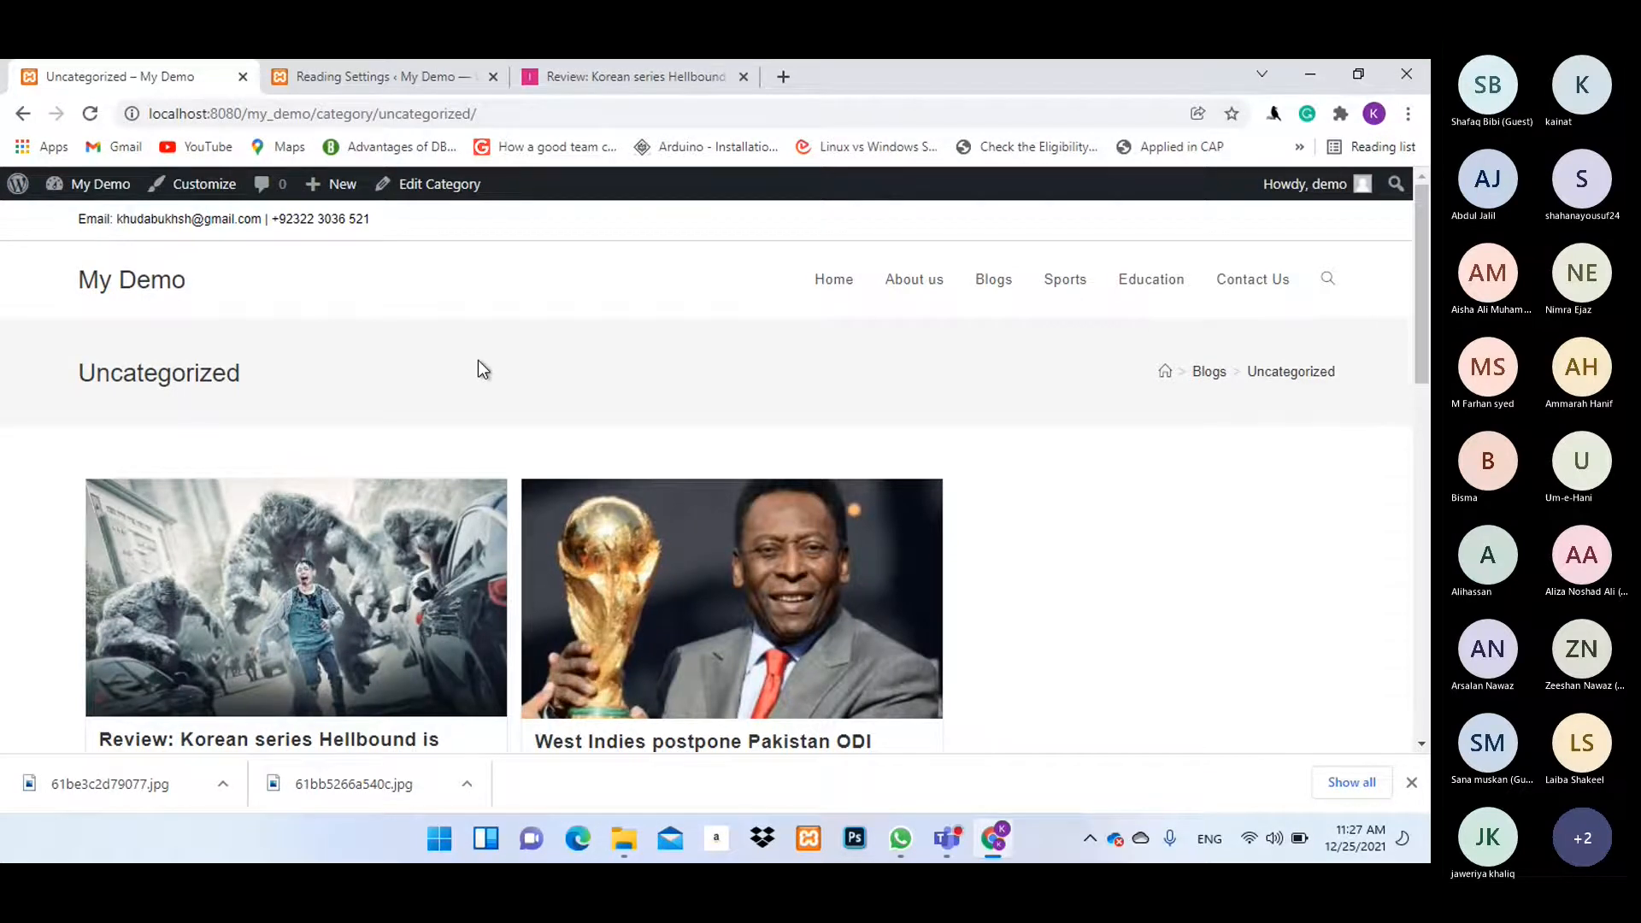
Visit the site's Home page and examine how the post entries are laid out on the Blogs page.
left_click(818, 283)
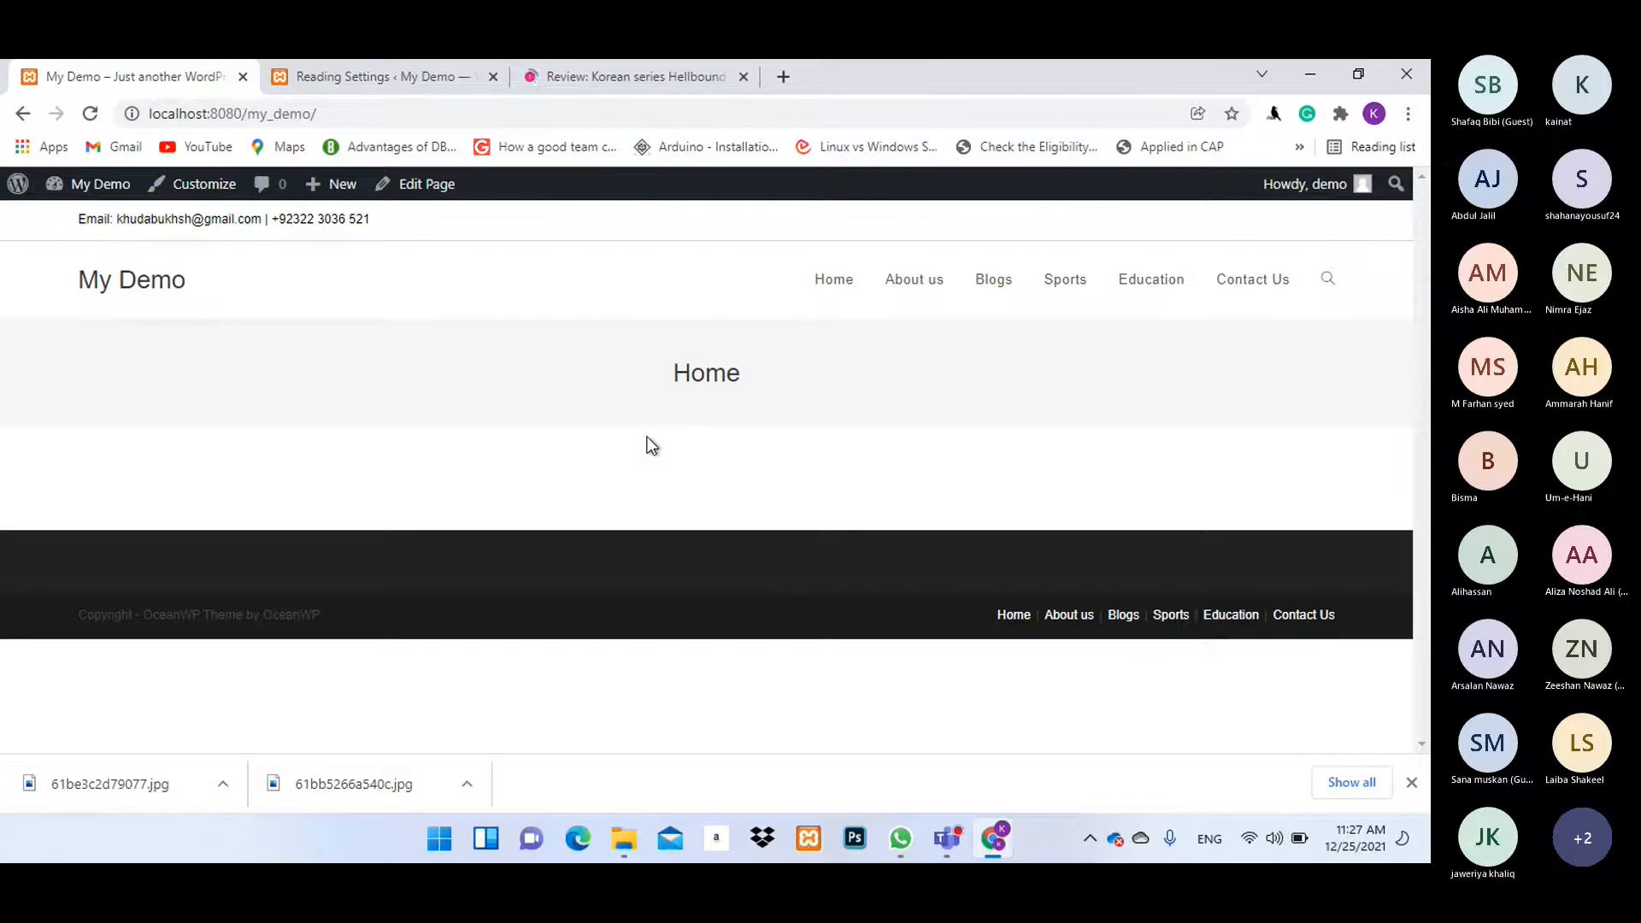
left_click(991, 291)
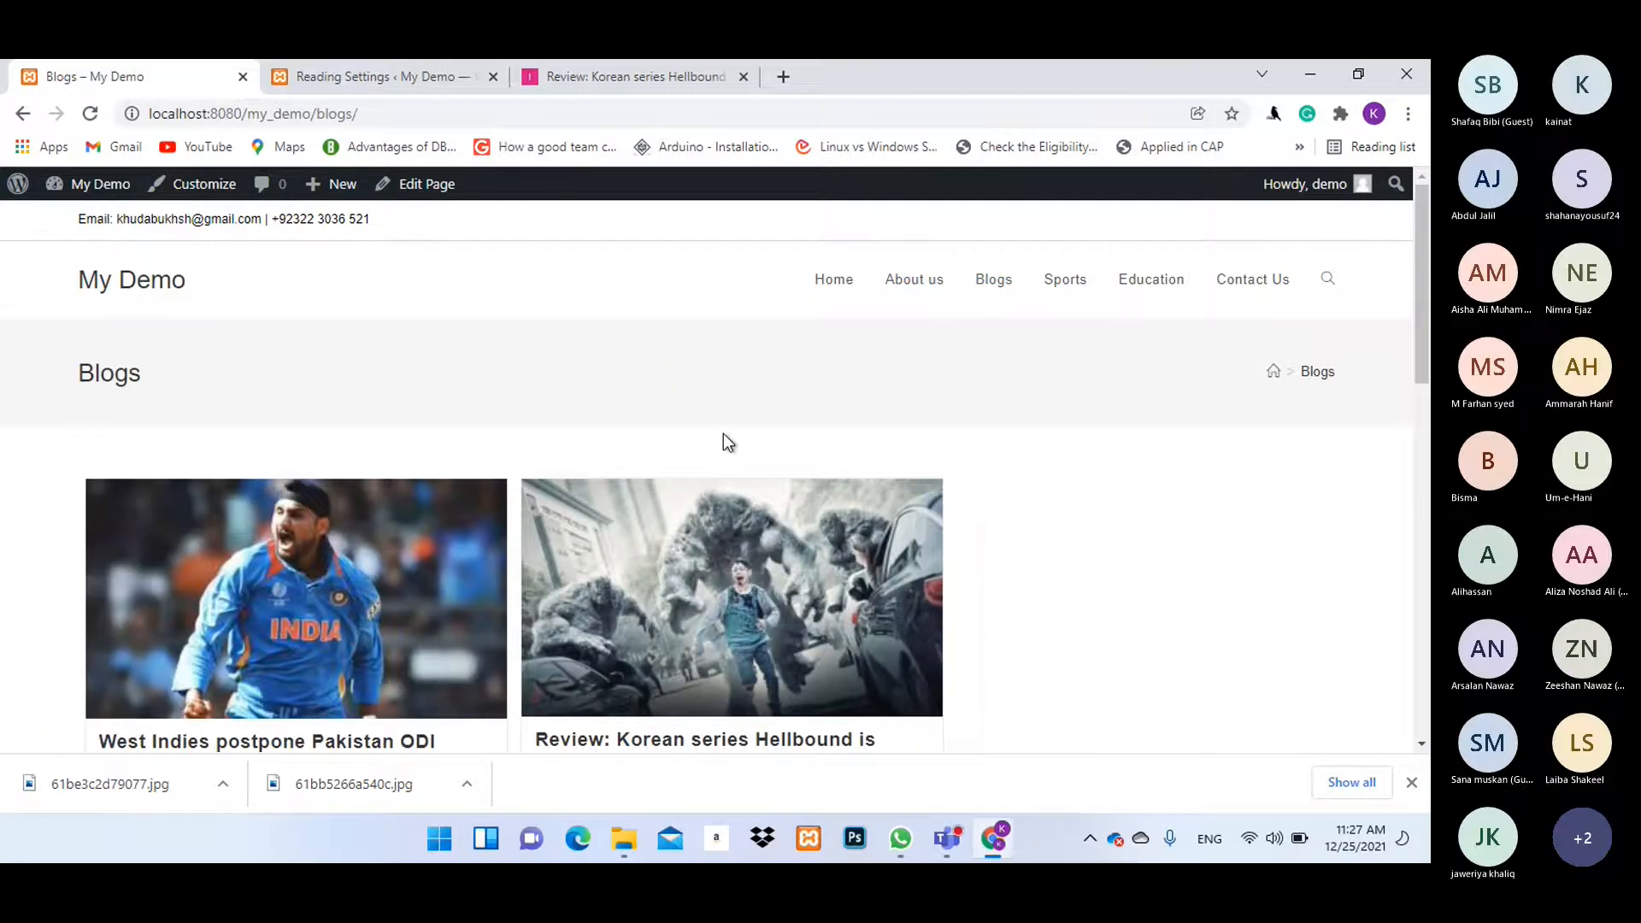
scroll(525, 418, "down", 10)
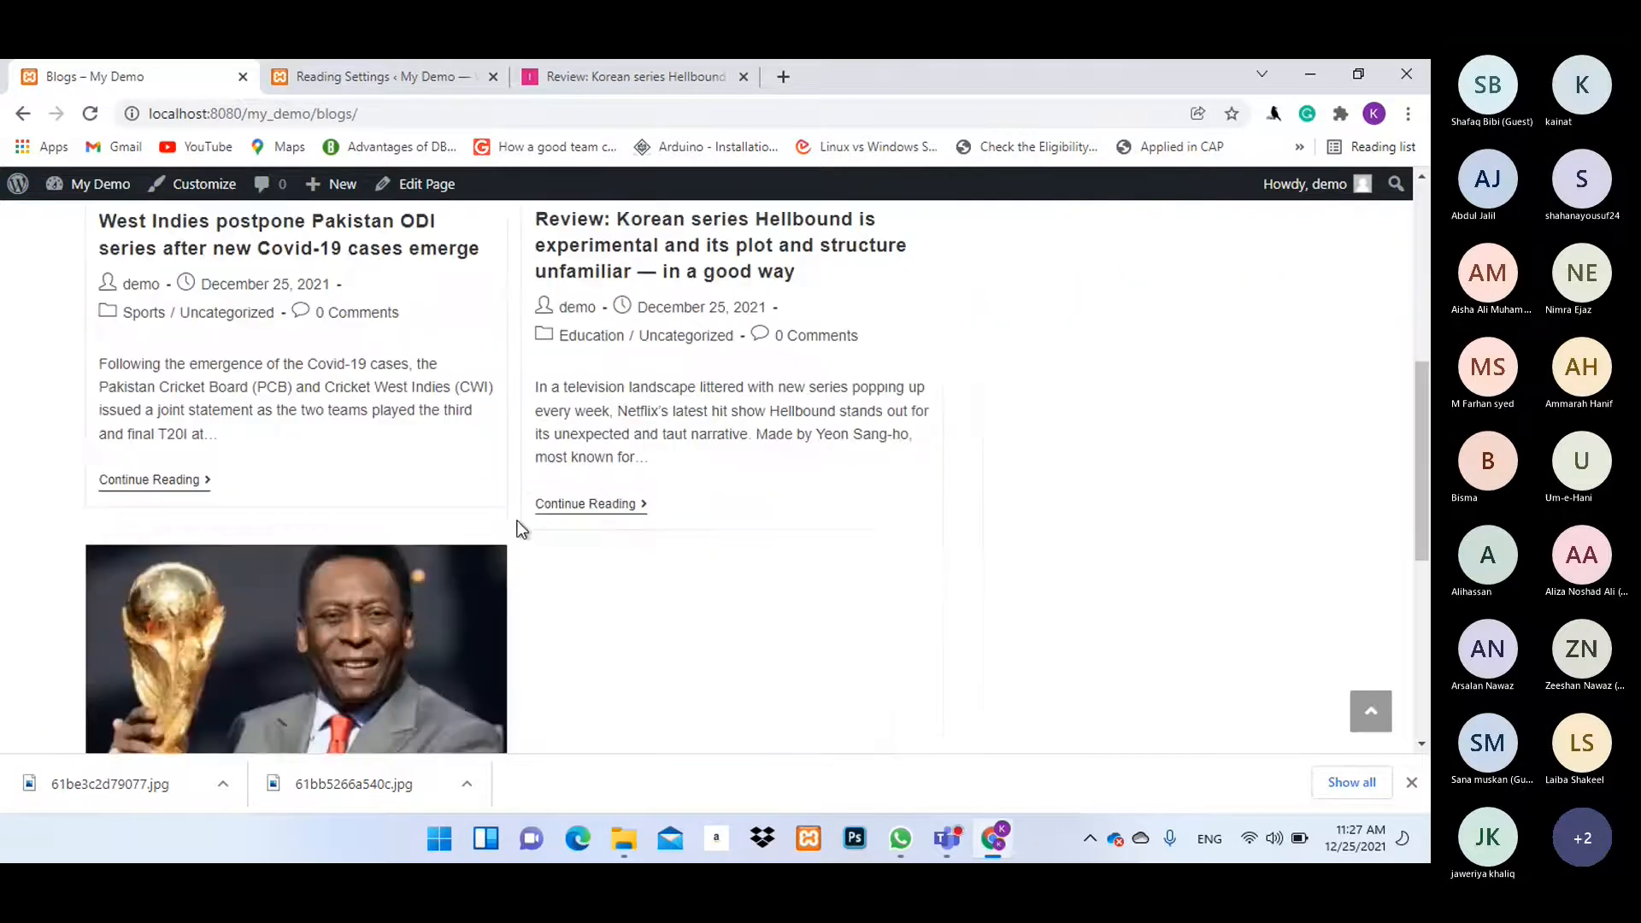
scroll(521, 529, "up", 3)
scroll(522, 530, "up", 7)
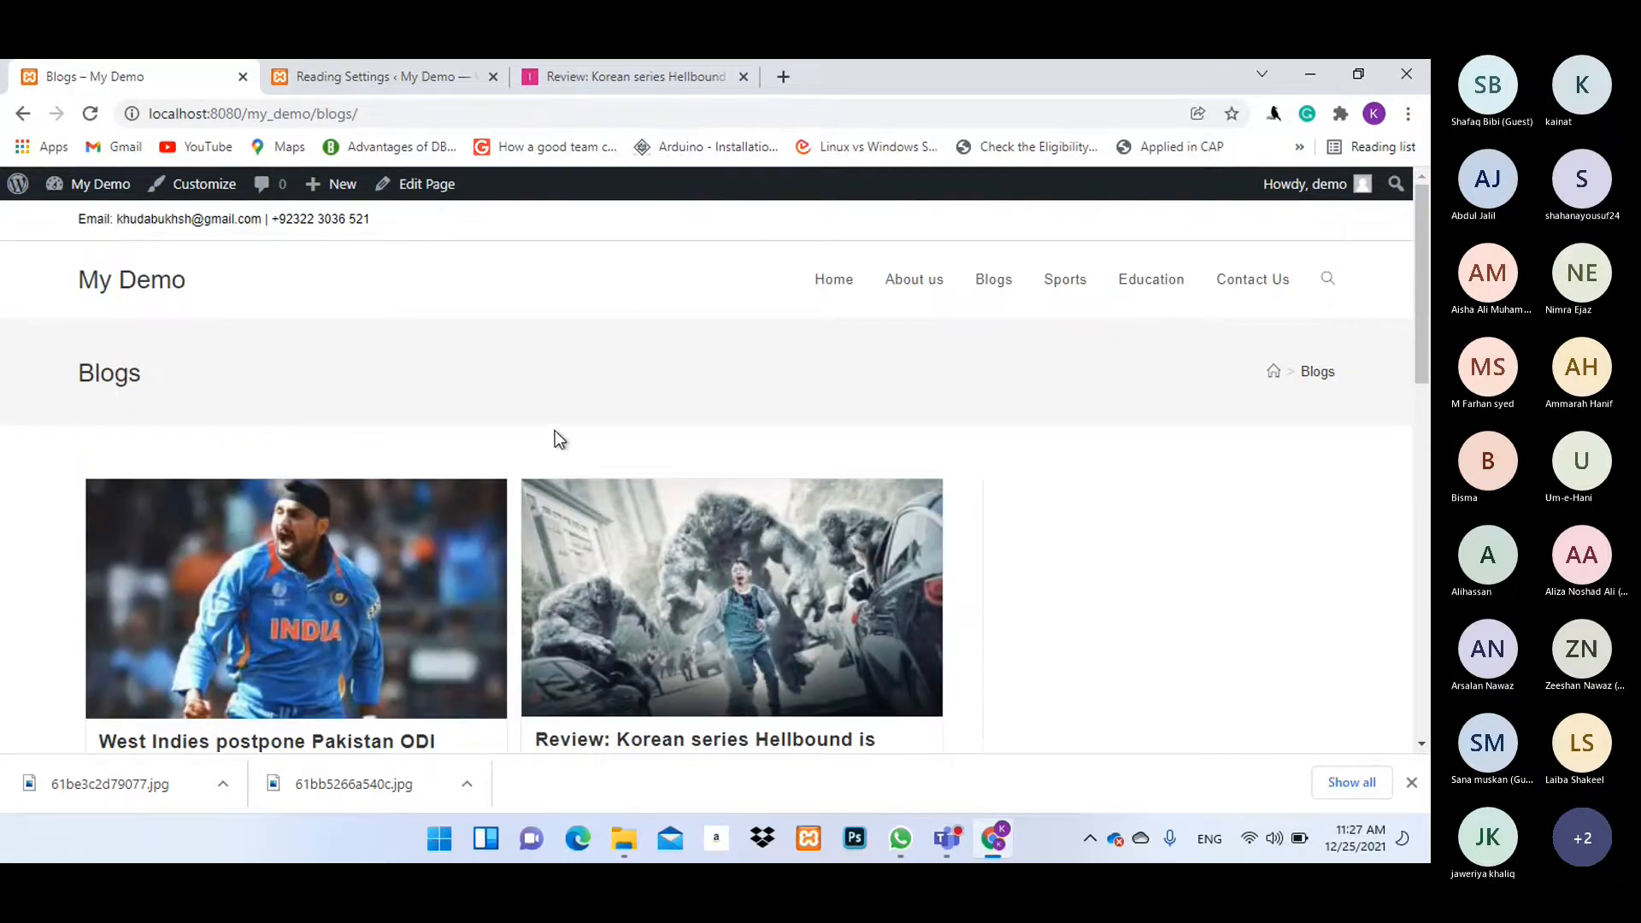
scroll(554, 431, "down", 2)
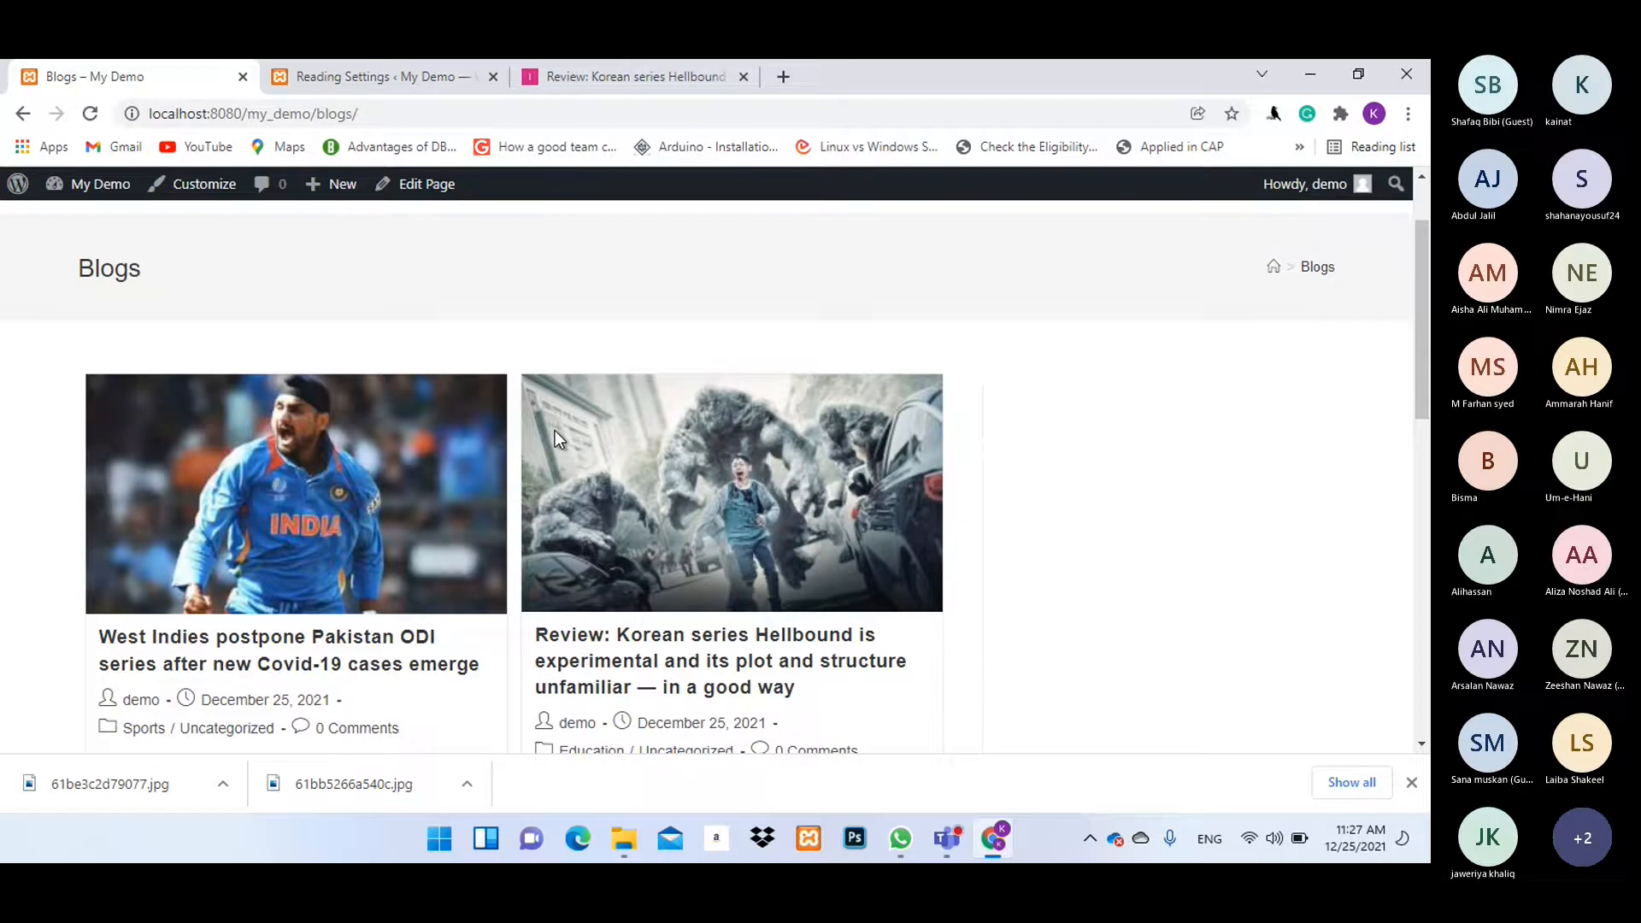
scroll(555, 431, "down", 2)
scroll(524, 450, "up", 4)
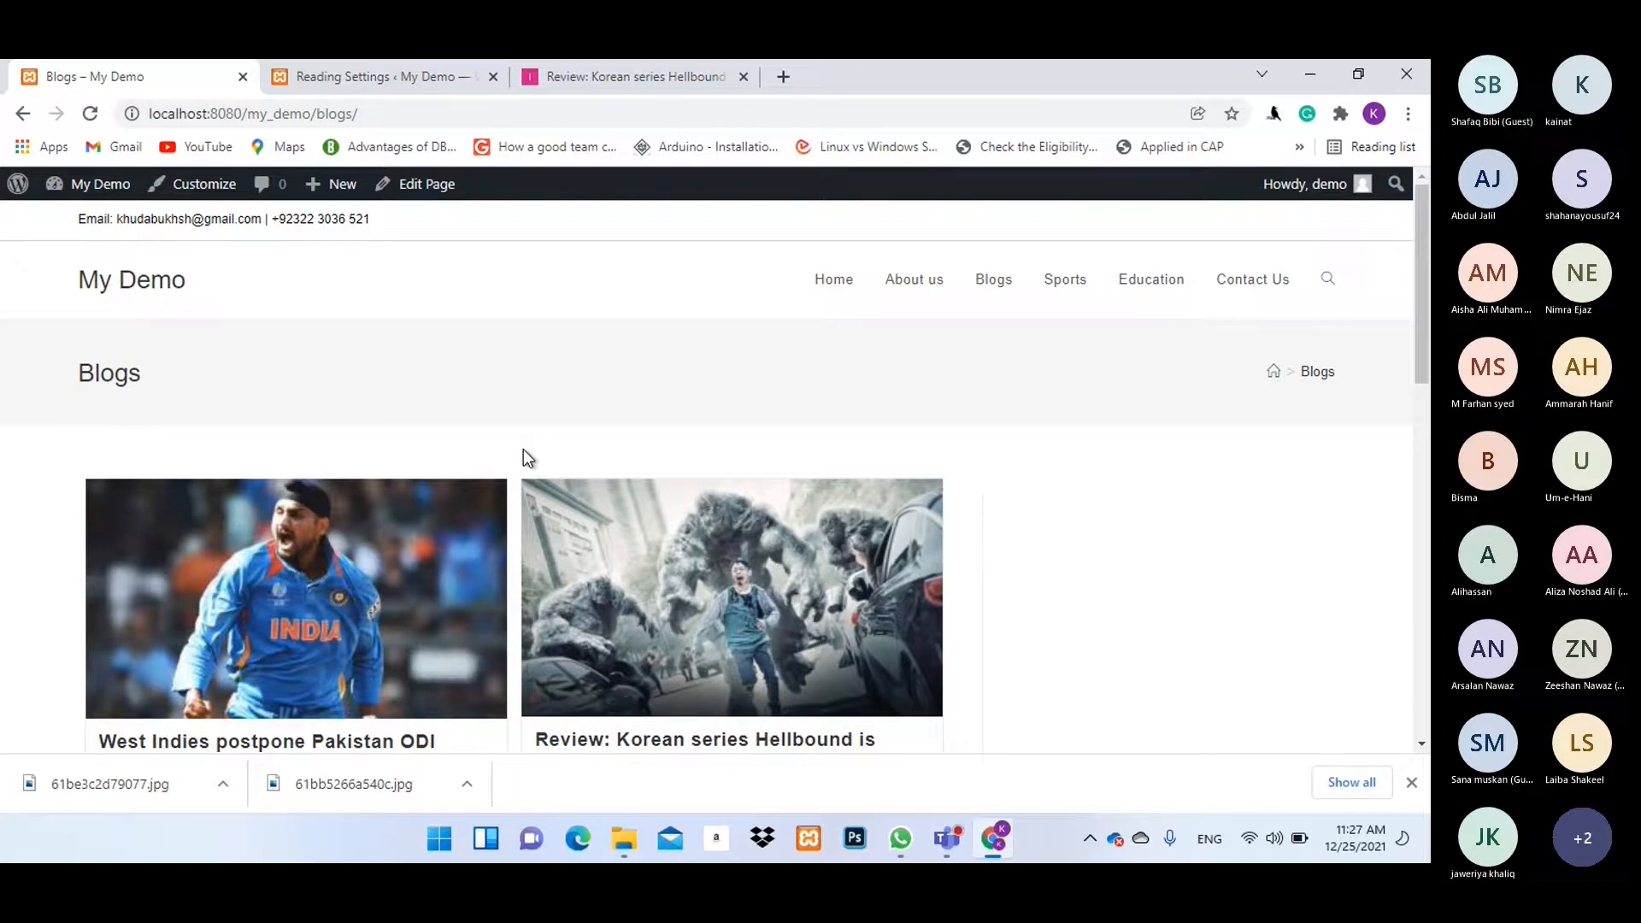
scroll(542, 428, "down", 1)
scroll(496, 422, "up", 1)
Open the theme customizer's Blog Entries settings from the Blogs page and look through the available options.
left_click(199, 190)
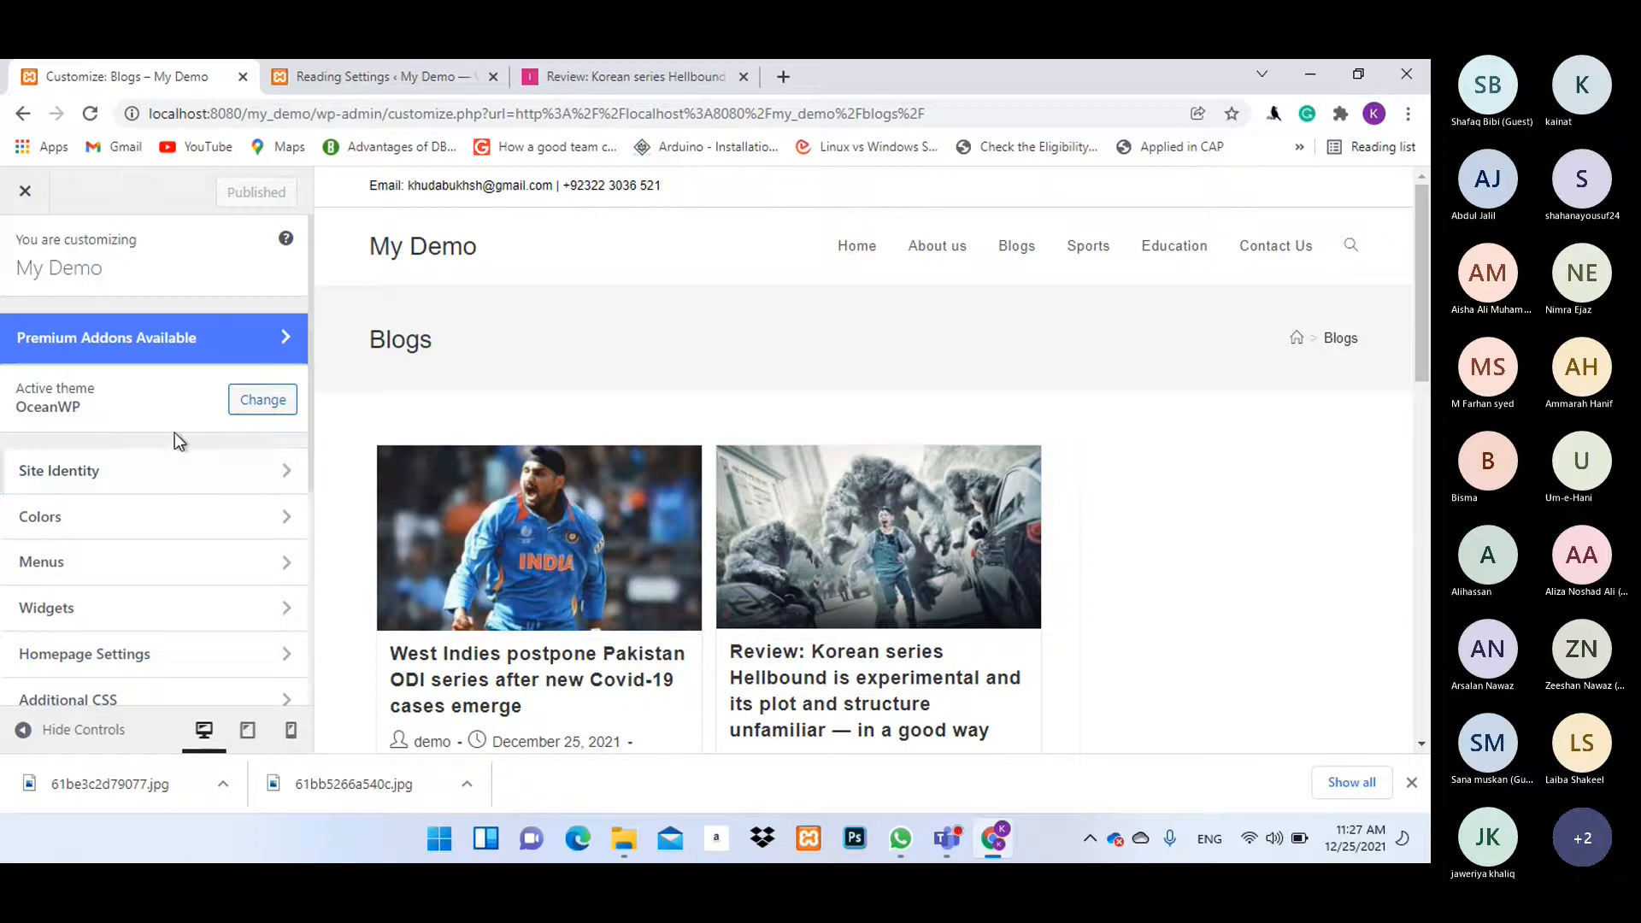
scroll(174, 432, "down", 4)
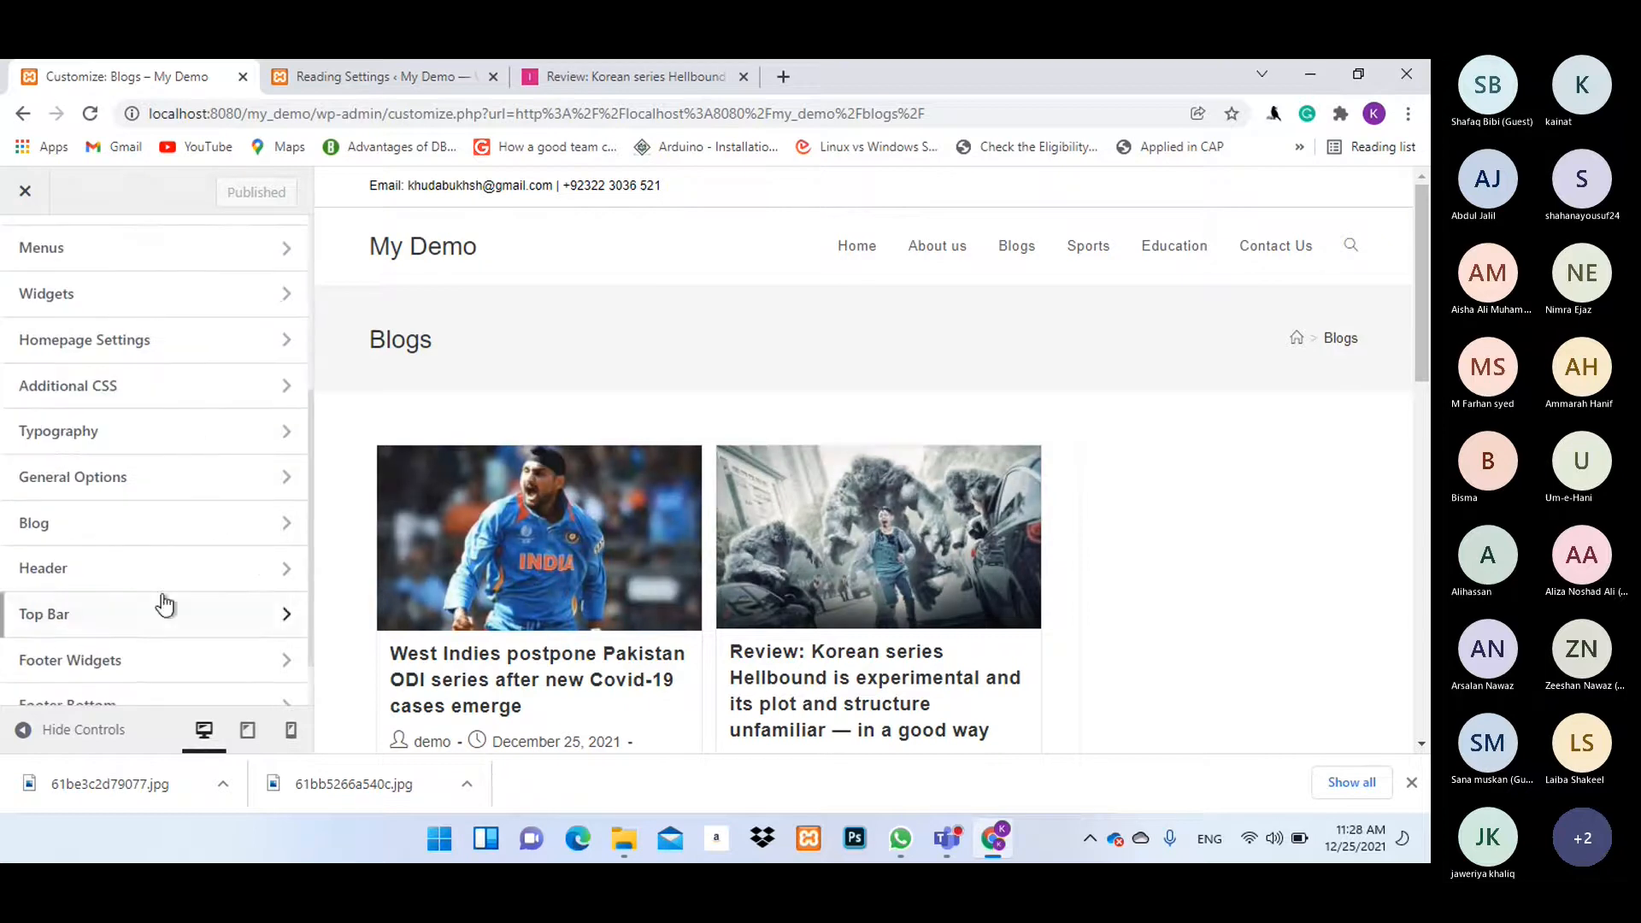
left_click(68, 530)
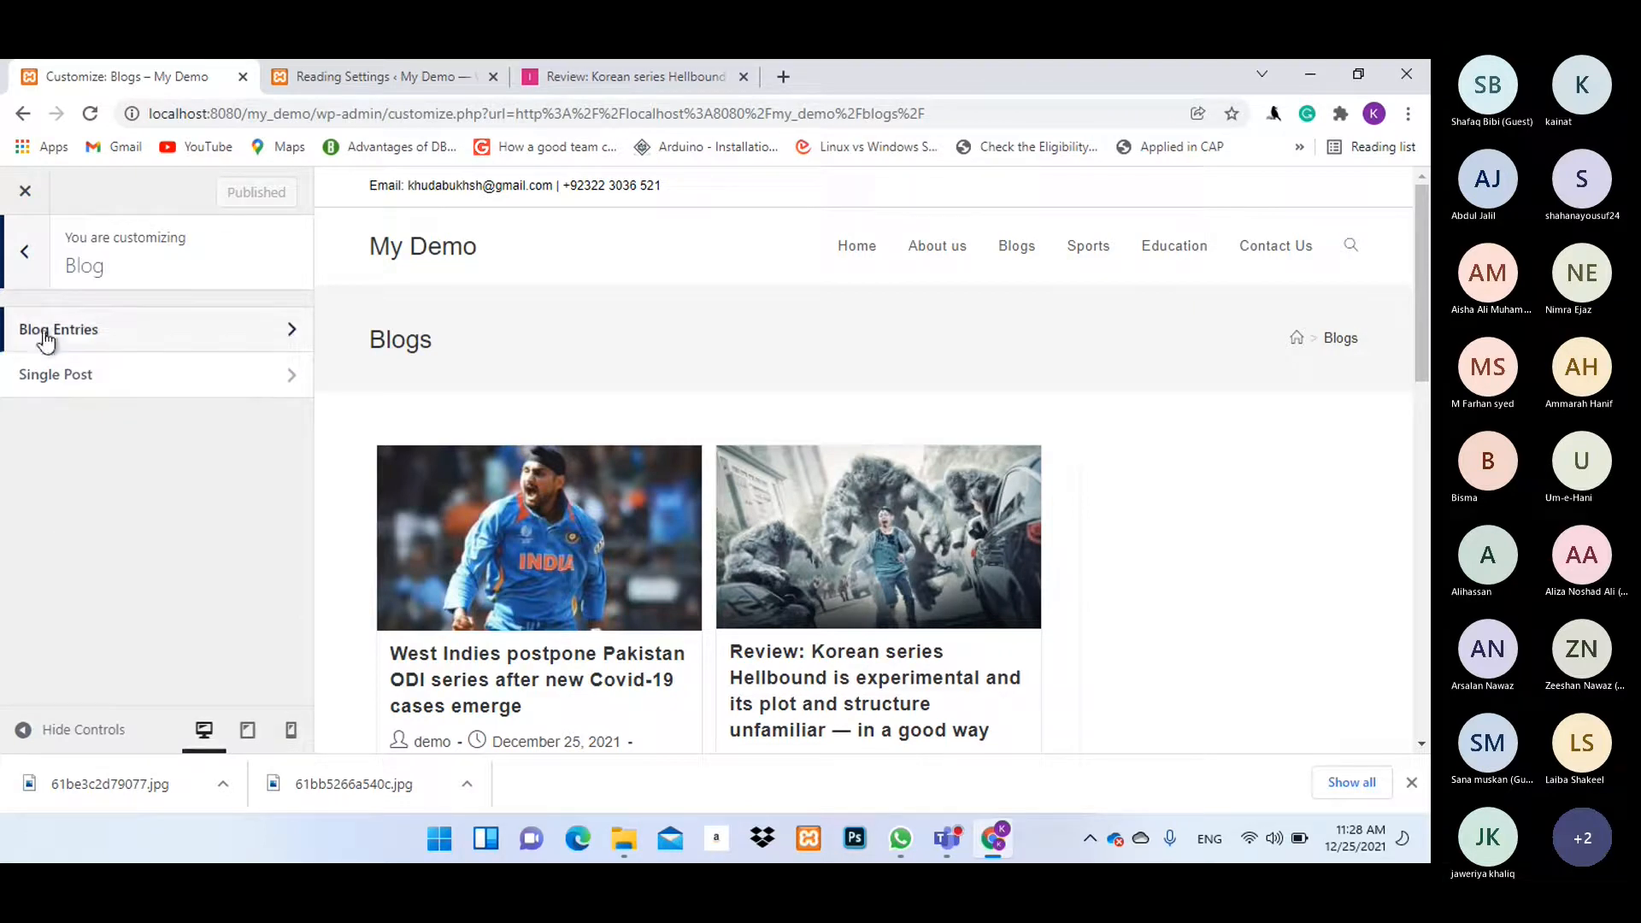
left_click(100, 329)
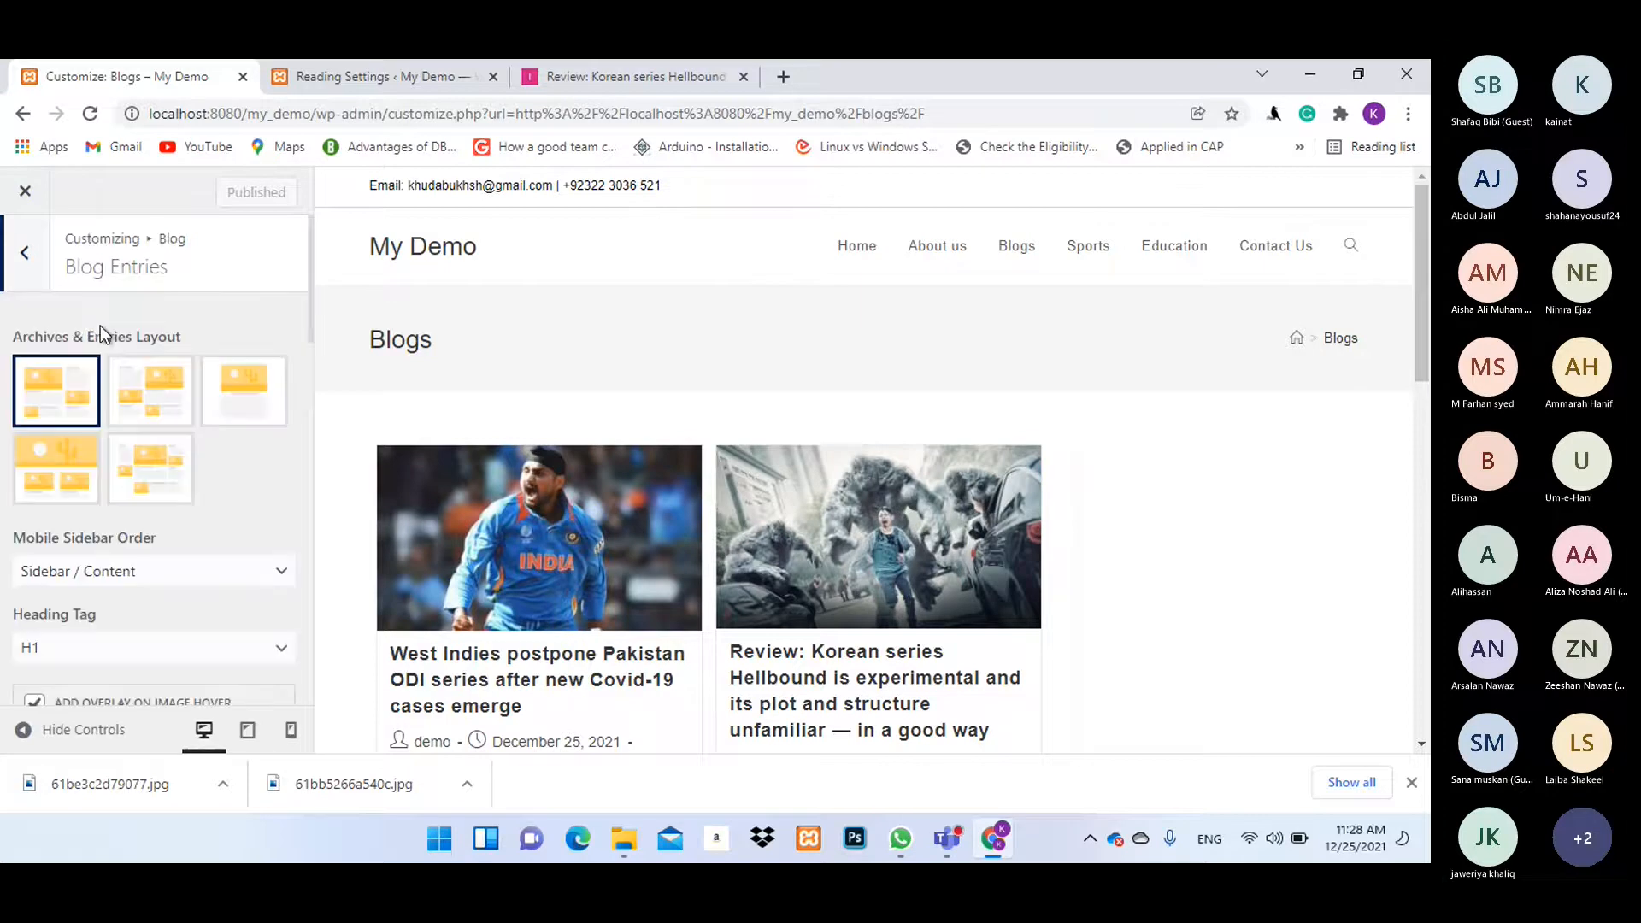
scroll(176, 320, "down", 10)
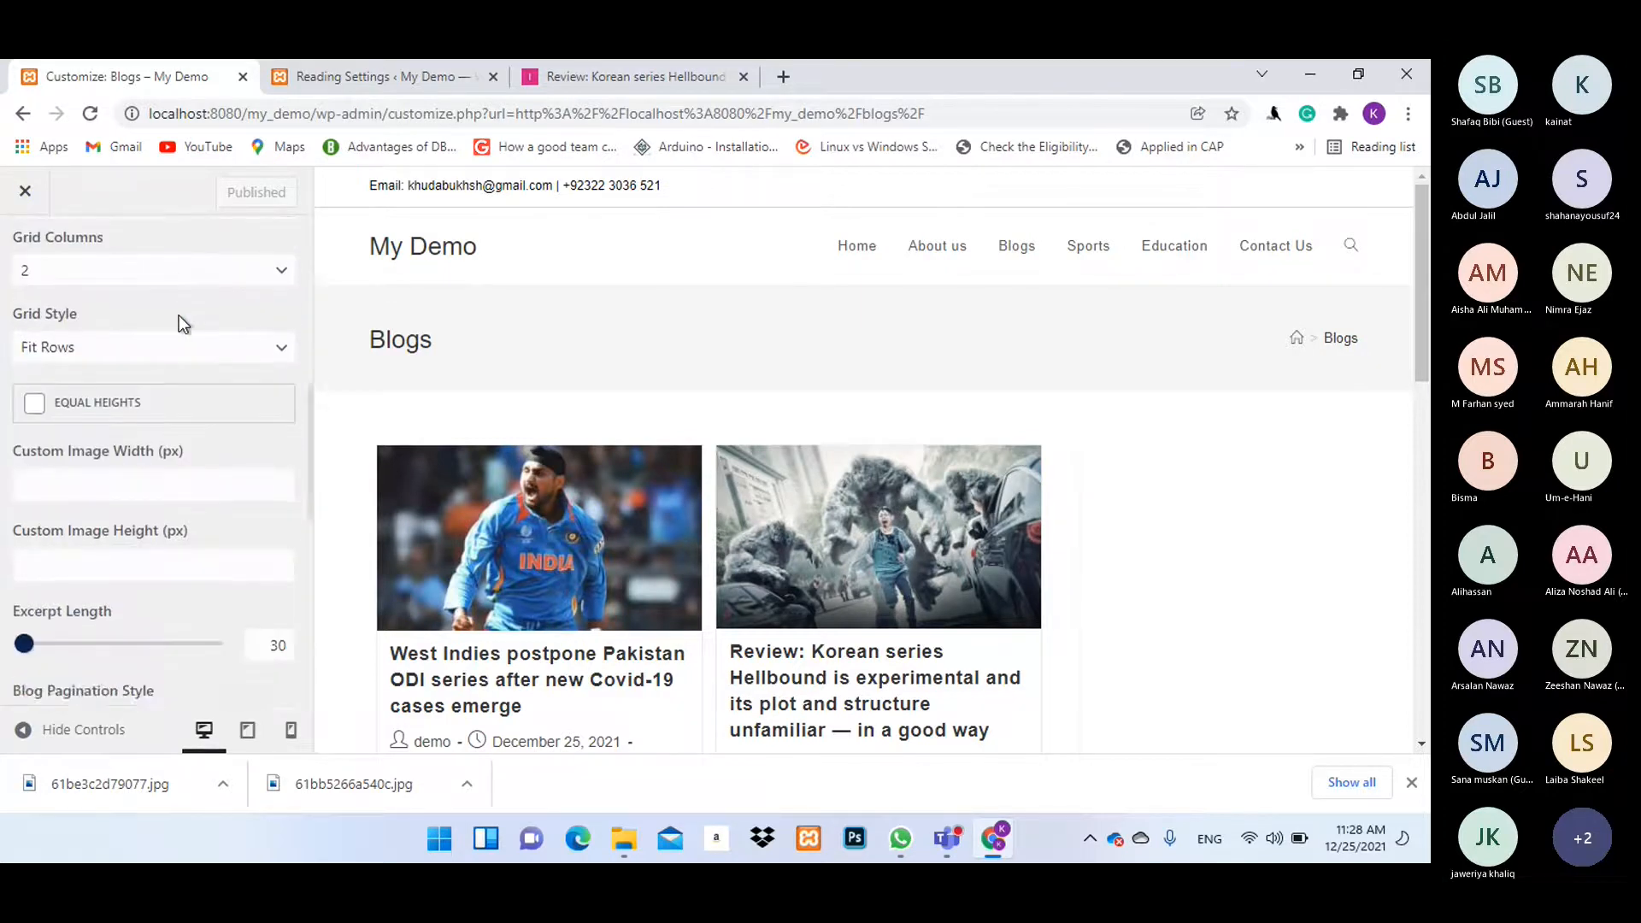
scroll(179, 320, "up", 12)
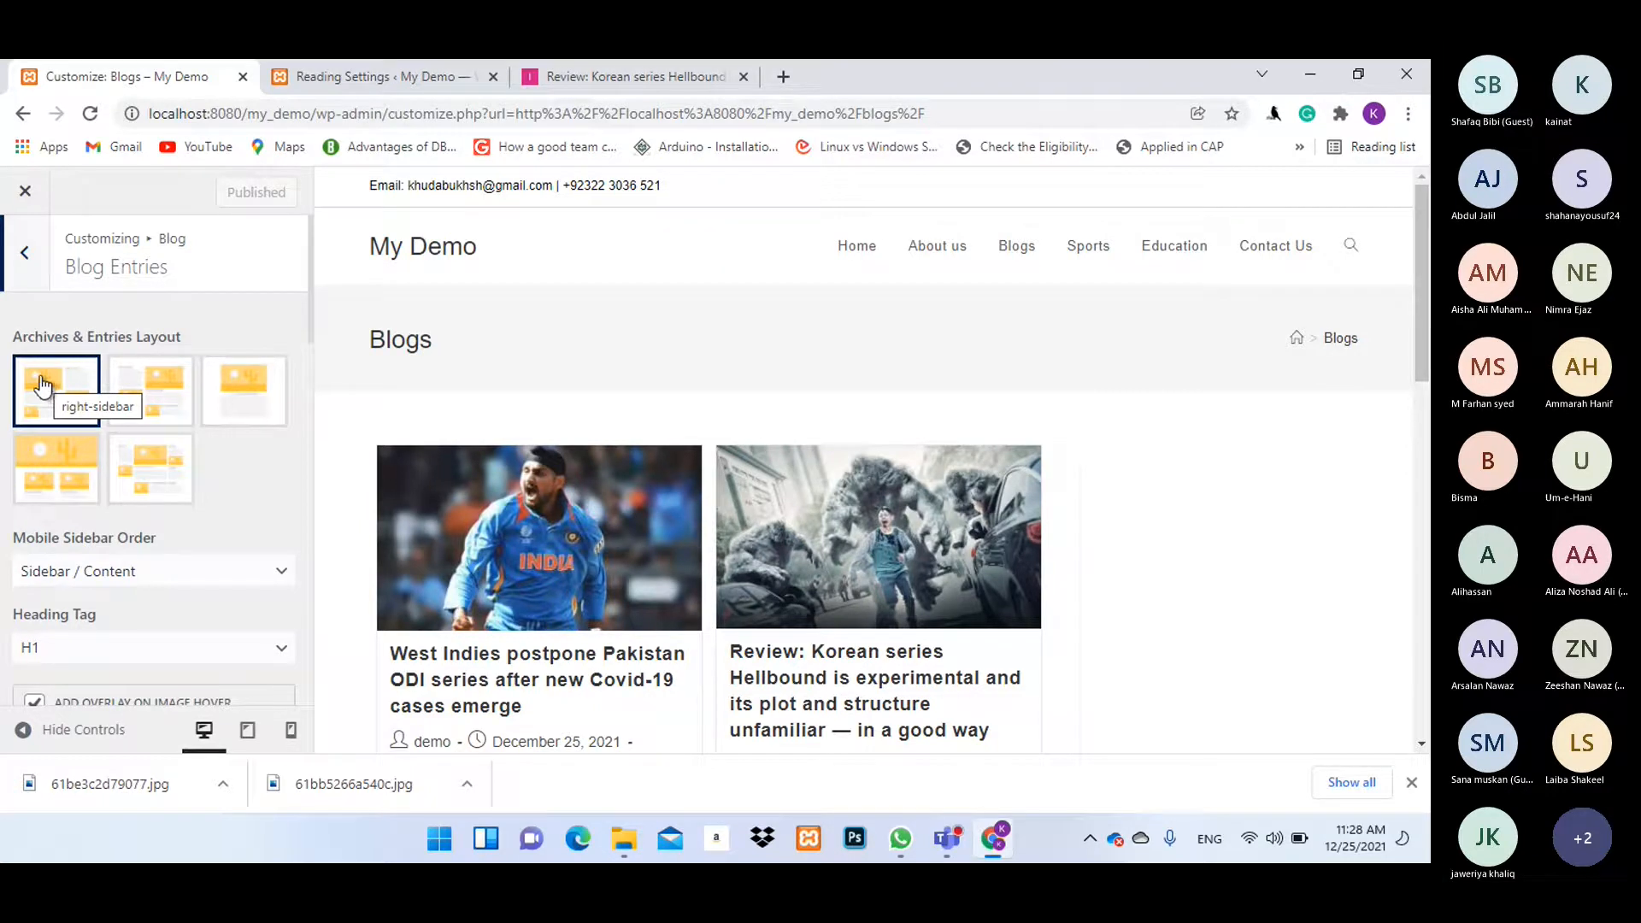
Preview the left-sidebar layout for archives and entries, and set the layout to full width without sidebars.
left_click(145, 391)
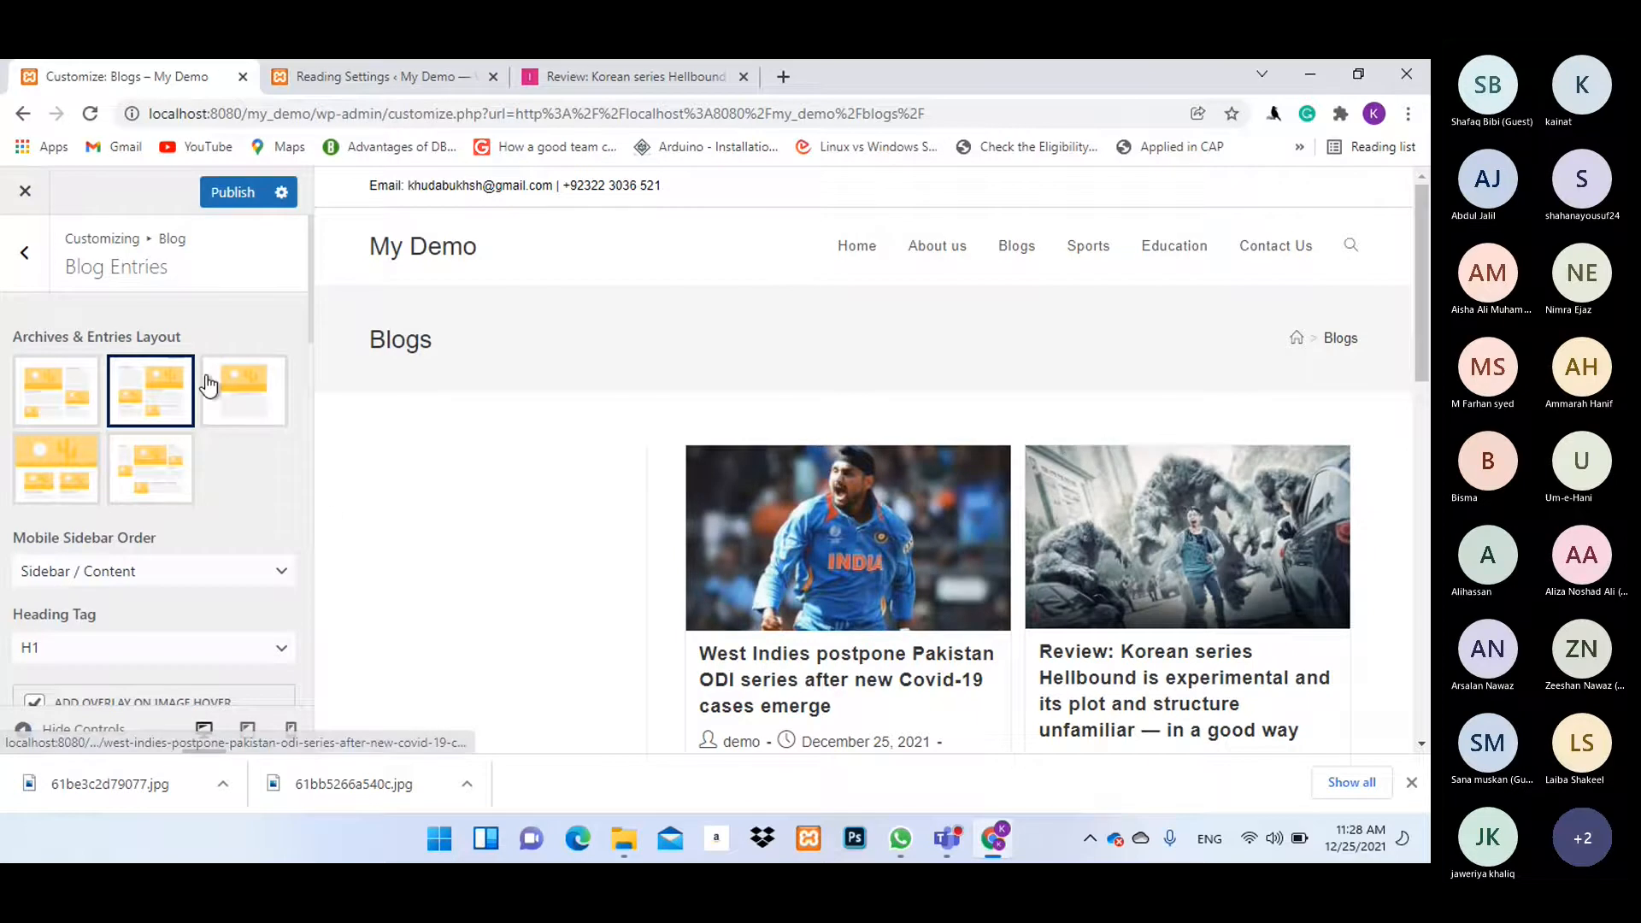
left_click(240, 382)
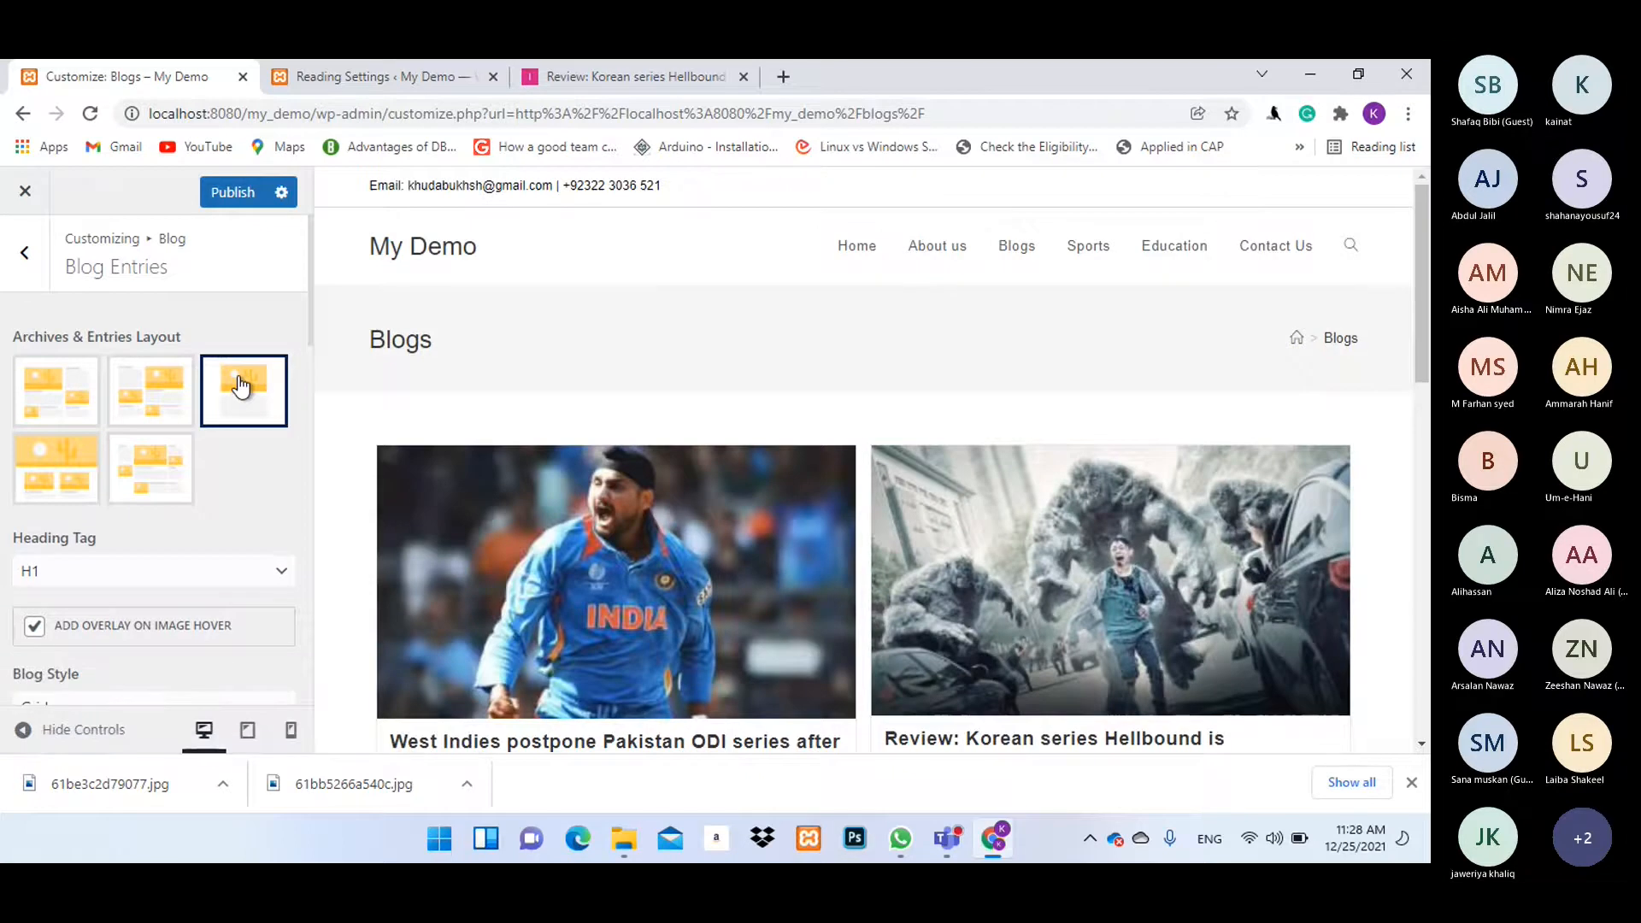
scroll(793, 428, "down", 5)
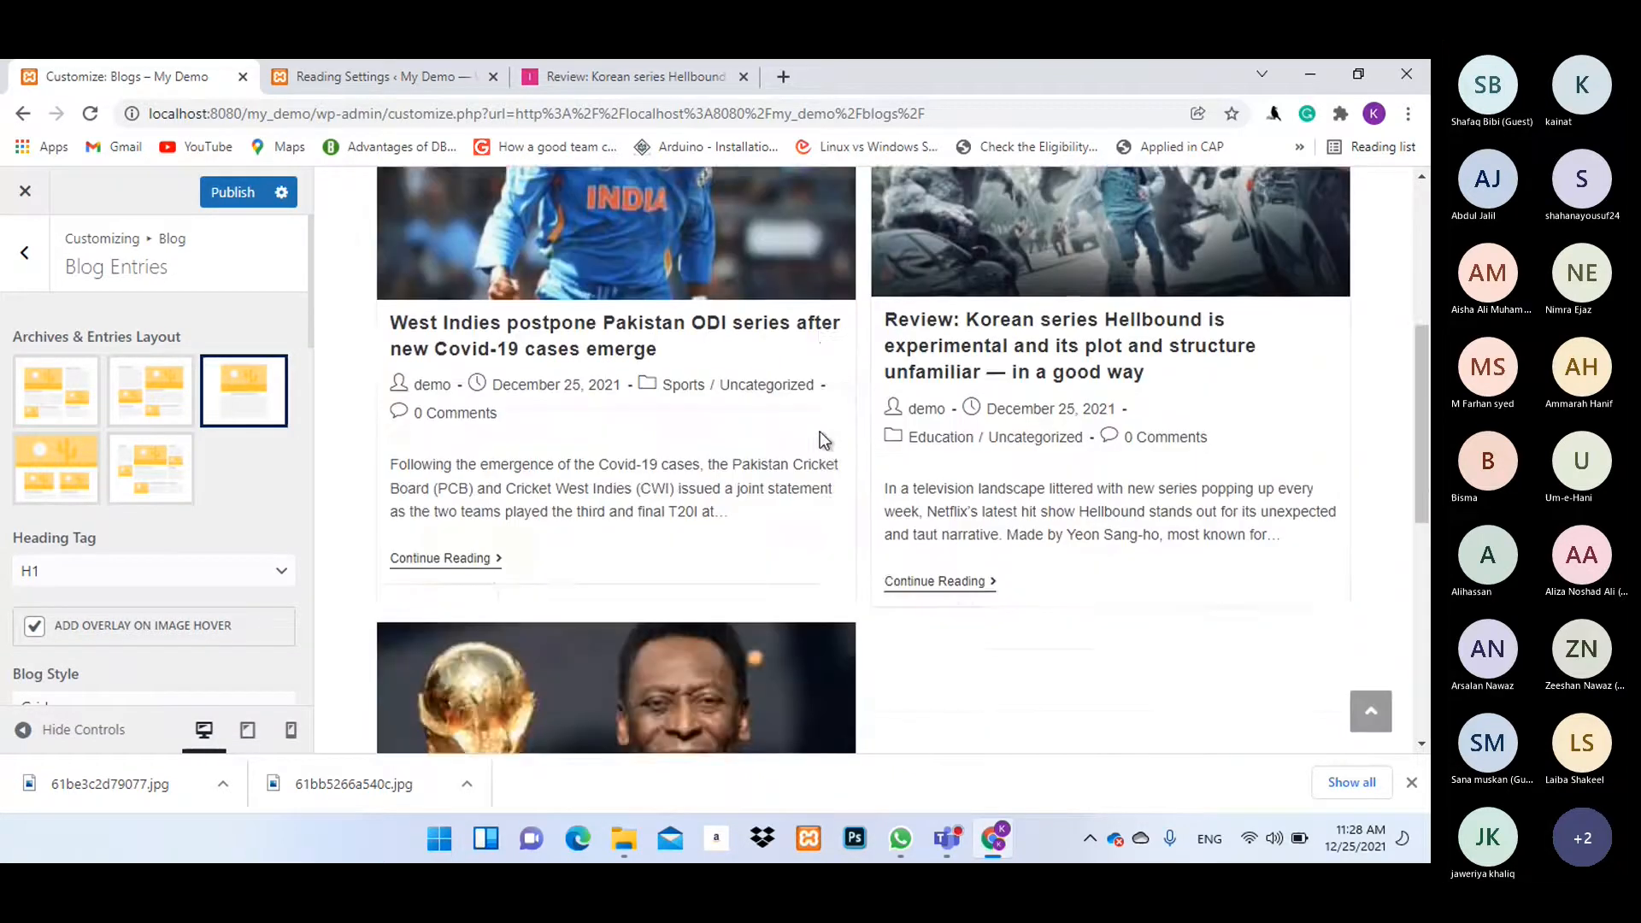
scroll(820, 431, "up", 5)
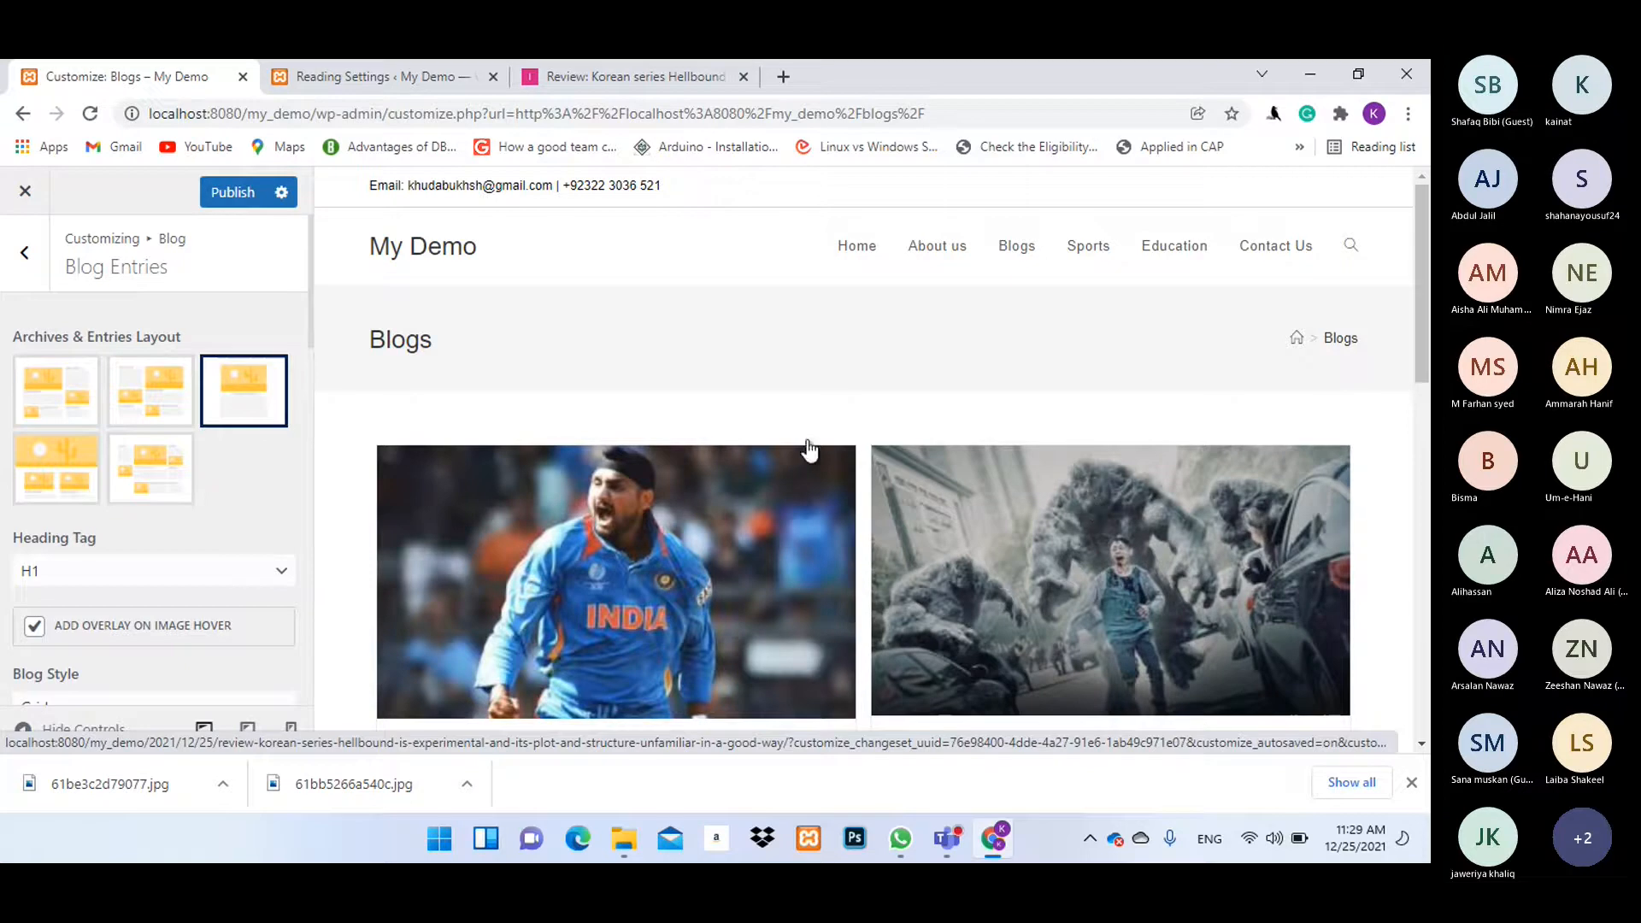
Try the full-screen and both-sidebars entries layouts, restoring the full-width layout without sidebars after each.
left_click(41, 457)
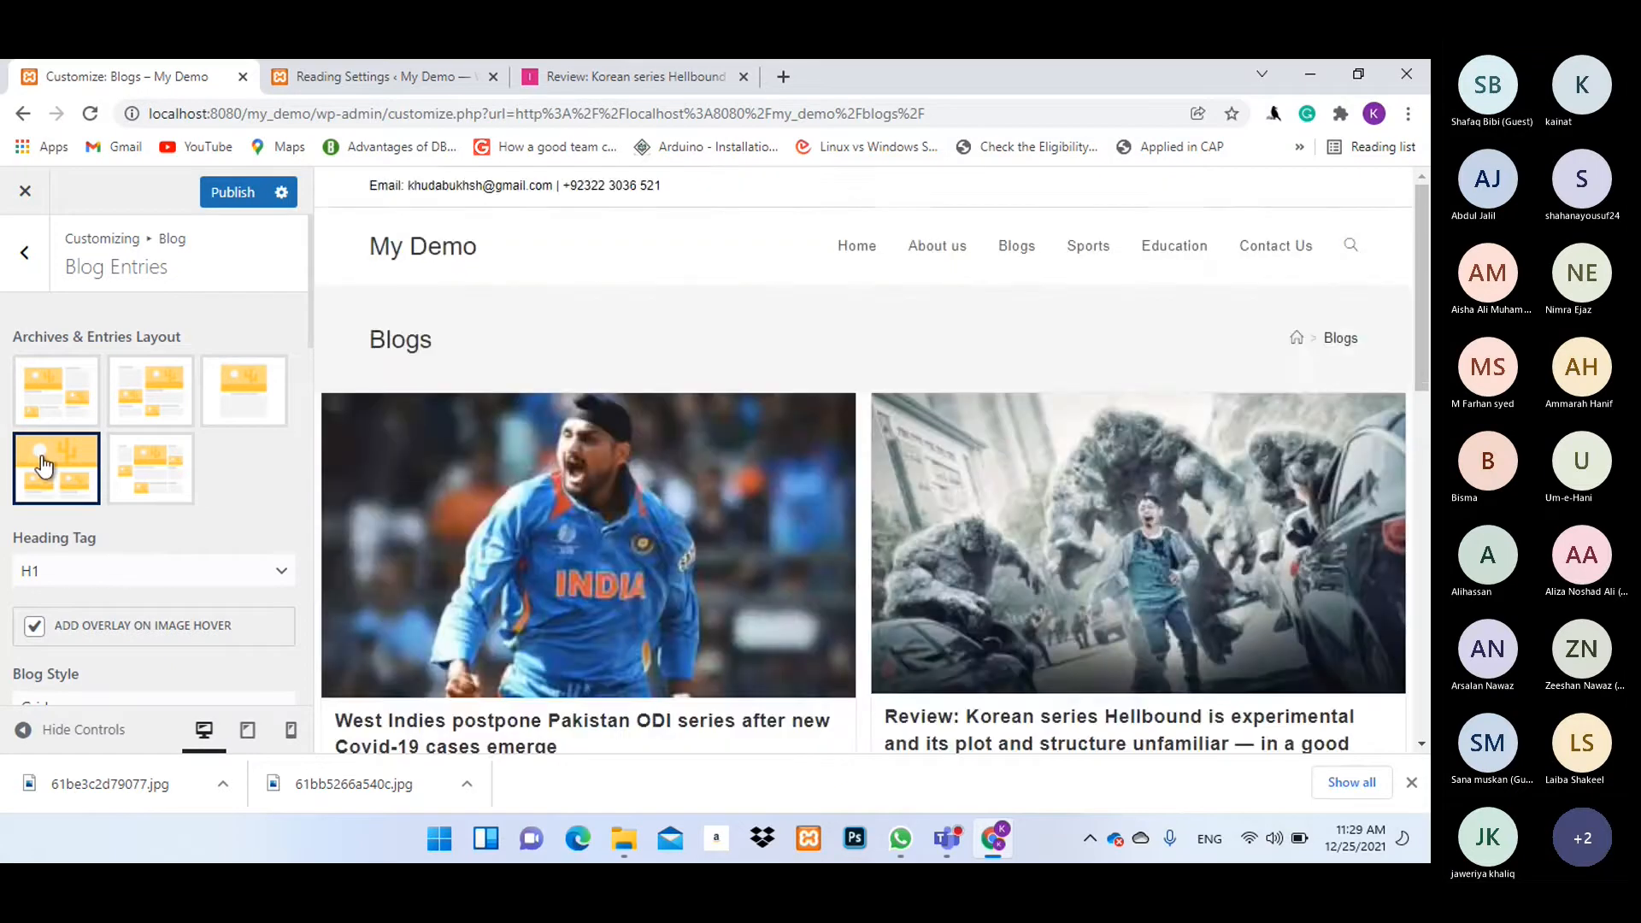
scroll(897, 407, "down", 2)
scroll(898, 408, "up", 2)
left_click(240, 389)
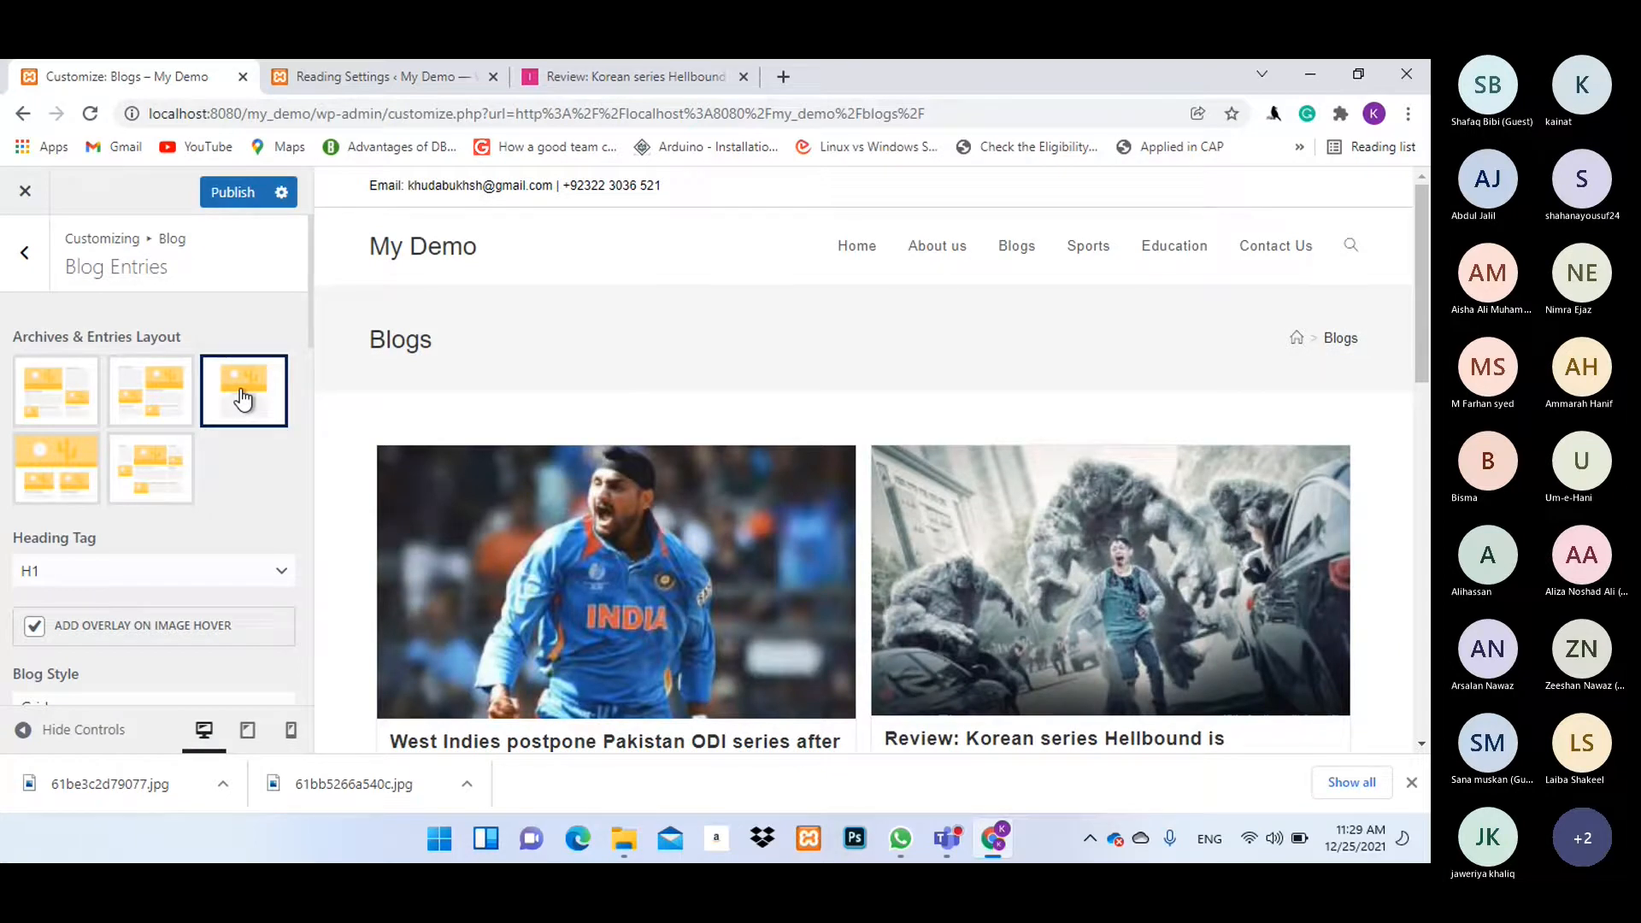
left_click(165, 480)
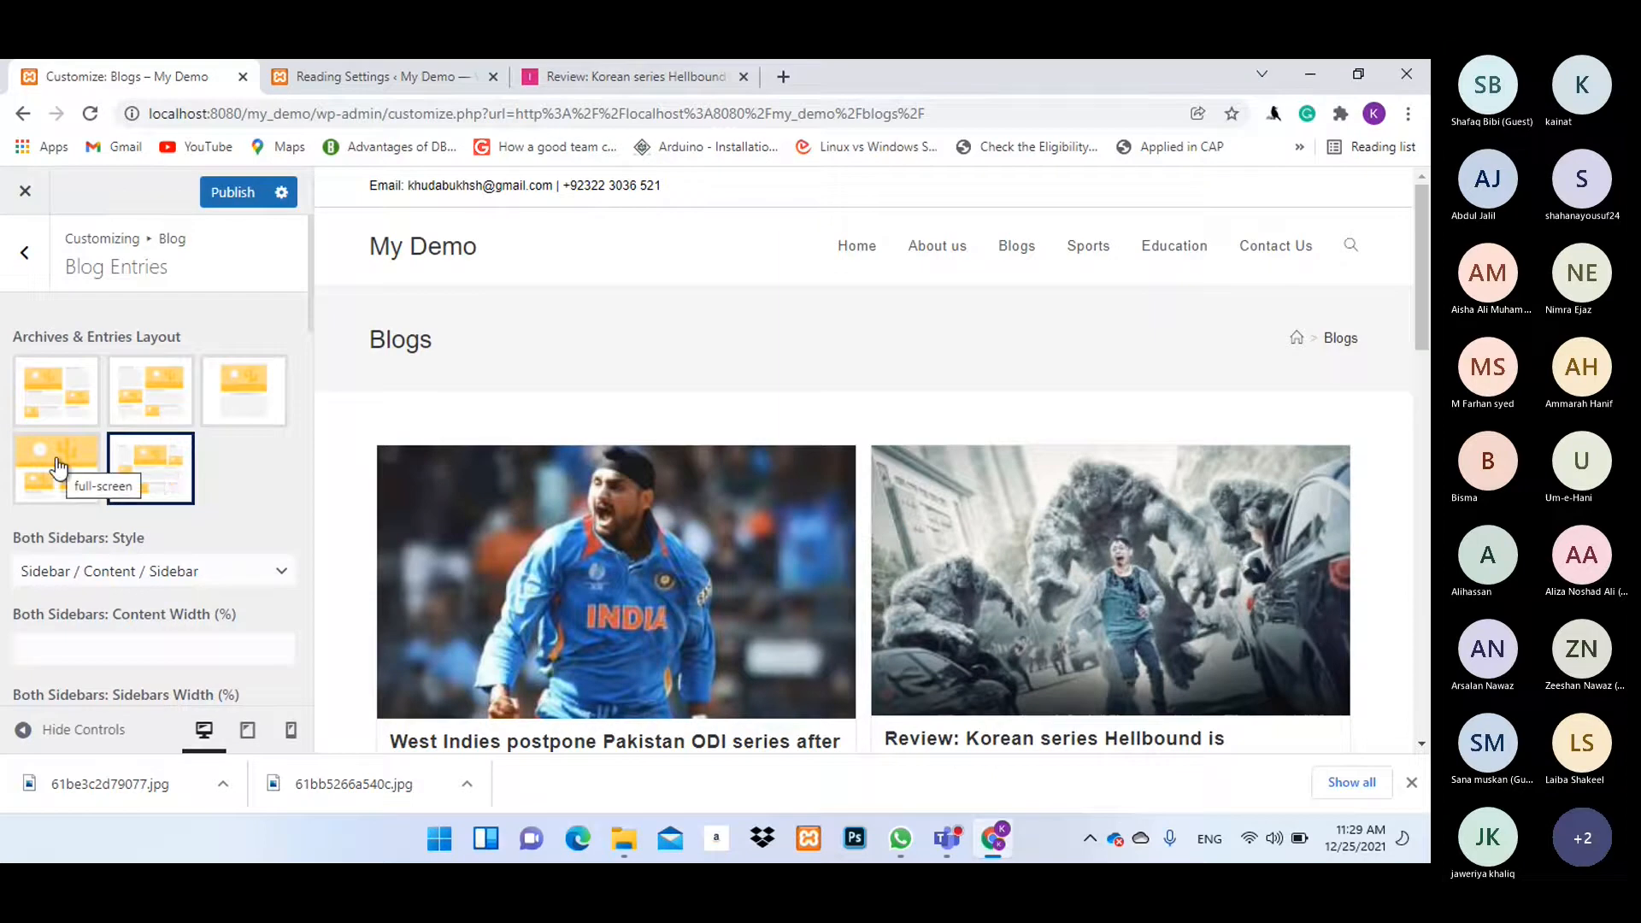
left_click(248, 409)
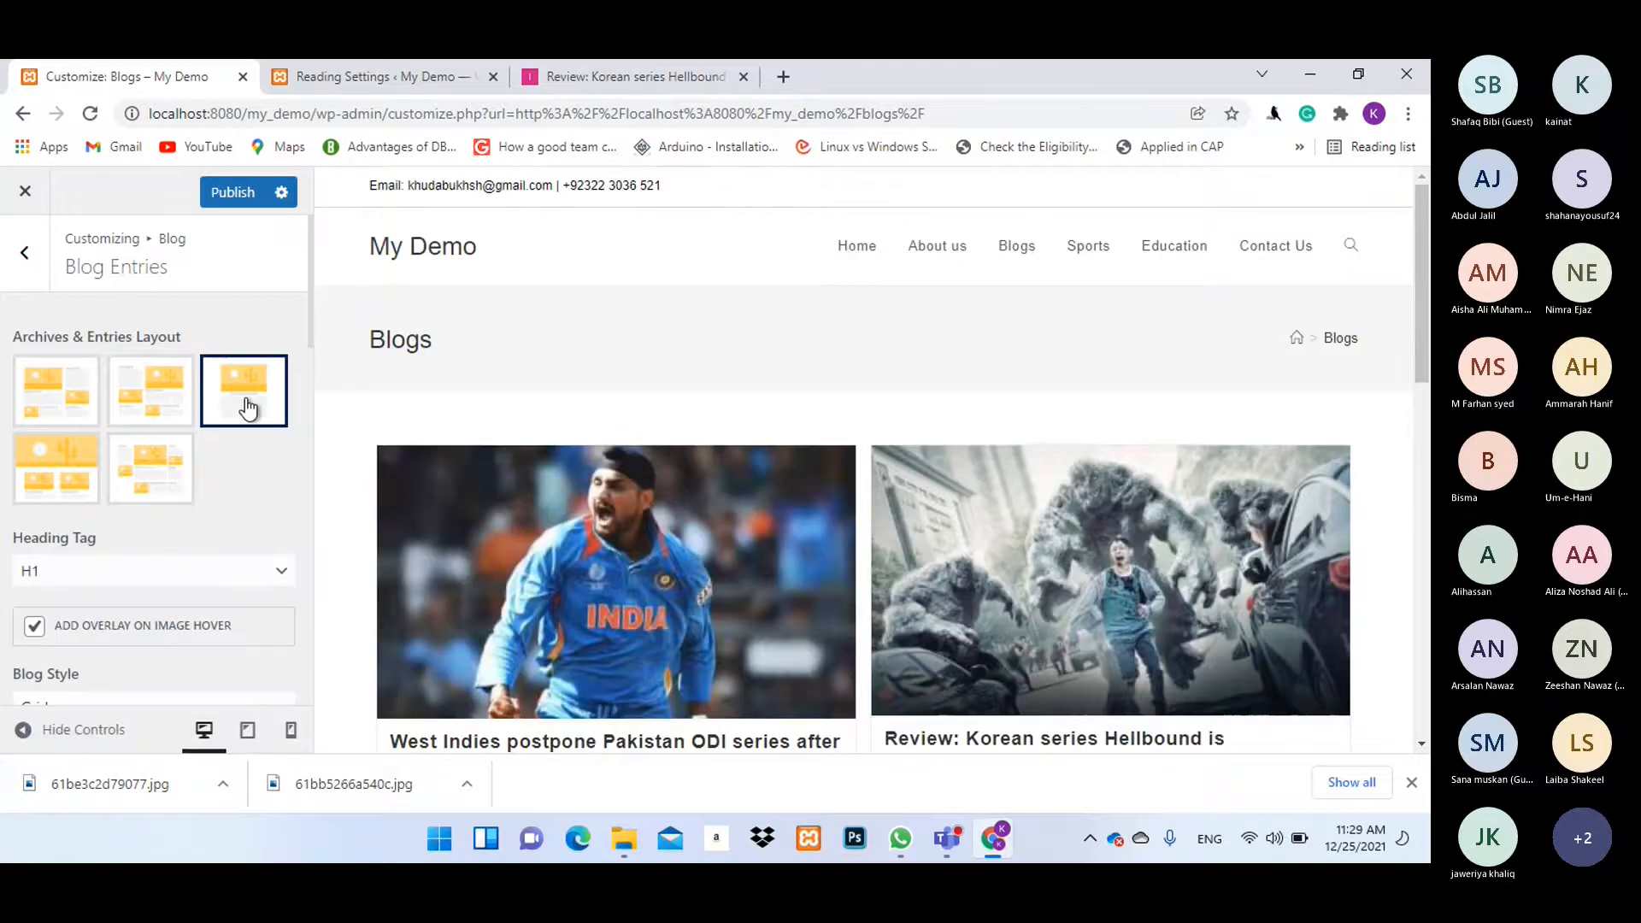
Set the heading tag of the blog entries to H2.
scroll(253, 466, "down", 1)
scroll(656, 580, "down", 2)
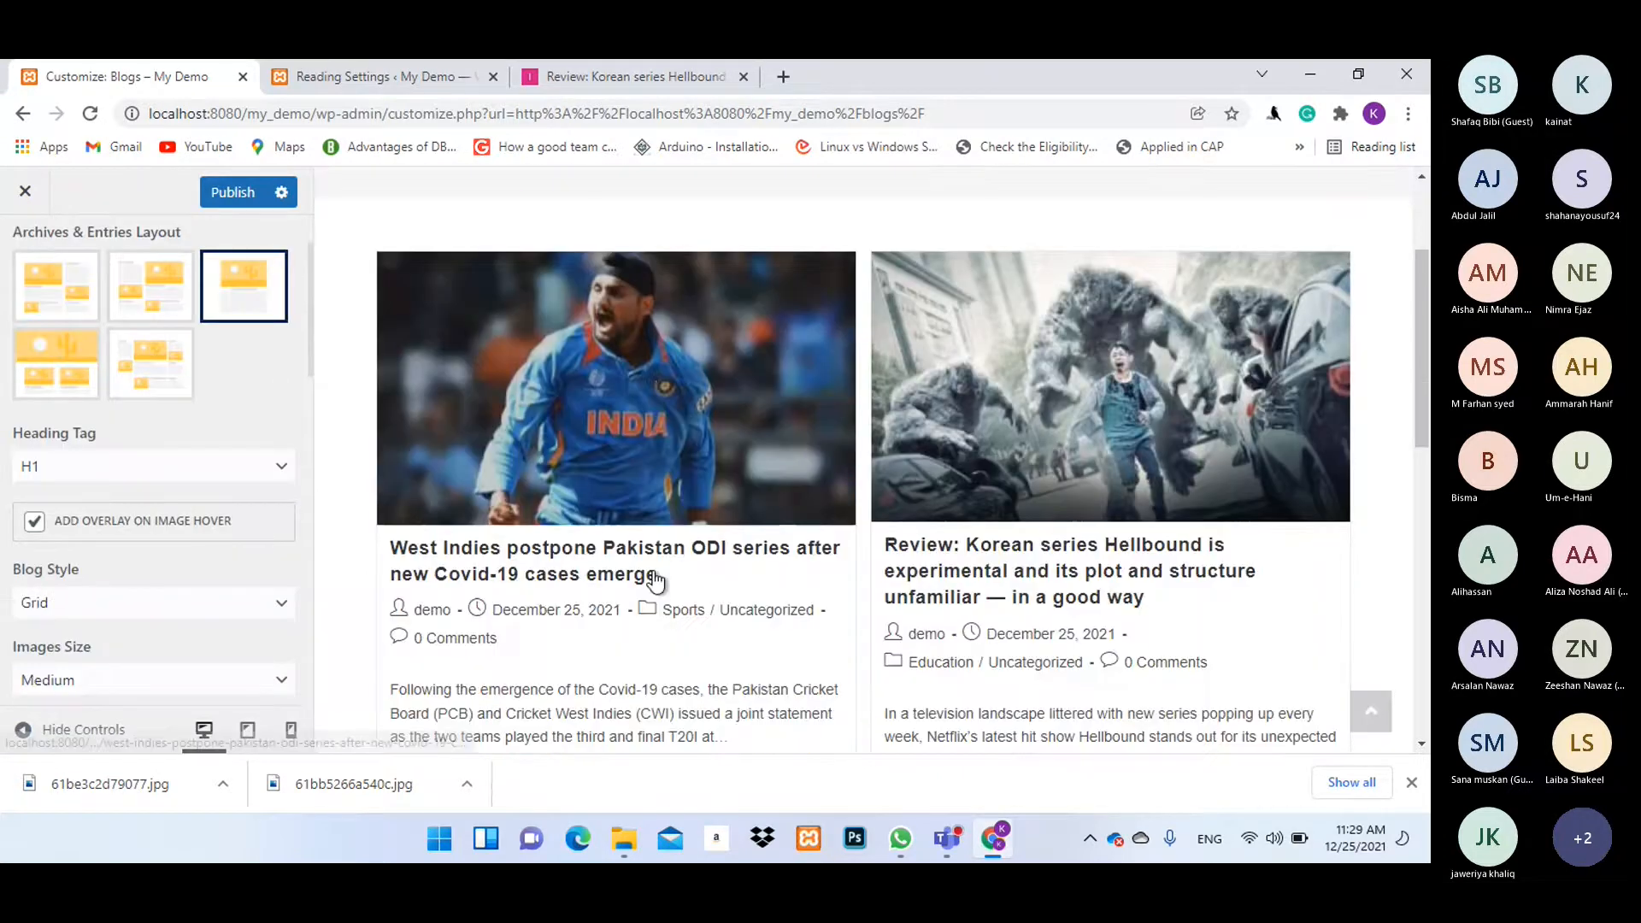
scroll(216, 511, "up", 1)
left_click(210, 571)
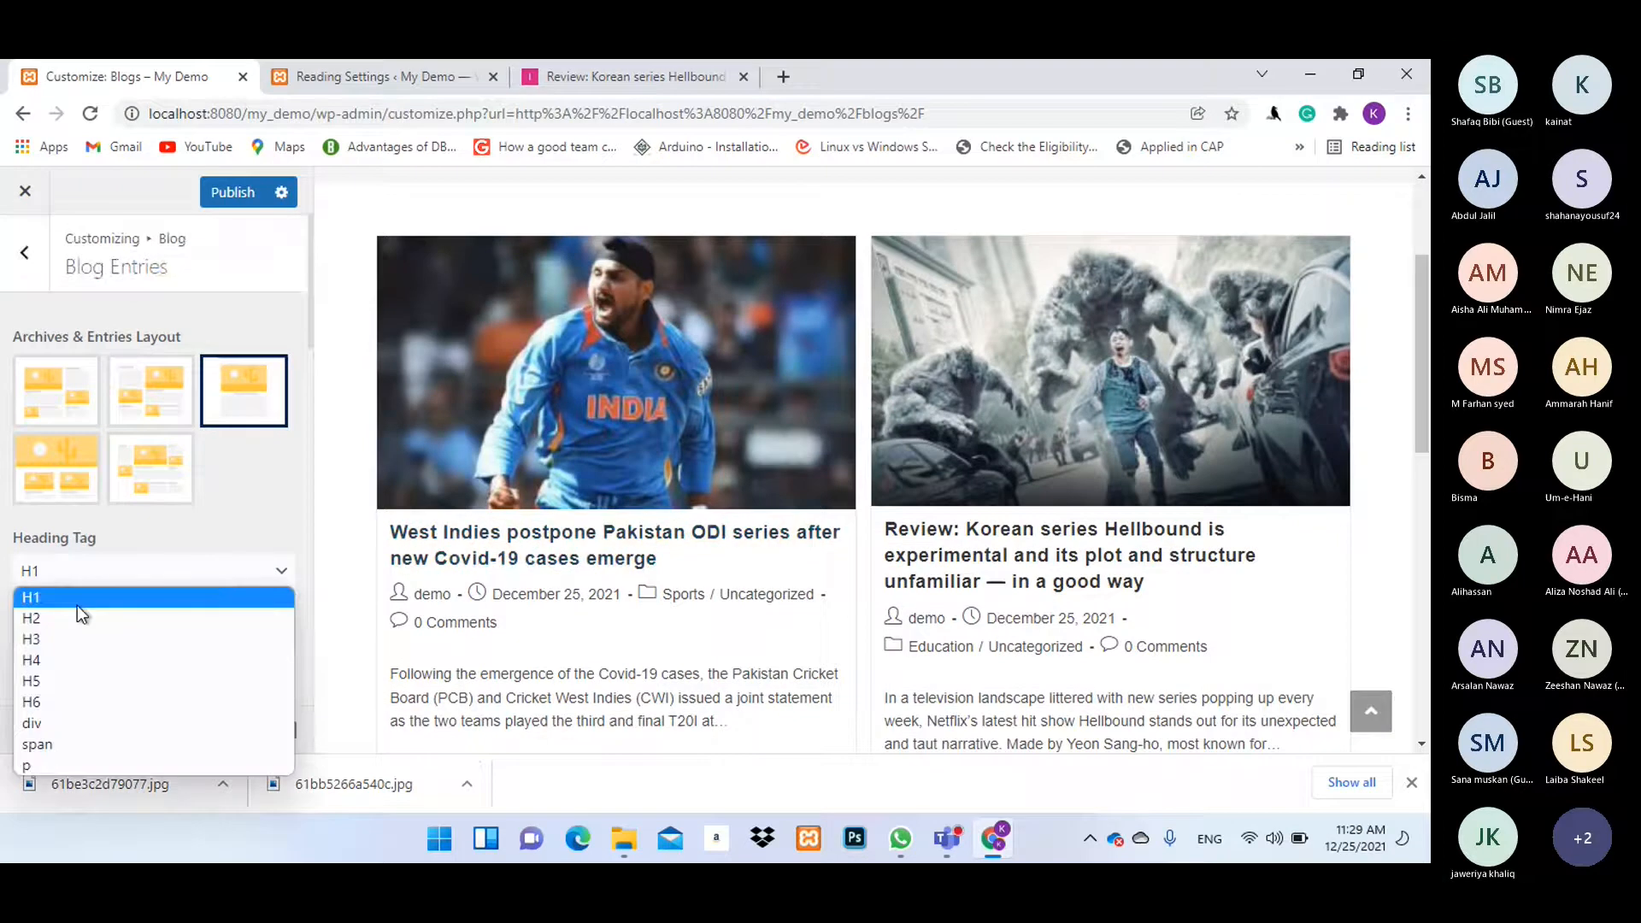
left_click(38, 619)
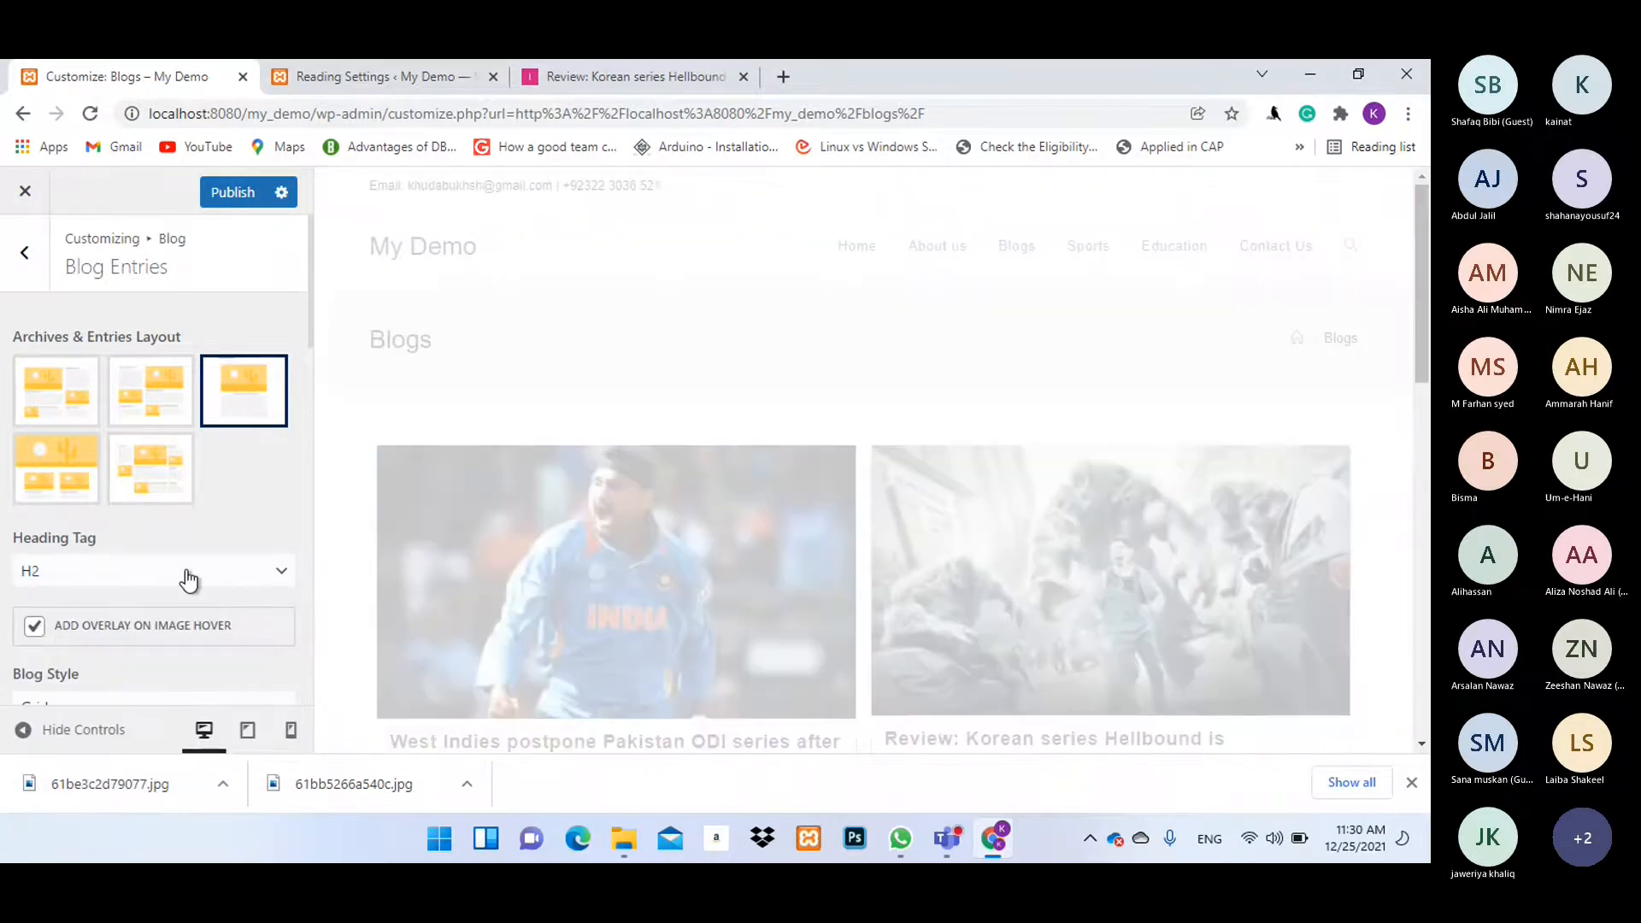
Try the H6 heading tag on the entry titles, compare it in the preview, and return to H2.
left_click(144, 577)
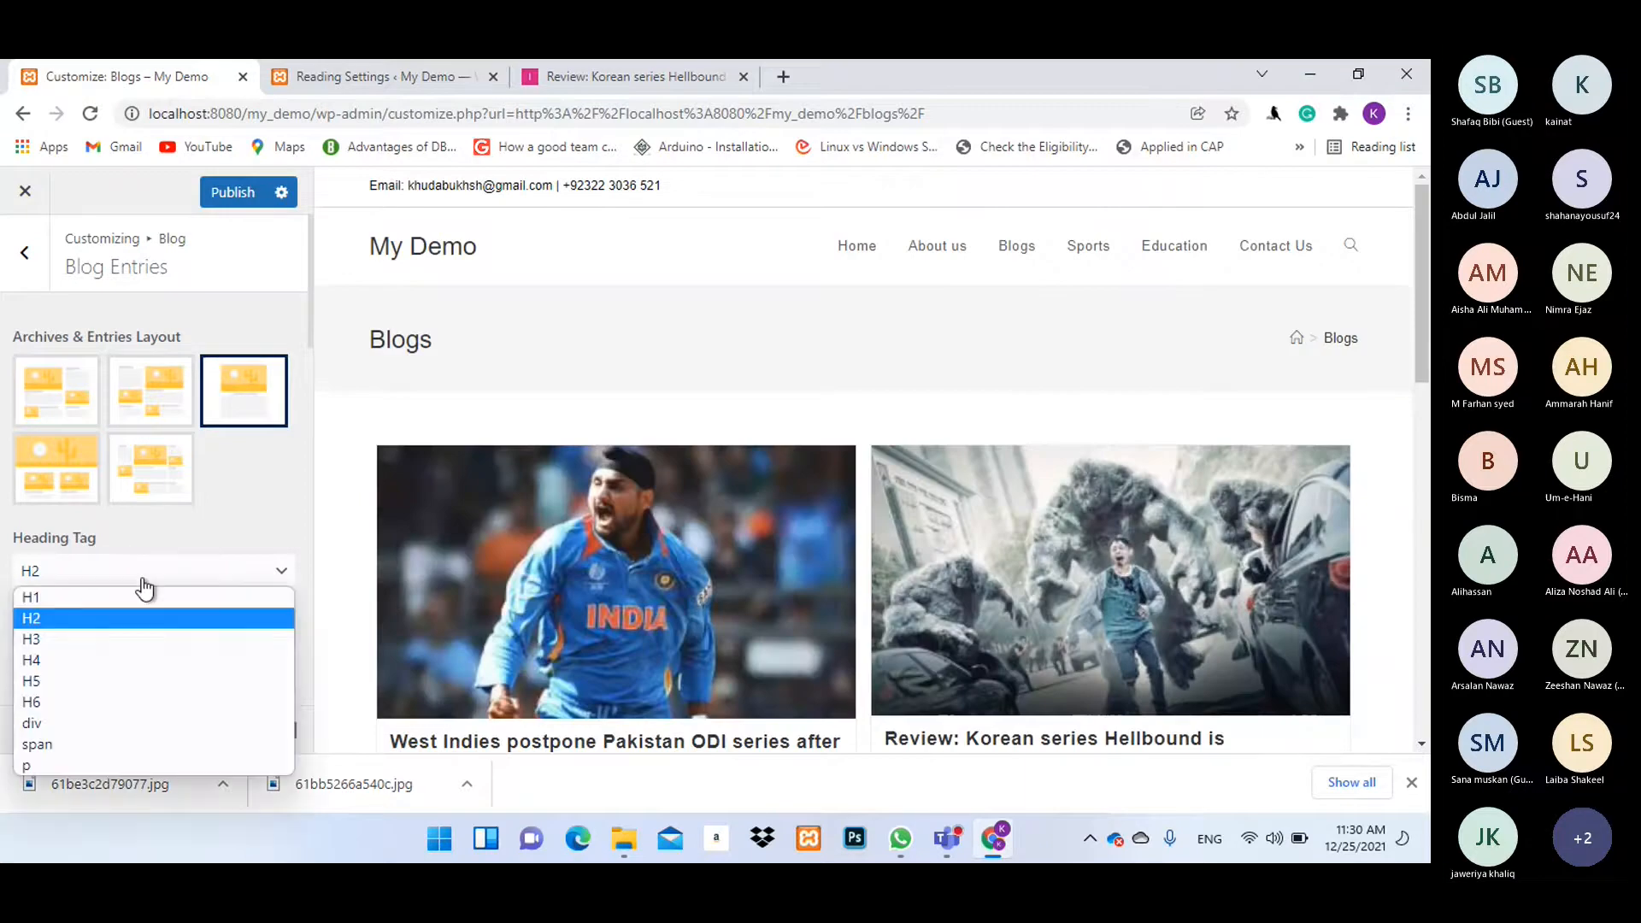
left_click(49, 699)
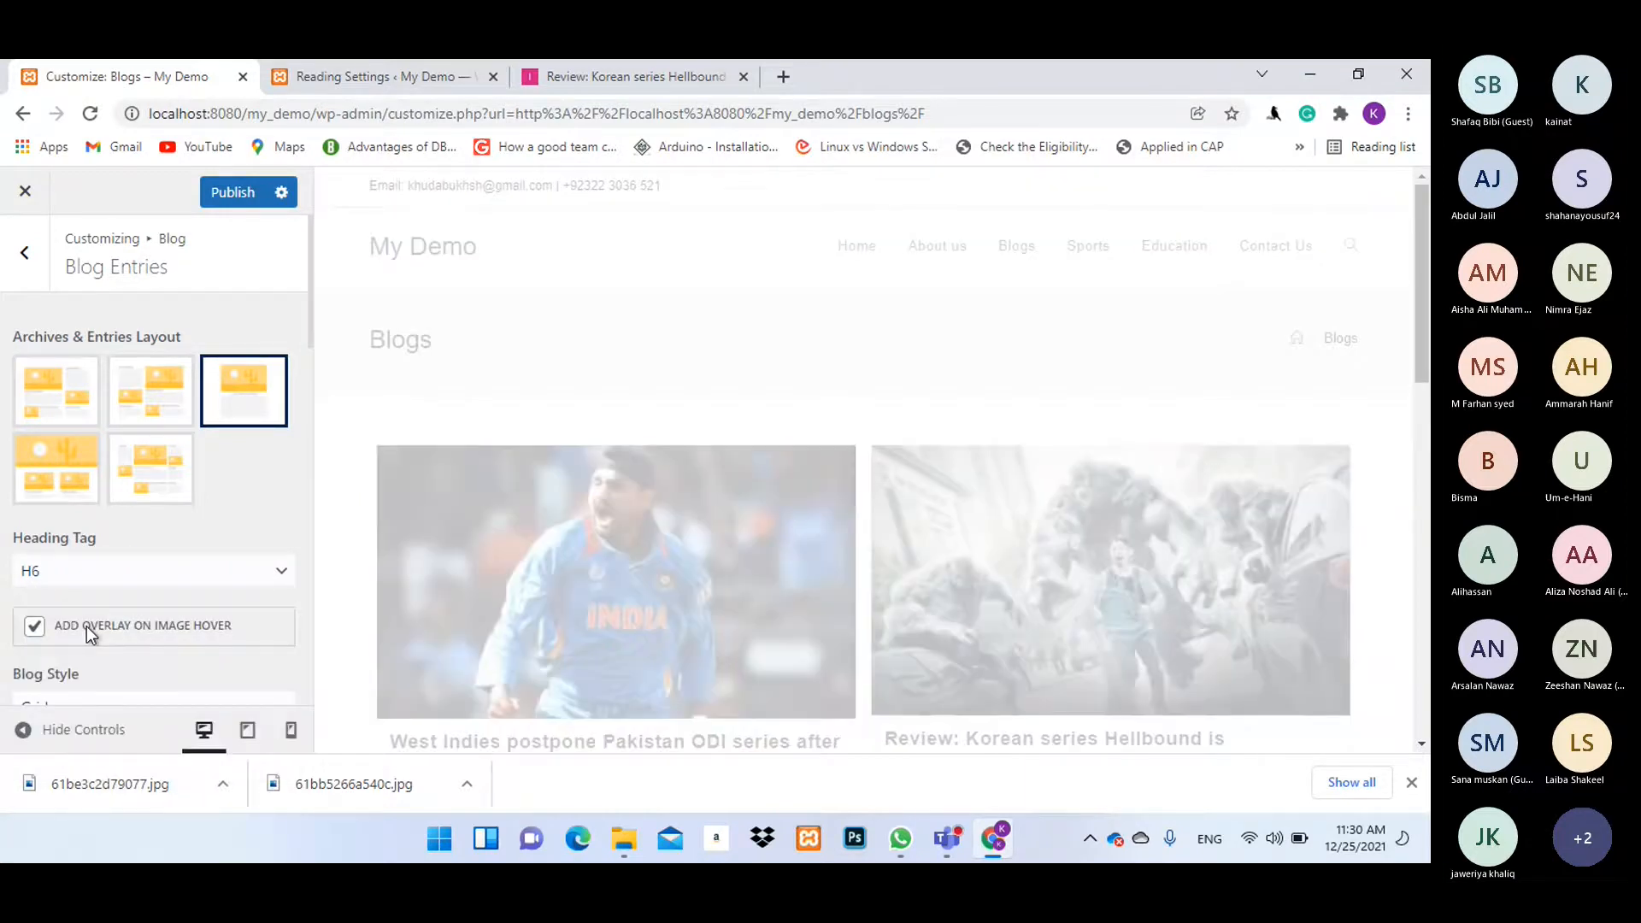
scroll(774, 564, "down", 3)
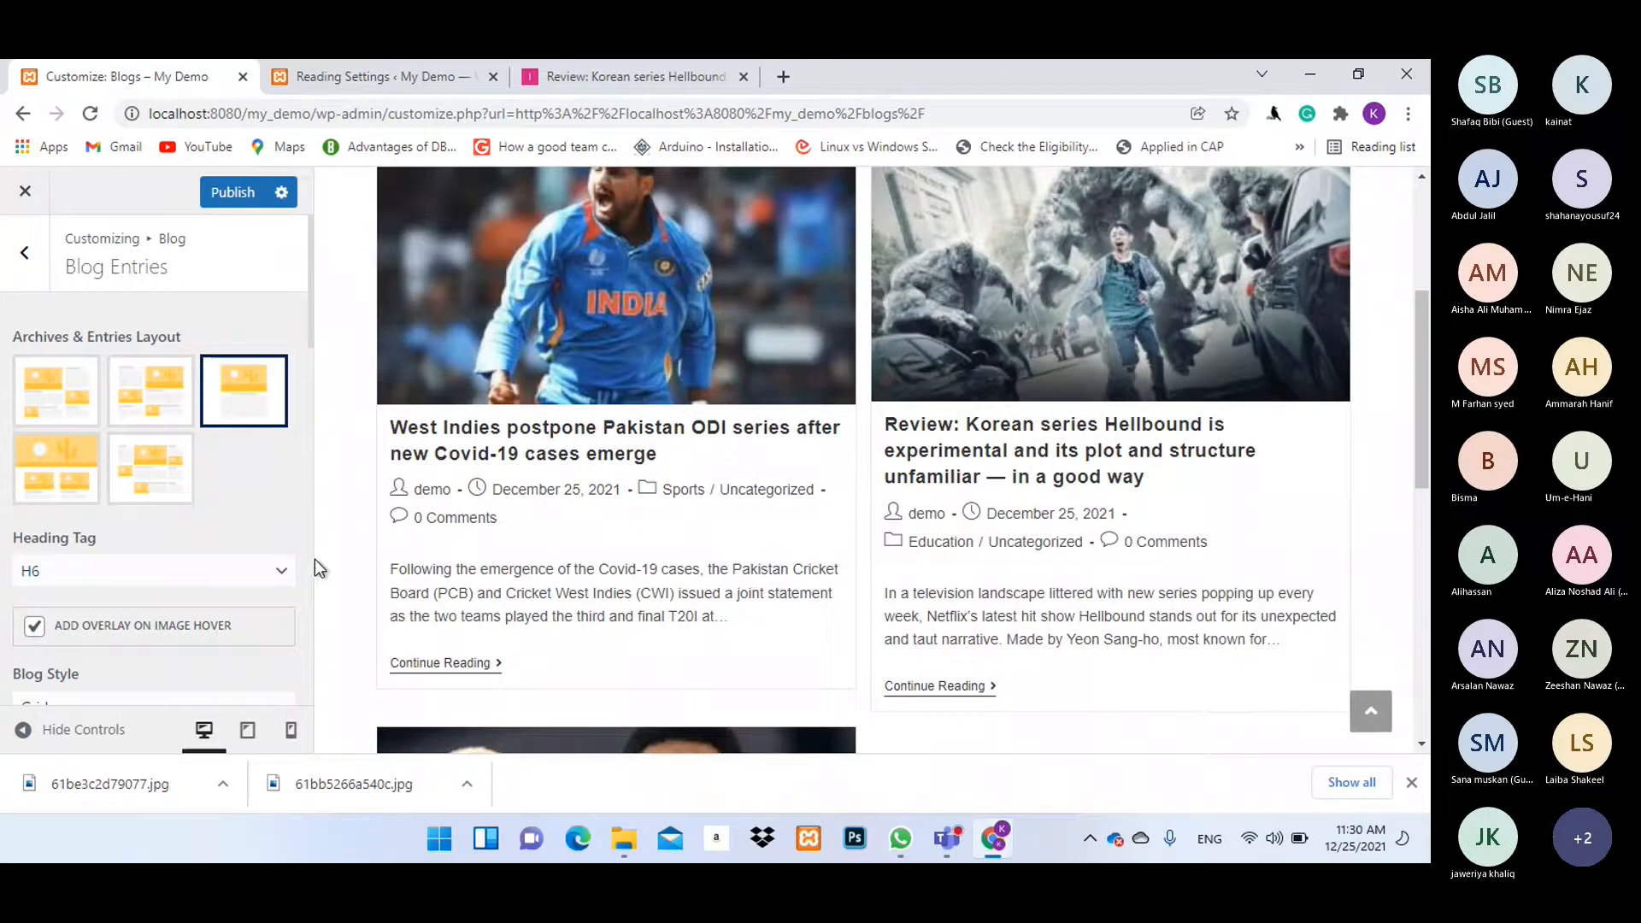
left_click(282, 571)
left_click(69, 617)
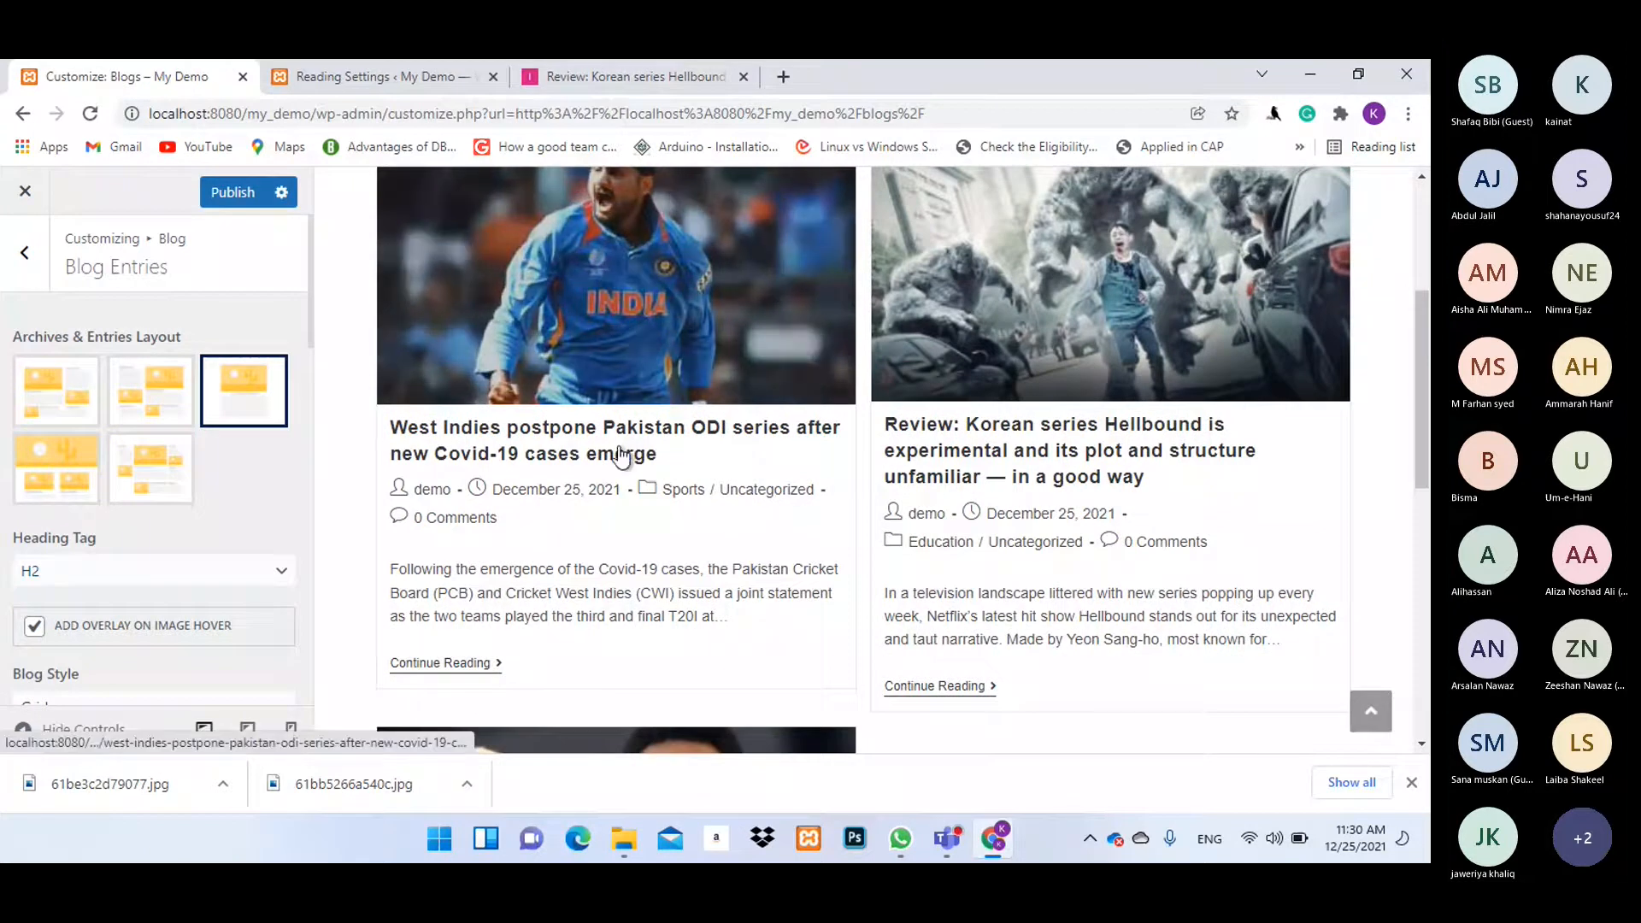
scroll(621, 457, "up", 3)
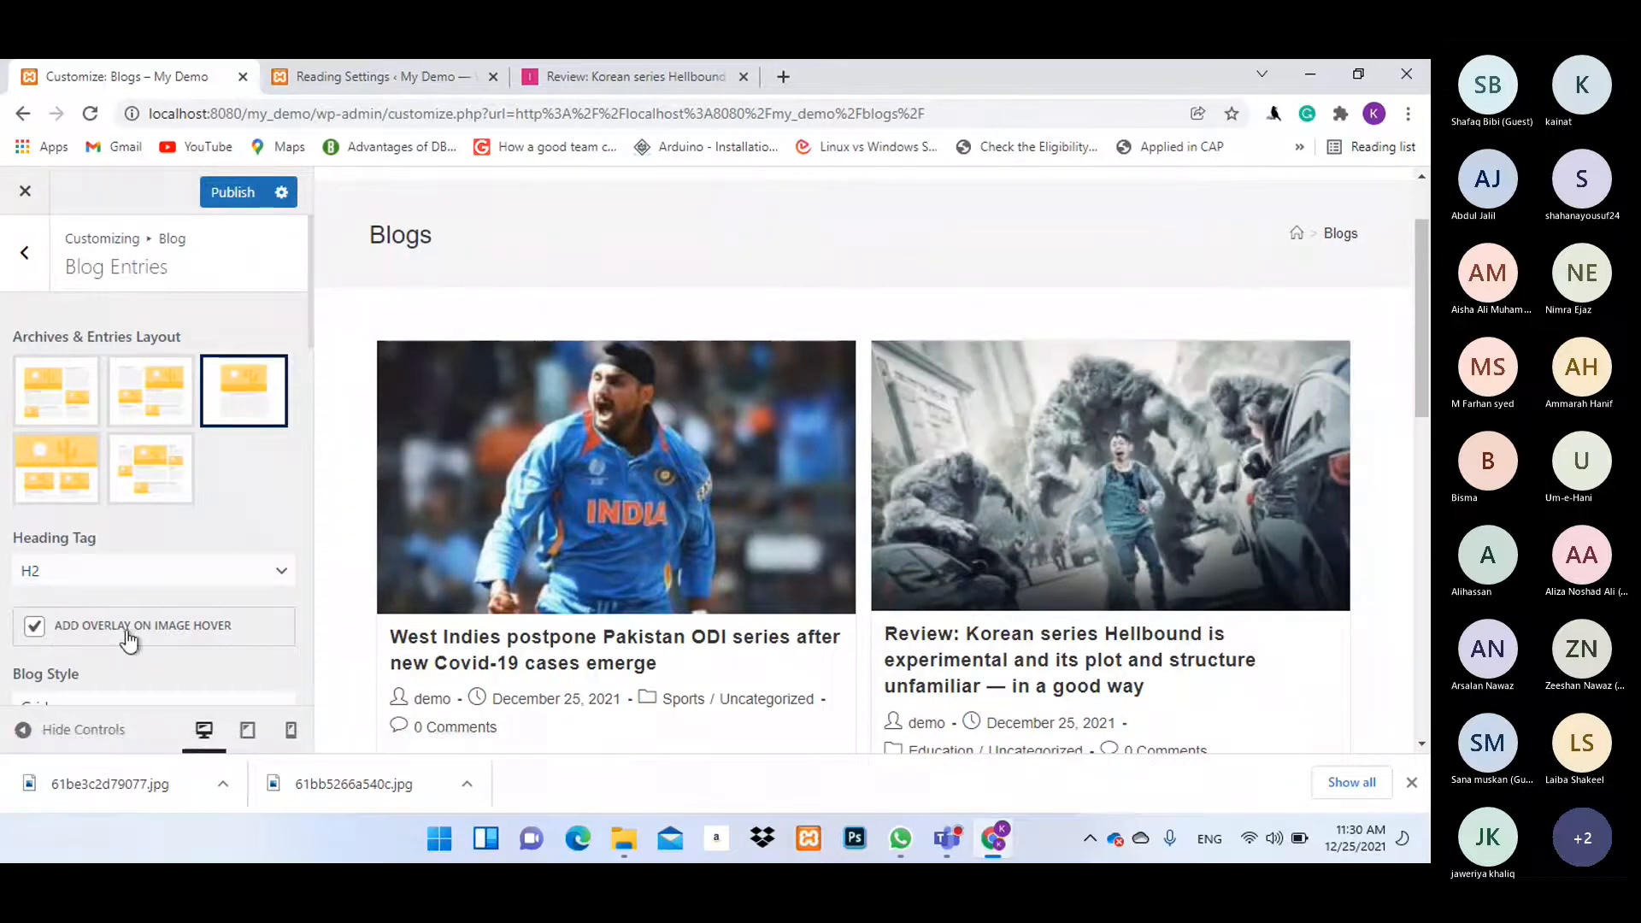
Disable the overlay on image hover to compare the entry images, and enable it again.
left_click(36, 631)
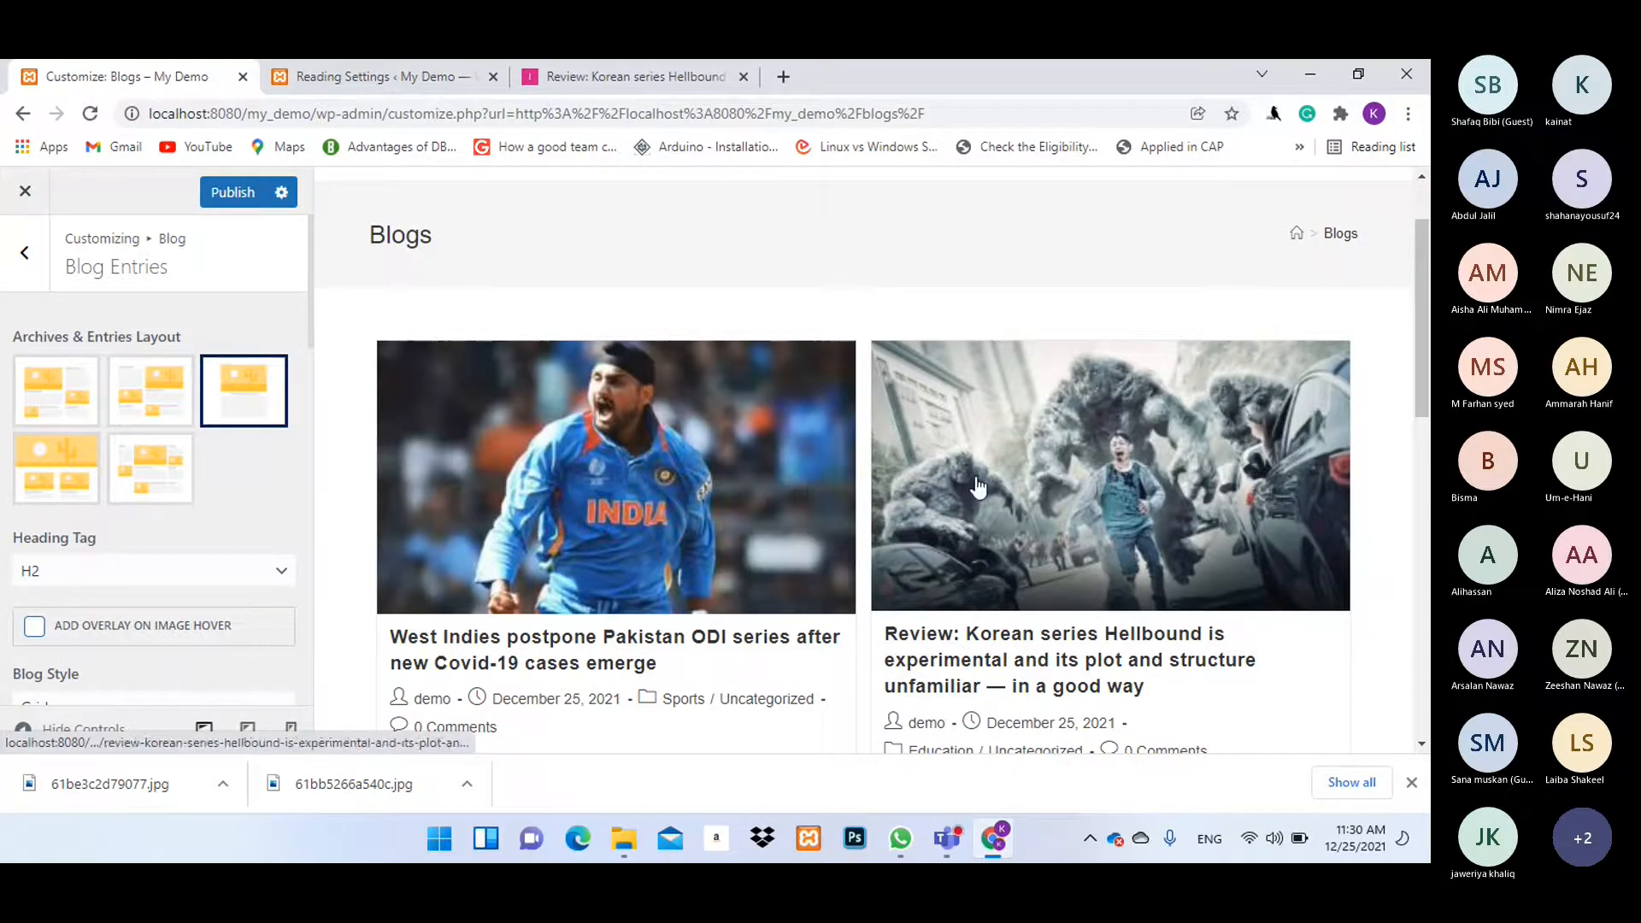
left_click(34, 625)
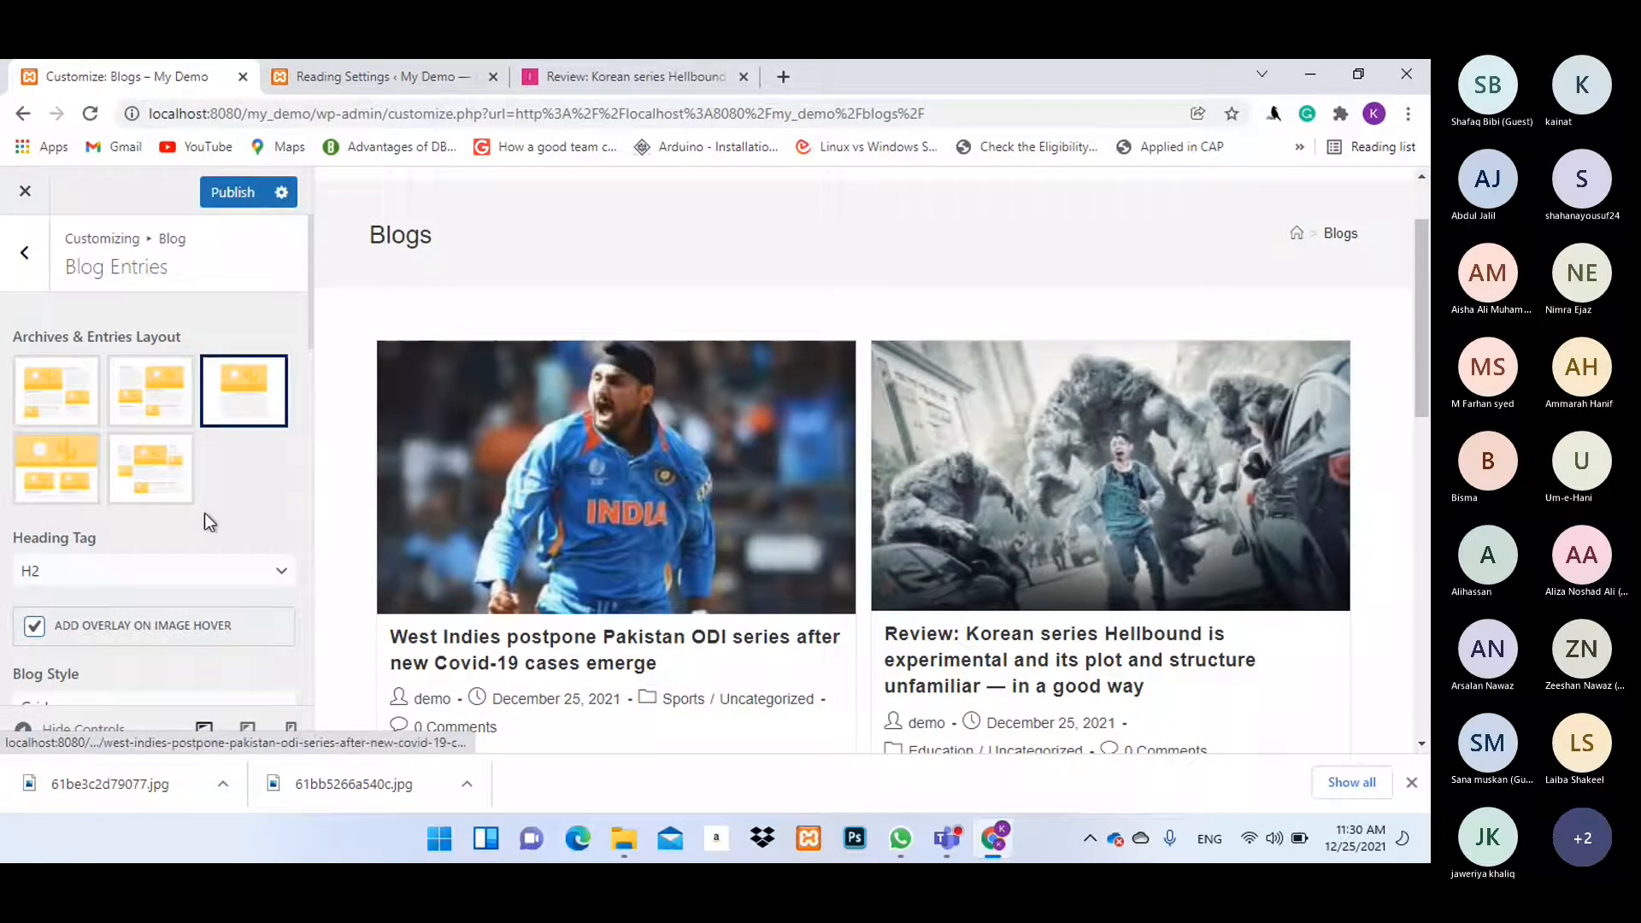
scroll(29, 476, "down", 2)
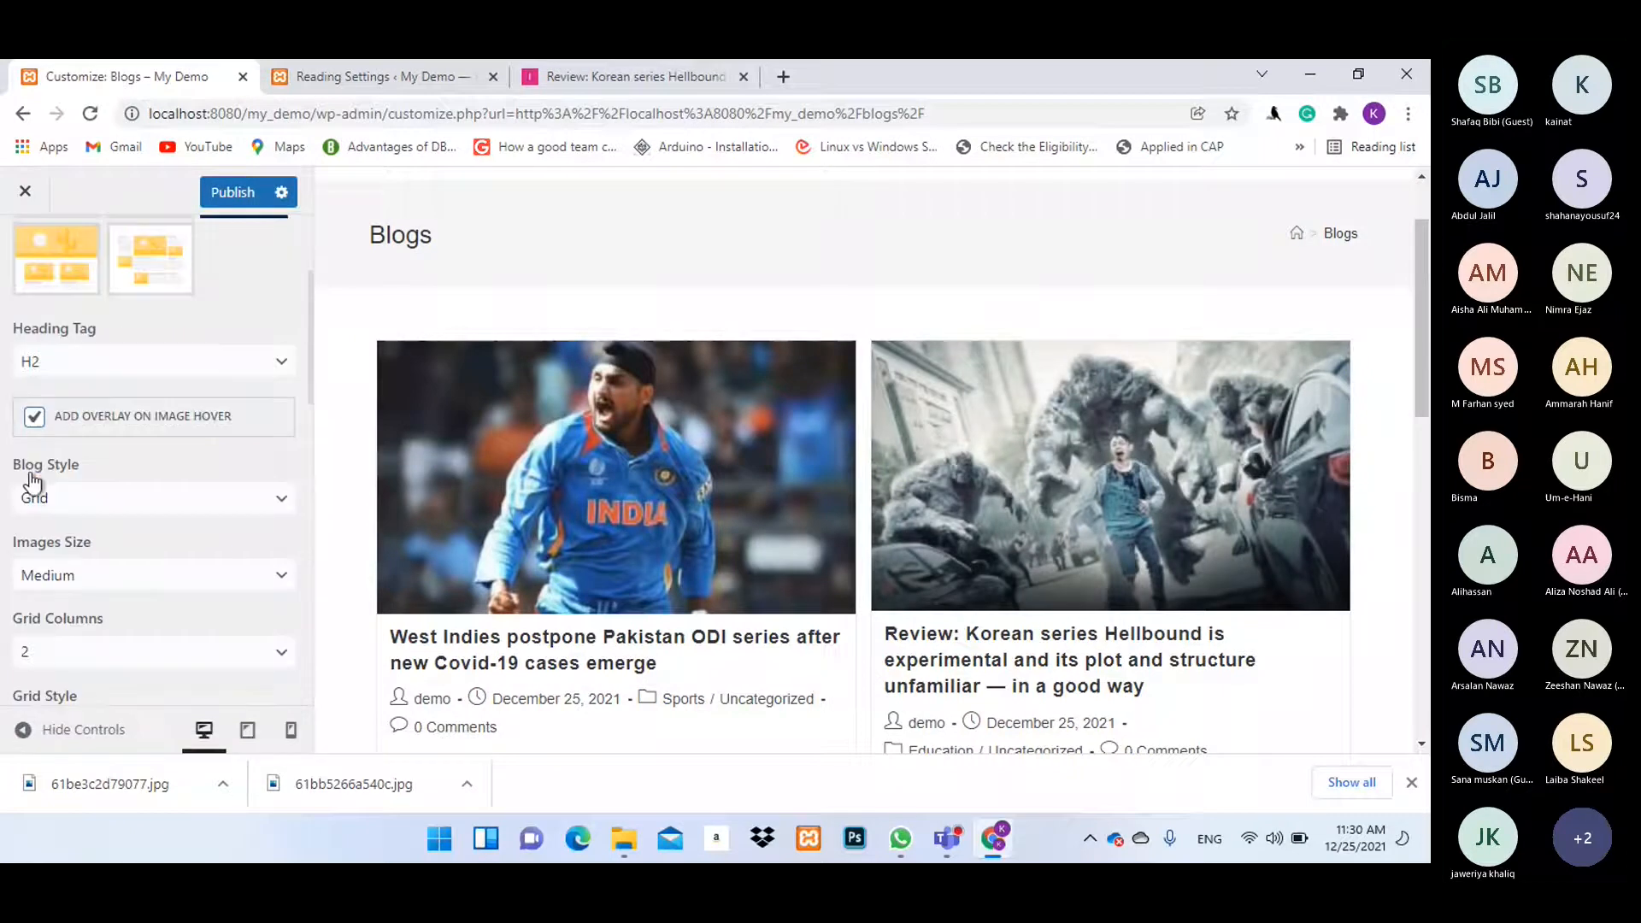
Try the Large Image blog style, check the entries in the preview, and return to the Grid style.
left_click(128, 503)
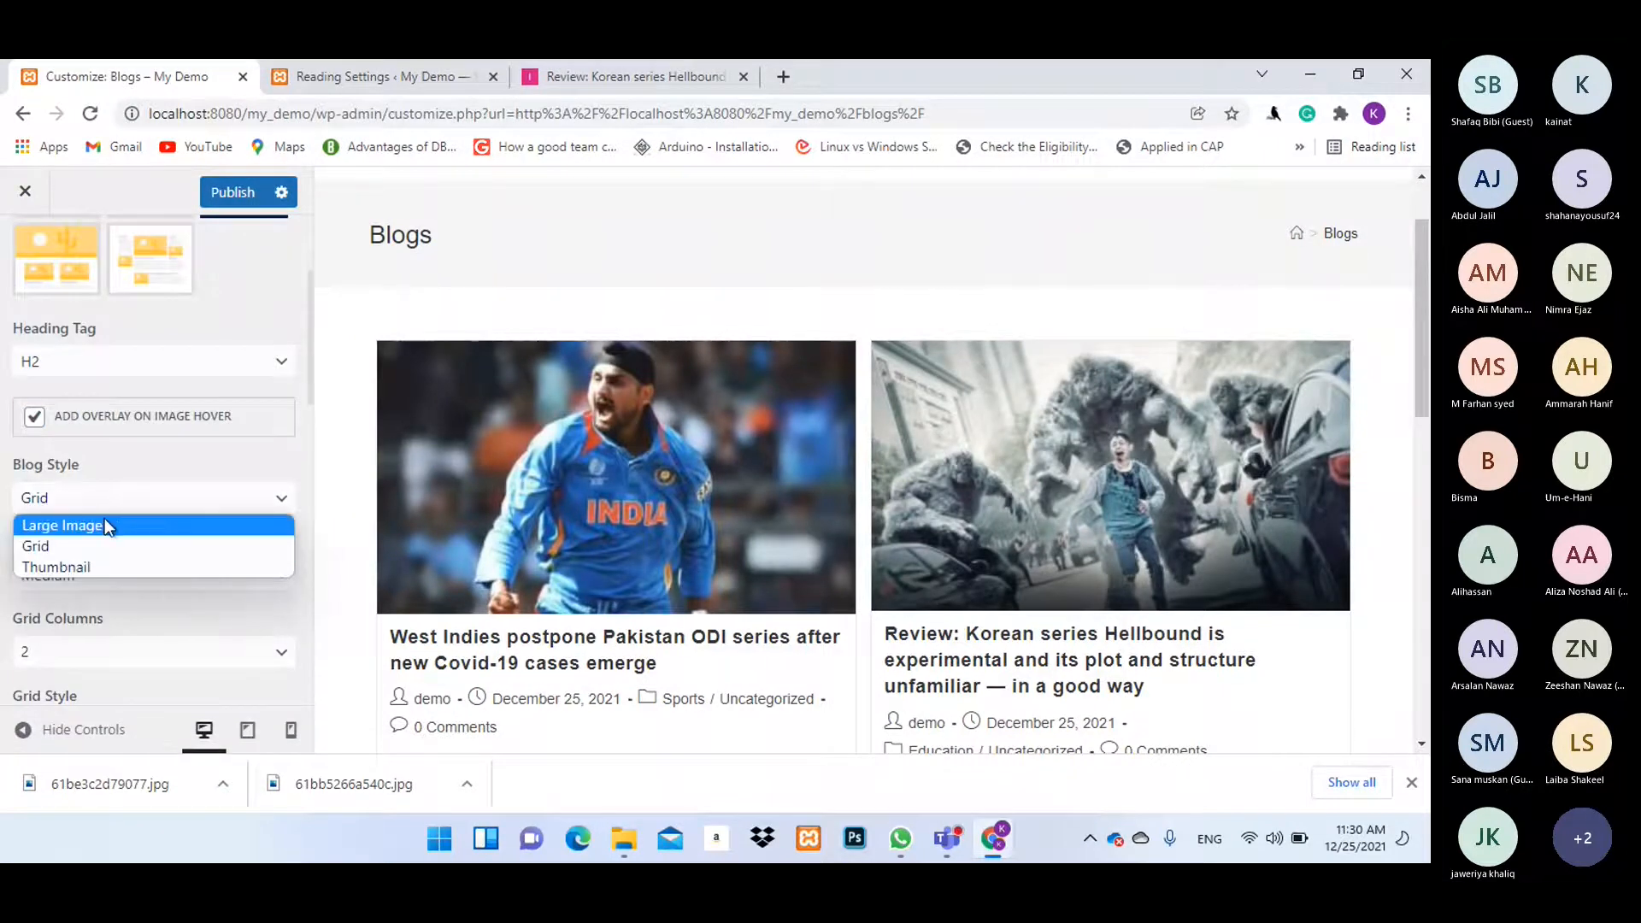
left_click(105, 518)
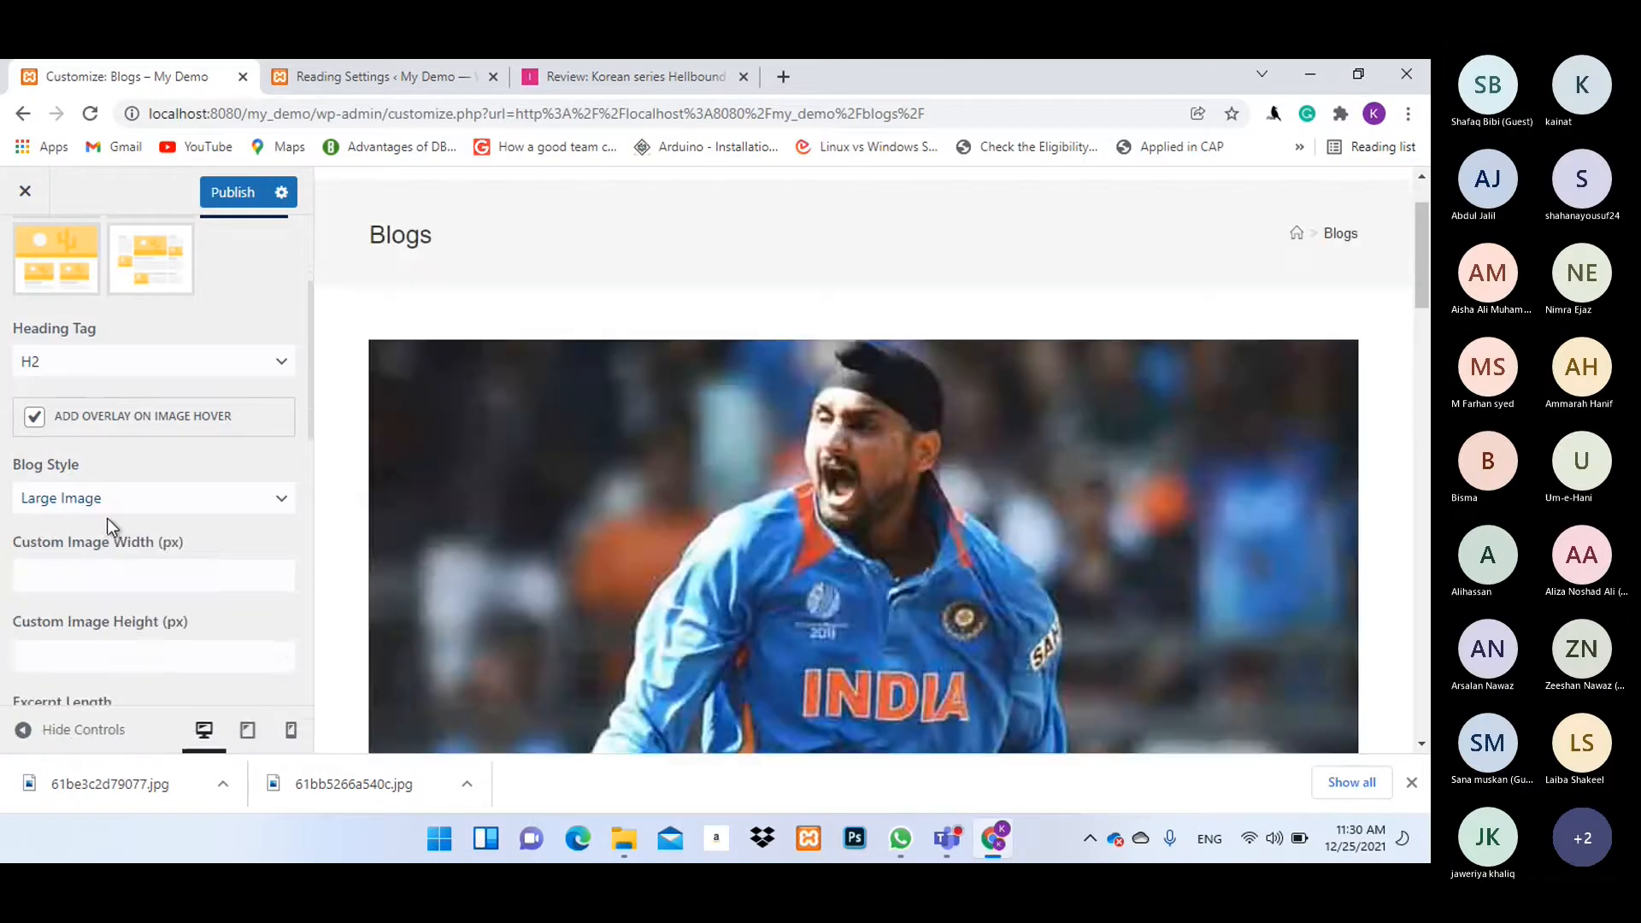
scroll(981, 569, "down", 10)
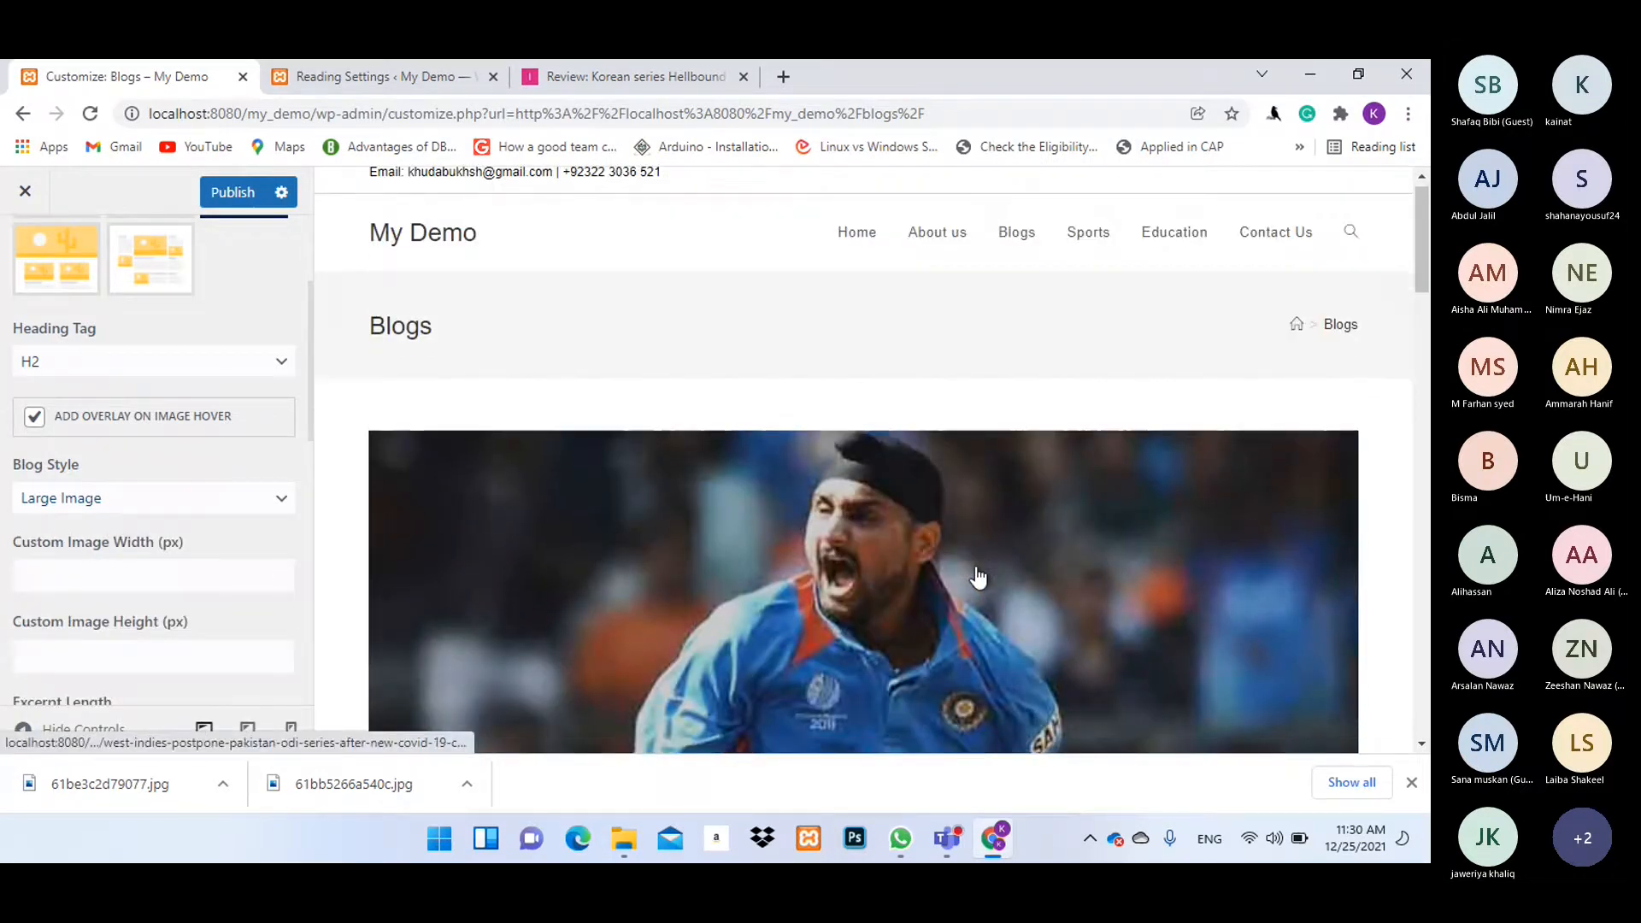
scroll(982, 561, "up", 5)
scroll(983, 561, "down", 10)
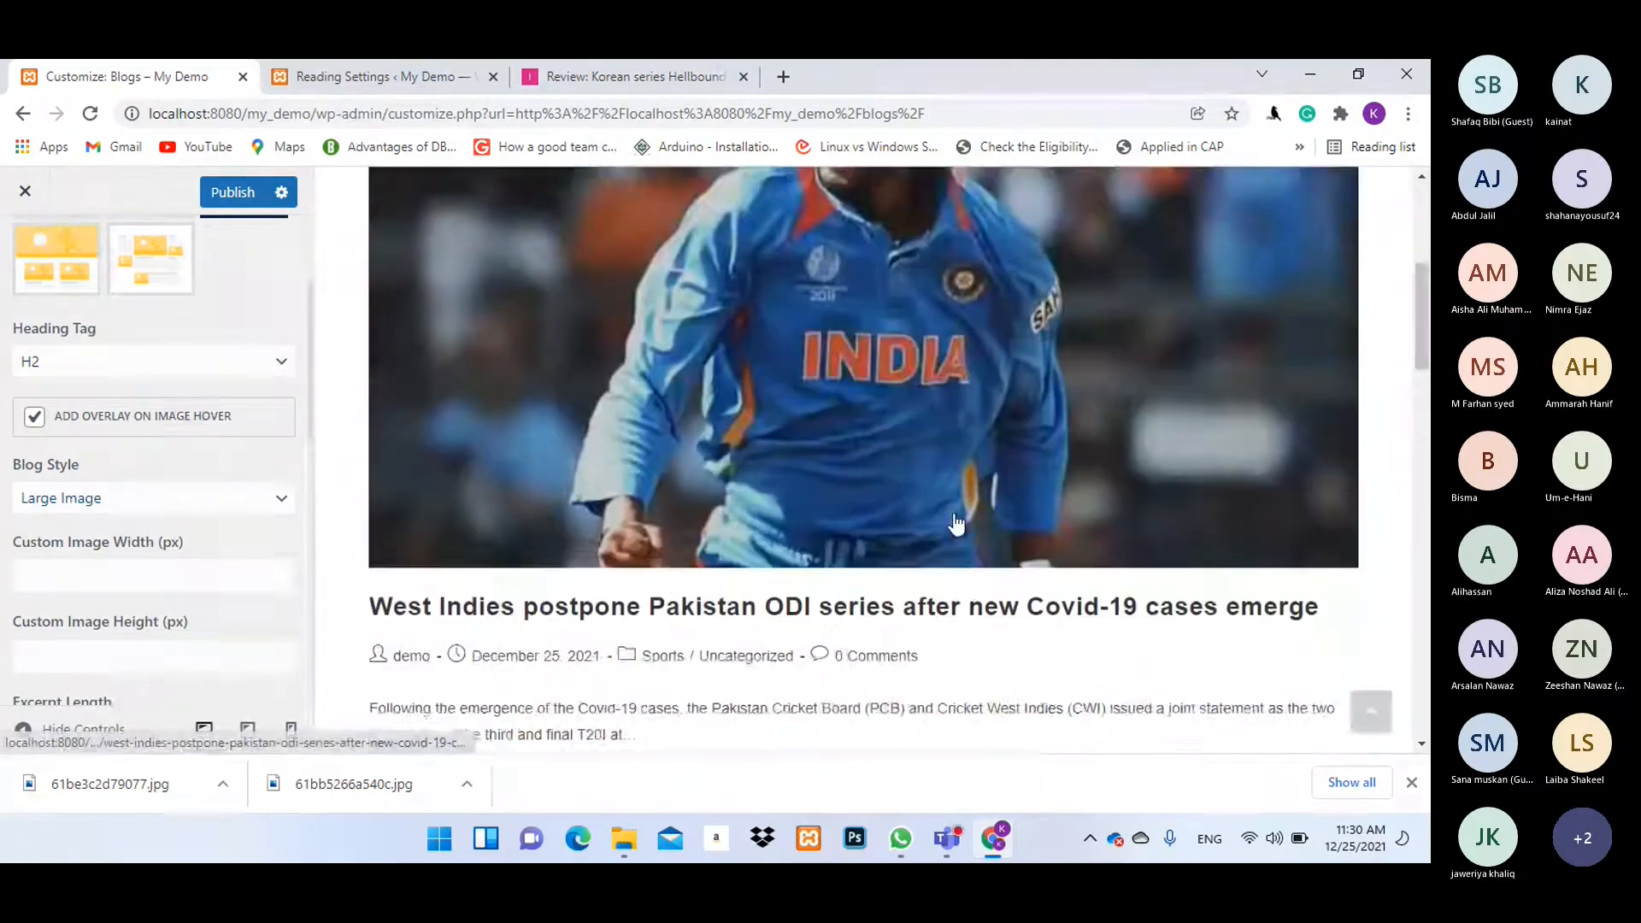
scroll(952, 518, "down", 3)
scroll(952, 518, "up", 15)
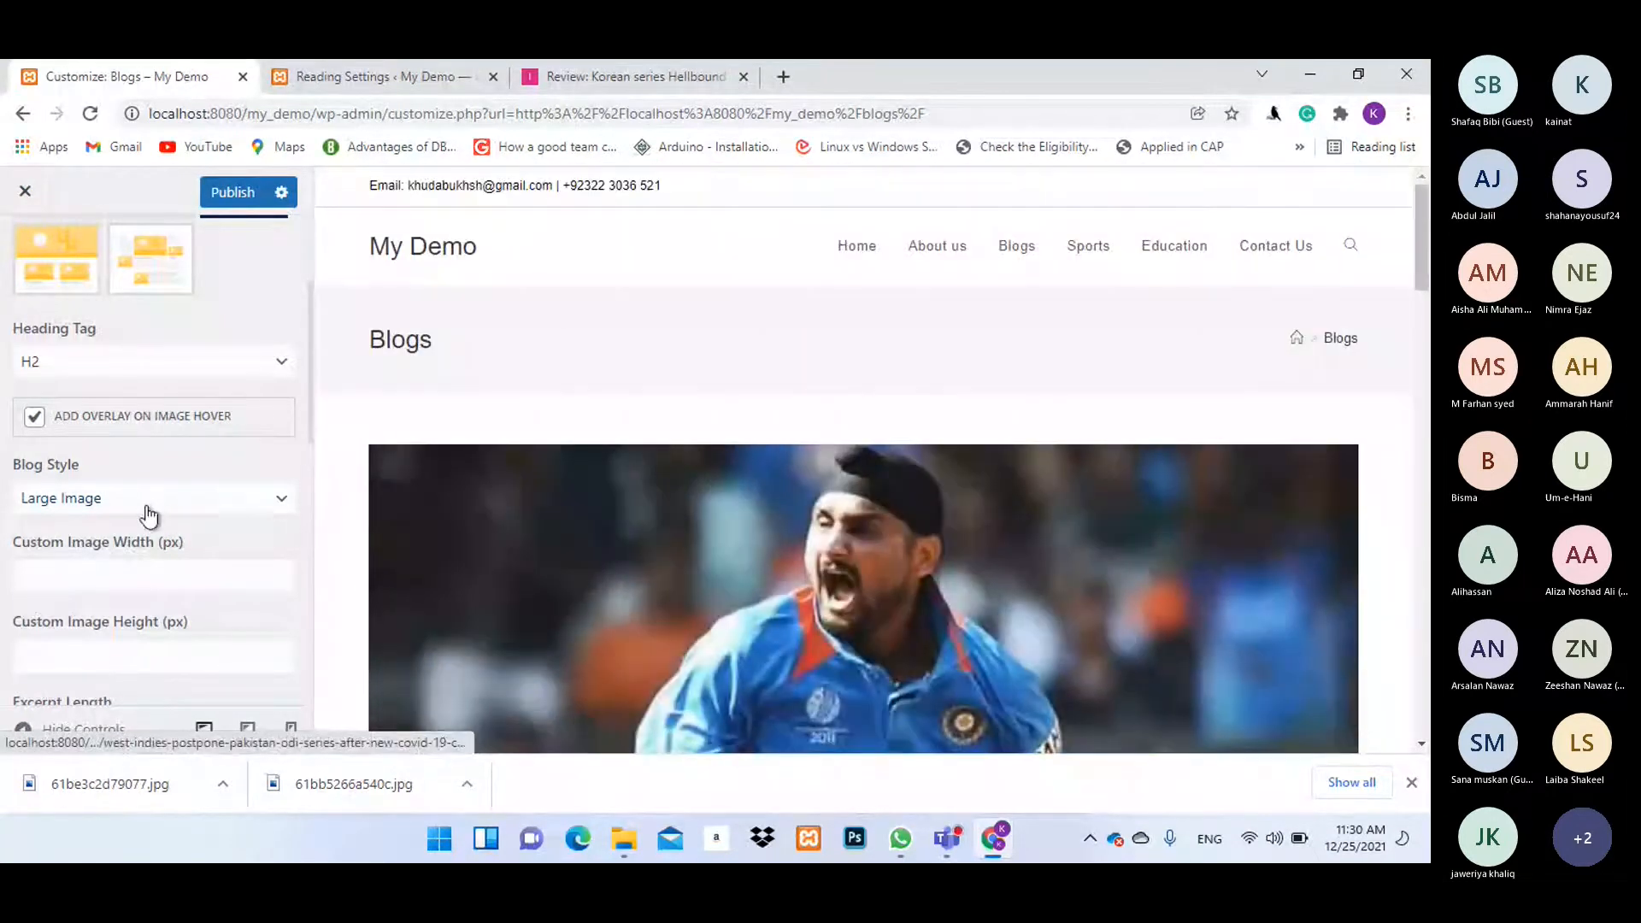
left_click(155, 504)
left_click(60, 546)
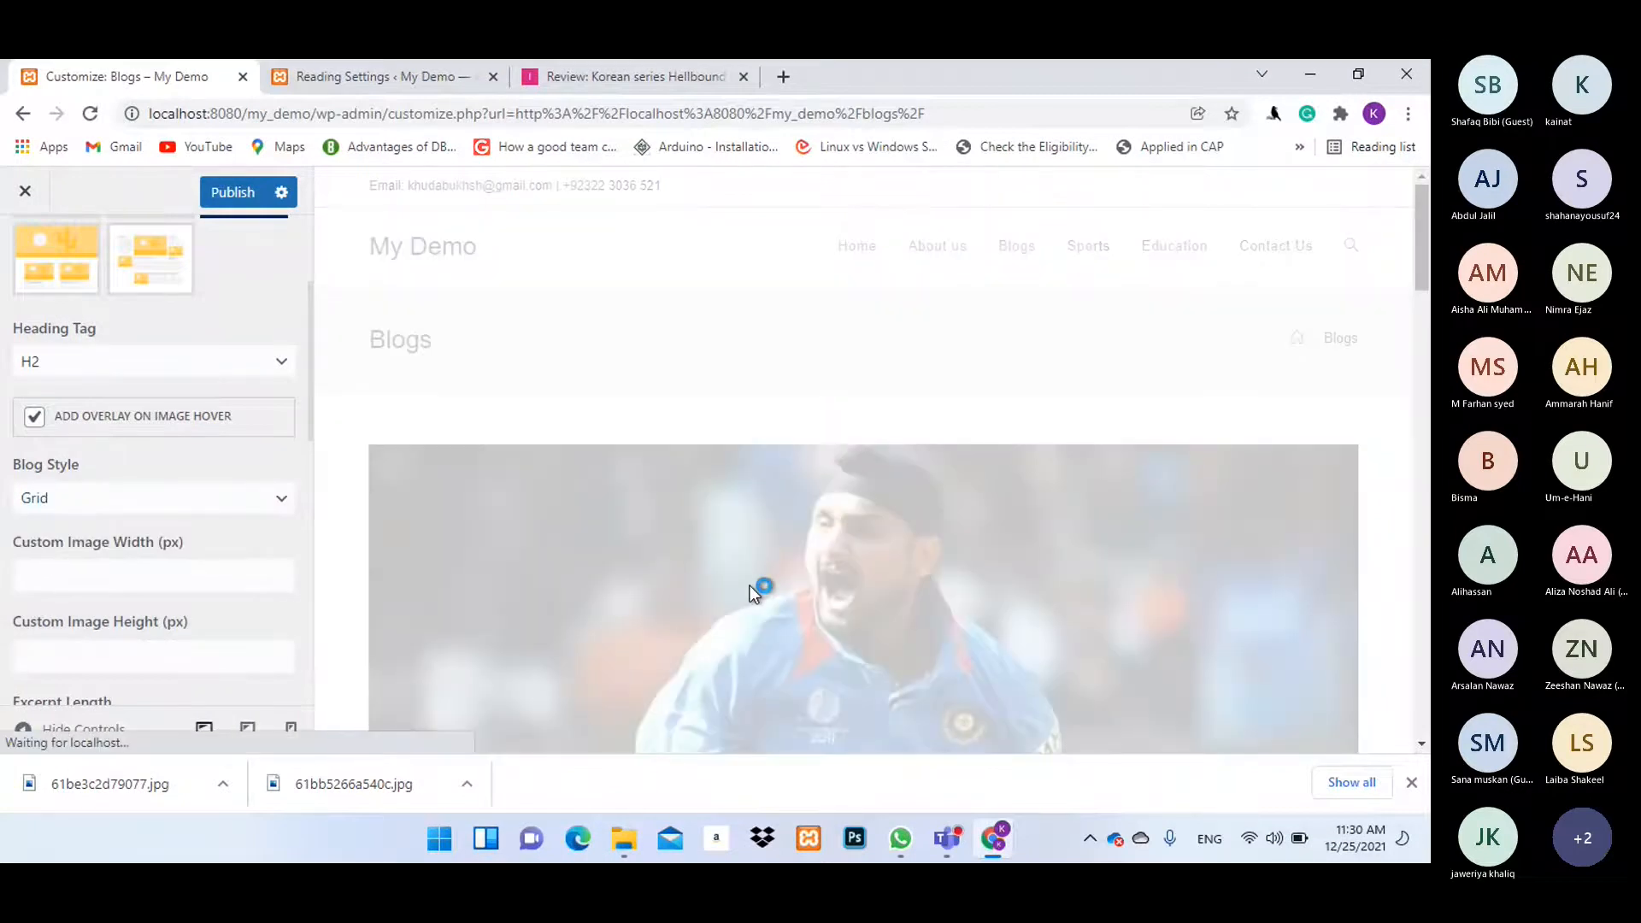
scroll(998, 451, "down", 1)
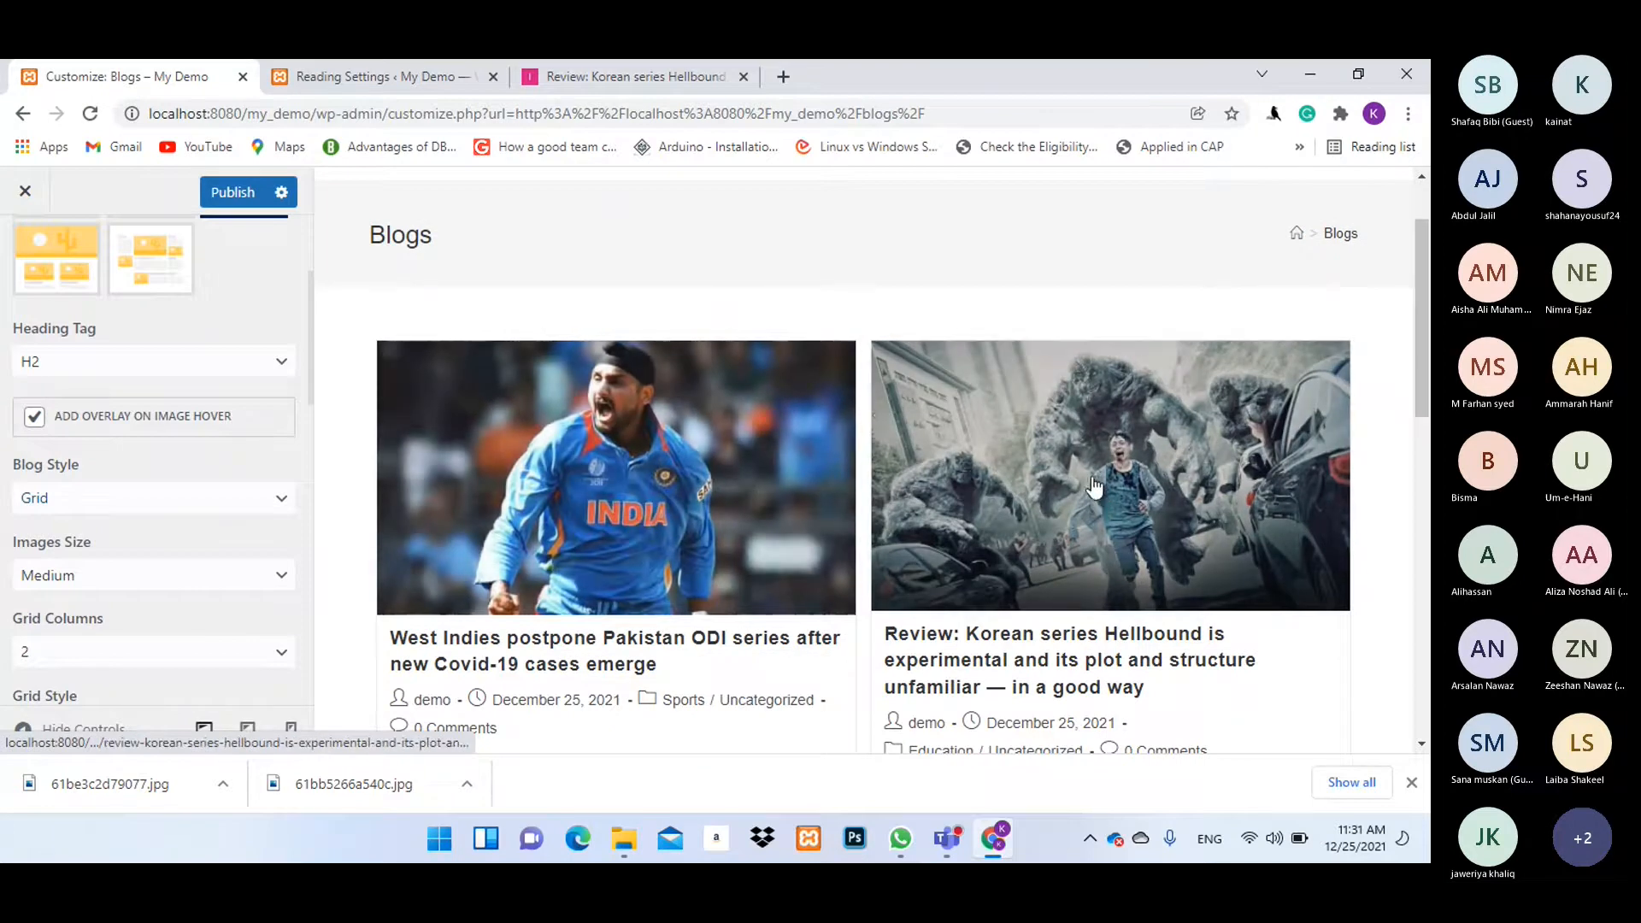
Switch the blog style to Thumbnail and review the entries down the page in the preview.
left_click(51, 498)
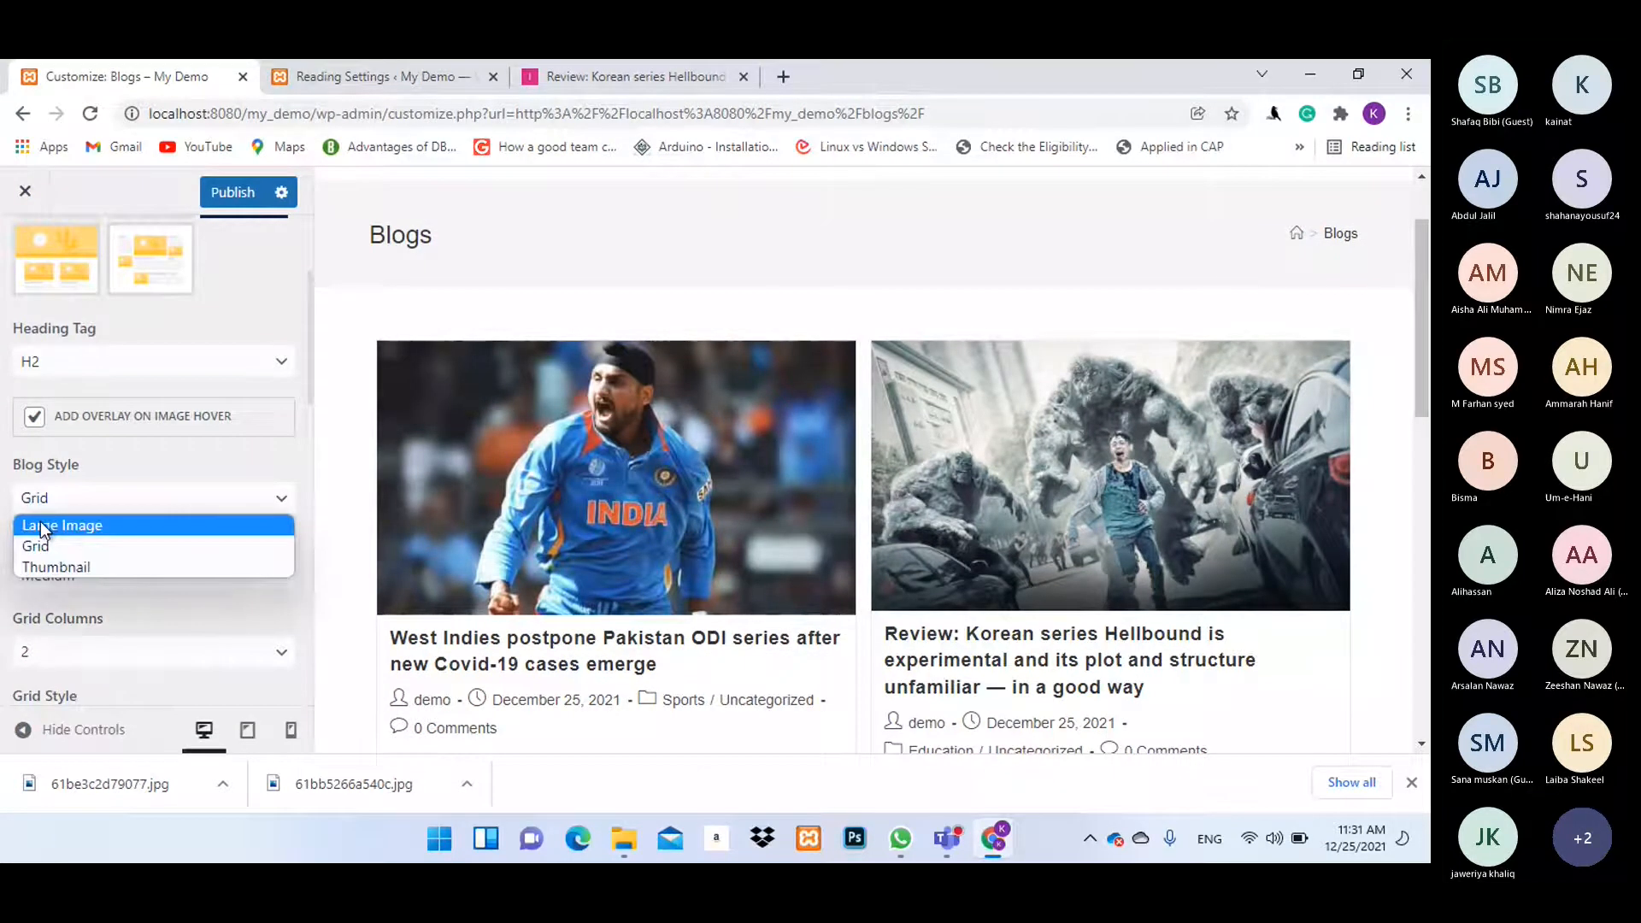
left_click(52, 567)
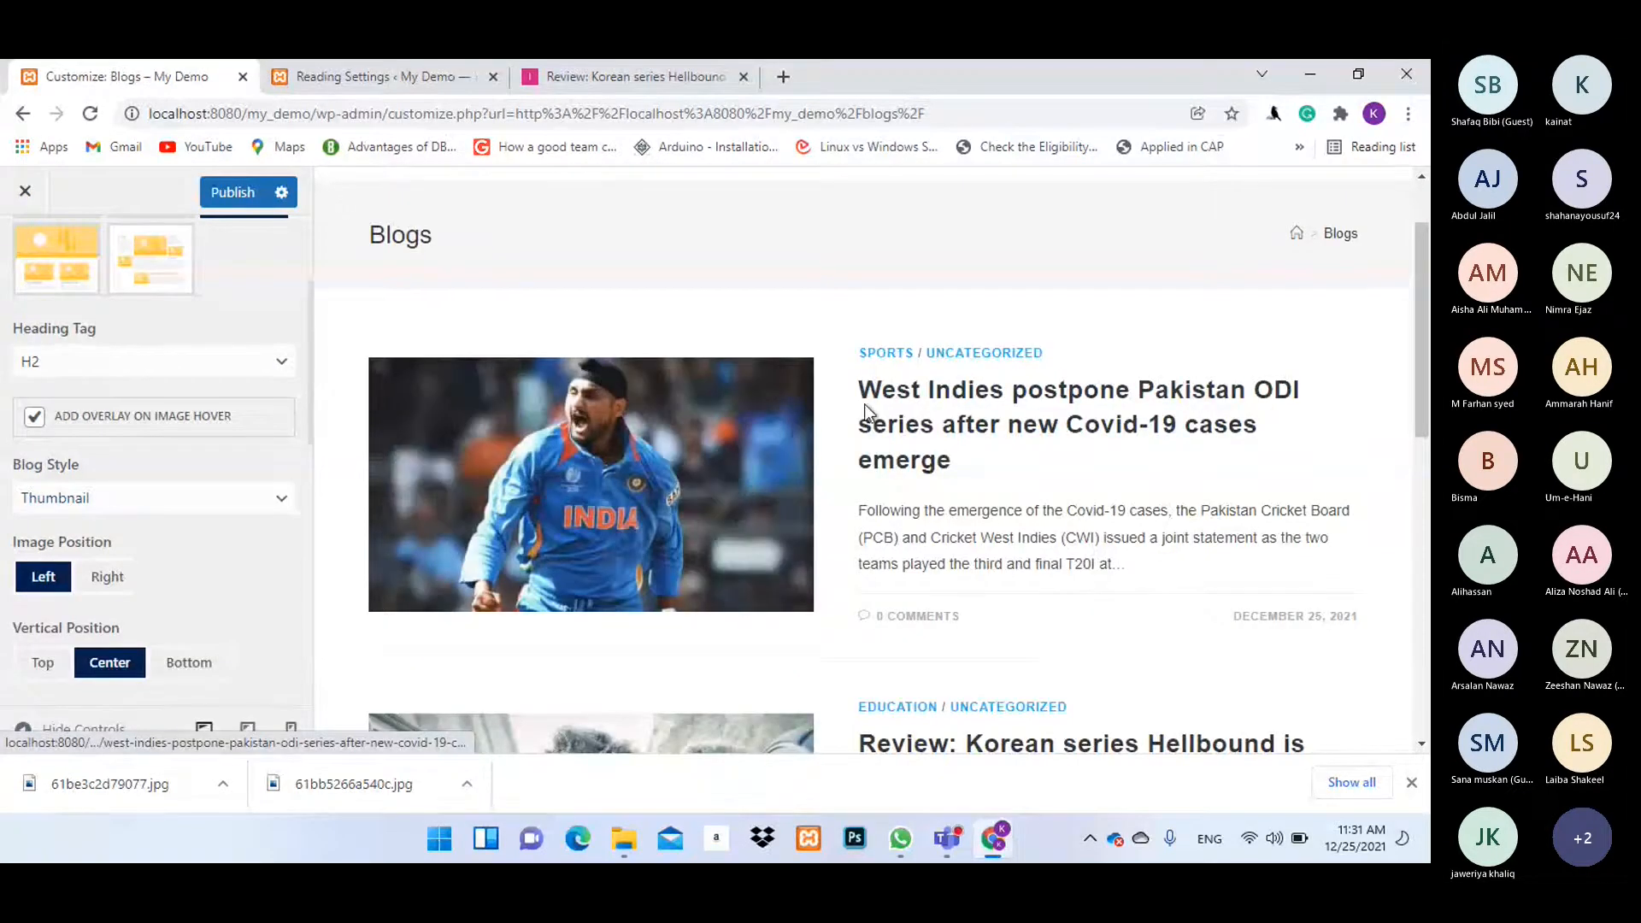
scroll(783, 428, "down", 3)
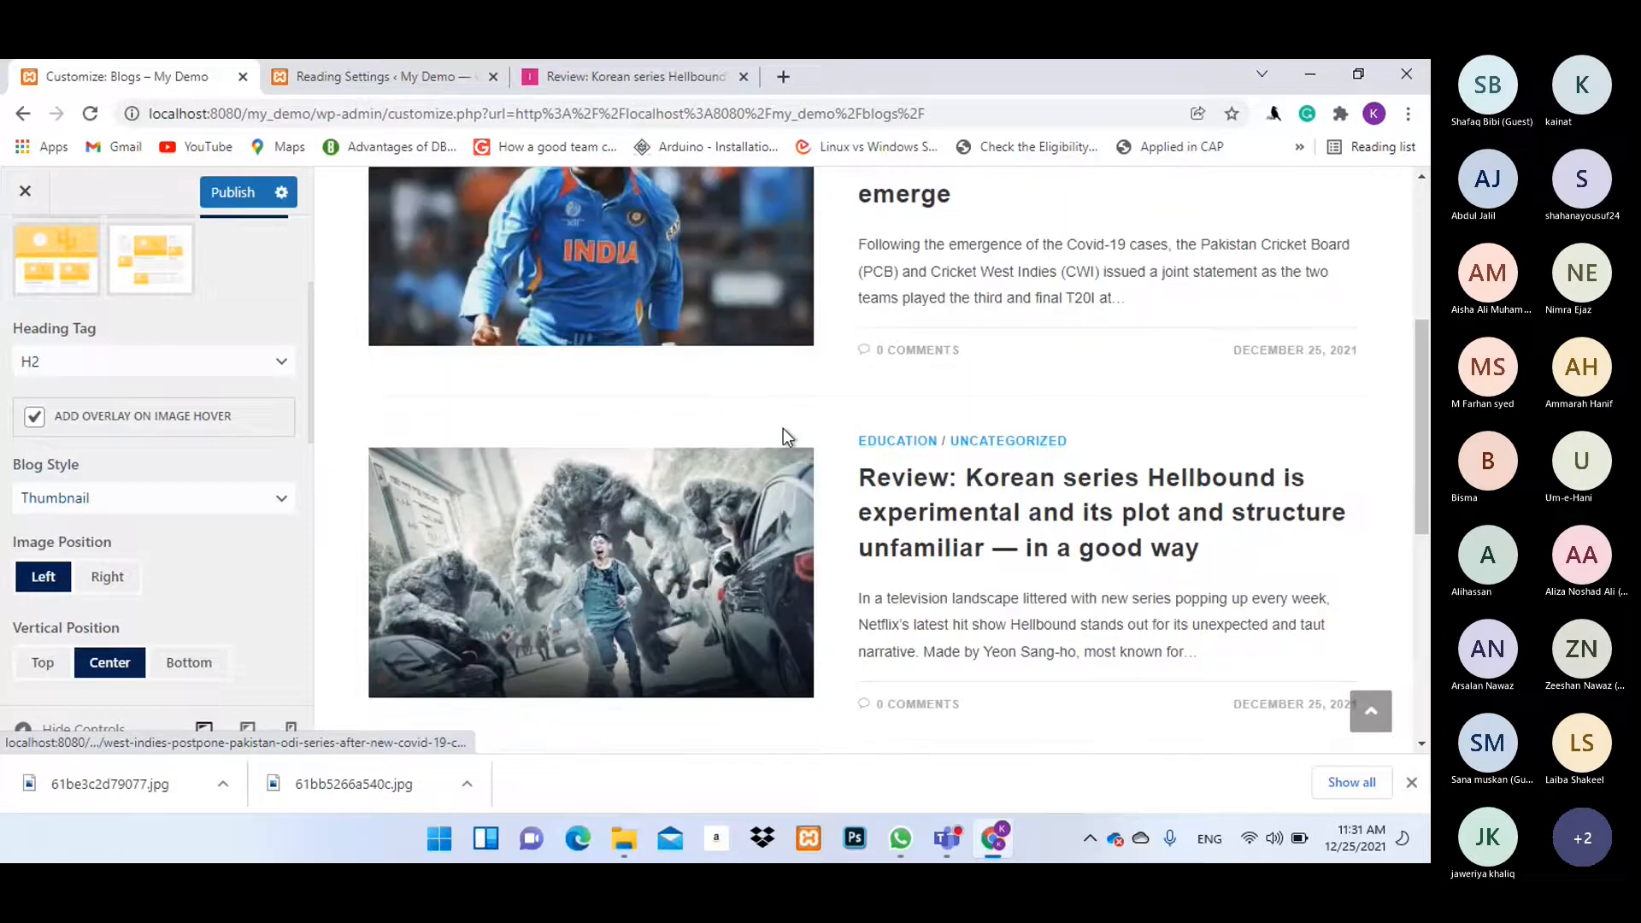
scroll(783, 428, "down", 5)
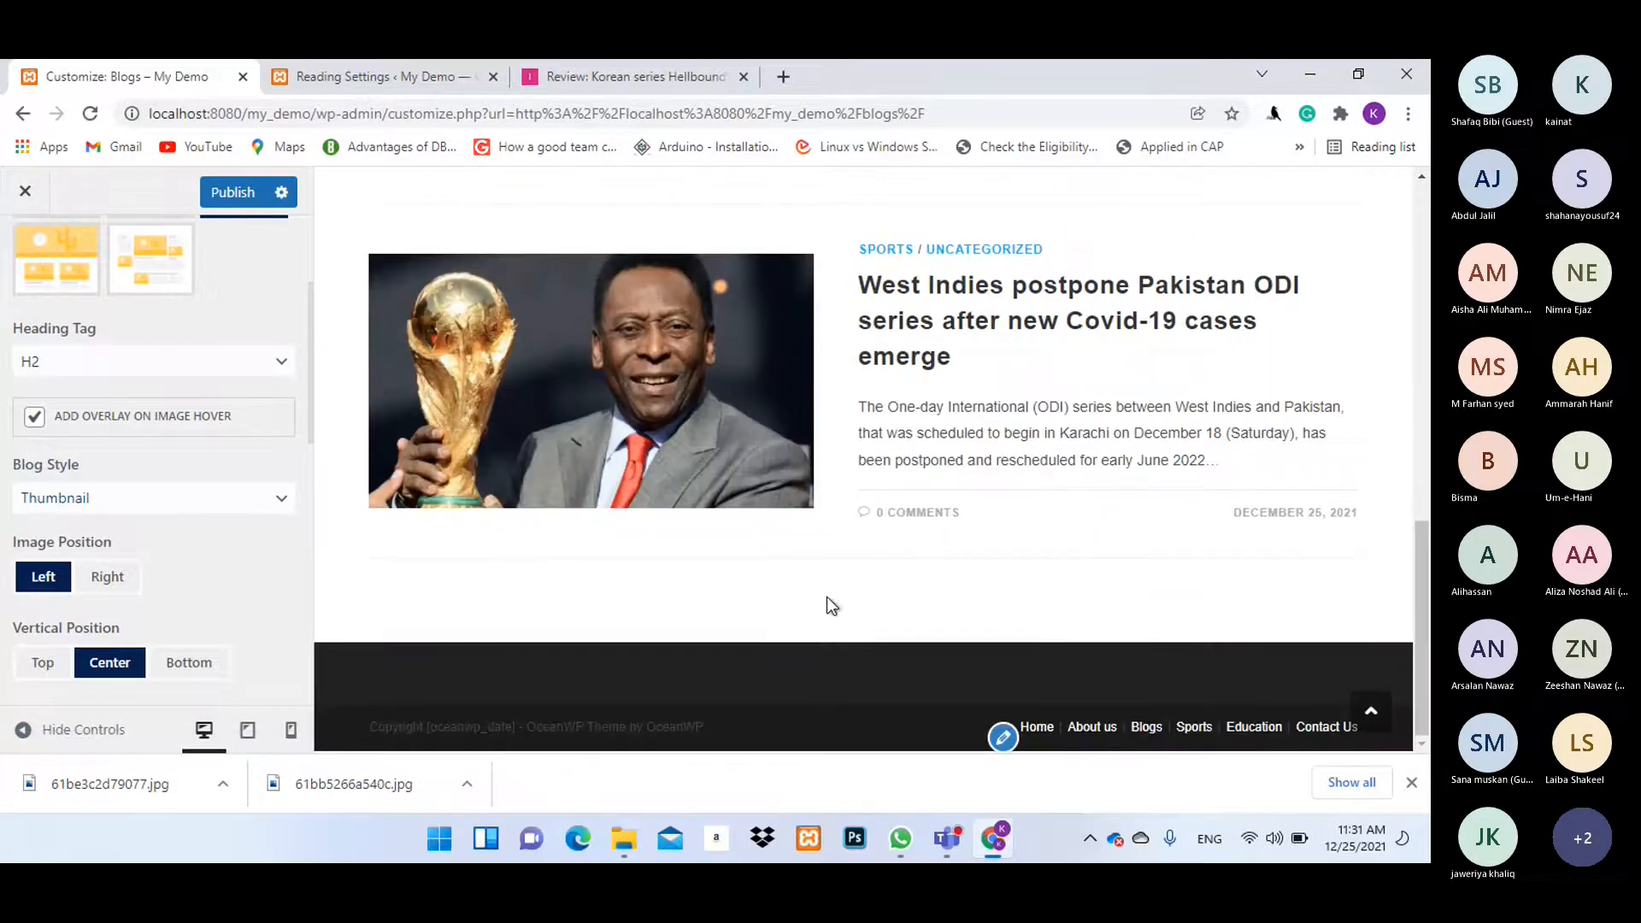
scroll(827, 597, "up", 2)
scroll(865, 581, "down", 2)
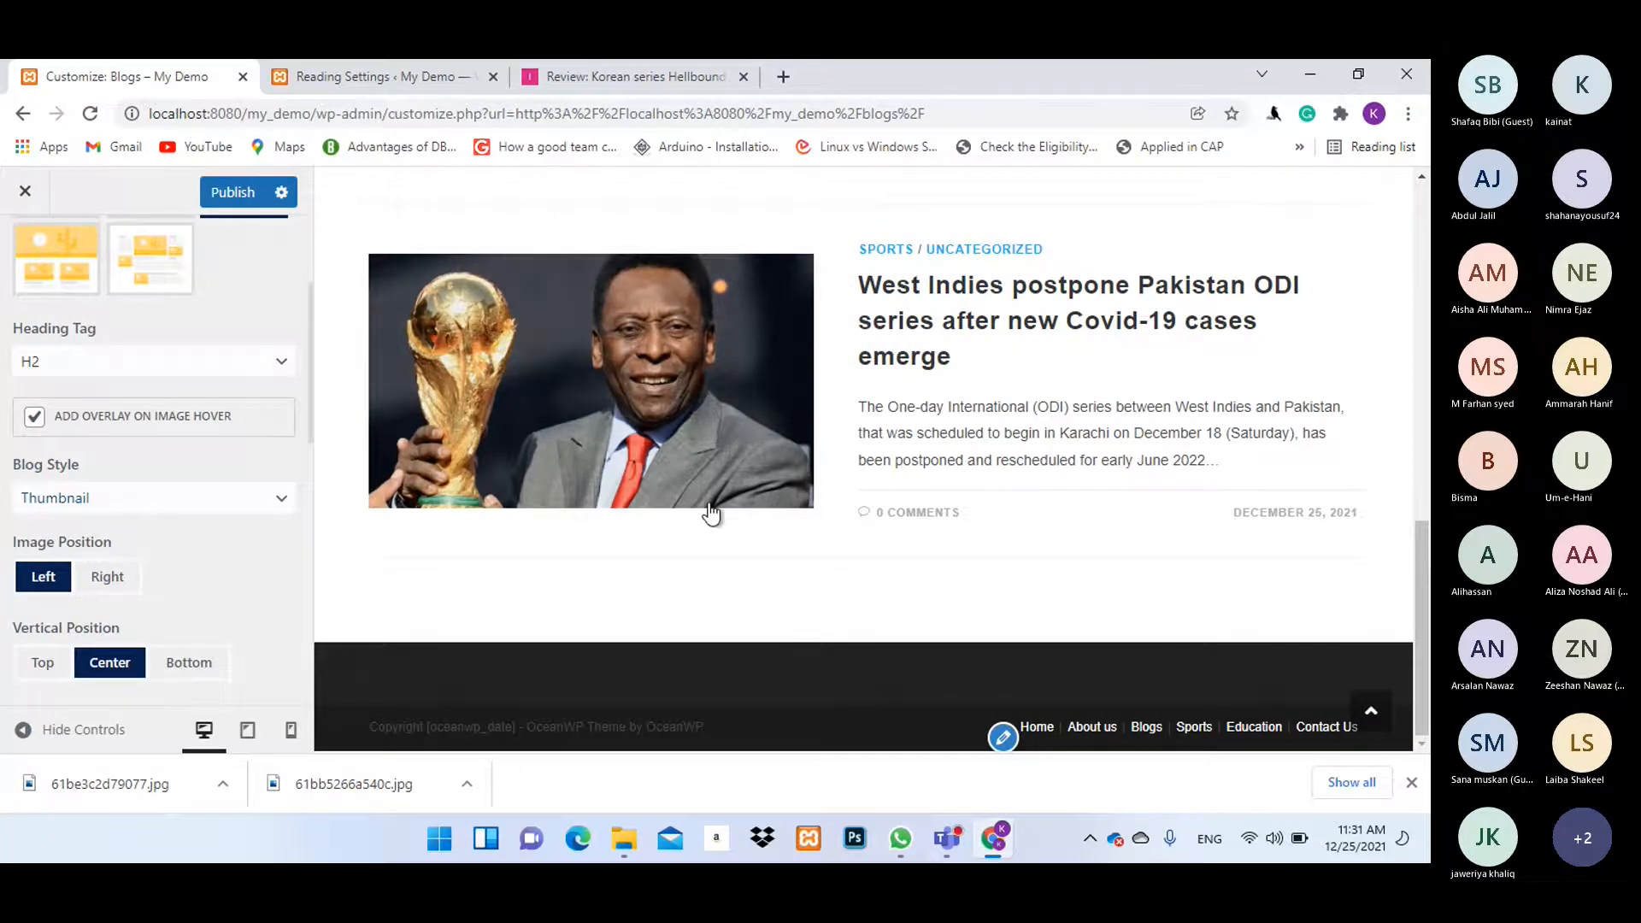
scroll(886, 538, "up", 10)
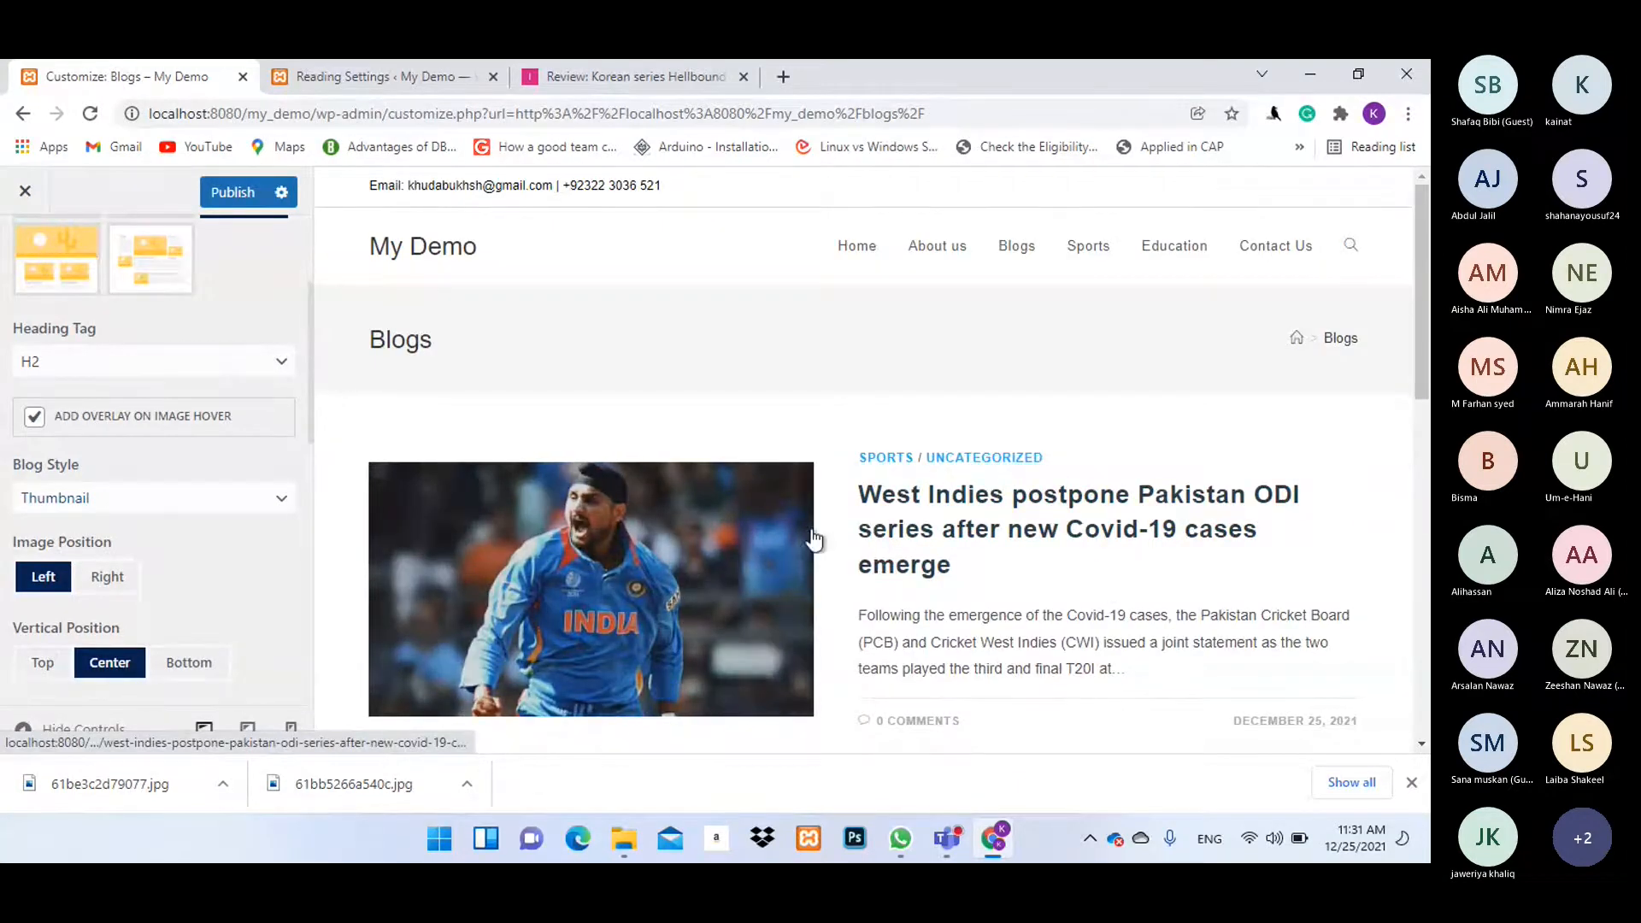
Try the Right image position for the thumbnail entries, check it in the preview, and return to Left.
left_click(101, 585)
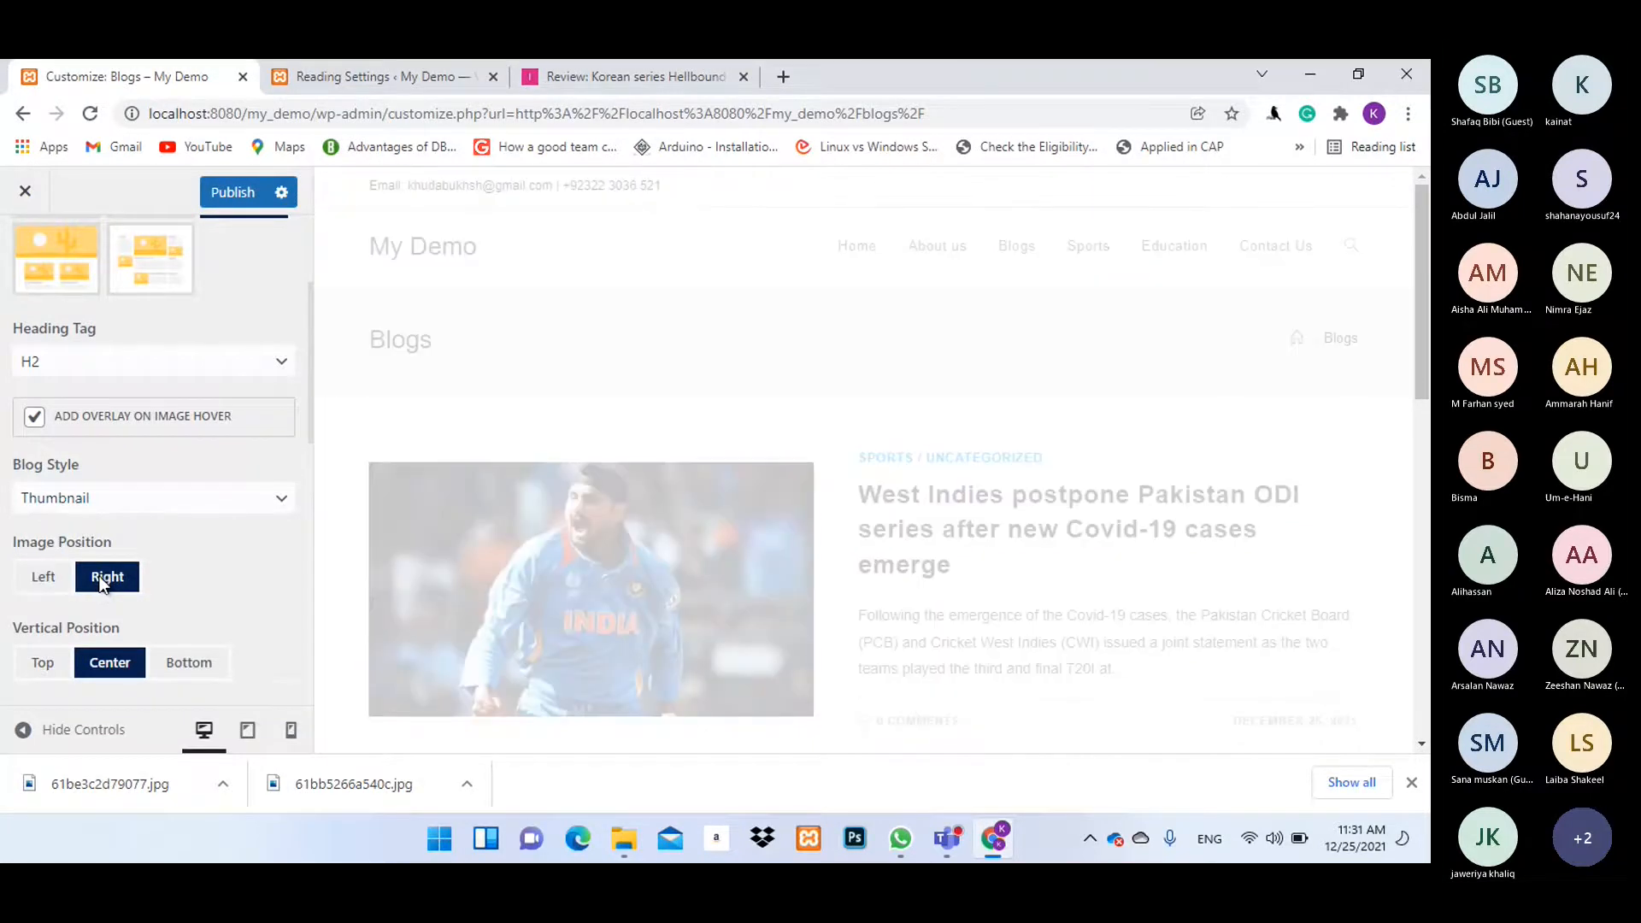
scroll(718, 436, "down", 4)
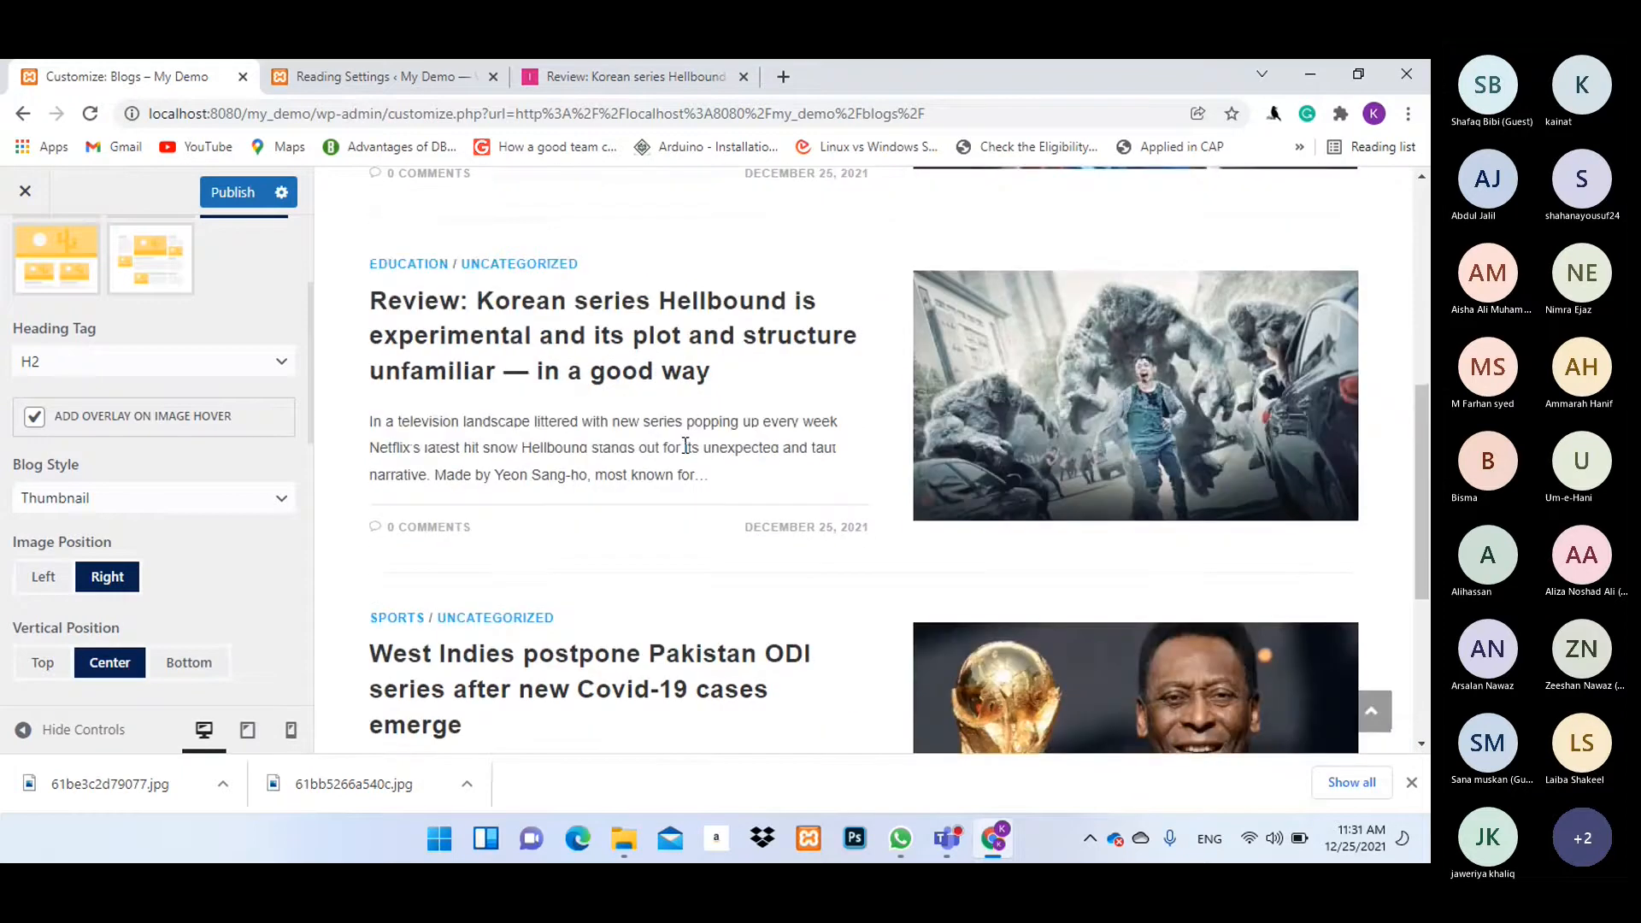
left_click(65, 578)
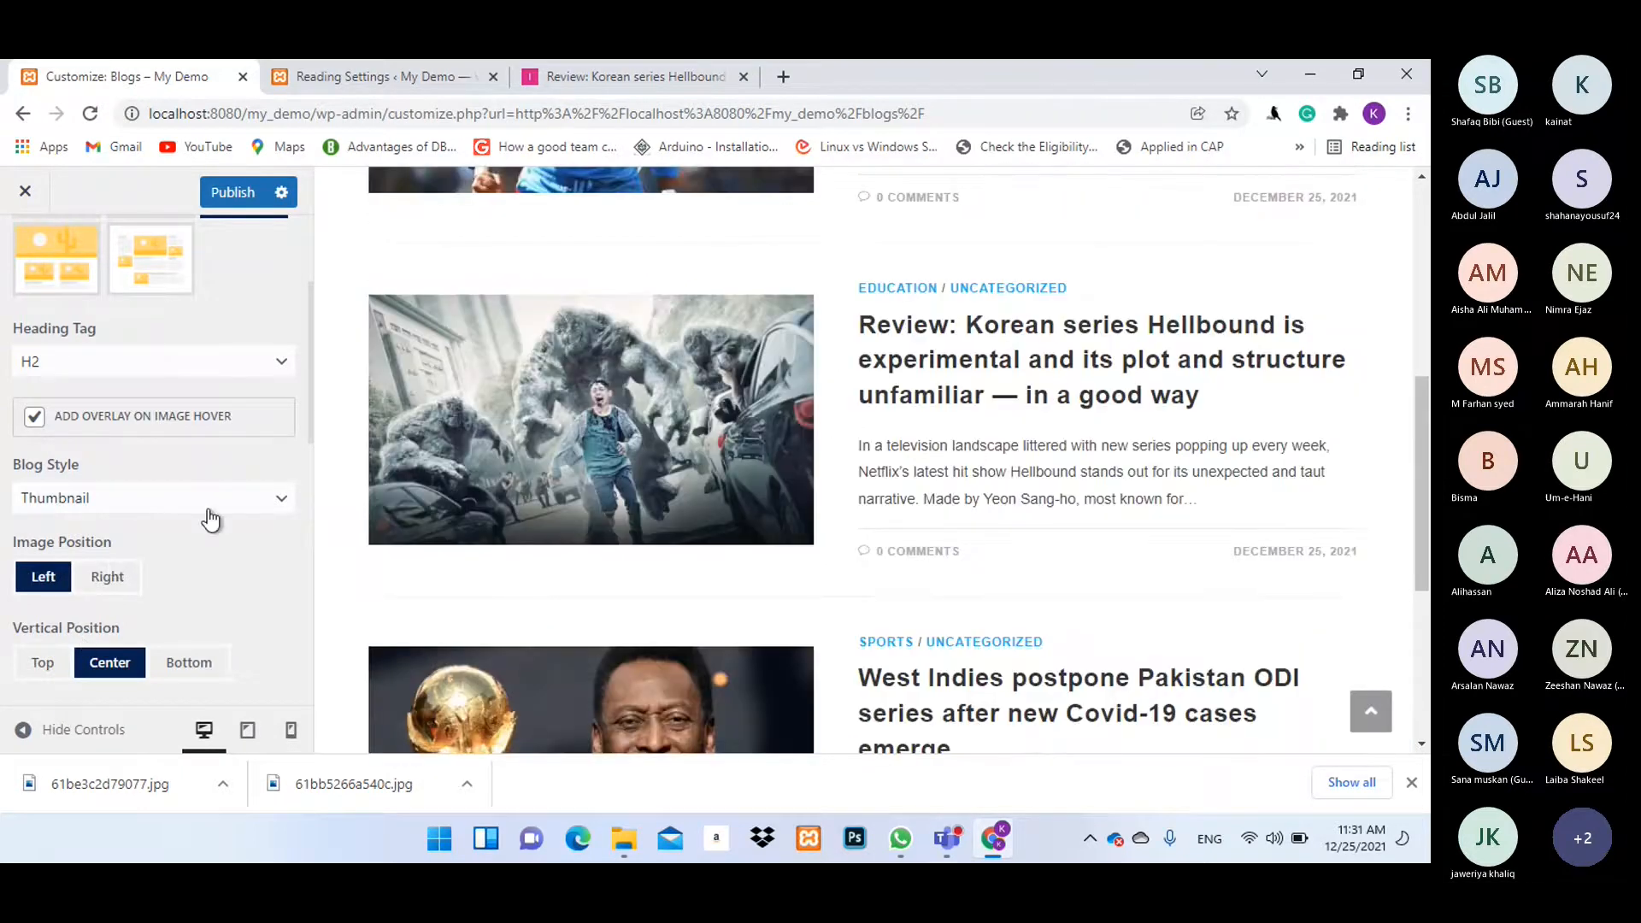
Try the Bottom and Center vertical positions for the thumbnail entries, and set the position to Top.
scroll(210, 520, "down", 1)
left_click(192, 575)
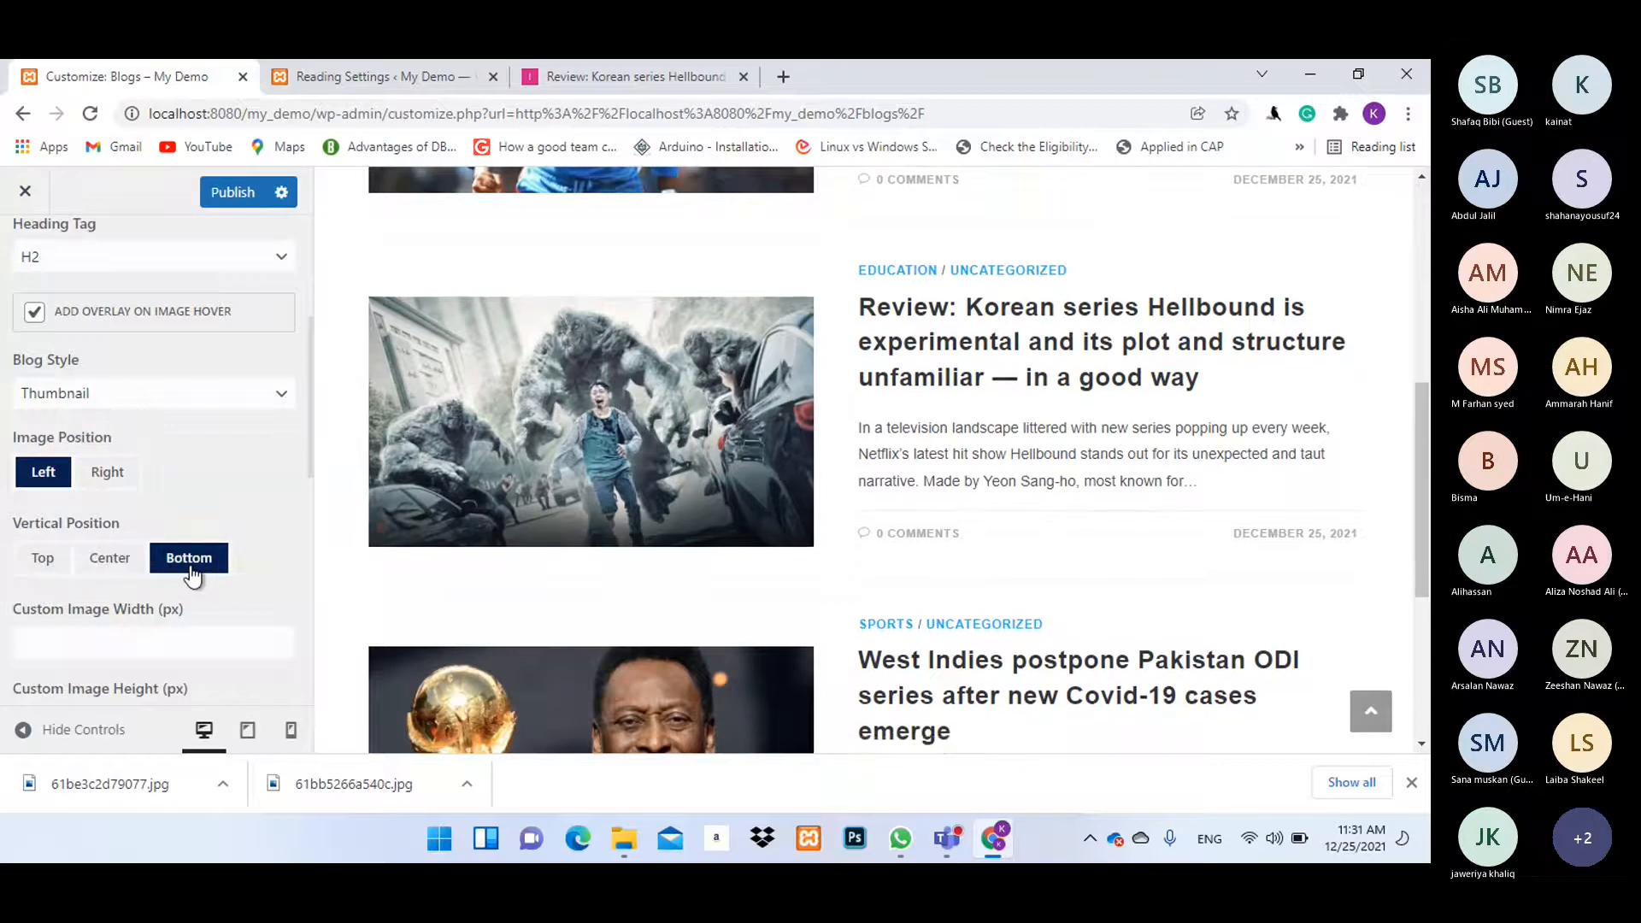
left_click(109, 560)
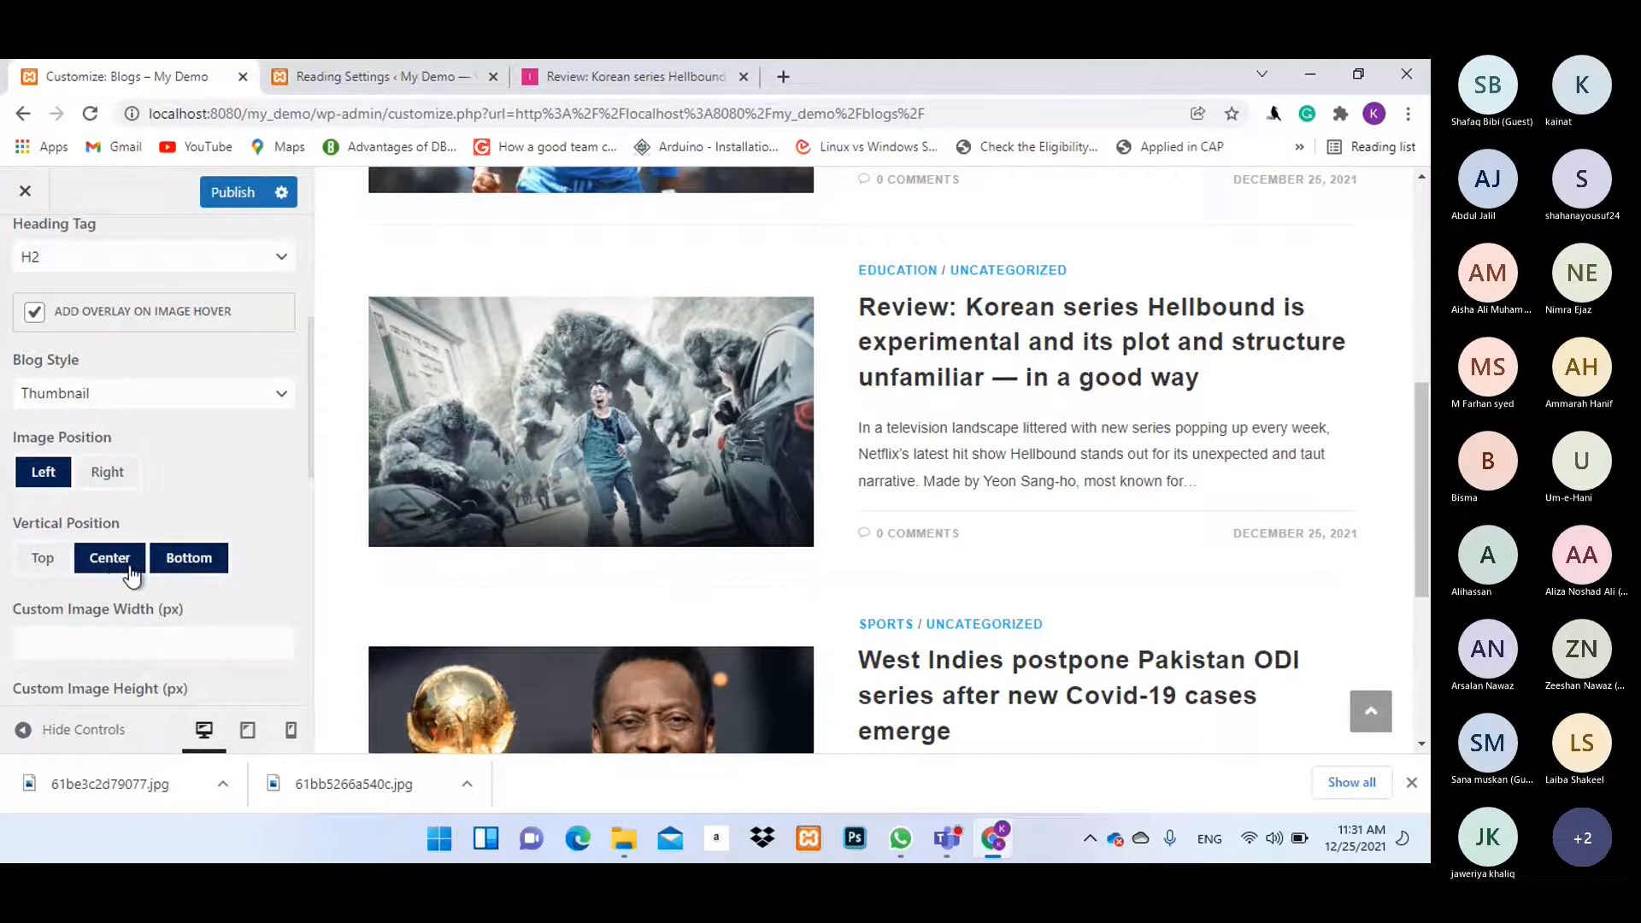
left_click(43, 560)
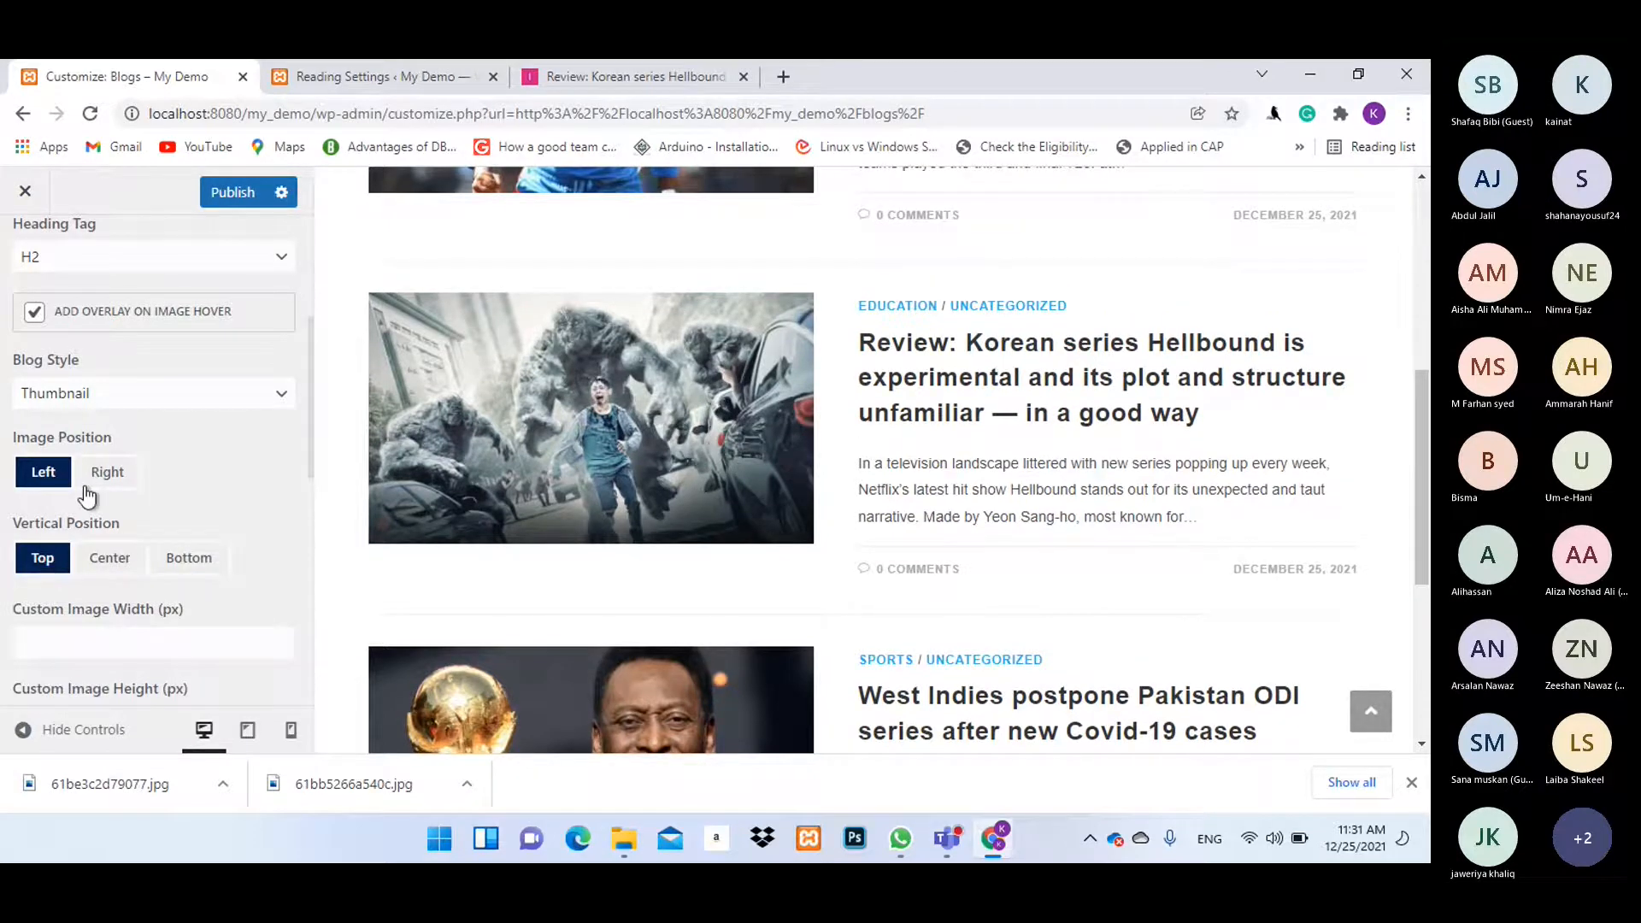
Change the blog style of the entries back to Grid.
left_click(143, 410)
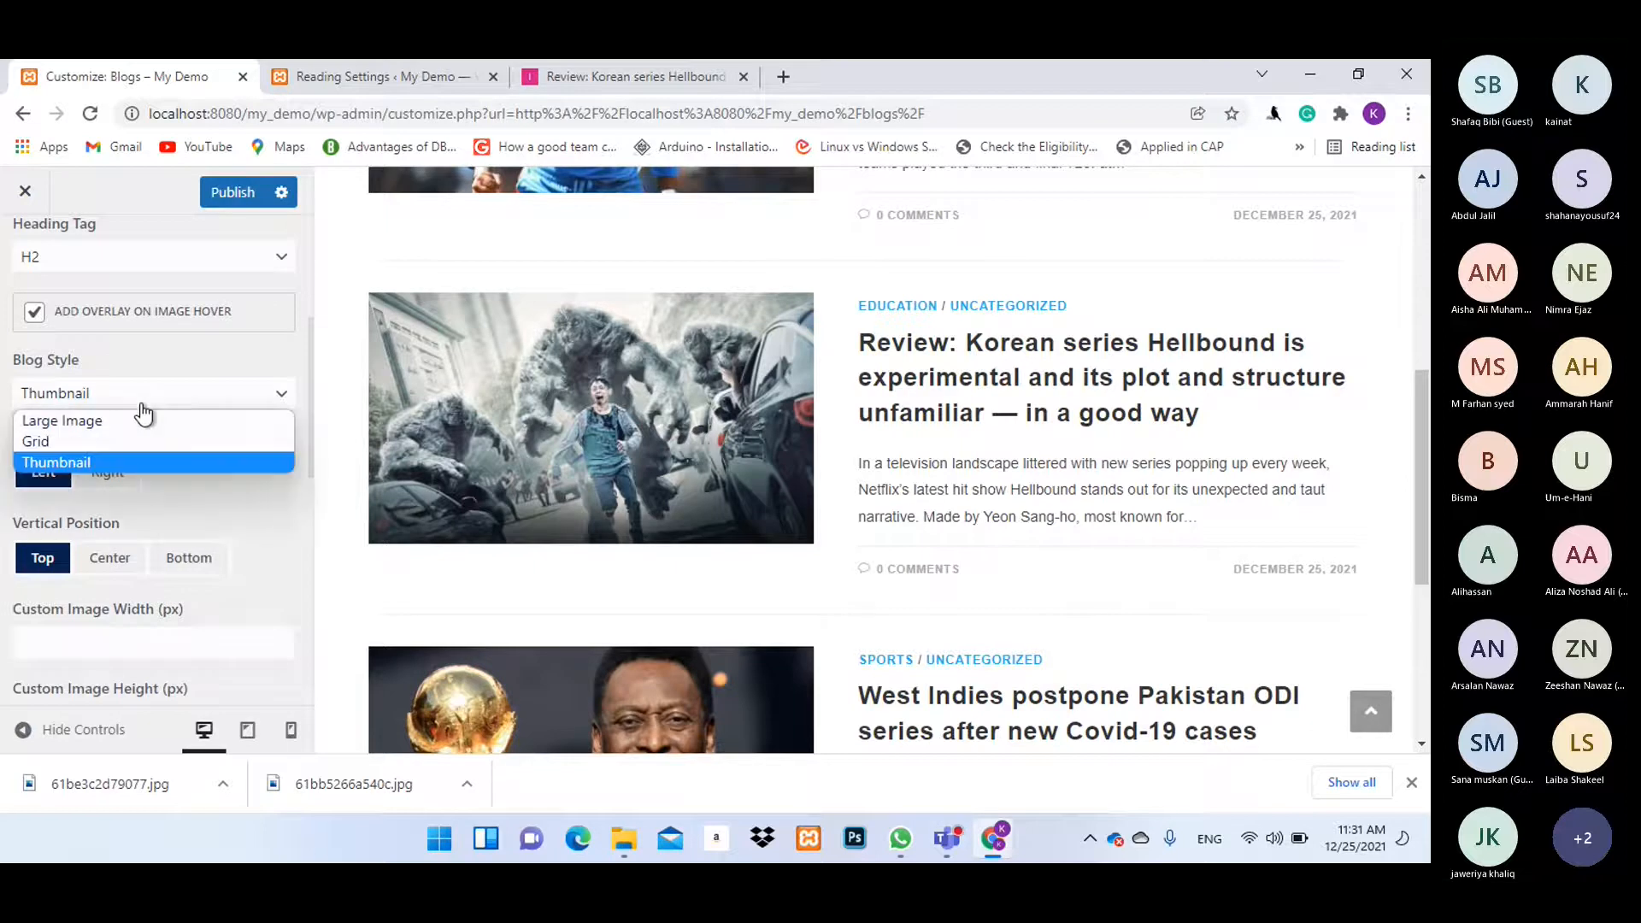
left_click(90, 440)
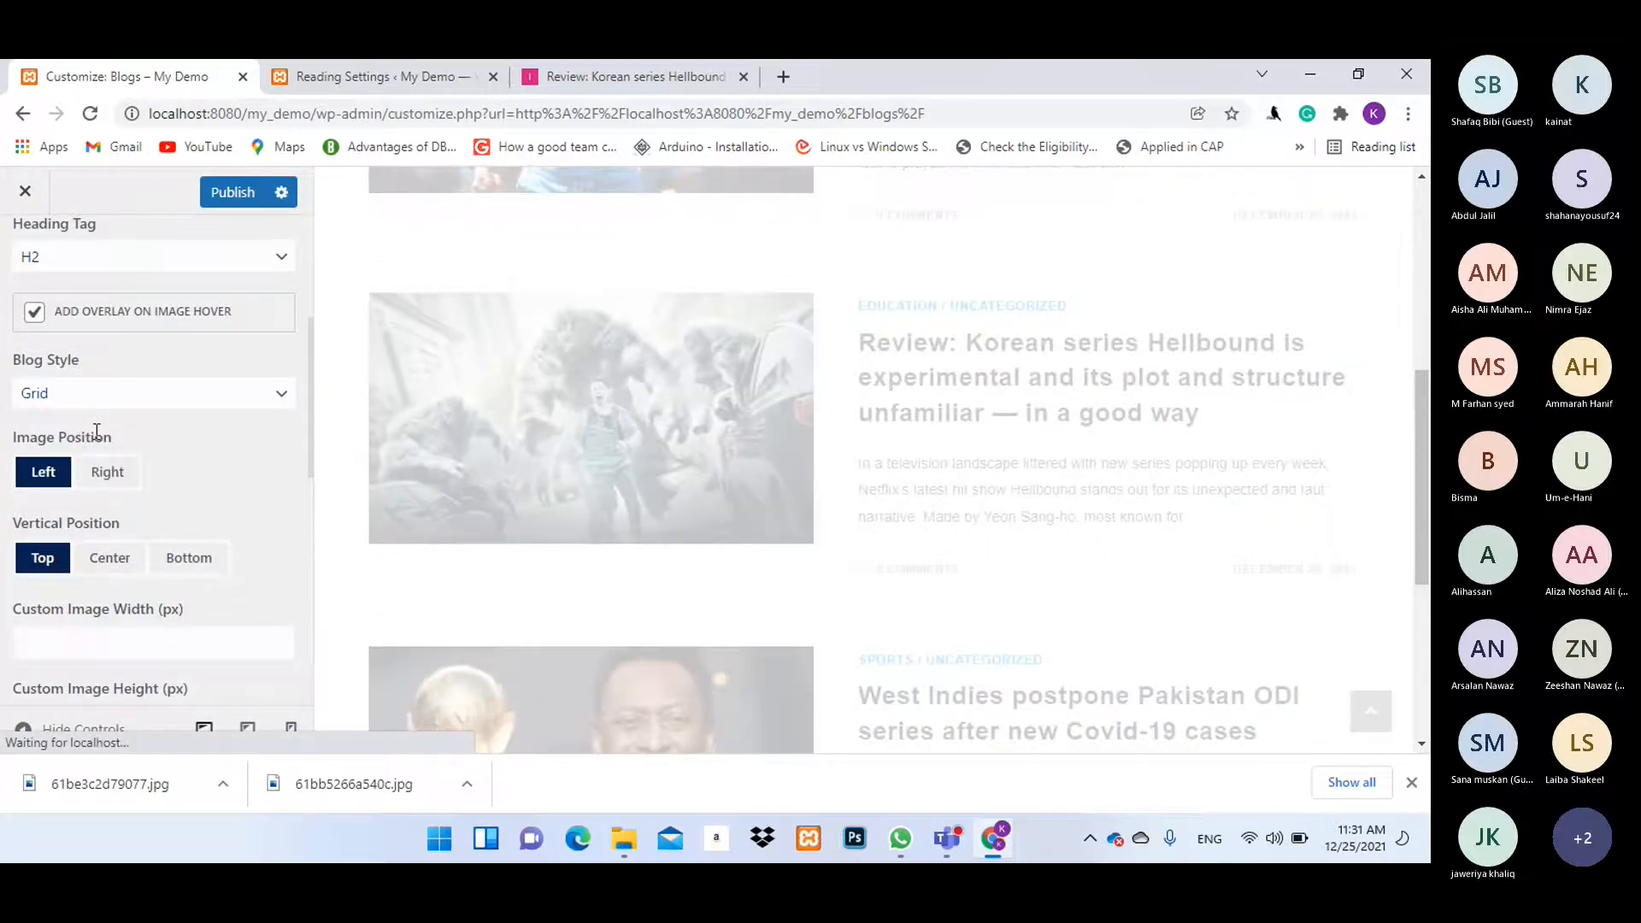
scroll(115, 472, "up", 3)
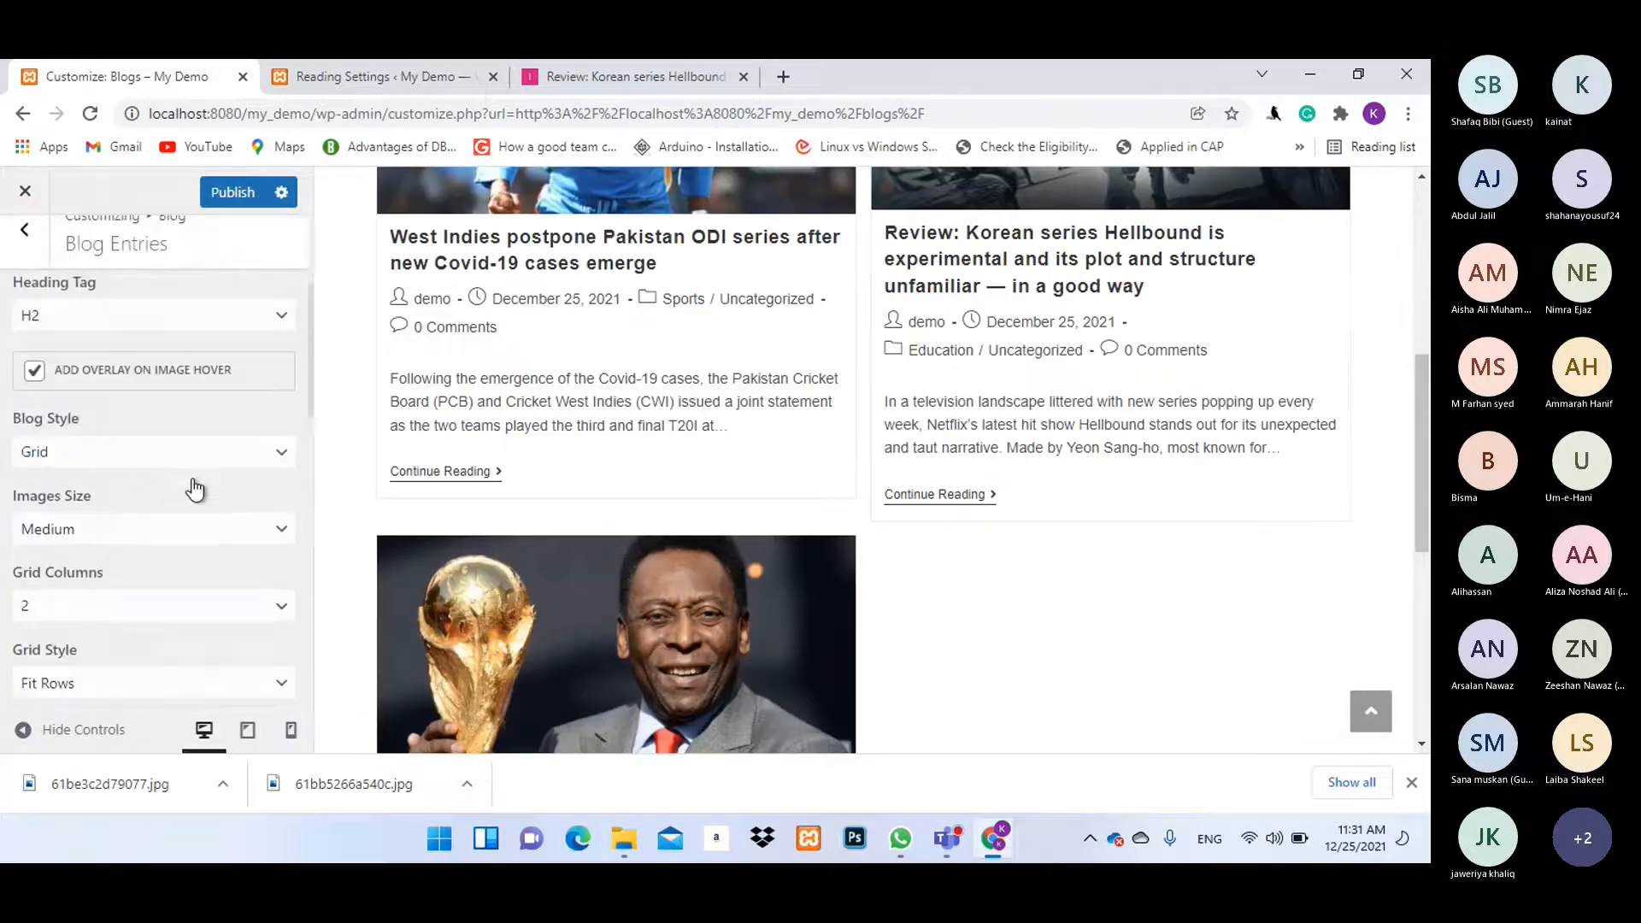
left_click(122, 603)
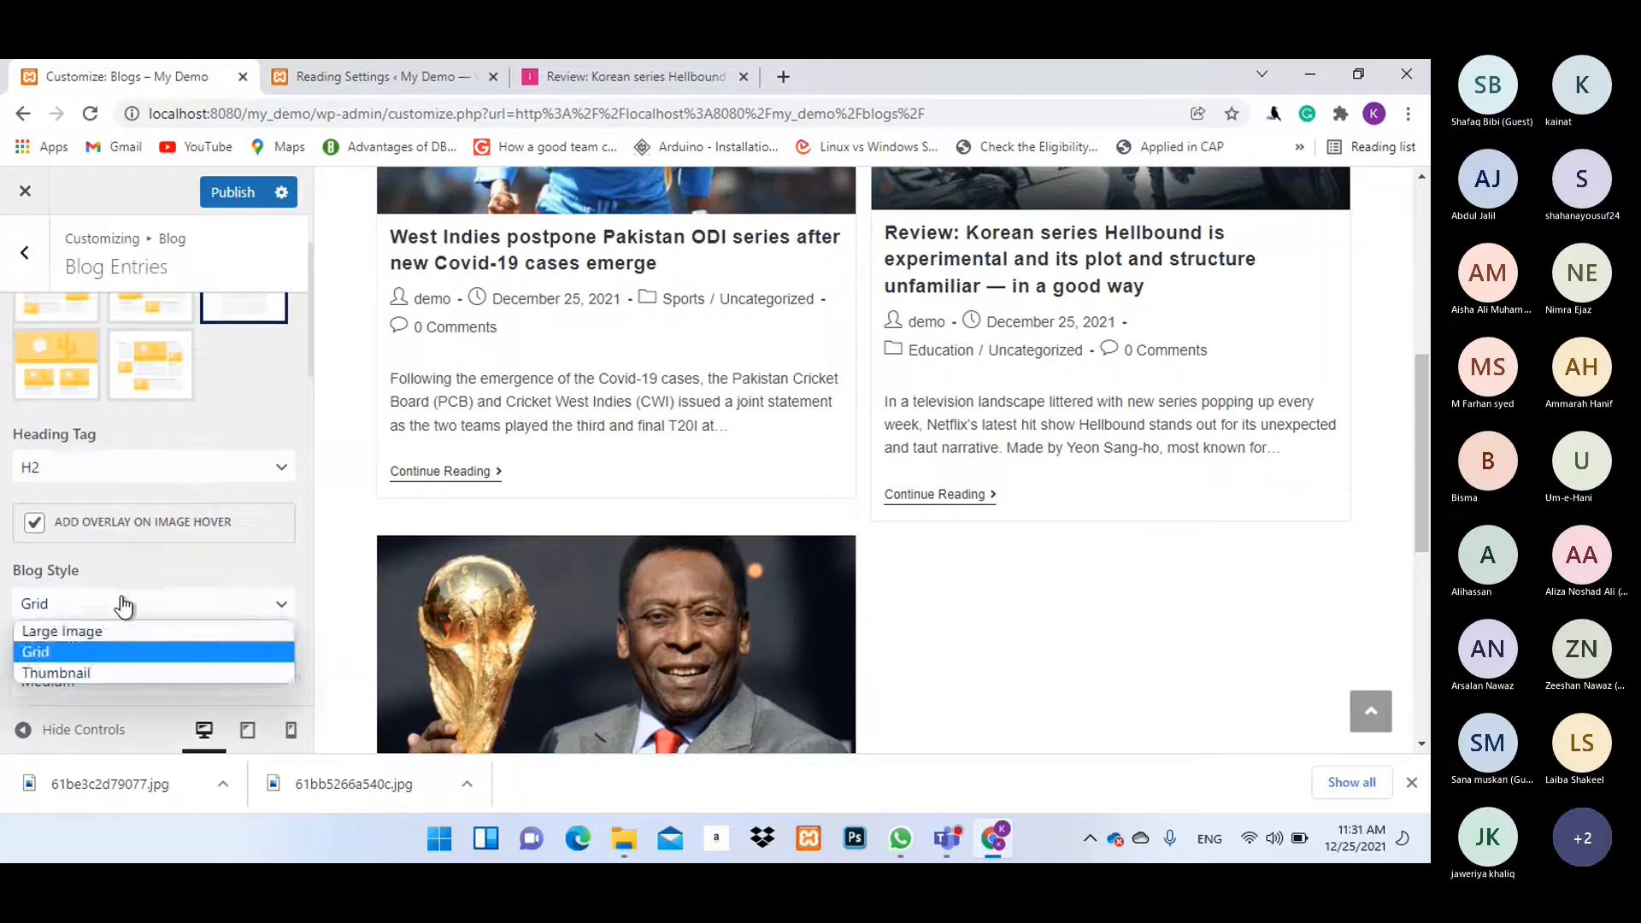
left_click(98, 651)
Try the Thumbnail images size on the grid entries, compare it in the preview, and return to Medium.
scroll(248, 521, "down", 3)
left_click(137, 470)
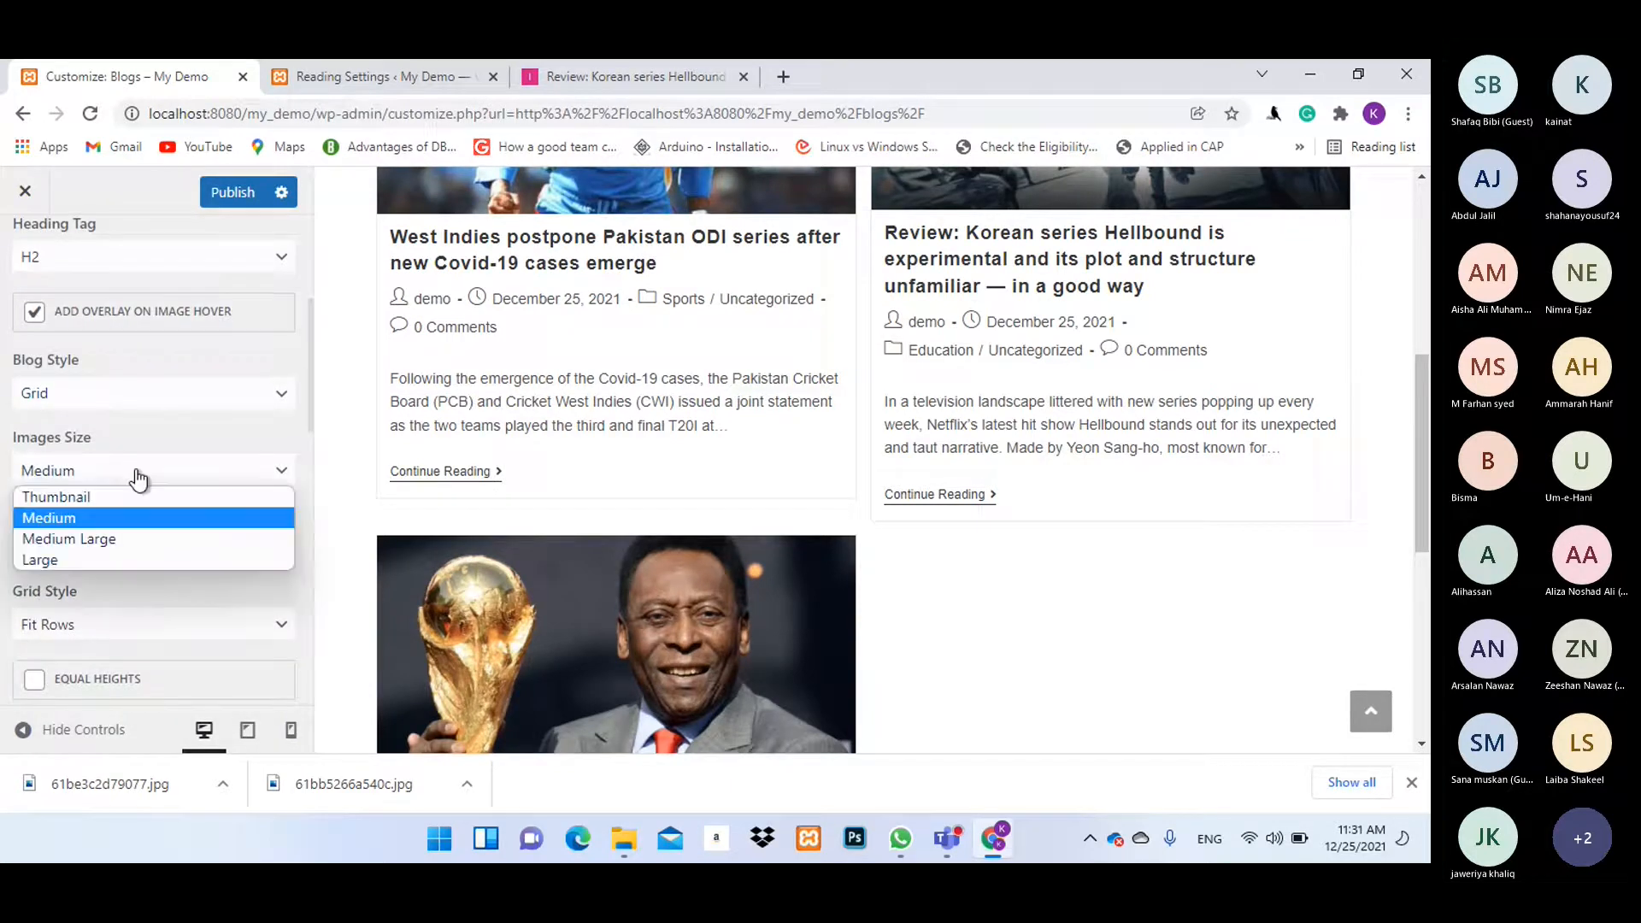
left_click(94, 496)
scroll(171, 536, "up", 1)
scroll(171, 537, "up", 1)
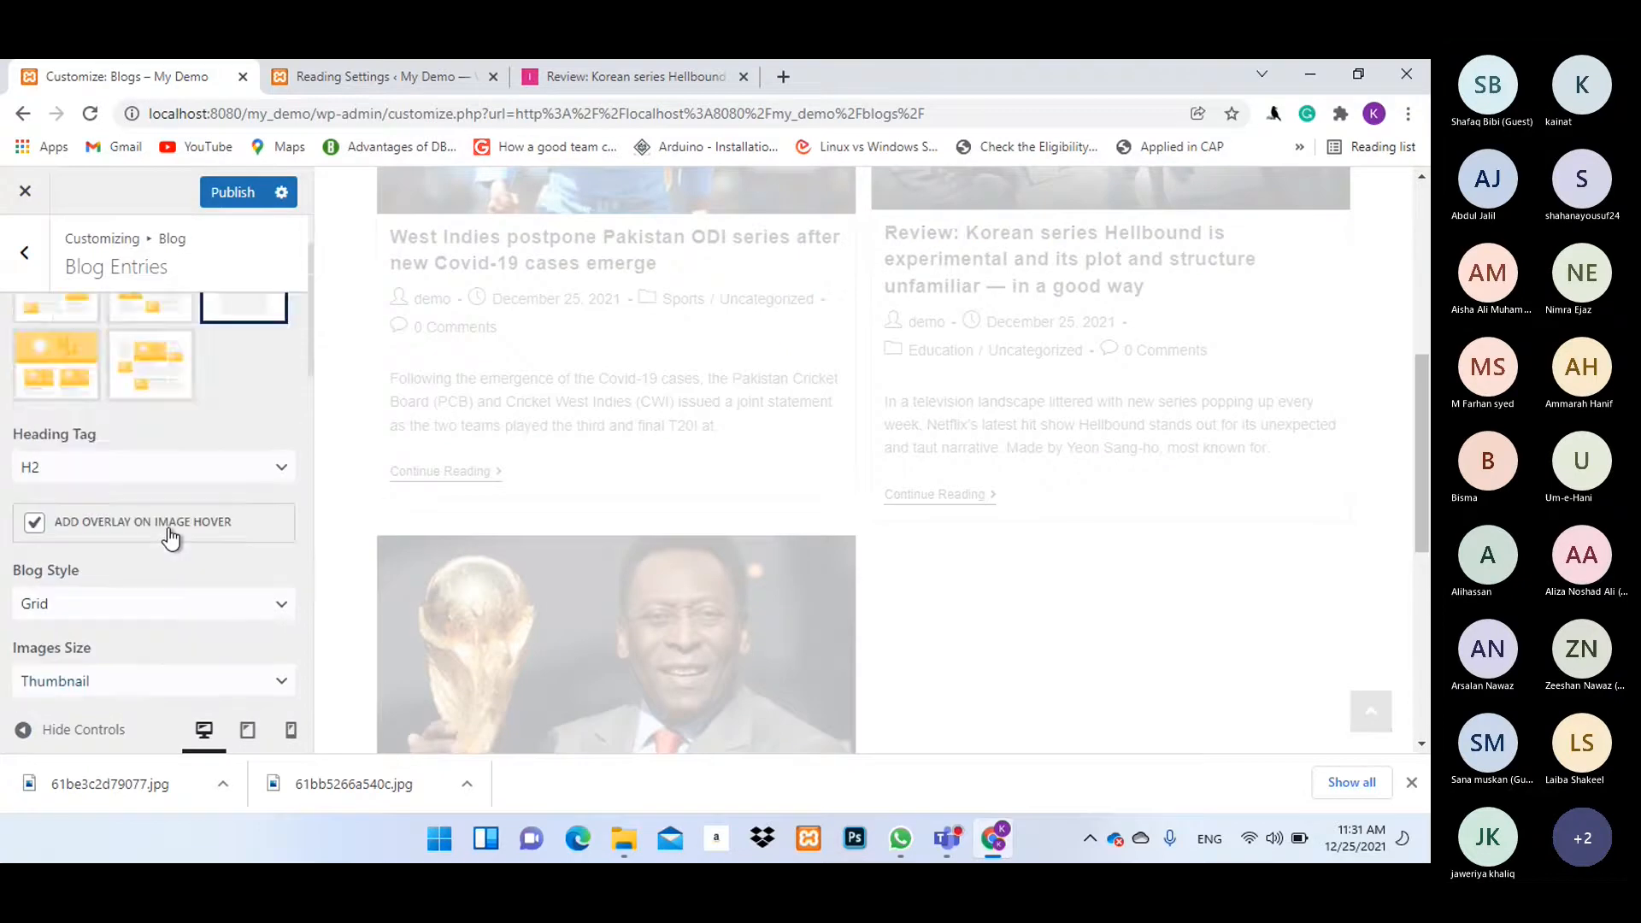
scroll(171, 536, "down", 3)
scroll(171, 537, "down", 1)
scroll(667, 510, "down", 4)
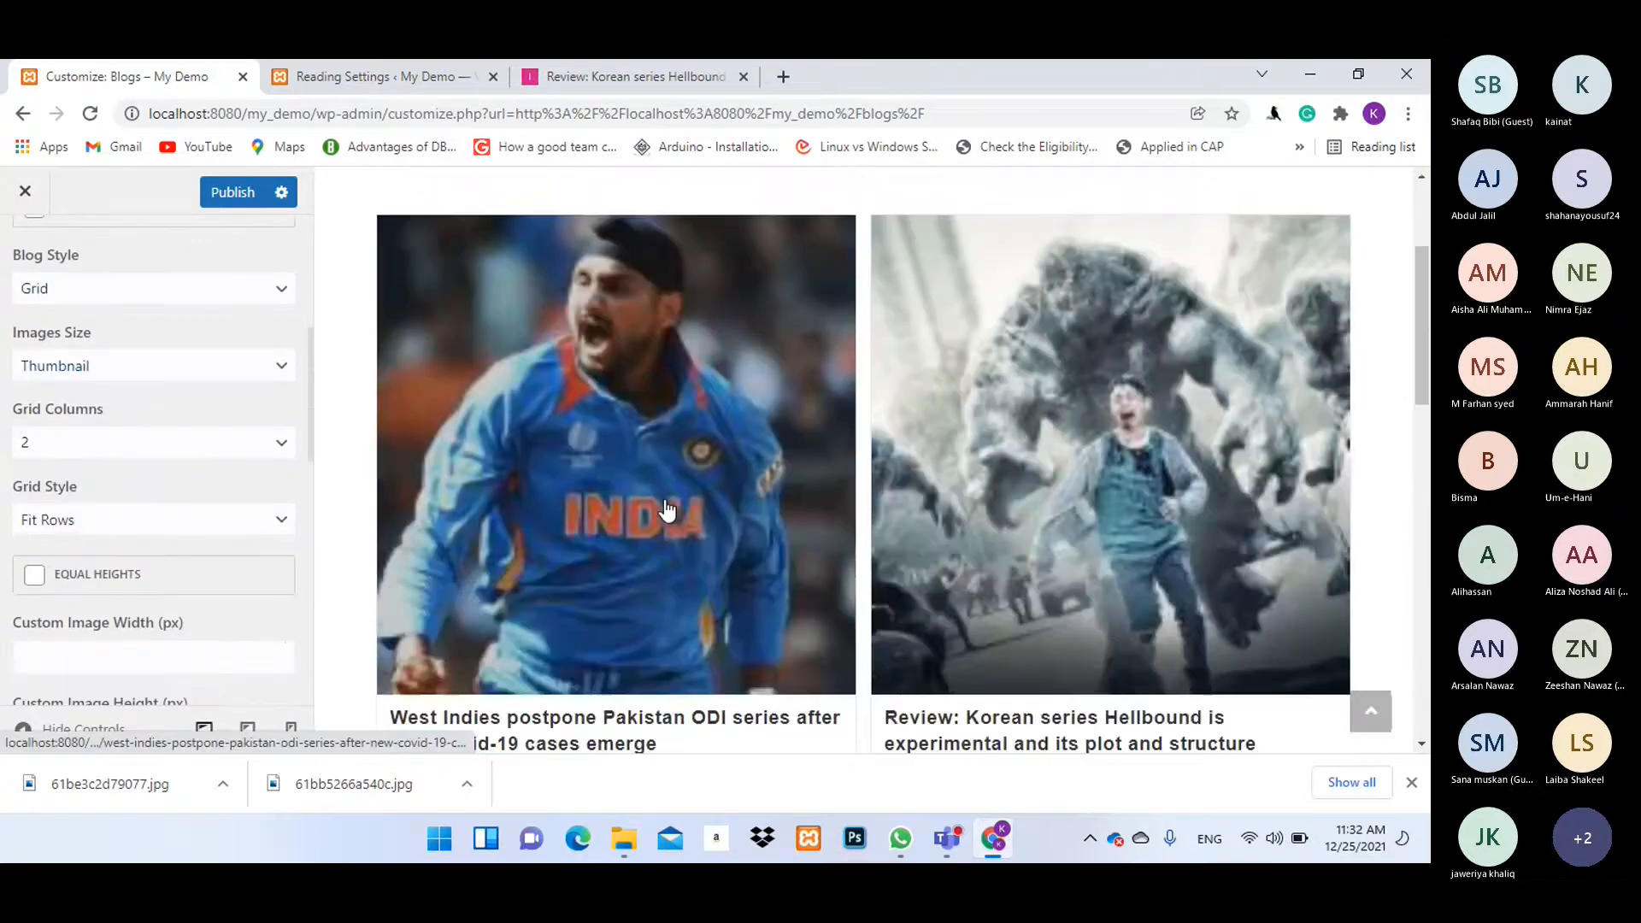
scroll(666, 510, "down", 1)
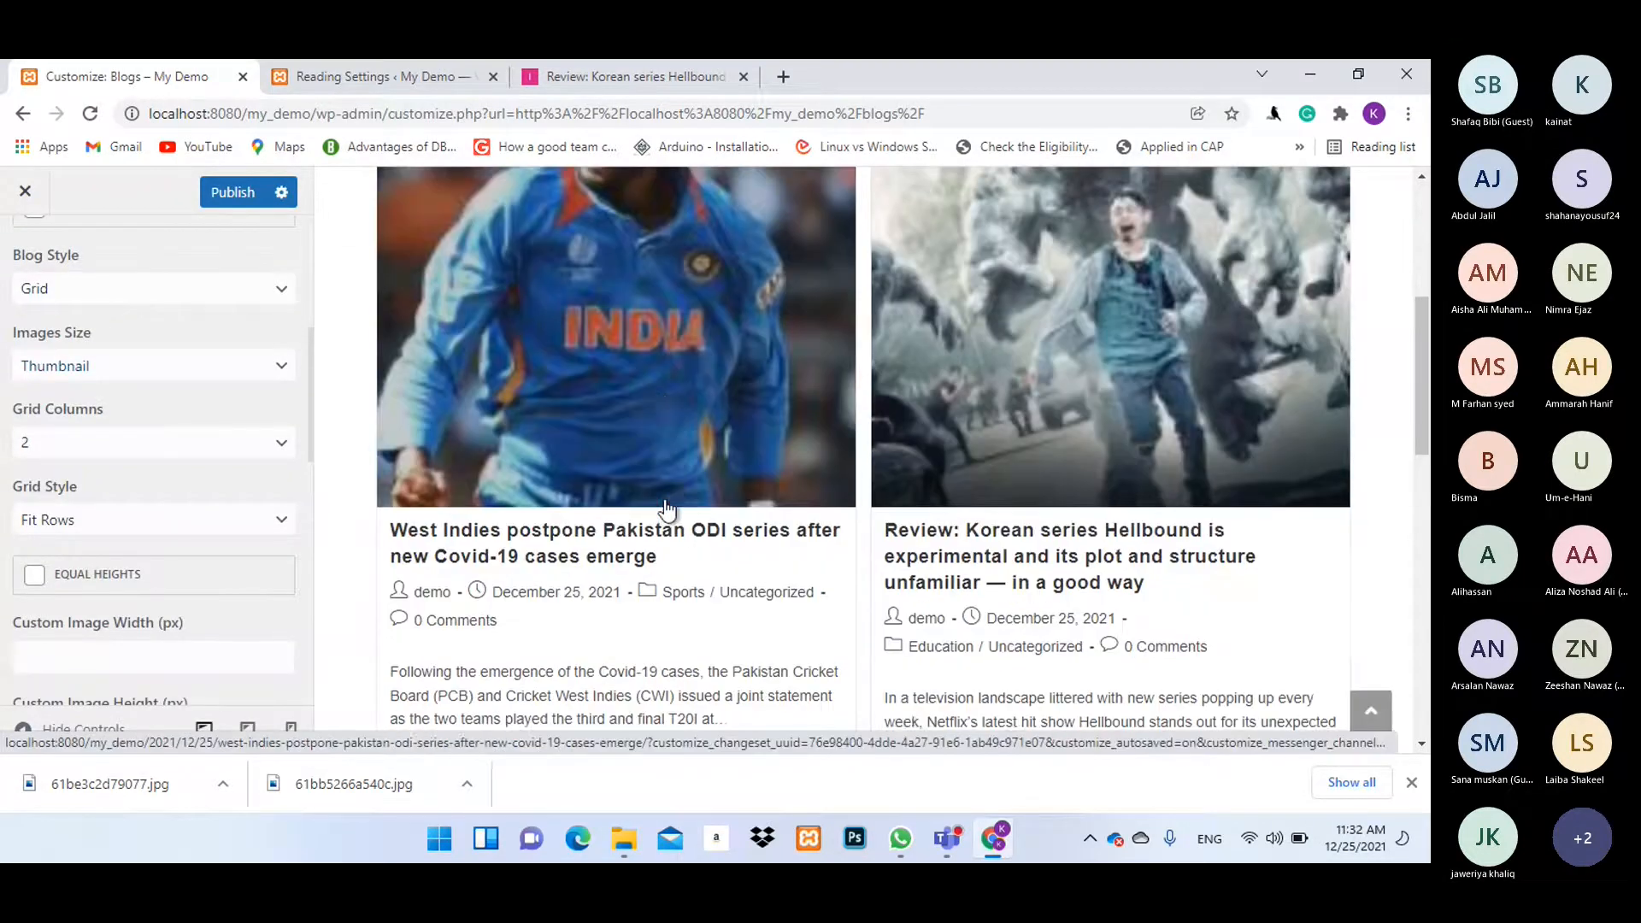
left_click(103, 367)
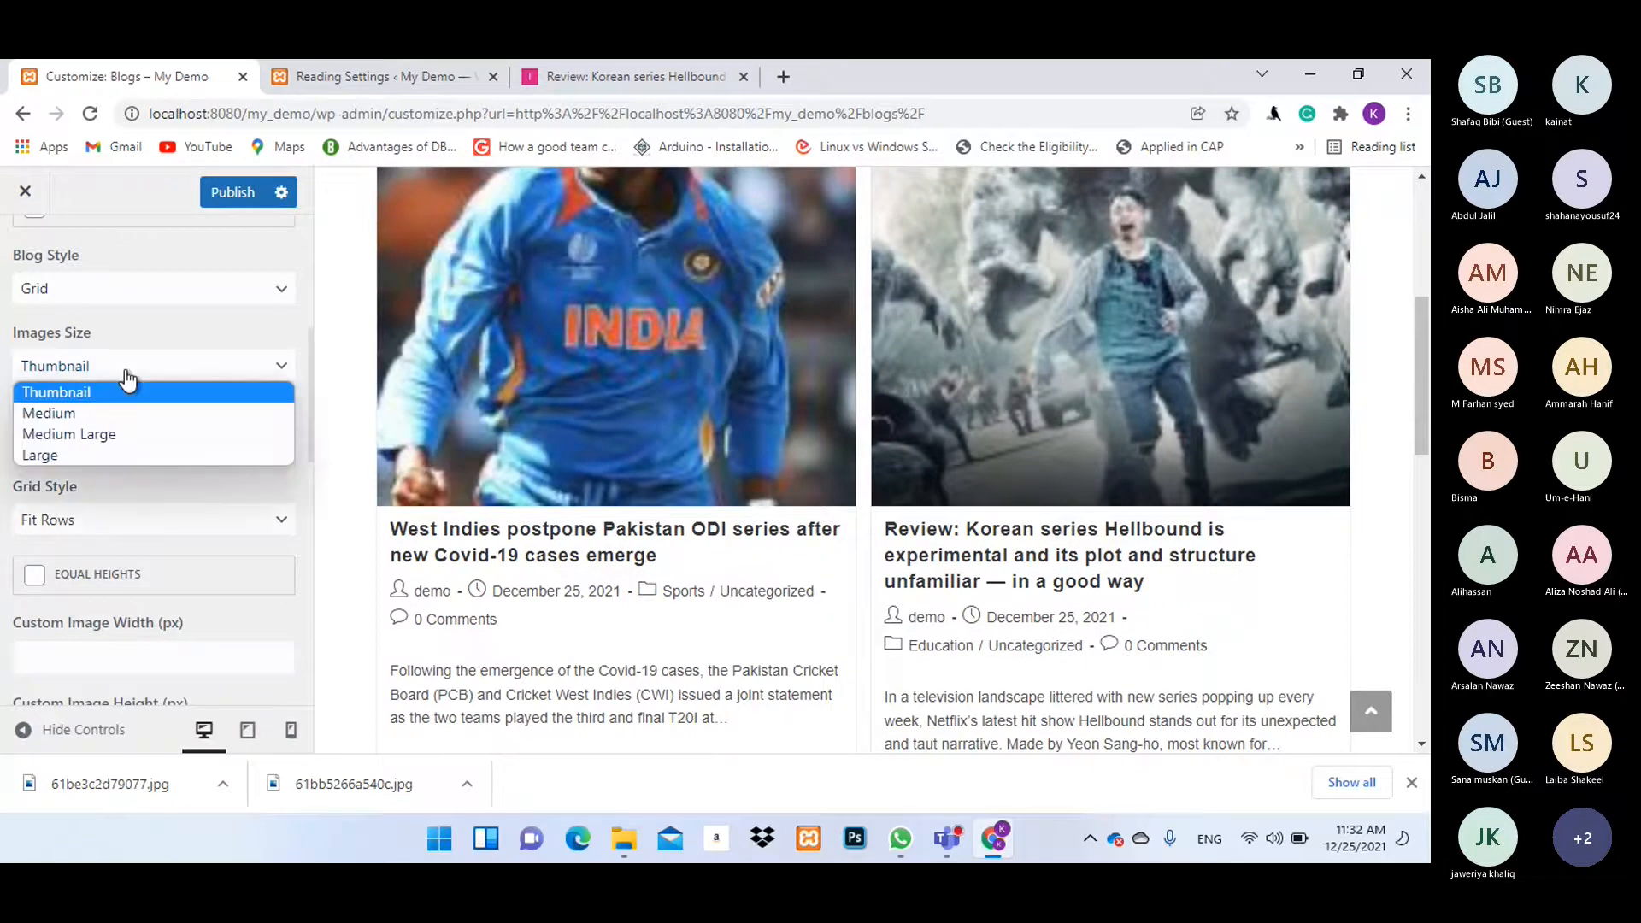
left_click(69, 410)
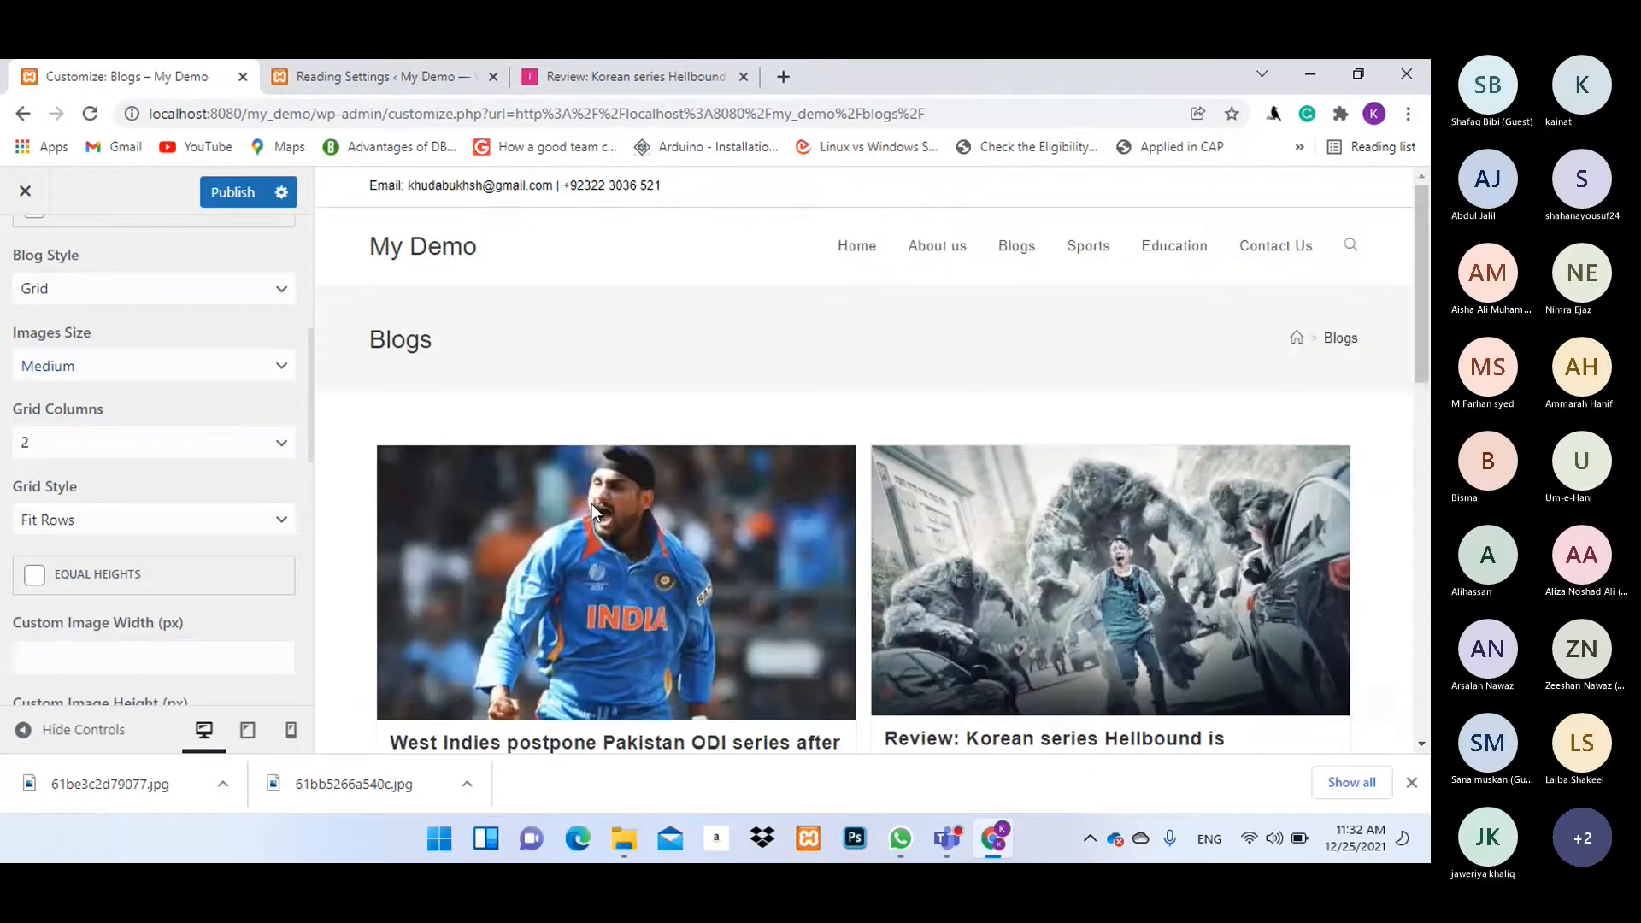
scroll(769, 486, "down", 2)
left_click(128, 367)
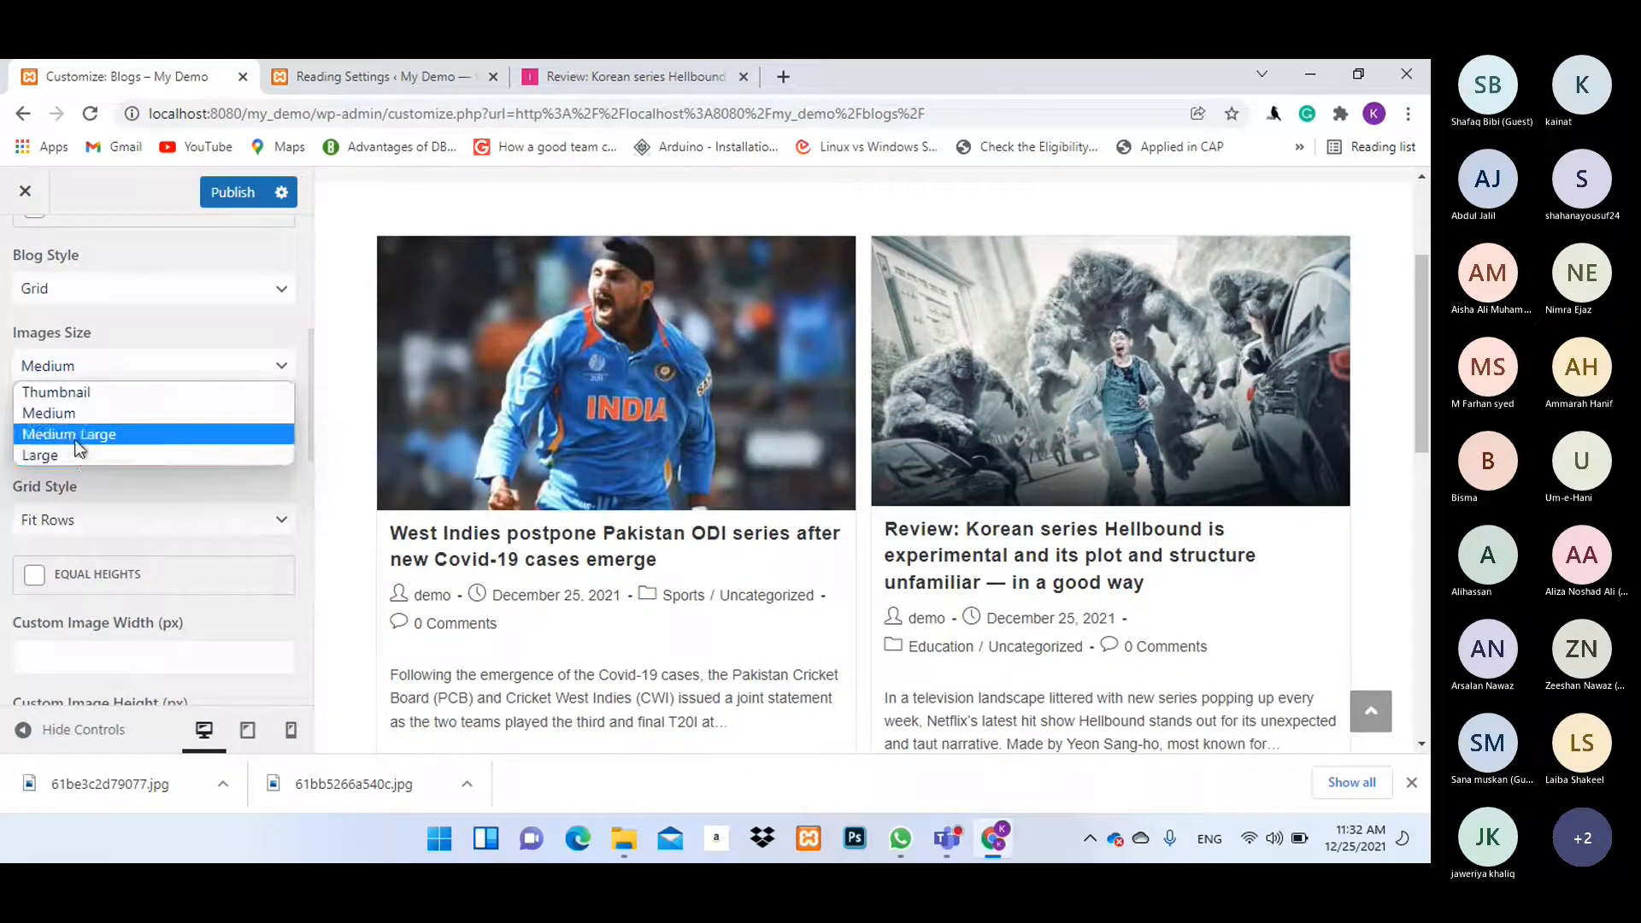
left_click(291, 351)
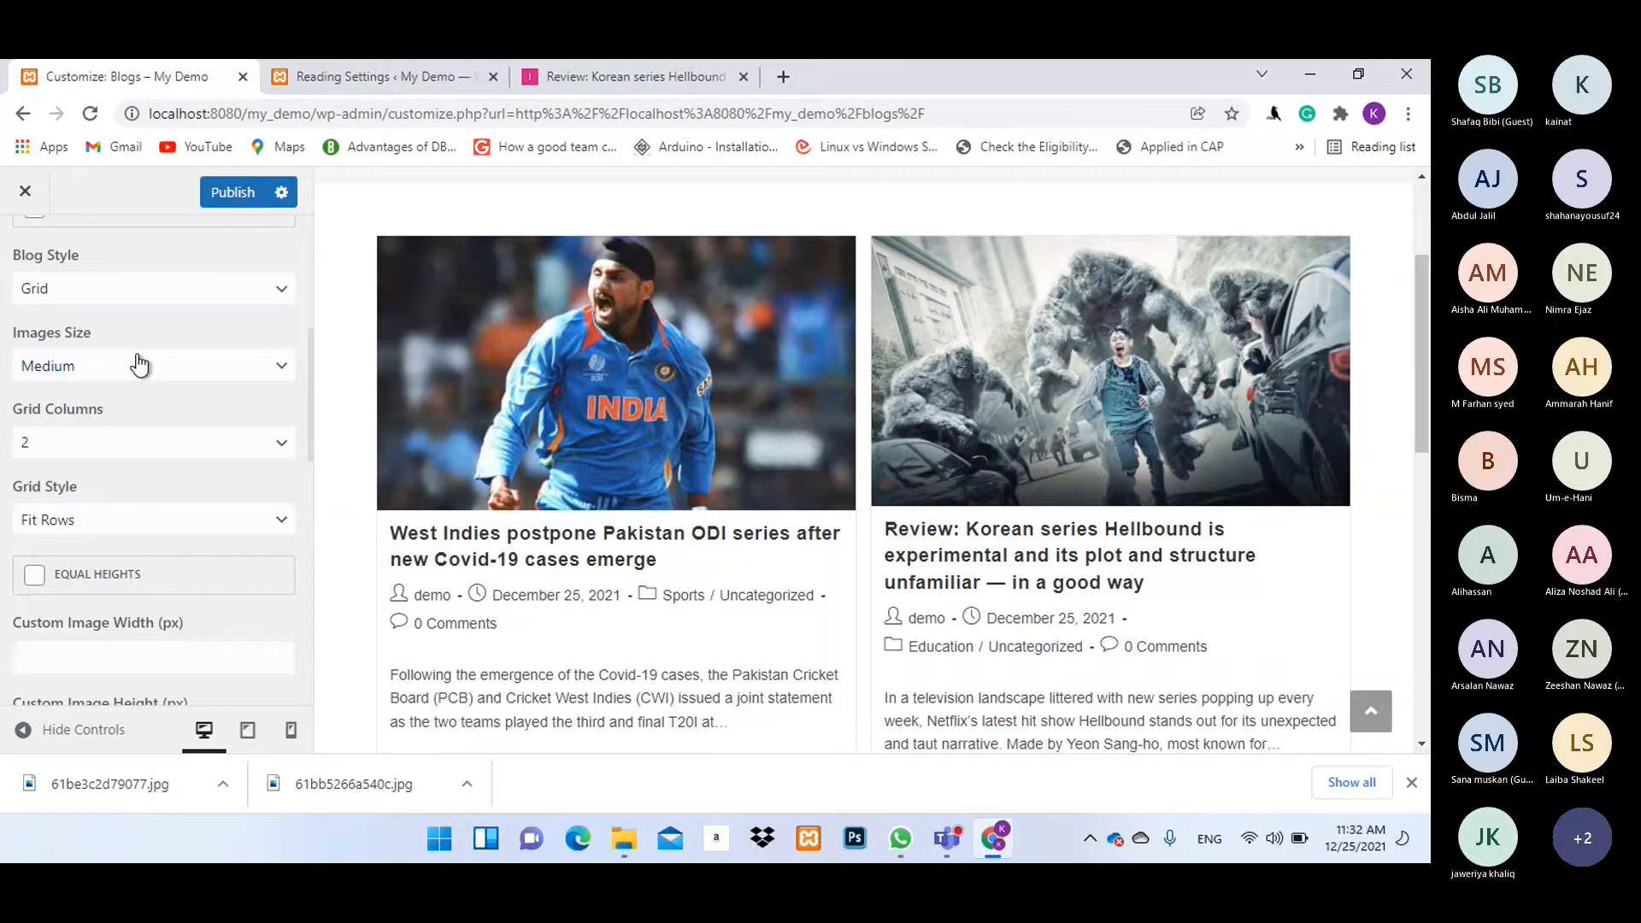
Try 6, 4 and 3 grid columns for the blog entries, comparing each layout in the preview.
left_click(267, 441)
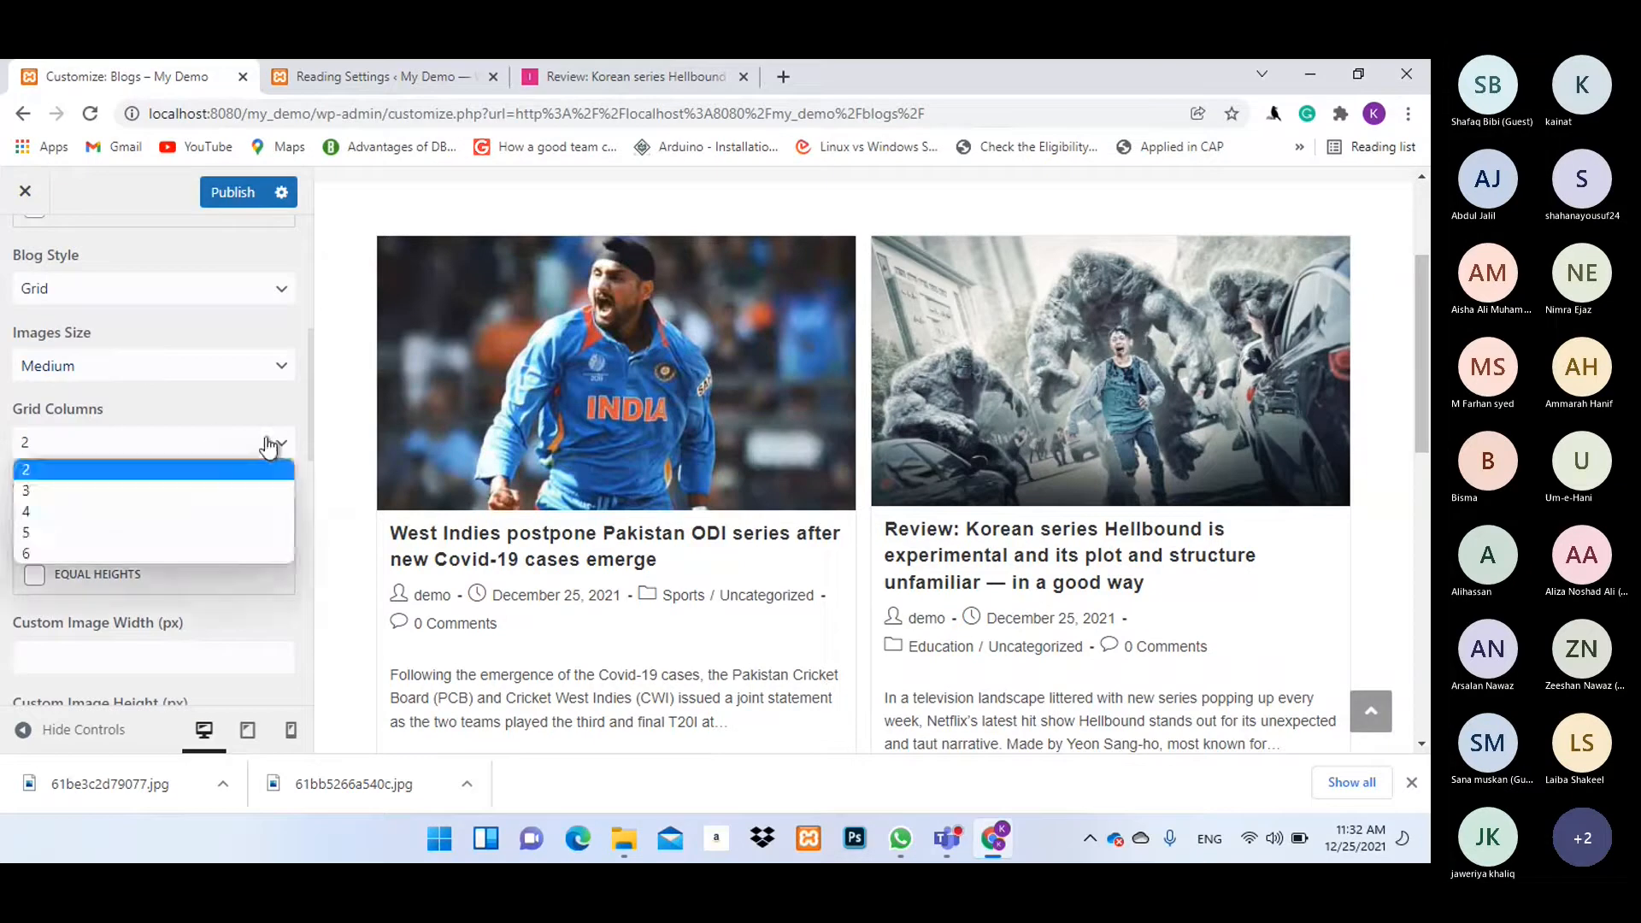
left_click(45, 553)
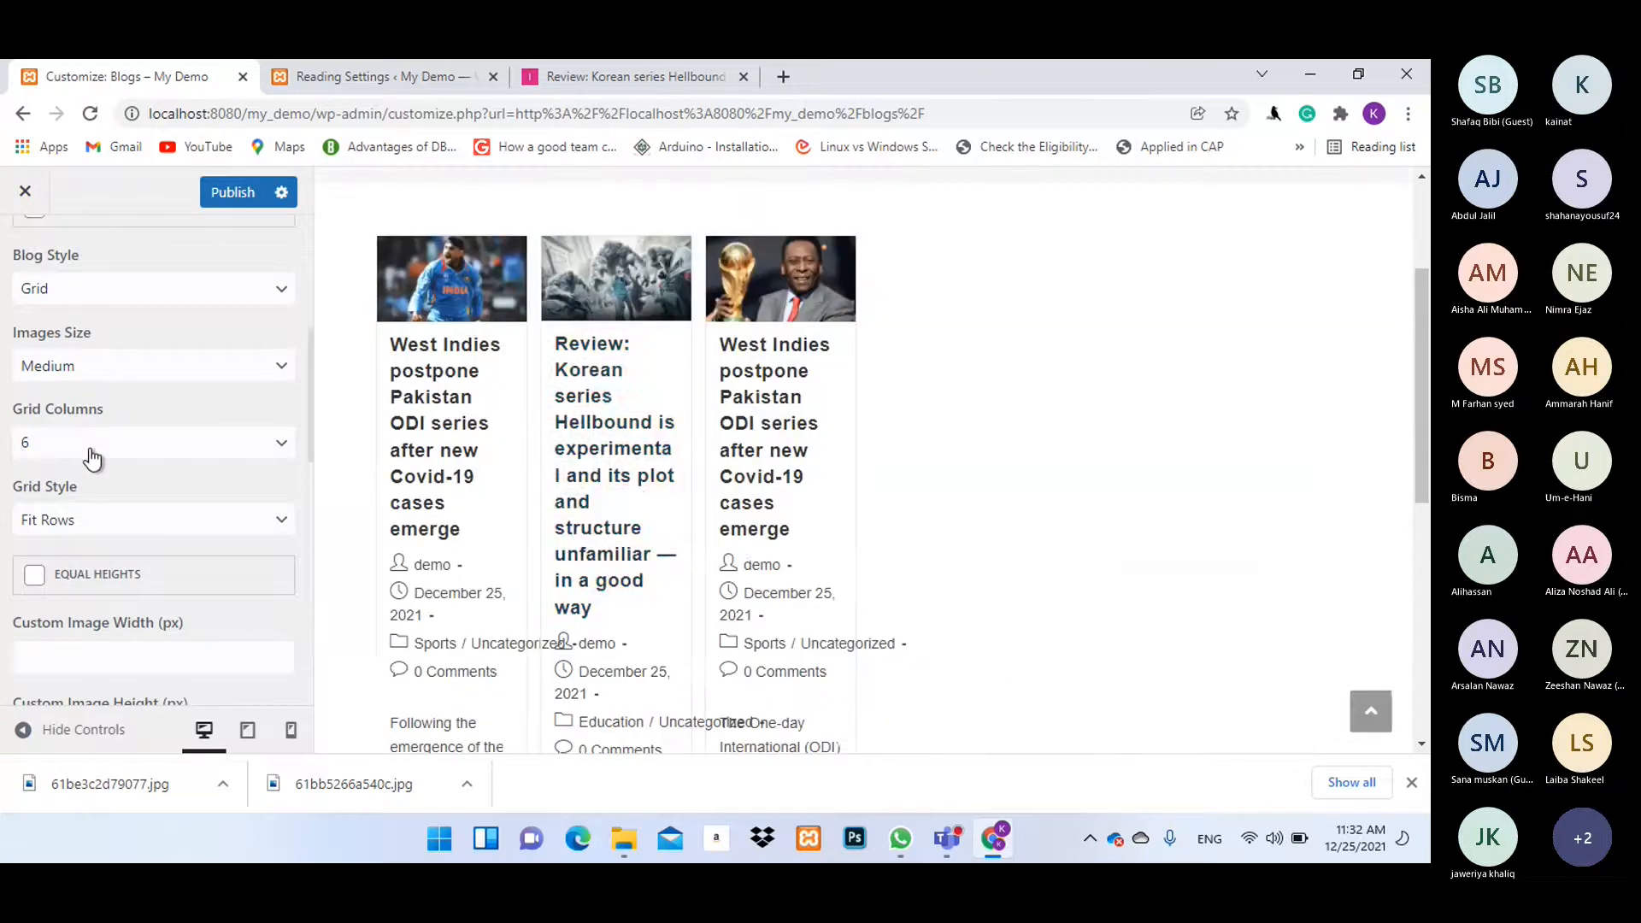
scroll(632, 478, "up", 3)
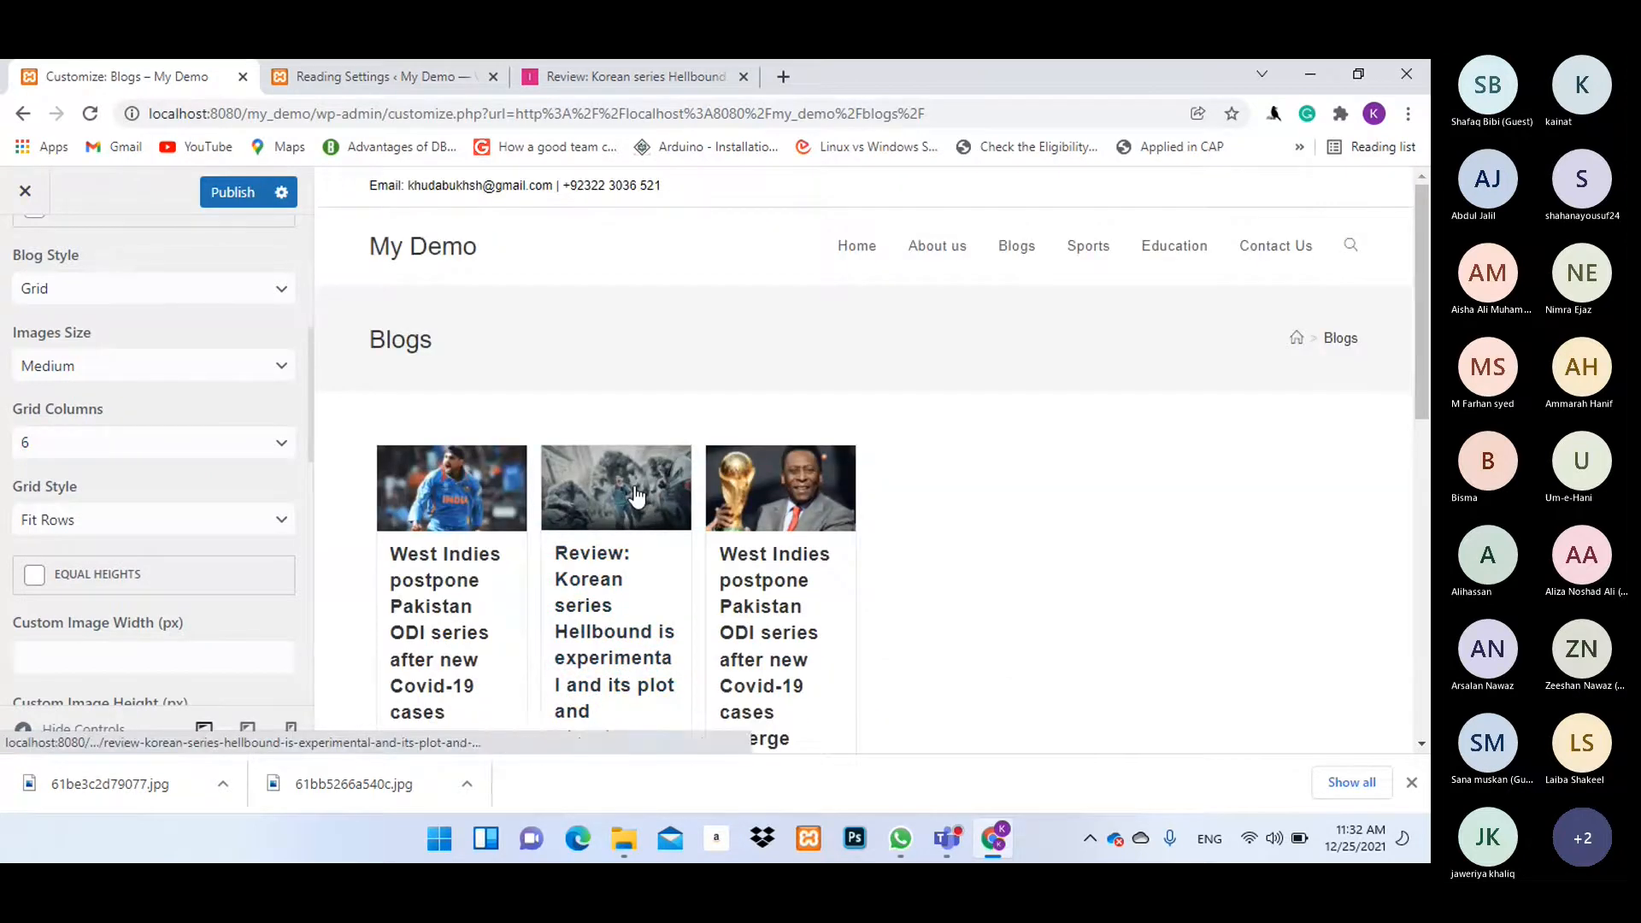
left_click(128, 444)
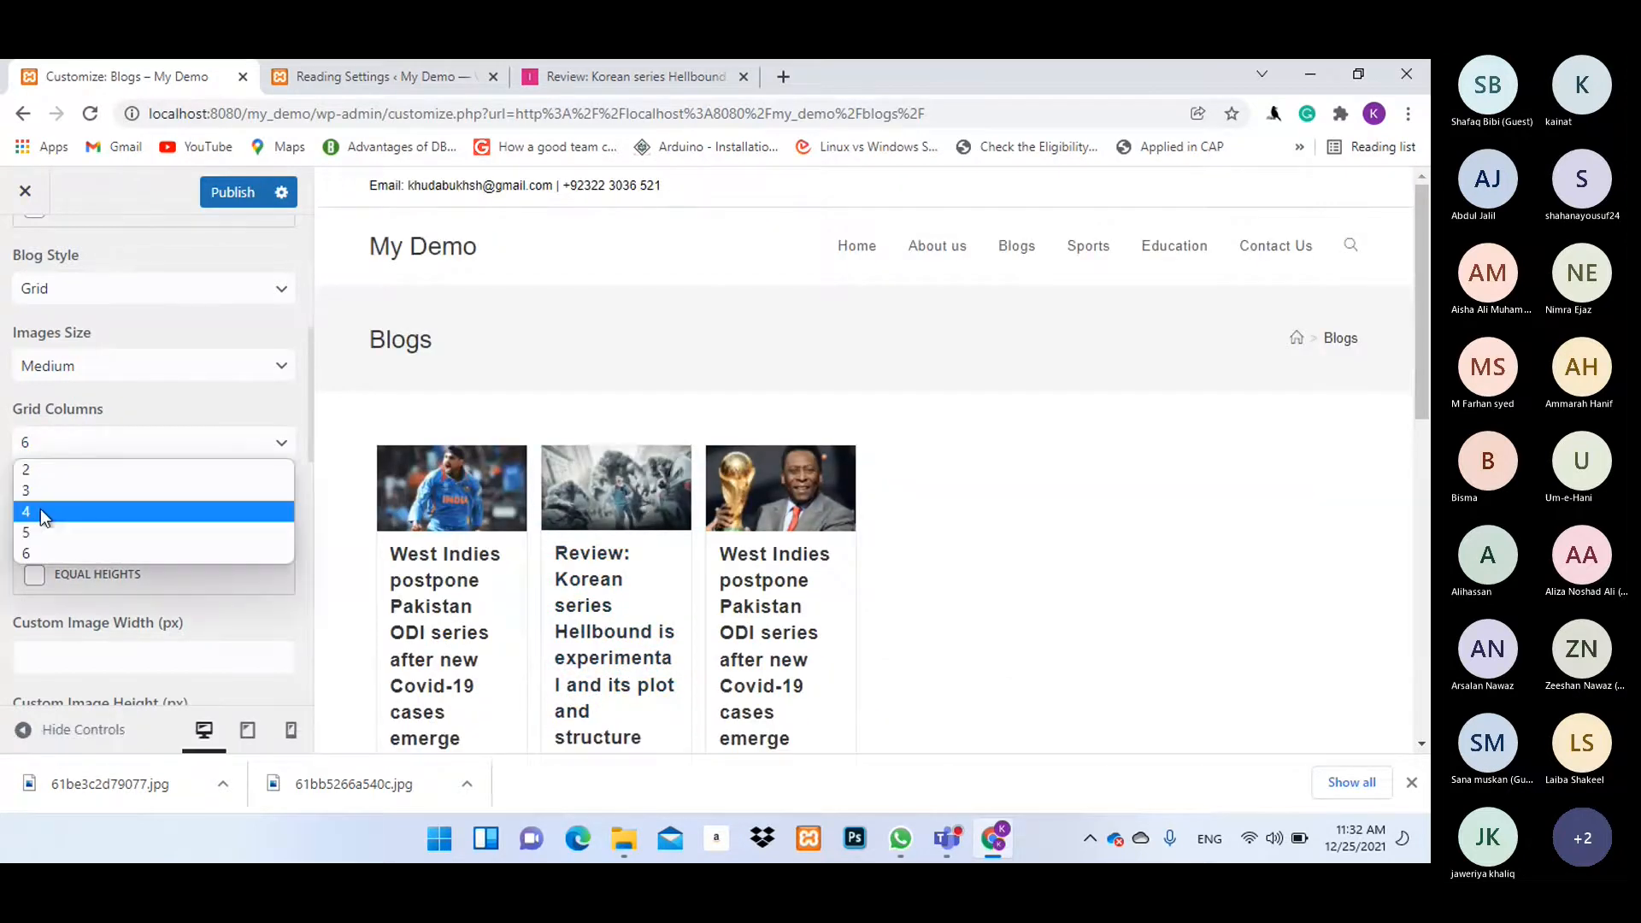
left_click(39, 511)
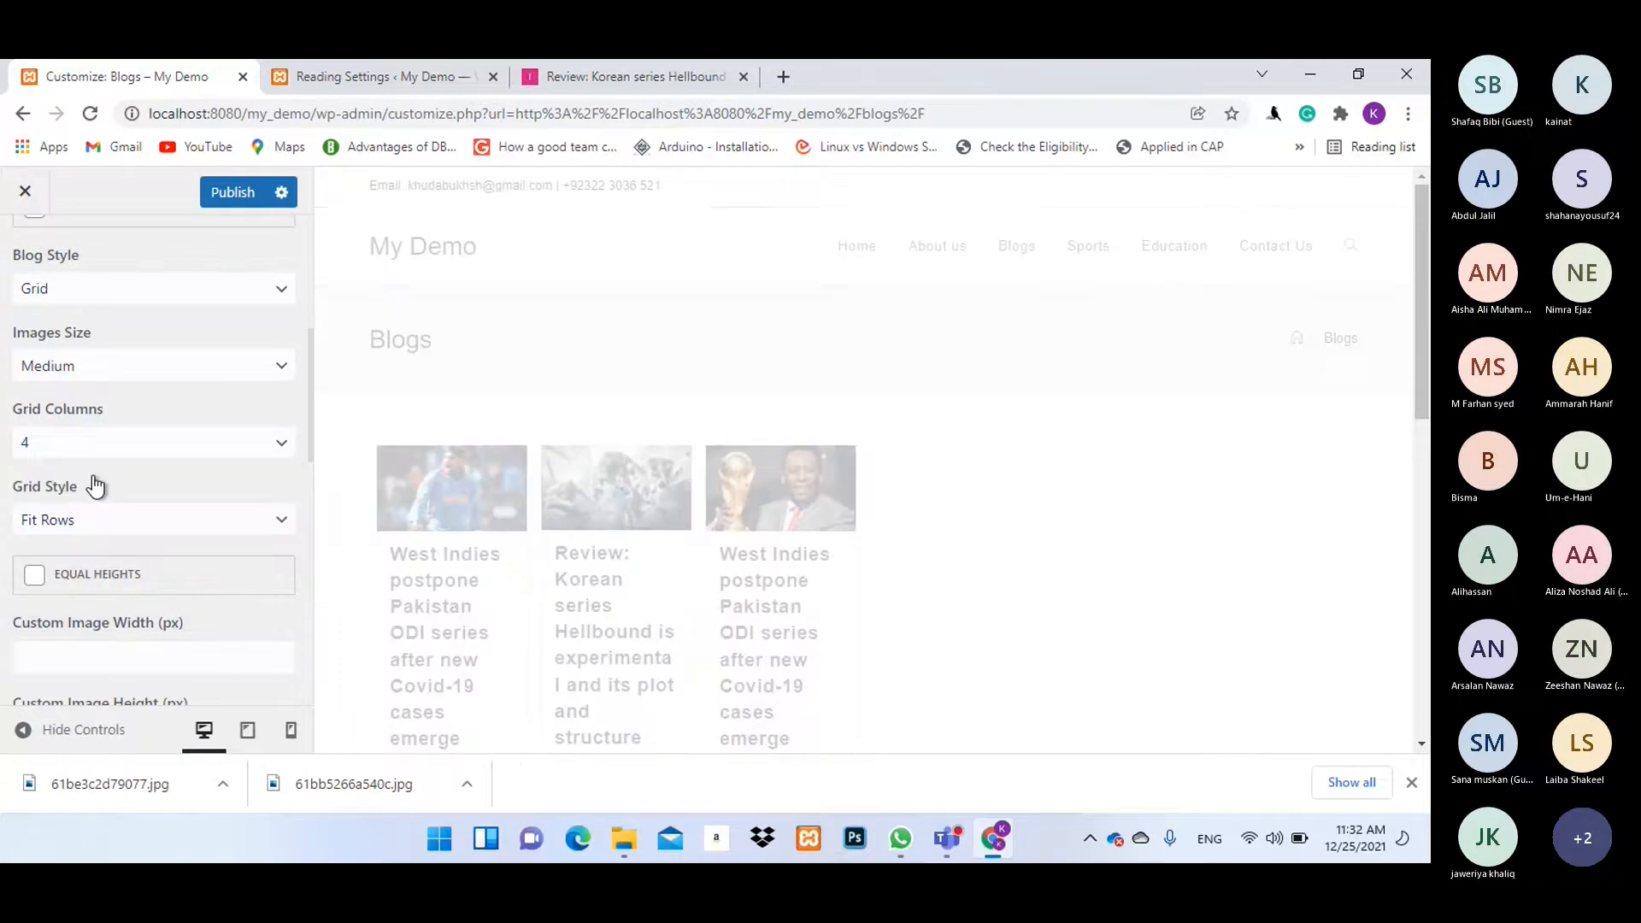
scroll(1012, 489, "down", 2)
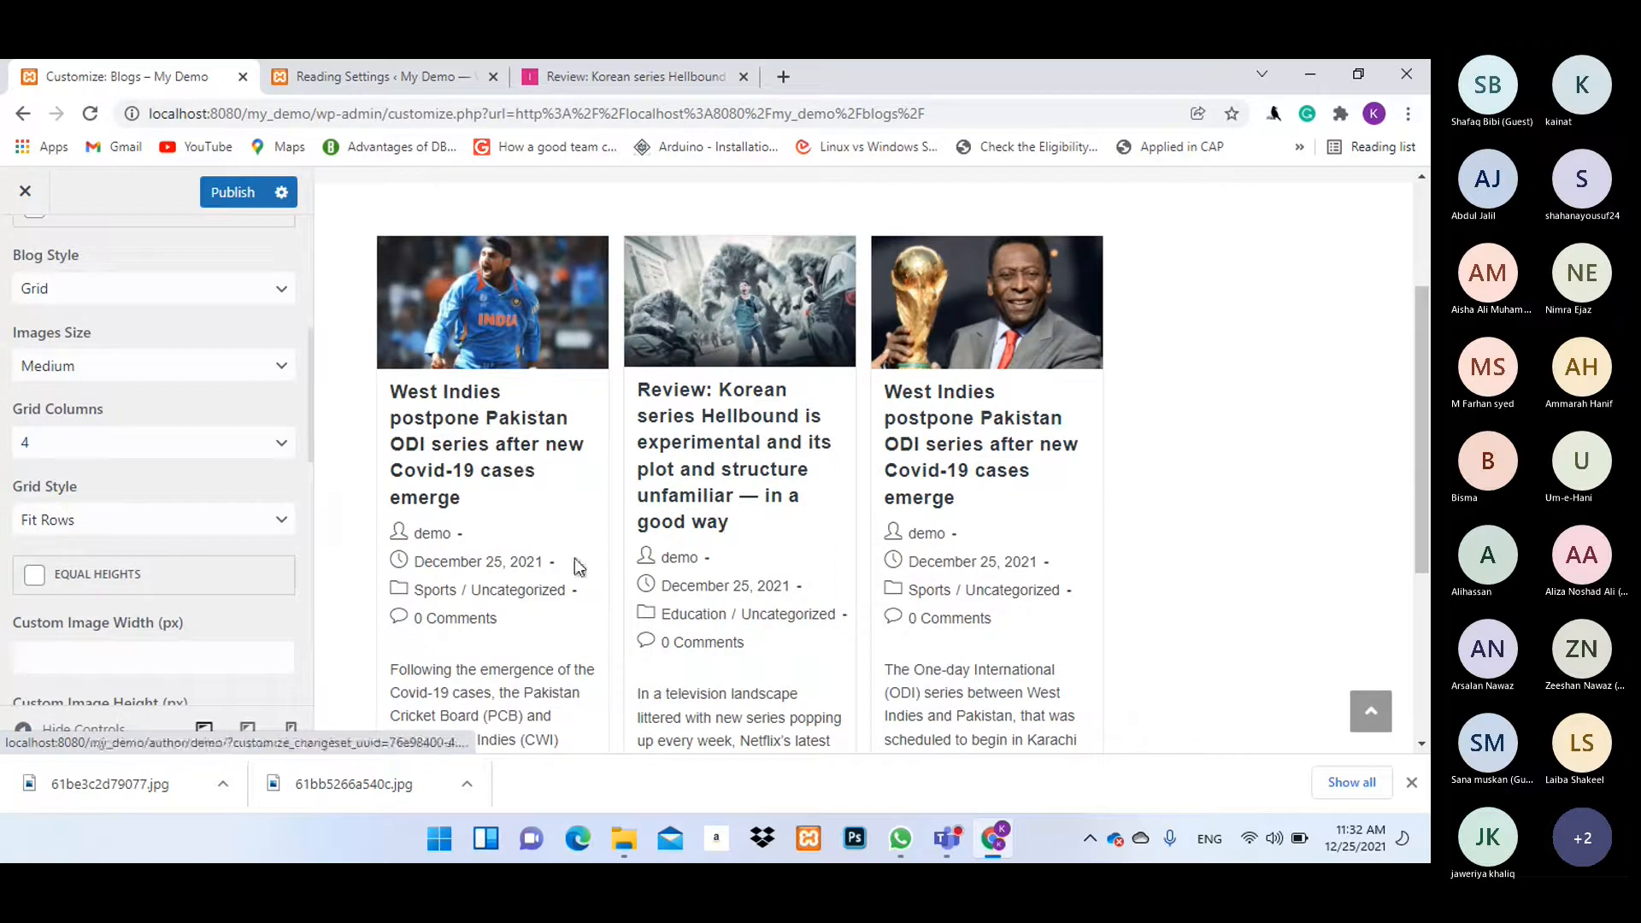
left_click(102, 443)
left_click(59, 494)
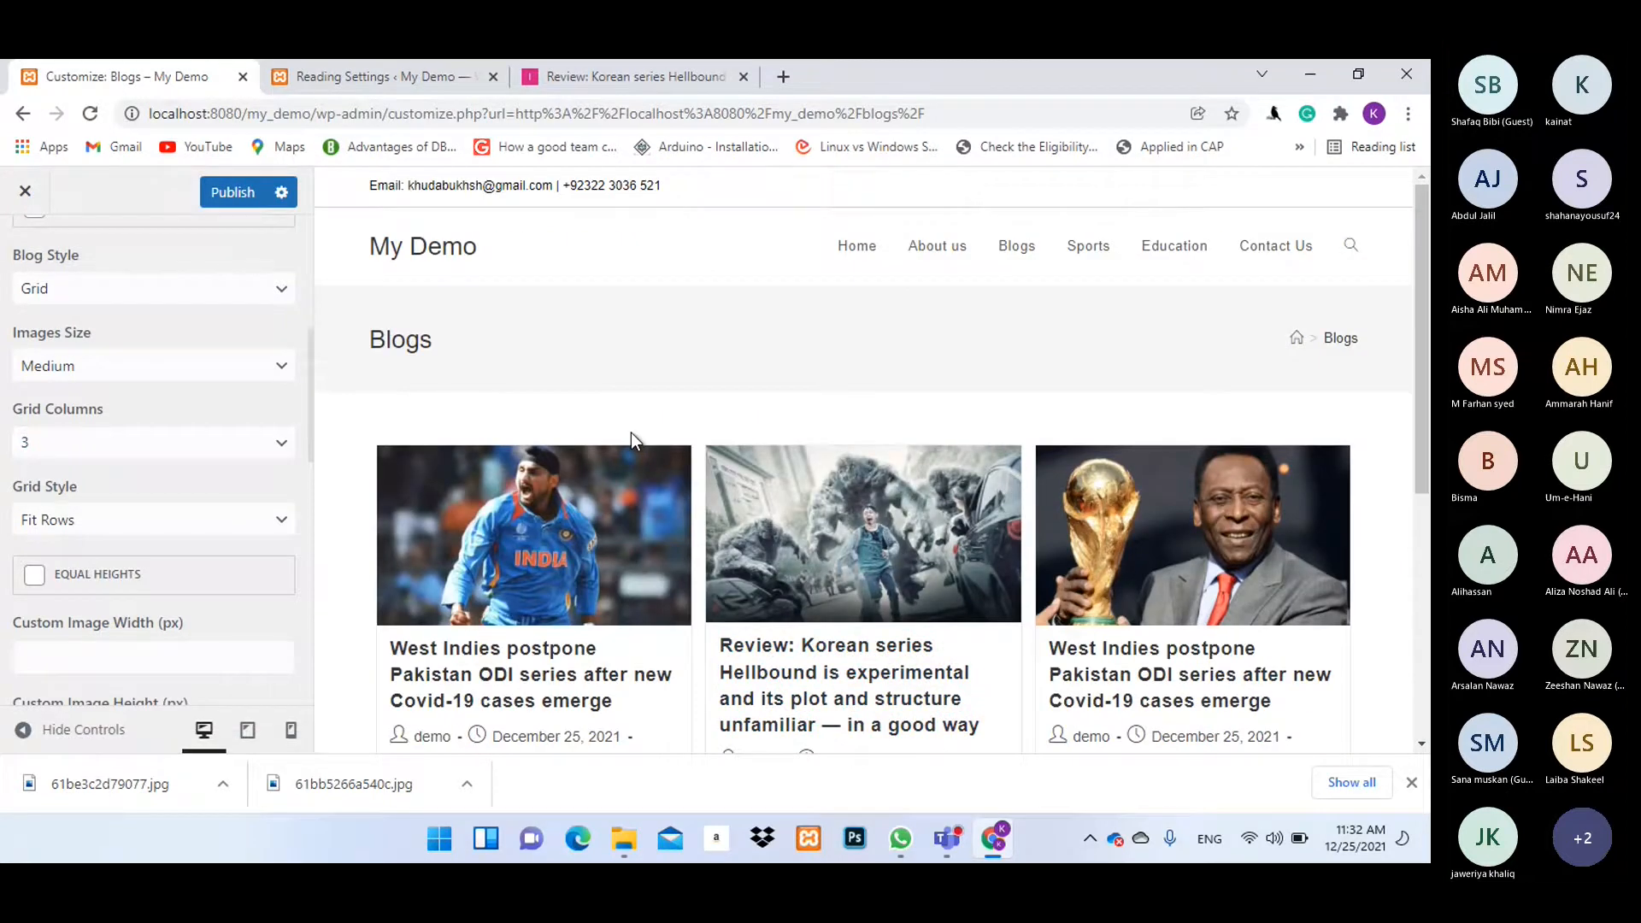
Set the blog entries' grid columns to 4 and publish the changes.
left_click(111, 446)
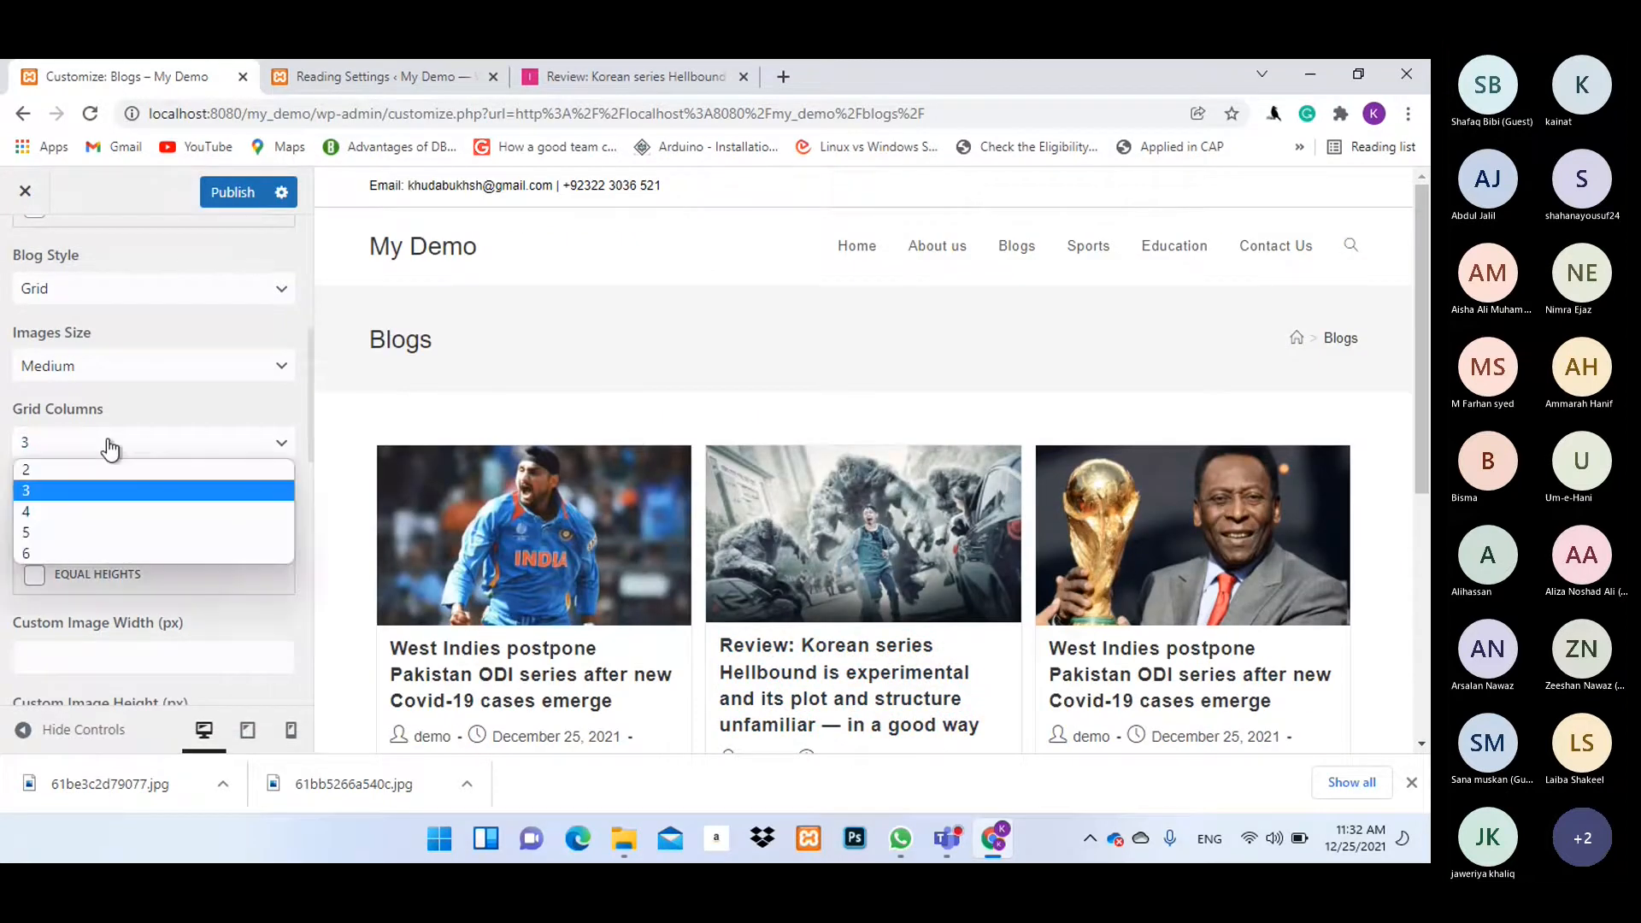
left_click(52, 511)
left_click(230, 197)
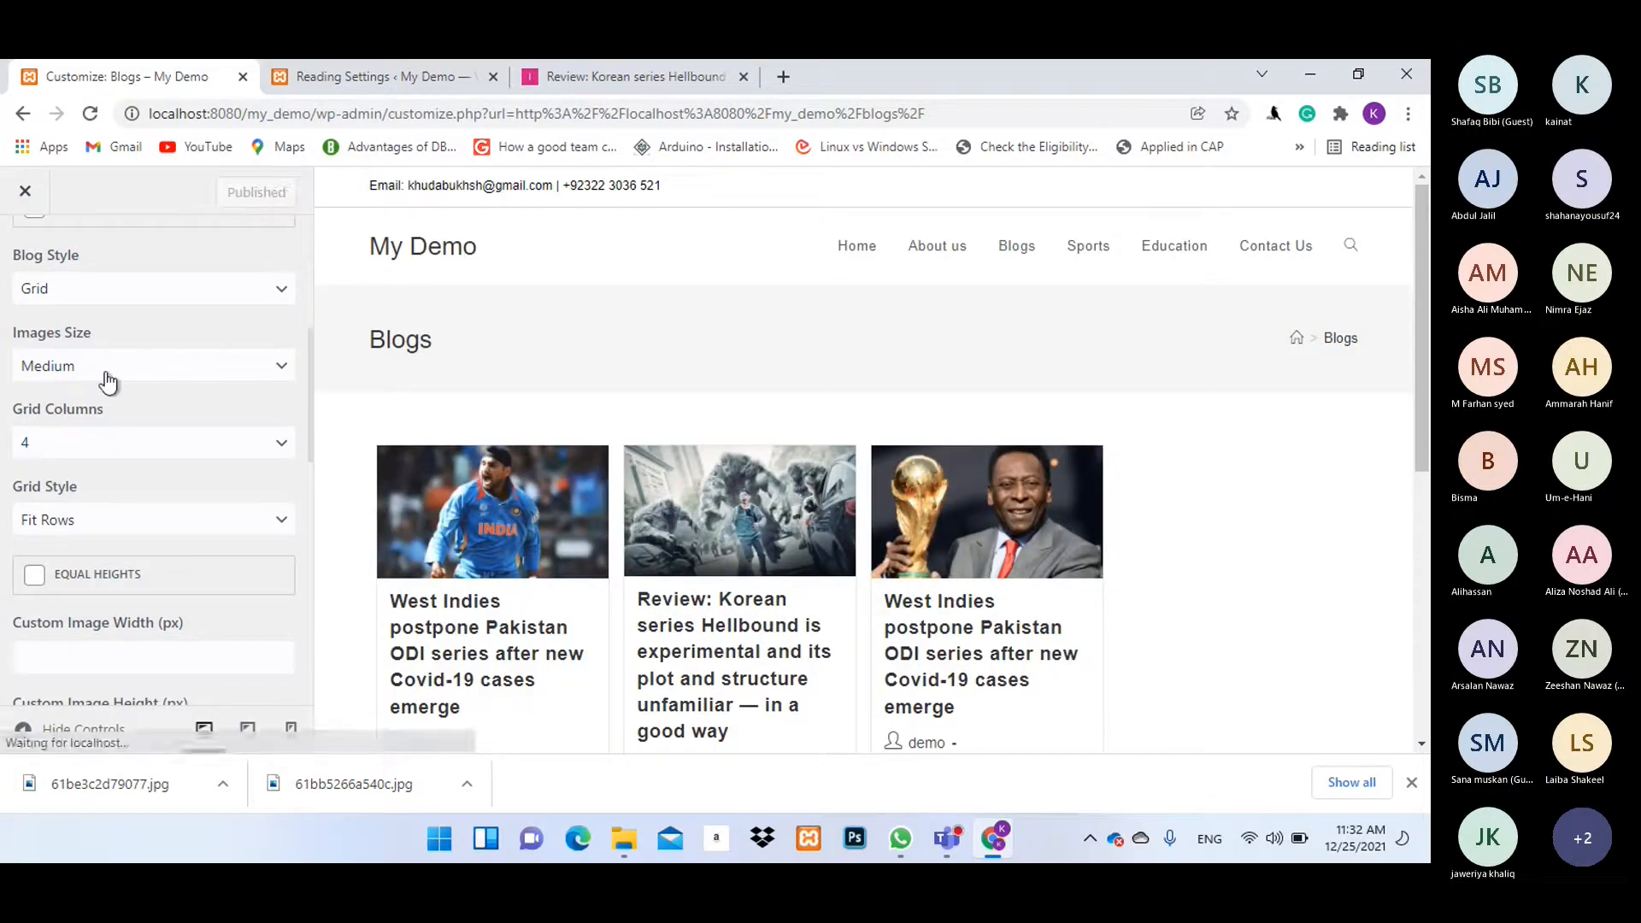
Close the customizer and look over the entries on the live Blogs page.
scroll(116, 393, "up", 5)
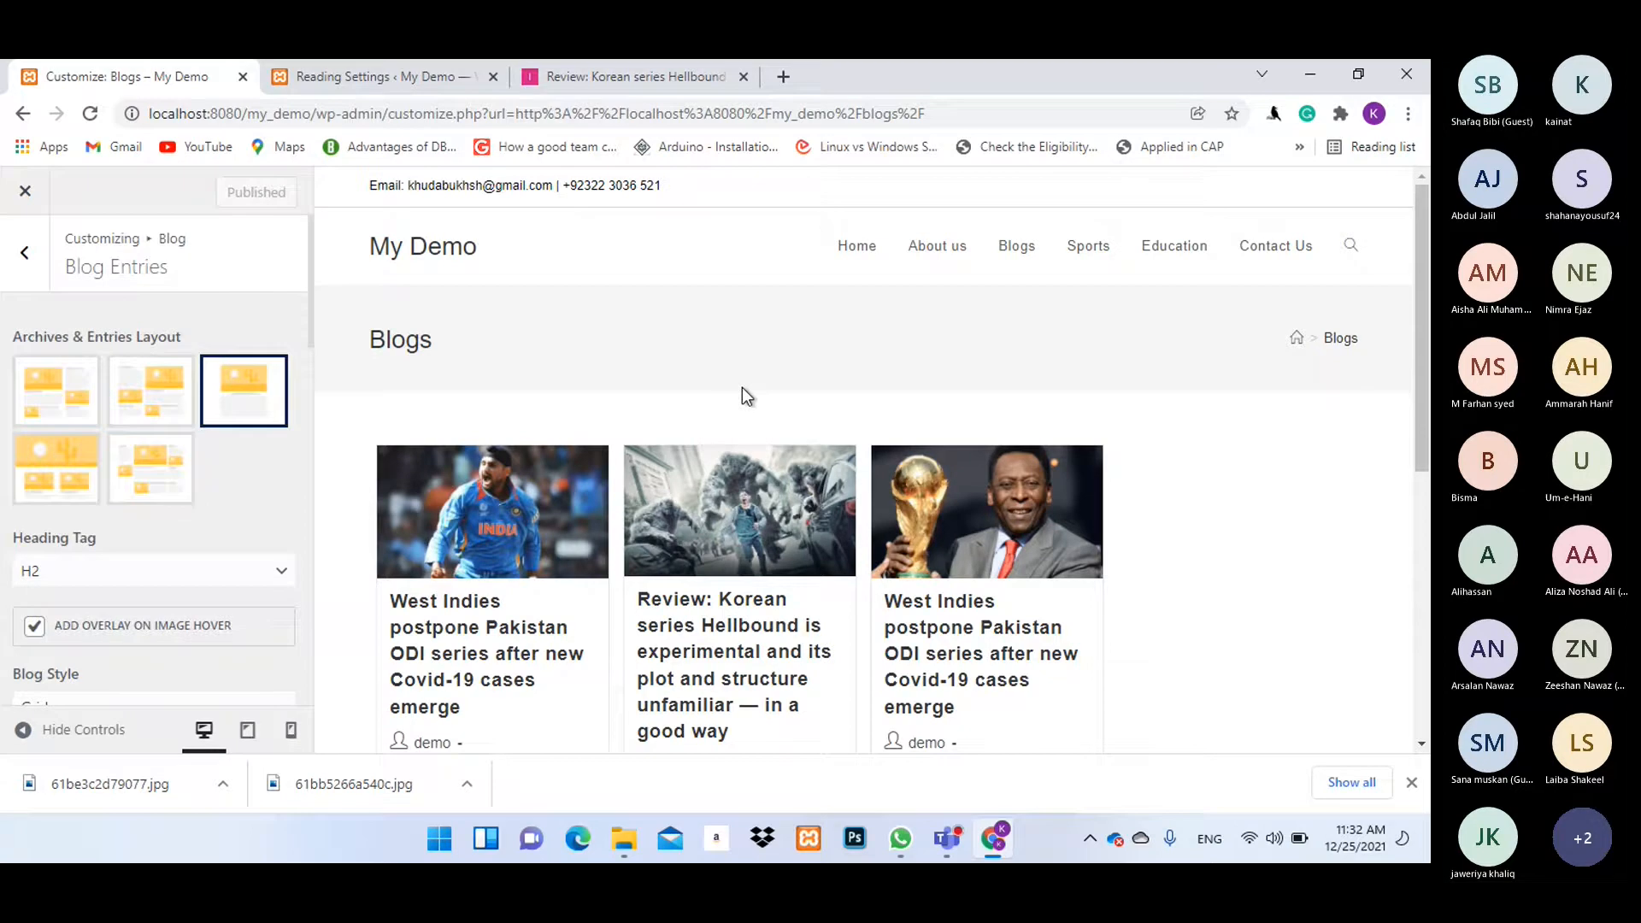
left_click(24, 193)
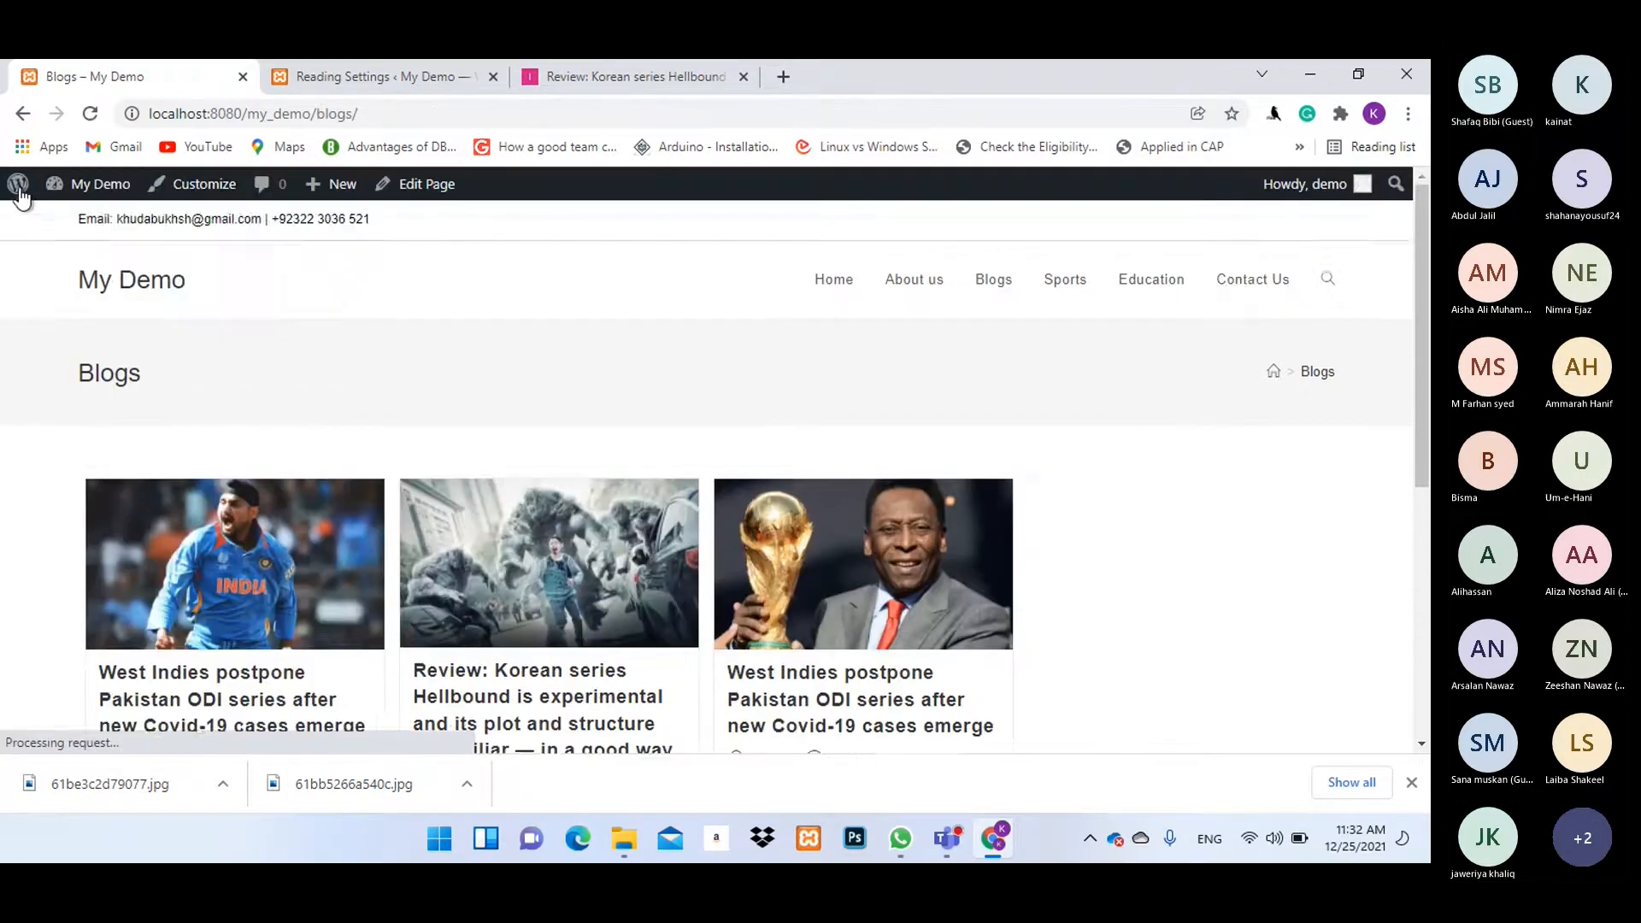
scroll(1163, 499, "down", 3)
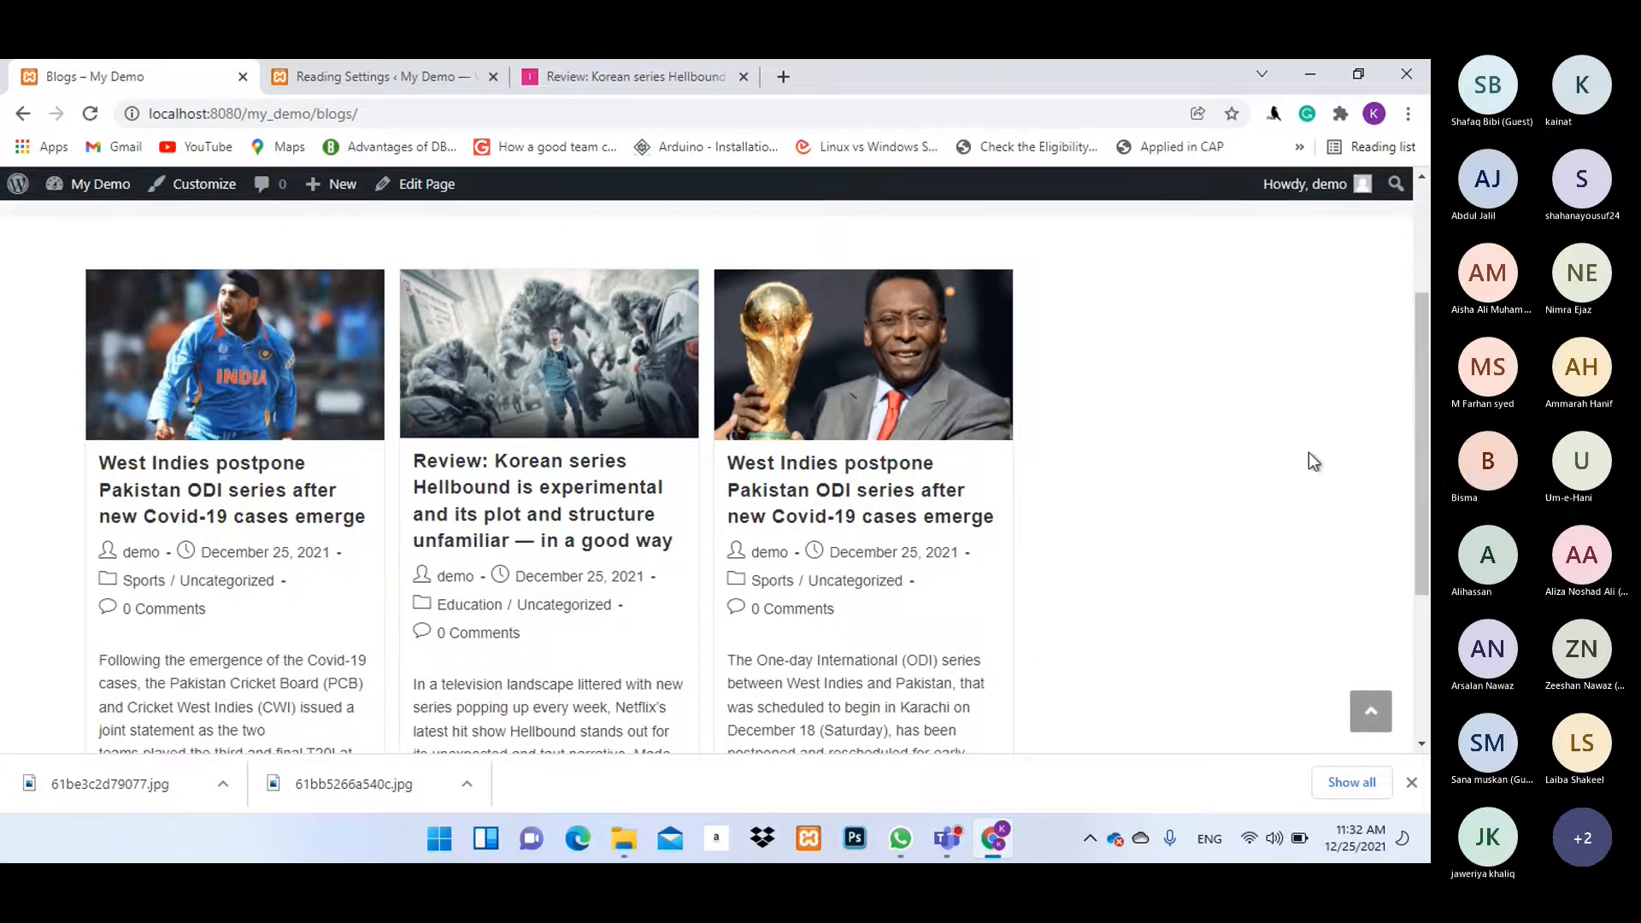
scroll(1309, 457, "down", 3)
scroll(1307, 461, "up", 6)
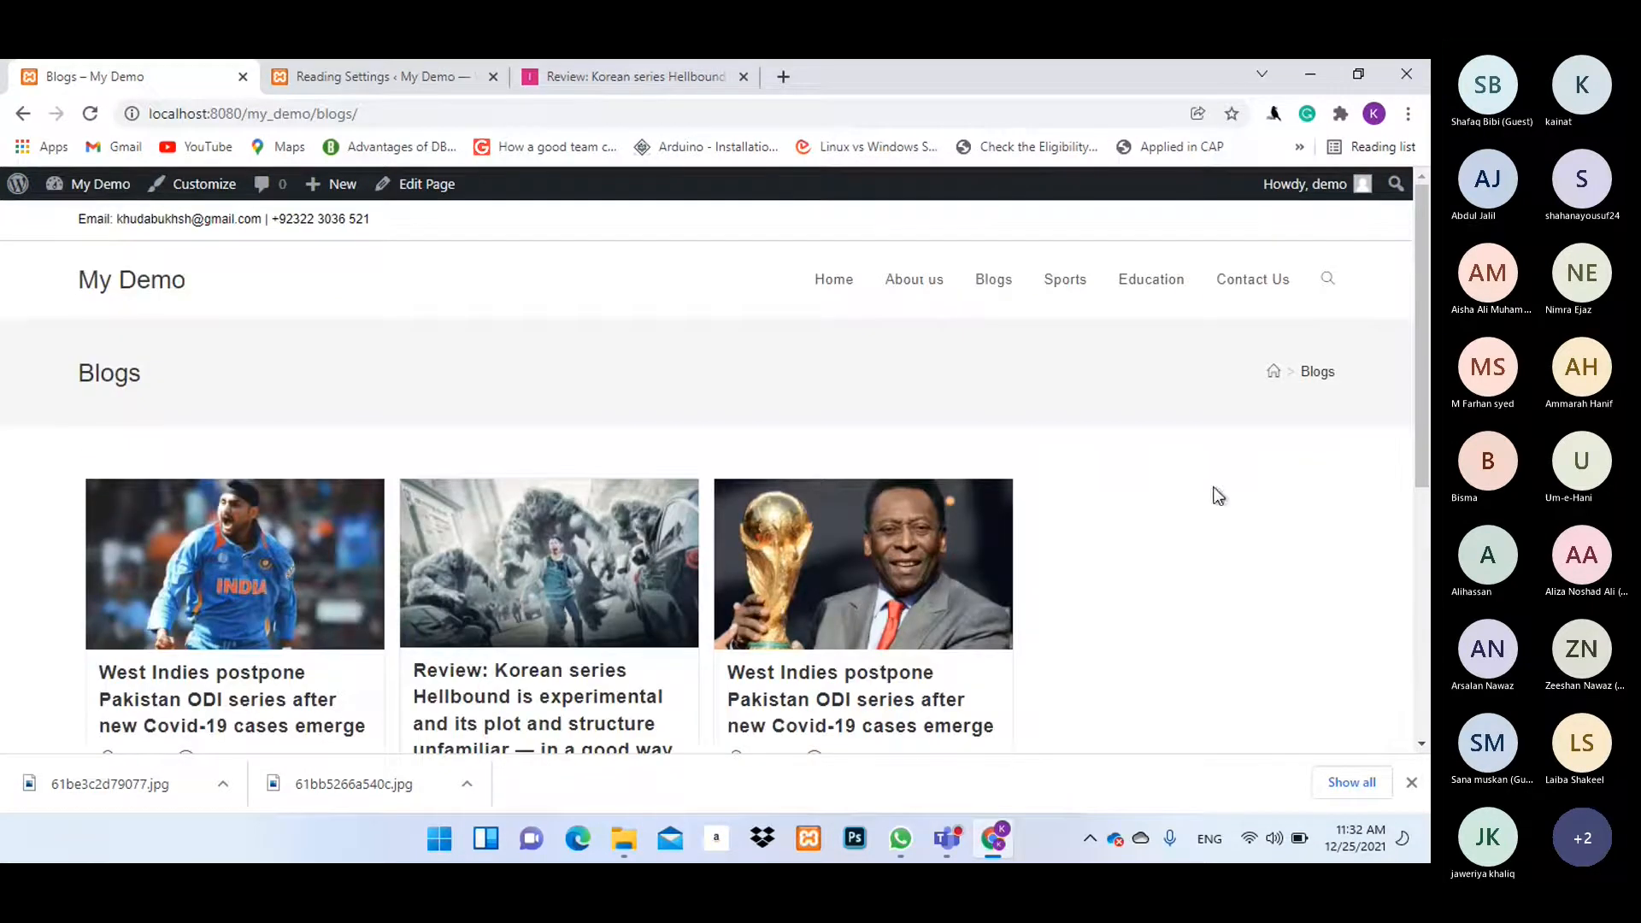
Reopen the site customizer from the Blogs page and go to the grid options of Blog Entries.
left_click(180, 190)
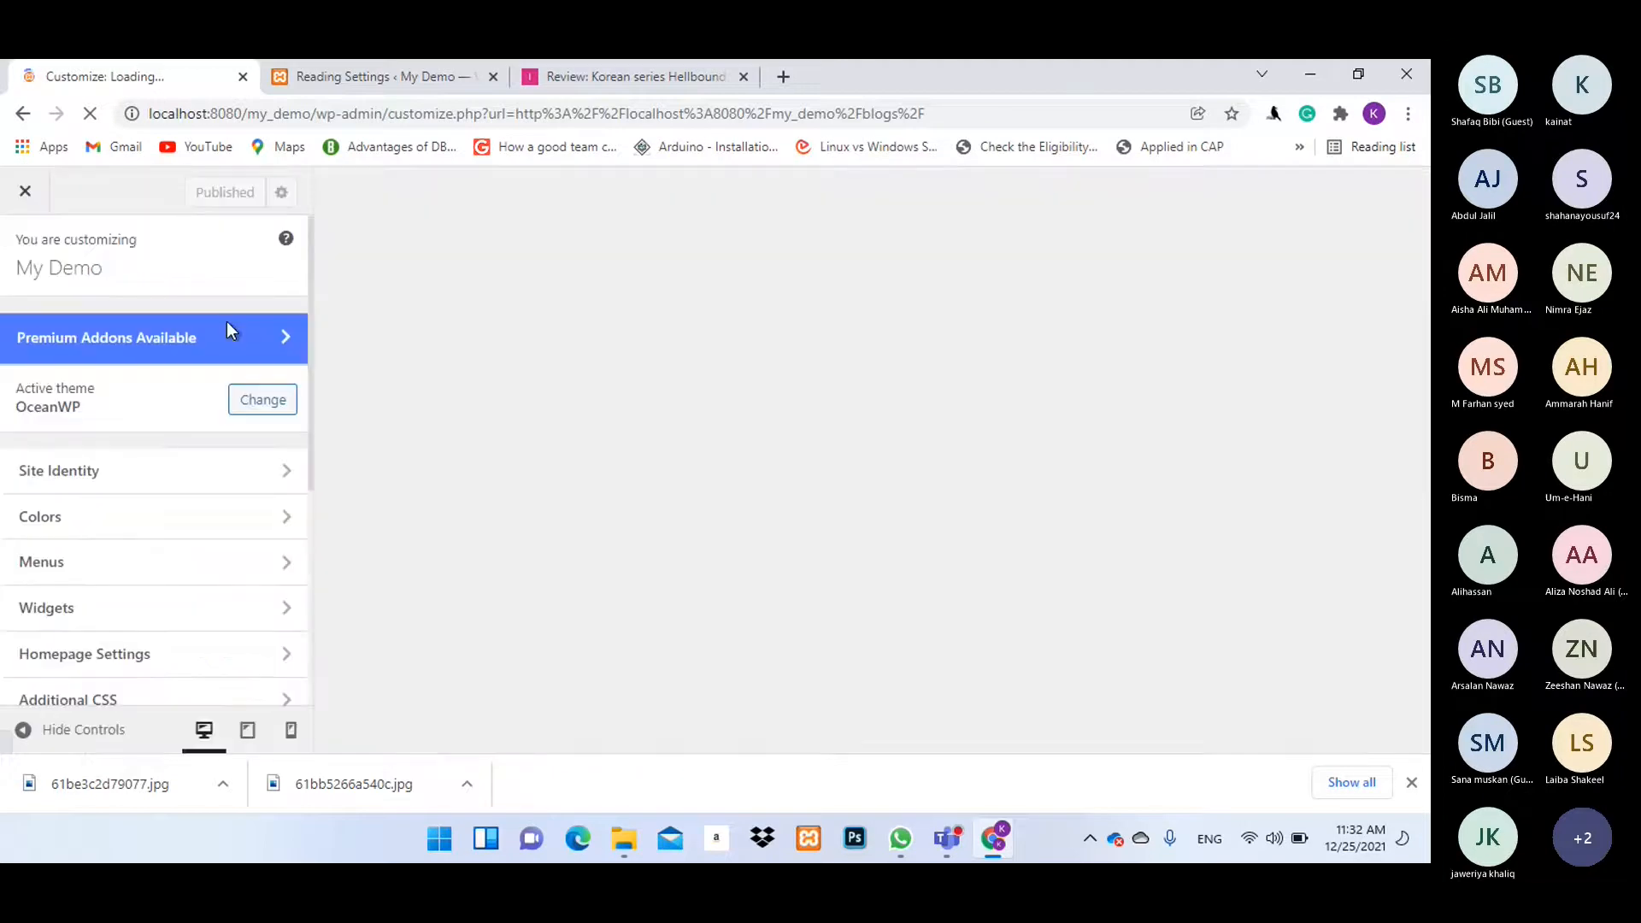
scroll(146, 421, "down", 4)
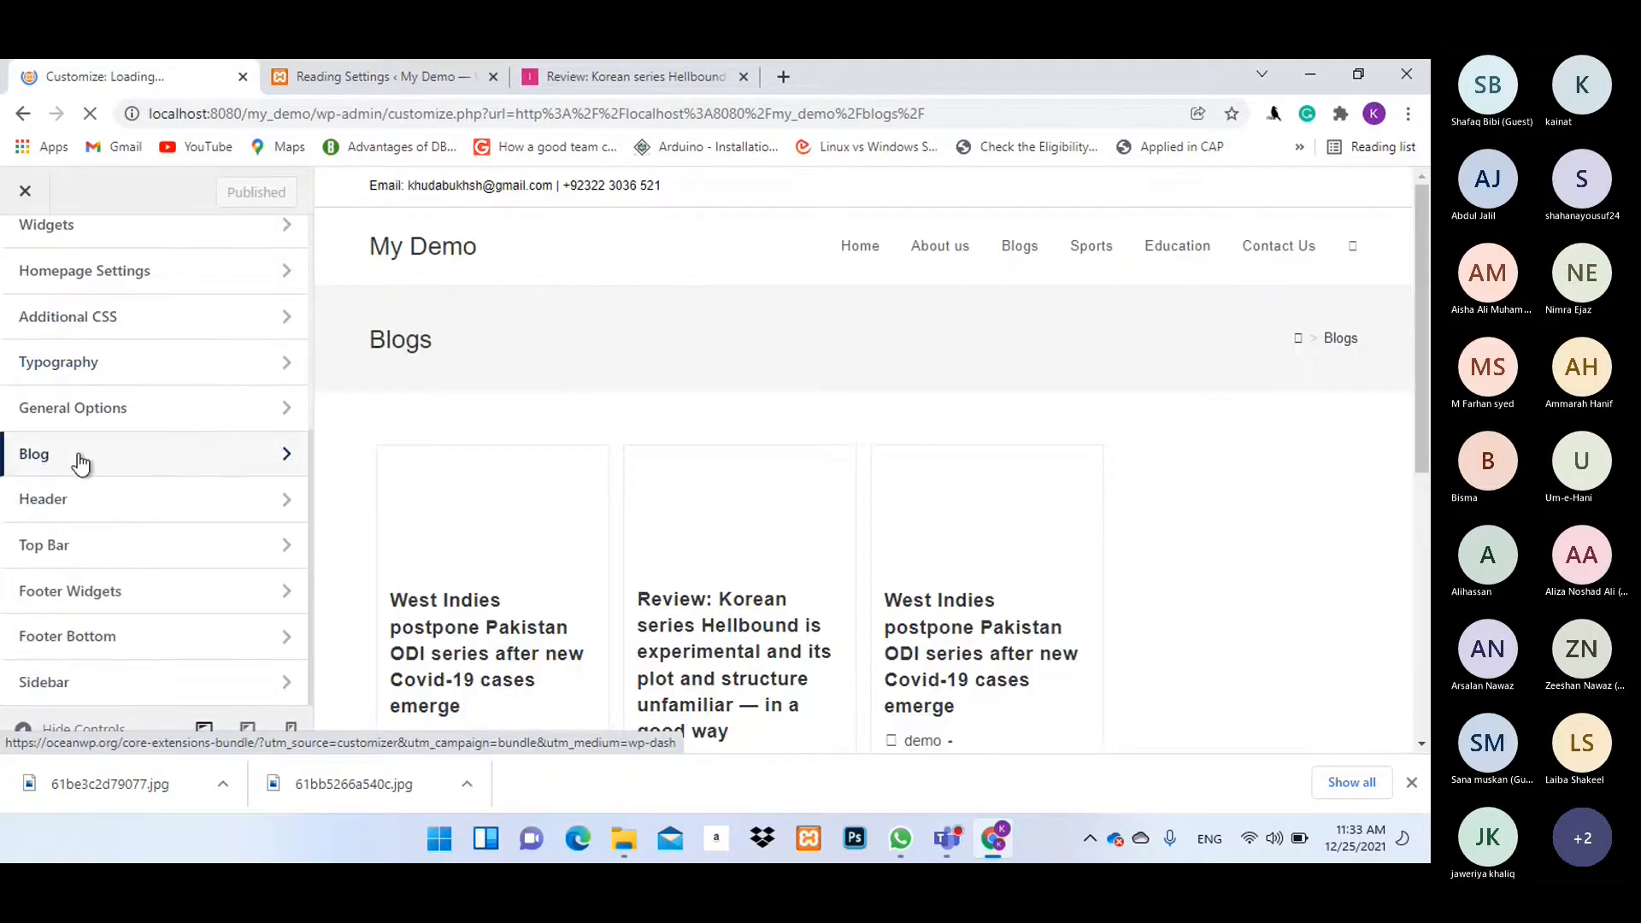
left_click(79, 454)
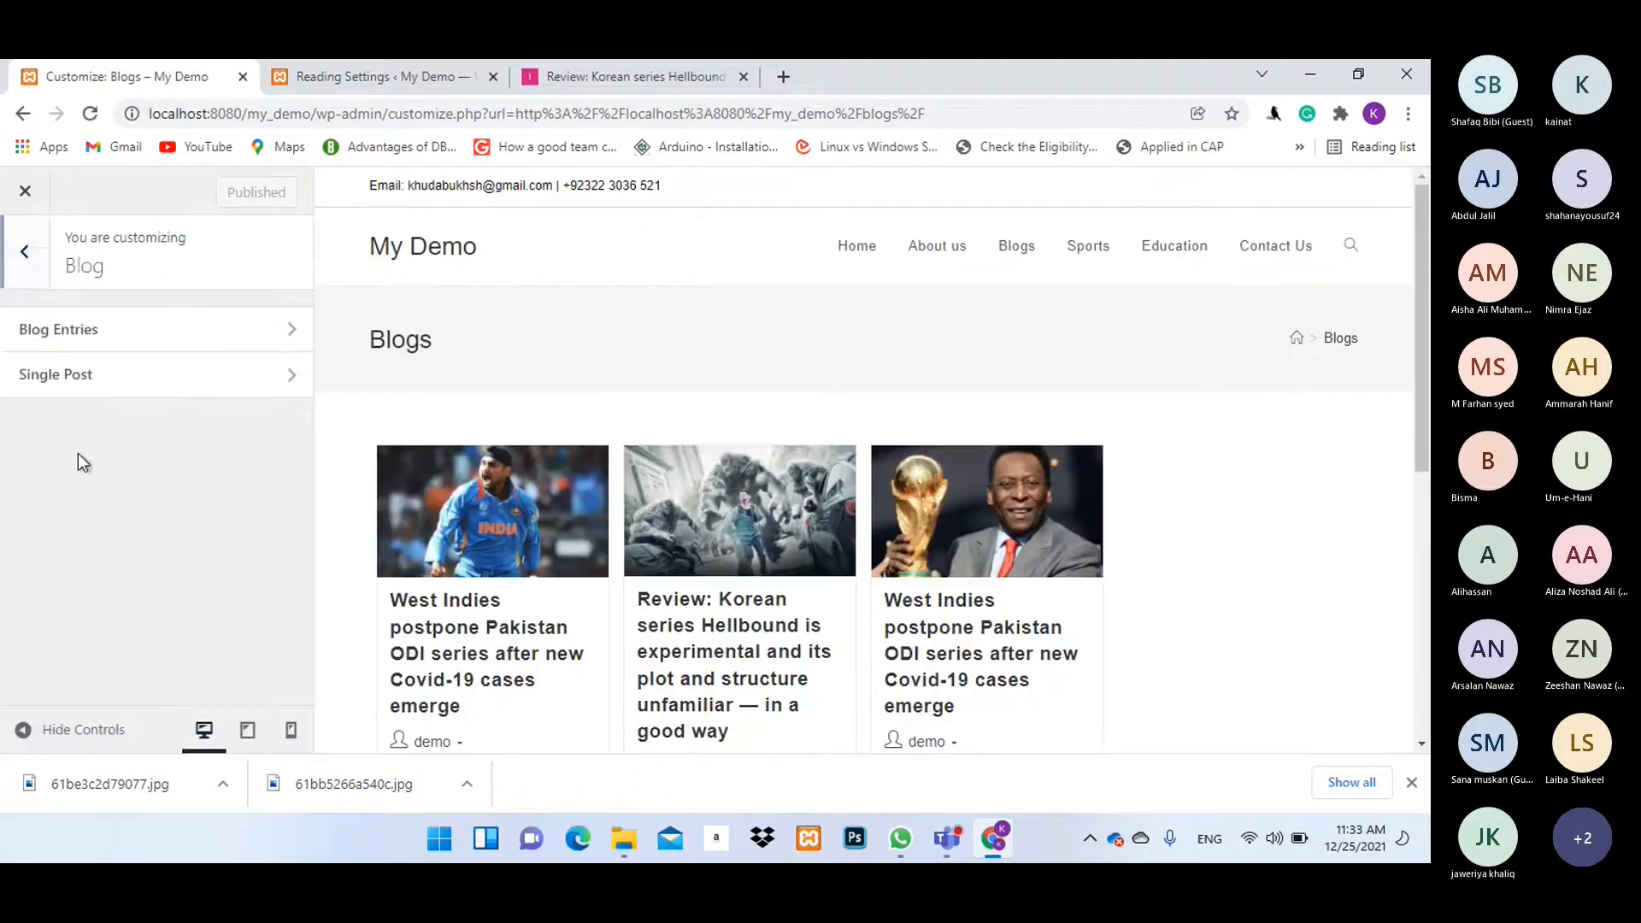
left_click(120, 334)
scroll(212, 395, "down", 8)
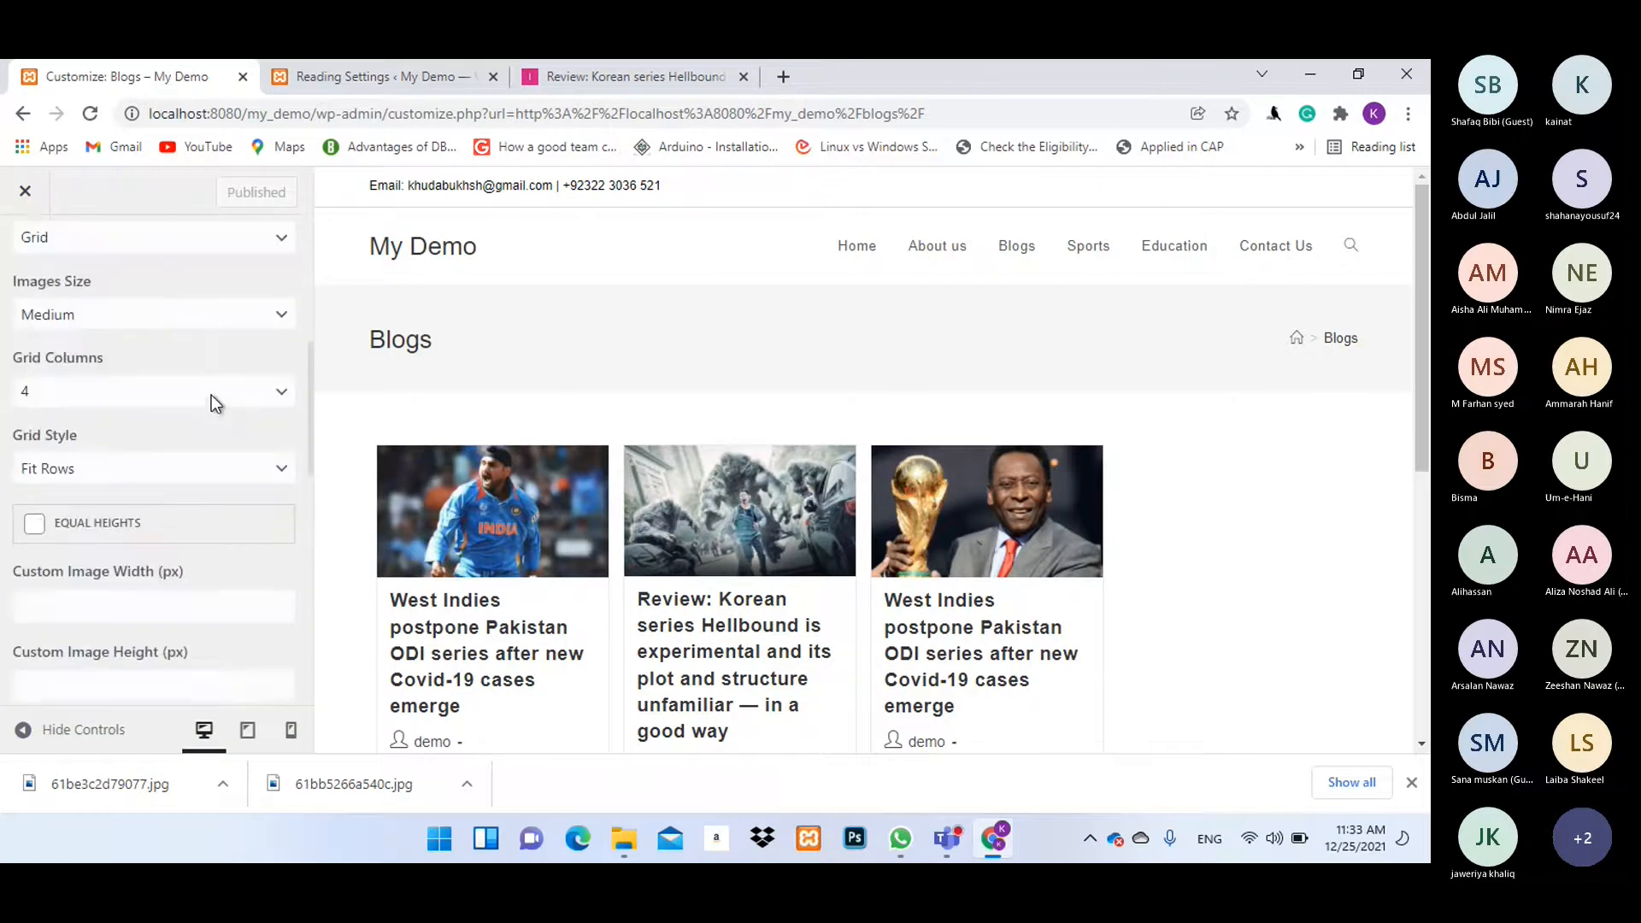
scroll(198, 393, "up", 3)
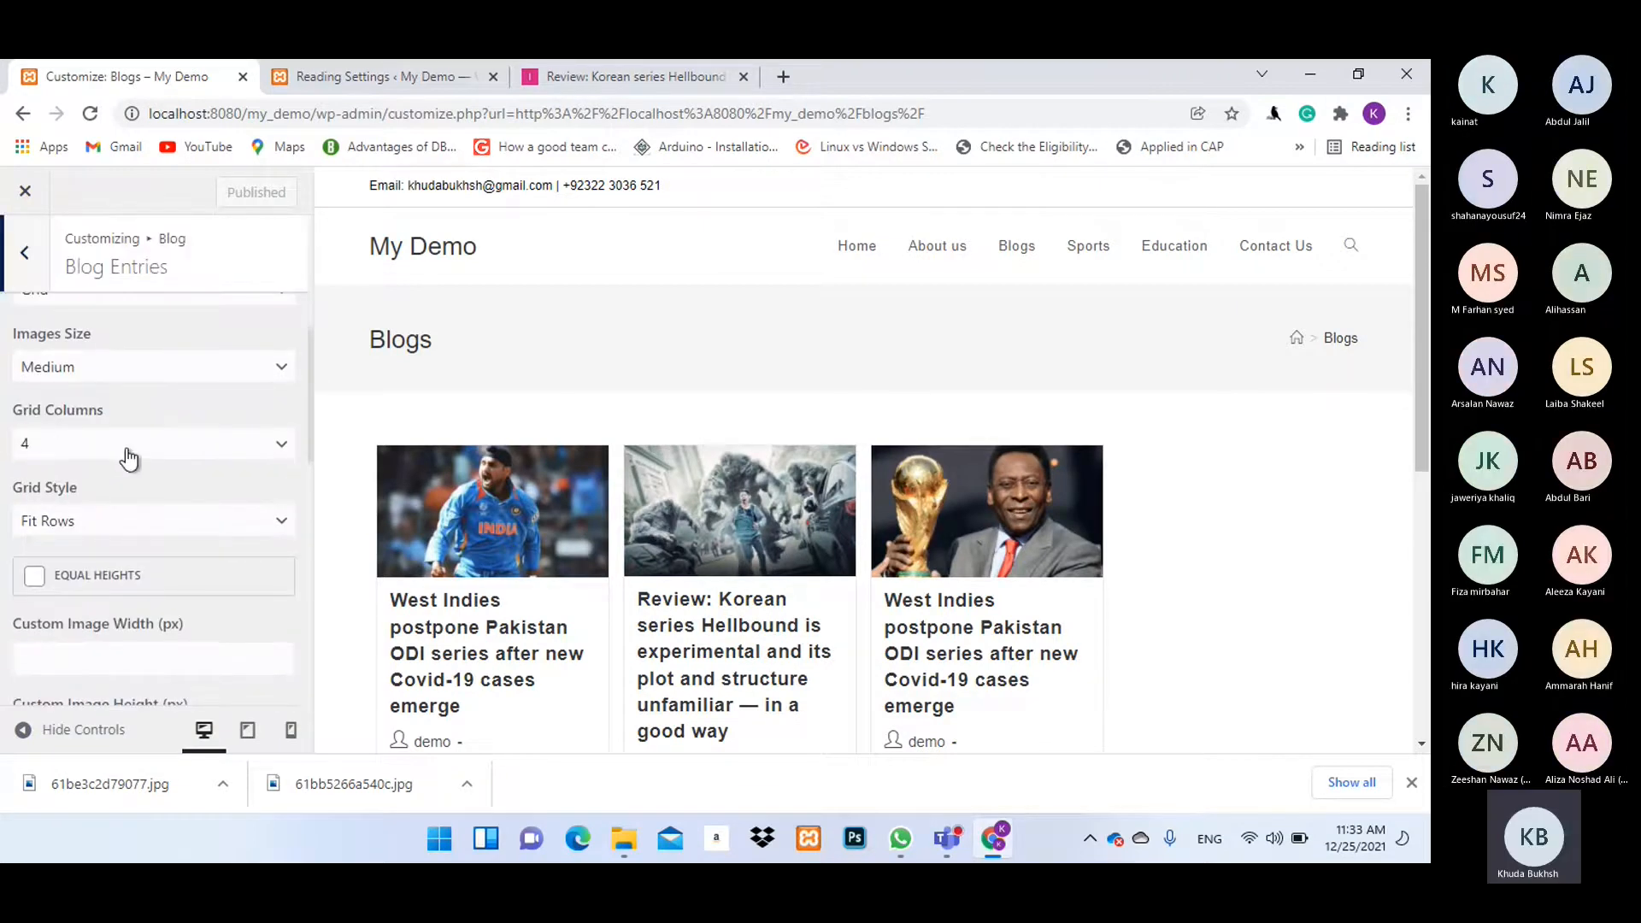
scroll(212, 433, "down", 1)
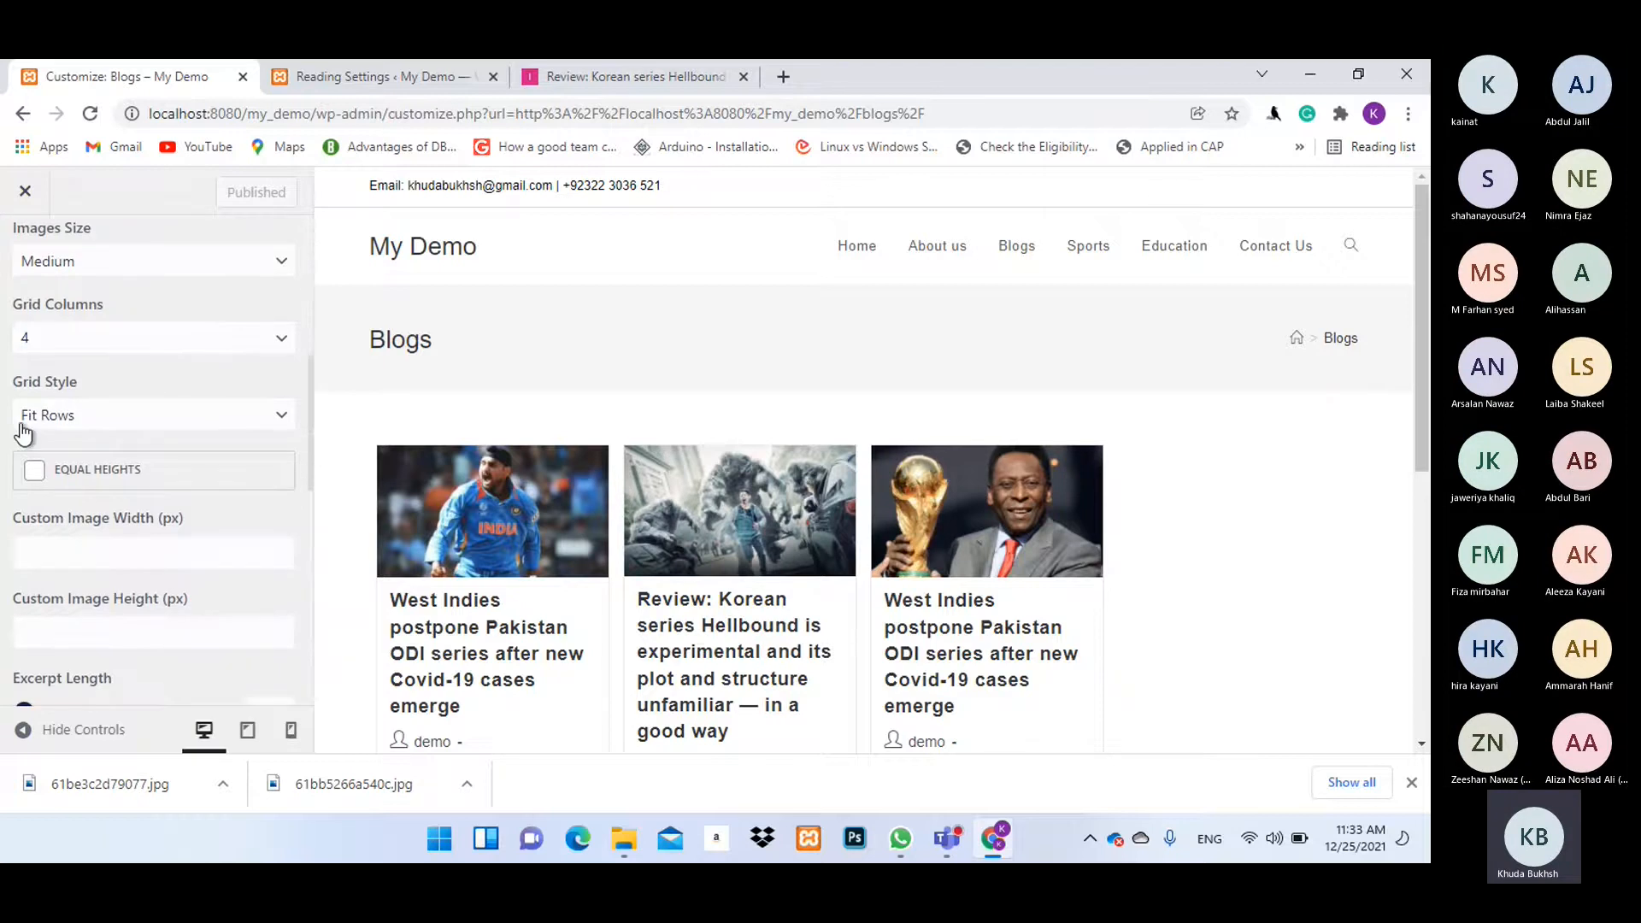
Try the Masonry grid style for the blog entries and return to Fit Rows.
left_click(263, 420)
left_click(74, 459)
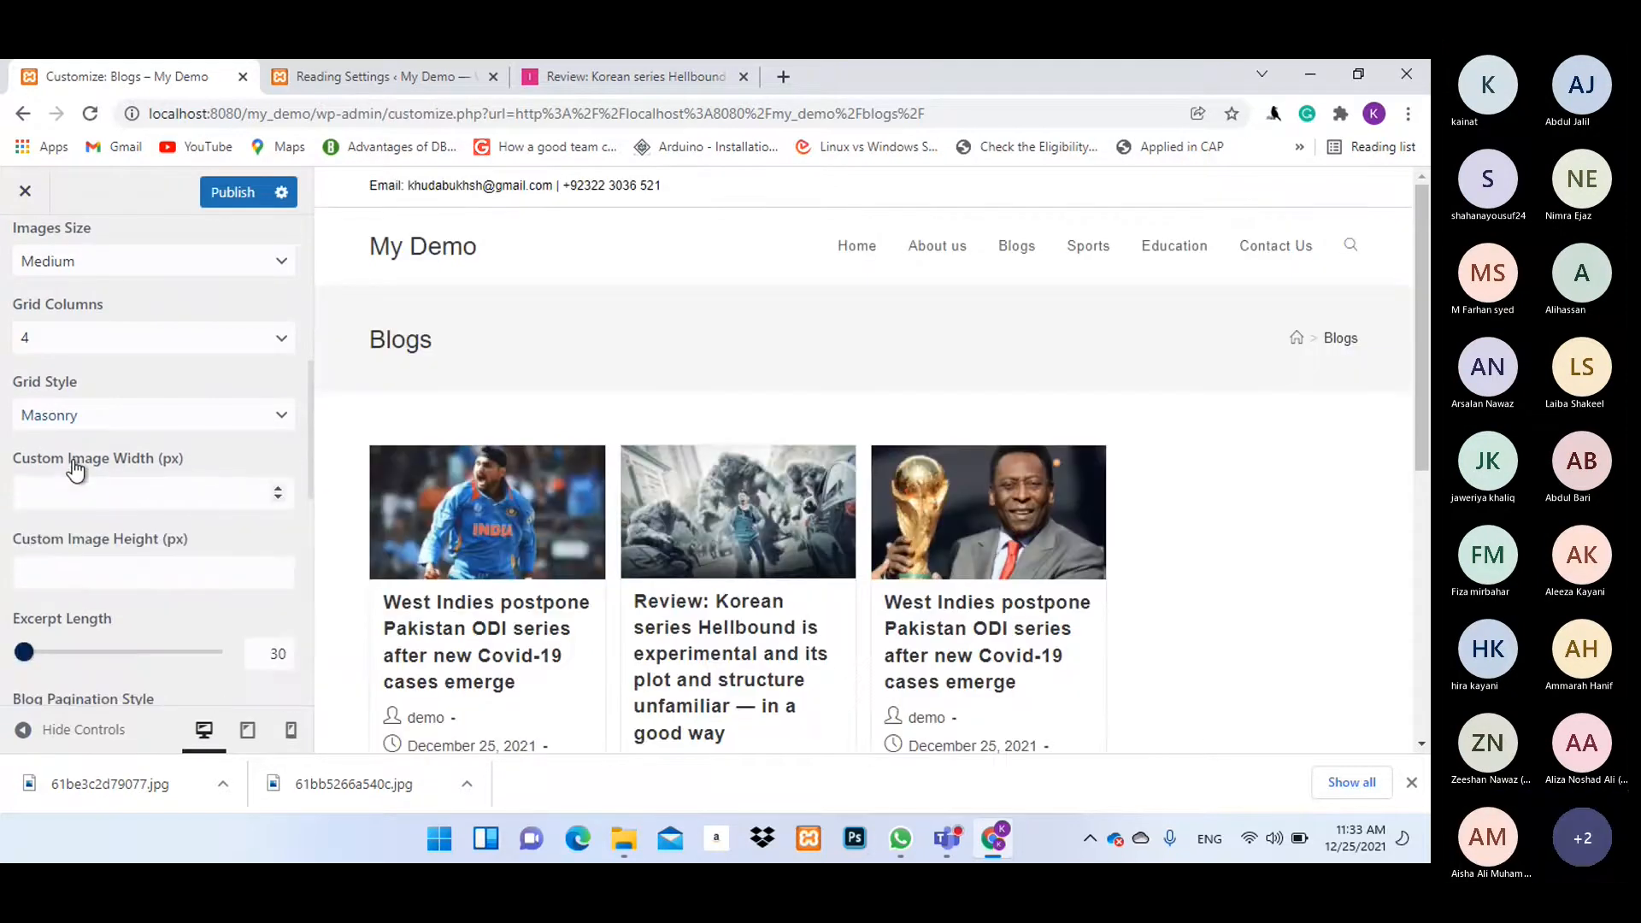
left_click(103, 417)
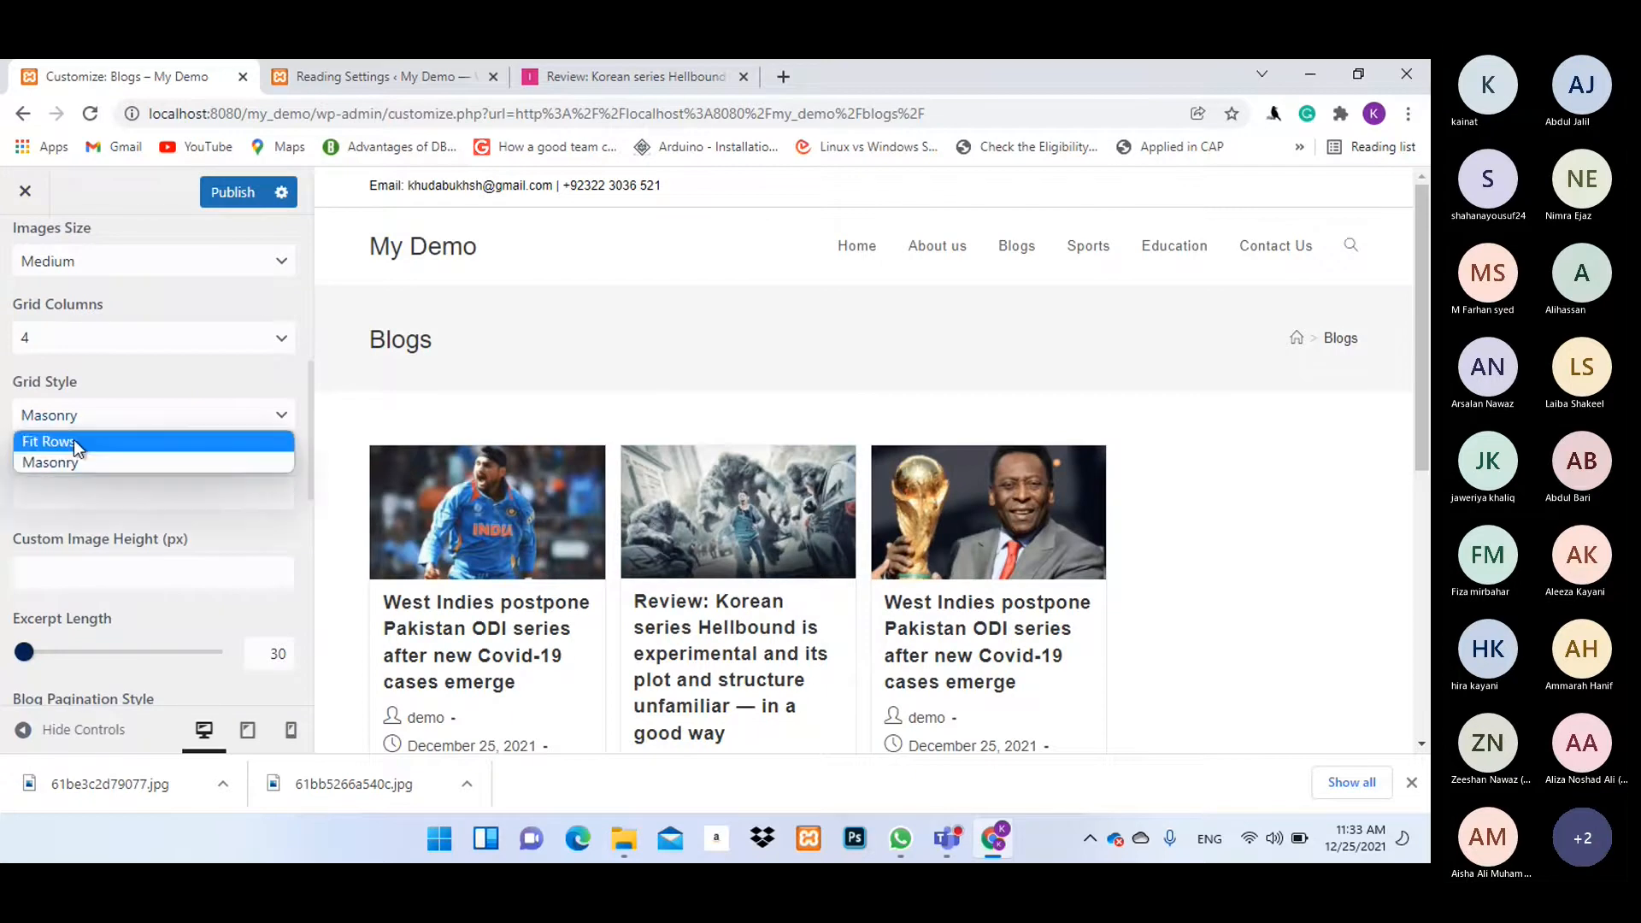
left_click(74, 439)
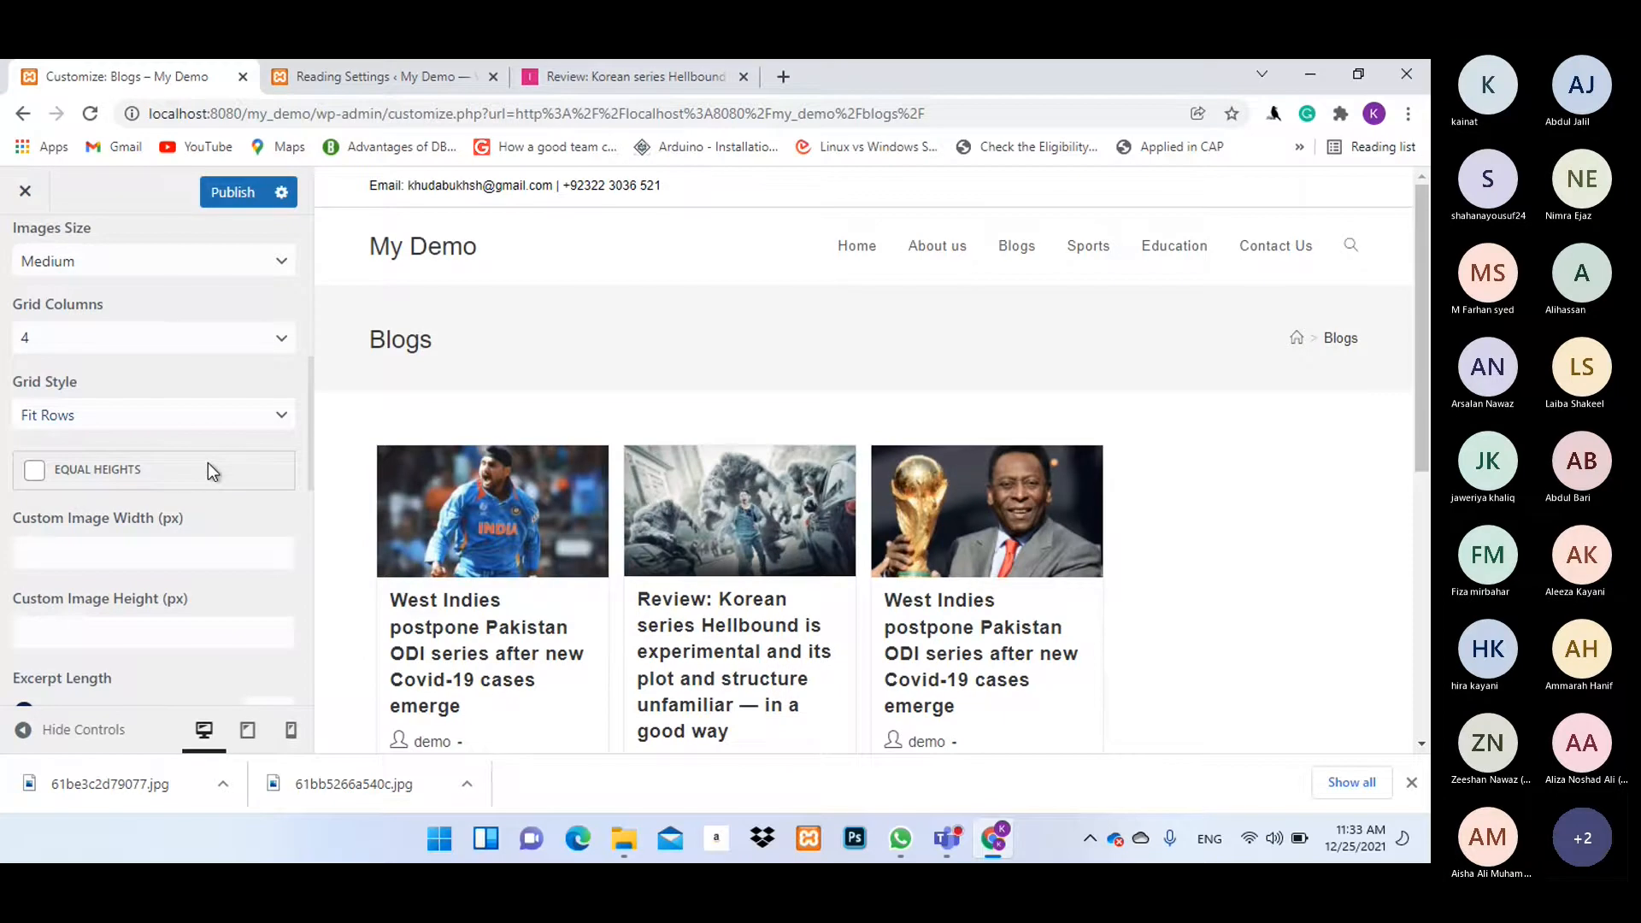
Enable equal heights for the grid entries and check the entry boxes in the preview.
scroll(208, 463, "down", 1)
left_click(34, 366)
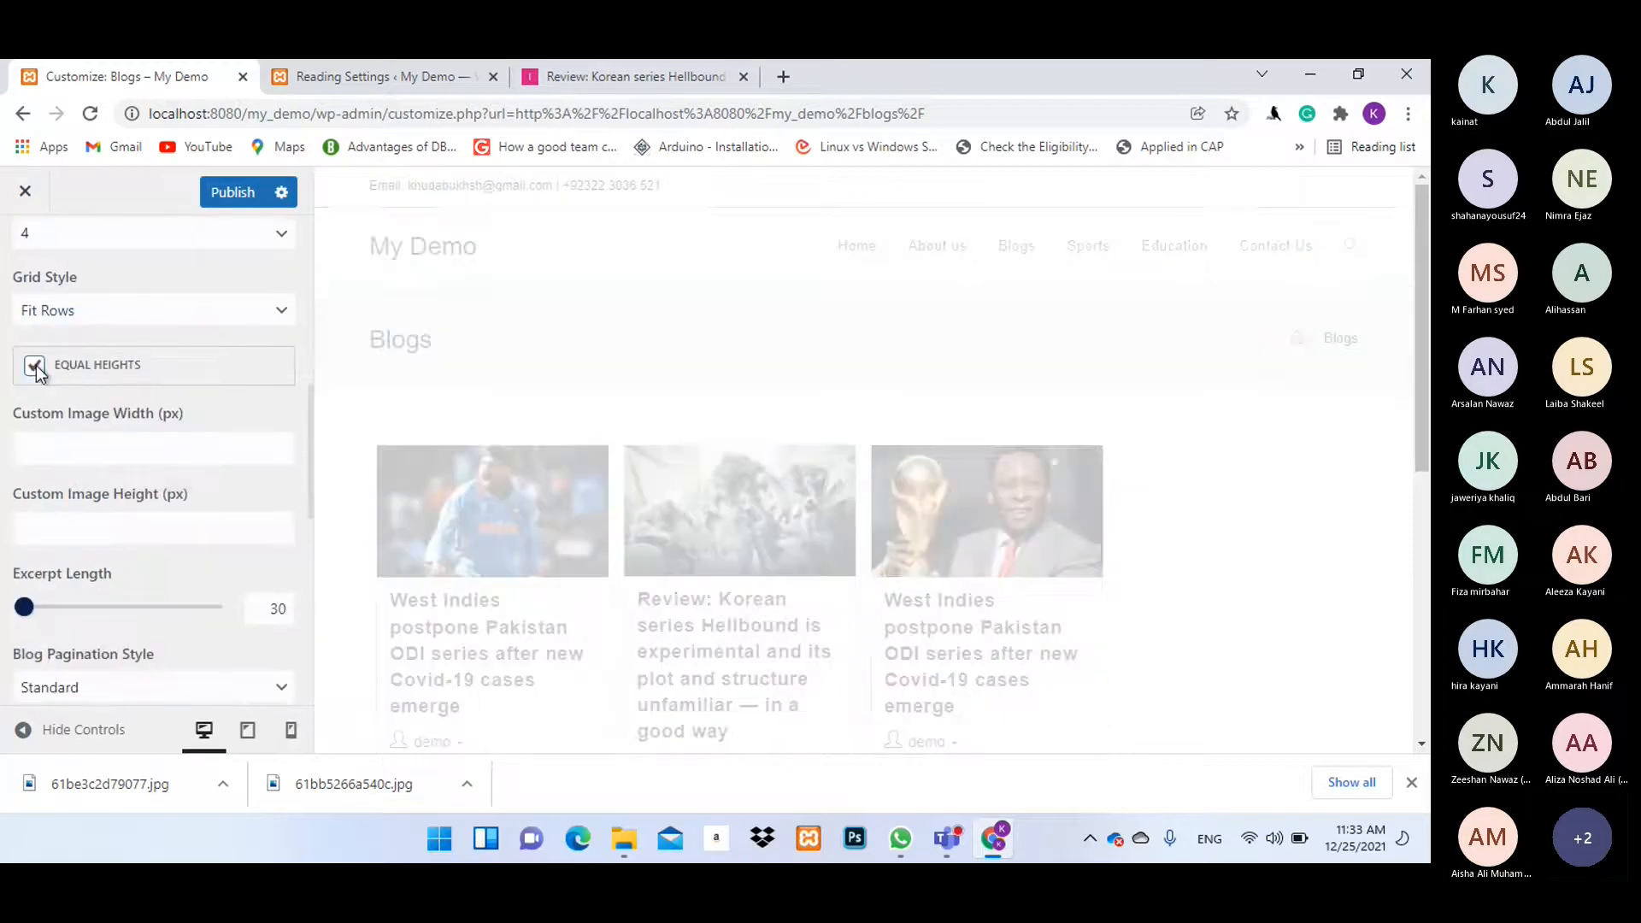
scroll(882, 515, "down", 5)
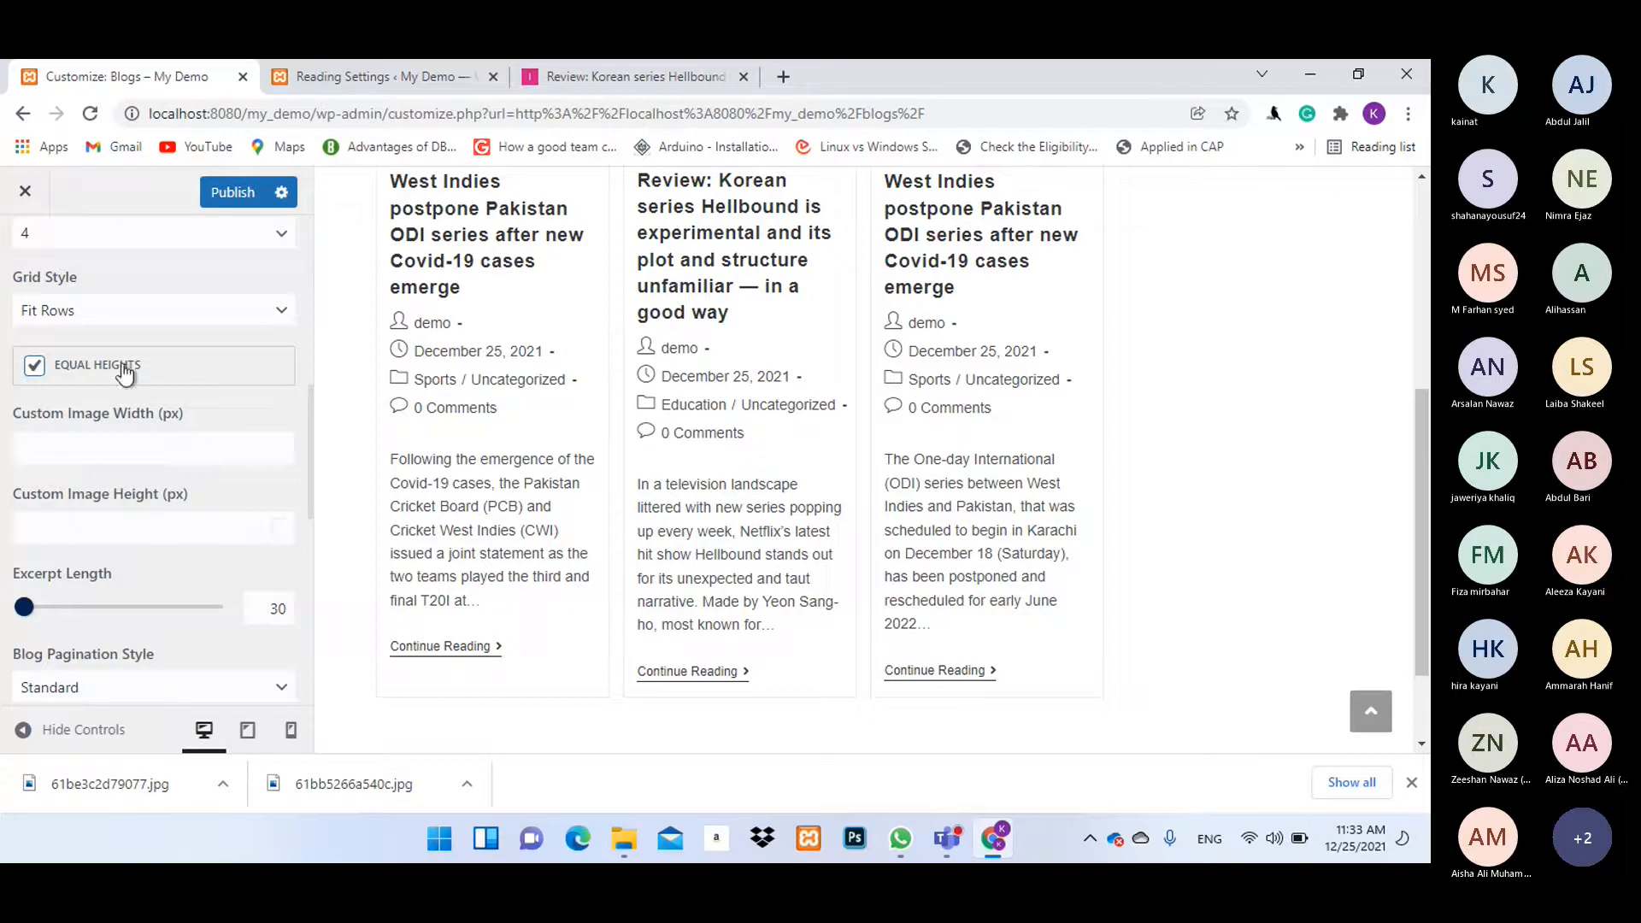
Try excerpt lengths of 97 and 0 for the blog entries and check the excerpts in the preview.
left_click(116, 458)
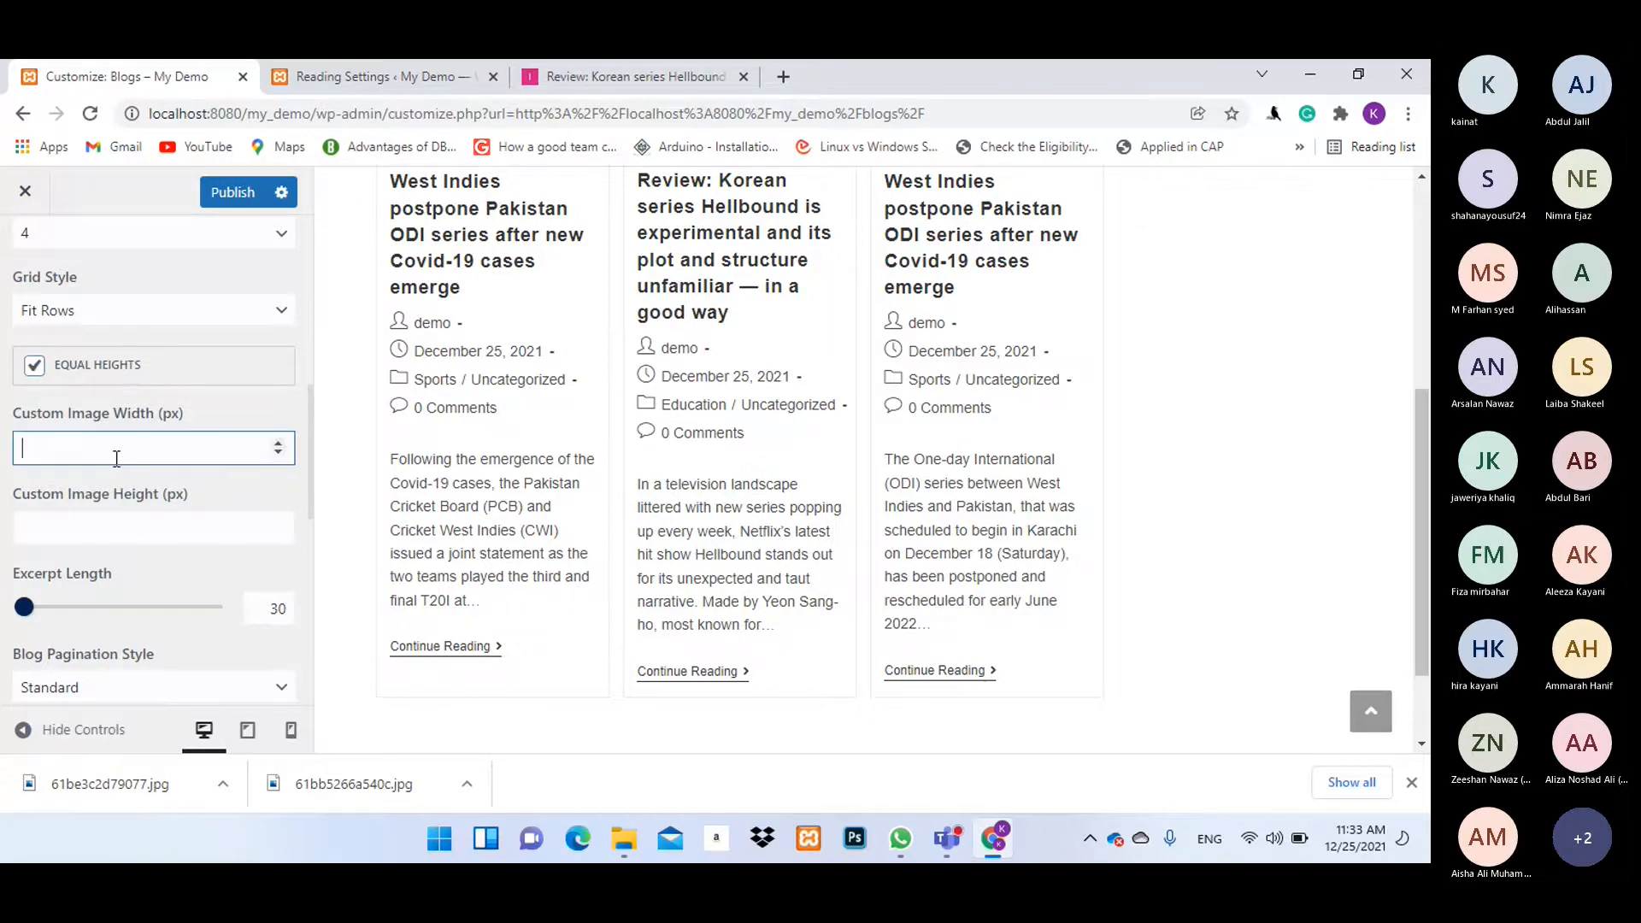
left_click(117, 525)
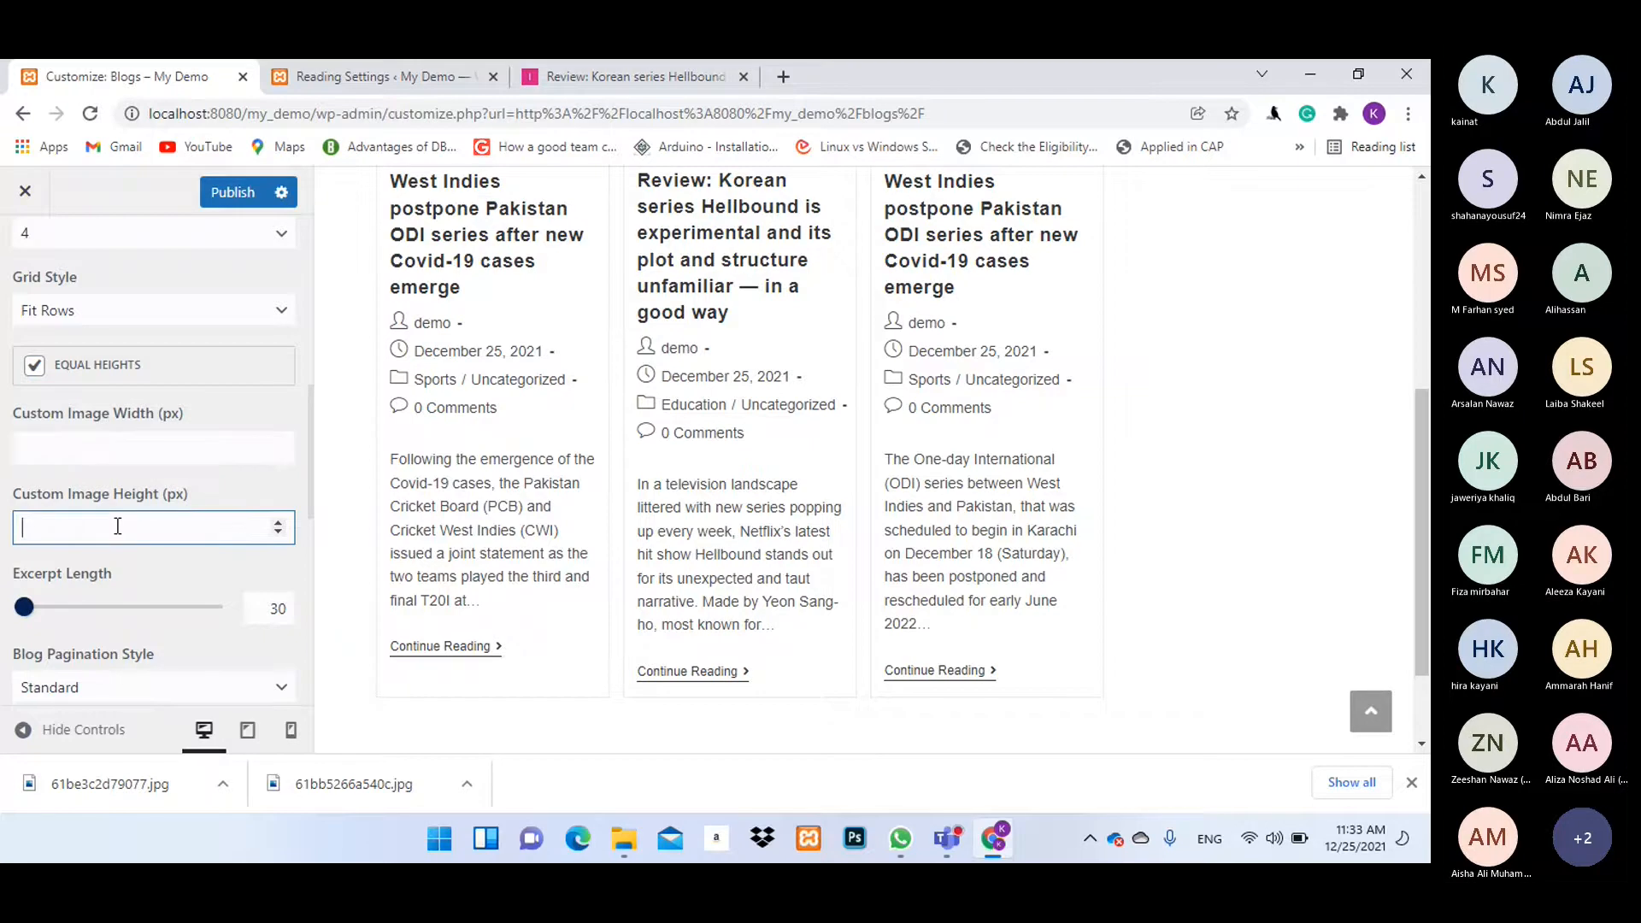
scroll(158, 479, "down", 1)
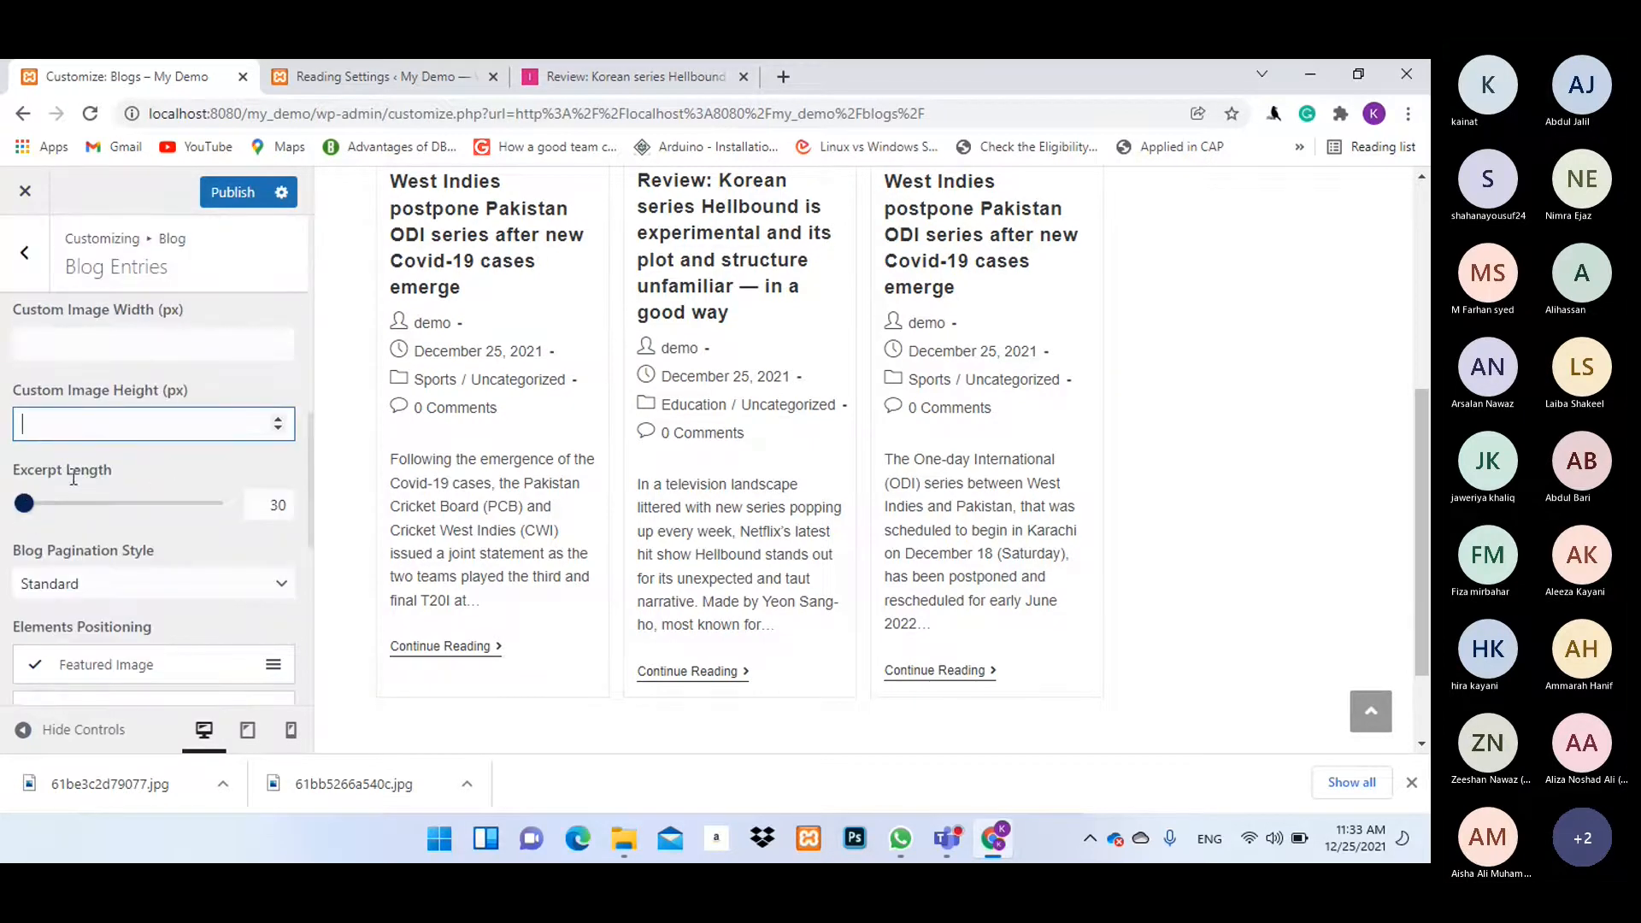
left_click(54, 505)
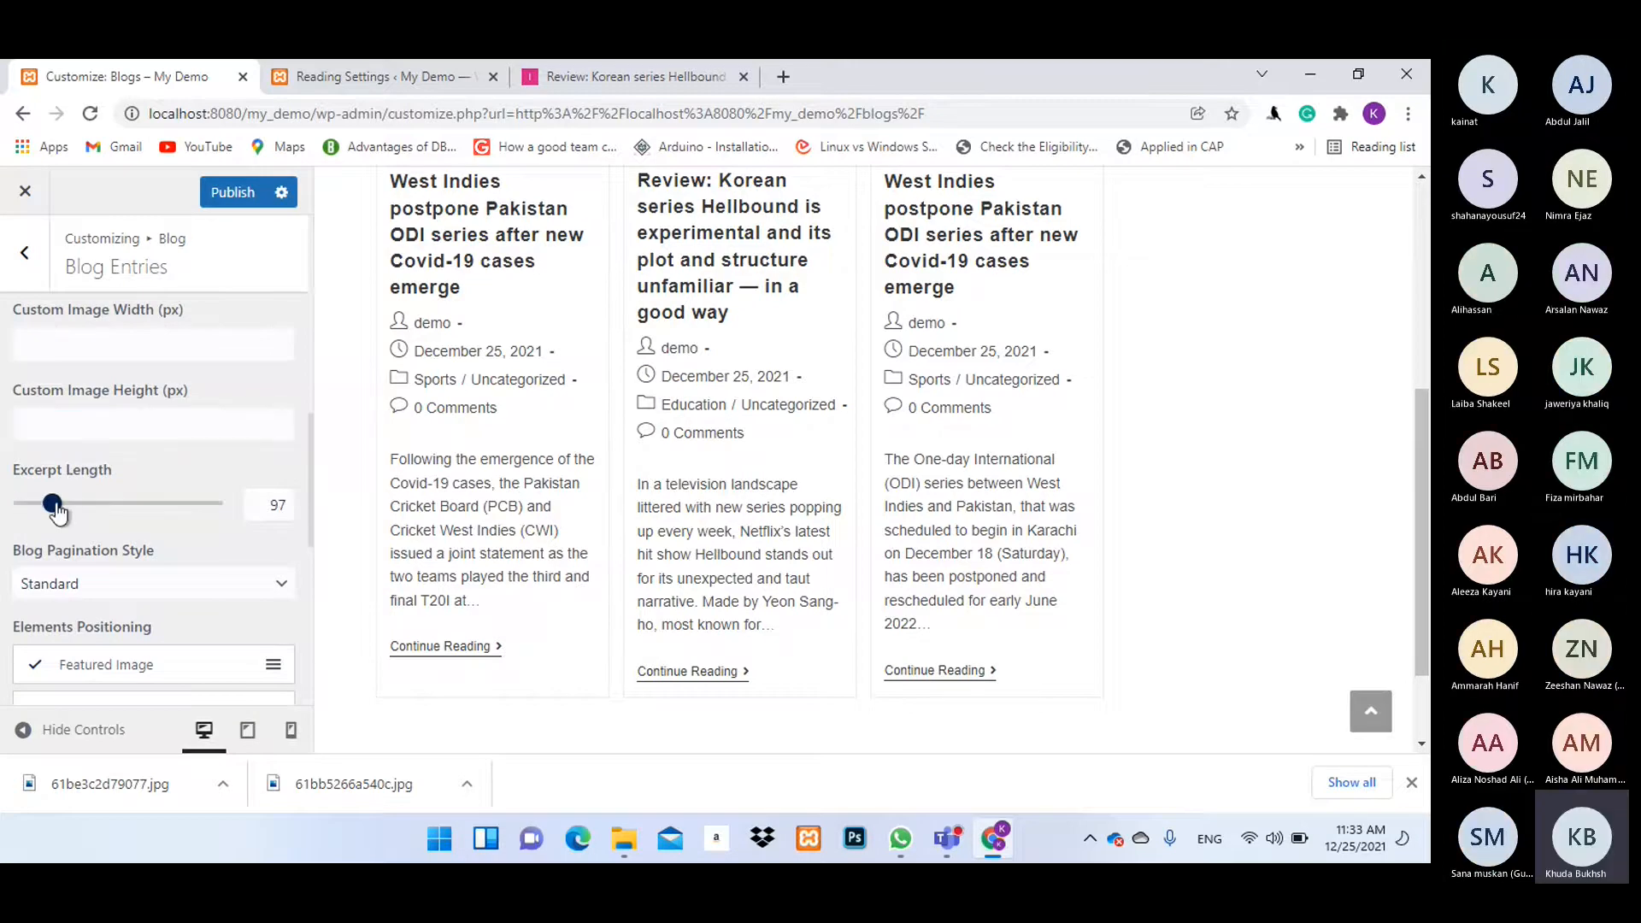
left_click_drag(55, 507, 10, 510)
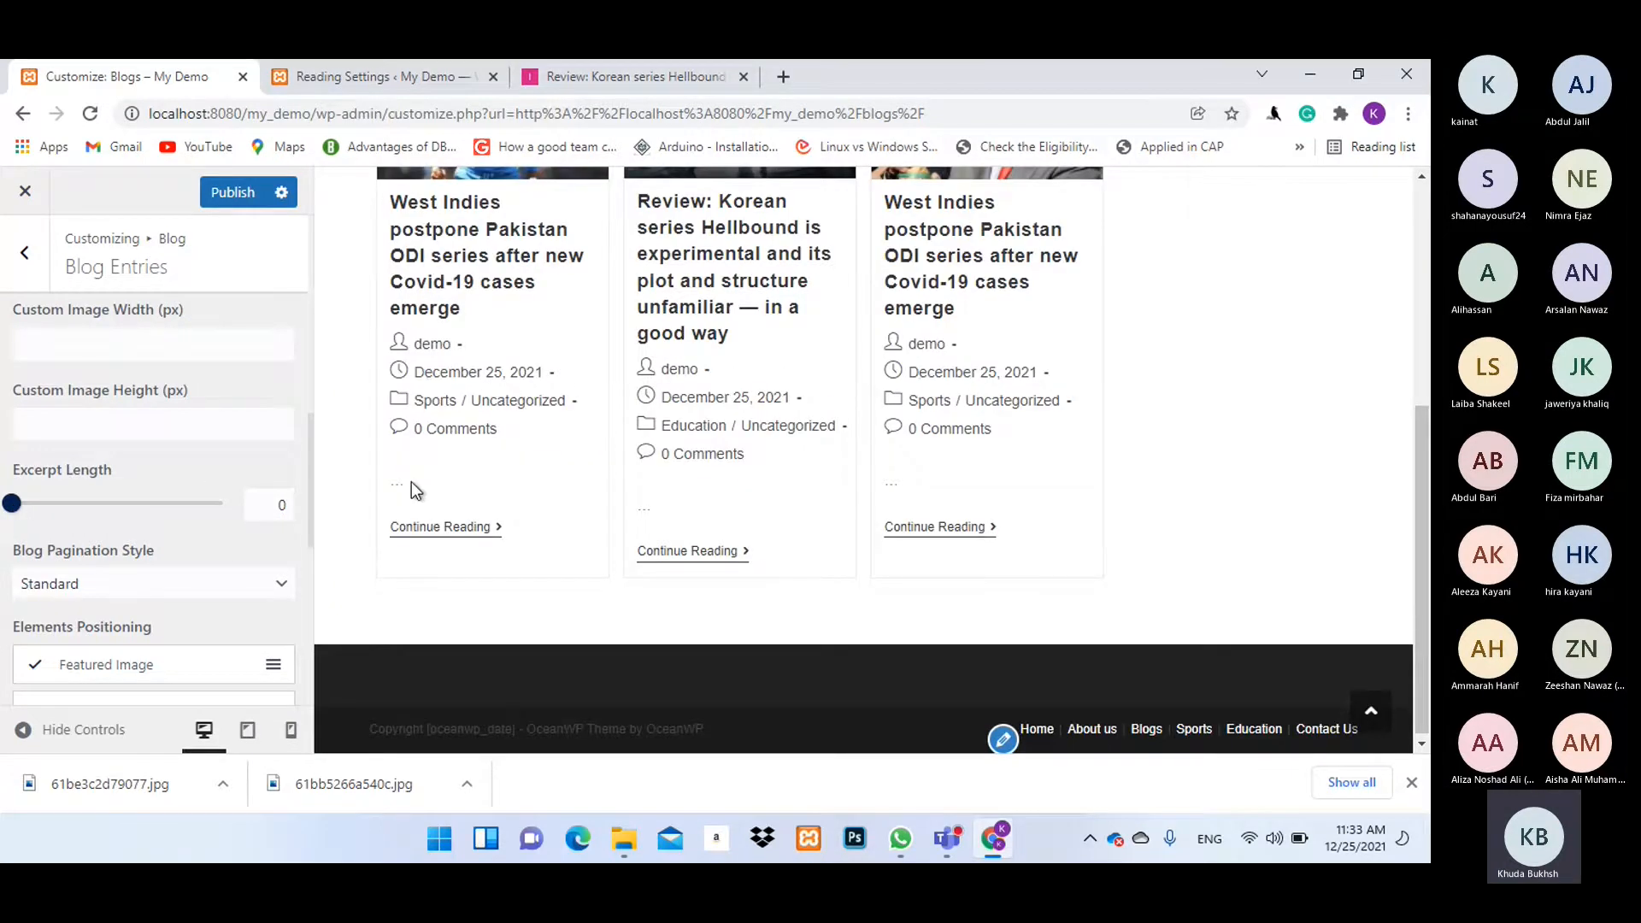
double_click(393, 483)
Set the excerpt length to 20 and check the first entry's excerpt text in the preview.
left_click(21, 506)
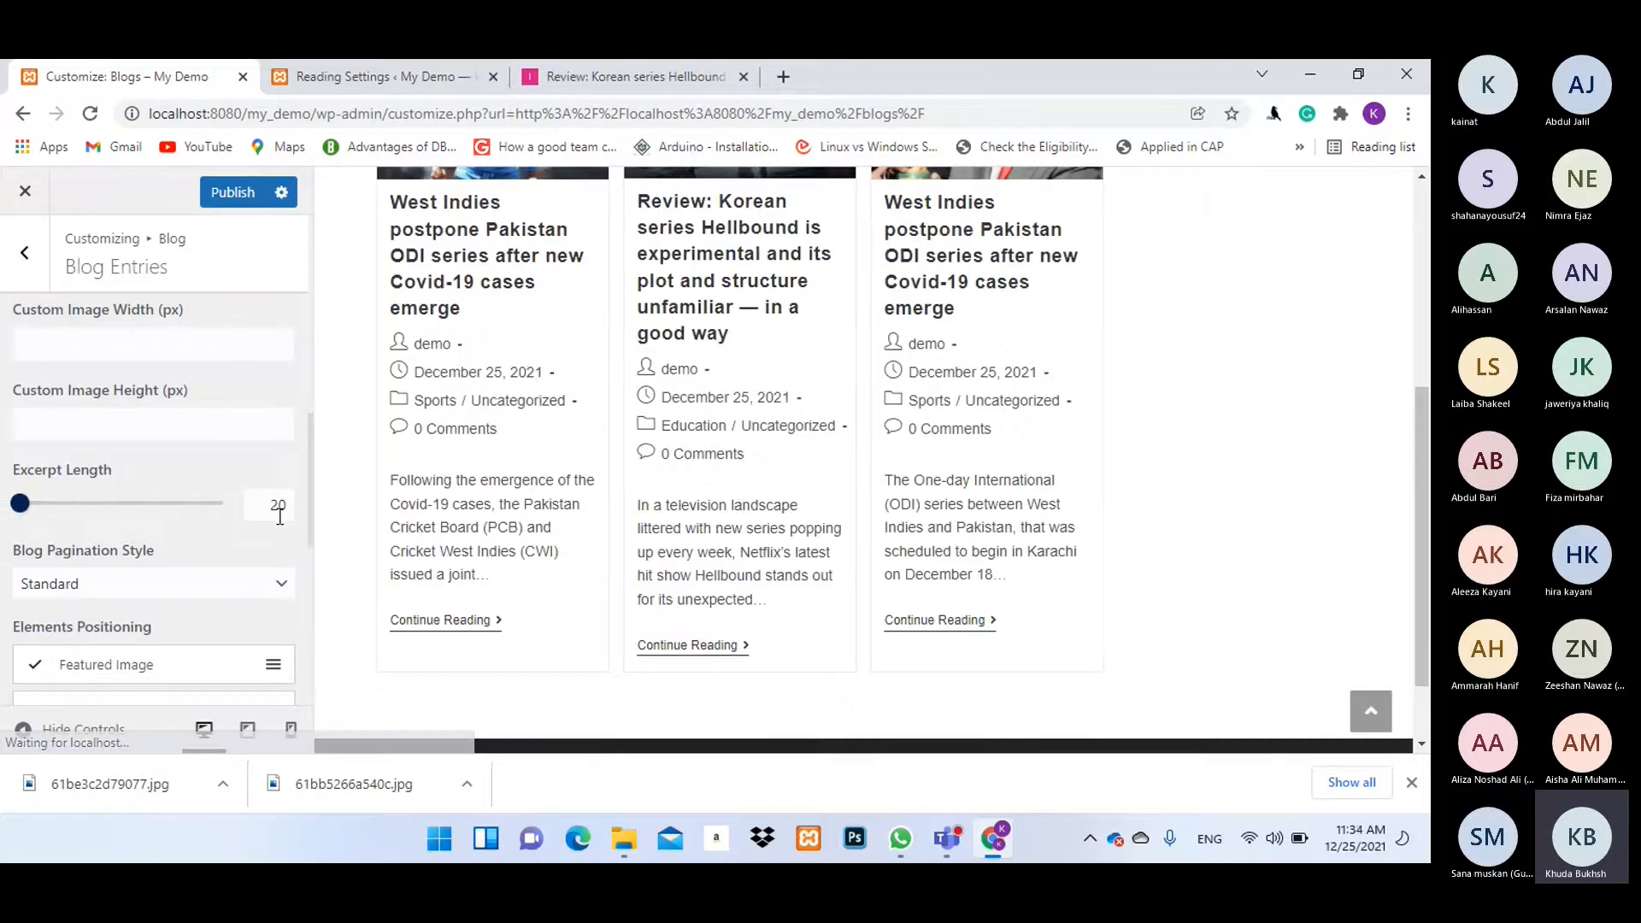
left_click_drag(476, 575, 392, 479)
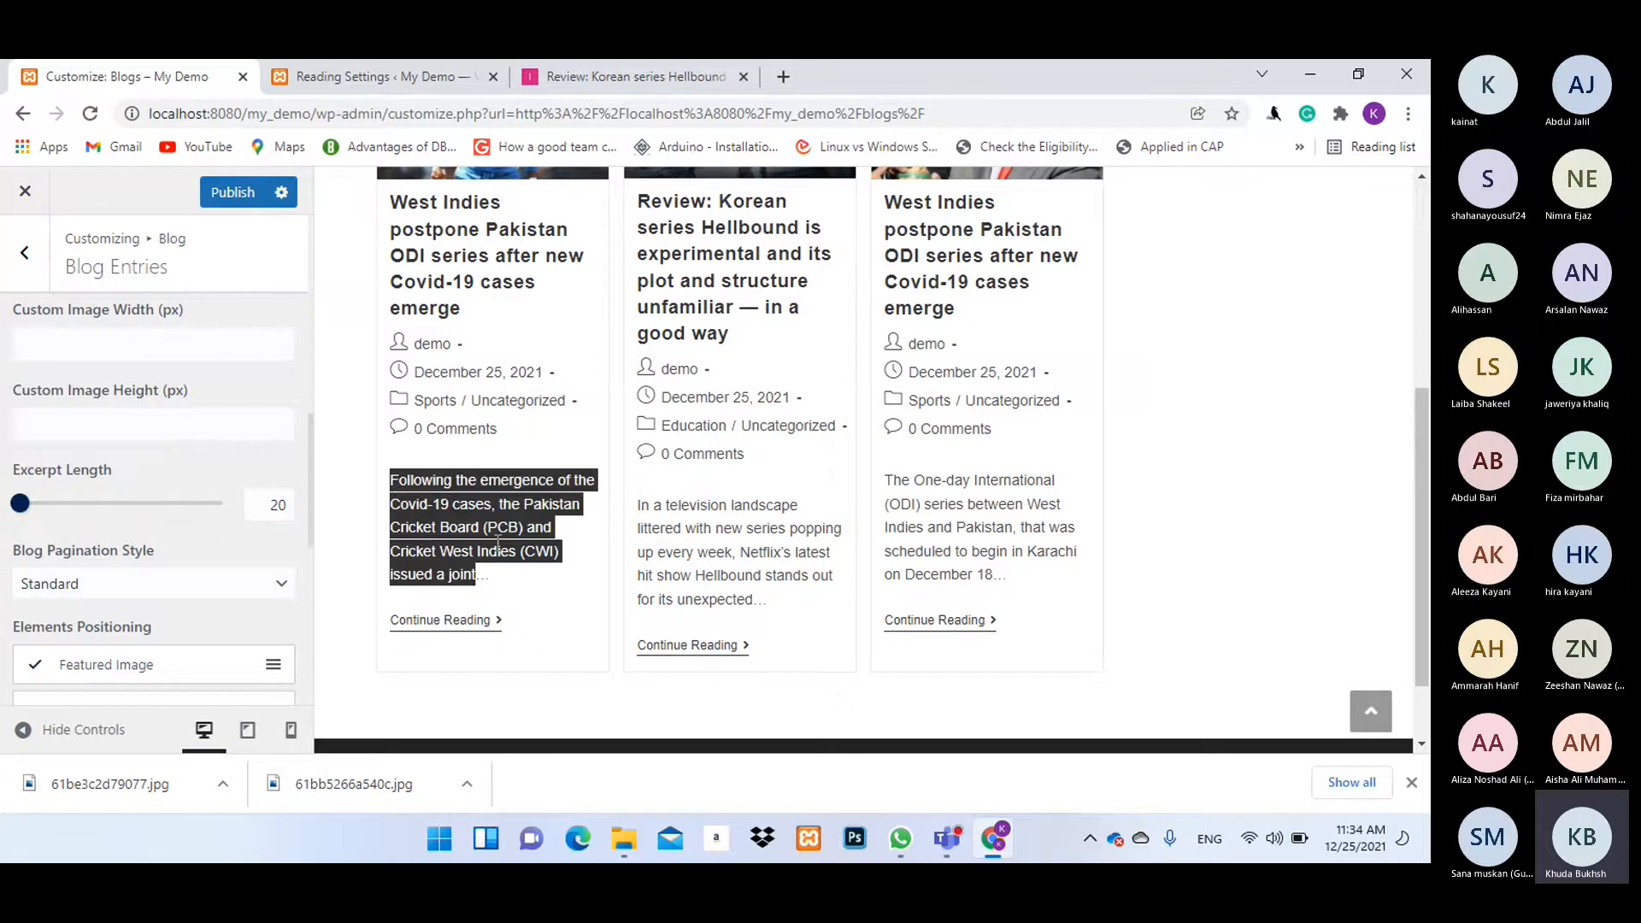
left_click(547, 579)
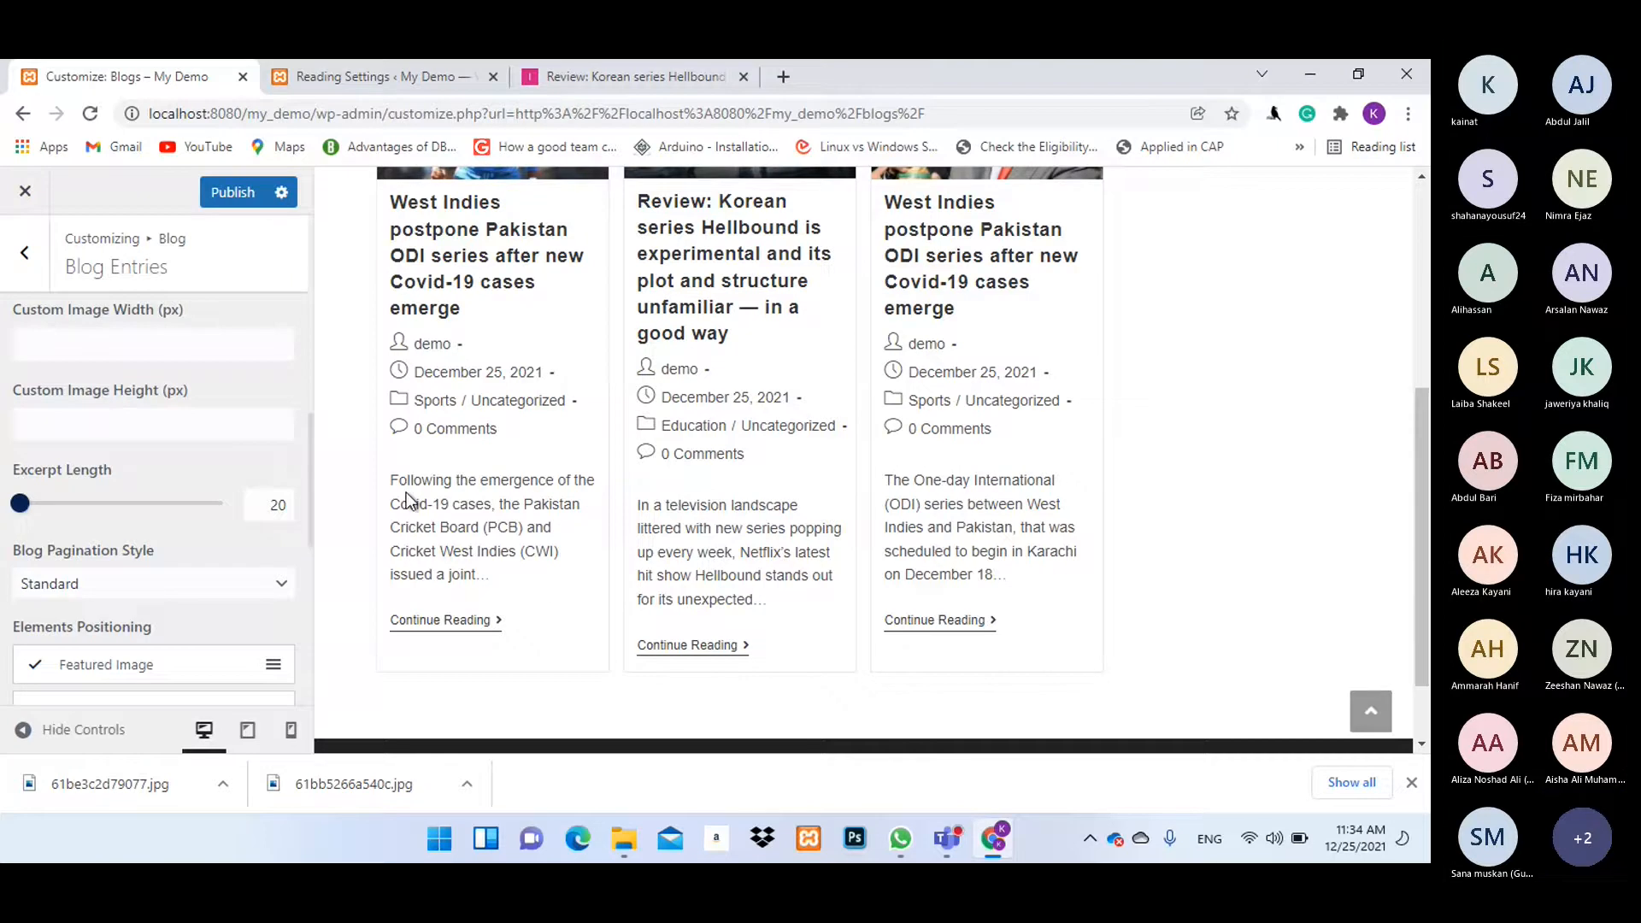
left_click_drag(386, 479, 519, 586)
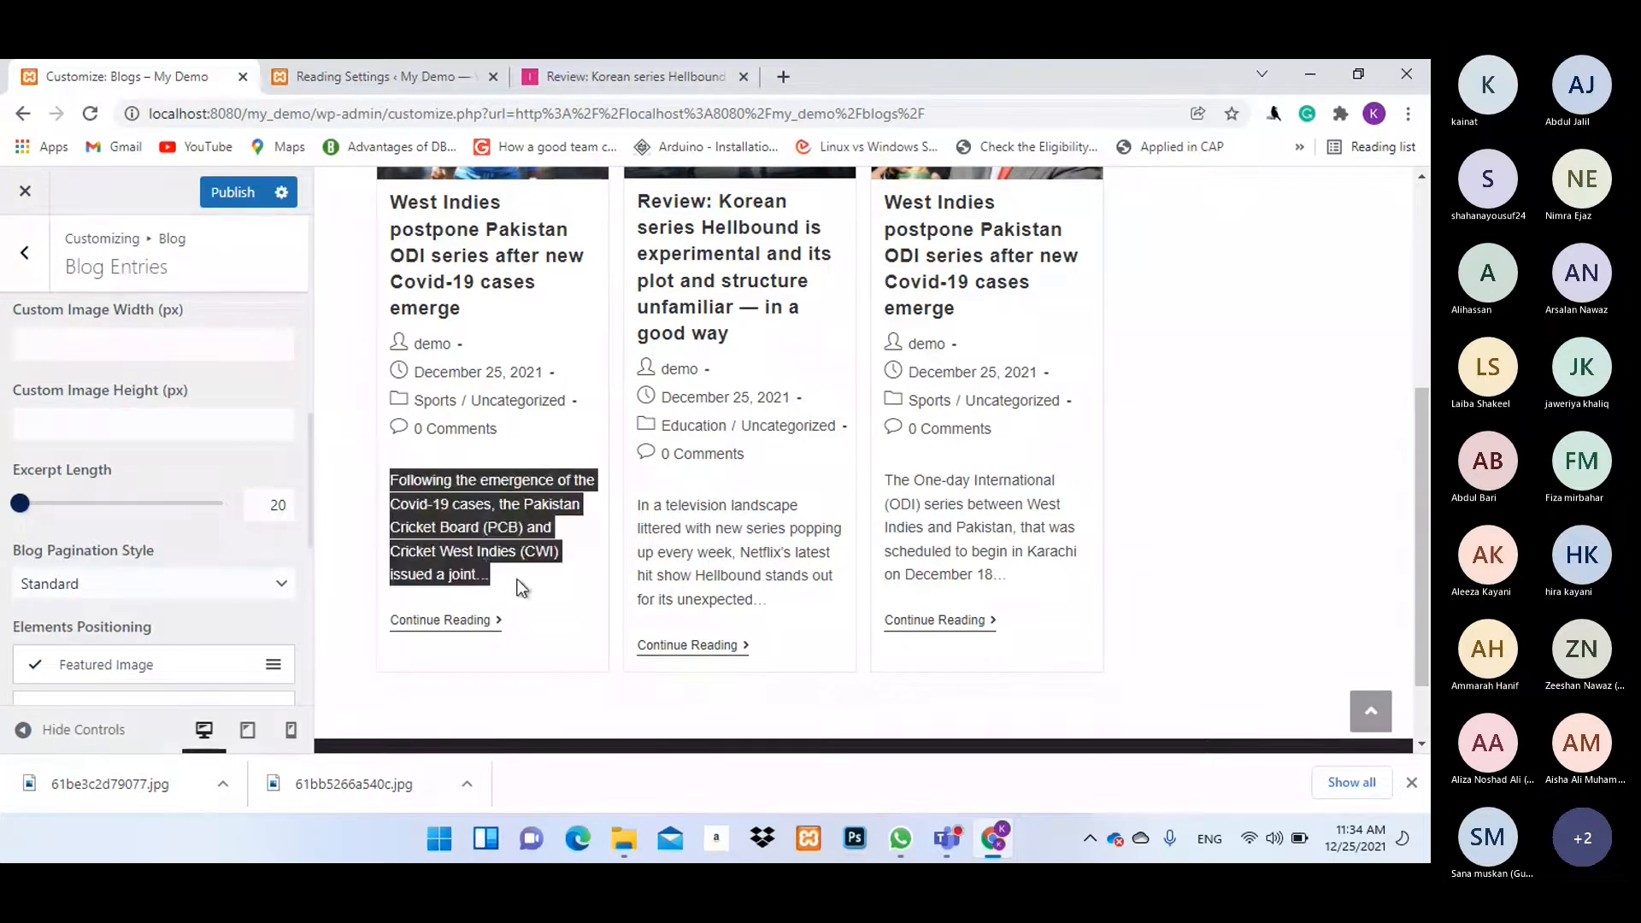
left_click_drag(14, 469, 182, 471)
left_click(181, 471)
left_click(289, 504)
double_click(290, 505)
left_click(266, 506)
left_click_drag(266, 506, 290, 507)
left_click(185, 554)
Review the blog pagination style options and keep Standard selected.
scroll(245, 521, "down", 3)
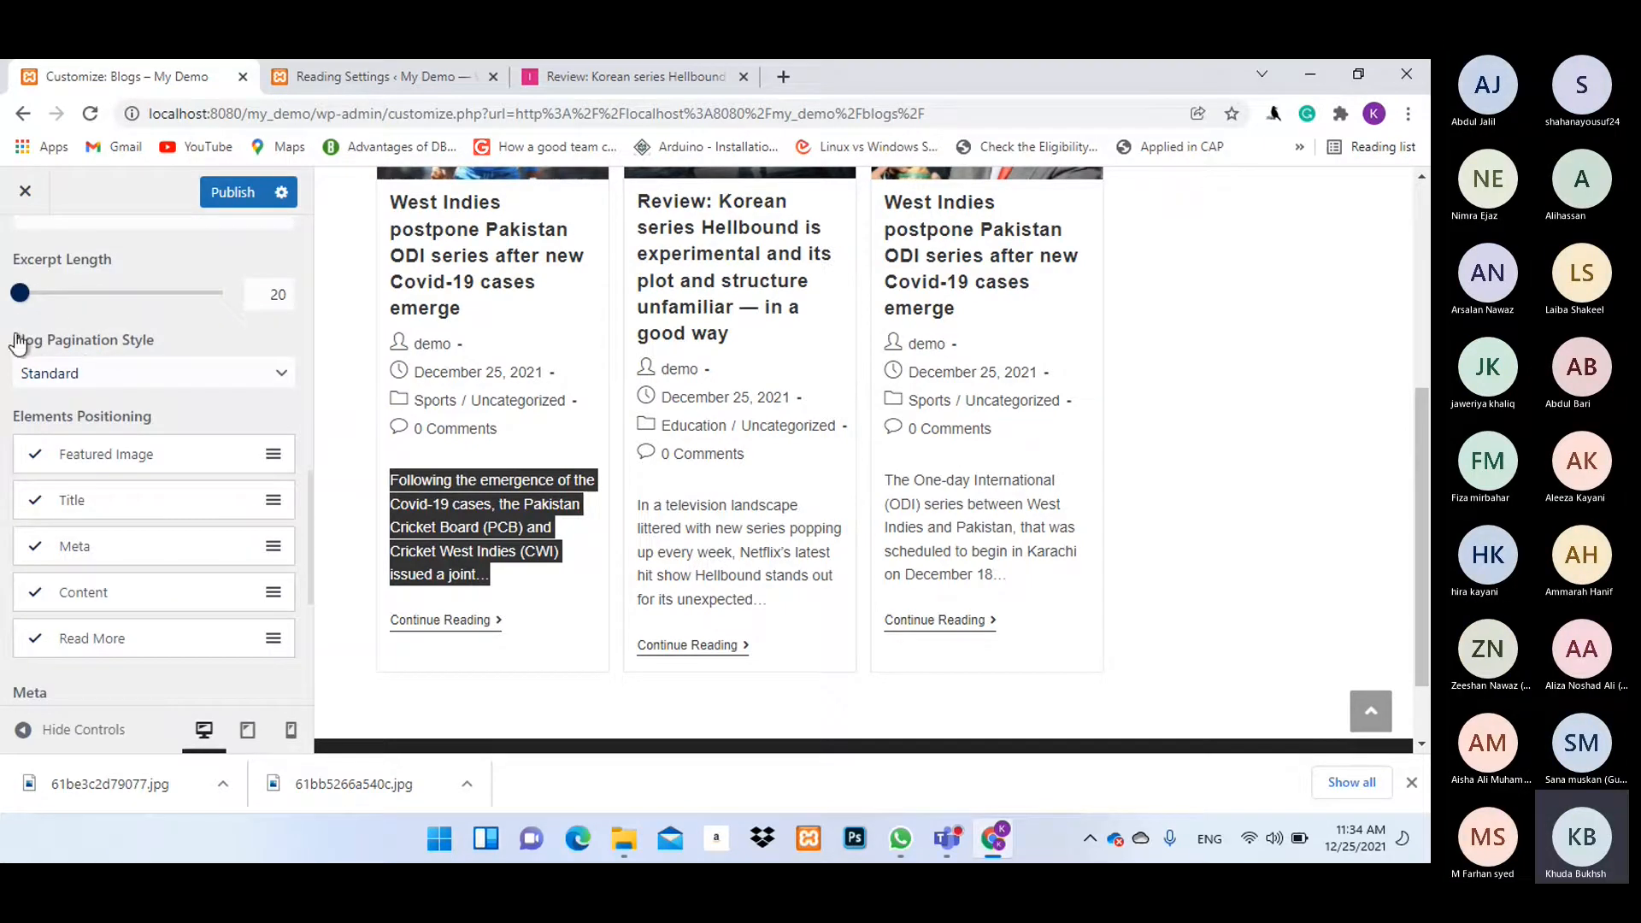
left_click(130, 376)
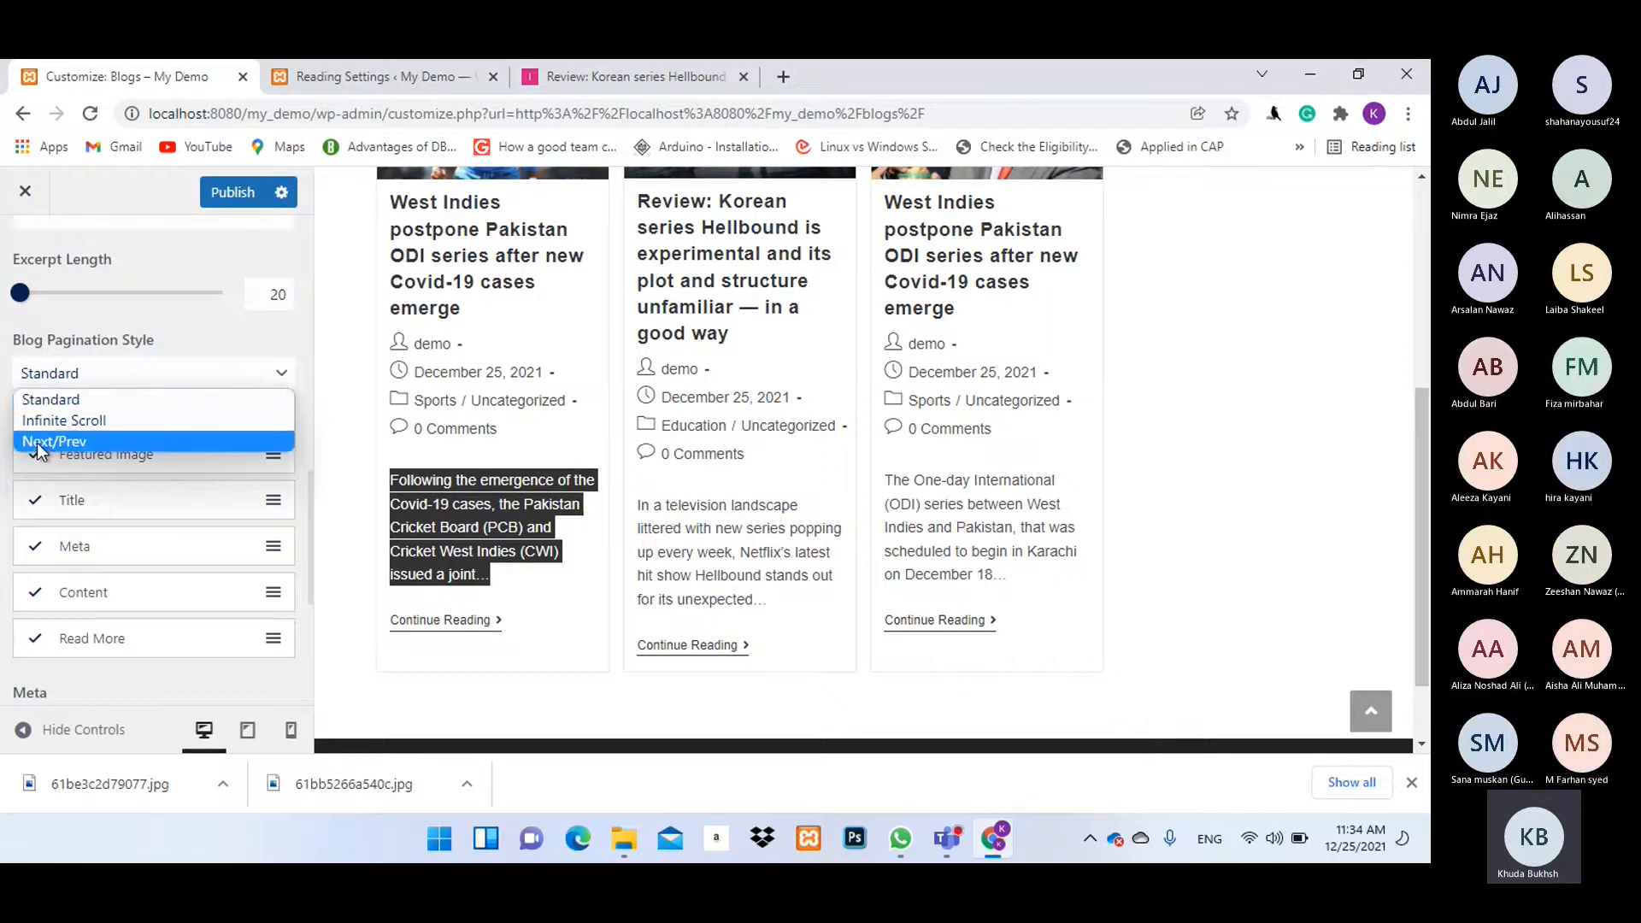
left_click(69, 401)
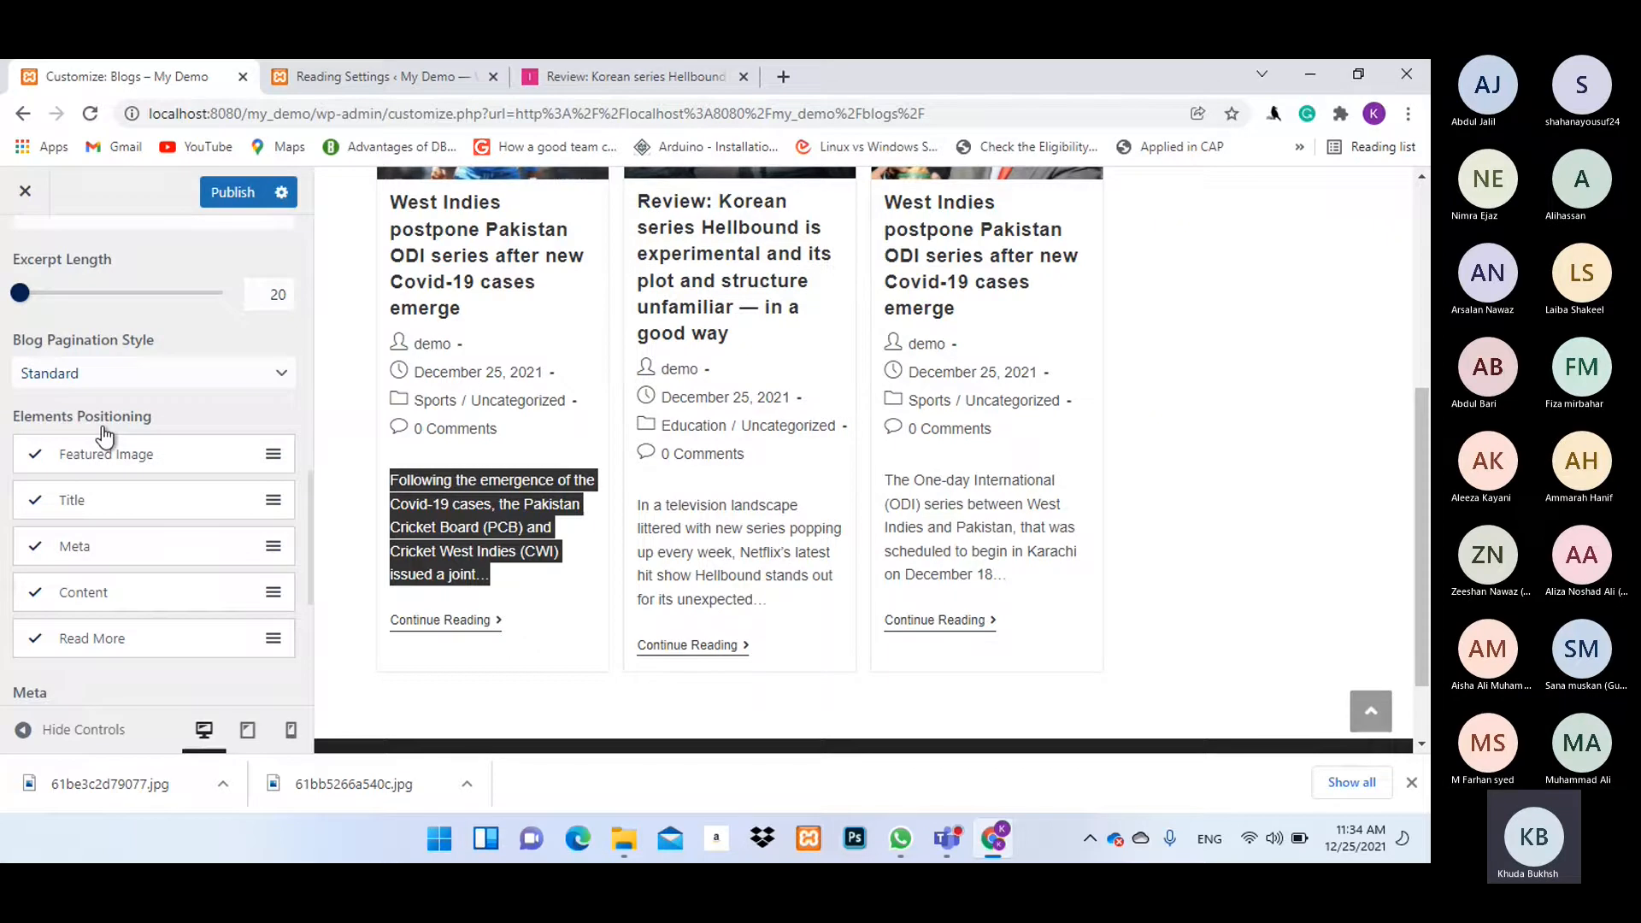
Examine the pagination of the Food section and its archive on the Dawn Images site and return to the blog customizer.
left_click(564, 69)
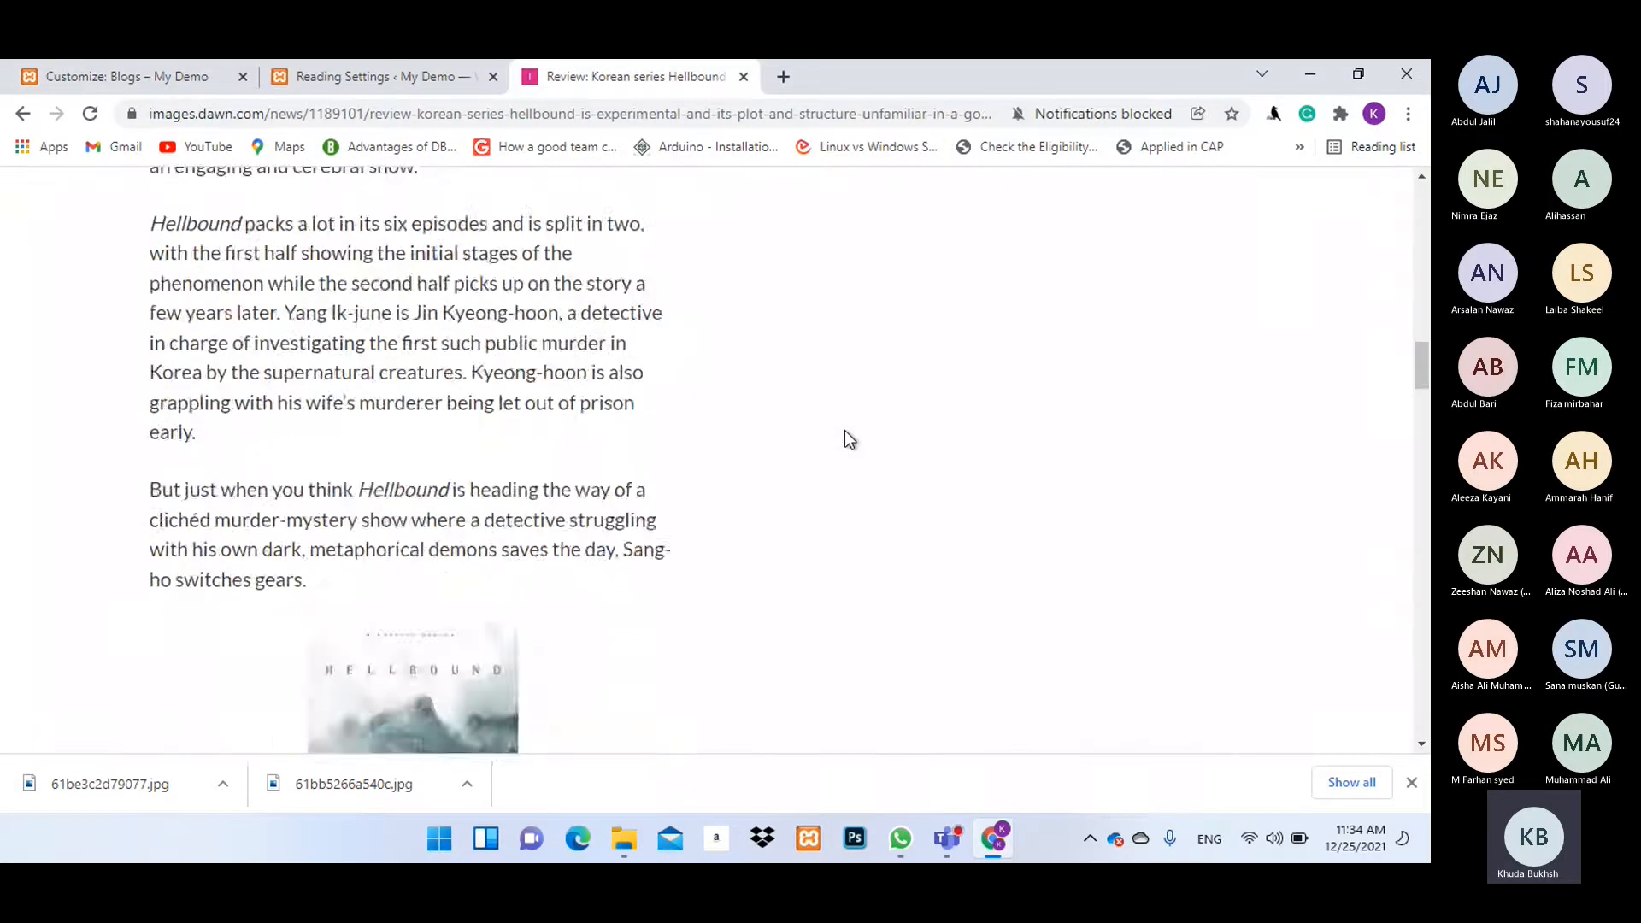
left_click(30, 125)
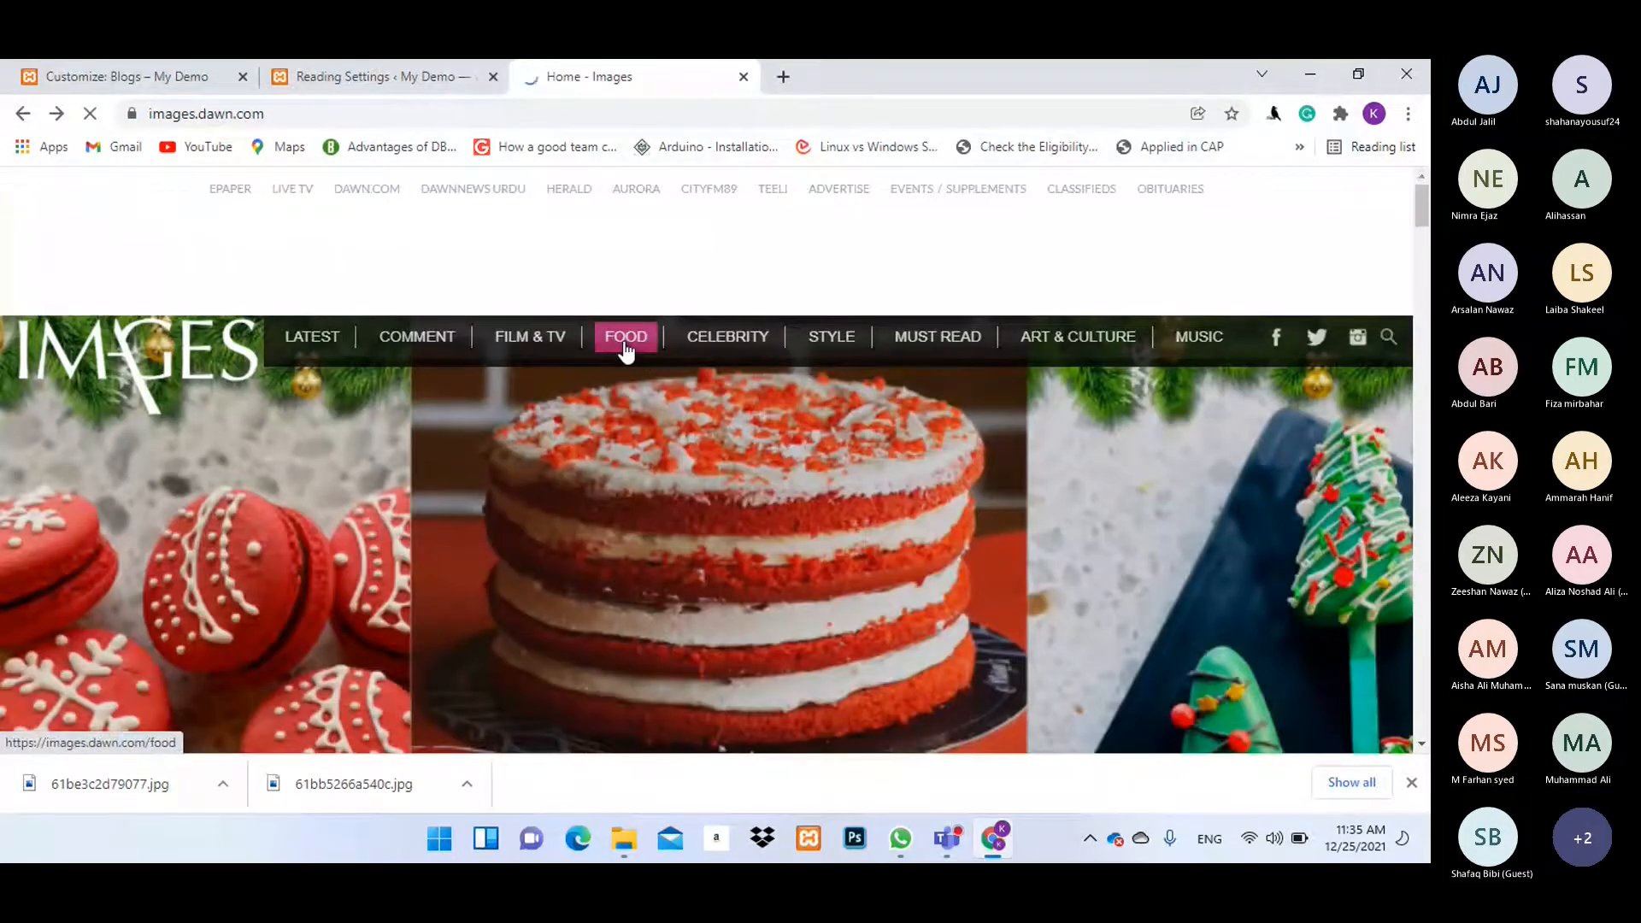
left_click(617, 338)
scroll(827, 438, "down", 15)
scroll(833, 437, "down", 10)
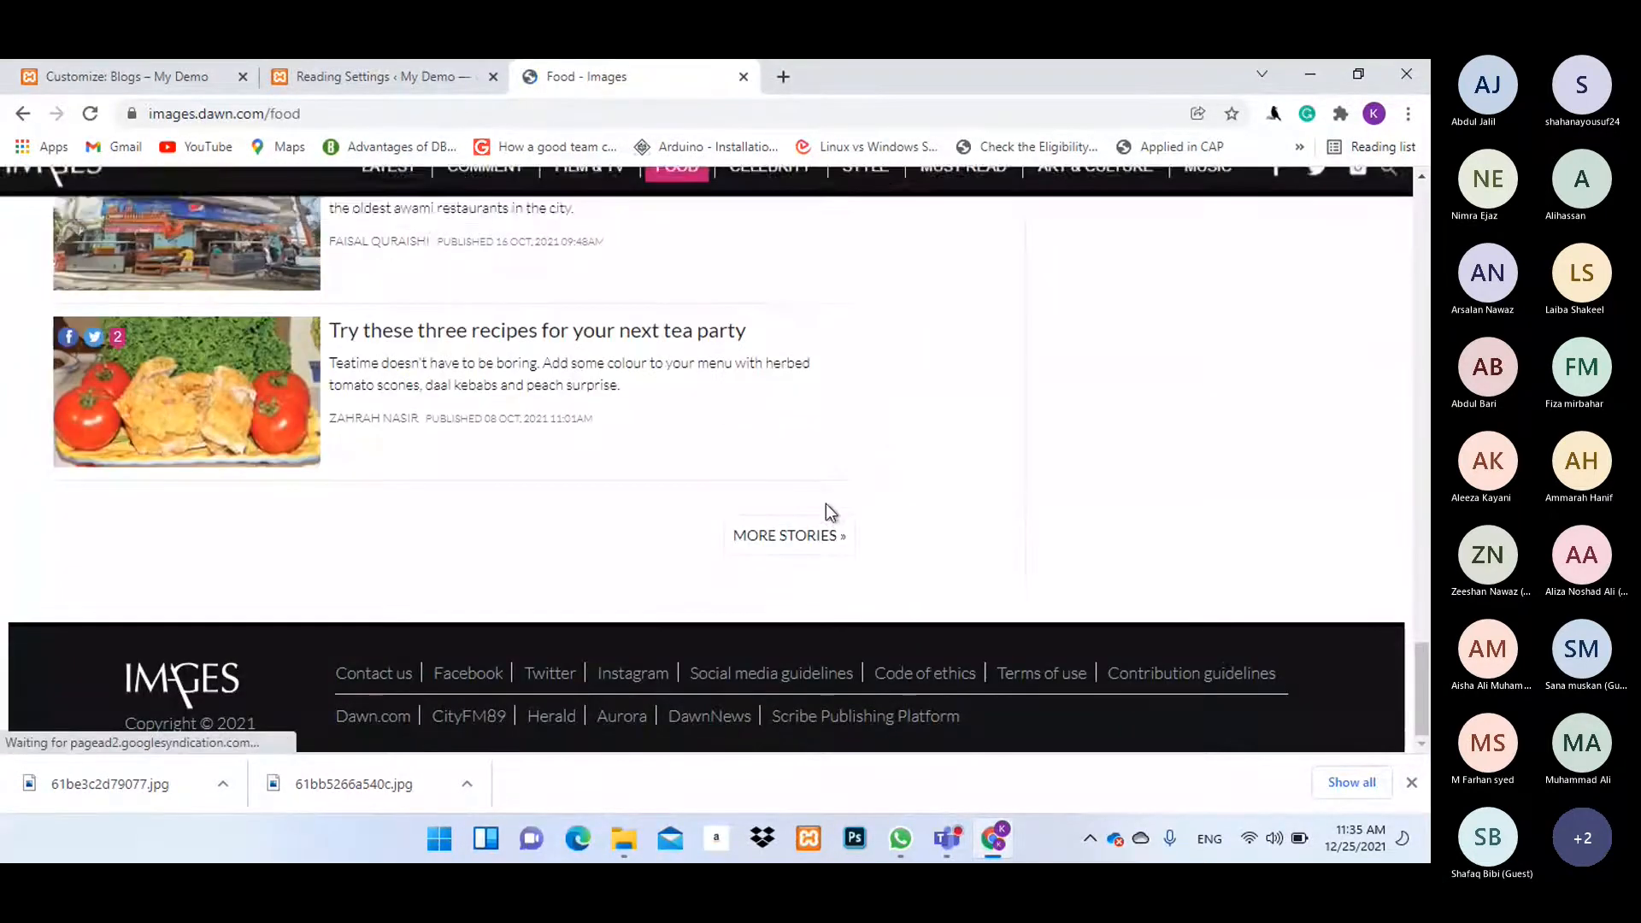
left_click(776, 537)
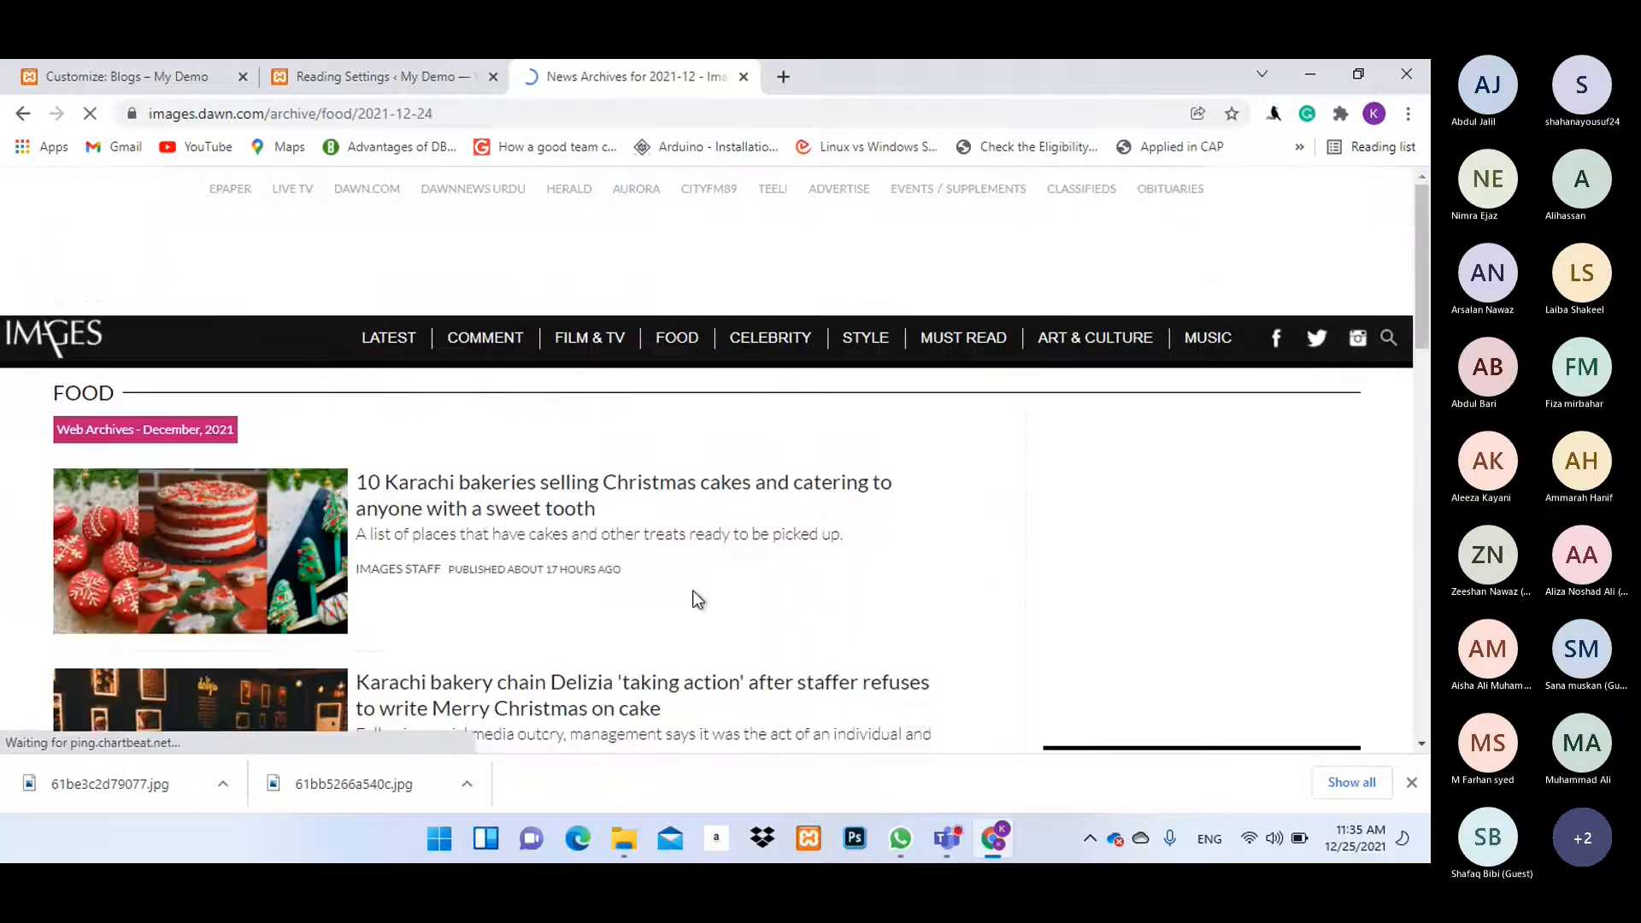
scroll(698, 598, "down", 15)
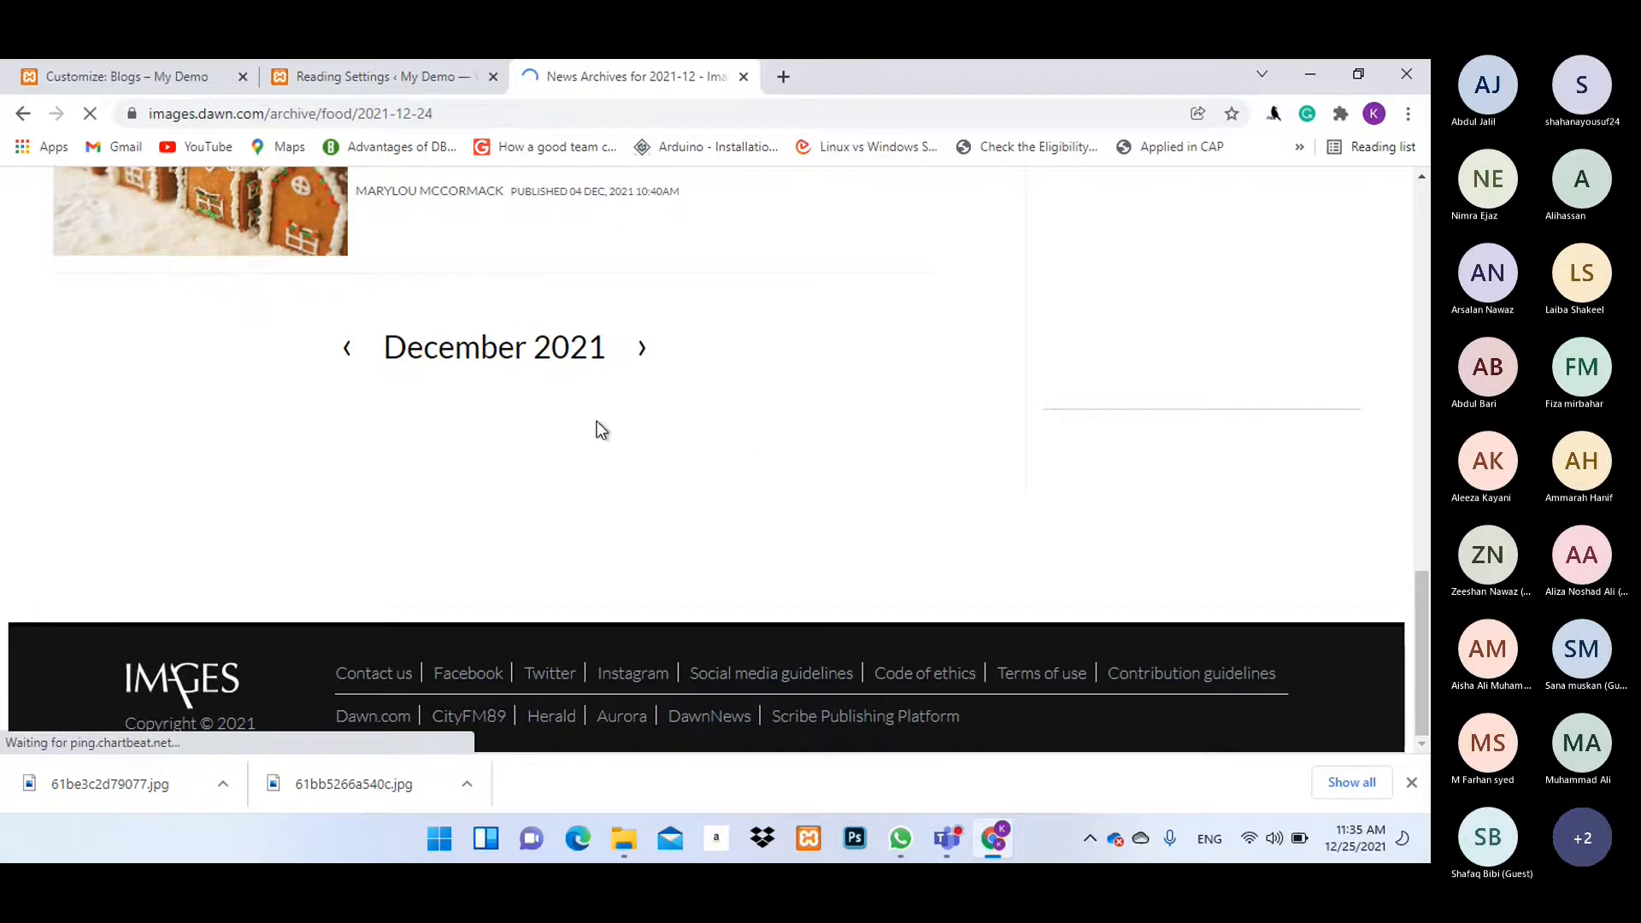
left_click(335, 82)
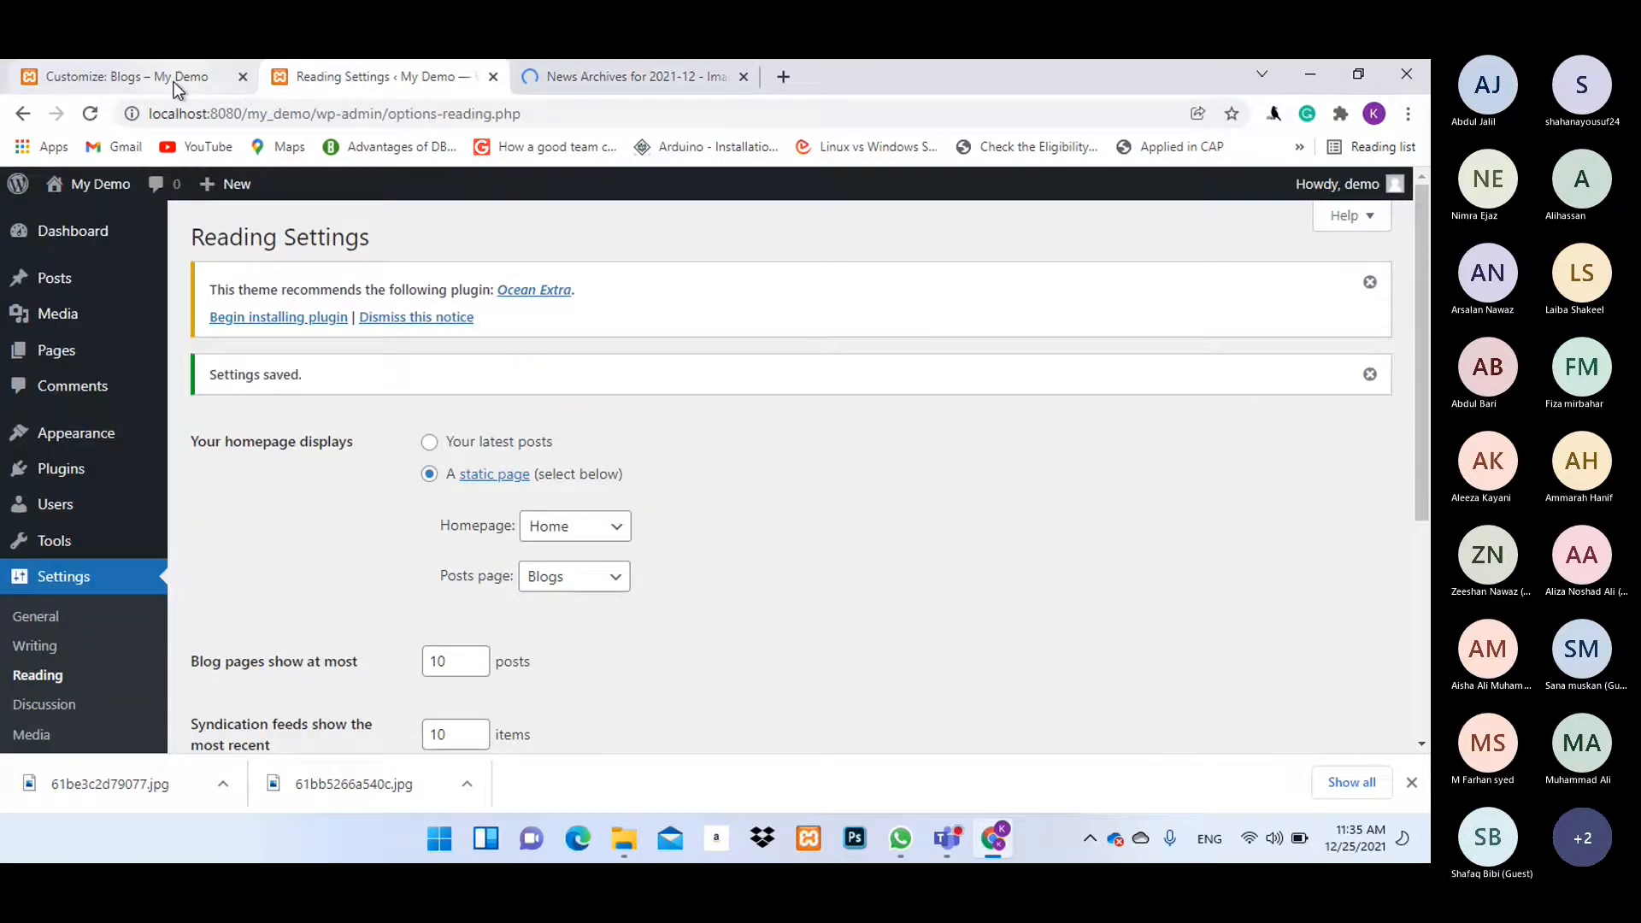
left_click(172, 81)
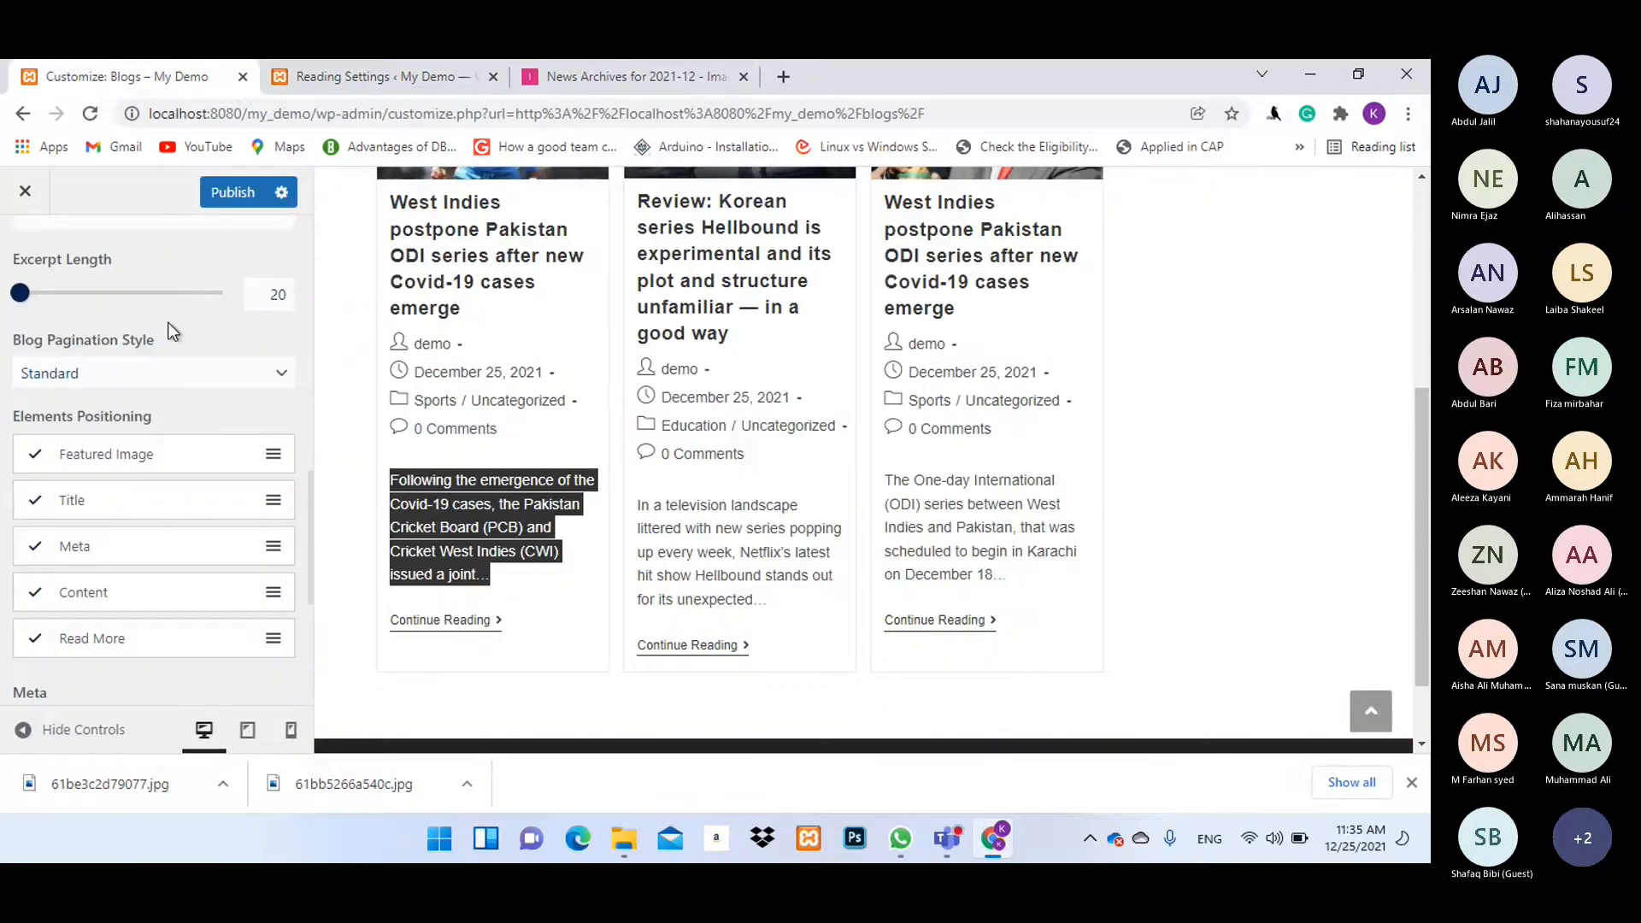
Try hiding the blog entries' Featured Image, Title and Meta elements one at a time, restoring each after checking the preview.
left_click(588, 684)
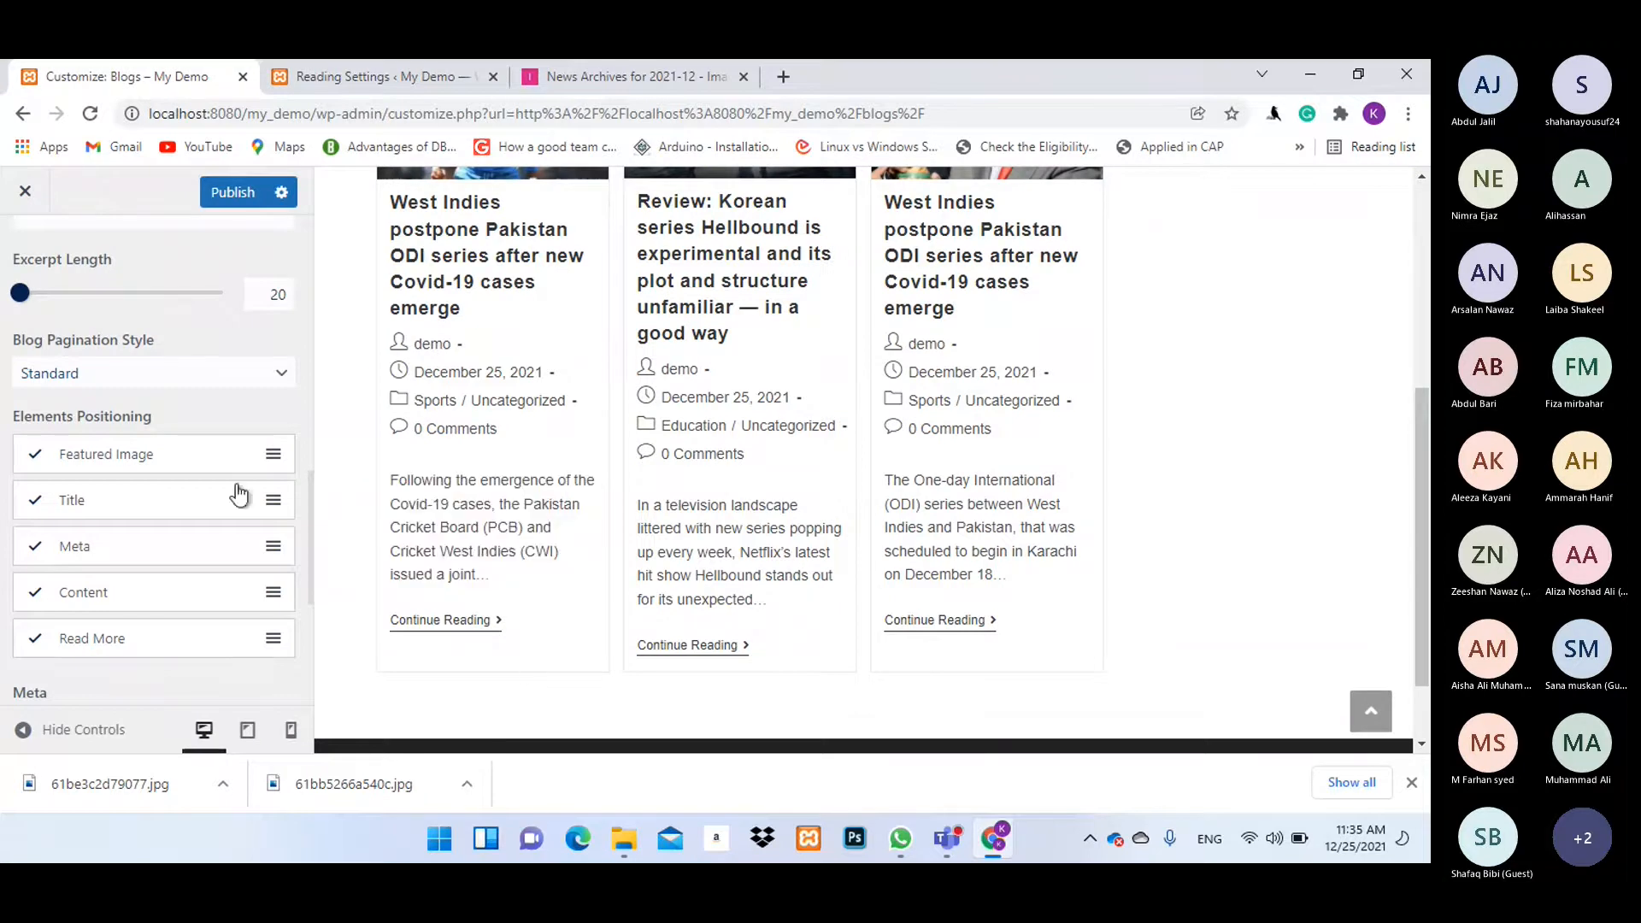
scroll(631, 523, "up", 2)
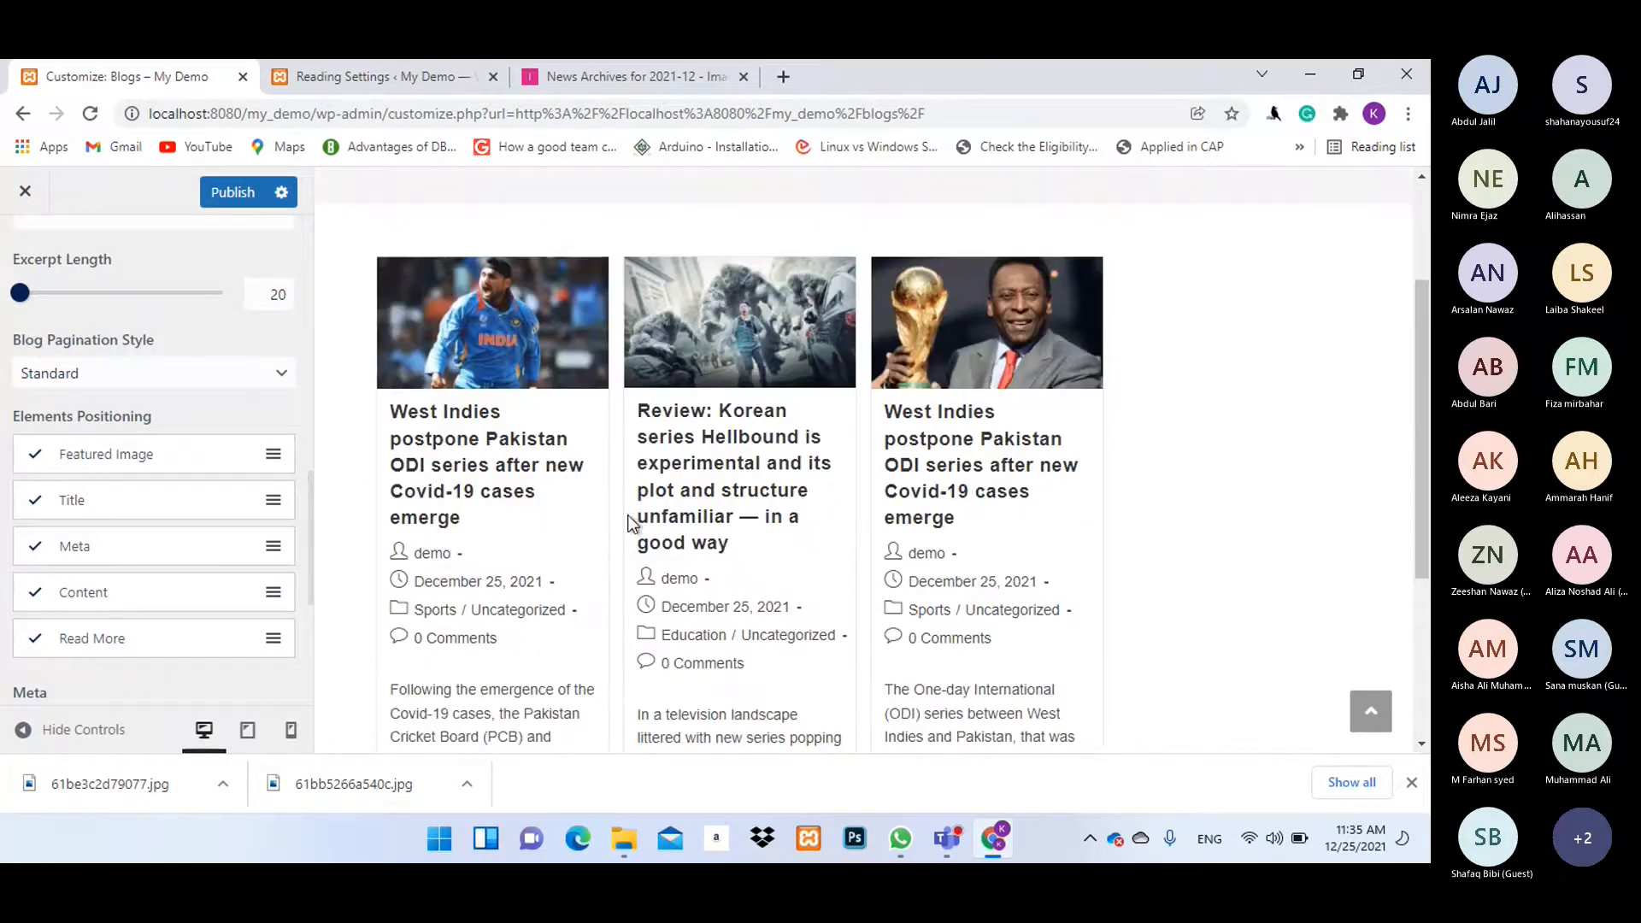
left_click(141, 466)
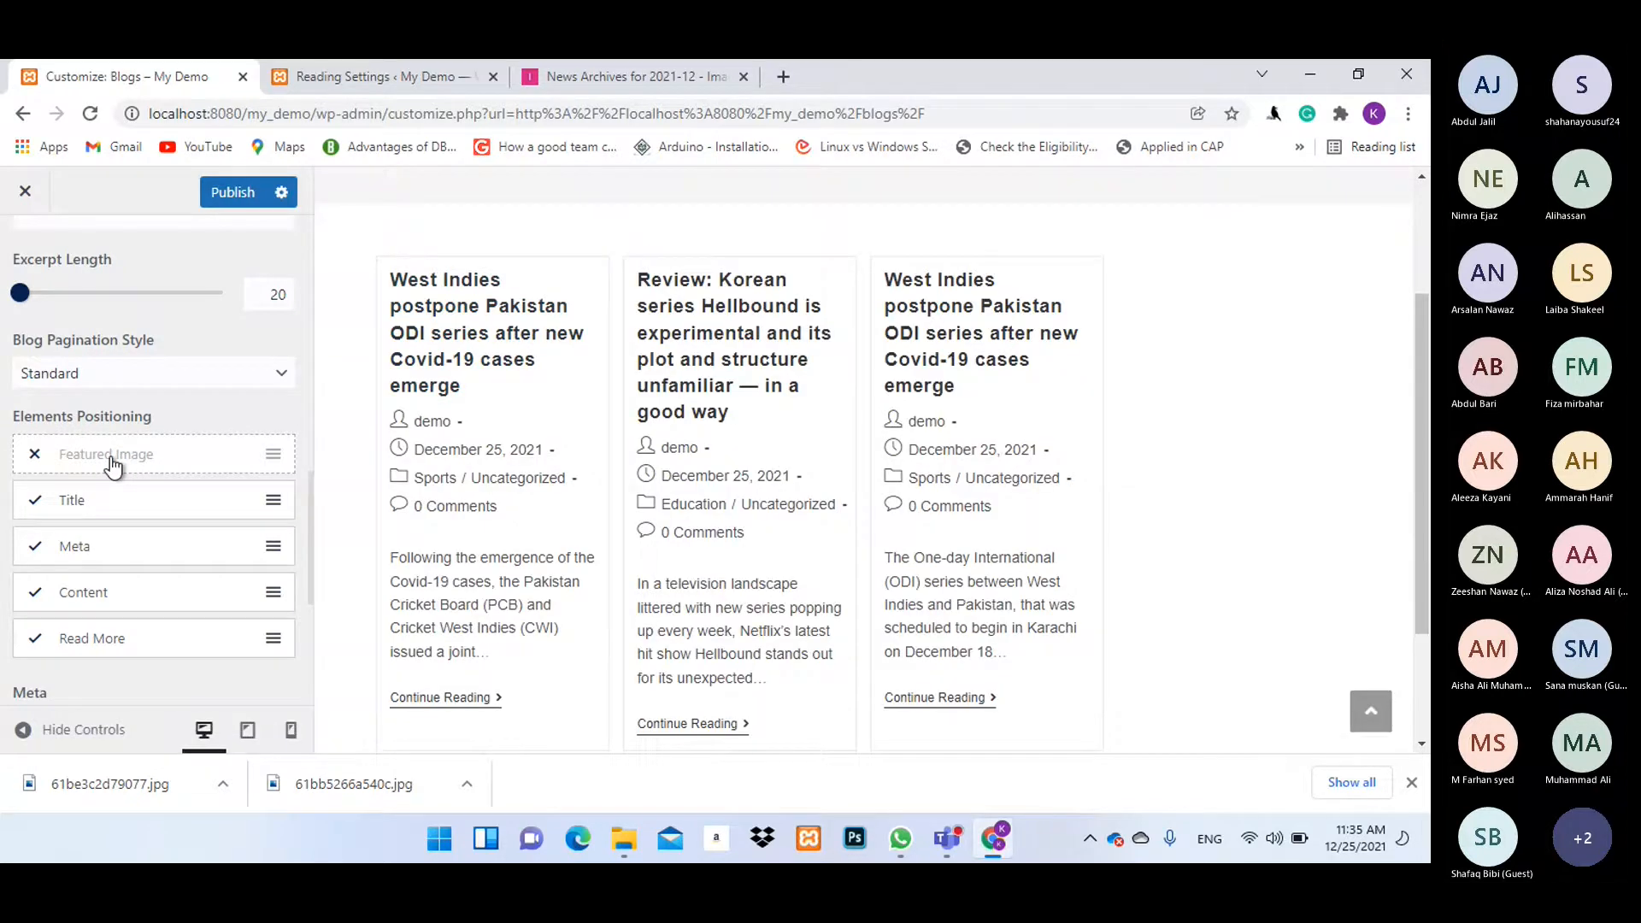
left_click(128, 460)
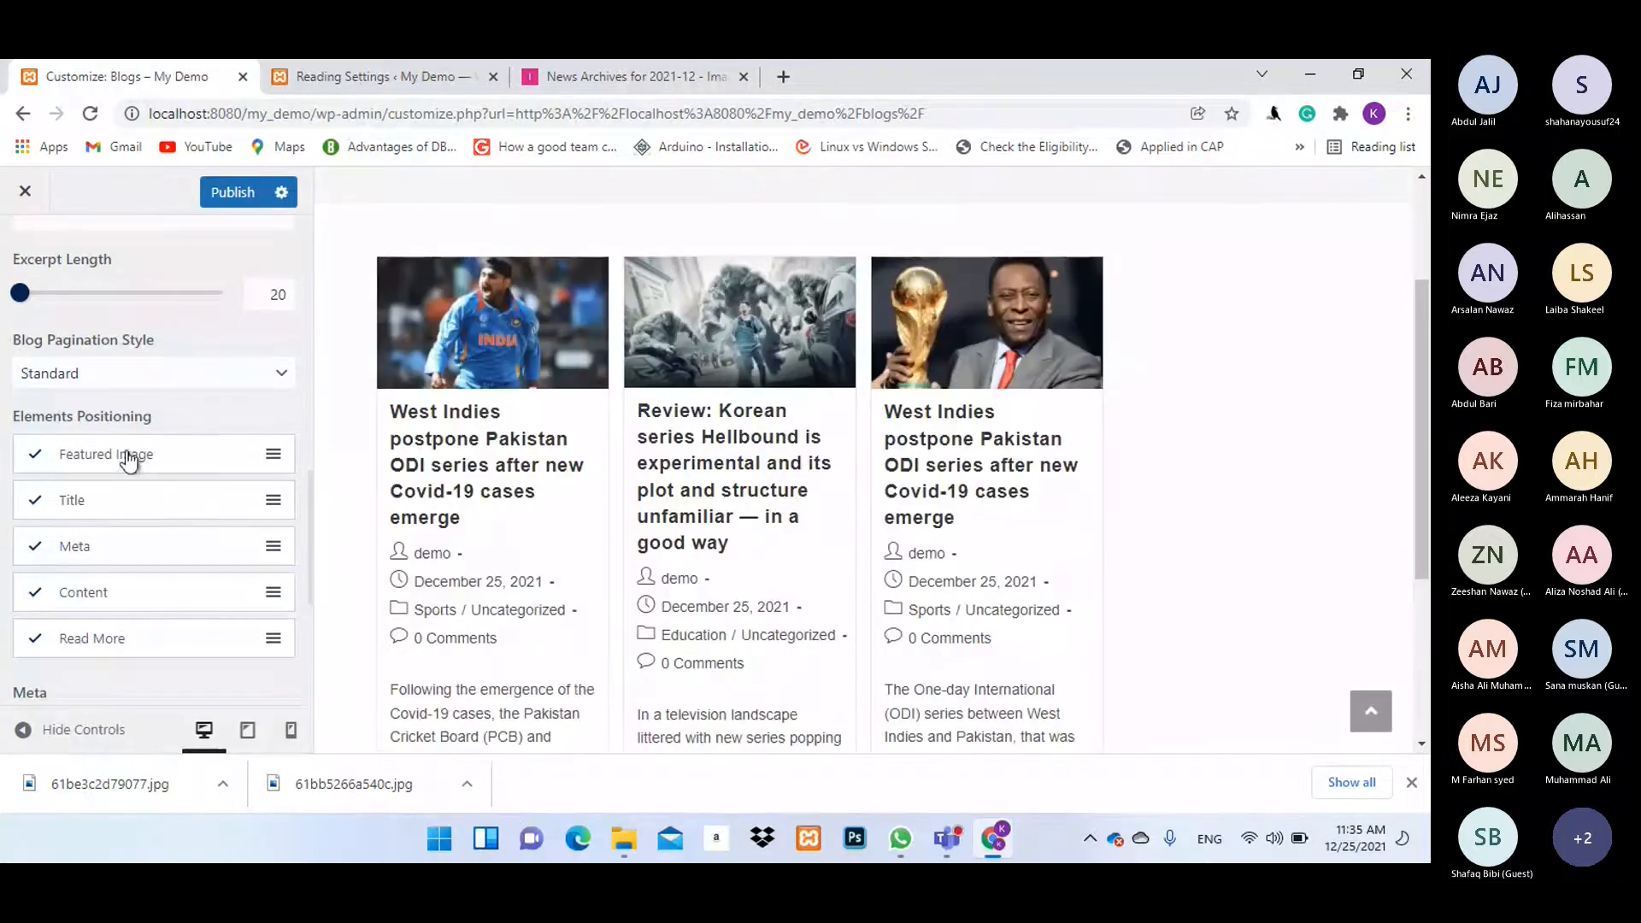
left_click(100, 509)
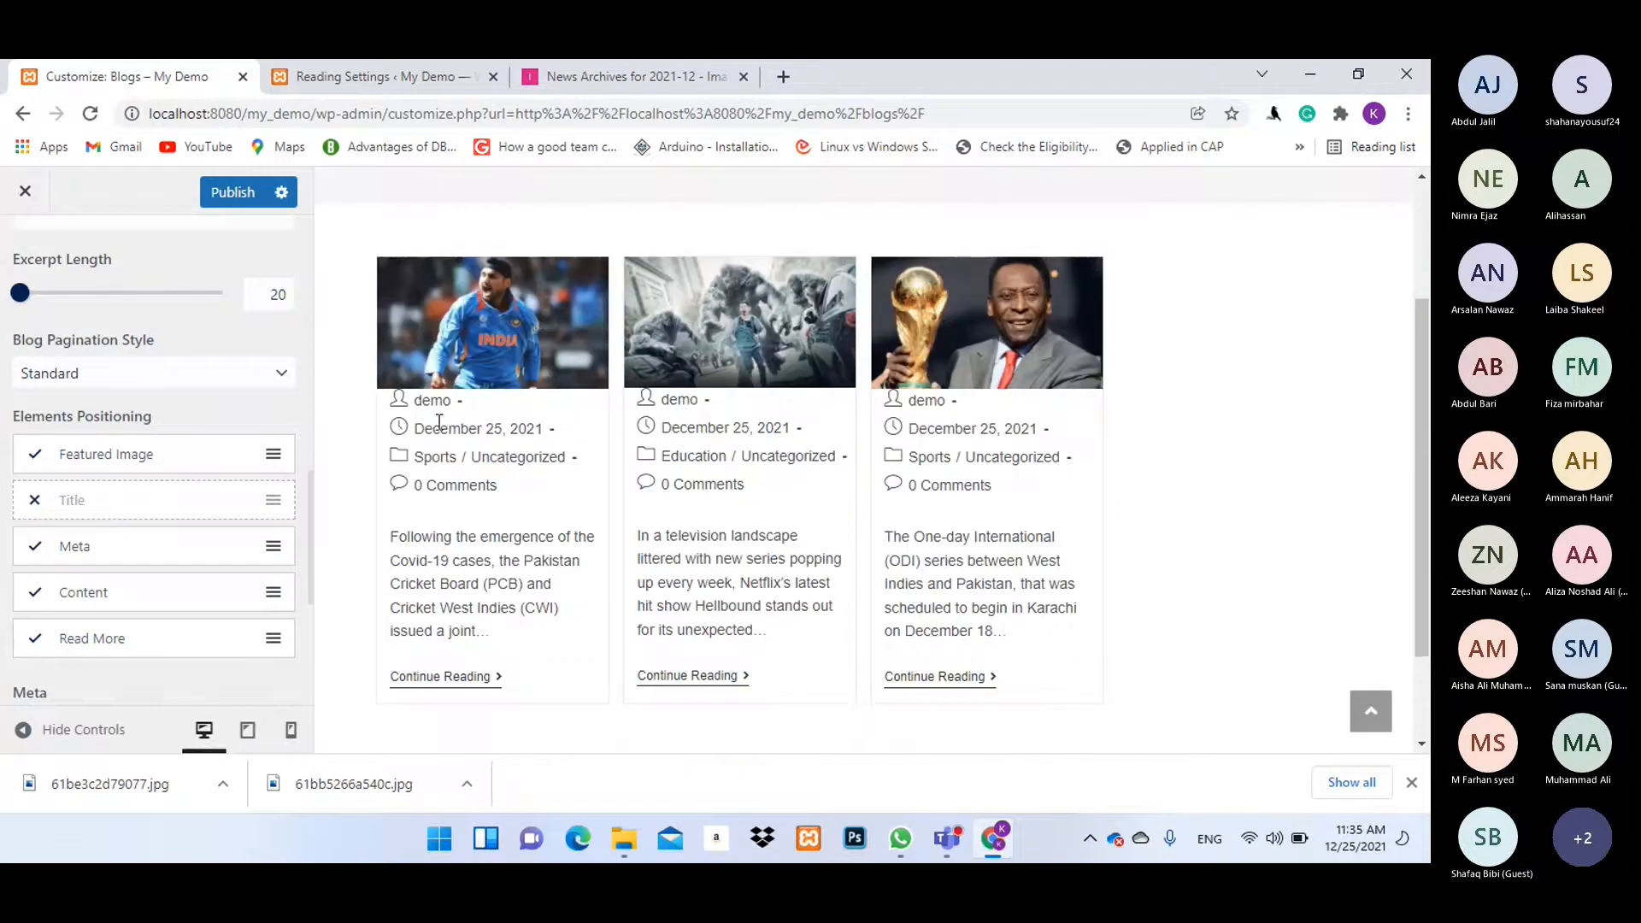
left_click(100, 502)
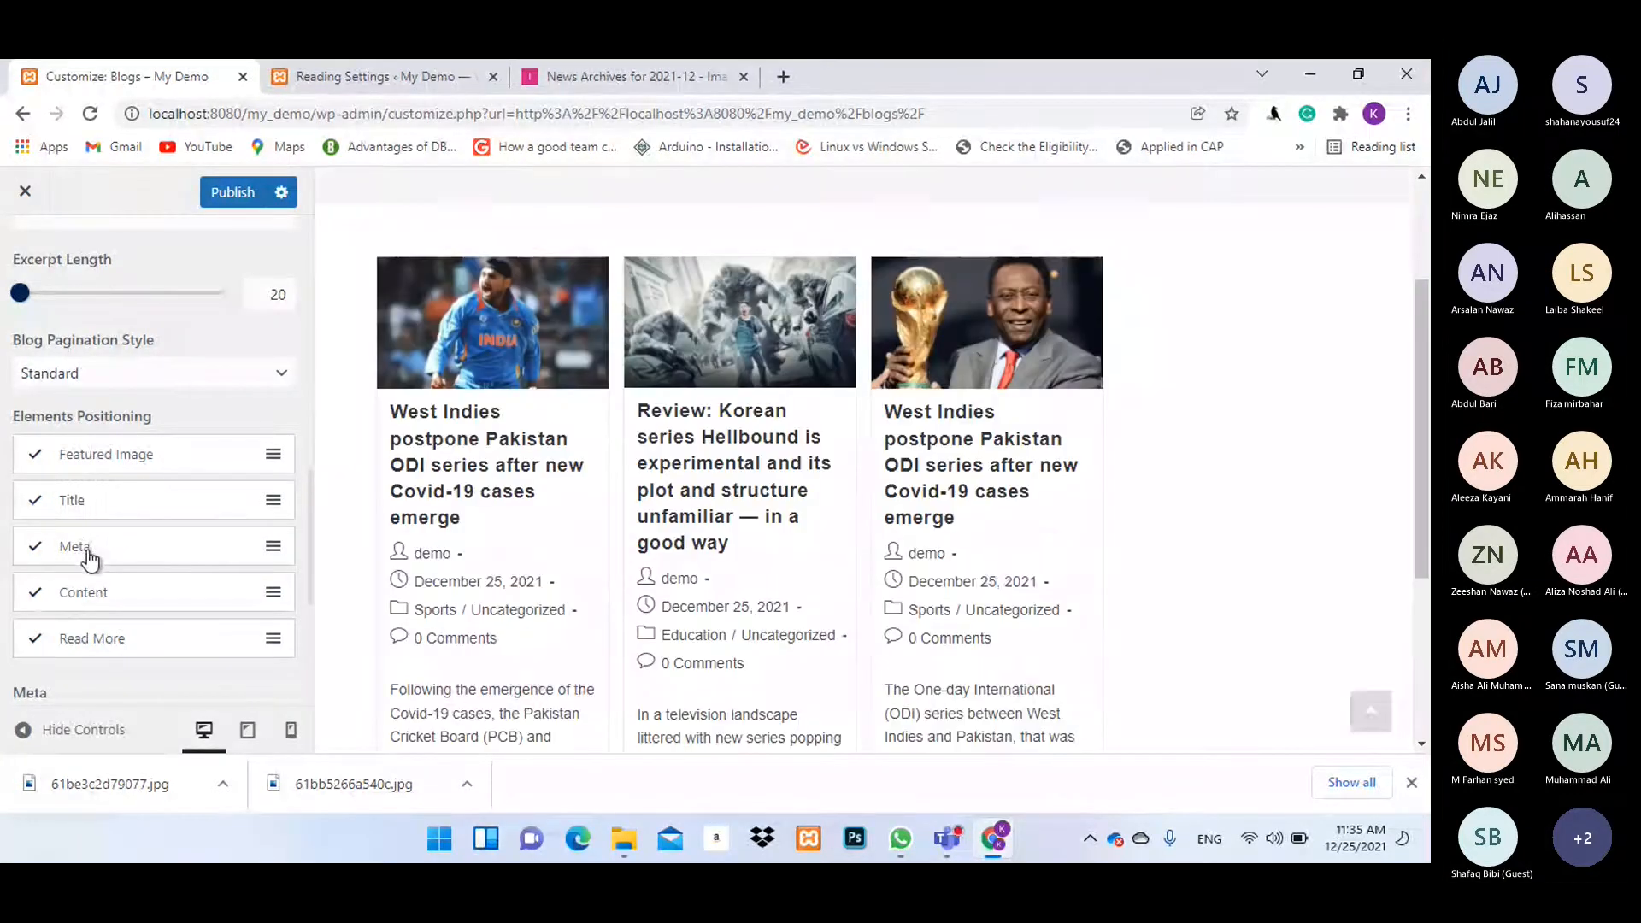
left_click(113, 550)
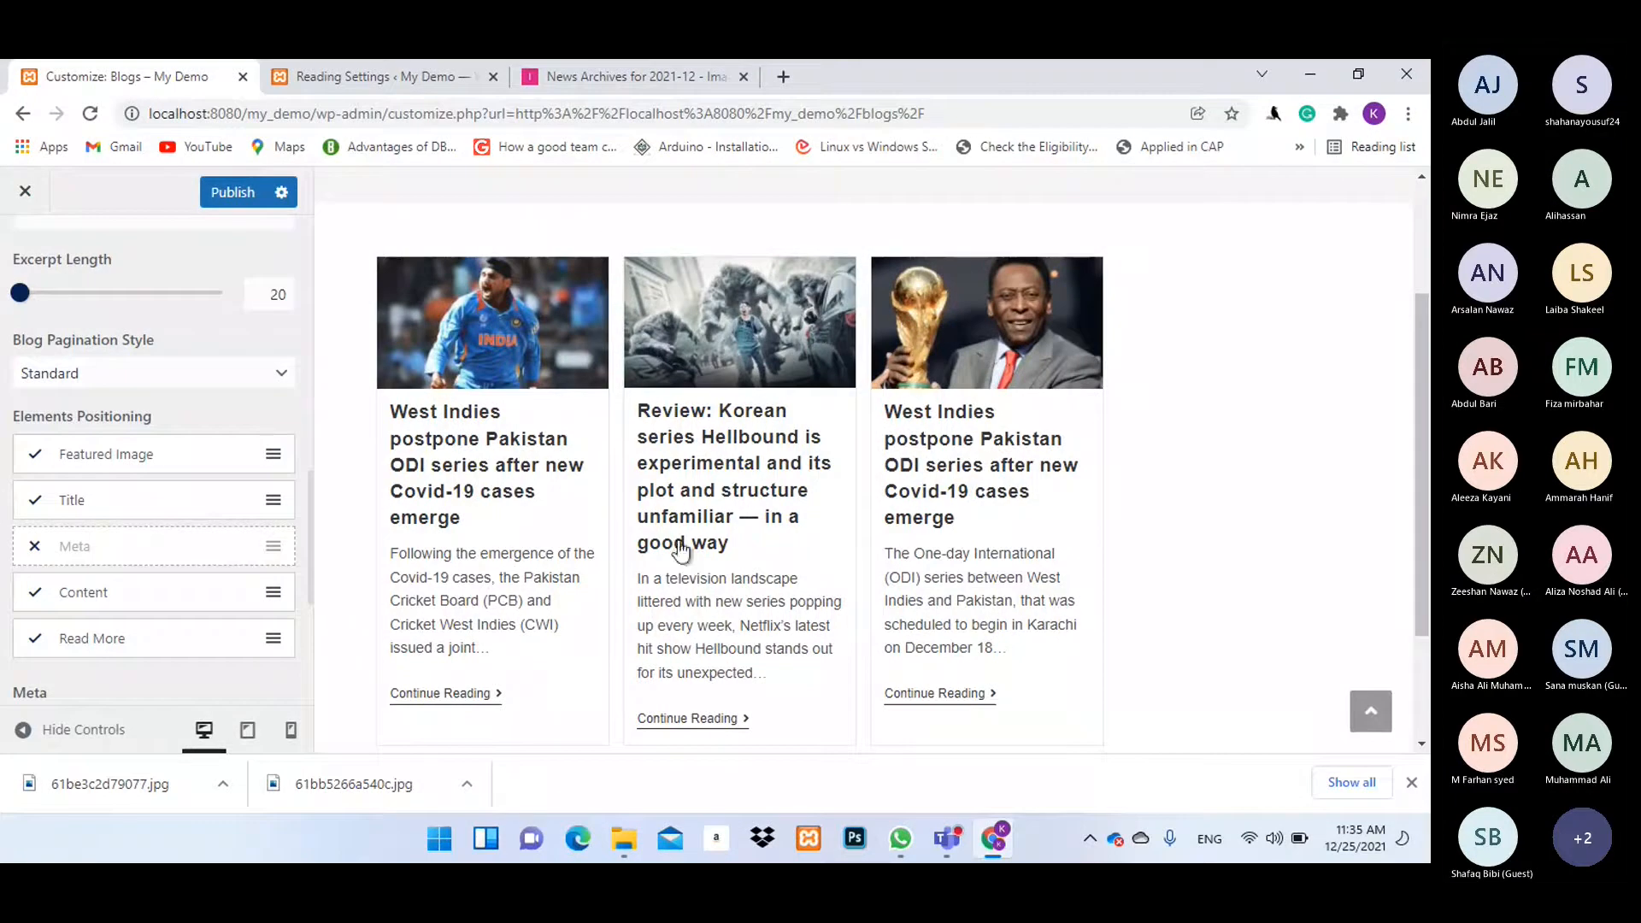
left_click(104, 548)
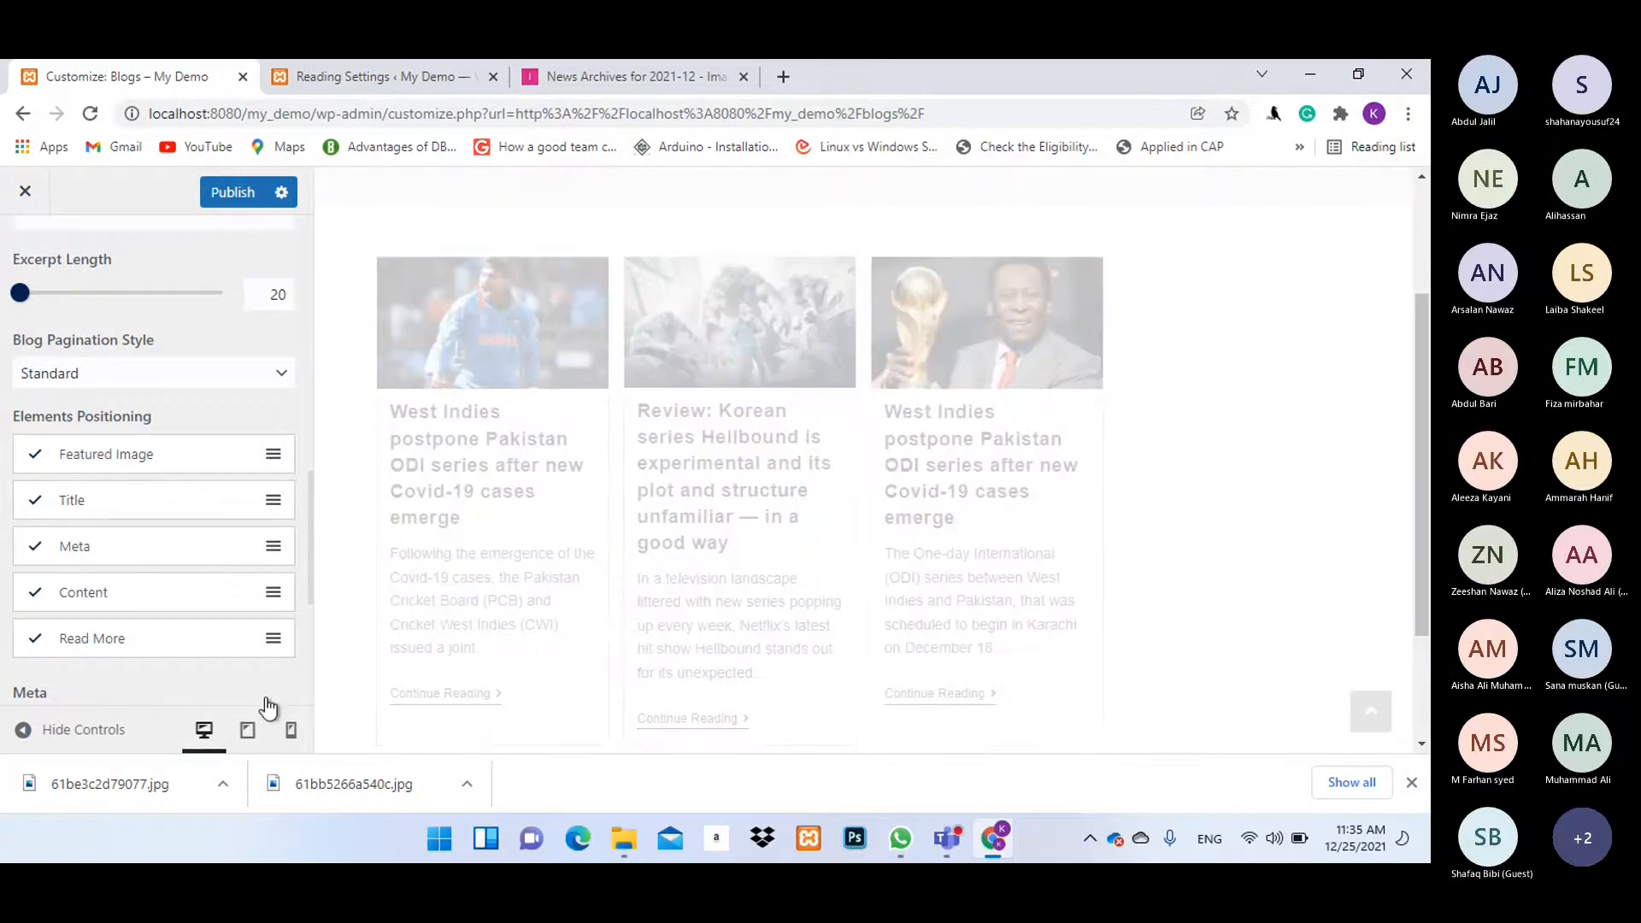
Try hiding the Read More and Content elements of the blog entries in turn, restoring each after checking the preview.
left_click(101, 641)
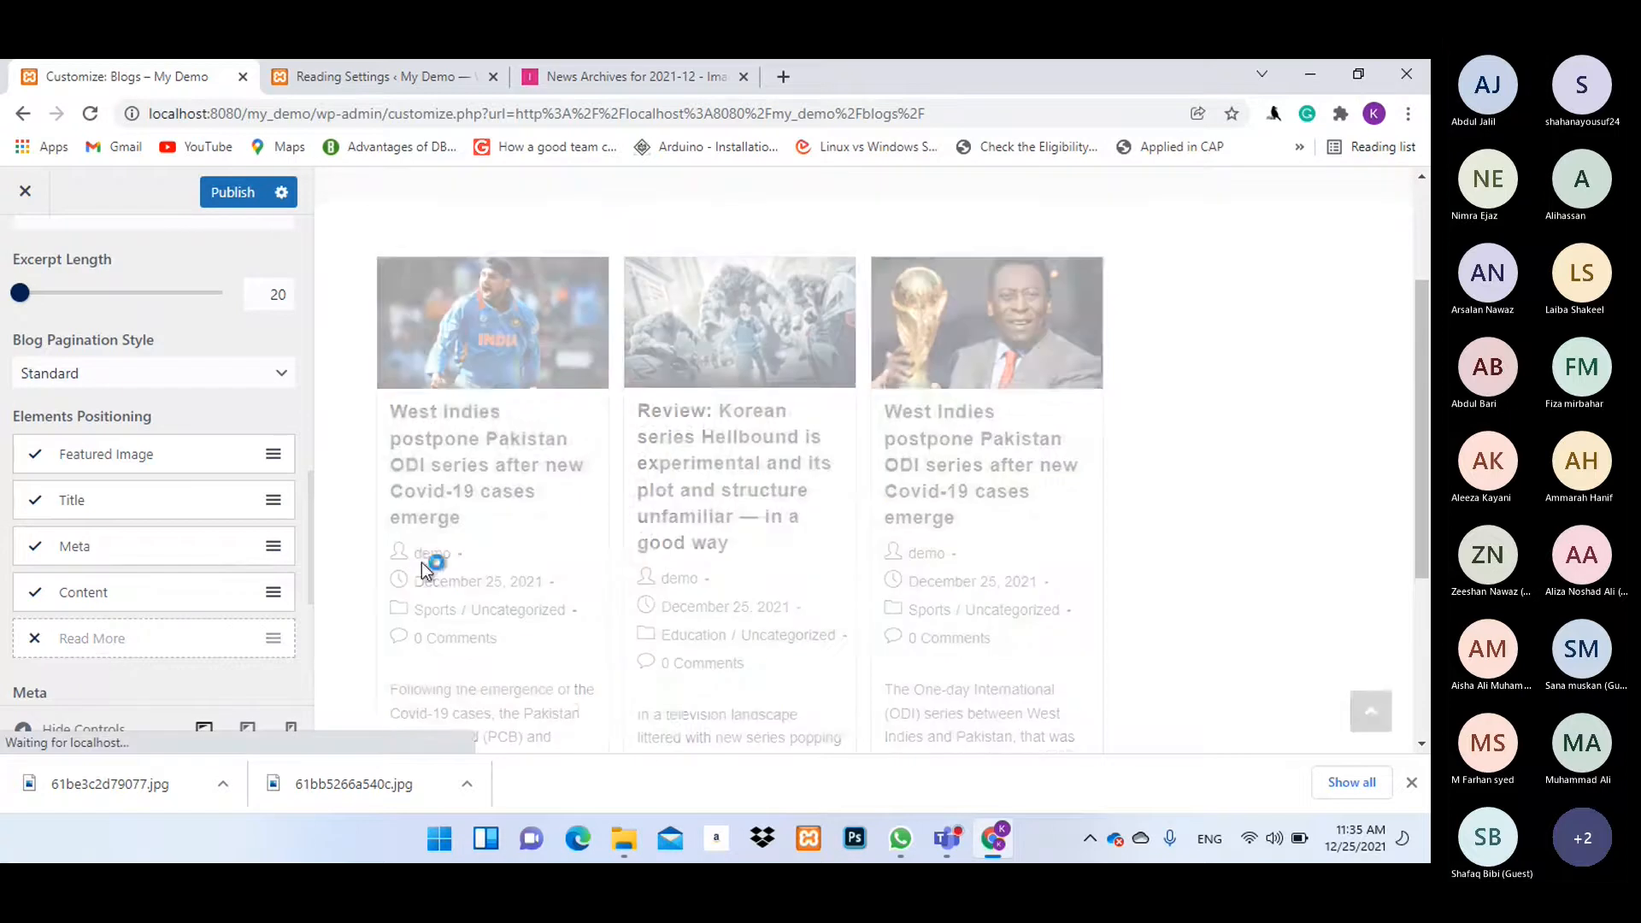
scroll(654, 513, "down", 3)
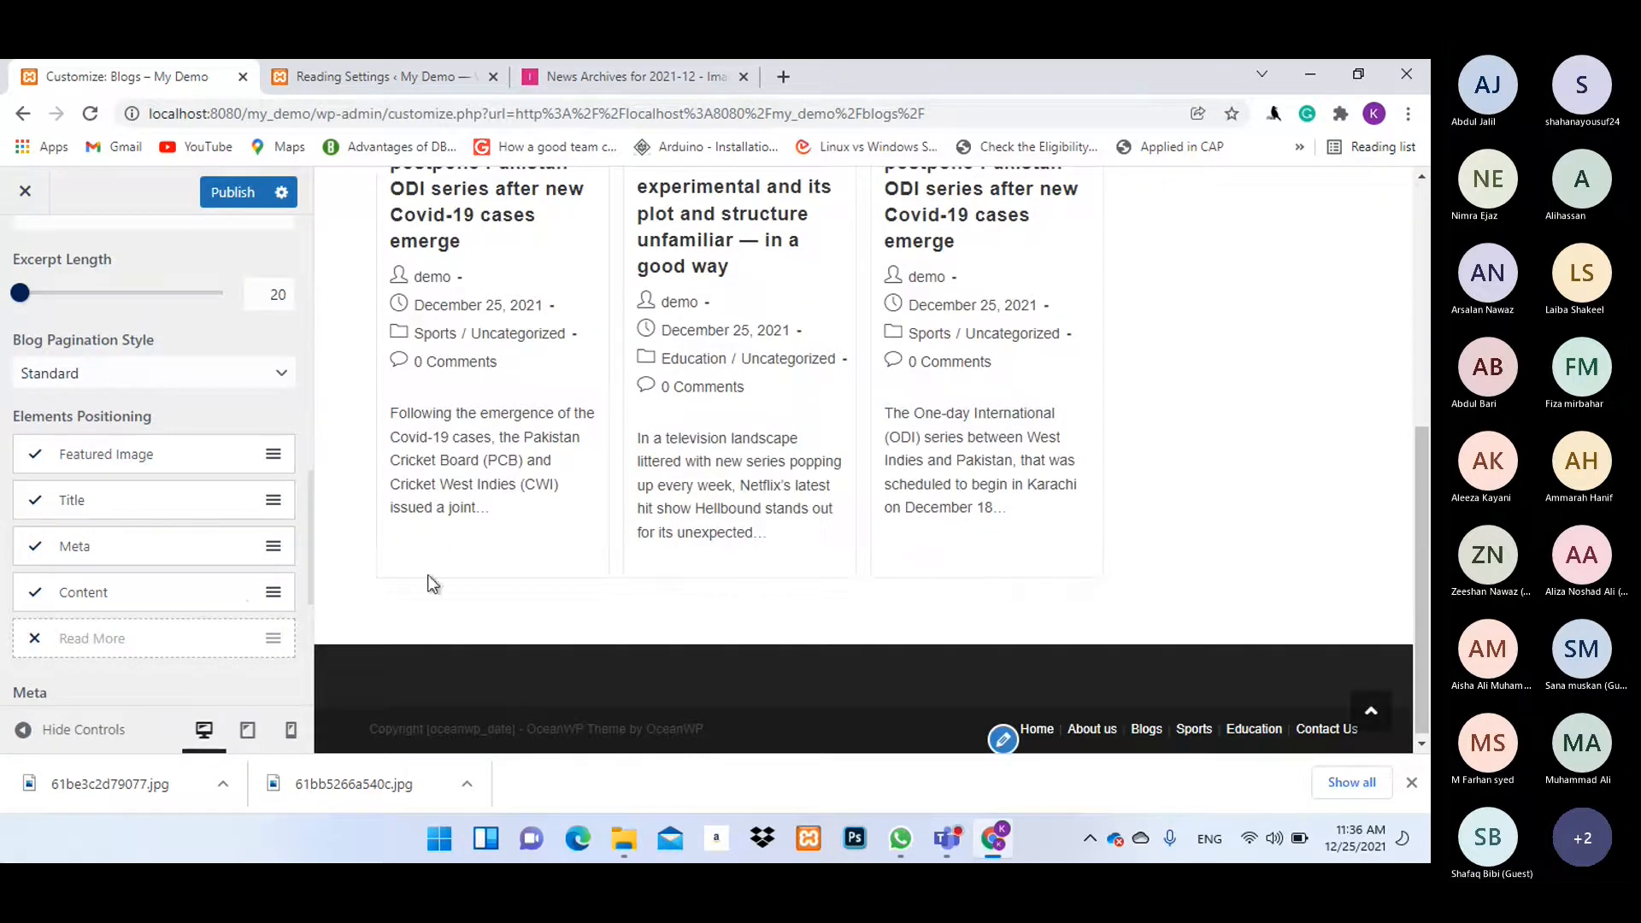
left_click(93, 641)
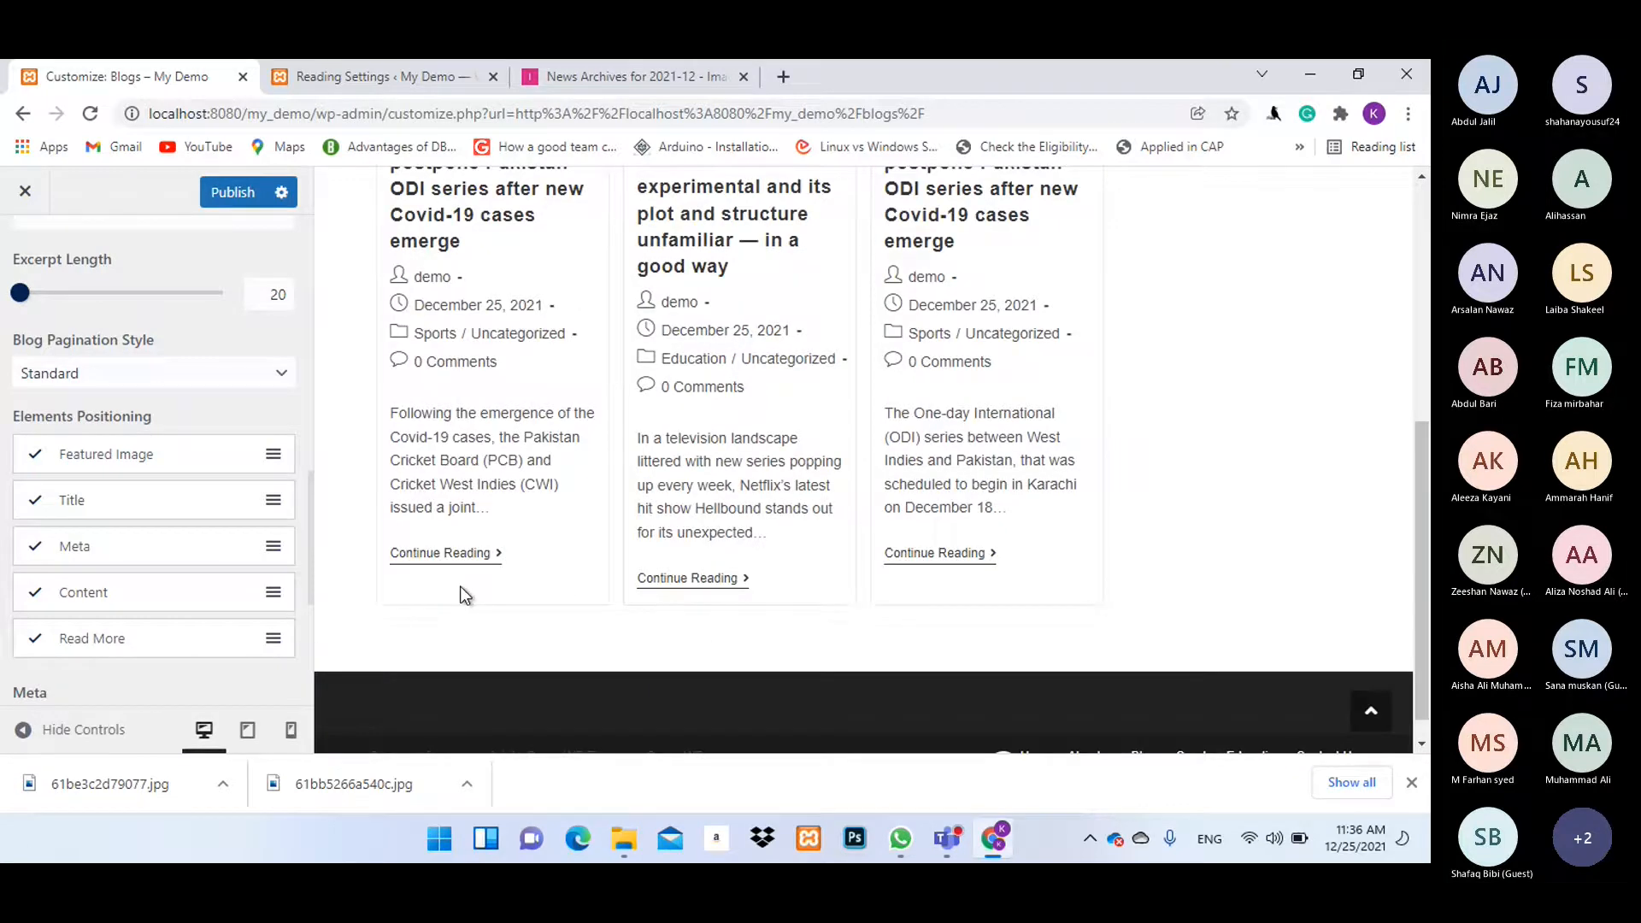
left_click(169, 586)
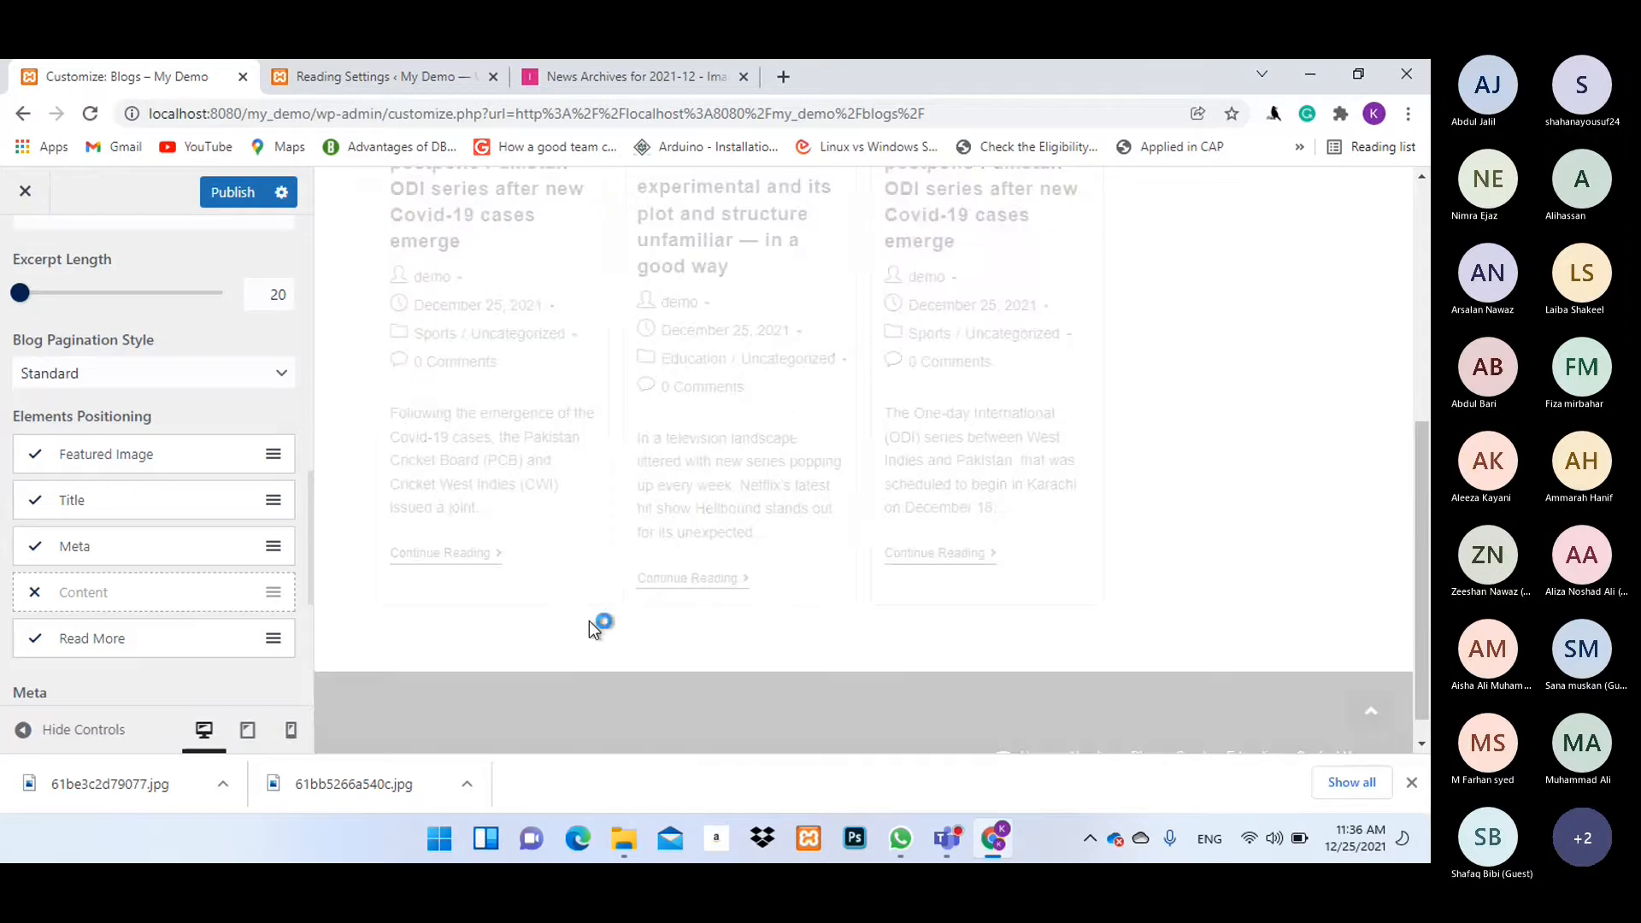
left_click(135, 595)
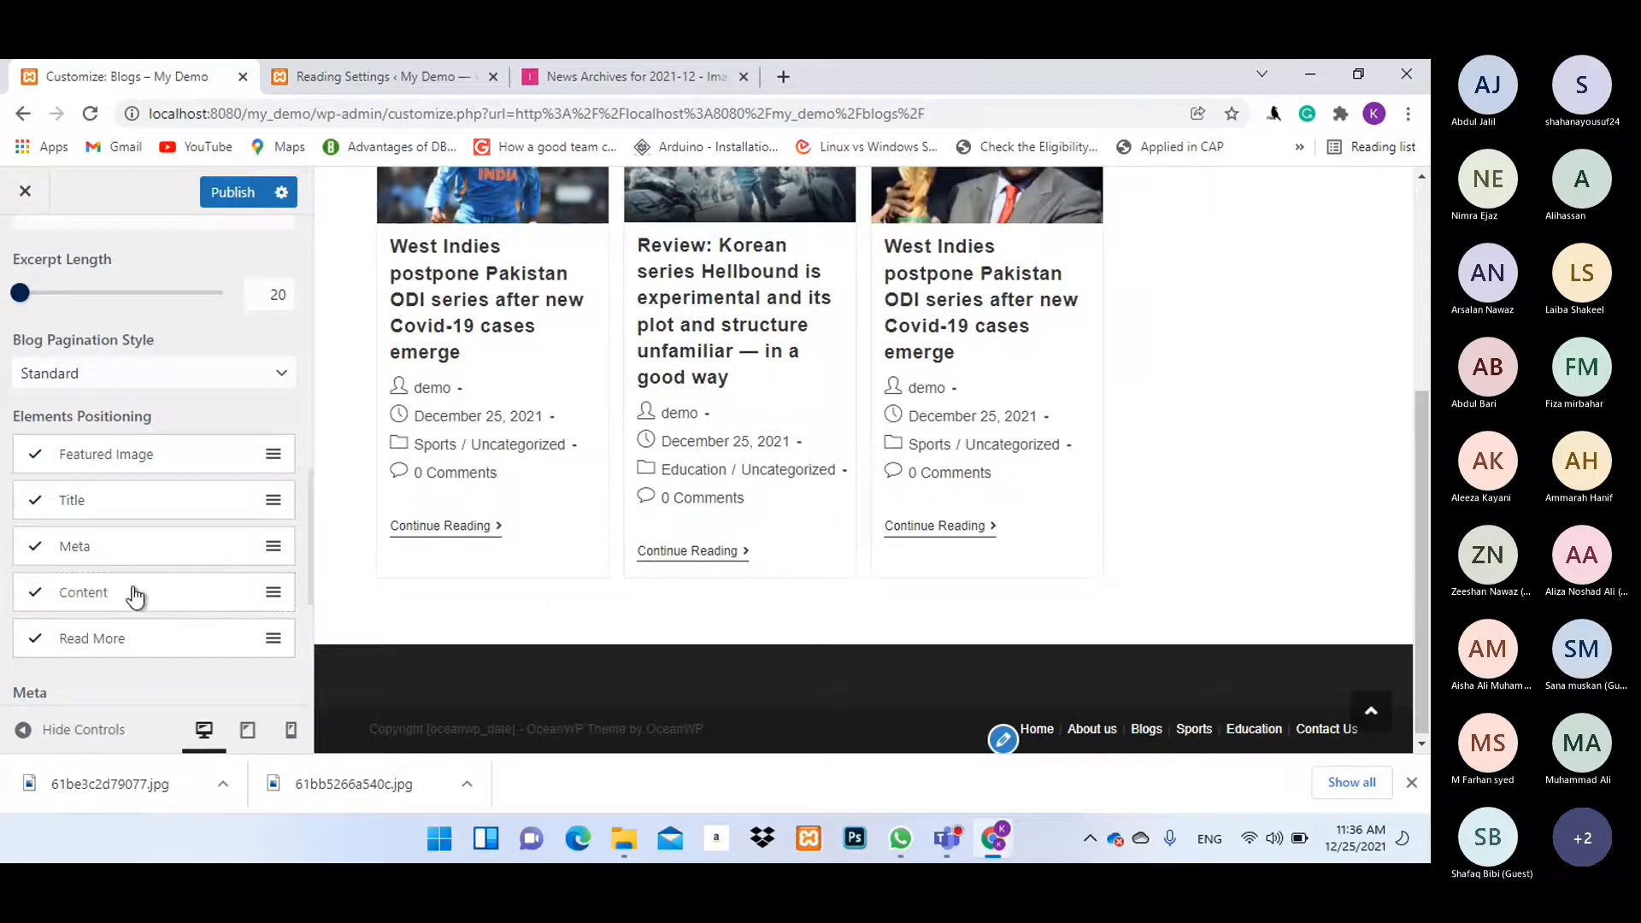
Remove Comments and Categories from the blog entries' meta information.
scroll(183, 493, "down", 1)
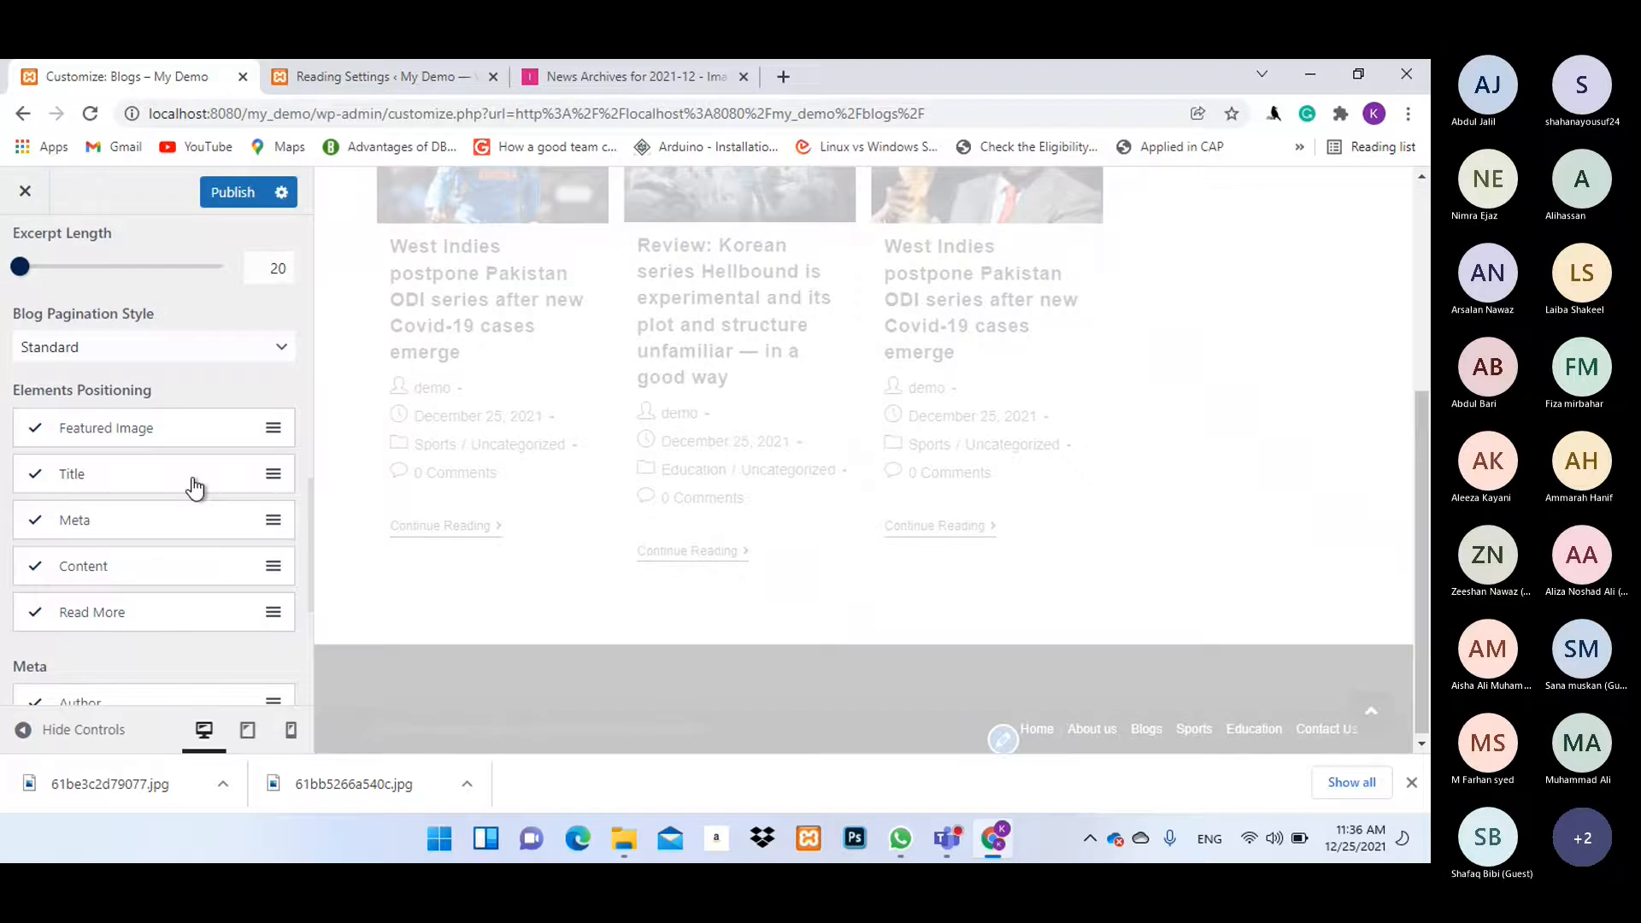
scroll(195, 487, "down", 3)
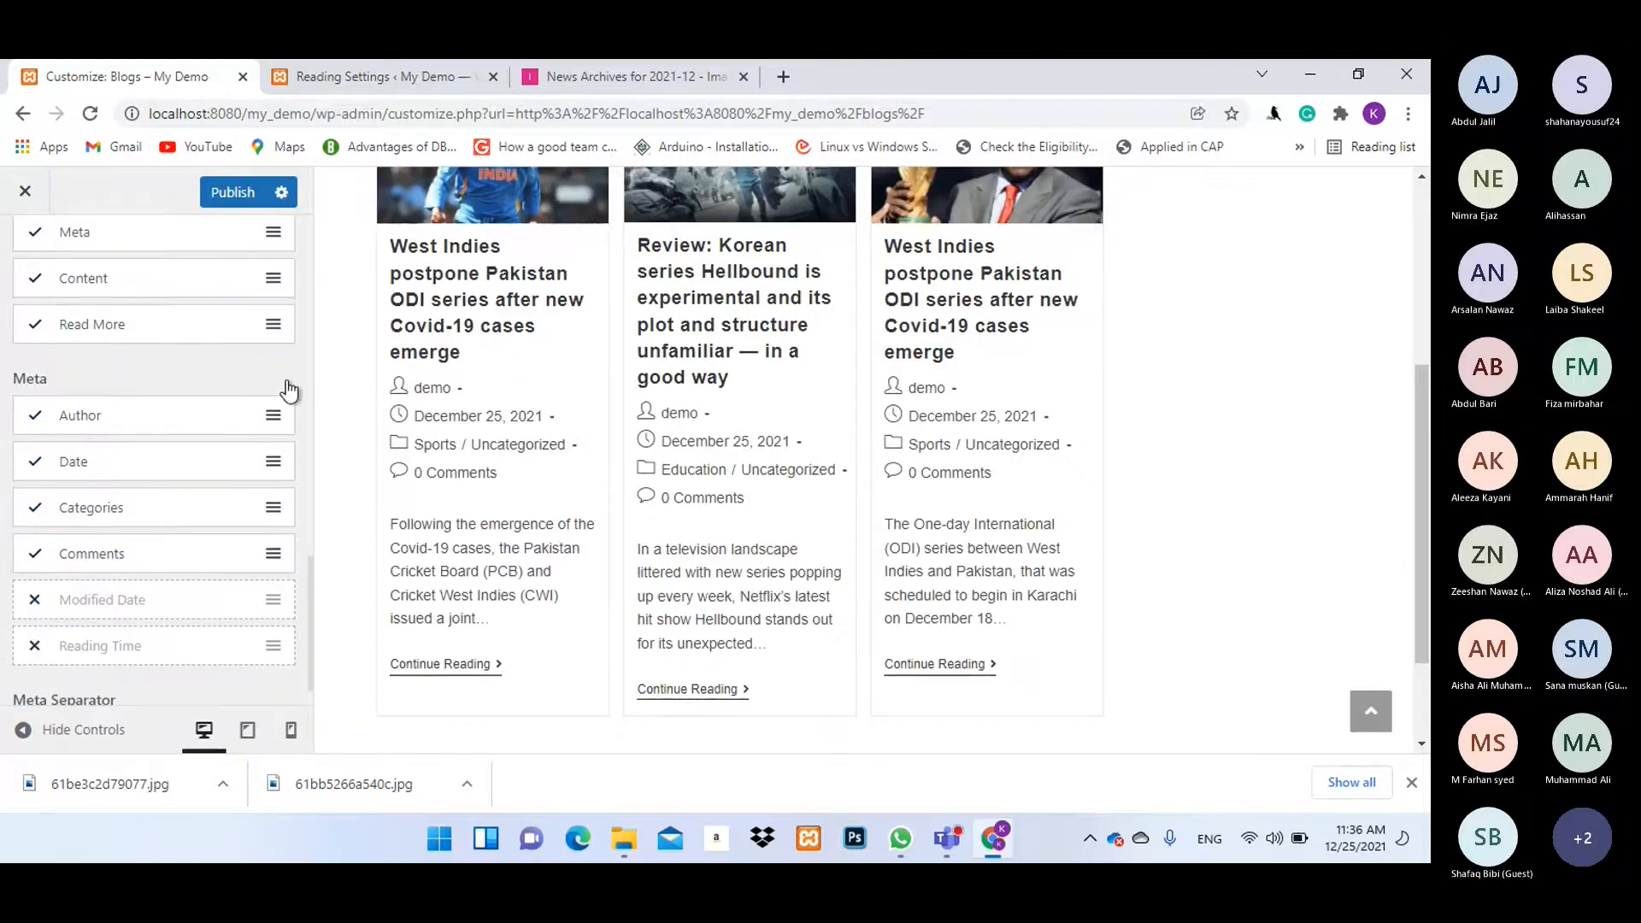
left_click(101, 554)
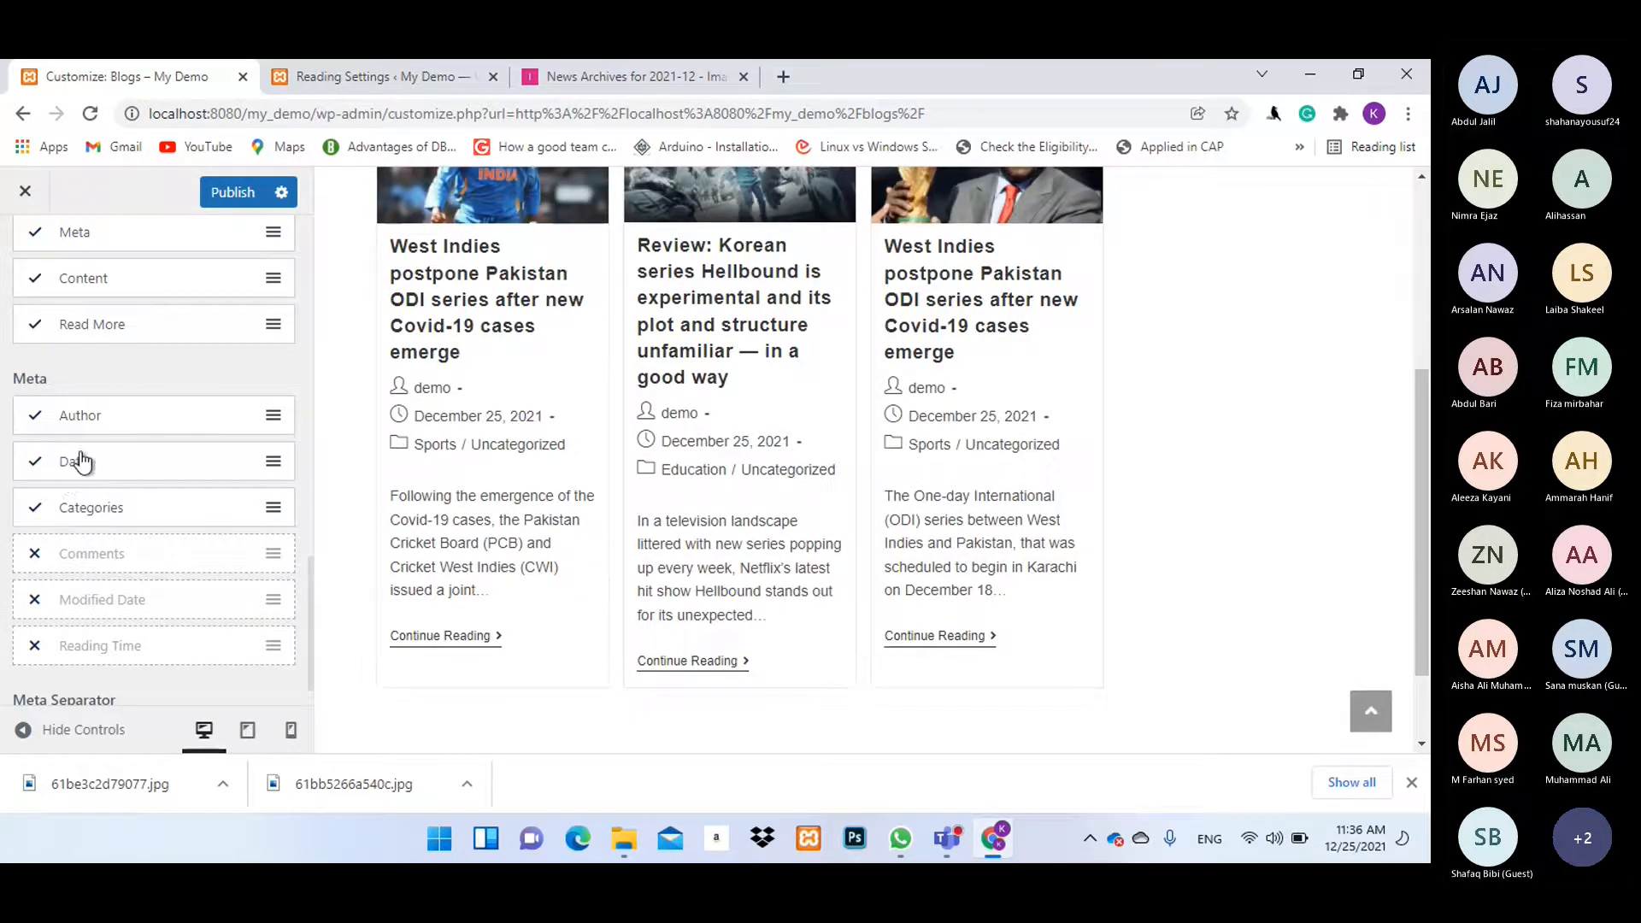
left_click(96, 510)
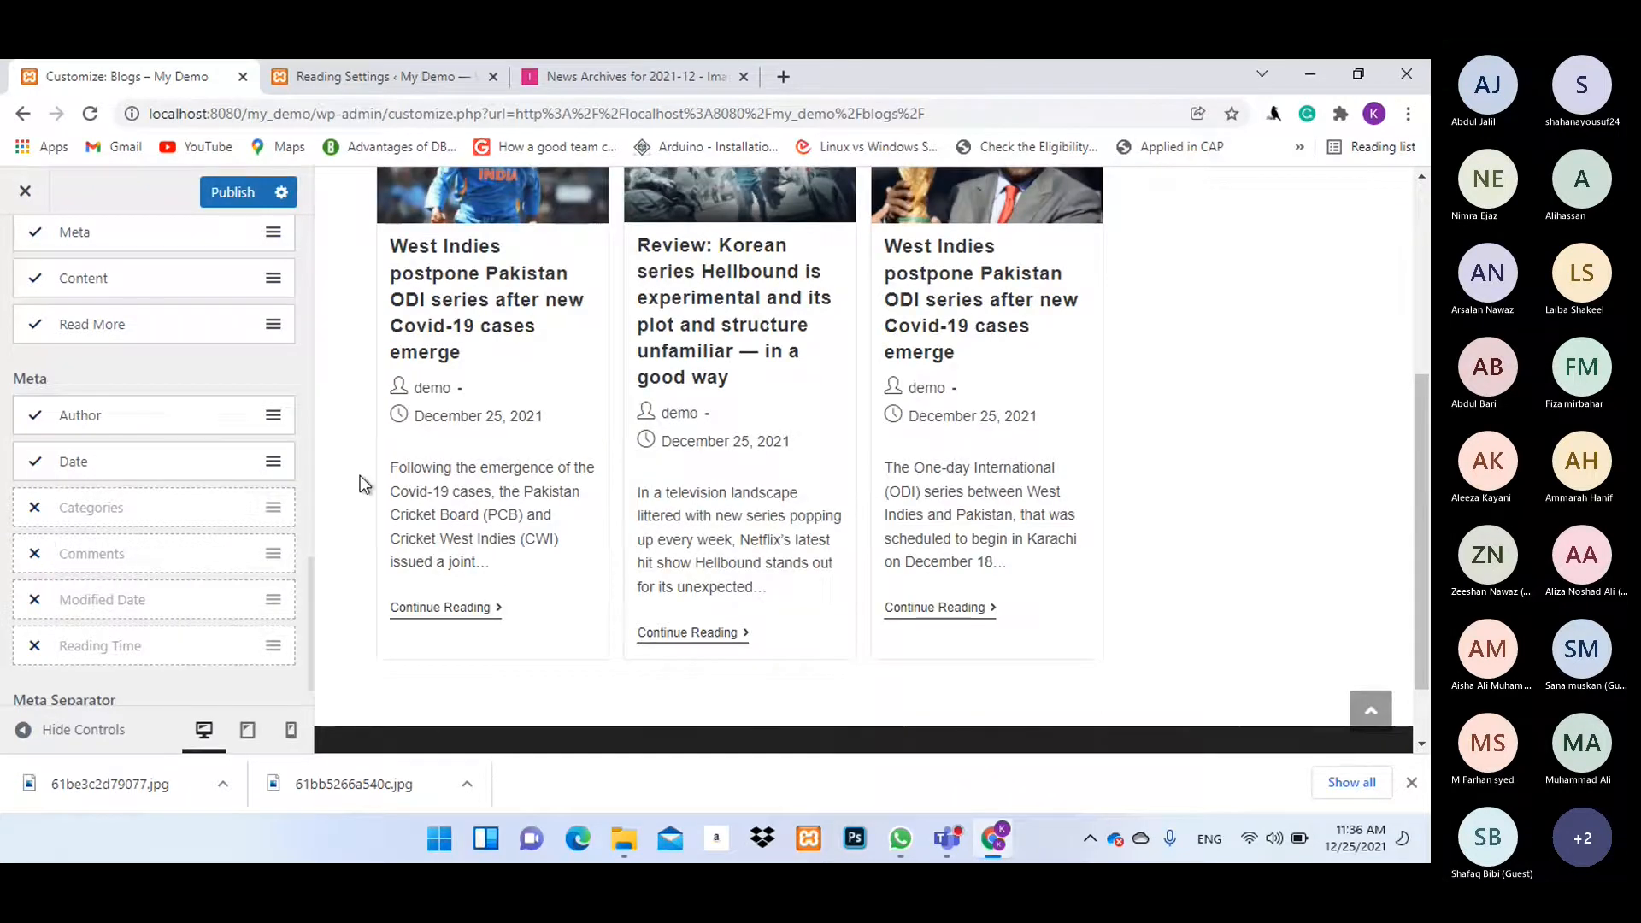
Check the Meta Separator choices for the blog entries.
scroll(183, 504, "down", 1)
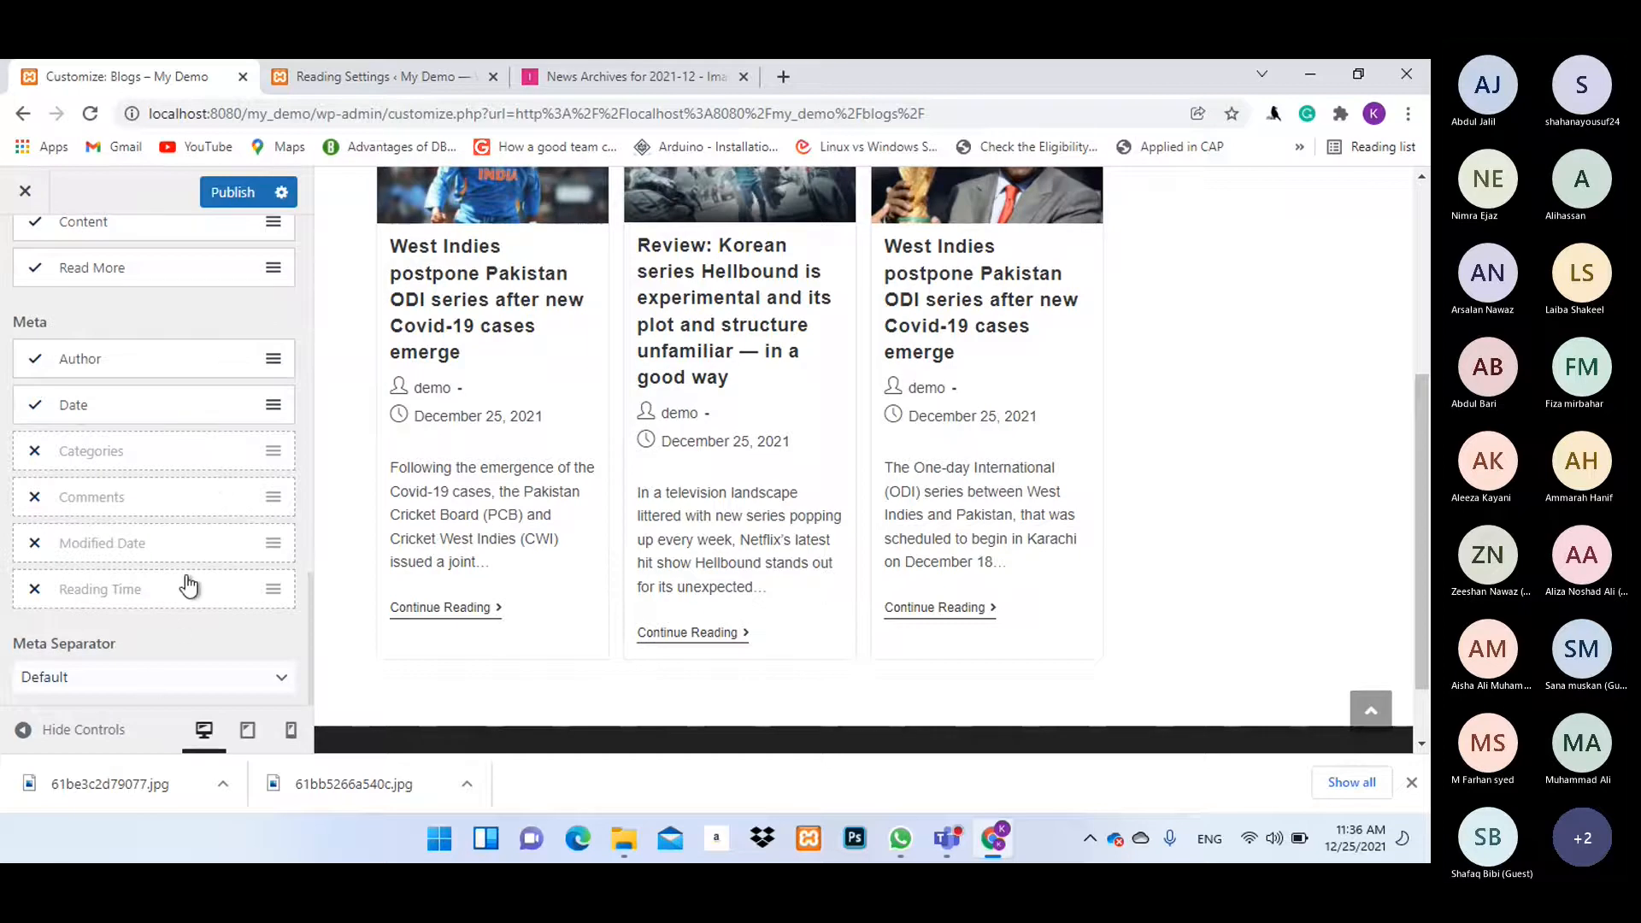
left_click(116, 677)
left_click(63, 725)
Publish the blog entries customization and check the entries in the preview.
scroll(202, 605, "up", 10)
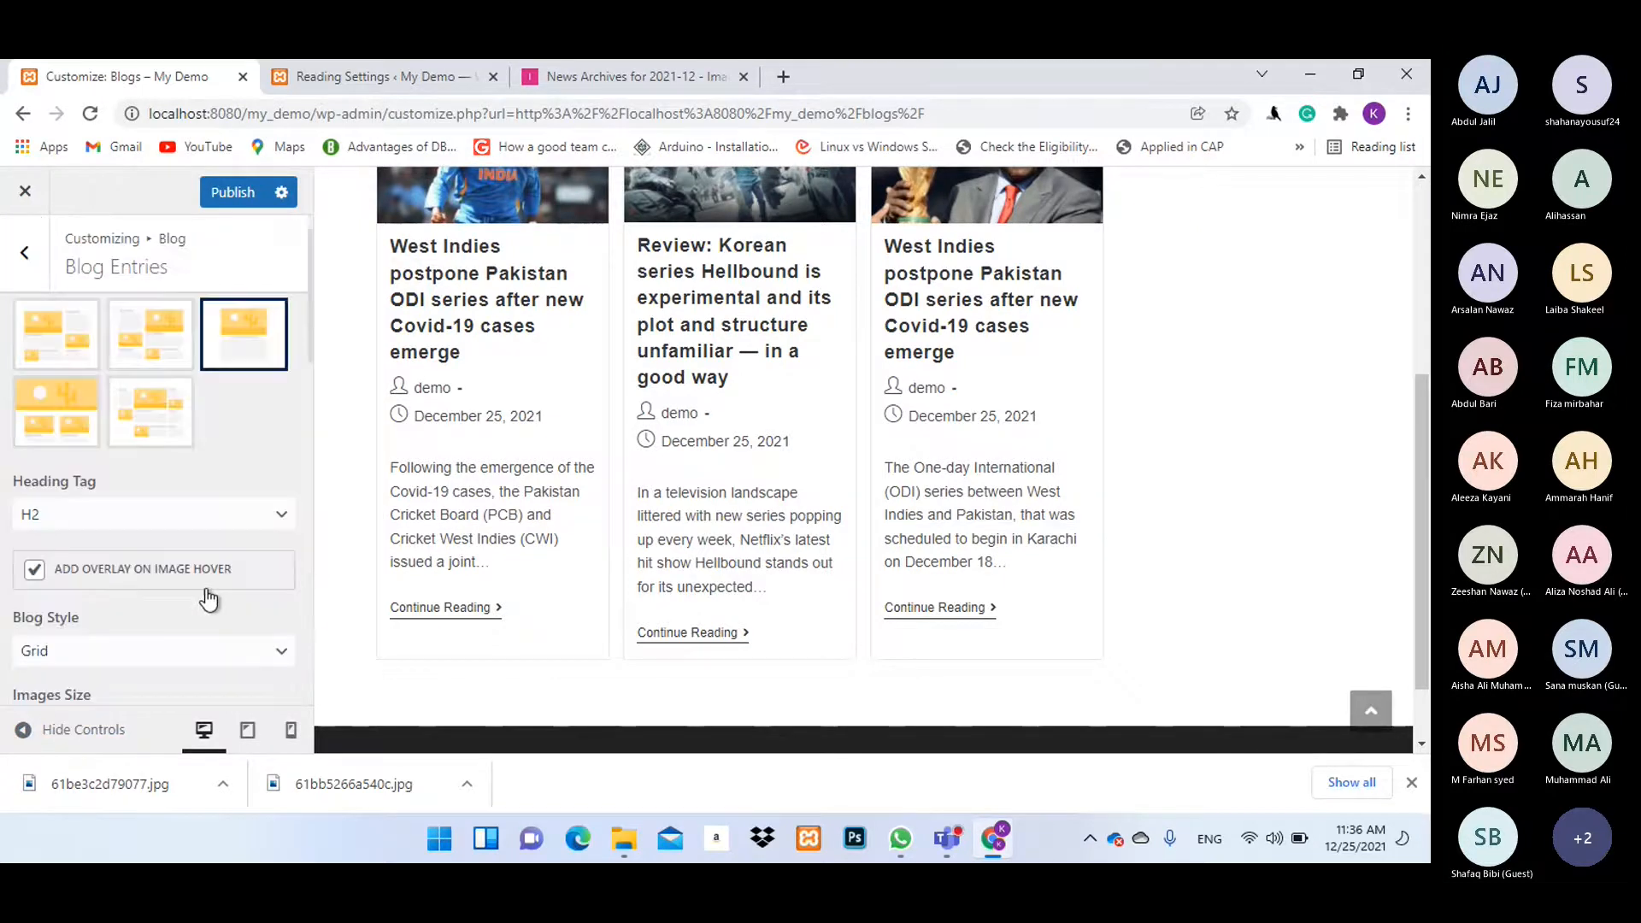
scroll(216, 521, "down", 2)
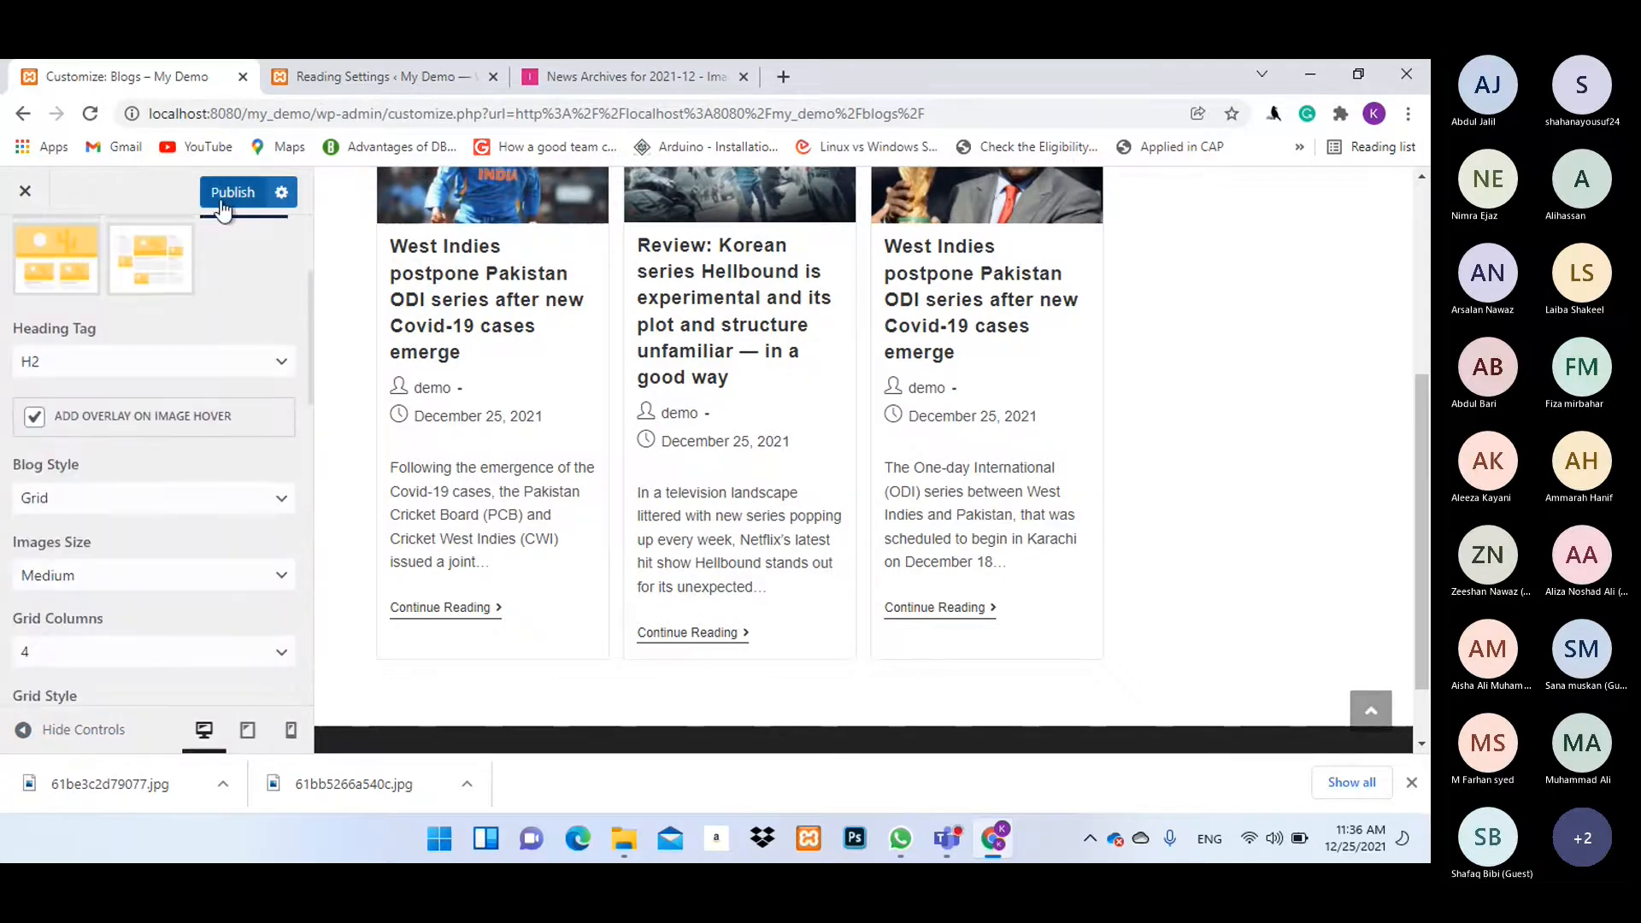
scroll(671, 526, "down", 2)
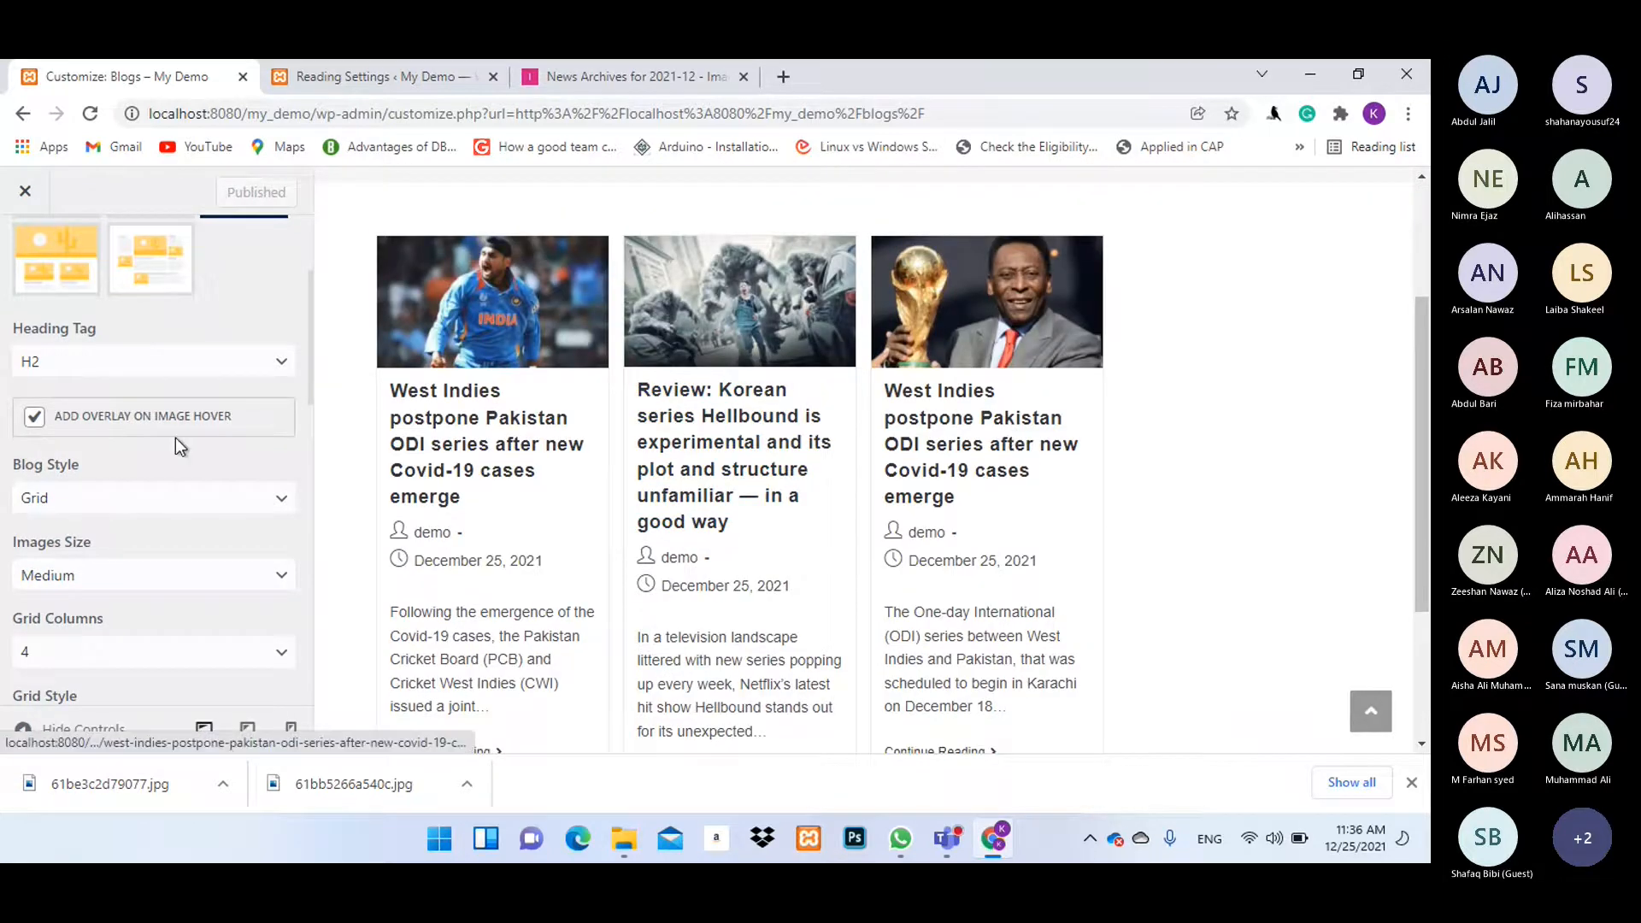
Open the Single Post settings and look through the West Indies post in the preview down to its comment form.
key("Escape")
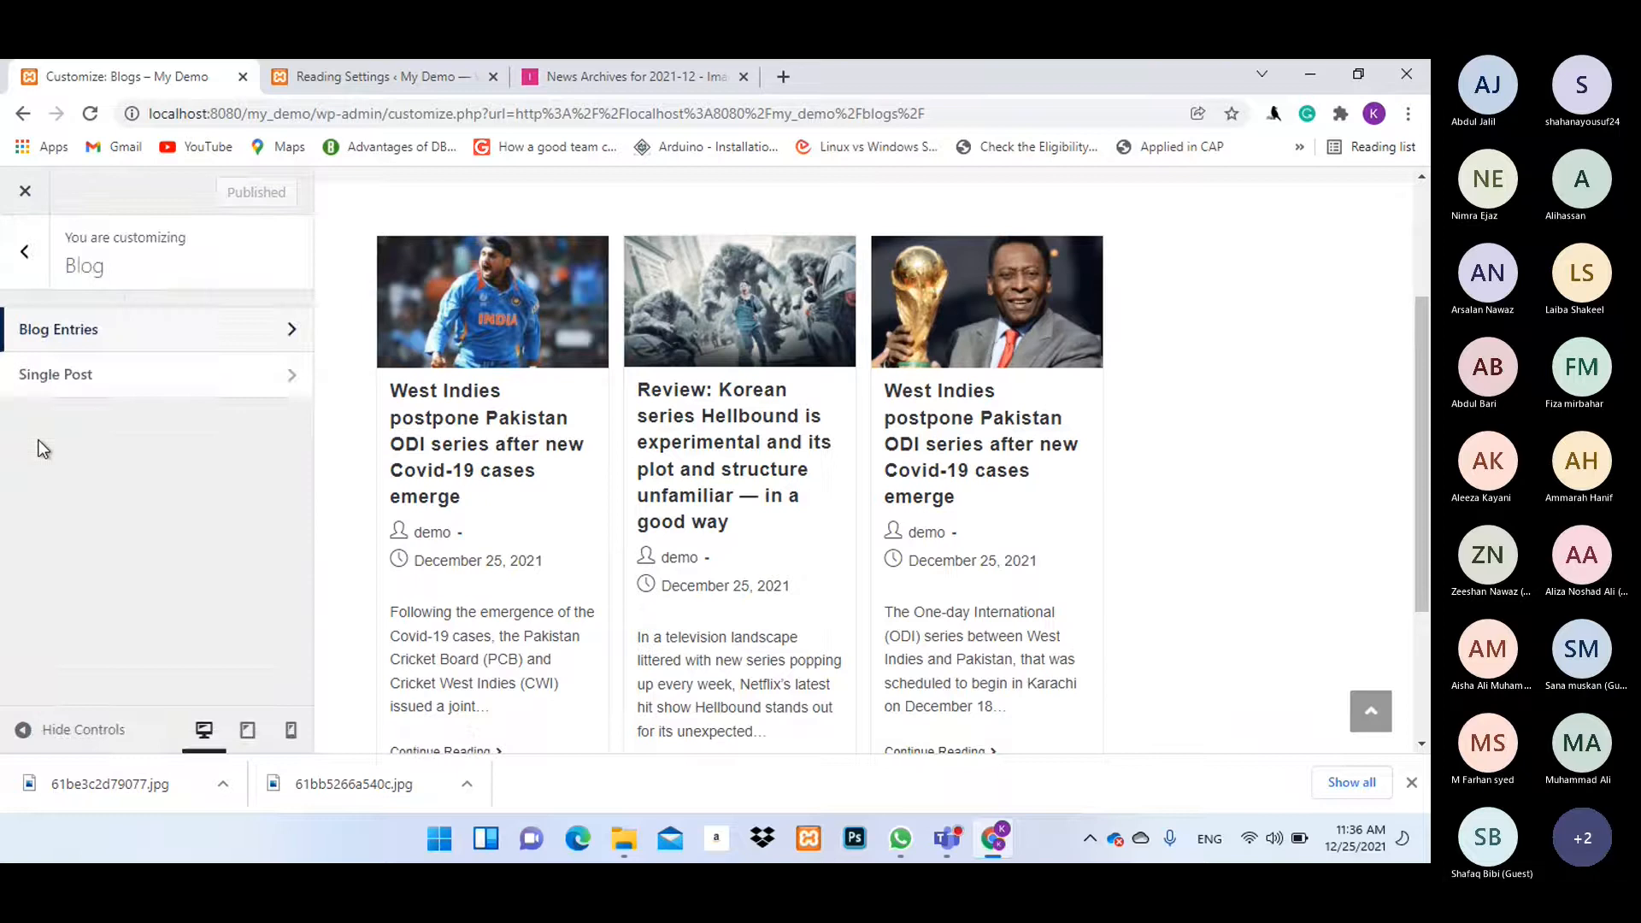
left_click(68, 392)
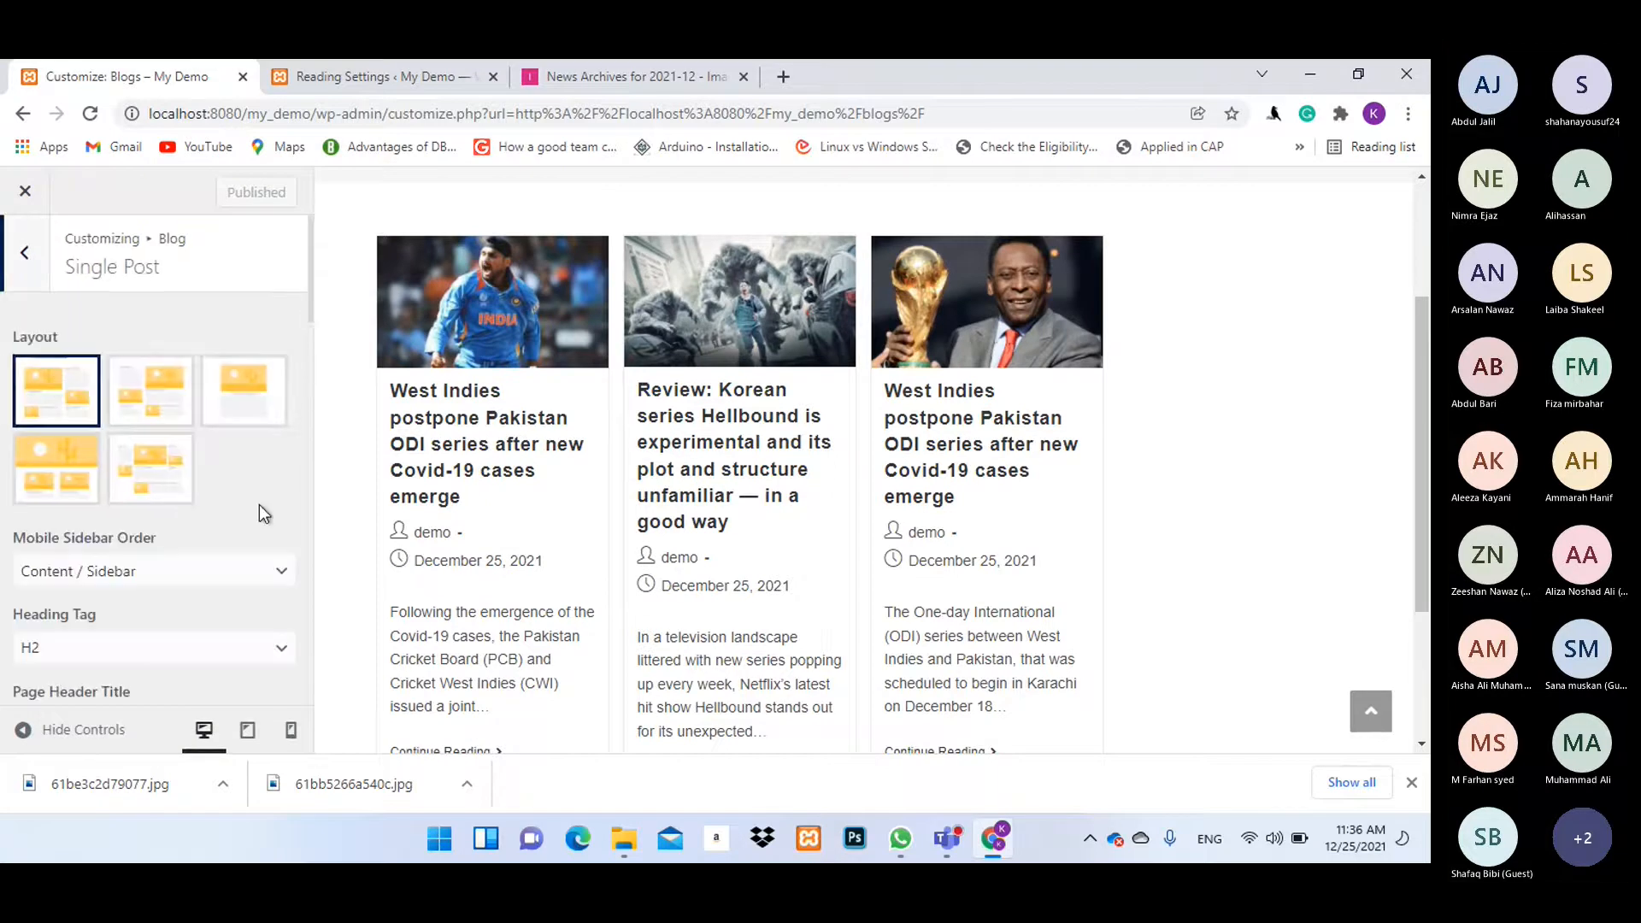
scroll(249, 470, "down", 2)
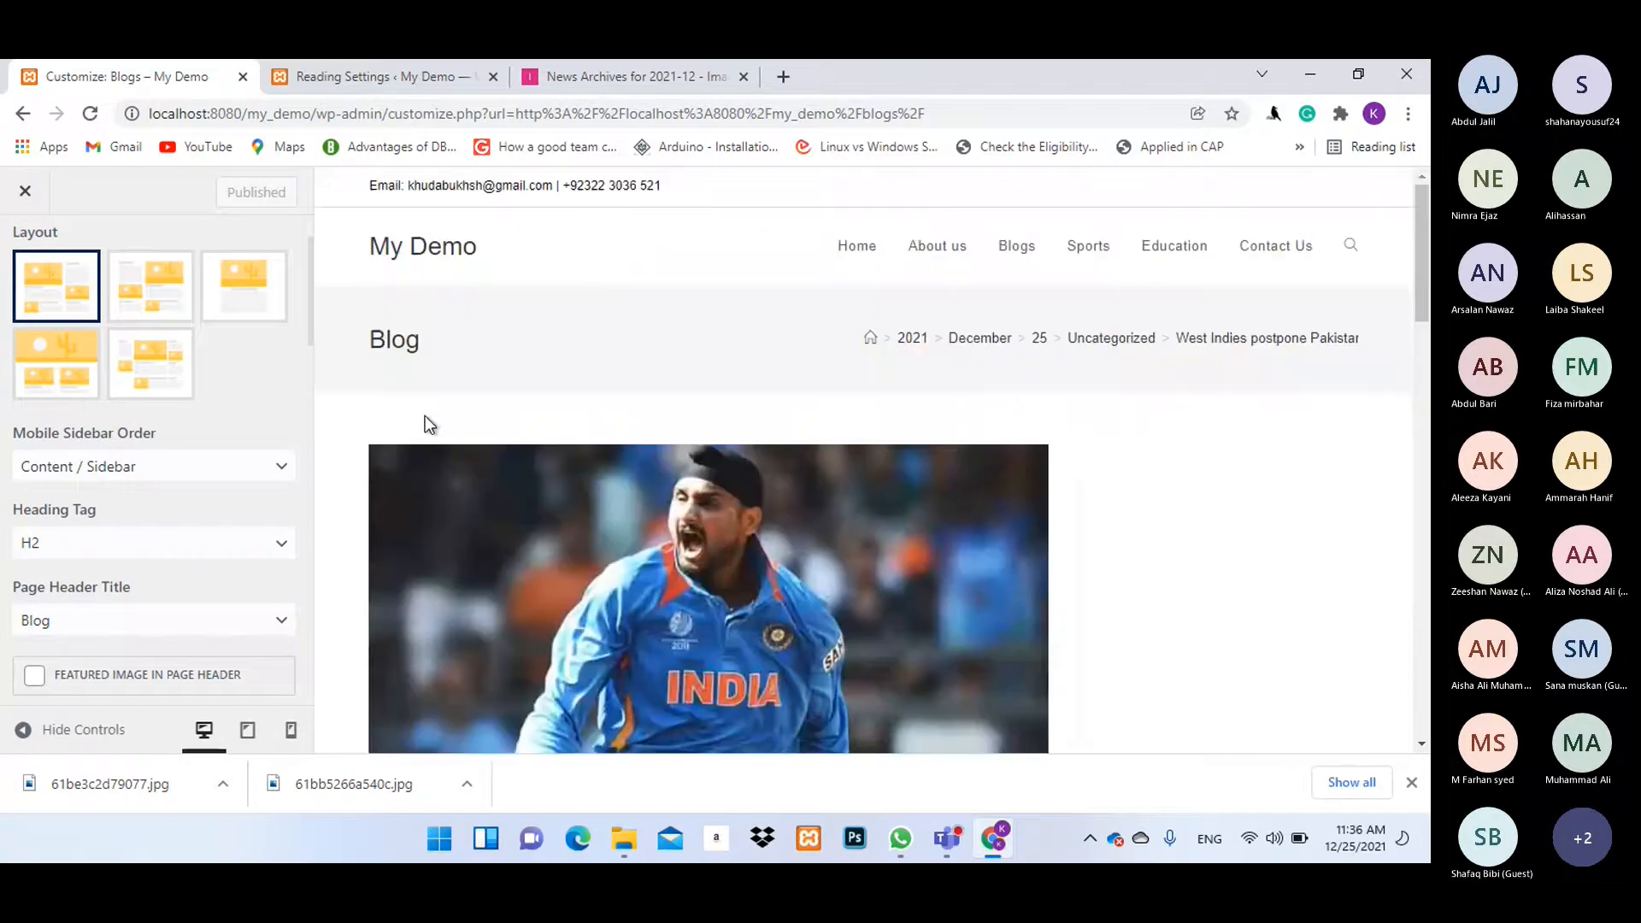
scroll(709, 345, "down", 5)
scroll(710, 344, "down", 5)
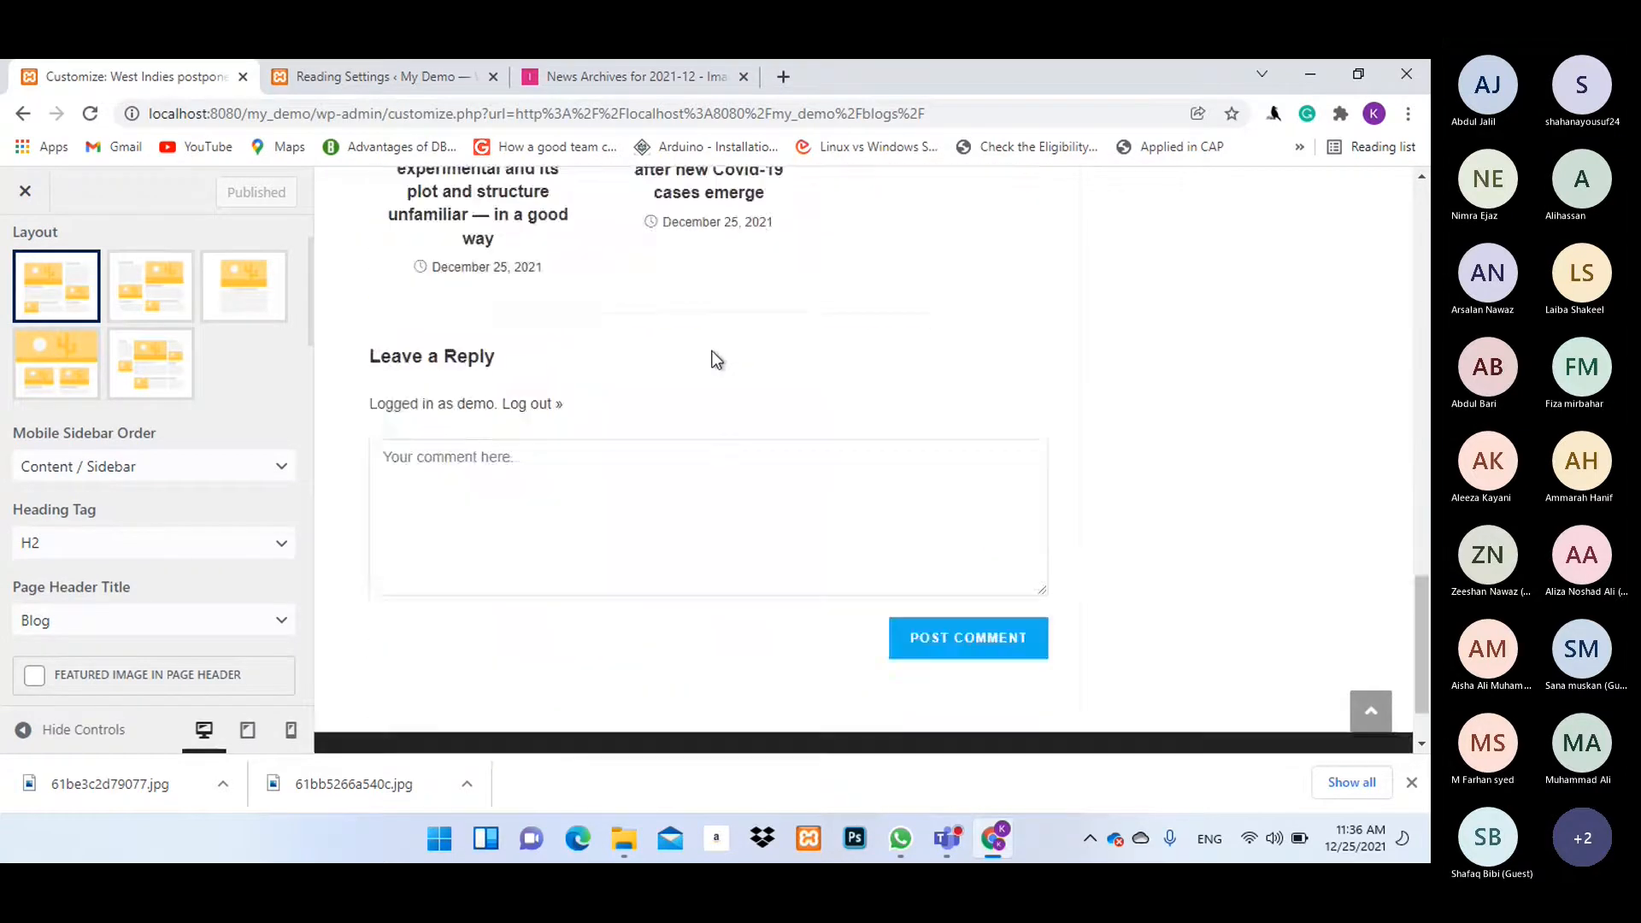
Look through the Single Post settings and try the full-width layout before restoring the right-sidebar layout.
scroll(172, 436, "down", 10)
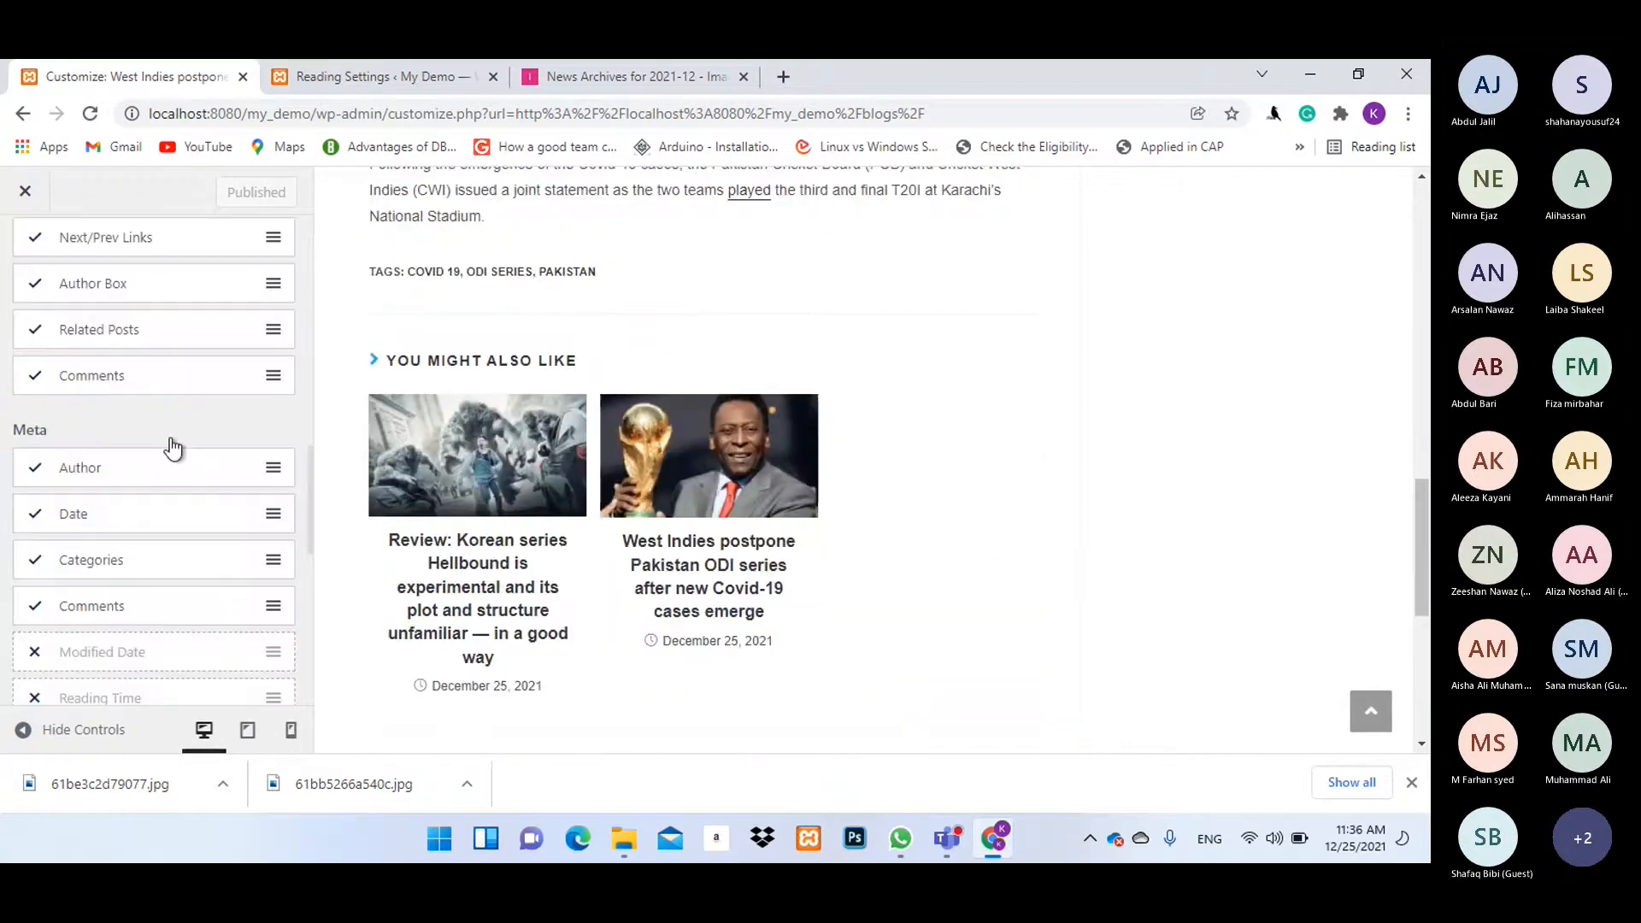
scroll(172, 436, "down", 2)
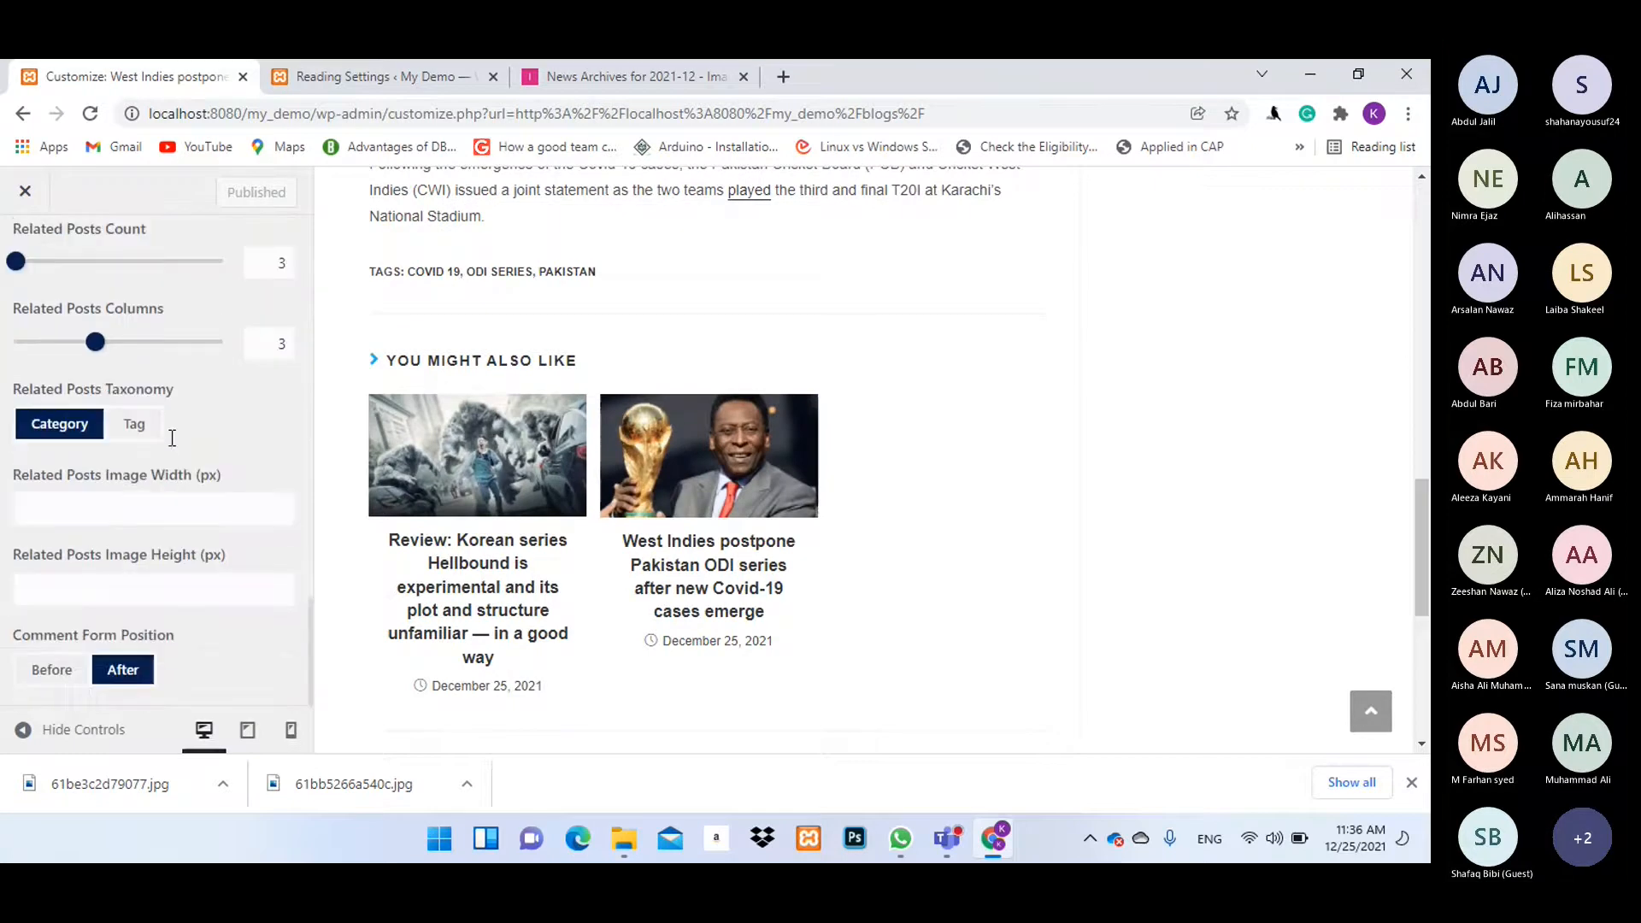
scroll(284, 434, "up", 10)
scroll(794, 450, "up", 5)
scroll(794, 450, "up", 10)
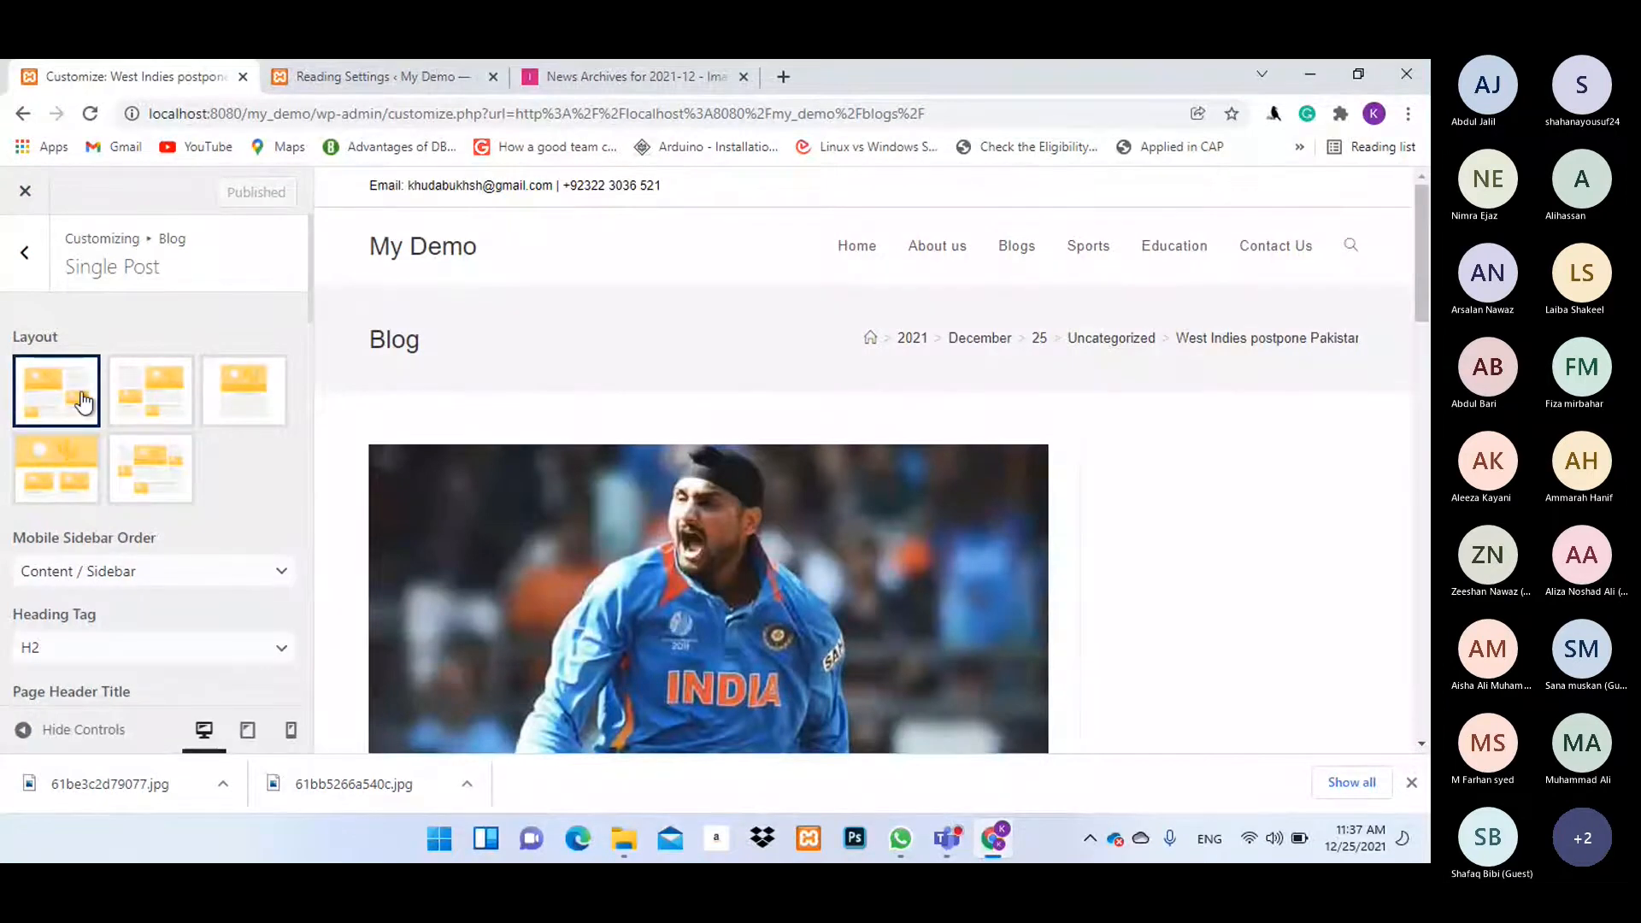
left_click(231, 393)
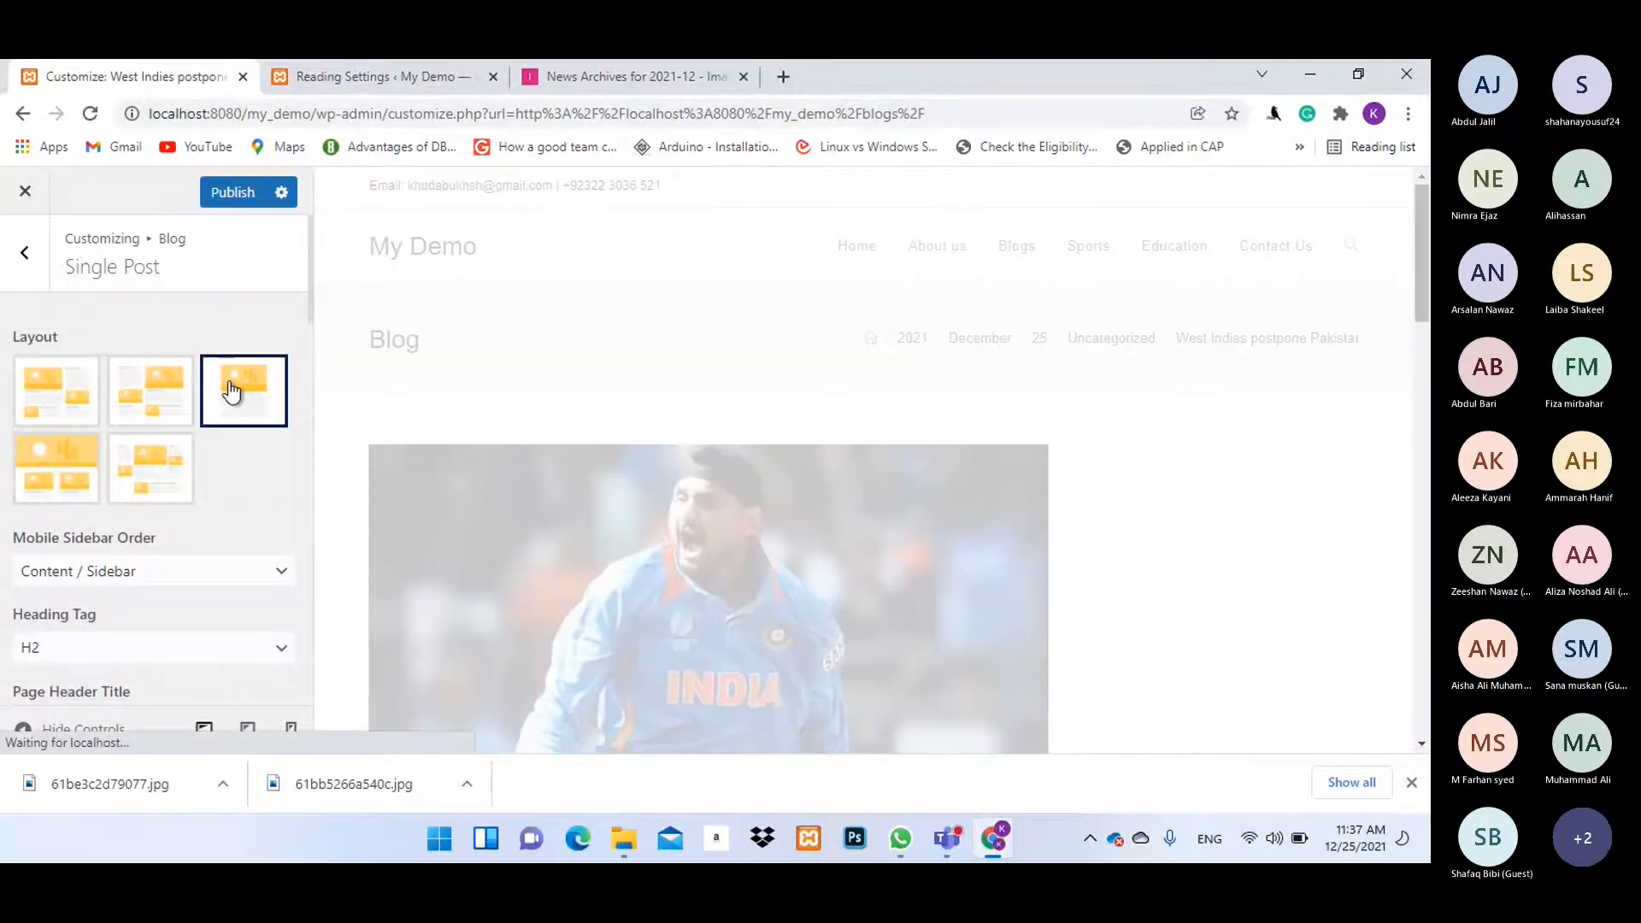
left_click(79, 400)
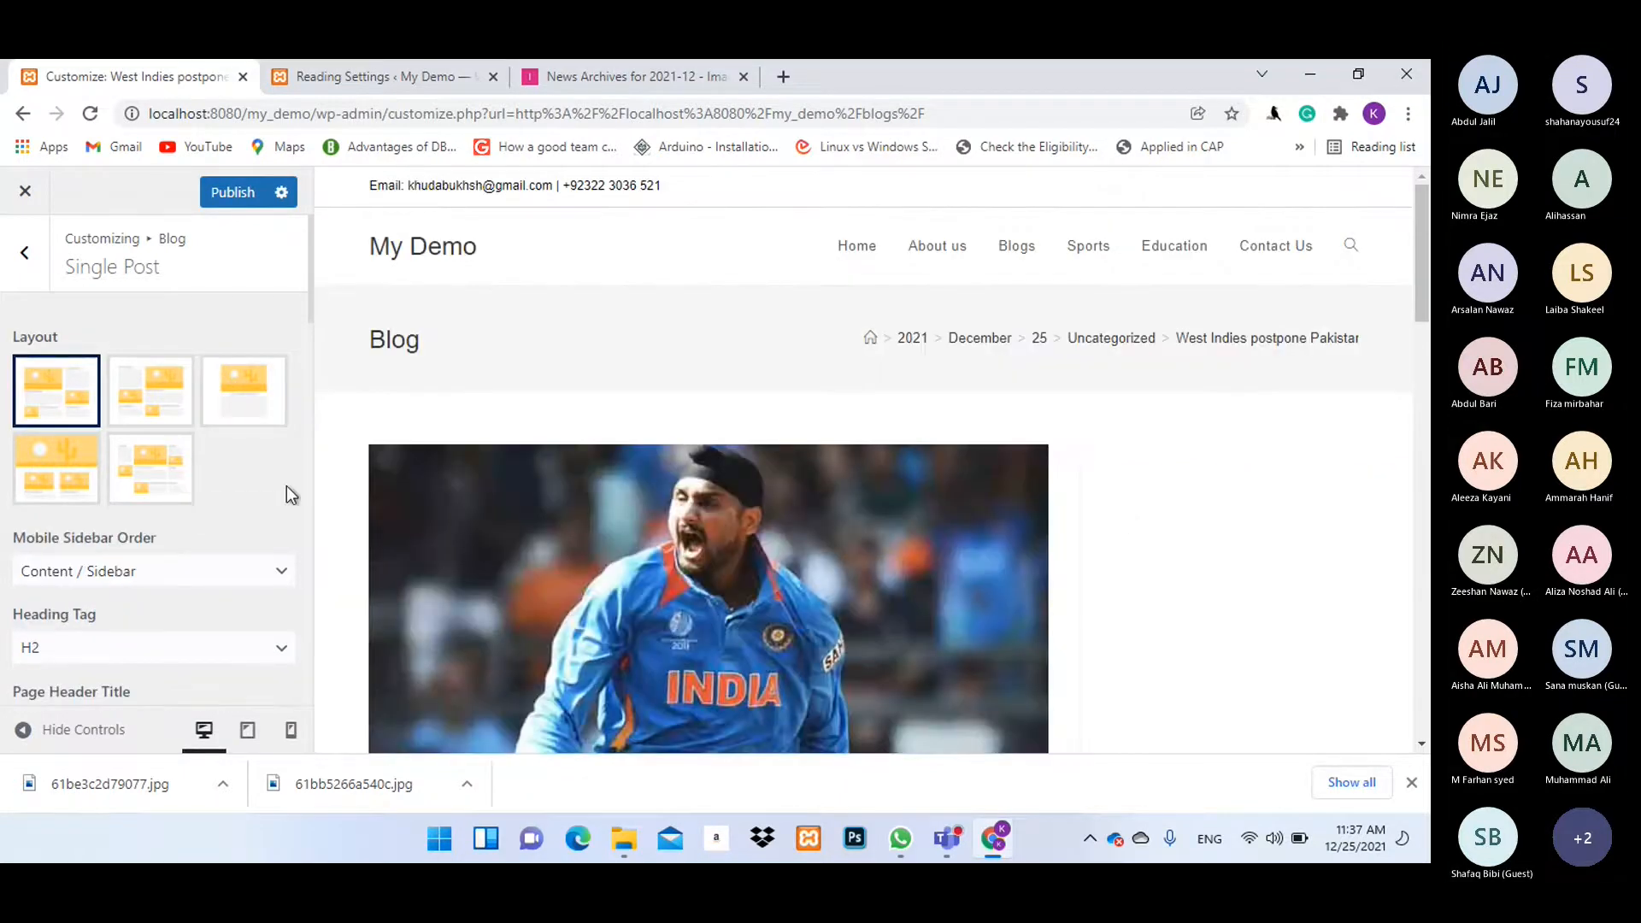
Set the Mobile Sidebar Order for single posts to Sidebar / Content.
scroll(285, 486, "down", 2)
left_click(58, 469)
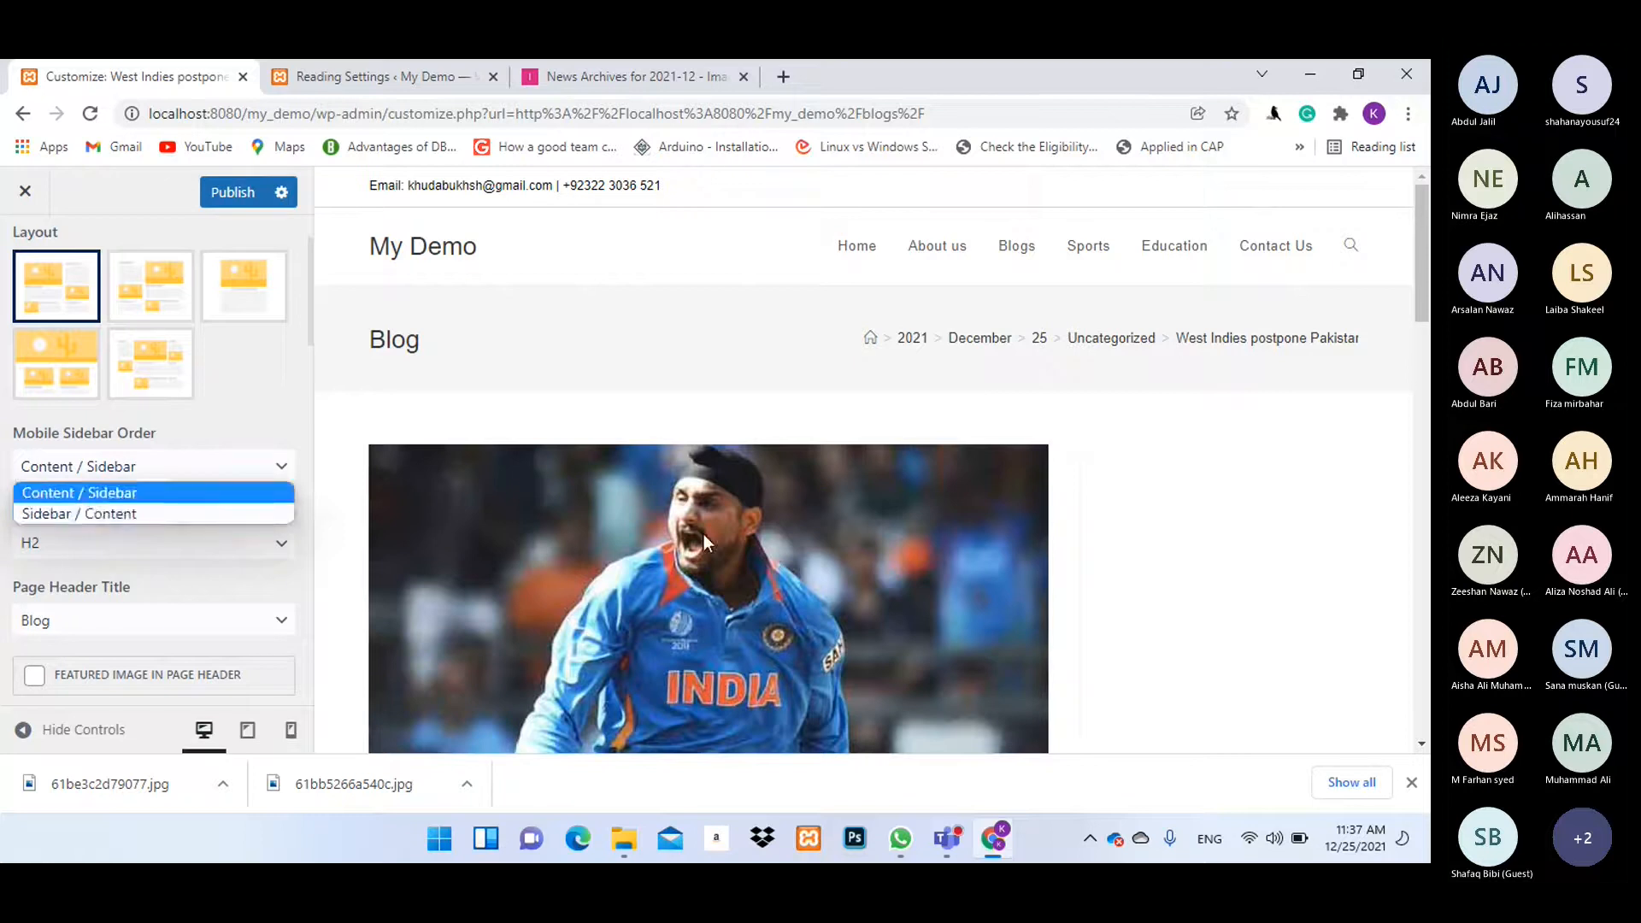
scroll(704, 535, "down", 4)
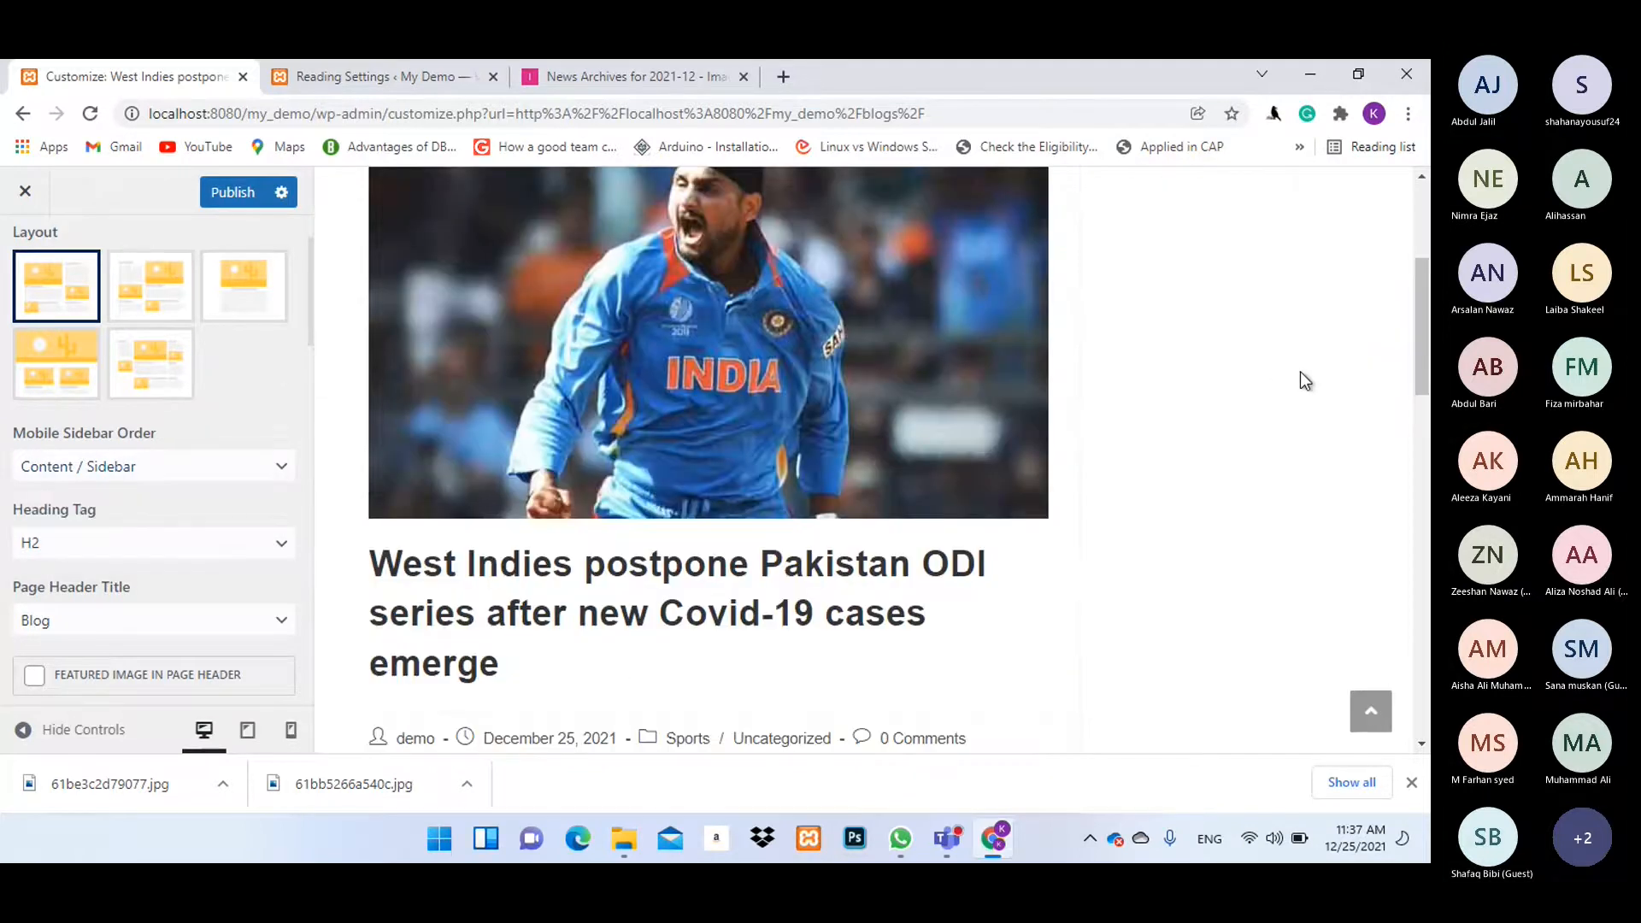
left_click(145, 470)
left_click(145, 512)
Compare the Blog and Post Title options for the Page Header Title in the preview and keep Post Title.
scroll(86, 427, "down", 3)
left_click(86, 412)
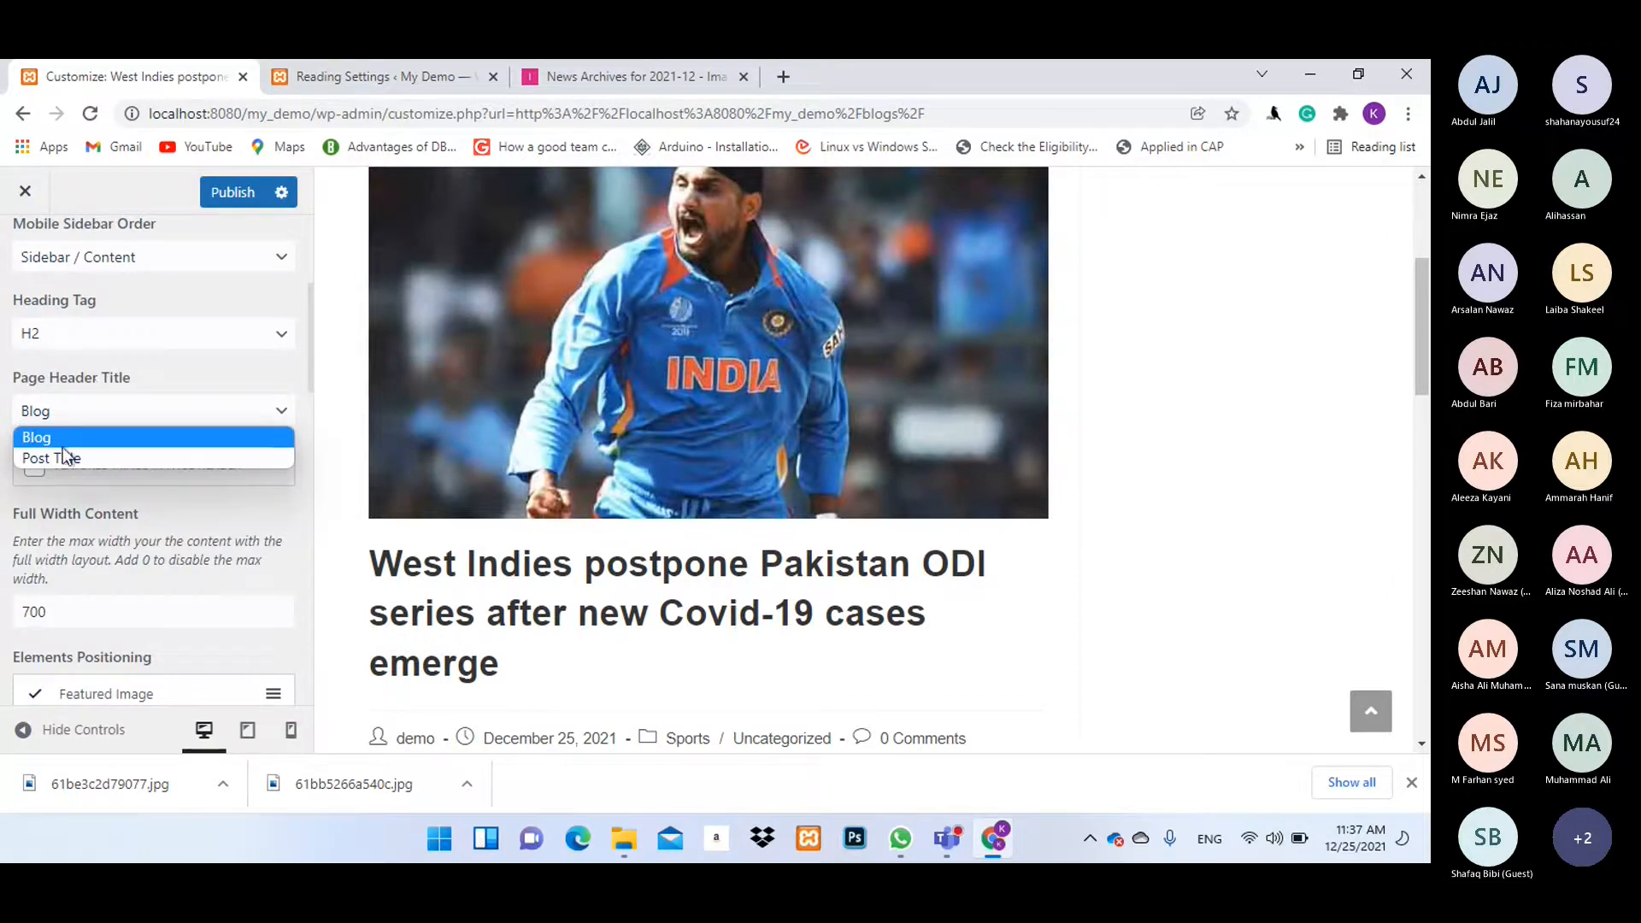
scroll(441, 454, "up", 4)
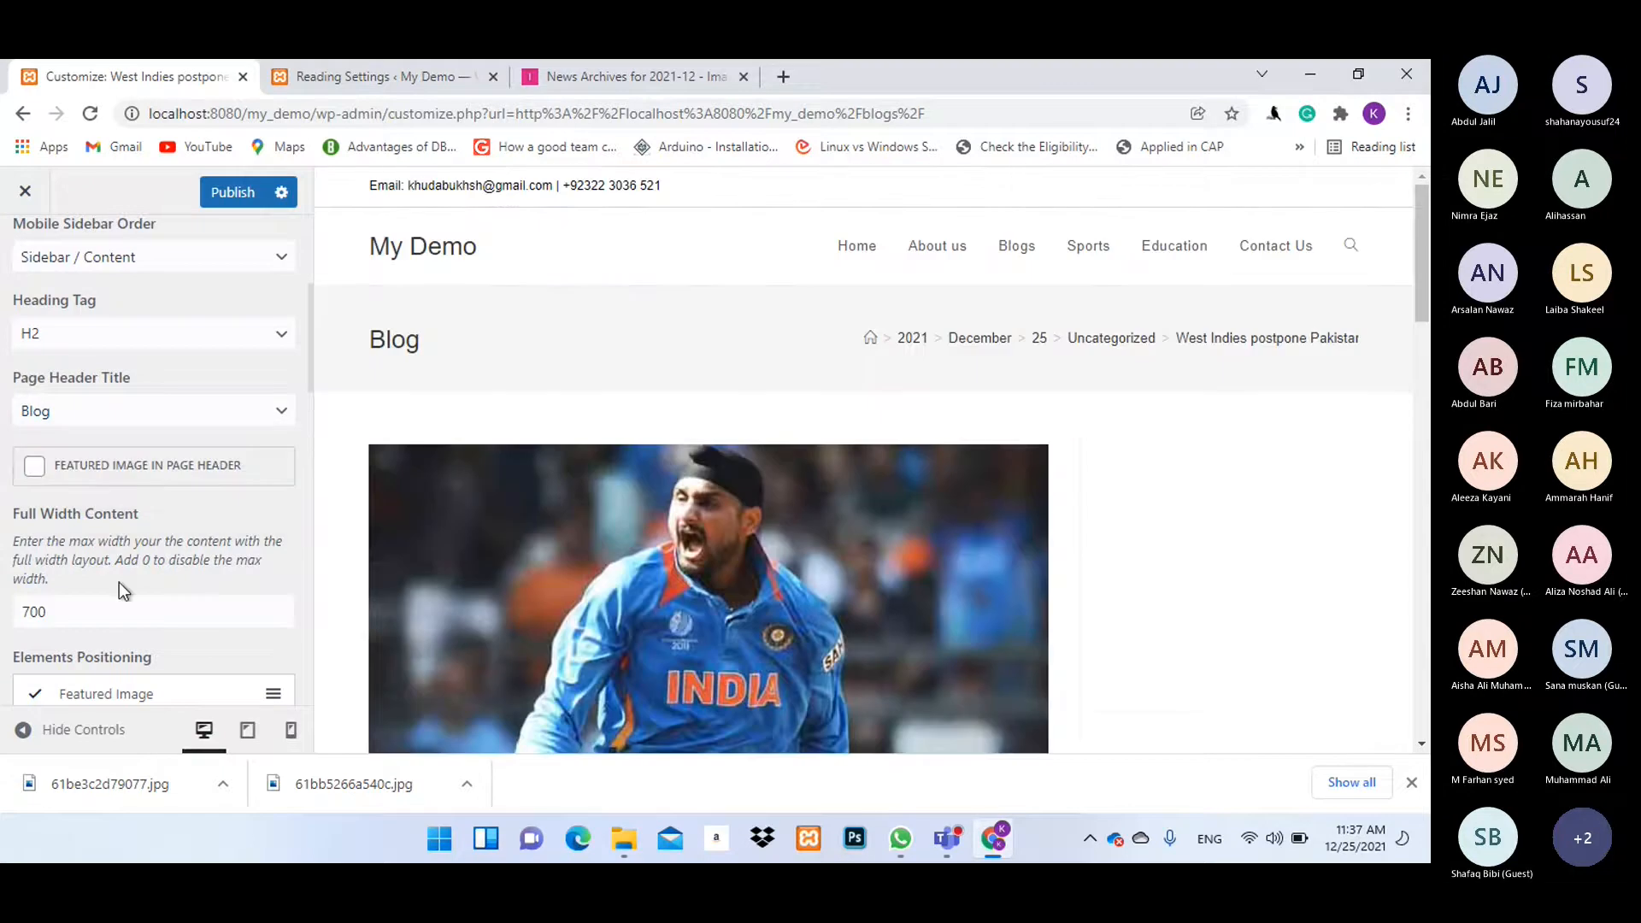
left_click(145, 416)
left_click(75, 459)
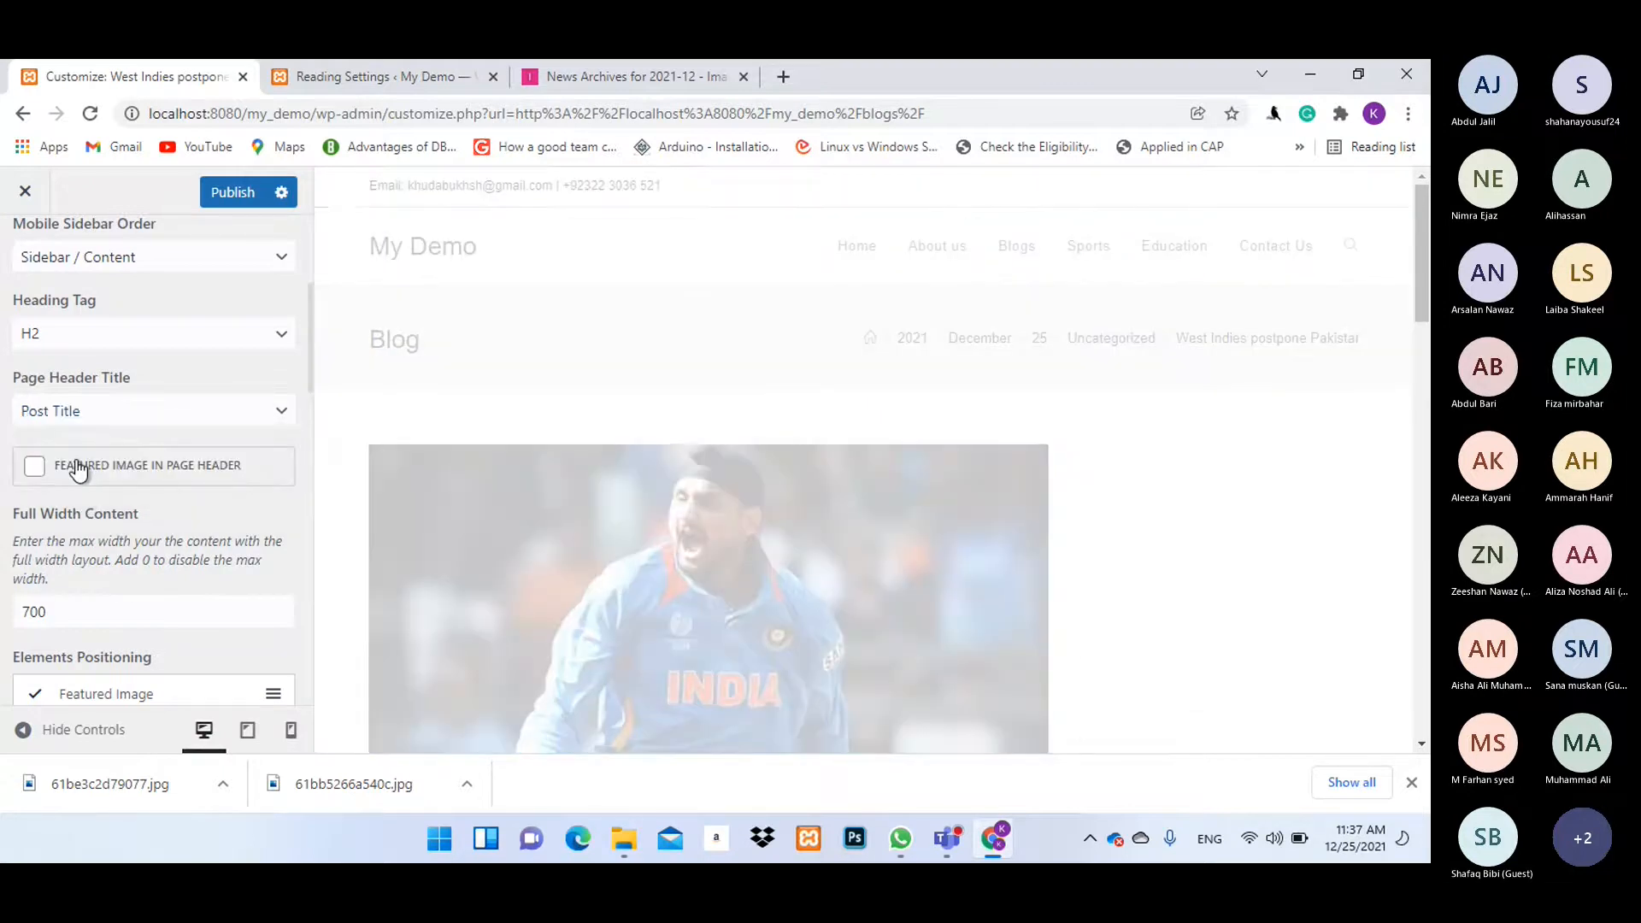
left_click_drag(407, 339, 1265, 338)
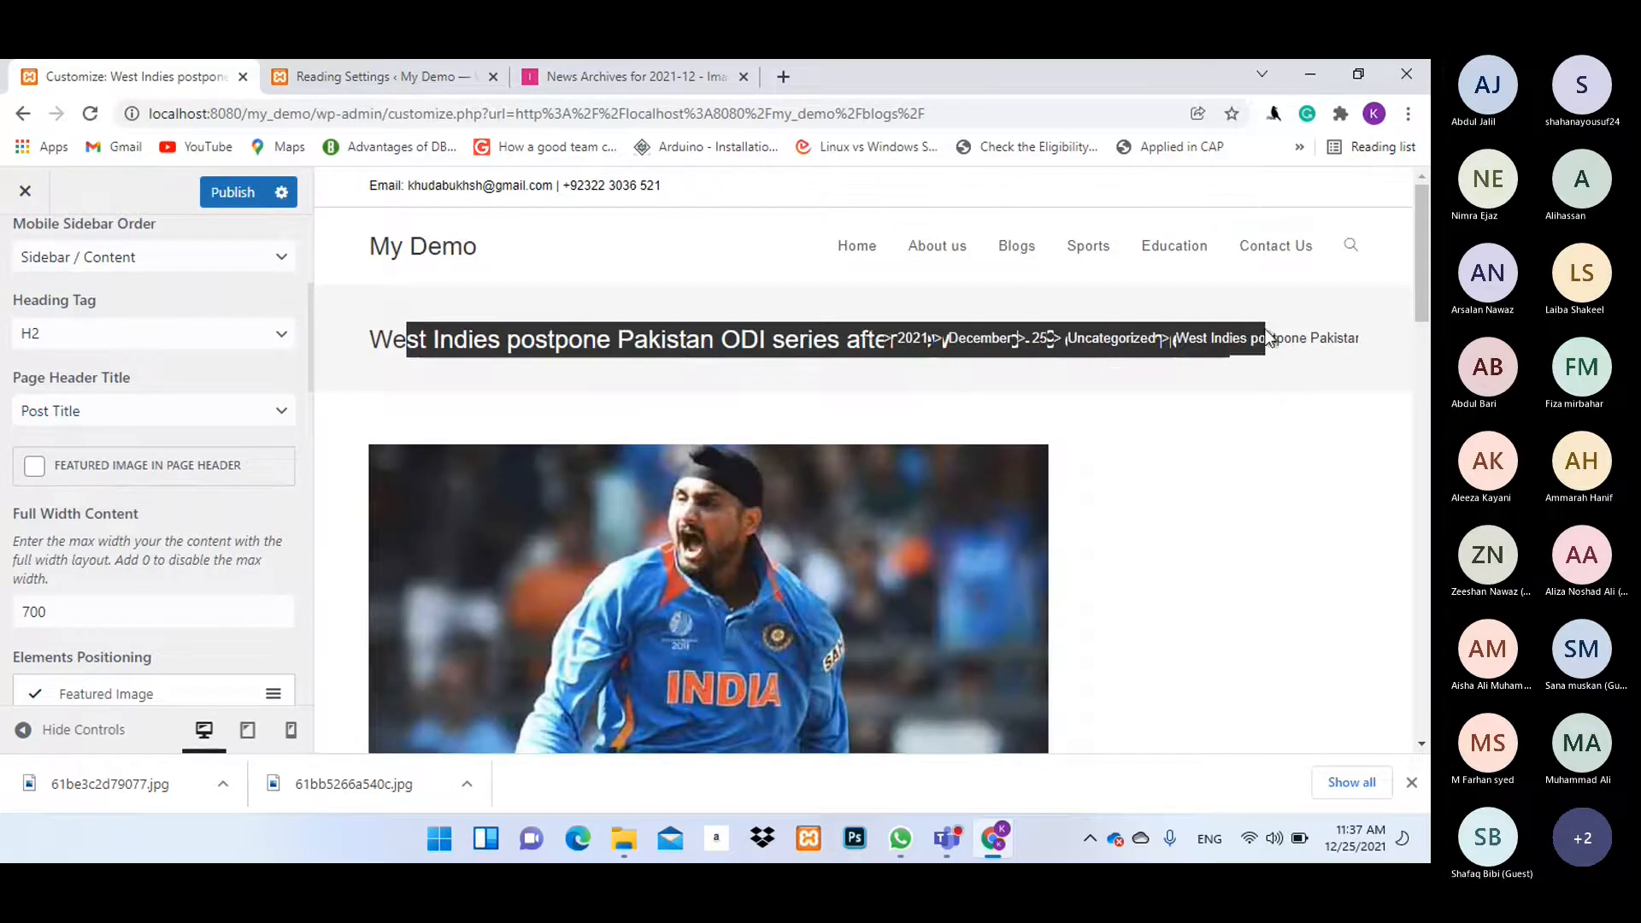
left_click(671, 350)
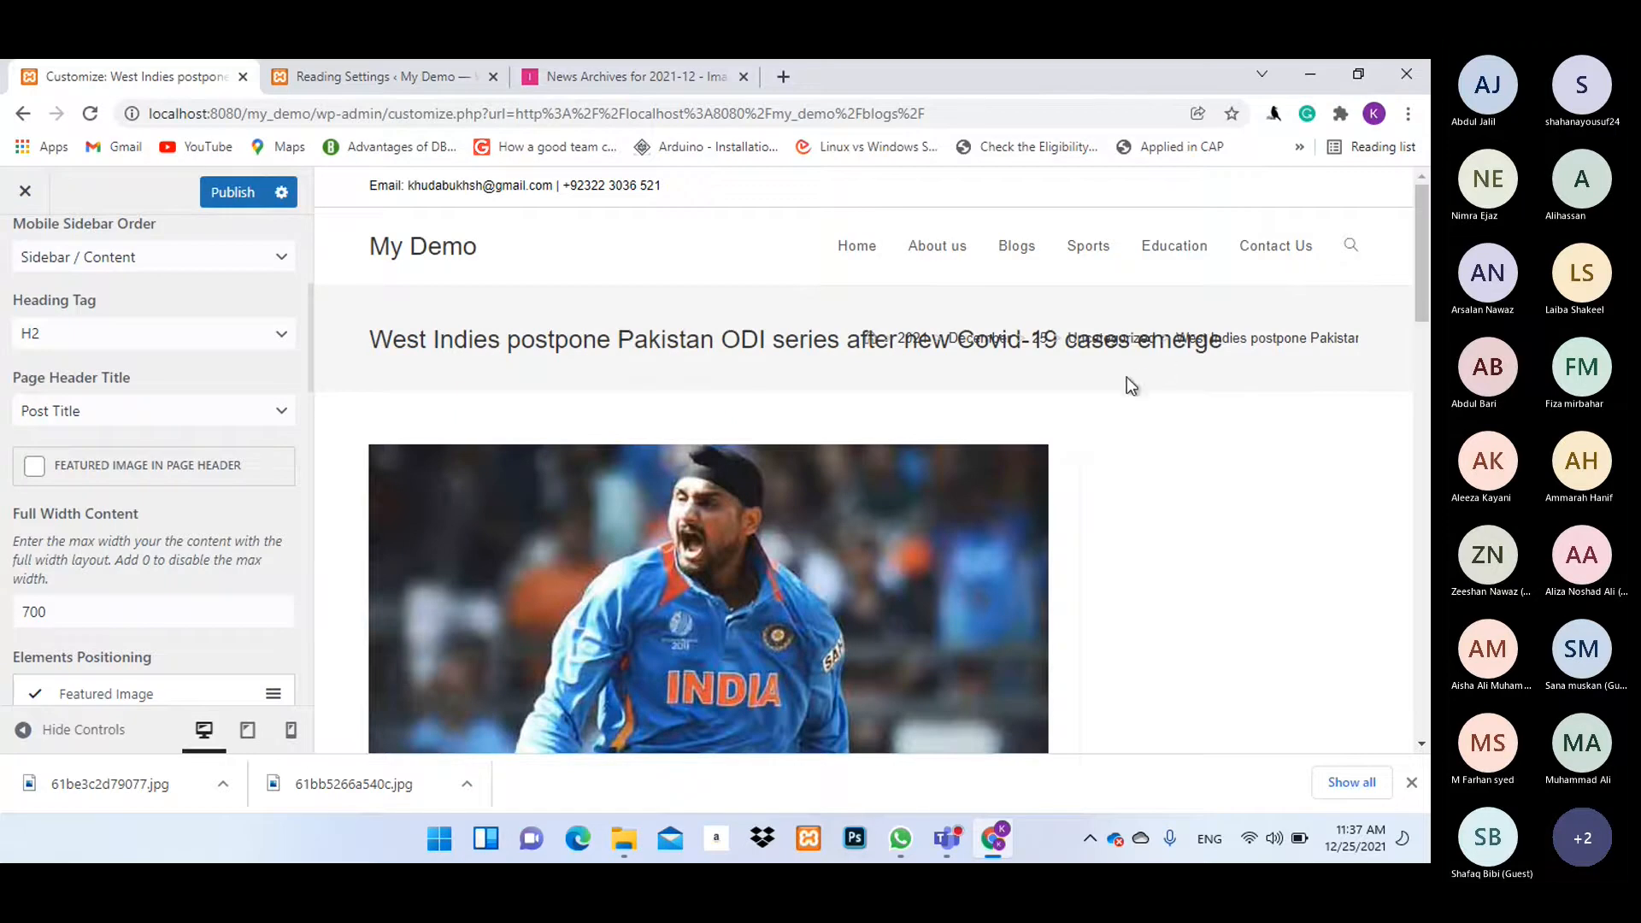
left_click(158, 417)
left_click(74, 434)
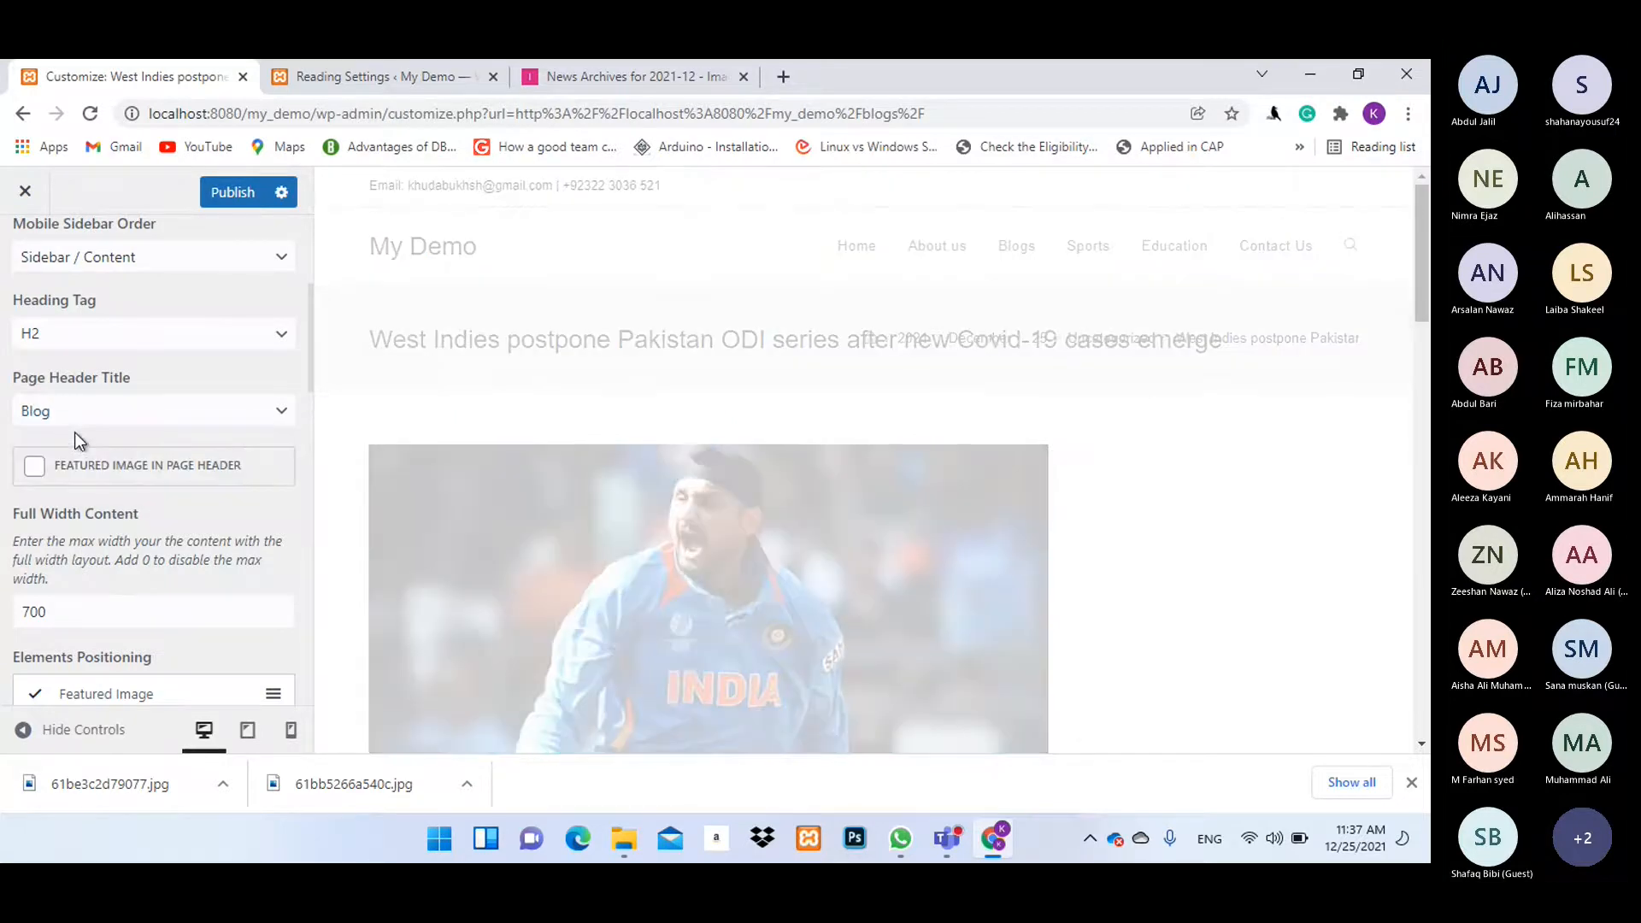
left_click(153, 424)
left_click(82, 436)
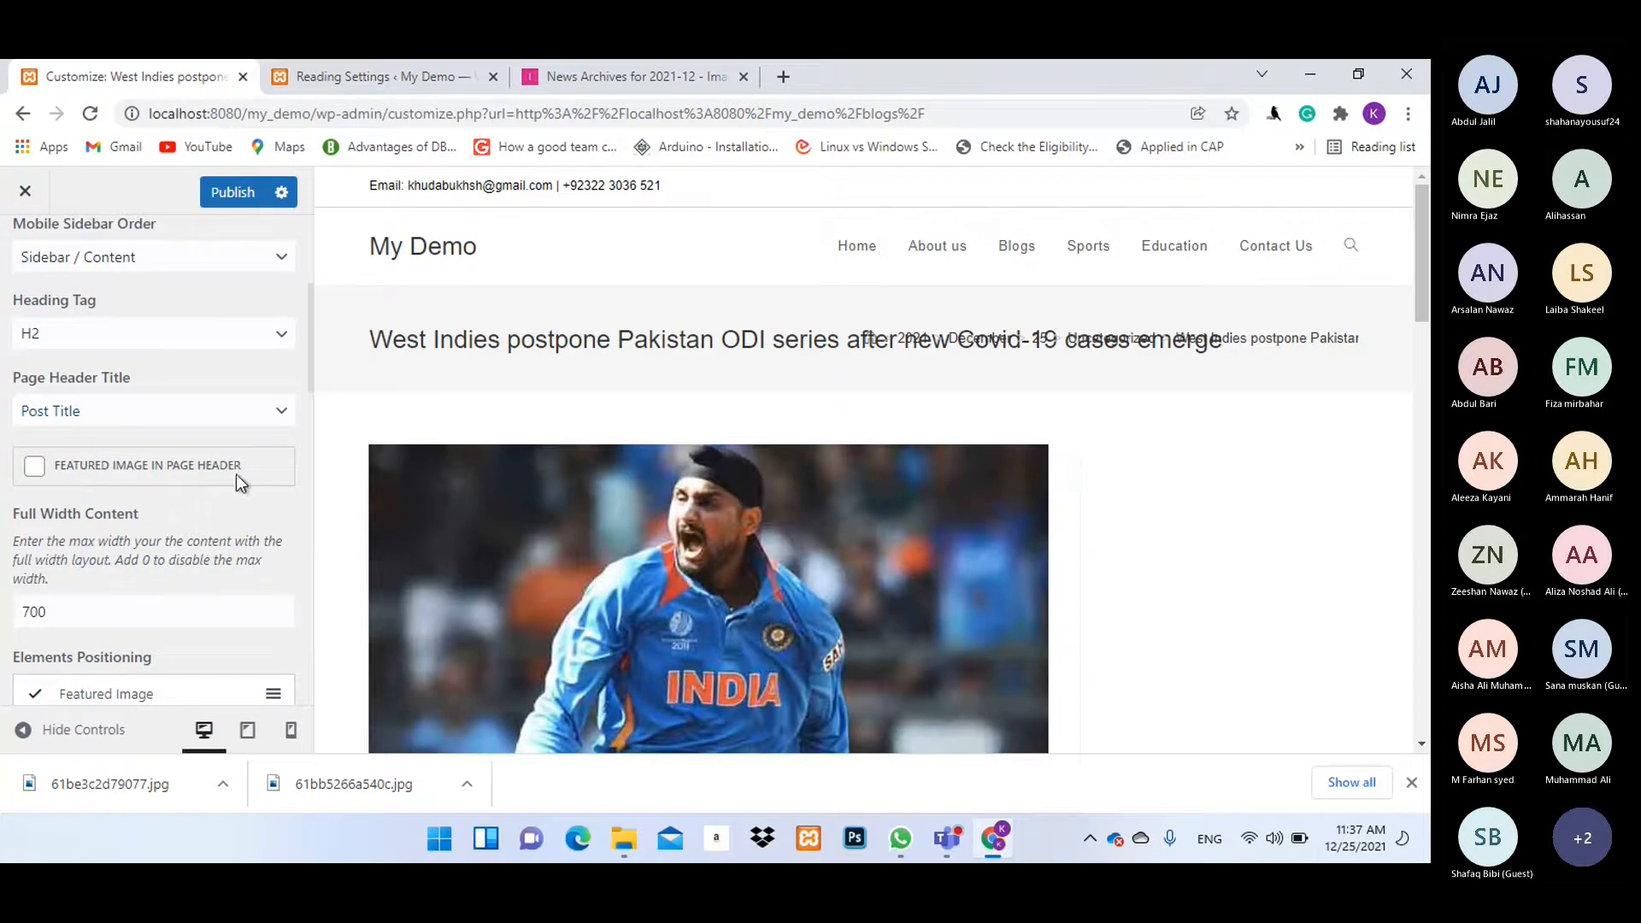
Enable the featured image in the single post's page header and check it in the preview.
left_click(34, 467)
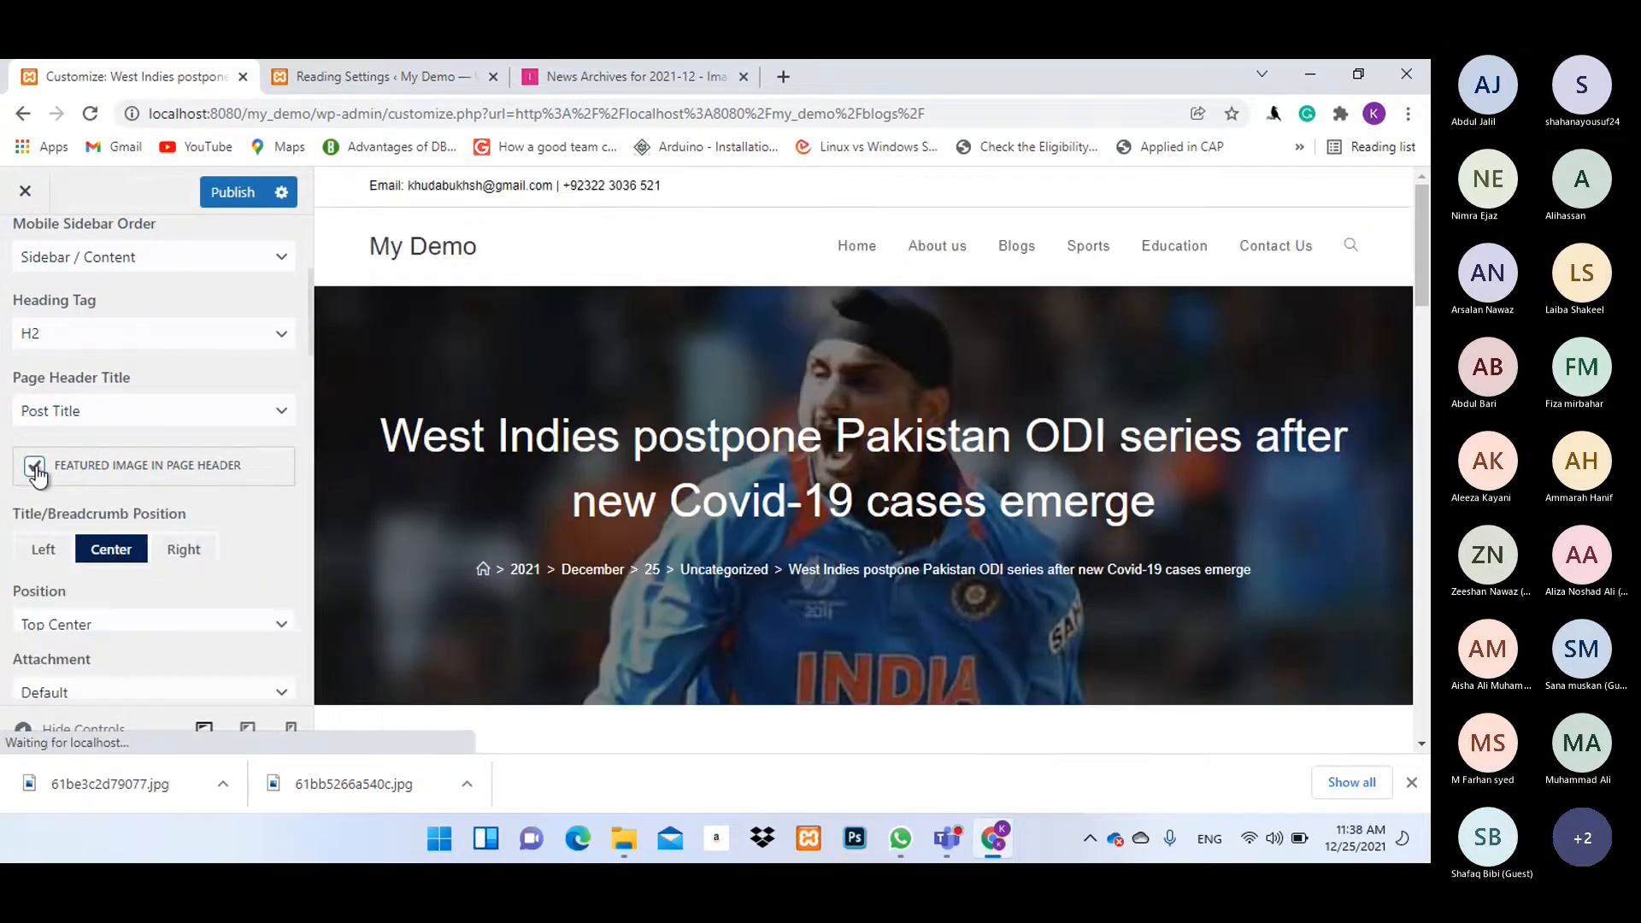
scroll(996, 300, "down", 5)
scroll(802, 523, "up", 4)
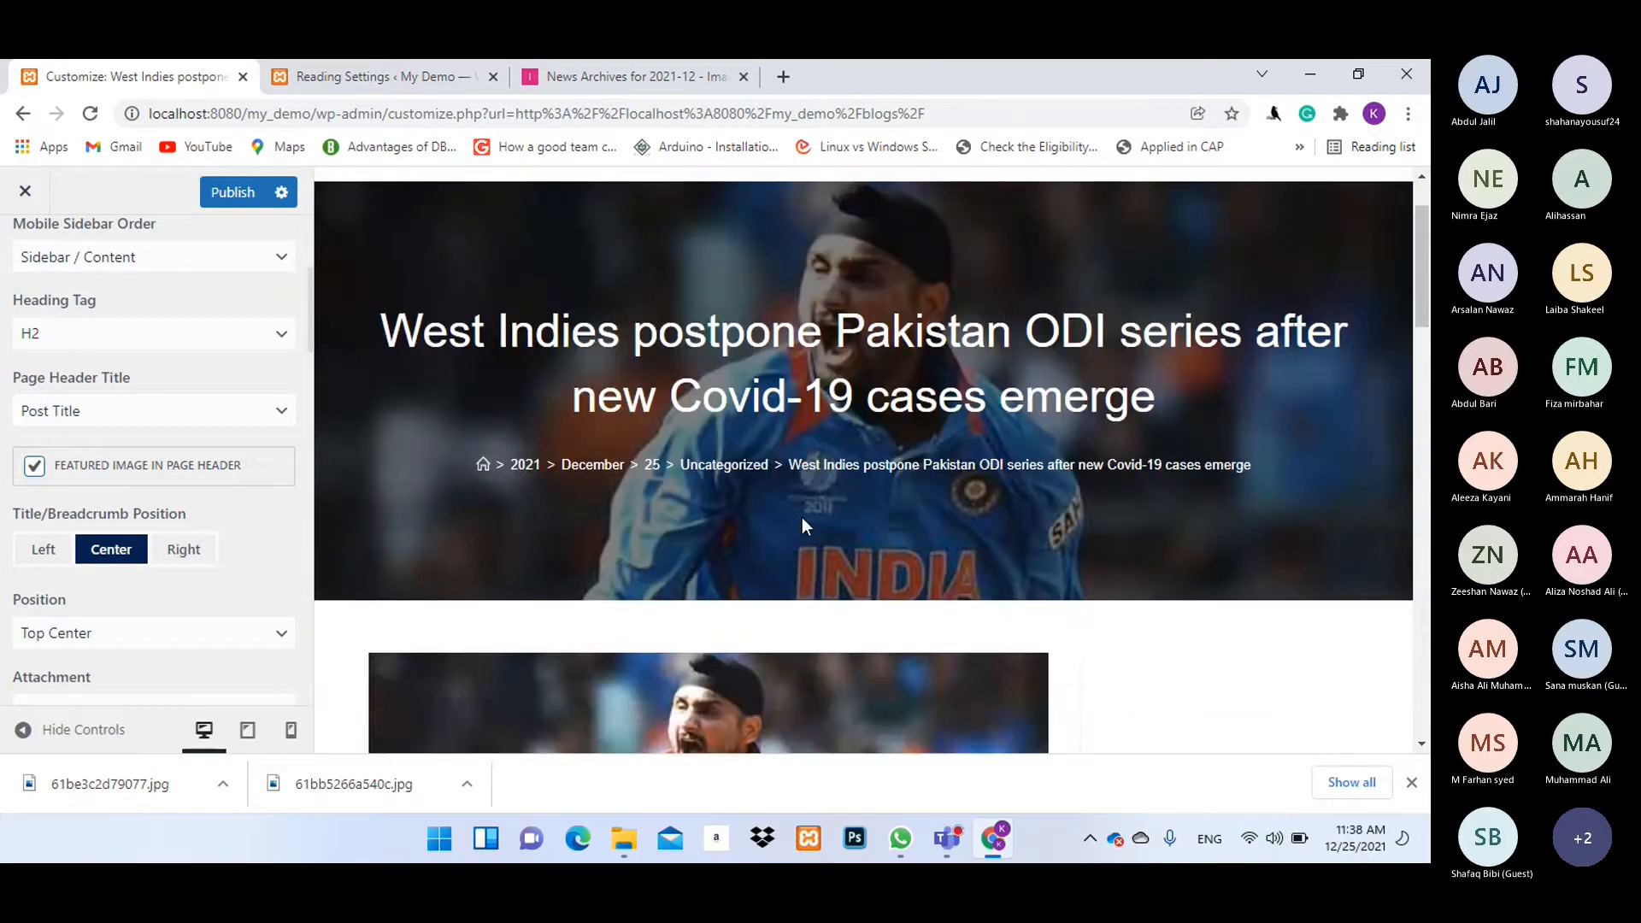
scroll(943, 508, "down", 1)
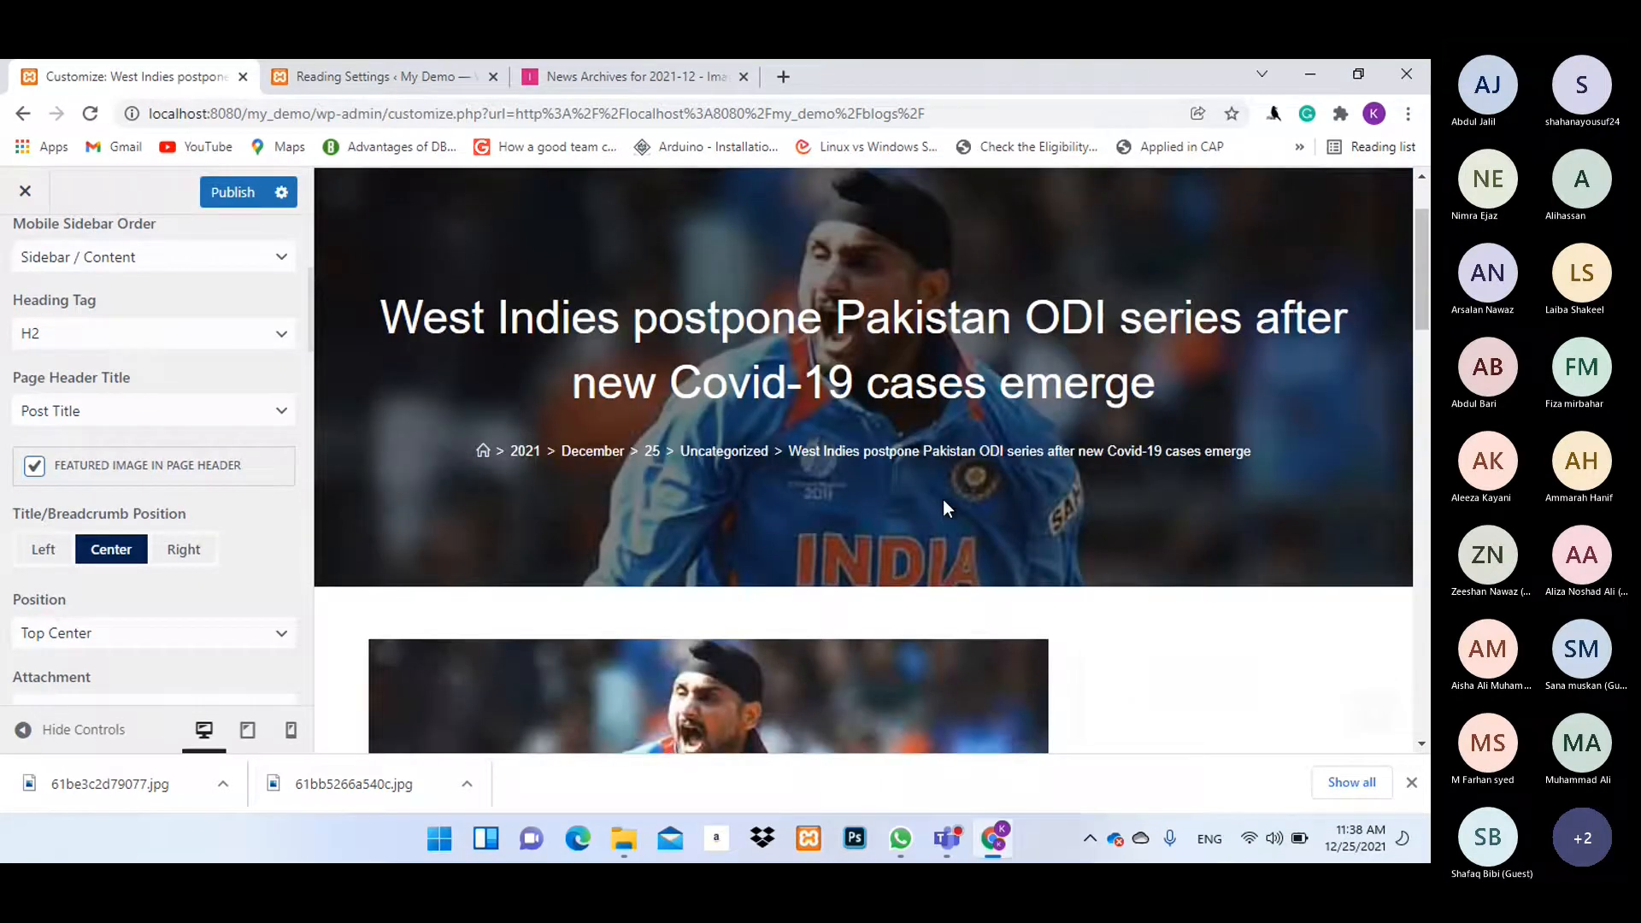
scroll(944, 507, "up", 2)
Compare the Title/Breadcrumb Position alignments for the page header and keep Left.
left_click(58, 553)
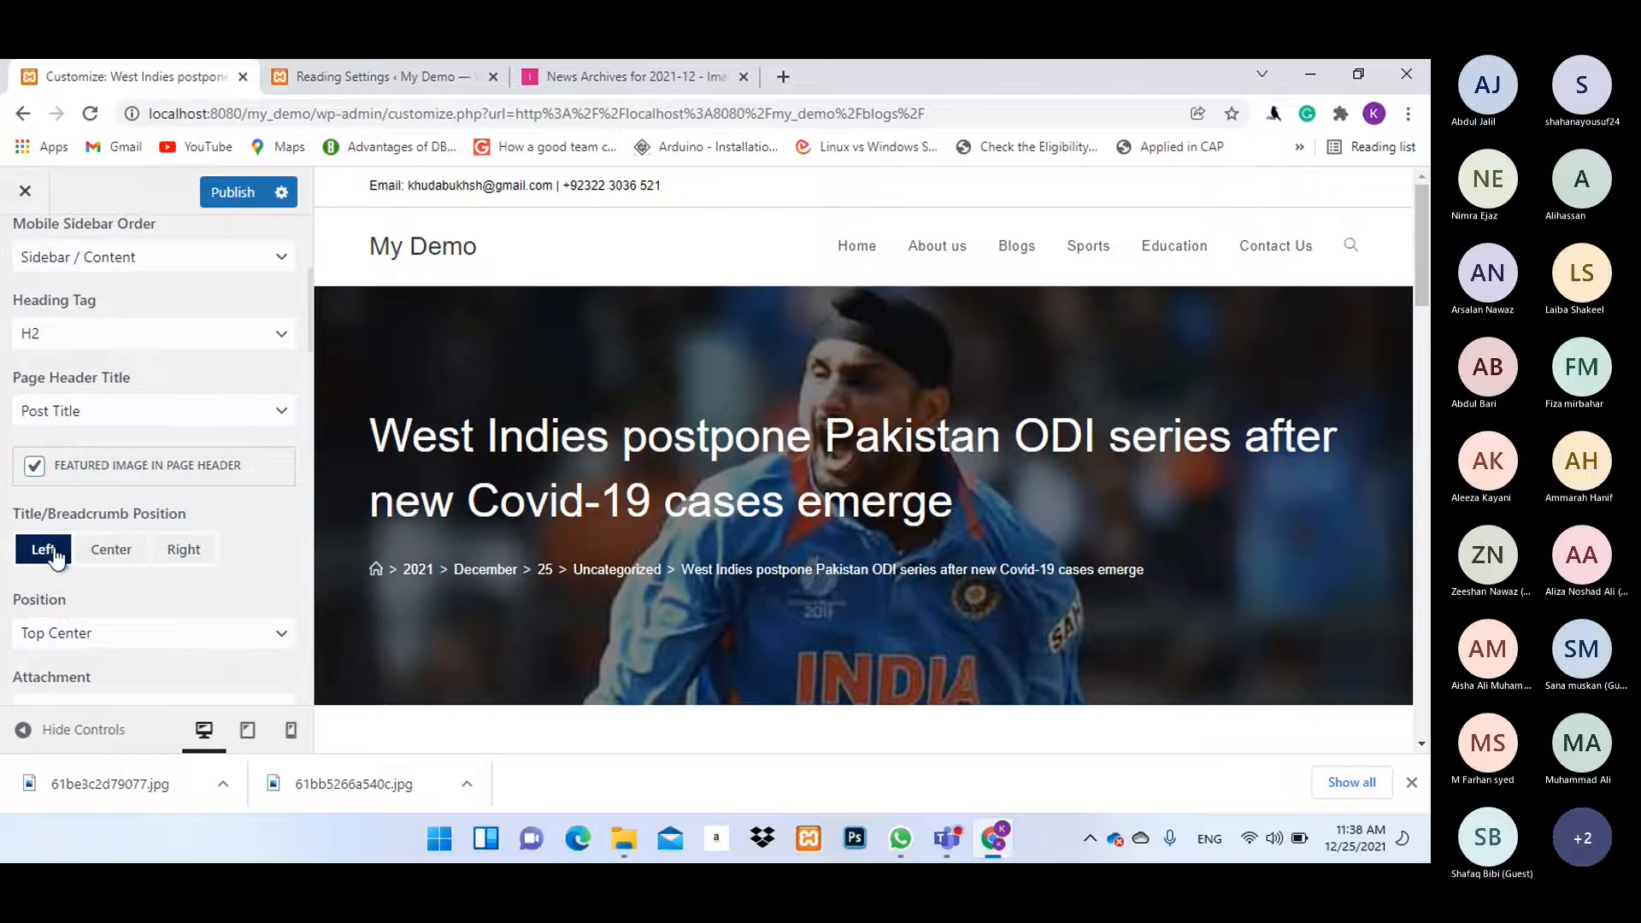
left_click(180, 554)
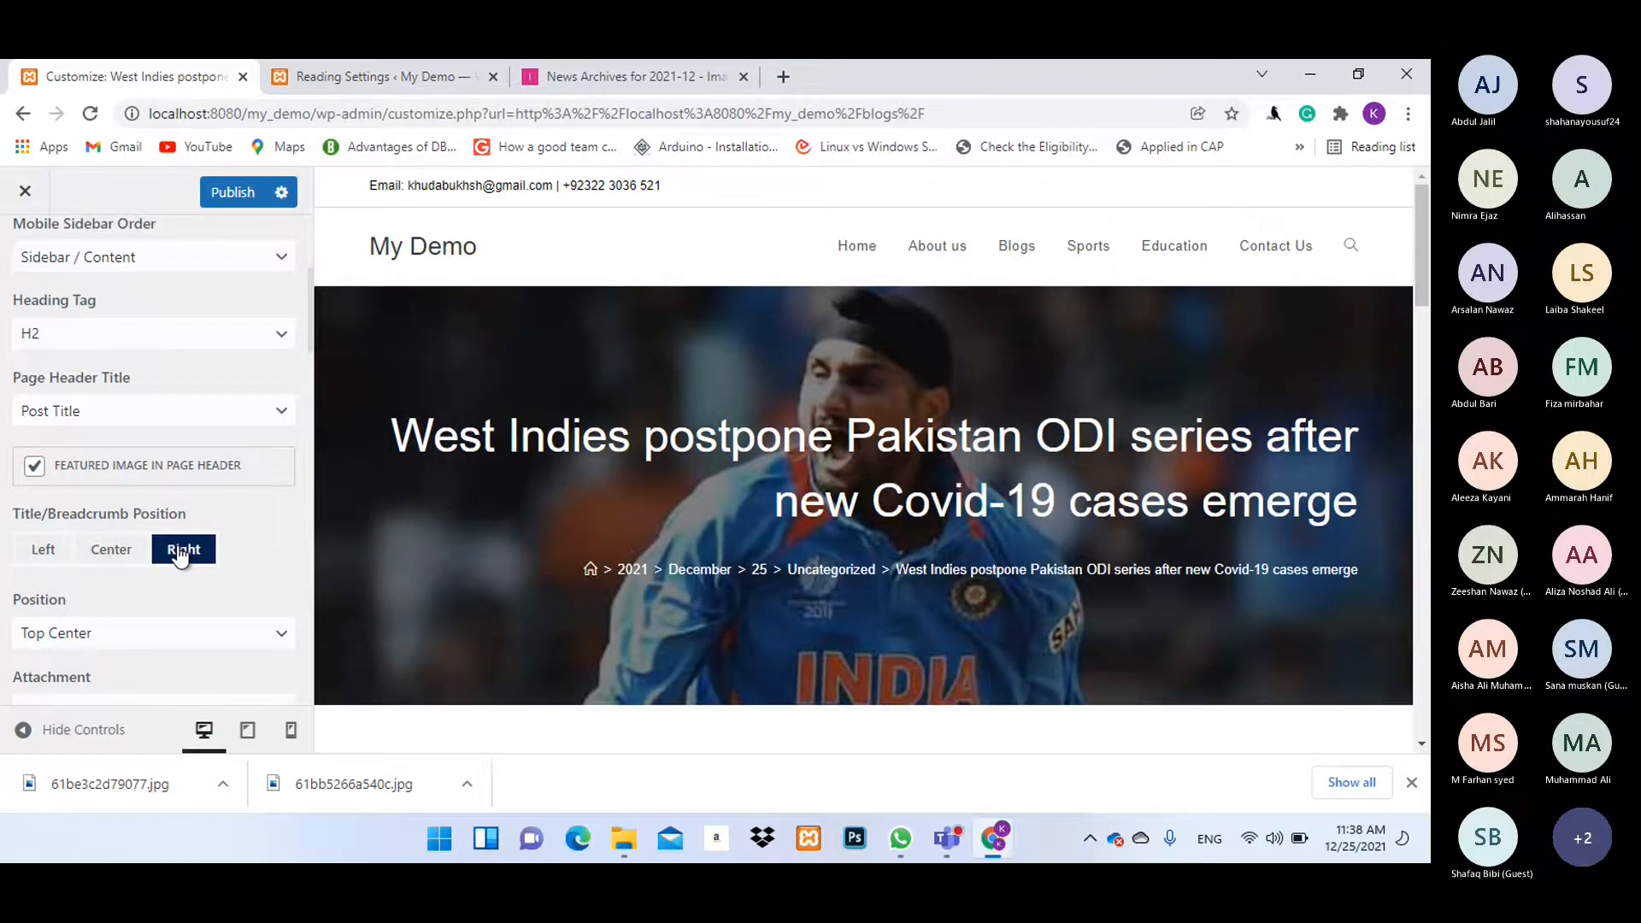
left_click(110, 554)
left_click(47, 552)
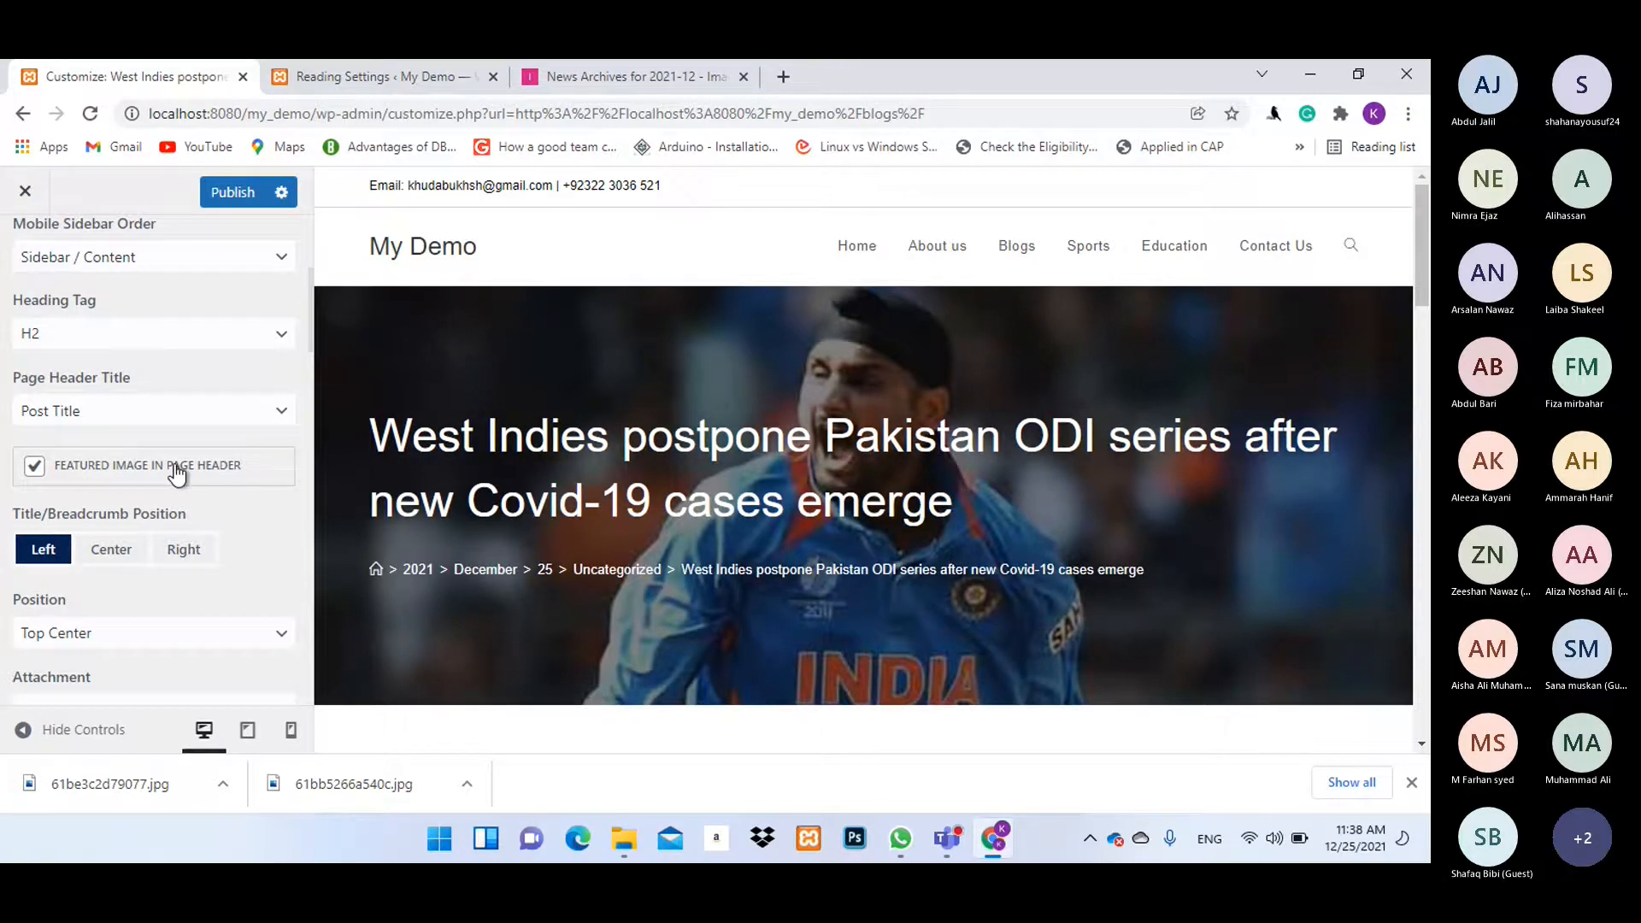
Try the Top Left and Top Center positions for the page header's featured image and check each in the preview.
scroll(99, 557, "down", 1)
left_click(56, 535)
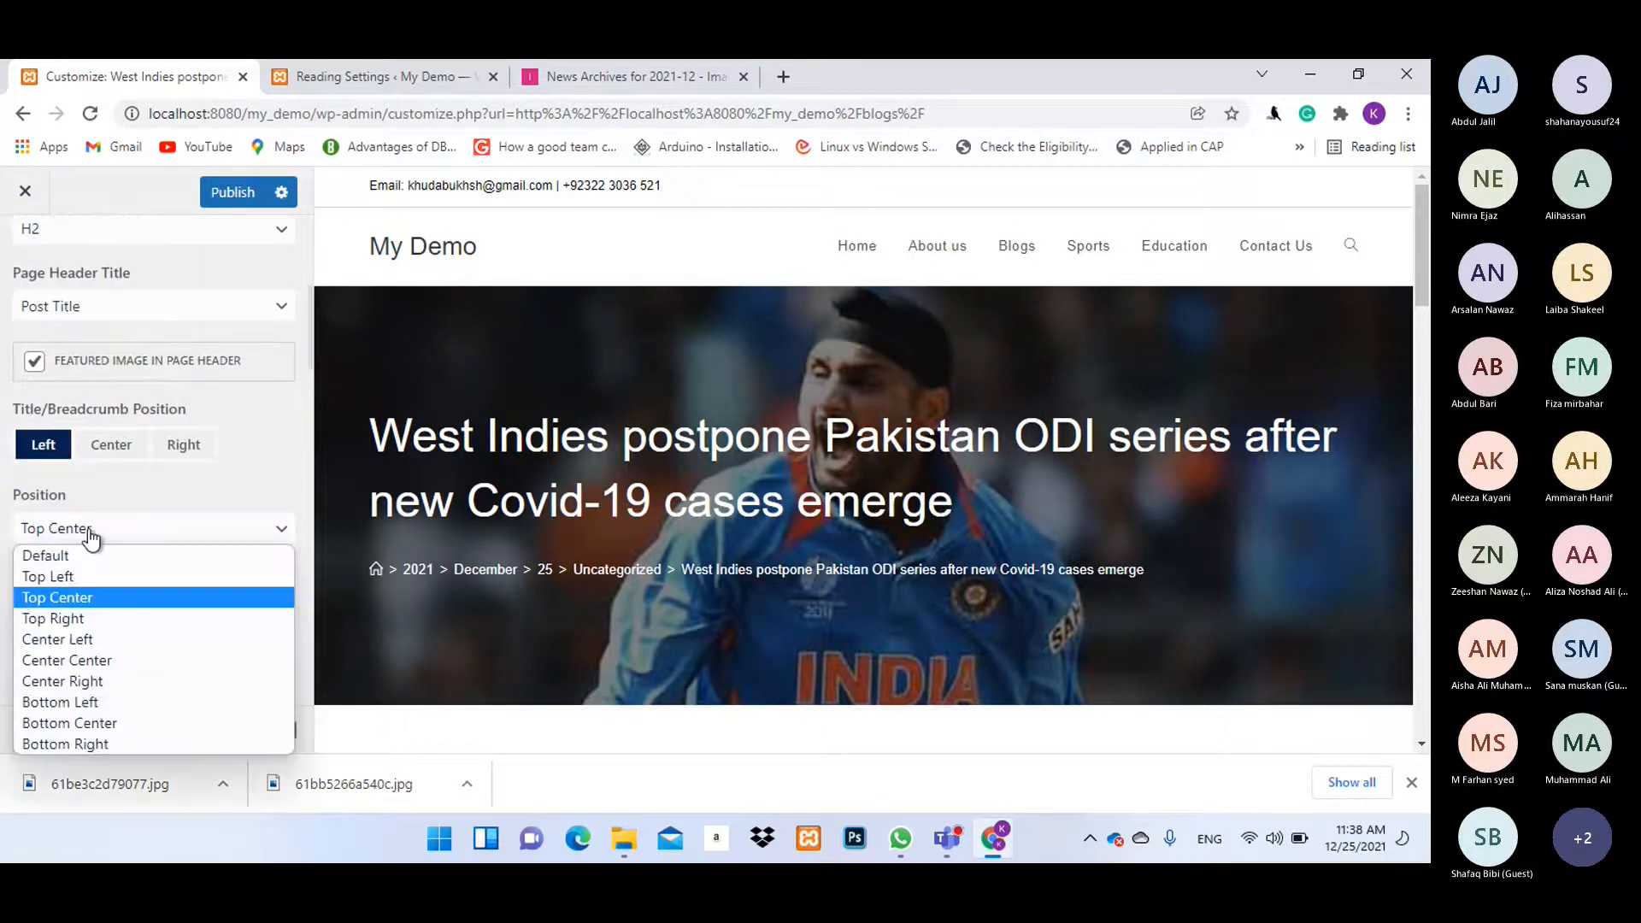
left_click(71, 578)
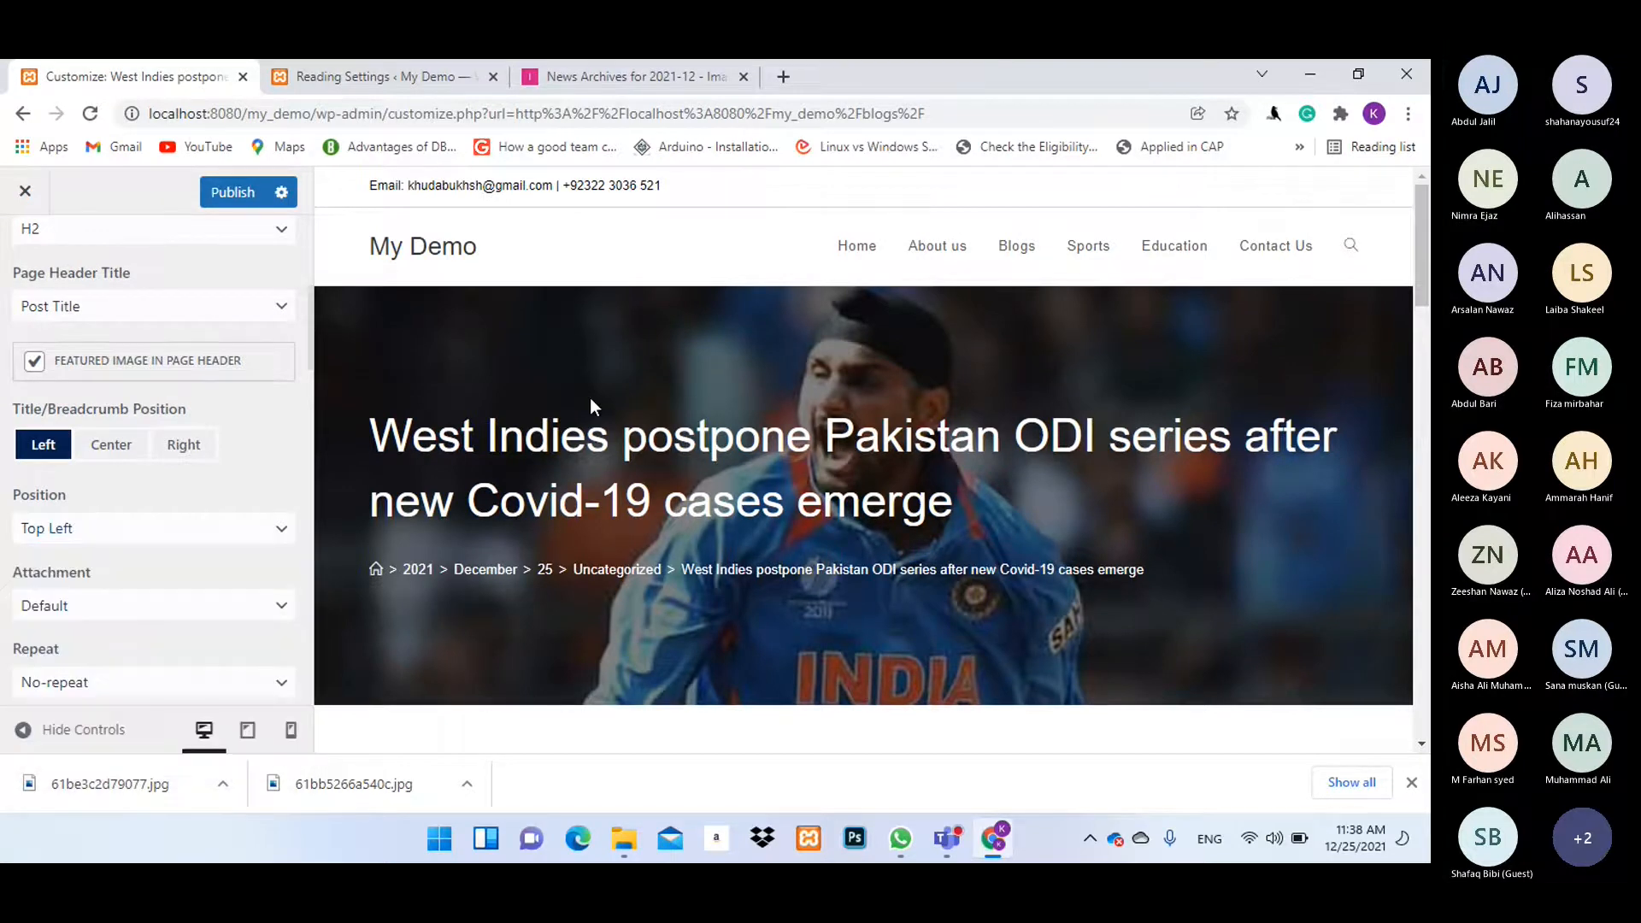
scroll(589, 397, "down", 5)
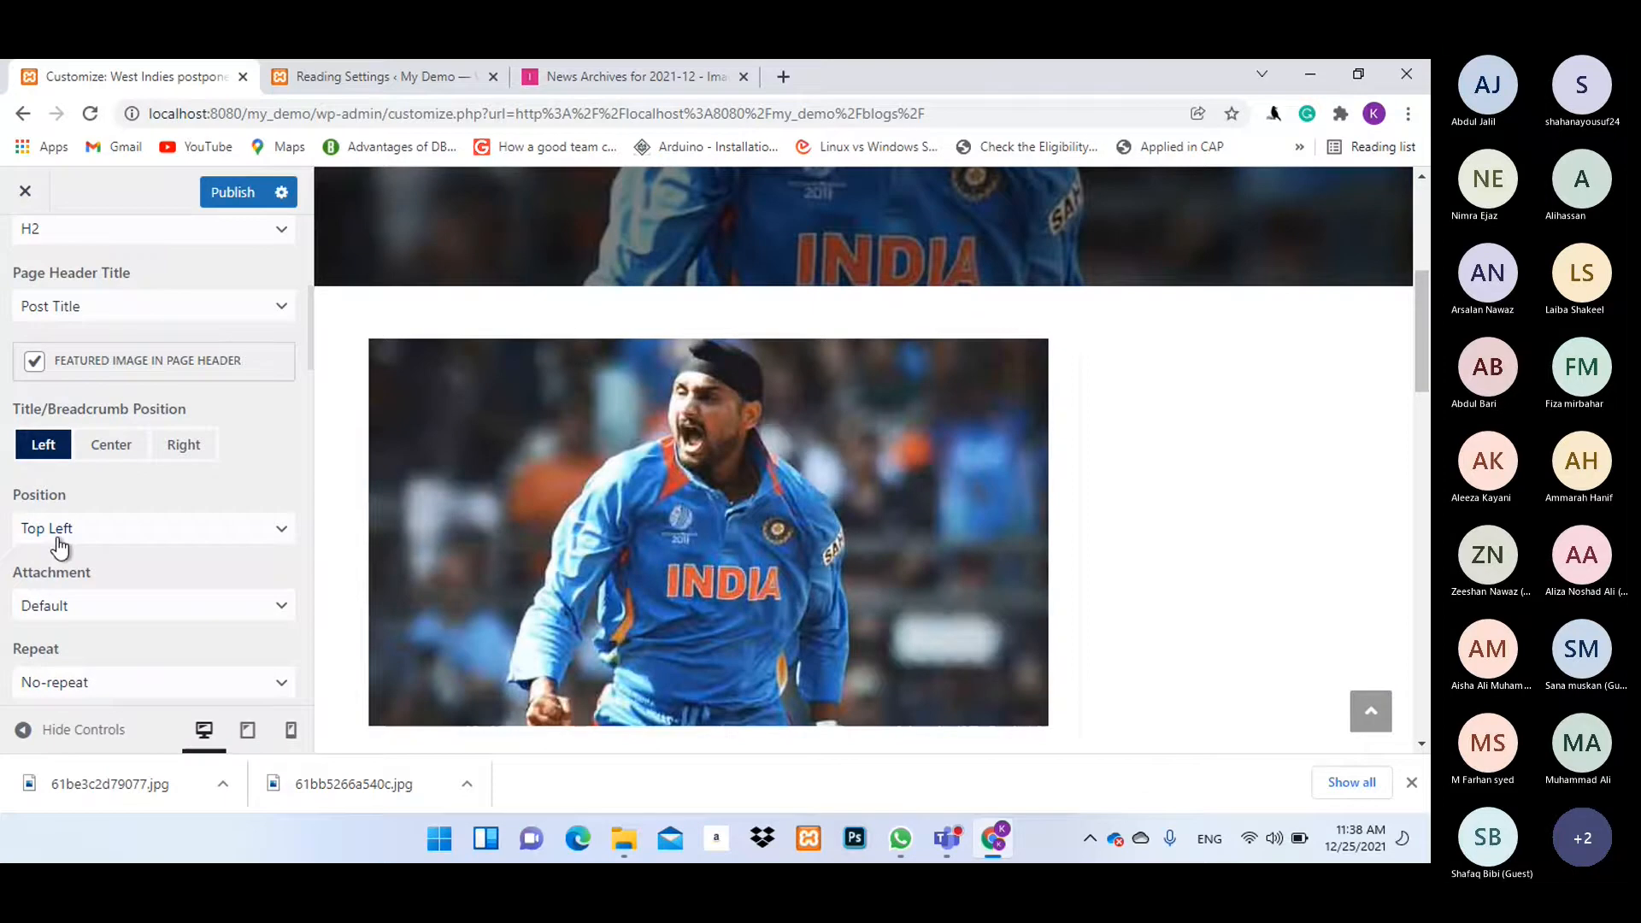
left_click(53, 537)
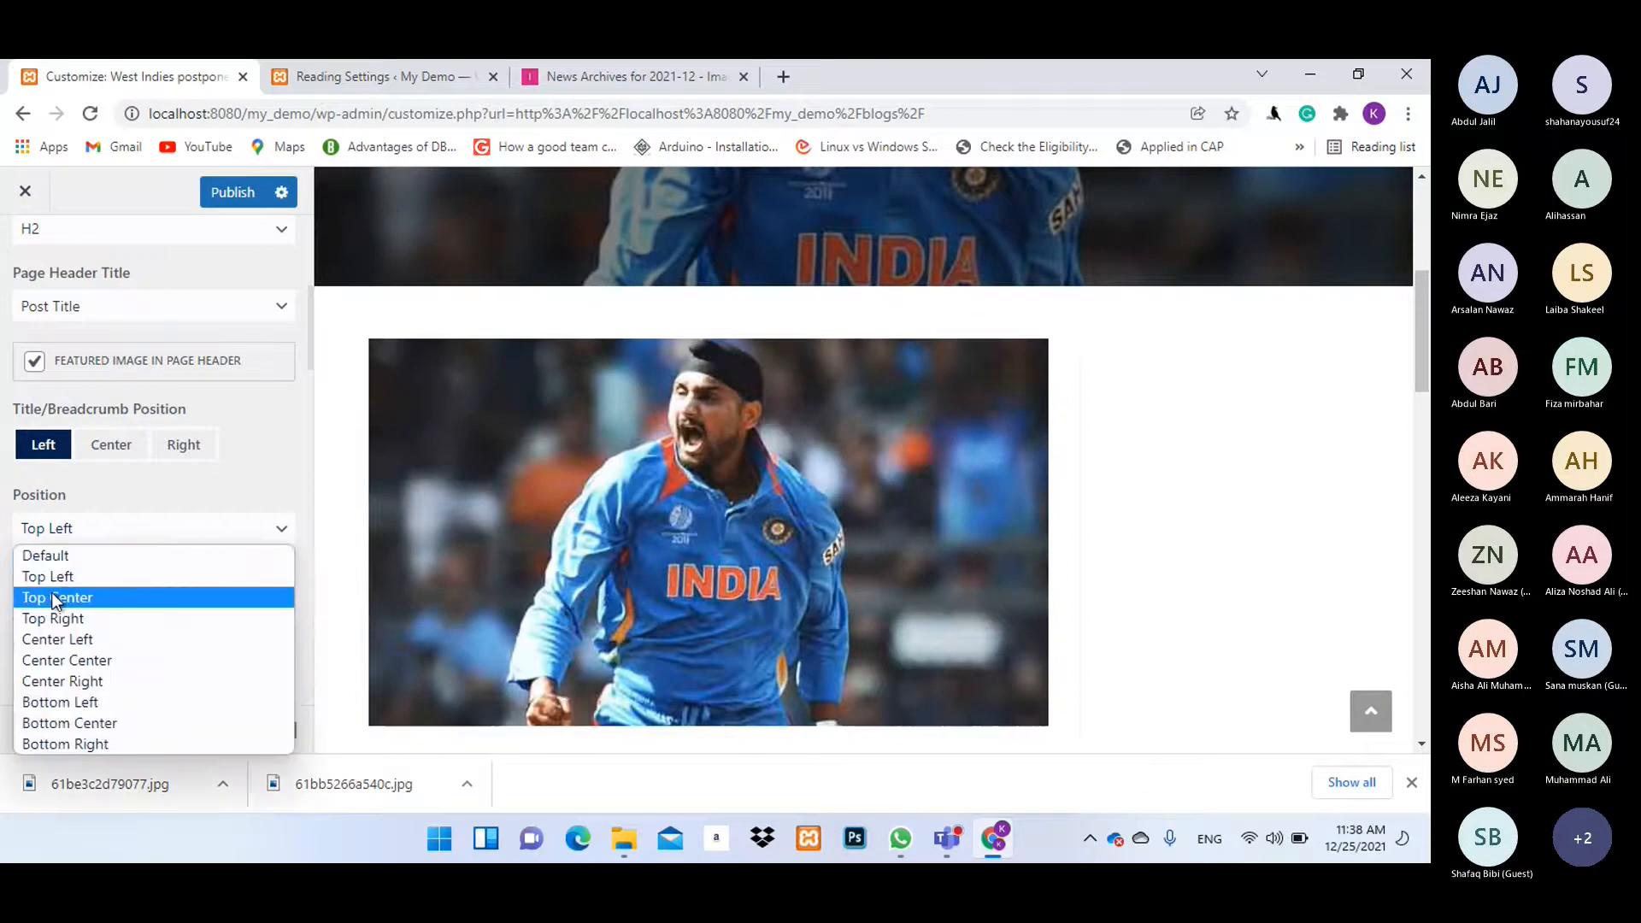
left_click(53, 596)
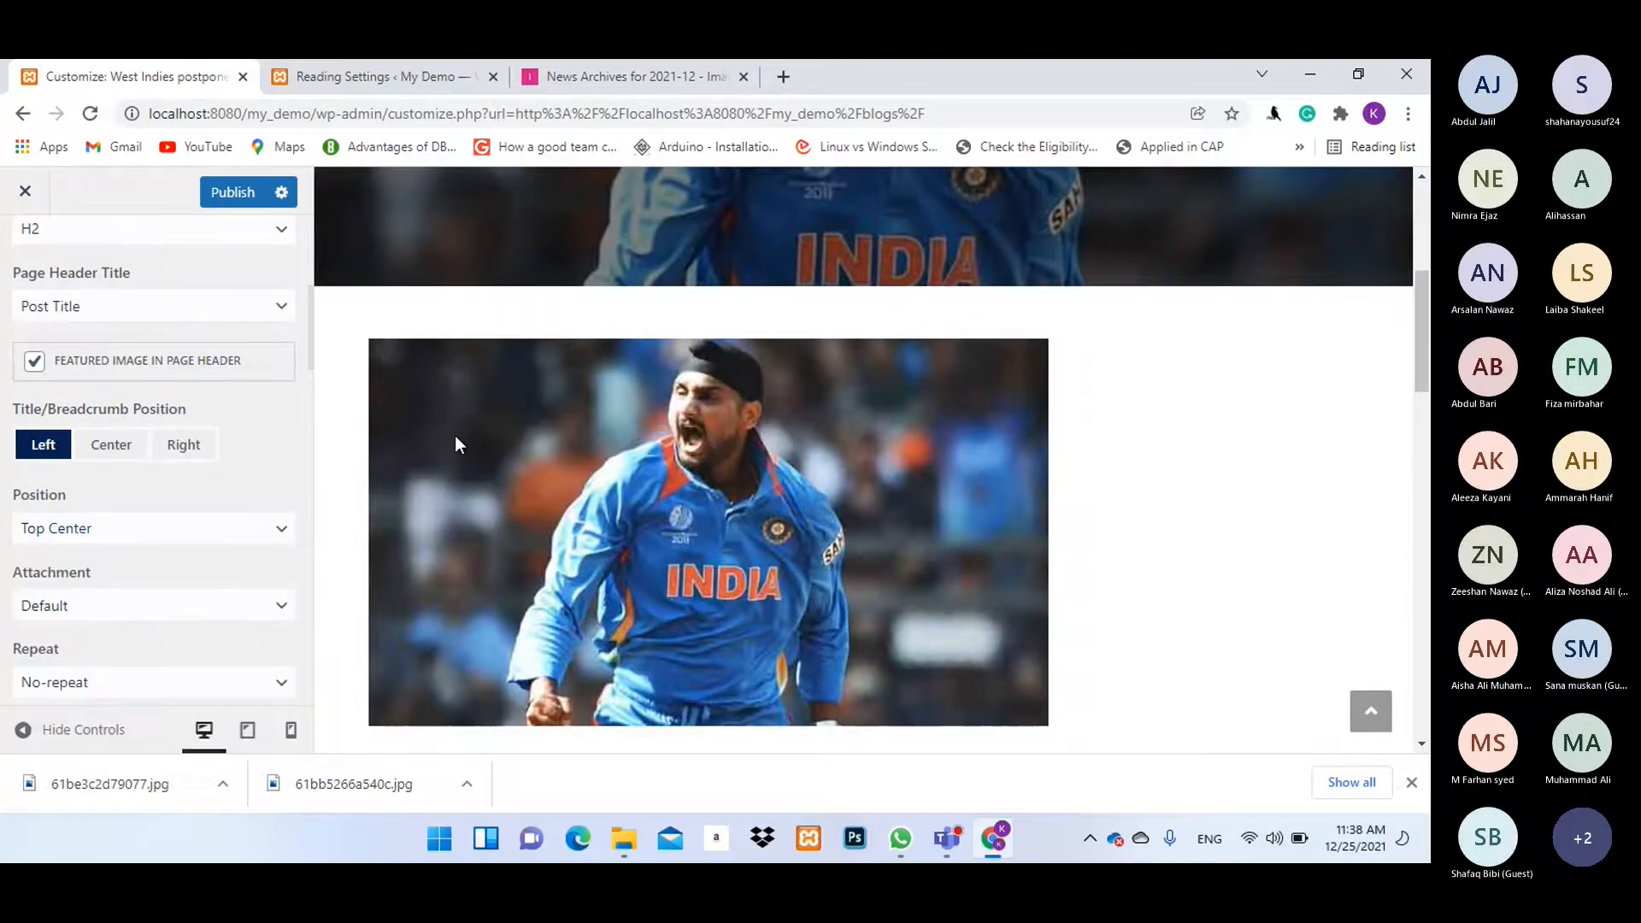
scroll(724, 486, "up", 4)
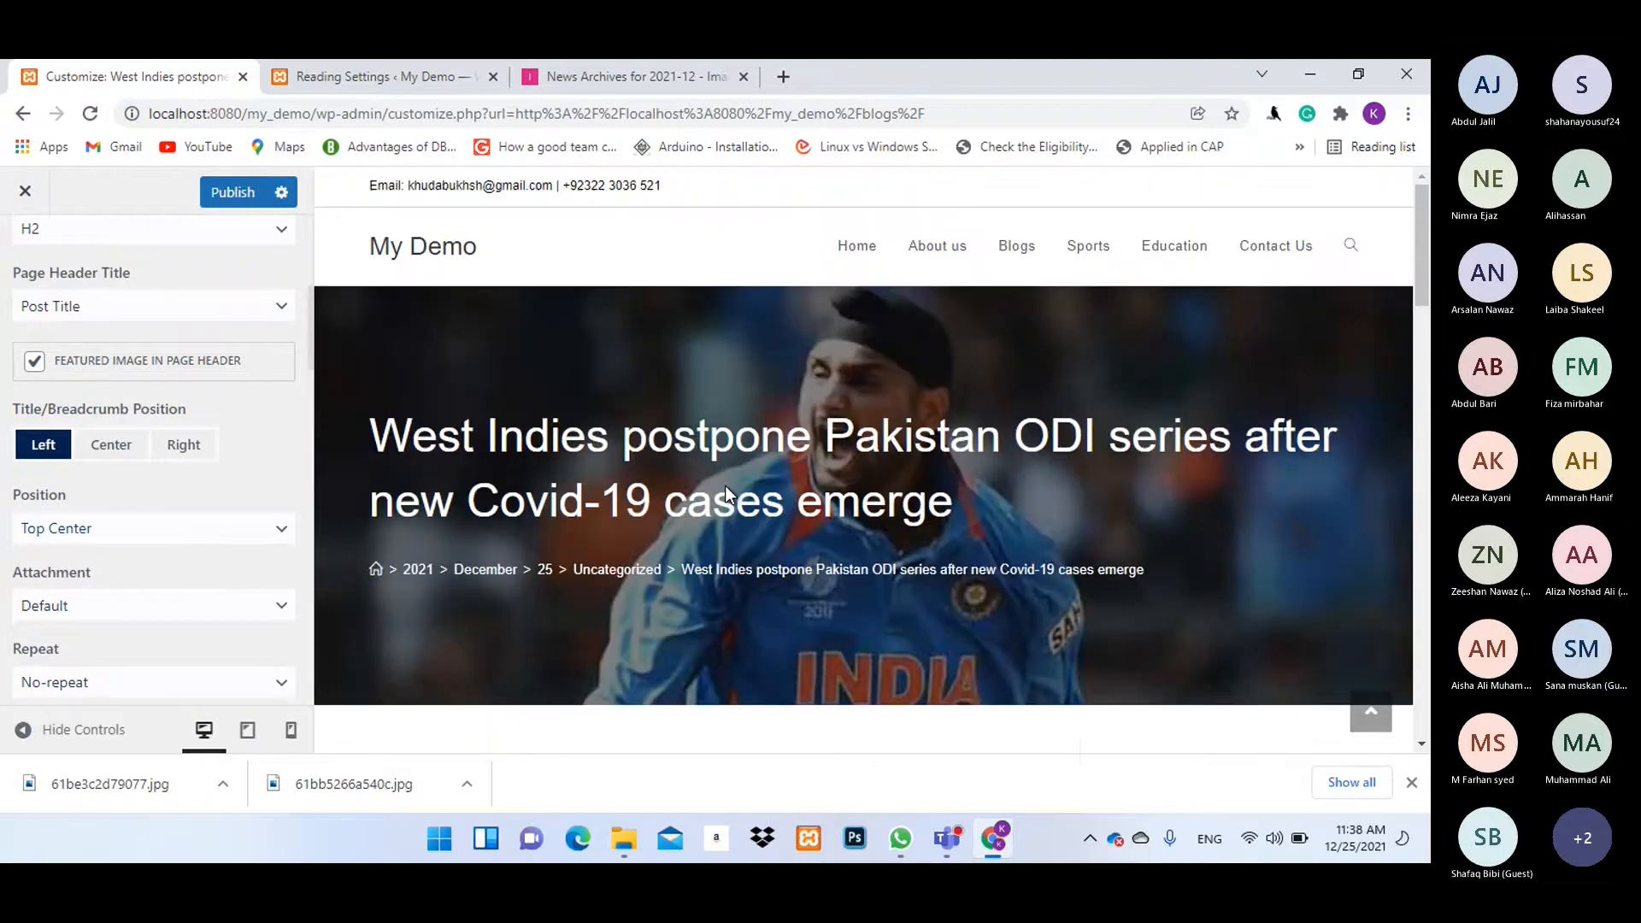
scroll(727, 487, "down", 5)
scroll(728, 489, "down", 5)
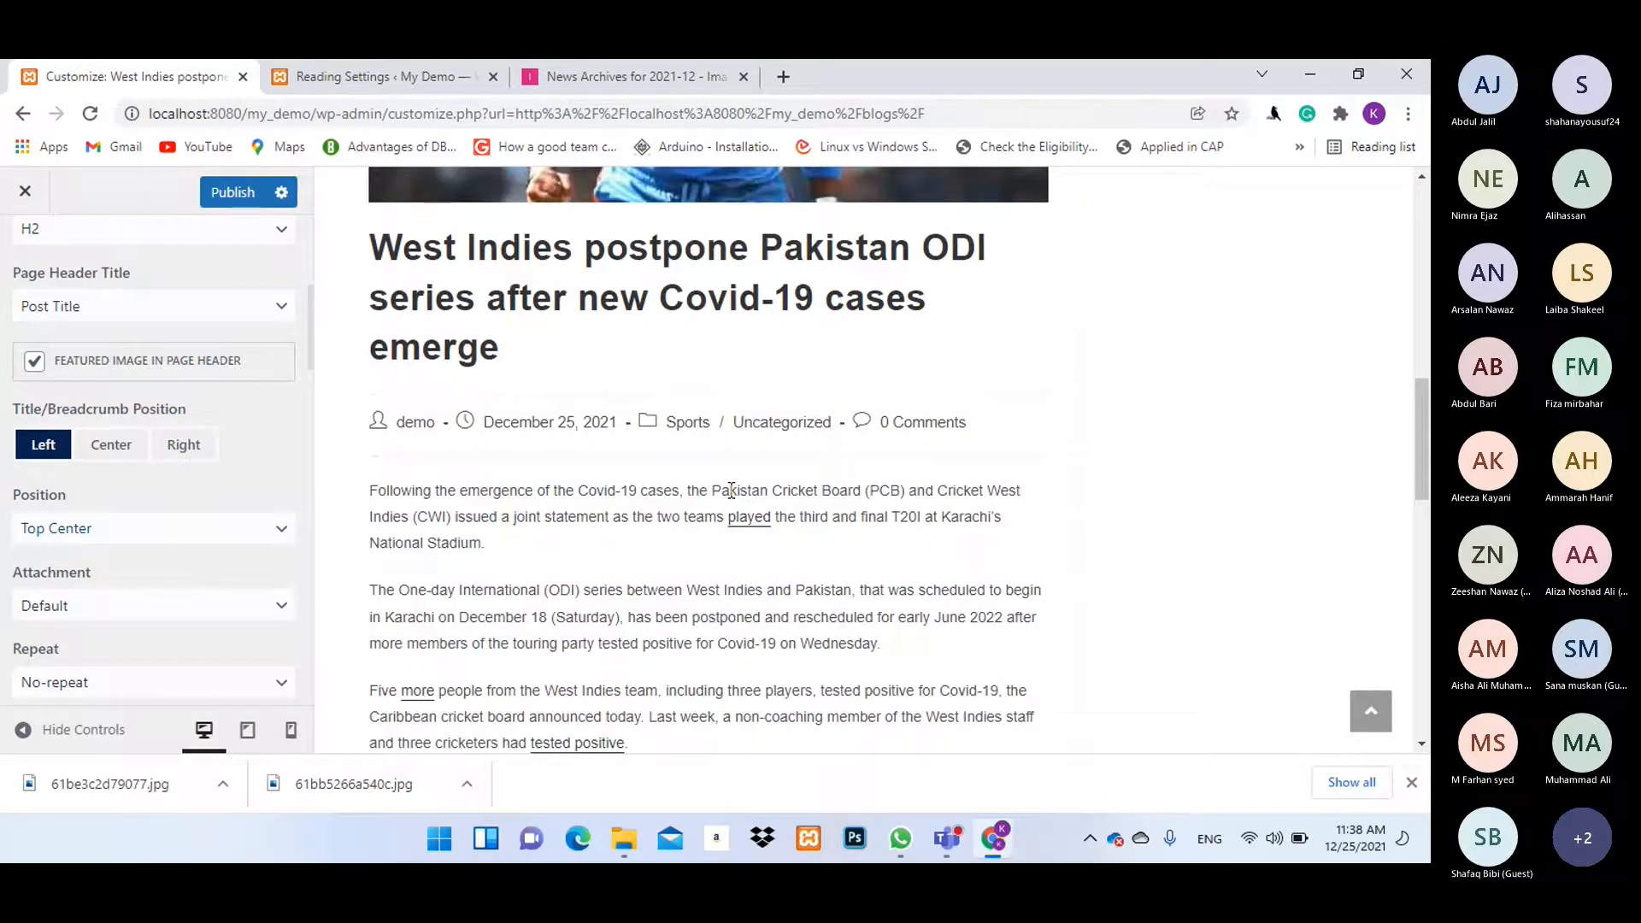
scroll(730, 489, "up", 5)
Set the position of the page header's featured image to Center Right.
left_click(83, 530)
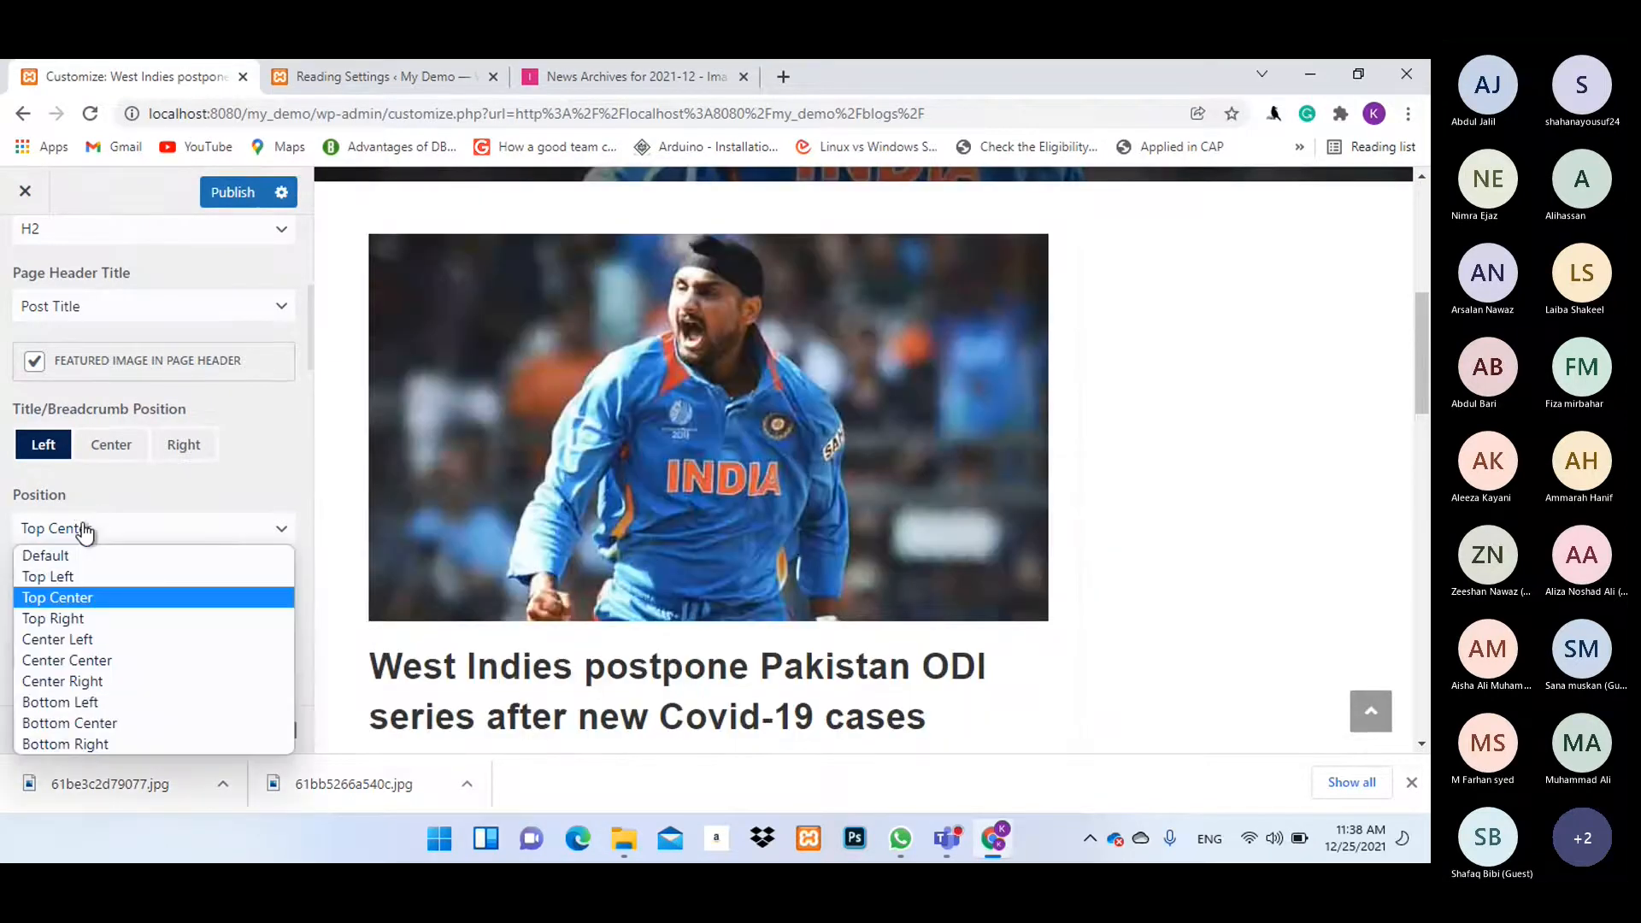
left_click(89, 681)
scroll(245, 444, "up", 2)
scroll(245, 451, "down", 3)
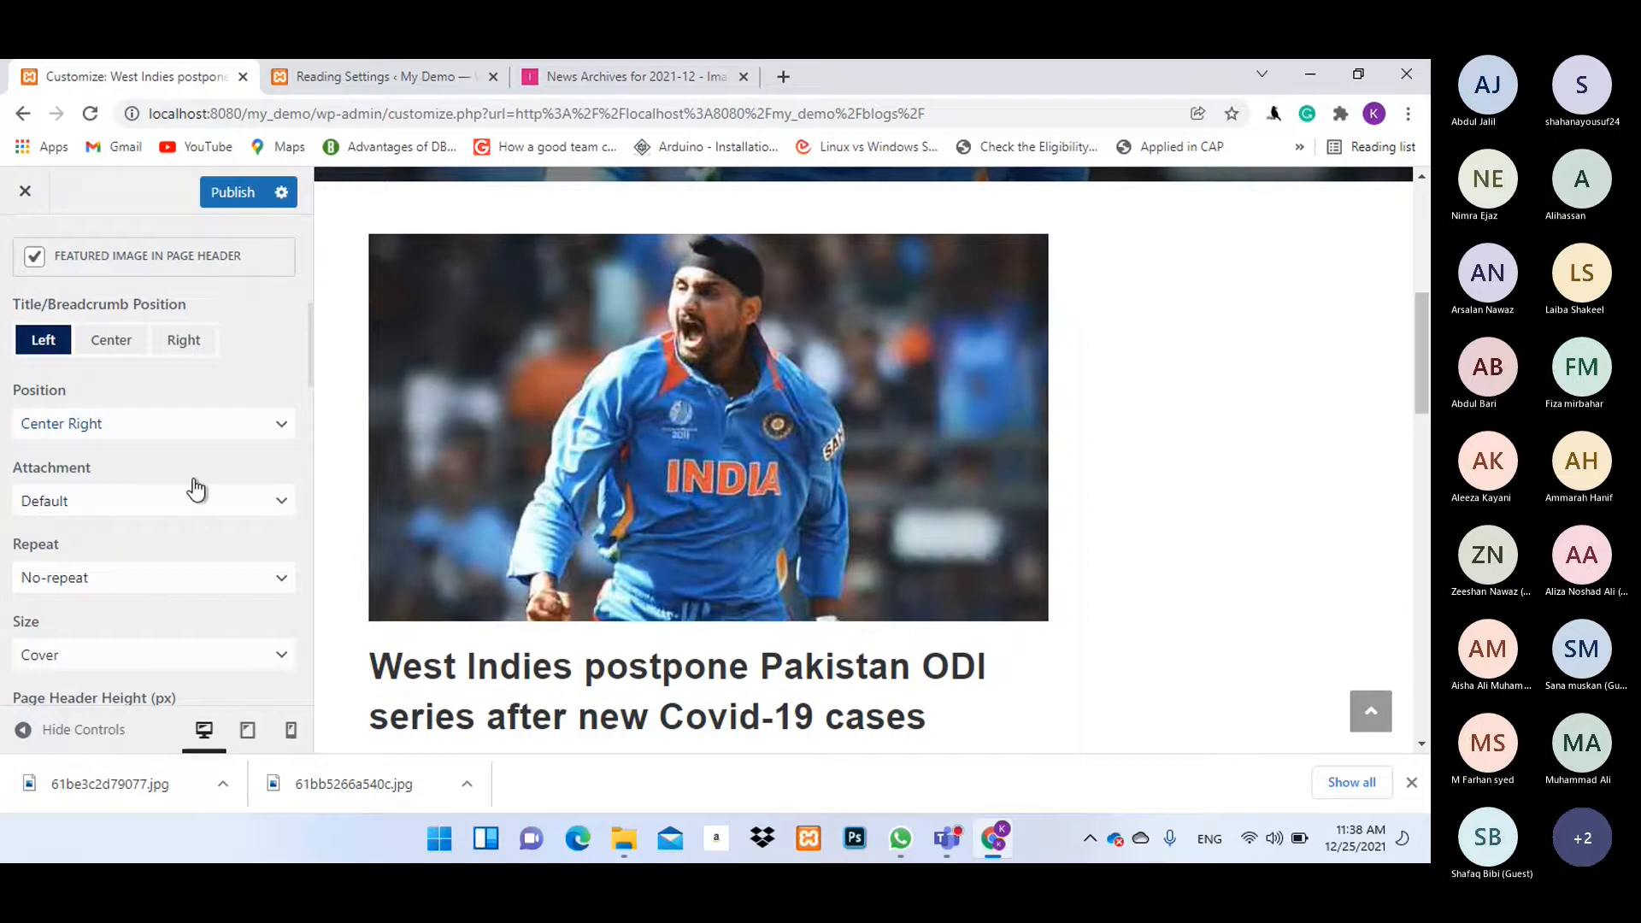
Try the Scroll attachment for the page header's featured image and check it in the preview.
scroll(213, 489, "up", 1)
left_click(94, 605)
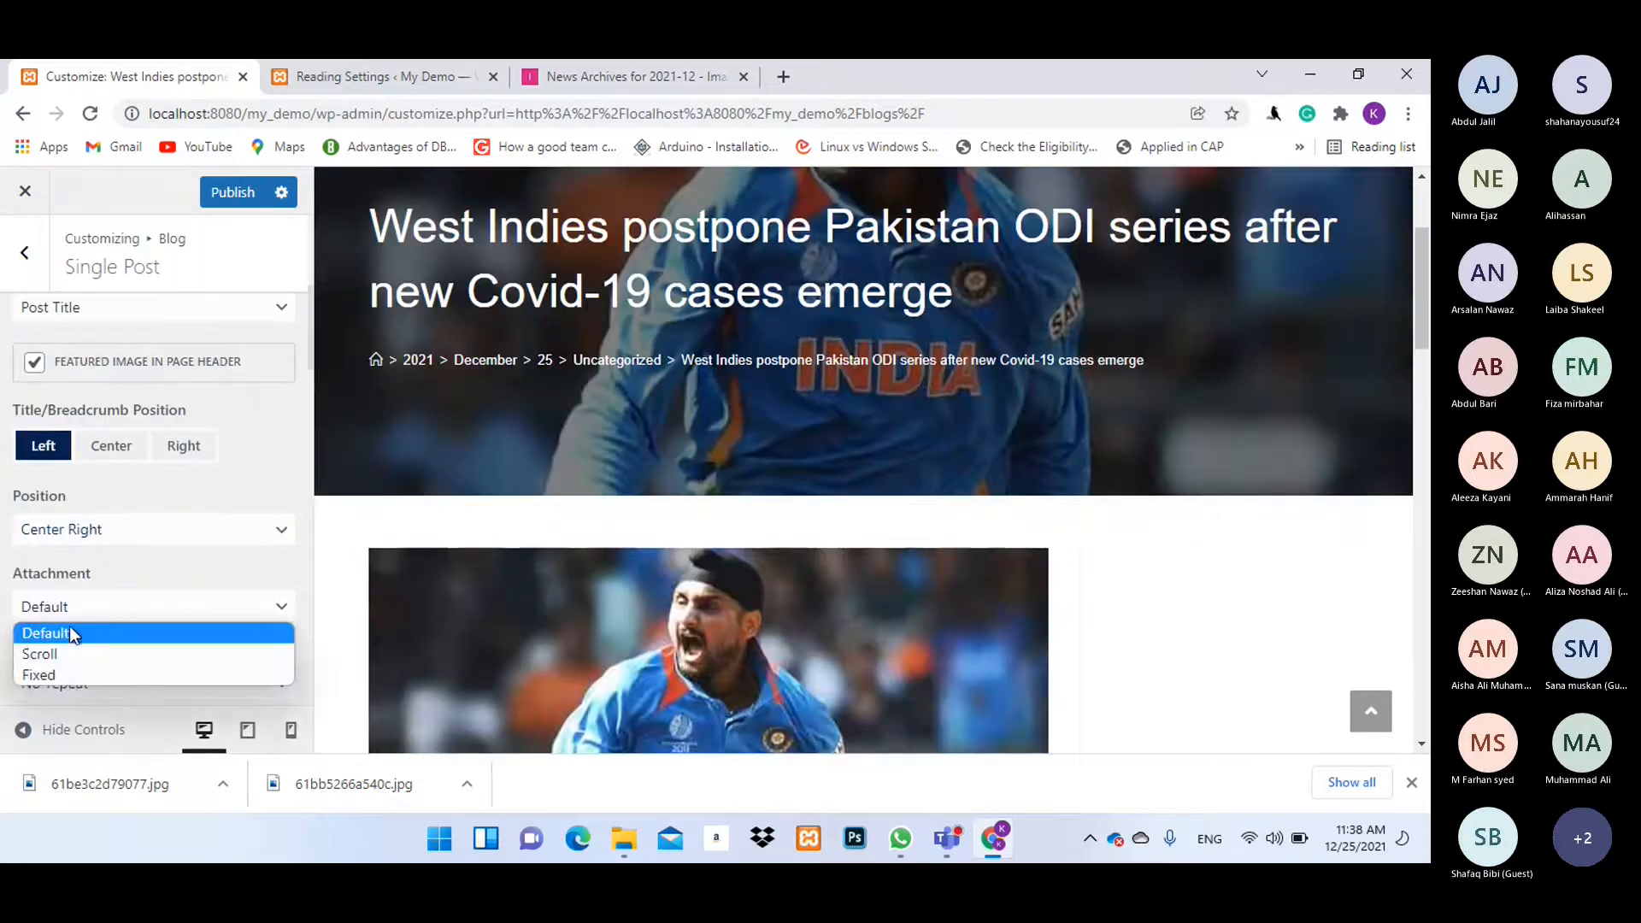
left_click(60, 654)
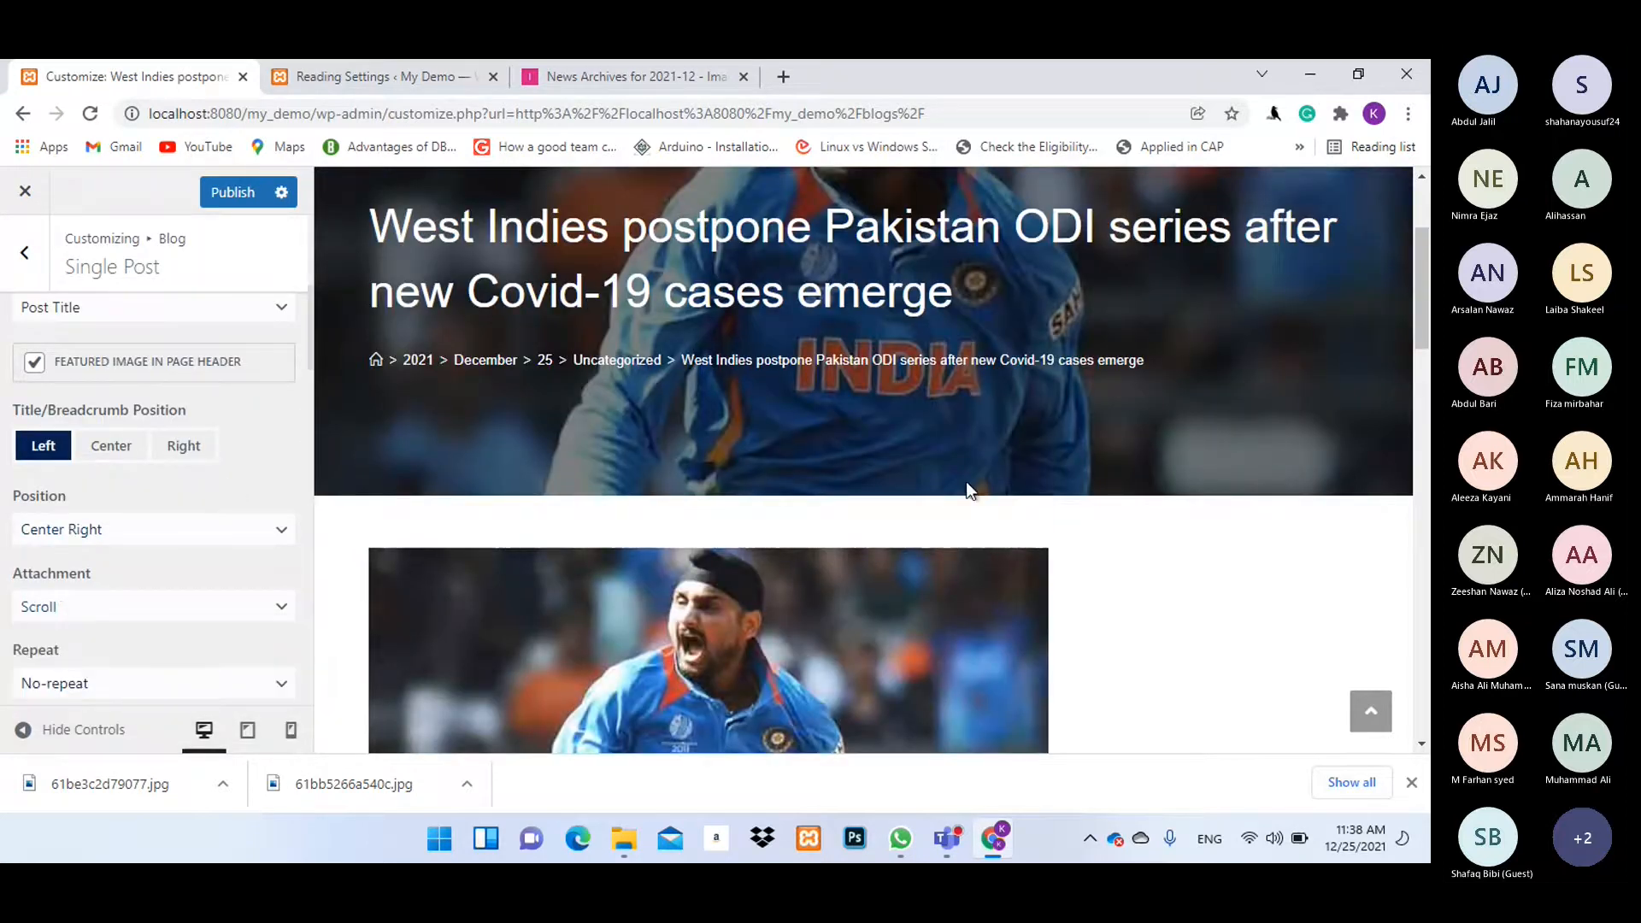
scroll(998, 450, "down", 5)
scroll(998, 449, "up", 2)
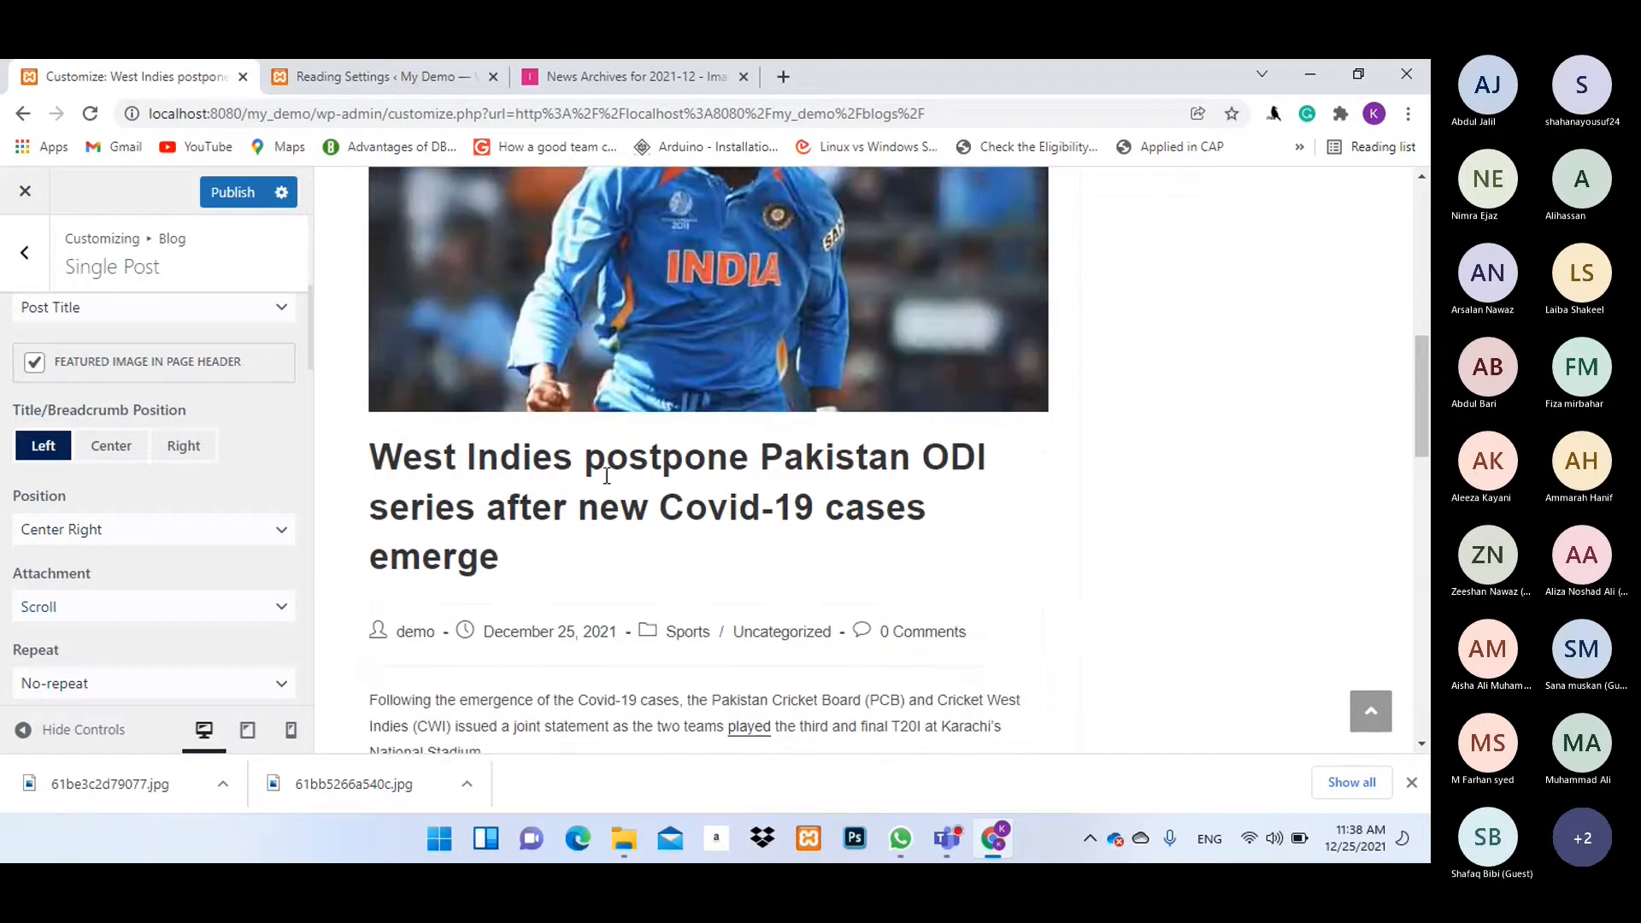
scroll(607, 476, "up", 5)
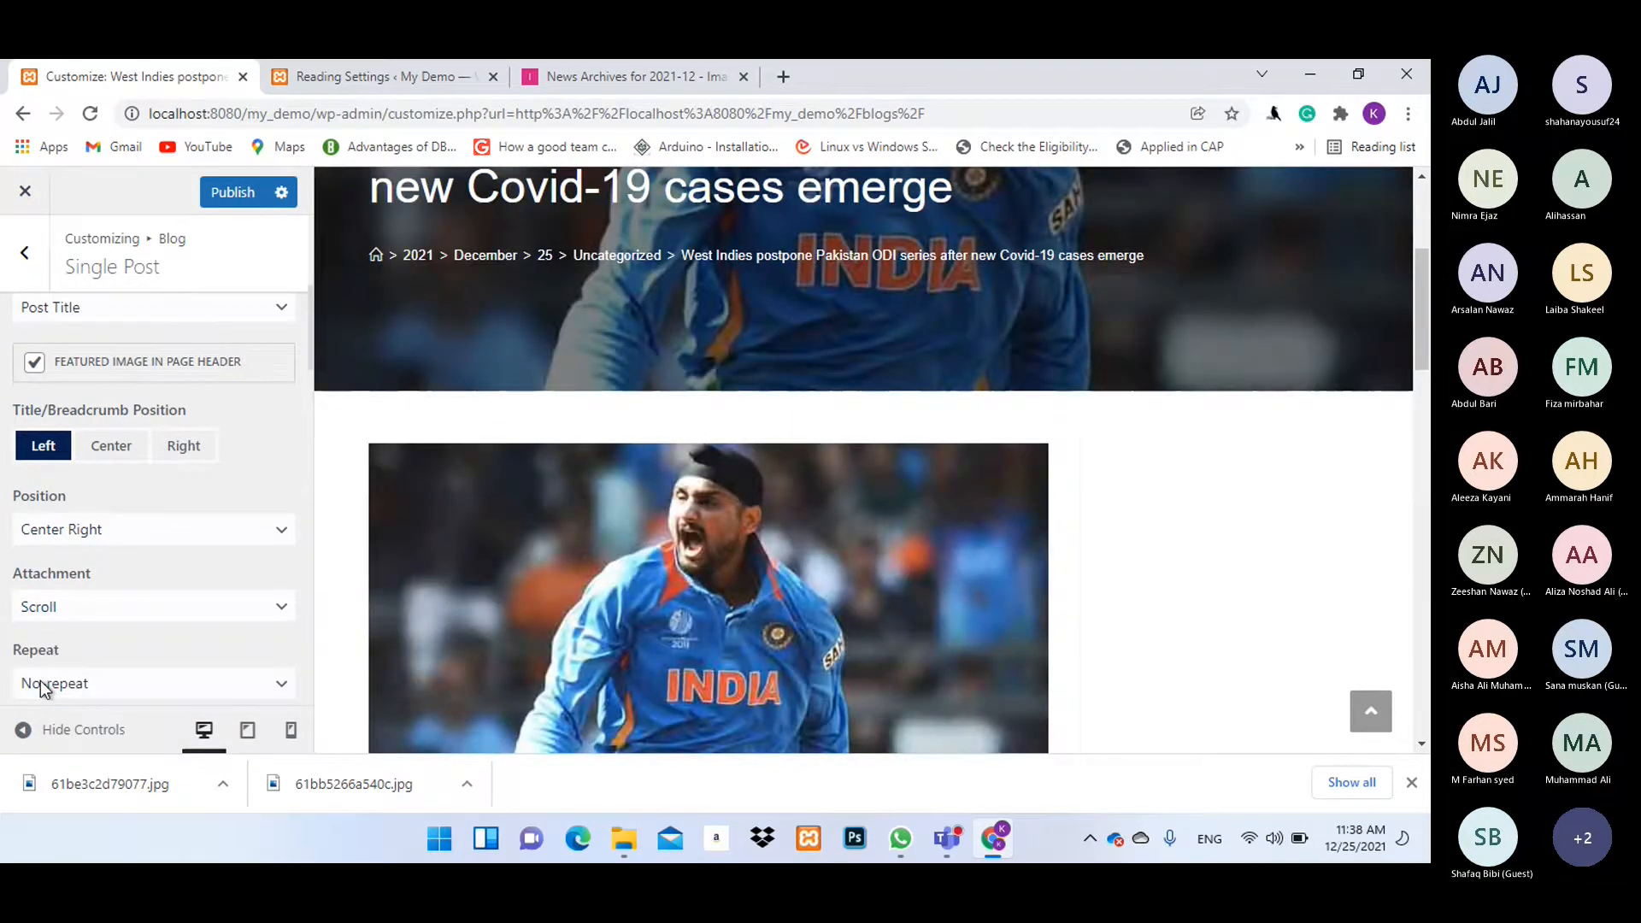
Set the attachment of the page header's featured image to Fixed and check its behaviour in the preview.
left_click(44, 689)
scroll(1133, 482, "down", 2)
scroll(1133, 482, "up", 4)
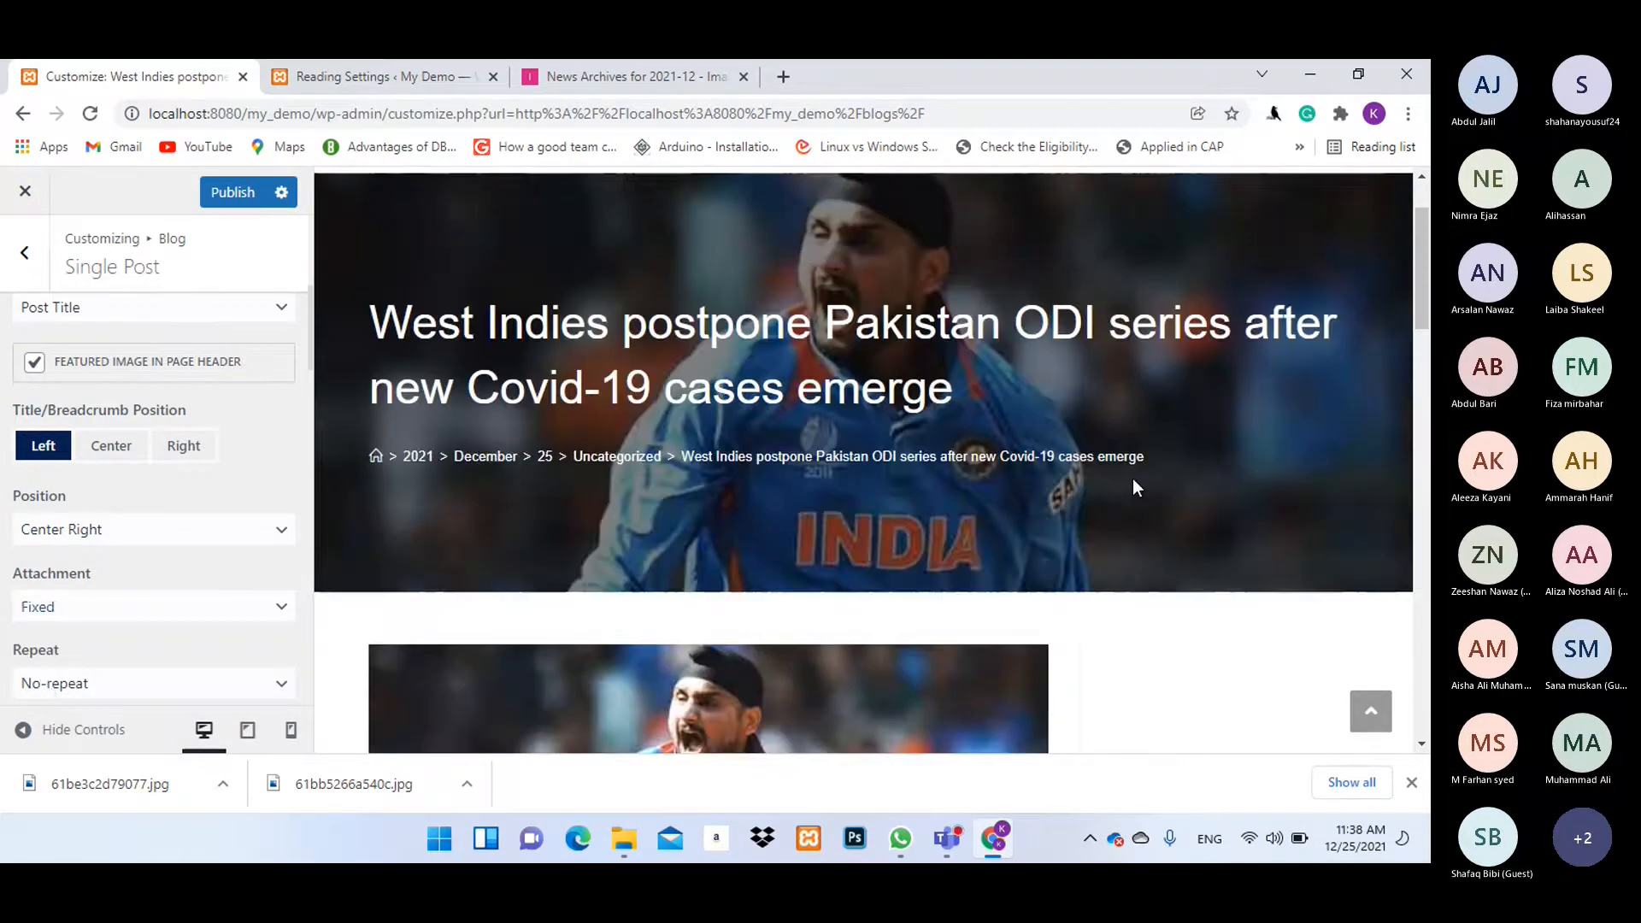
scroll(1133, 483, "down", 2)
scroll(1133, 484, "up", 2)
scroll(1133, 484, "down", 3)
scroll(1131, 487, "up", 2)
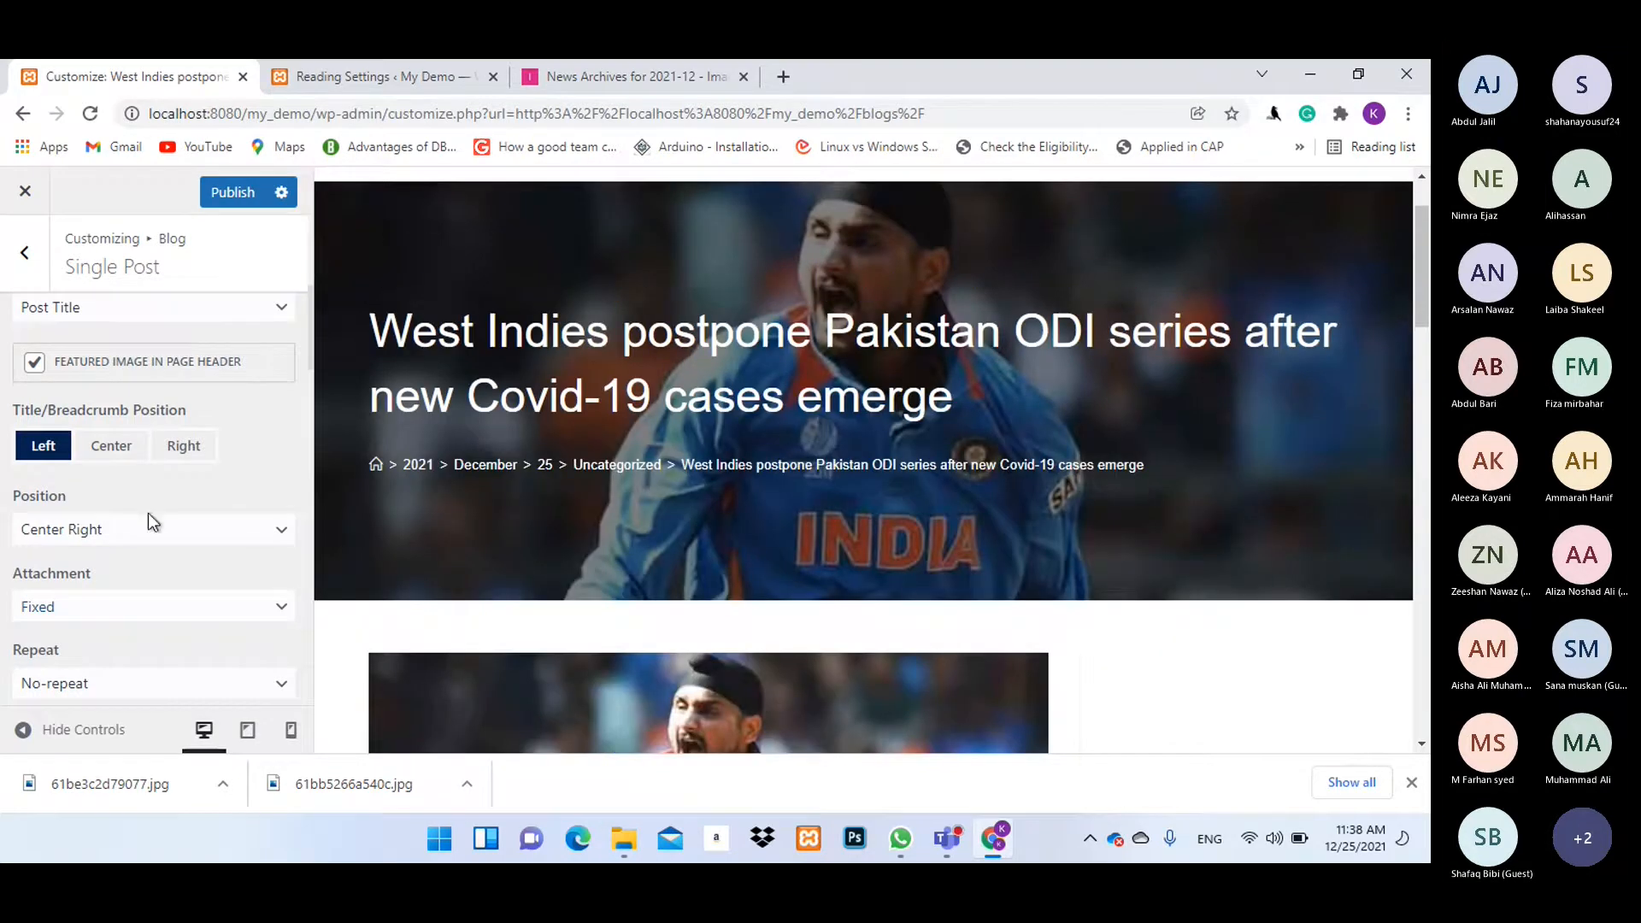
Try the Repeat-x option for the page header's featured image, check the preview and return it to No-repeat.
scroll(147, 513, "down", 2)
left_click(137, 473)
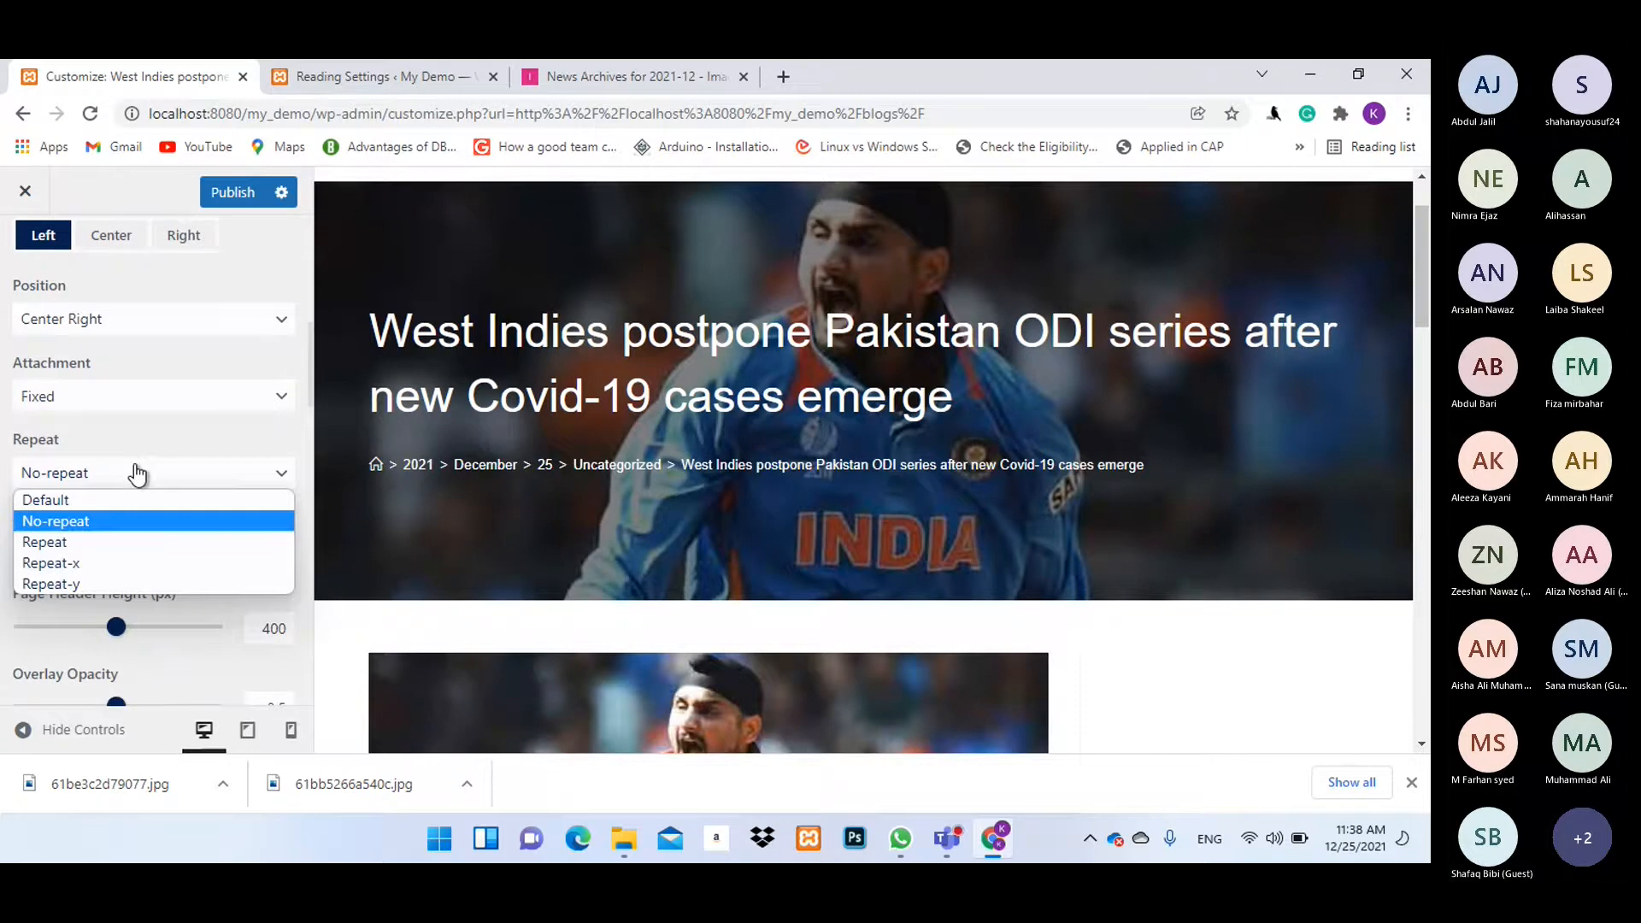
left_click(63, 564)
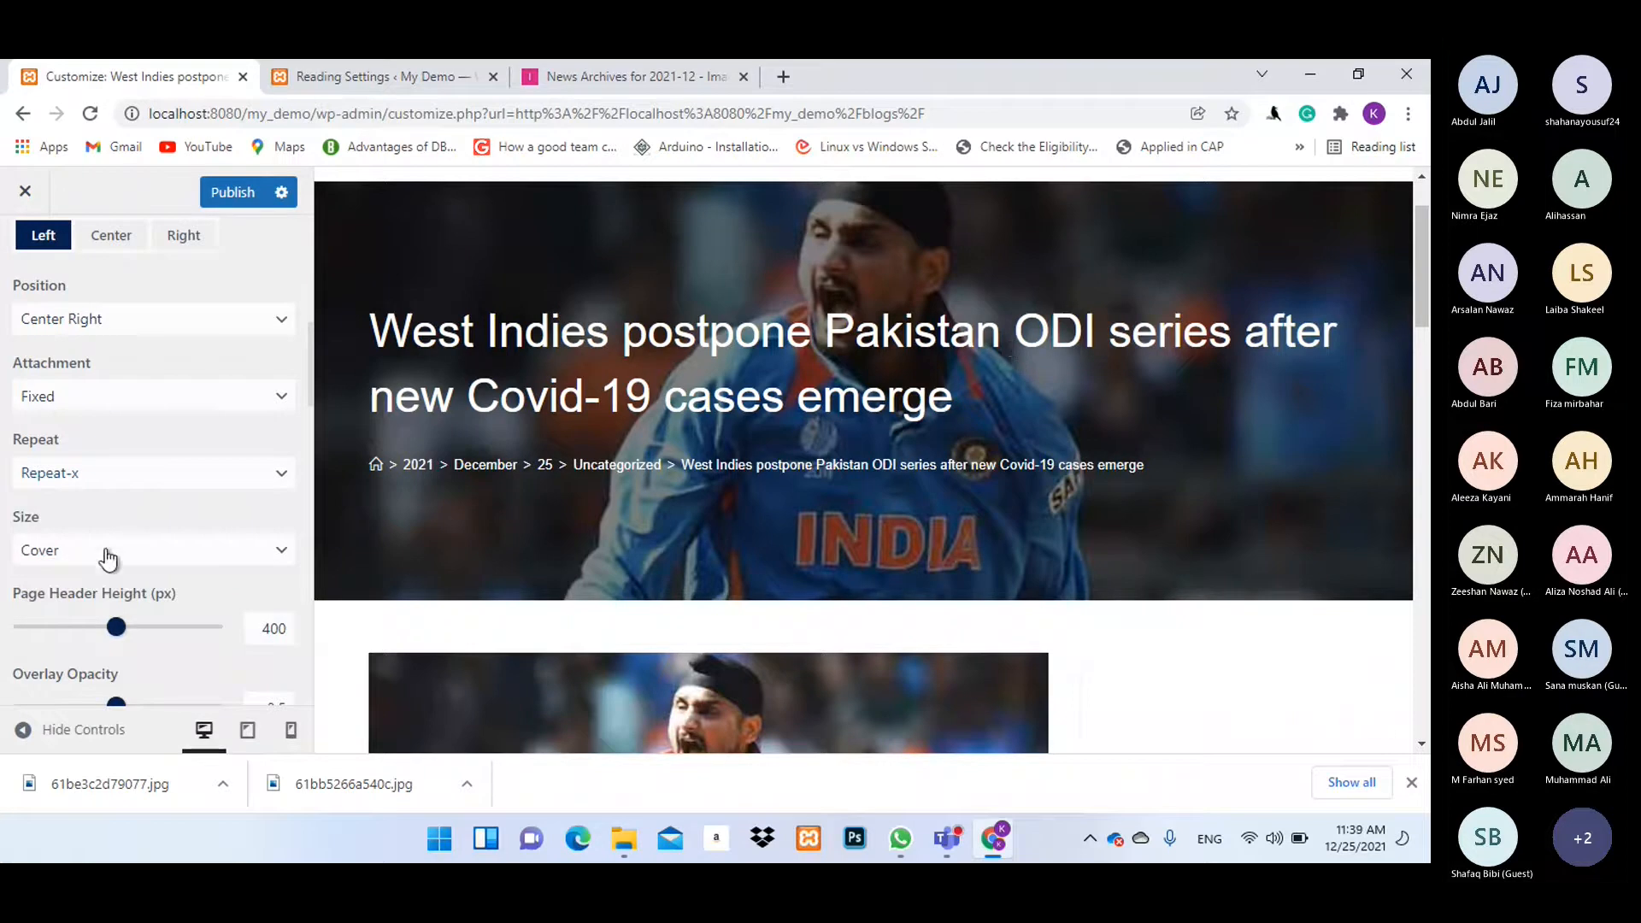
left_click(93, 476)
left_click(55, 521)
Try the Auto size for the page header's featured image, check the preview and return it to Cover.
left_click(170, 549)
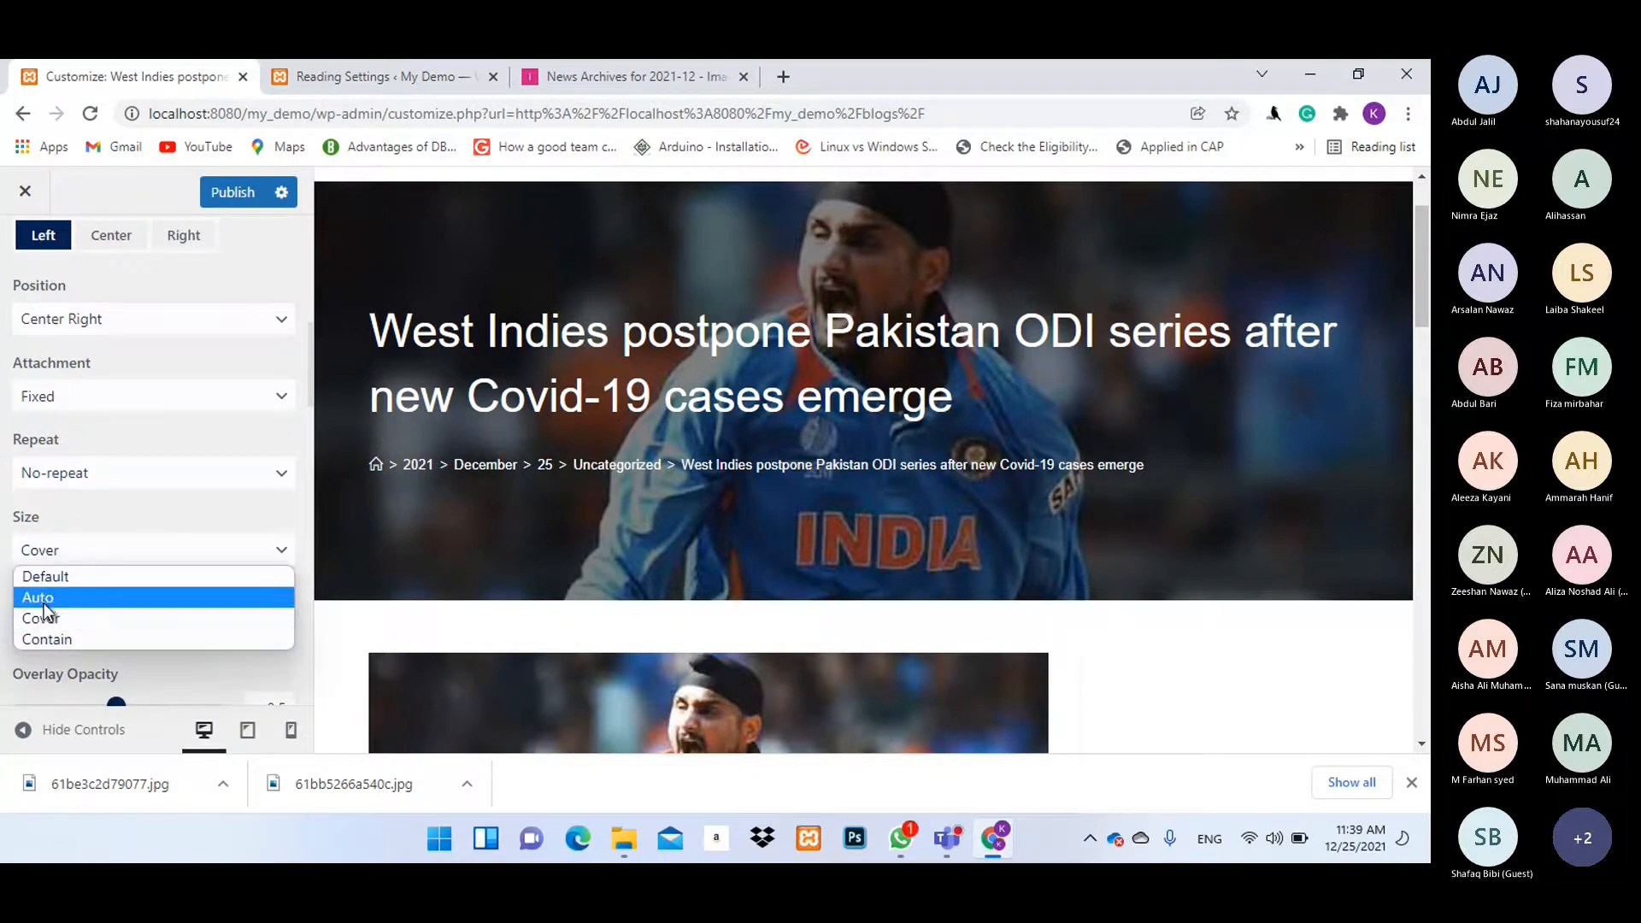
left_click(43, 598)
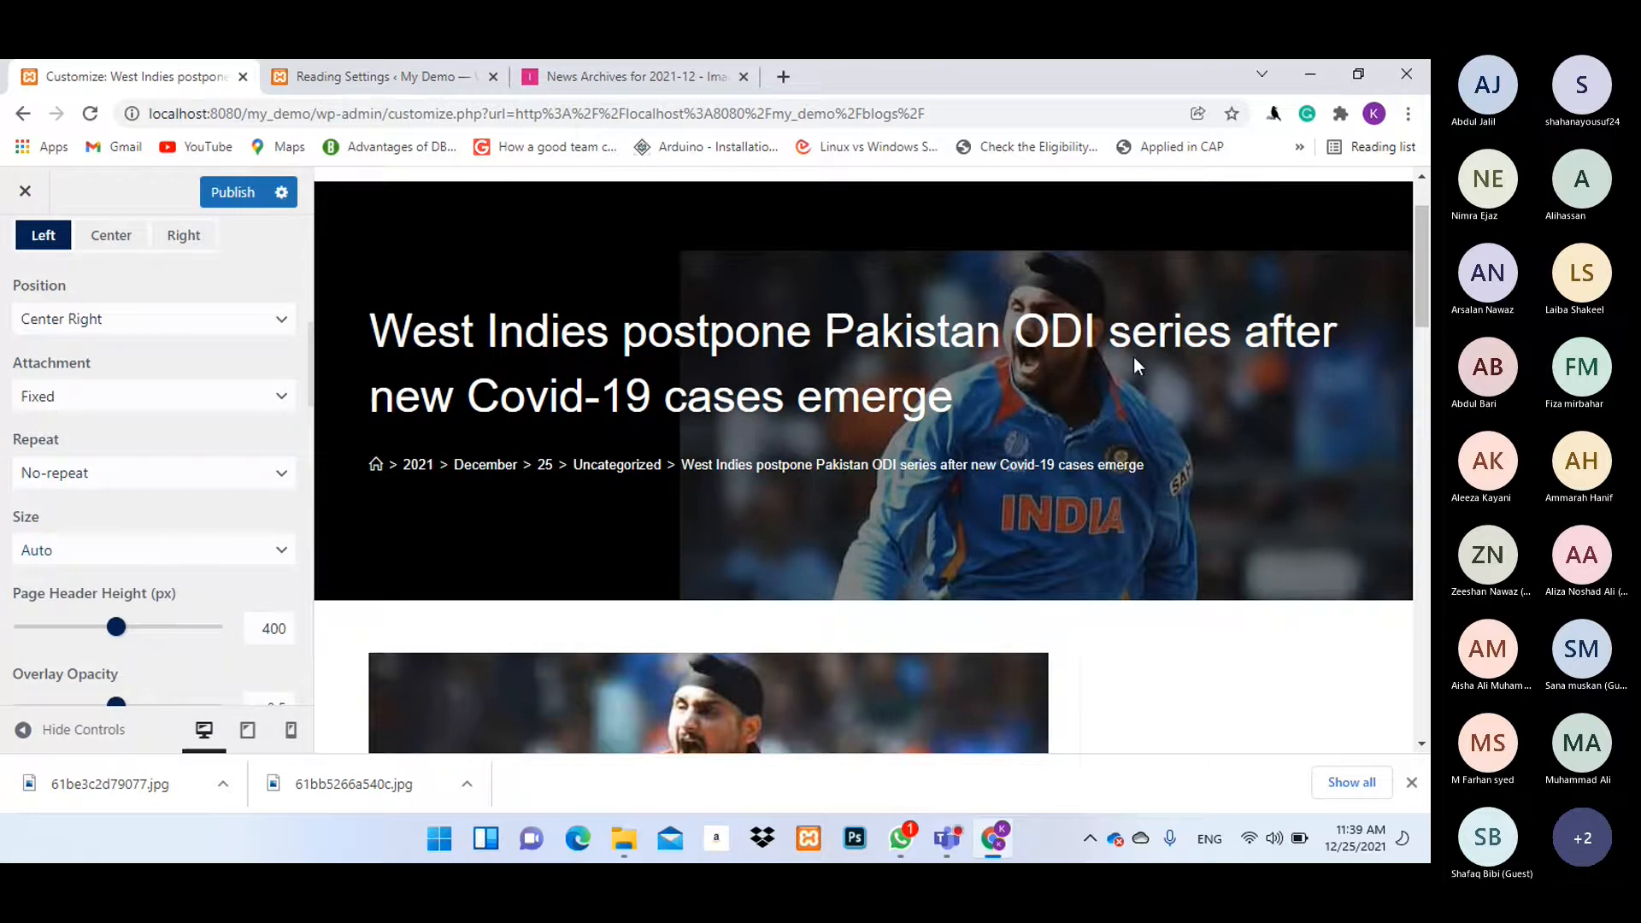
scroll(1177, 401, "up", 1)
scroll(1206, 398, "up", 1)
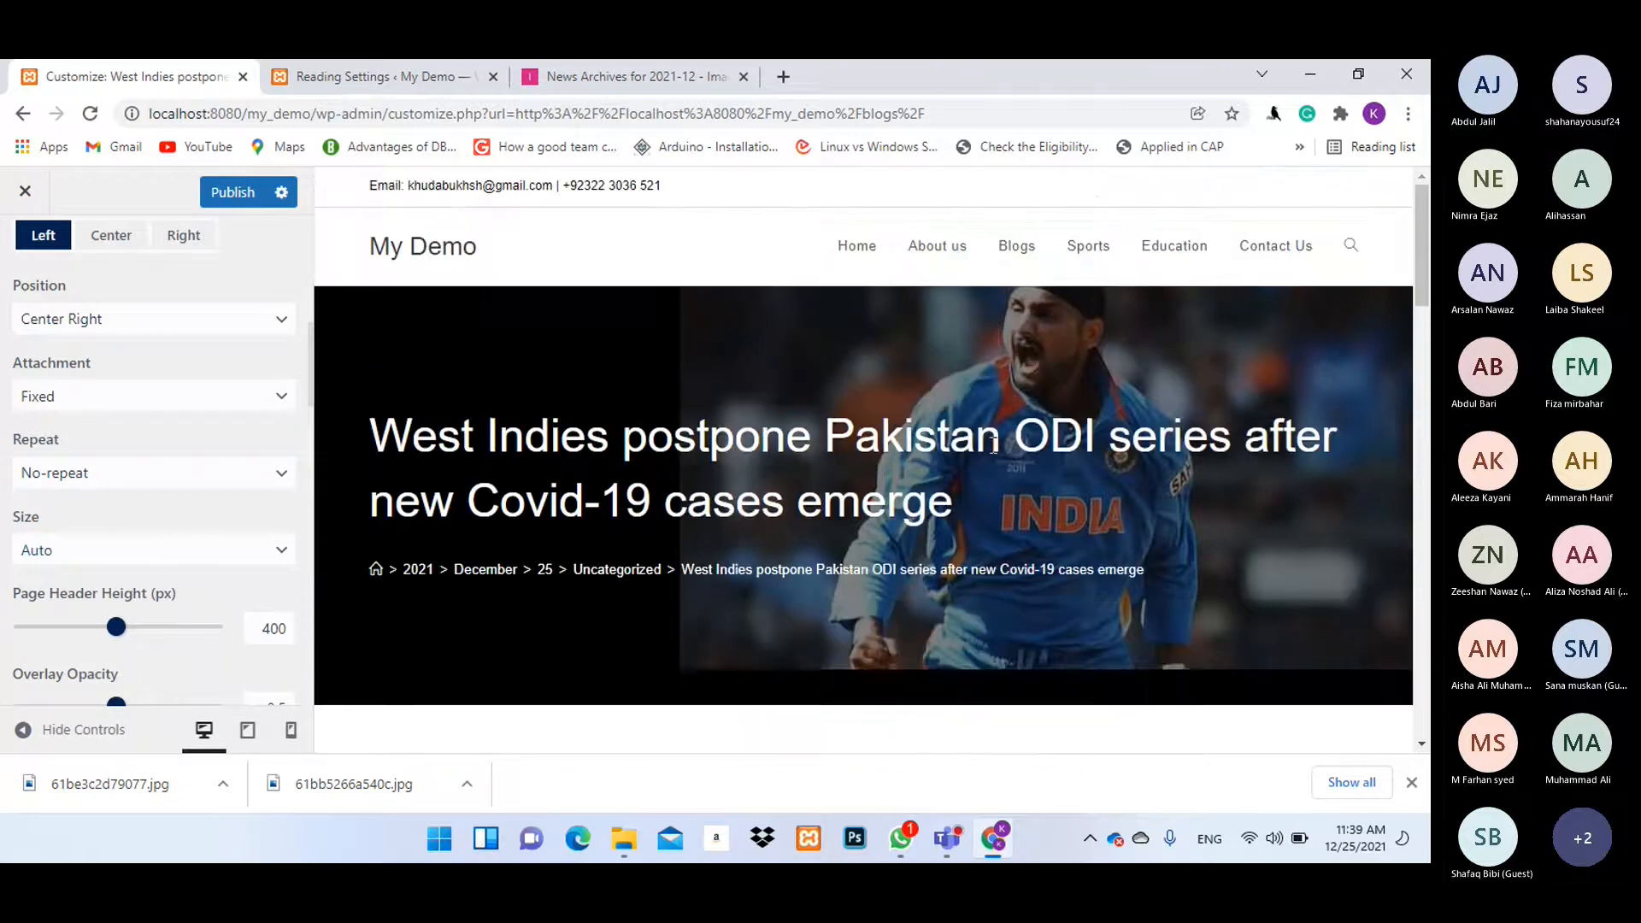
left_click(65, 554)
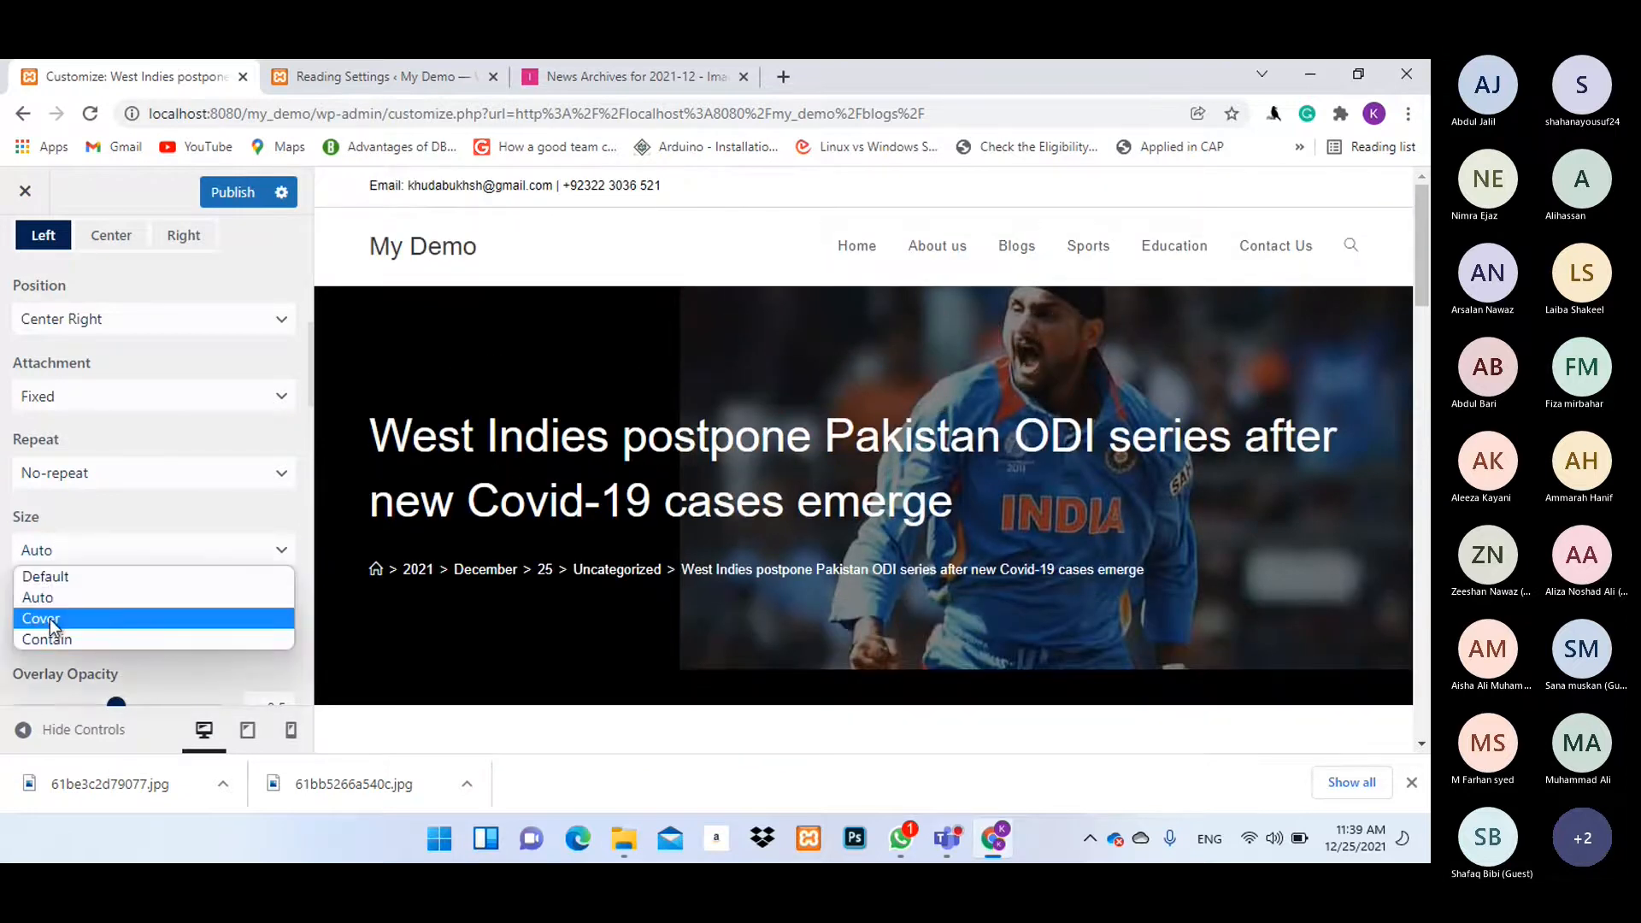
left_click(49, 622)
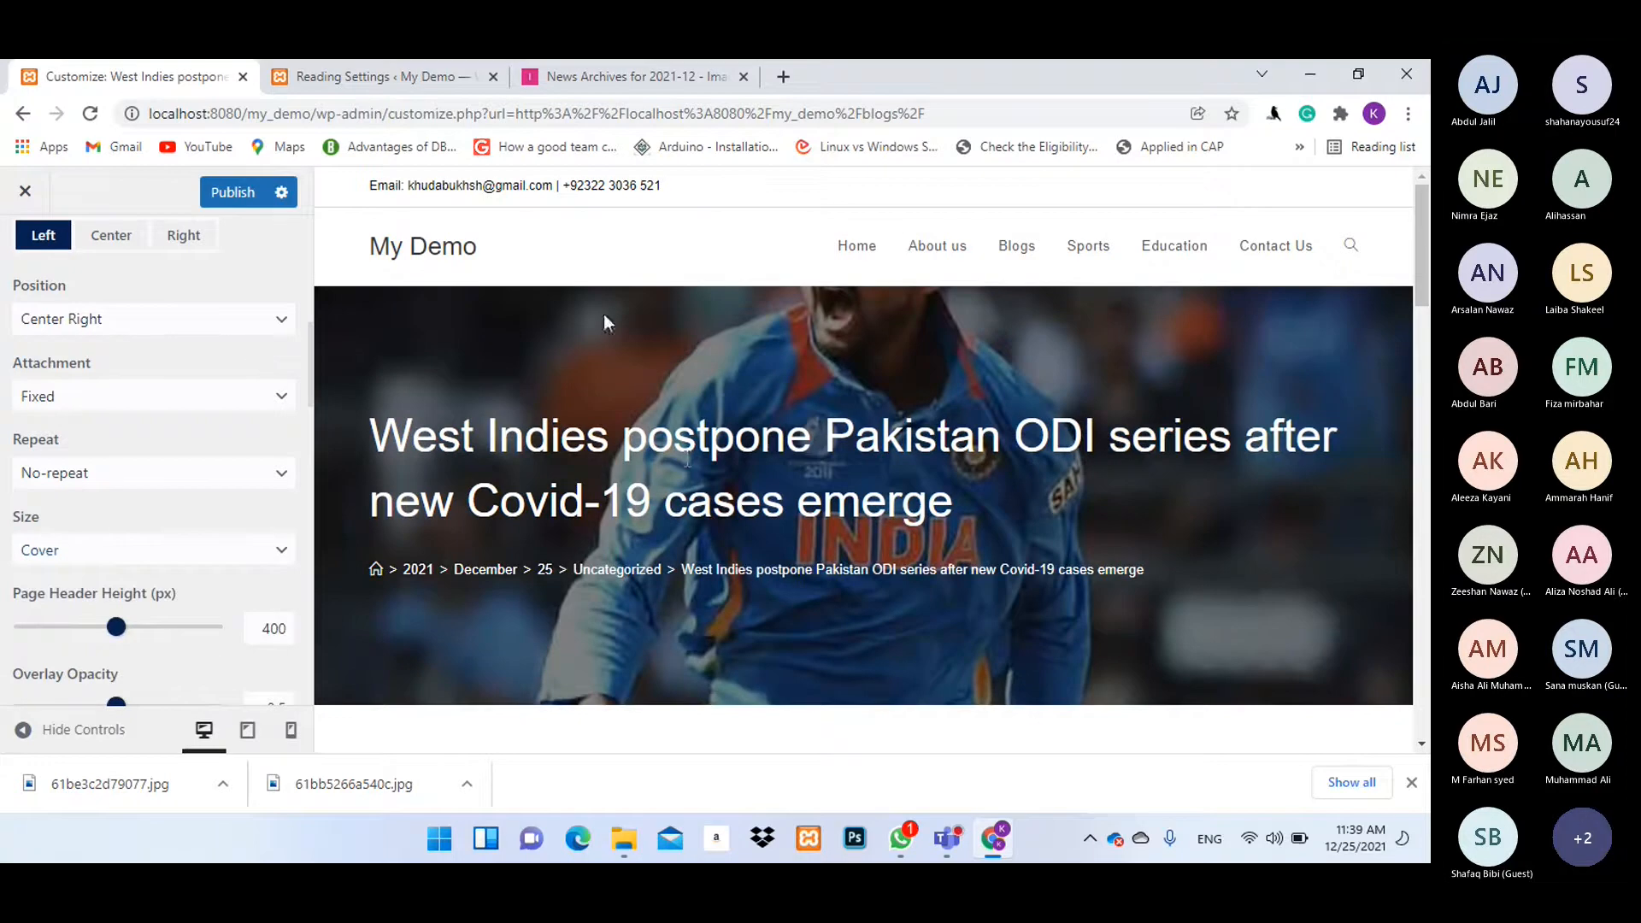
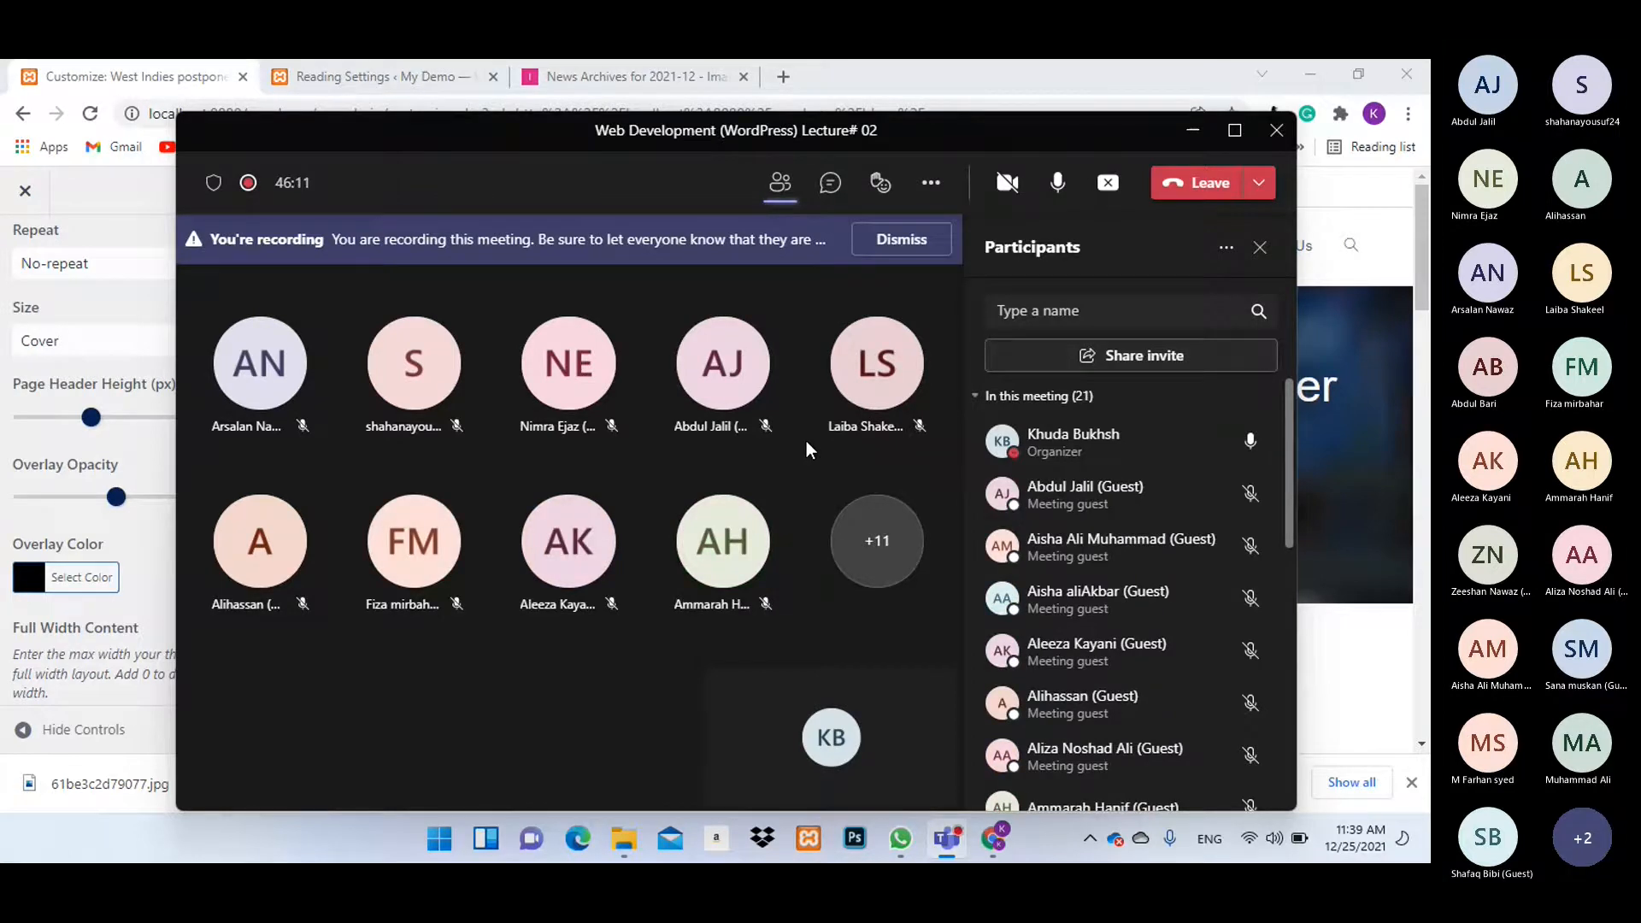
Set the page header height to 315 px and its overlay opacity to 0.4.
left_click(1192, 132)
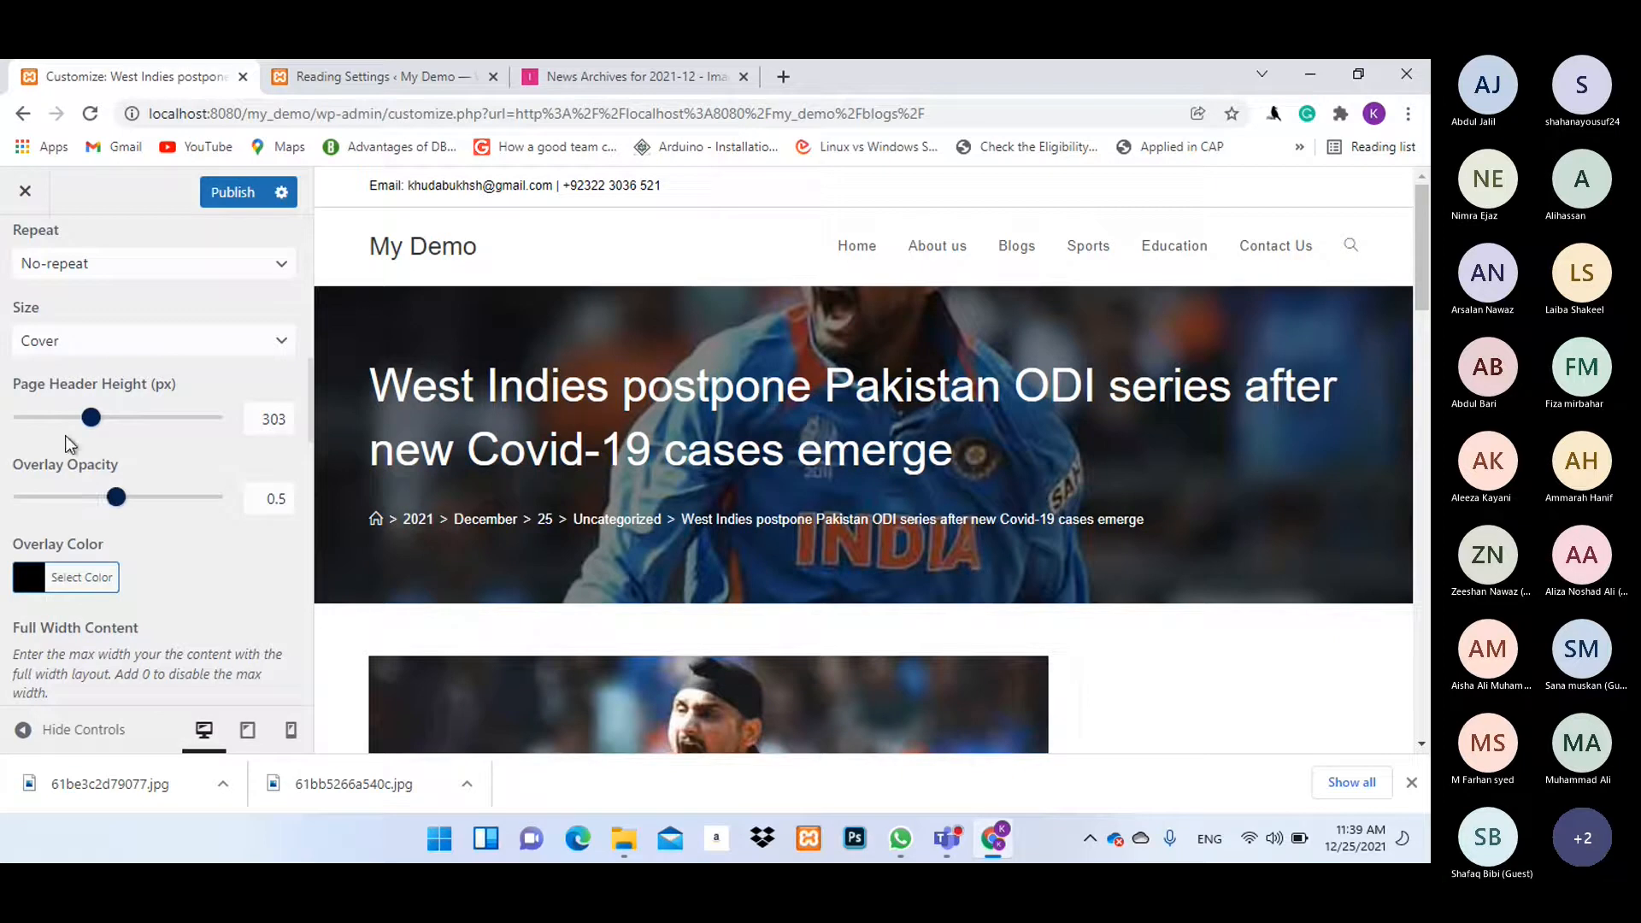
mouse_move(96, 427)
left_mouse_down()
mouse_move(119, 423)
mouse_move(96, 422)
left_mouse_up()
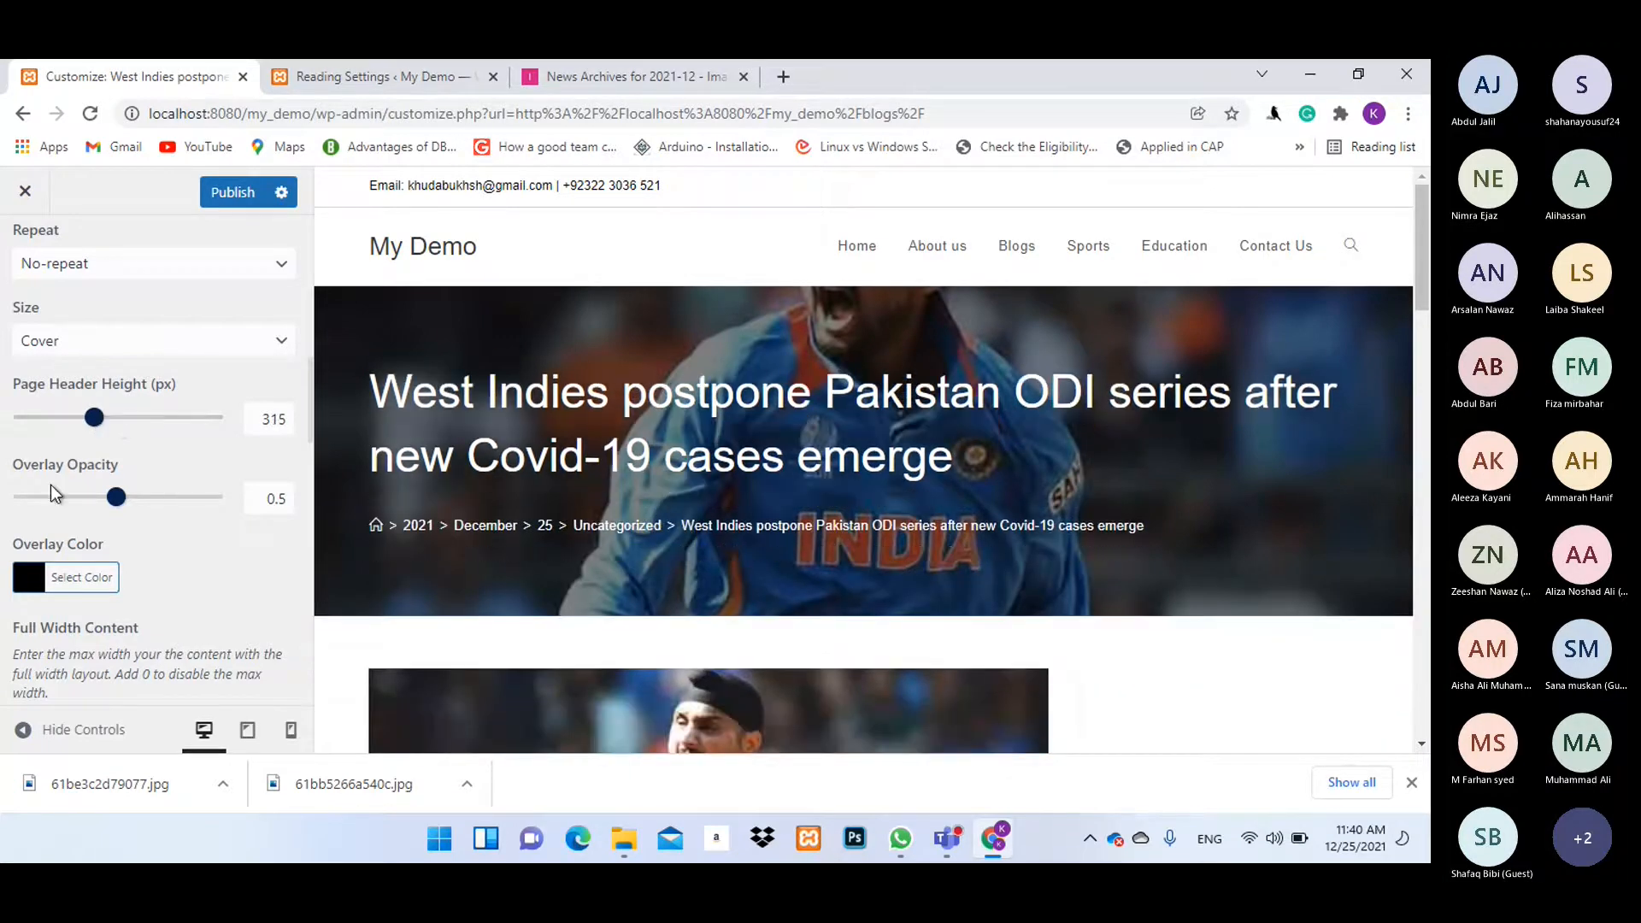
left_click_drag(119, 495, 75, 500)
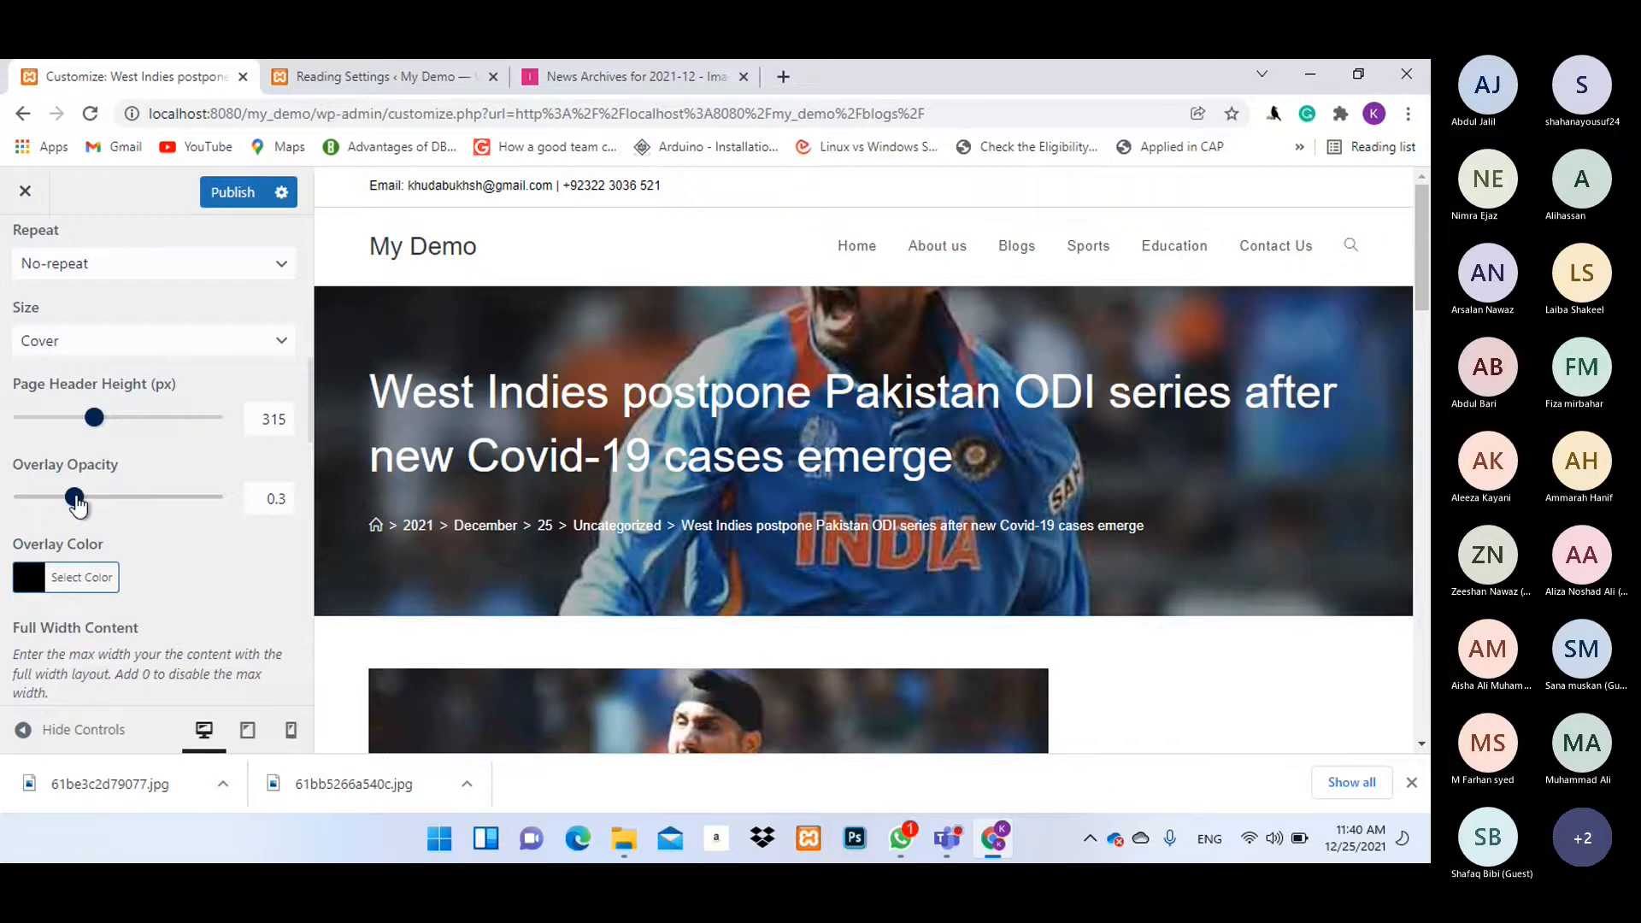
left_click_drag(77, 505, 95, 500)
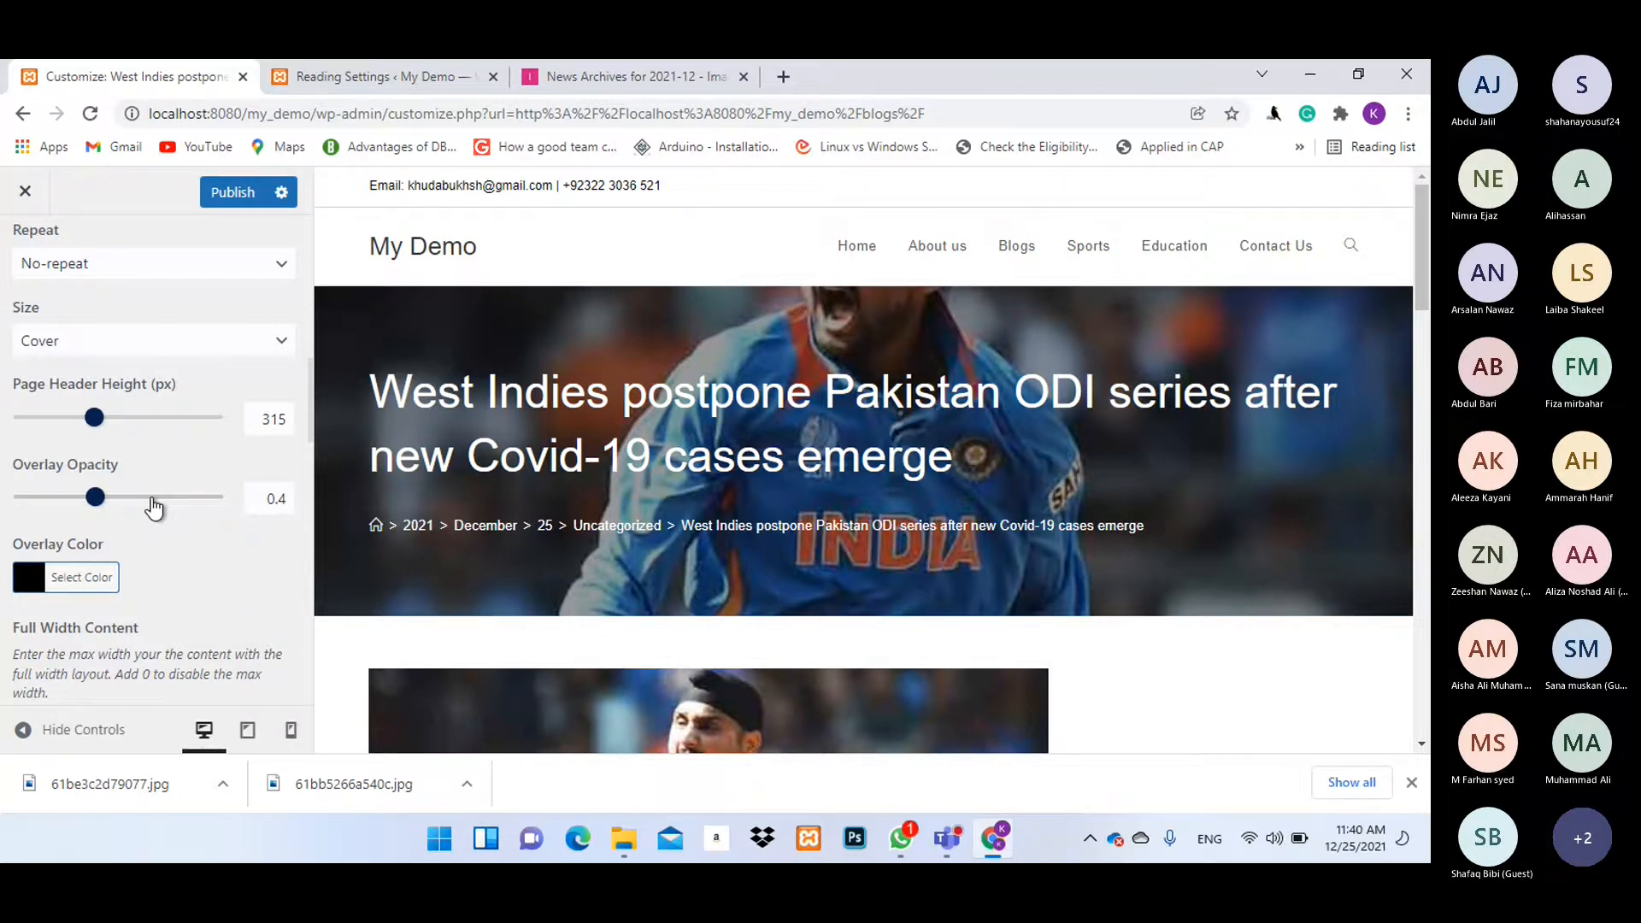
Review the single post's Elements Positioning, Meta and Next/Prev Taxonomy settings against the post preview.
scroll(154, 504, "down", 5)
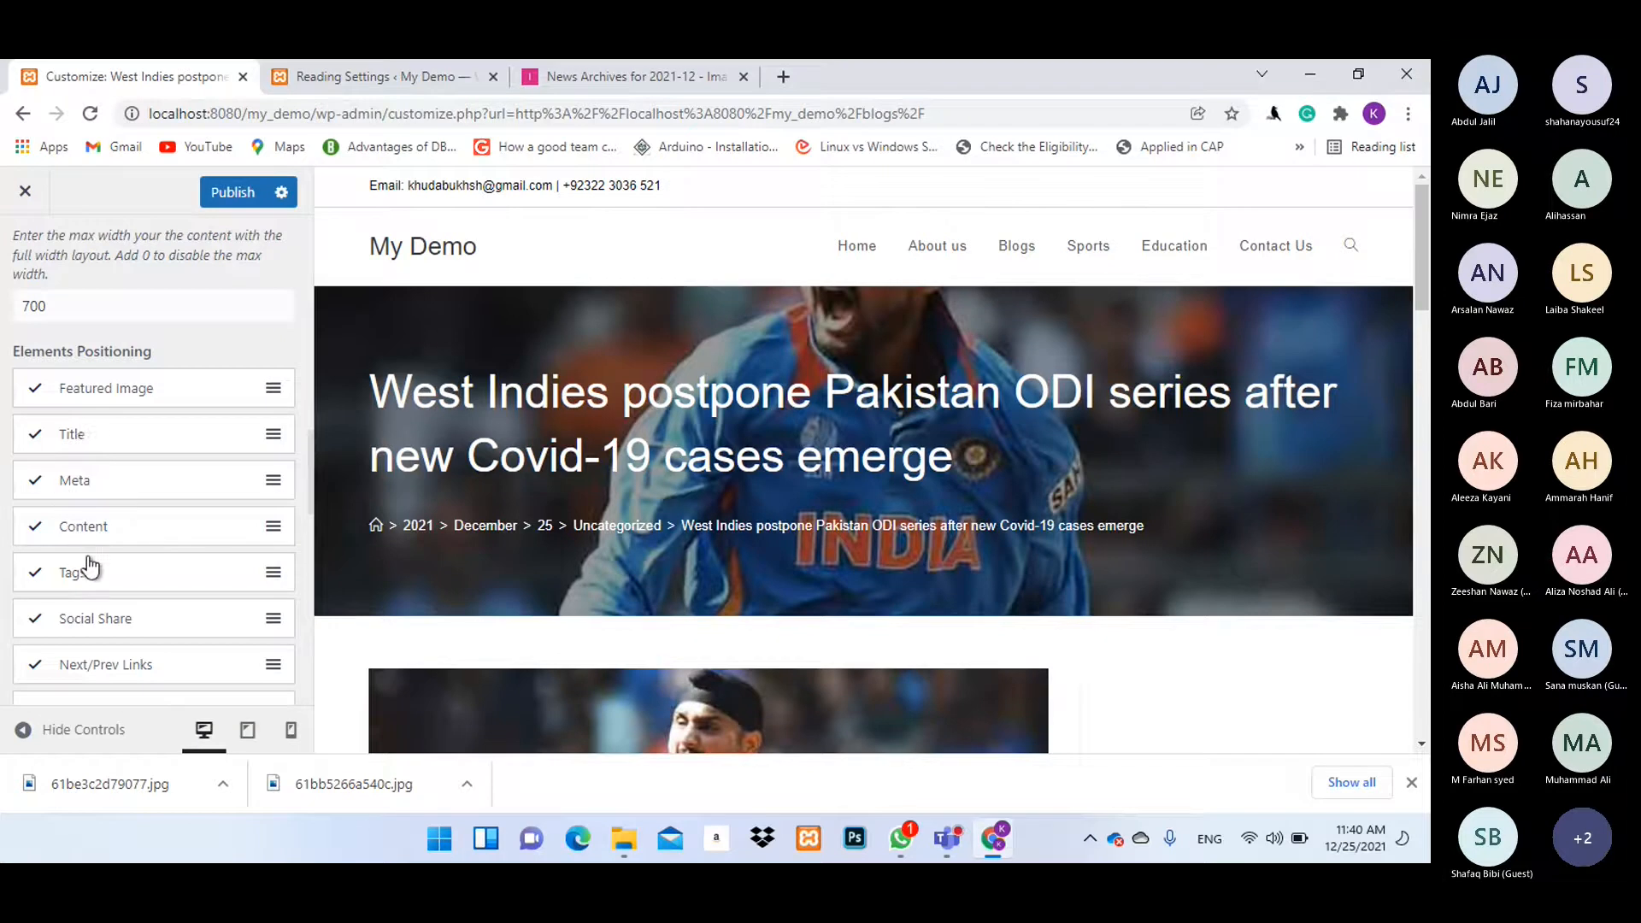
scroll(154, 581, "down", 1)
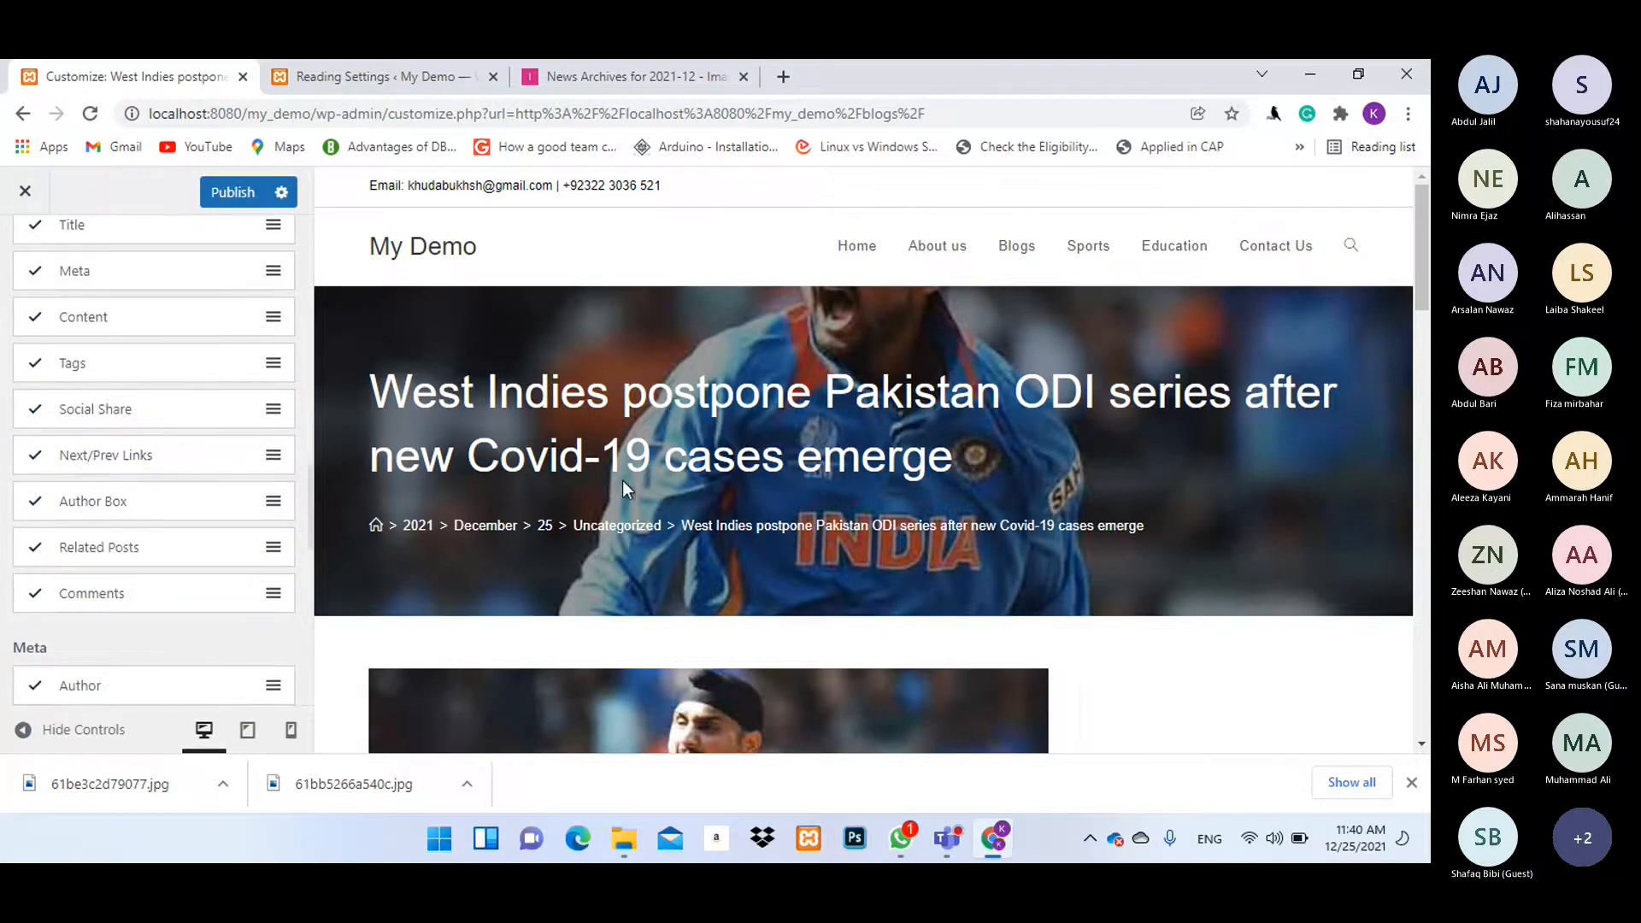
scroll(950, 459, "down", 7)
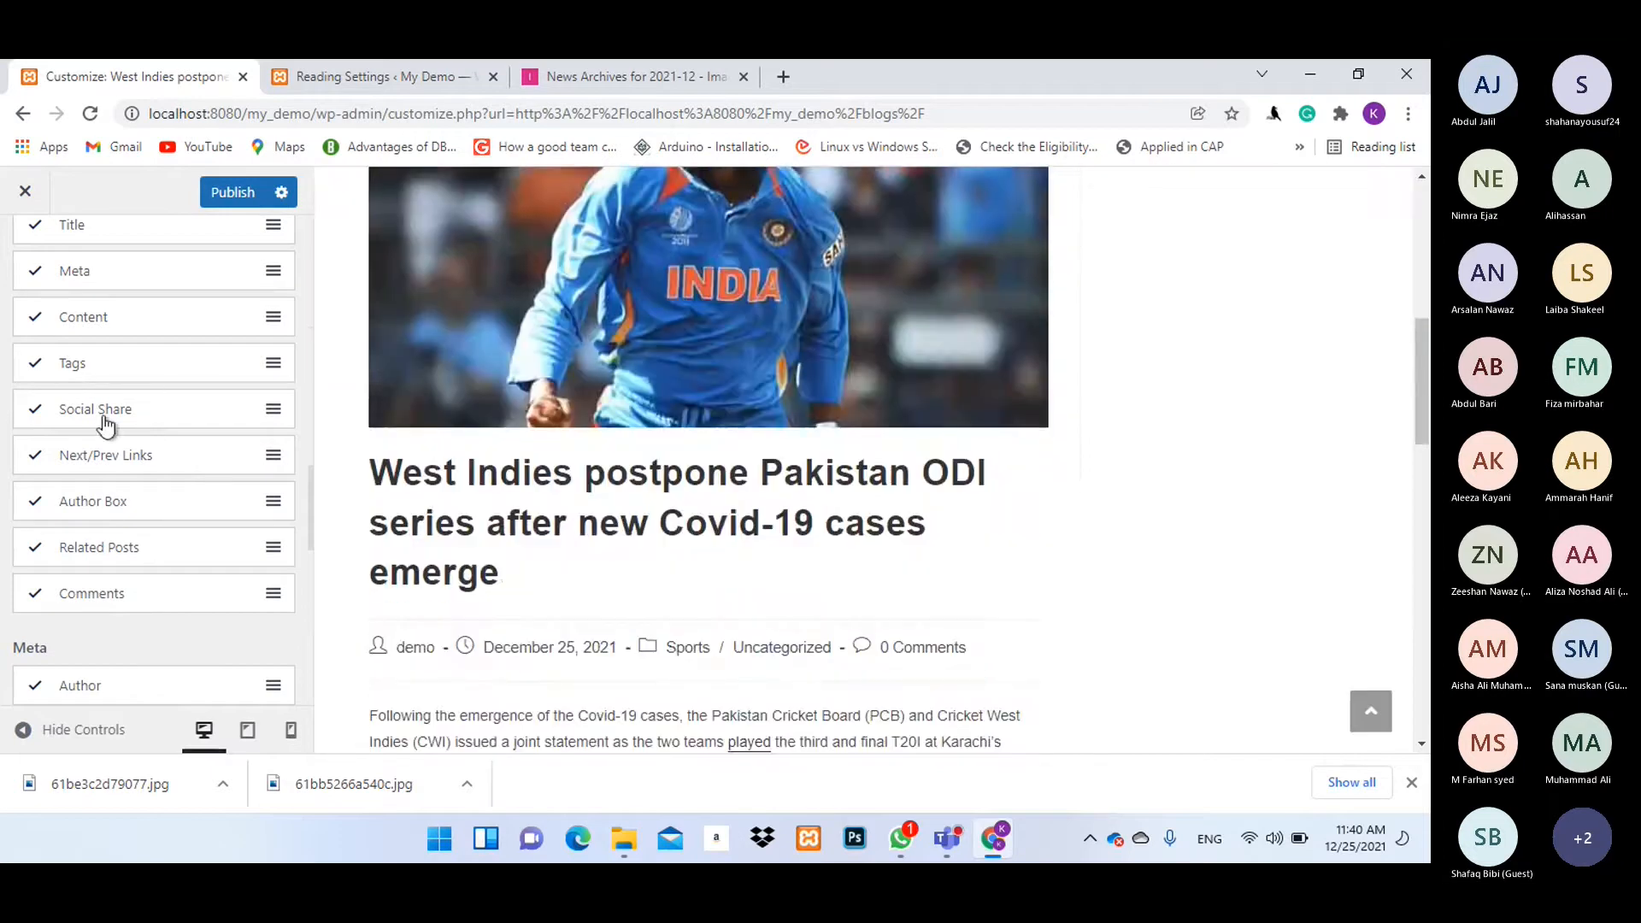
scroll(197, 505, "down", 4)
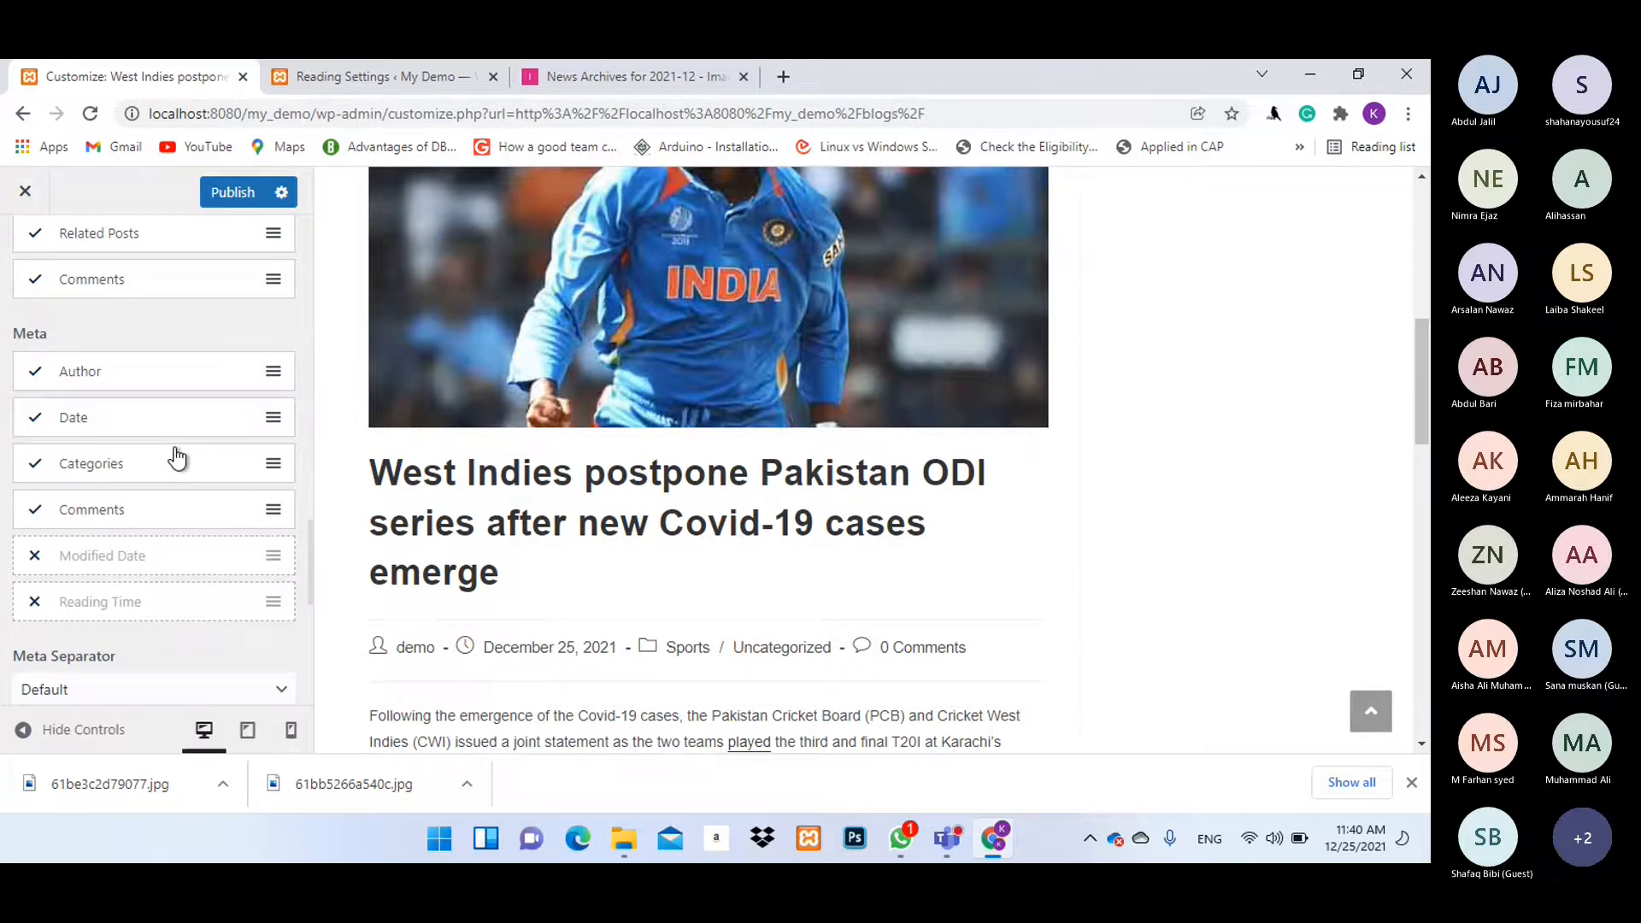
scroll(179, 459, "down", 3)
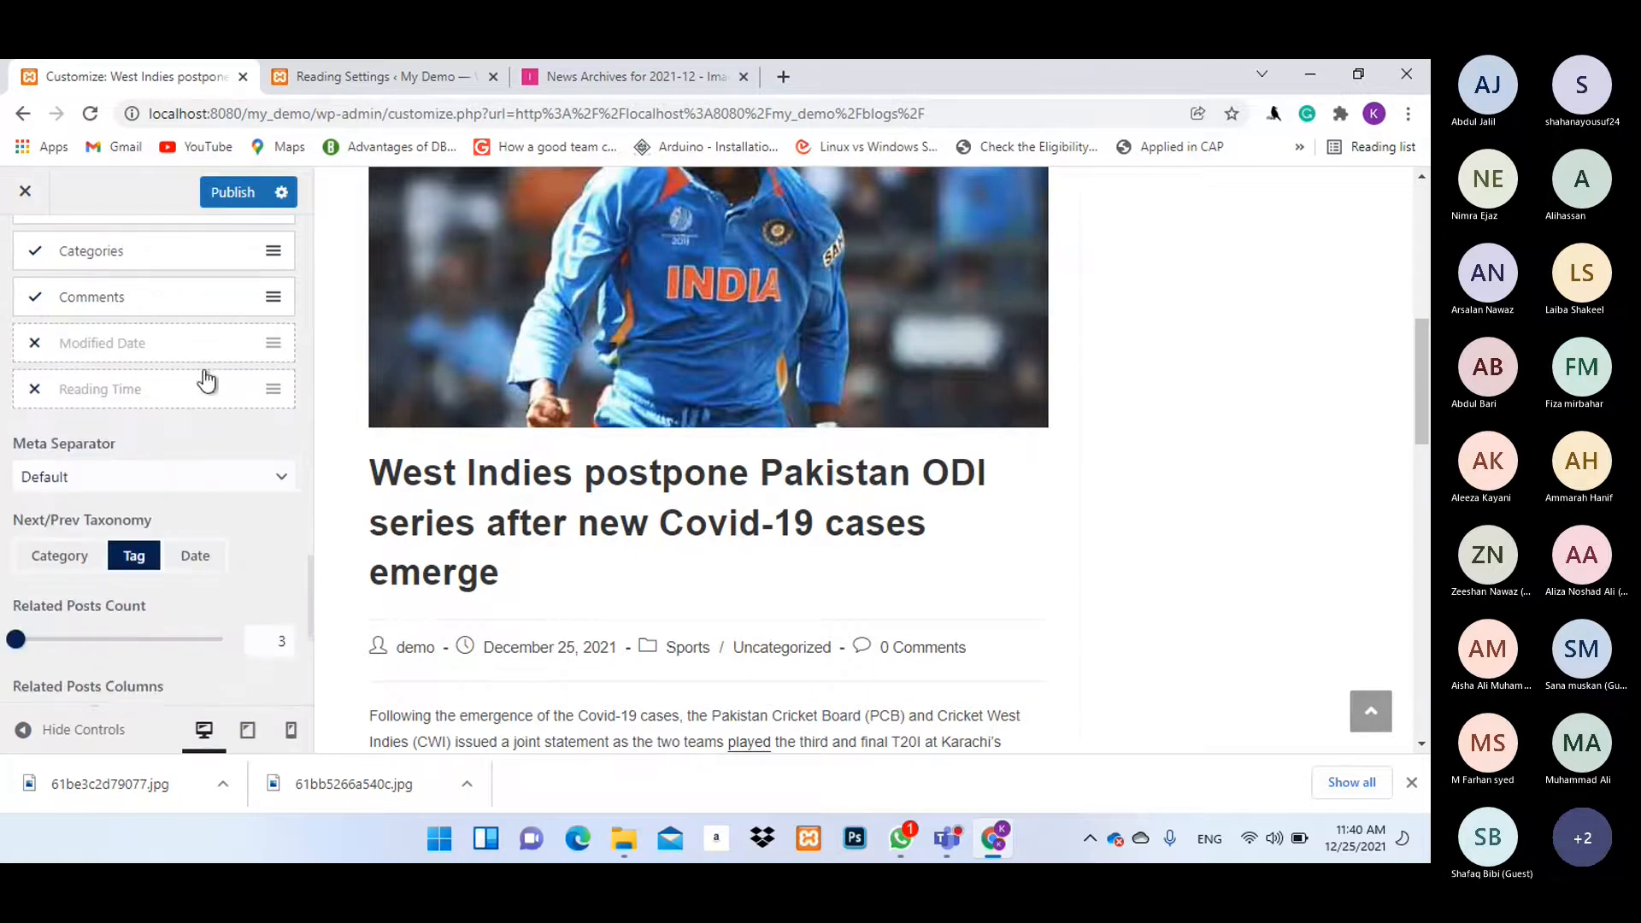
scroll(206, 382, "down", 1)
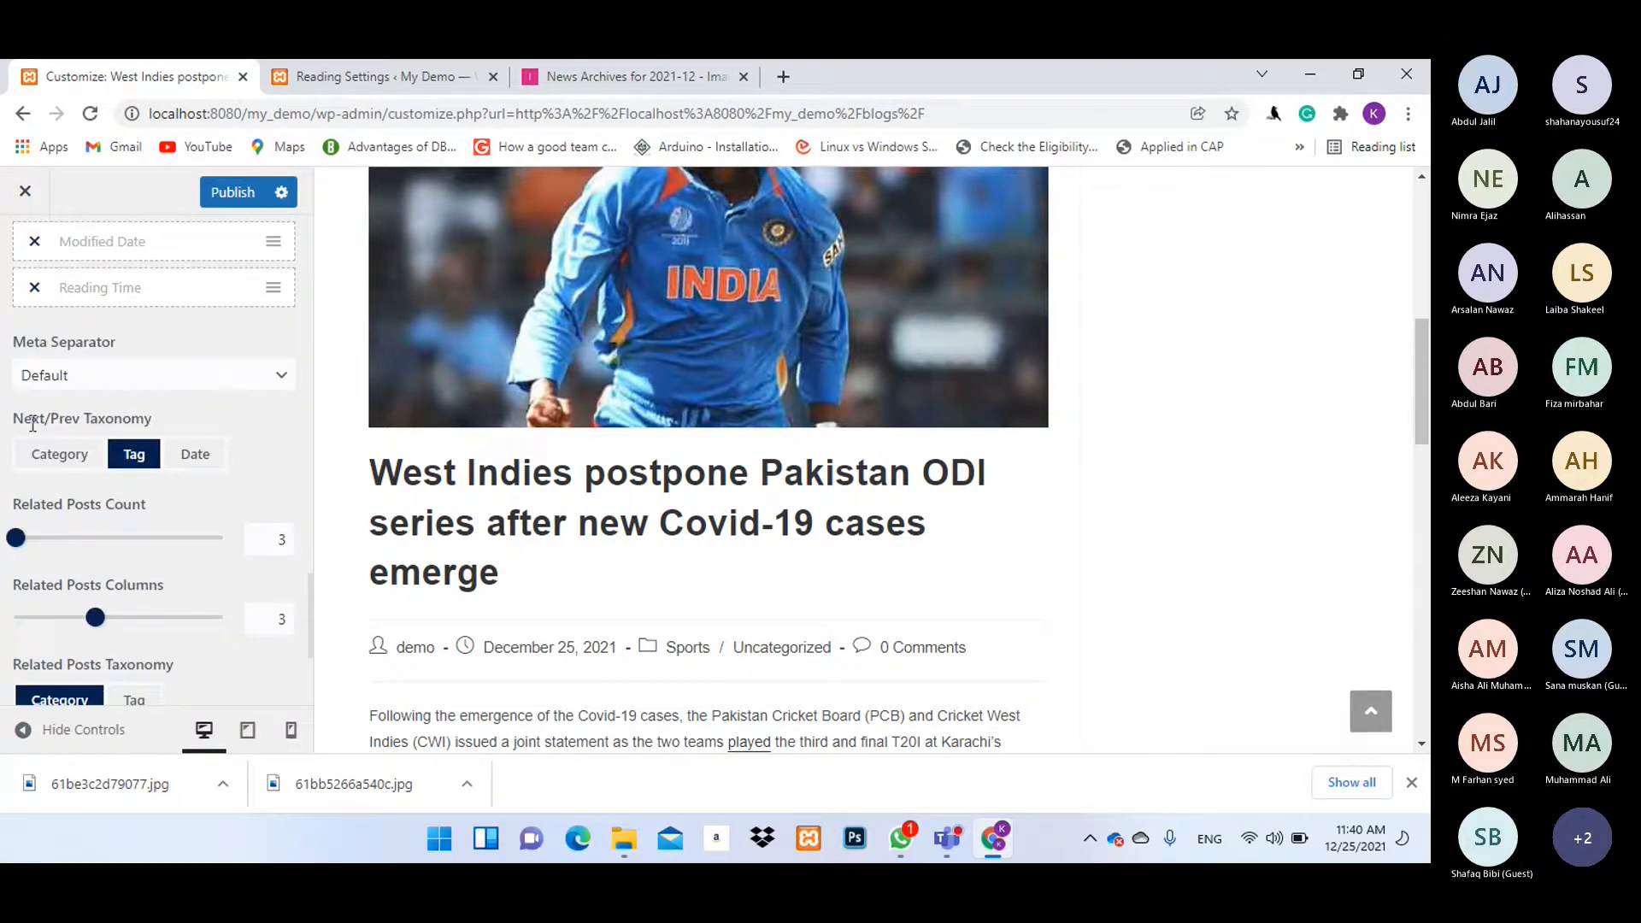
left_click_drag(23, 421, 166, 415)
left_click(50, 457)
scroll(91, 413, "down", 1)
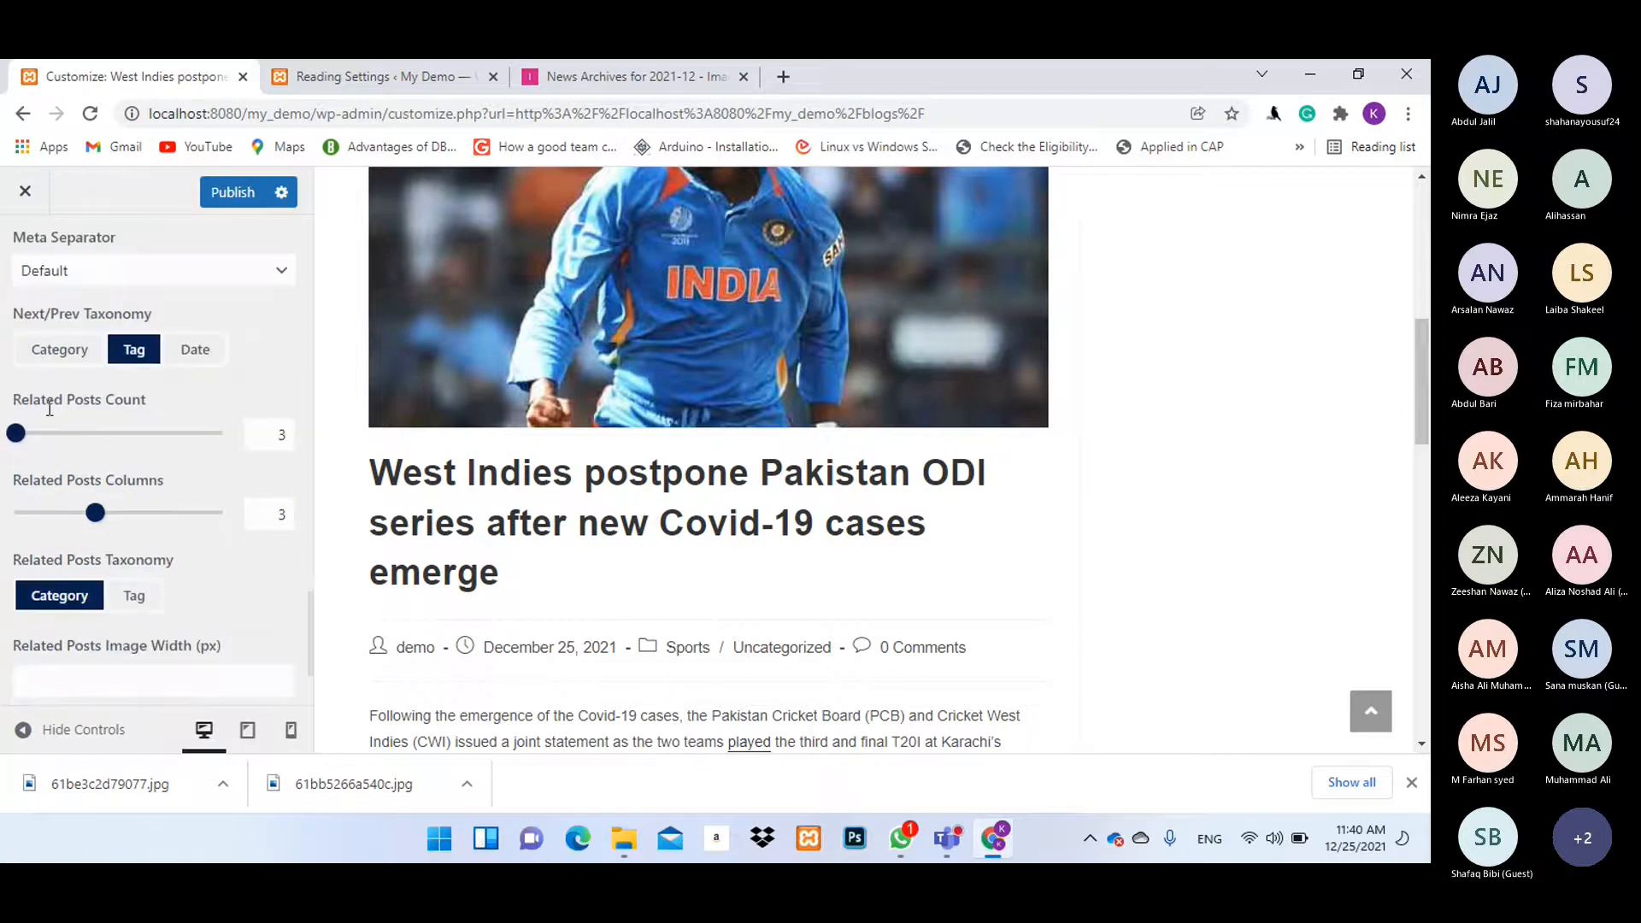
Check the related posts section in the preview and set the related posts count to 5.
left_click_drag(49, 409, 152, 398)
left_click(157, 398)
left_click_drag(29, 401, 133, 405)
left_click(147, 408)
scroll(938, 477, "down", 11)
scroll(939, 477, "up", 3)
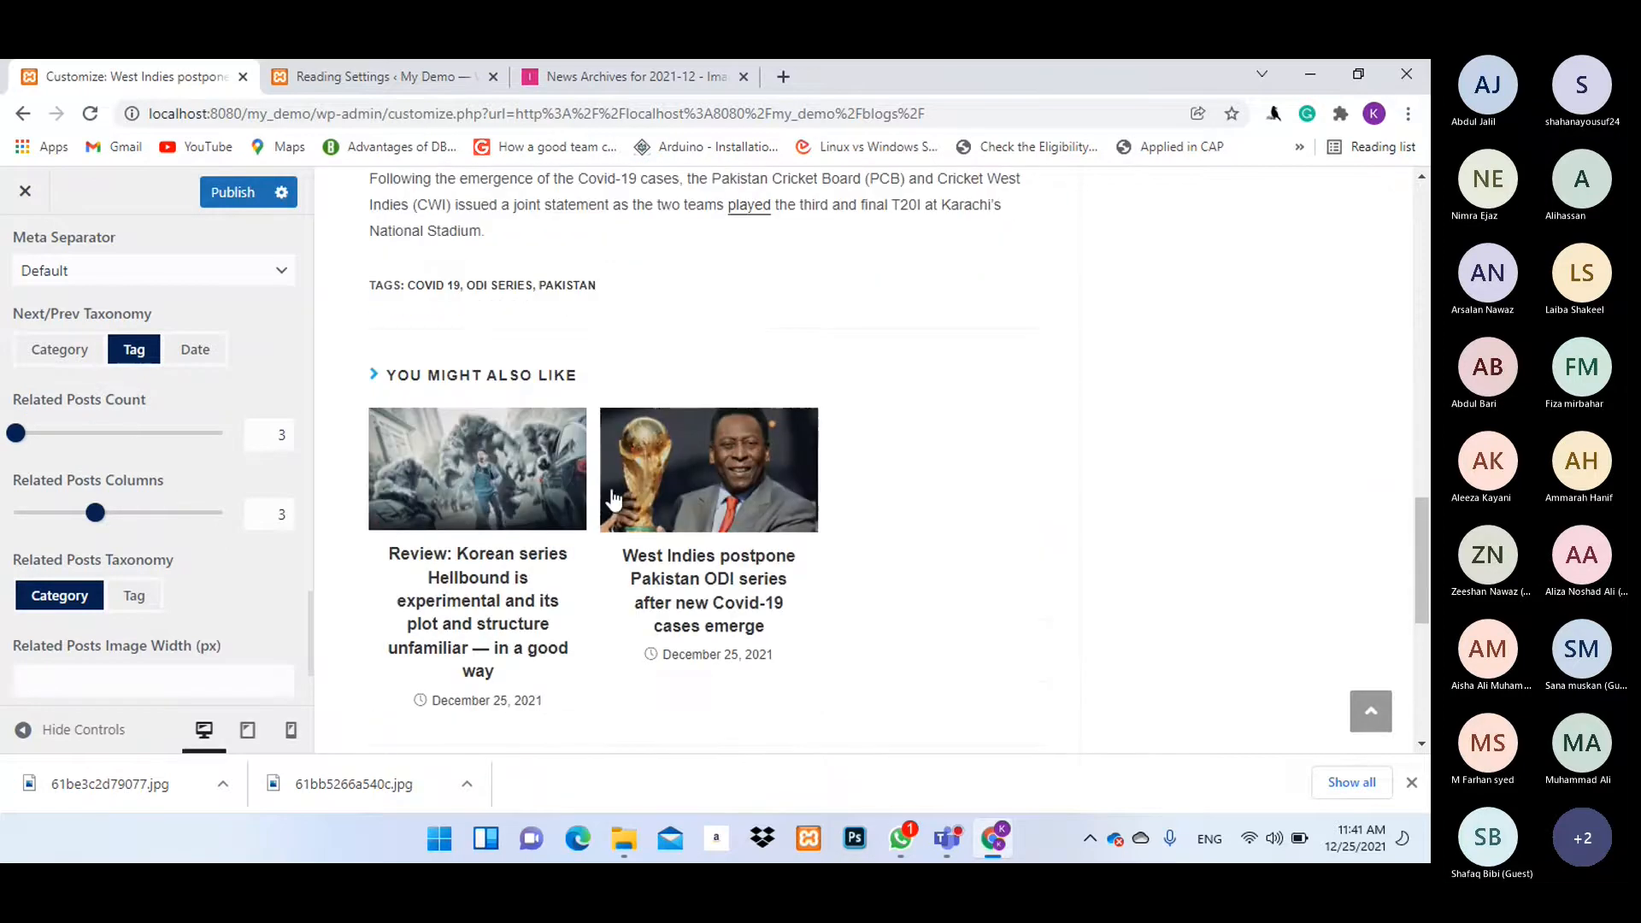
left_click(21, 435)
left_click_drag(24, 437, 34, 434)
double_click(282, 435)
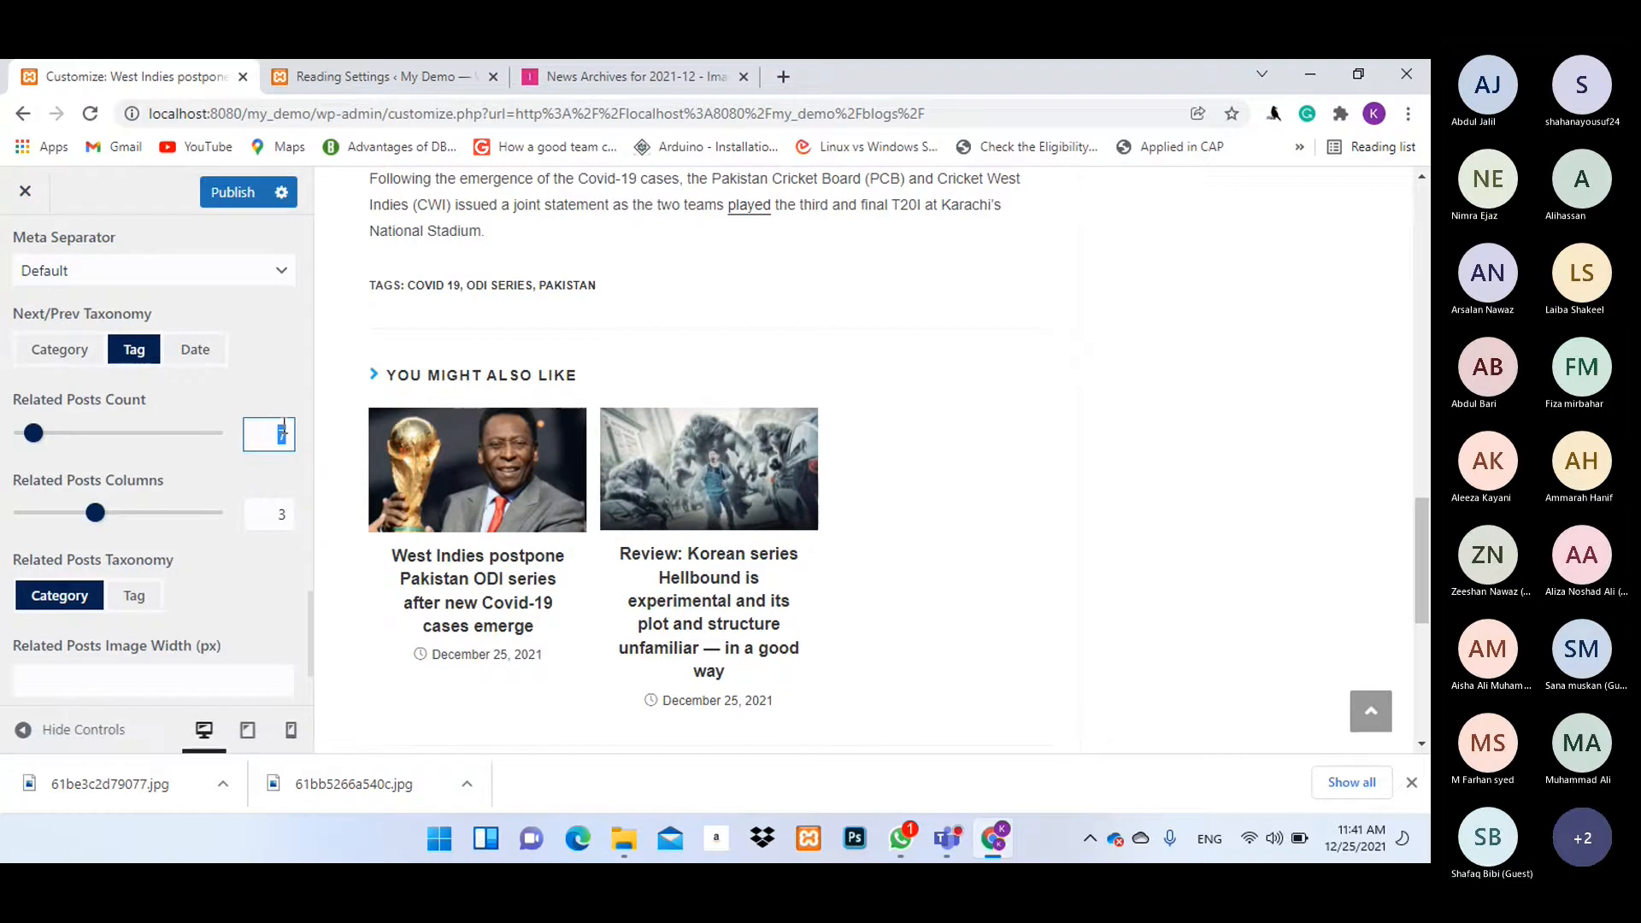
type("5")
Set the number of related posts columns to 4.
scroll(218, 439, "down", 1)
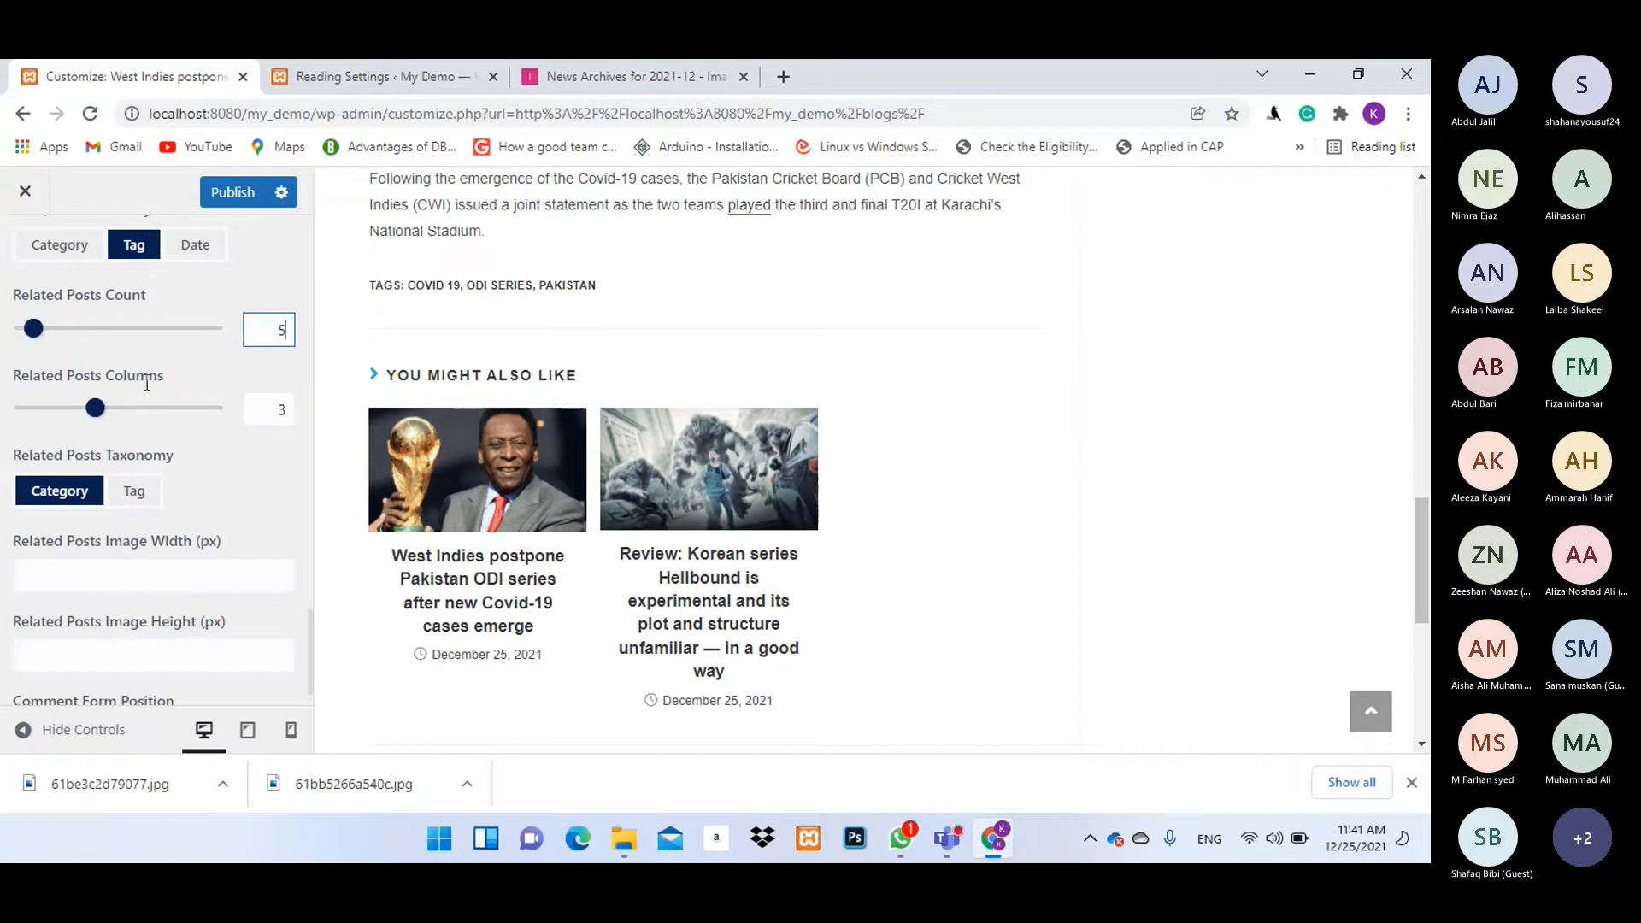
left_click(98, 409)
left_click_drag(104, 416, 137, 410)
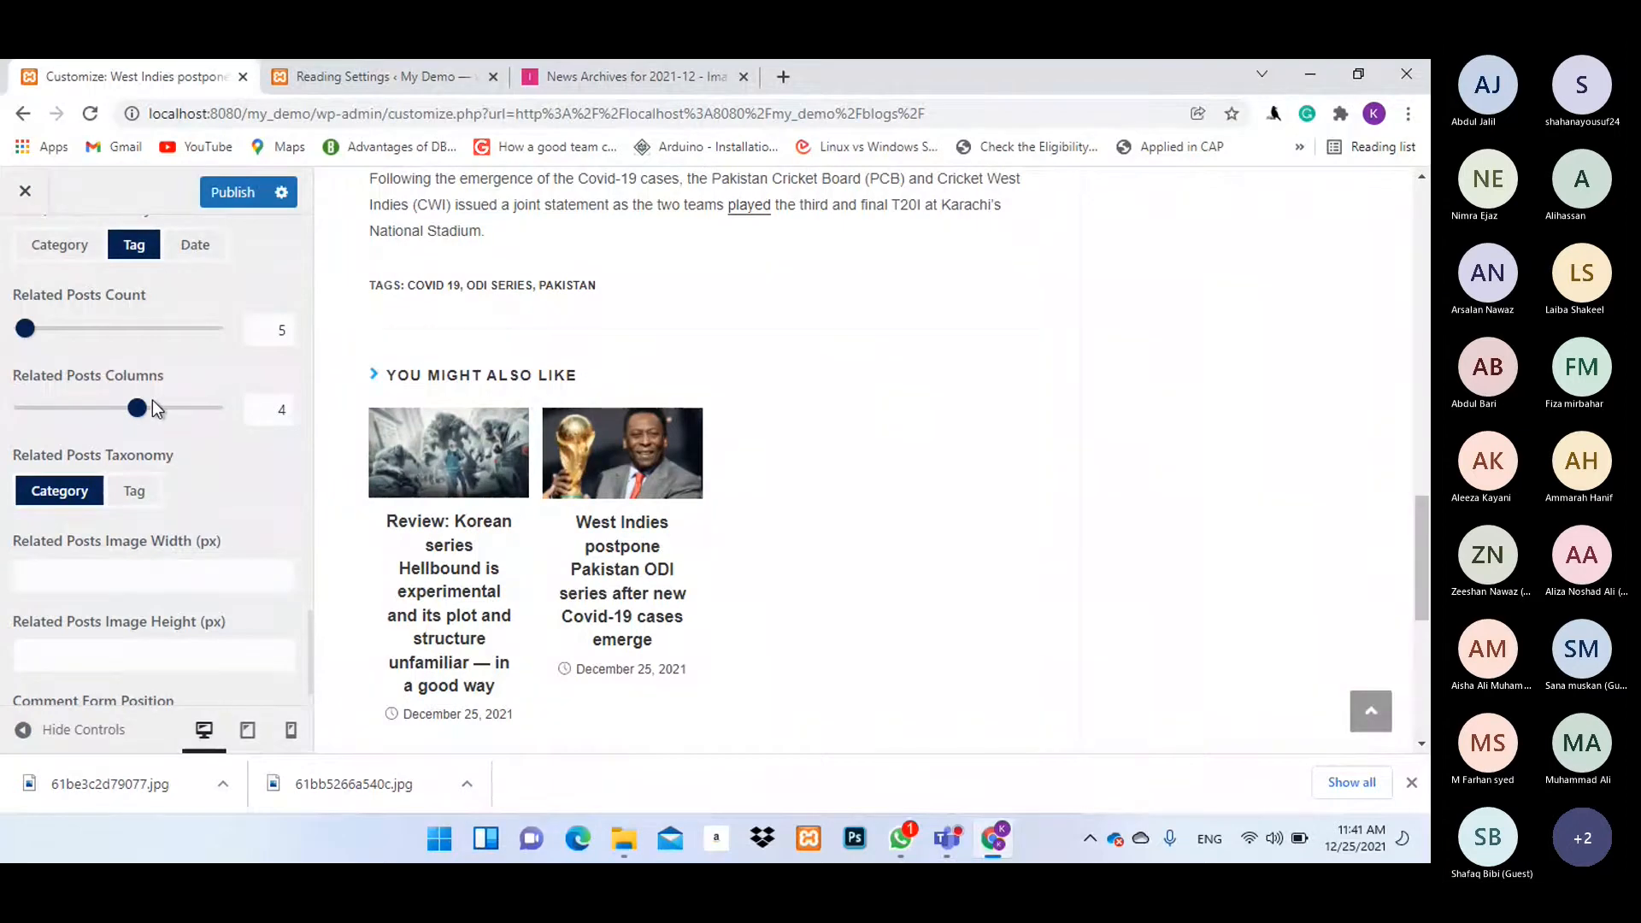
scroll(171, 388, "down", 1)
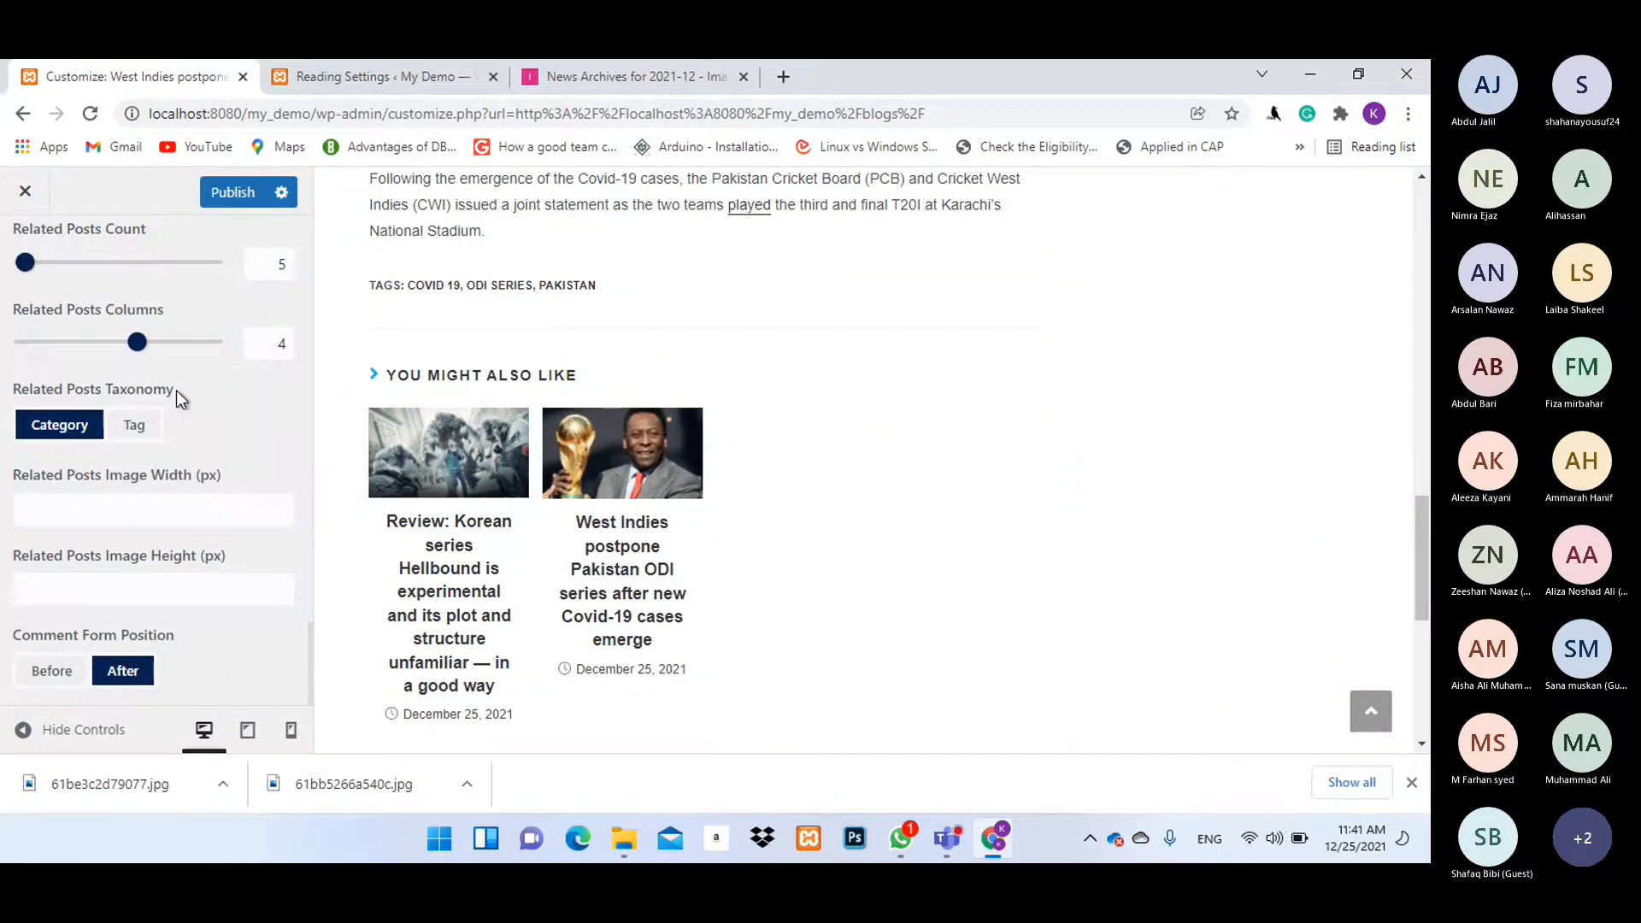
Publish the single post customizations and close the customizer.
scroll(147, 458, "up", 15)
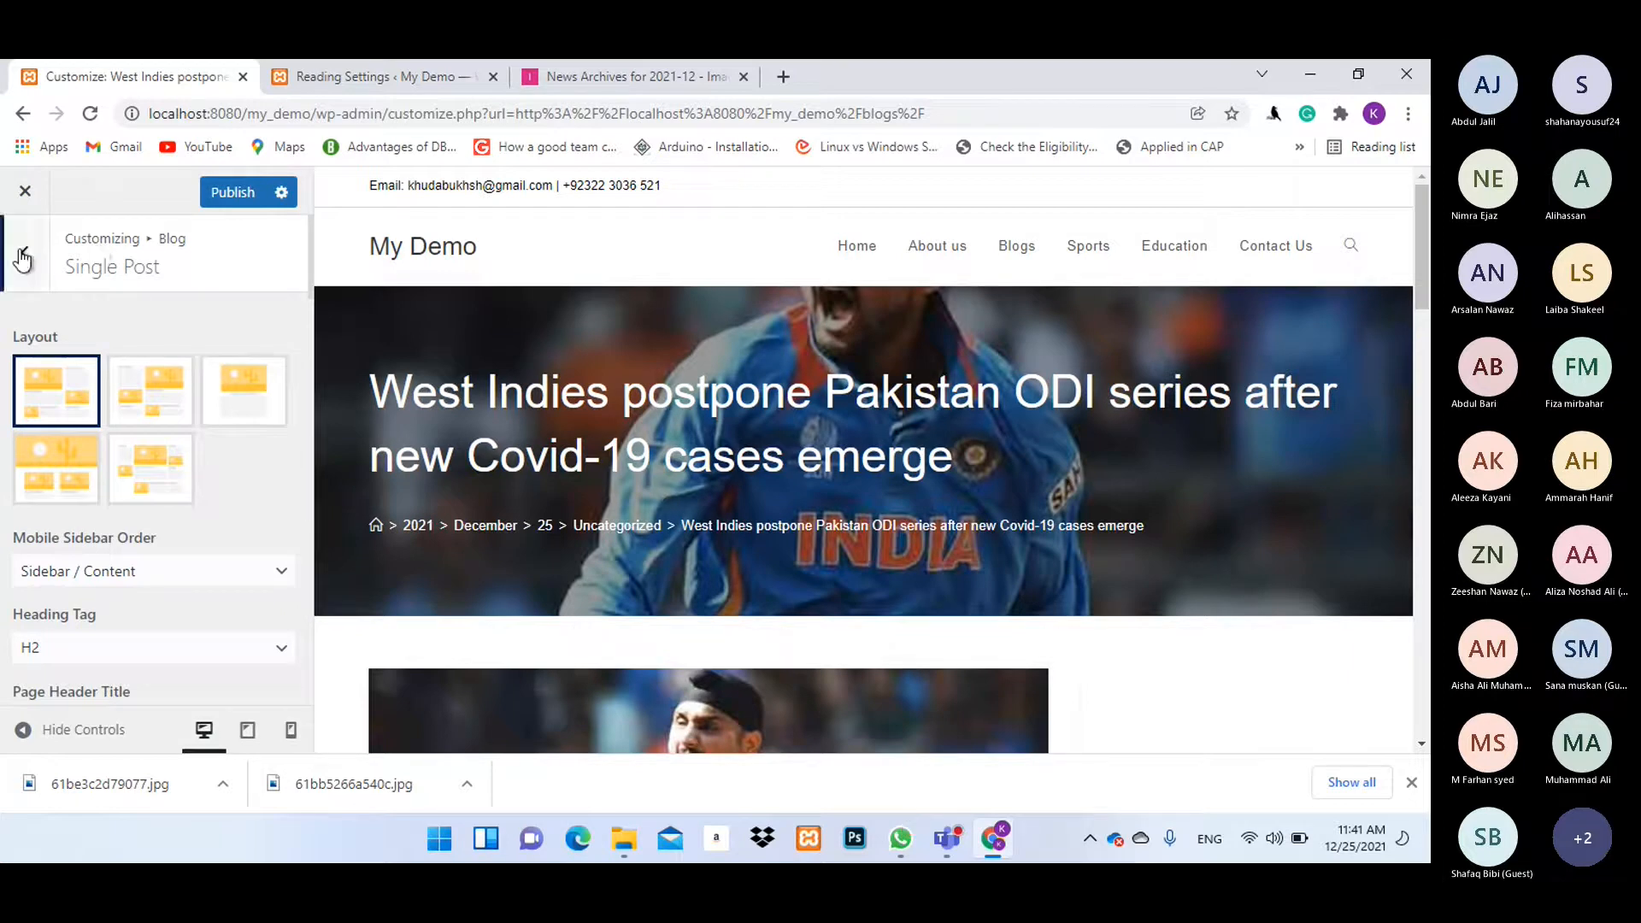
left_click(201, 190)
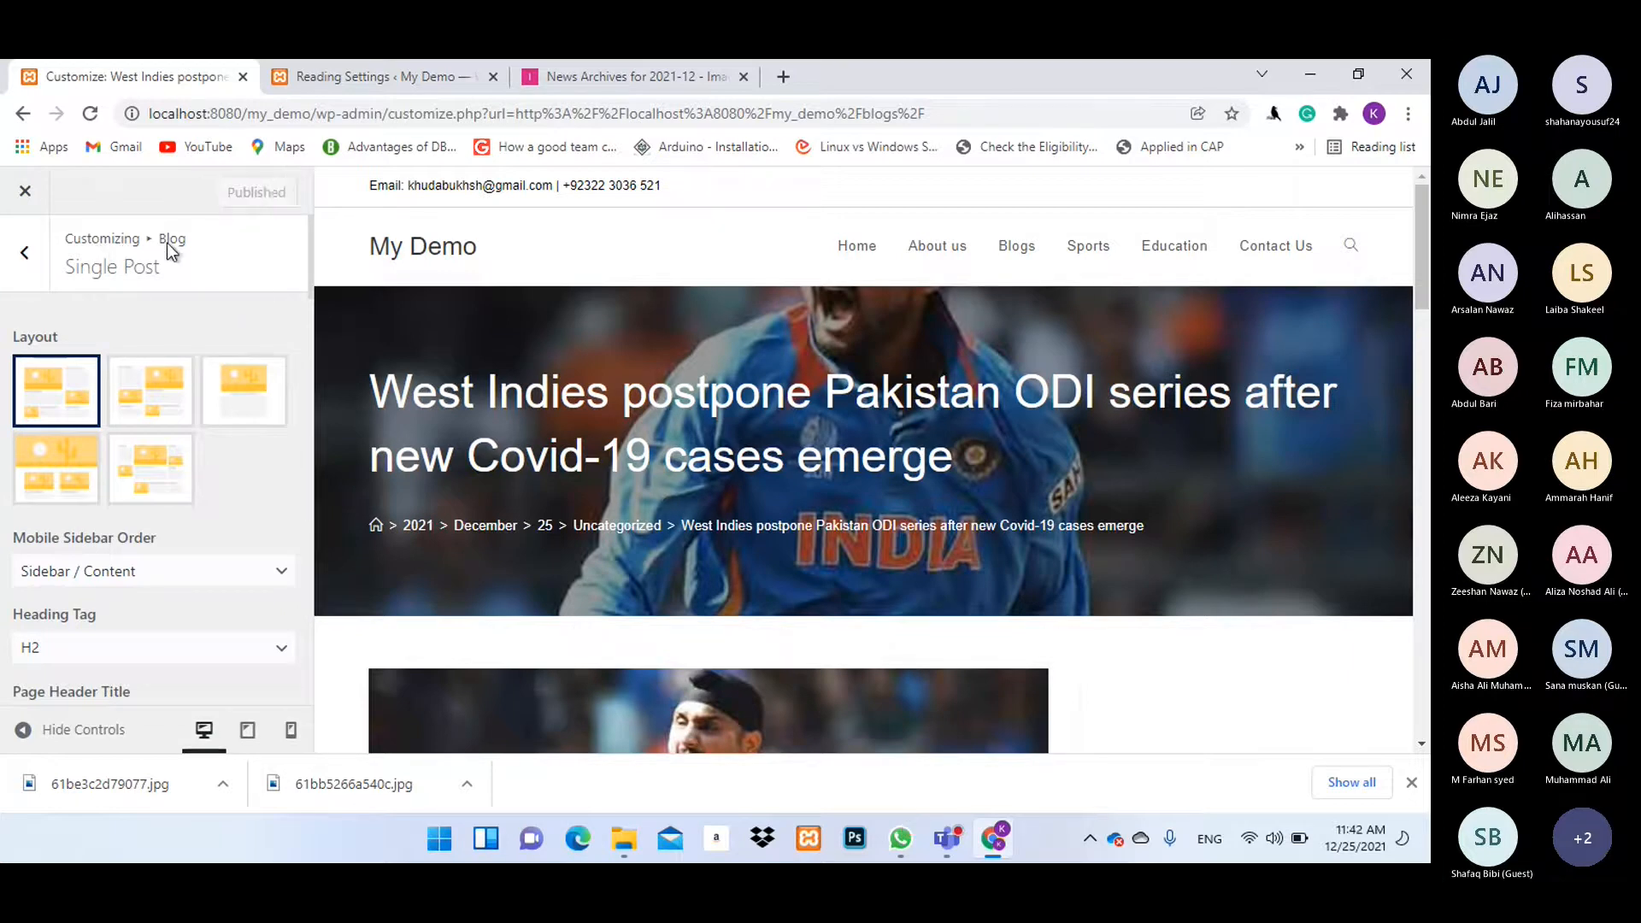
left_click(26, 192)
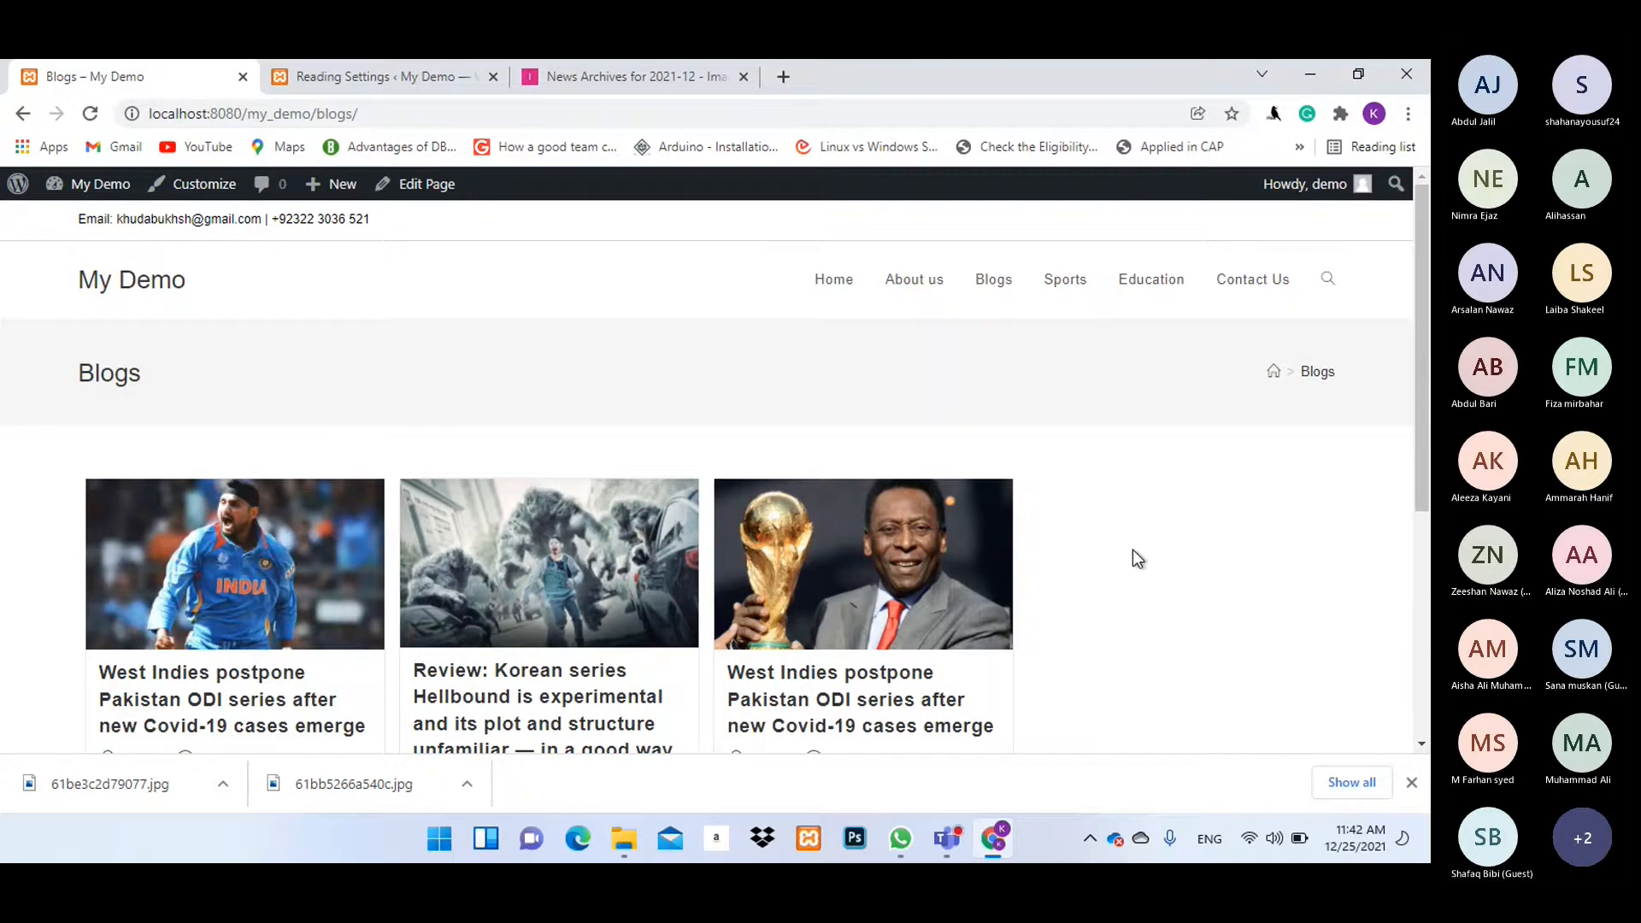
View the site's Home page, reopen the customizer from it and look through the available settings sections.
left_click(827, 290)
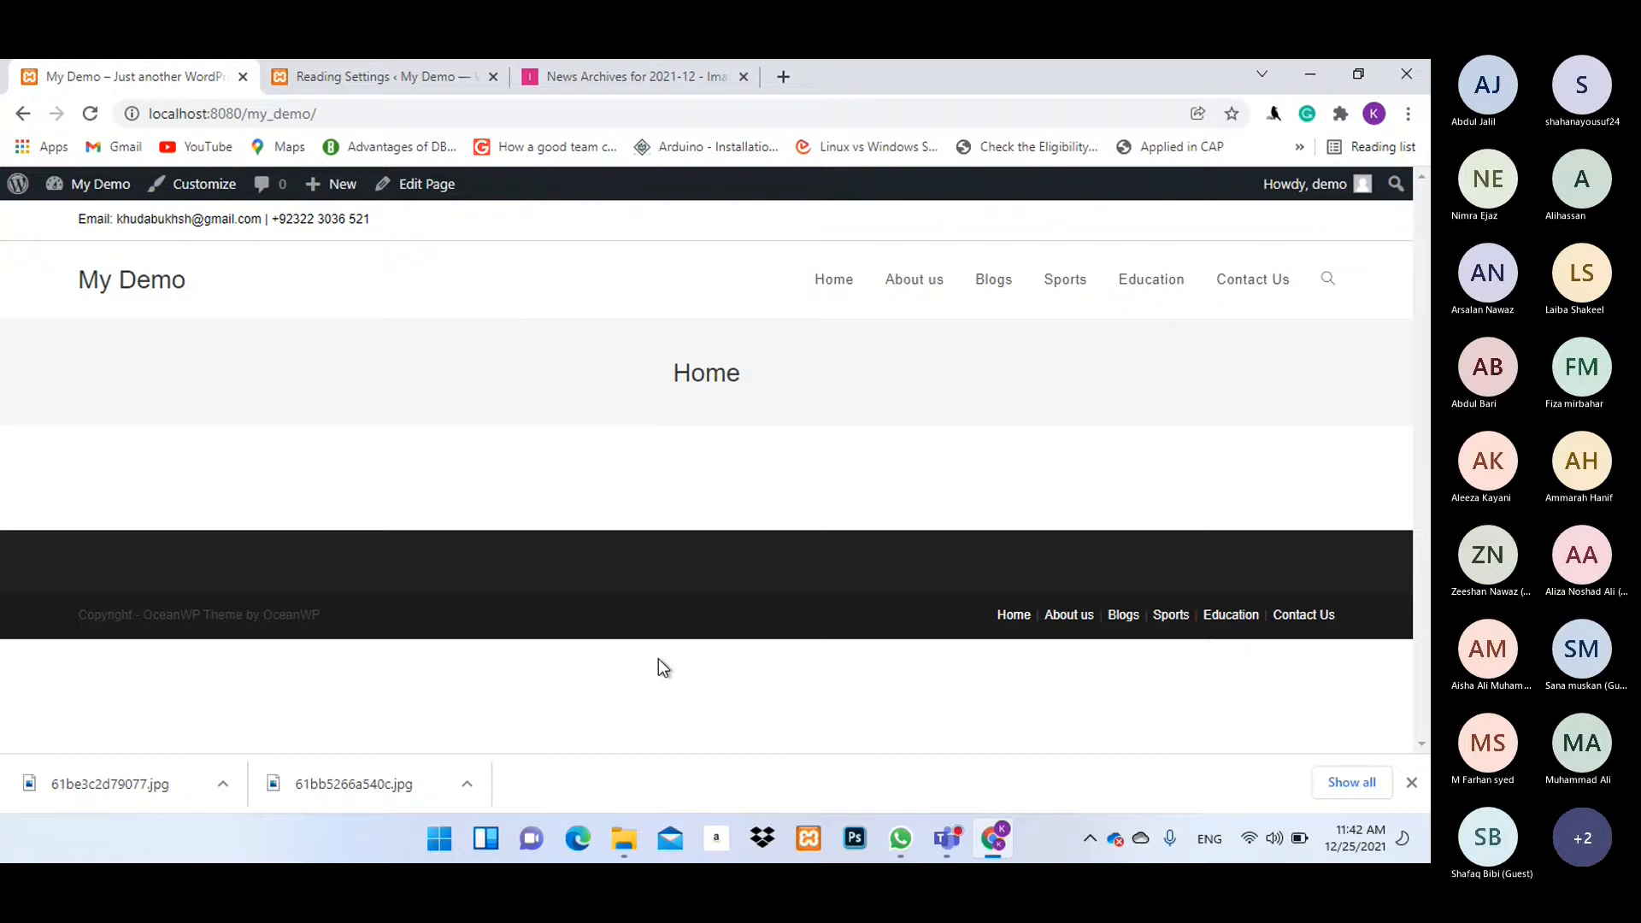
left_click(205, 184)
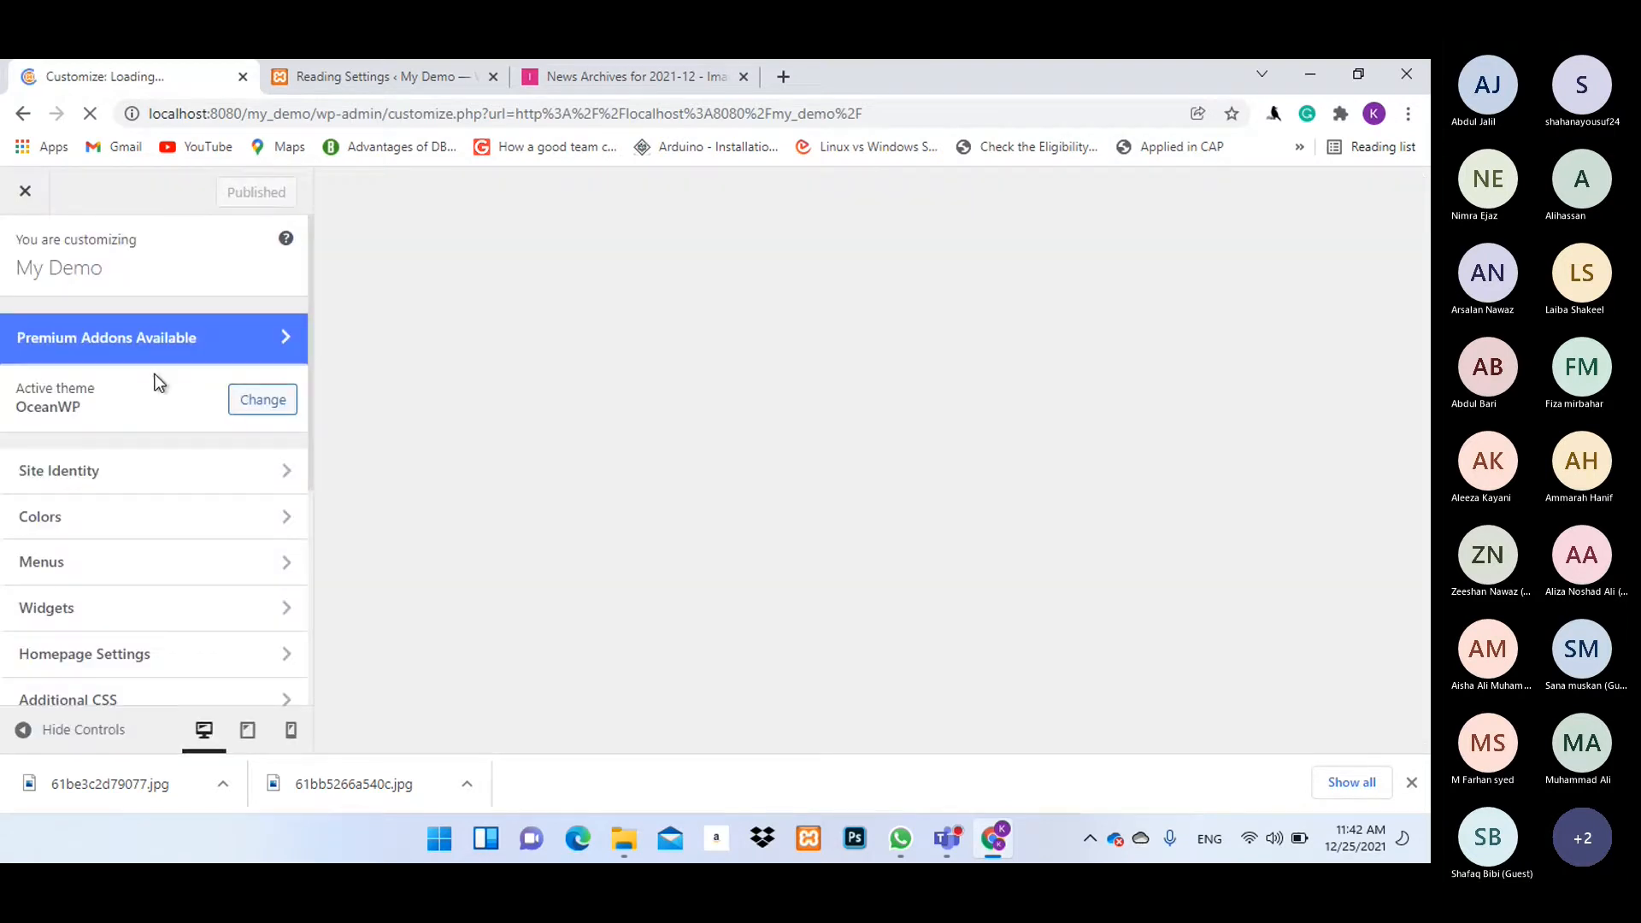
scroll(141, 449, "down", 5)
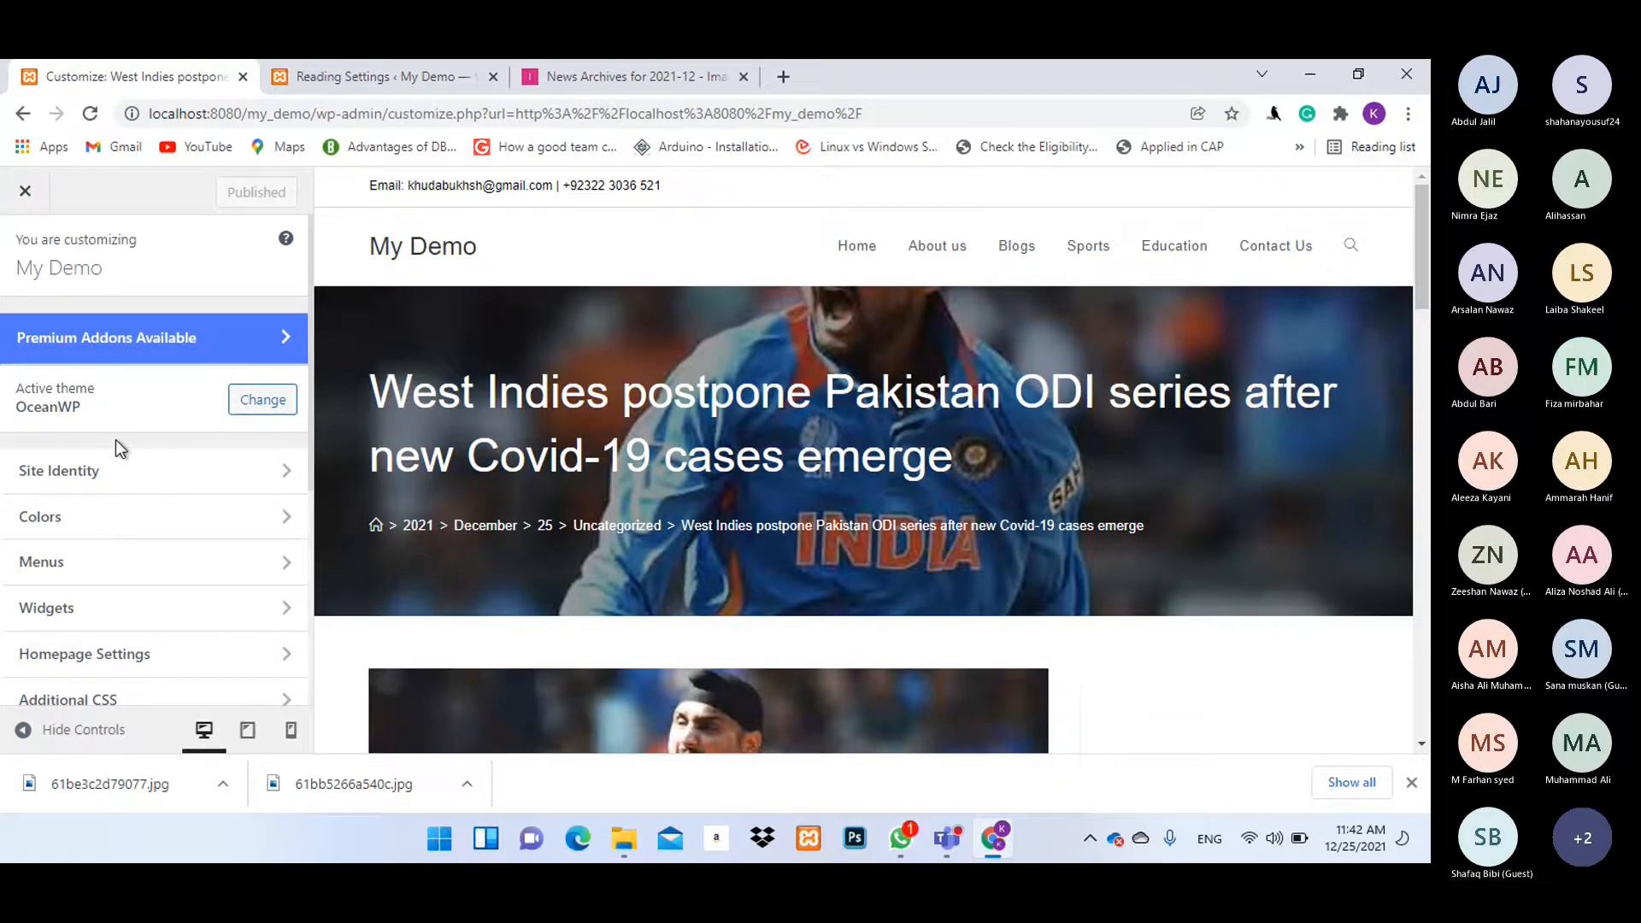
scroll(128, 428, "down", 4)
scroll(141, 359, "up", 4)
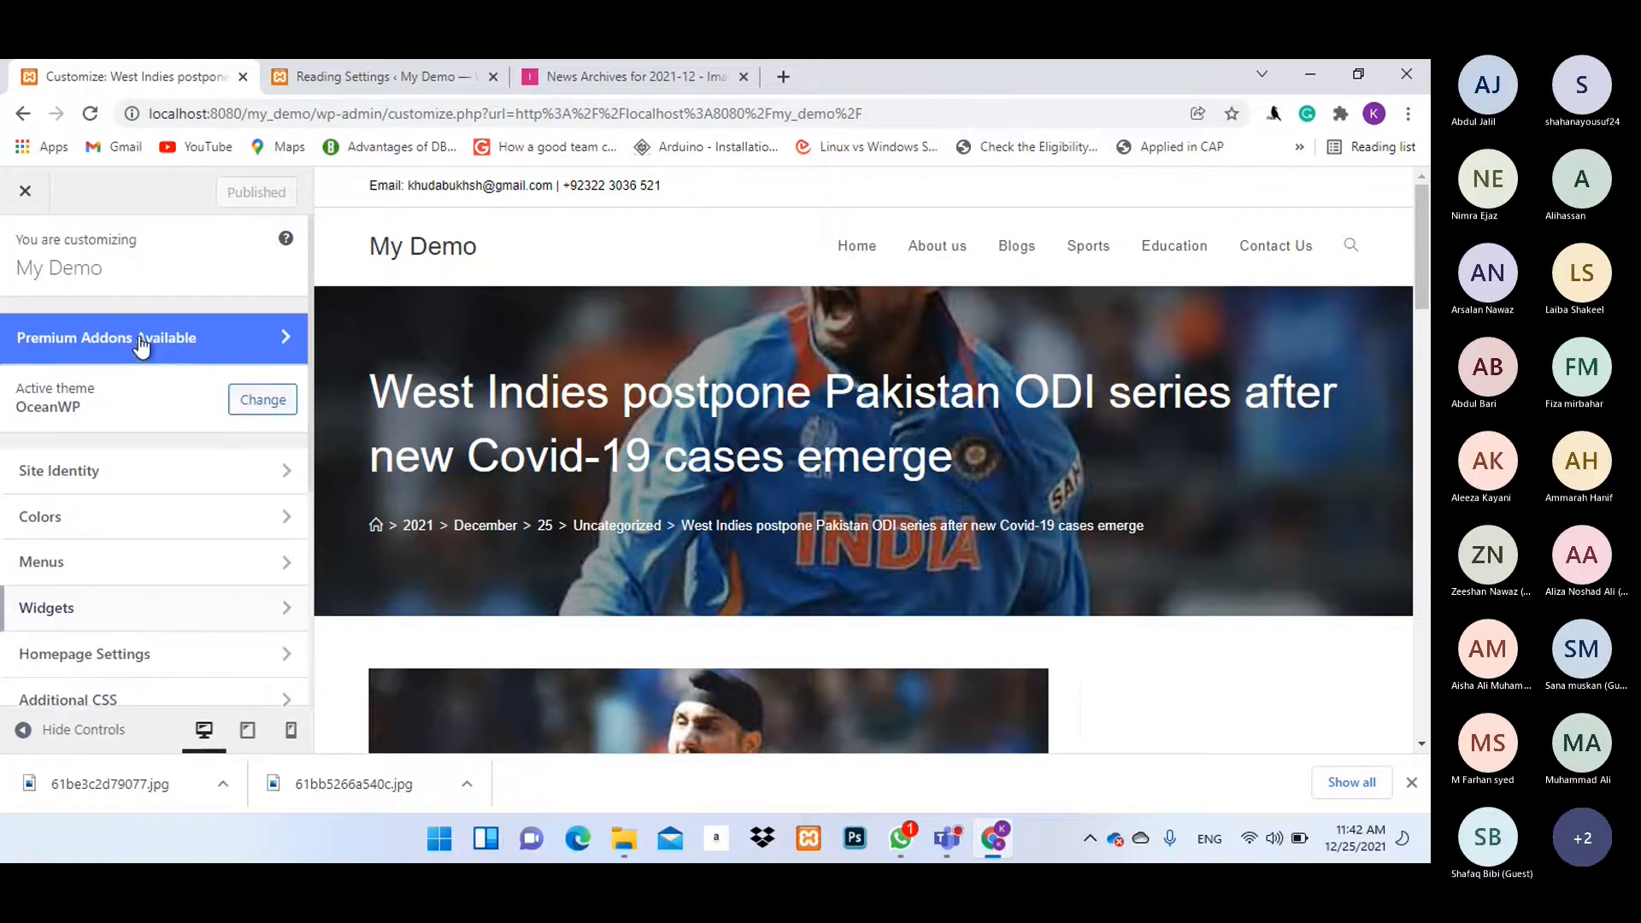
left_click(75, 414)
Switch to the WordPress admin tab and open the installed themes page.
left_click(352, 62)
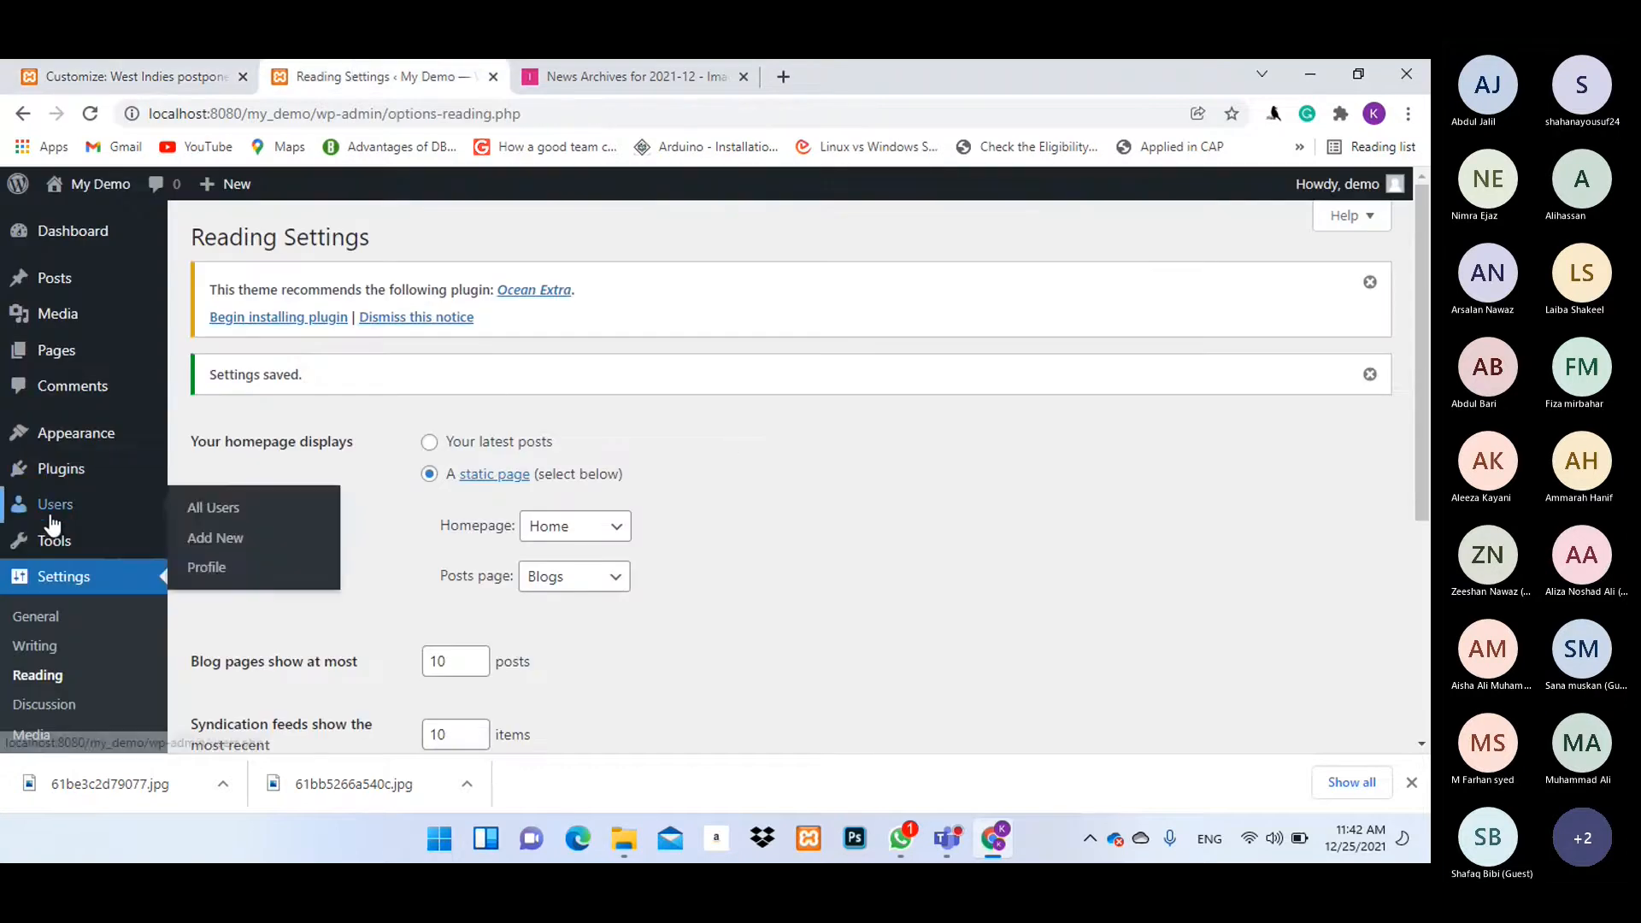
mouse_move(51, 329)
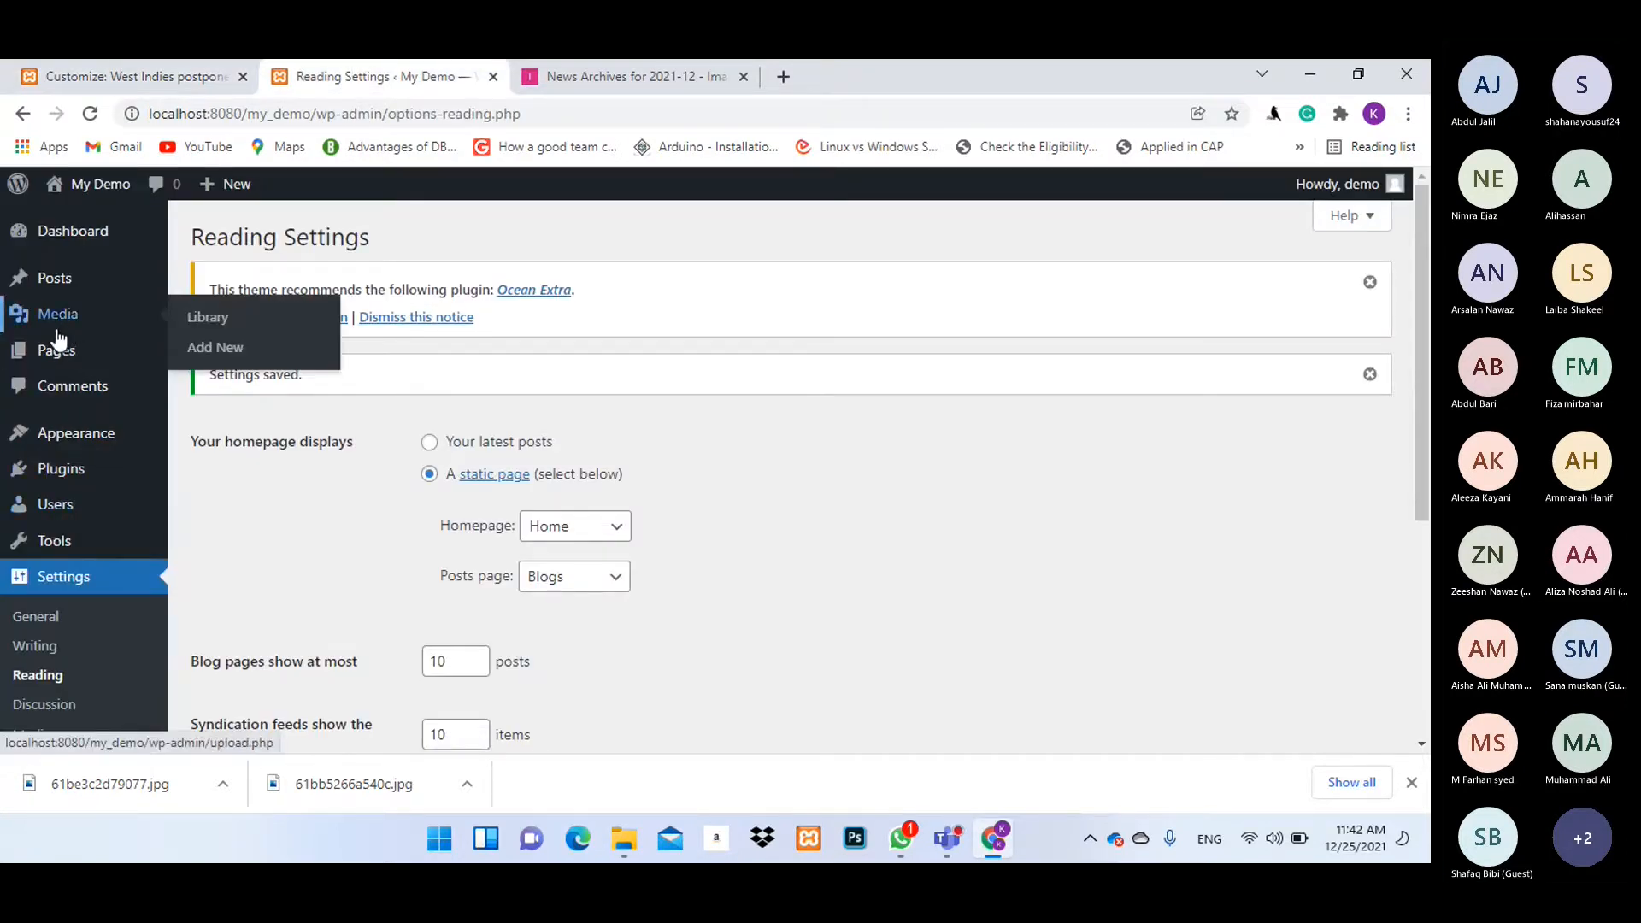
mouse_move(67, 370)
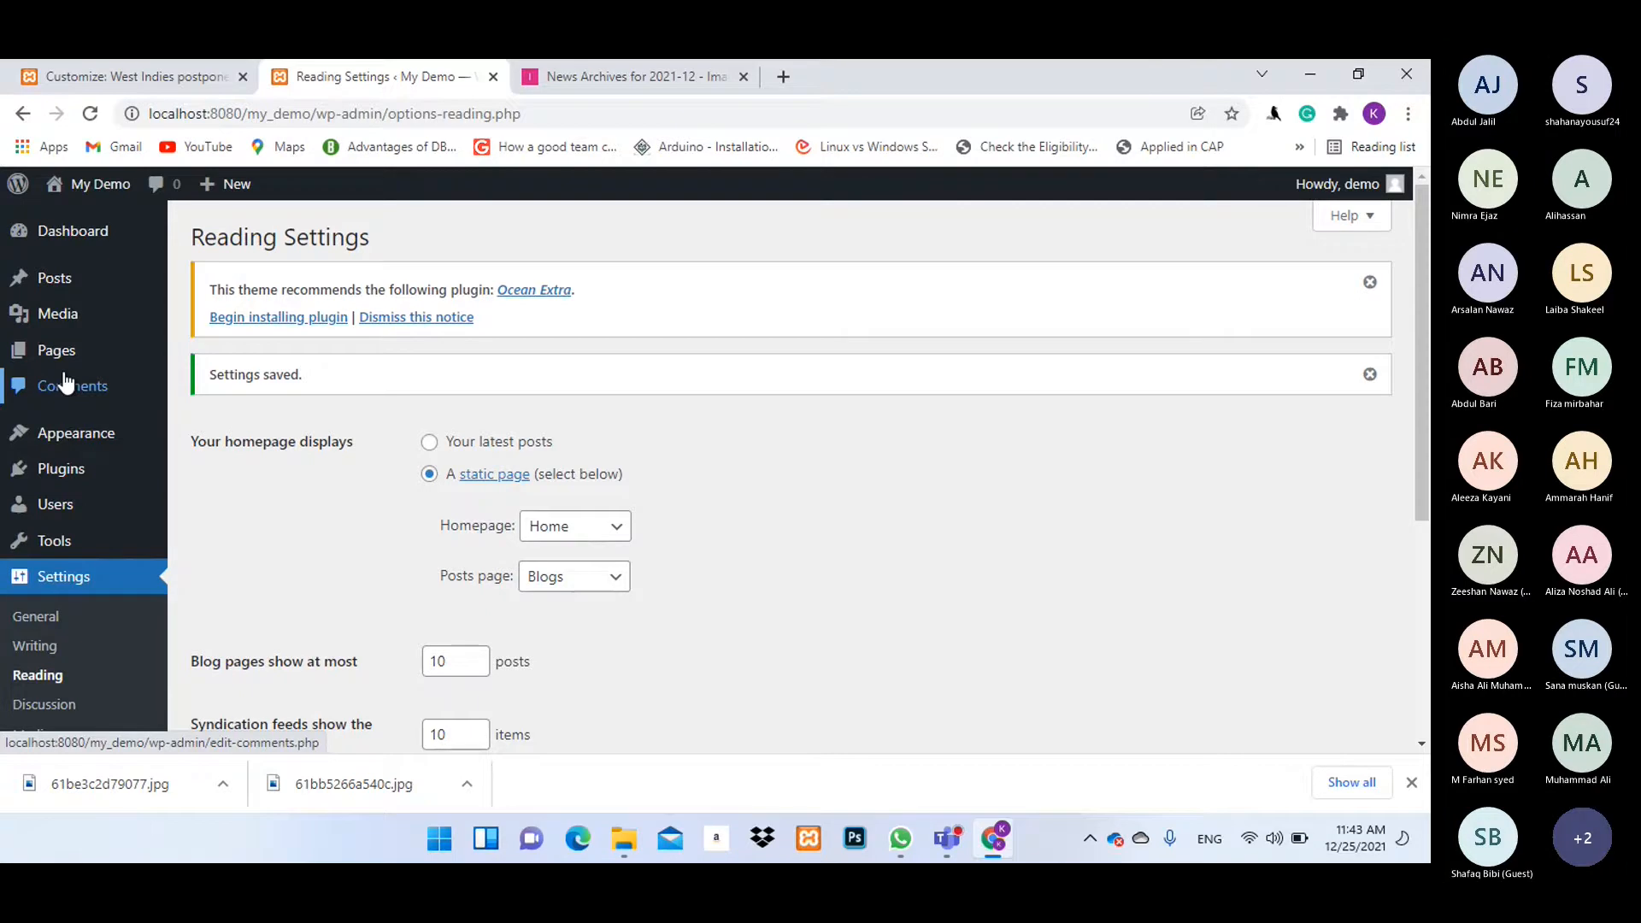
mouse_move(99, 433)
left_click(211, 473)
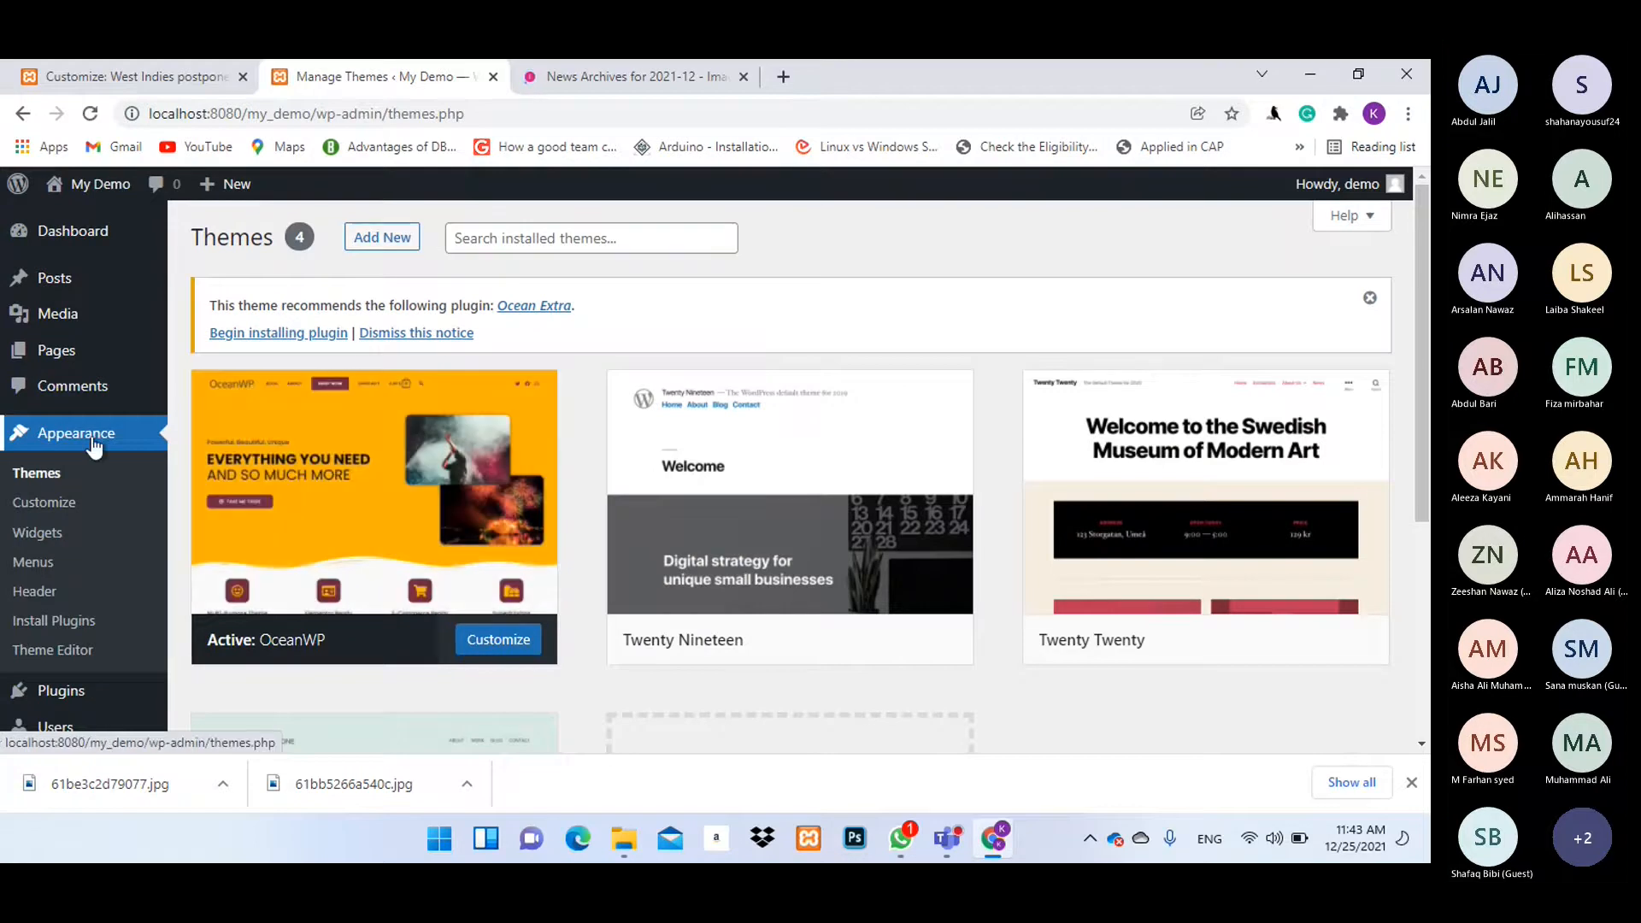
Open the page for adding new themes and browse the popular WordPress themes.
left_click(382, 238)
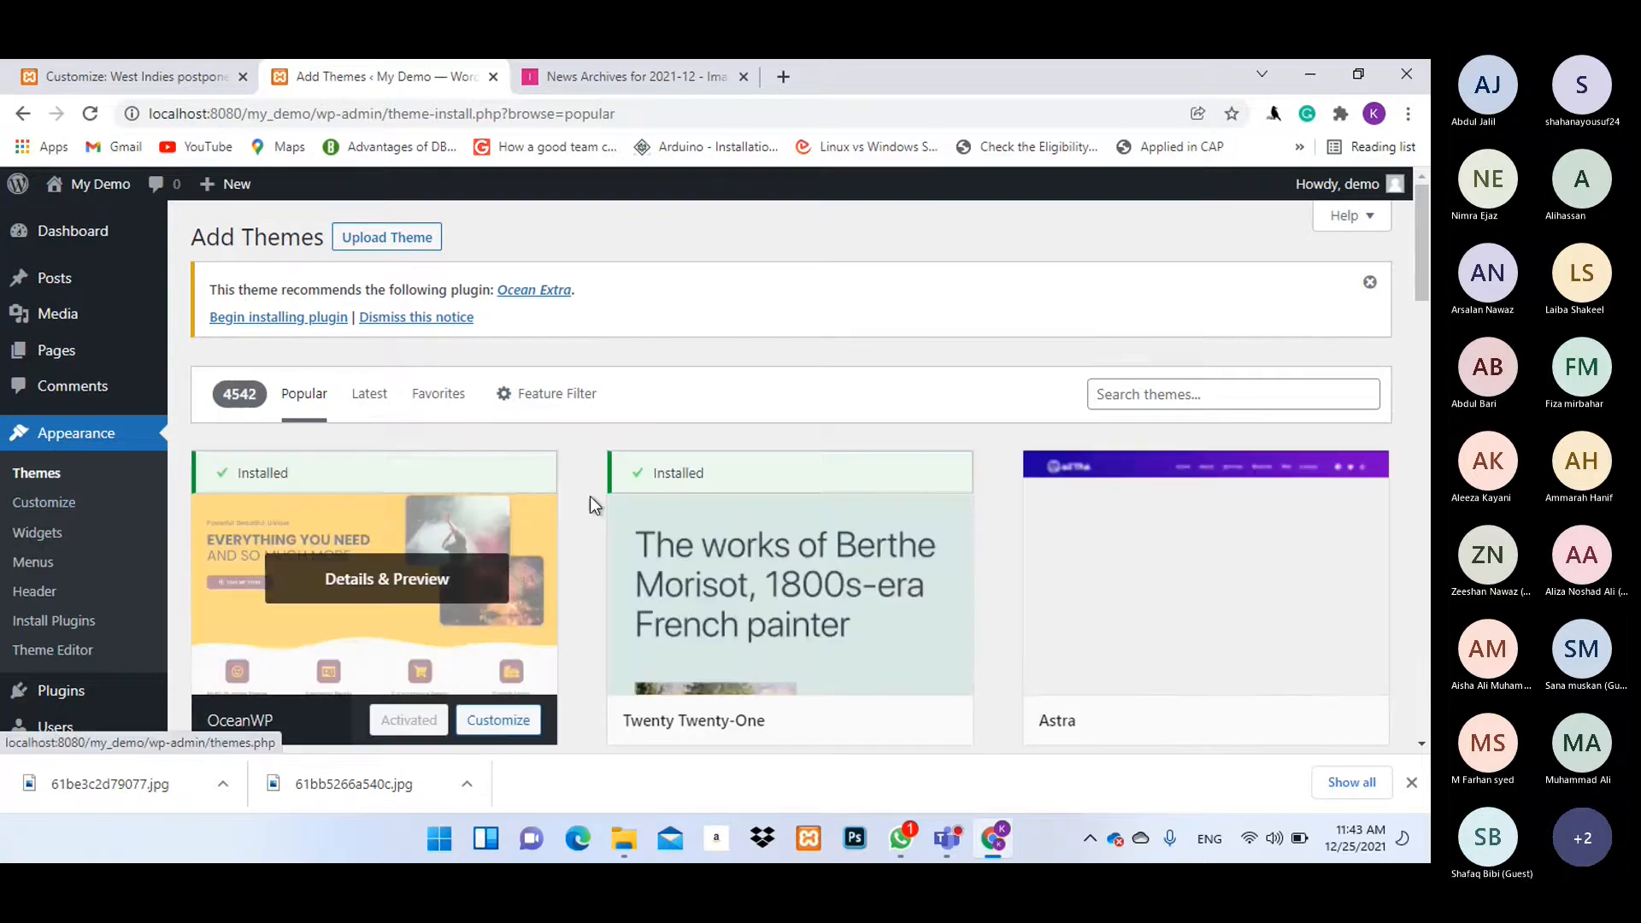
scroll(590, 496, "down", 3)
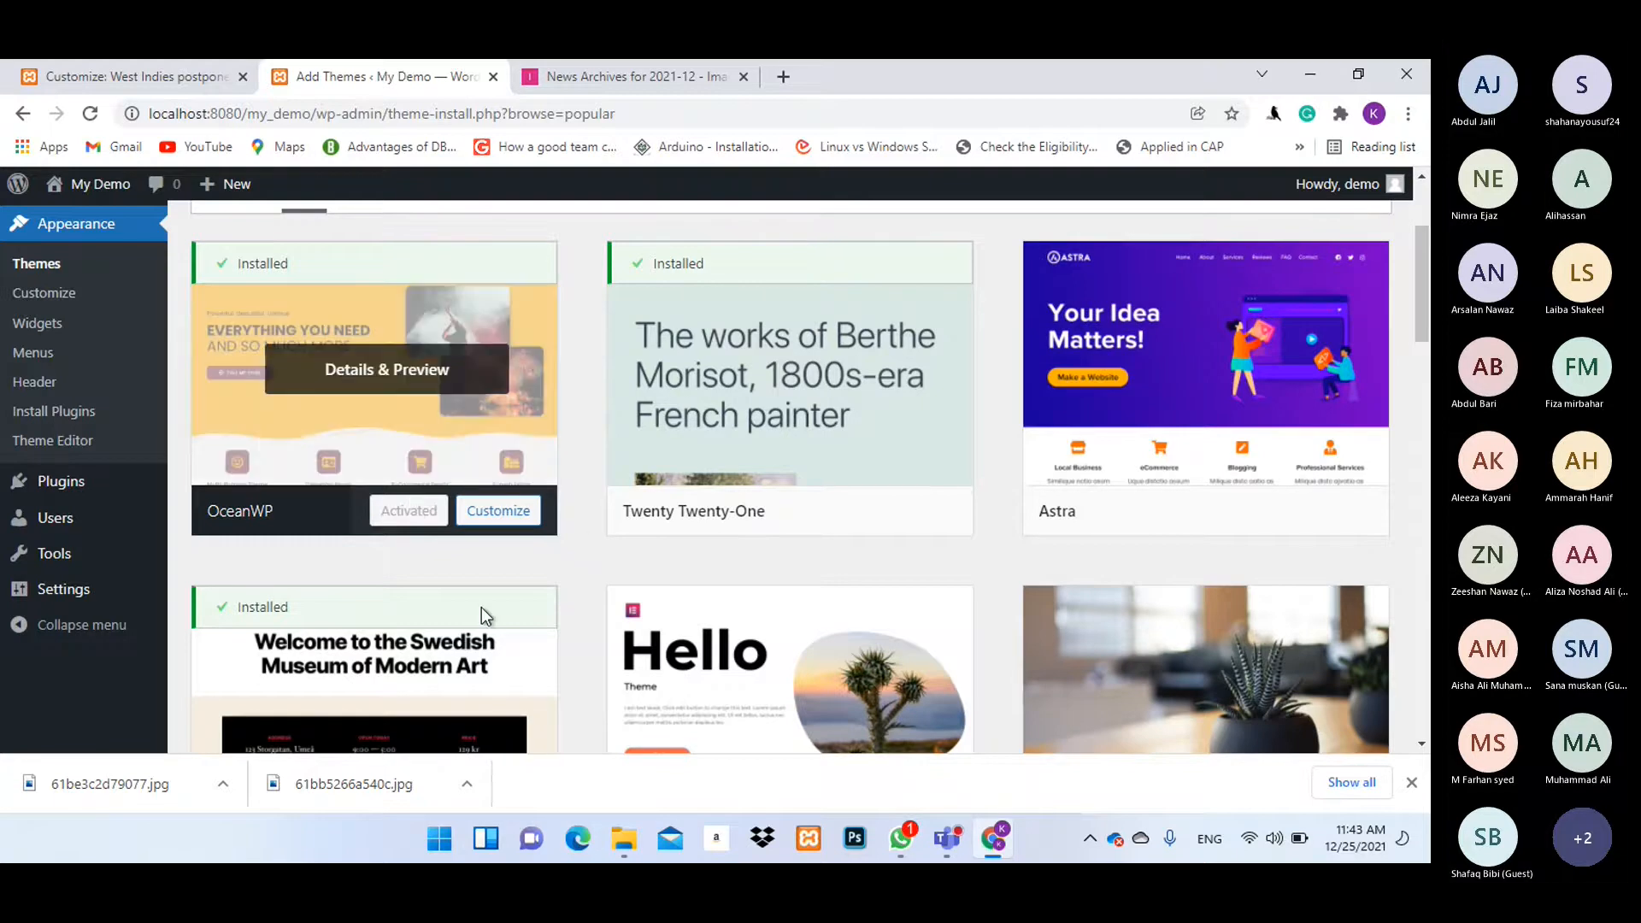
scroll(480, 607, "down", 5)
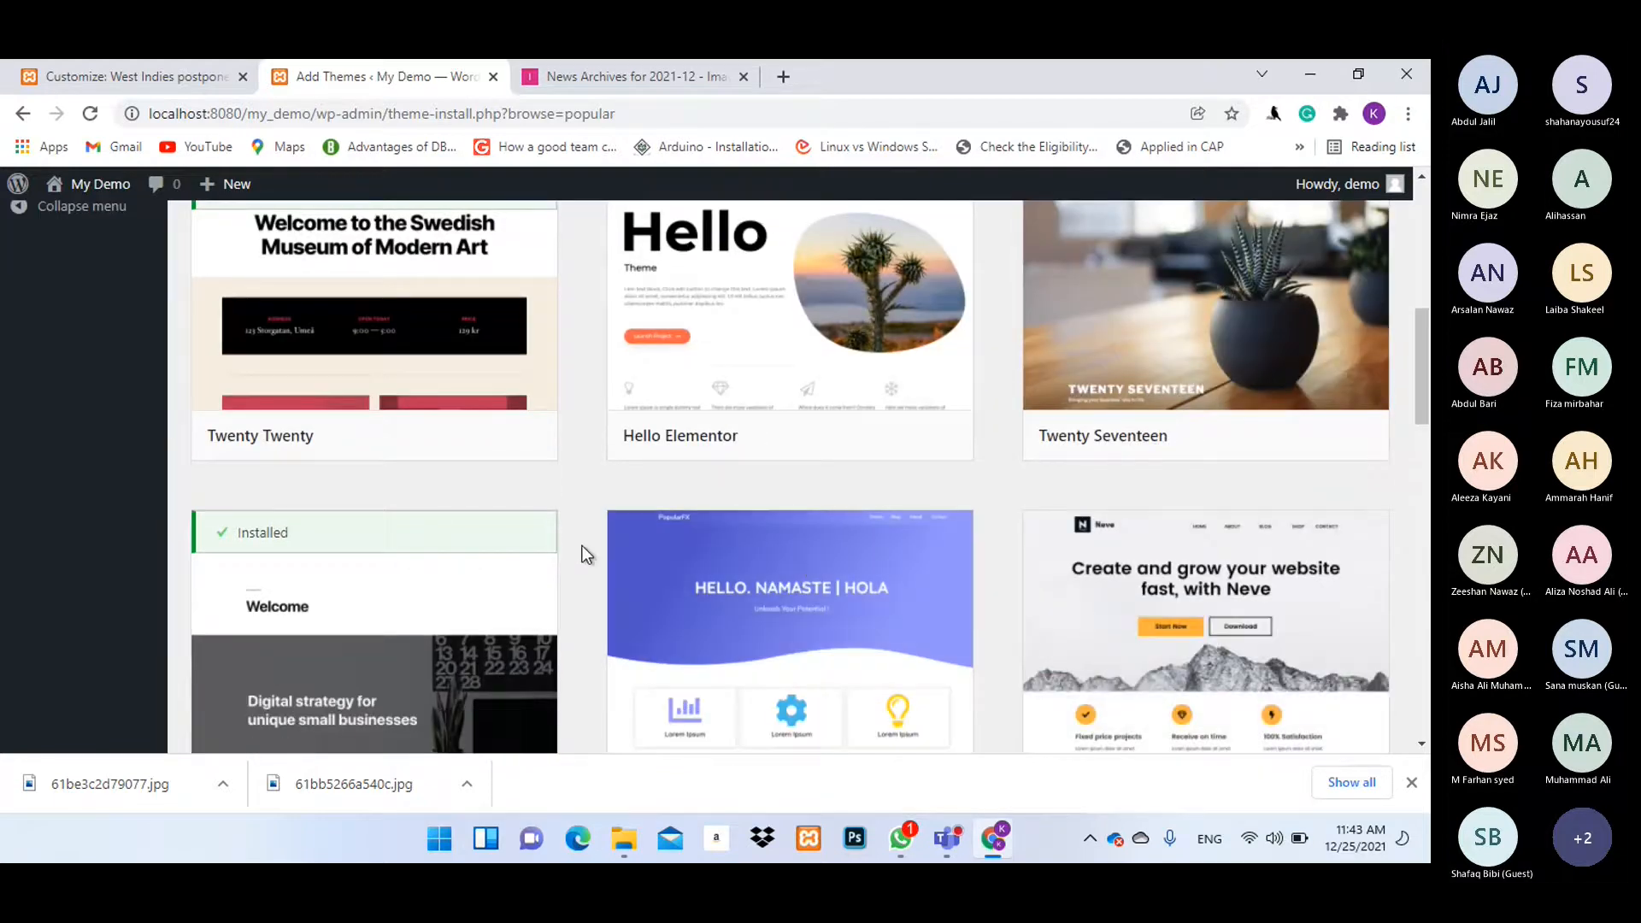
scroll(582, 545, "up", 6)
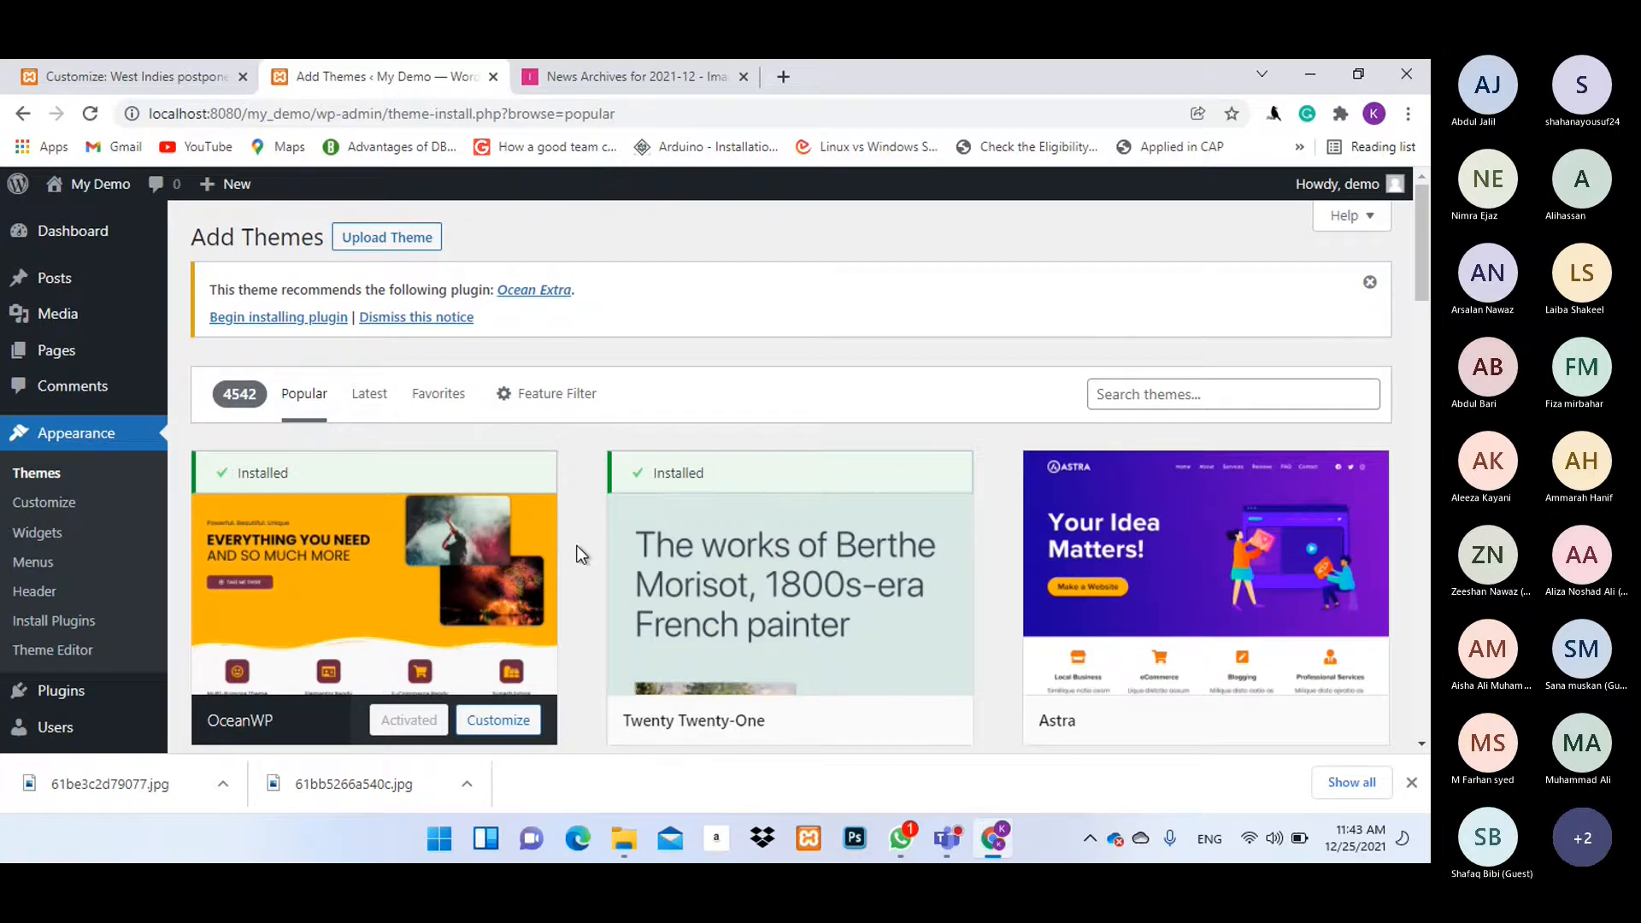
Return to the customizer's browser tab, leave the theme browser and customizer, and view the site's Home and Blogs pages.
left_click(171, 59)
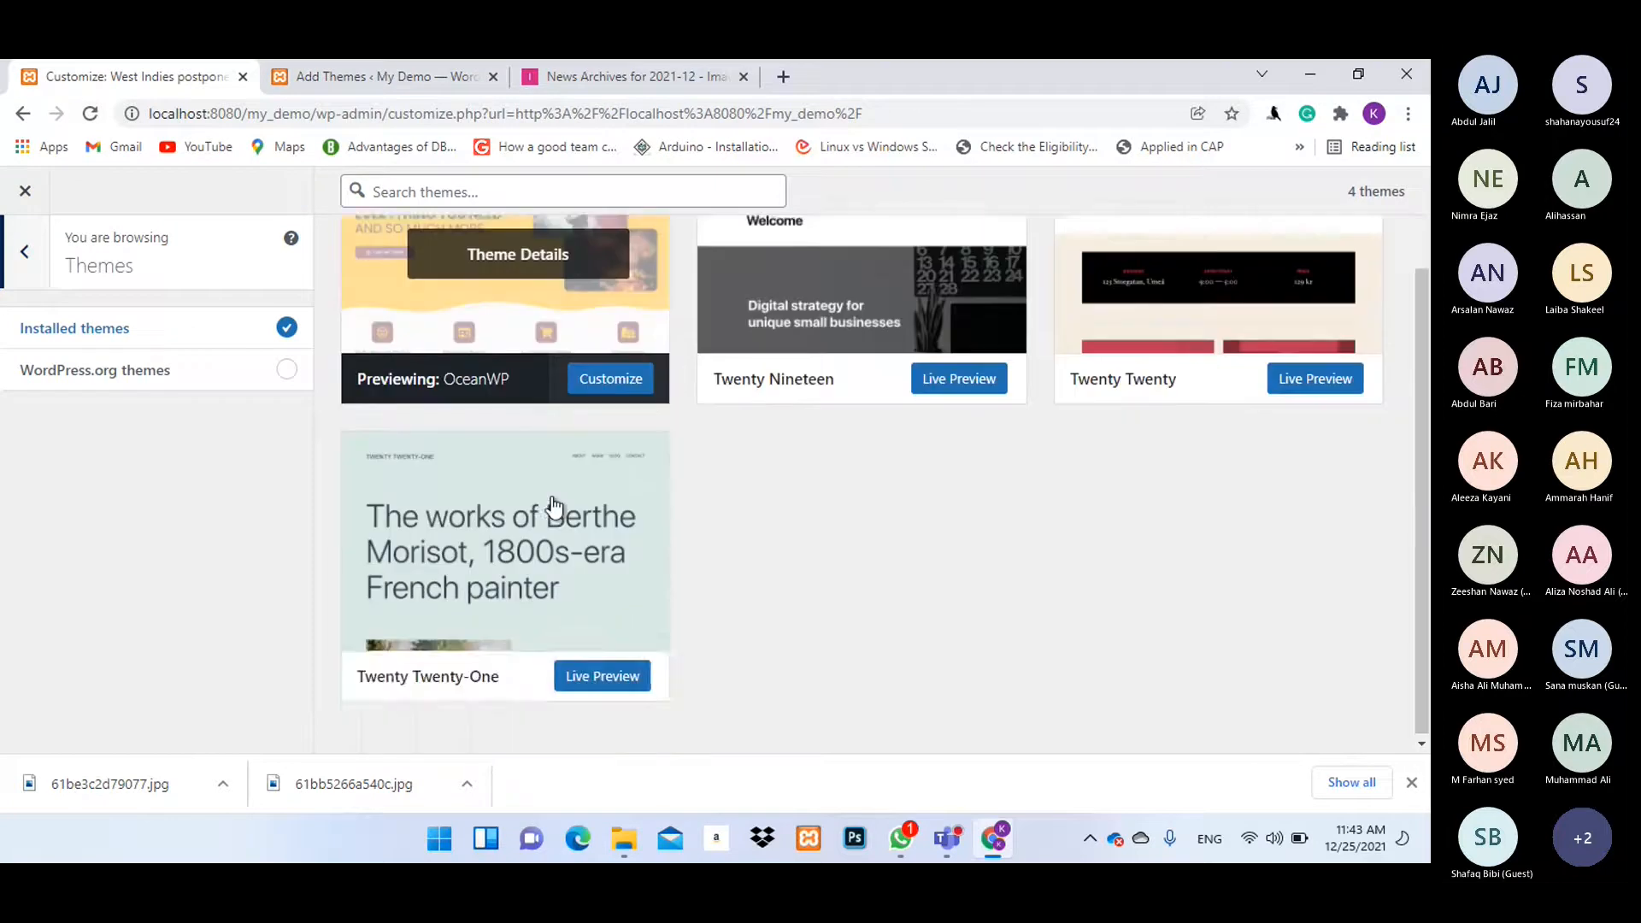
left_click(24, 253)
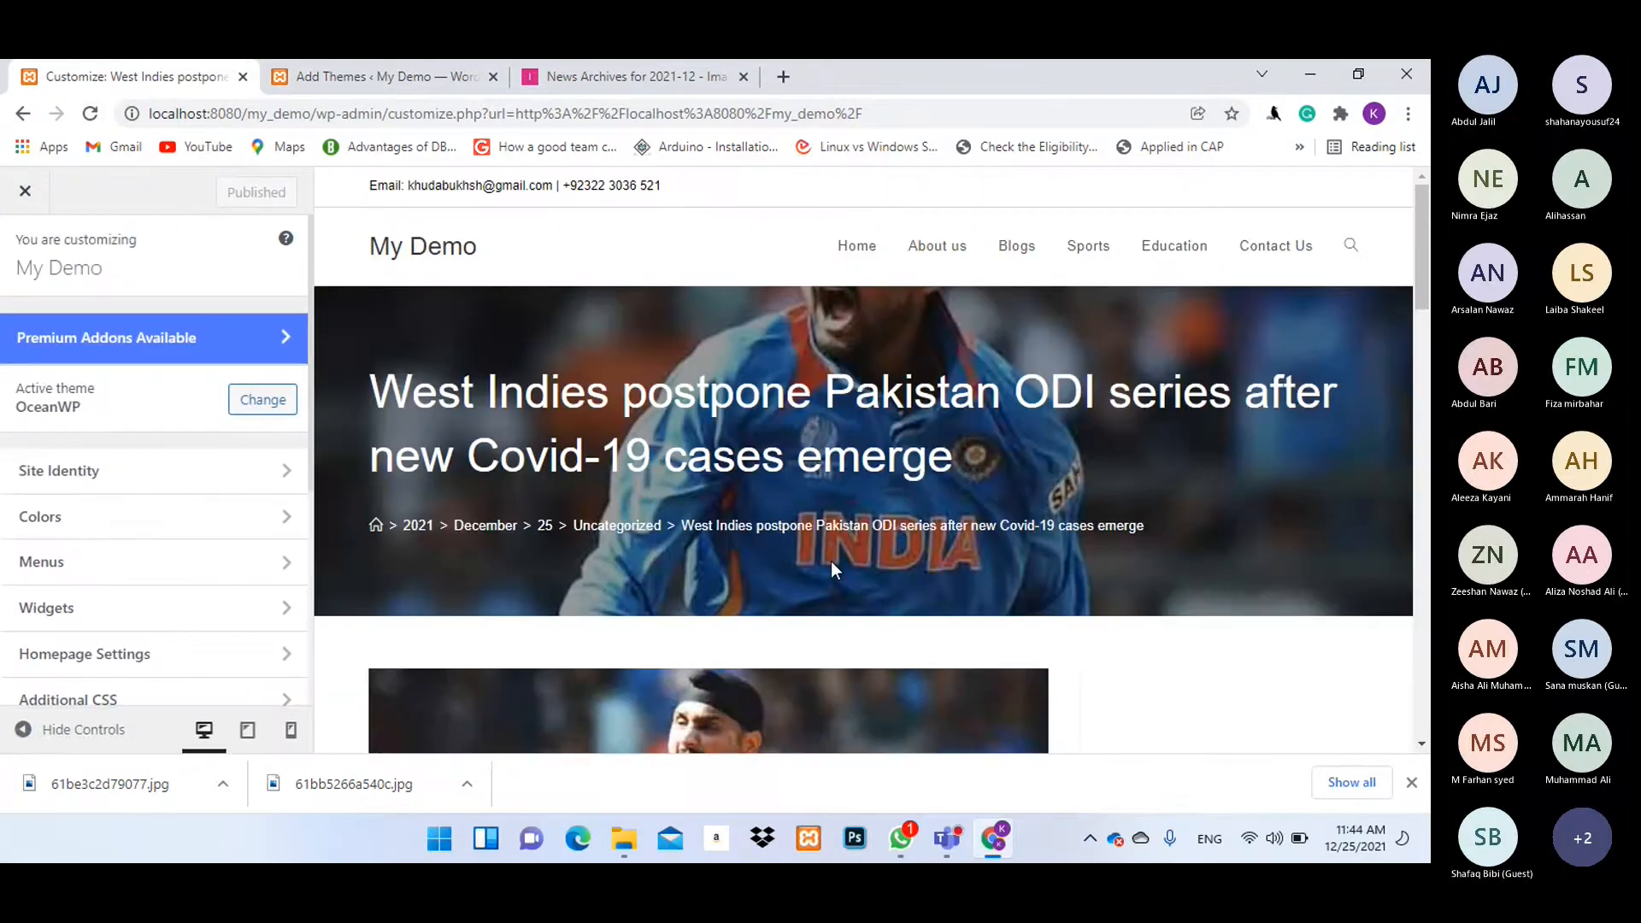
left_click(856, 245)
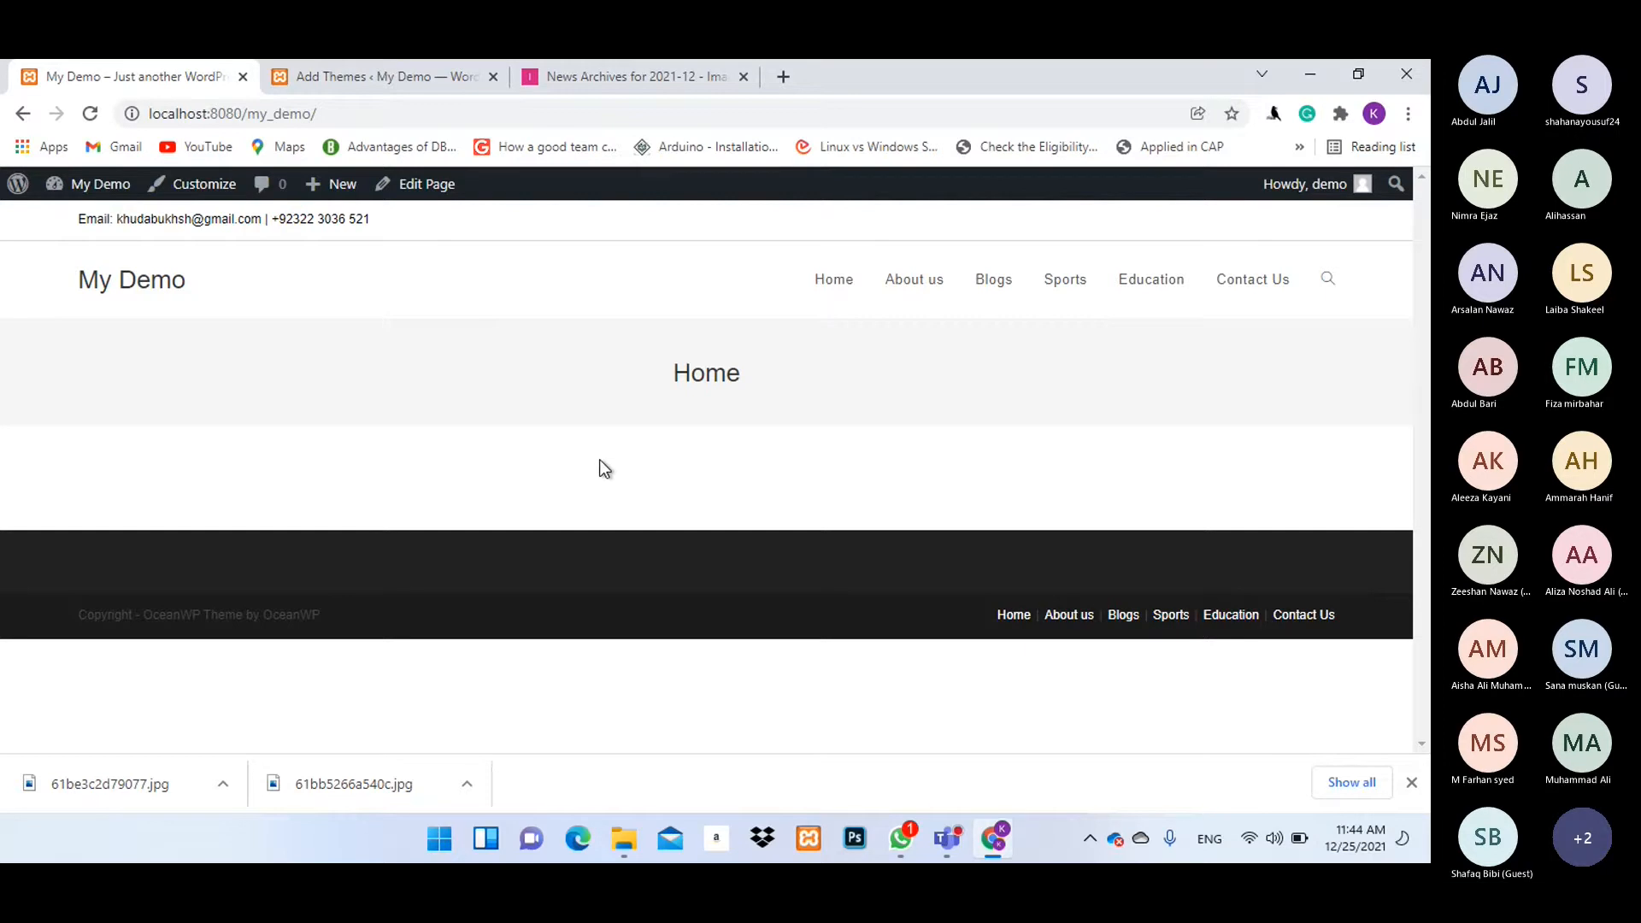
left_click(991, 282)
scroll(572, 427, "down", 5)
scroll(738, 514, "up", 5)
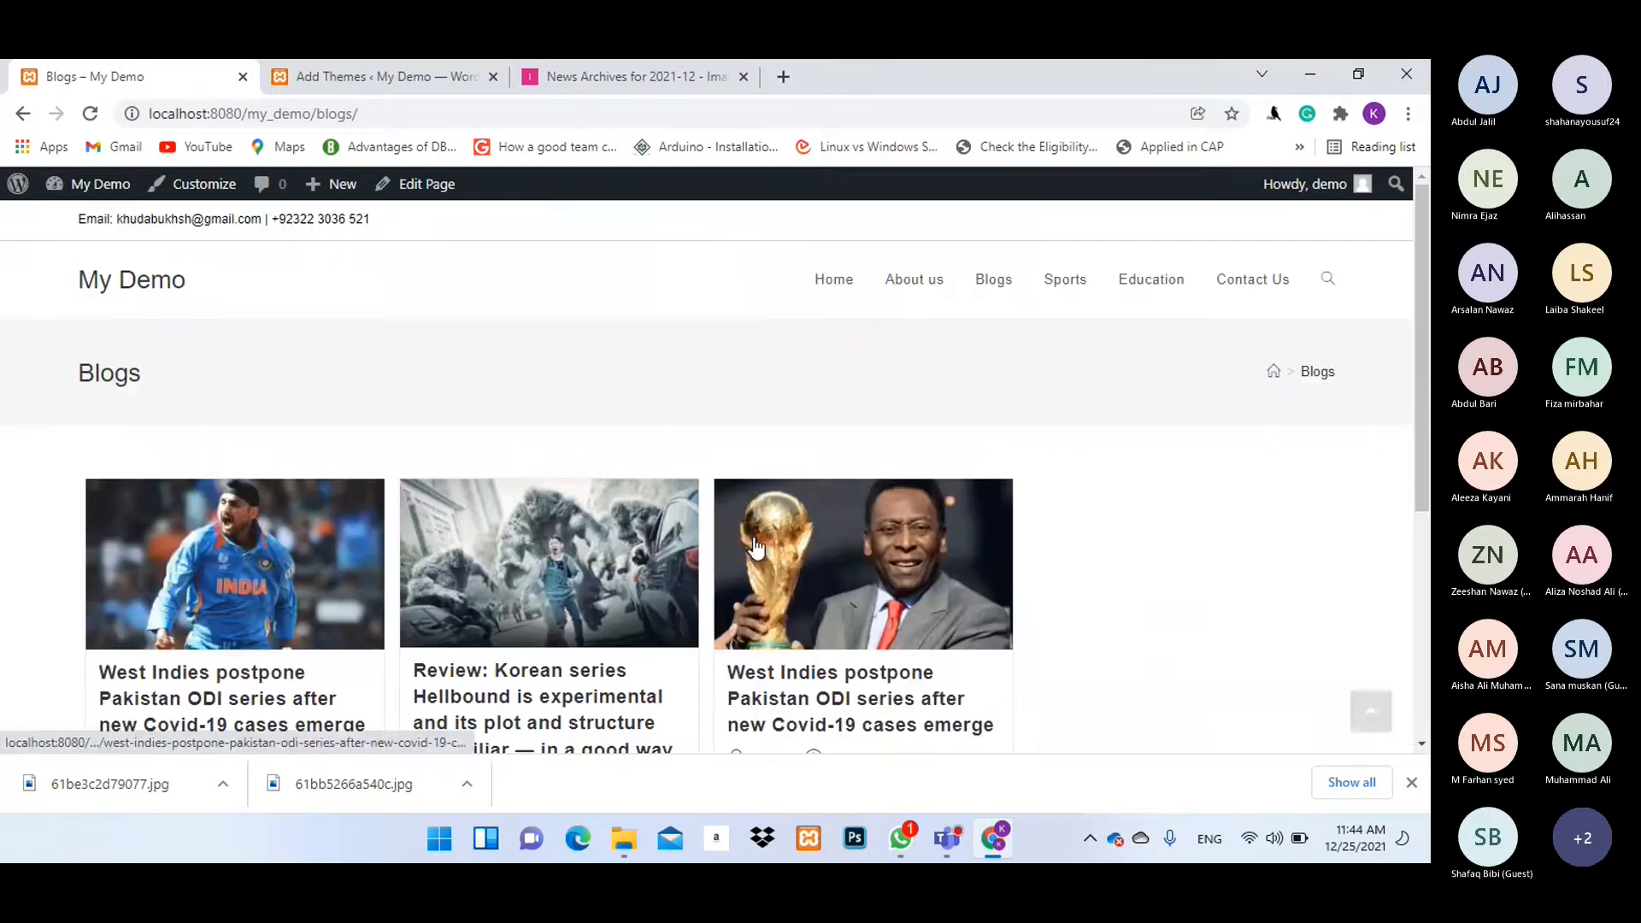
left_click(833, 282)
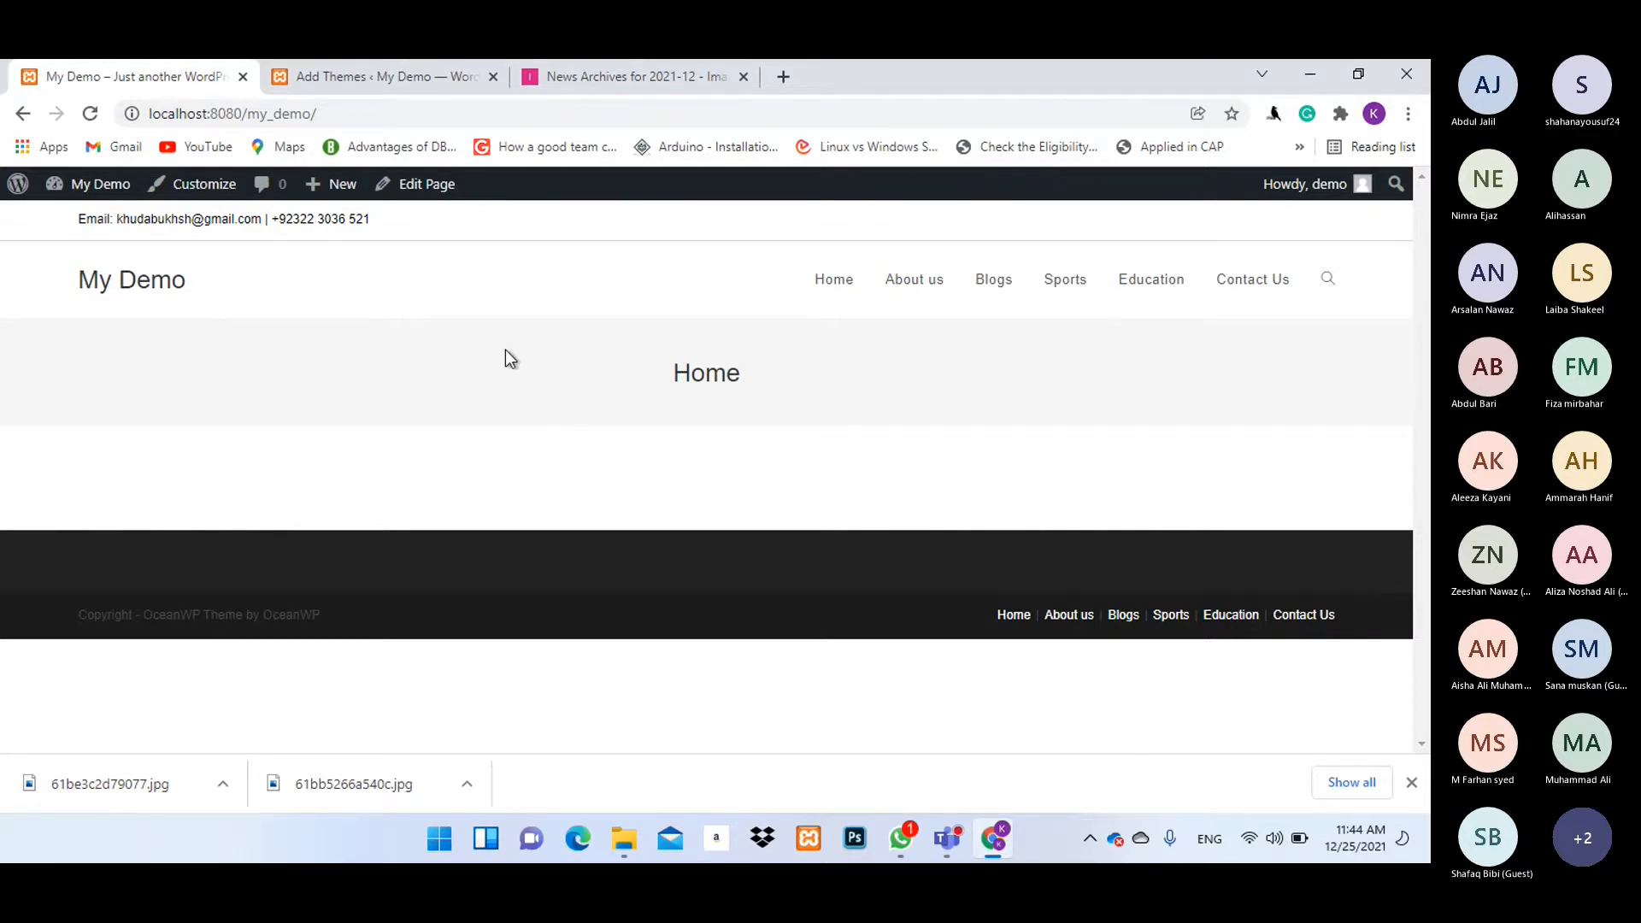
Reopen the customizer from the Home page and enable Social in the Top Bar settings.
left_click_drag(69, 217, 1223, 219)
left_click(588, 239)
left_click(197, 197)
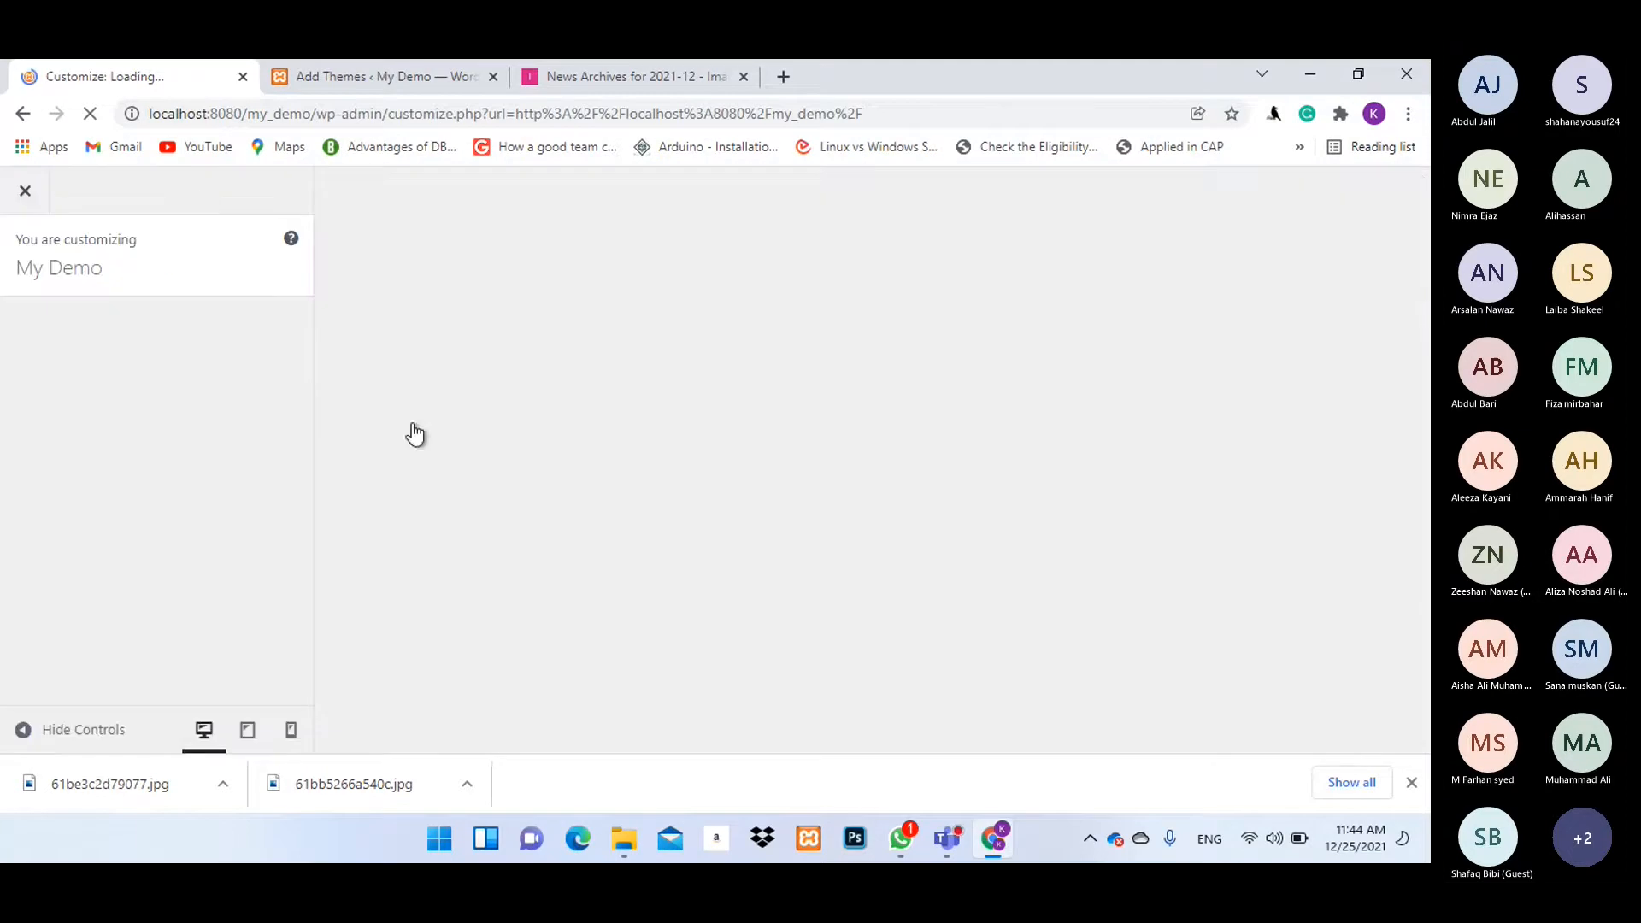
scroll(179, 423, "down", 4)
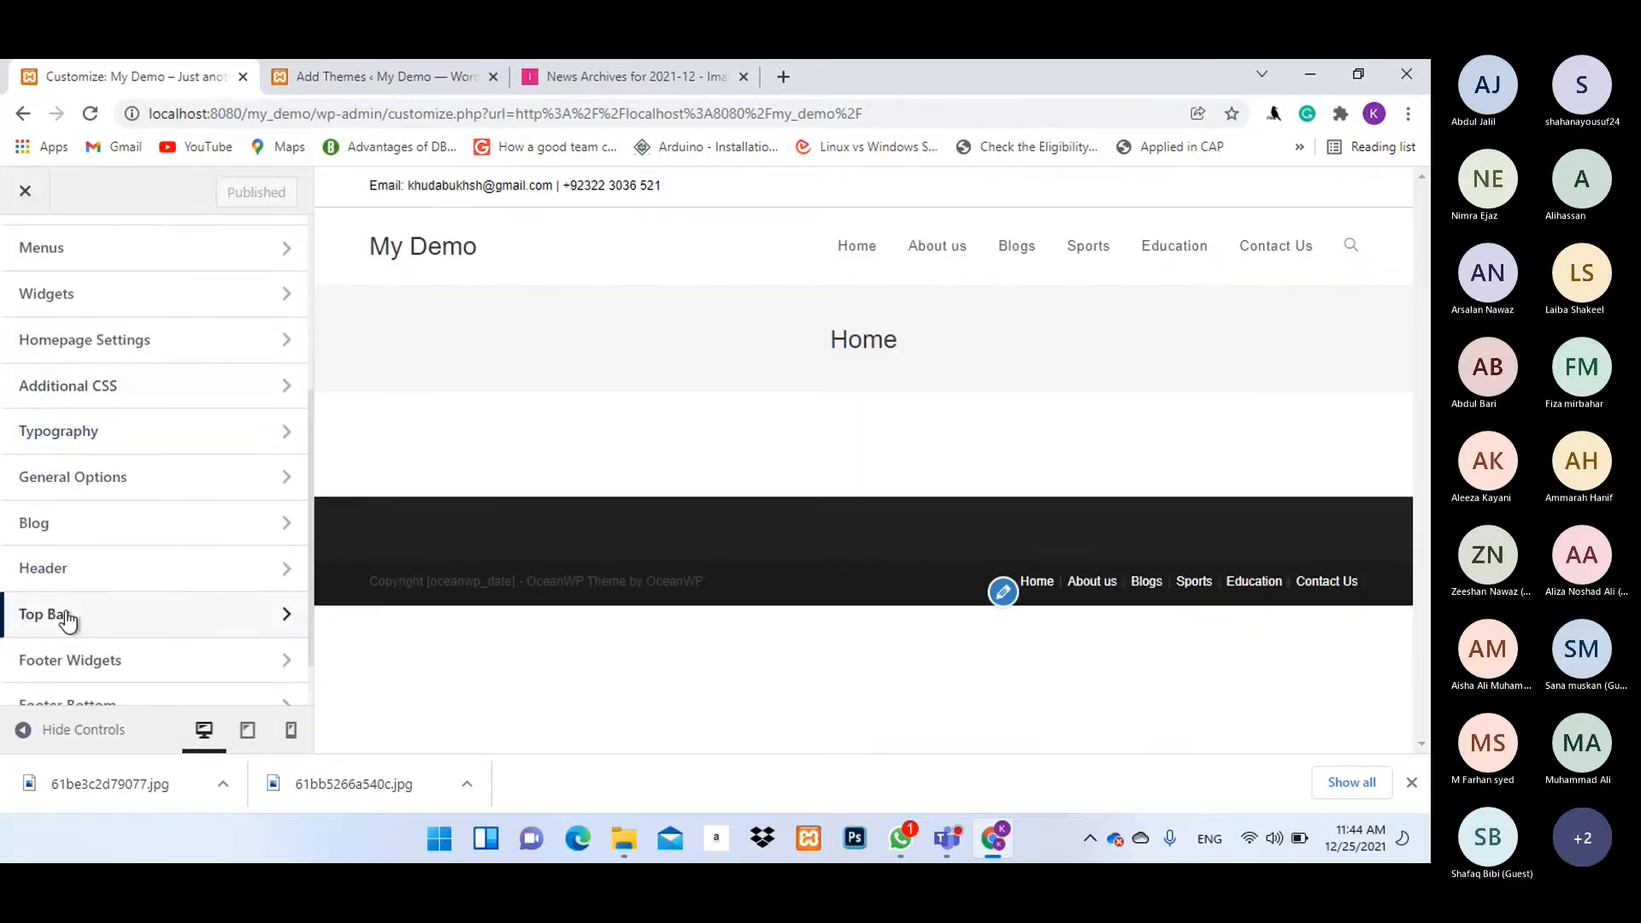
left_click(67, 619)
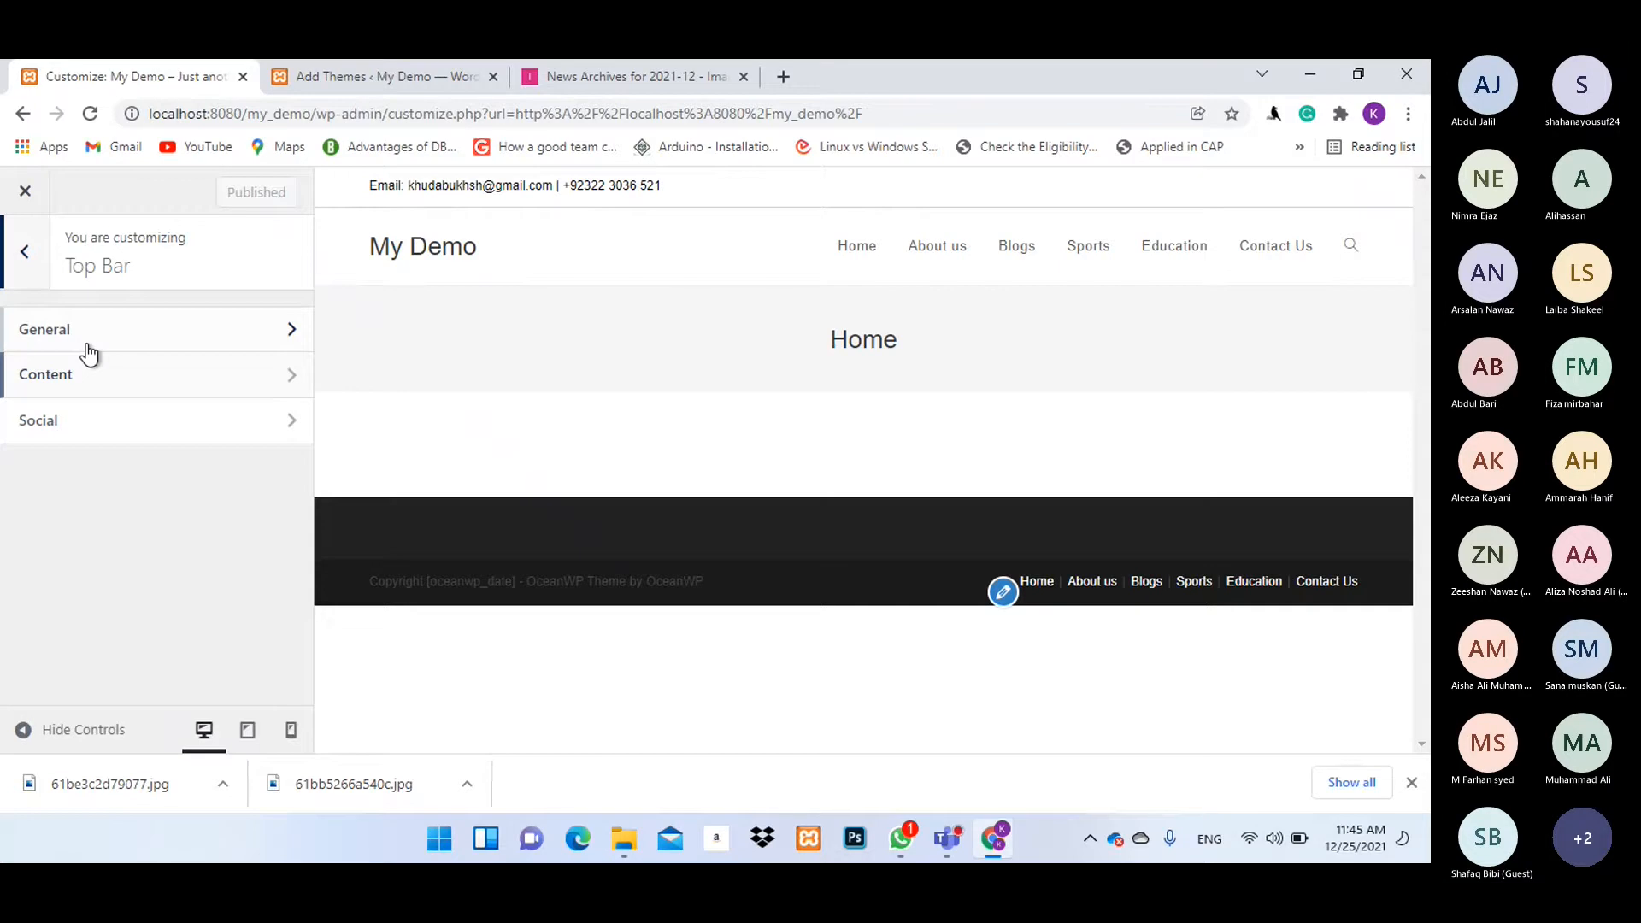
left_click(80, 425)
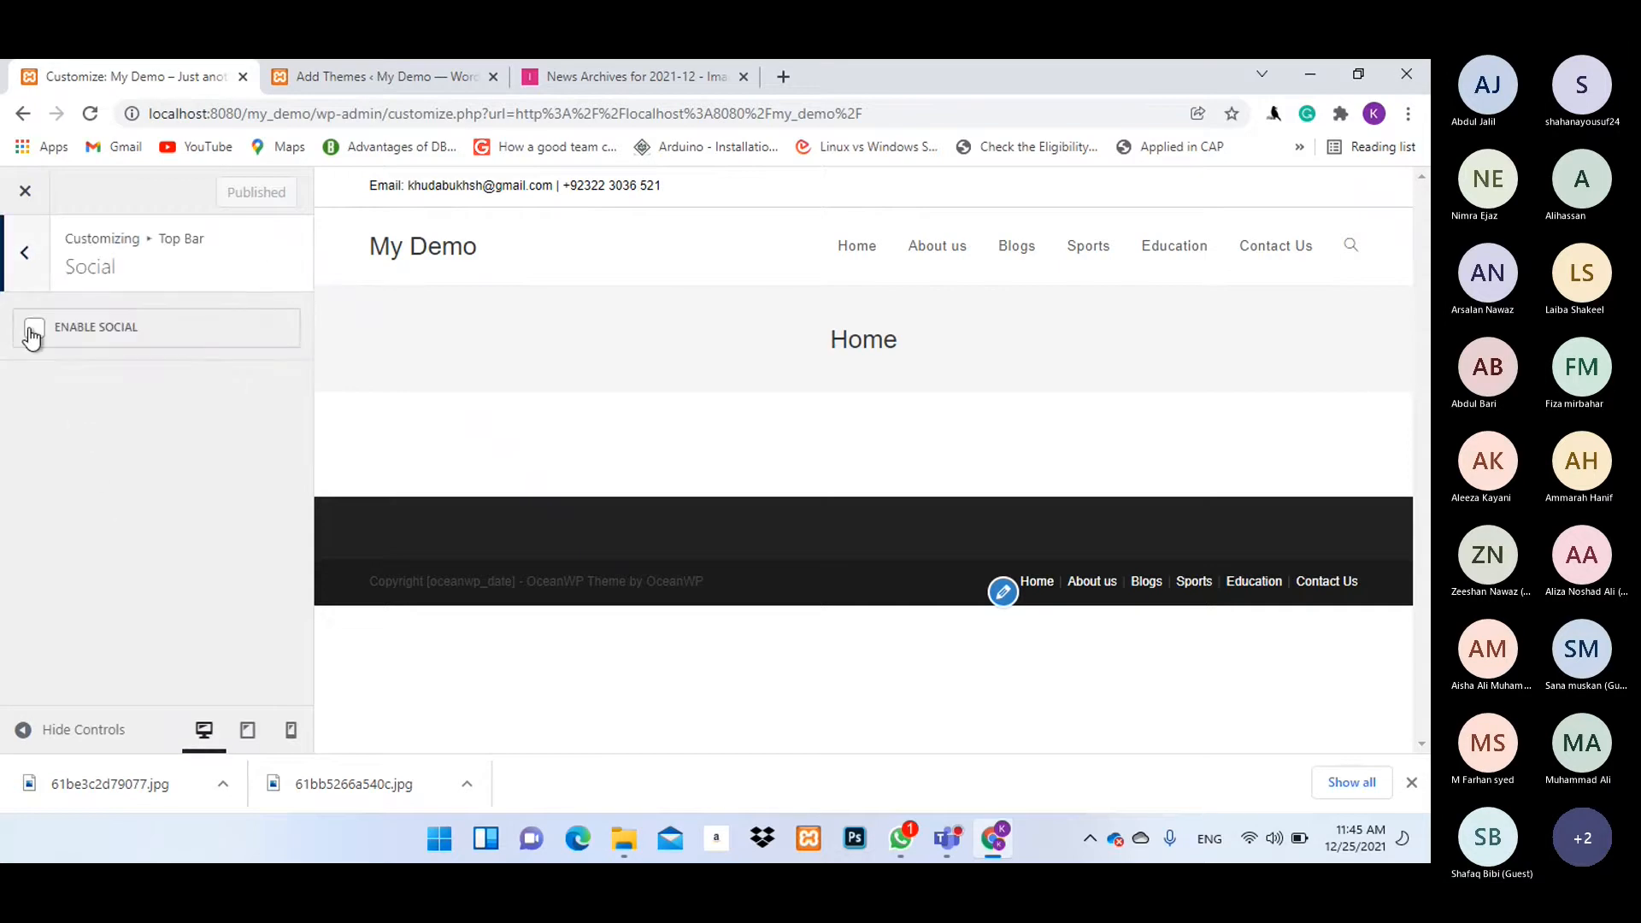
left_click(33, 328)
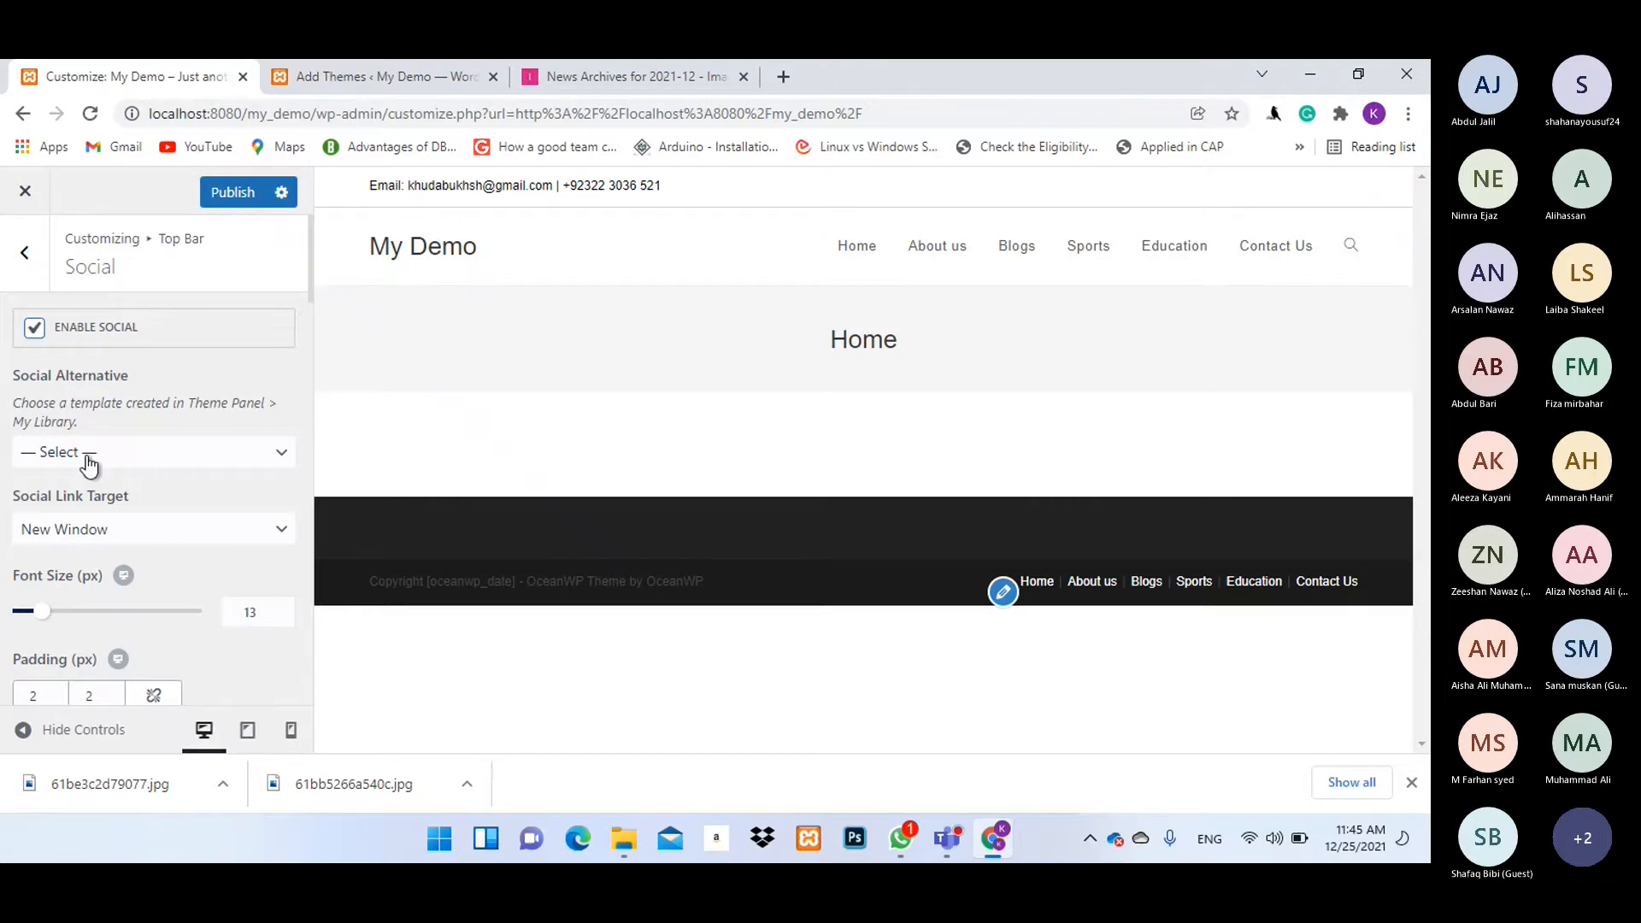
Examine the Top Bar's social options, including the Social Alternative templates and the available social network link fields.
left_click(89, 466)
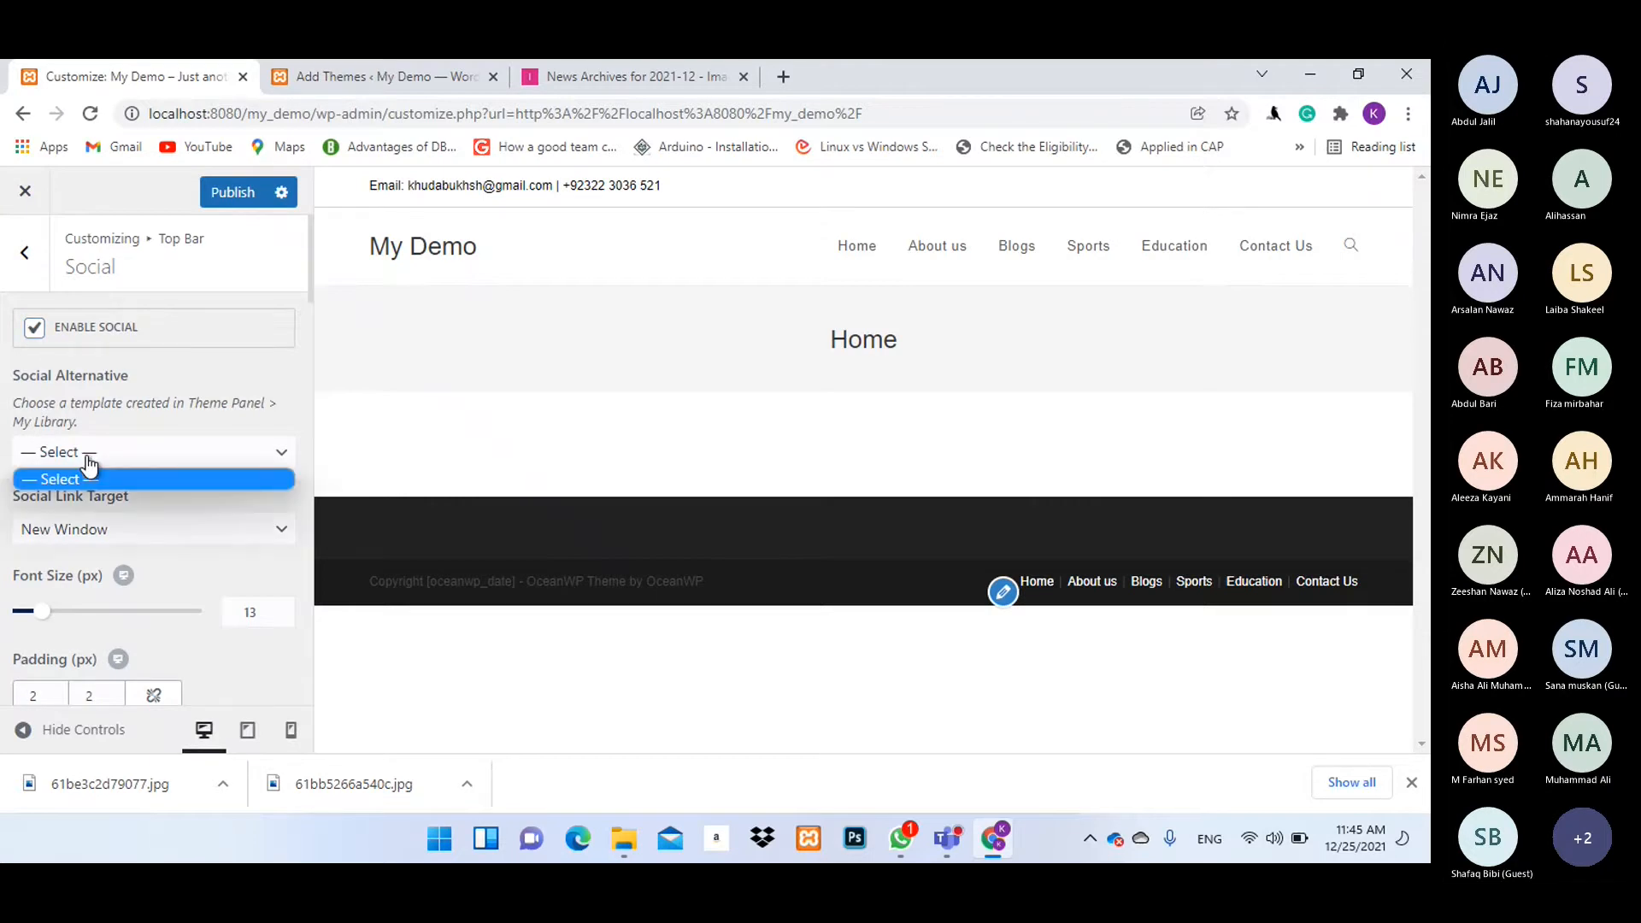
left_click(89, 466)
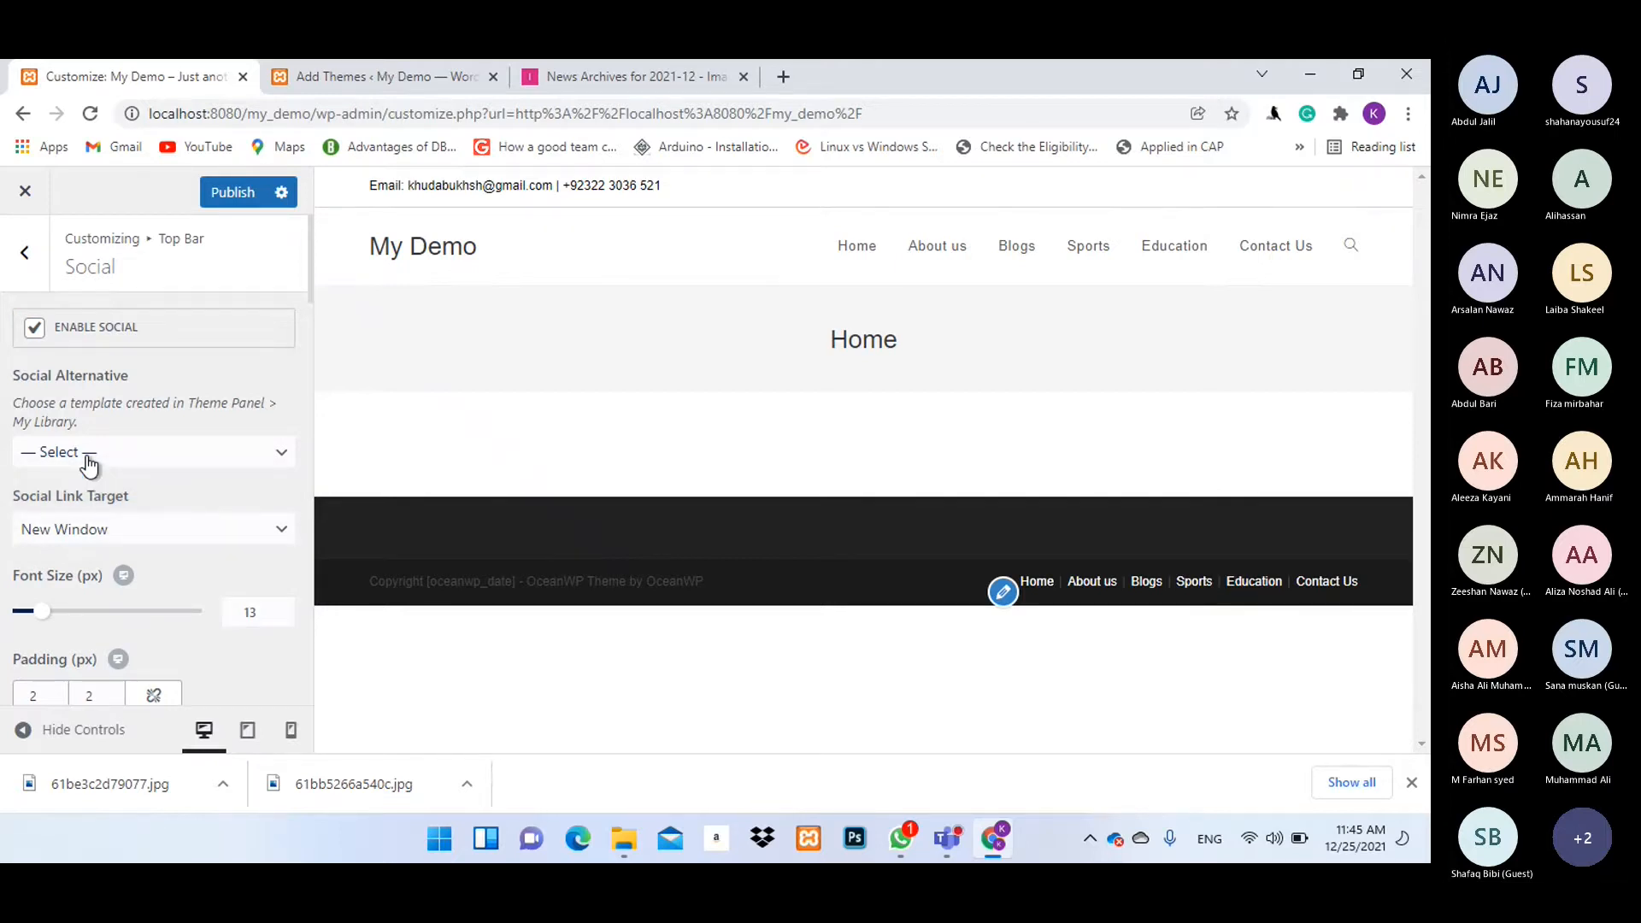
scroll(137, 452, "down", 3)
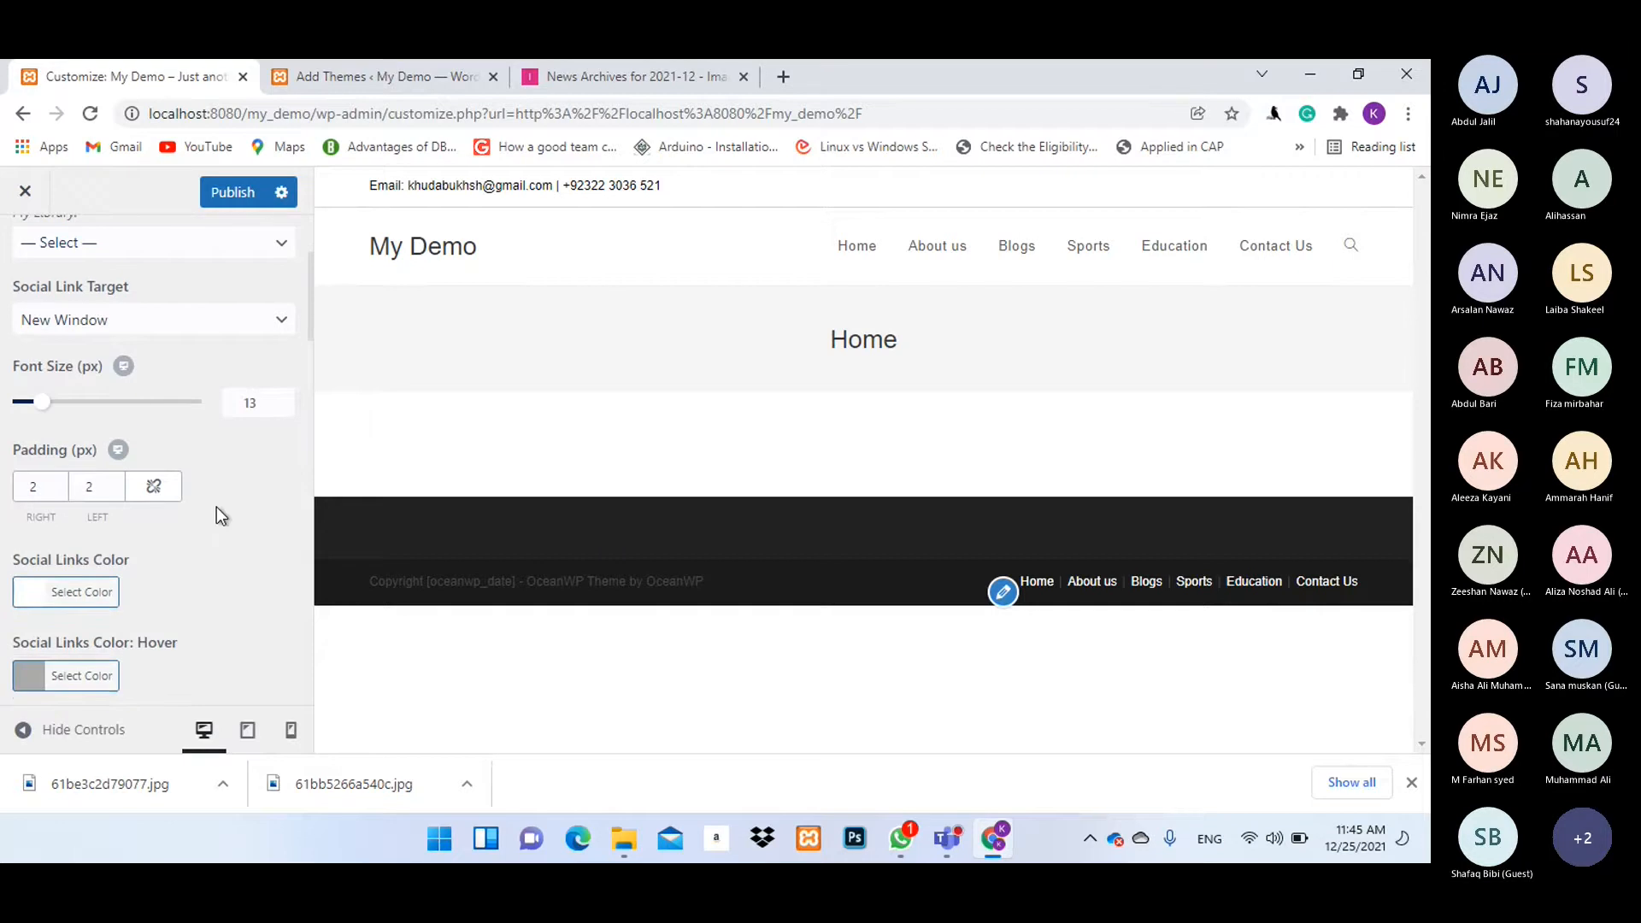
scroll(218, 506, "down", 3)
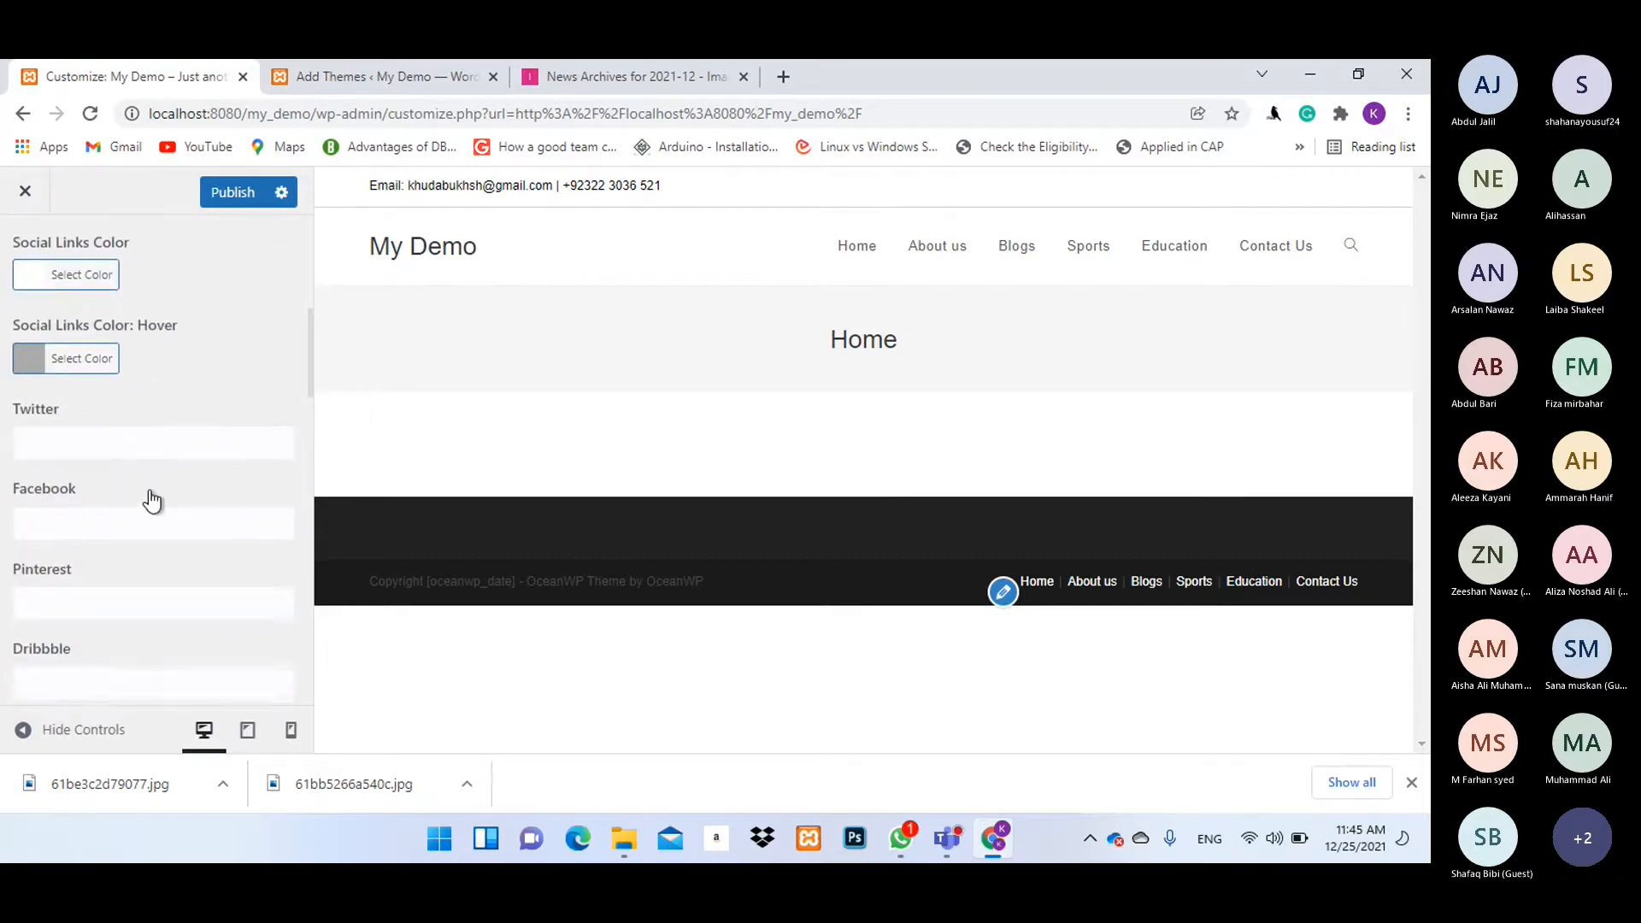
scroll(147, 498, "down", 3)
scroll(152, 500, "down", 2)
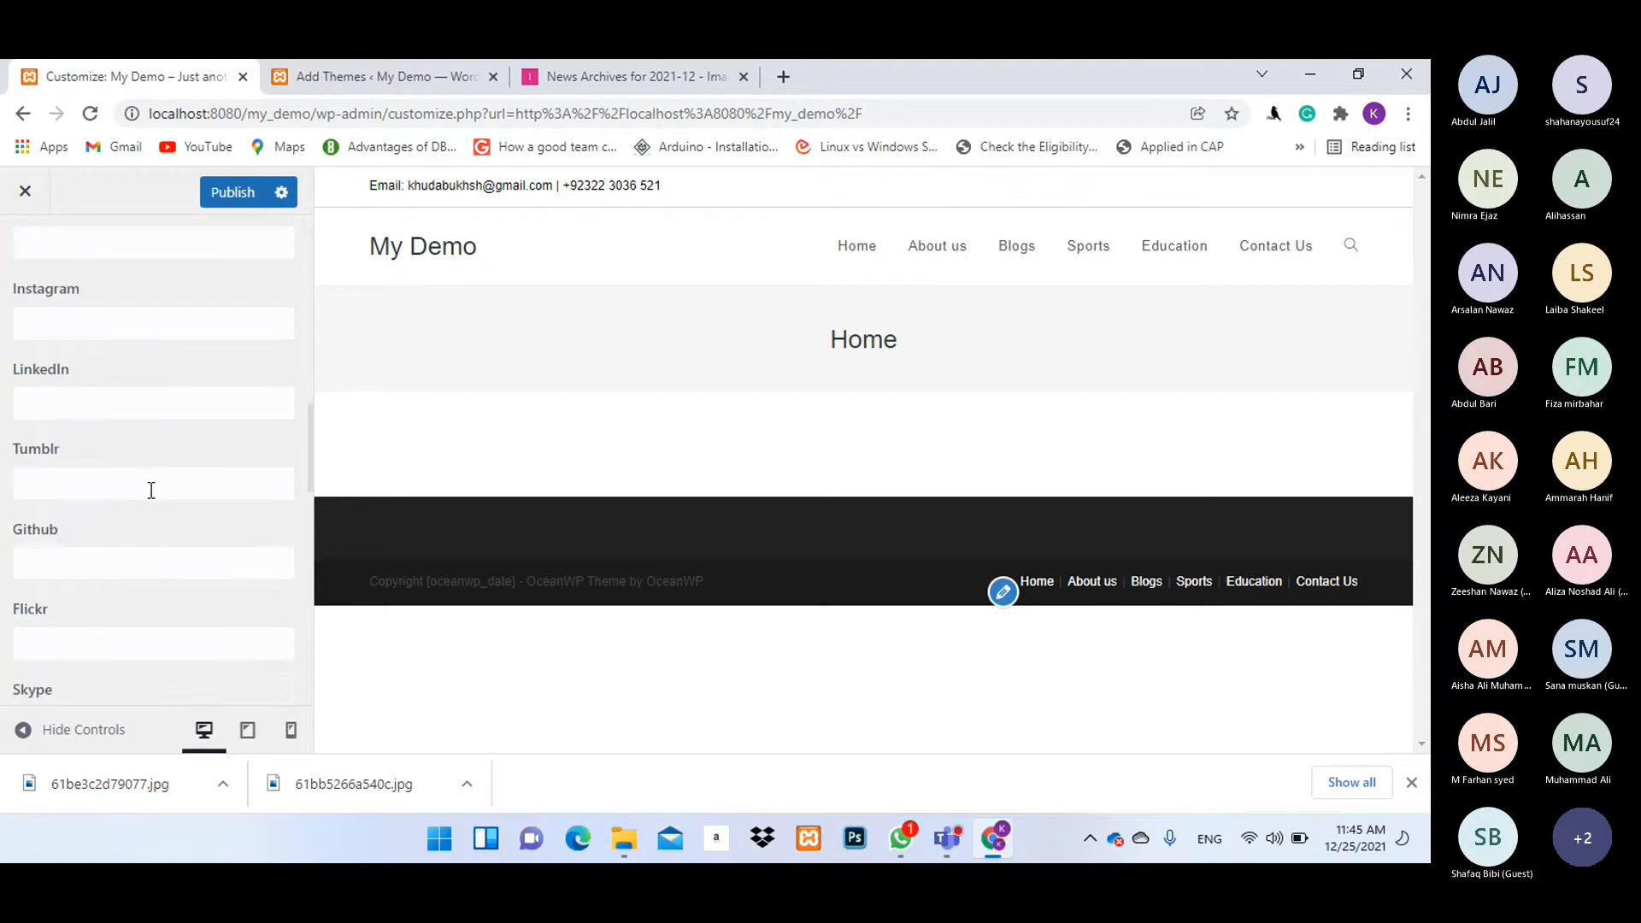
scroll(151, 492, "down", 5)
scroll(151, 490, "down", 1)
scroll(151, 490, "up", 15)
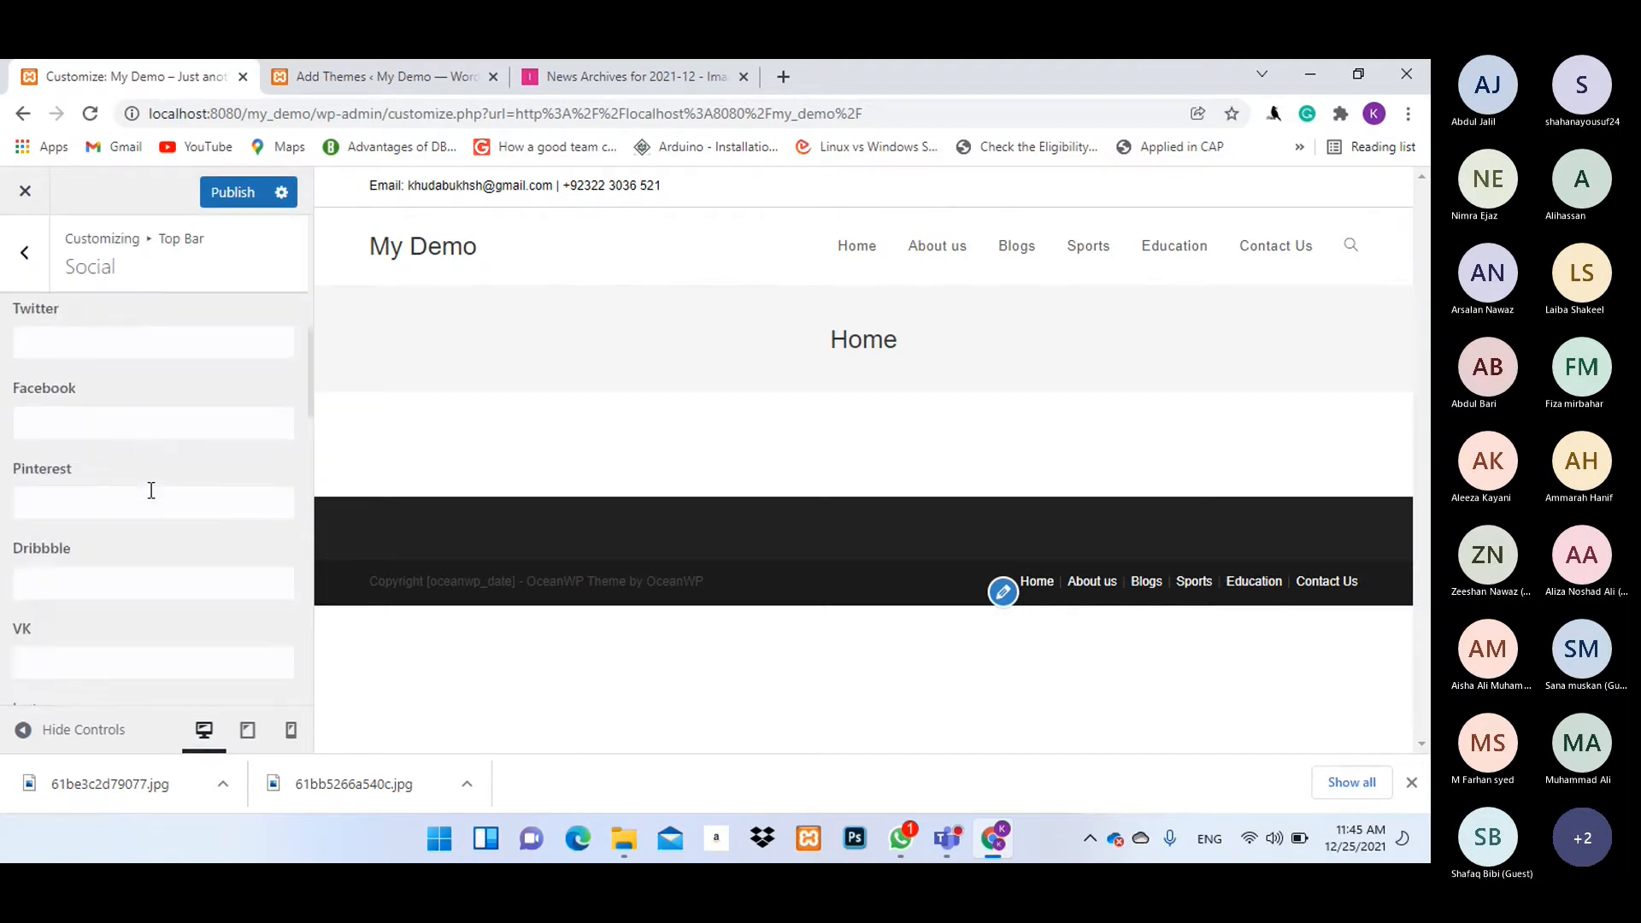
scroll(151, 489, "up", 1)
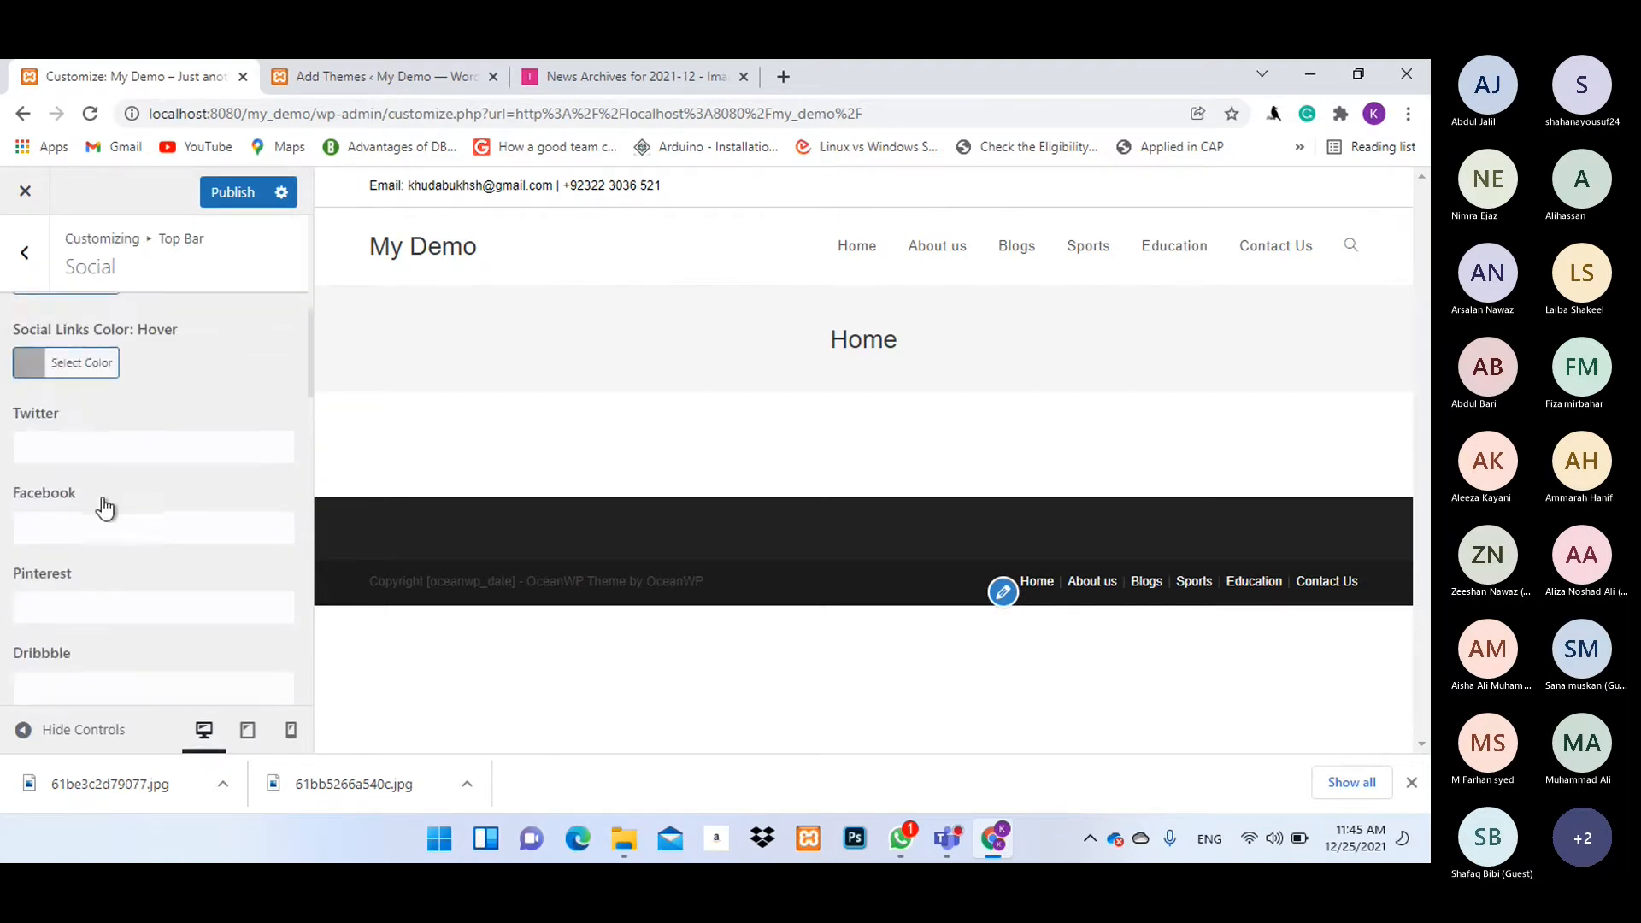
Set the Twitter and Facebook links of the Top Bar to #.
left_click(70, 438)
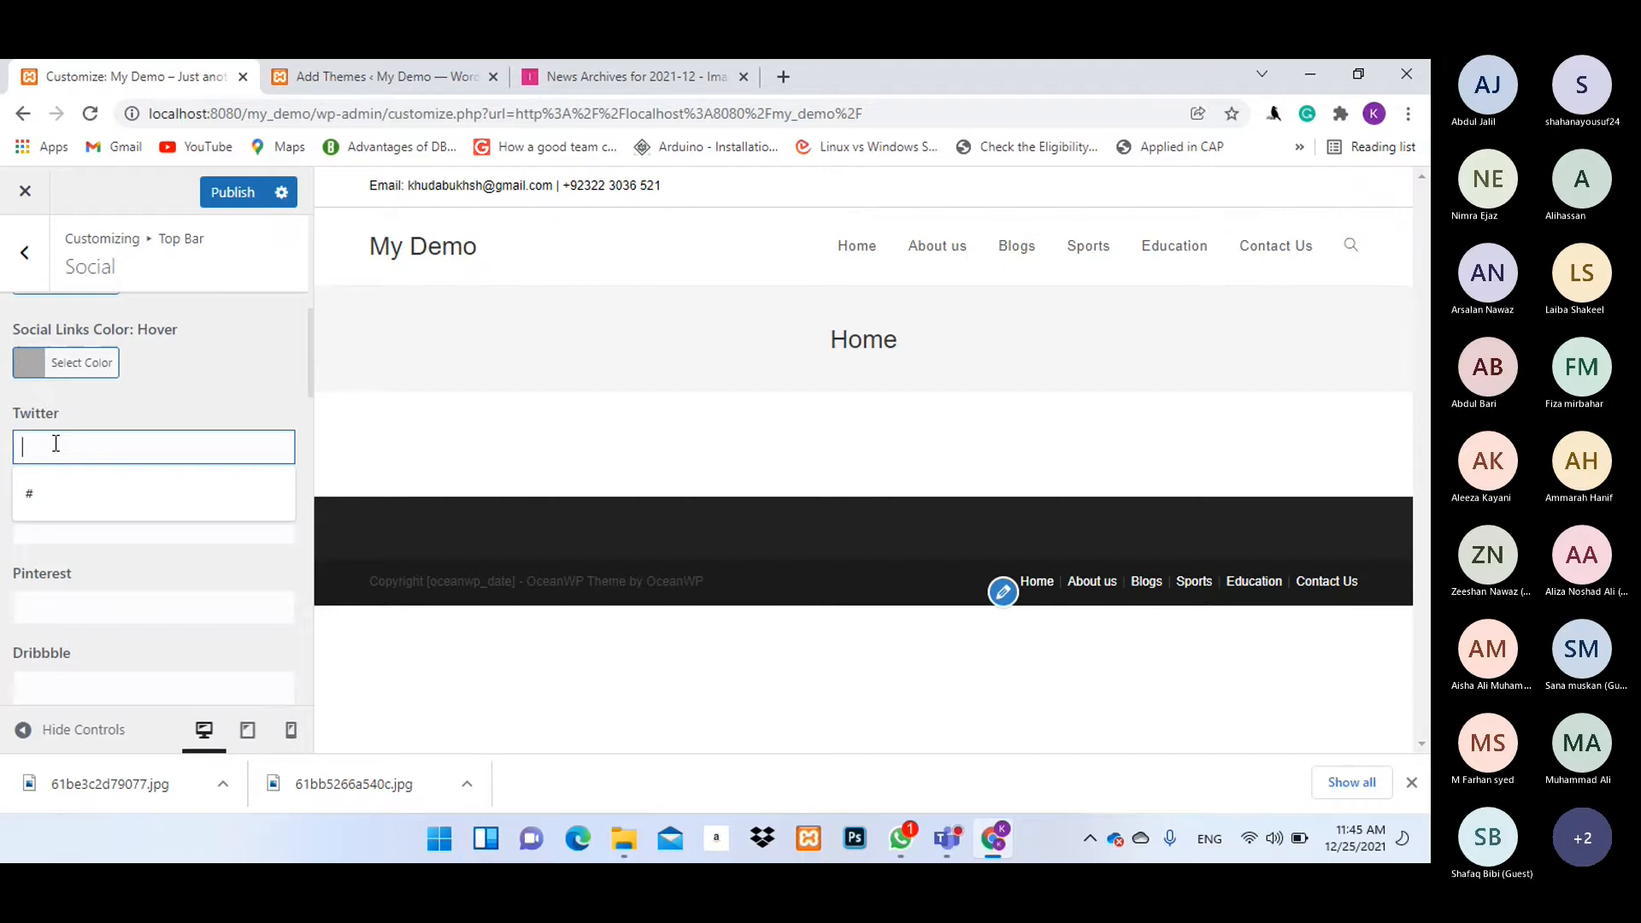
left_click(60, 499)
left_click(77, 527)
left_click(64, 571)
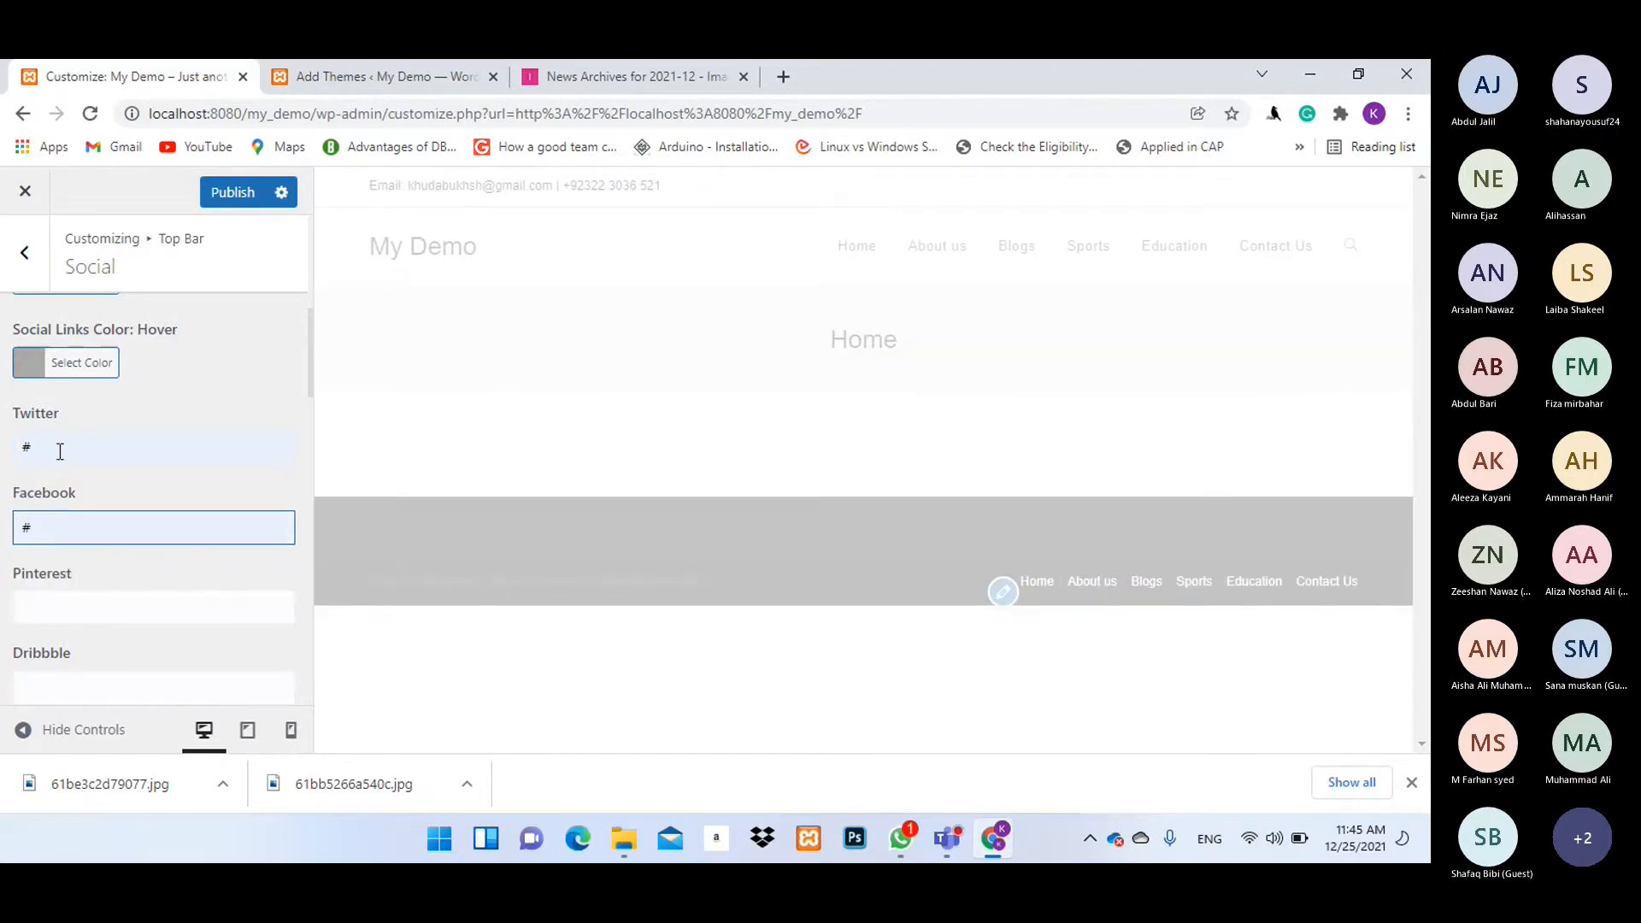
Set the Top Bar's LinkedIn link to #.
scroll(121, 504, "up", 6)
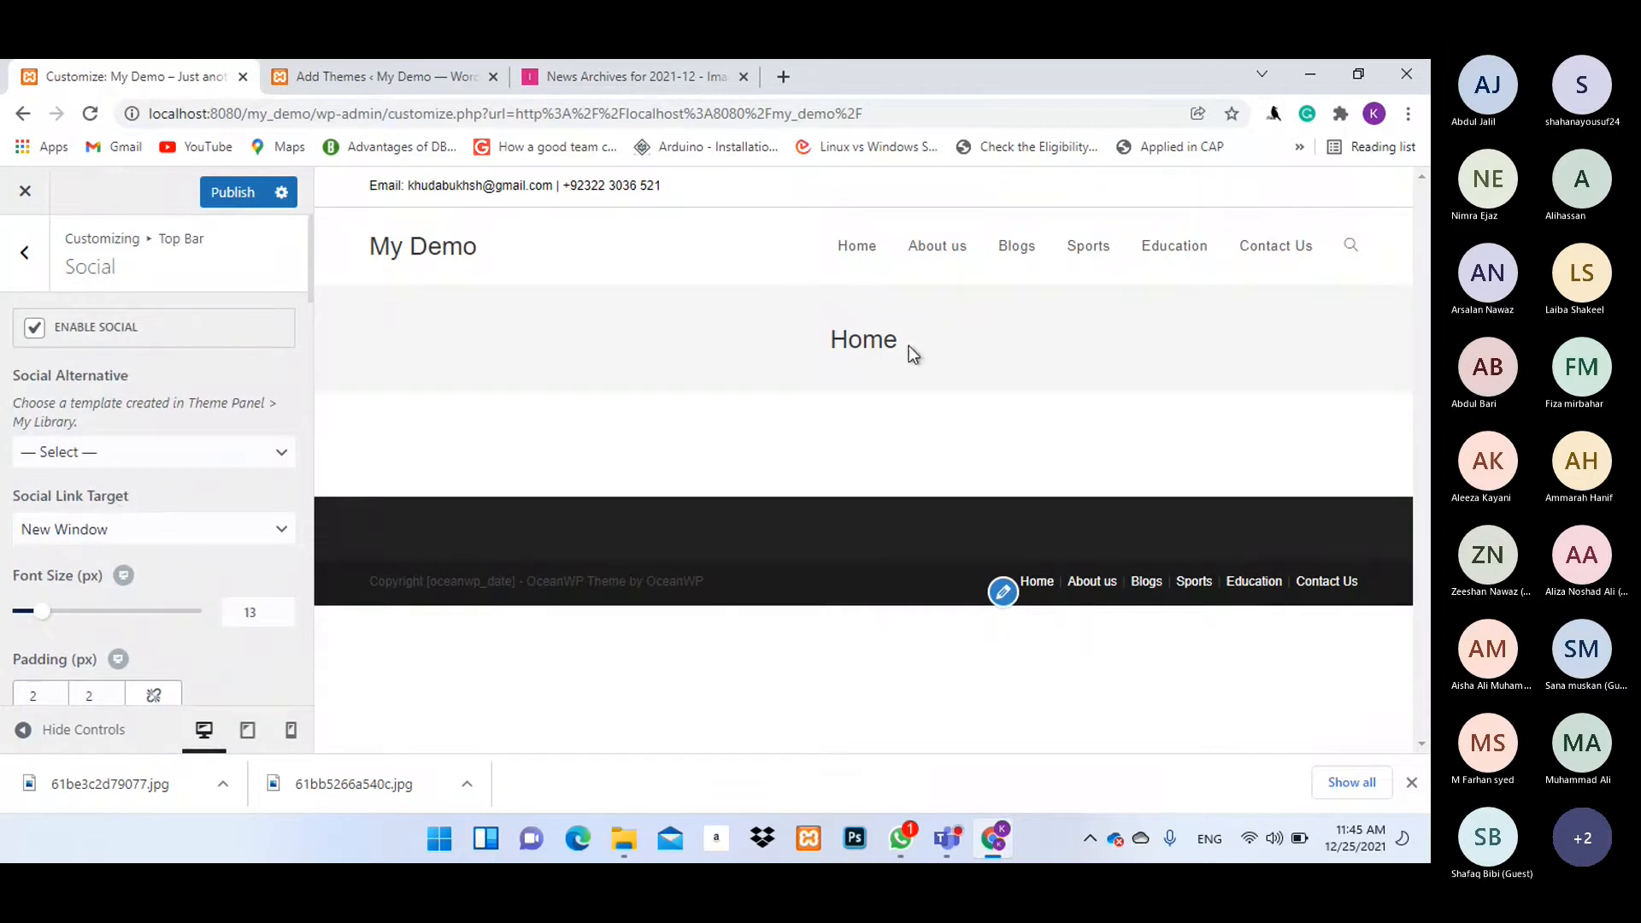
scroll(137, 466, "down", 4)
scroll(140, 463, "down", 6)
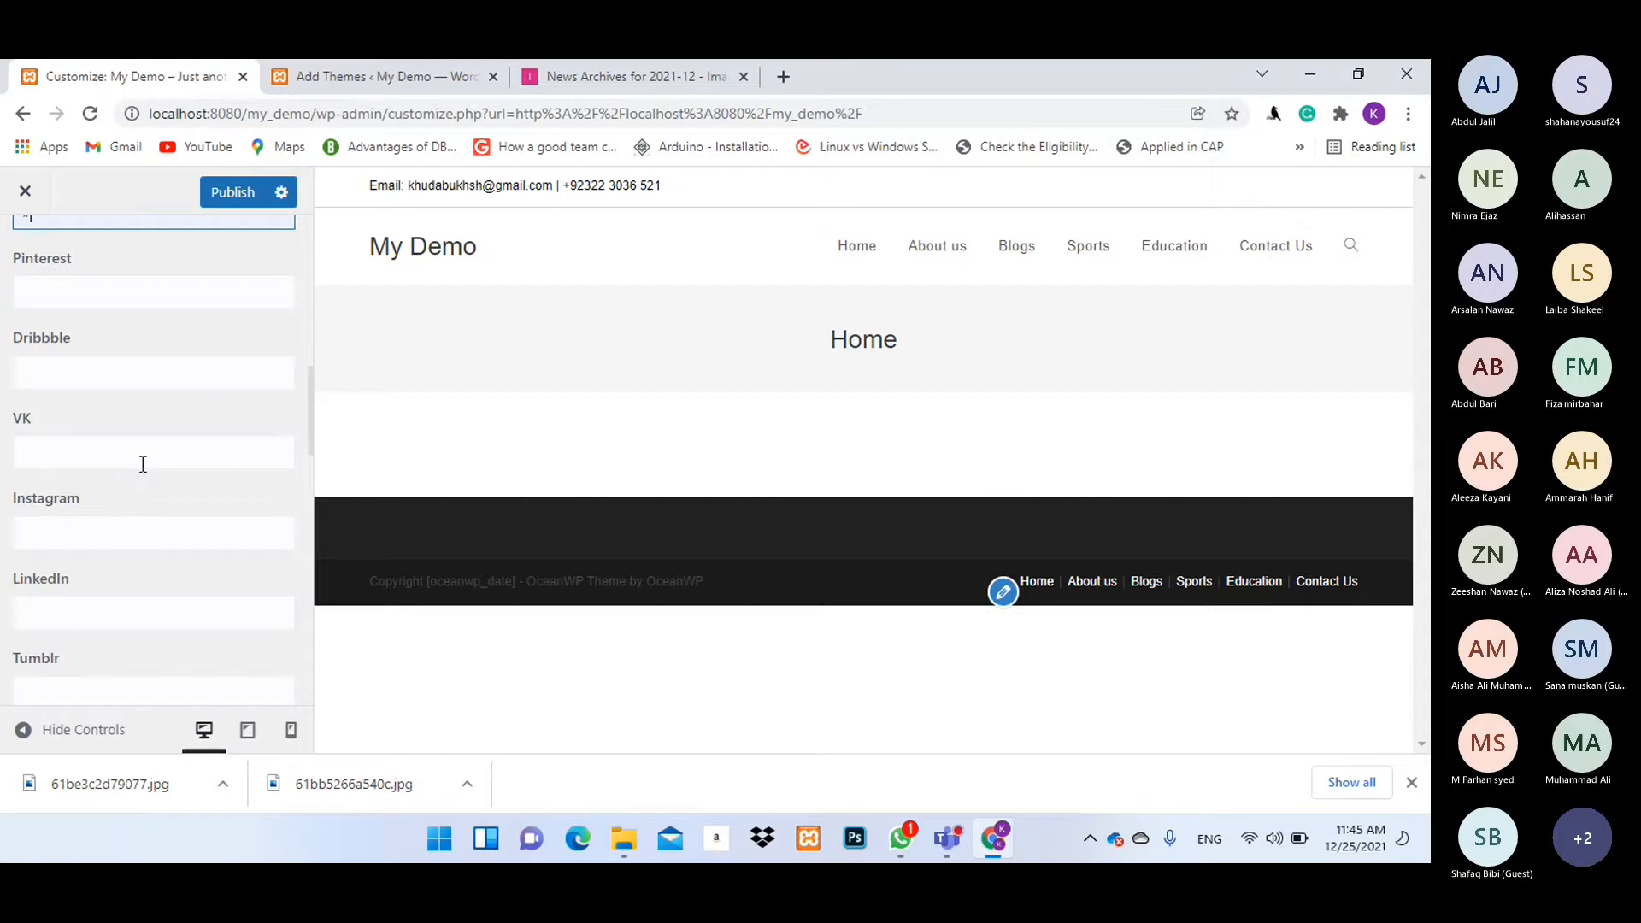
scroll(133, 478, "up", 3)
scroll(163, 463, "down", 4)
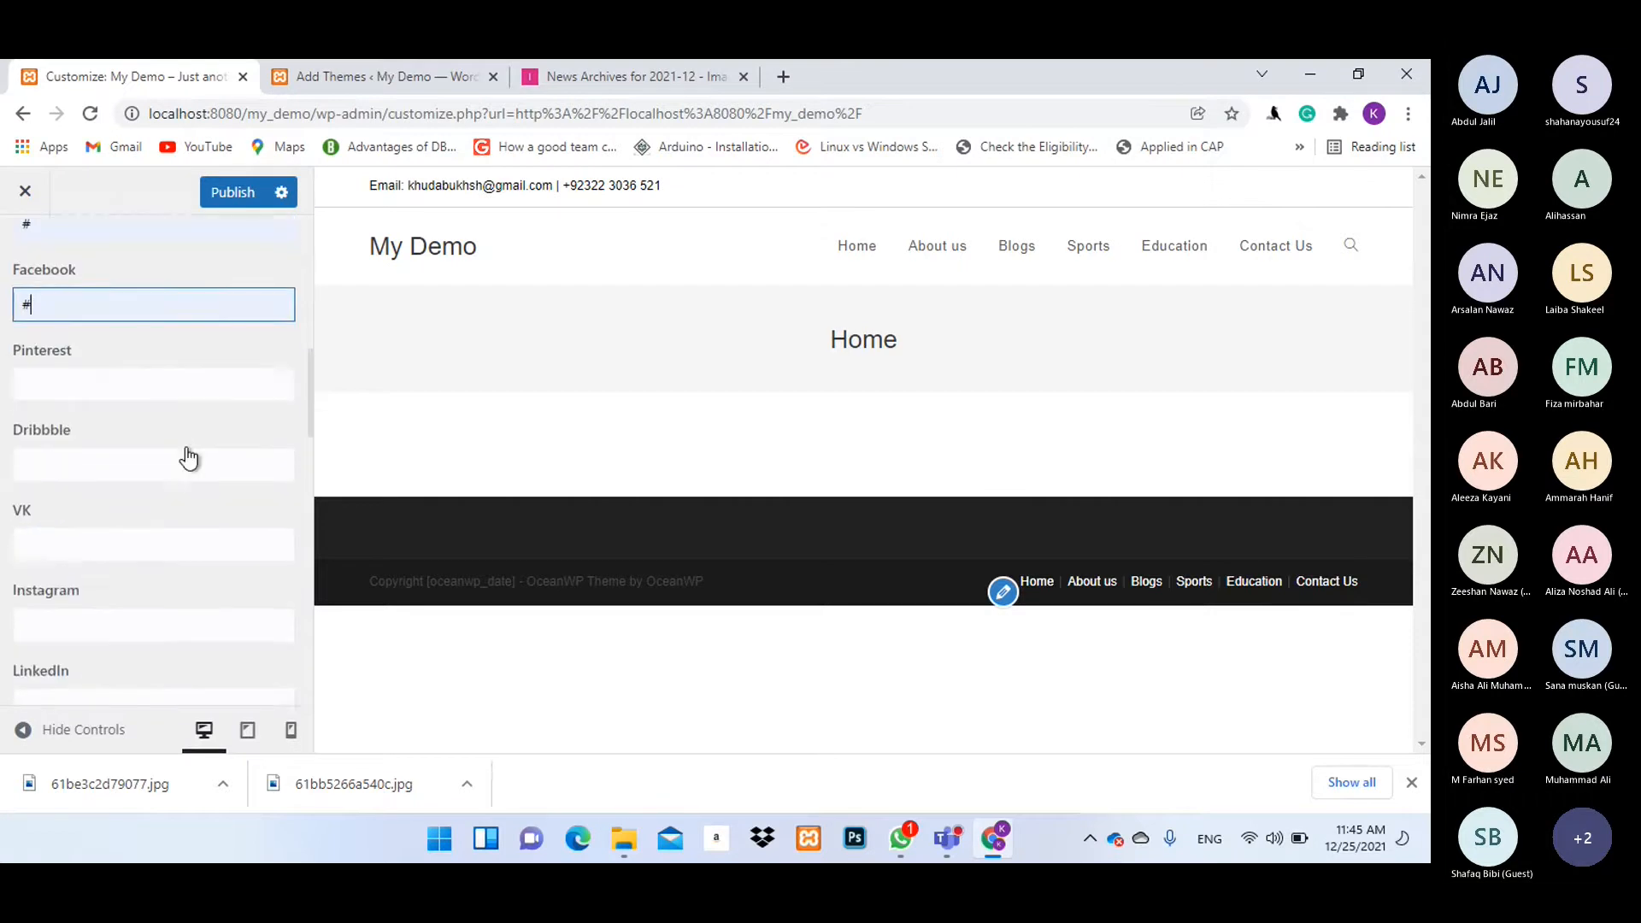
left_click(101, 504)
type("#")
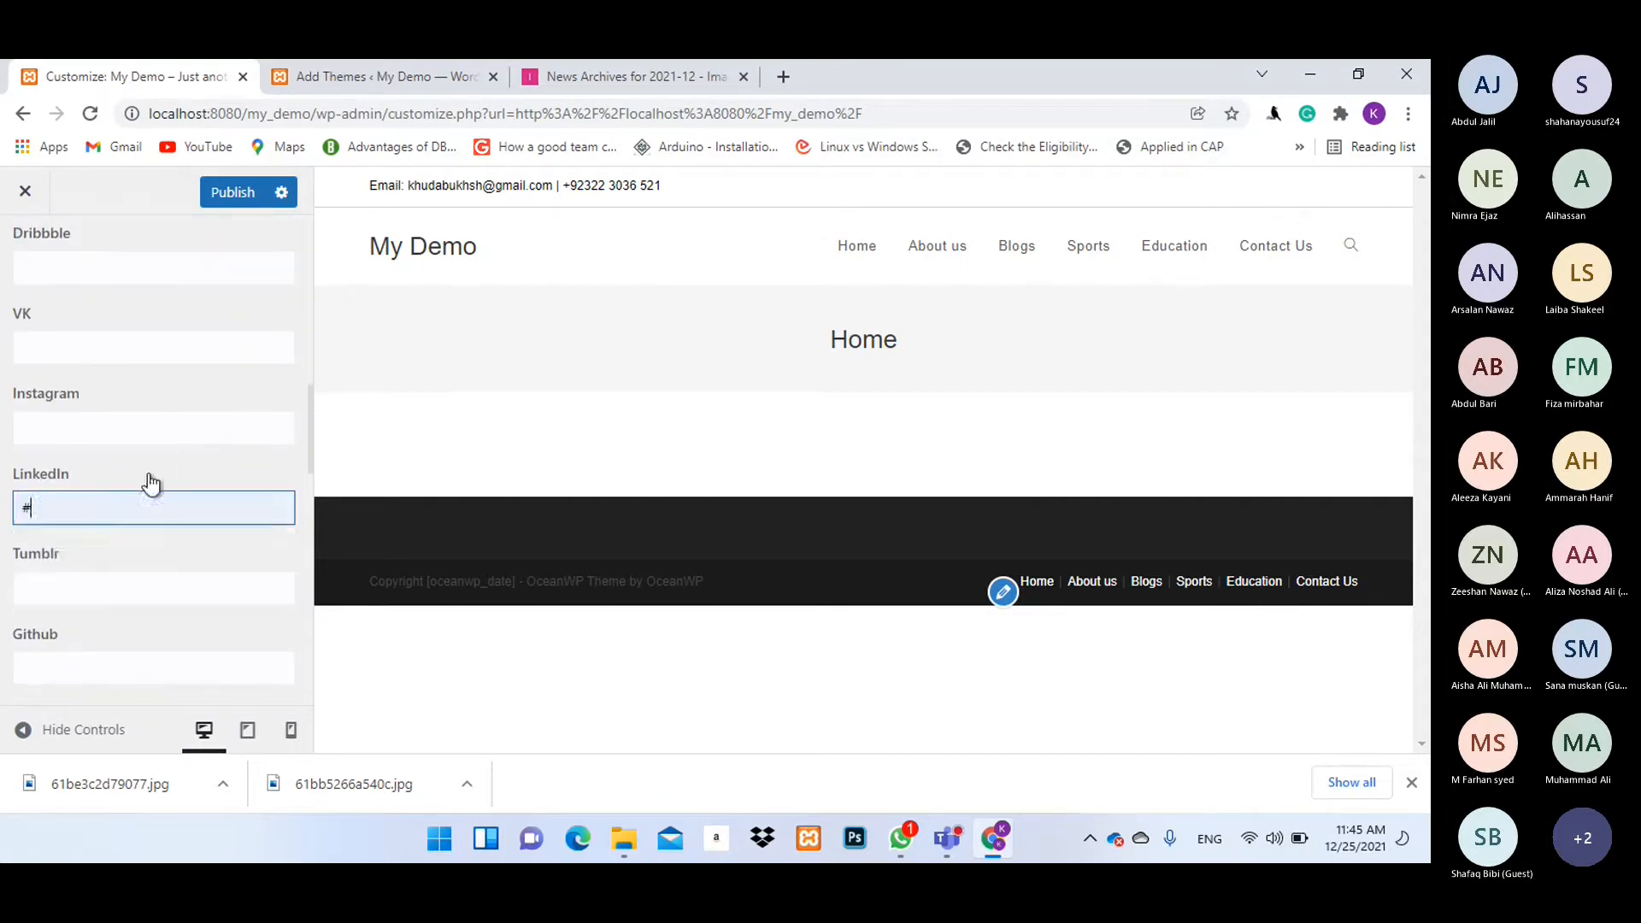
Set the Top Bar's Youtube link to # and publish the social settings.
scroll(184, 457, "down", 2)
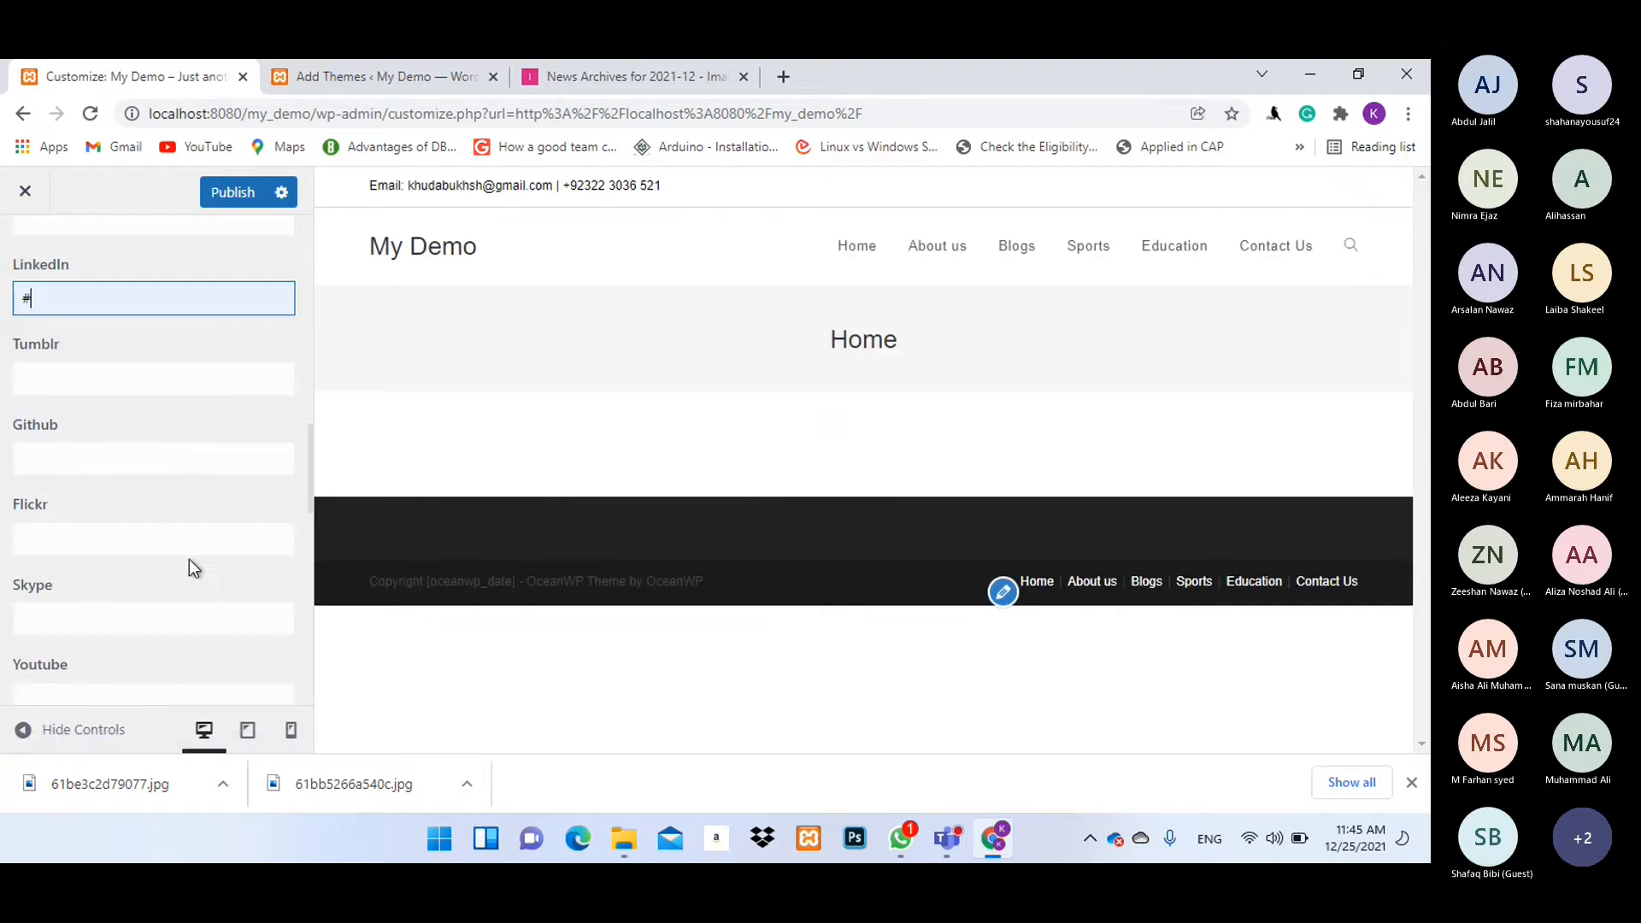
scroll(92, 523, "down", 2)
left_click(84, 489)
left_click(80, 538)
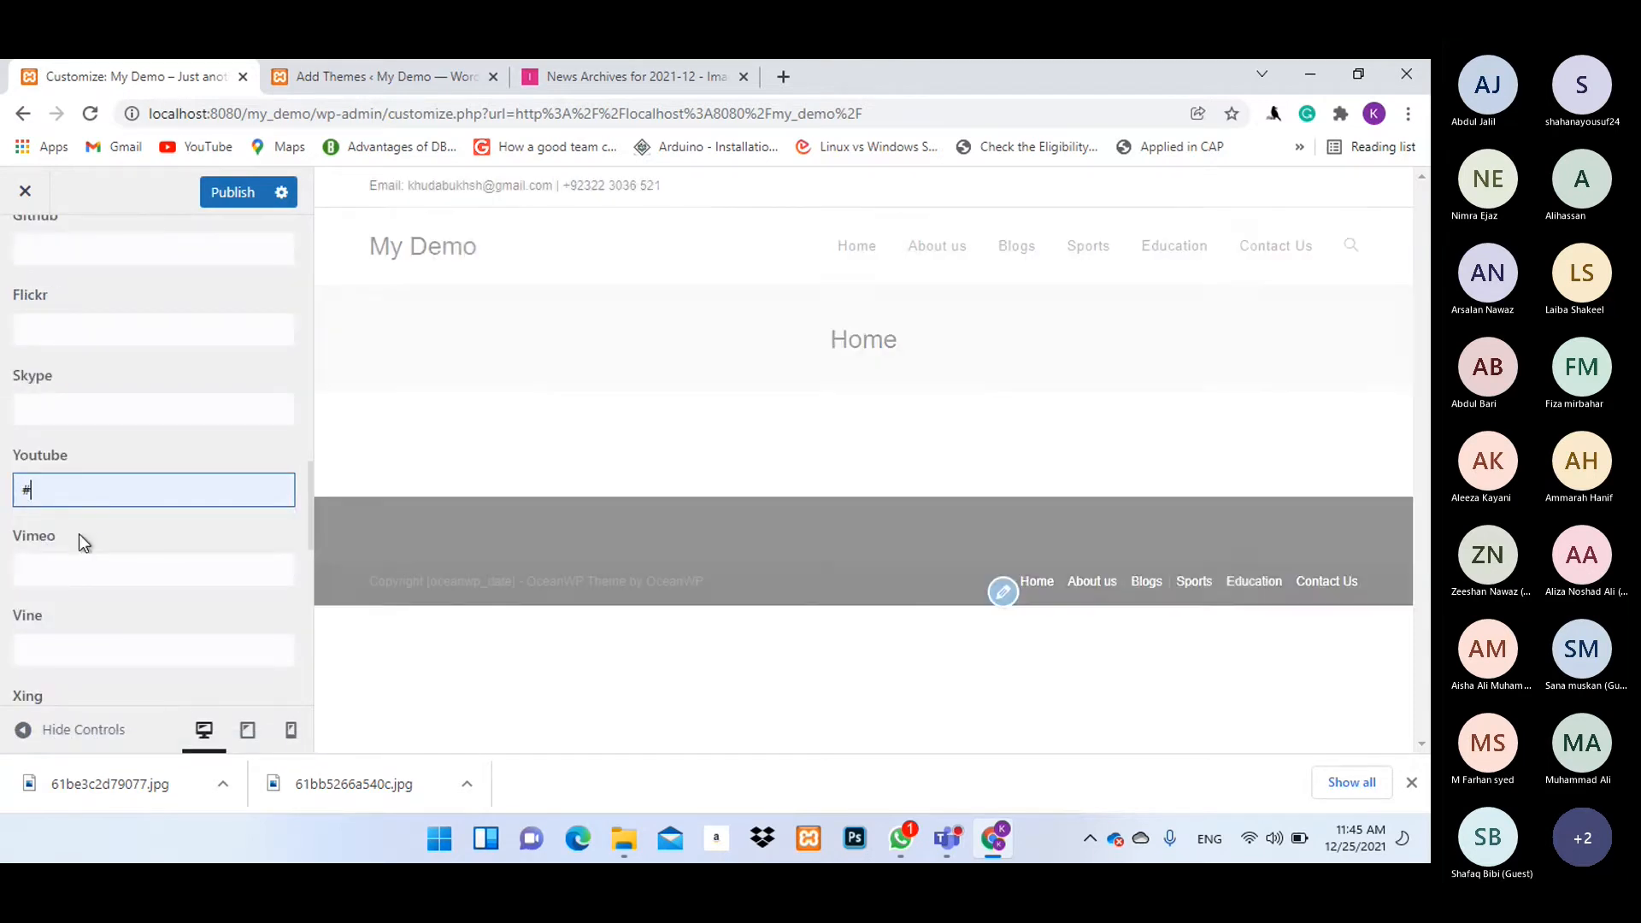
scroll(210, 478, "down", 8)
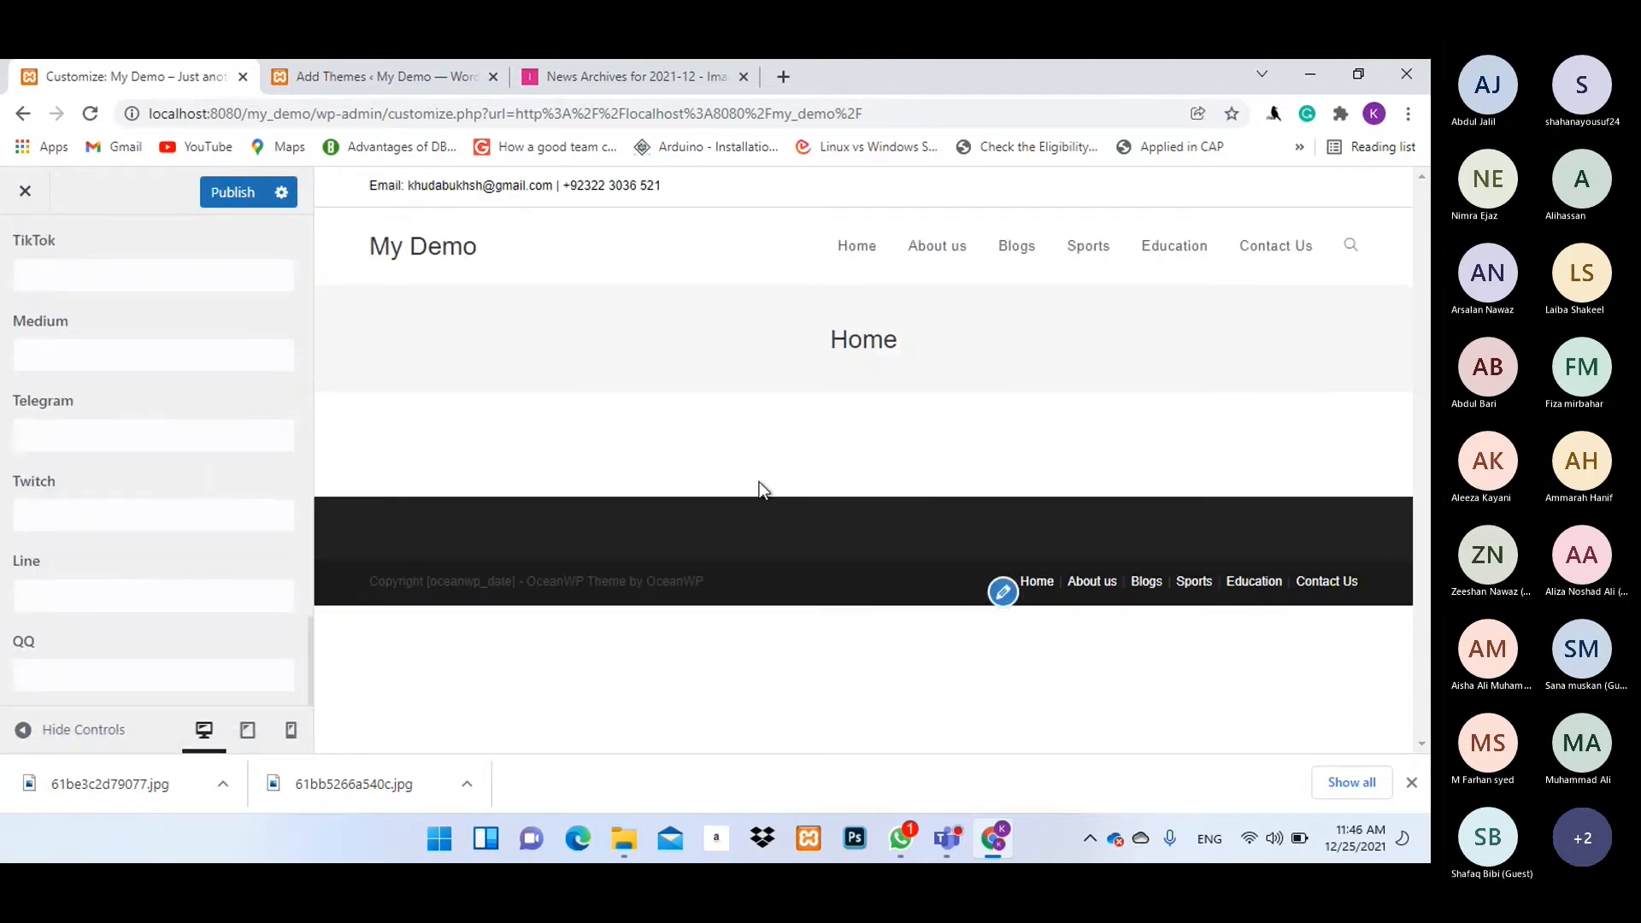
left_click(236, 195)
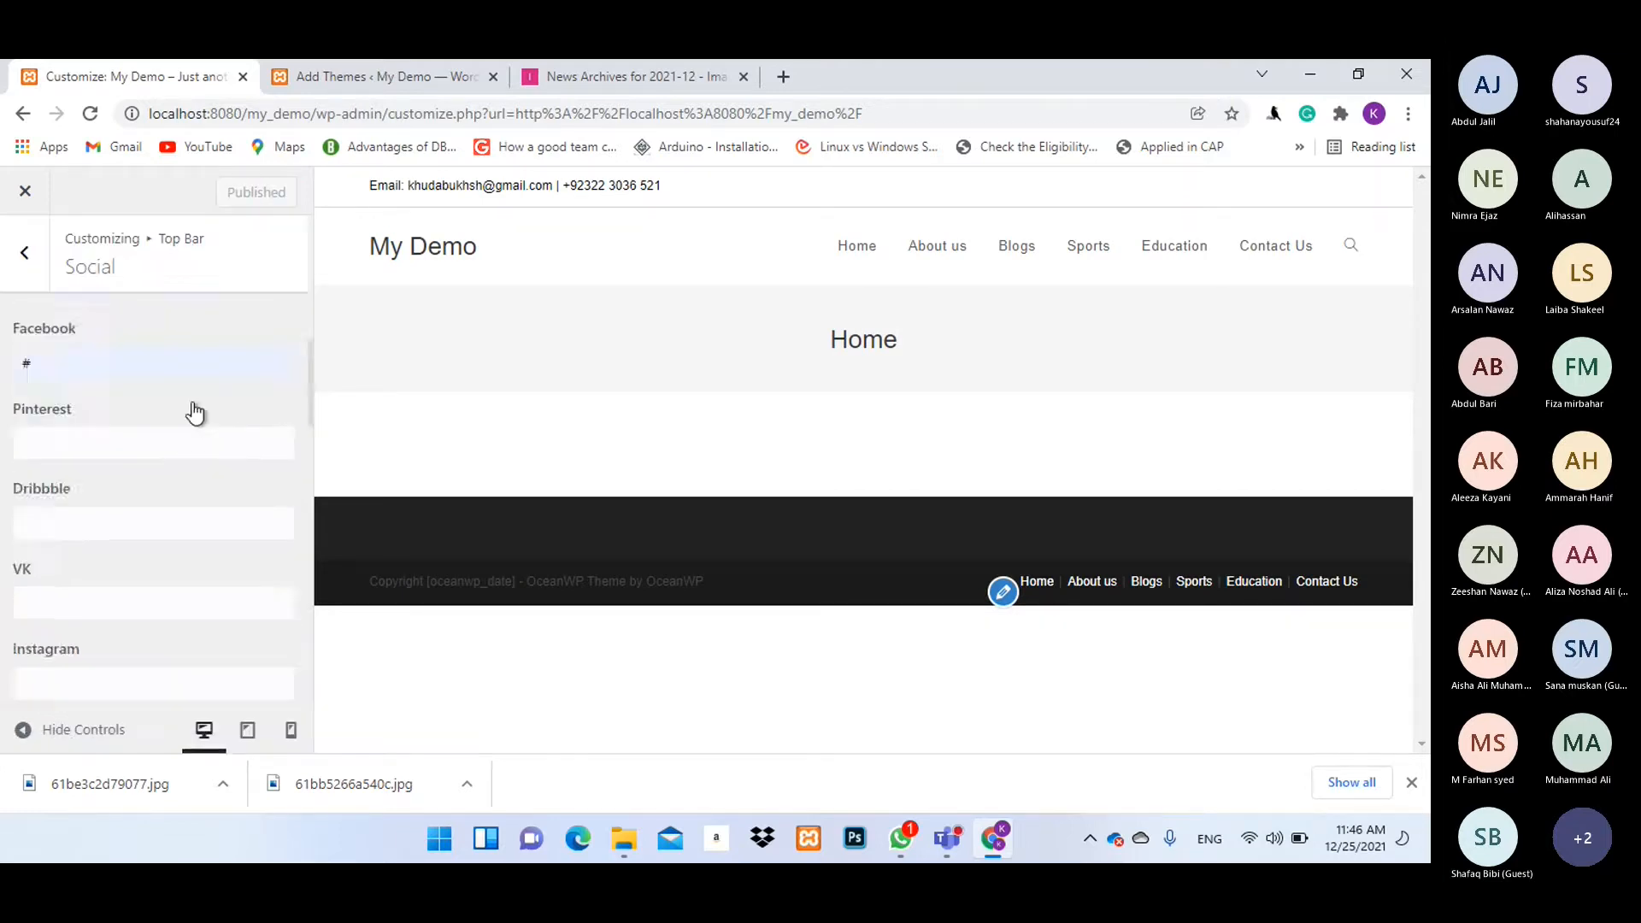
Check the Social Link Target options and set the Top Bar's visibility to Show On All Devices in its general settings.
left_click(114, 536)
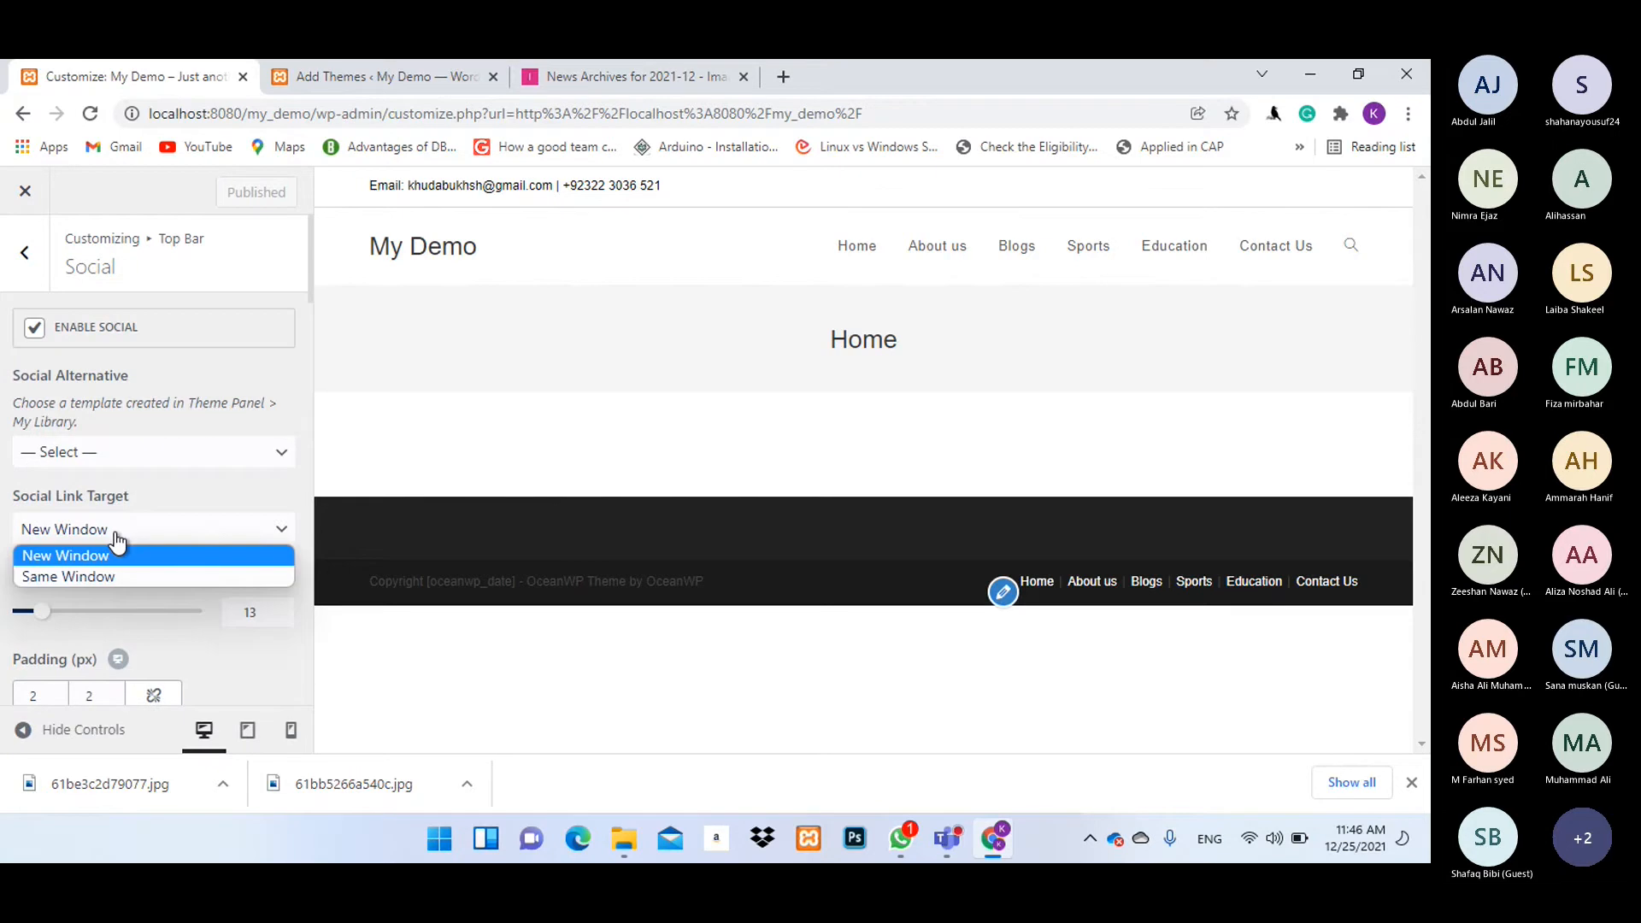
left_click(118, 538)
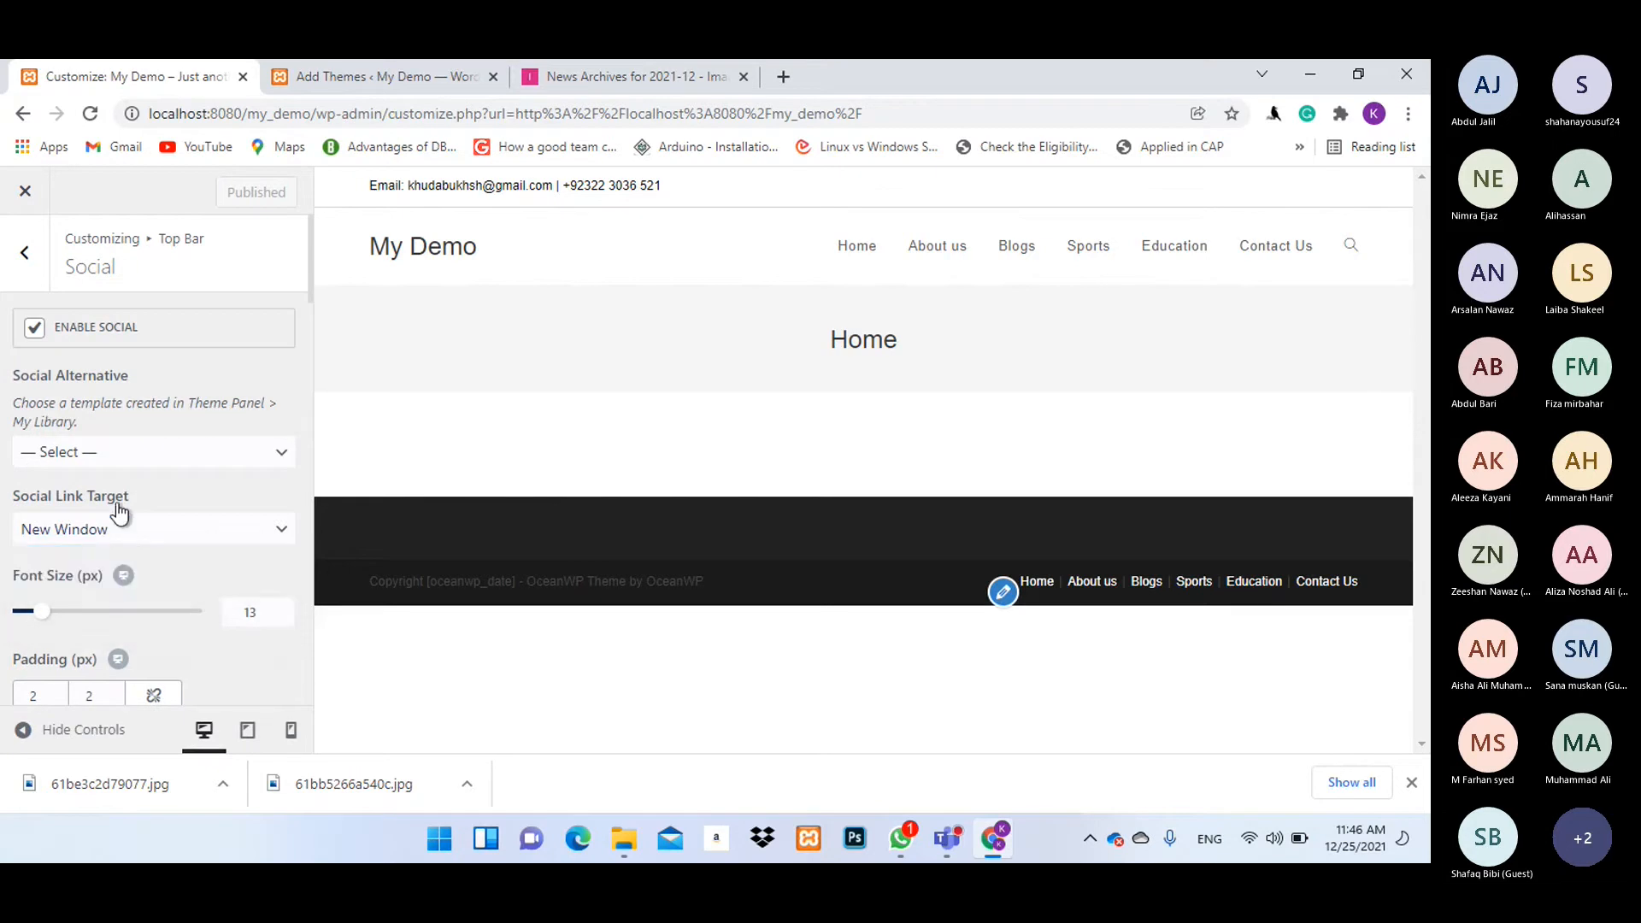
left_click(26, 266)
left_click(103, 340)
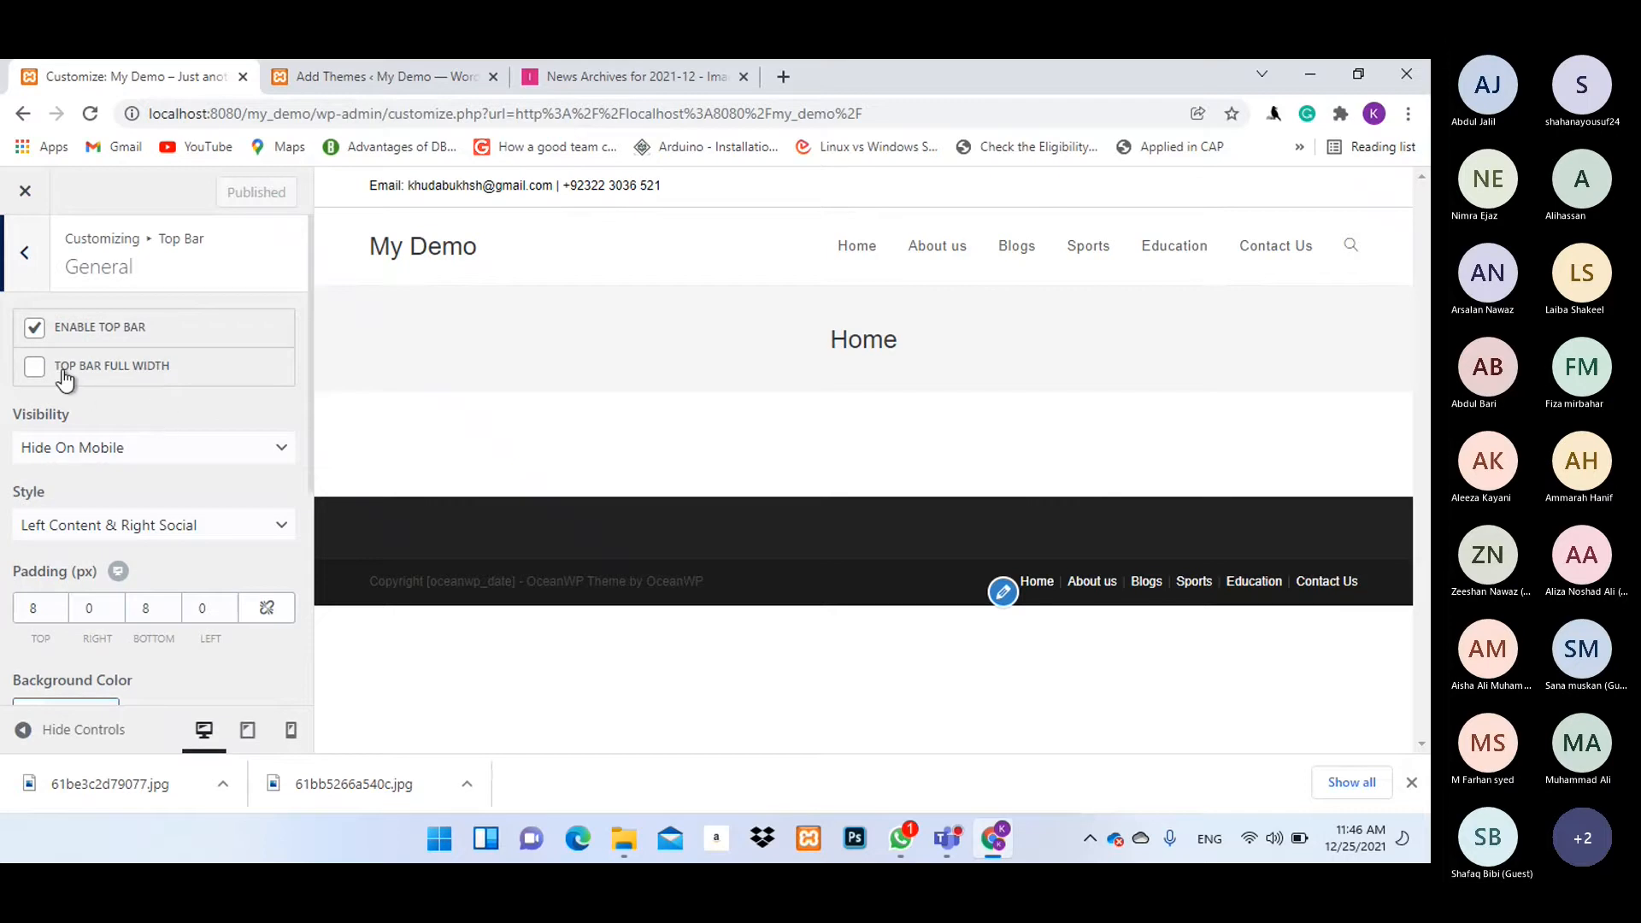
left_click(88, 447)
left_click(88, 473)
scroll(190, 398, "down", 3)
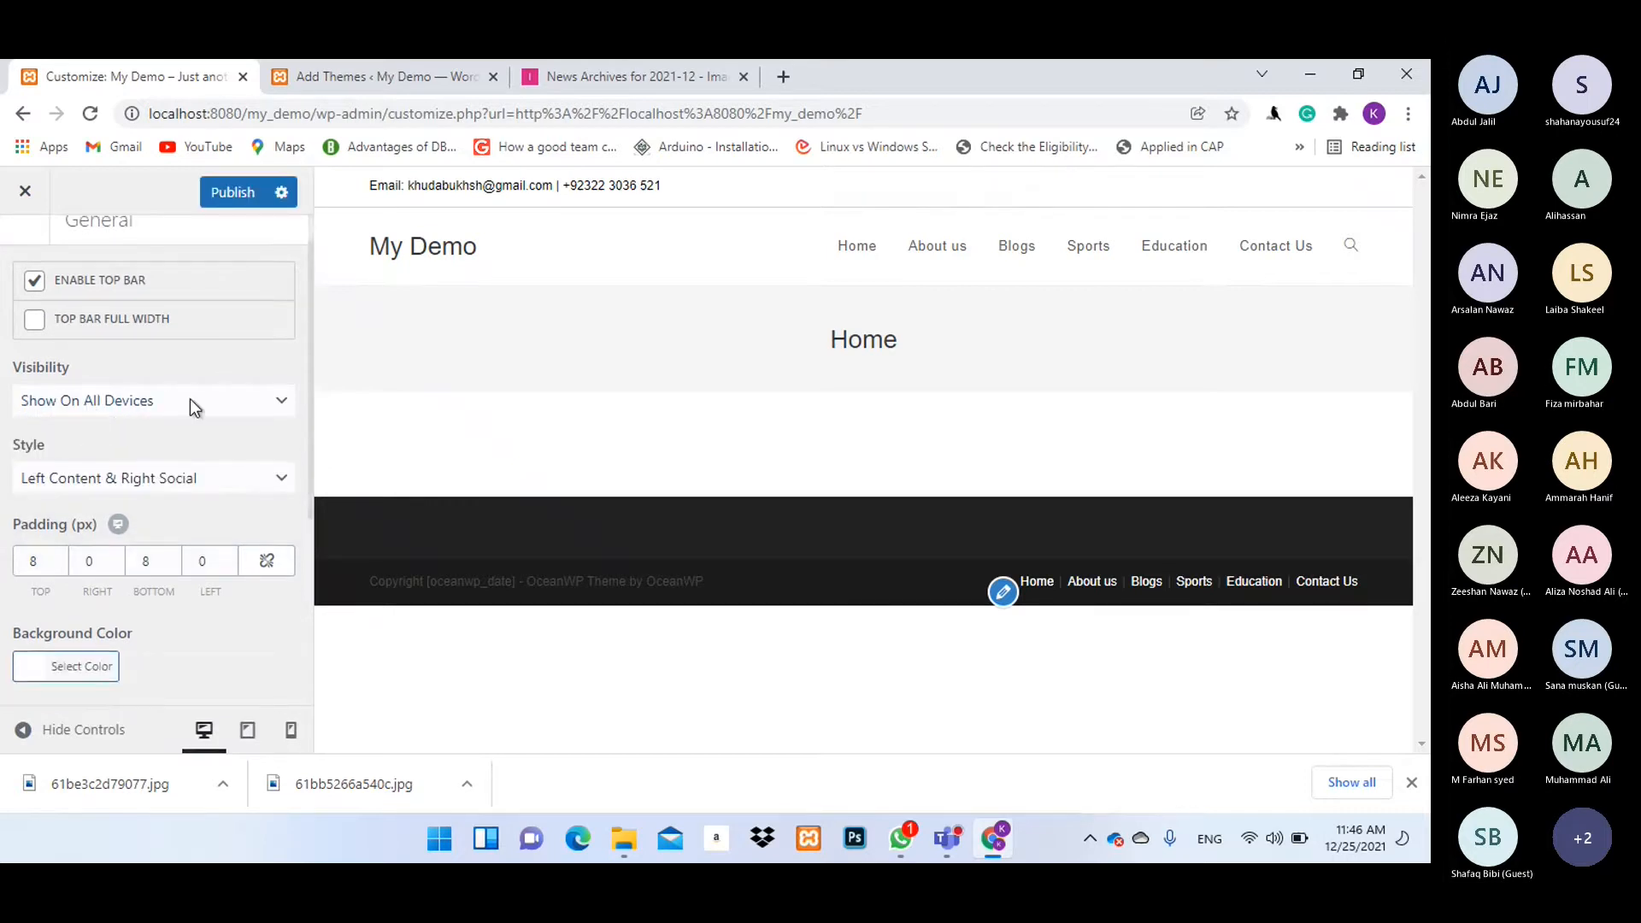
Review the Top Bar's general color options and compare its Content text and template setting with the site preview.
scroll(190, 398, "down", 2)
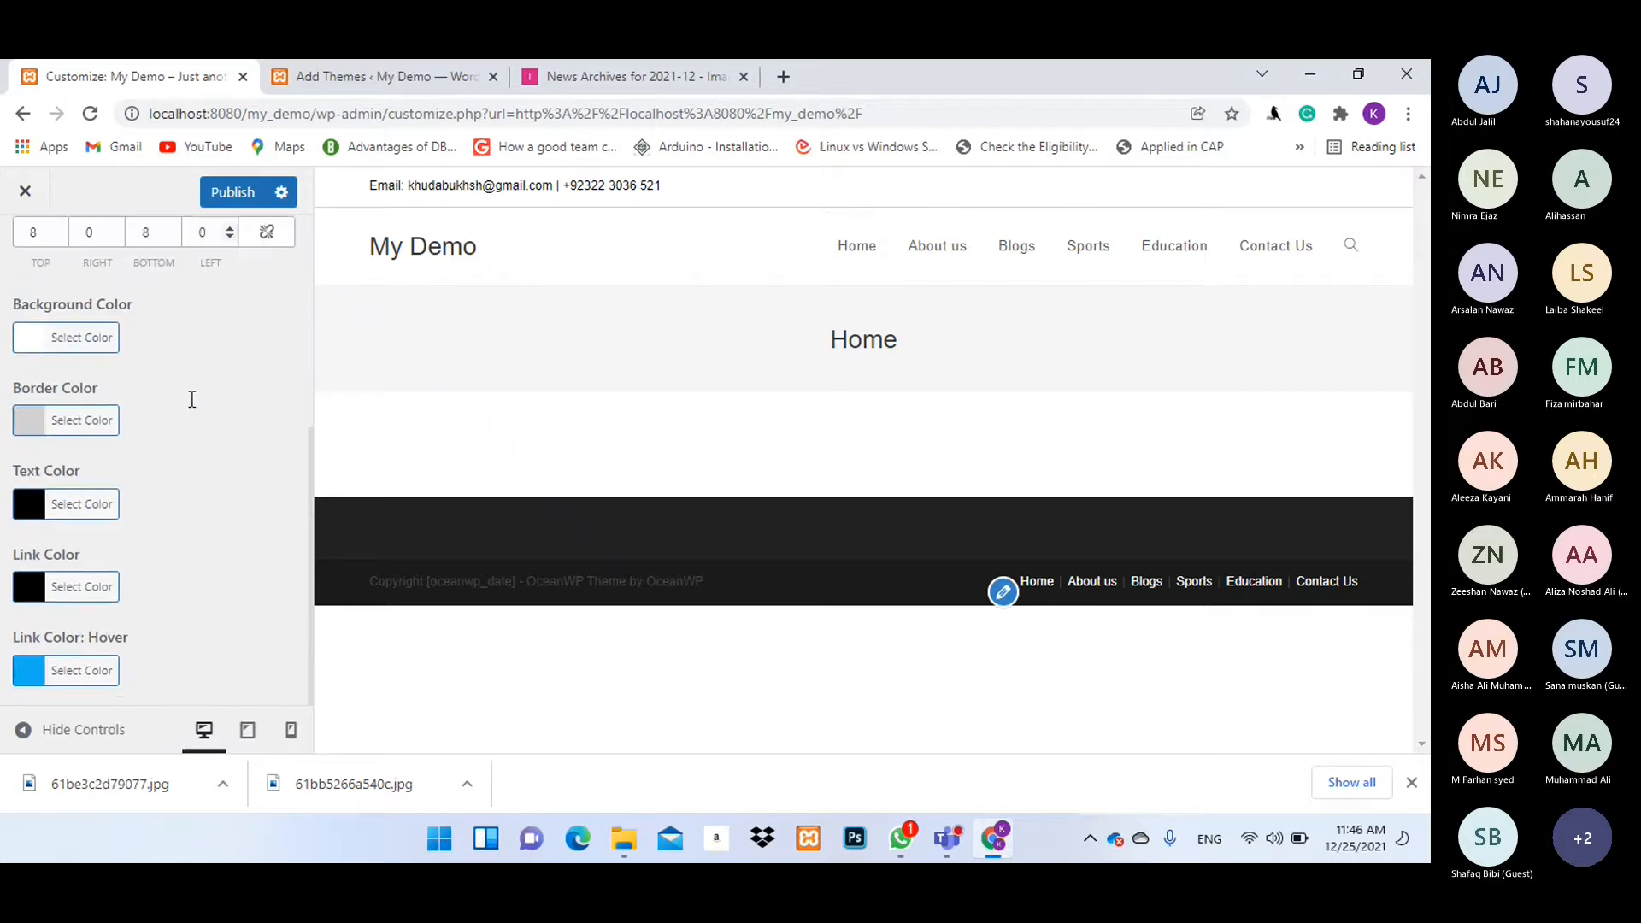
scroll(189, 398, "up", 5)
left_click(29, 266)
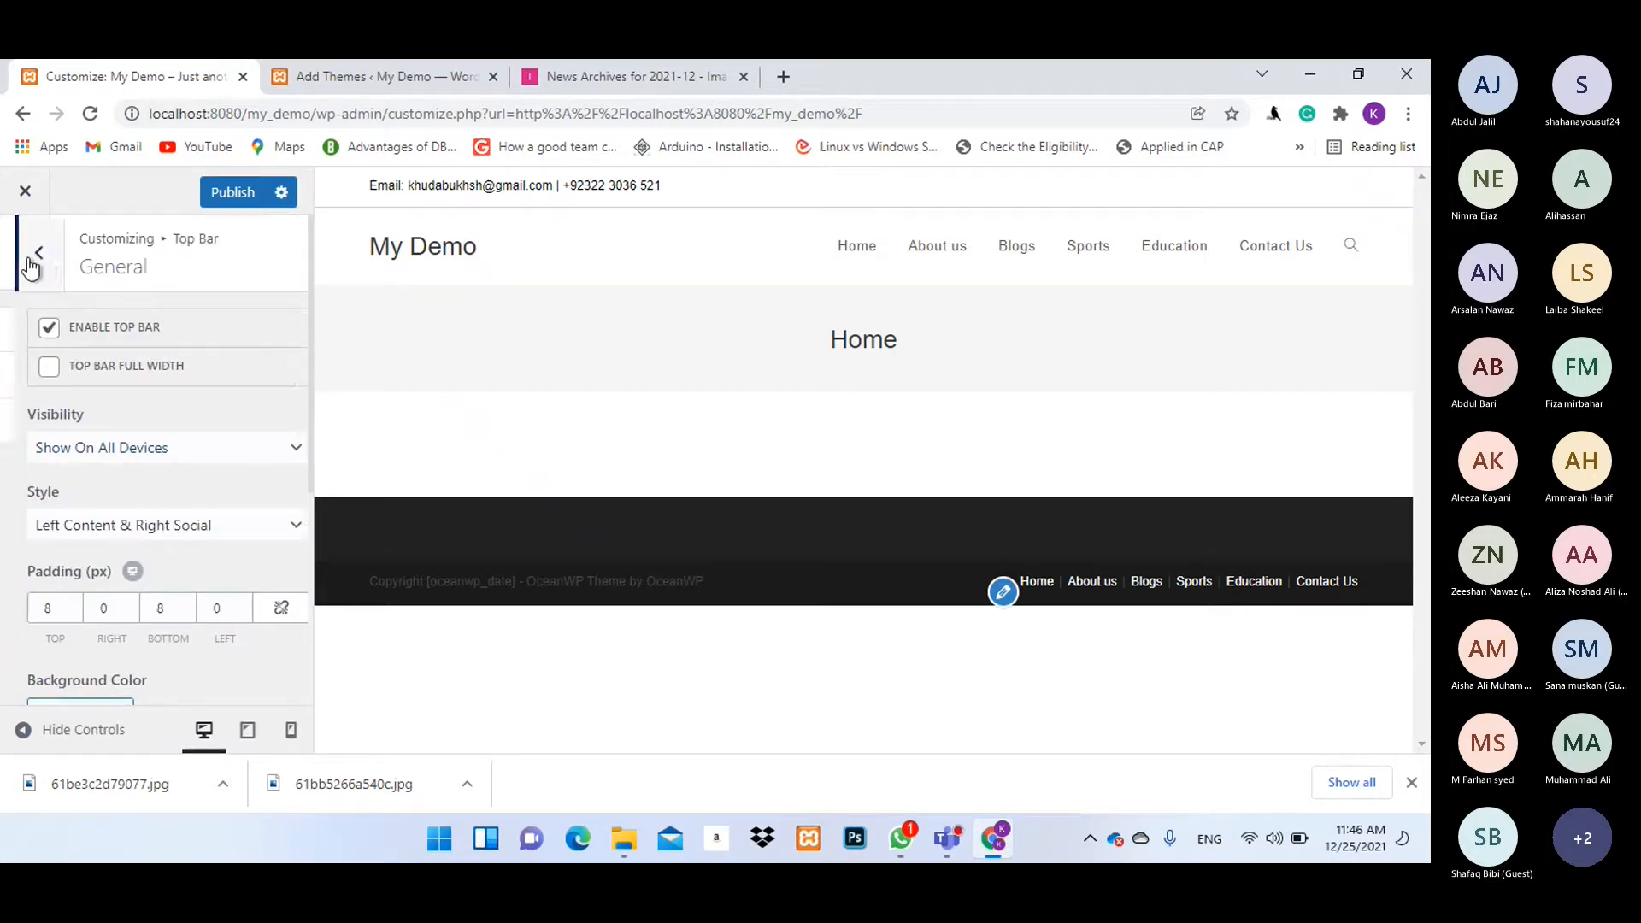
left_click(139, 376)
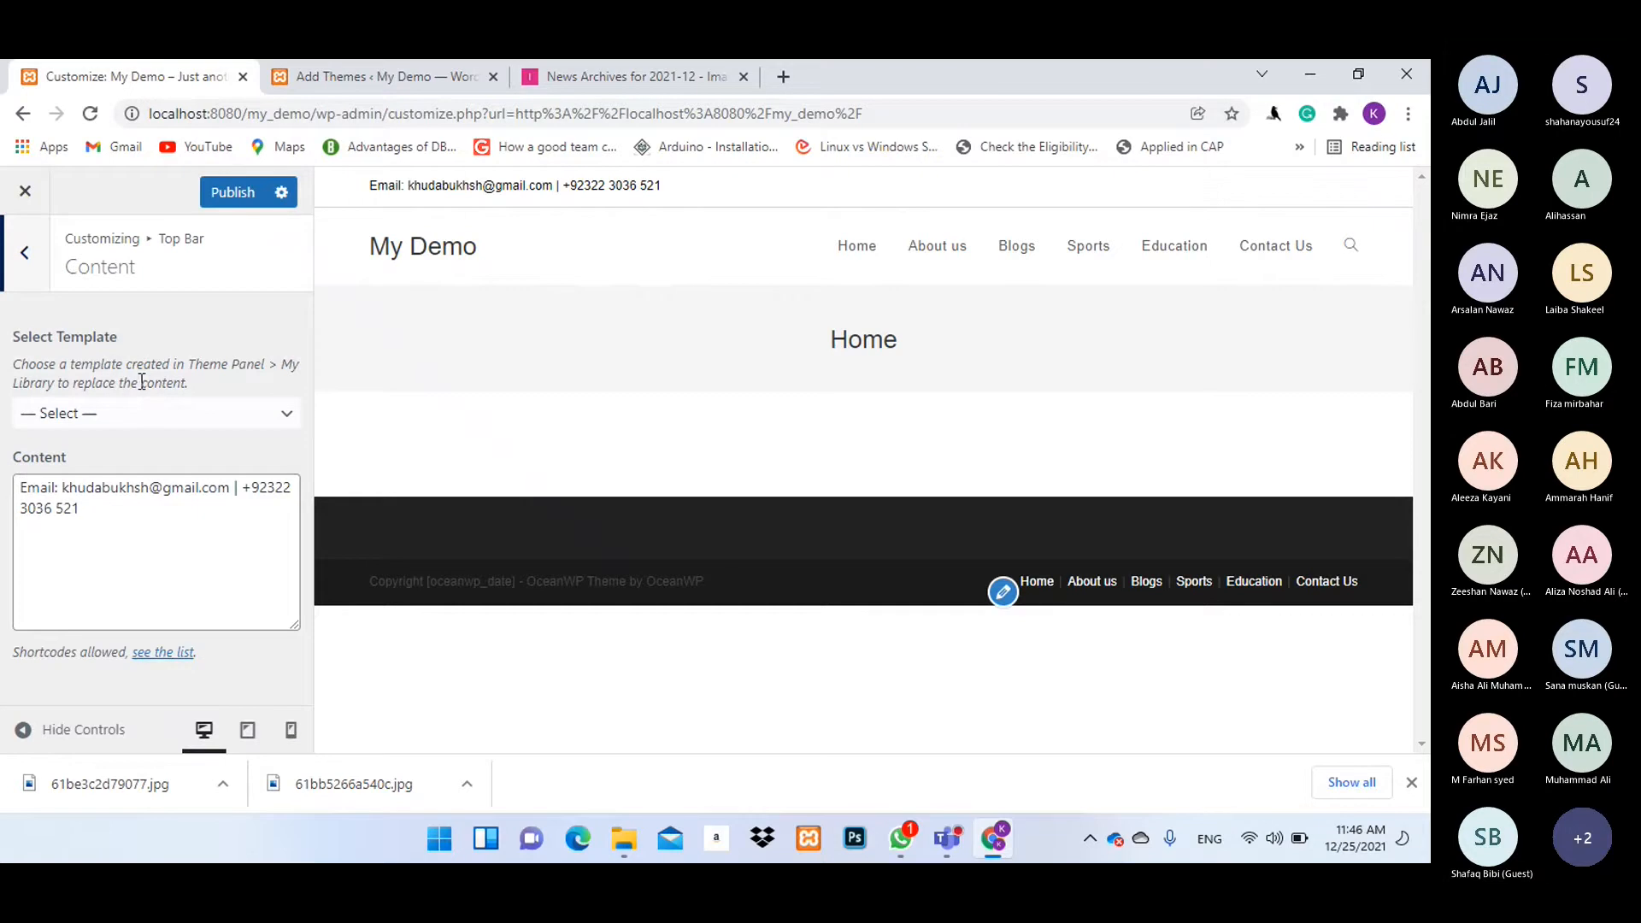
left_click_drag(119, 519, 5, 472)
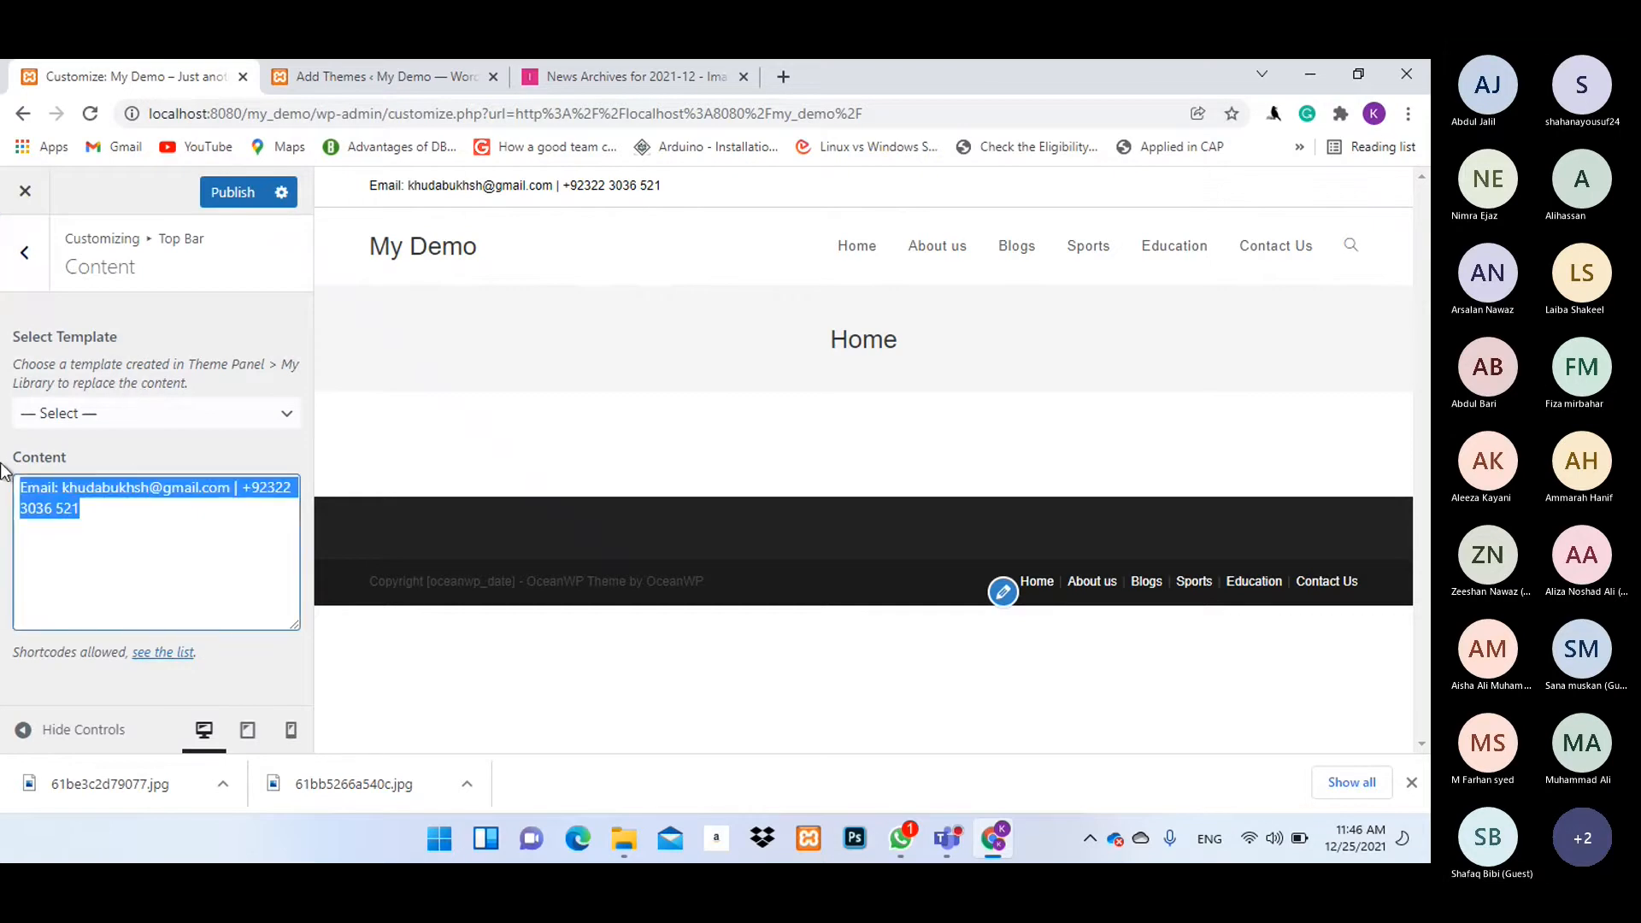
left_click_drag(662, 187, 357, 191)
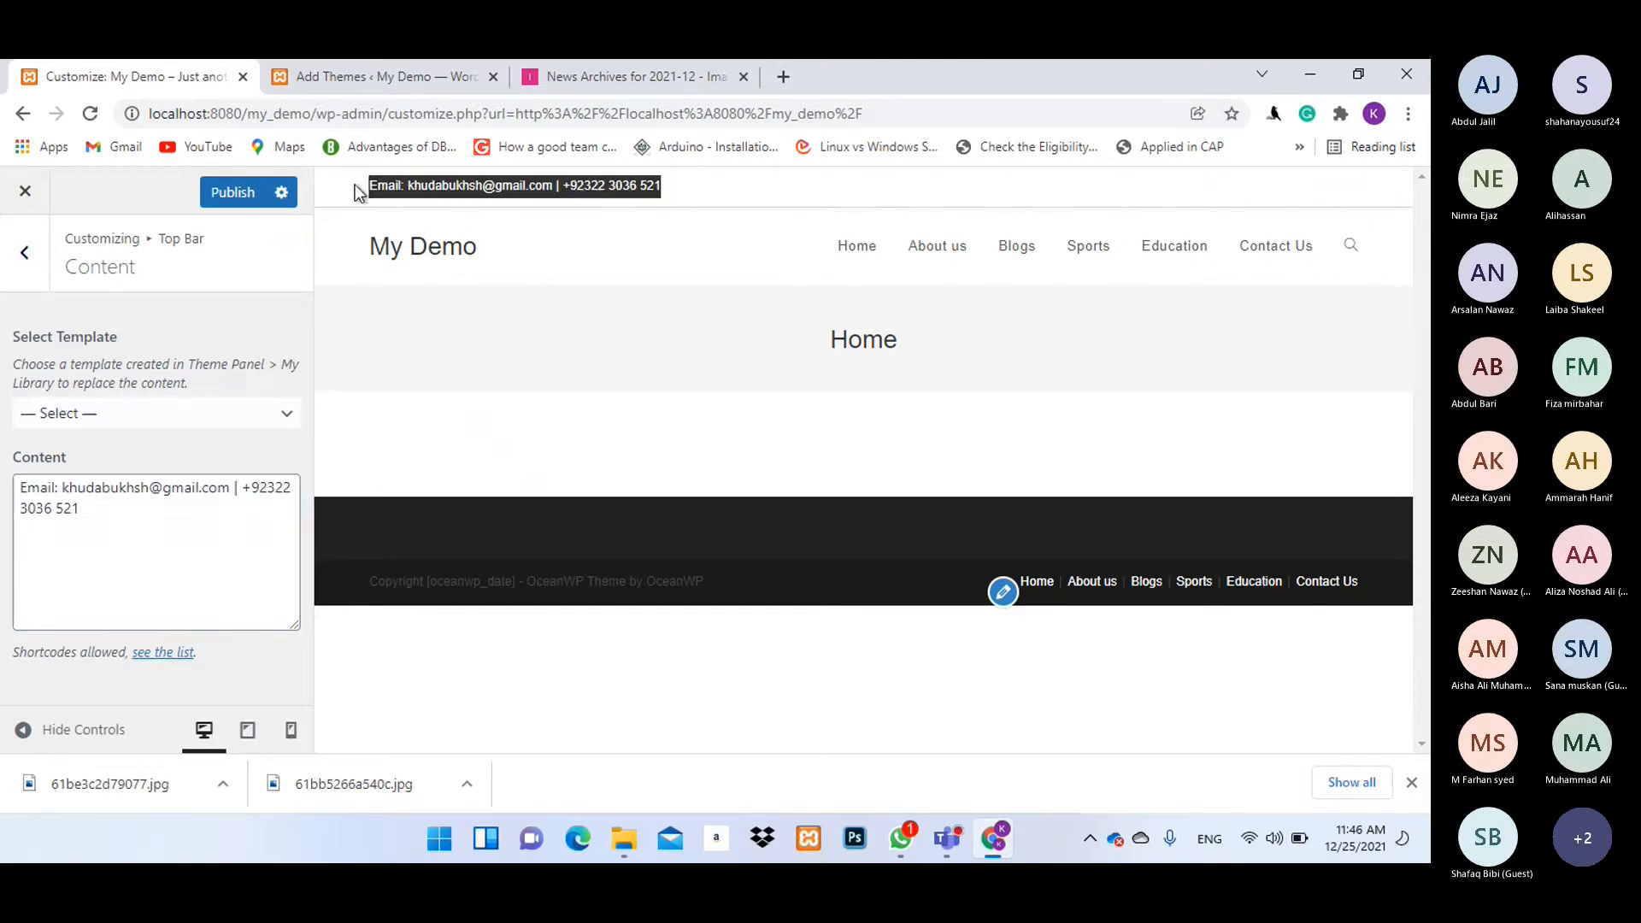
left_click(409, 201)
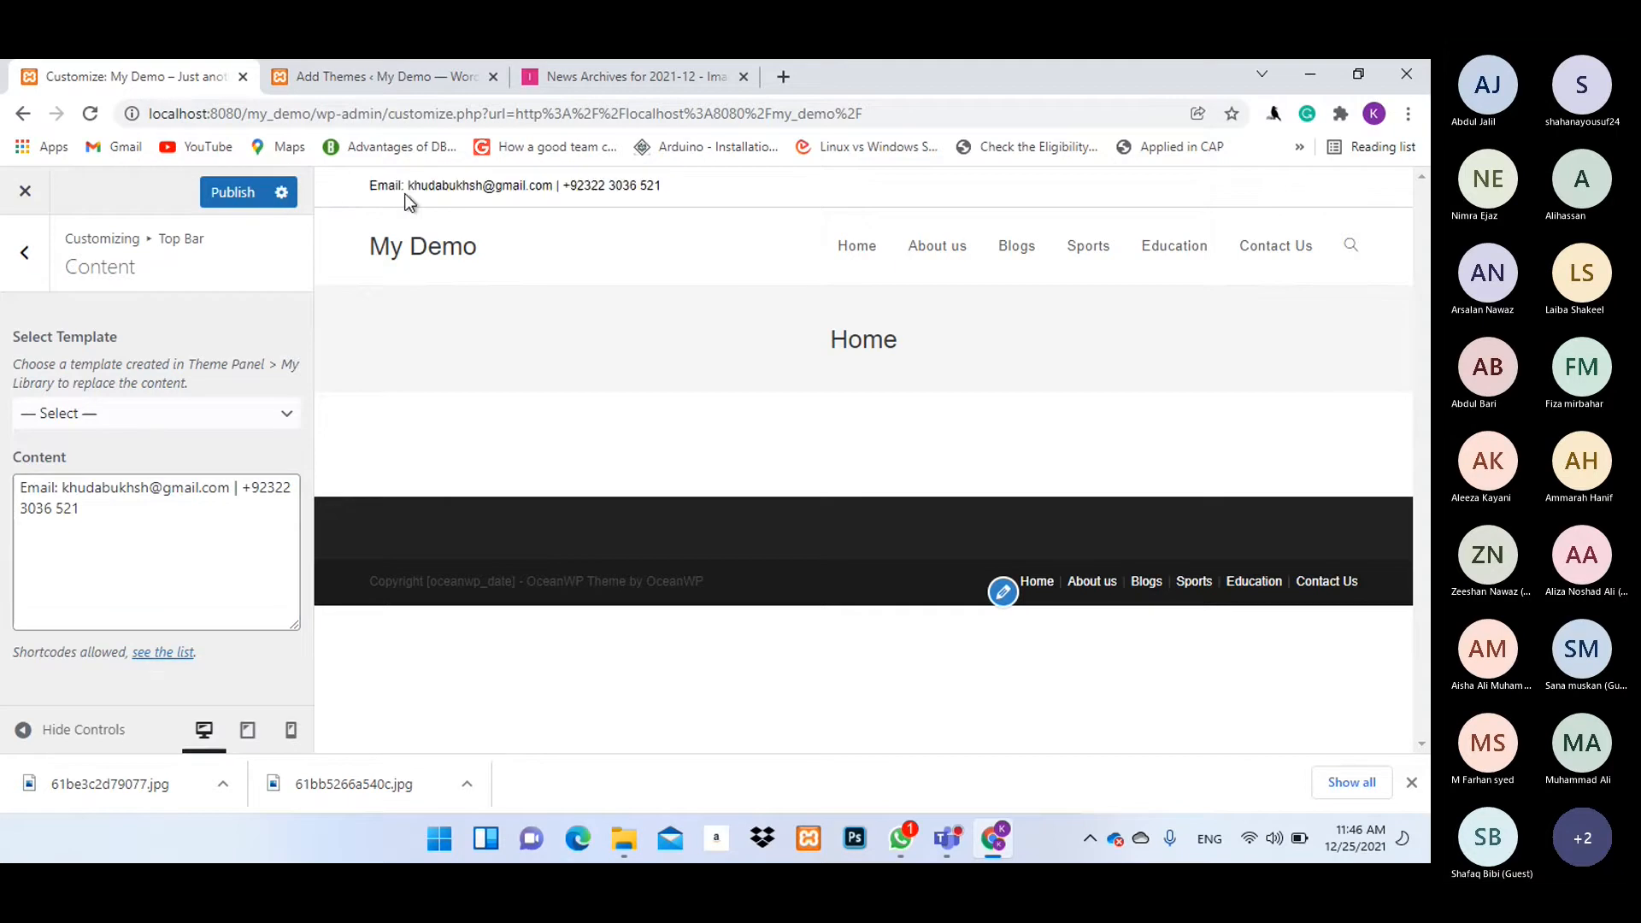
left_click_drag(102, 504, 347, 362)
left_click(502, 205)
left_click_drag(368, 186, 675, 183)
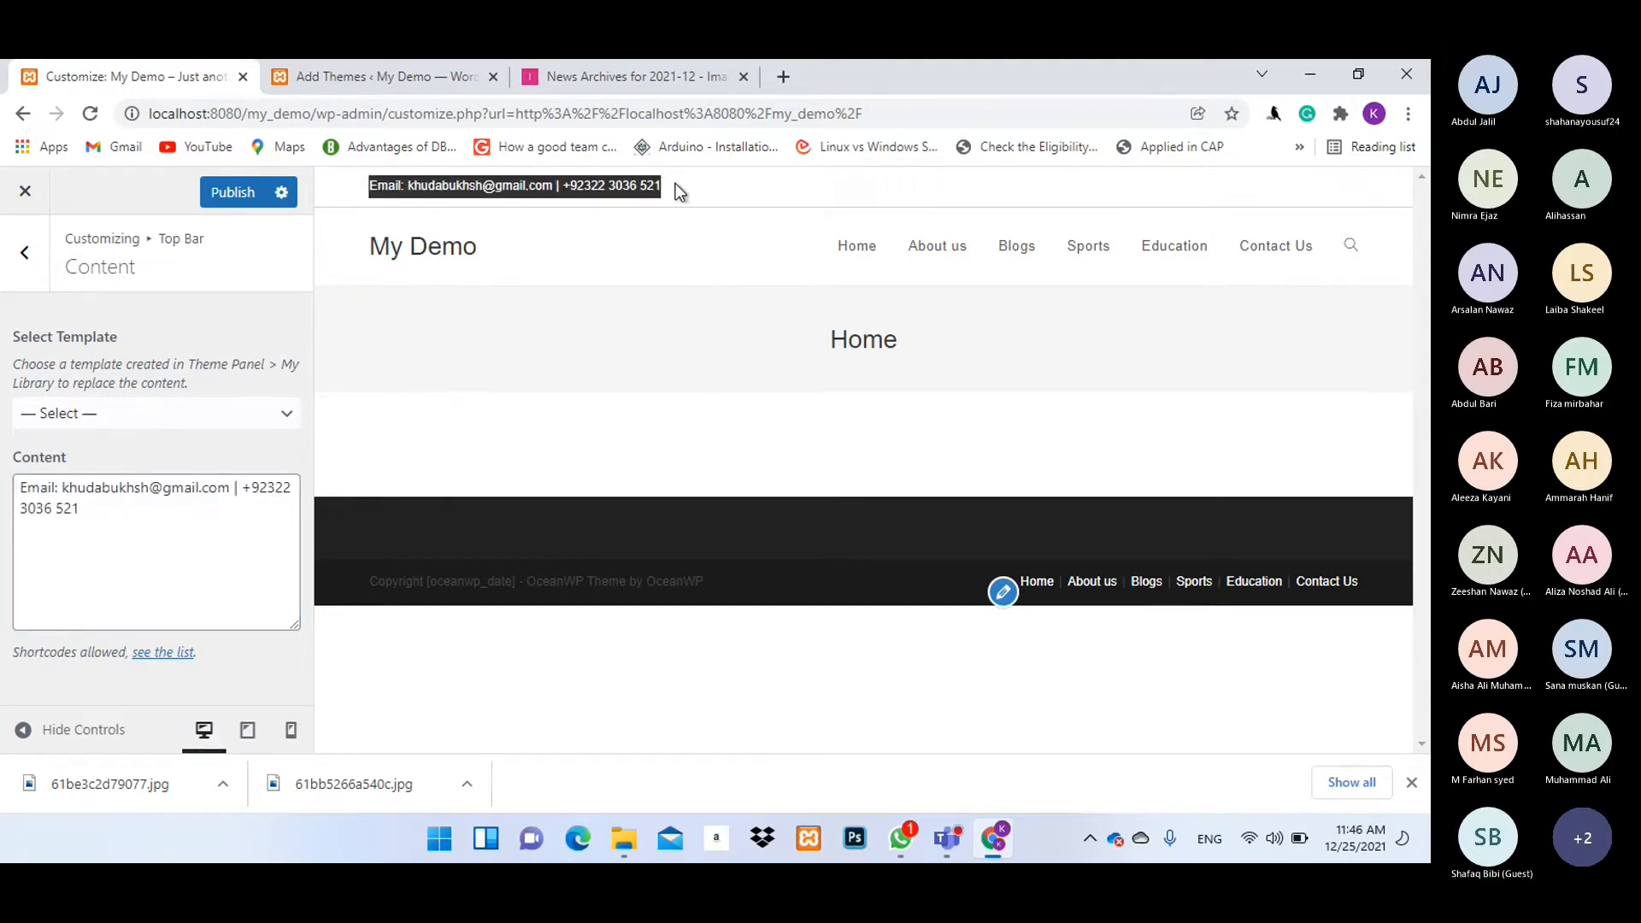
left_click(157, 413)
left_click(157, 413)
Try red #dd3333 as the Top Bar's Social Links Color and settle on blue #1e73be.
left_click(31, 267)
left_click(95, 423)
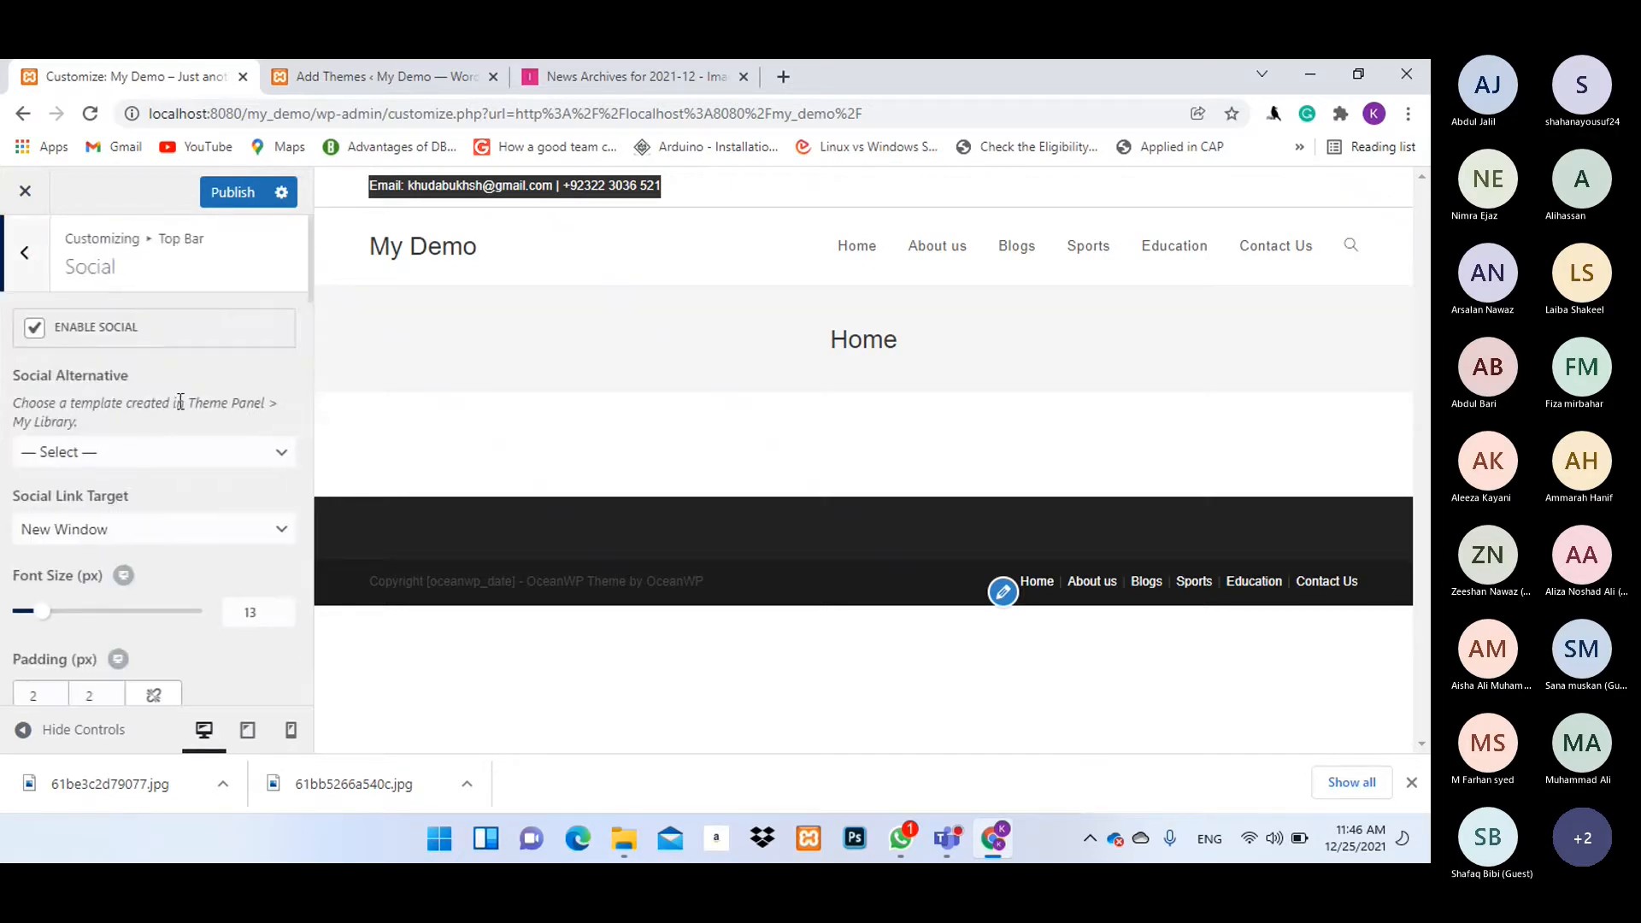
scroll(171, 428, "down", 1)
scroll(212, 425, "down", 5)
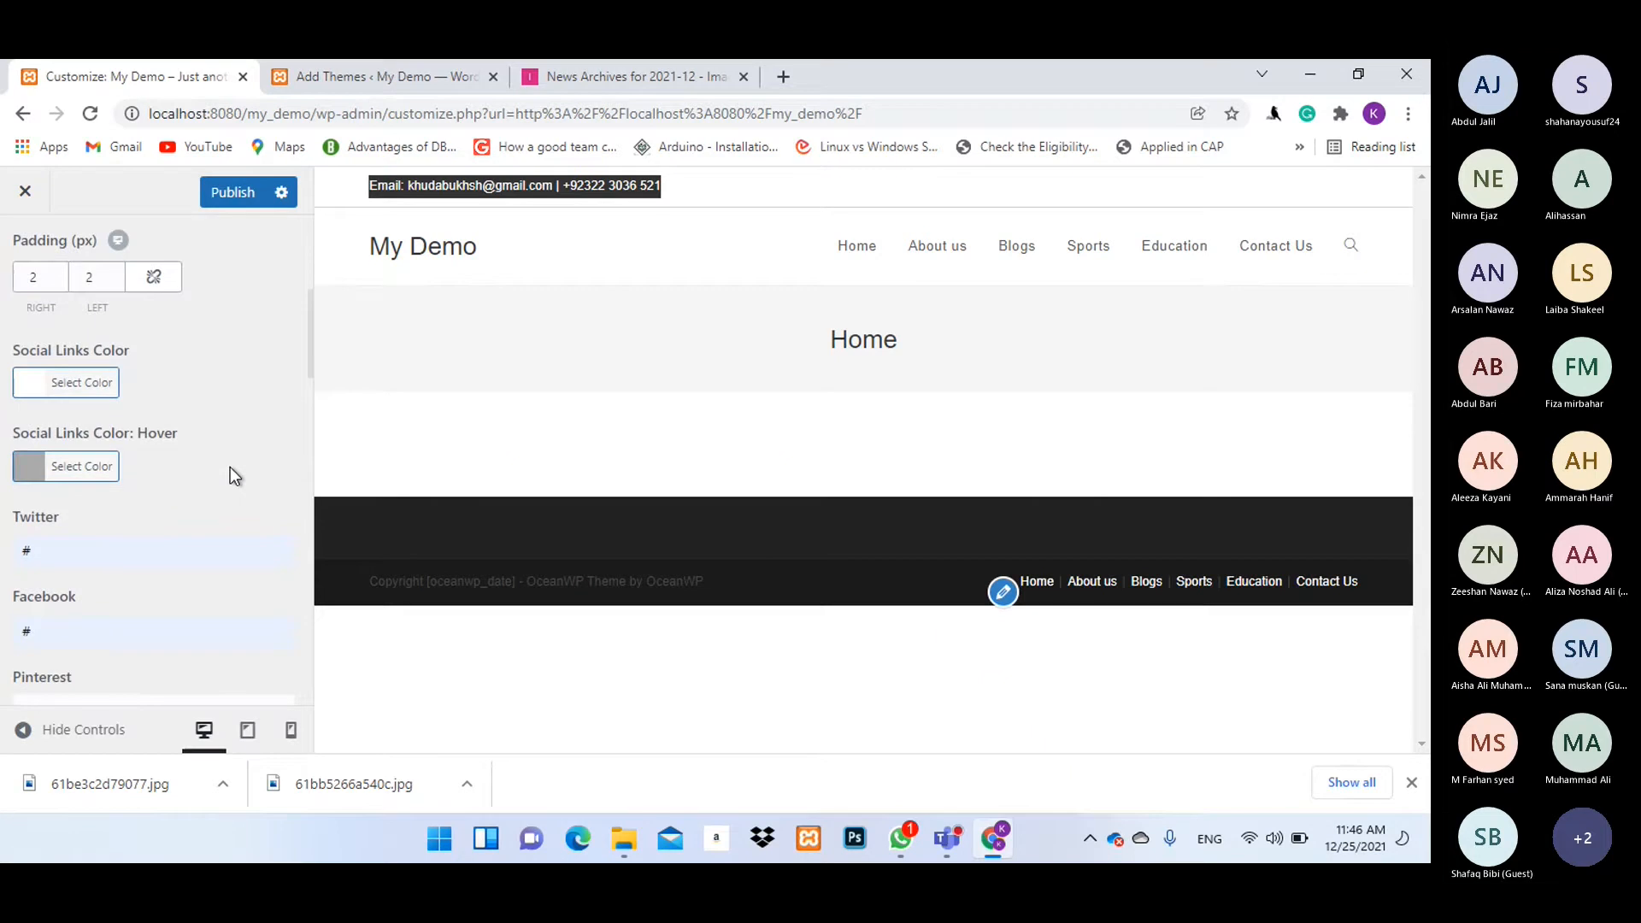
left_click(28, 384)
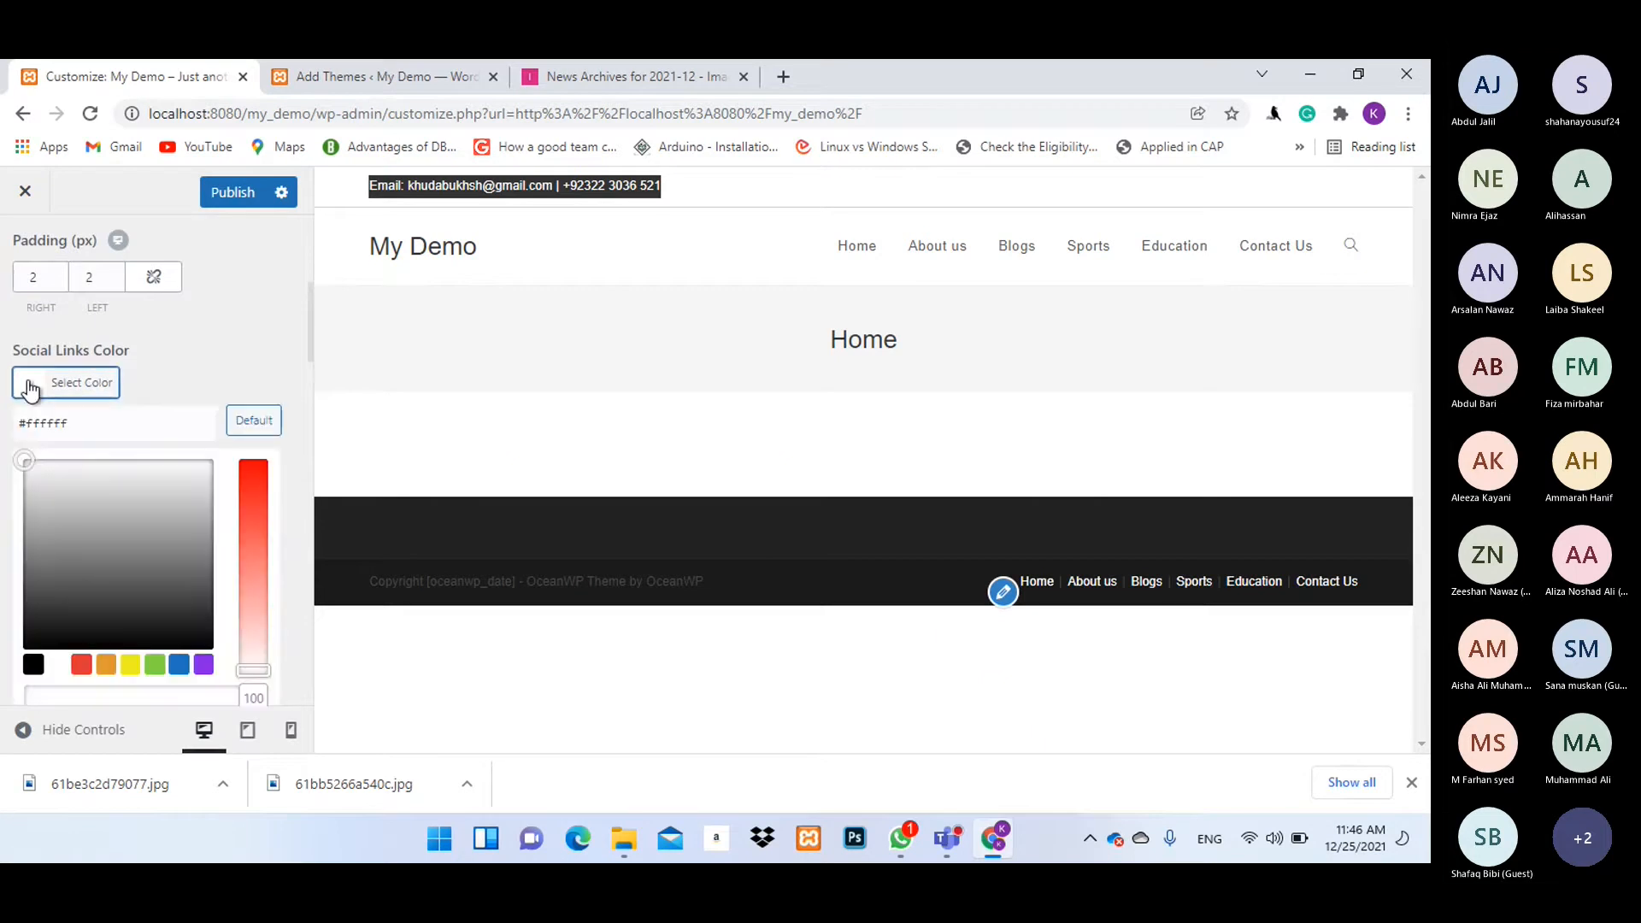
left_click(82, 667)
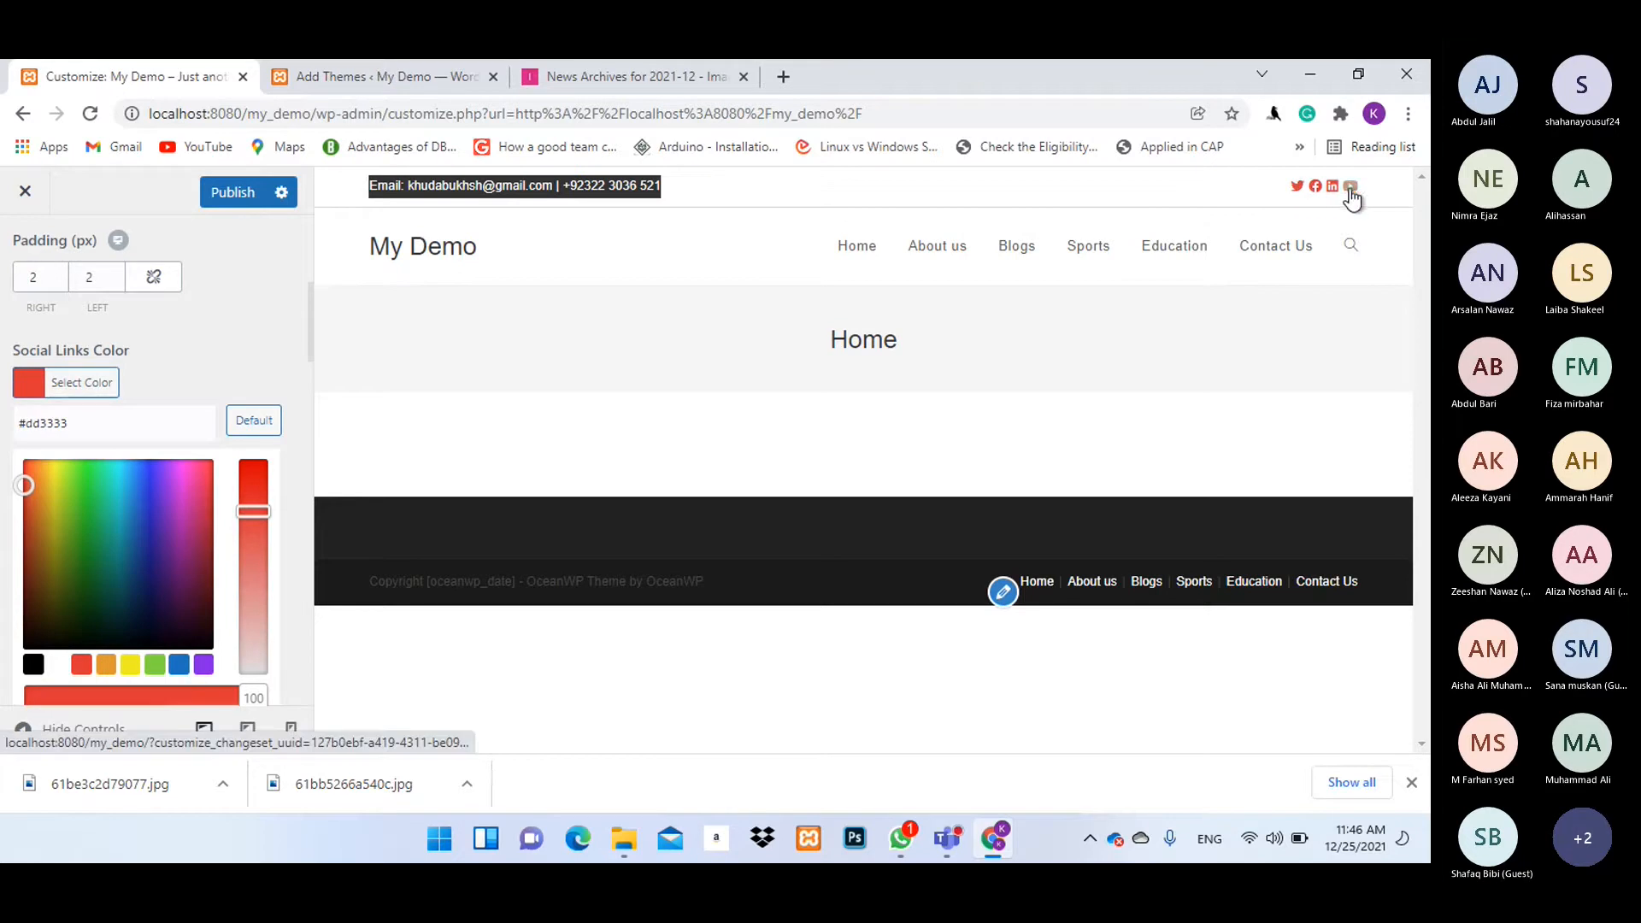
left_click(242, 356)
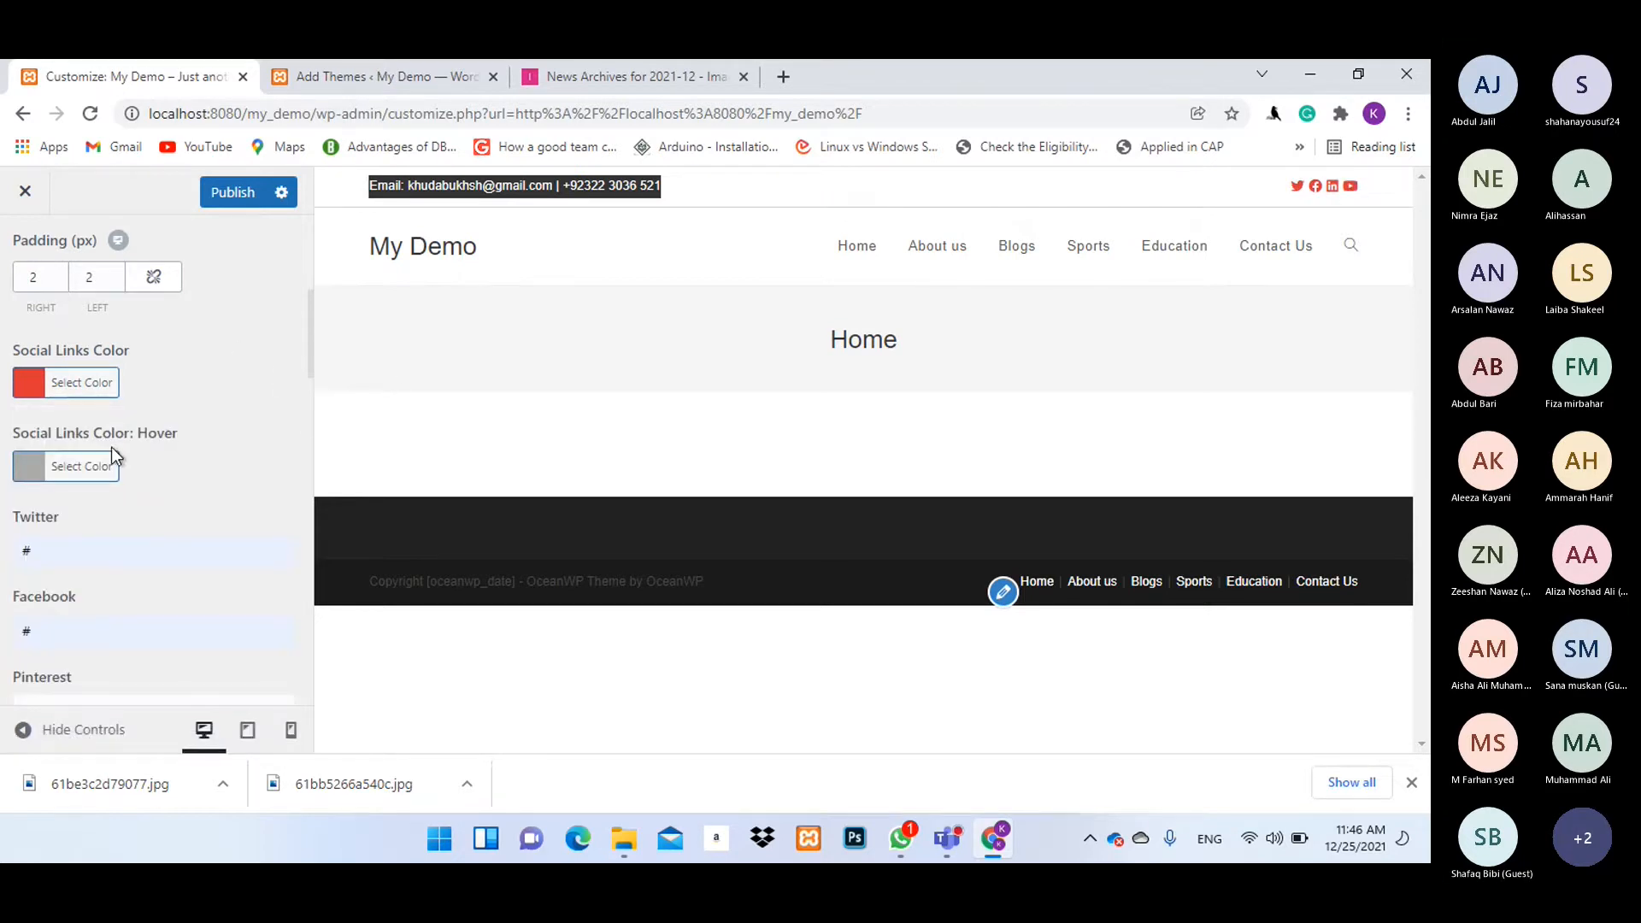
left_click(48, 391)
left_click(179, 664)
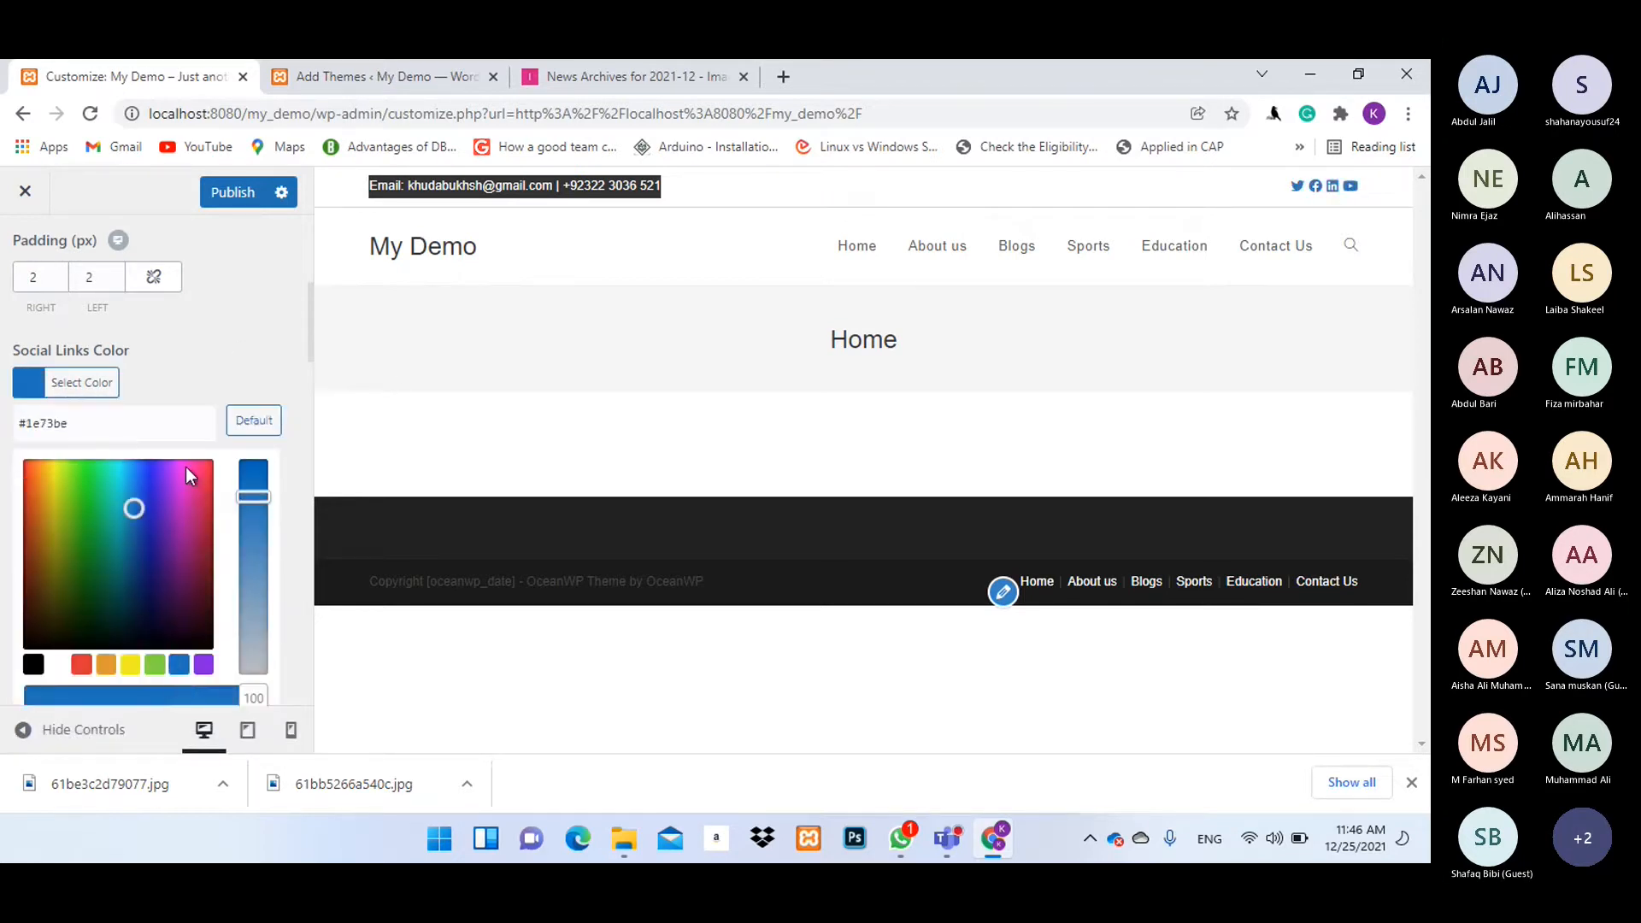
left_click(212, 333)
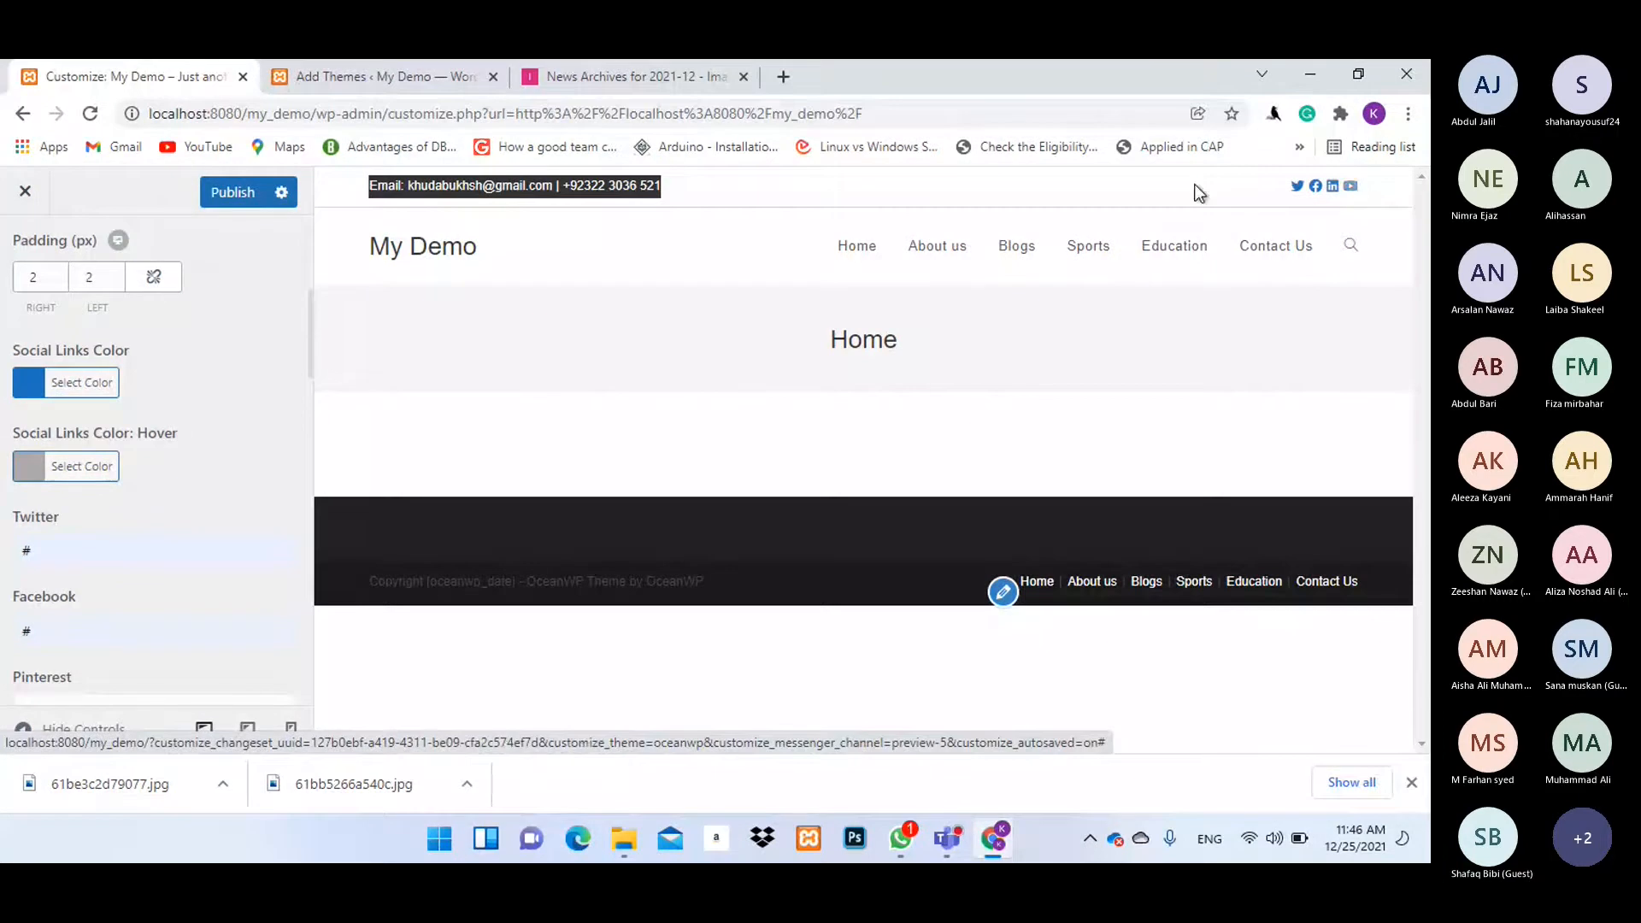
Set the Top Bar's Social Links hover color to purple #8224e3 and publish the change.
left_click(68, 466)
scroll(249, 556, "down", 2)
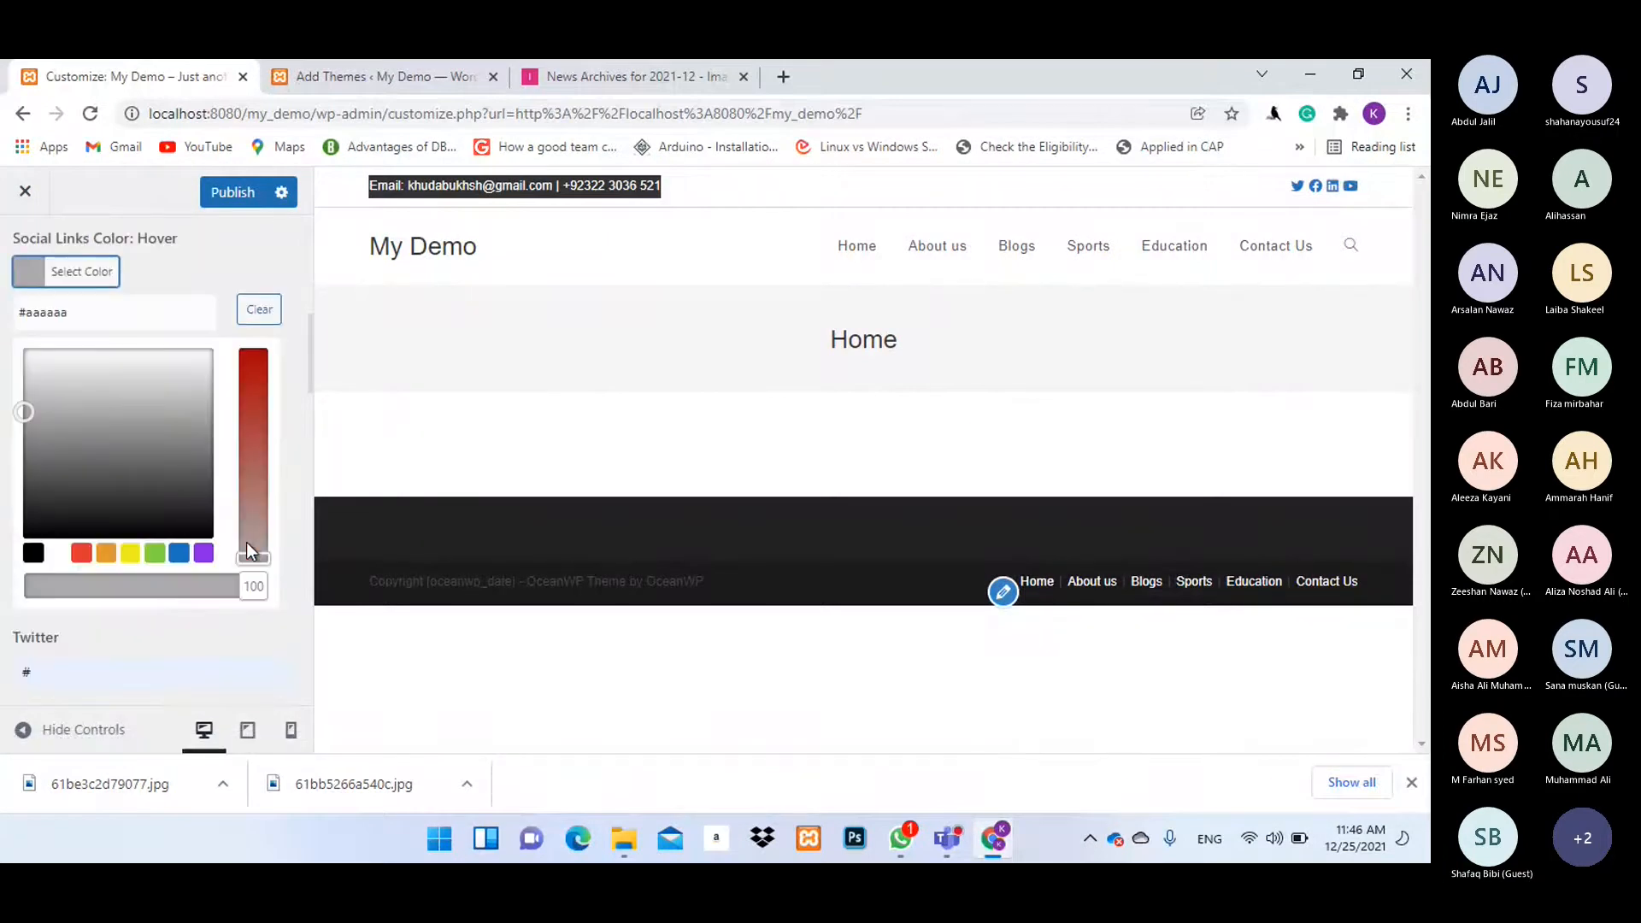
left_click(203, 538)
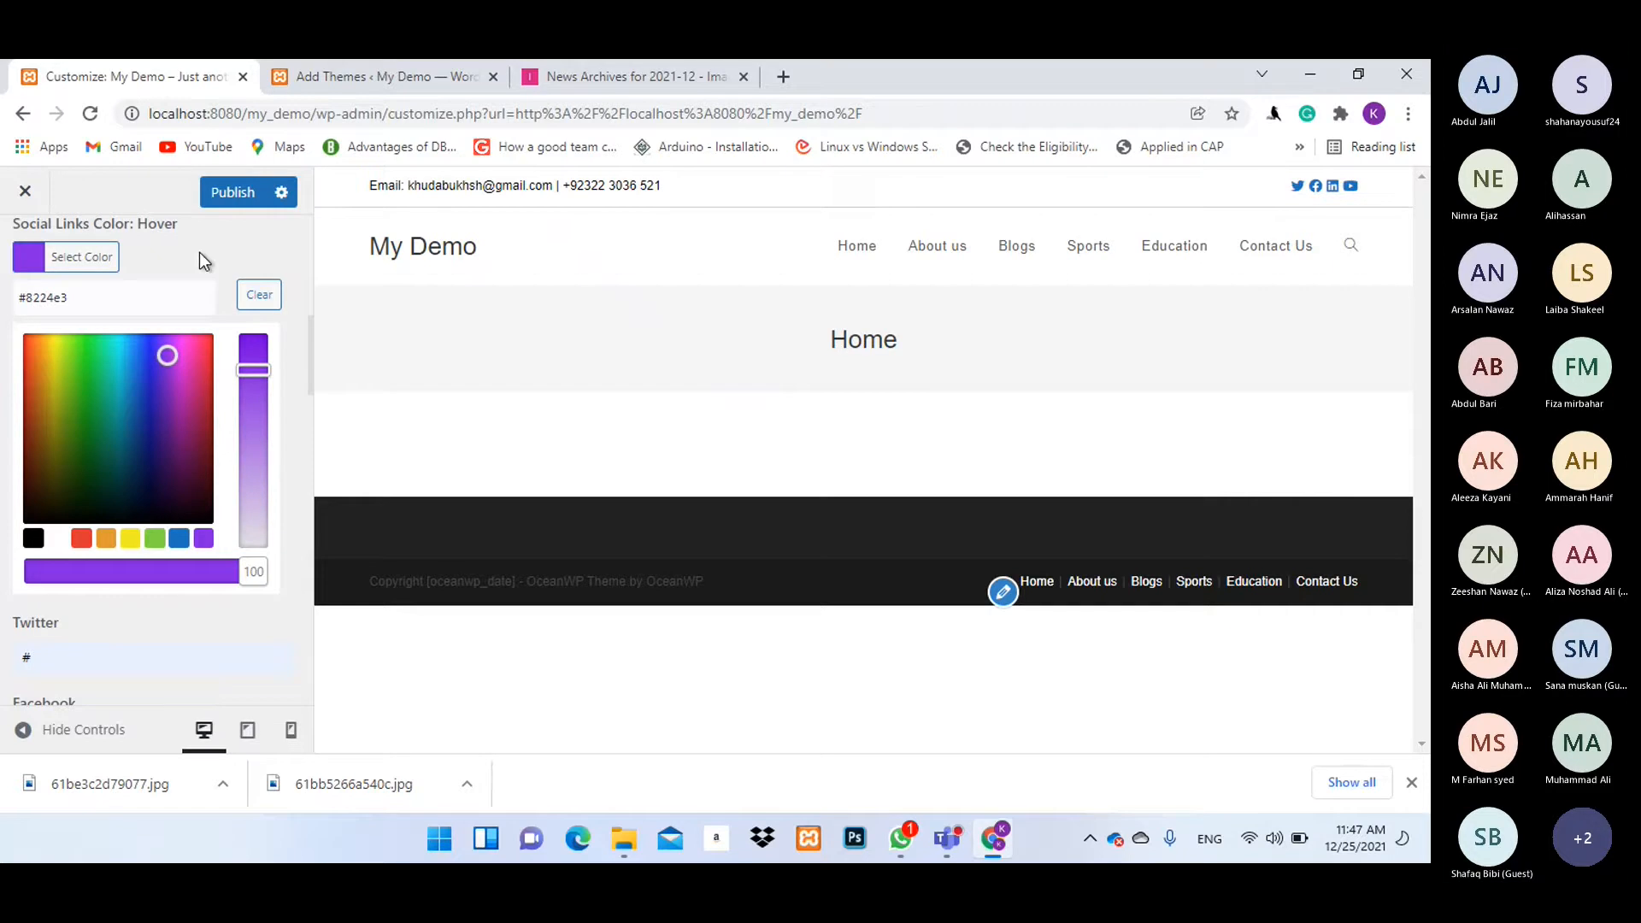
left_click(280, 431)
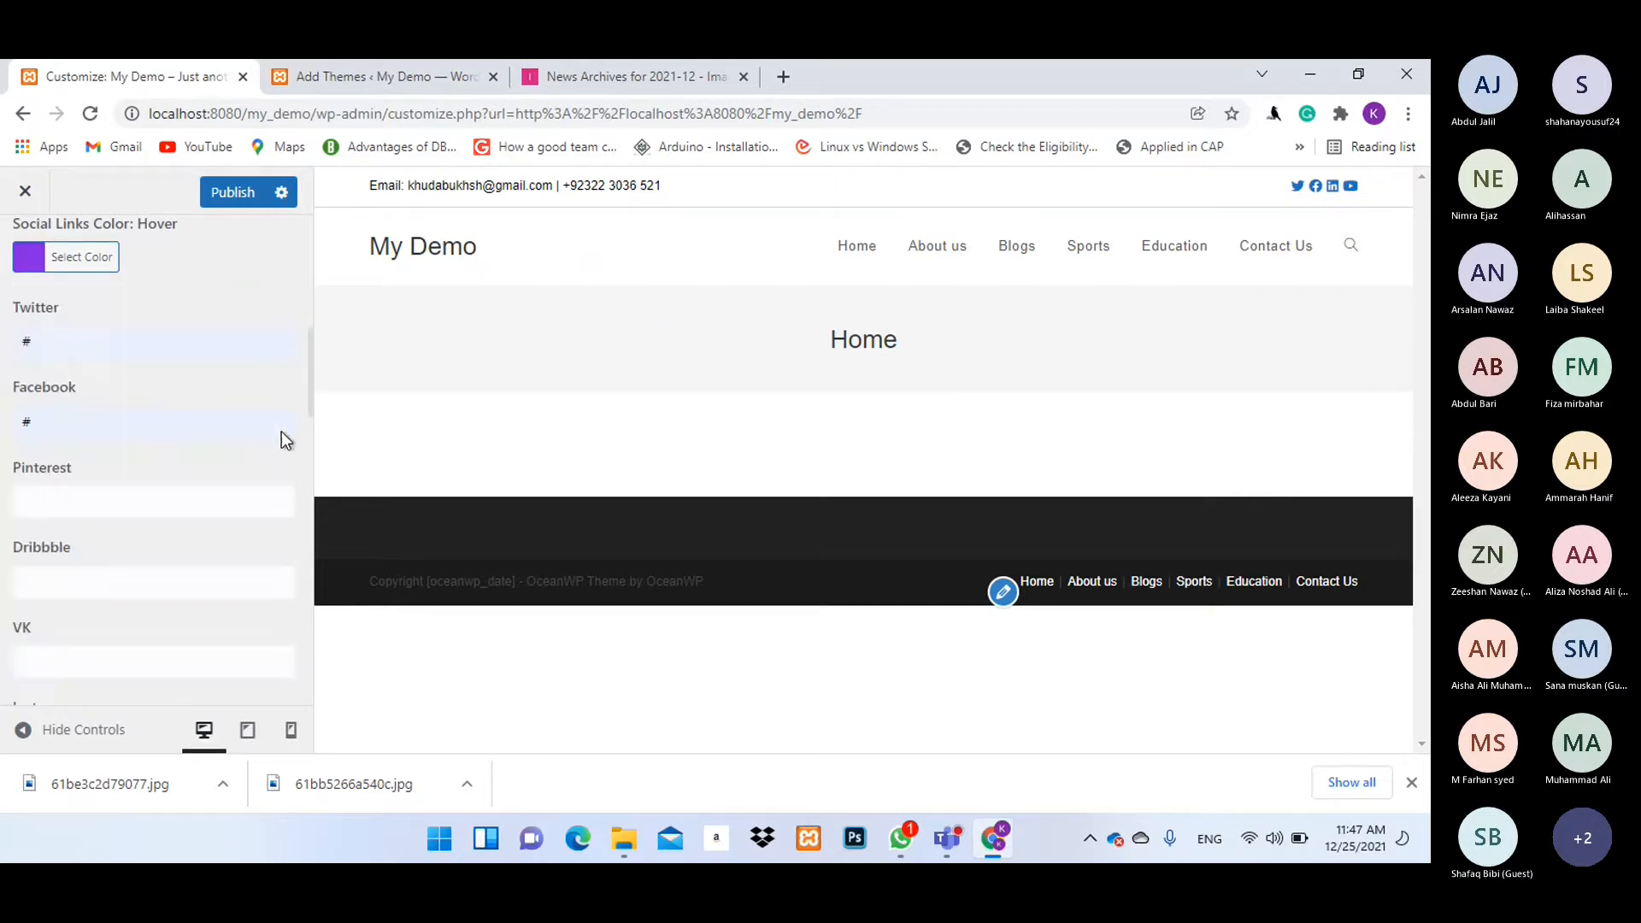
scroll(238, 351, "up", 2)
left_click(228, 205)
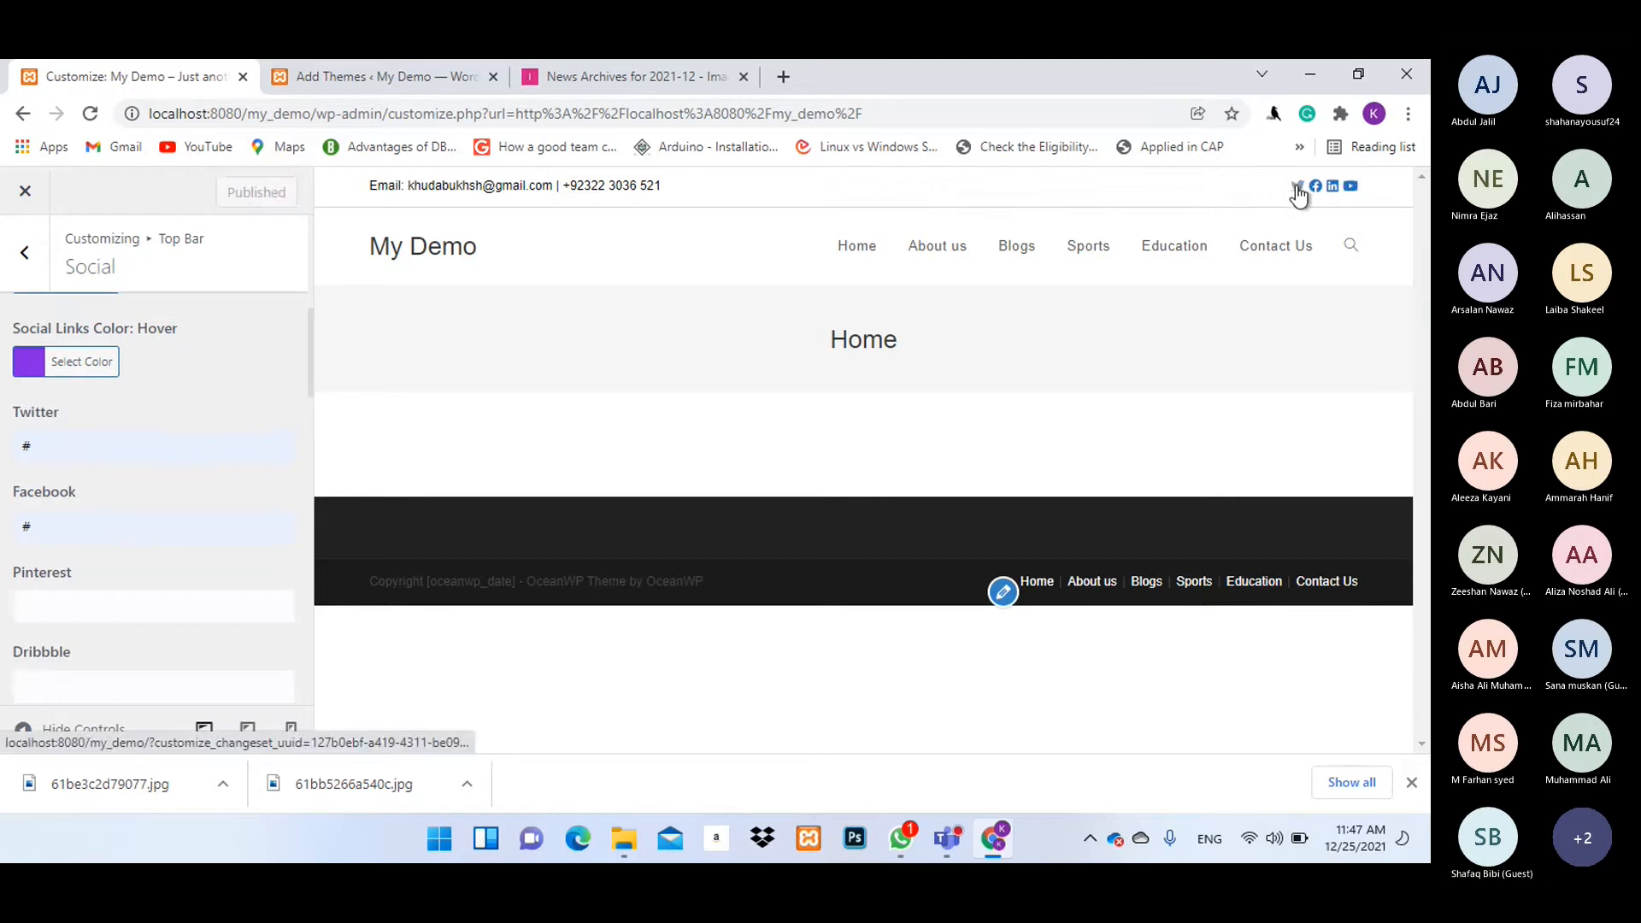
Look through the Top Bar's social link fields and set the social Font Size to 14 px.
scroll(196, 476, "up", 5)
scroll(196, 479, "down", 4)
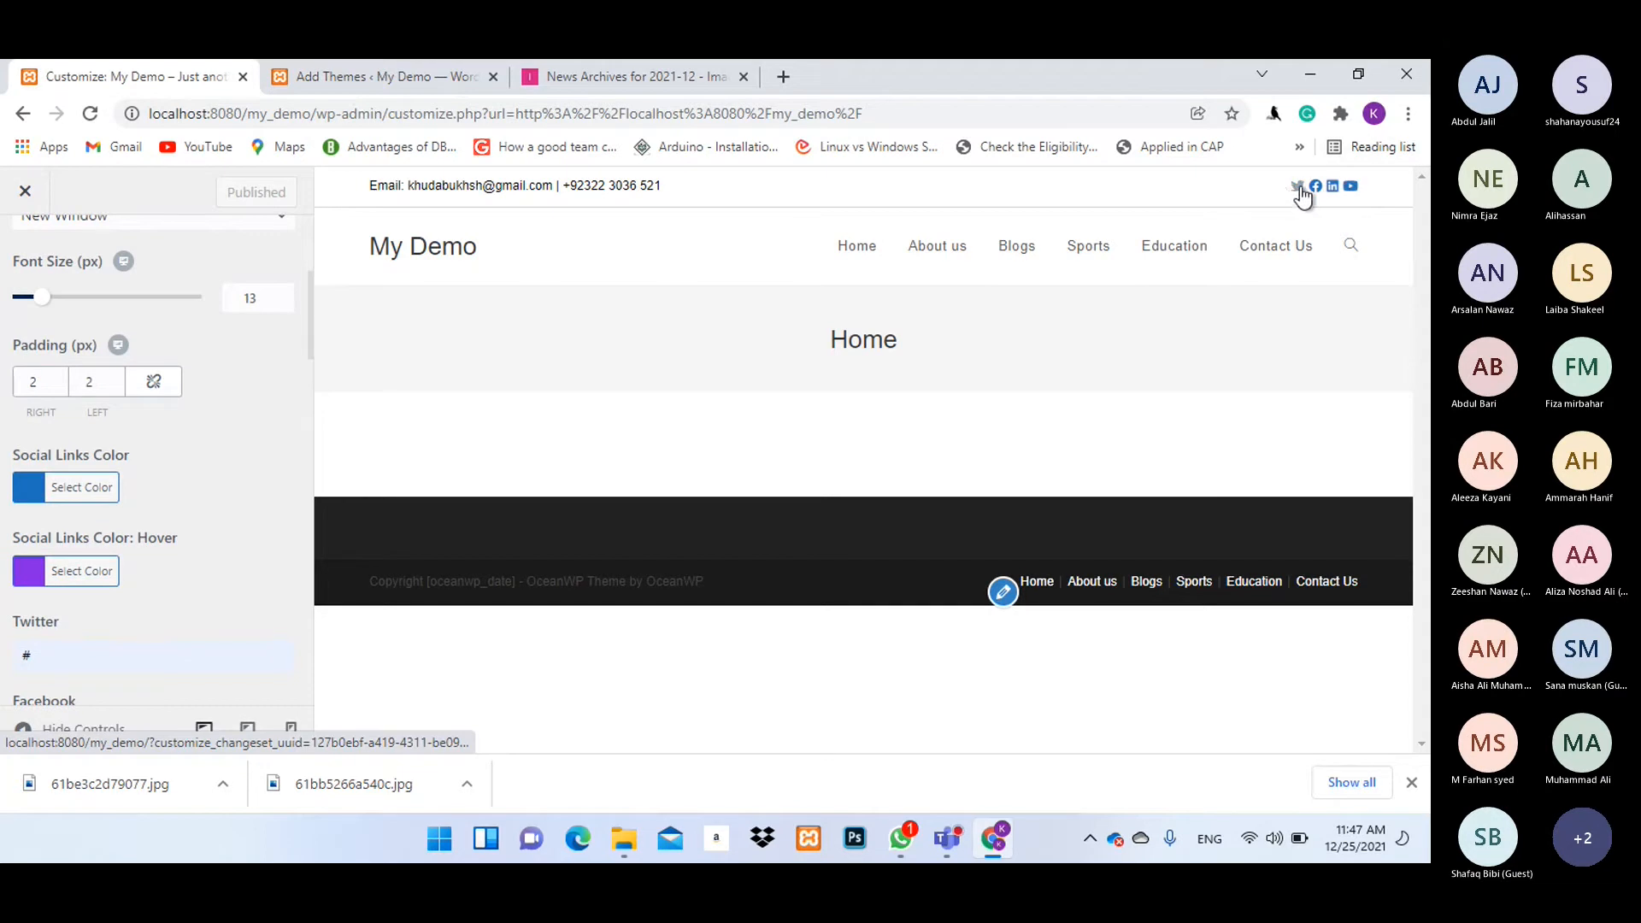
left_click_drag(24, 542, 188, 539)
left_click(277, 471)
scroll(231, 474, "down", 16)
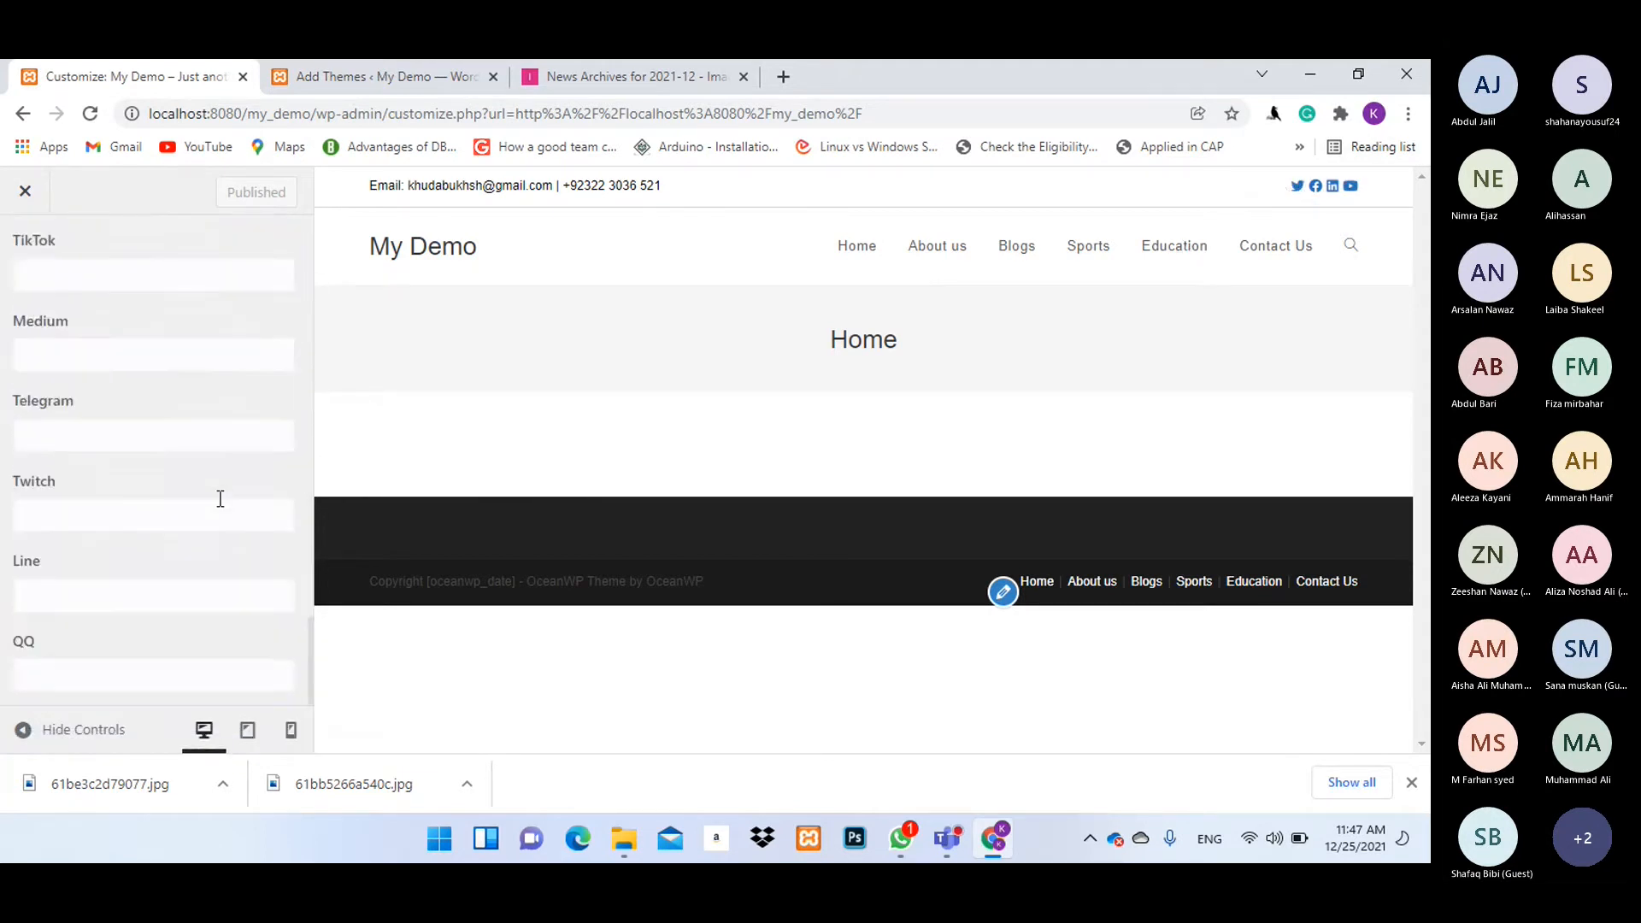
scroll(220, 504, "up", 15)
scroll(221, 505, "down", 1)
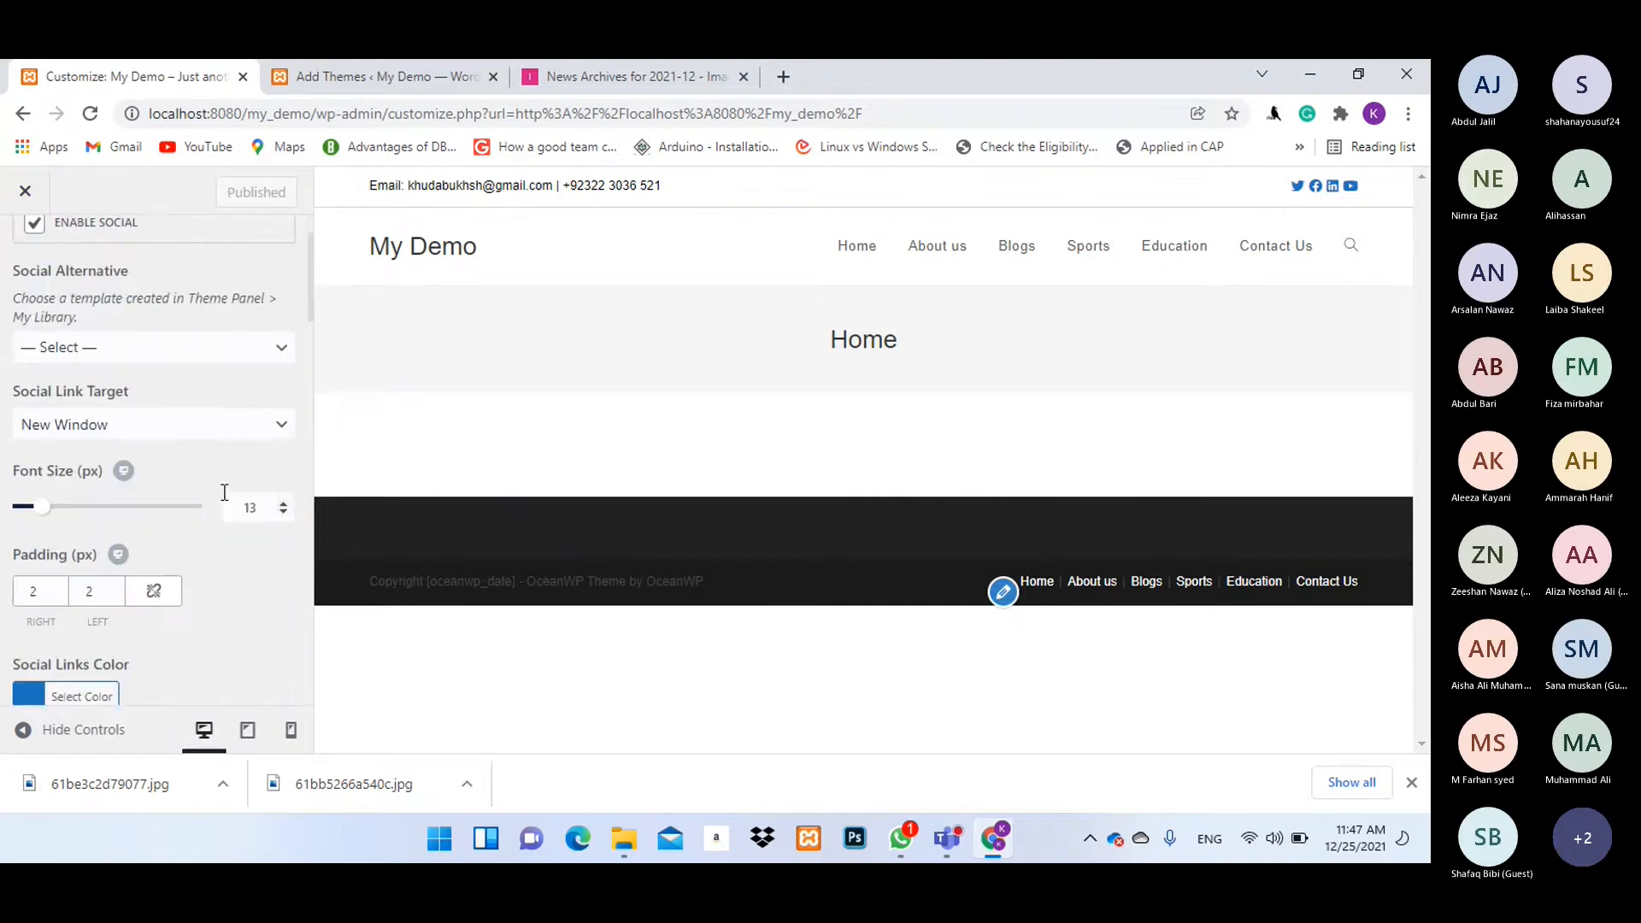
mouse_move(62, 515)
left_mouse_down()
mouse_move(48, 518)
mouse_move(101, 512)
mouse_move(36, 509)
left_mouse_up()
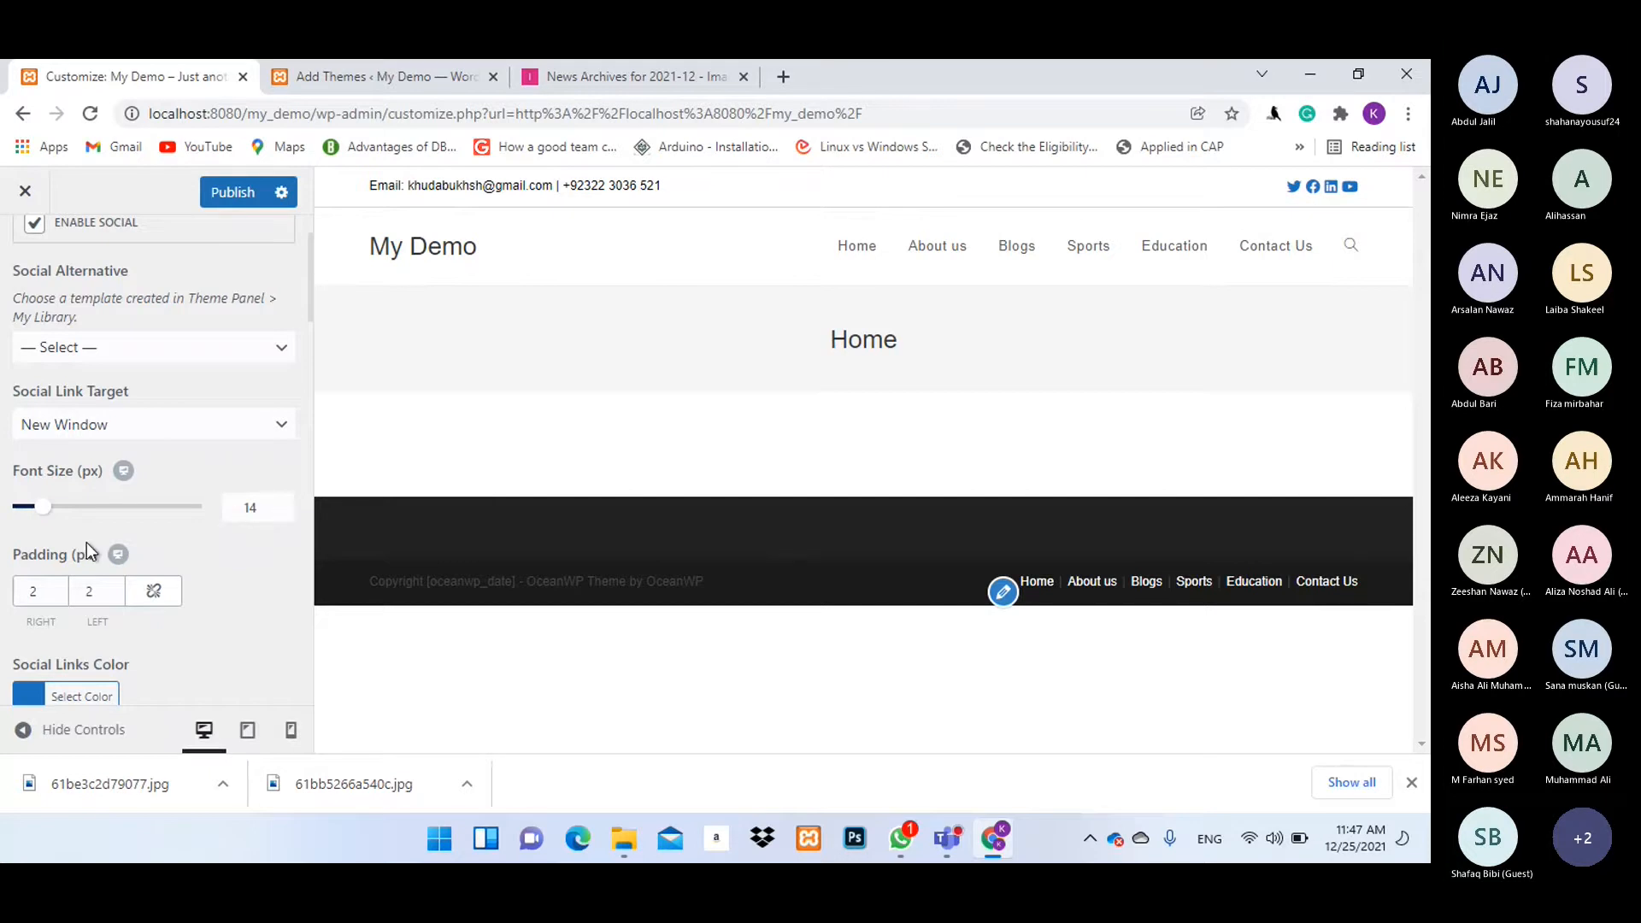
Set the left padding of the Top Bar's social icons to 10 px and publish the social settings.
double_click(38, 591)
key("Tab")
type("5")
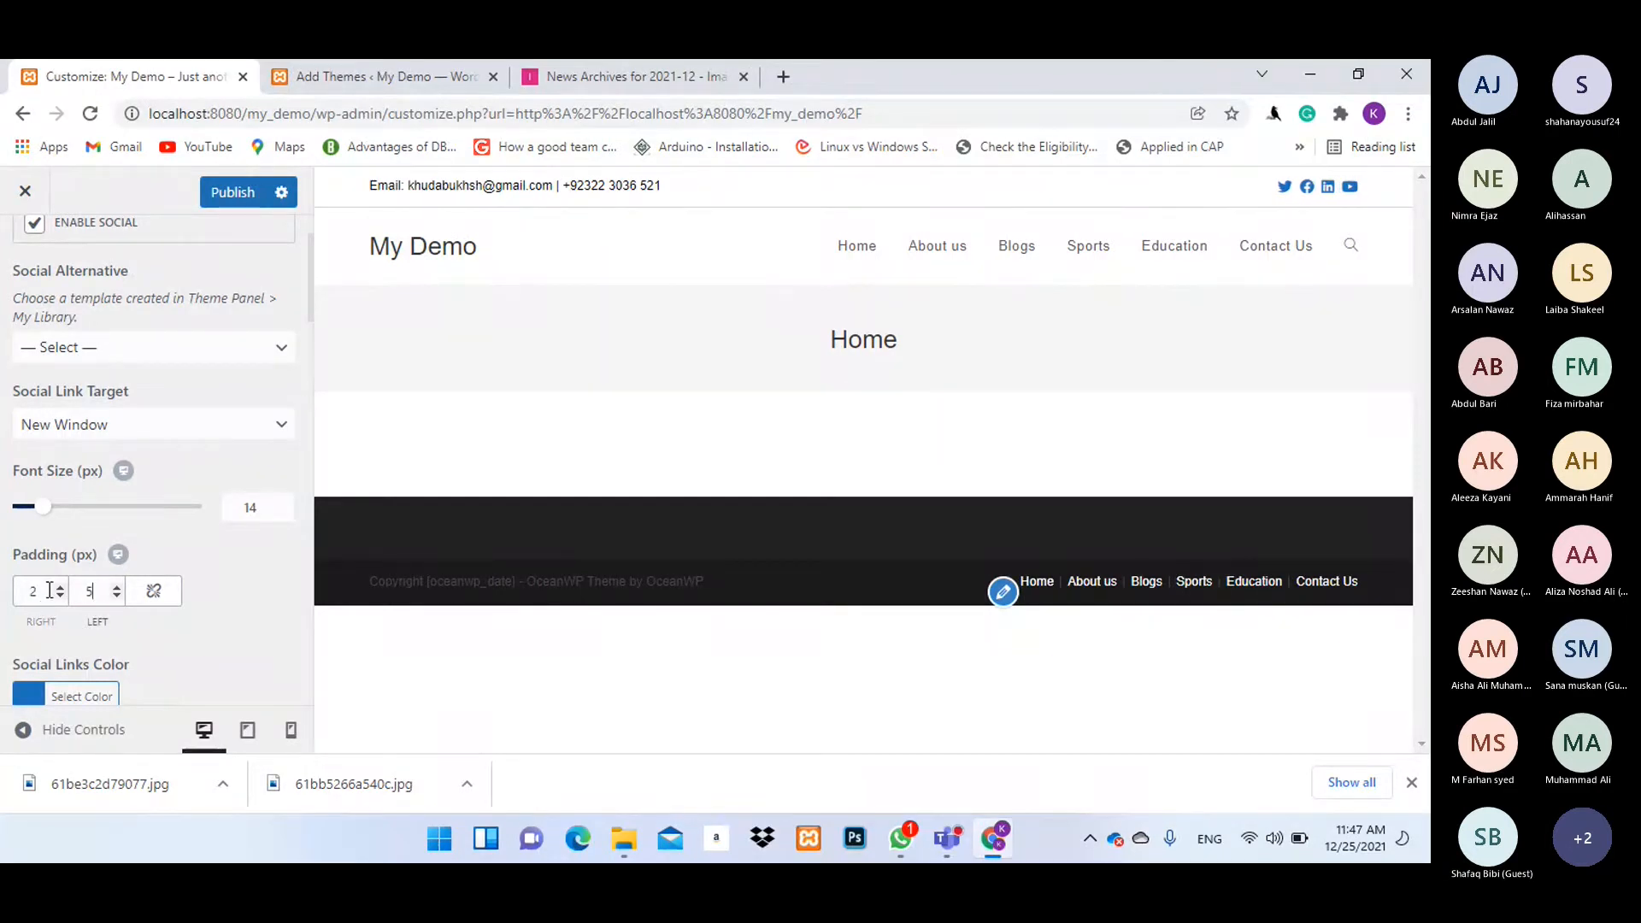
key("BackSpace")
type("10")
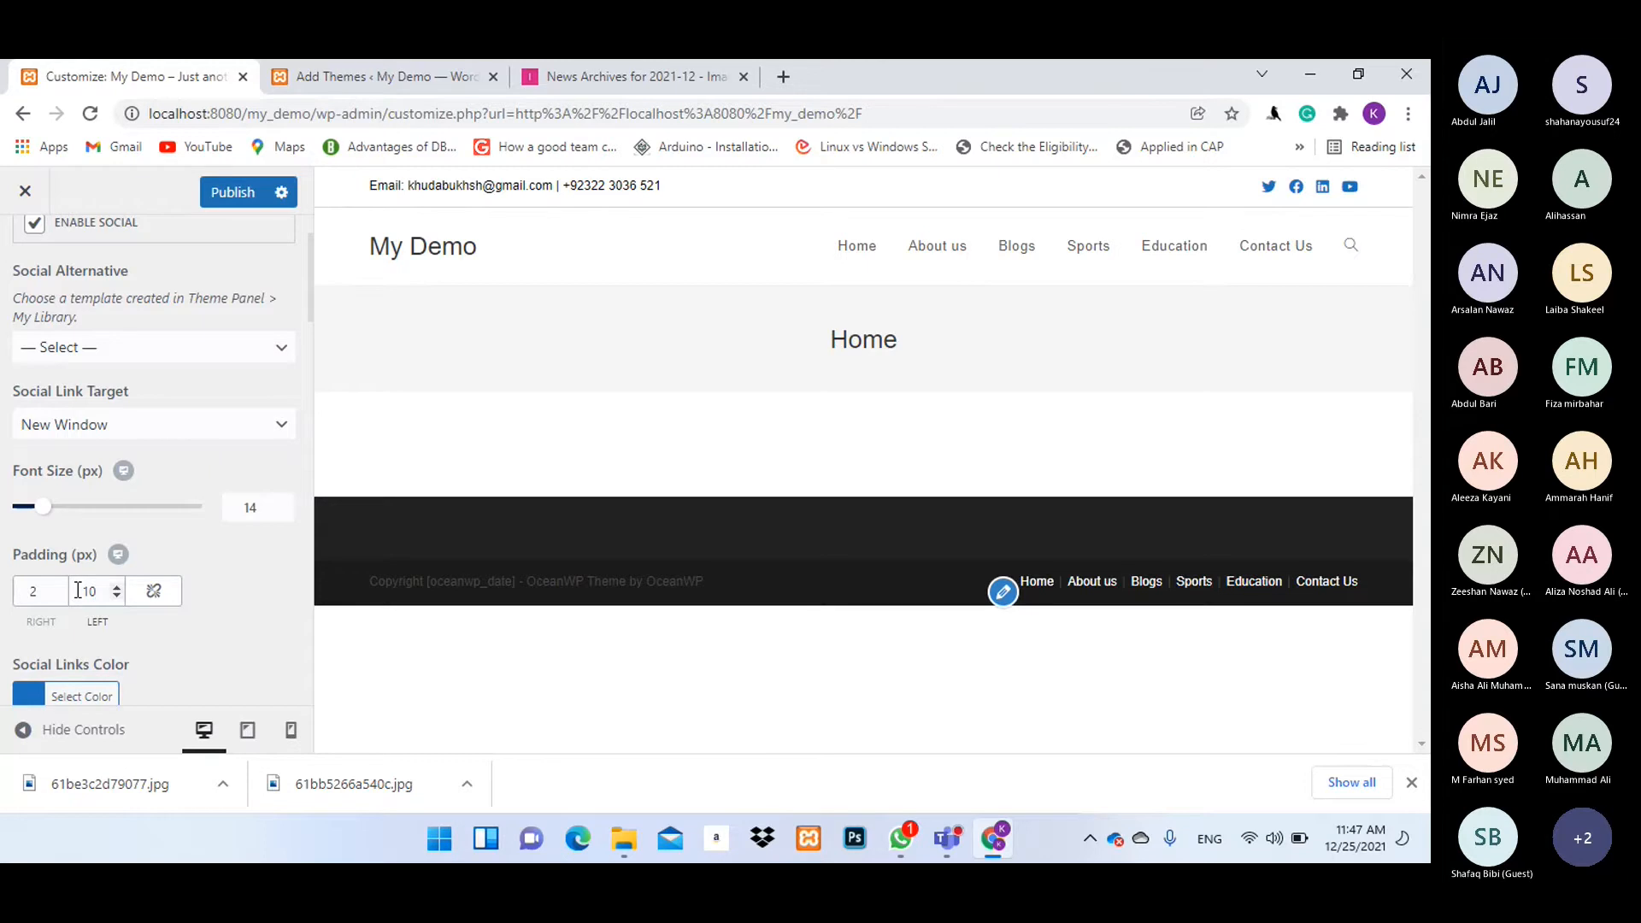
scroll(241, 605, "down", 3)
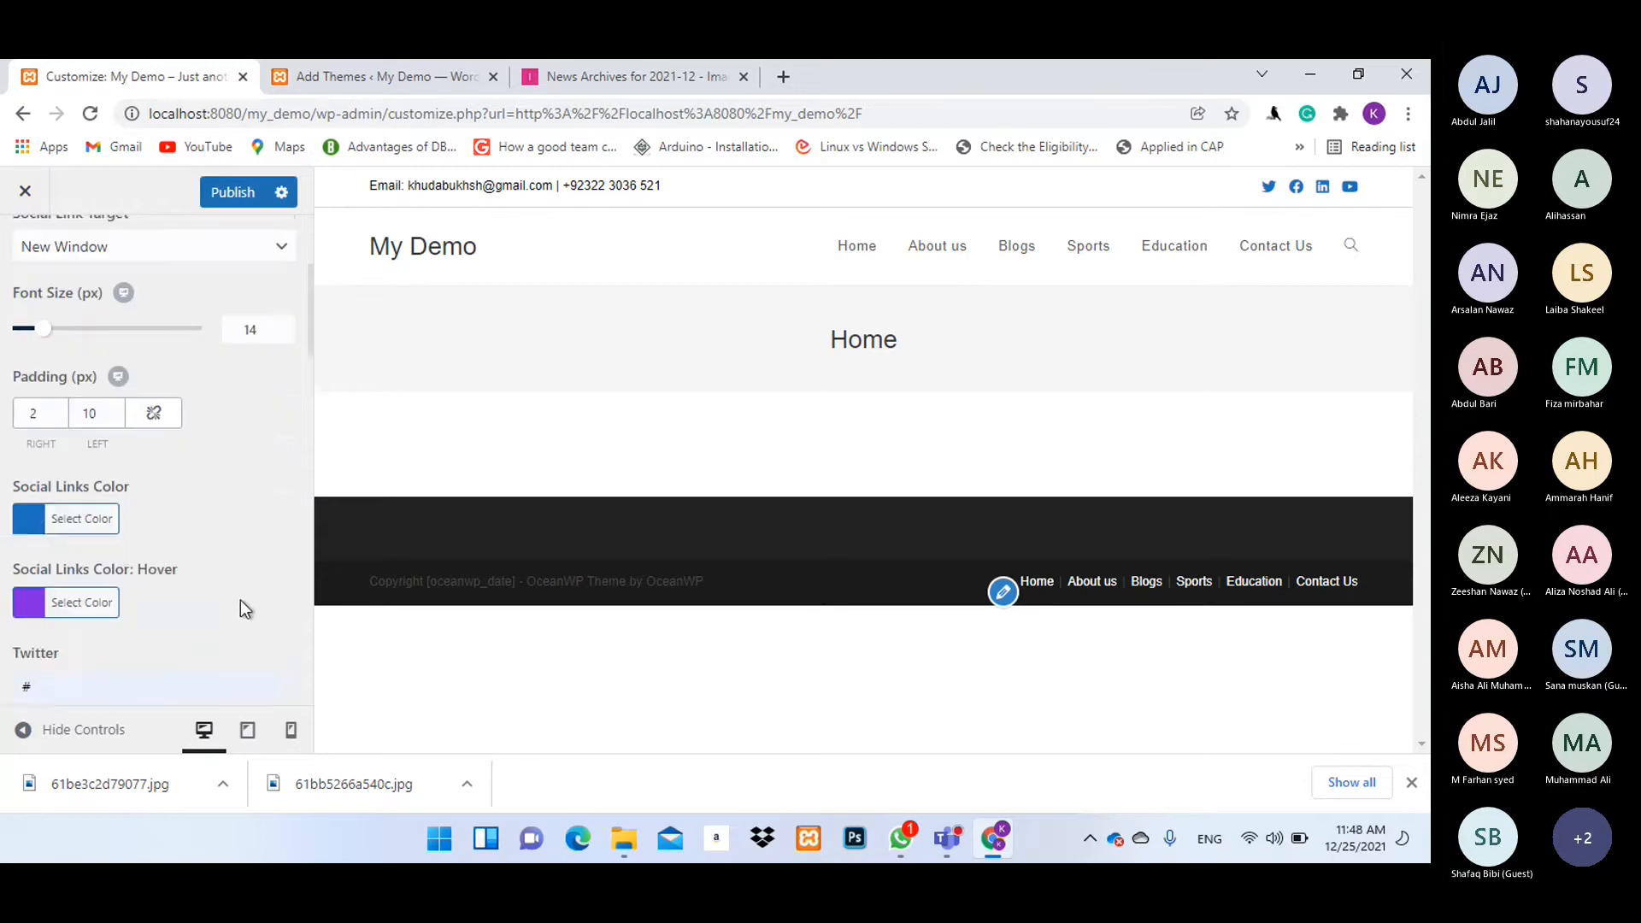
scroll(242, 607, "down", 2)
scroll(242, 604, "up", 6)
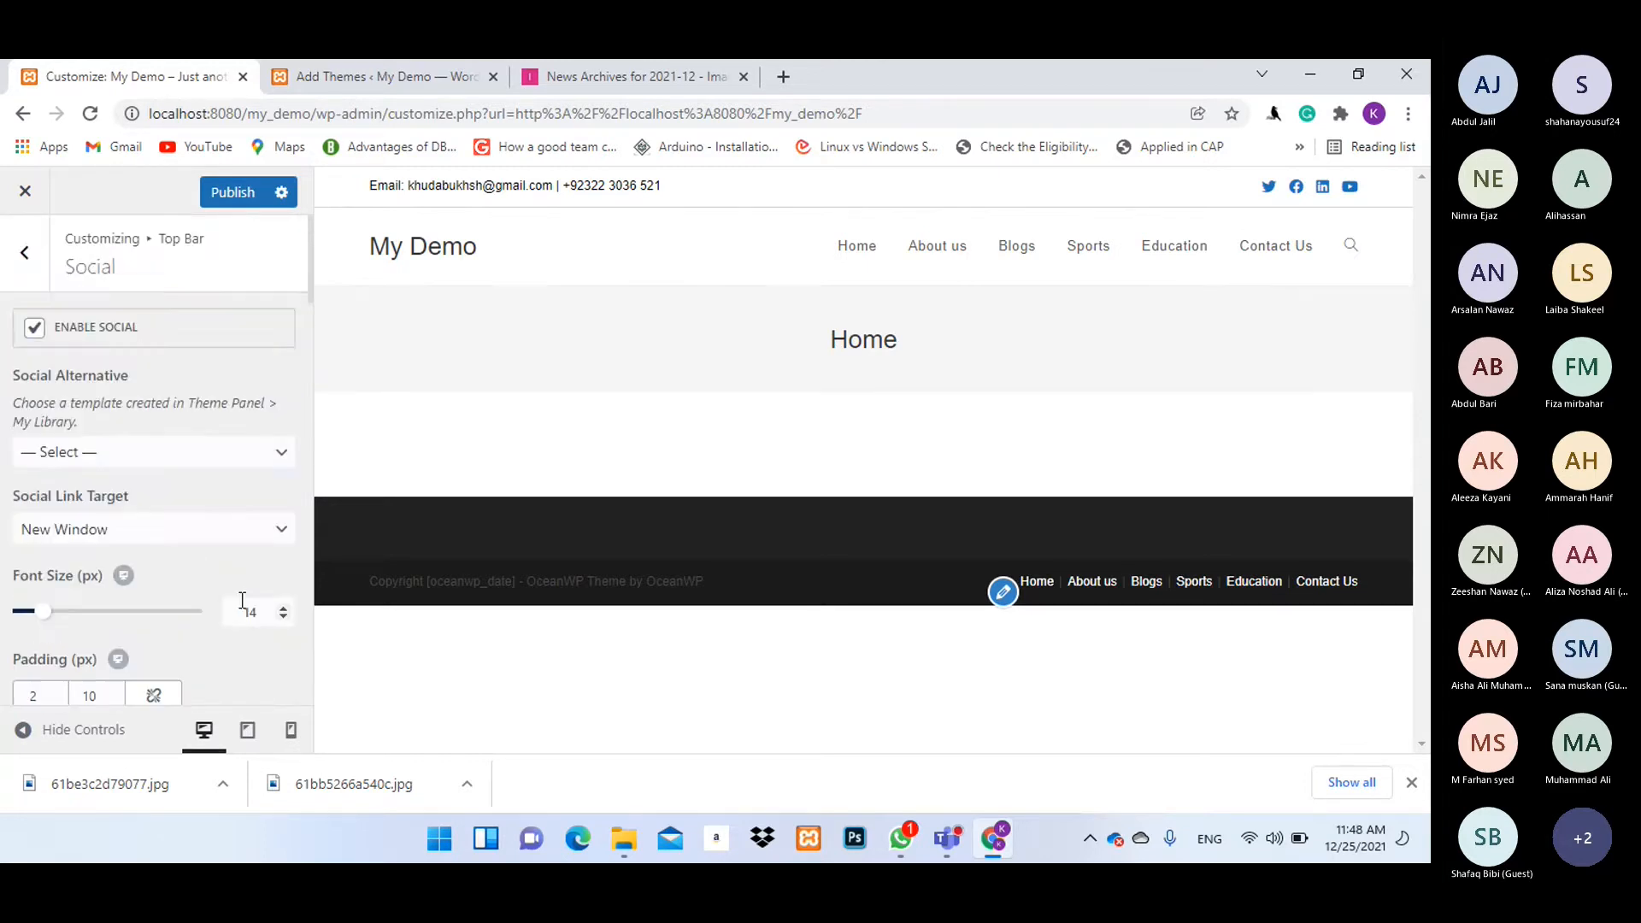
left_click(232, 193)
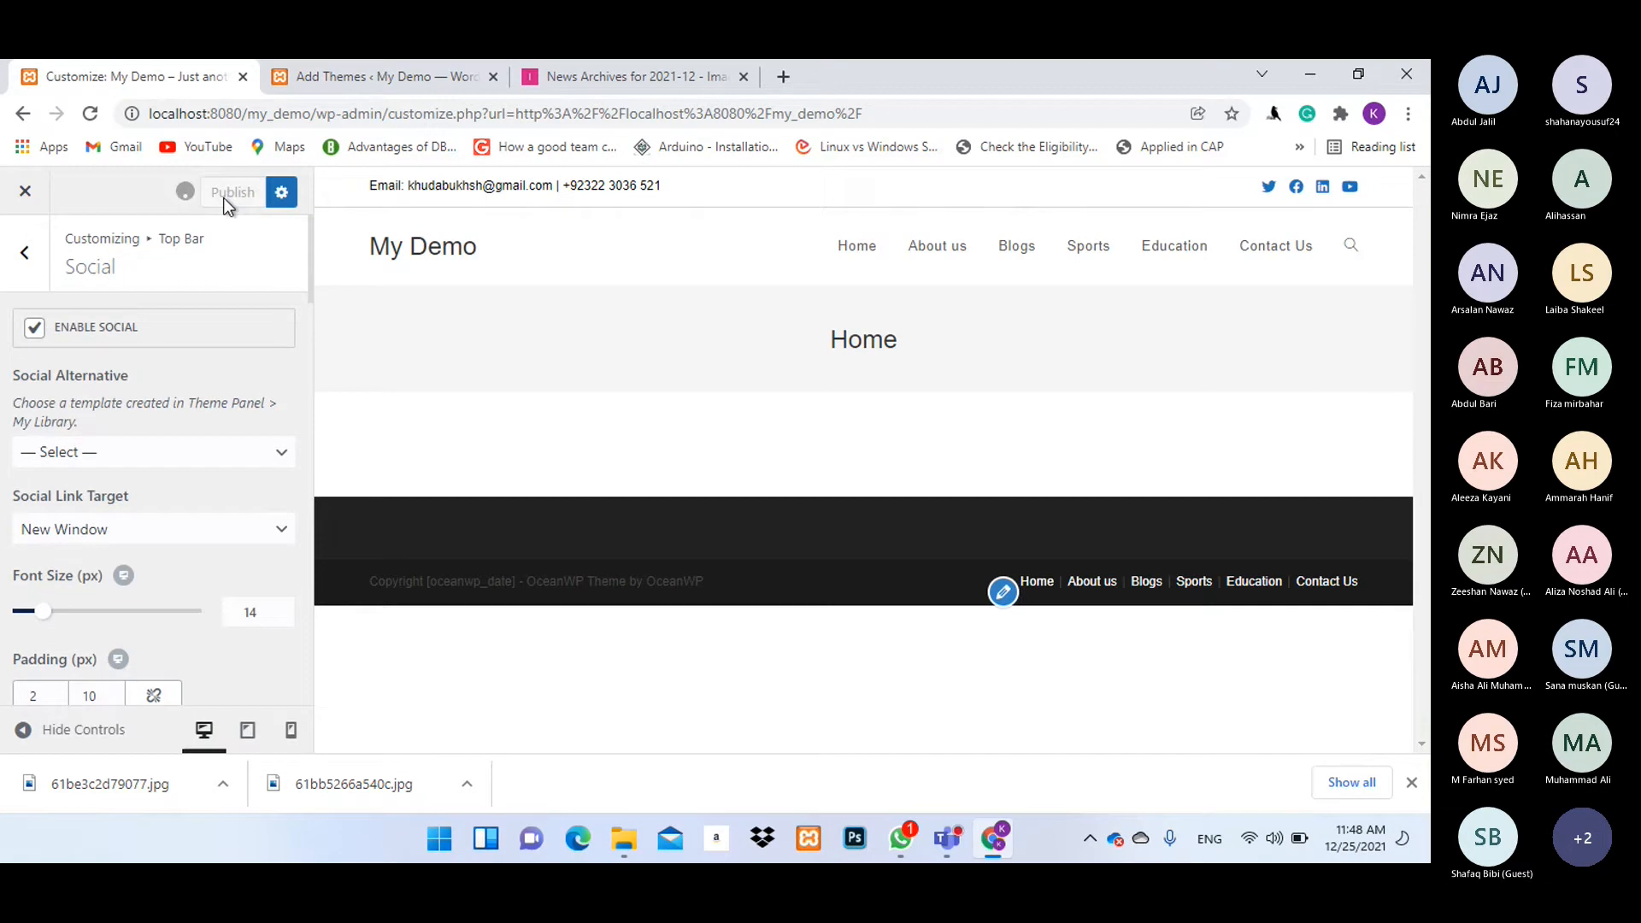
Check the Visibility options in the Top Bar's general settings, keeping Show On All Devices selected.
left_click(24, 256)
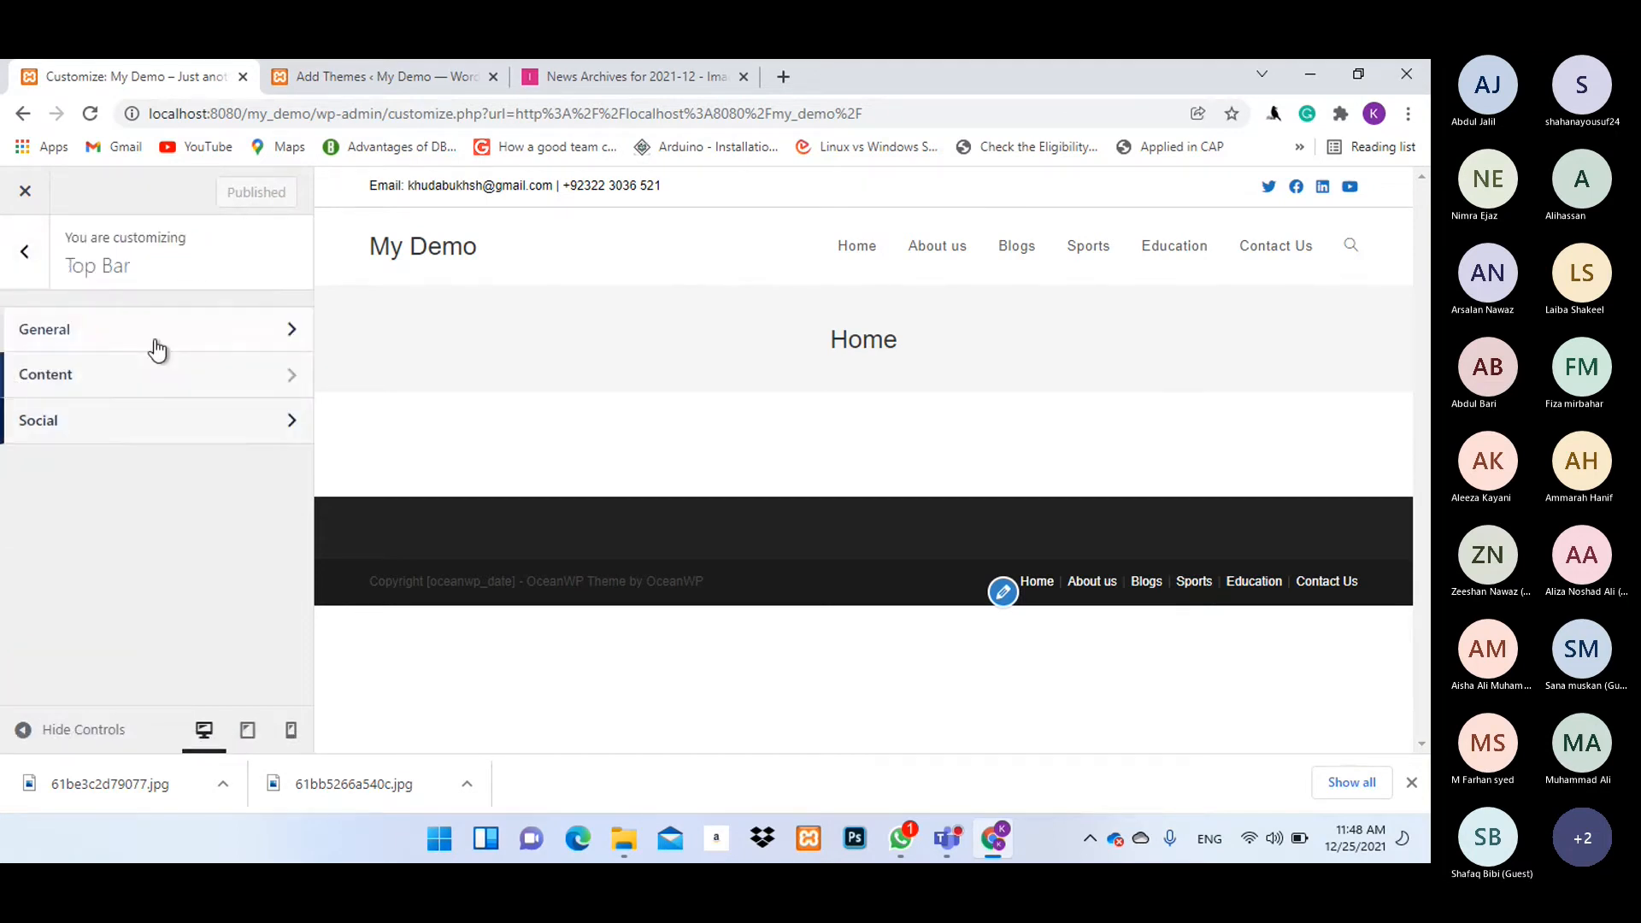
left_click(157, 336)
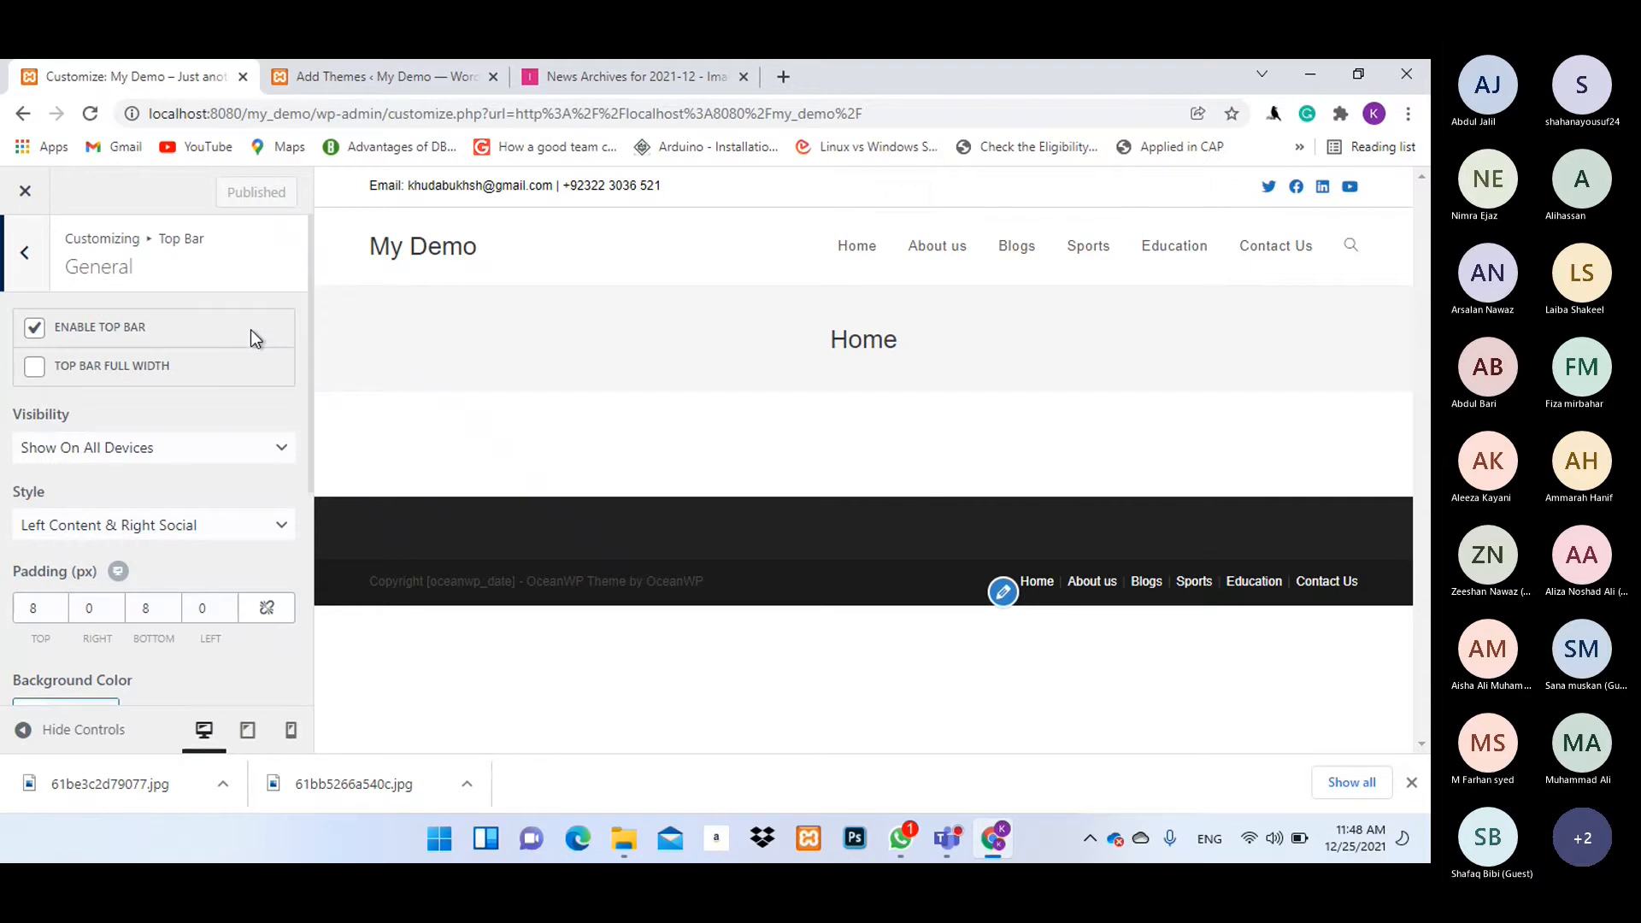
left_click(90, 459)
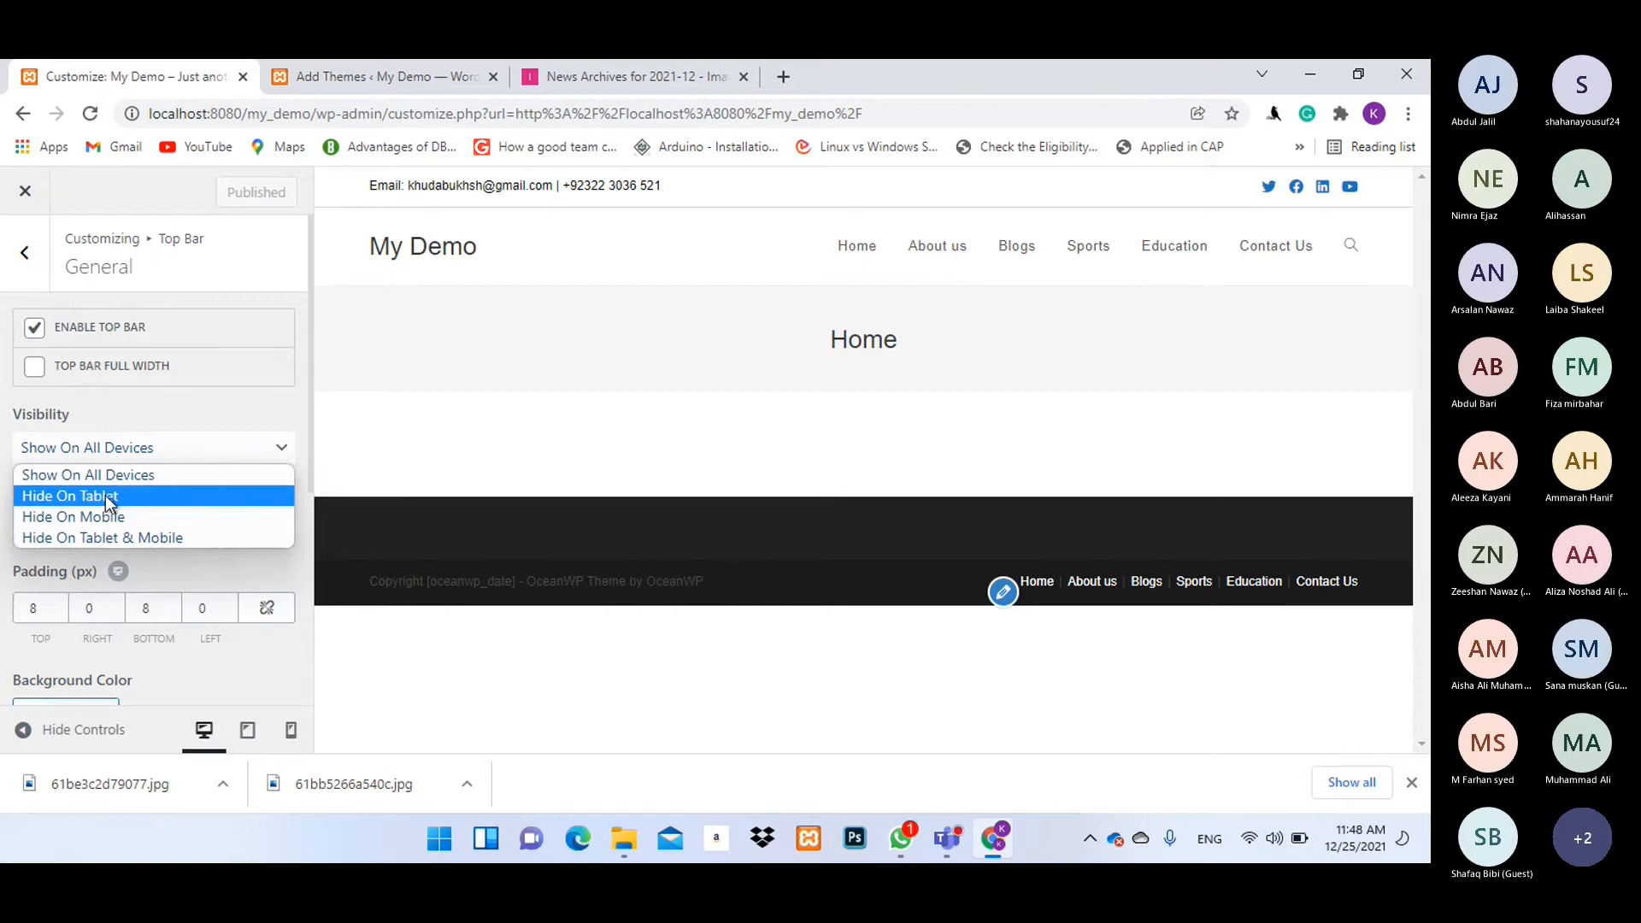
left_click(91, 477)
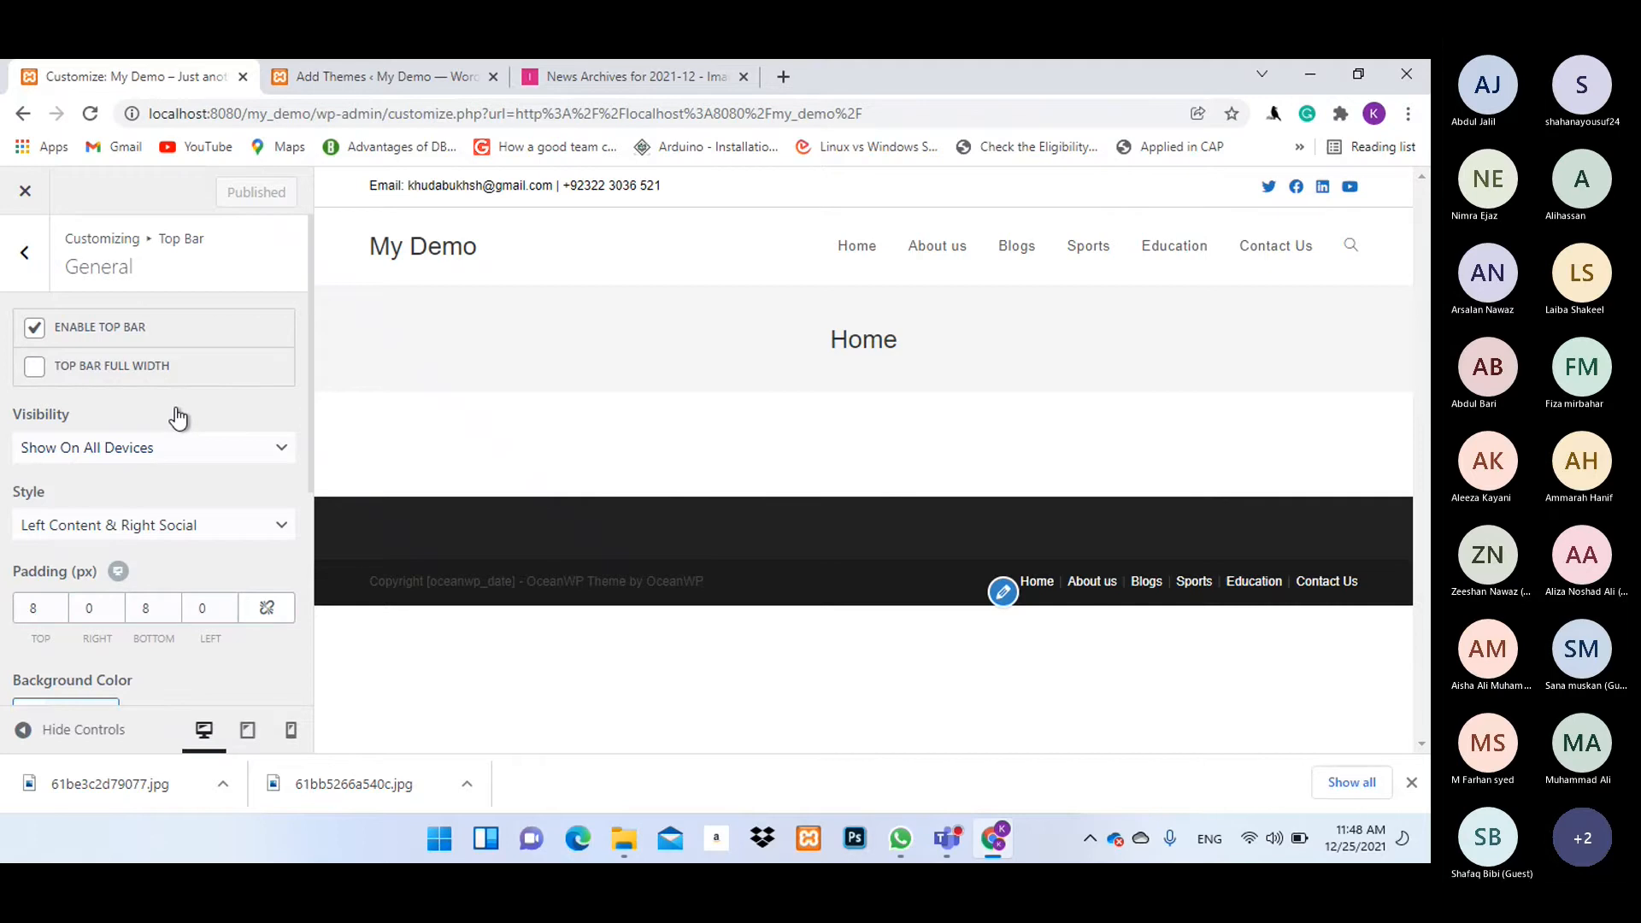
Switch to the Microsoft Teams meeting window and look through its participants list.
left_click(947, 838)
left_click(999, 716)
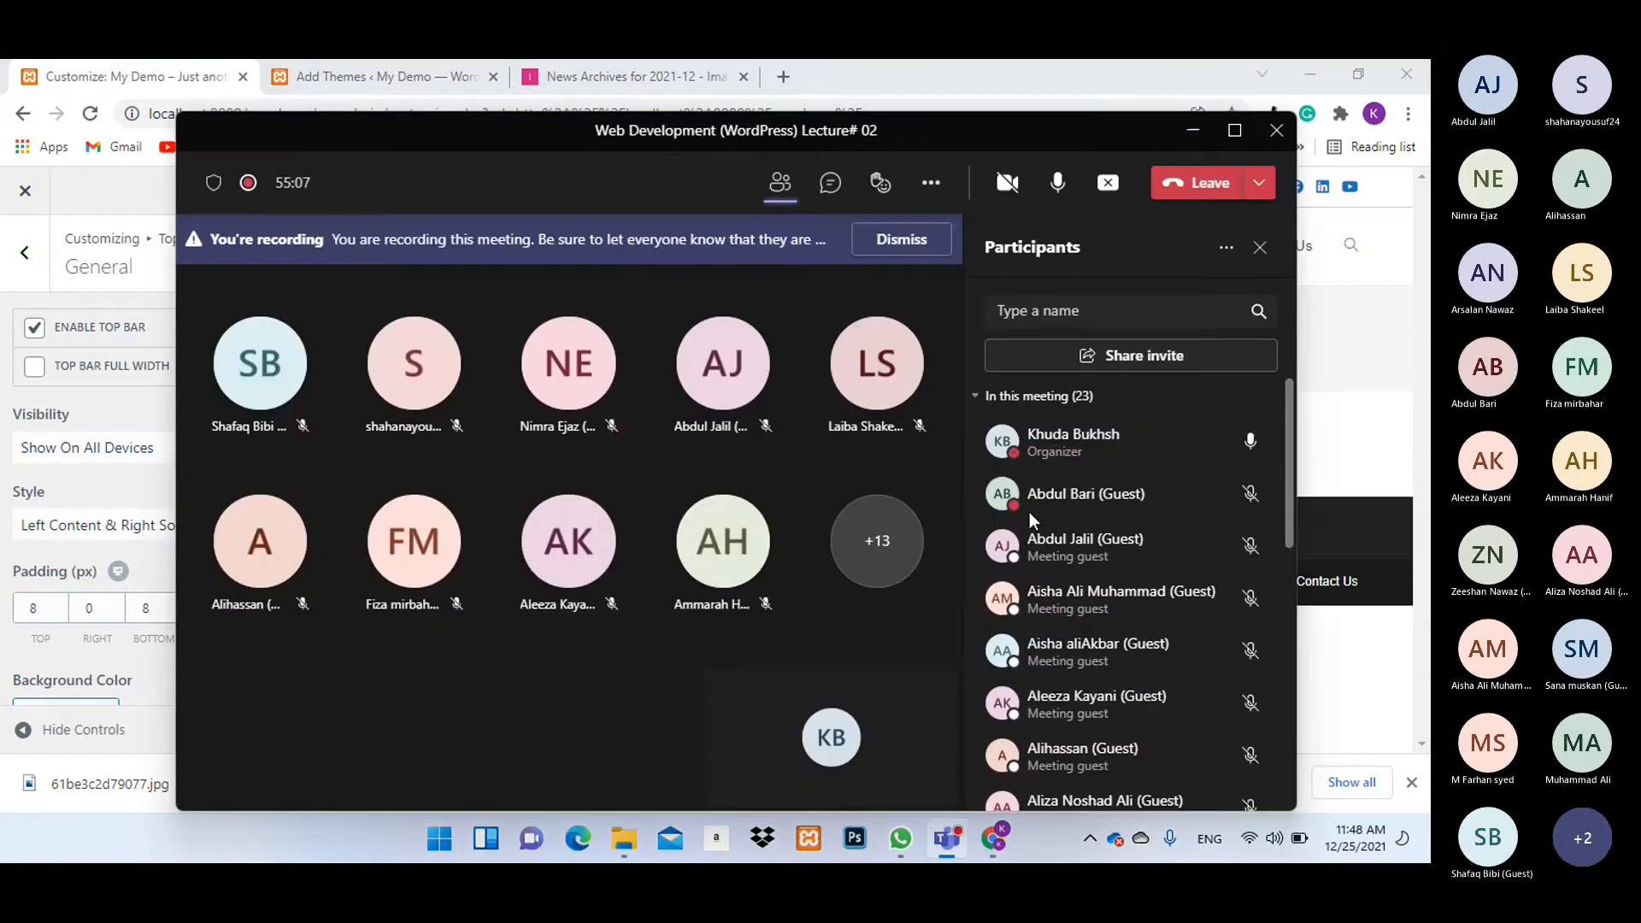
scroll(1165, 609, "down", 10)
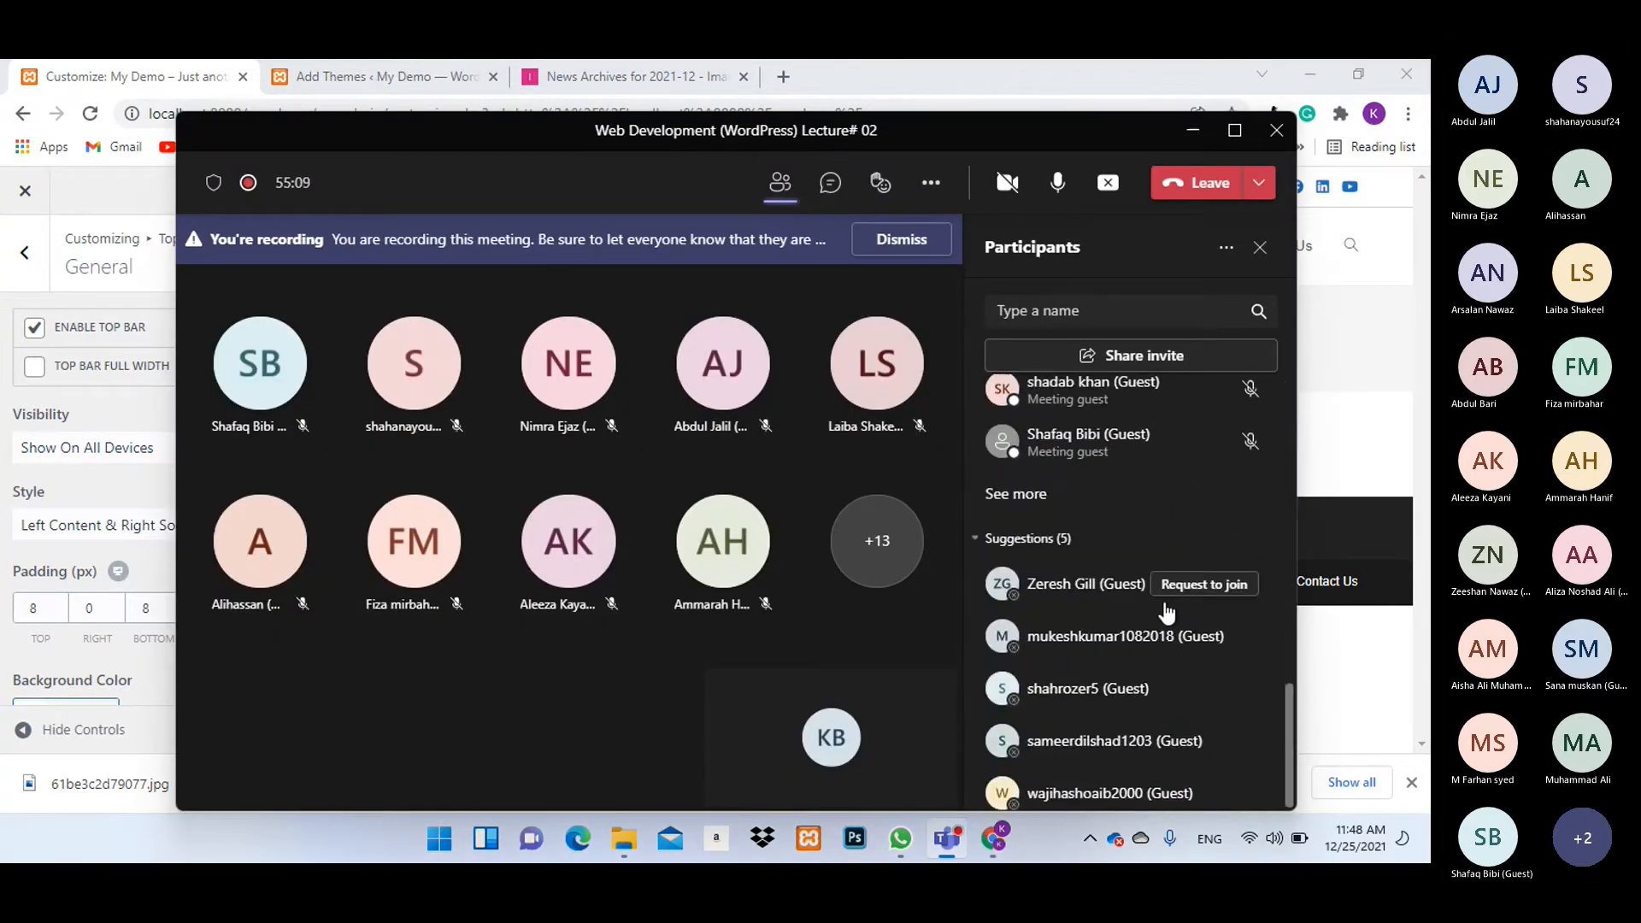
scroll(1165, 609, "up", 10)
scroll(1162, 611, "down", 10)
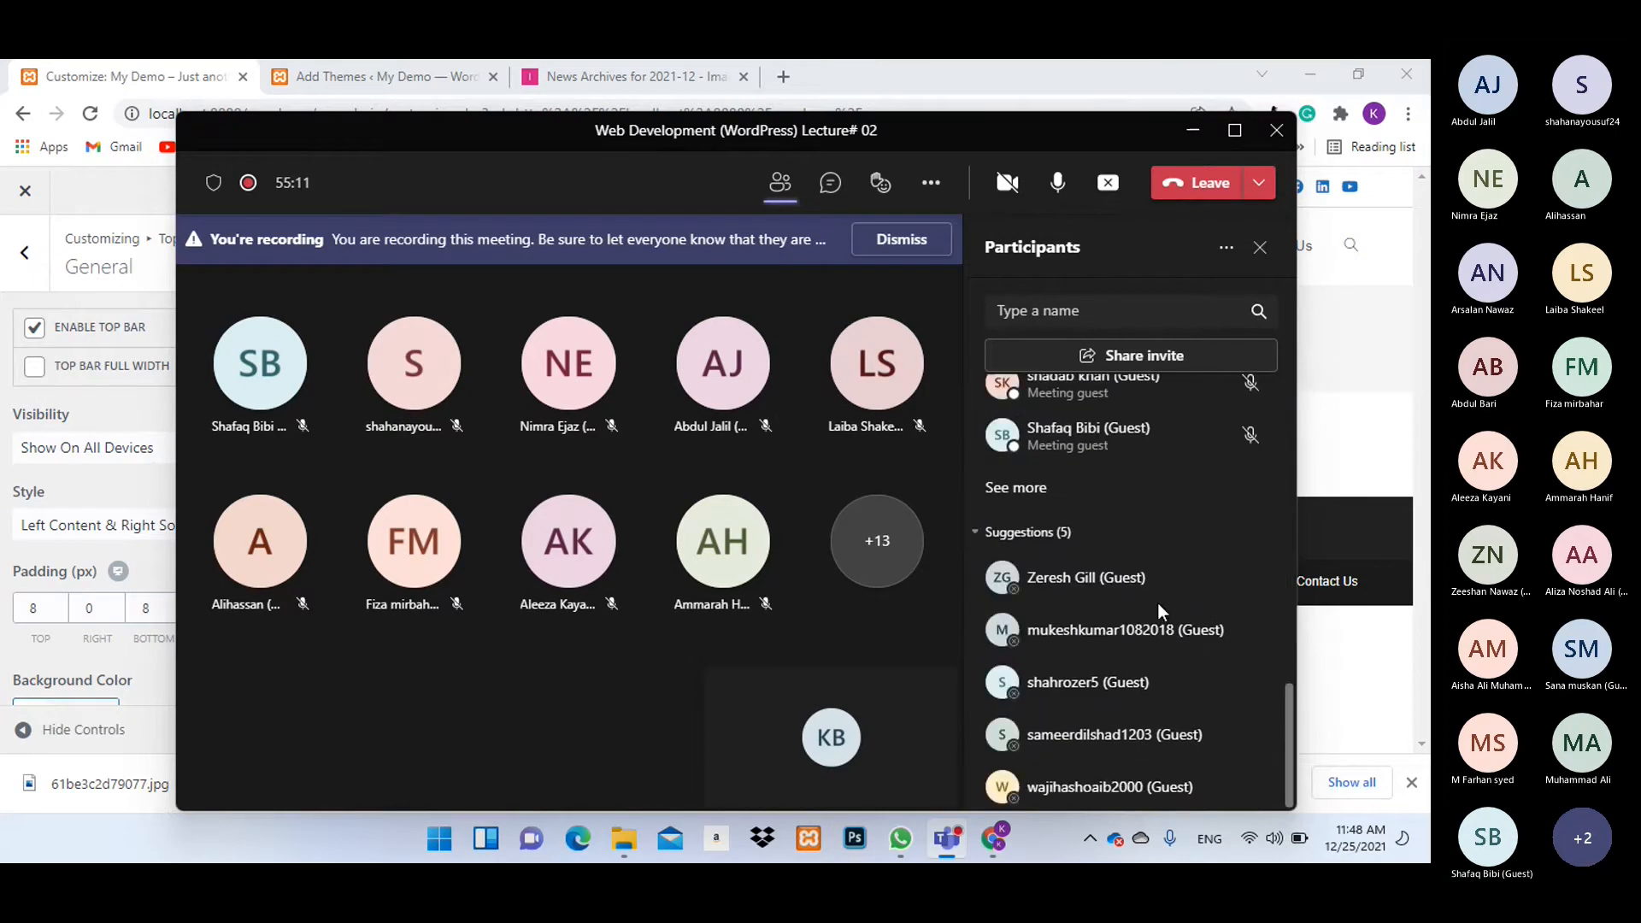
mouse_move(1128, 671)
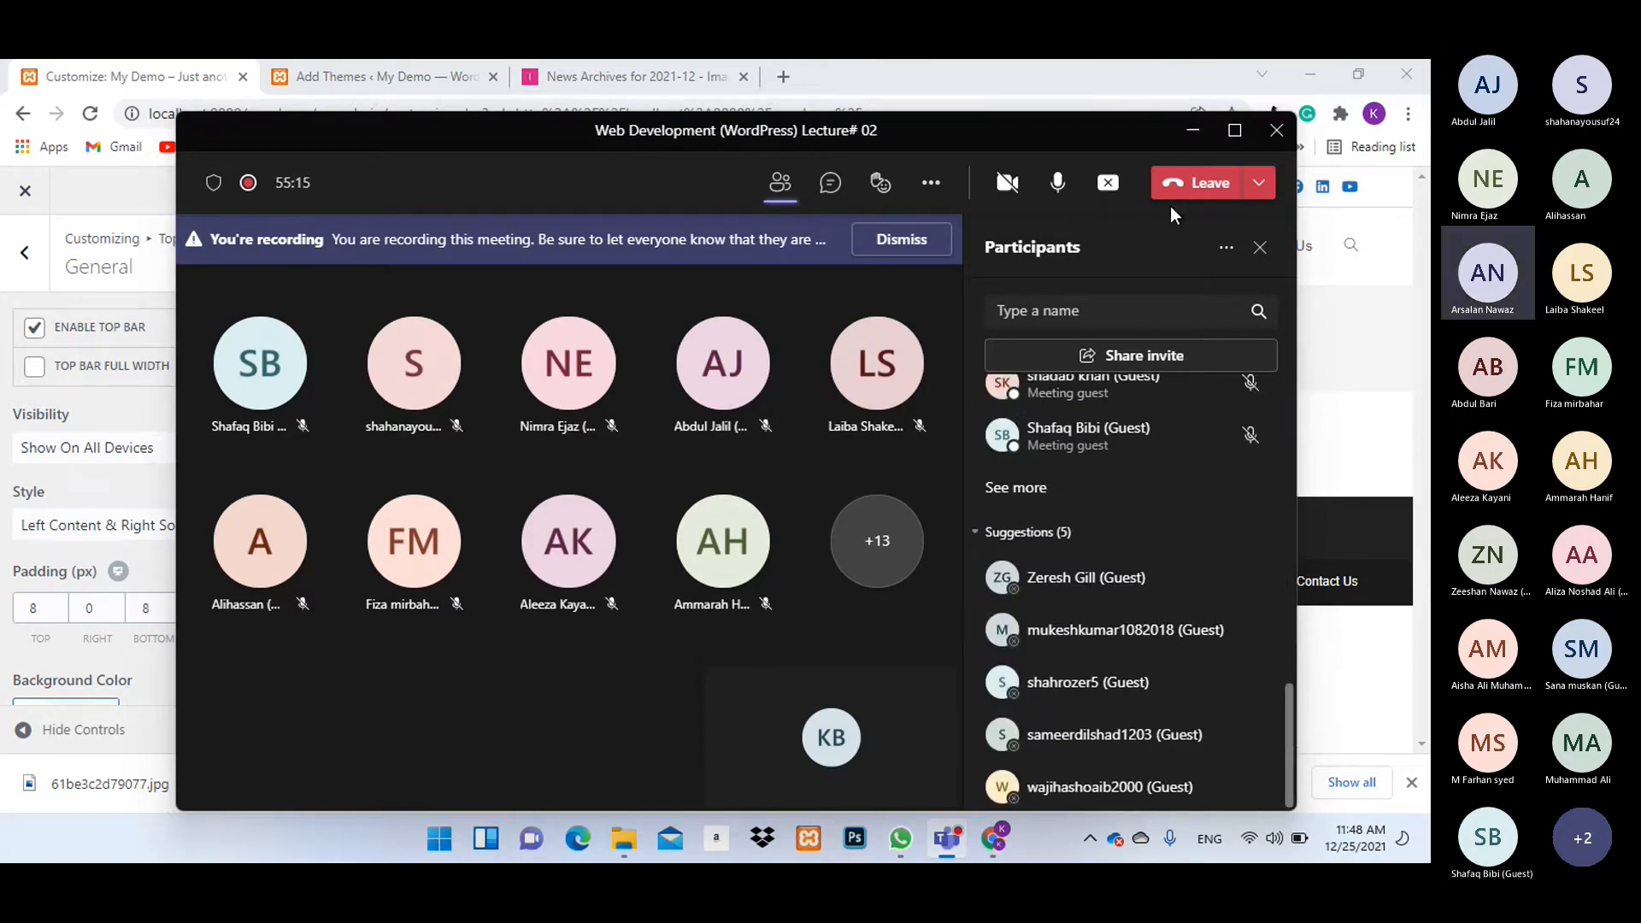
Switch from the meeting window to the browser and check the Top Bar's Visibility options, keeping Show On All Devices.
left_click(1193, 137)
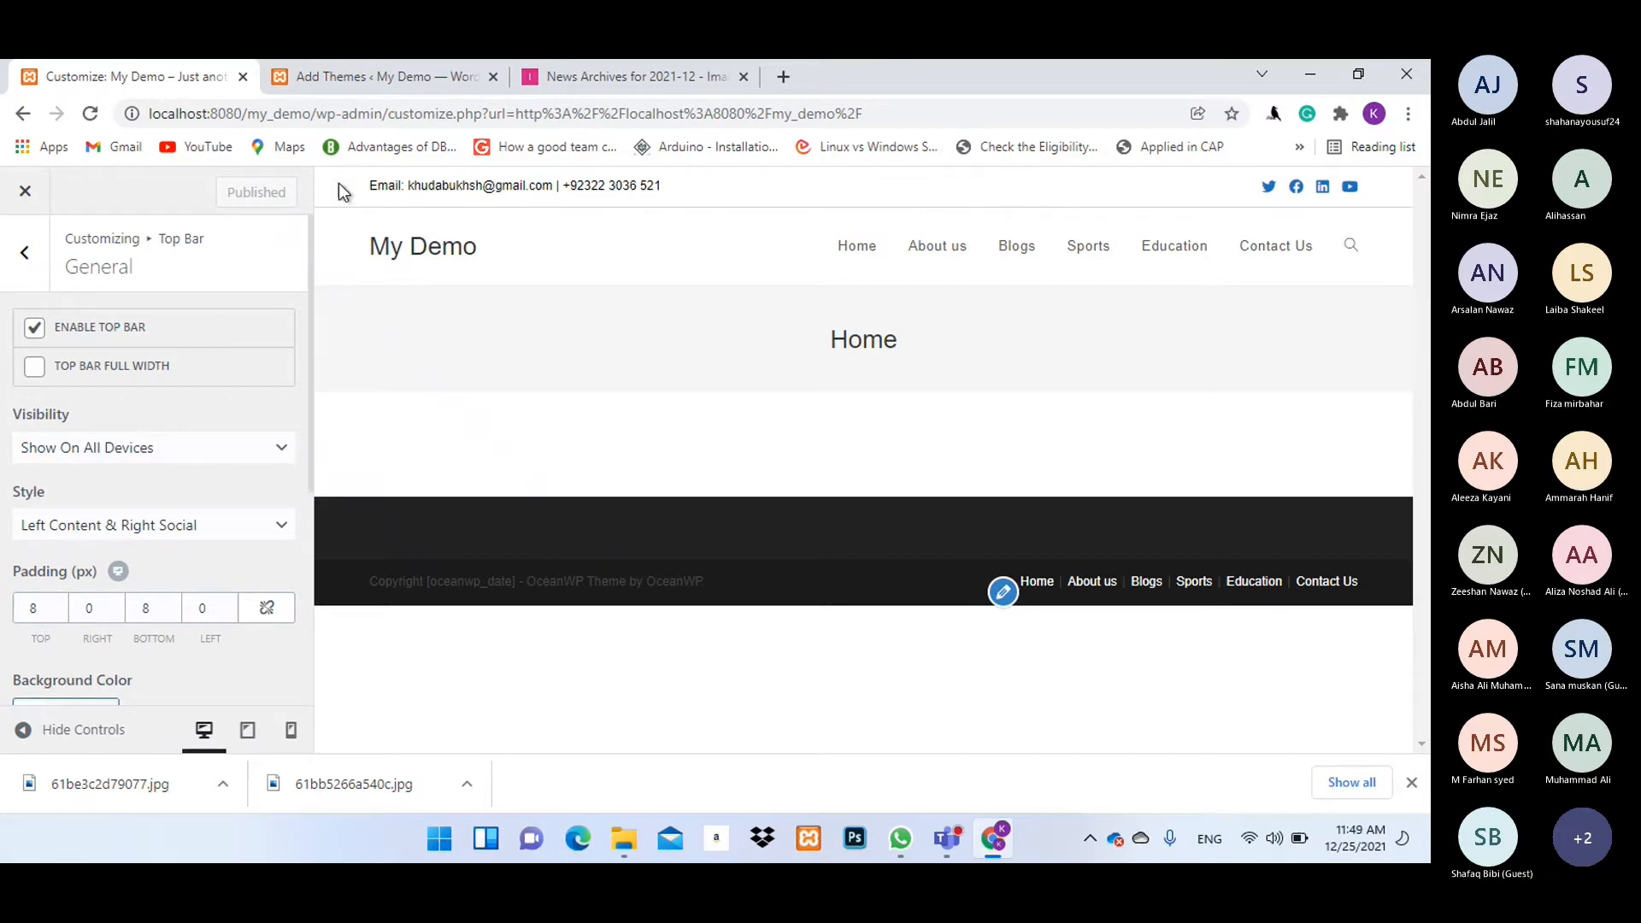
left_click(83, 456)
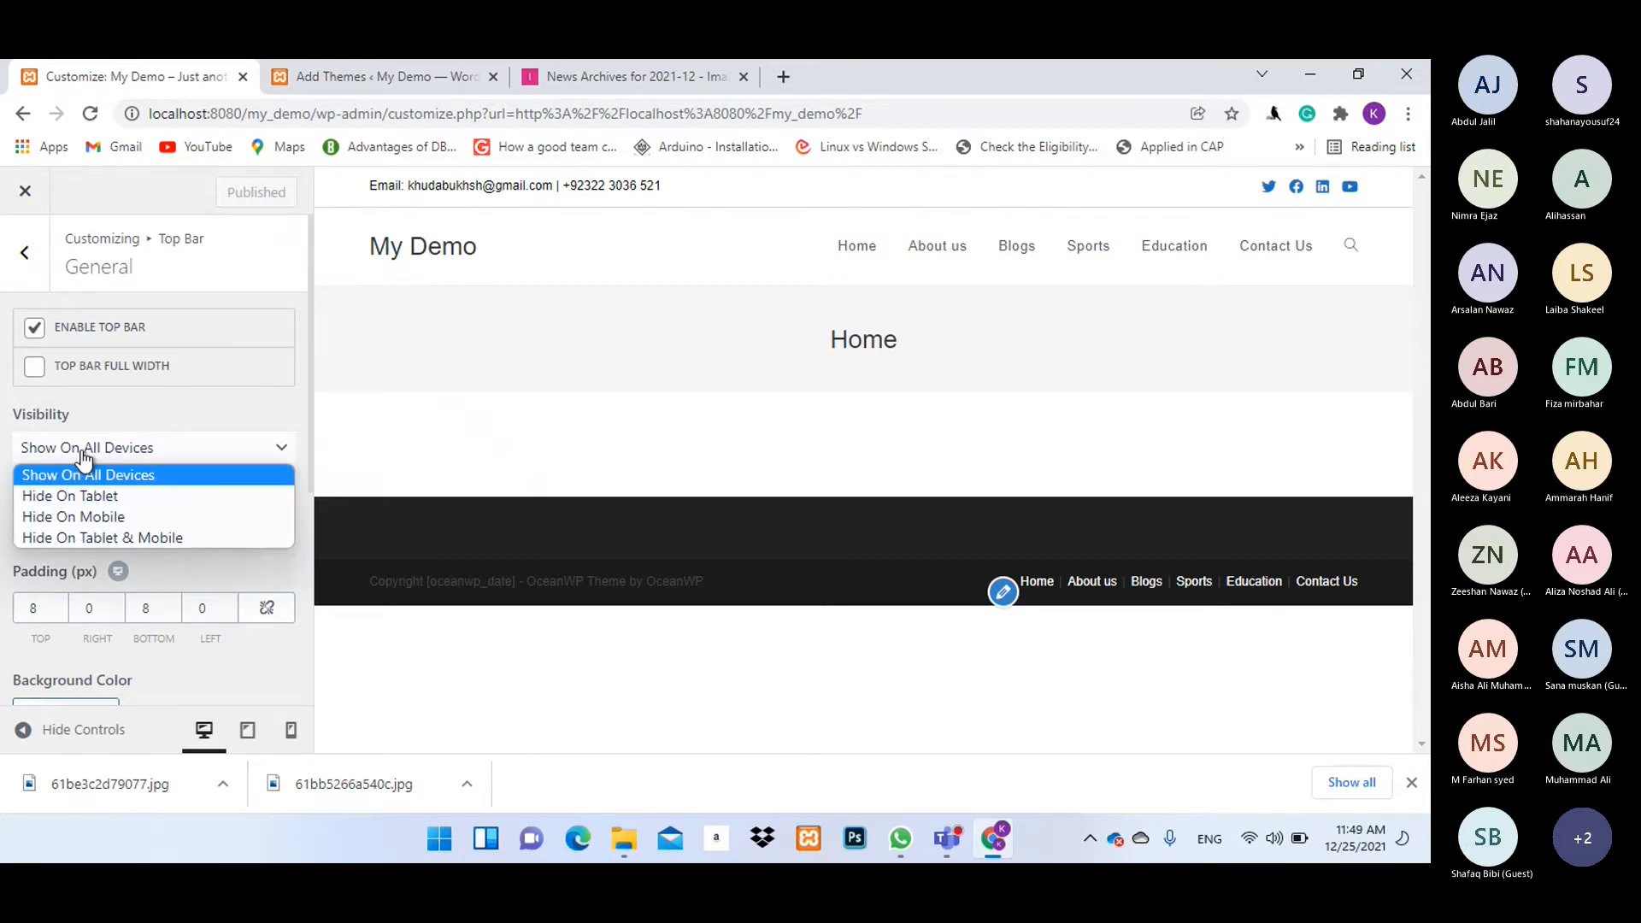
left_click(108, 448)
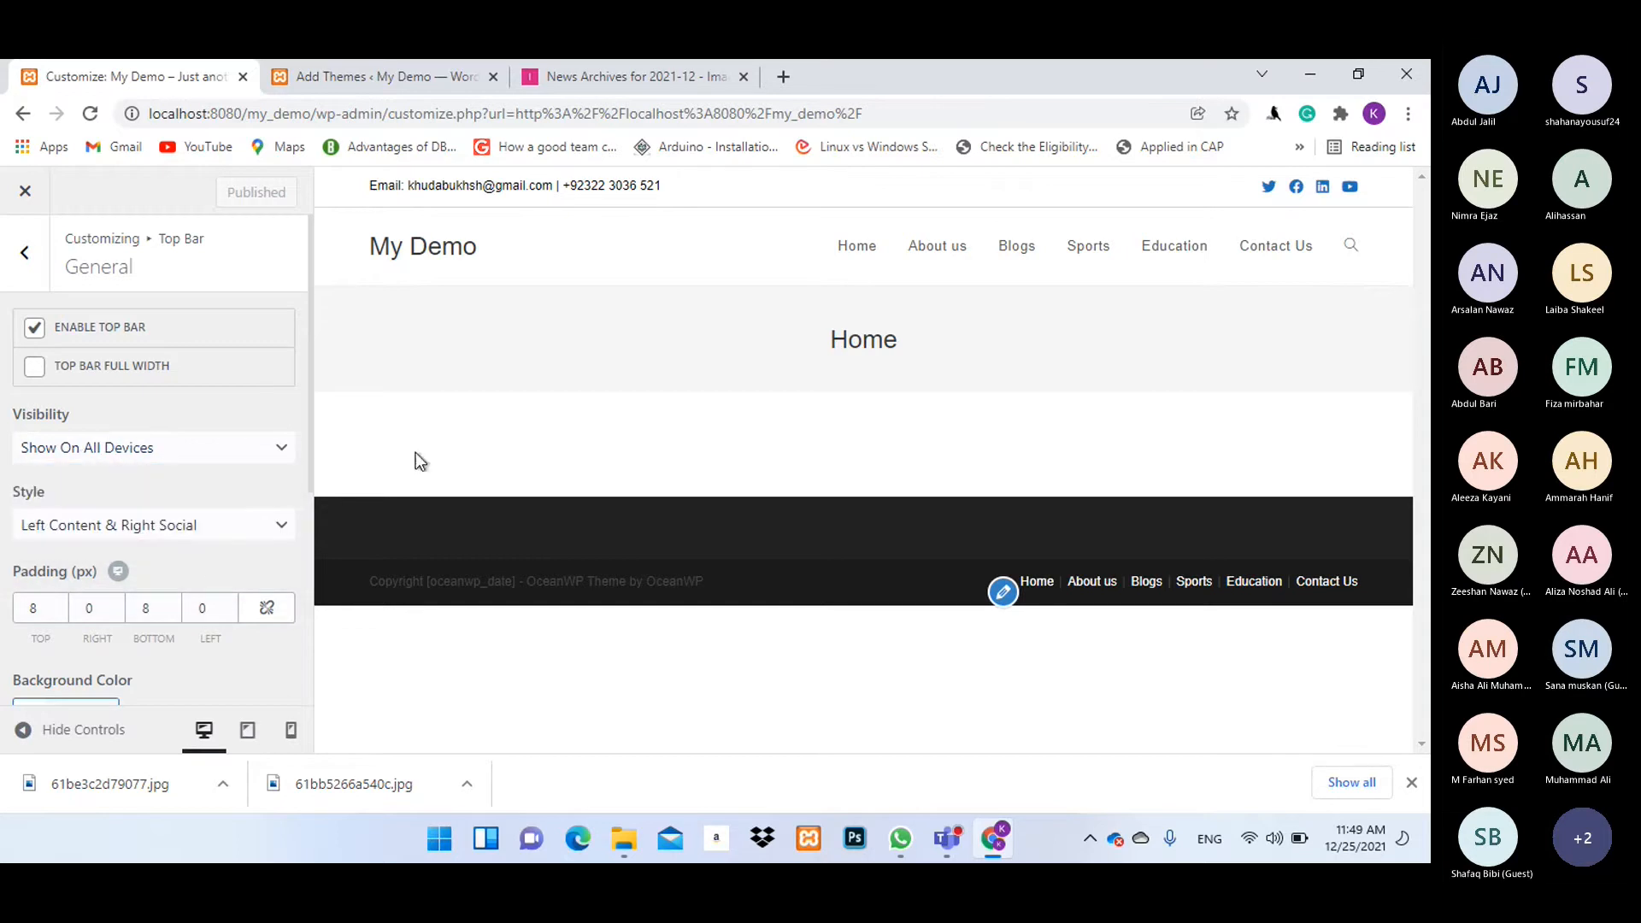
Try the Left Social & Right Content and Centered Content & Social styles for the Top Bar.
left_click(161, 532)
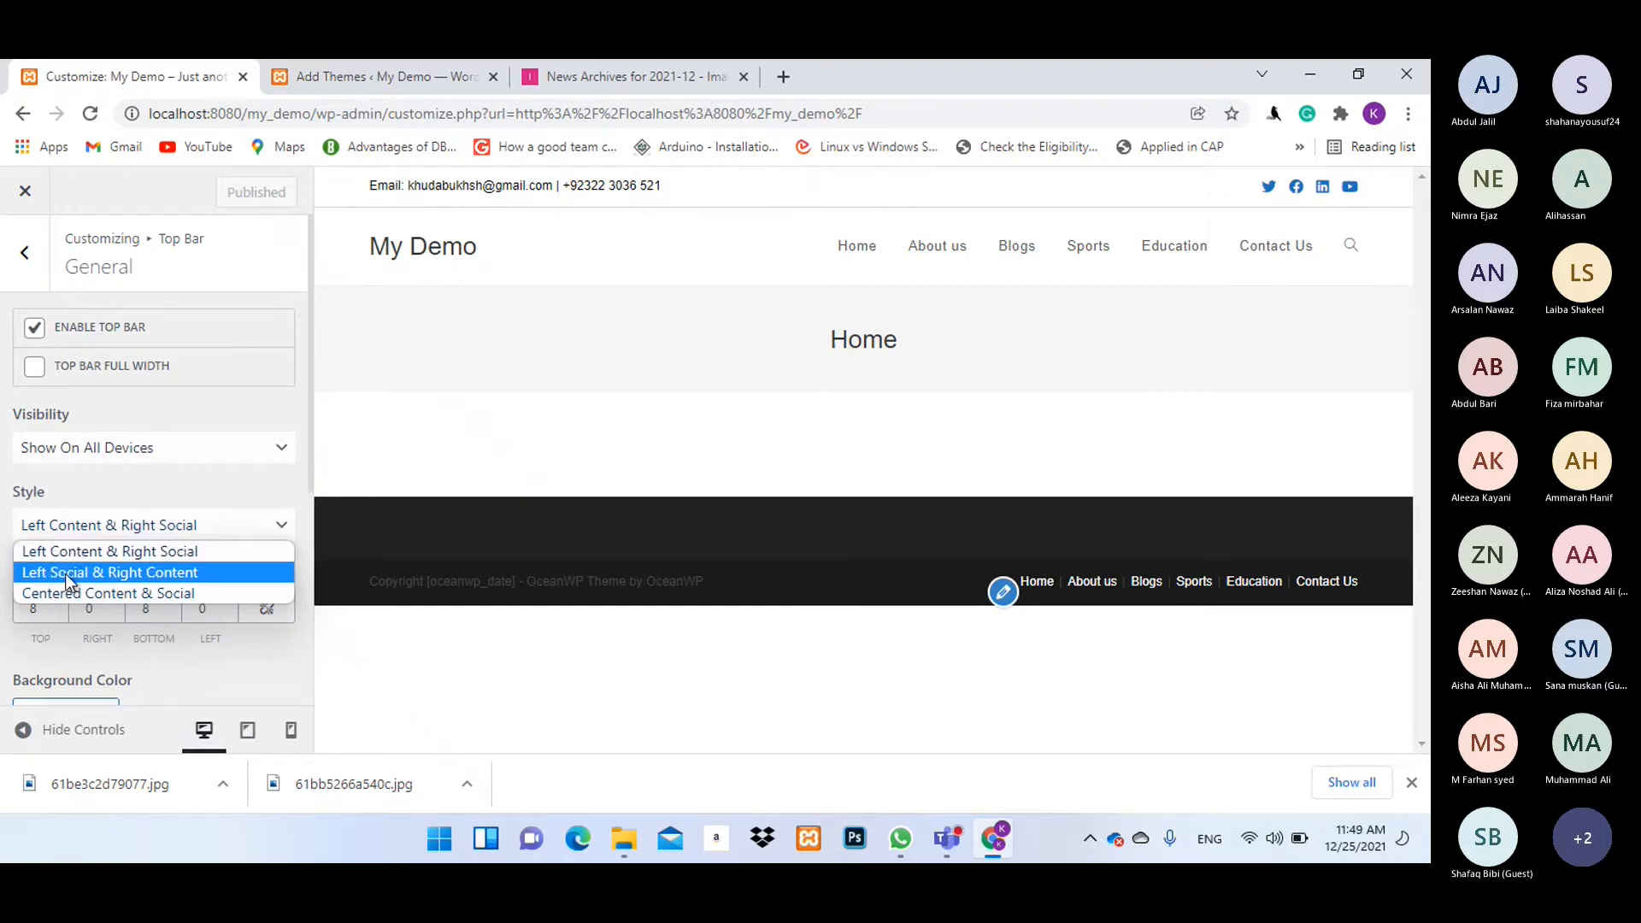
left_click(128, 573)
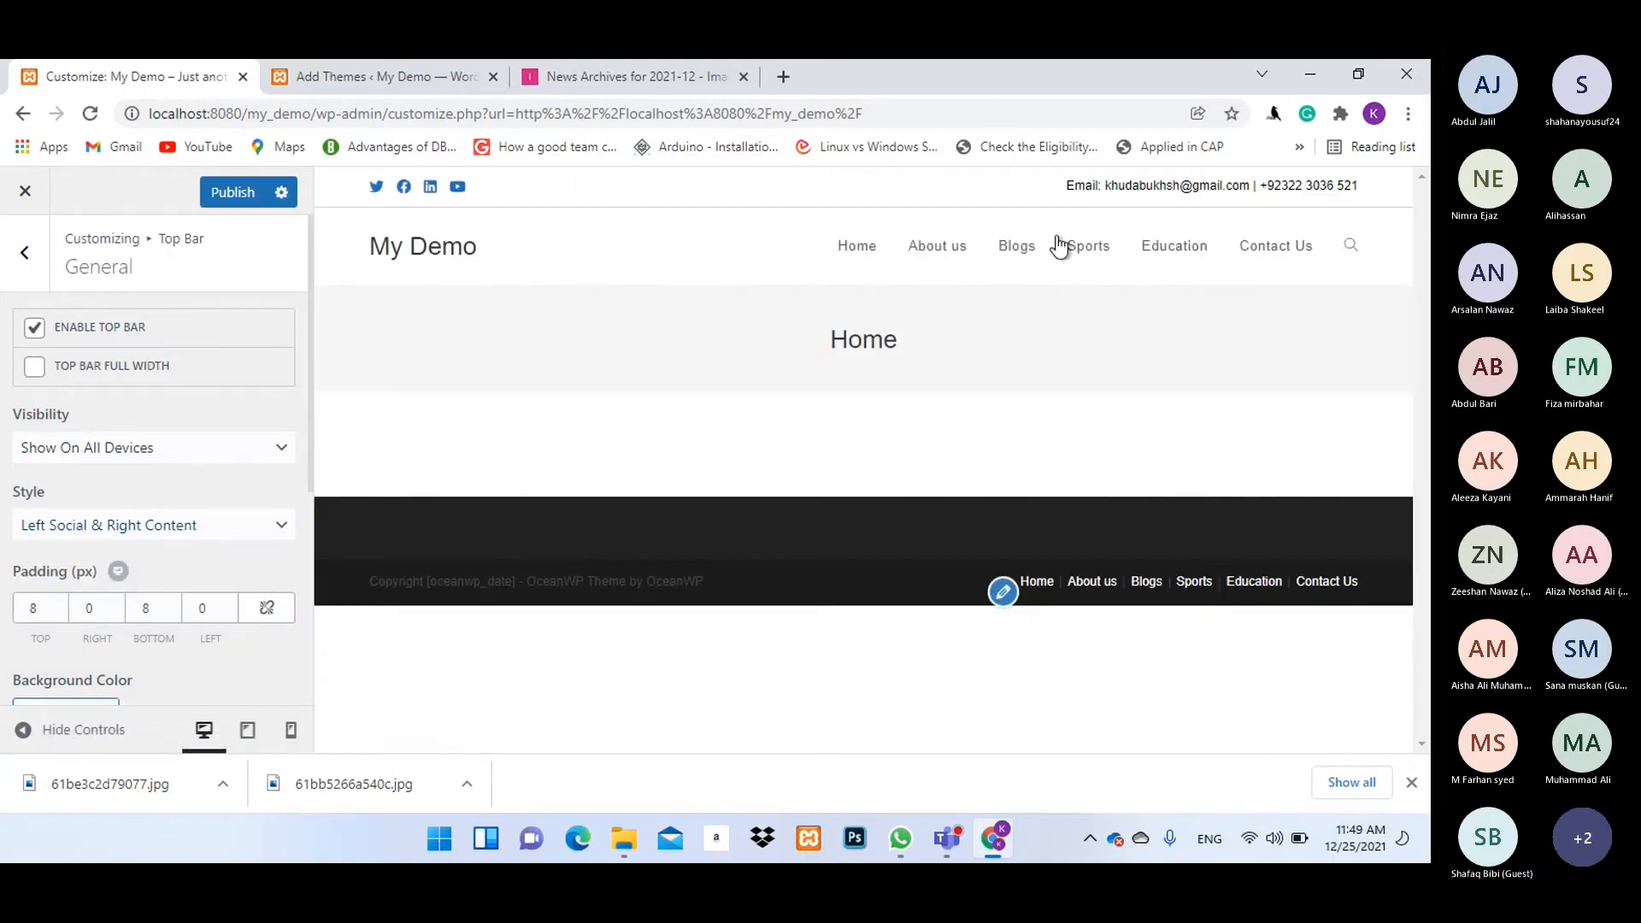
left_click(186, 527)
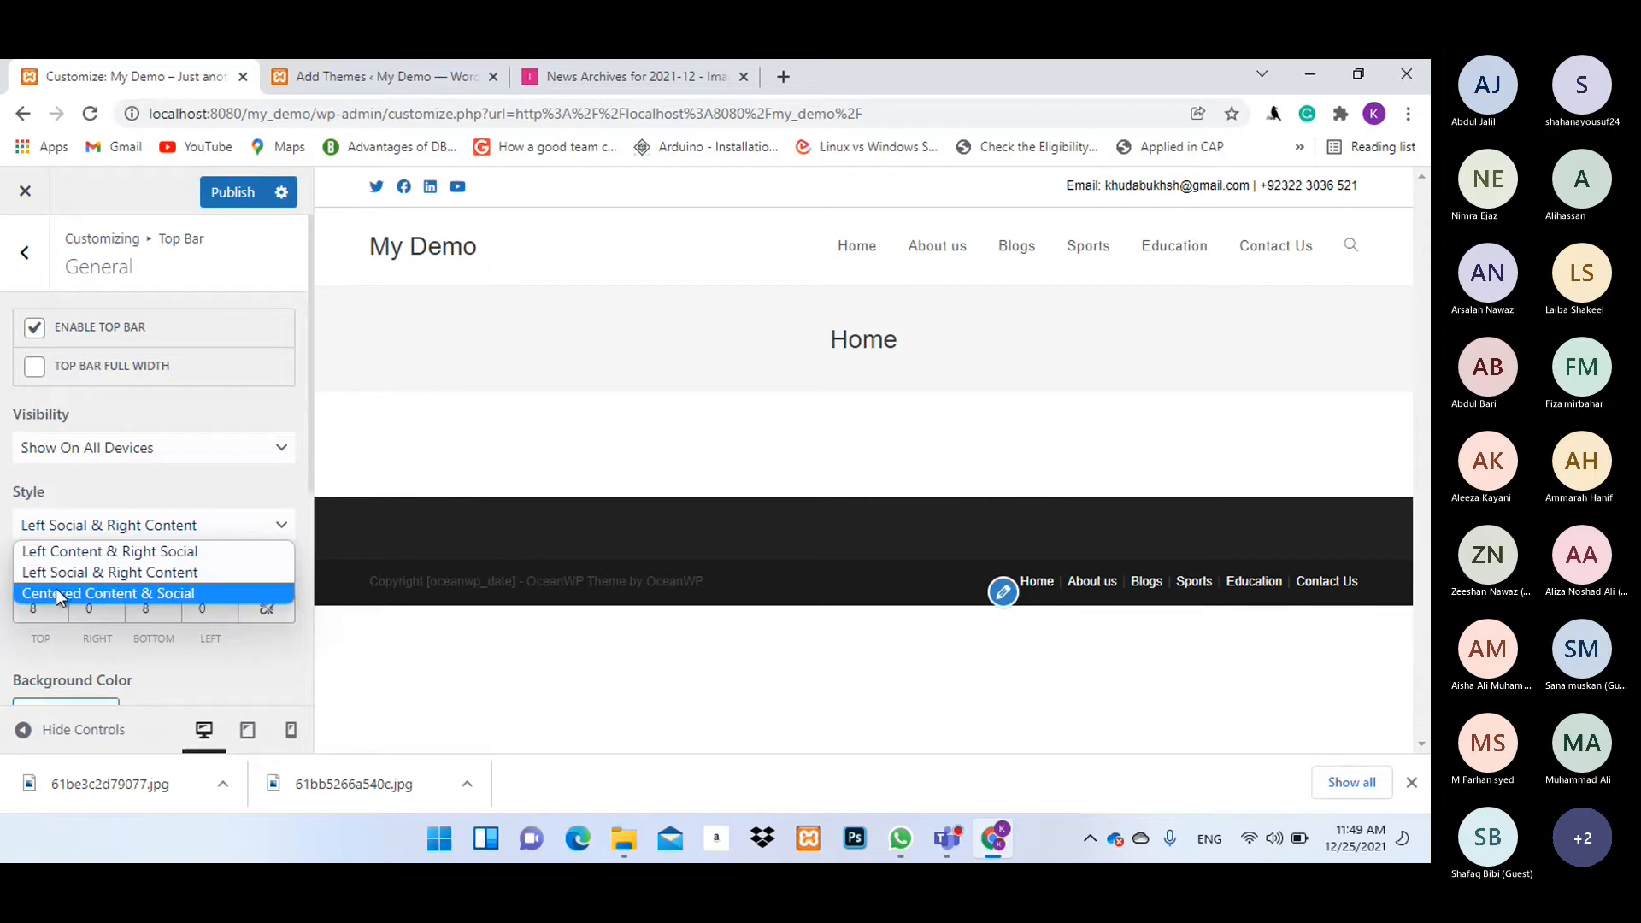
left_click(110, 593)
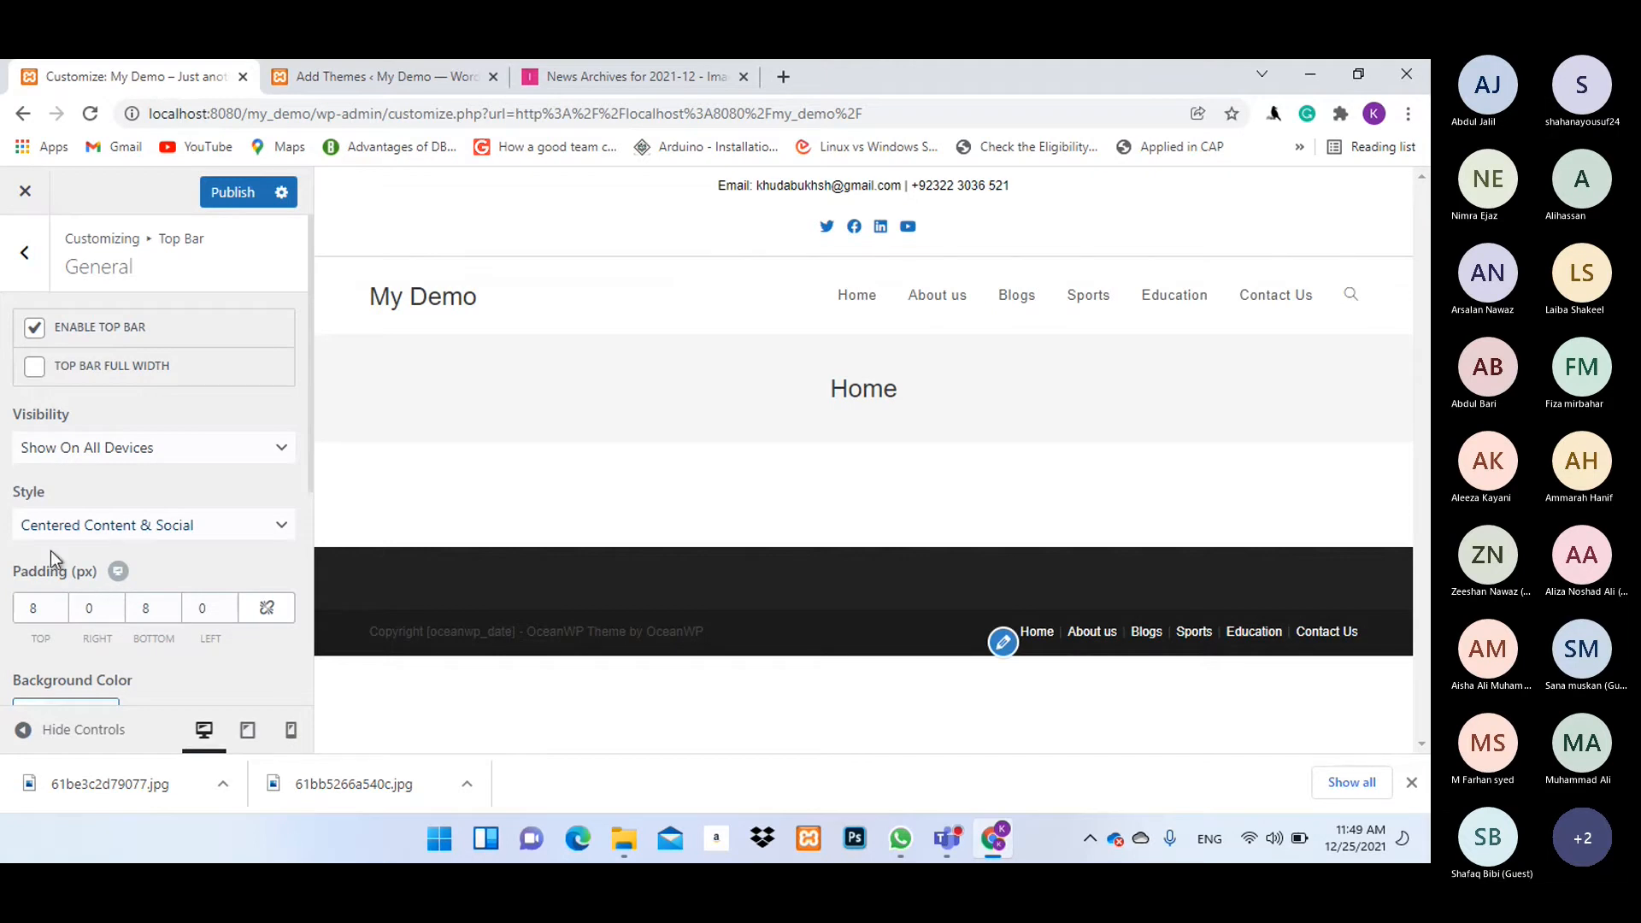
Look over the Top Bar's top, bottom, right and left padding values.
double_click(40, 611)
left_click(47, 608)
double_click(47, 608)
double_click(143, 607)
double_click(94, 609)
double_click(205, 606)
Preview the Left Content & Right Social style and set the Top Bar's style to Left Social & Right Content.
left_click(172, 524)
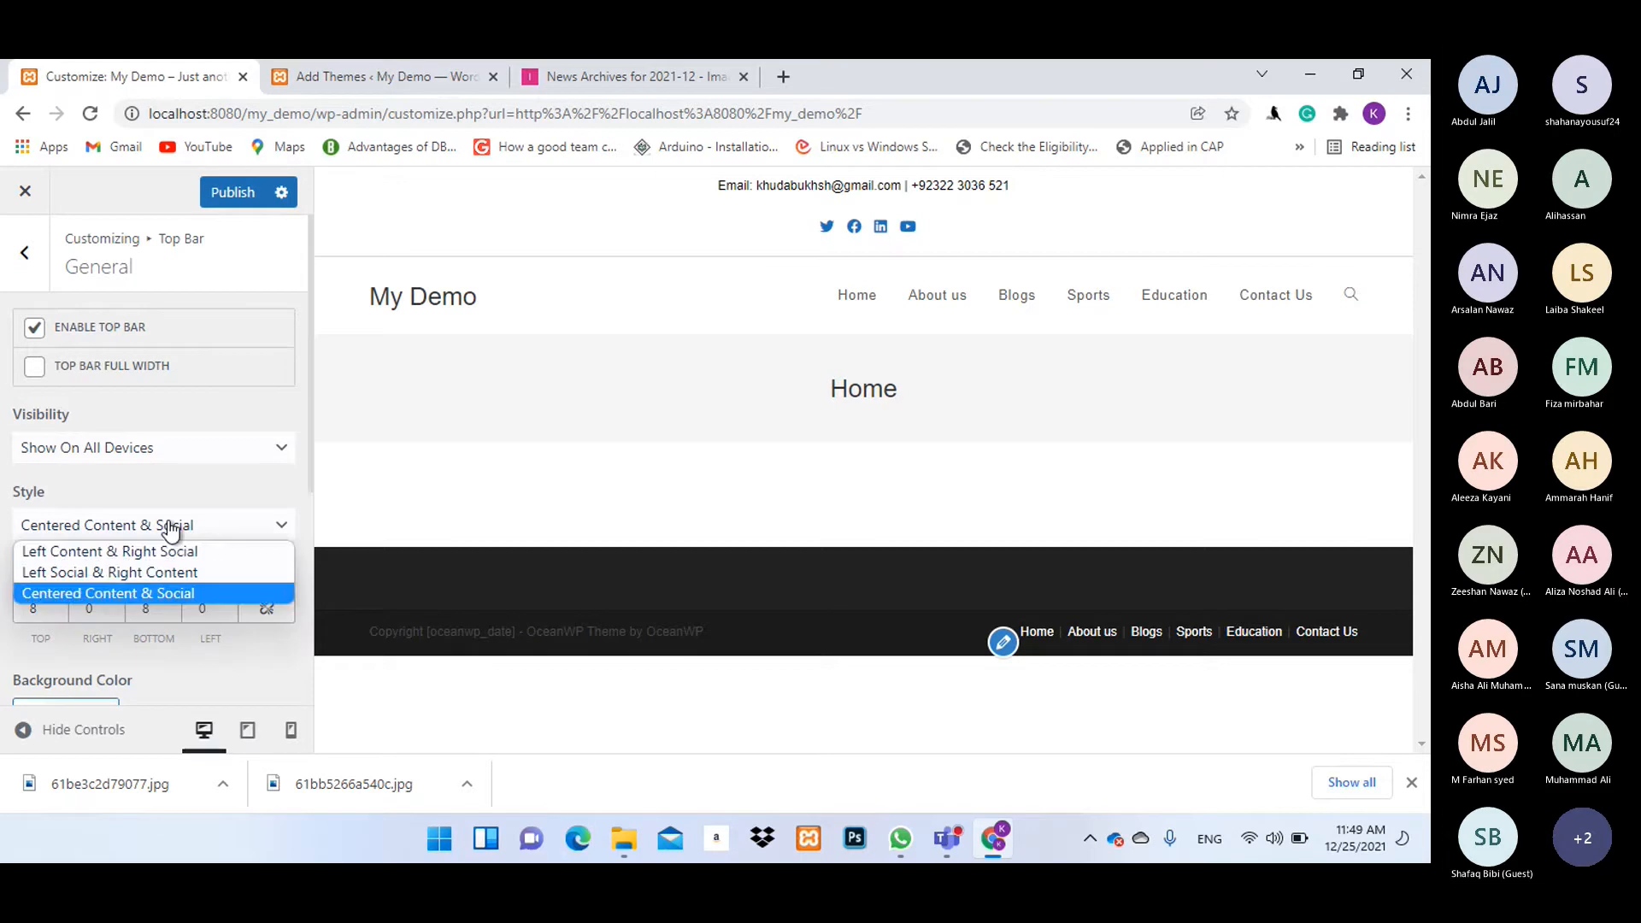
left_click(82, 552)
left_click(147, 527)
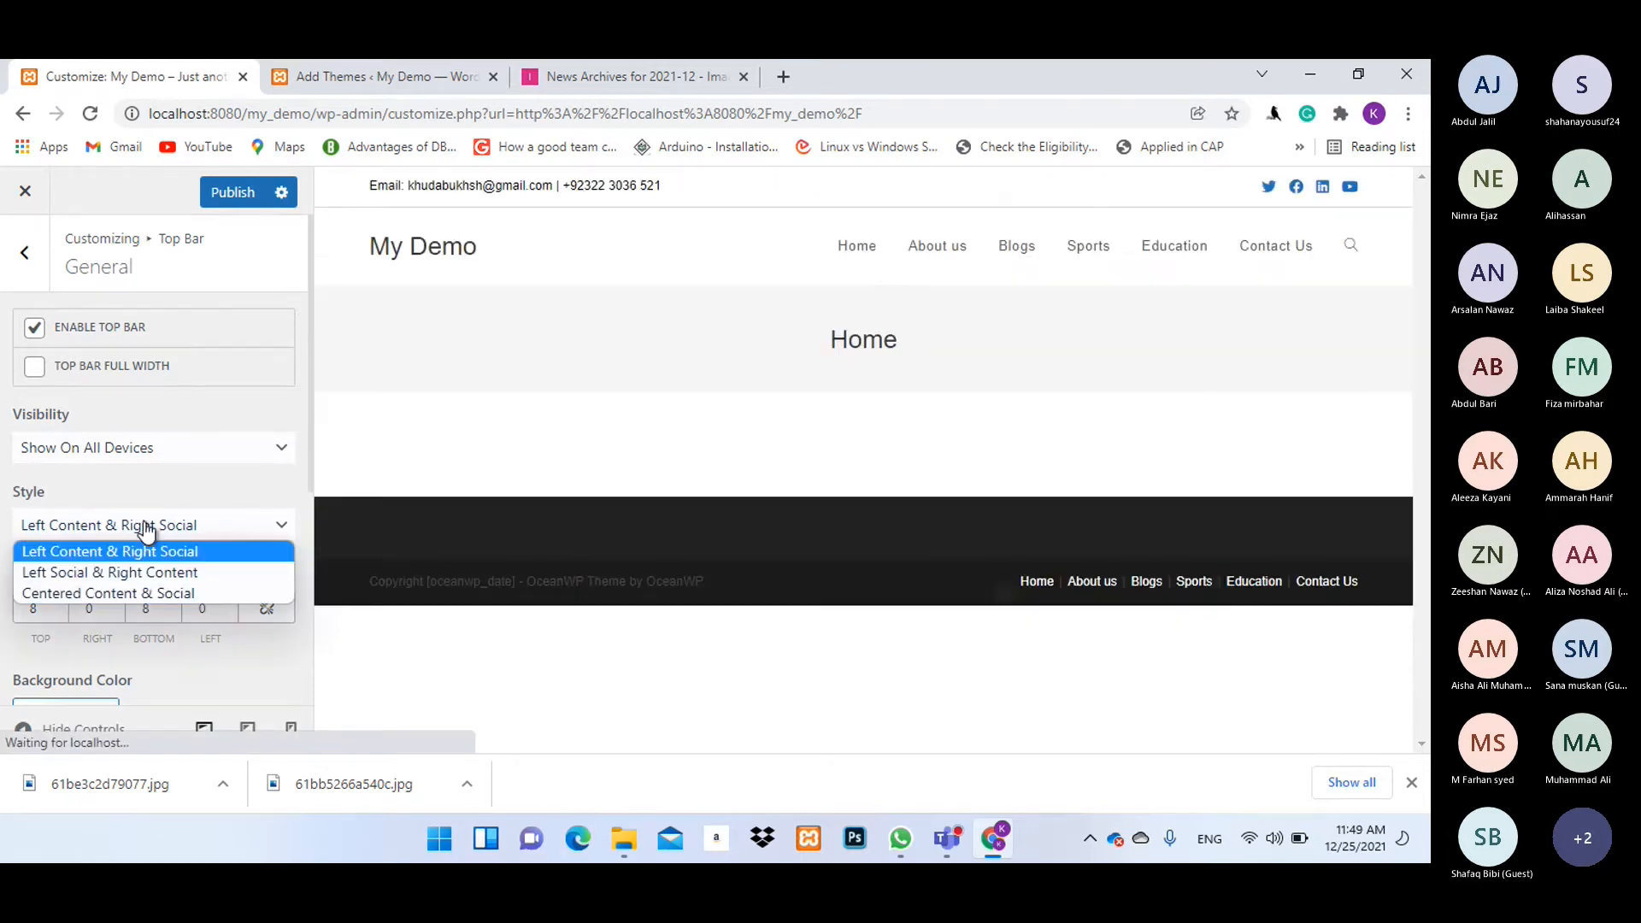
left_click(113, 571)
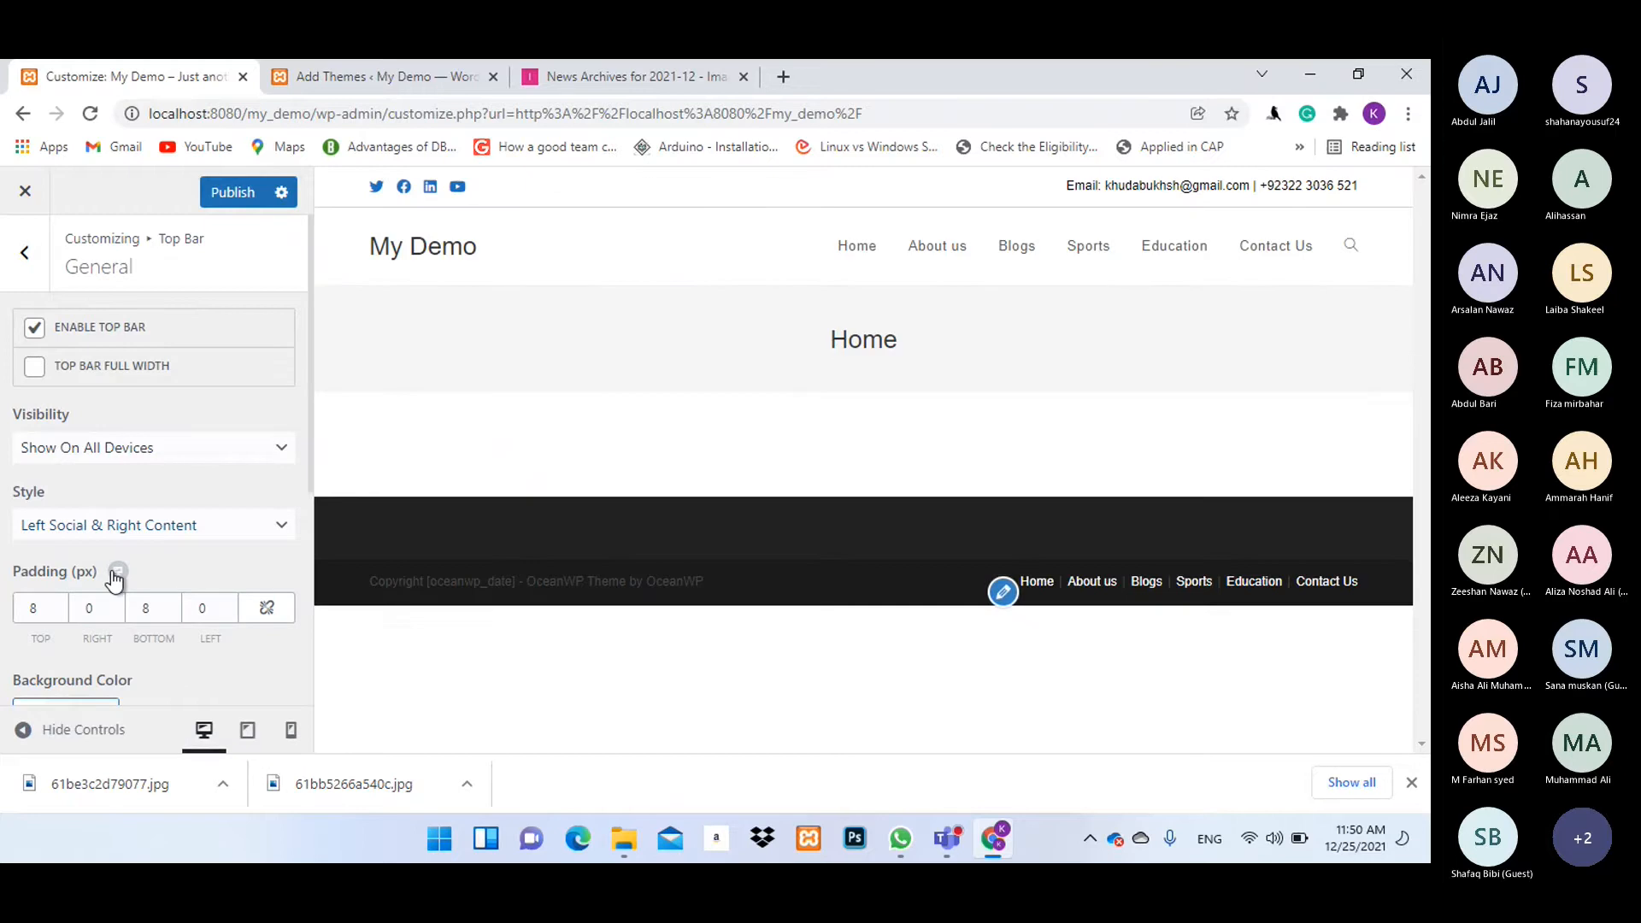
Try a padding of 20 px on the top and bottom of the Top Bar.
double_click(24, 607)
type("20")
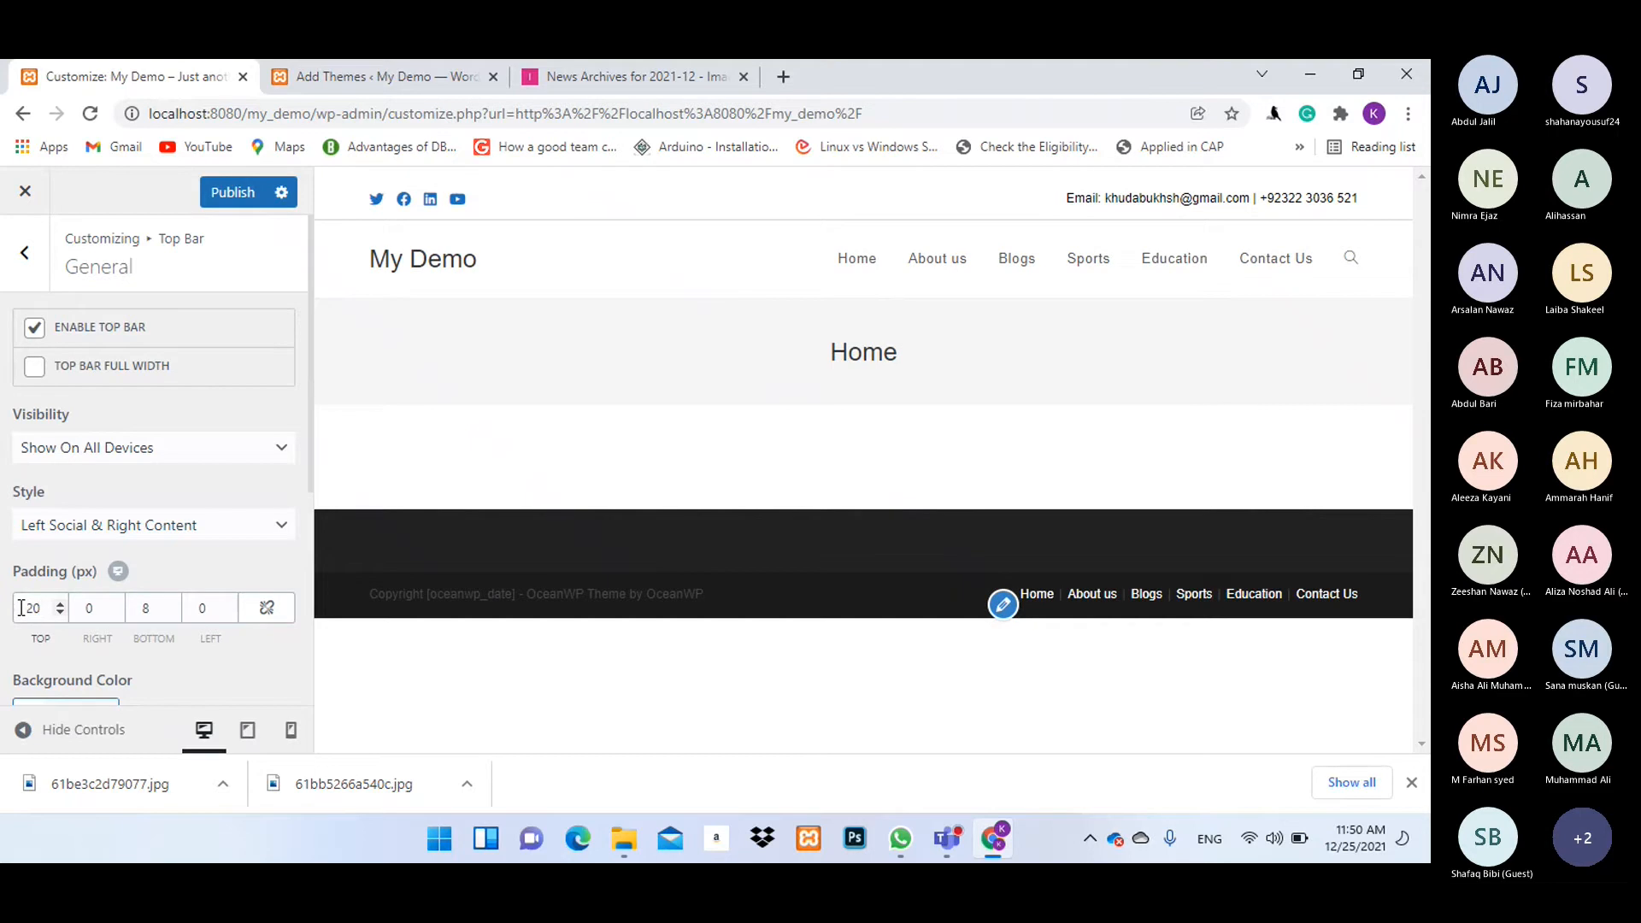
double_click(147, 608)
type("20")
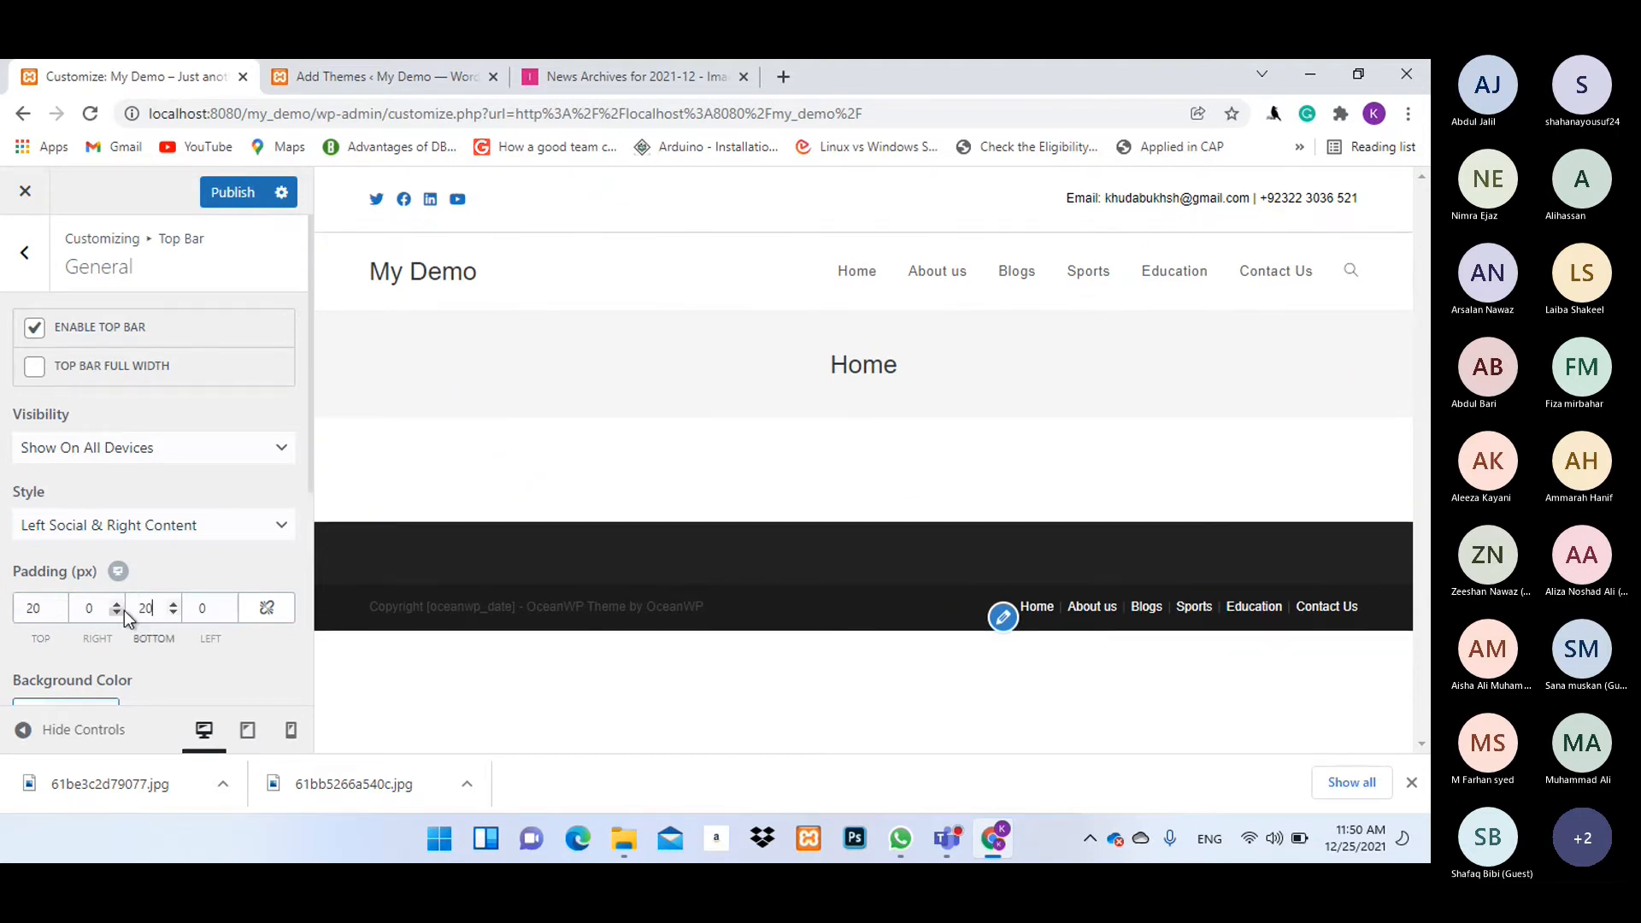
Set the Top Bar's top and bottom padding back to 8 px.
left_click(60, 605)
left_click_drag(49, 613, 5, 621)
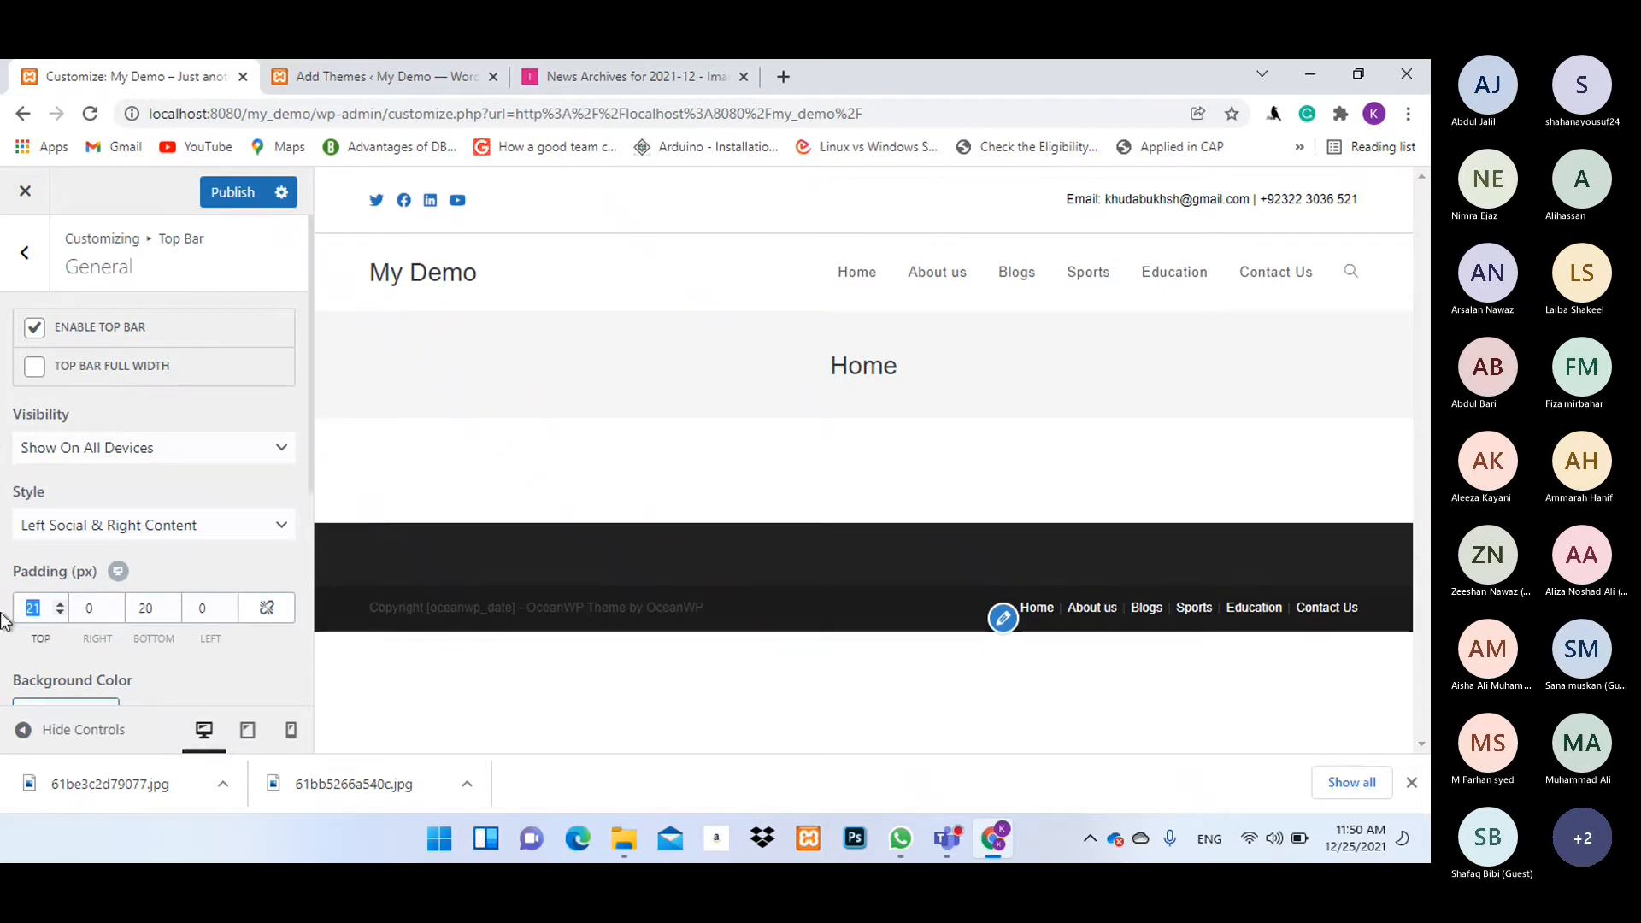
type("8")
left_click_drag(162, 608, 112, 595)
type("8")
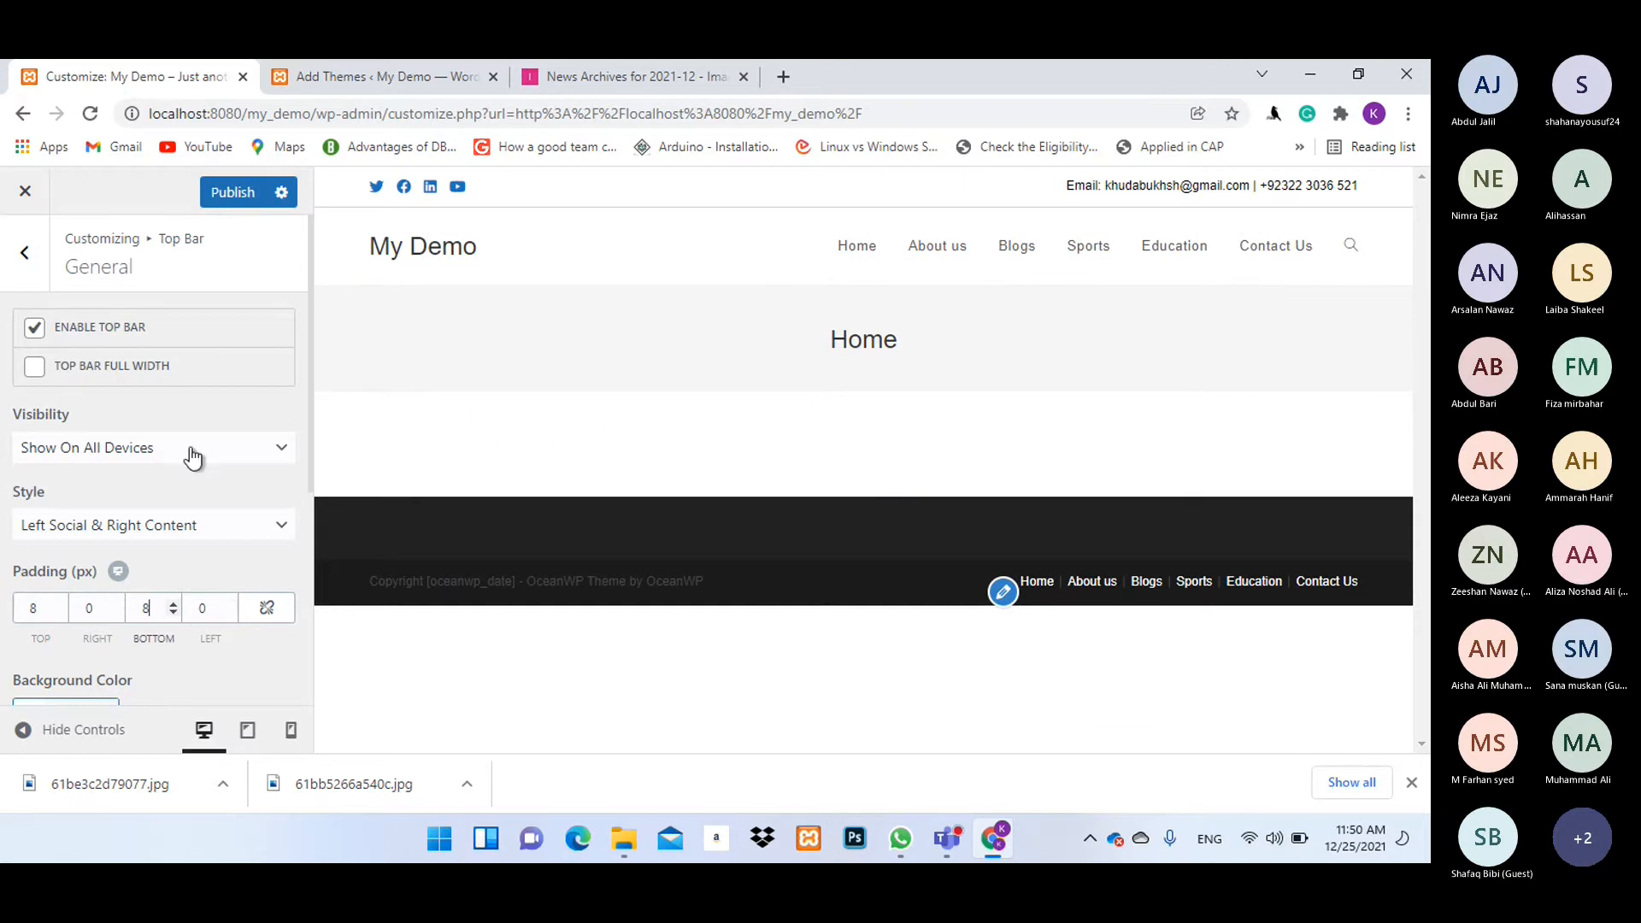
Set the Top Bar's Background Color to the blue swatch #1e73be.
scroll(195, 453, "down", 4)
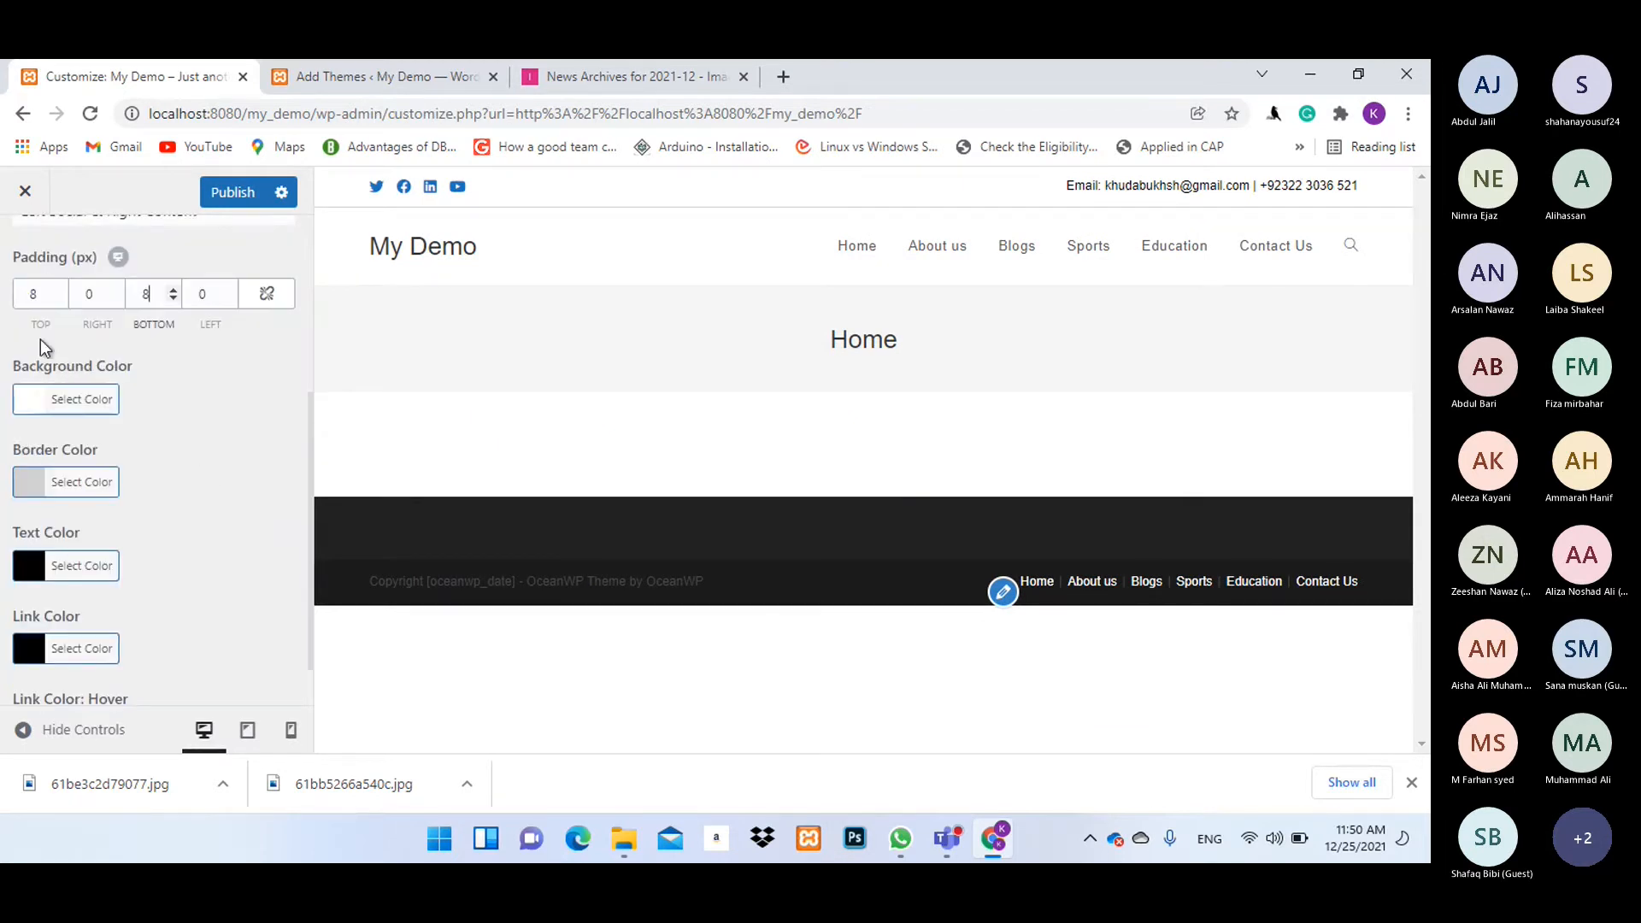
left_click(43, 403)
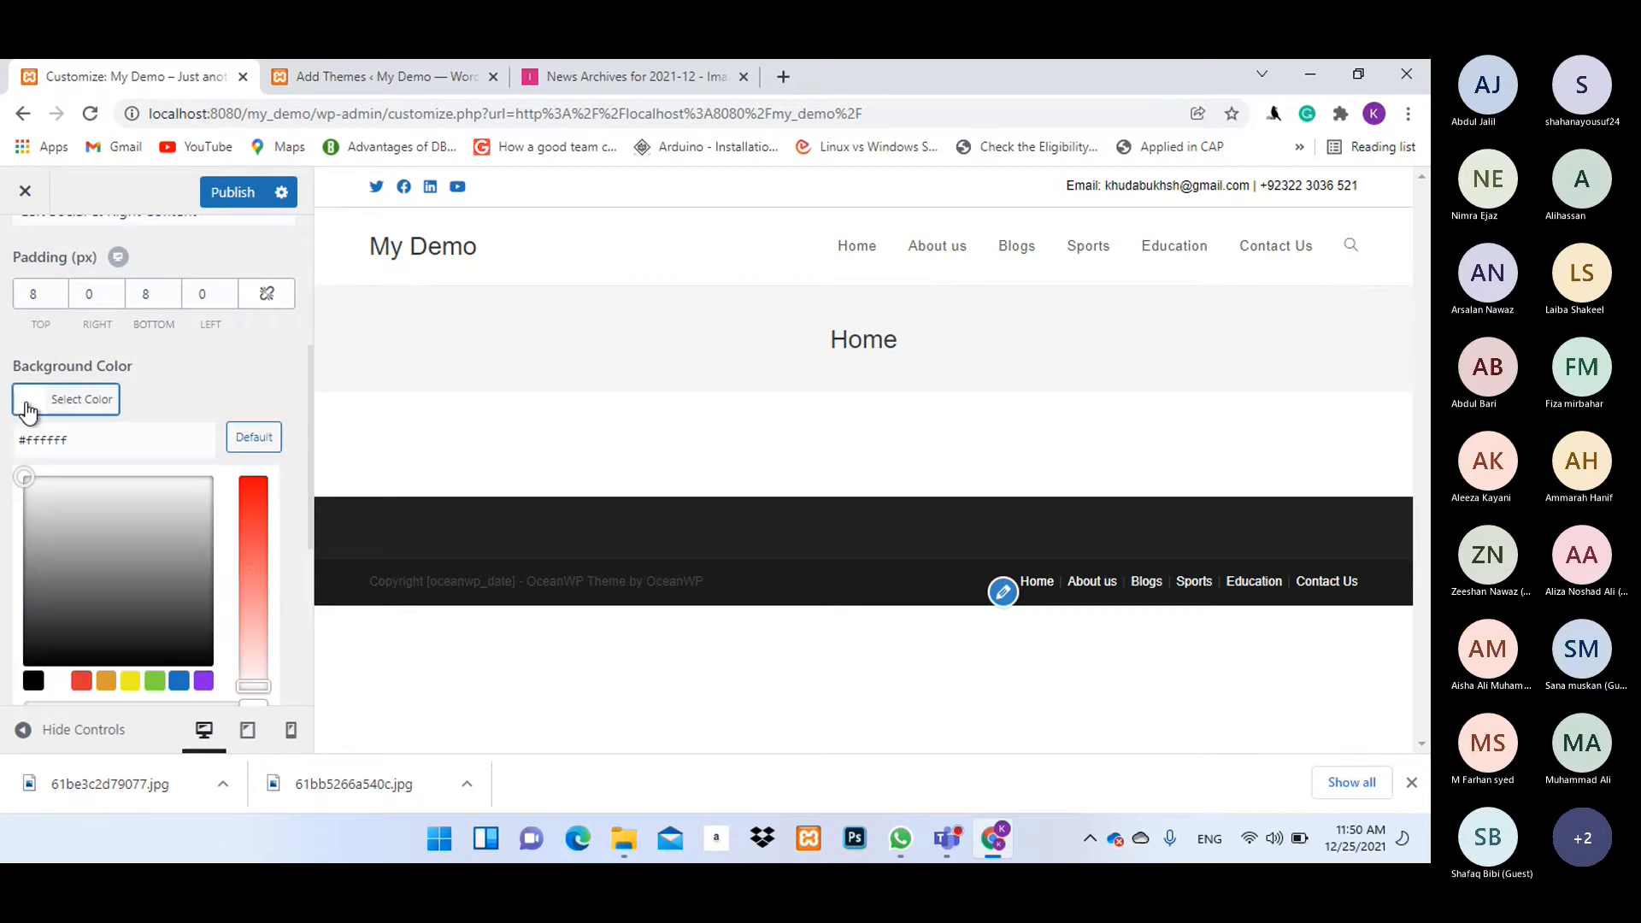
left_click(179, 681)
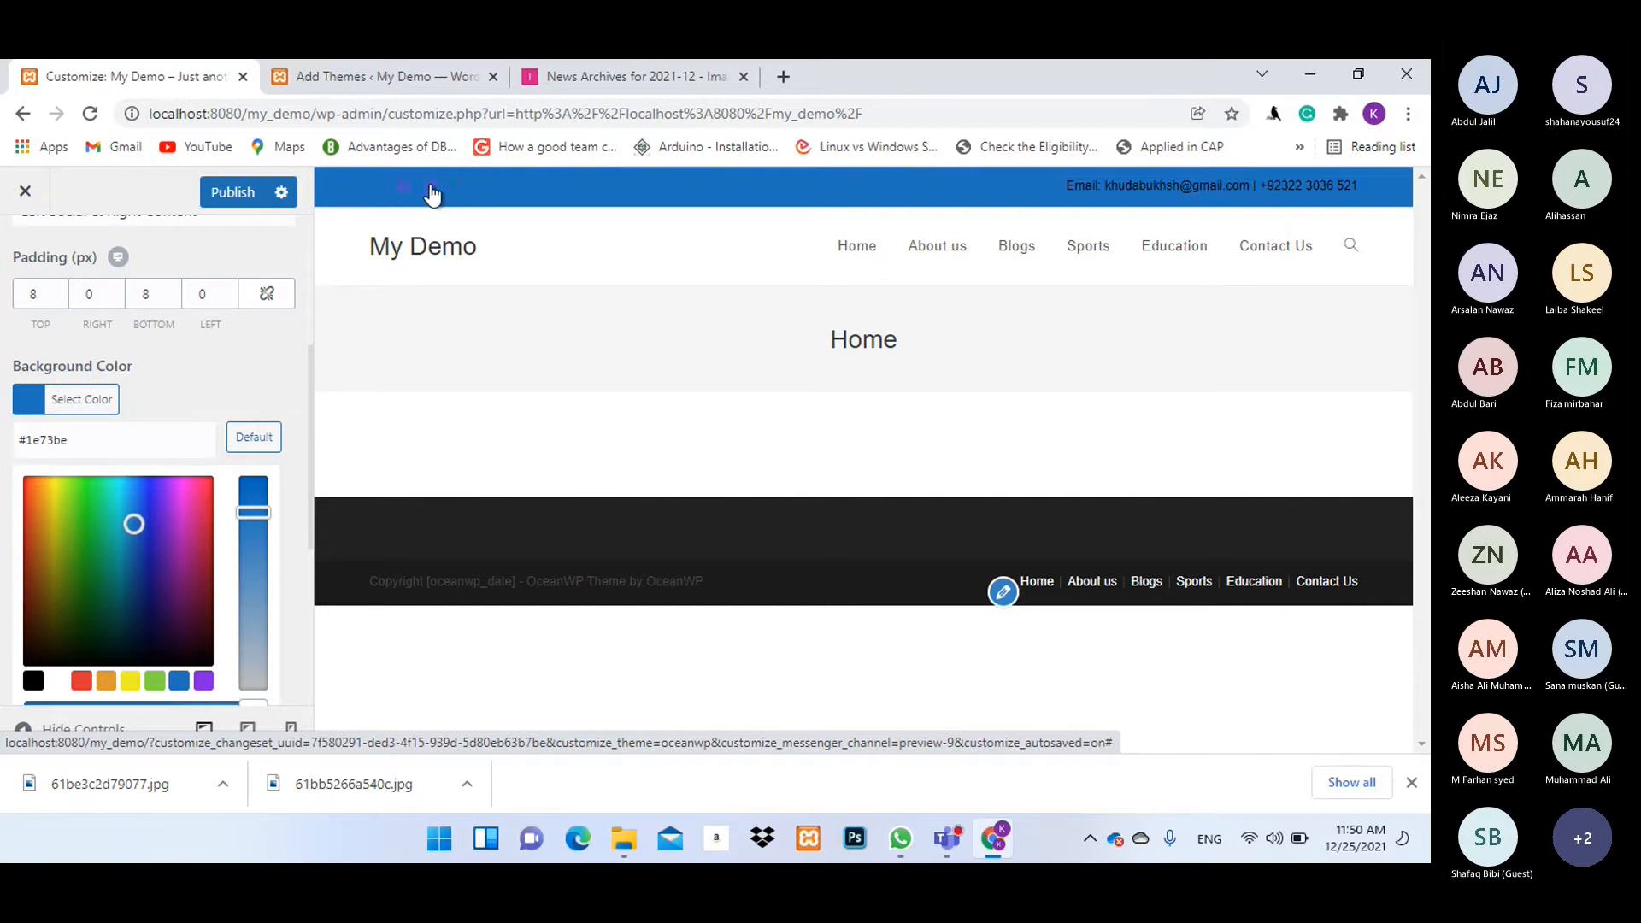
left_click(232, 382)
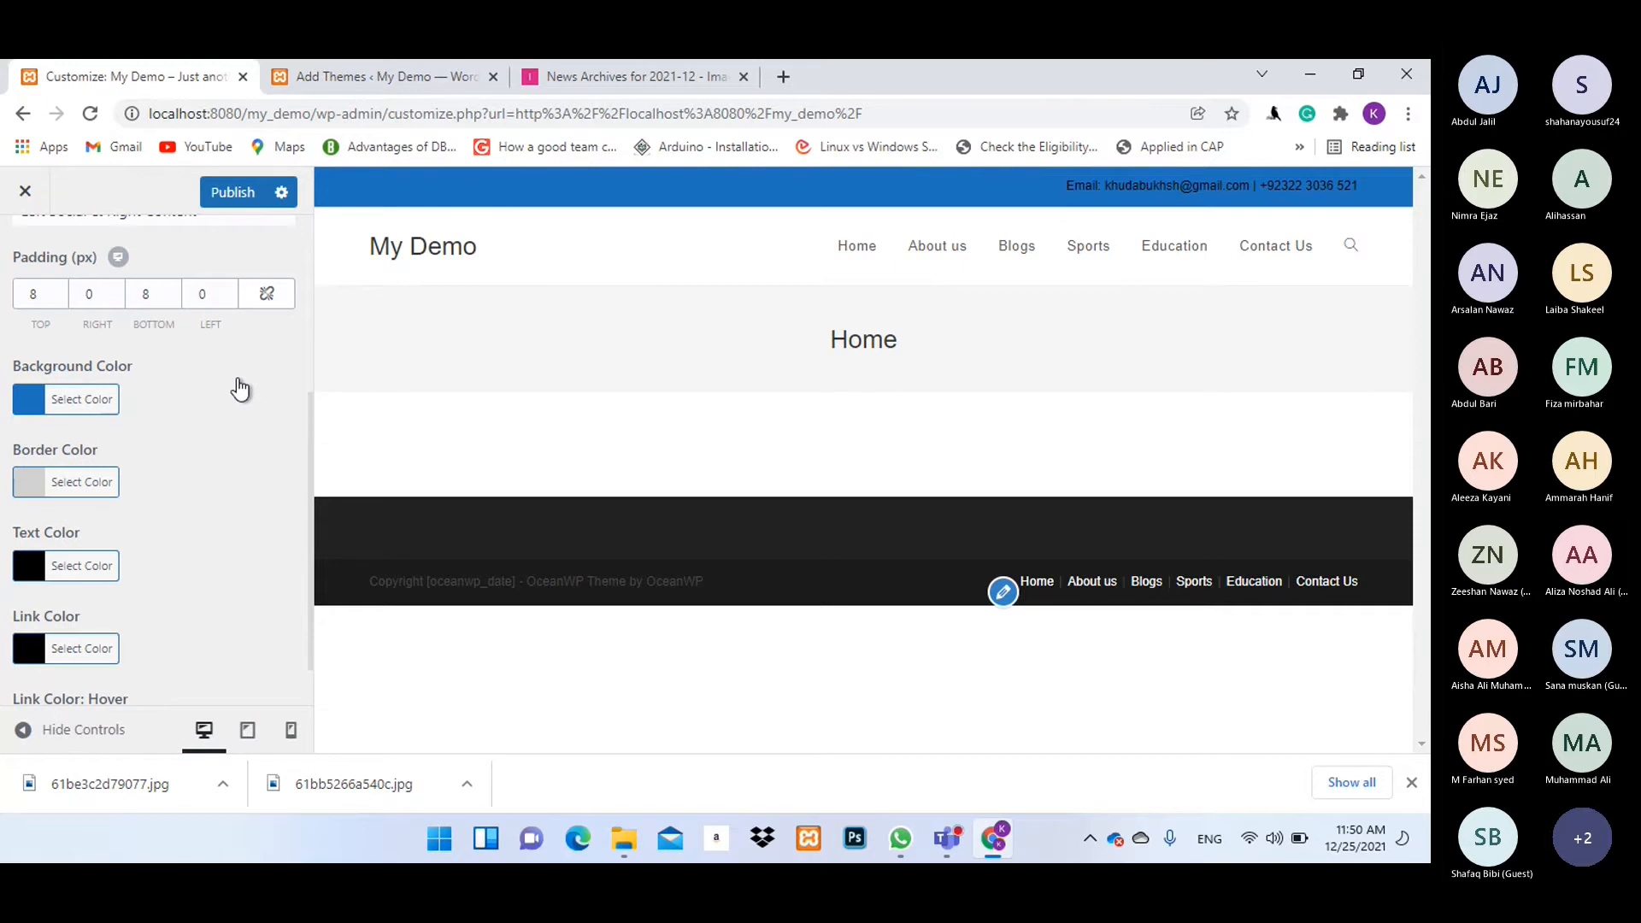
Try purple #8224e3 for the Top Bar's Border Color and settle on red #dd3333.
left_click(31, 482)
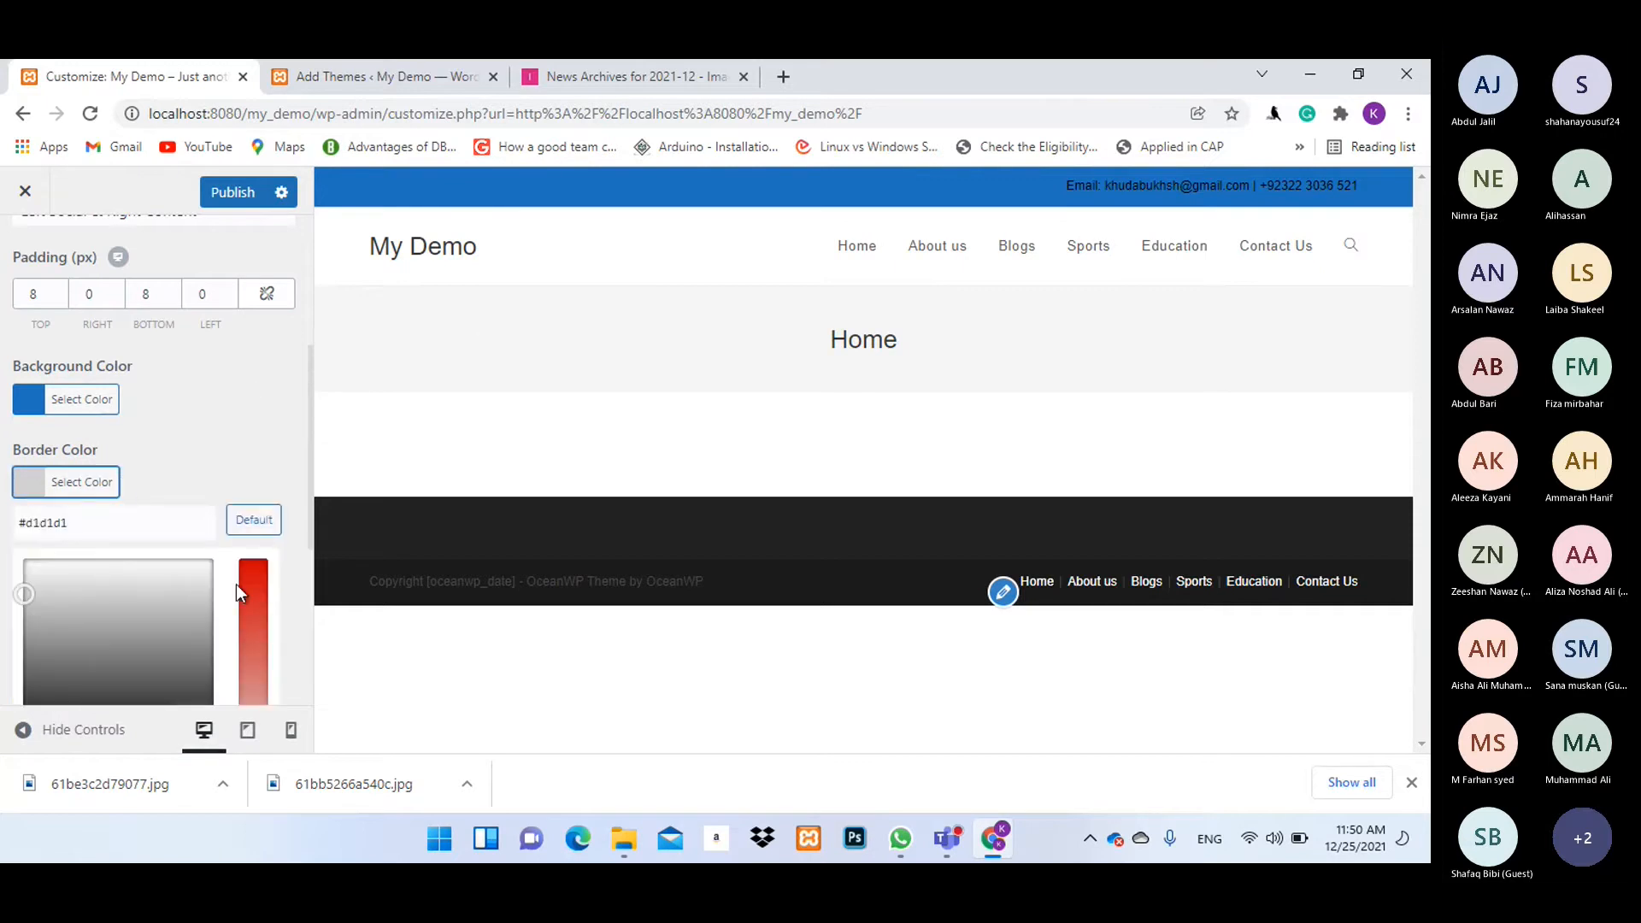
scroll(236, 583, "down", 3)
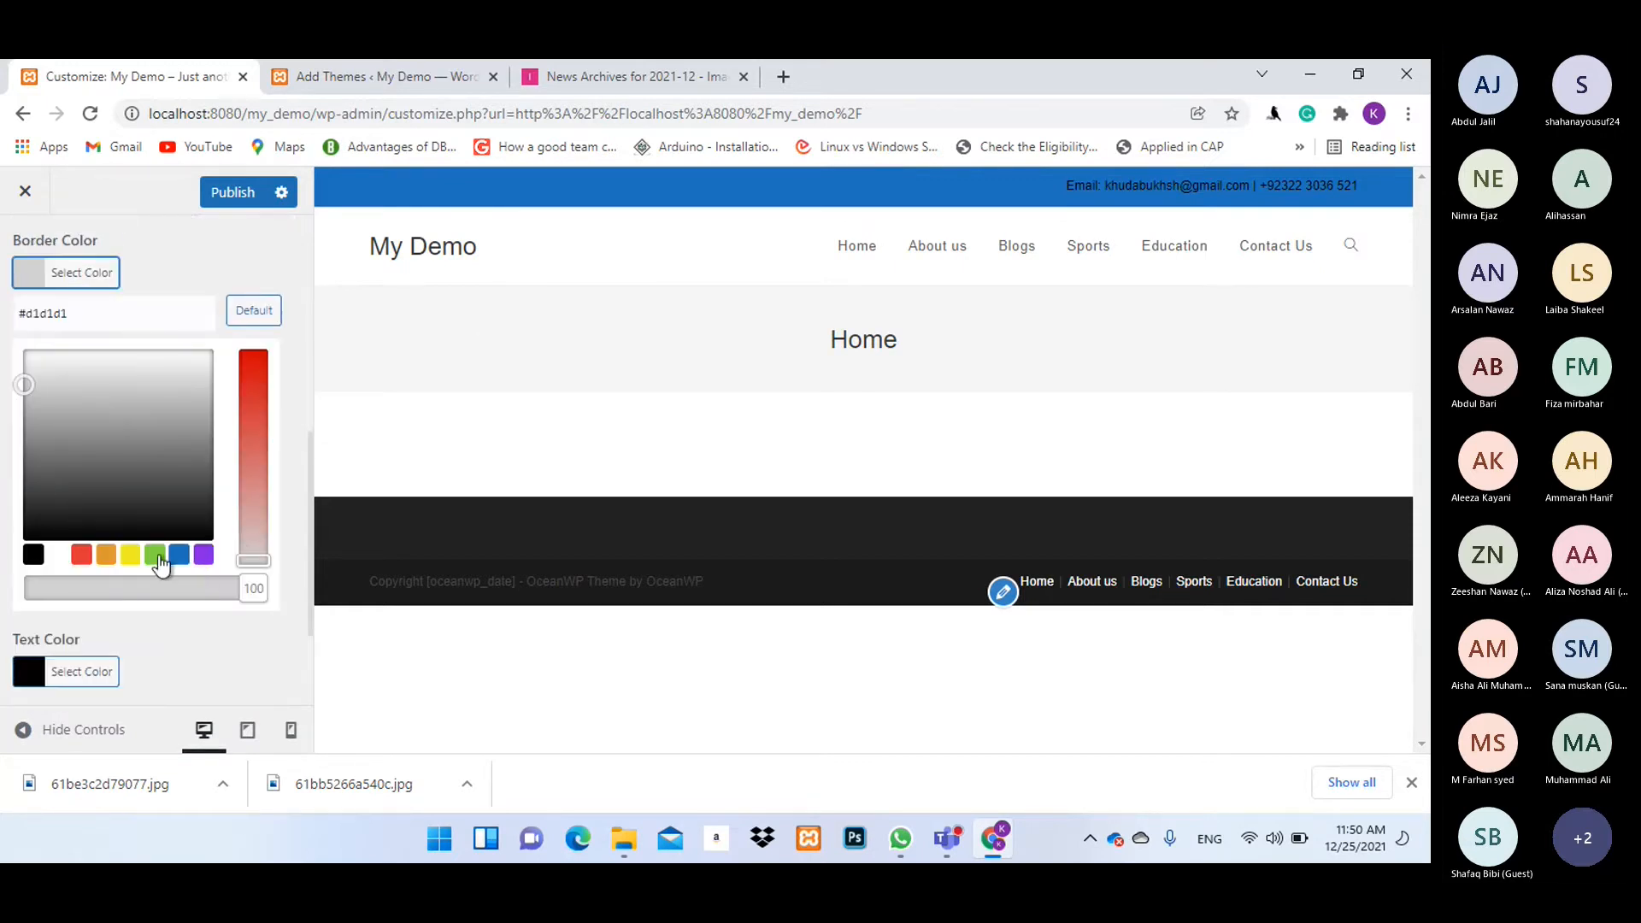
left_click(204, 555)
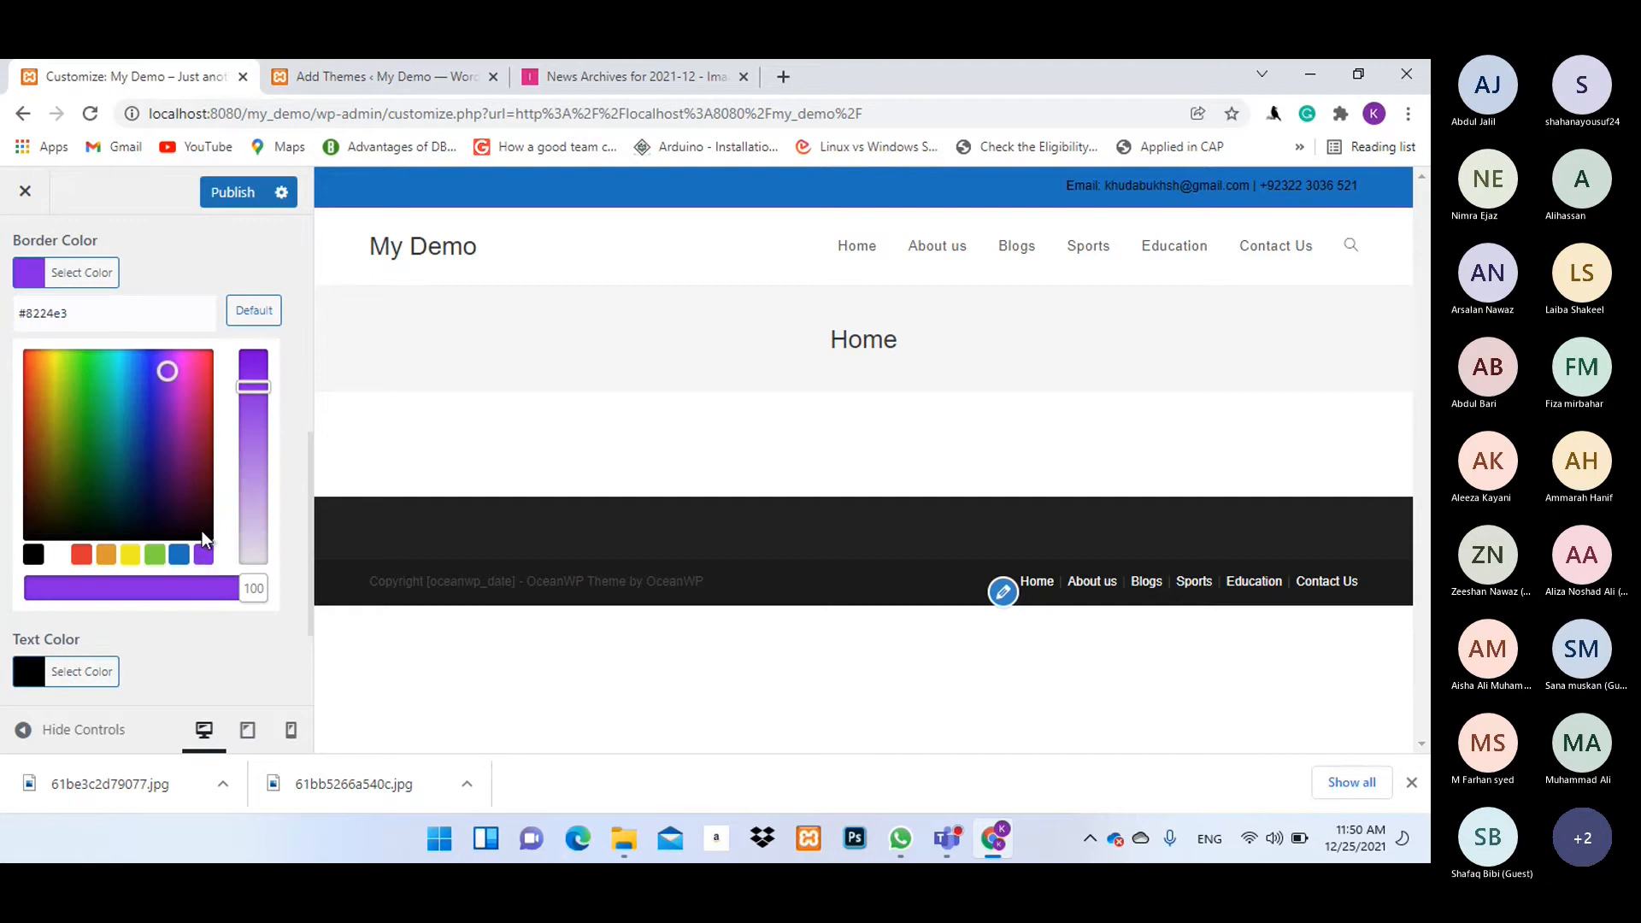
left_click(81, 557)
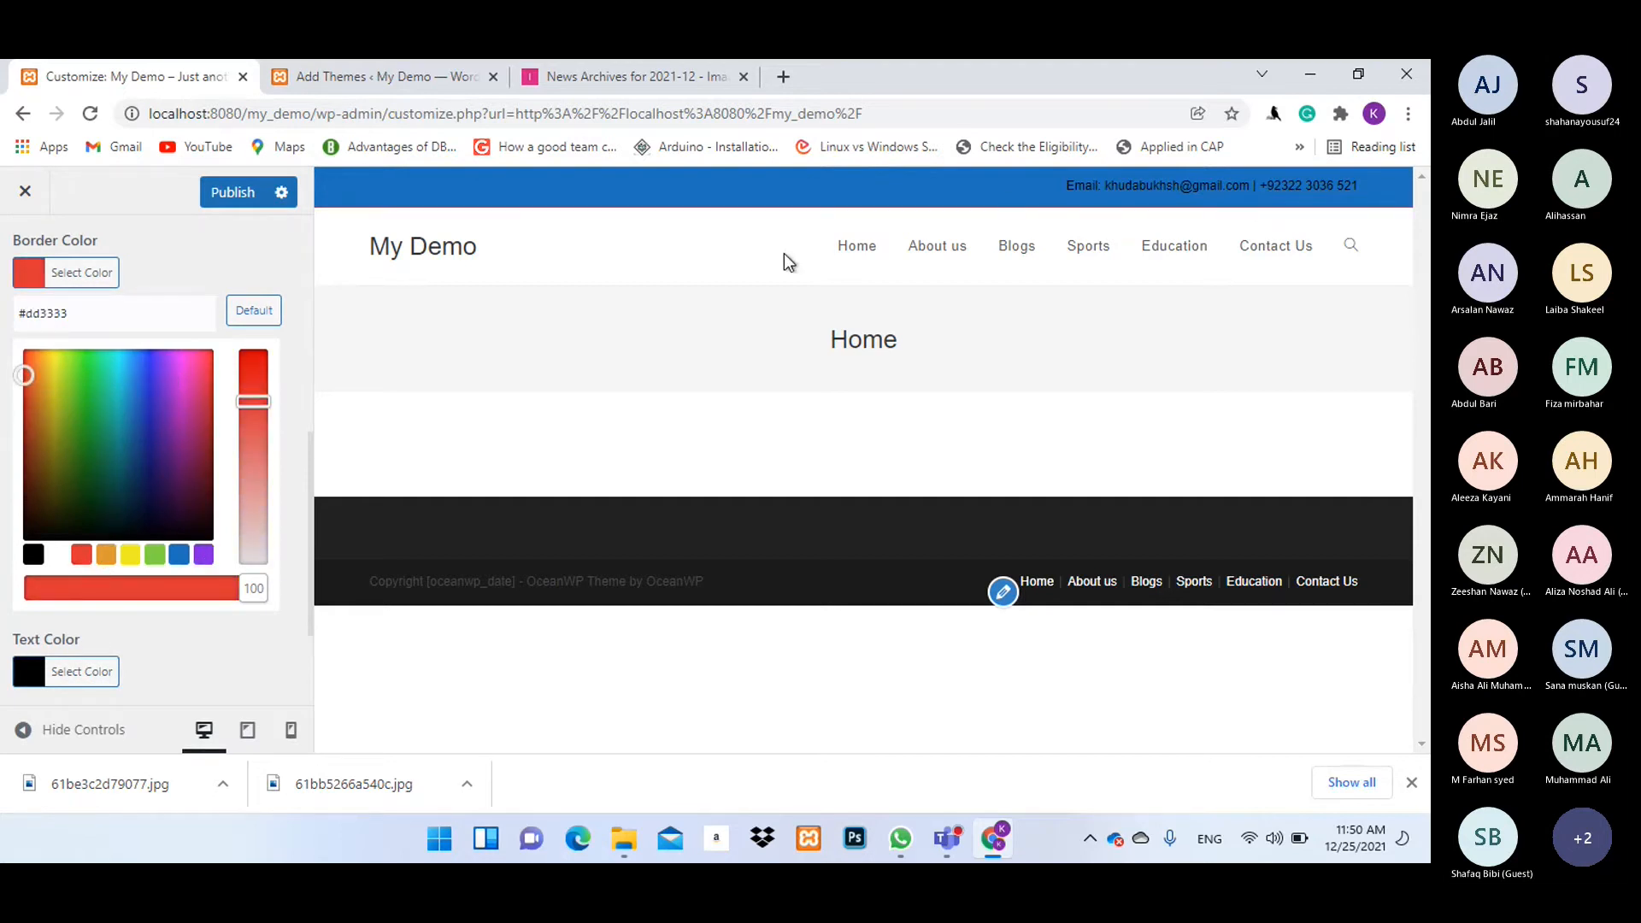
left_click(286, 282)
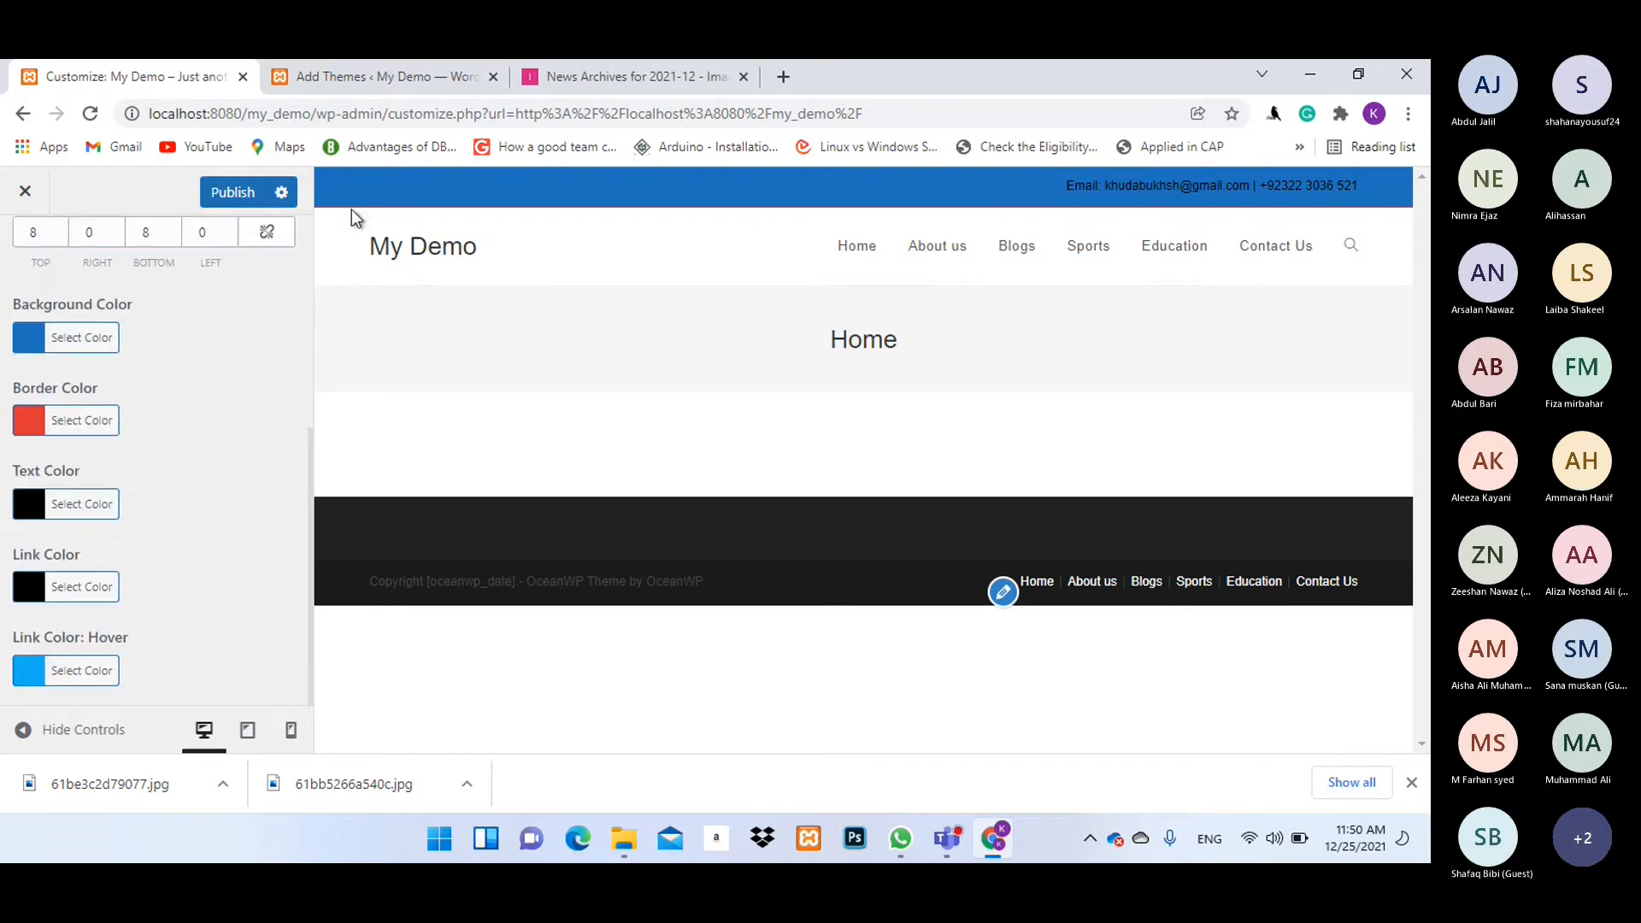
Set the Top Bar's Text Color to white #ffffff.
left_click(34, 511)
scroll(147, 537, "down", 1)
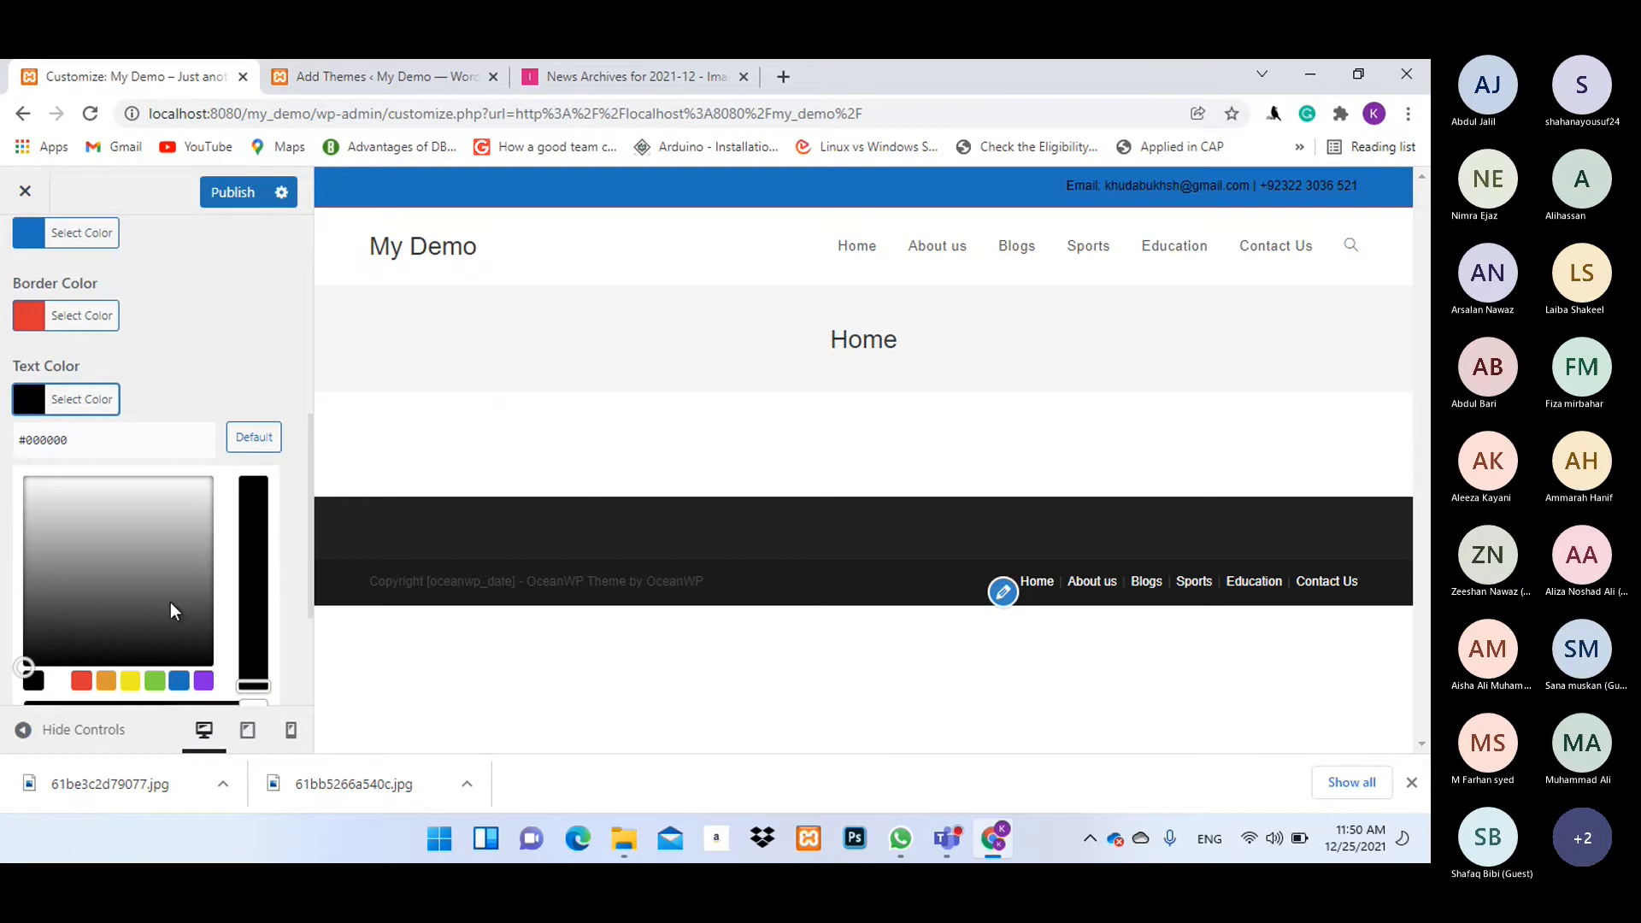
left_click(57, 680)
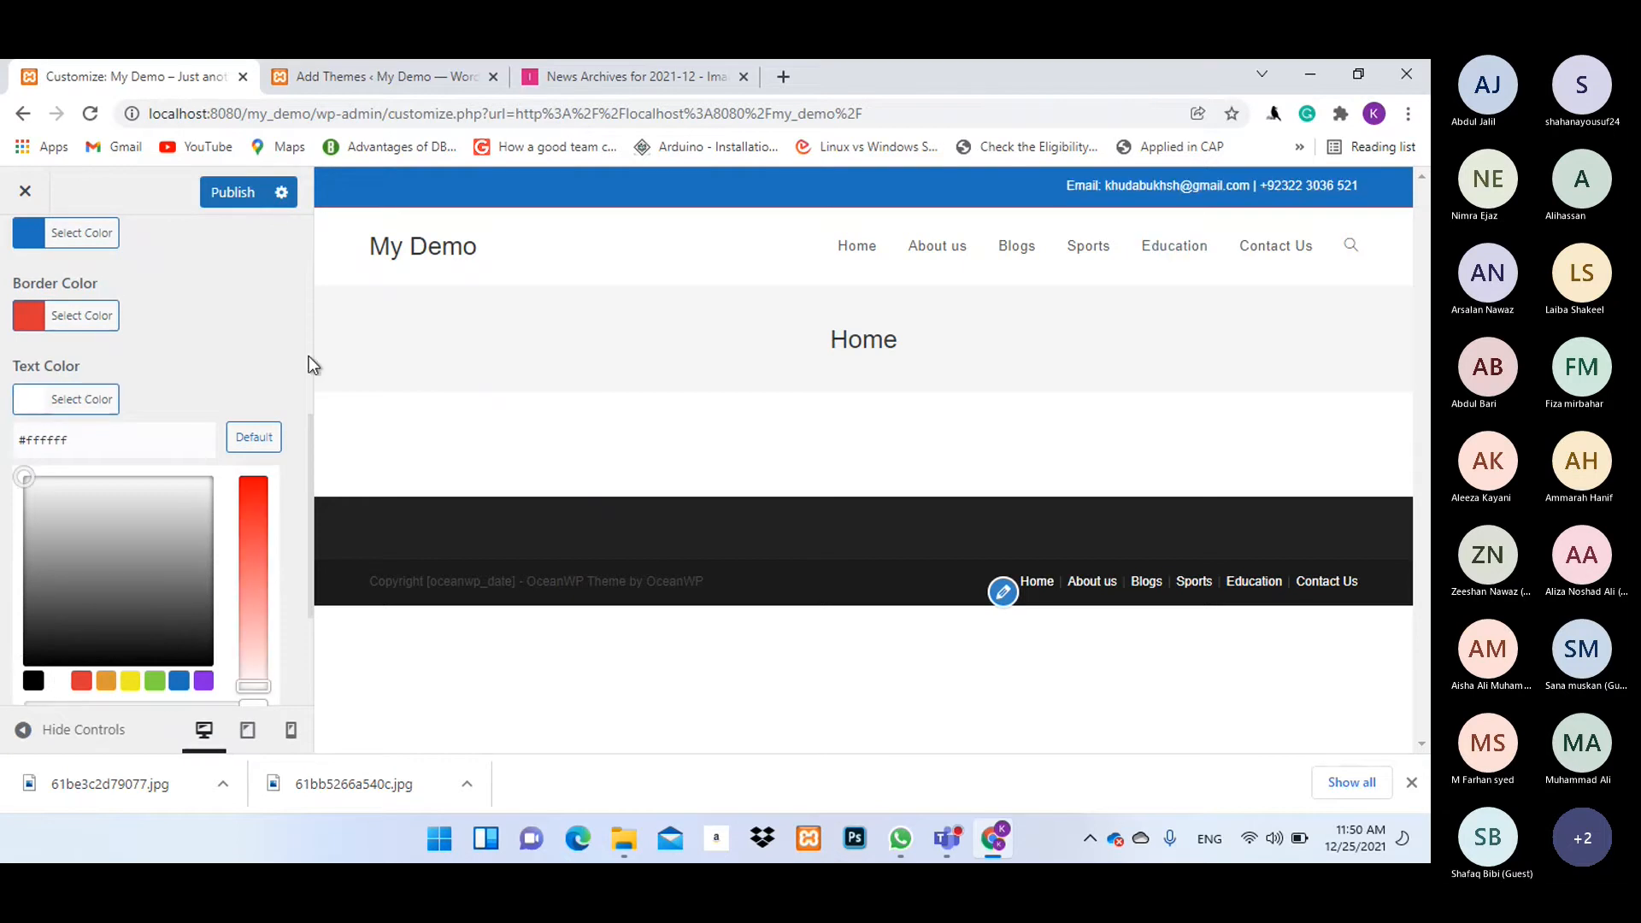
left_click(270, 362)
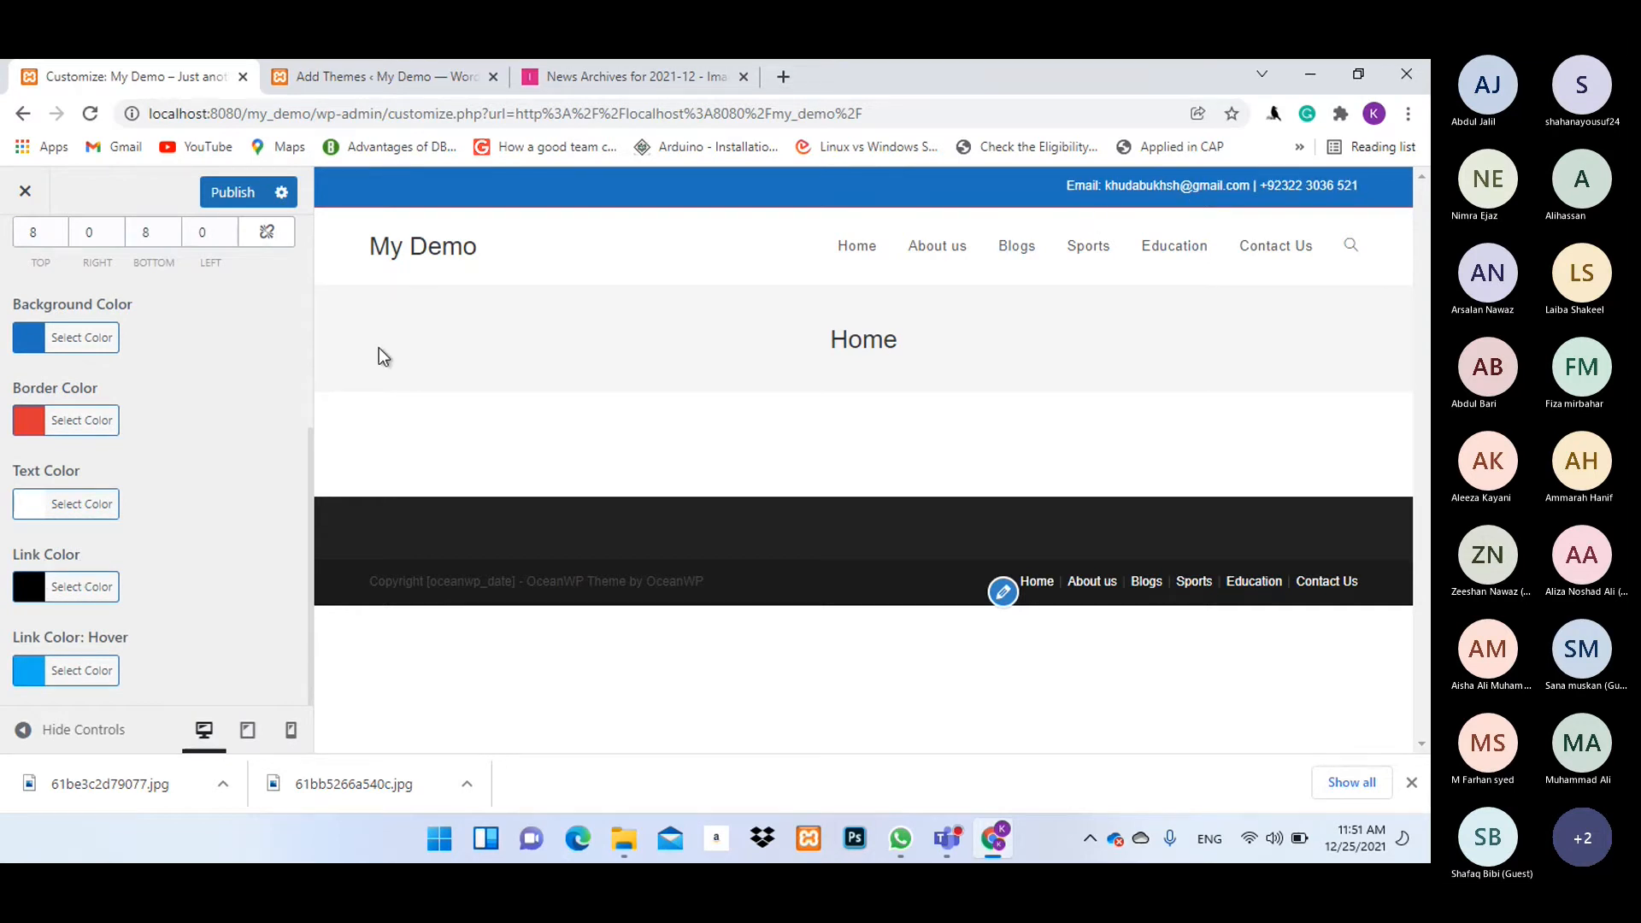
Set the Top Bar's Link Color to white #ffffff.
left_click(28, 588)
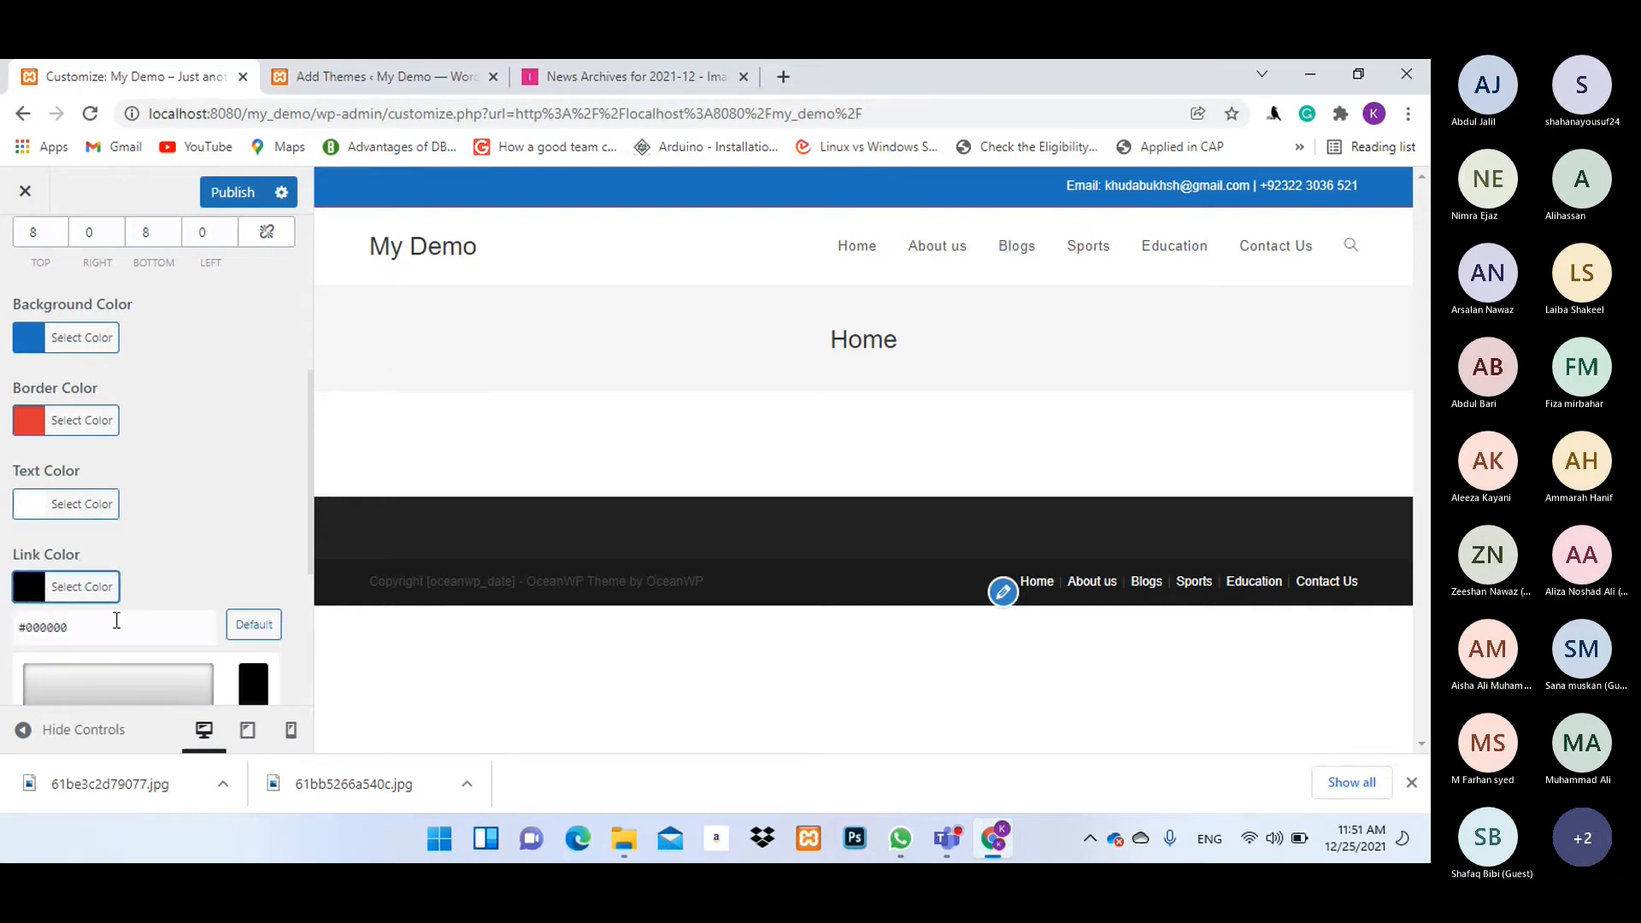
scroll(234, 593, "down", 3)
left_click(57, 555)
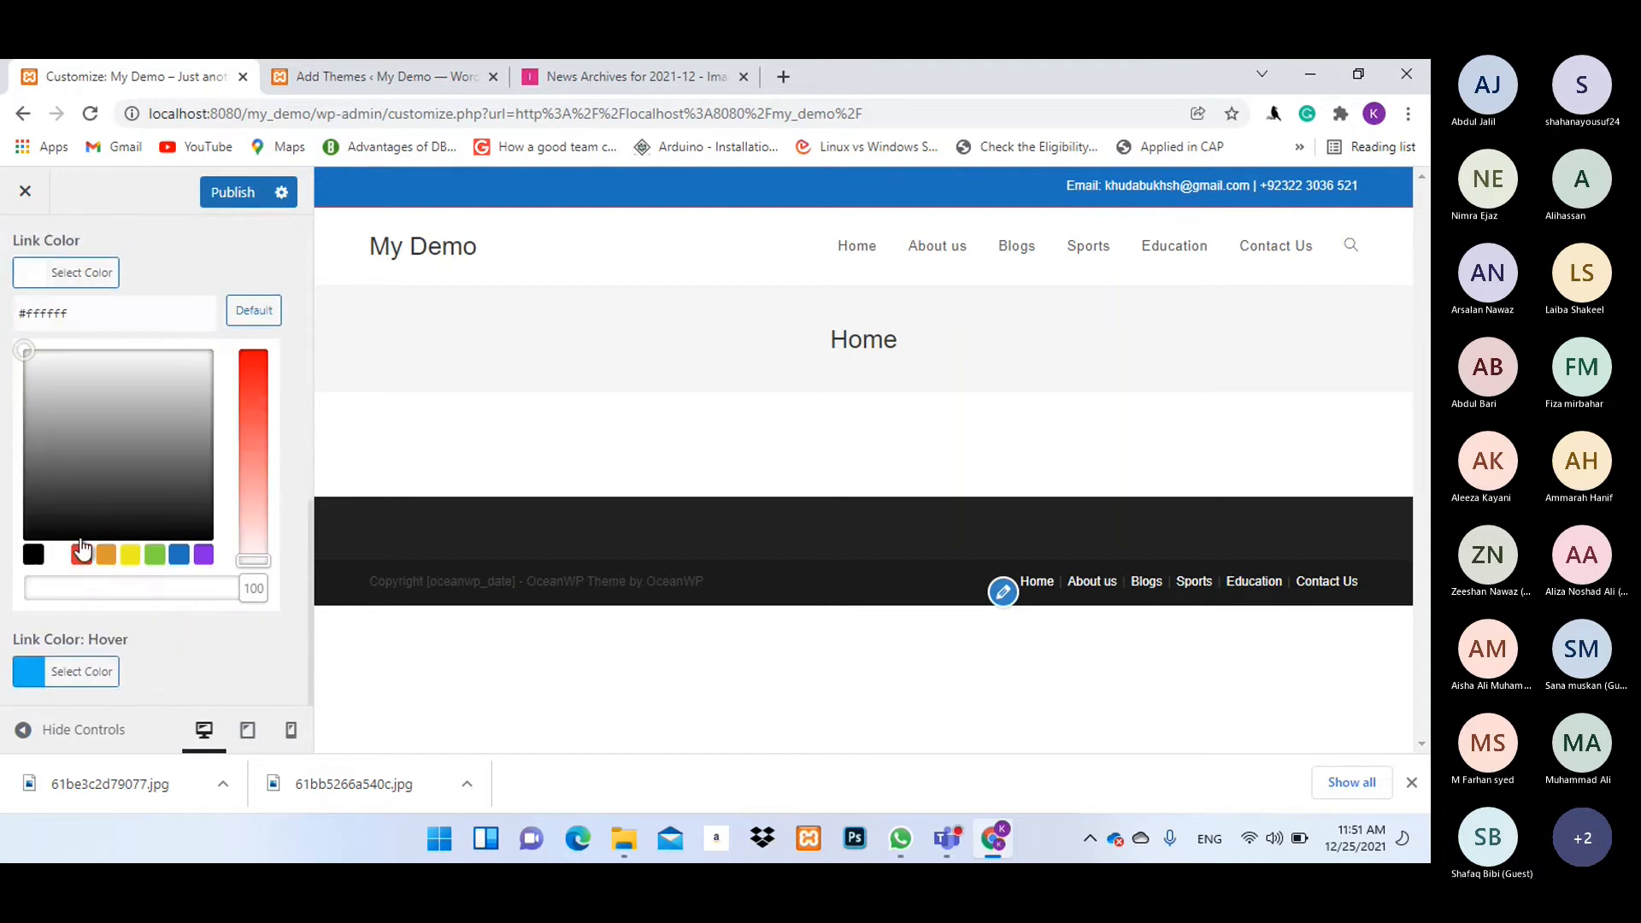
left_click(294, 367)
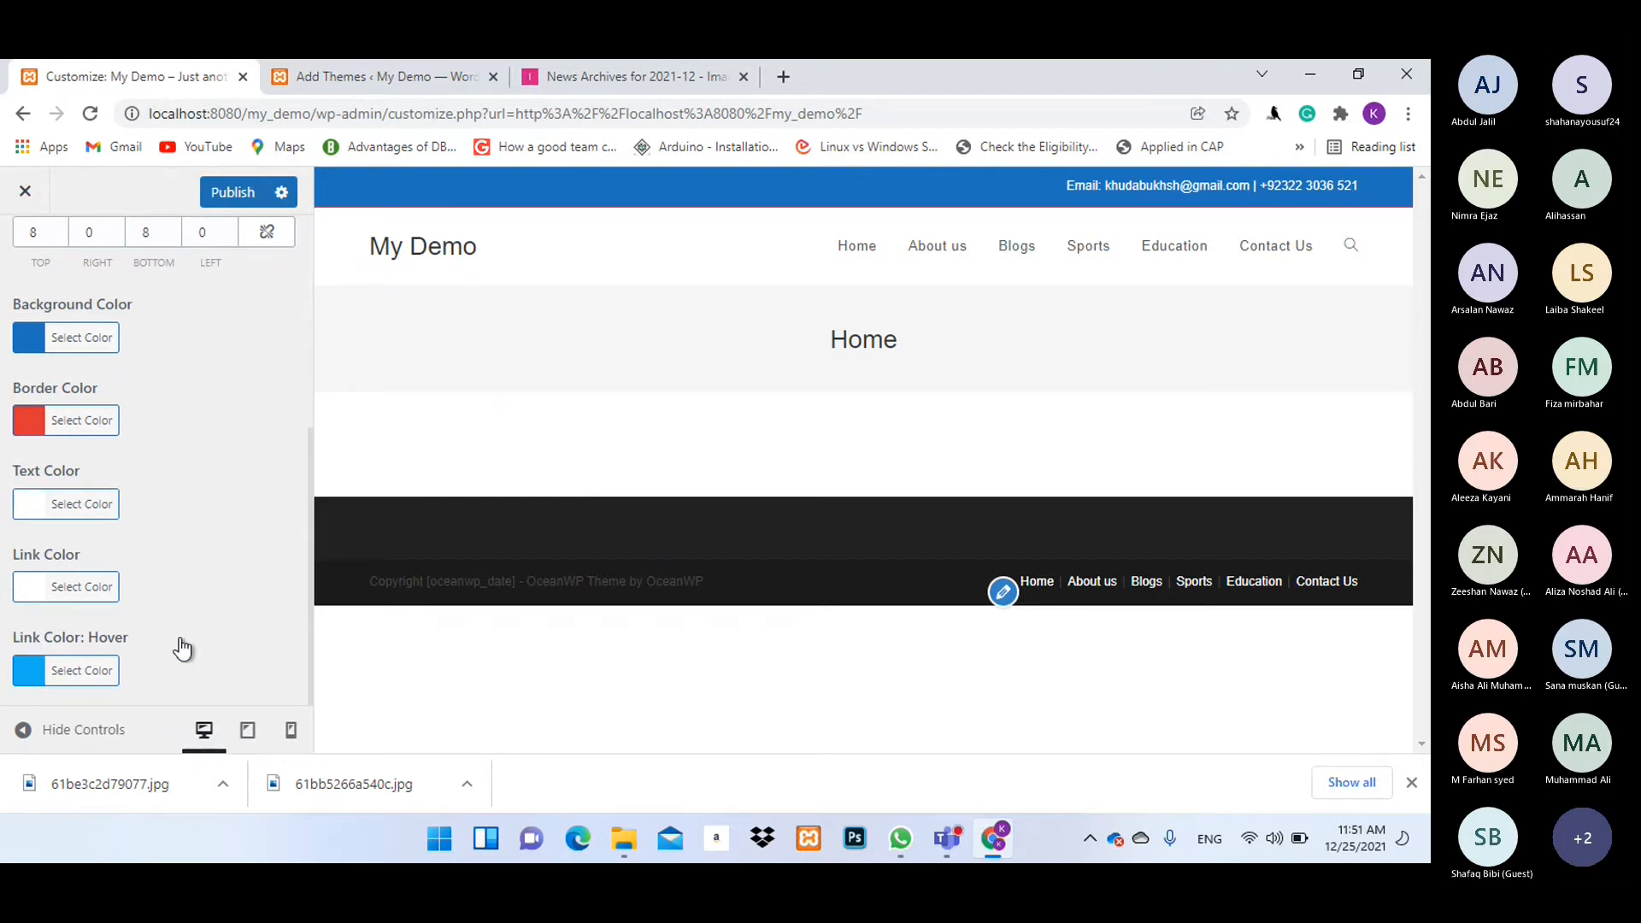
Set the Top Bar's link hover color to light grey #d8d8d8.
left_click(28, 670)
scroll(246, 530, "down", 2)
scroll(246, 534, "down", 2)
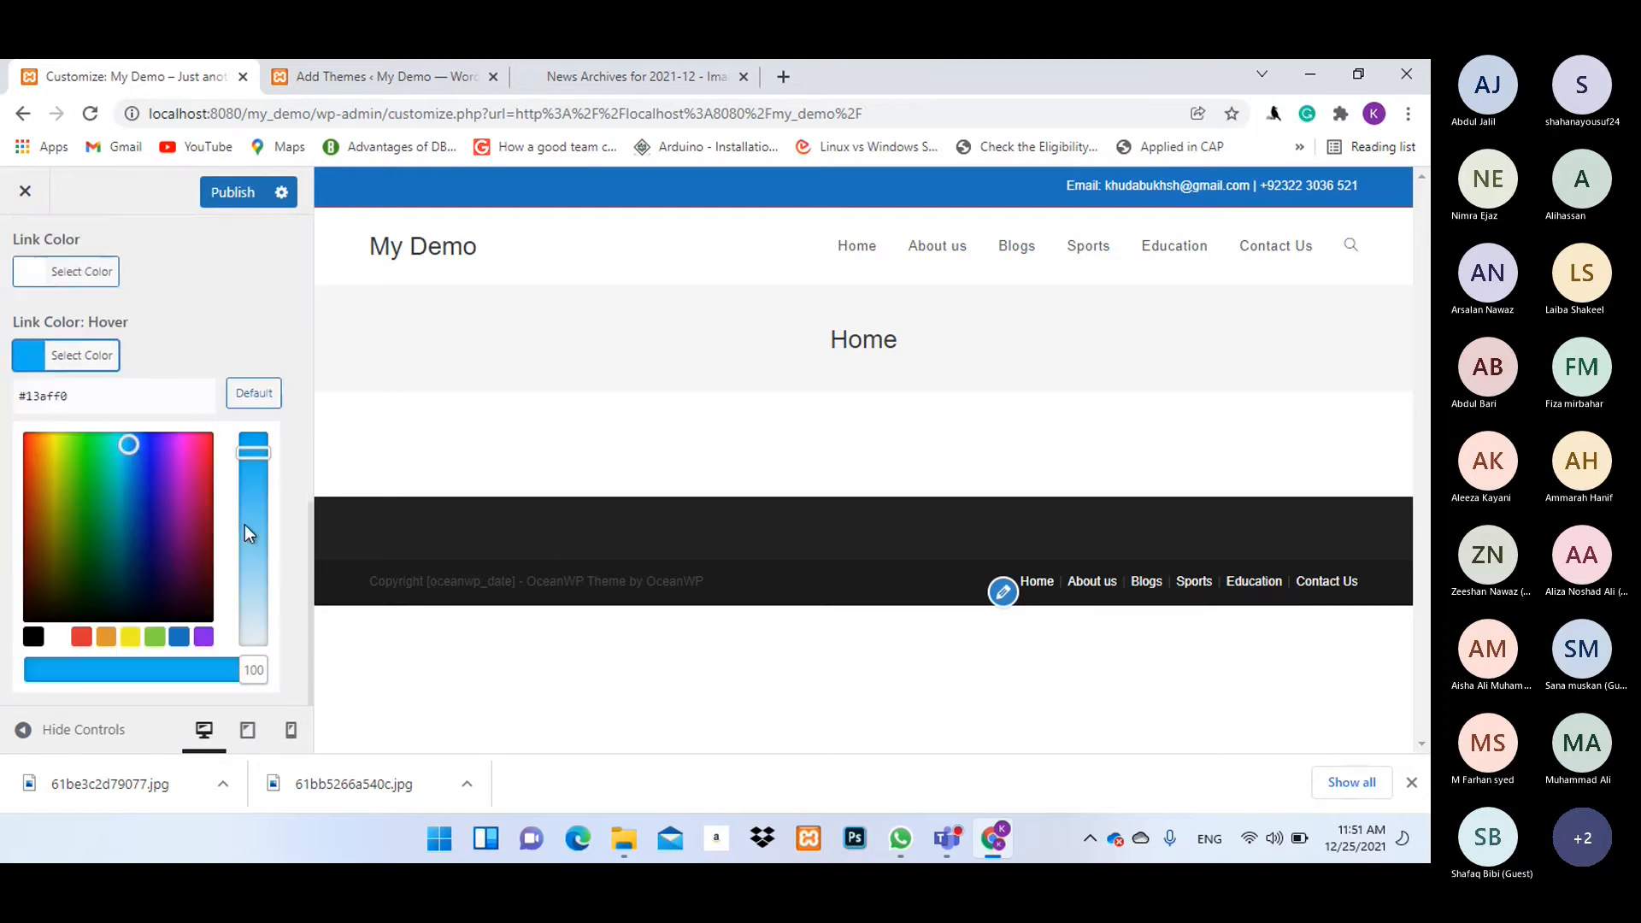
left_click(57, 637)
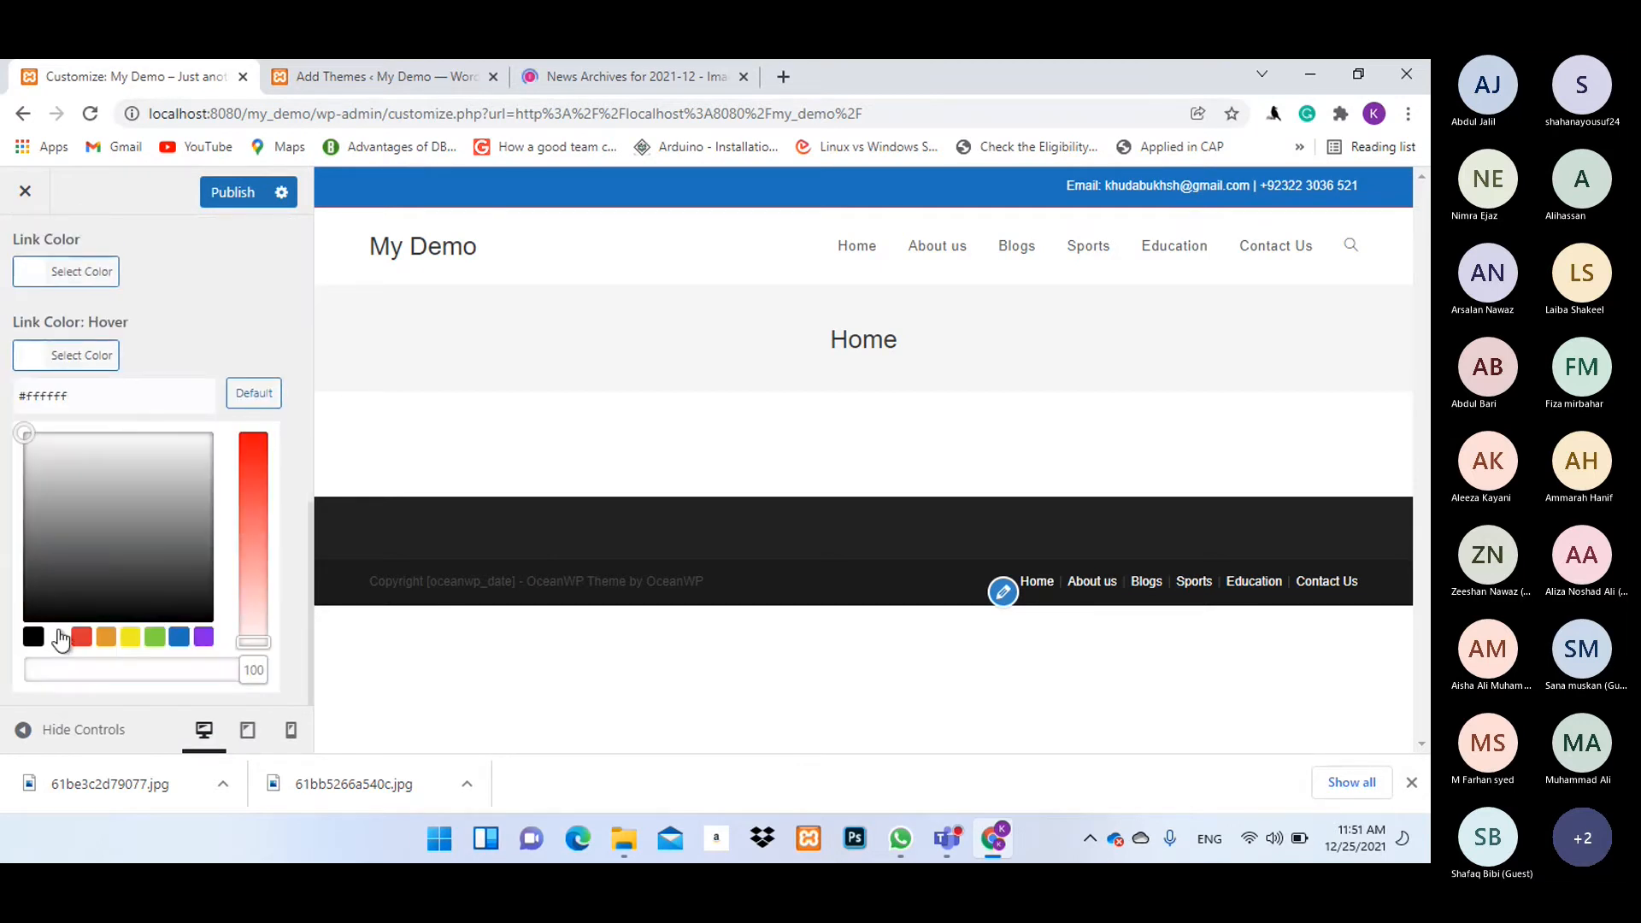
left_click(32, 454)
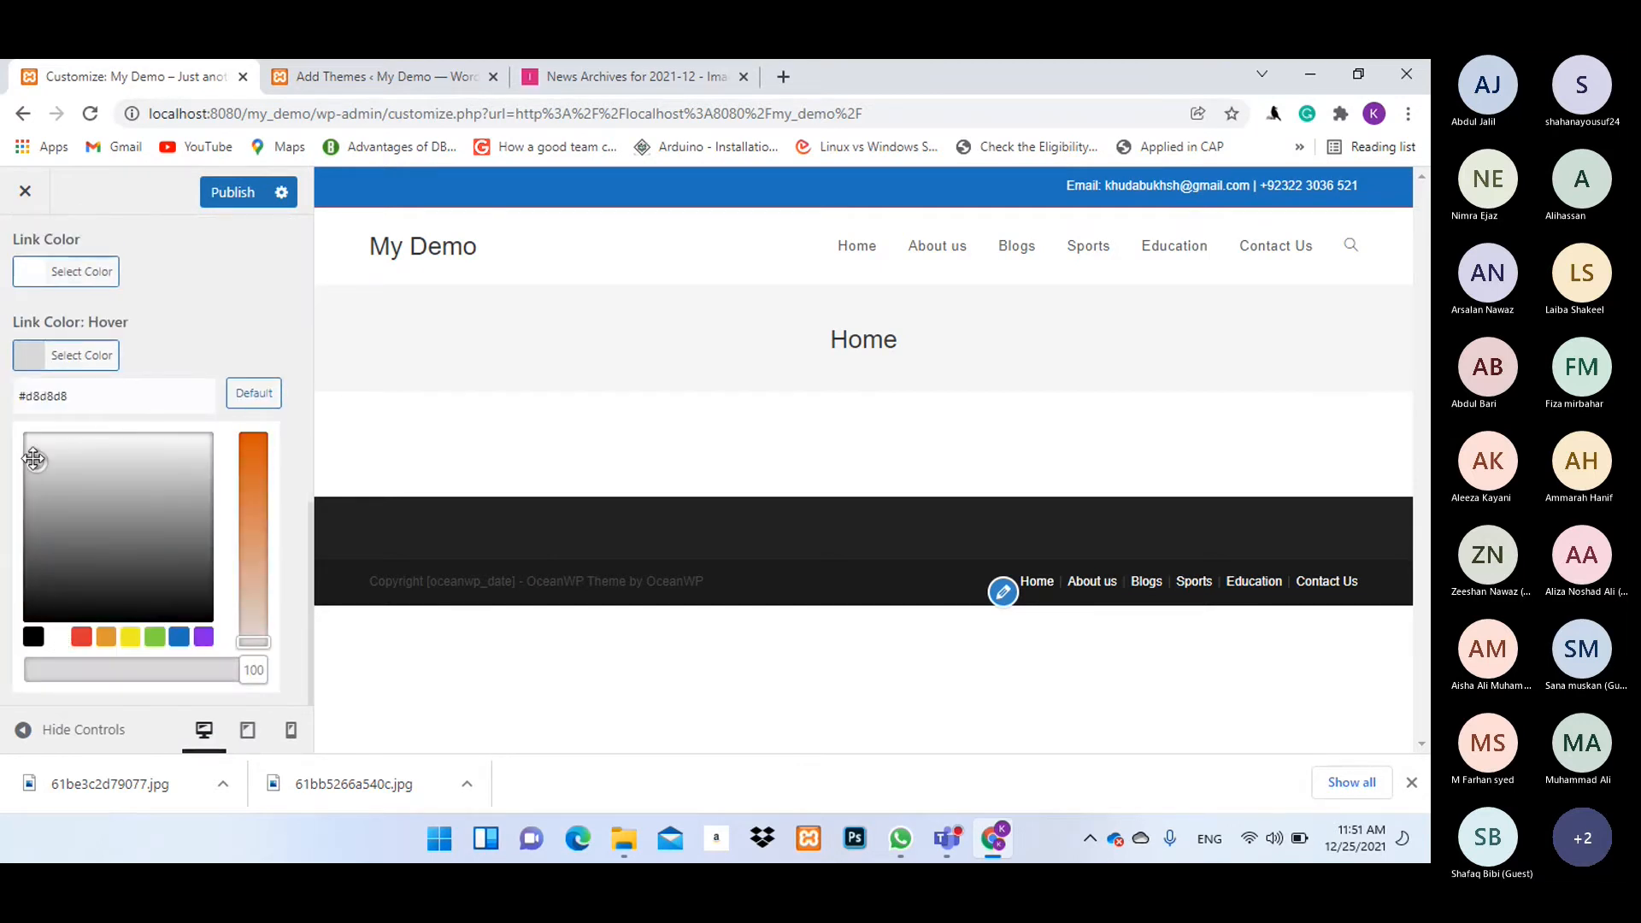
left_click(249, 325)
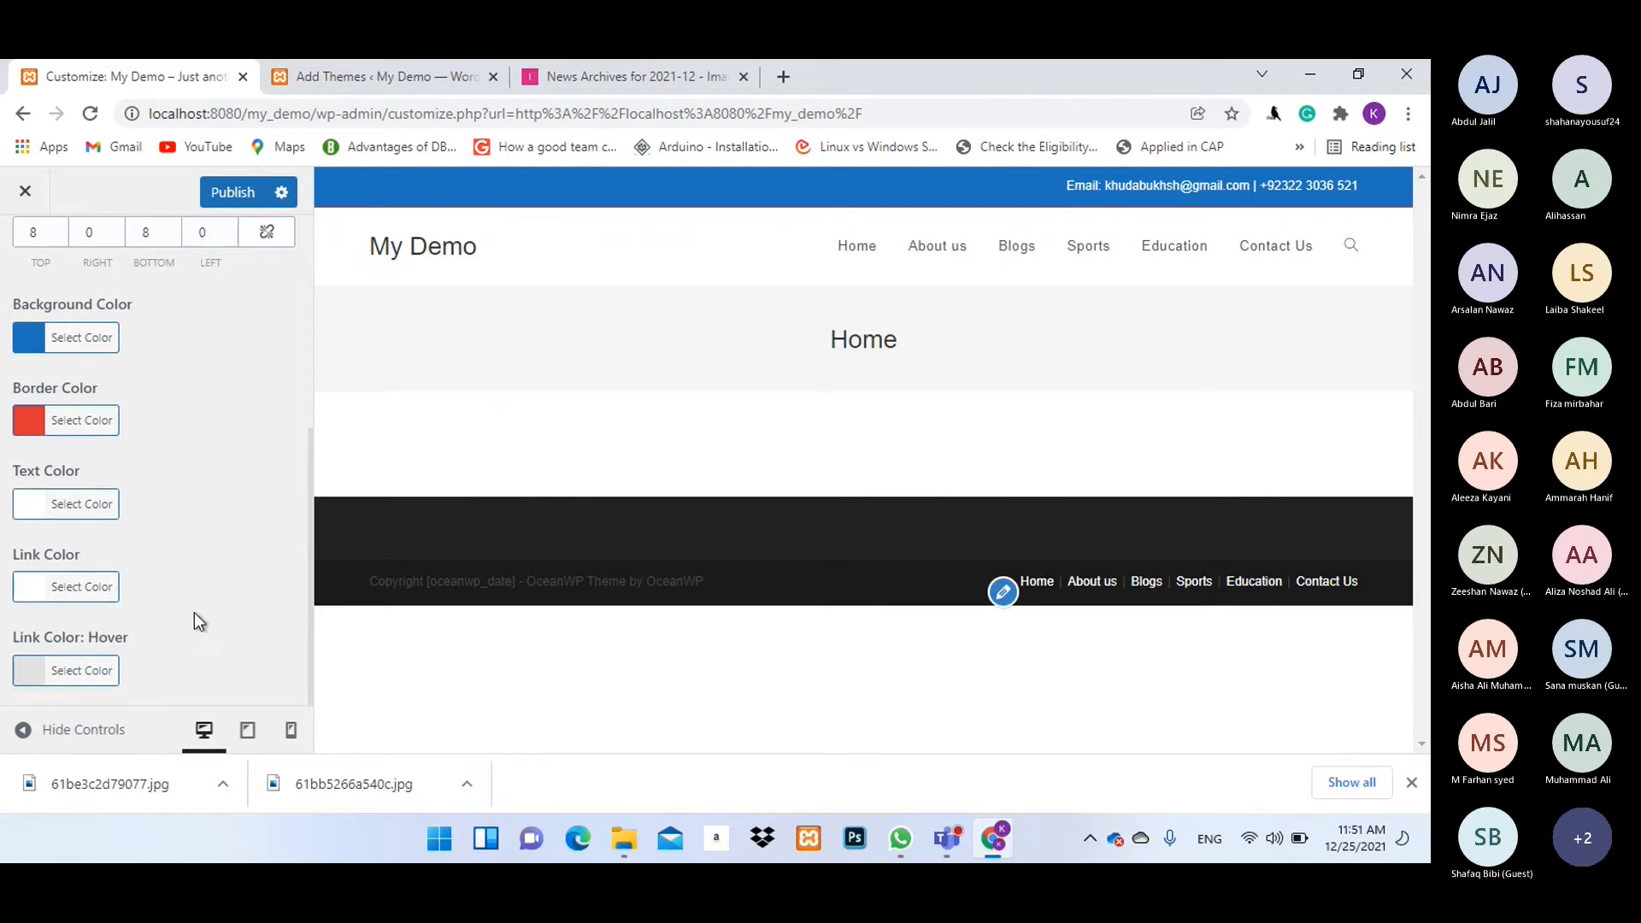
Try the Top Bar Full Width option in the Top Bar's general settings.
scroll(222, 573, "up", 5)
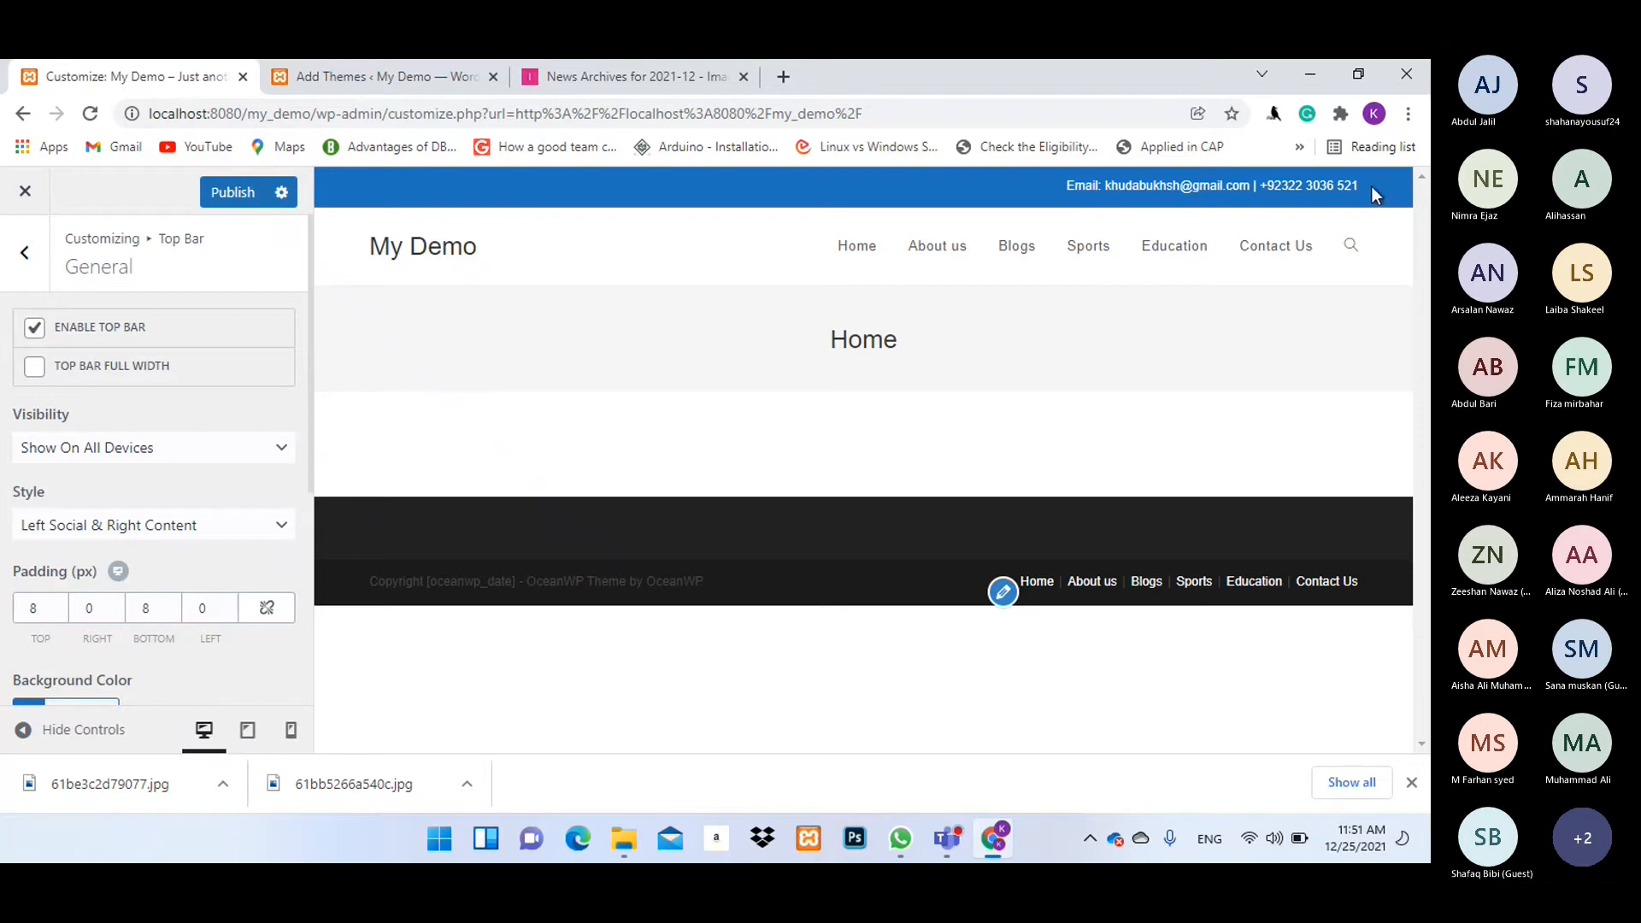
left_click(35, 371)
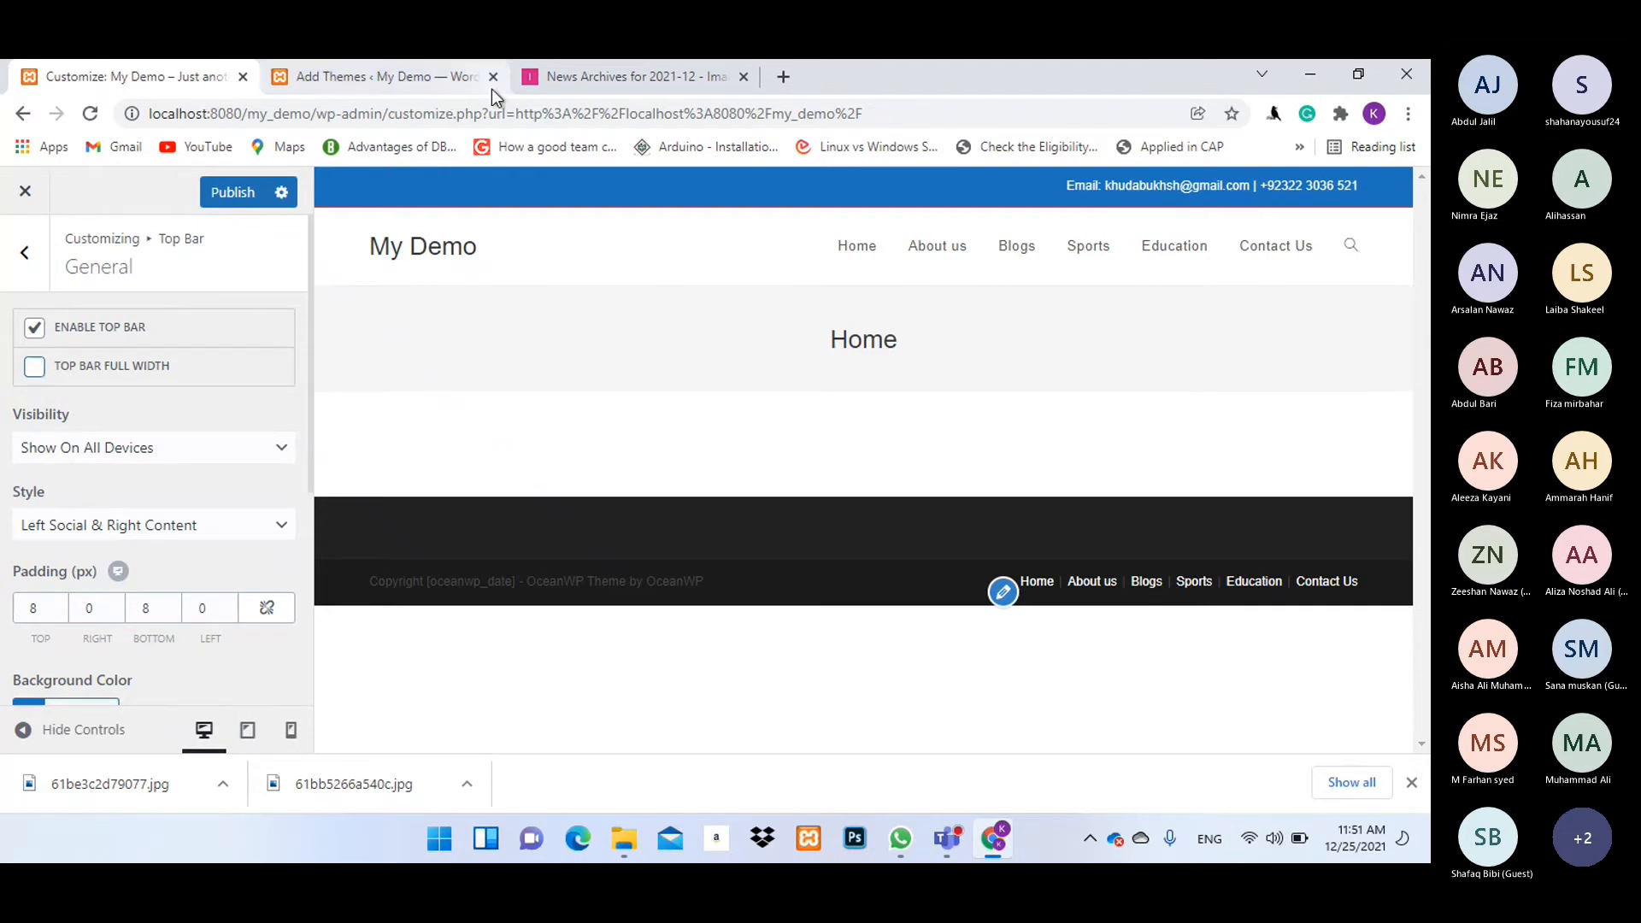
Set the Social Links Color in the Top Bar's social settings to white #ffffff.
left_click(24, 252)
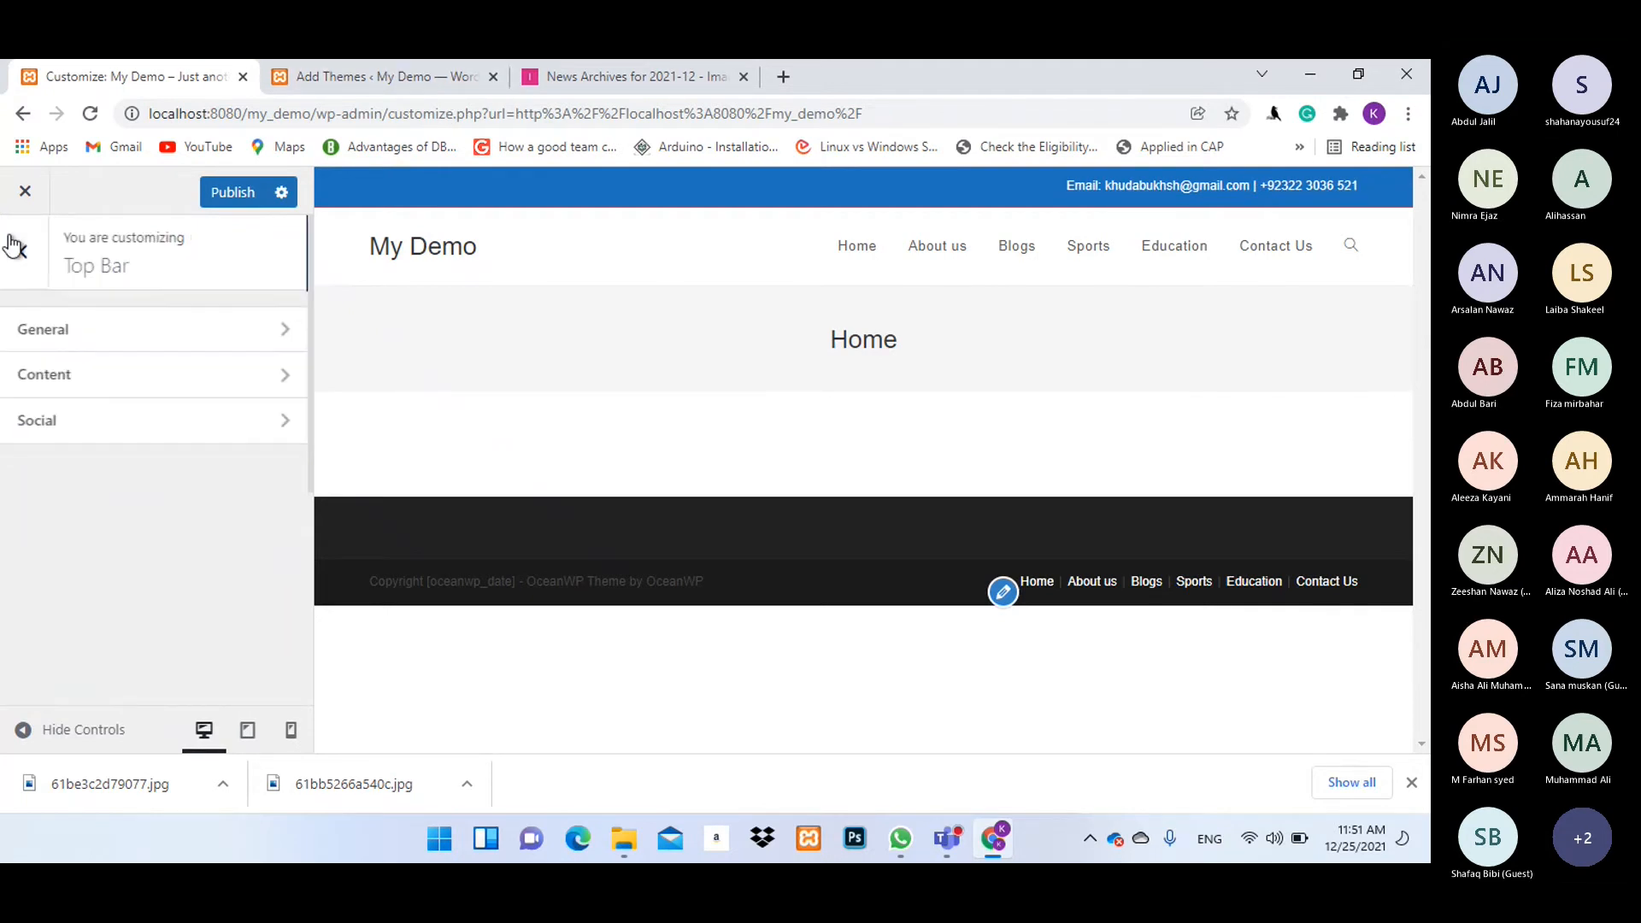
left_click(116, 418)
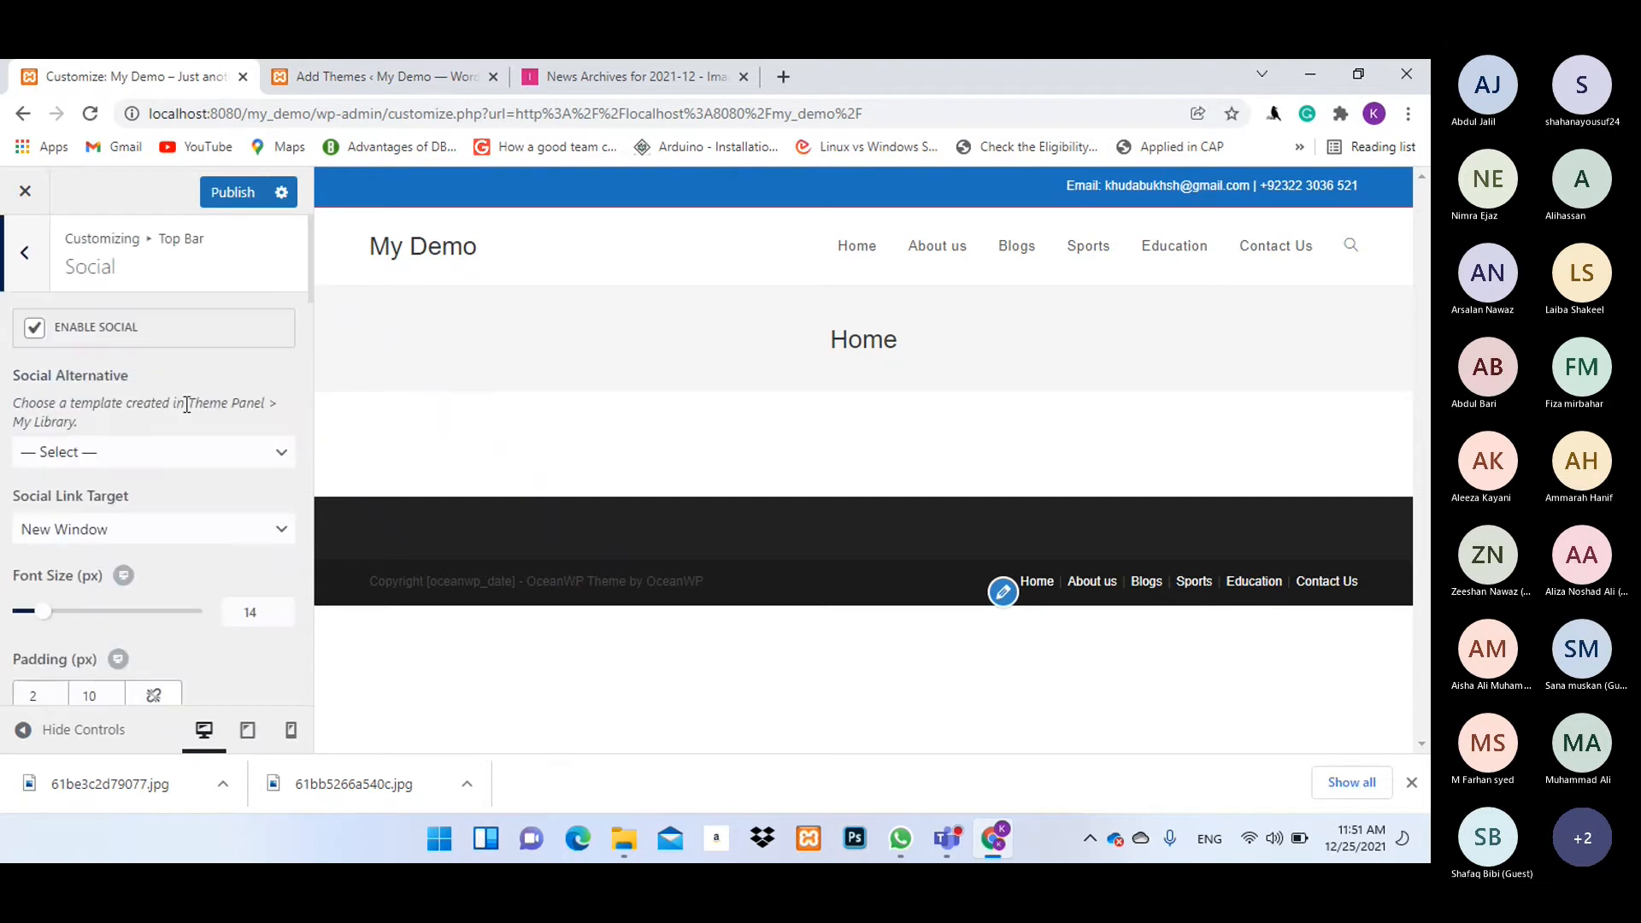
scroll(192, 404, "down", 5)
left_click(60, 383)
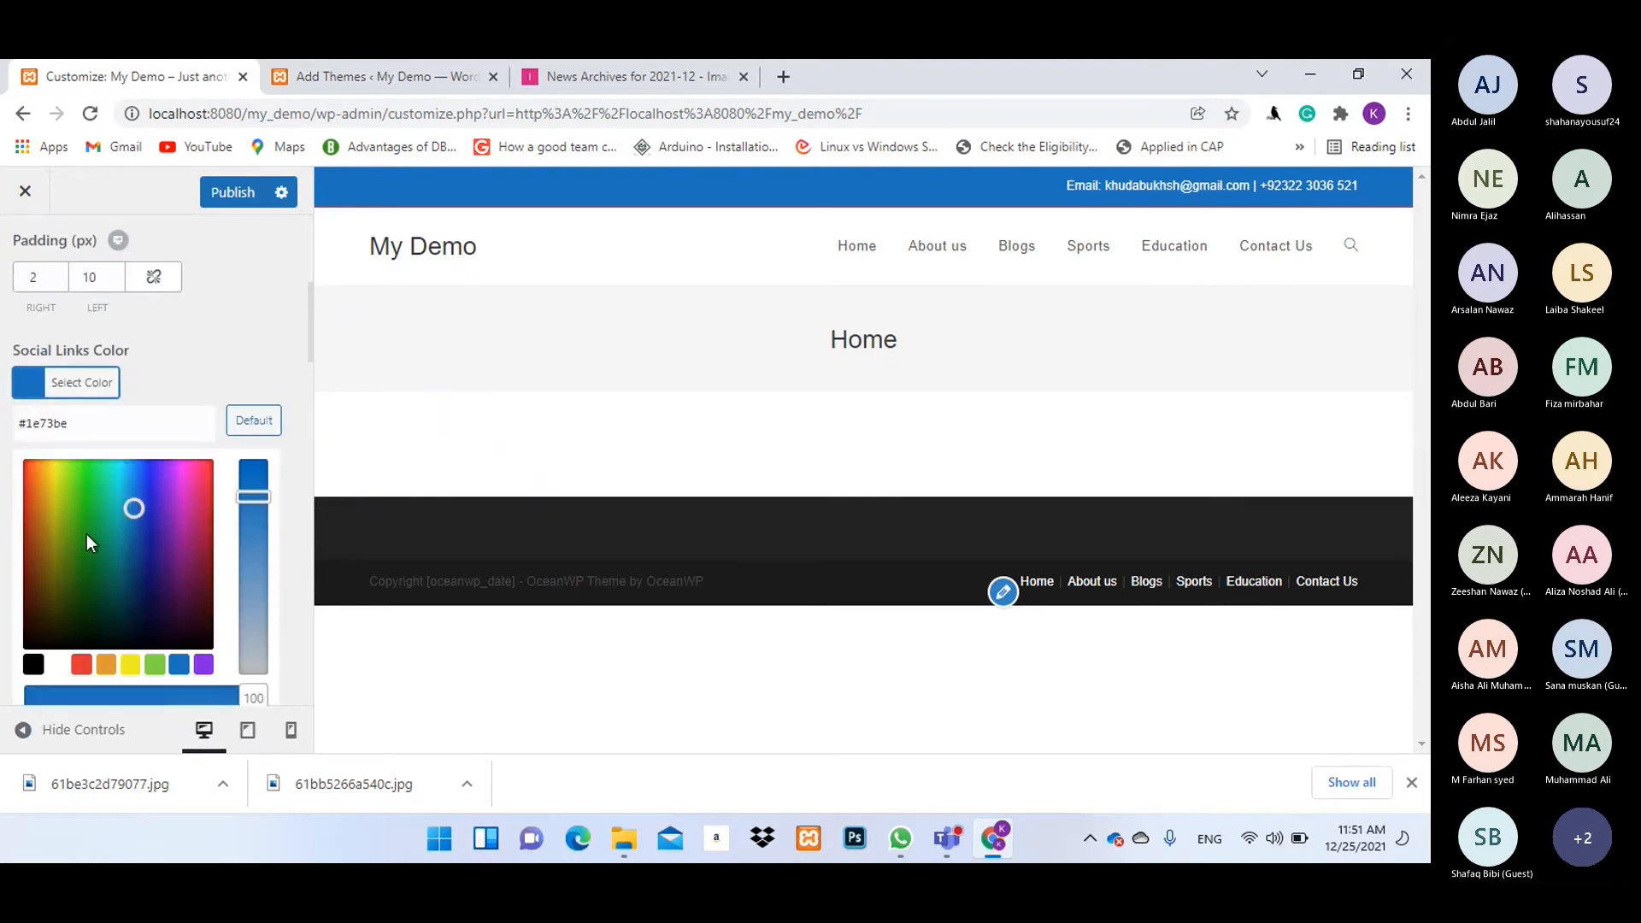
left_click(56, 665)
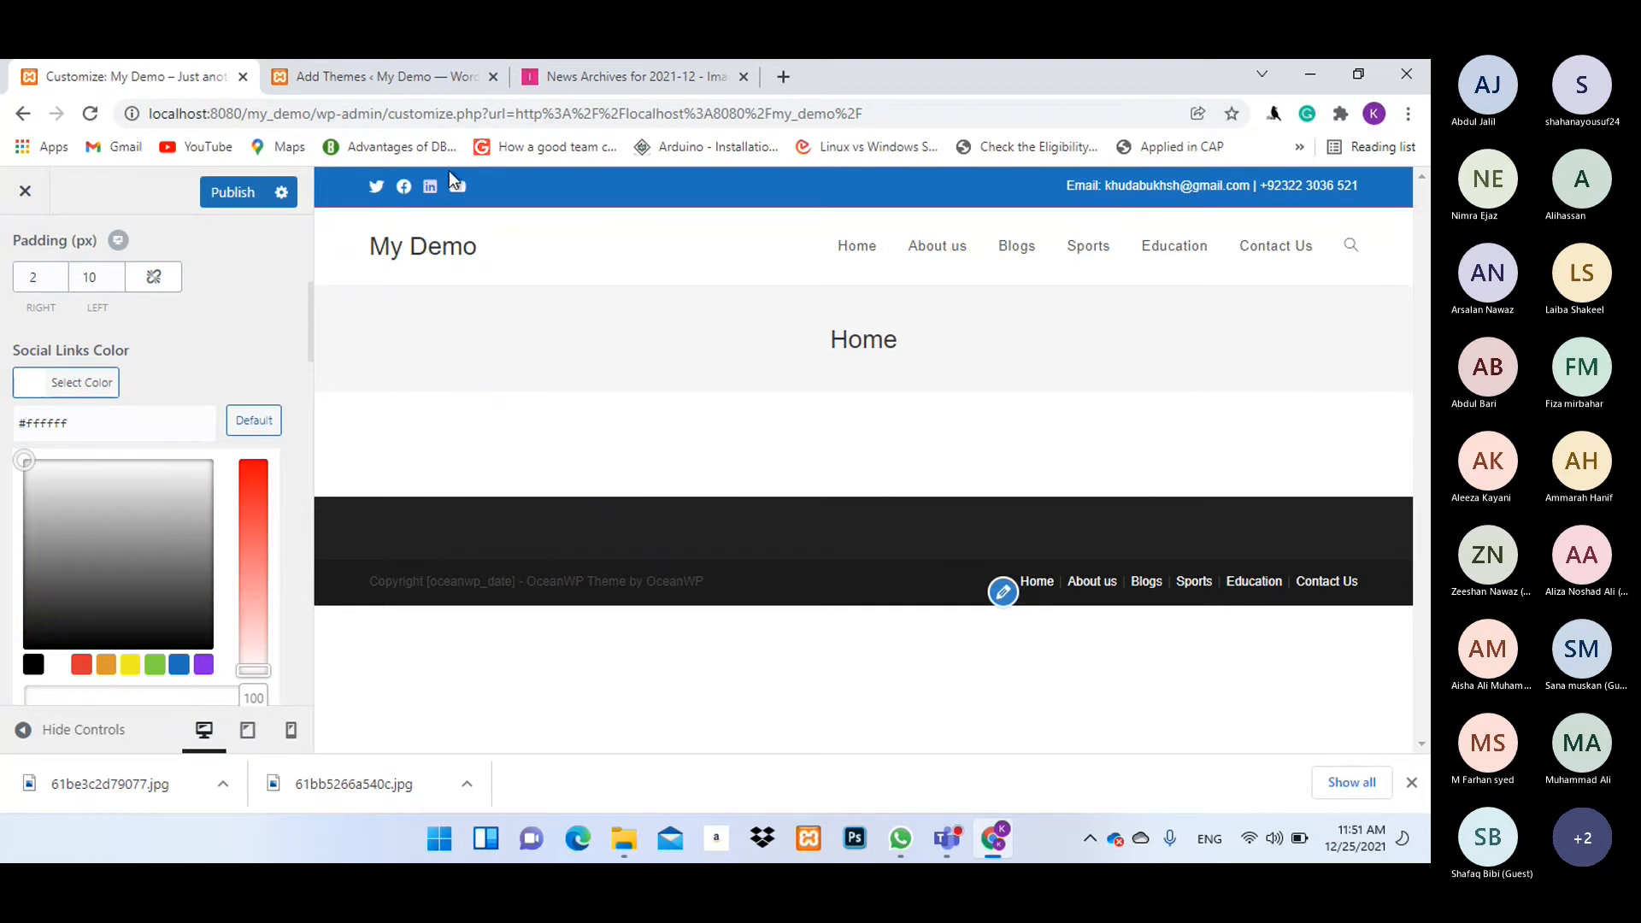
left_click(256, 363)
Set the Top Bar's social links hover color to light grey #e2e2e2.
left_click(31, 469)
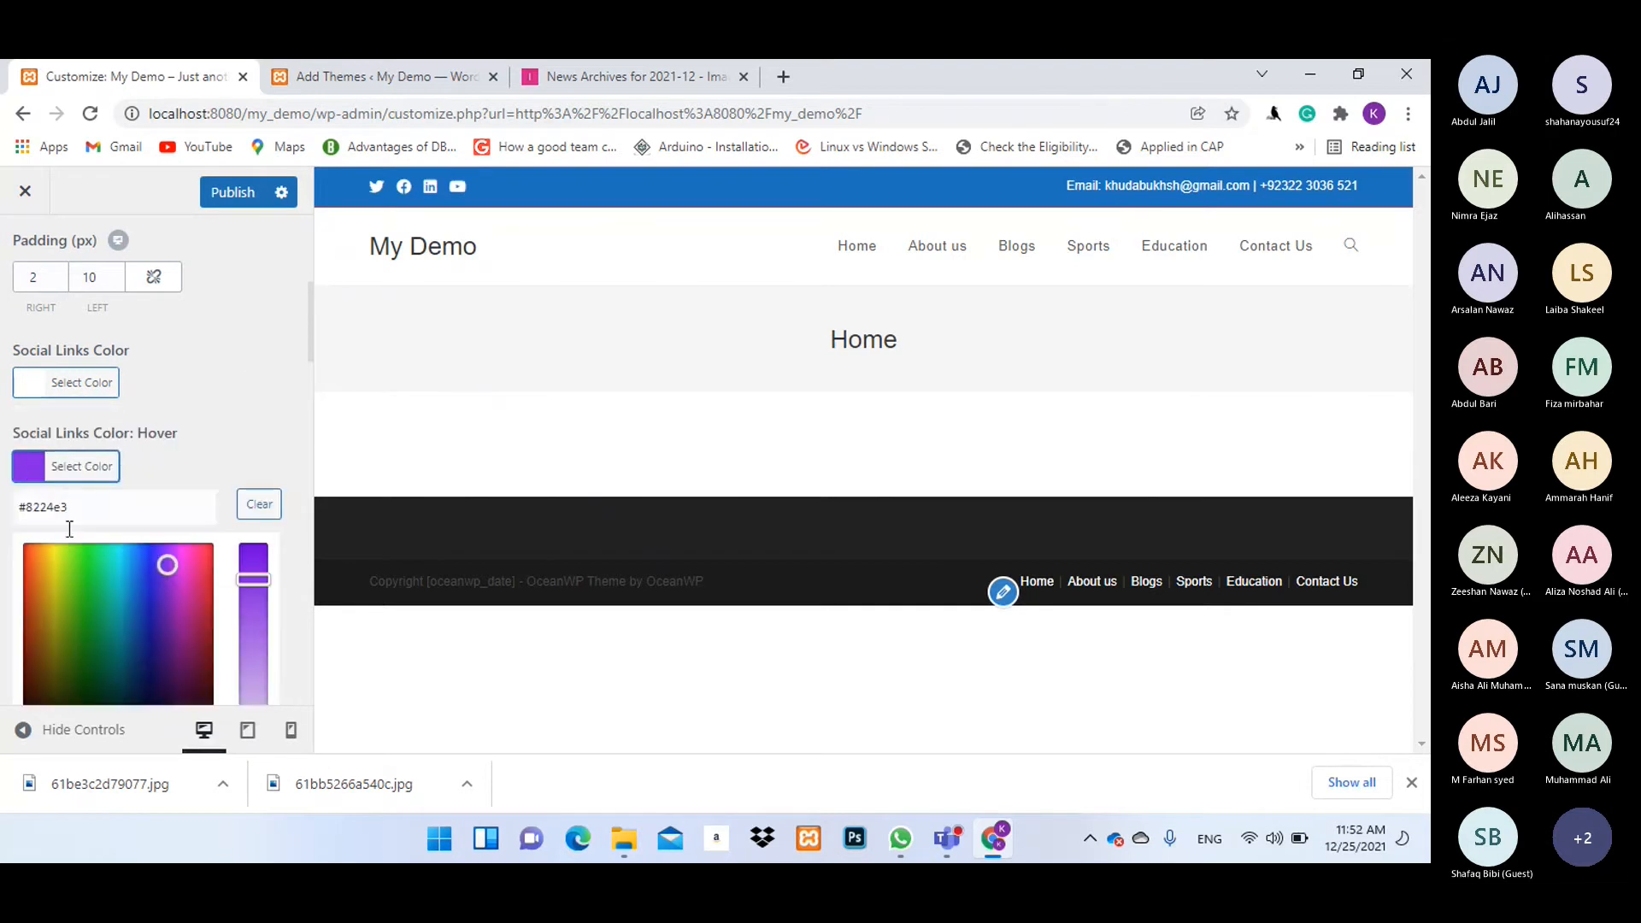
scroll(106, 552, "down", 1)
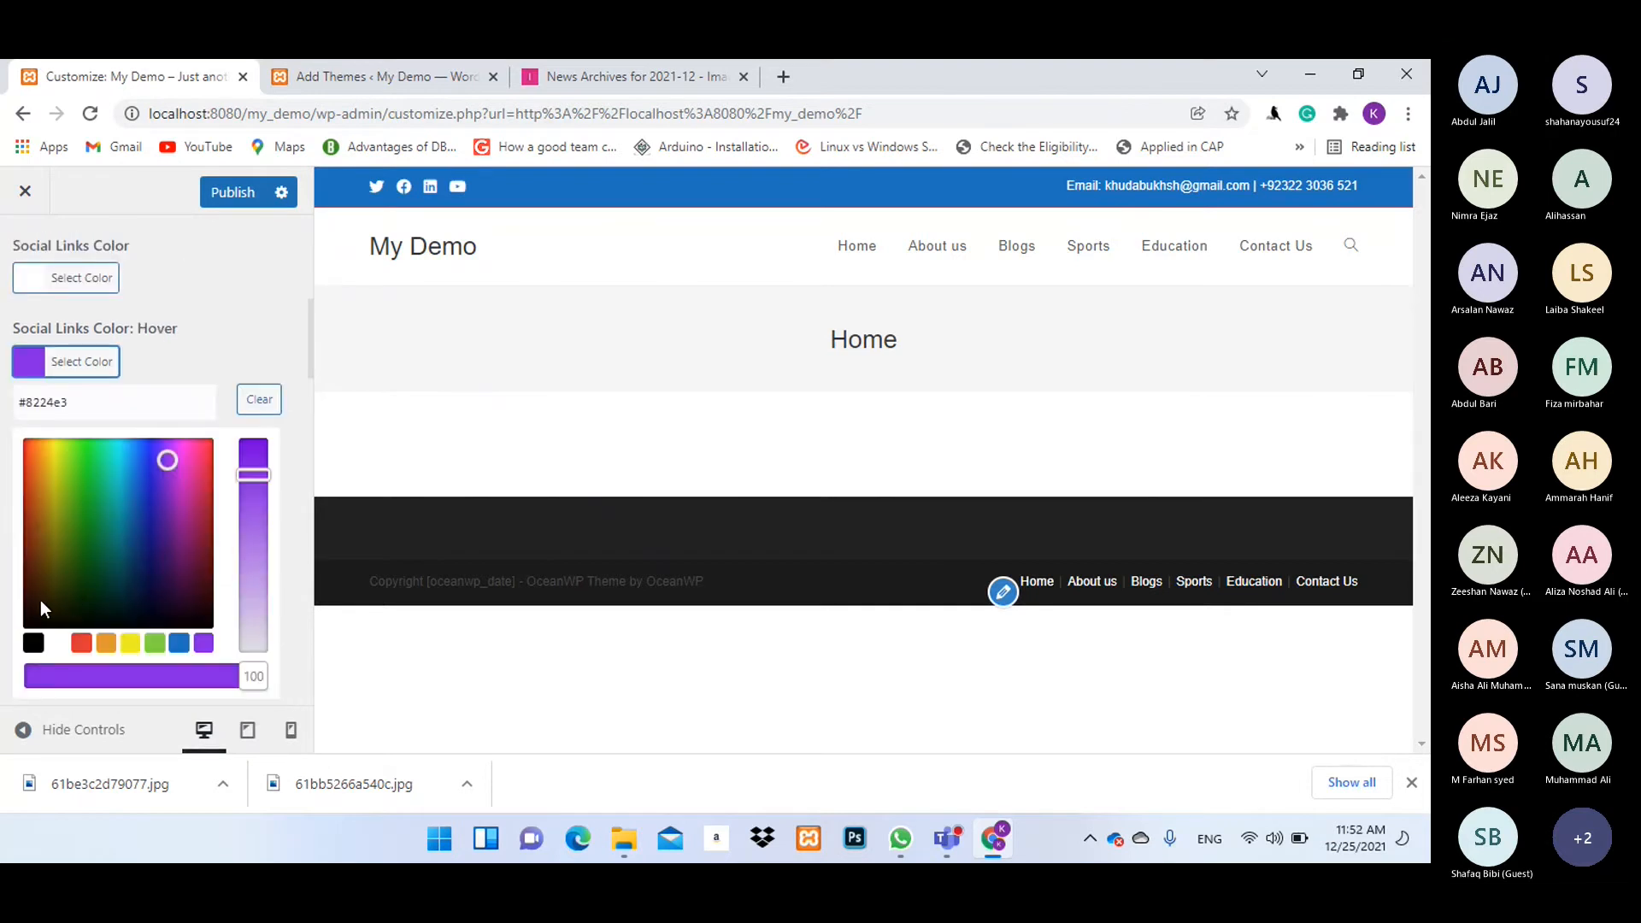
left_click(58, 643)
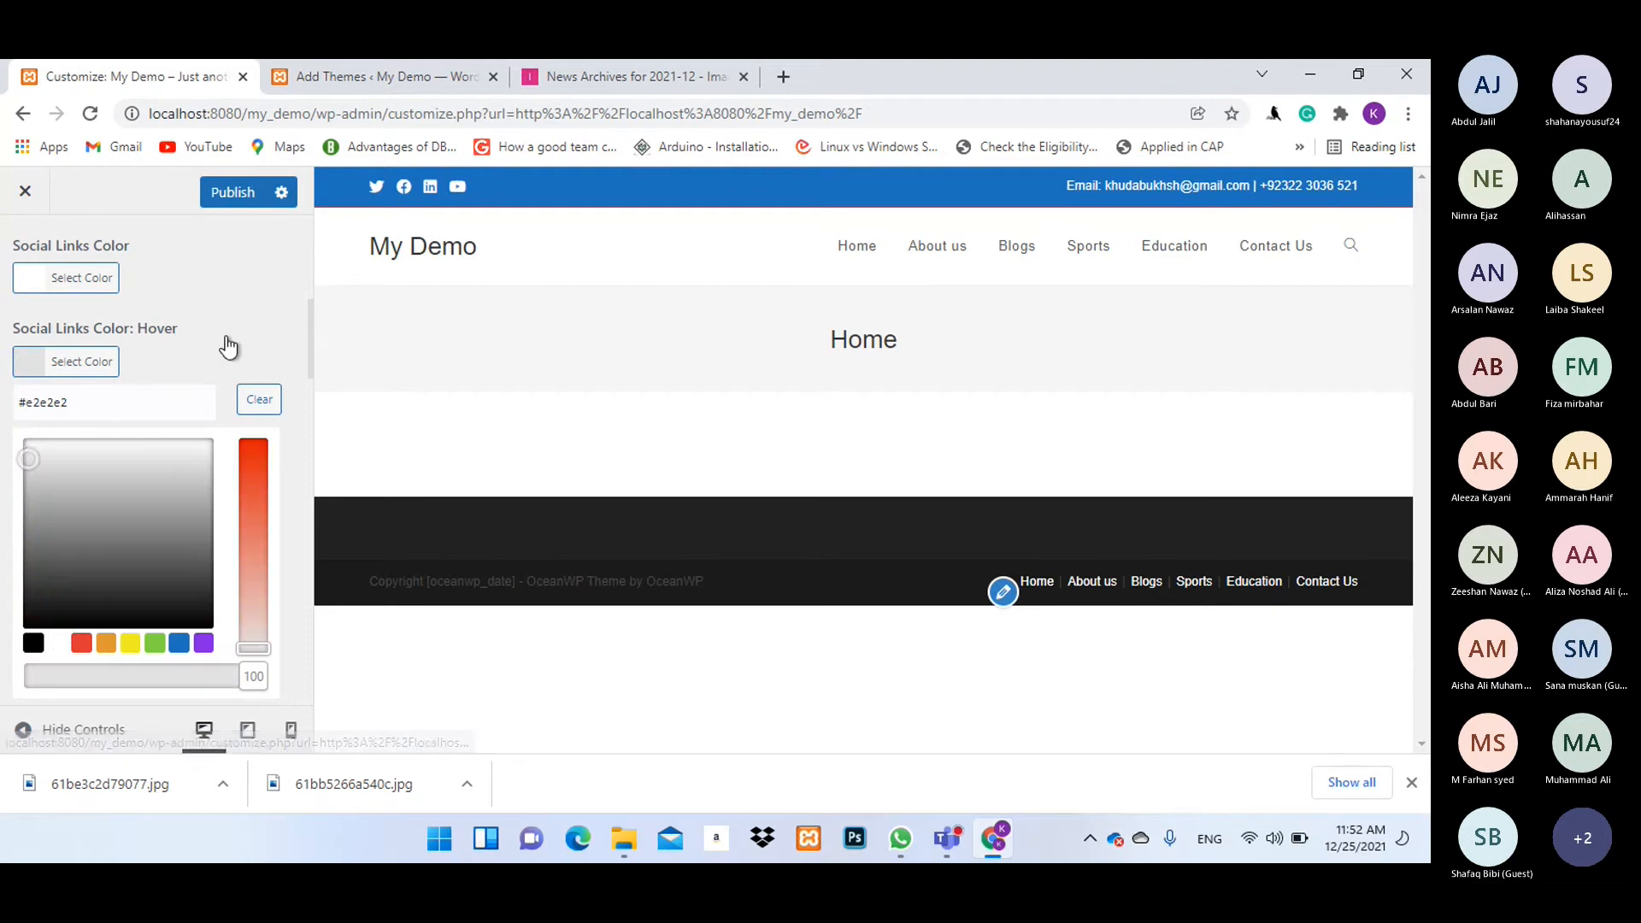
left_click(226, 351)
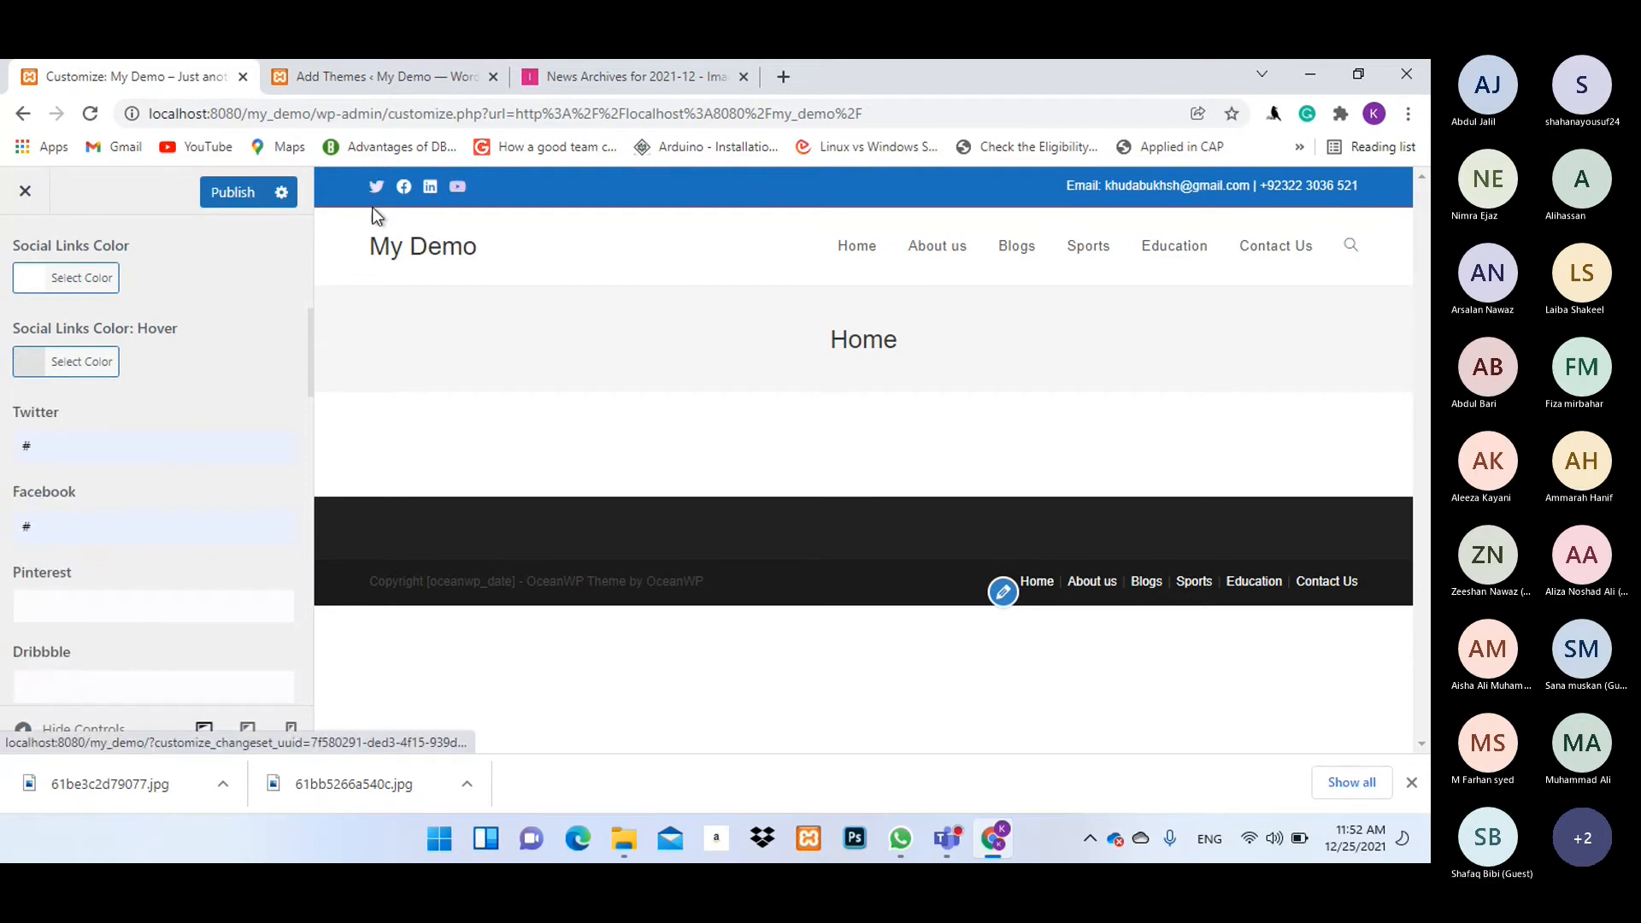
Publish the Top Bar changes and leave the customizer for the live My Demo home page.
left_click(236, 194)
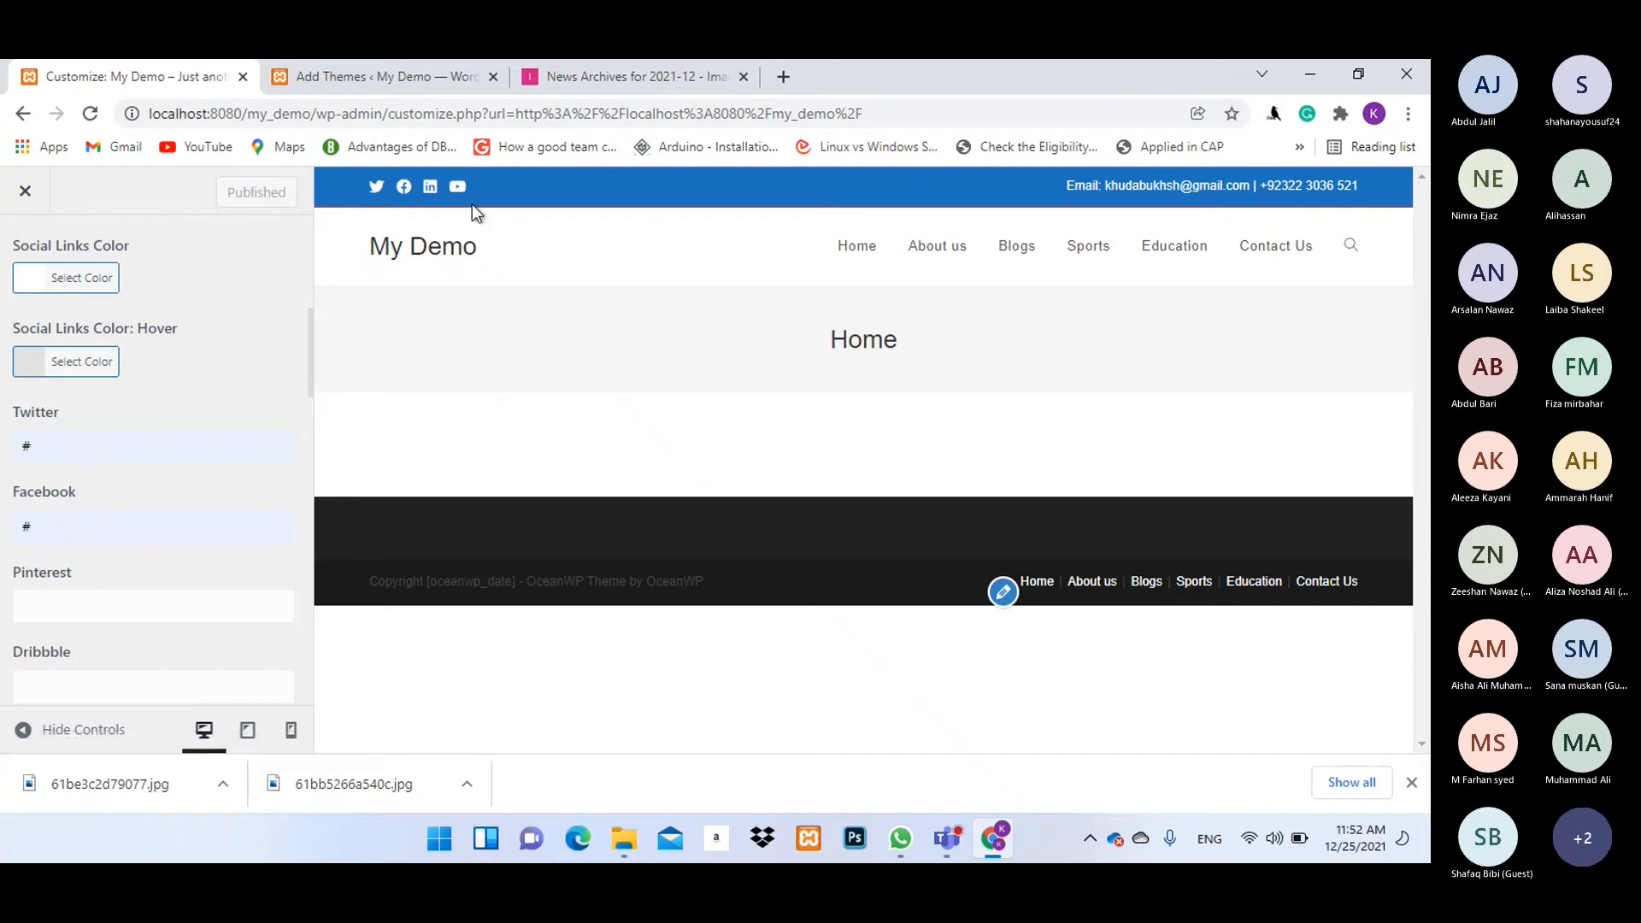
left_click(28, 200)
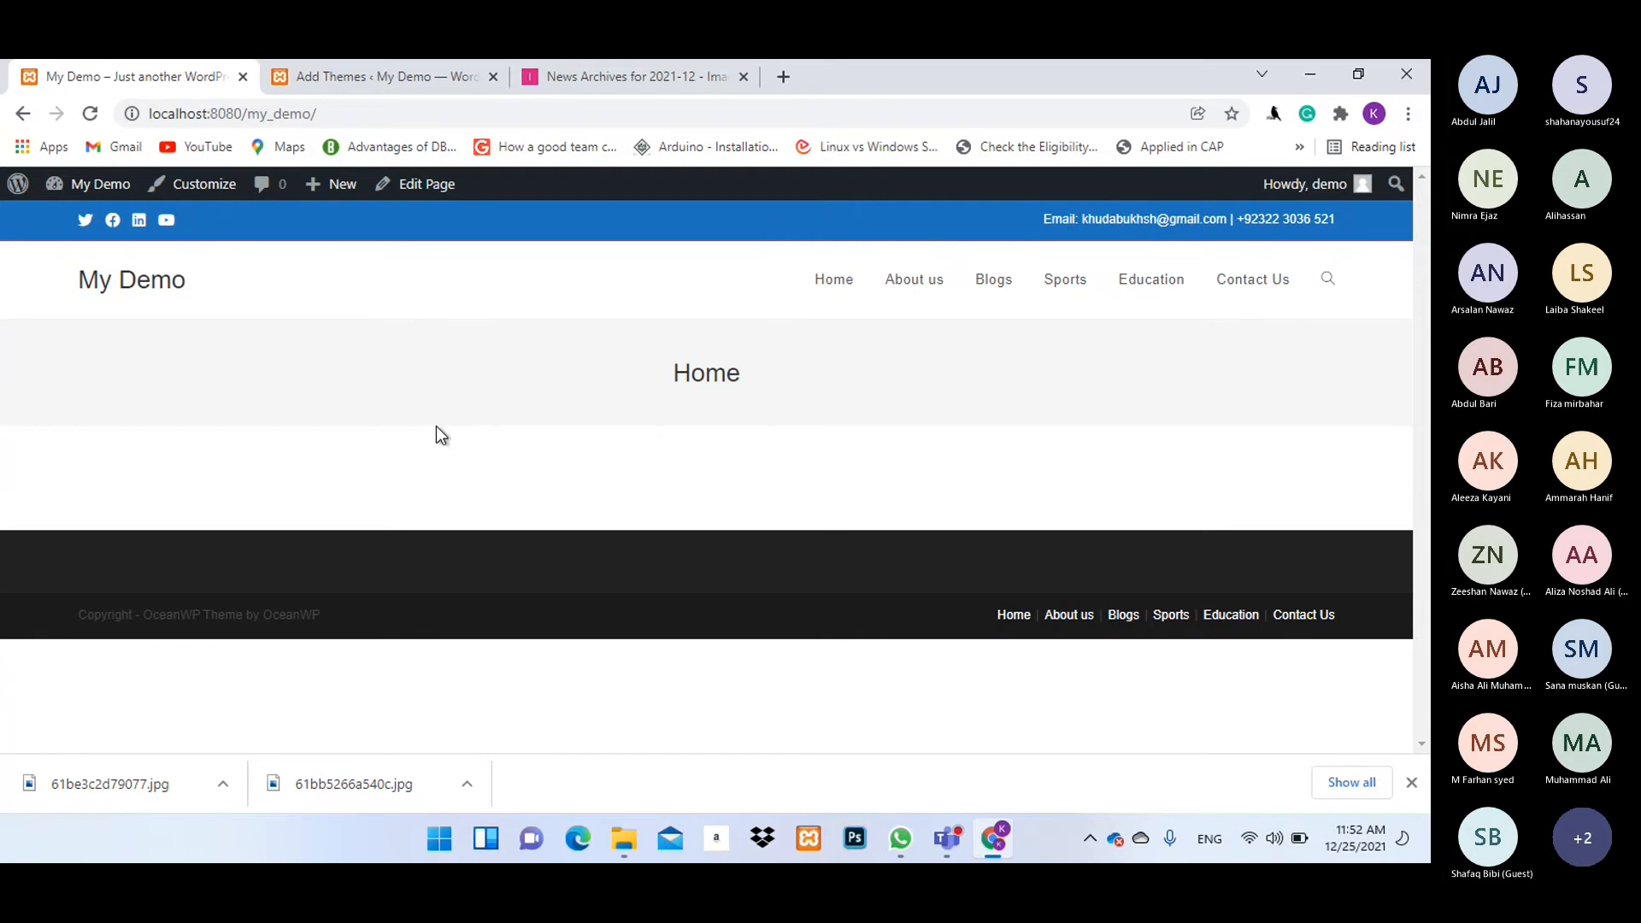
Look over the popular themes on the Add Themes page, then return to the My Demo home page.
left_click(454, 79)
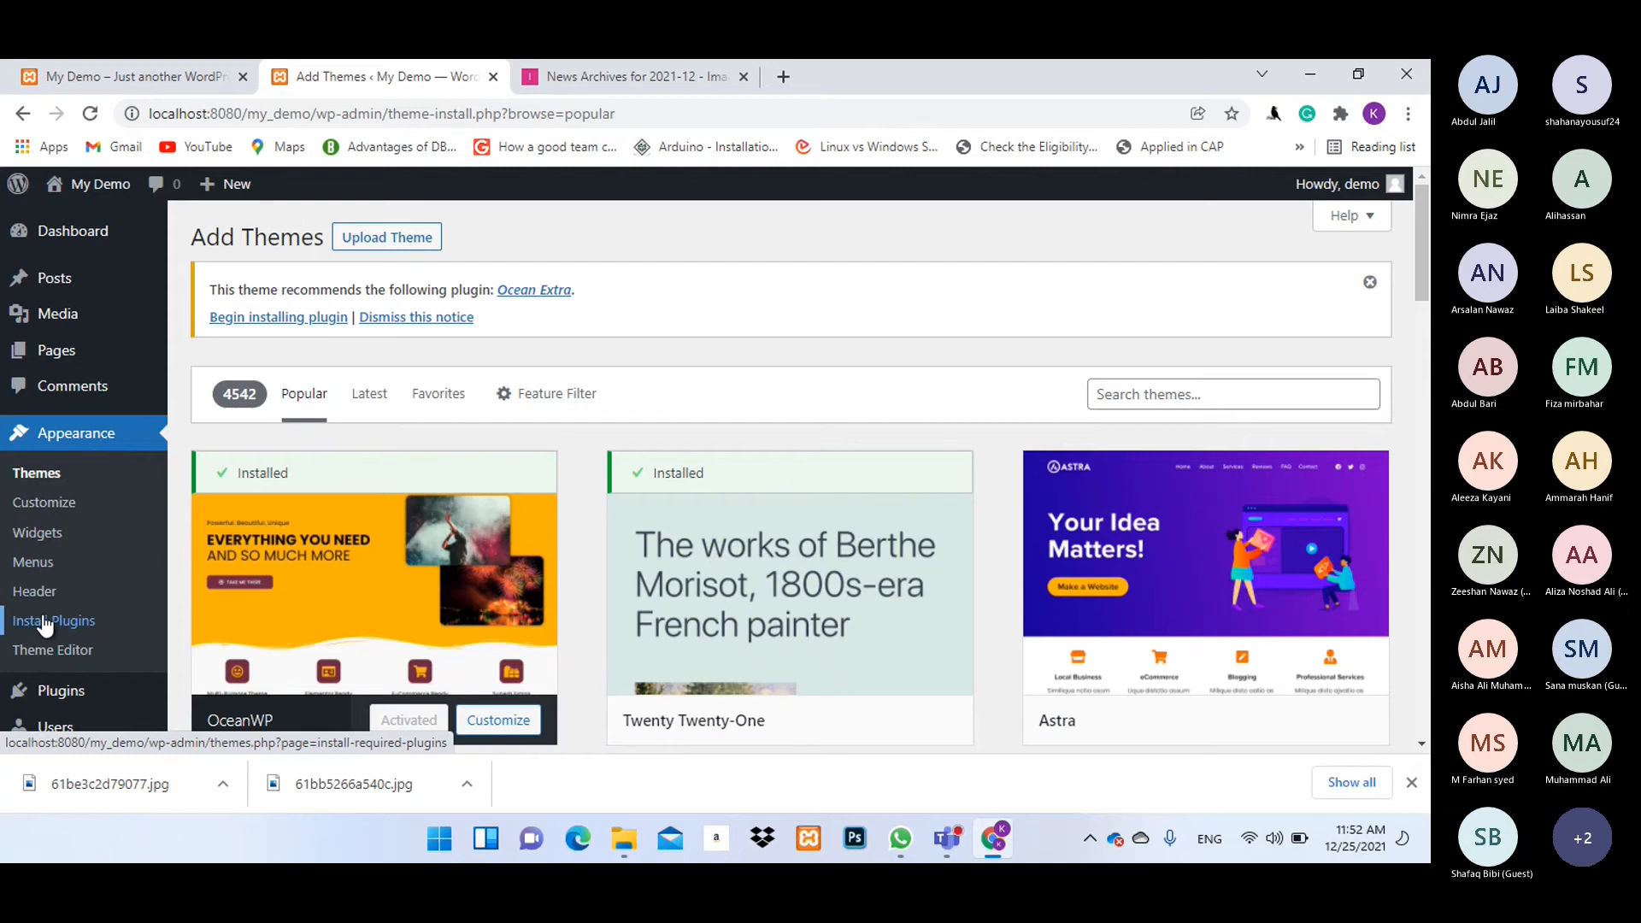
scroll(331, 495, "down", 2)
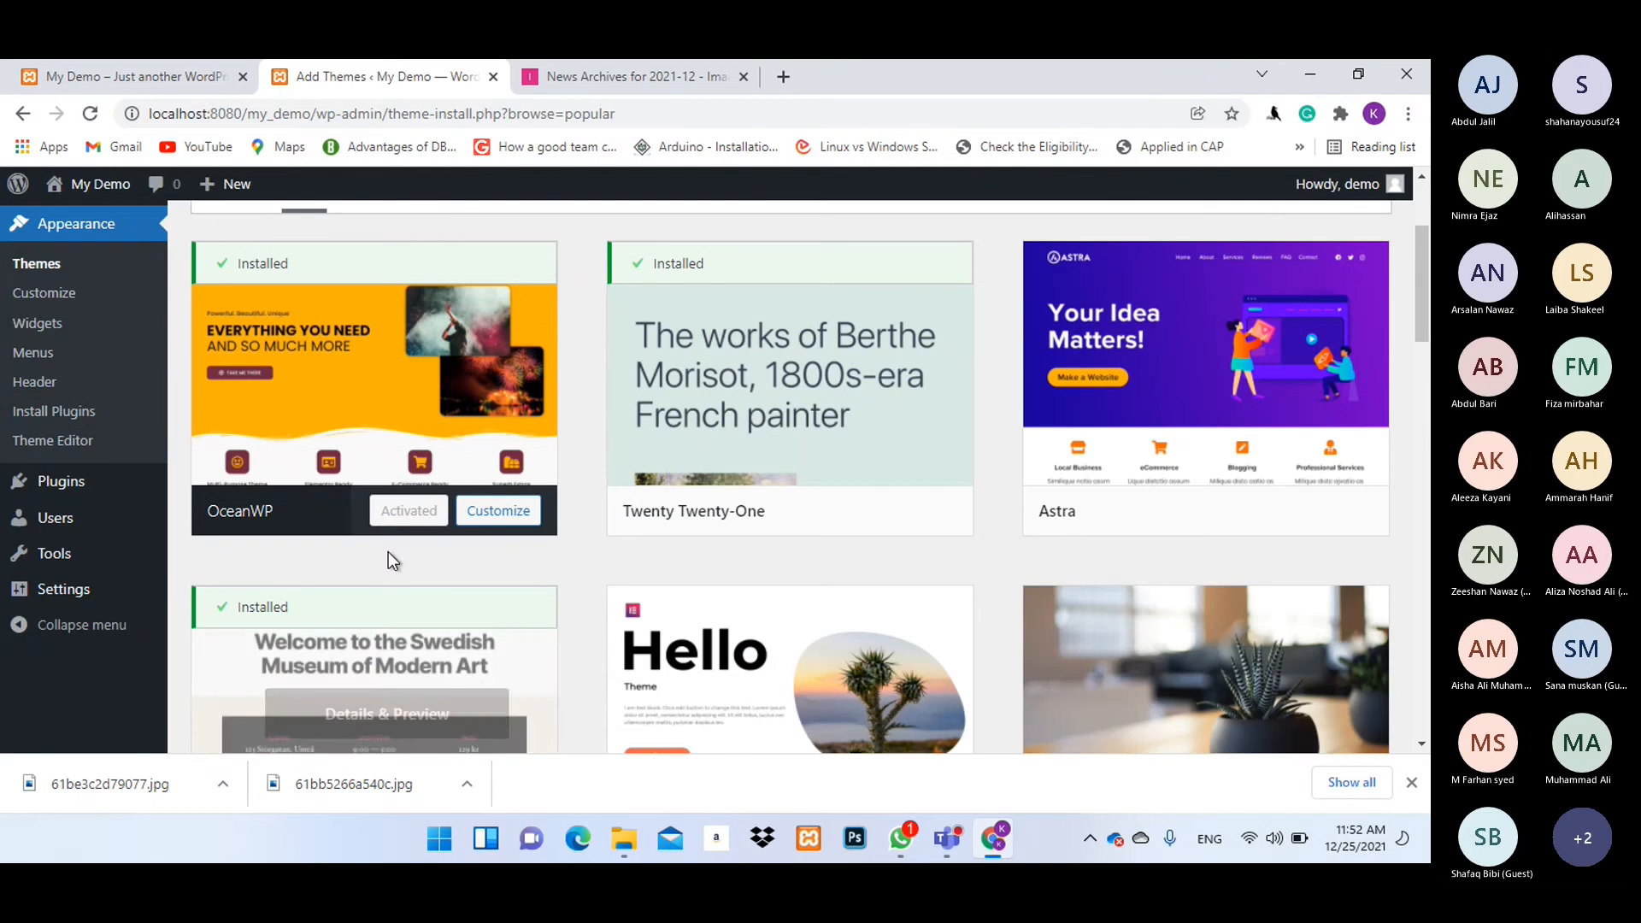
scroll(388, 551, "up", 2)
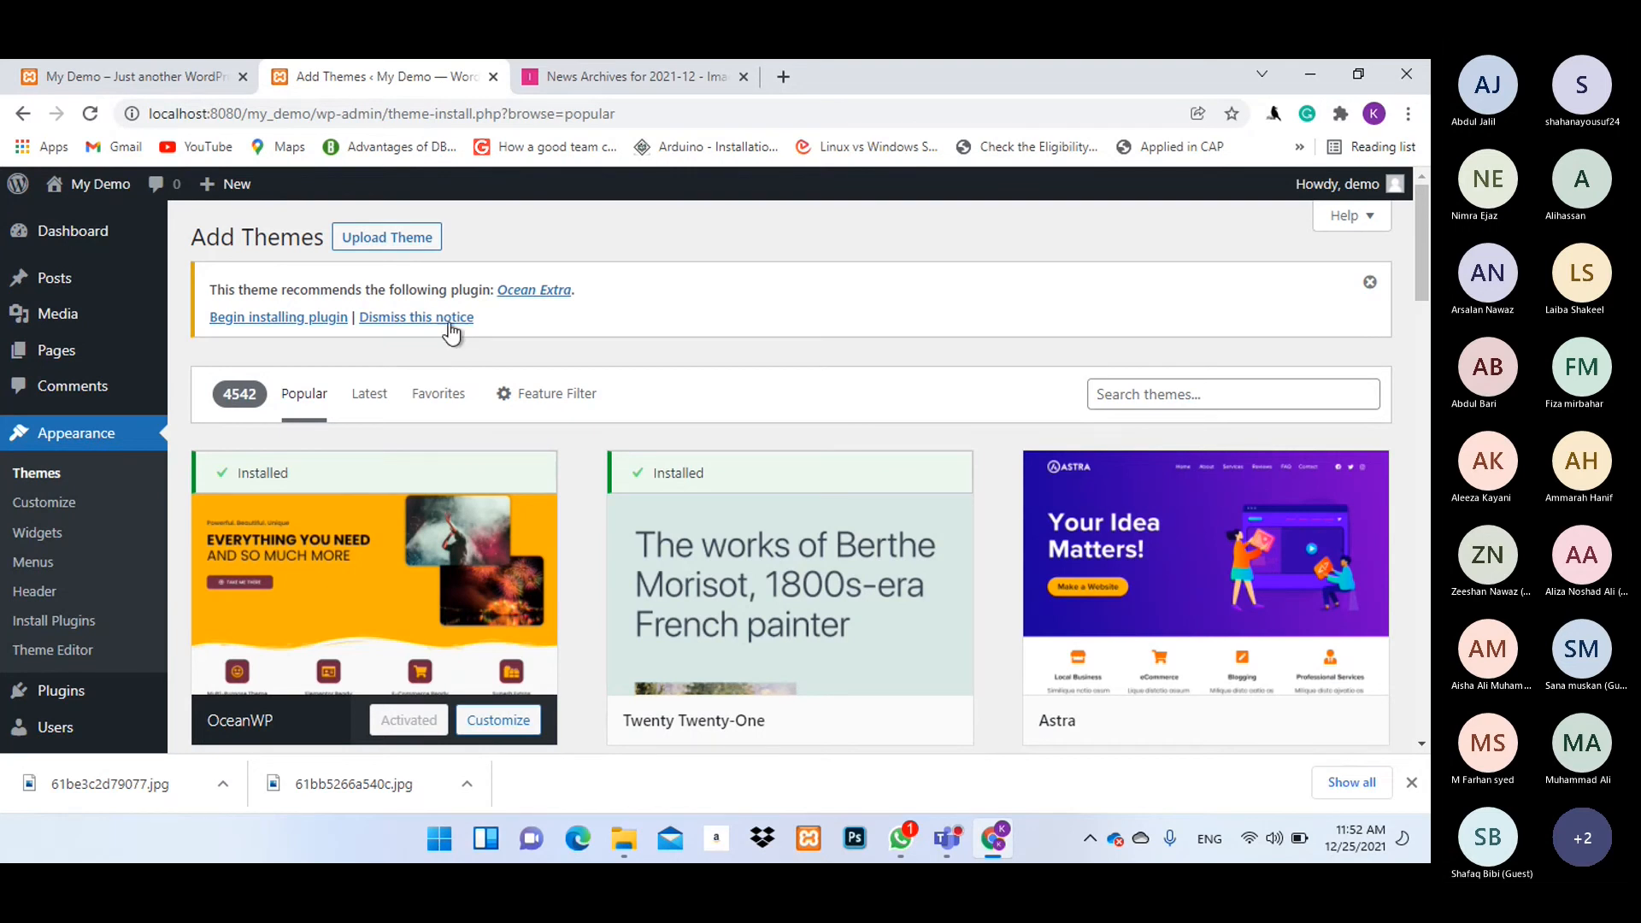
mouse_move(951, 844)
left_click(961, 767)
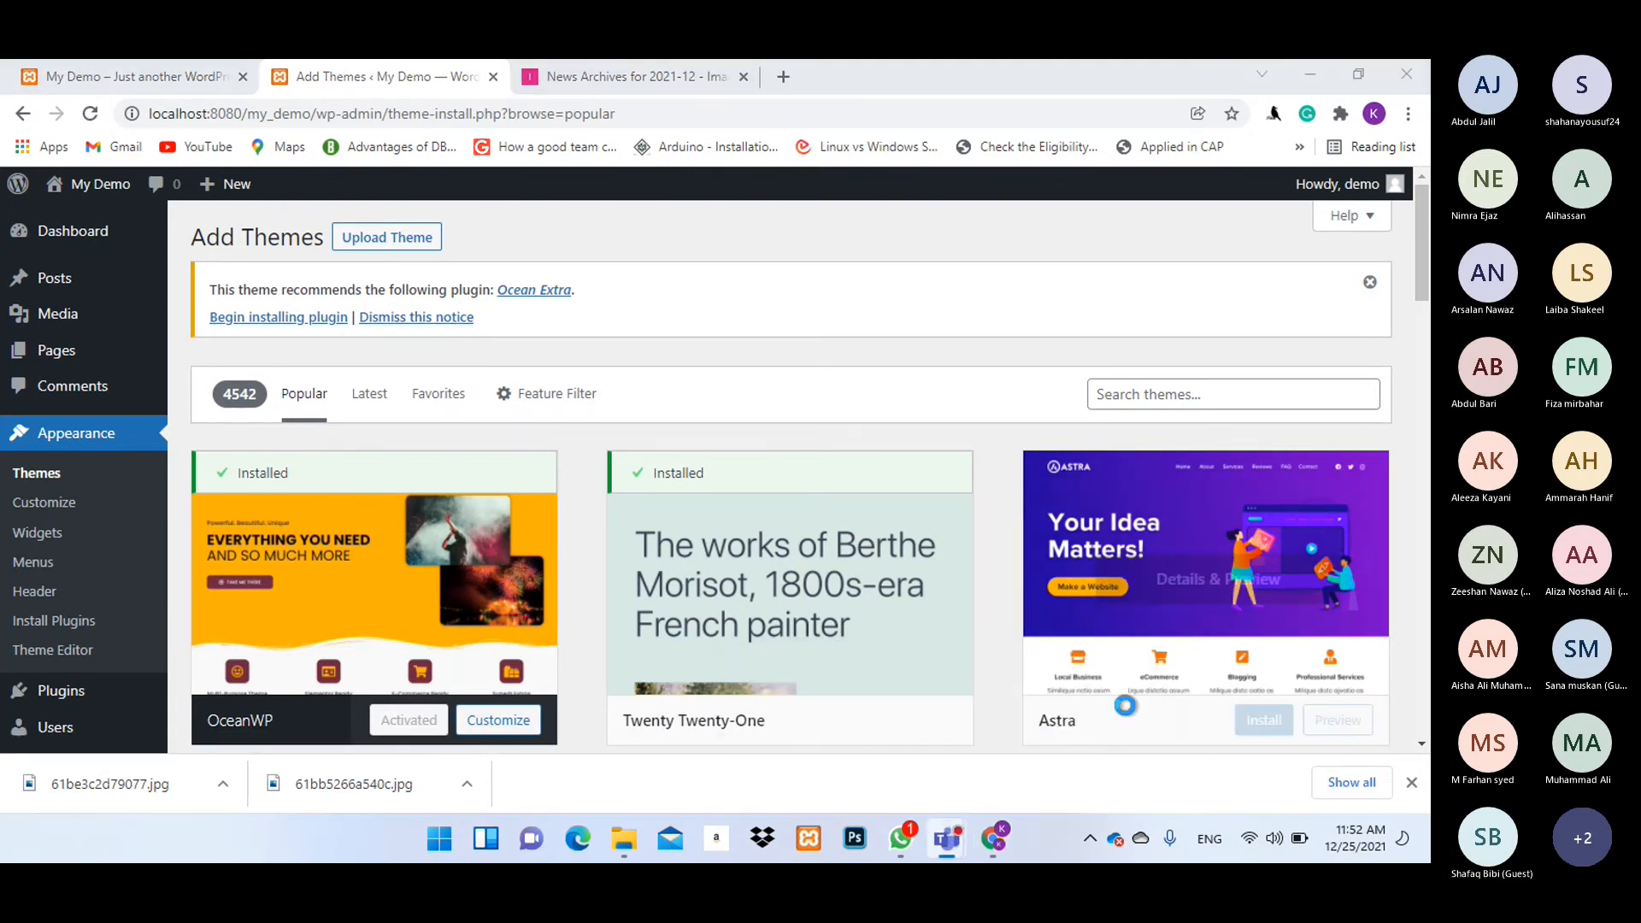
left_click(750, 354)
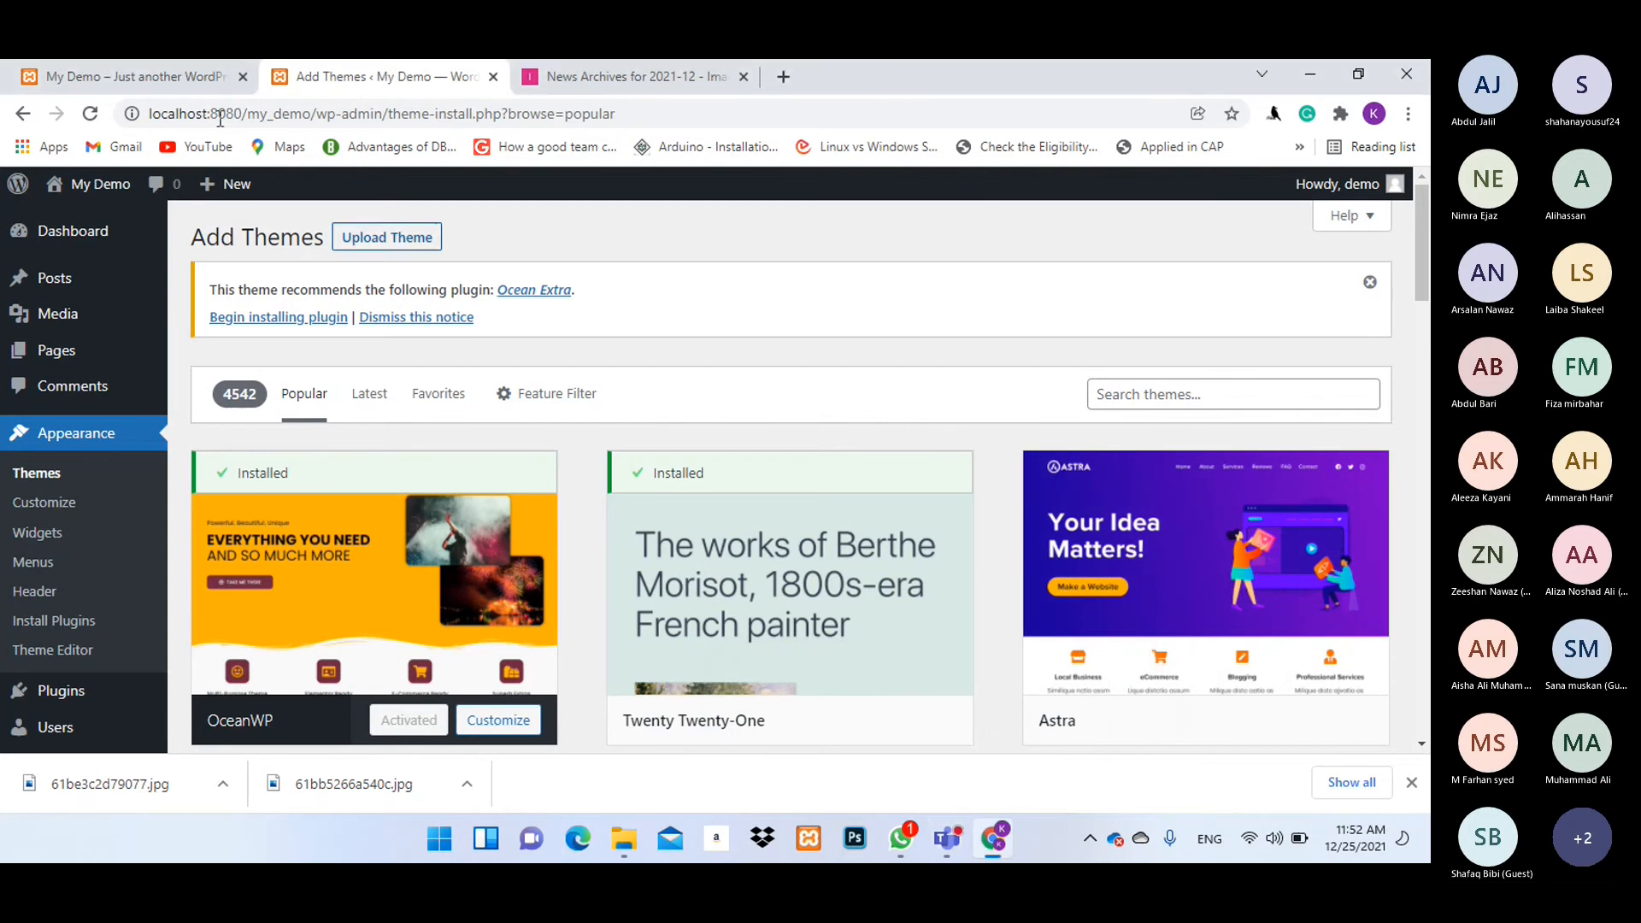
left_click(45, 64)
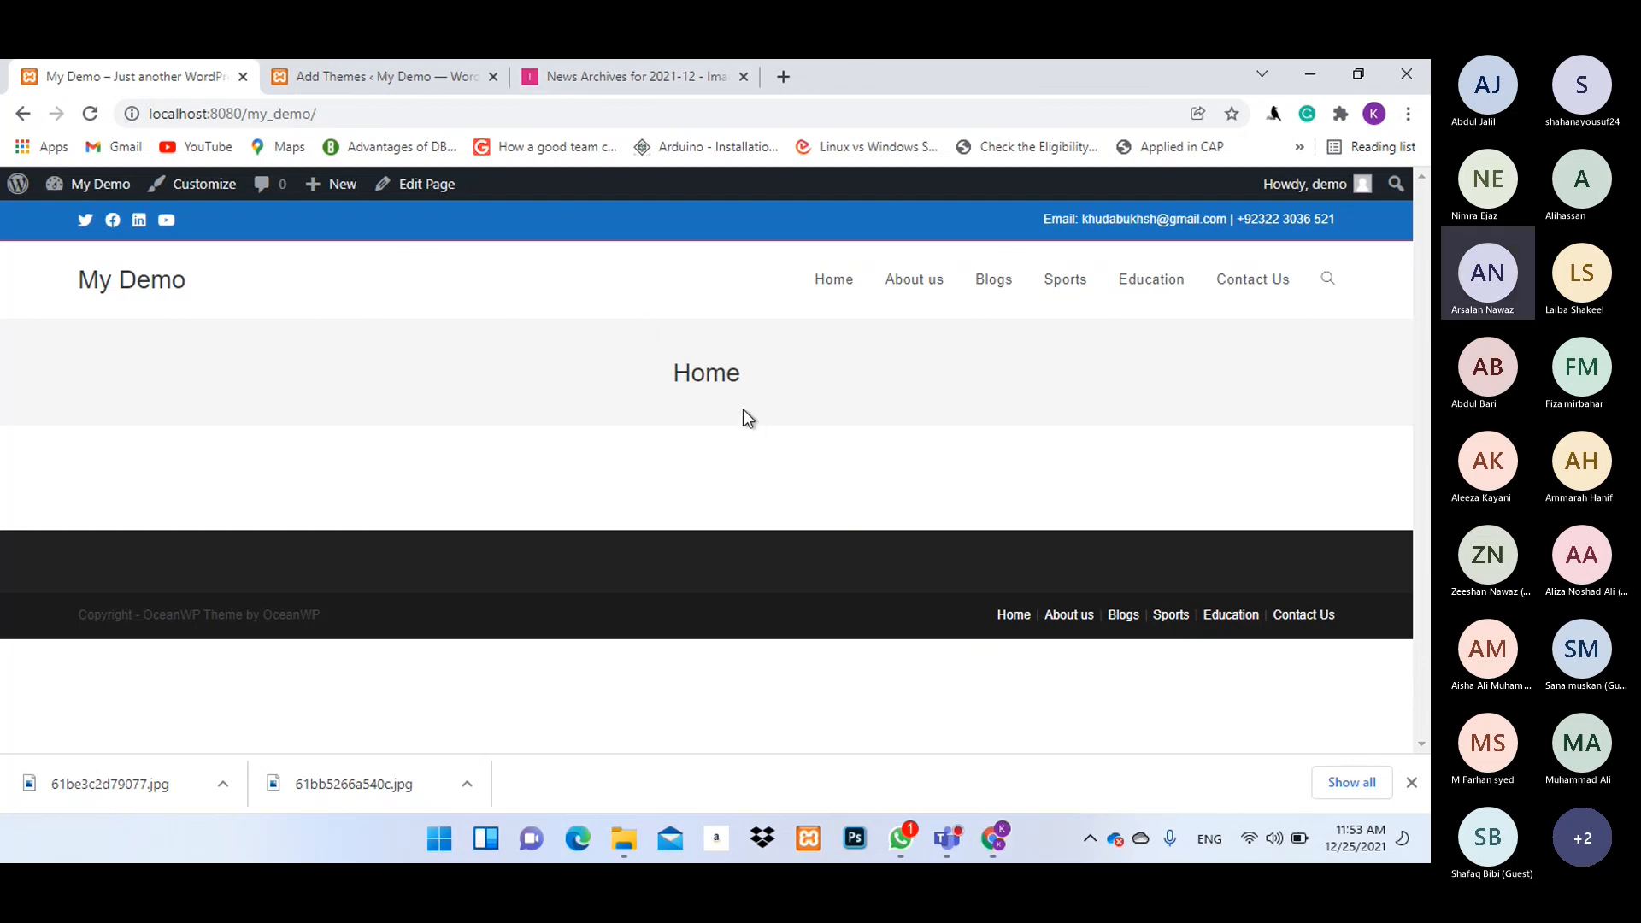
Switch to the Microsoft Teams meeting and stop its recording.
left_click(1252, 703)
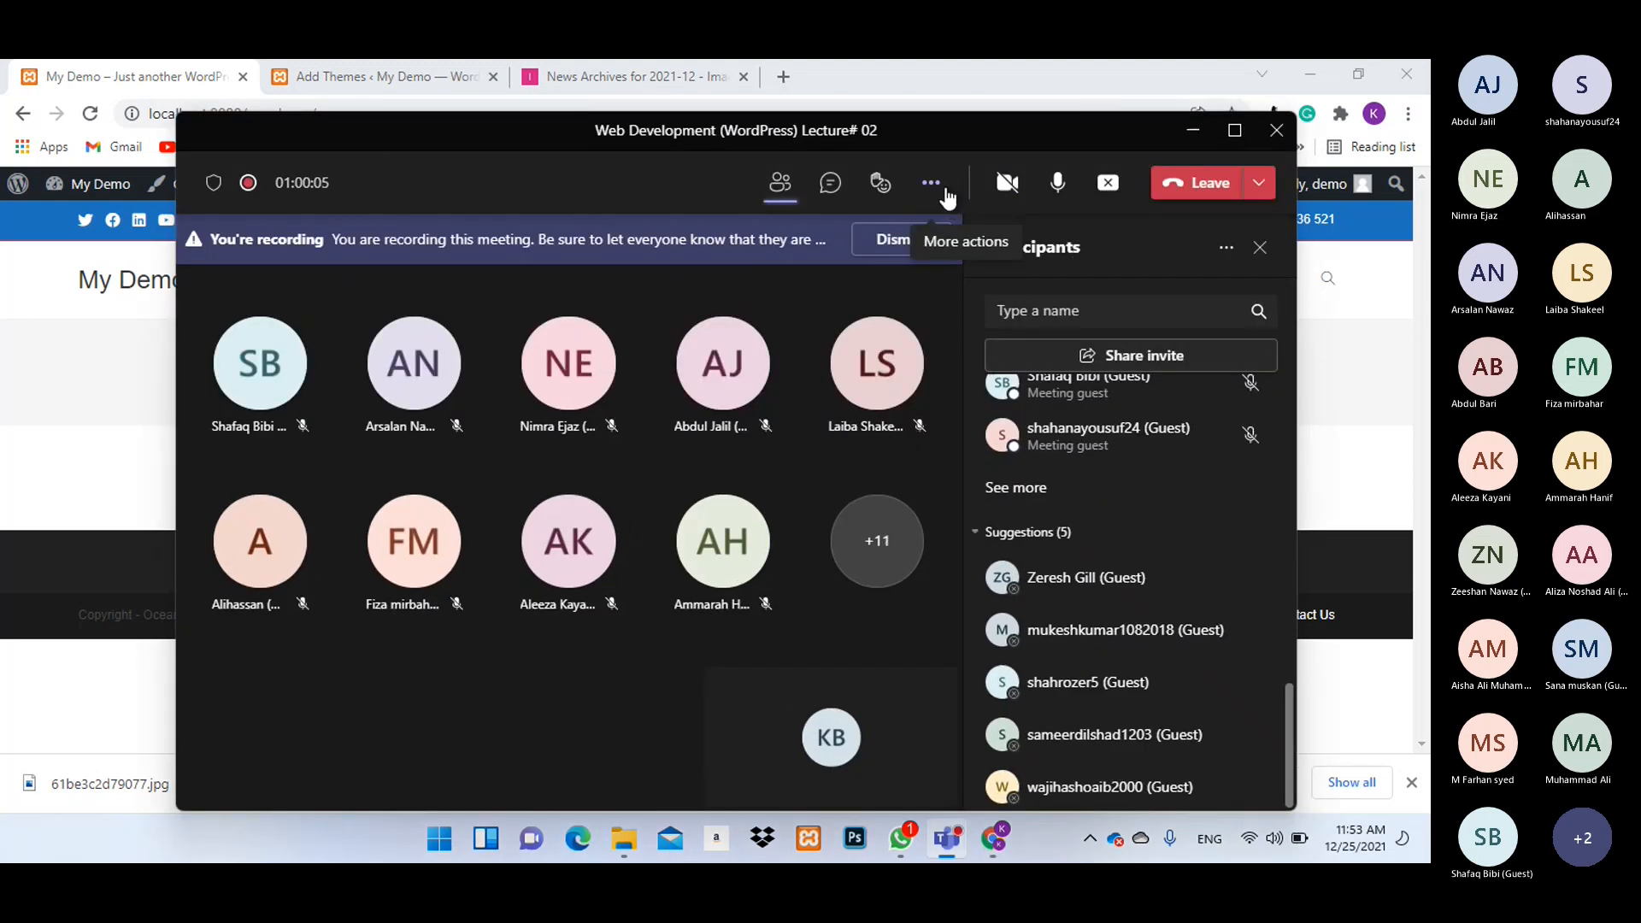
left_click(930, 183)
left_click(1014, 722)
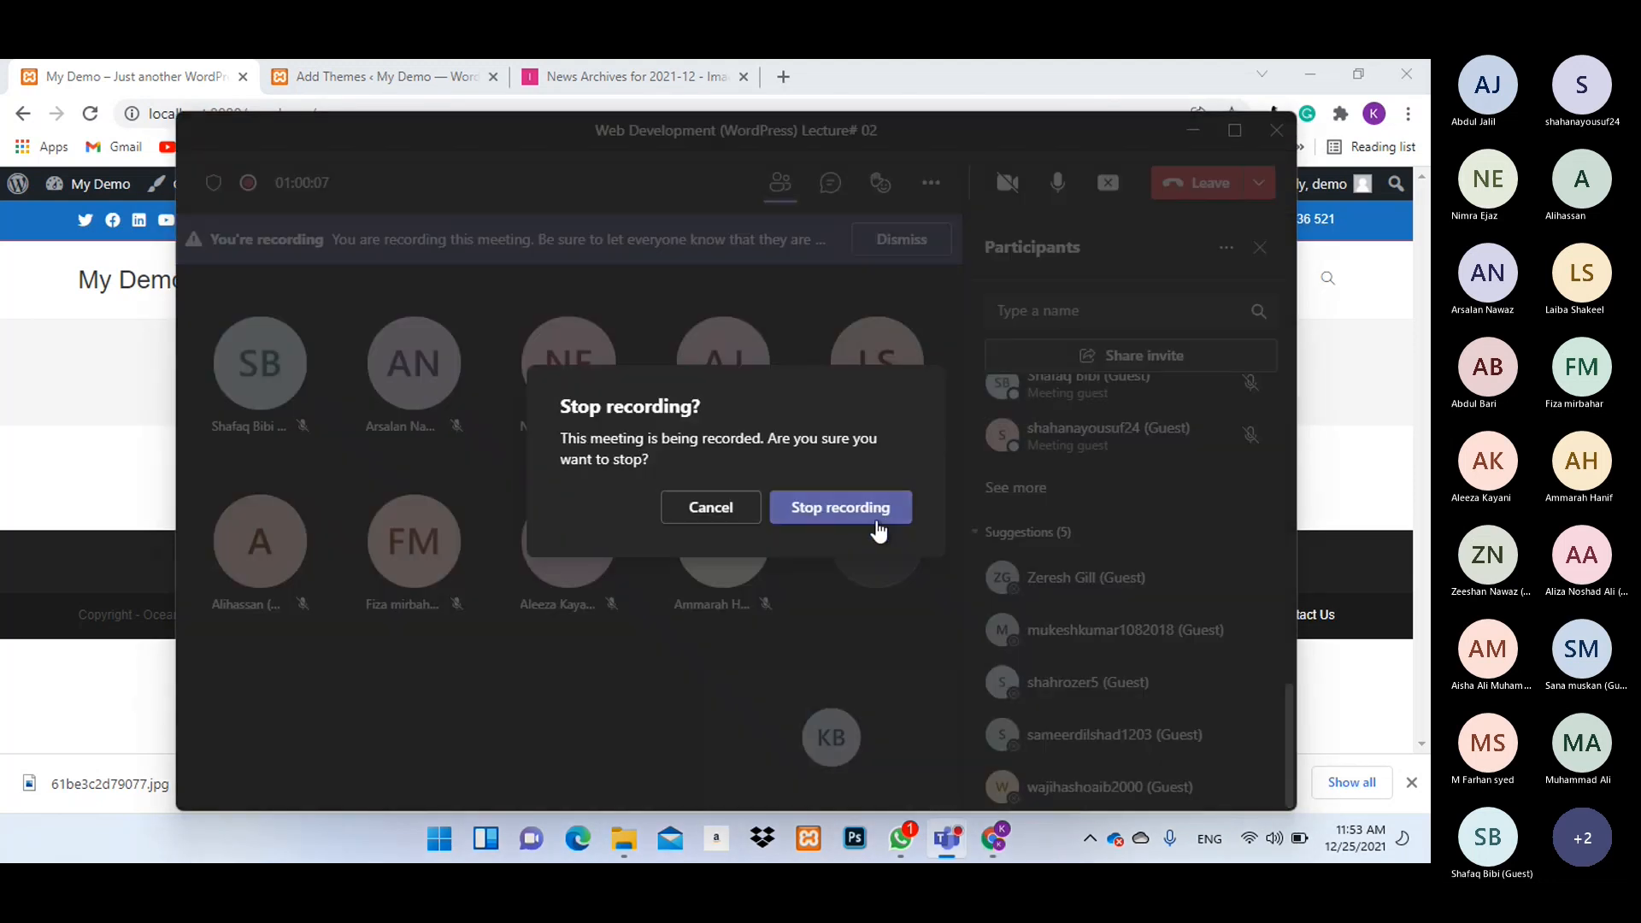